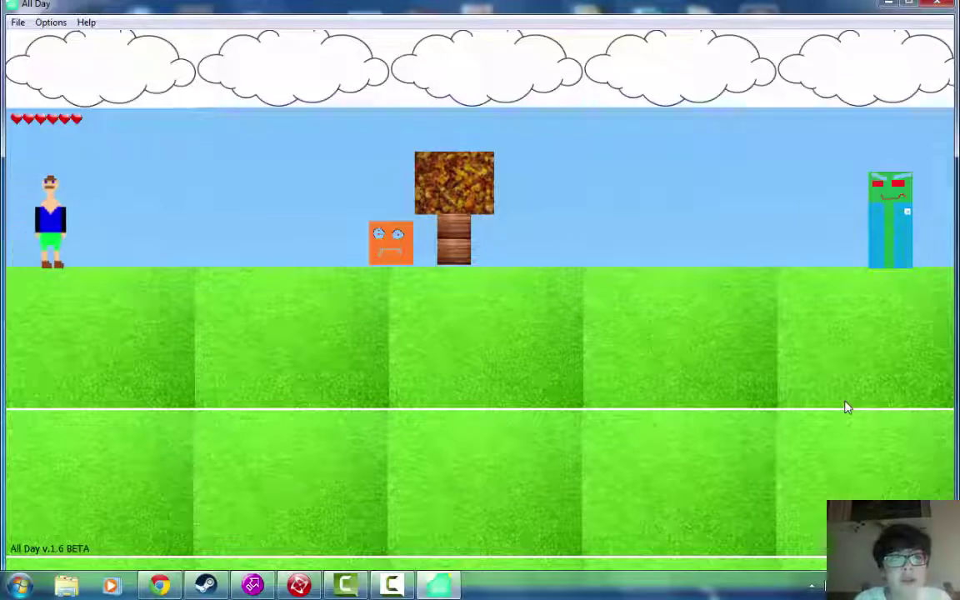
# - Walk the character briefly in the All Day game, close it, and view its entry in the Steam games library
pyautogui.press('Right')
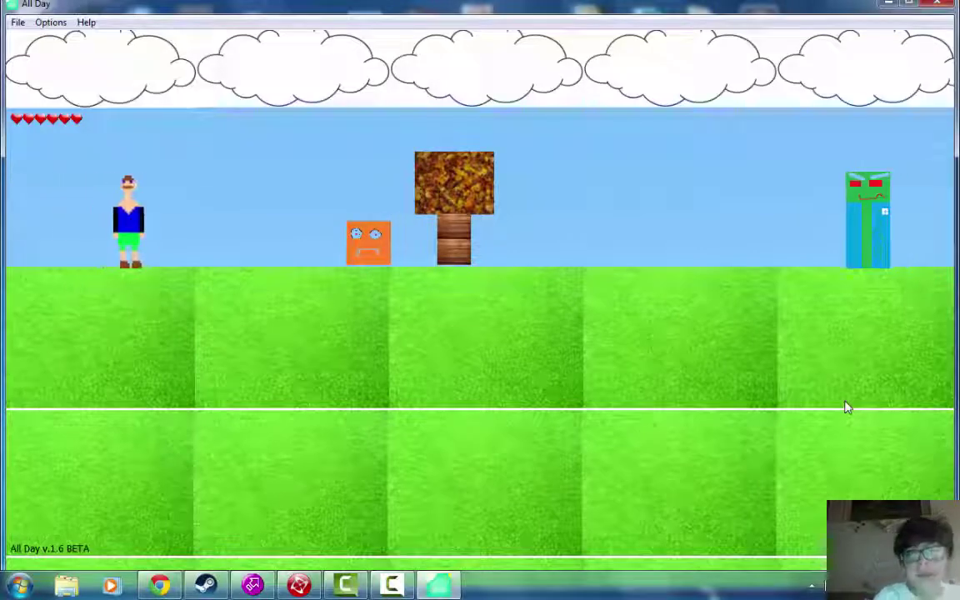
pyautogui.click(934, 6)
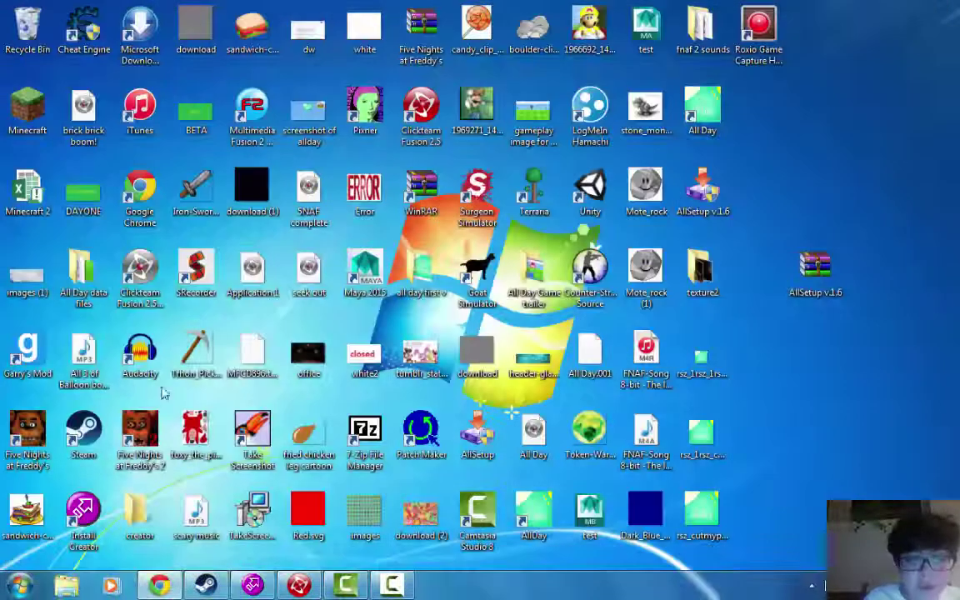
pyautogui.click(204, 586)
pyautogui.moveTo(158, 40)
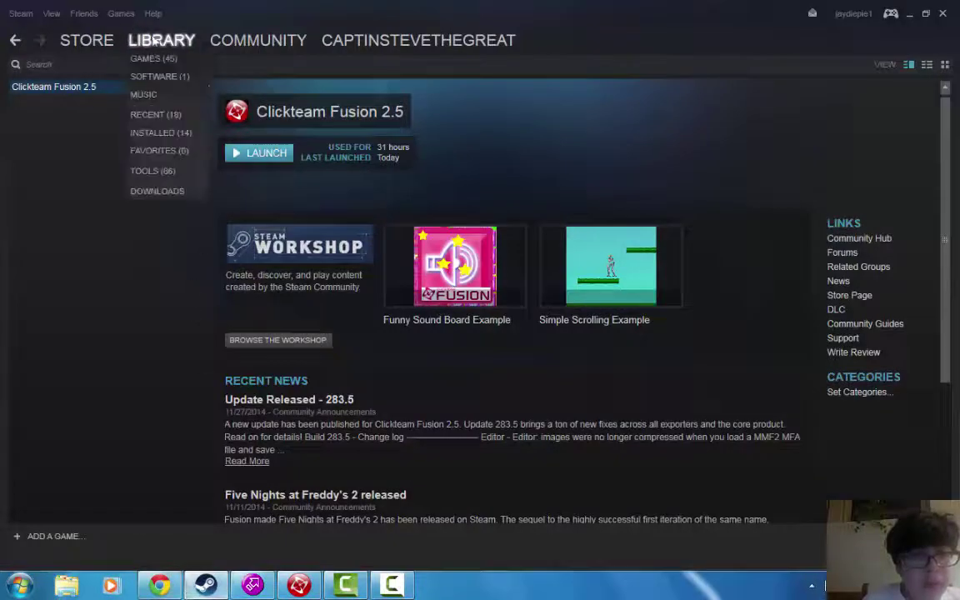
pyautogui.click(163, 60)
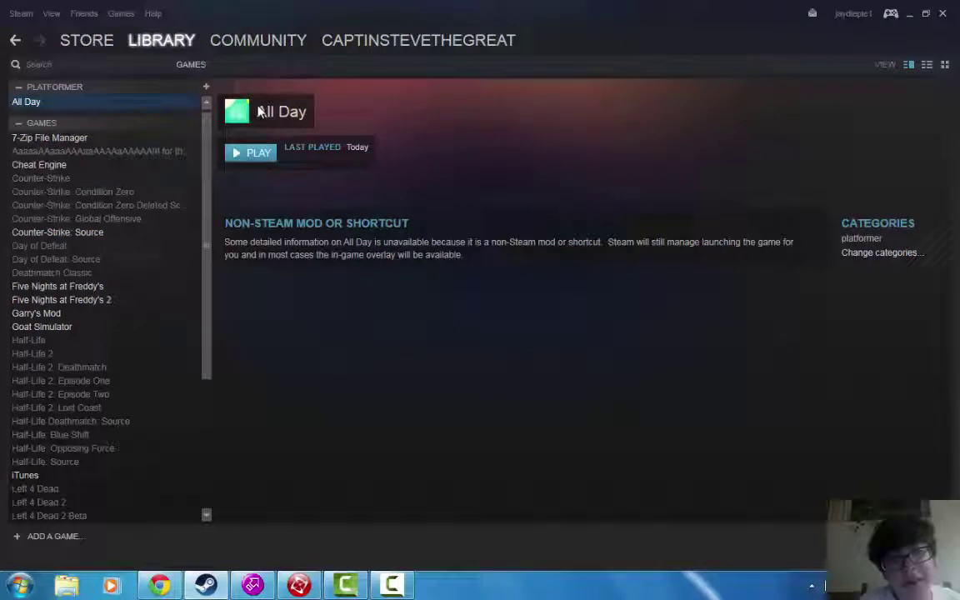
pyautogui.click(943, 14)
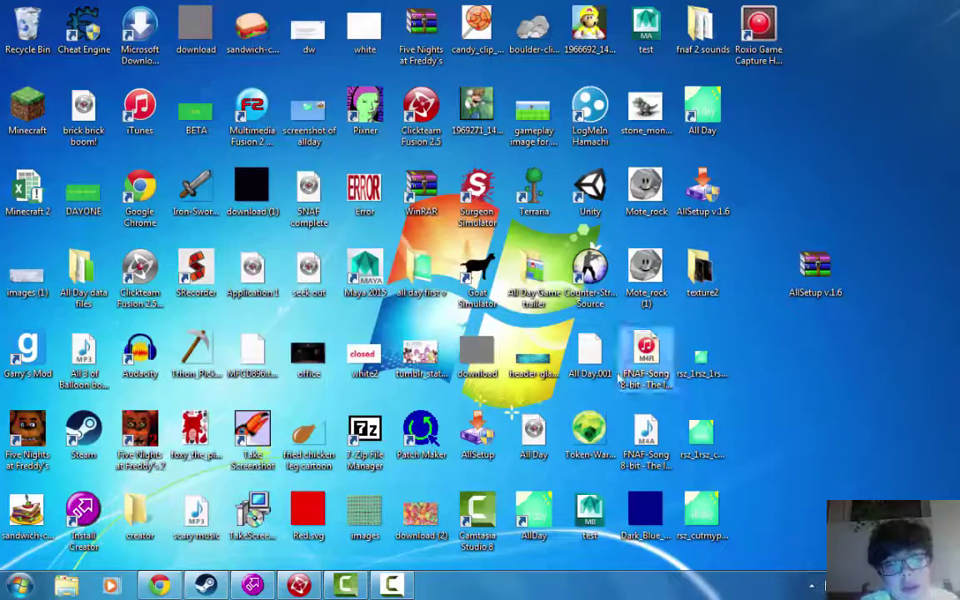
# - Switch to Clickteam Fusion 2.5 and narrow the Workspace Toolbar to about half its width
pyautogui.click(298, 585)
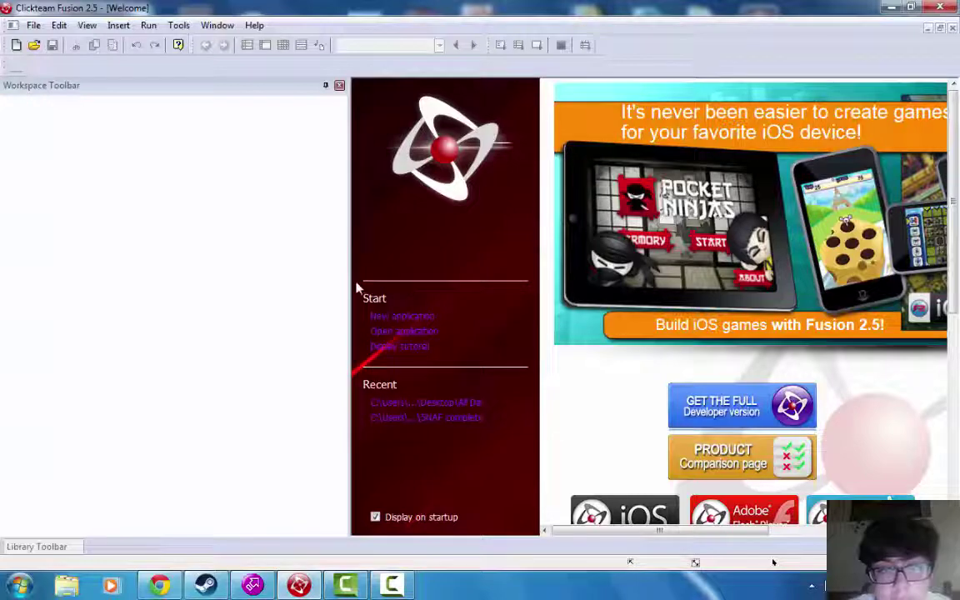
pyautogui.moveTo(352, 288); pyautogui.dragTo(267, 290)
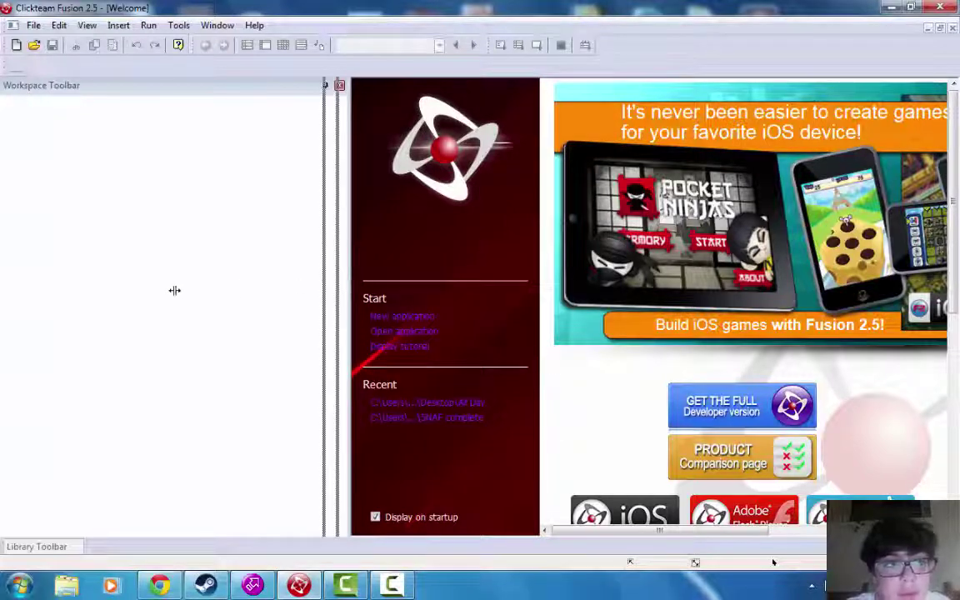
pyautogui.moveTo(175, 290); pyautogui.dragTo(174, 290)
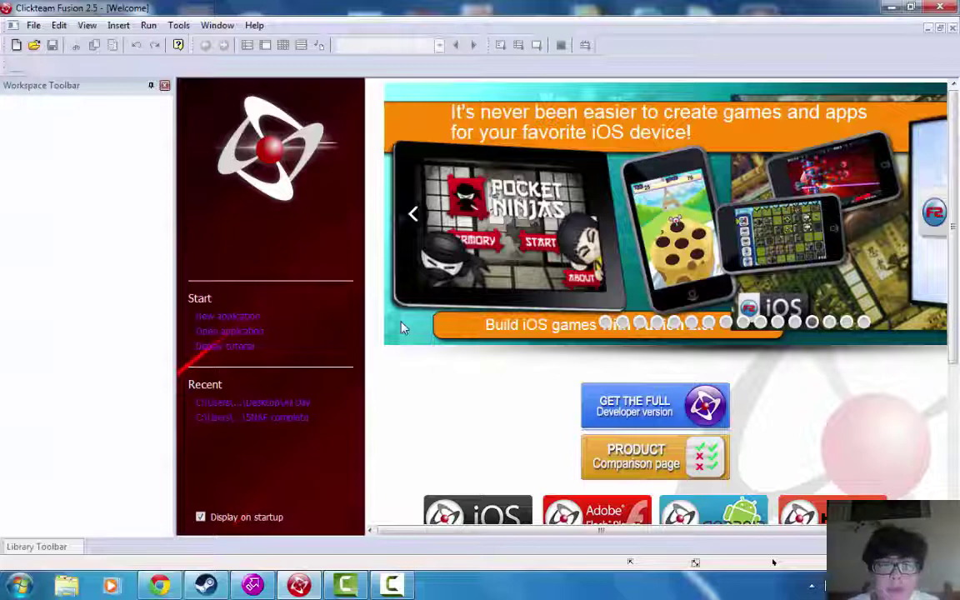
# - Switch to Chrome and load google.ca in place of the iCloud Mail page
pyautogui.hotkey('alt', 'Tab')
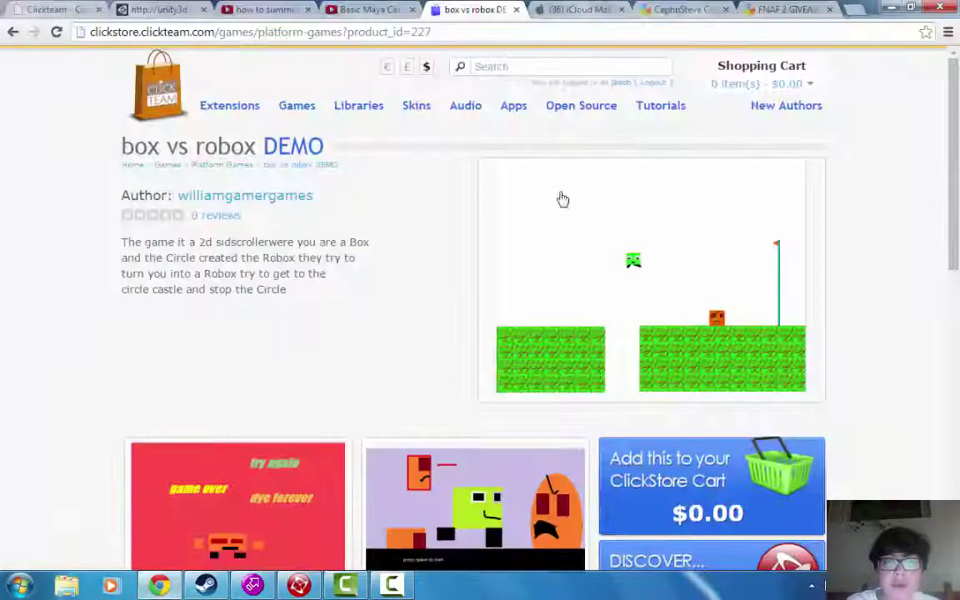
pyautogui.click(242, 9)
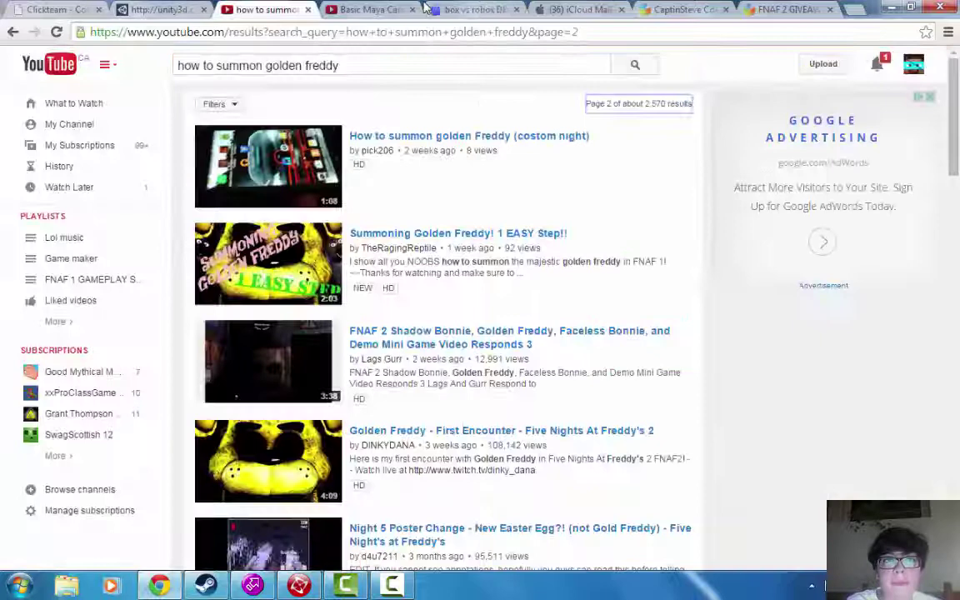
pyautogui.click(614, 8)
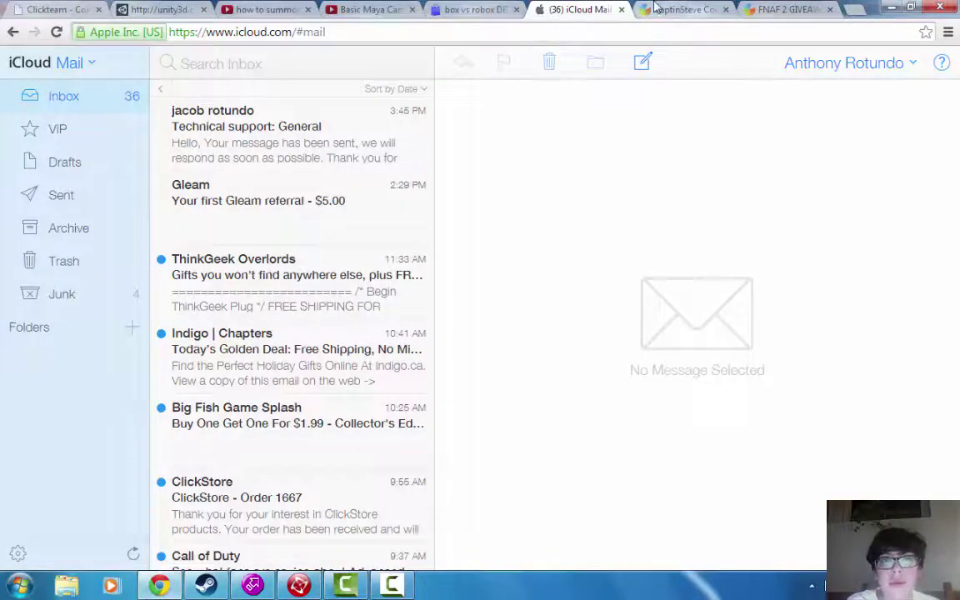
pyautogui.click(377, 35)
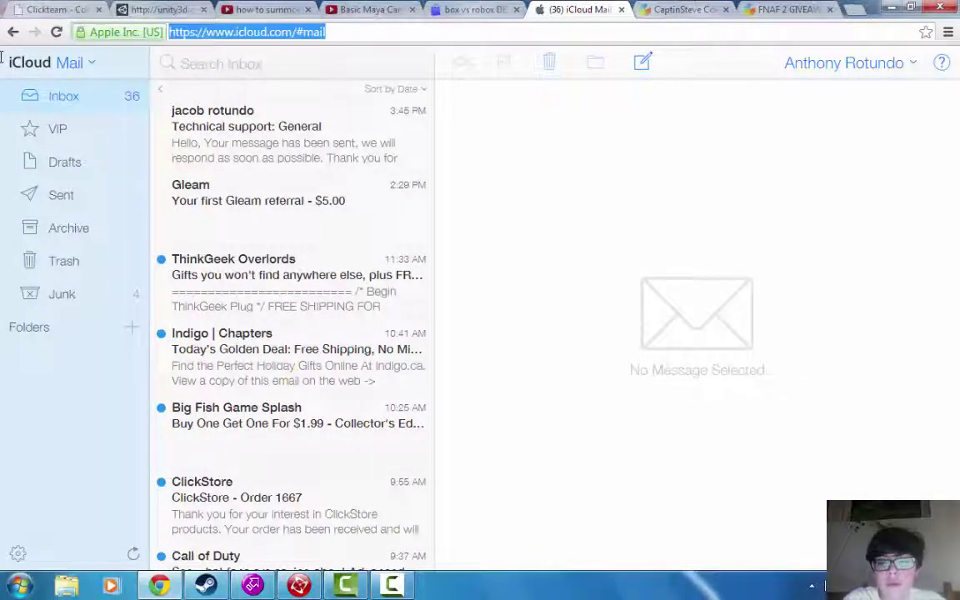
pyautogui.write('google.ca')
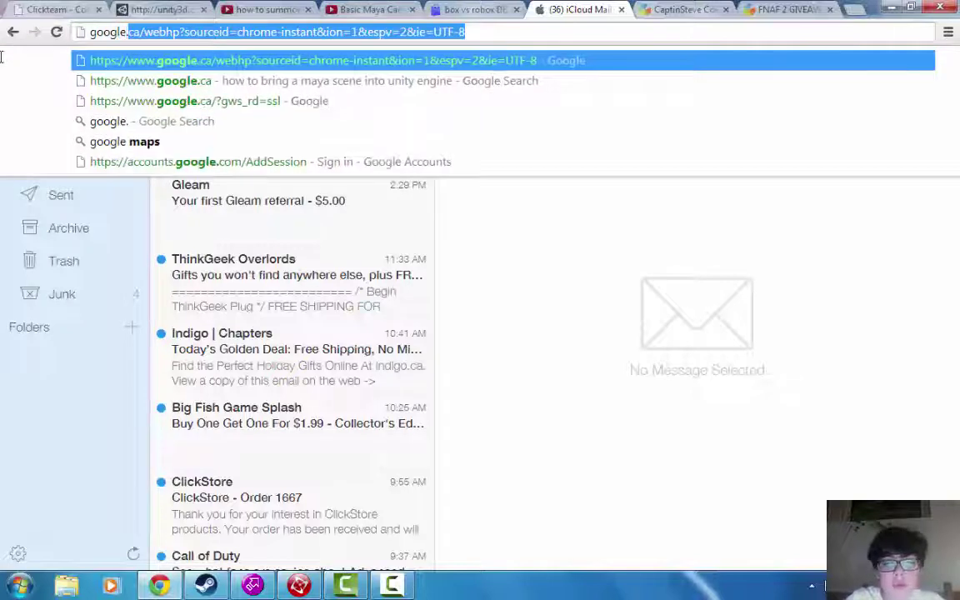
pyautogui.press('Escape')
pyautogui.press('Return')
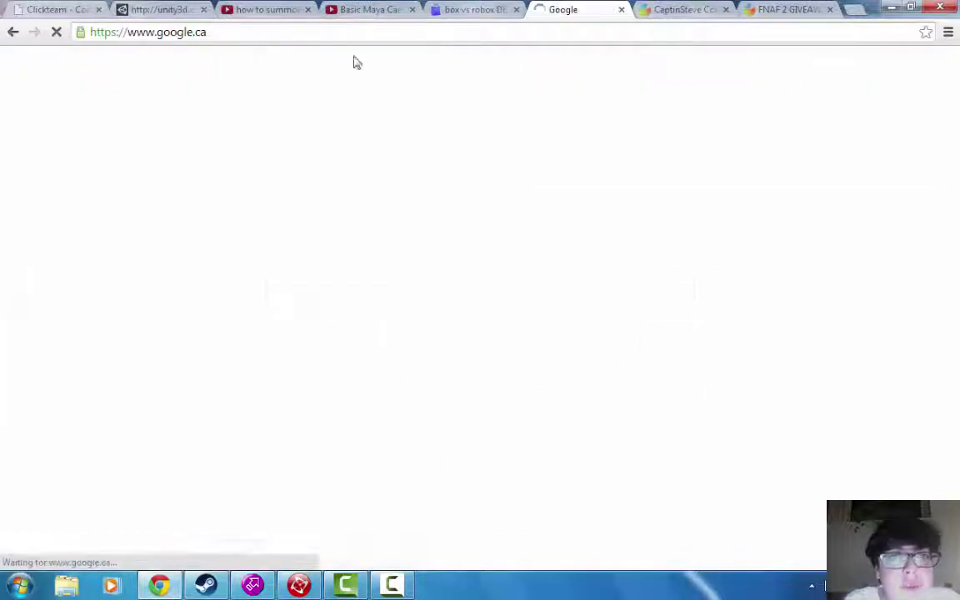
# - Close every other browser tab so that only the Google page stays open
pyautogui.click(827, 9)
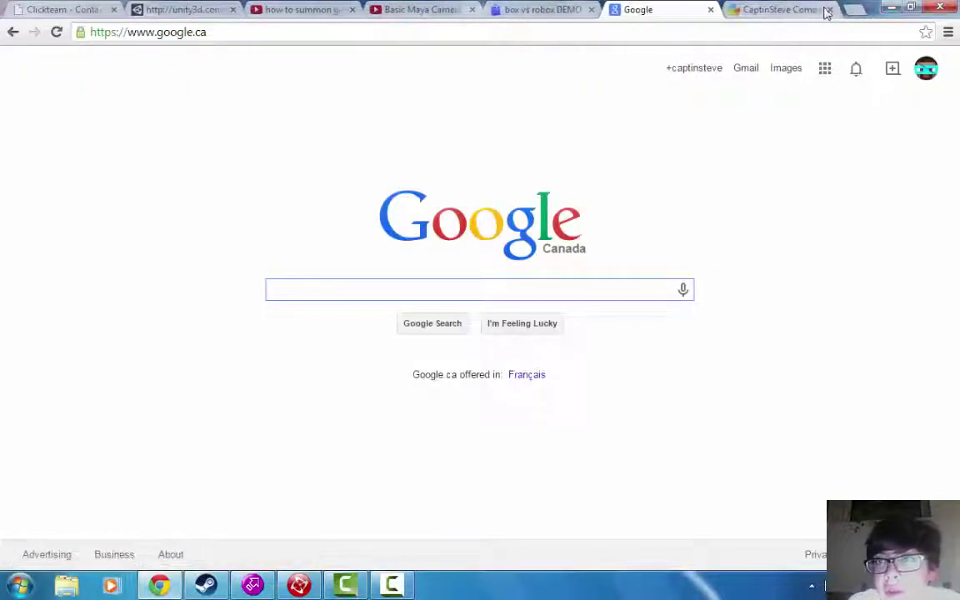
pyautogui.click(826, 10)
pyautogui.click(691, 11)
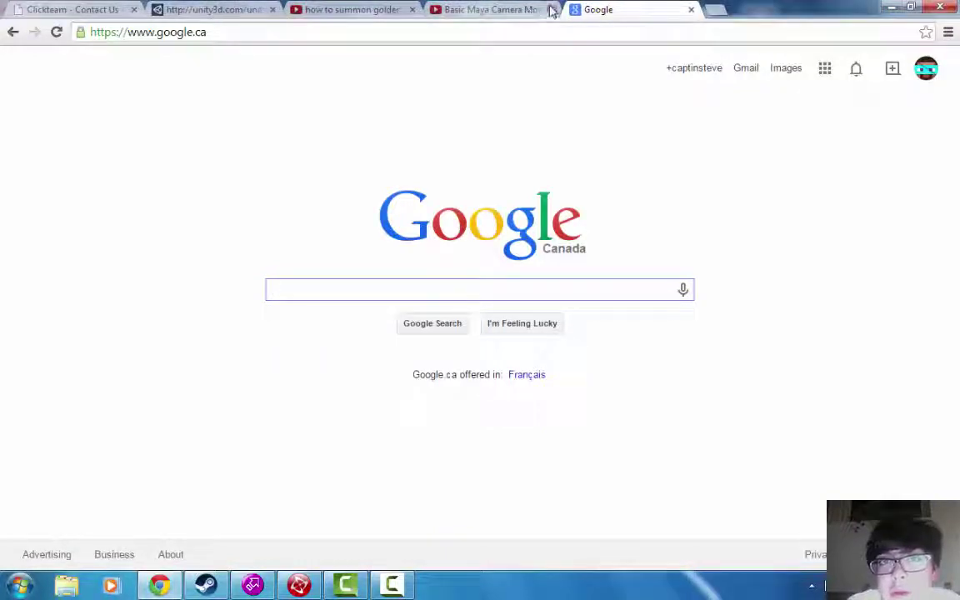
pyautogui.click(552, 10)
pyautogui.click(413, 10)
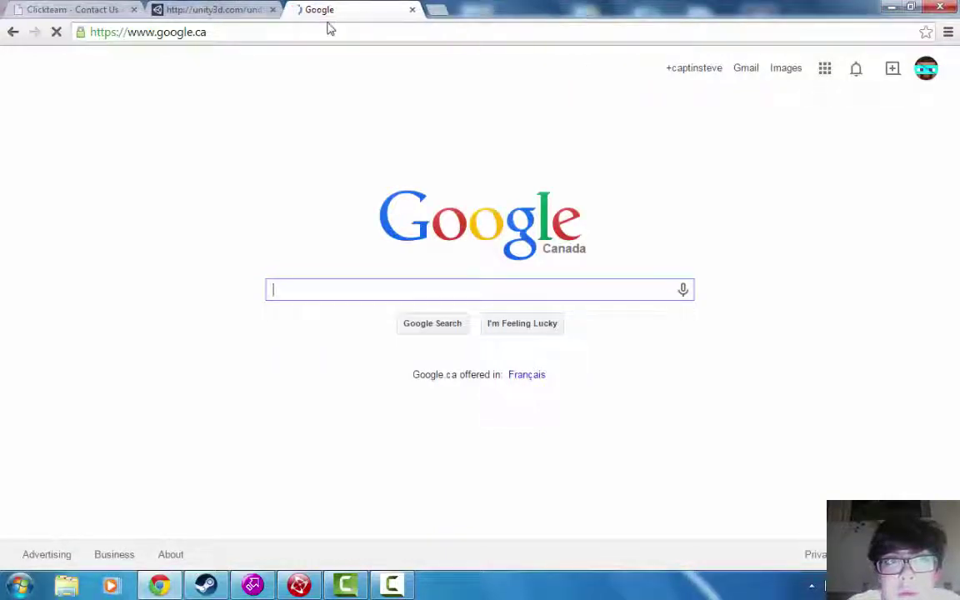
pyautogui.click(272, 9)
pyautogui.click(133, 9)
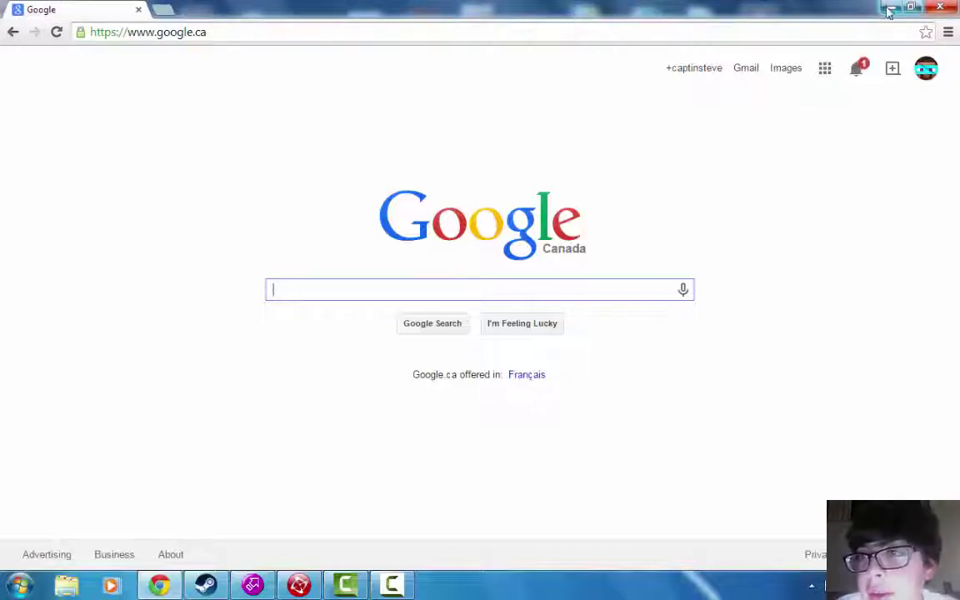
# - Check the Five Nights at Freddy's notification on the Google page and minimize the browser to return to Clickteam Fusion
pyautogui.click(856, 68)
pyautogui.click(807, 162)
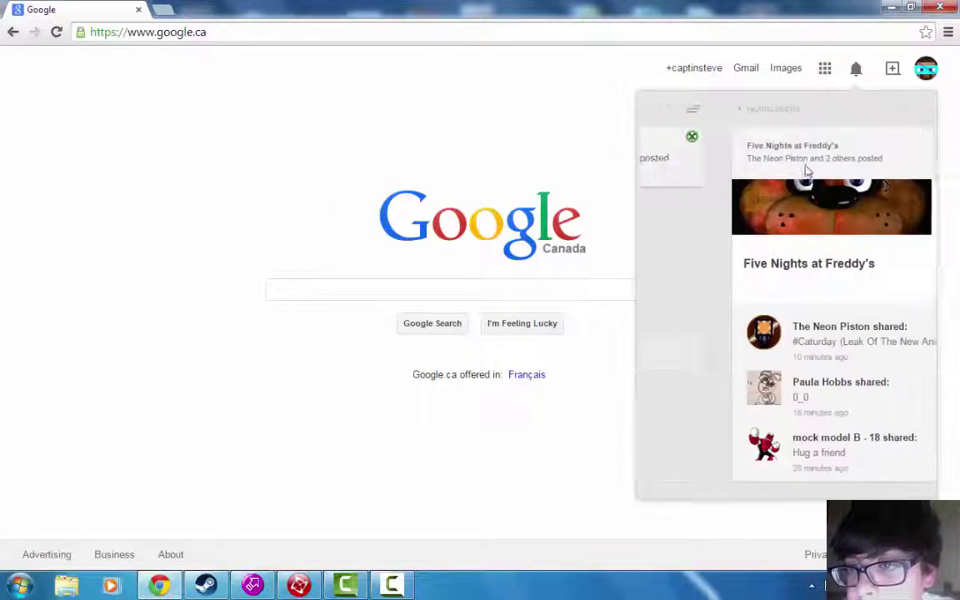
pyautogui.click(483, 64)
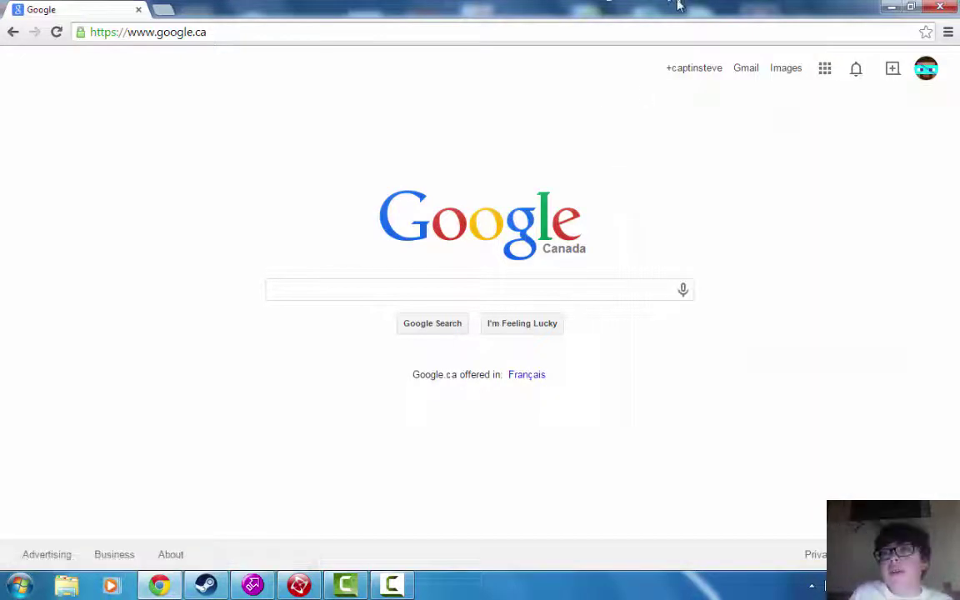
pyautogui.click(891, 7)
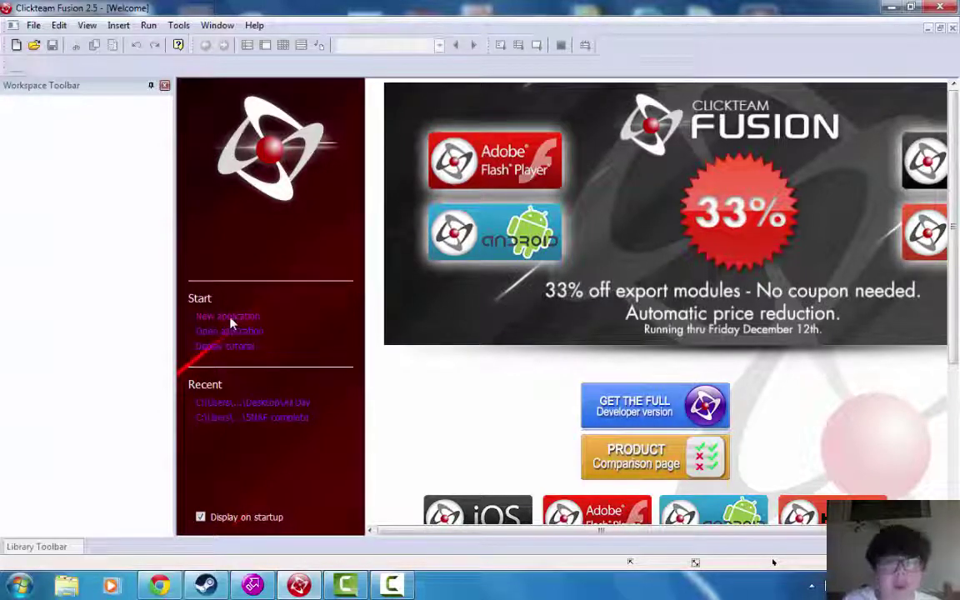
# - Open the recent SNAF complete project, run the application, and view one of its security cameras before closing the game
pyautogui.click(292, 418)
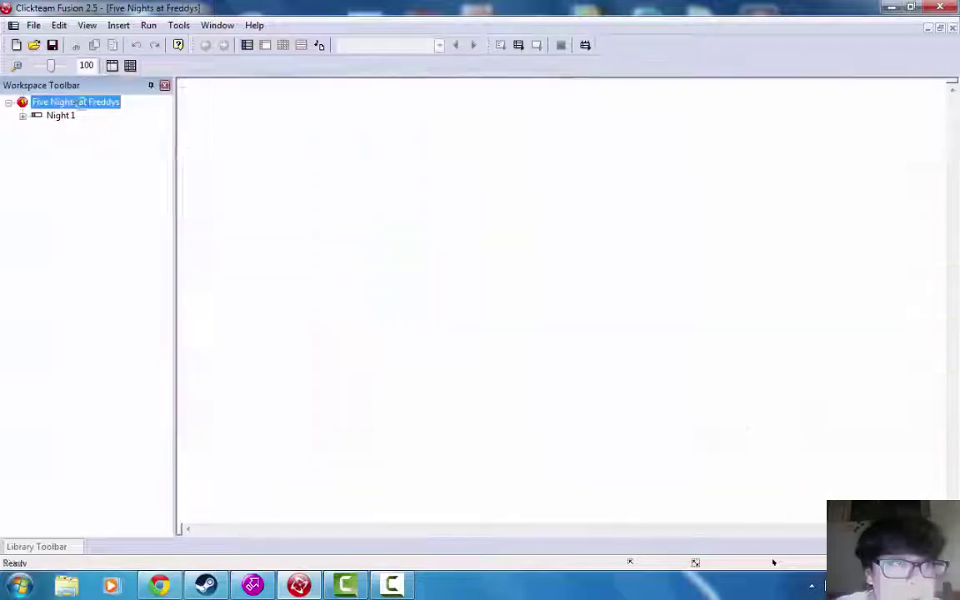
pyautogui.doubleClick(77, 101)
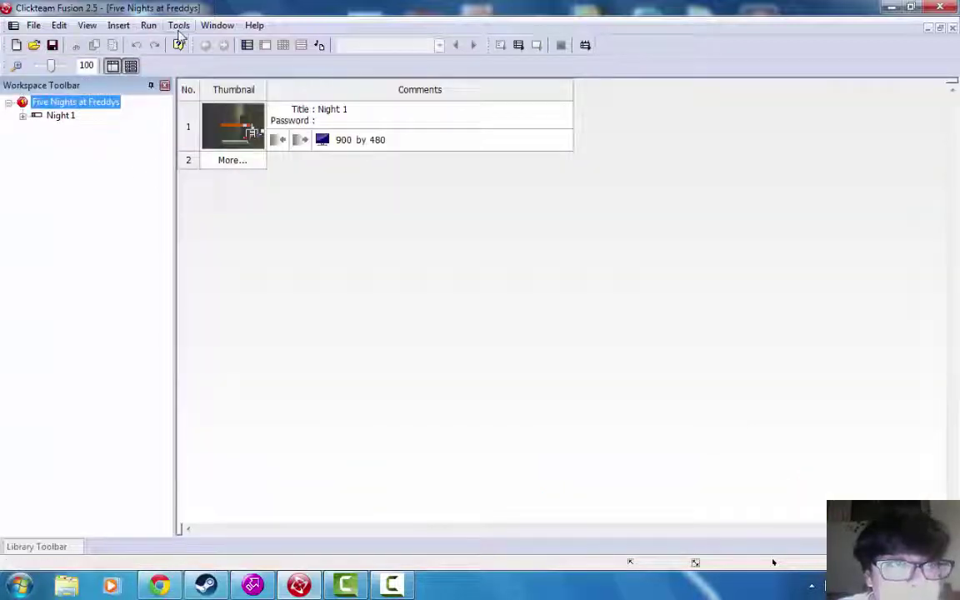
pyautogui.click(148, 25)
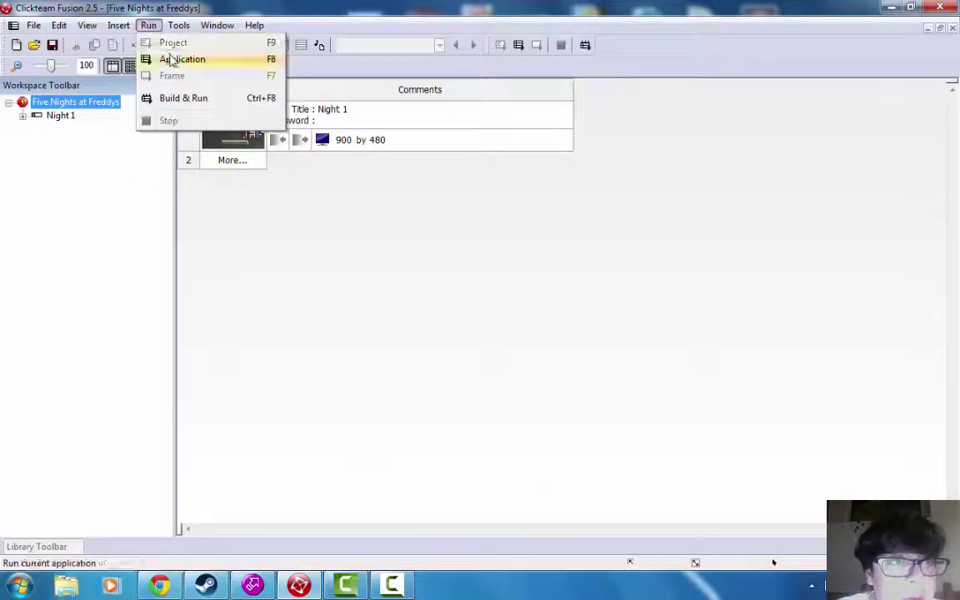
pyautogui.click(171, 60)
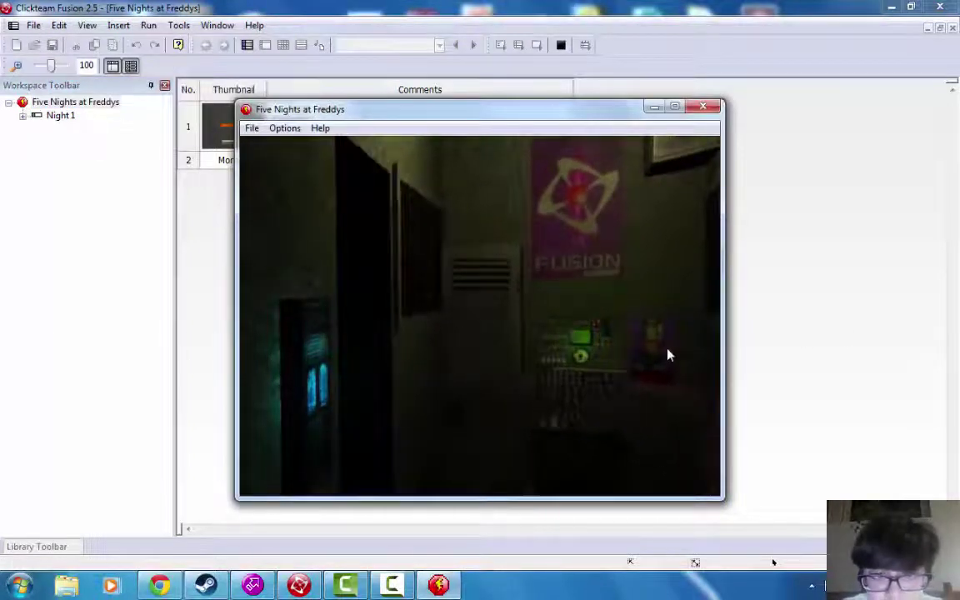
pyautogui.moveTo(439, 447)
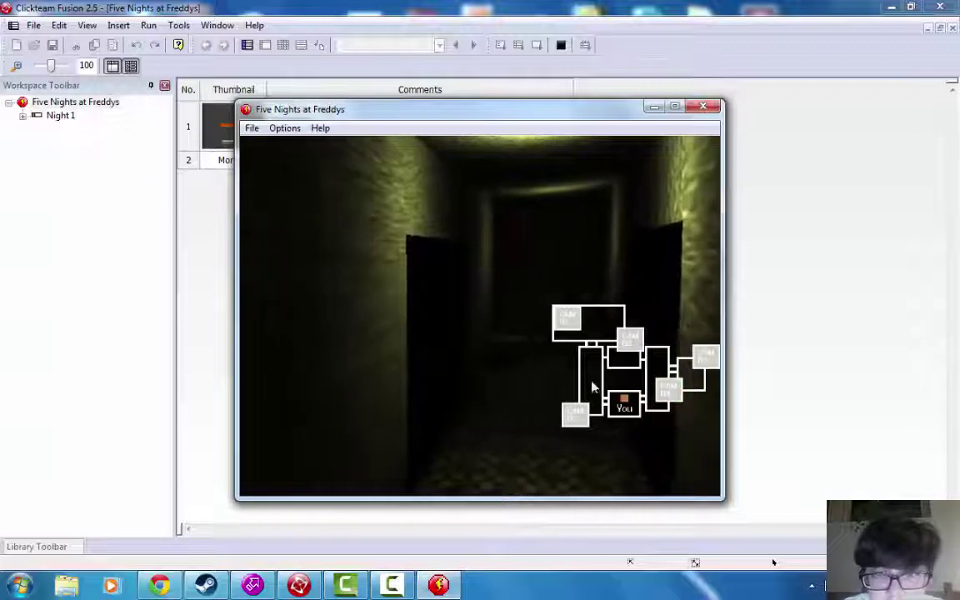
pyautogui.click(668, 389)
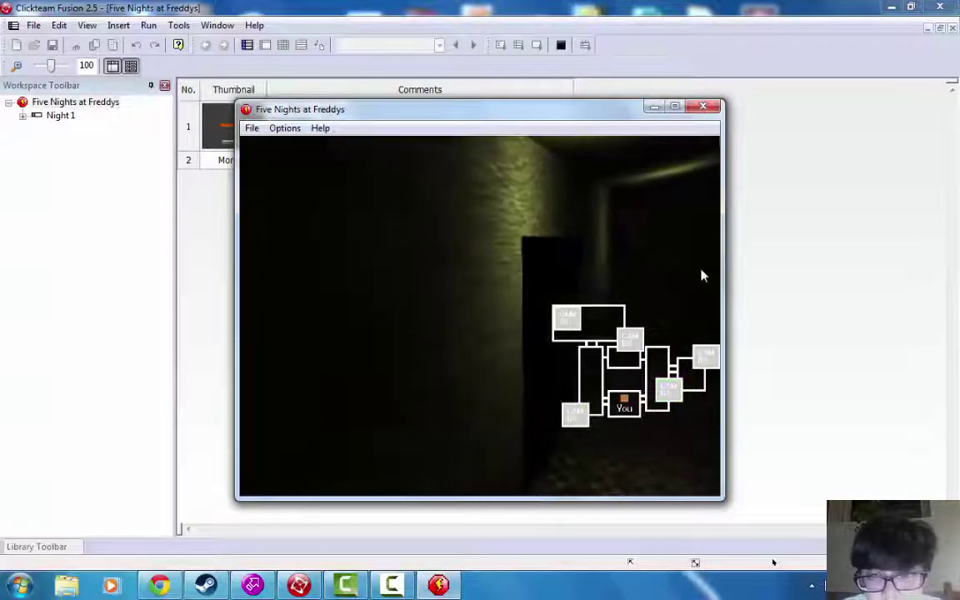
pyautogui.click(712, 106)
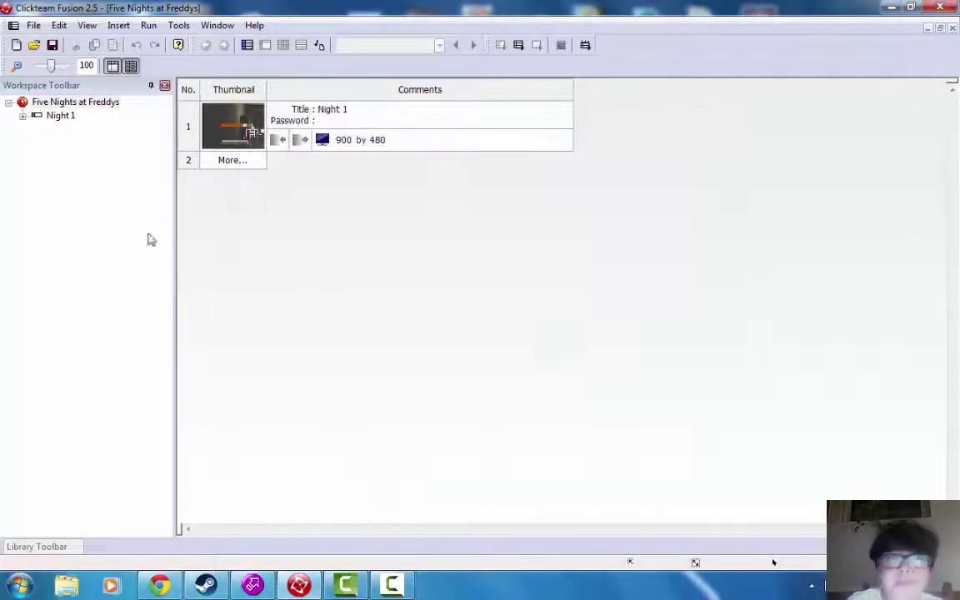
# - Close the Five Nights at Freddys project and create a new application
pyautogui.click(33, 25)
pyautogui.click(56, 75)
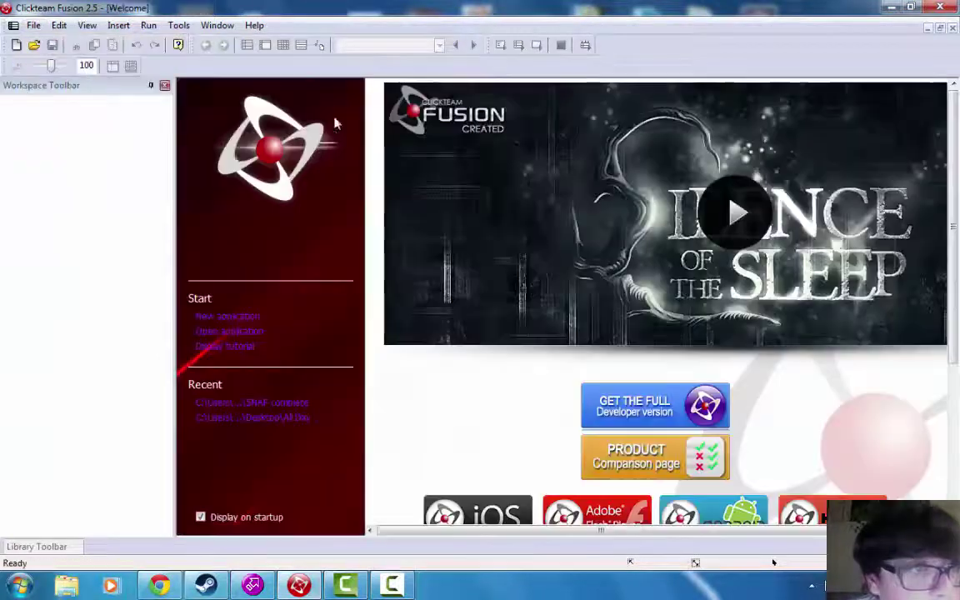
pyautogui.click(247, 312)
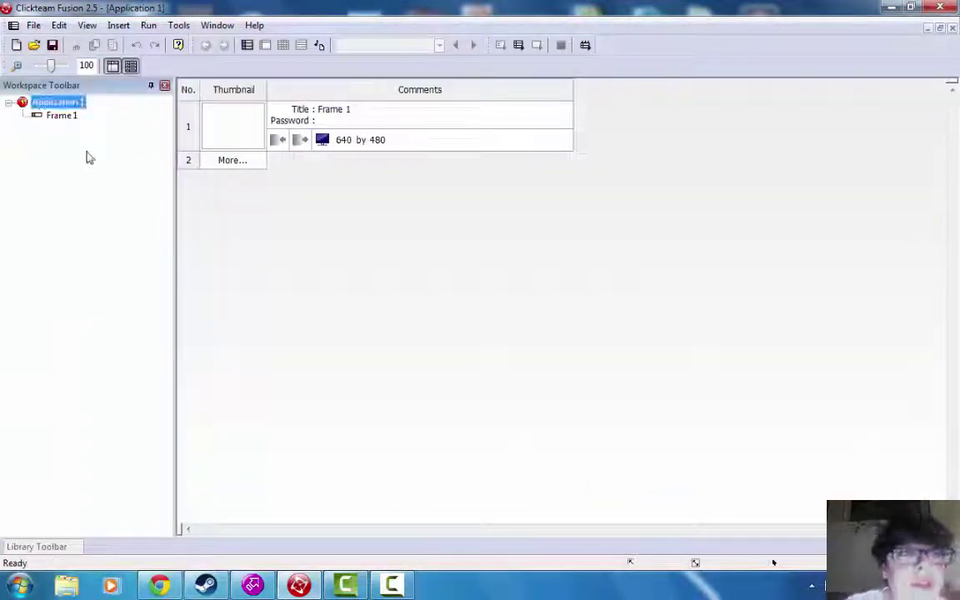
# - Open Frame 1 of the new application in the Frame Editor
pyautogui.doubleClick(60, 115)
pyautogui.rightClick(60, 116)
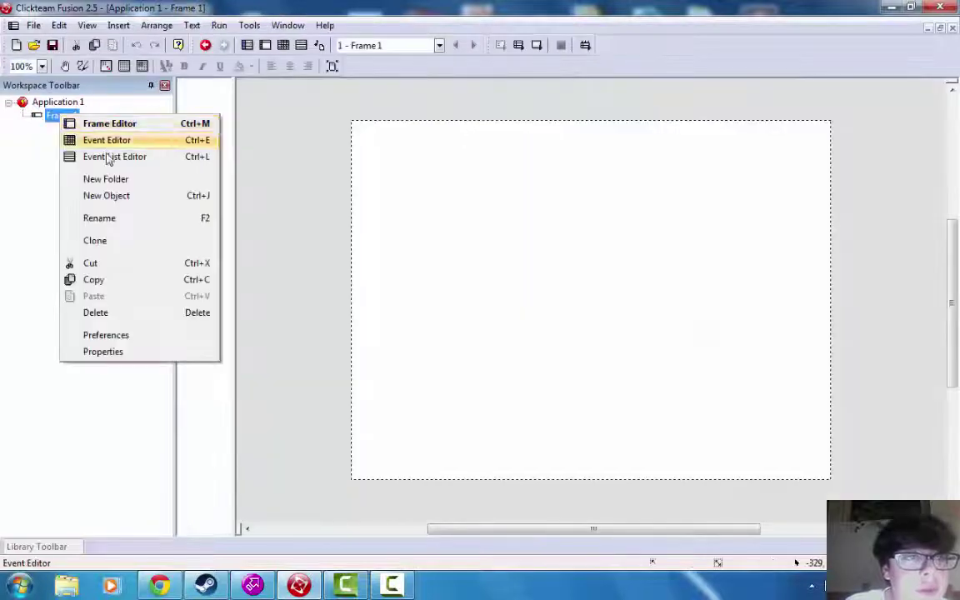
pyautogui.click(90, 222)
# - Set Application 1's window size to 1280 x 800, resize the matching frames too, and close the properties
pyautogui.rightClick(81, 105)
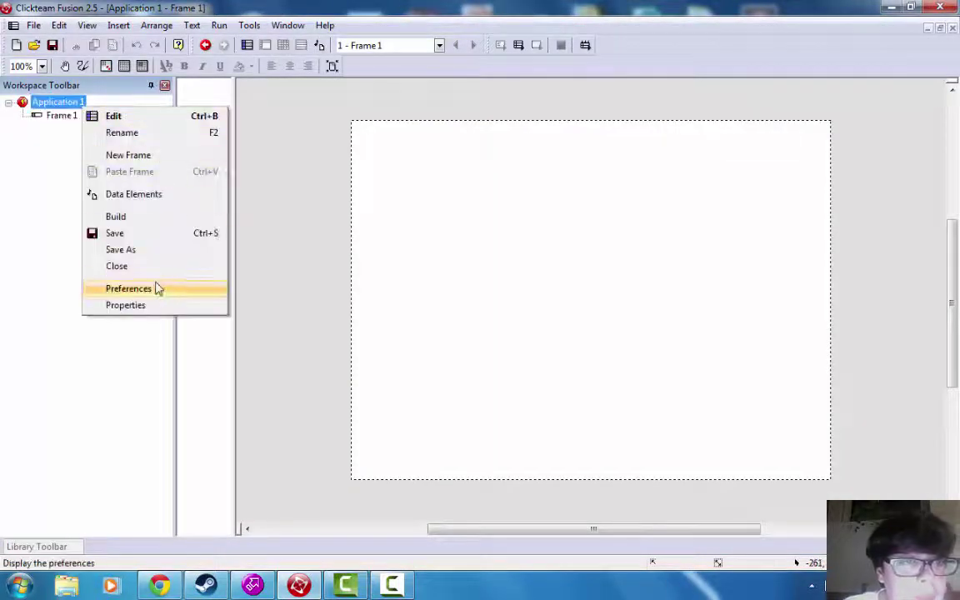
pyautogui.click(150, 307)
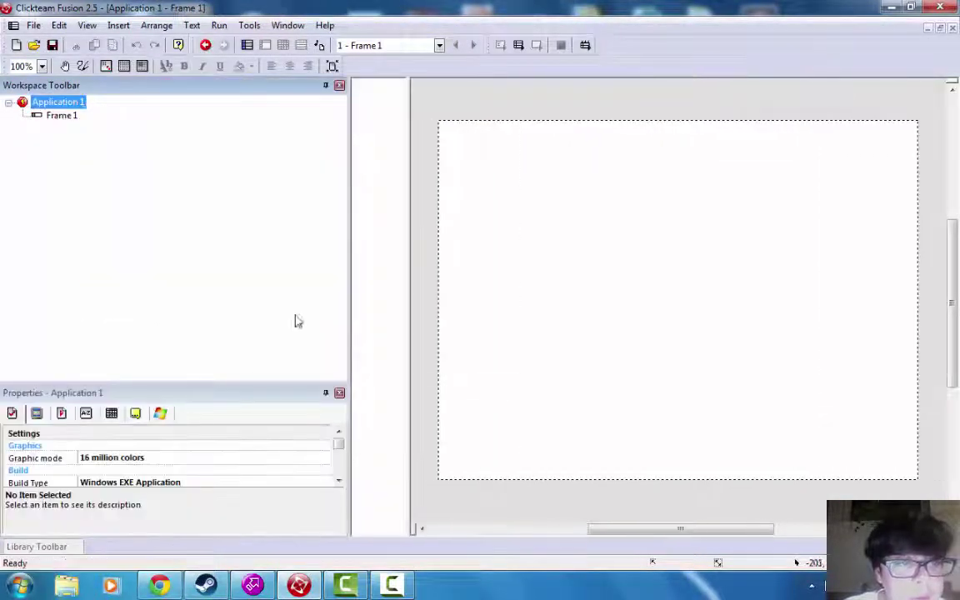
pyautogui.click(61, 413)
pyautogui.click(110, 447)
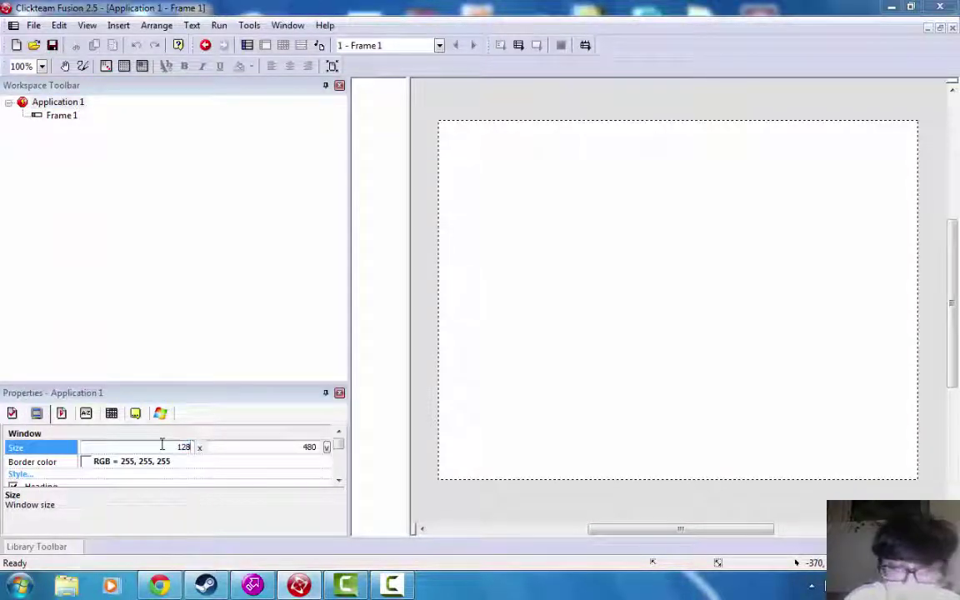
pyautogui.doubleClick(307, 448)
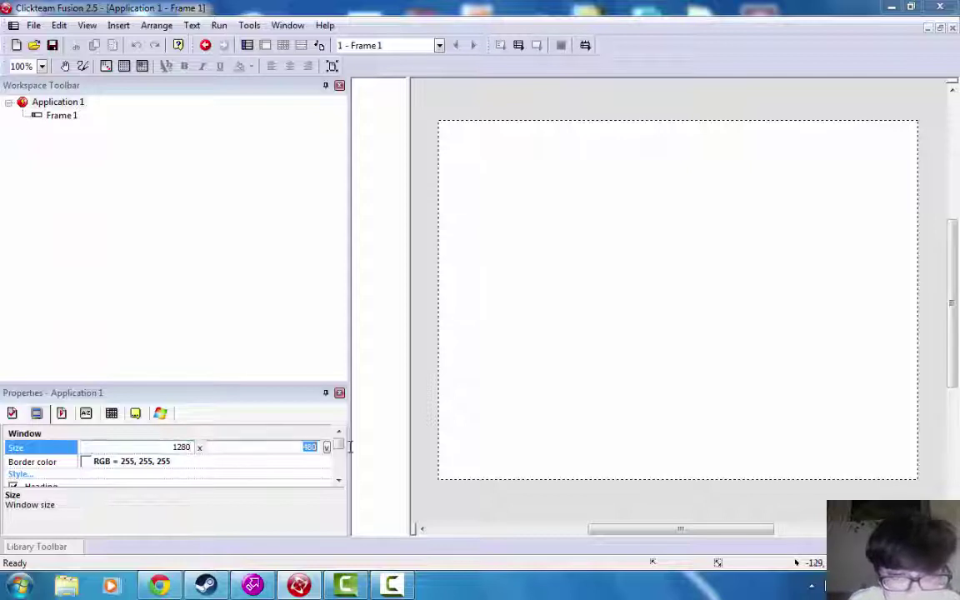
pyautogui.write('800')
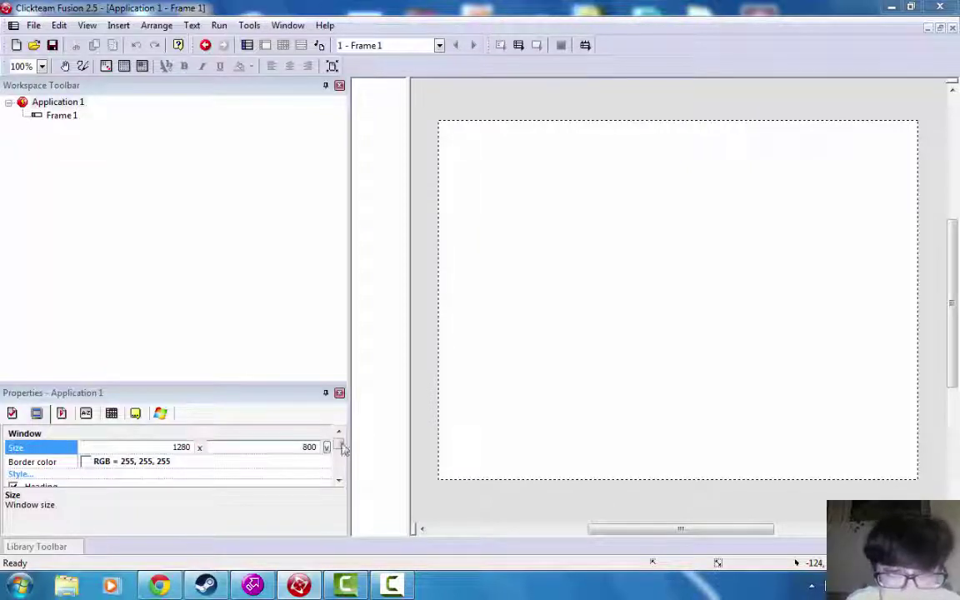
pyautogui.click(340, 402)
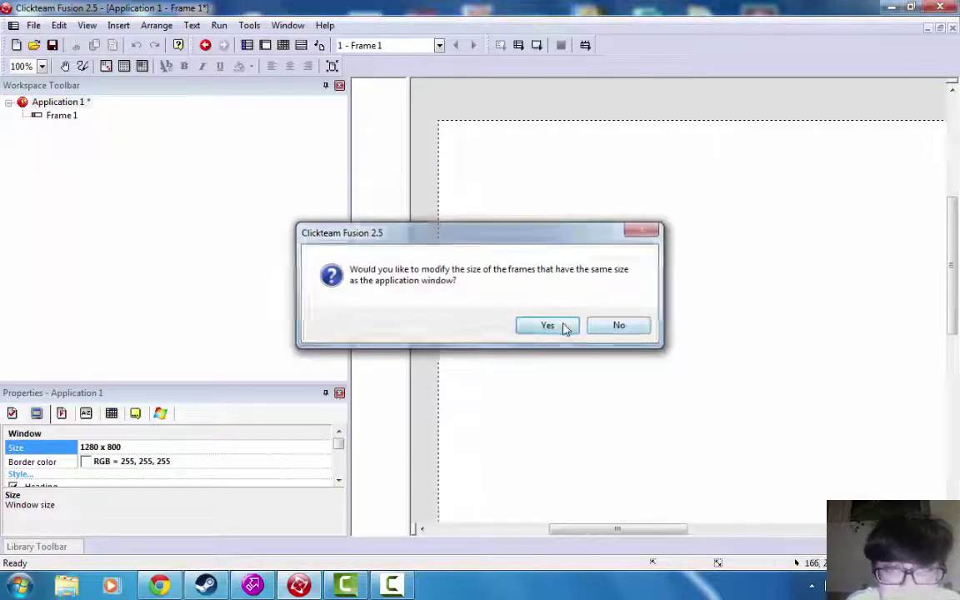
pyautogui.click(564, 326)
pyautogui.click(340, 393)
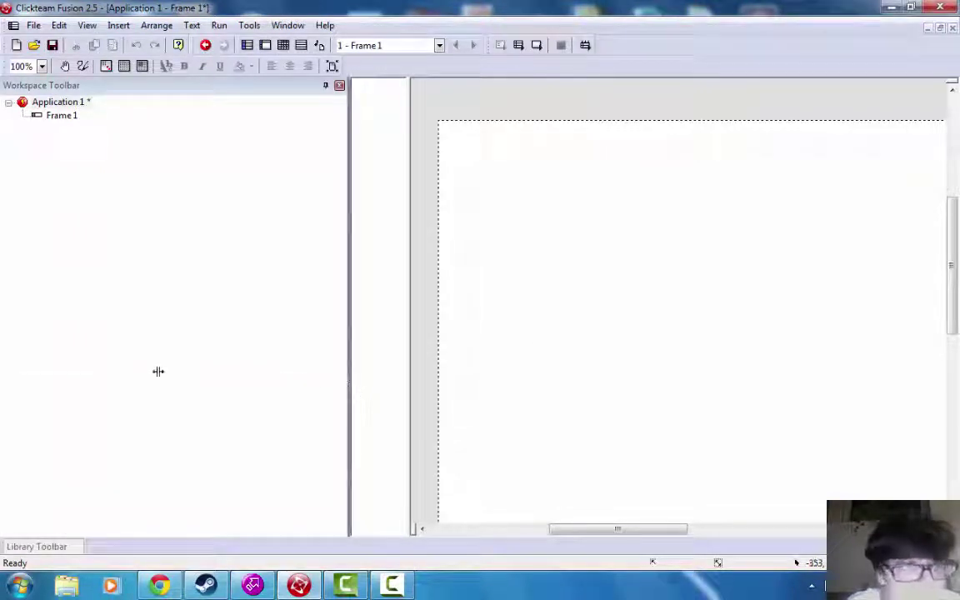
# - Narrow the Workspace Toolbar and look over the resized frame
pyautogui.moveTo(158, 371); pyautogui.dragTo(130, 338)
pyautogui.scroll(-2, 606, 142)
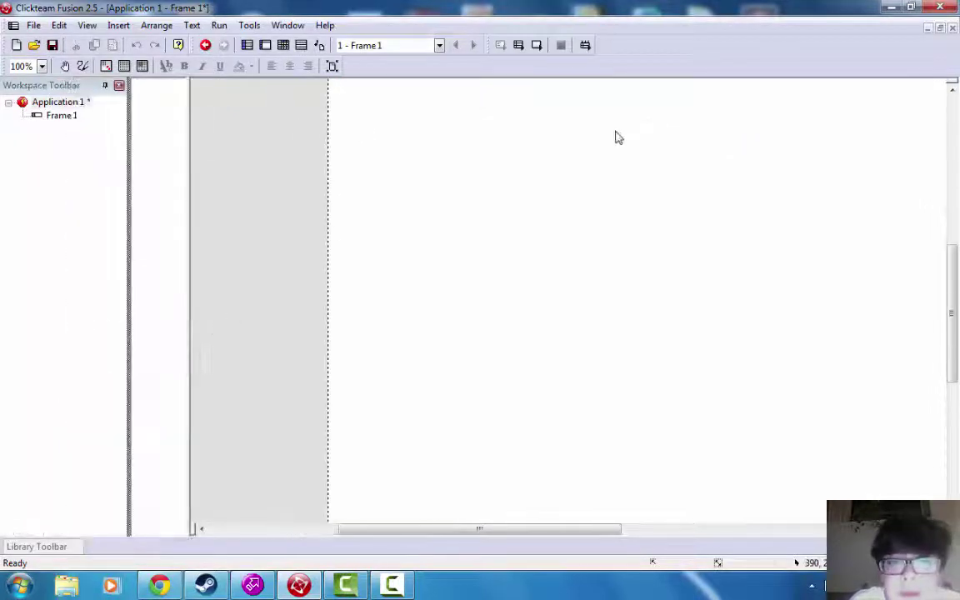
pyautogui.scroll(5, 617, 137)
# - Set Application 1's window width to 1234 without modifying the frame sizes, and close the properties
pyautogui.rightClick(44, 103)
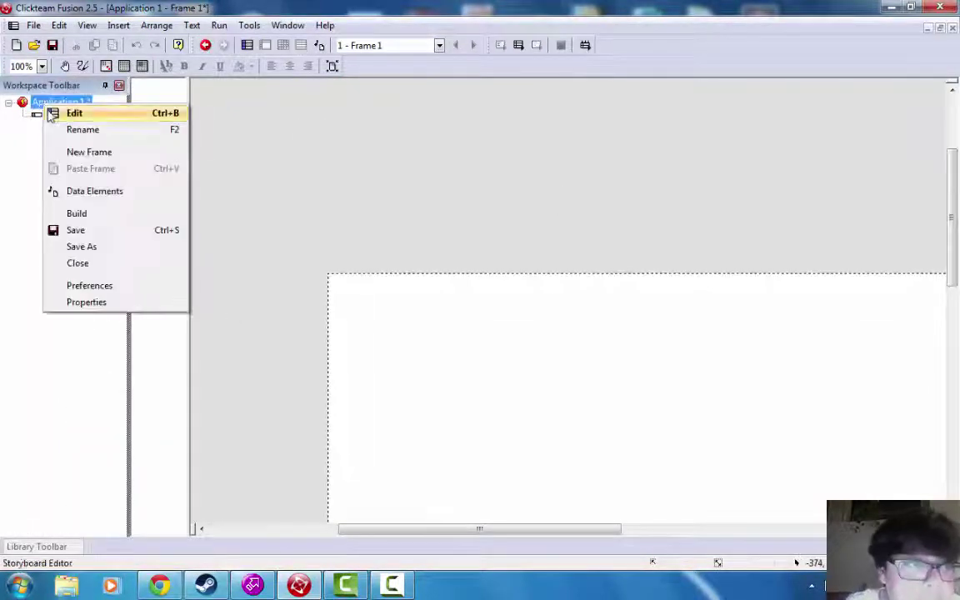
pyautogui.click(94, 301)
pyautogui.click(11, 408)
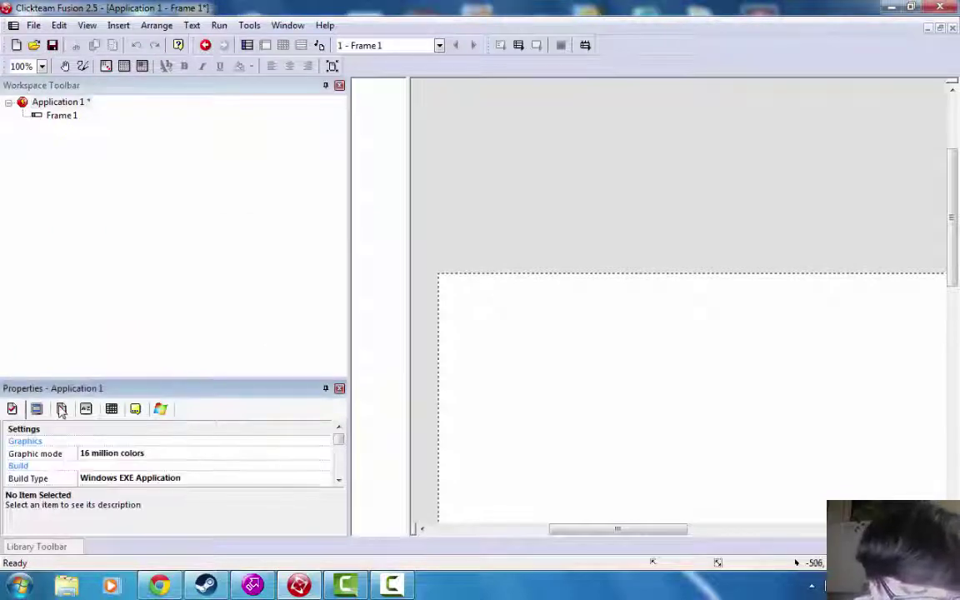
pyautogui.click(37, 409)
pyautogui.click(132, 442)
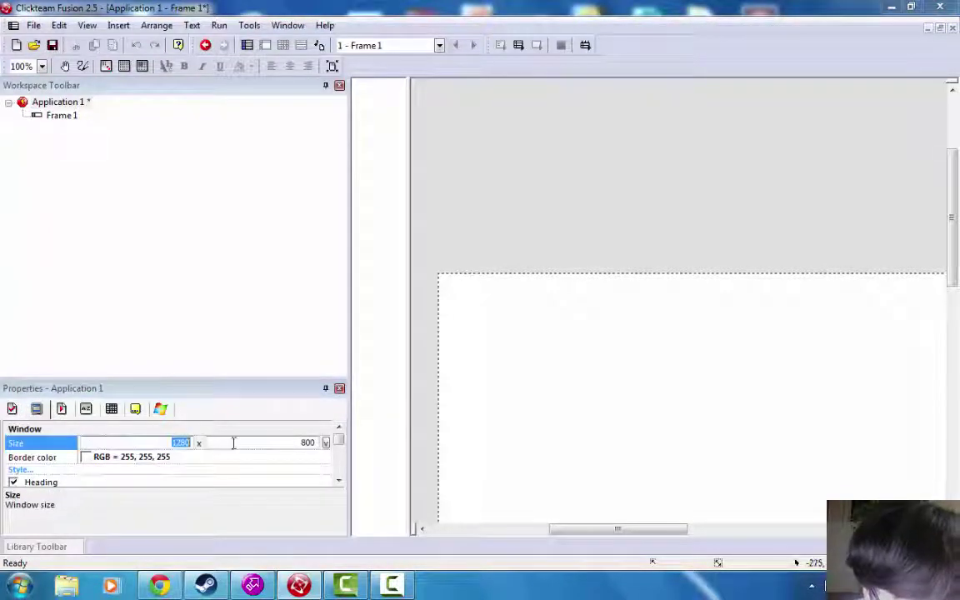
pyautogui.write('12')
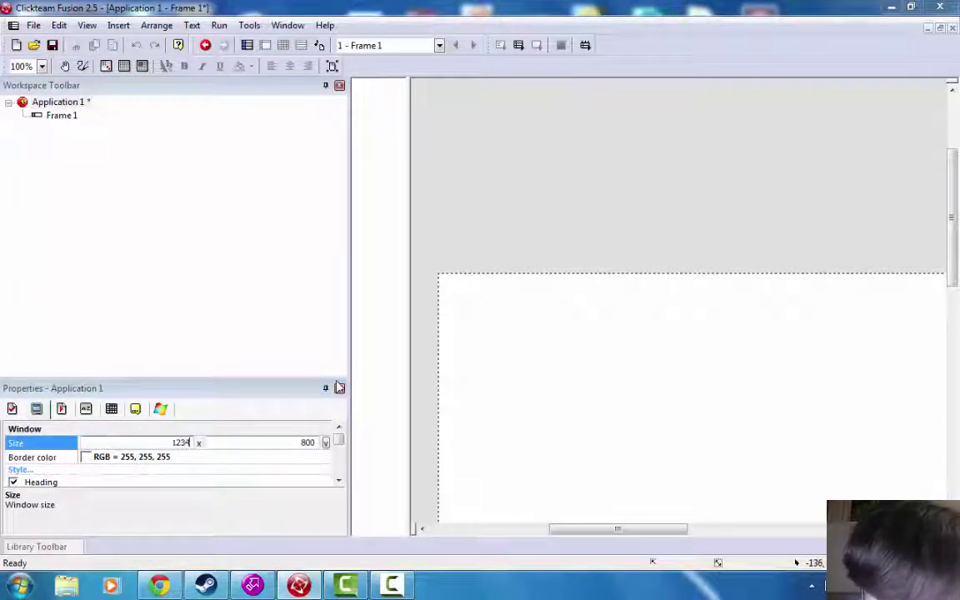
pyautogui.click(306, 357)
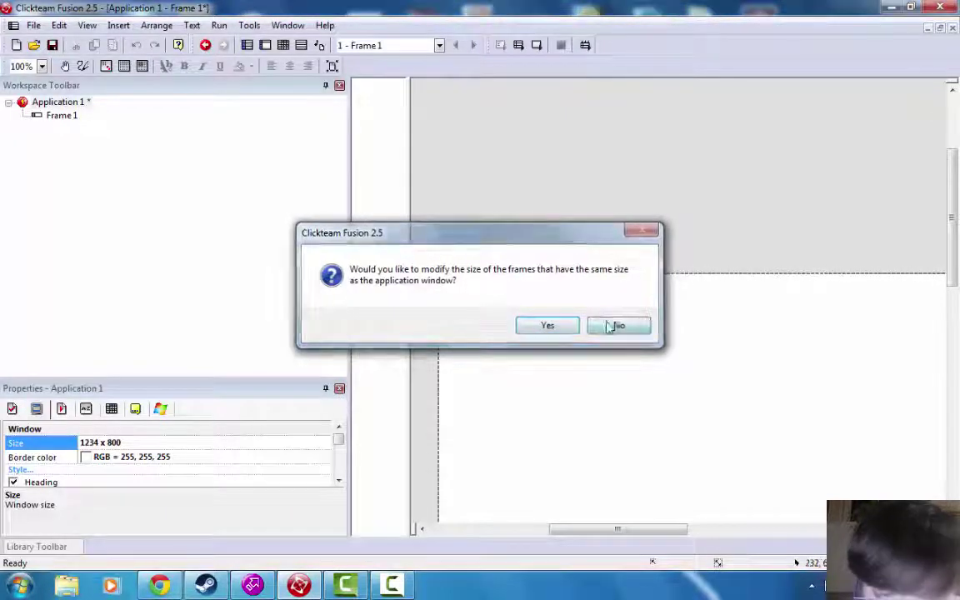
pyautogui.click(616, 325)
pyautogui.click(339, 389)
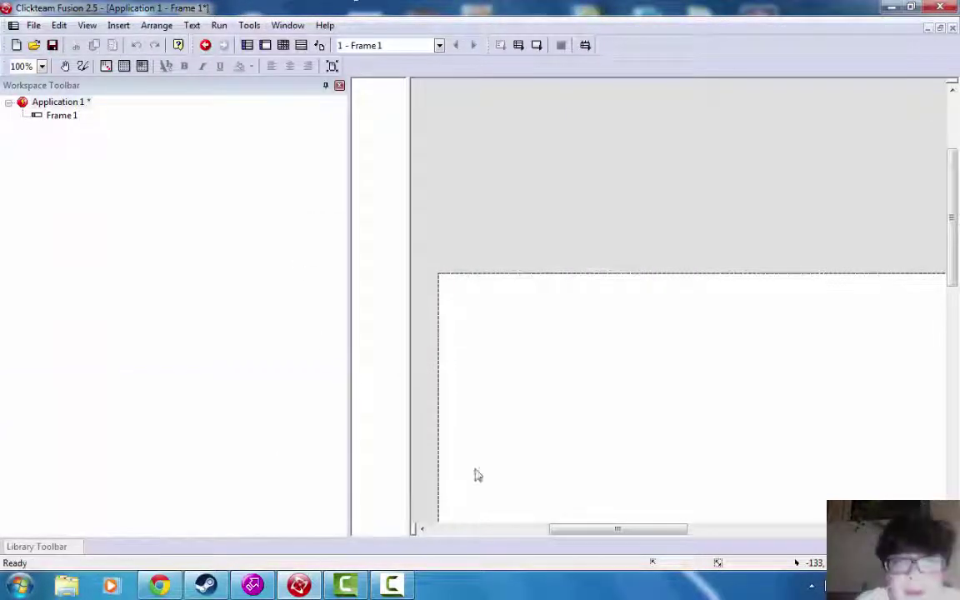
# - Select Frame 1 in the workspace tree and narrow the Workspace Toolbar to give the frame more room
pyautogui.moveTo(953, 175); pyautogui.dragTo(955, 267)
pyautogui.click(70, 118)
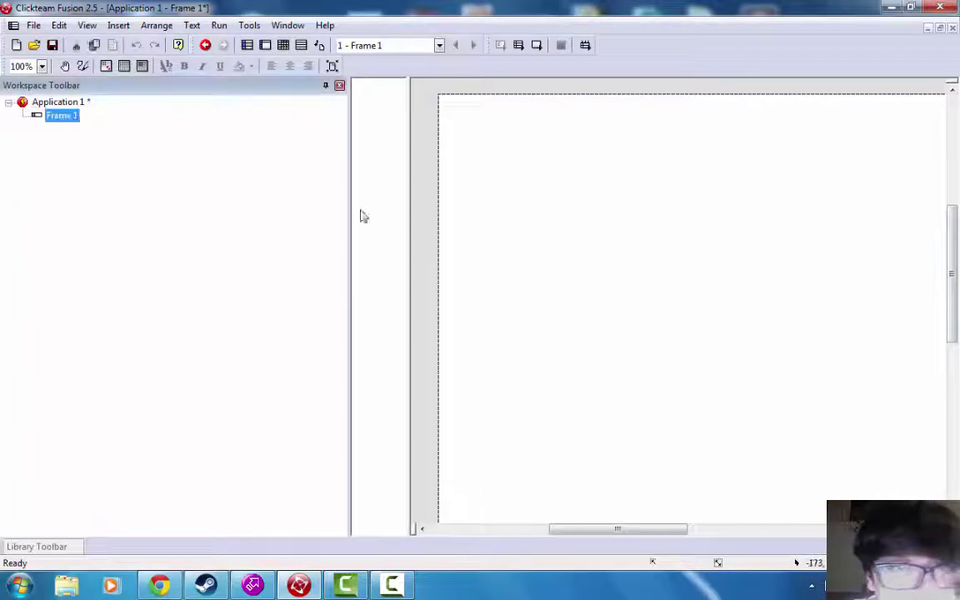
pyautogui.moveTo(350, 217); pyautogui.dragTo(134, 200)
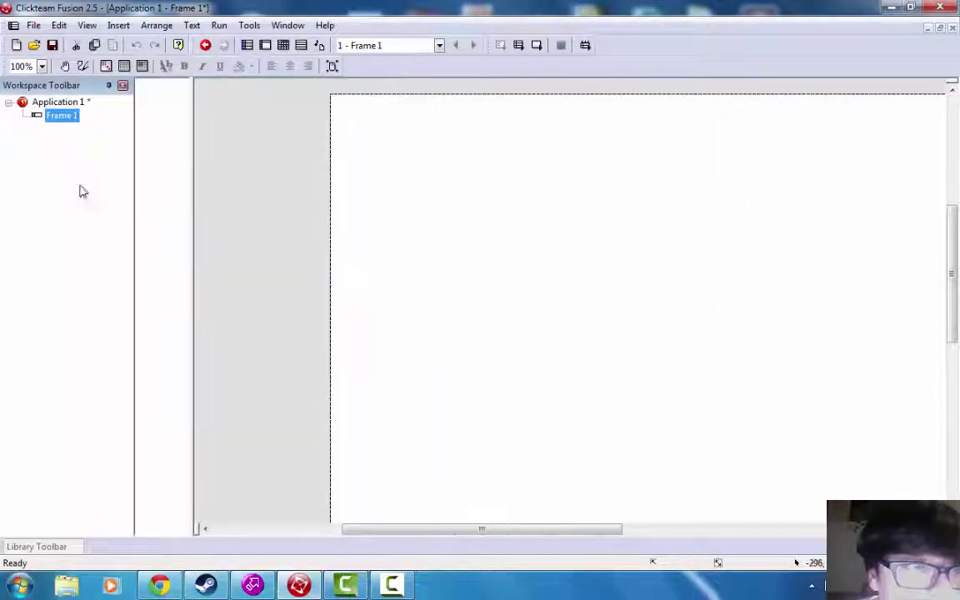
# - Rename Frame 1 as "tittle"
pyautogui.rightClick(60, 115)
pyautogui.click(129, 216)
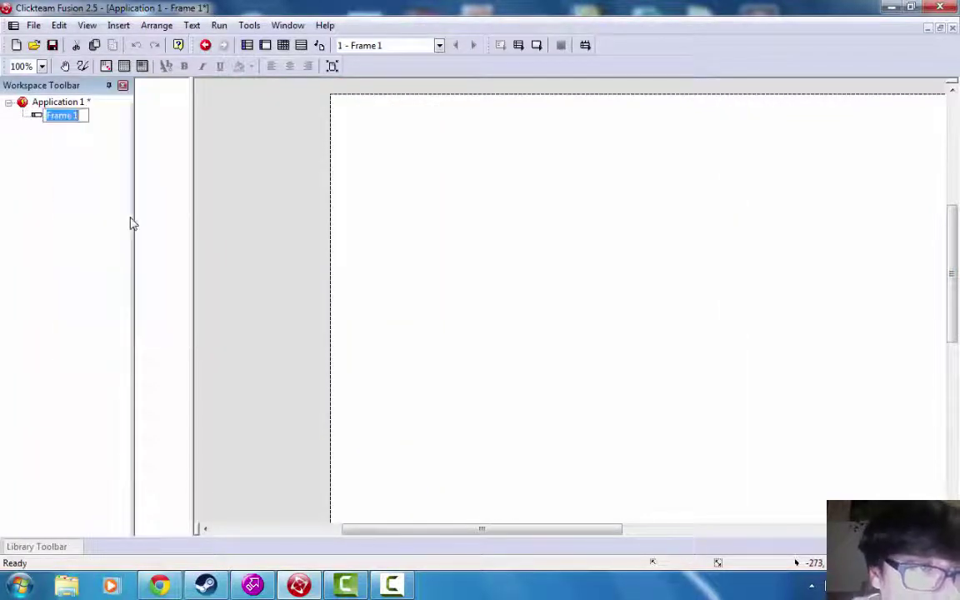
pyautogui.write('title')
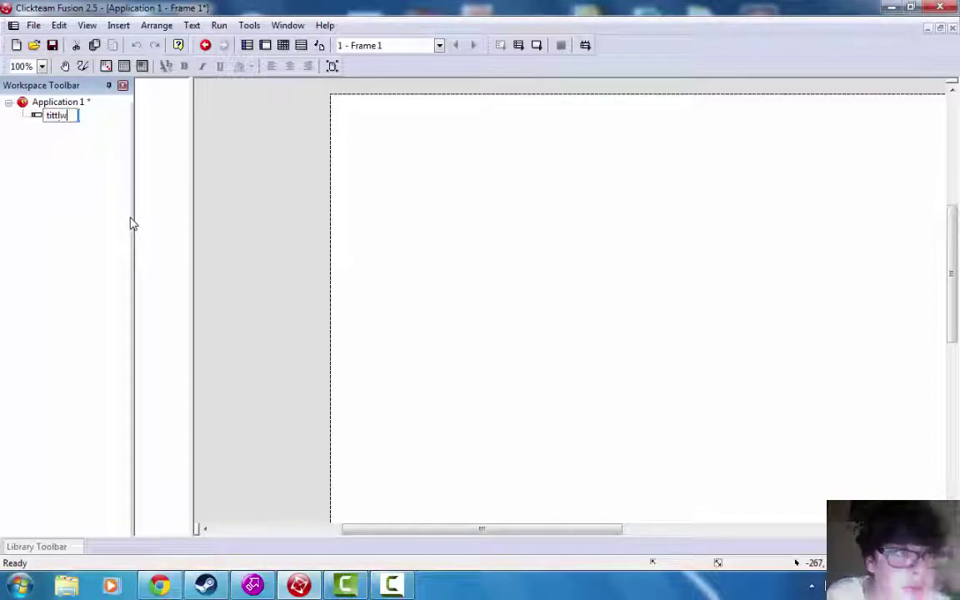
pyautogui.press('Return')
pyautogui.click(225, 176)
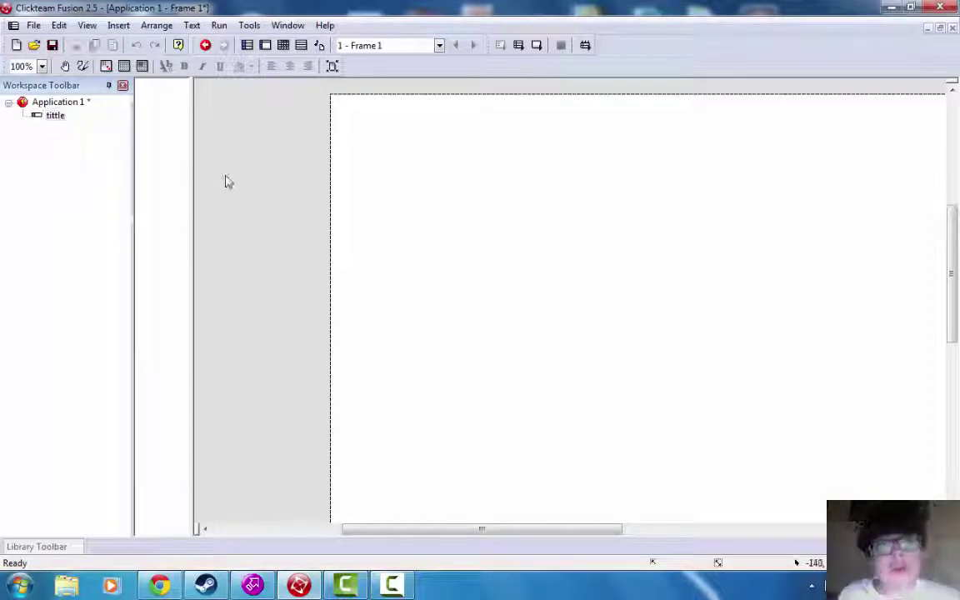
pyautogui.click(63, 136)
# - Add a second frame to Application 1 and name it "game"
pyautogui.click(53, 105)
pyautogui.rightClick(53, 105)
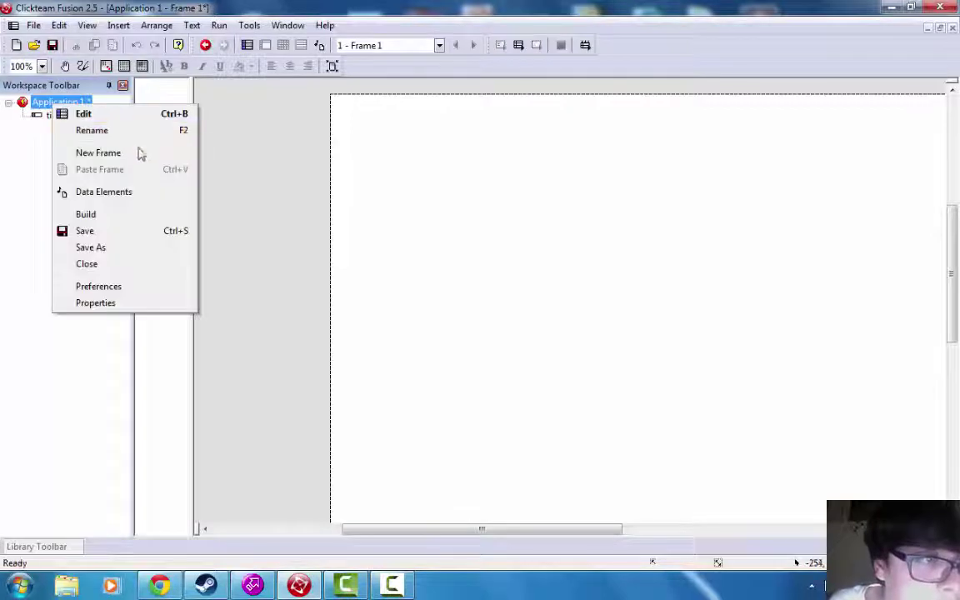
pyautogui.click(134, 153)
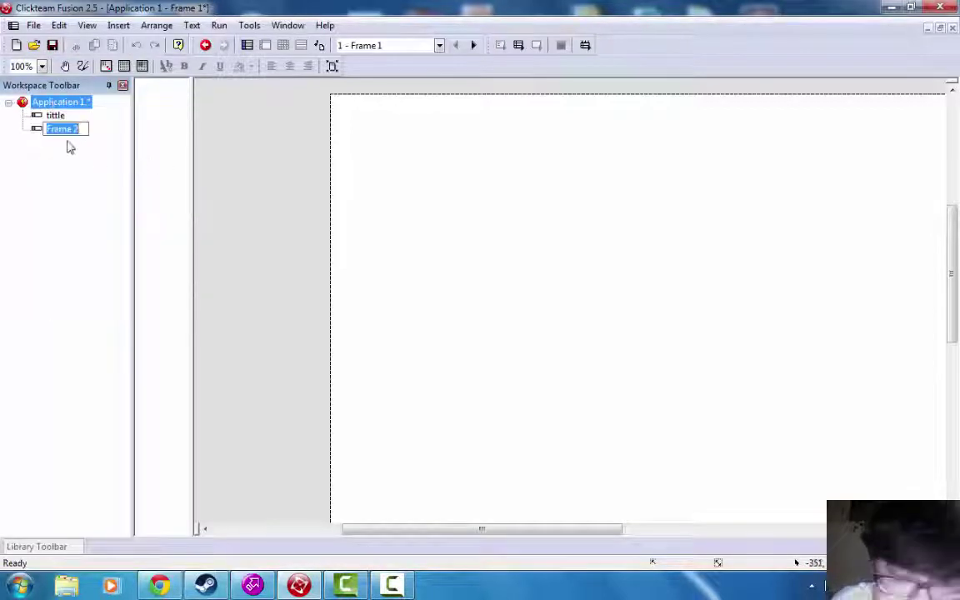
pyautogui.write('game')
pyautogui.press('Return')
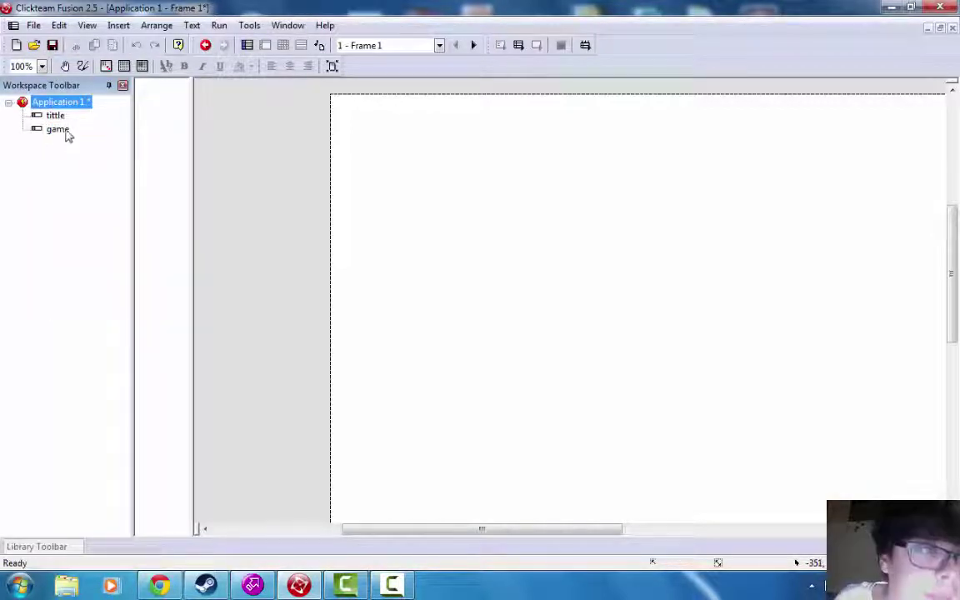
# - Add a third frame to Application 1 and name it "HTP"
pyautogui.rightClick(55, 107)
pyautogui.click(144, 152)
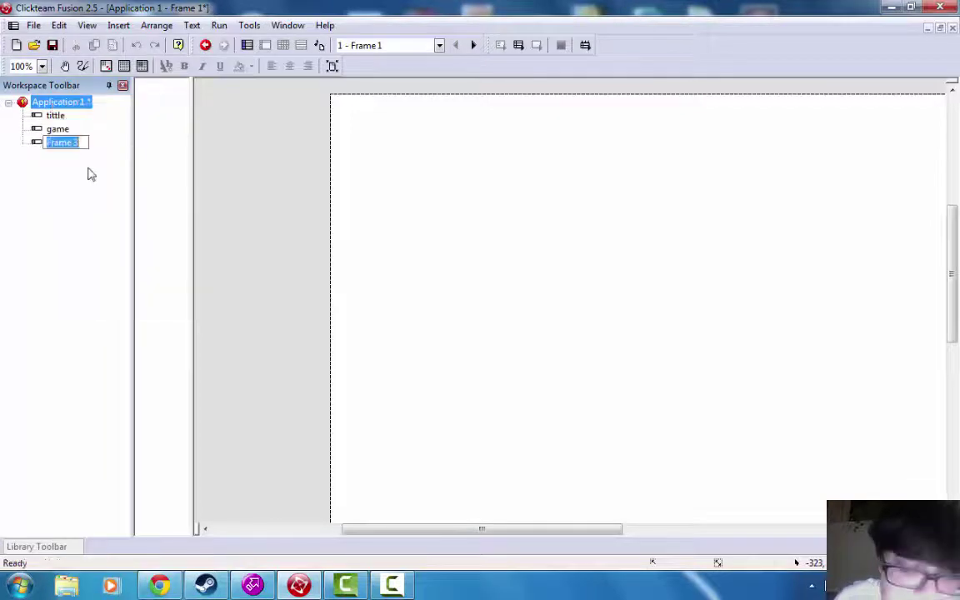
pyautogui.write('H')
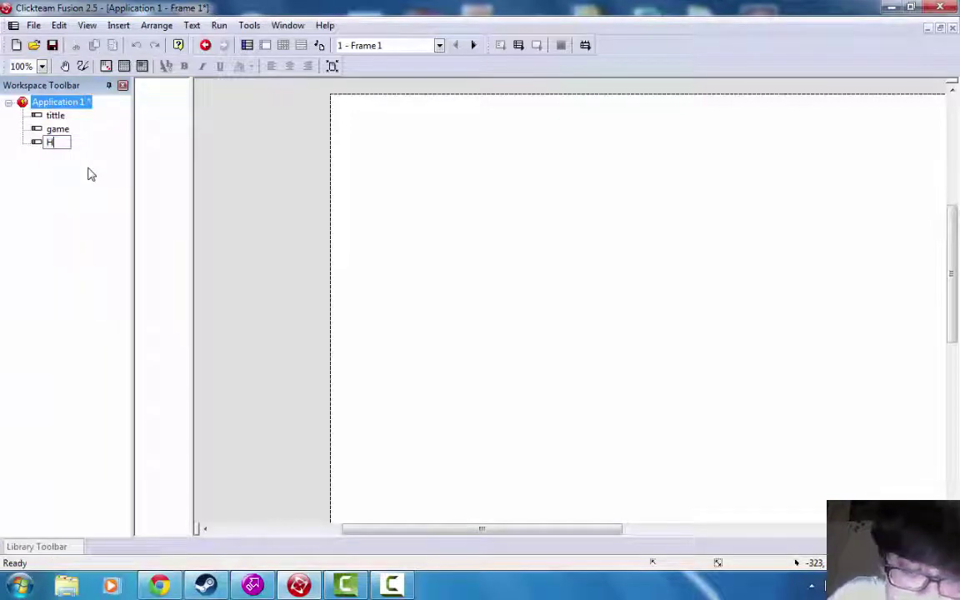
pyautogui.write('TW')
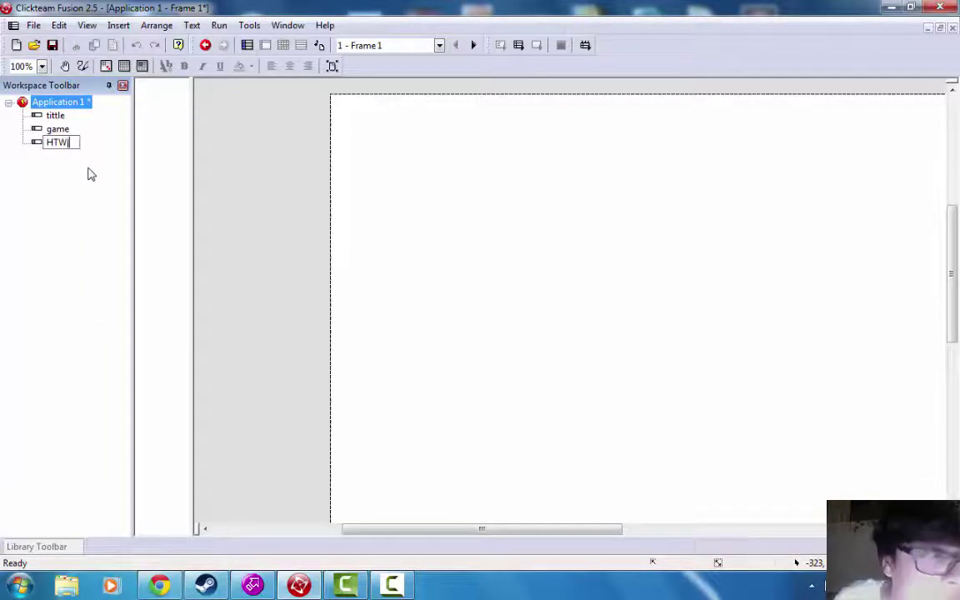
pyautogui.press('BackSpace')
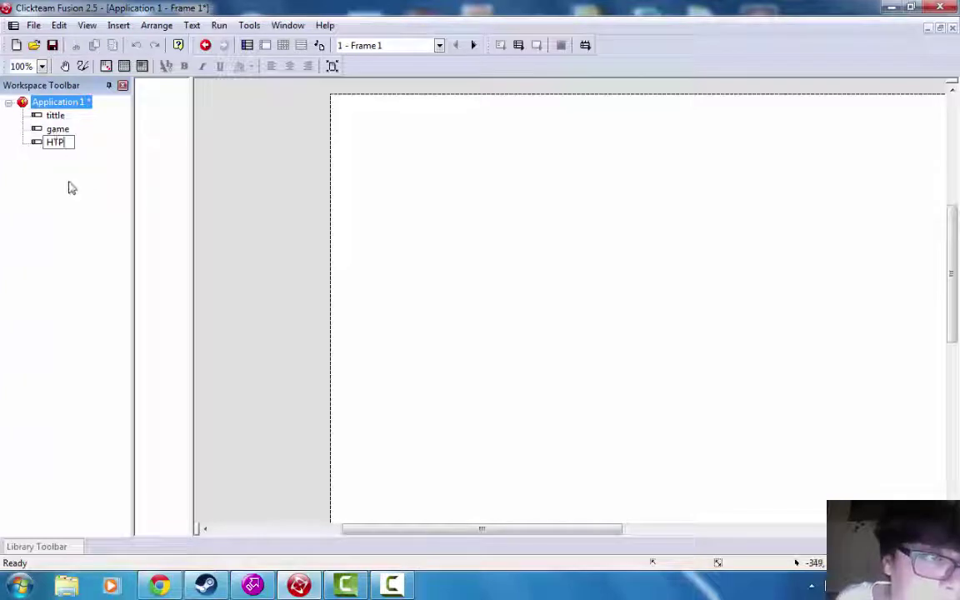
# - Open the HTP frame, switch to the tittle frame in the Frame Editor, and look over its empty area
pyautogui.click(46, 148)
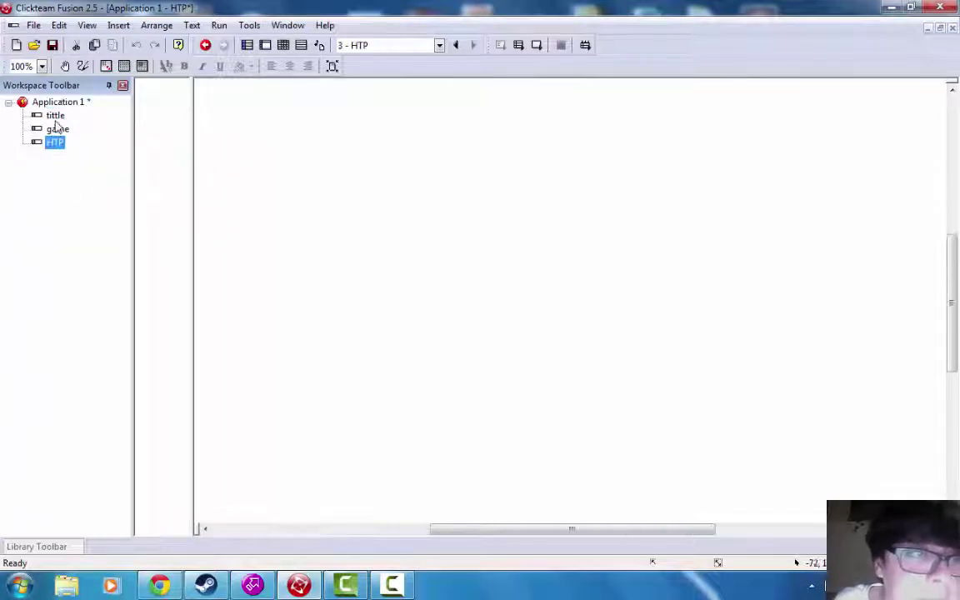
pyautogui.click(55, 116)
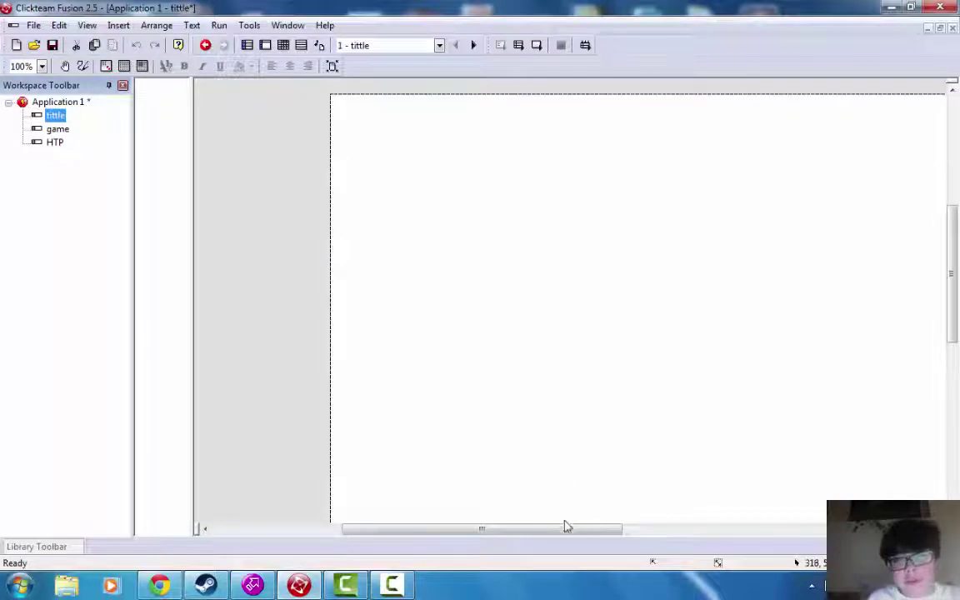
pyautogui.moveTo(566, 528); pyautogui.dragTo(597, 527)
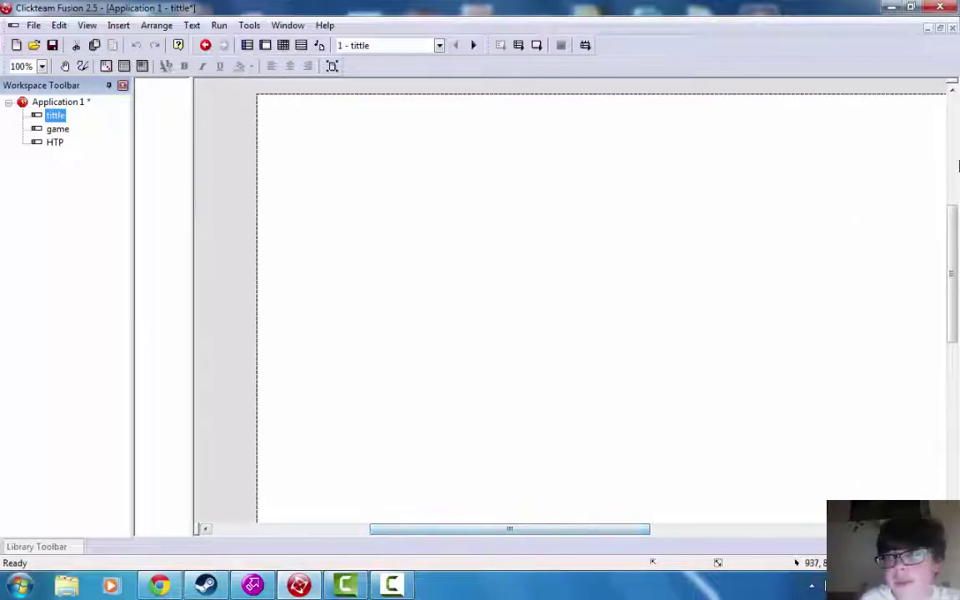
pyautogui.moveTo(951, 232); pyautogui.dragTo(889, 273)
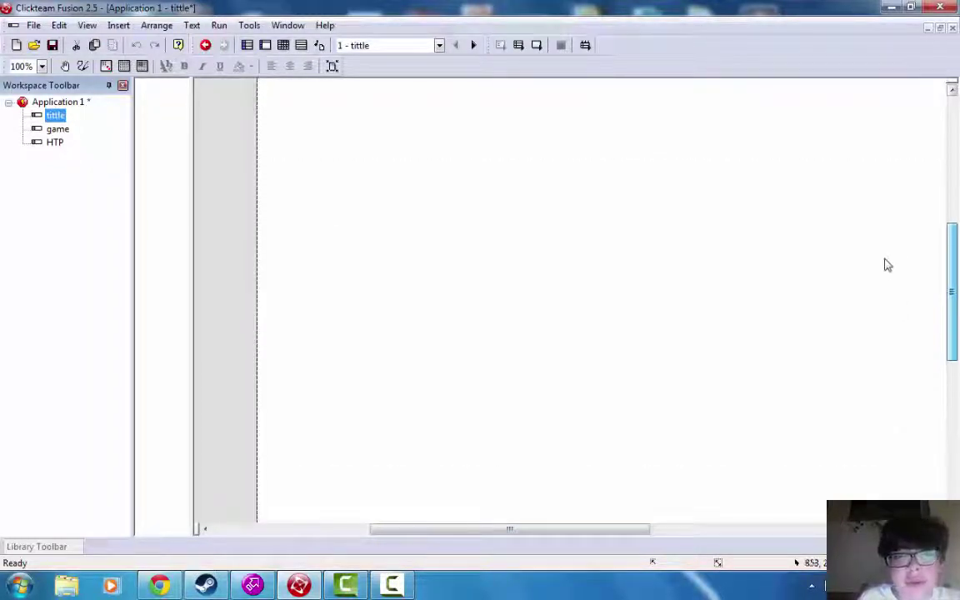
# - Switch to Chrome, search Google Images for "black", and browse the pictures
pyautogui.click(163, 590)
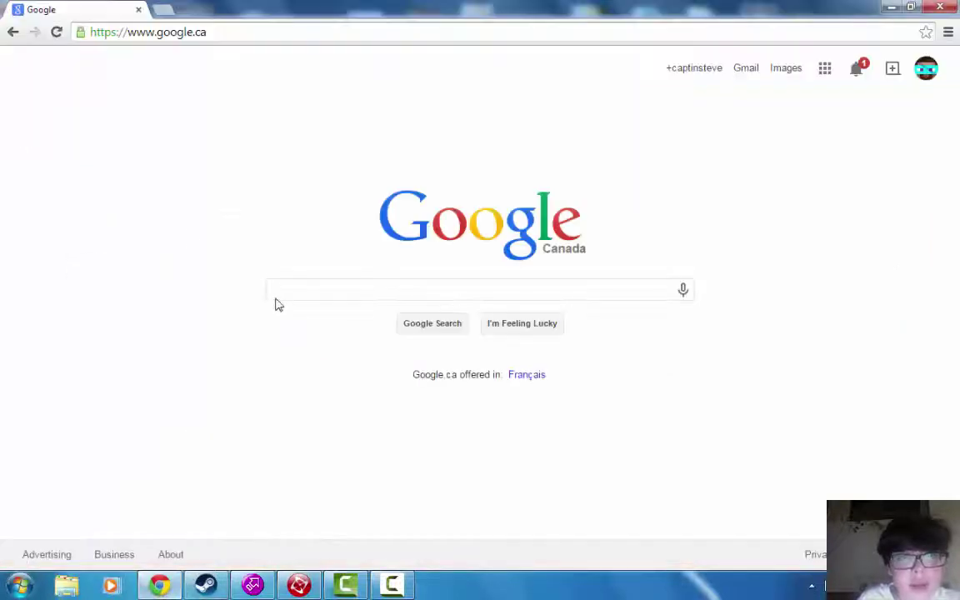
pyautogui.write('black')
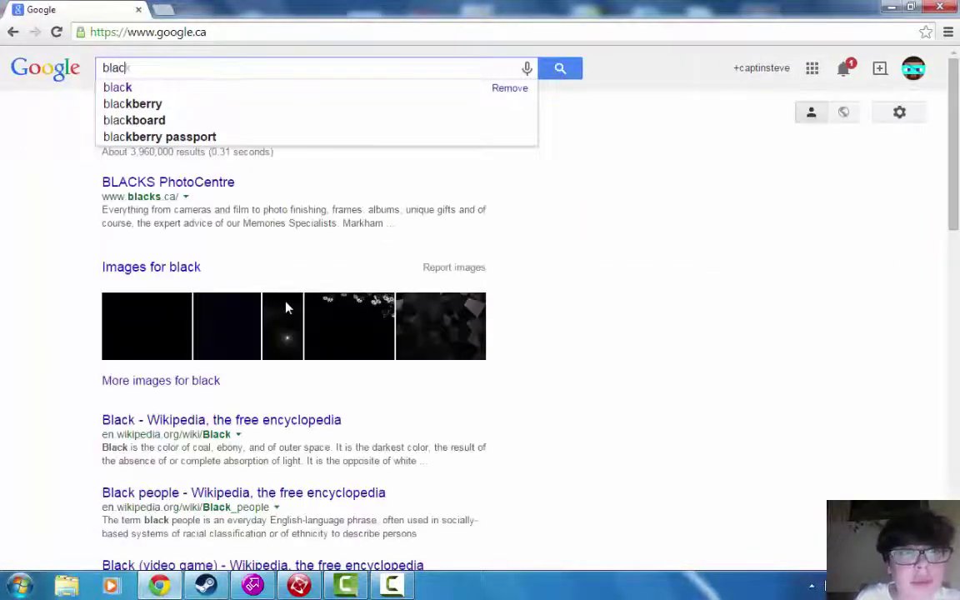
pyautogui.press('Return')
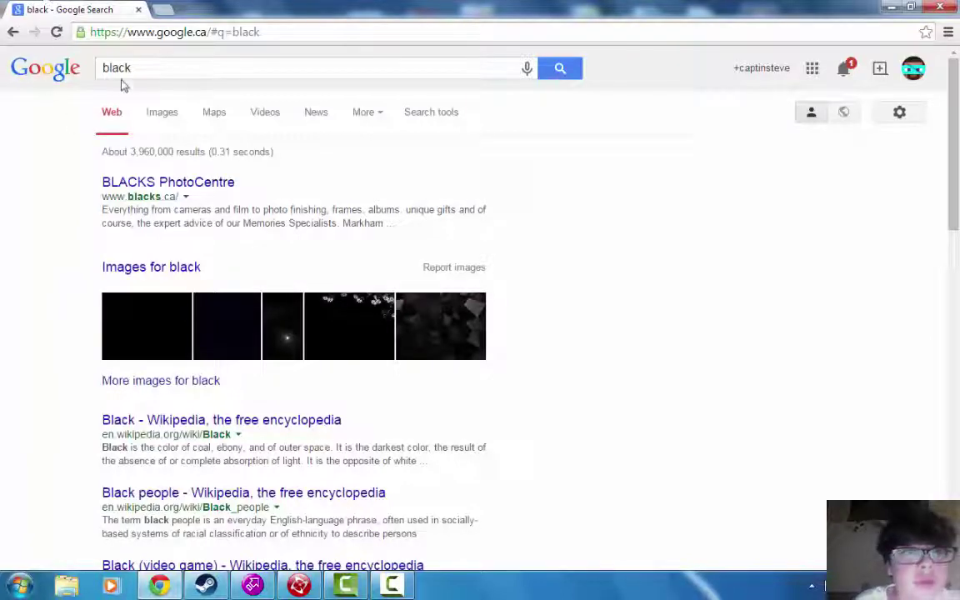
pyautogui.click(155, 118)
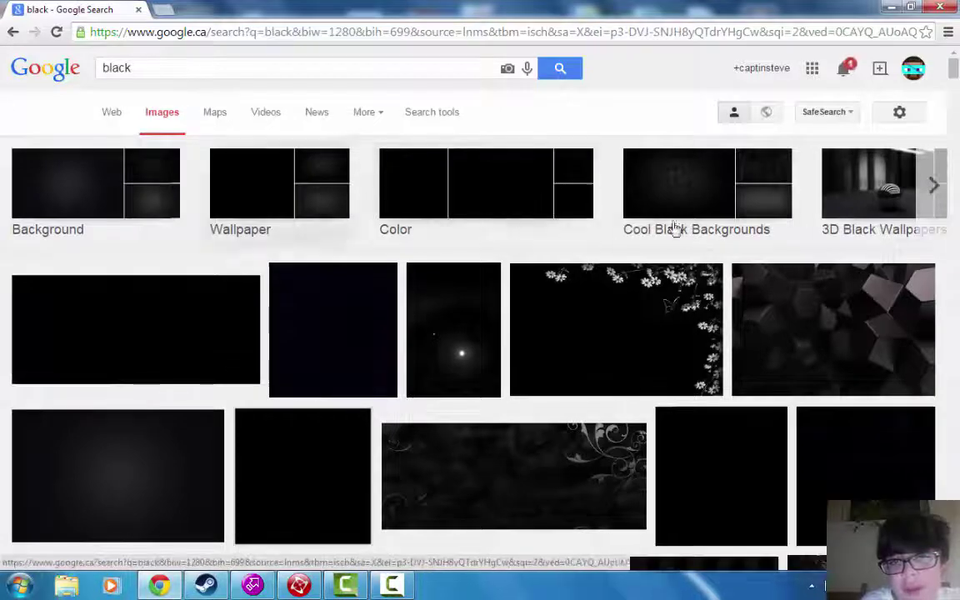
pyautogui.scroll(-5, 417, 317)
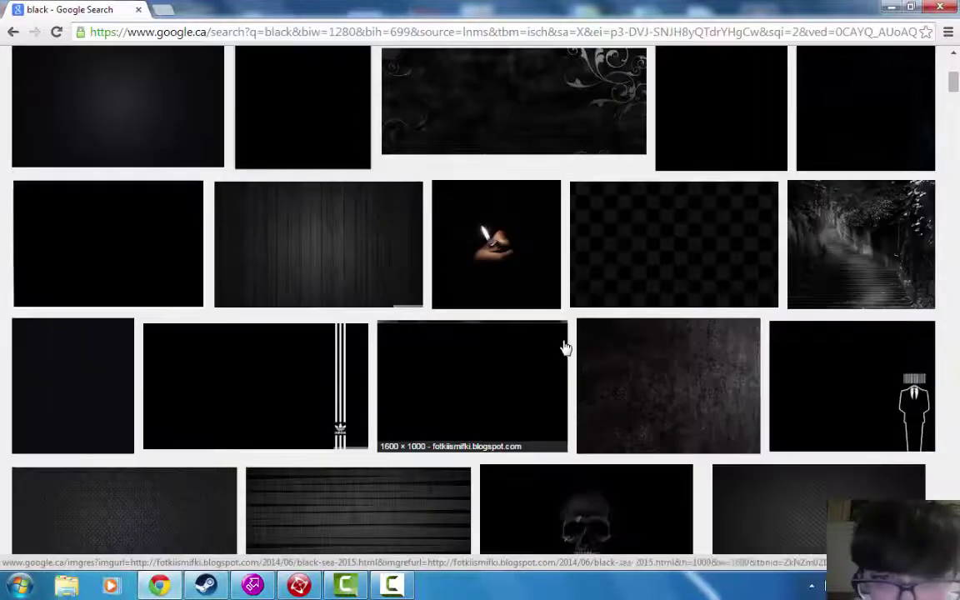
# - Preview the hand-with-lighter picture and several of its related images in the "black" image results
pyautogui.scroll(1, 557, 332)
pyautogui.click(503, 317)
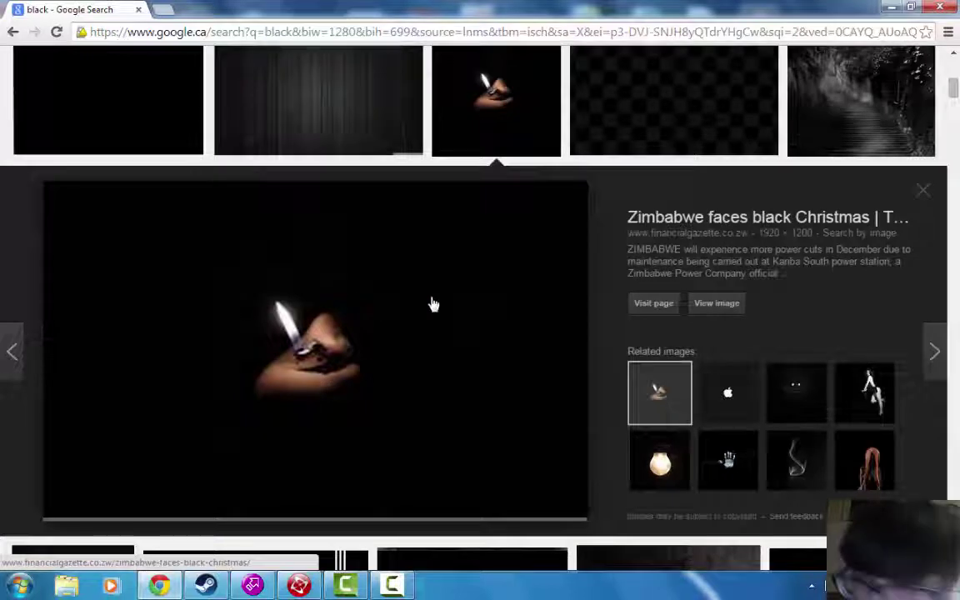
pyautogui.scroll(5, 631, 275)
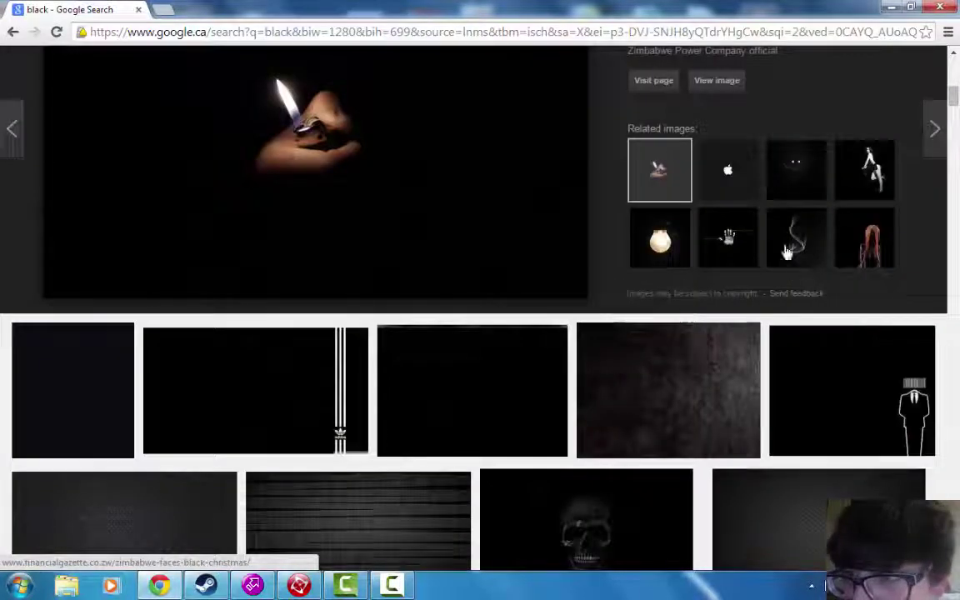
pyautogui.click(802, 181)
pyautogui.scroll(2, 542, 221)
pyautogui.click(727, 375)
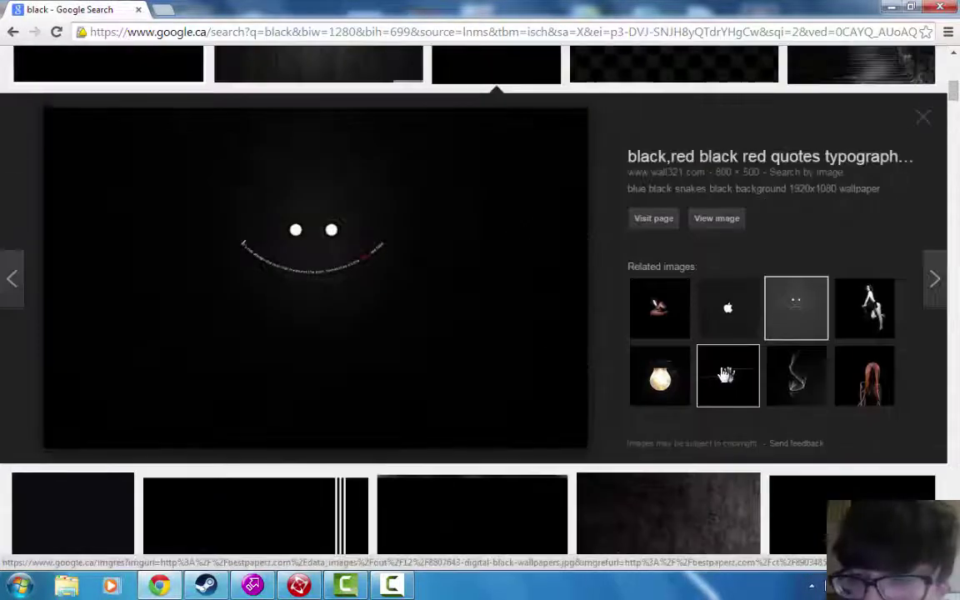
pyautogui.click(798, 380)
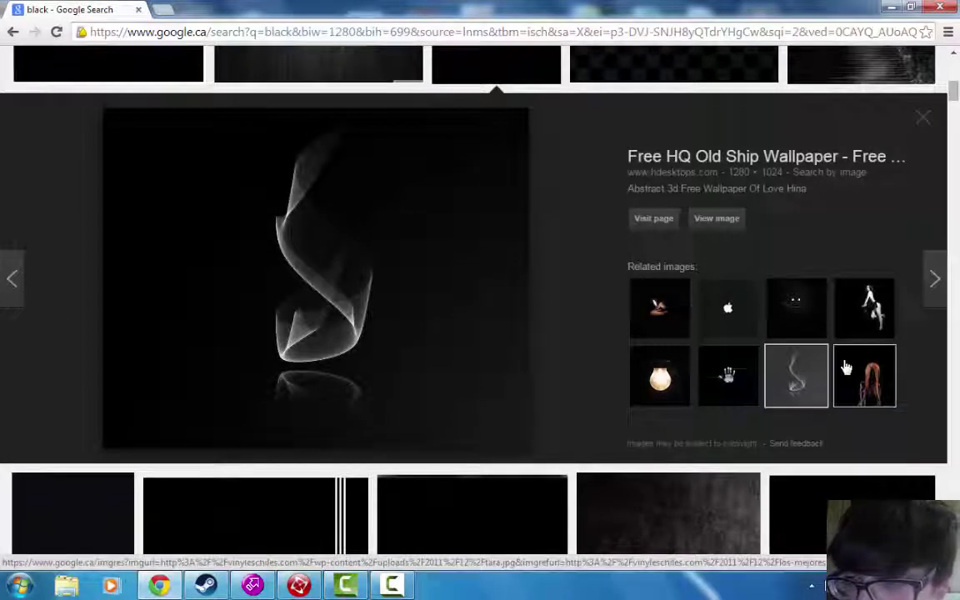
pyautogui.click(846, 368)
pyautogui.click(864, 320)
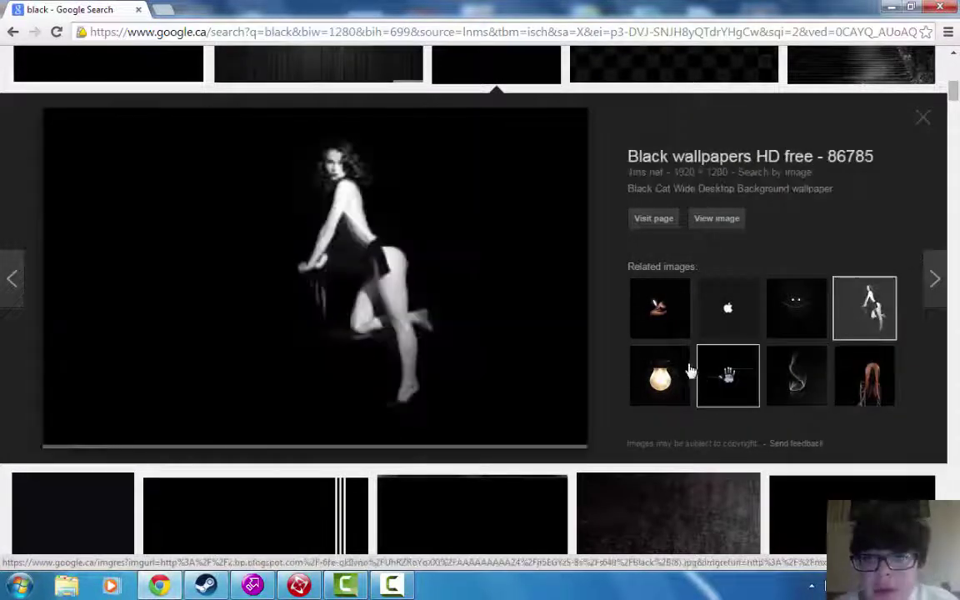
pyautogui.click(685, 371)
# - Look further through the "black" image results, preview the Black Skull HD desktop wallpaper, and open its web page
pyautogui.scroll(5, 439, 139)
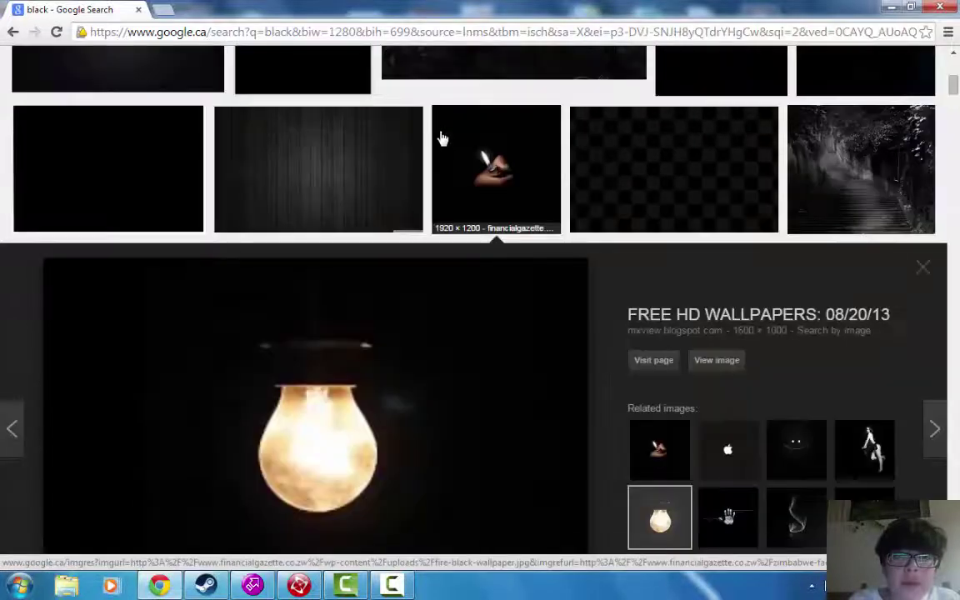
pyautogui.scroll(3, 538, 405)
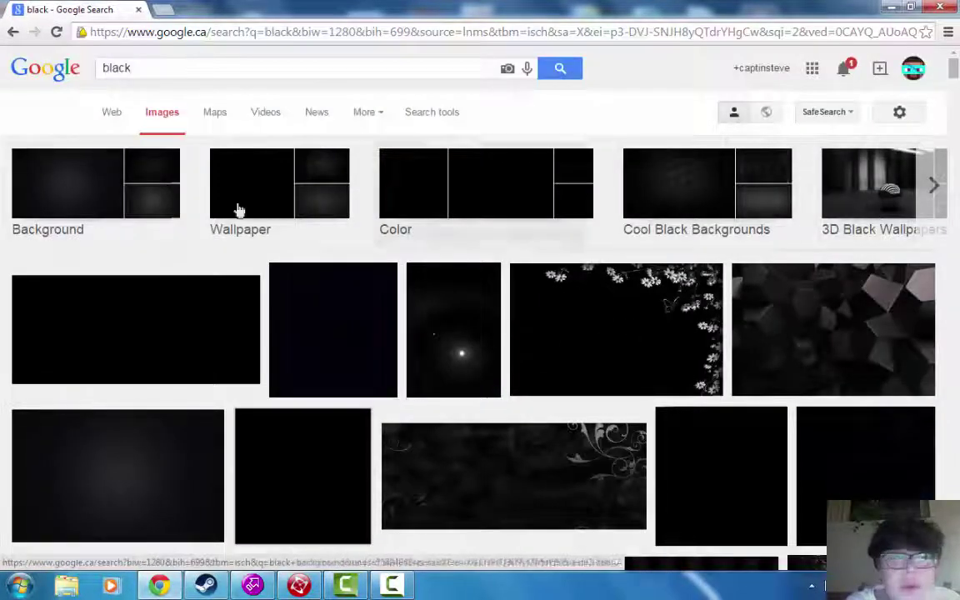
pyautogui.scroll(-6, 167, 181)
pyautogui.scroll(-6, 247, 150)
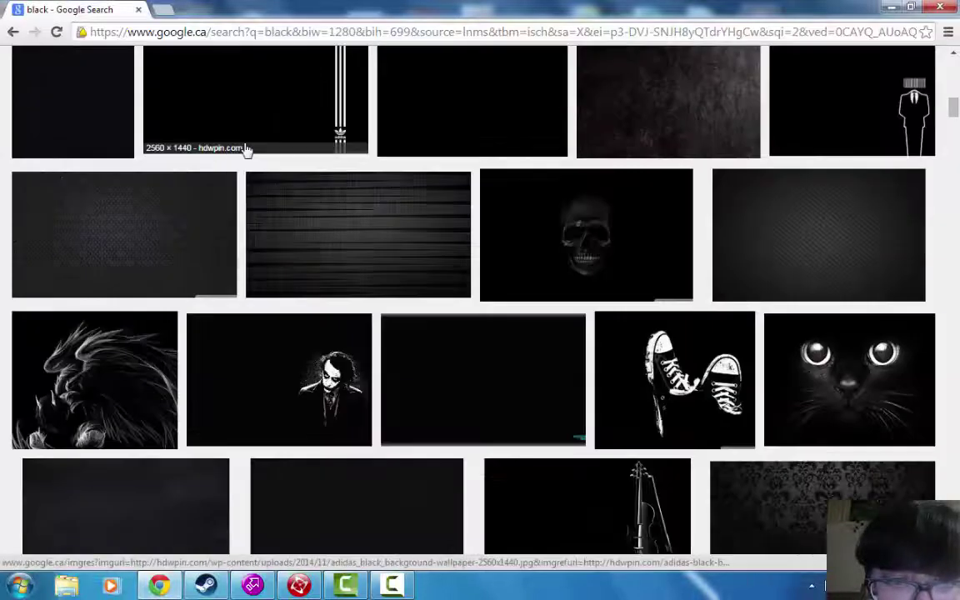
pyautogui.click(676, 229)
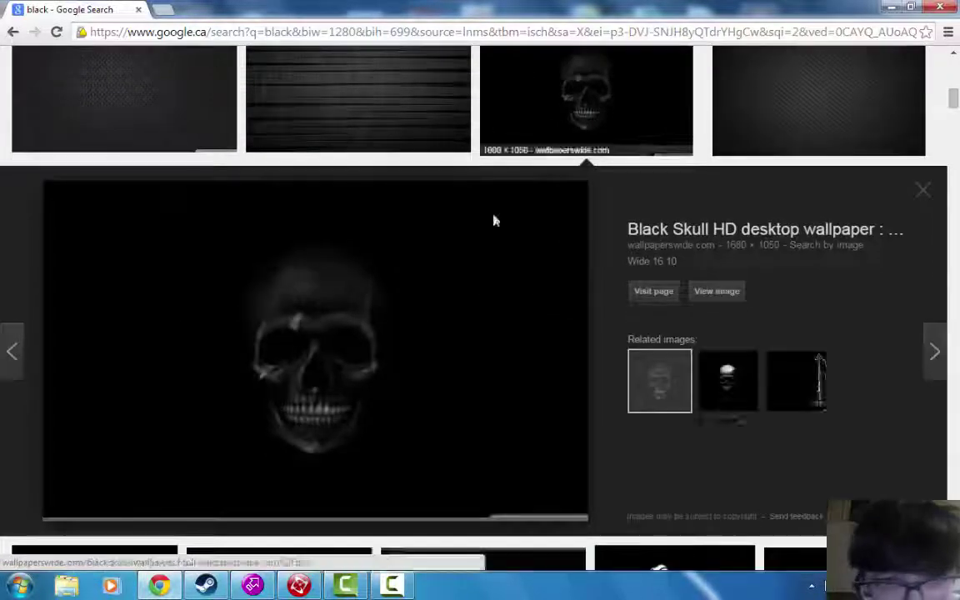
pyautogui.click(426, 373)
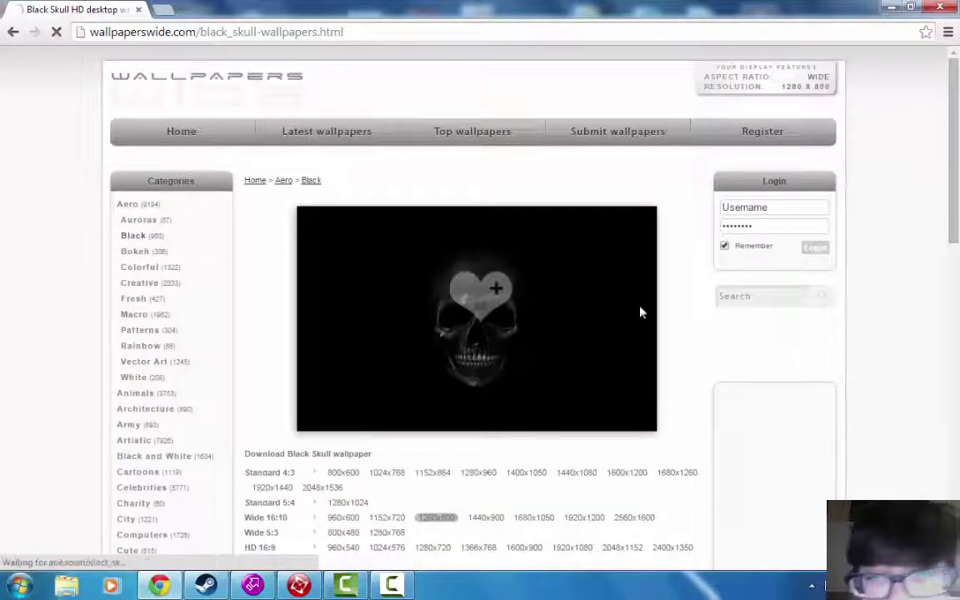
# - Try to save the black skull wallpaper to the Desktop as black_skull-t2
pyautogui.rightClick(538, 363)
pyautogui.click(583, 375)
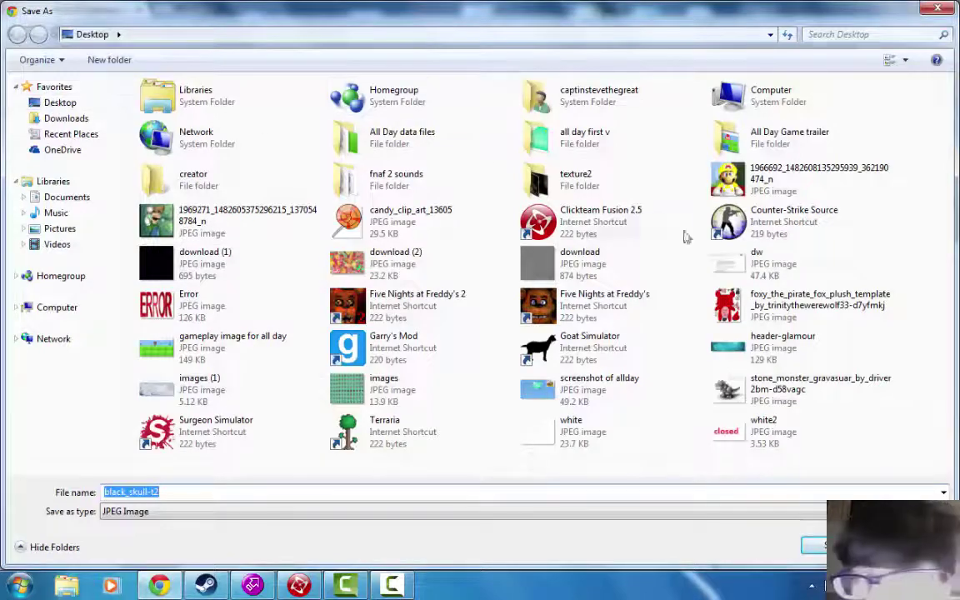
pyautogui.press('Return')
# - Minimize the browser and create a new folder named "toutorial" on the desktop
pyautogui.doubleClick(821, 10)
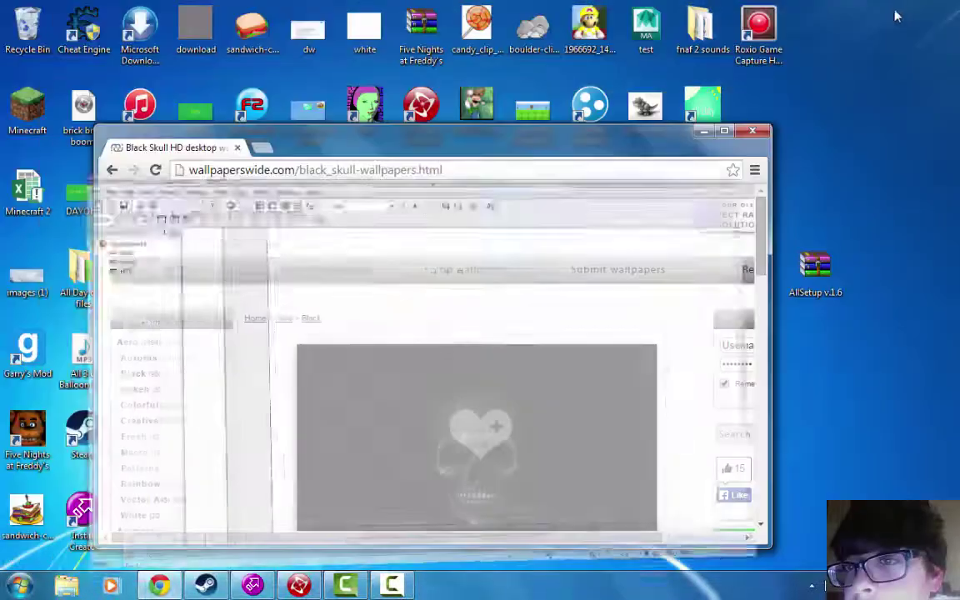
pyautogui.click(723, 143)
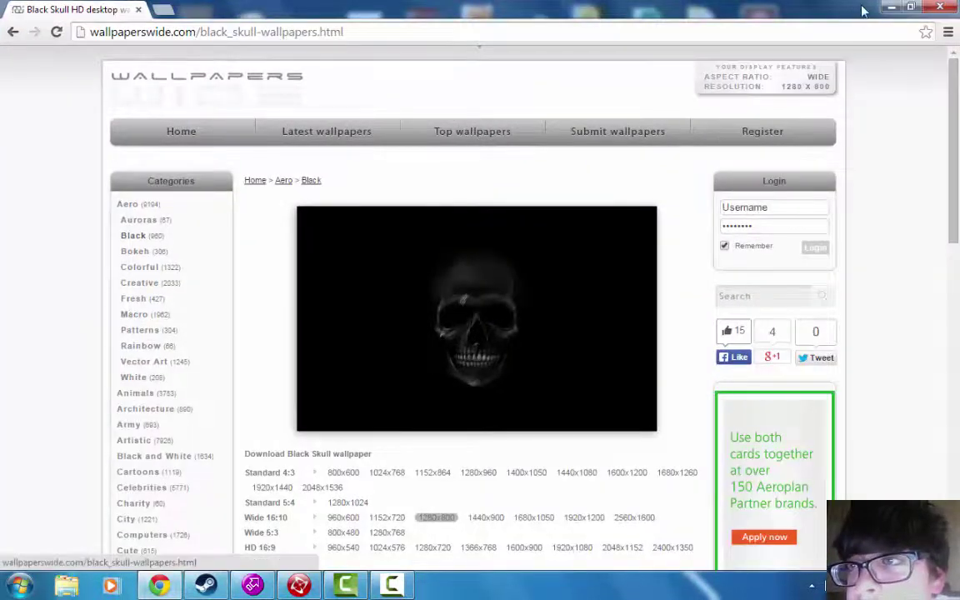
pyautogui.click(892, 8)
pyautogui.rightClick(838, 148)
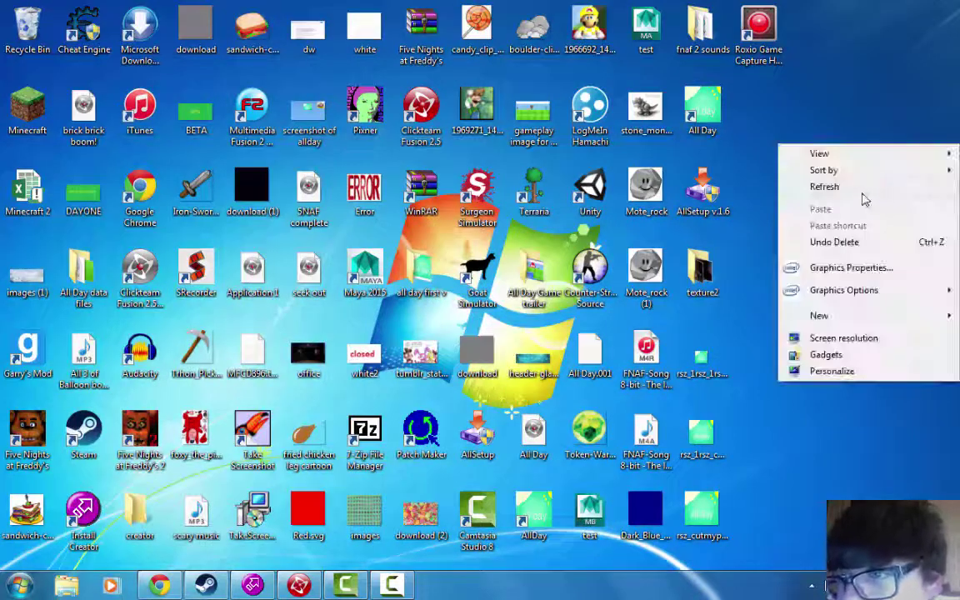
pyautogui.moveTo(813, 324)
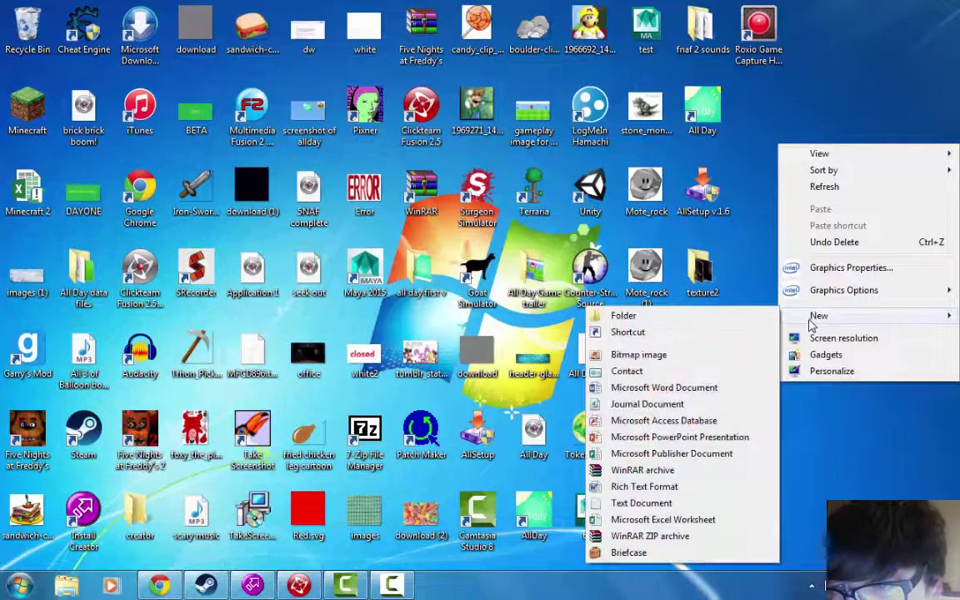
pyautogui.click(764, 317)
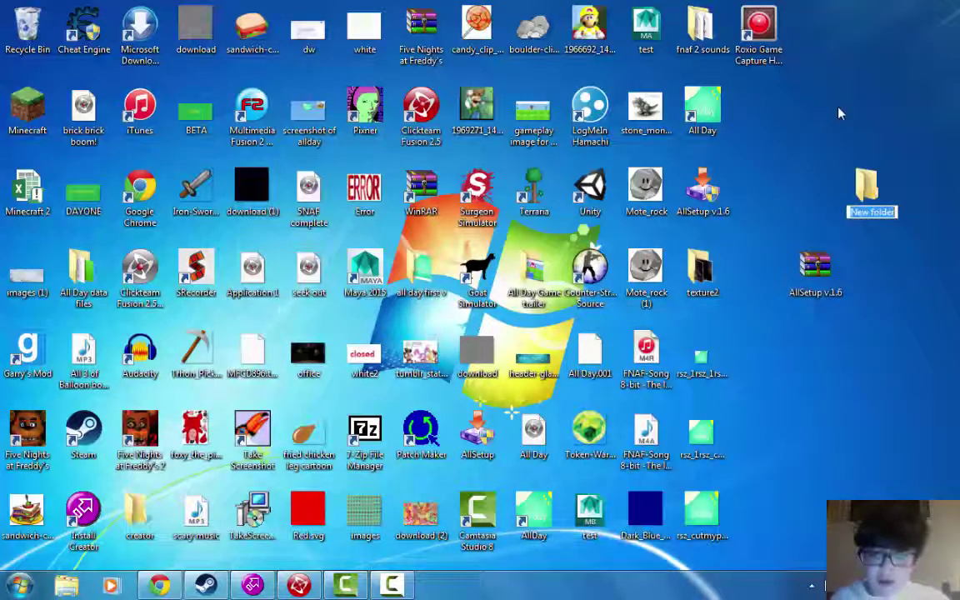
pyautogui.write('tu')
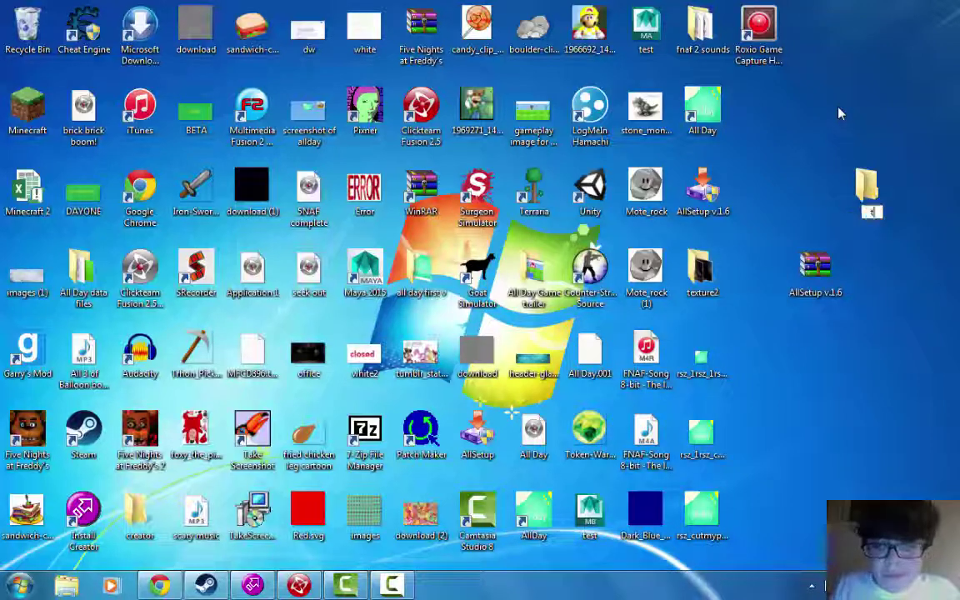
pyautogui.press('BackSpace')
pyautogui.press('BackSpace')
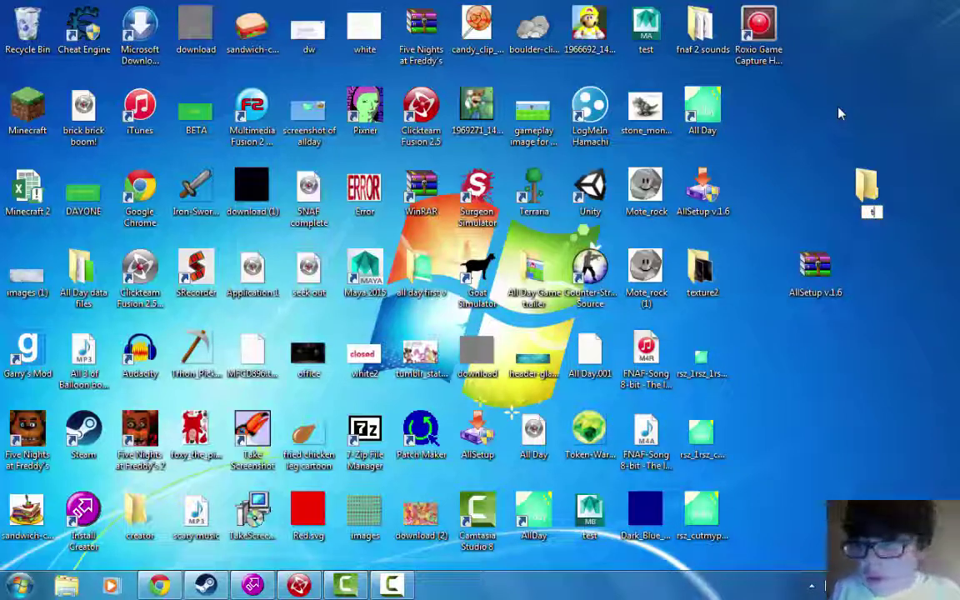
pyautogui.write('togrial')
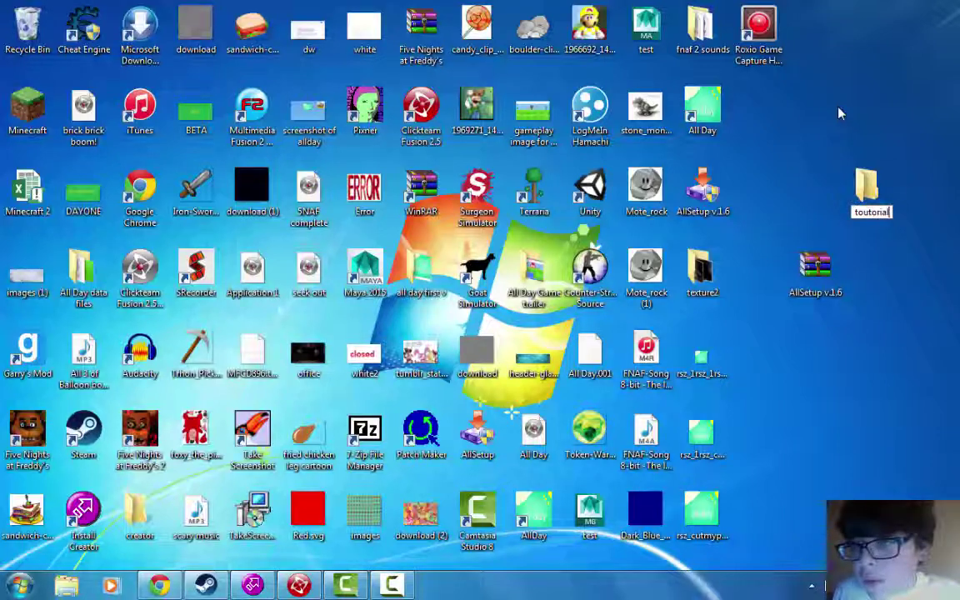
pyautogui.press('Return')
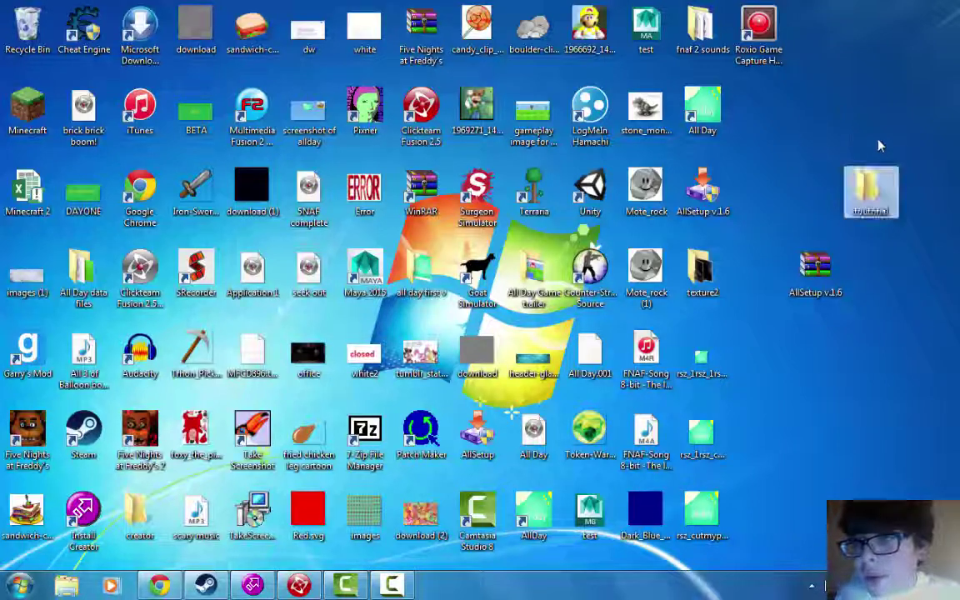
# - Place the new folder beside the All Day icon on the desktop and rename it "example game"
pyautogui.moveTo(870, 190); pyautogui.dragTo(783, 127)
pyautogui.rightClick(785, 125)
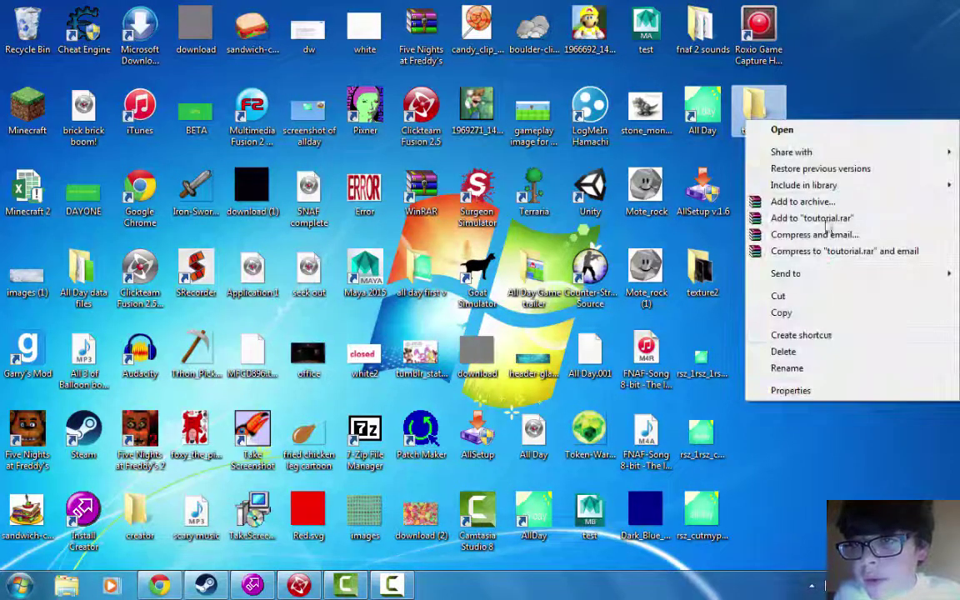
pyautogui.click(800, 368)
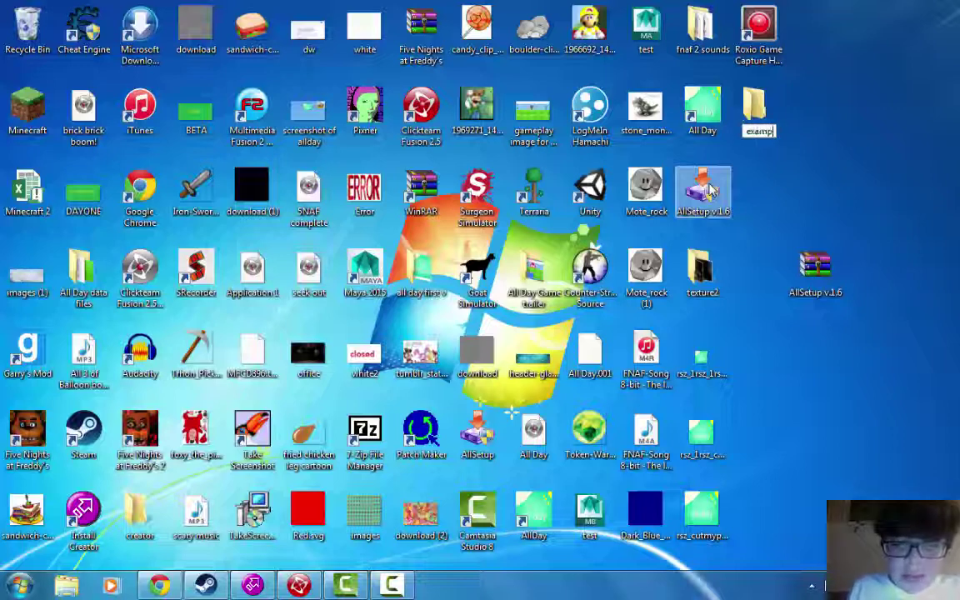
pyautogui.write('e game')
pyautogui.press('Return')
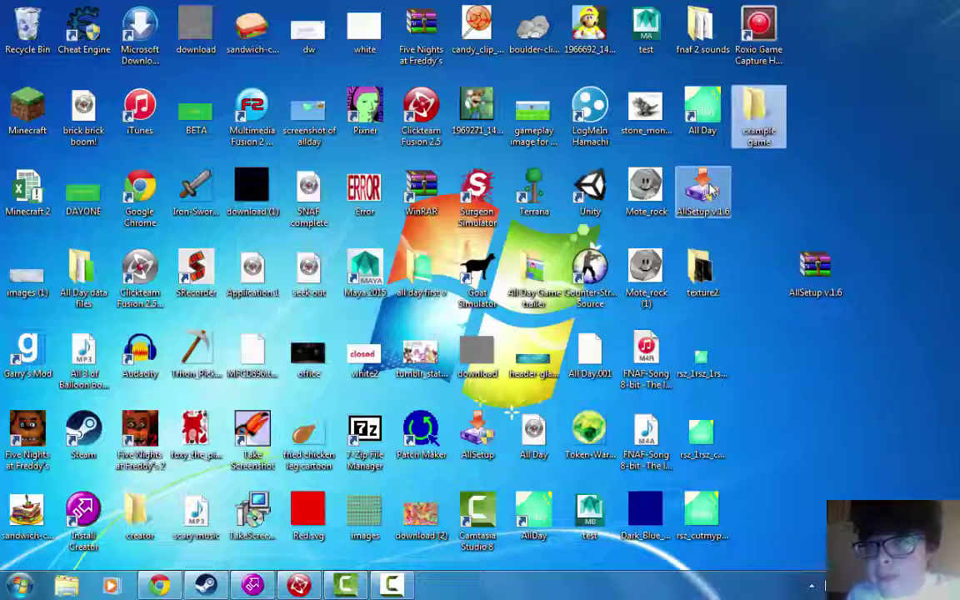
pyautogui.click(886, 182)
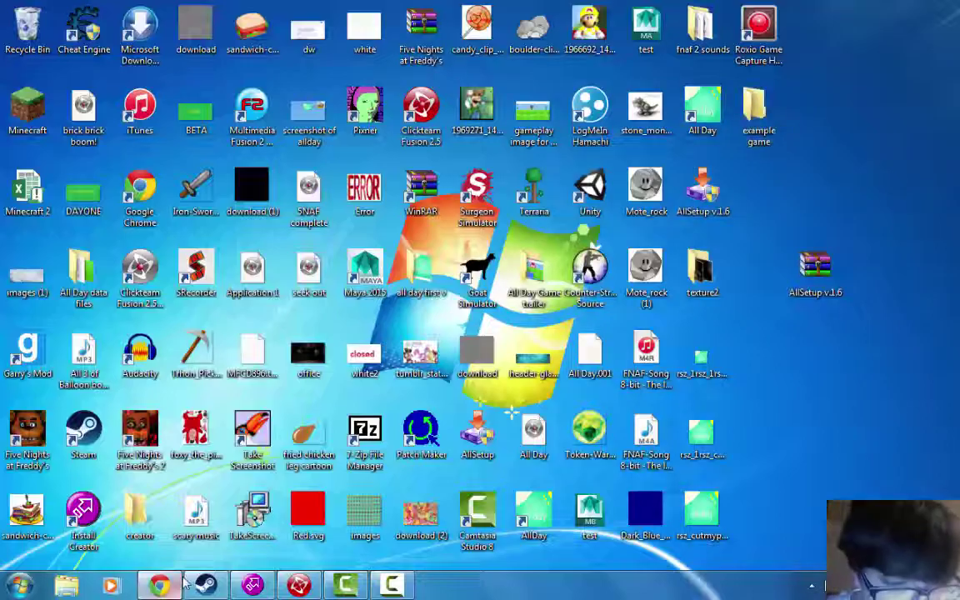
# - Switch to Chrome, go back to the "black" image results, and preview the related close-up skull picture from Asianet News
pyautogui.click(160, 585)
pyautogui.rightClick(478, 323)
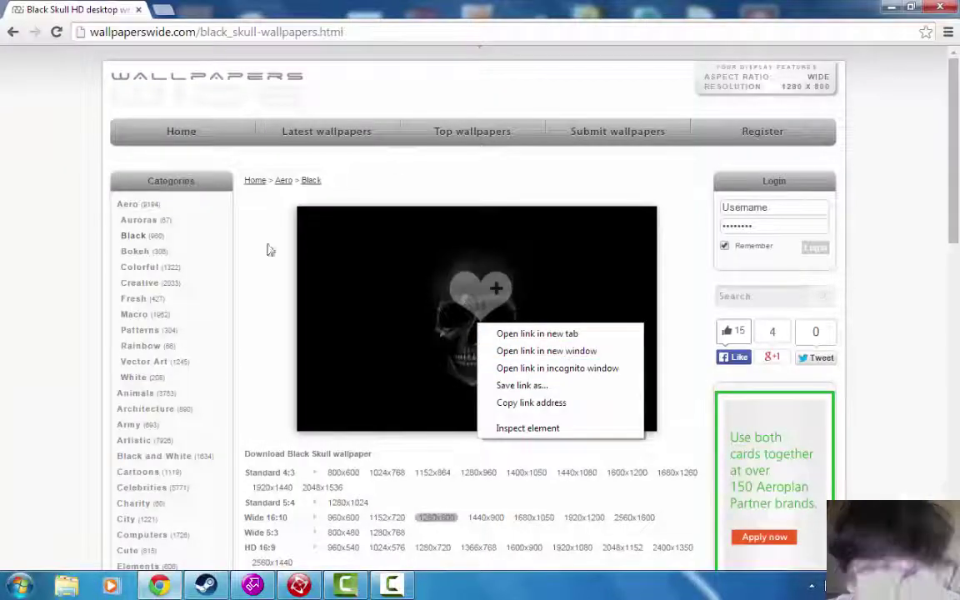
pyautogui.click(12, 32)
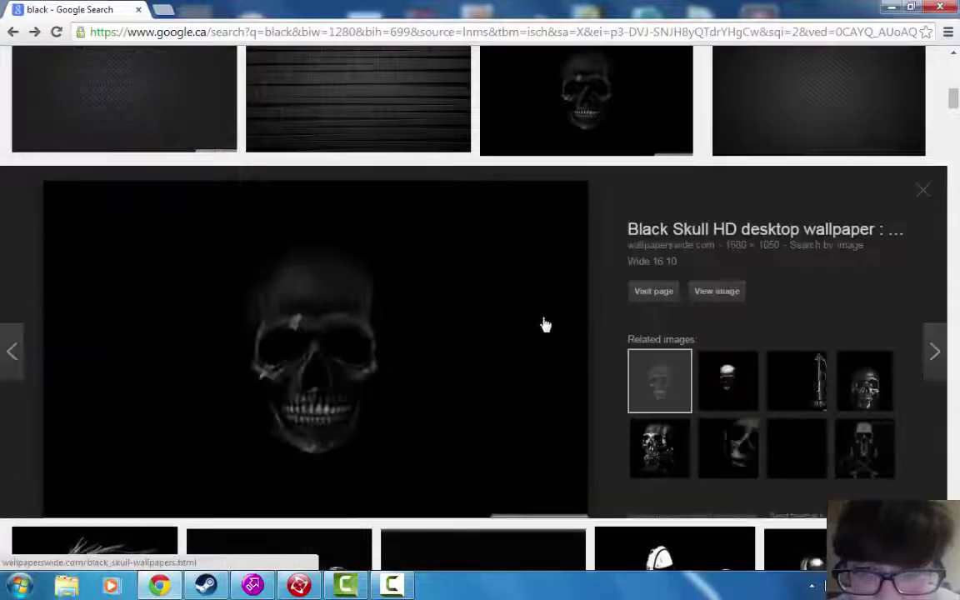
pyautogui.rightClick(238, 314)
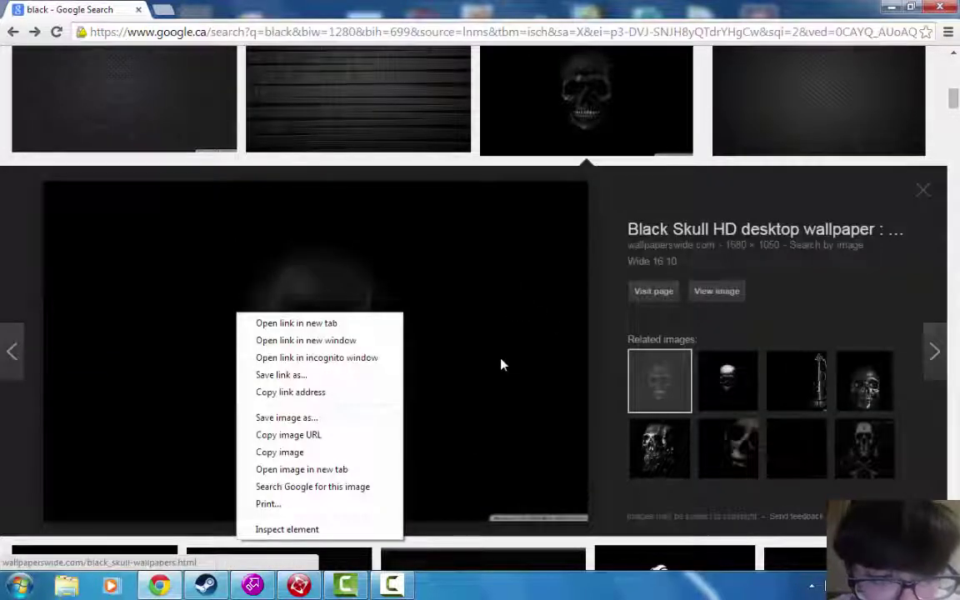
pyautogui.click(608, 242)
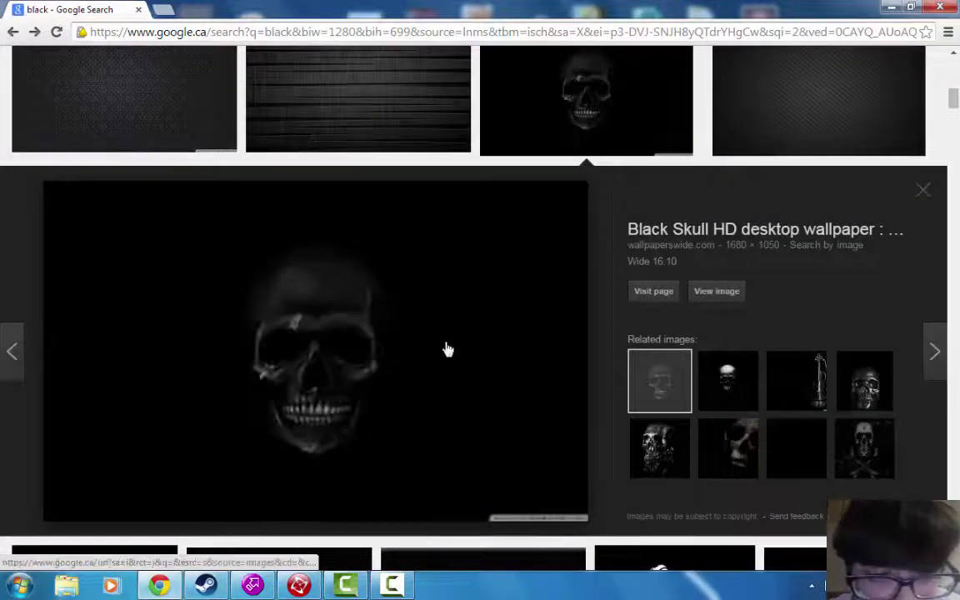
pyautogui.click(702, 394)
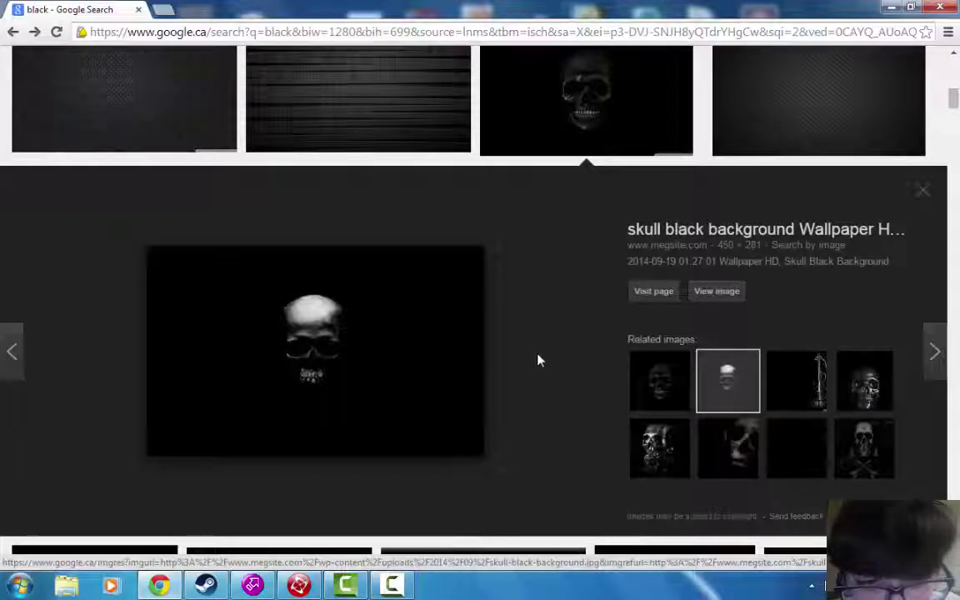
pyautogui.click(712, 443)
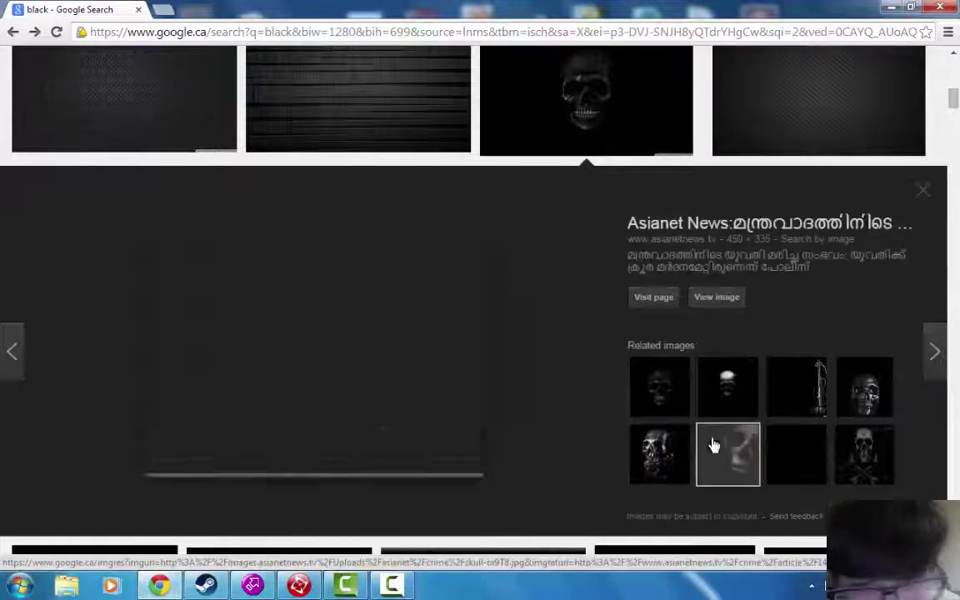
# - Save the previewed skull picture as JPEG skull-or9T8 in the "example game" folder on the Desktop
pyautogui.rightClick(463, 344)
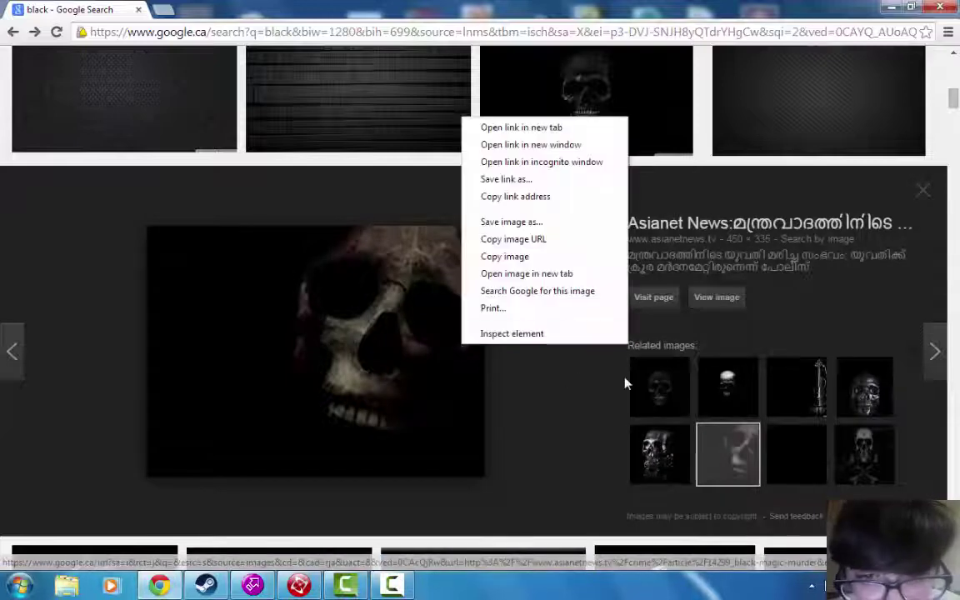
pyautogui.click(535, 224)
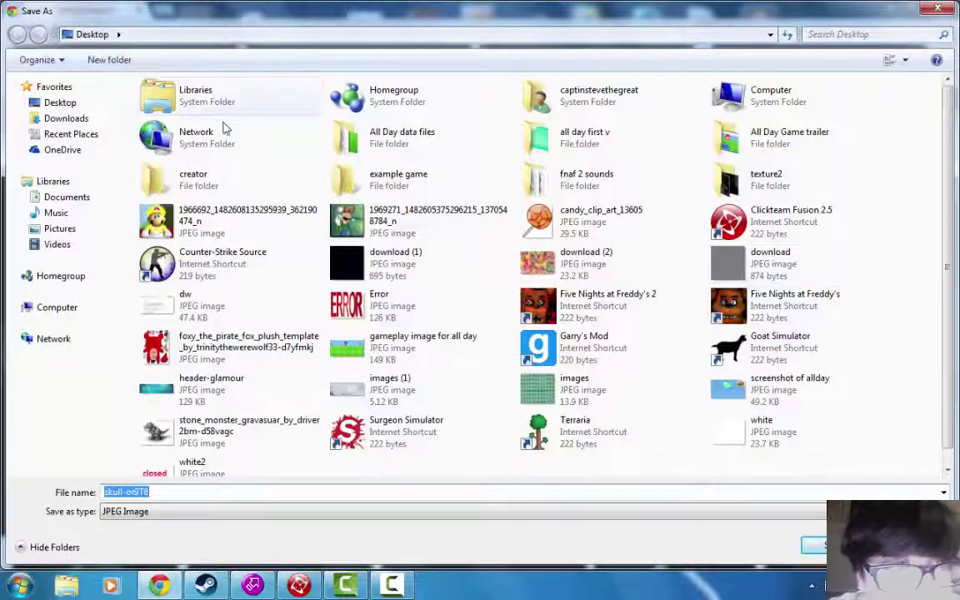
pyautogui.click(469, 176)
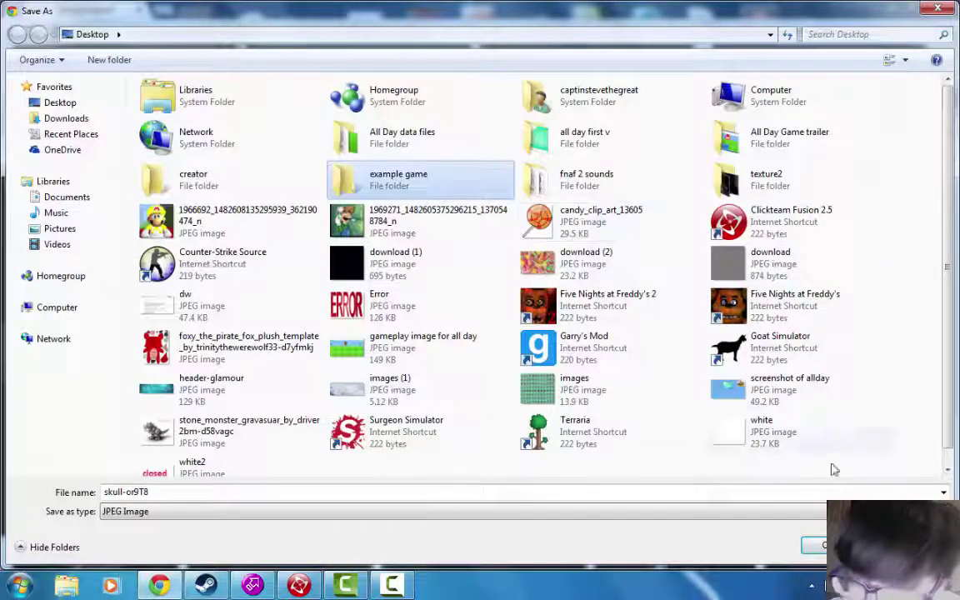
pyautogui.click(836, 546)
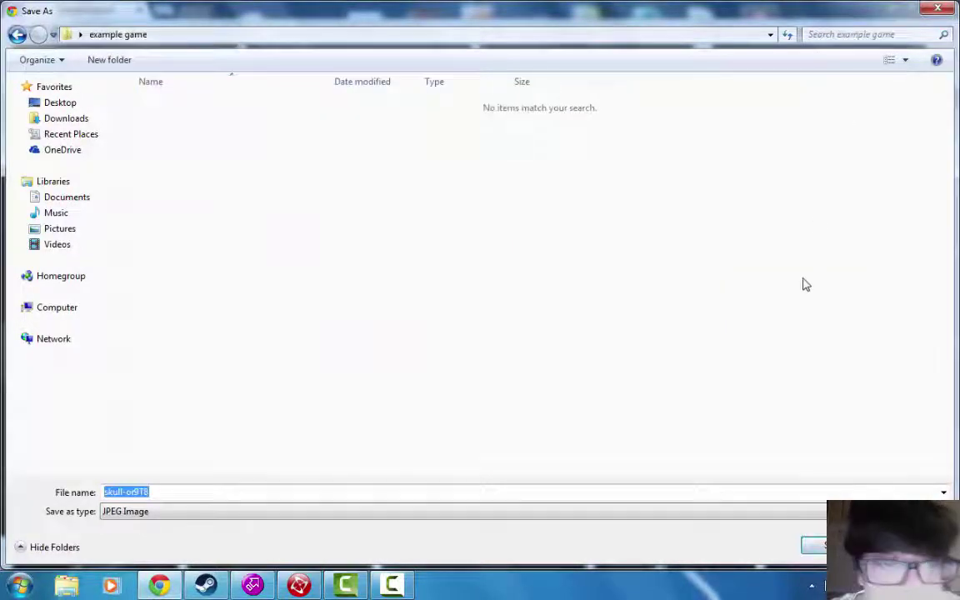
pyautogui.click(837, 546)
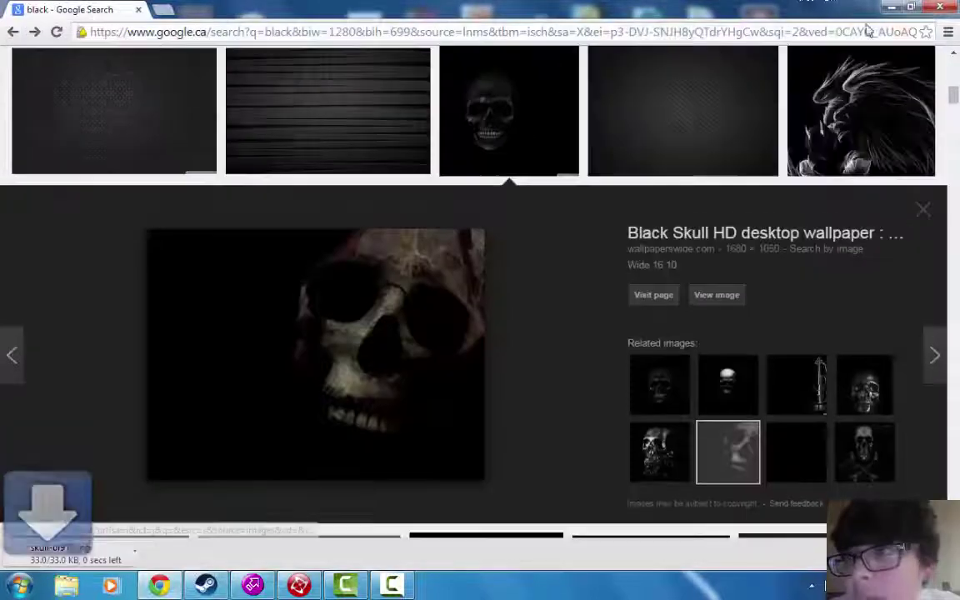
# - Switch to Clickteam Fusion, shrink its window off full screen, and open the "example game" desktop folder beside it
pyautogui.hotkey('alt', 'Tab')
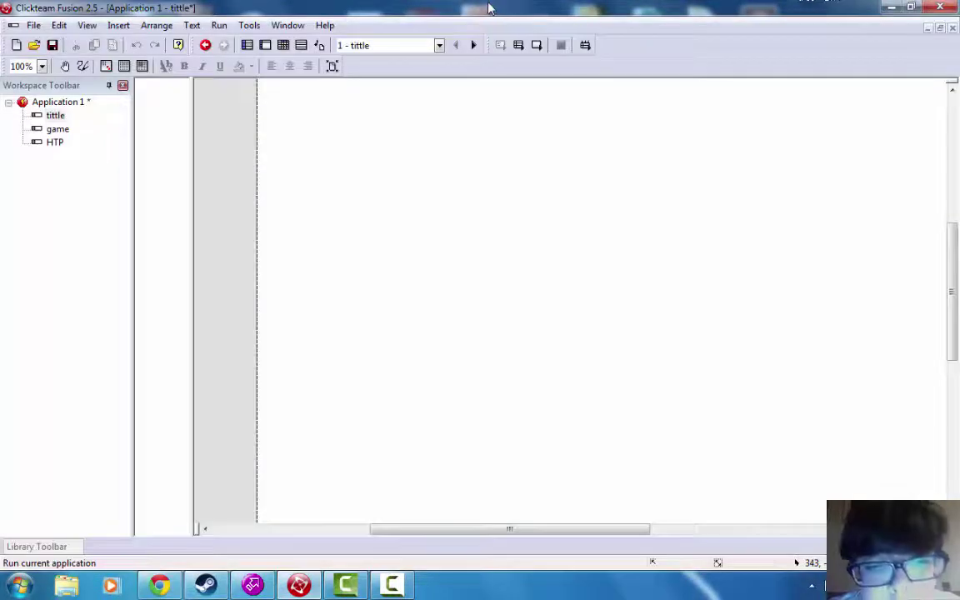
pyautogui.moveTo(486, 7); pyautogui.dragTo(386, 101)
pyautogui.doubleClick(775, 114)
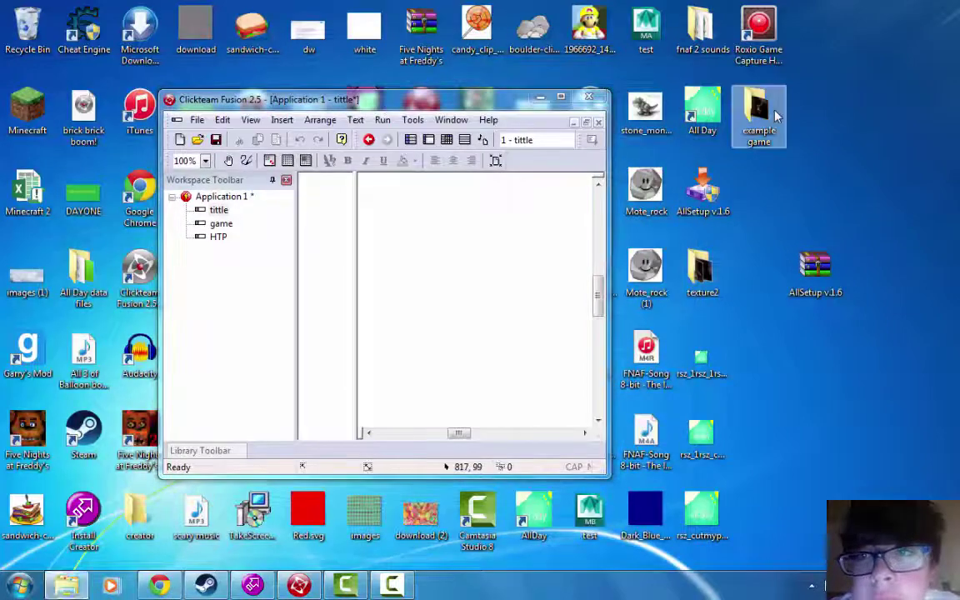
pyautogui.moveTo(292, 78); pyautogui.dragTo(829, 217)
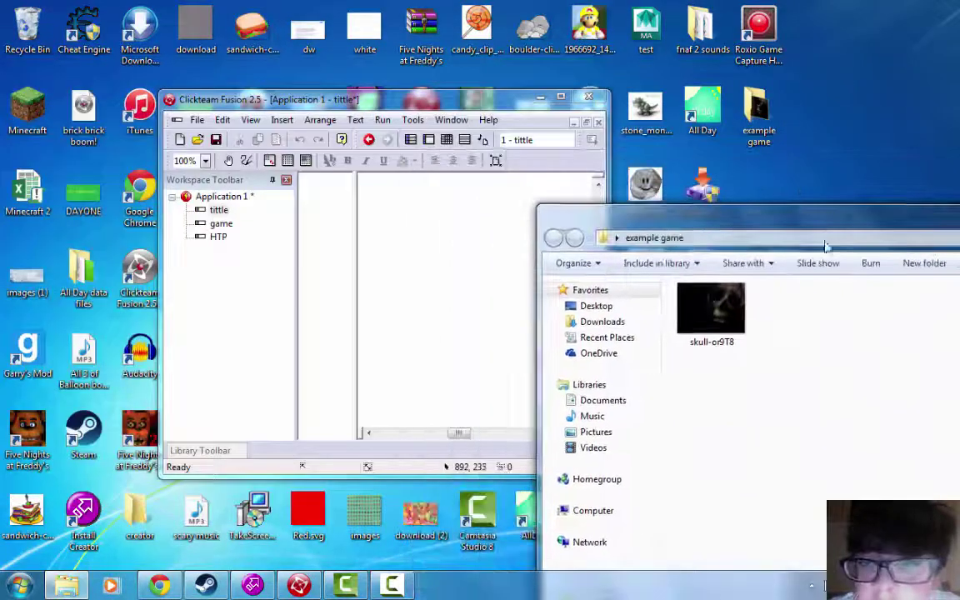
# - Add the skull-or9T8 picture from the folder to the tittle frame as a Backdrop object and maximize Clickteam Fusion
pyautogui.moveTo(711, 310); pyautogui.dragTo(459, 285)
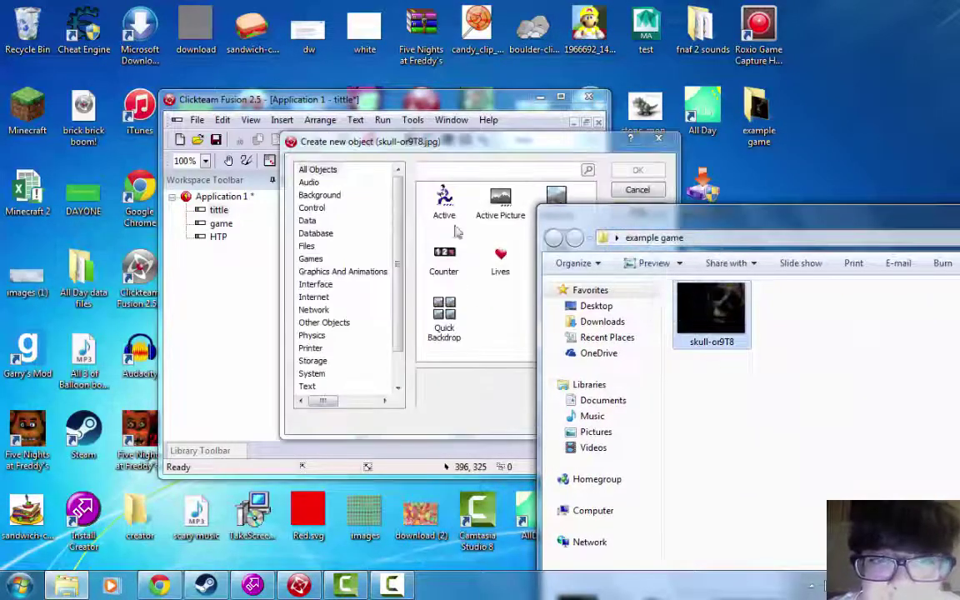
pyautogui.click(557, 197)
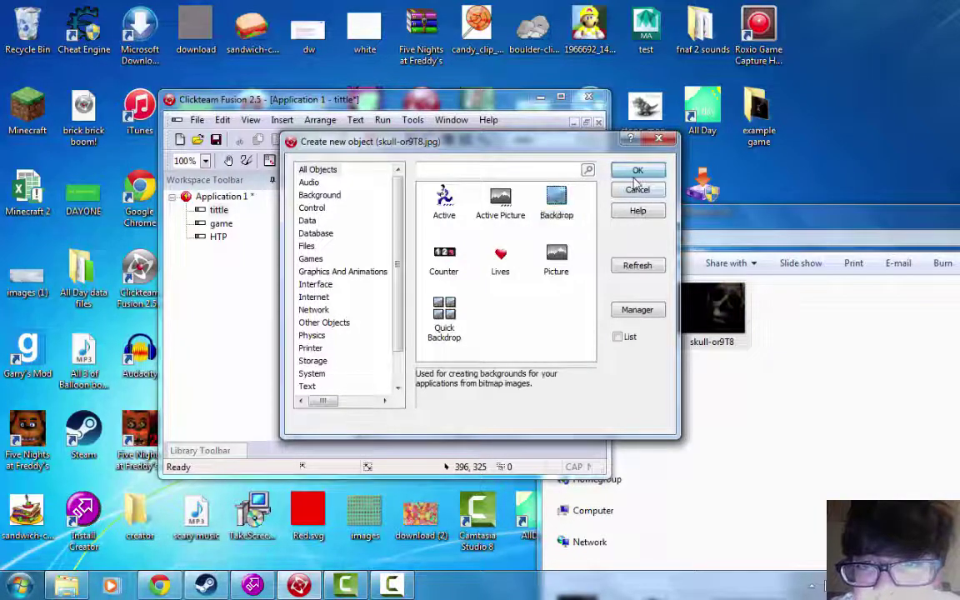
pyautogui.click(637, 170)
pyautogui.moveTo(480, 101); pyautogui.dragTo(545, 2)
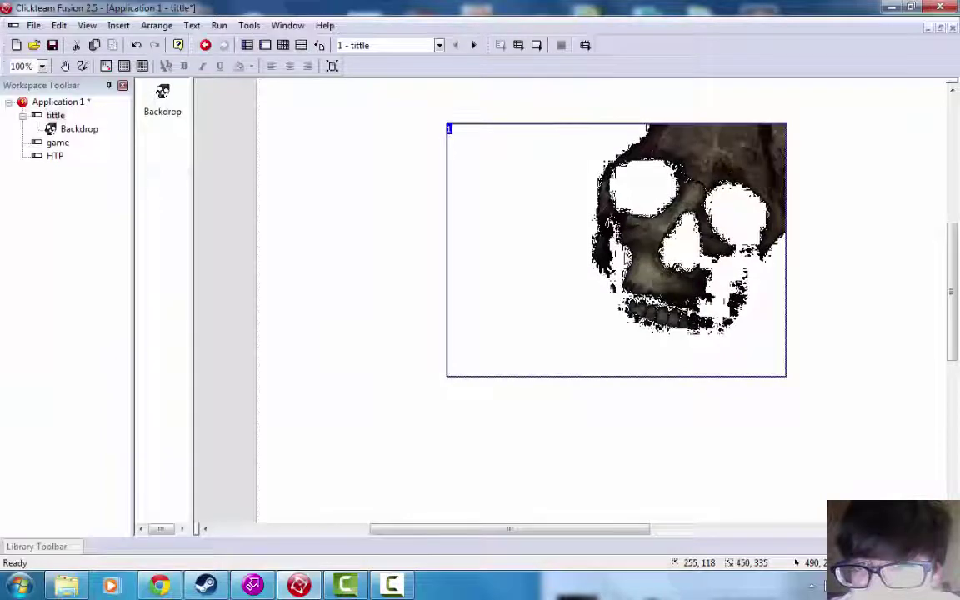
# - Look over the placed skull backdrop in the tittle frame and delete it
pyautogui.scroll(-1, 627, 259)
pyautogui.scroll(2, 627, 259)
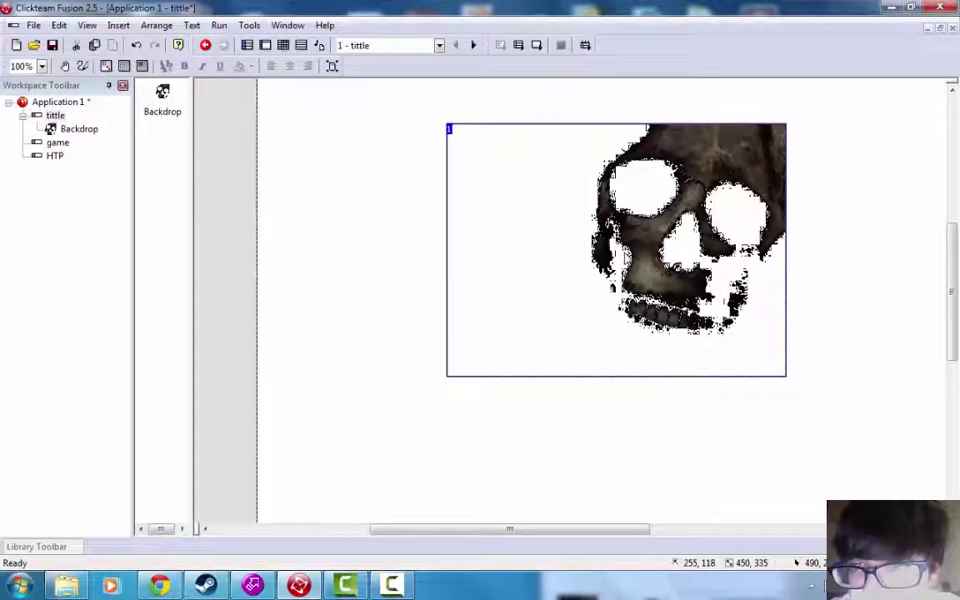
pyautogui.scroll(5, 625, 257)
pyautogui.scroll(-4, 626, 258)
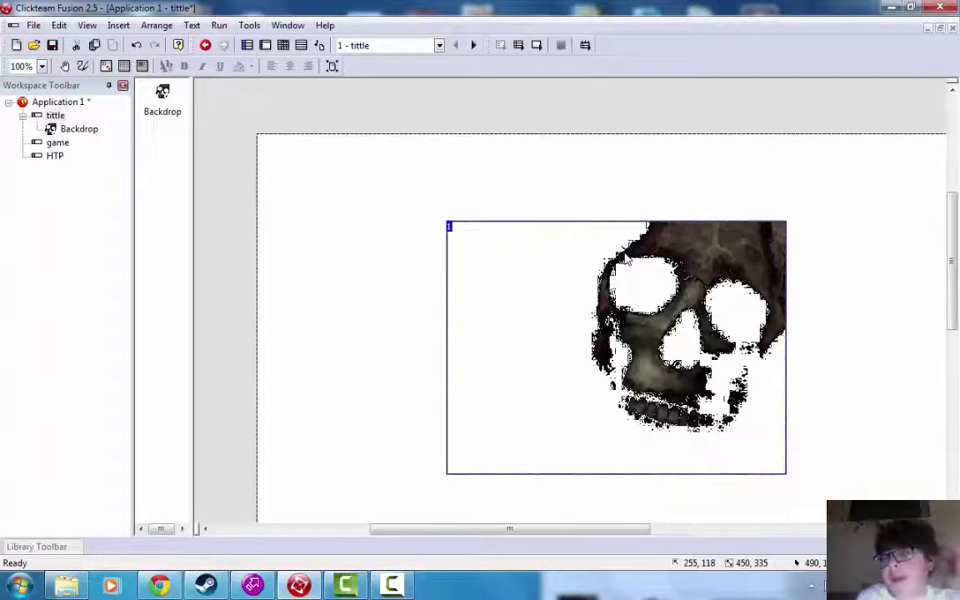
pyautogui.scroll(-4, 627, 263)
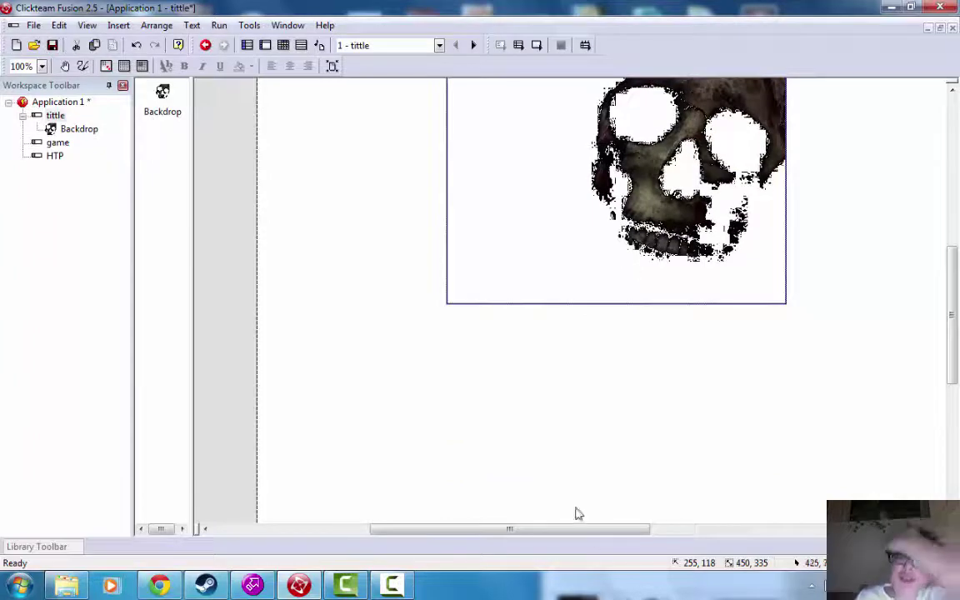
pyautogui.moveTo(563, 529); pyautogui.dragTo(641, 510)
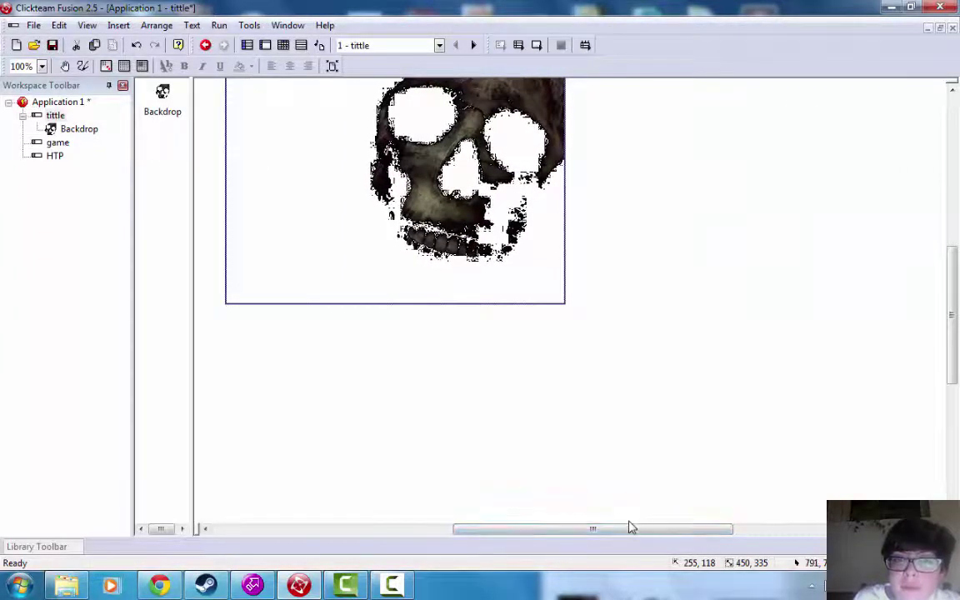
pyautogui.rightClick(490, 202)
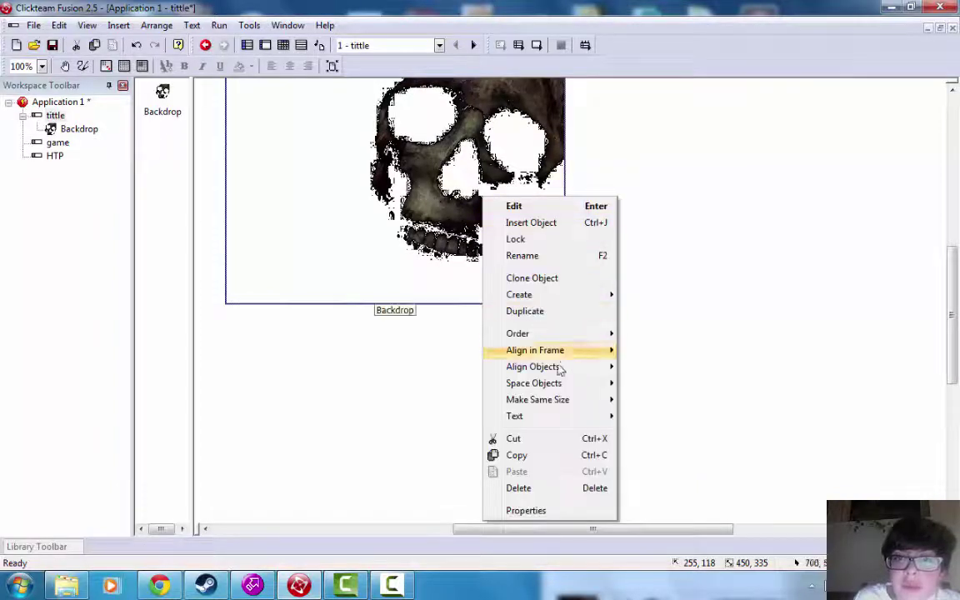
pyautogui.click(518, 486)
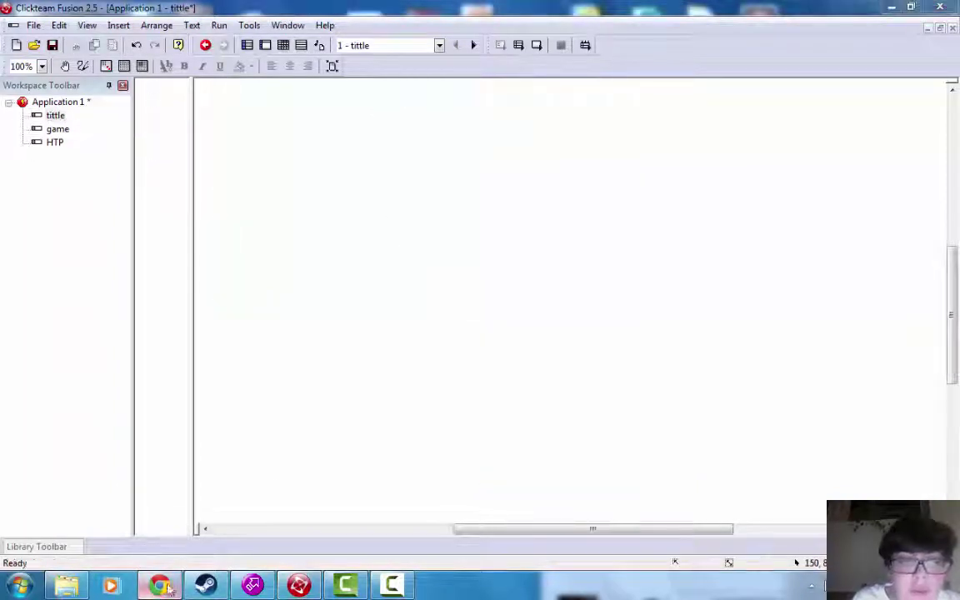
# - Switch to Chrome and save the plain black Black Label Society image as PNG "download" in the "example game" folder
pyautogui.hotkey('alt', 'Tab')
pyautogui.scroll(5, 347, 192)
pyautogui.scroll(-2, 372, 209)
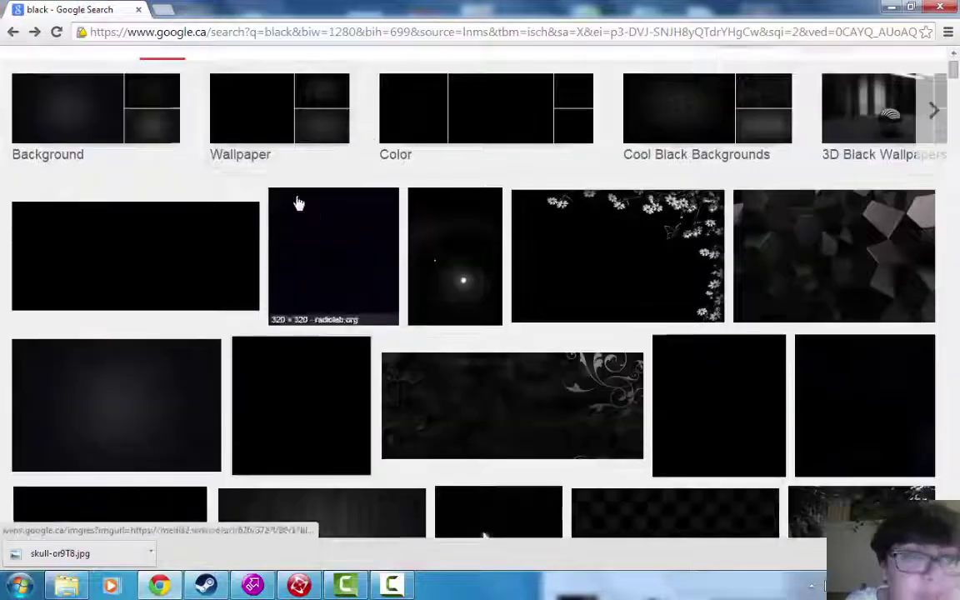
pyautogui.click(183, 221)
pyautogui.rightClick(349, 289)
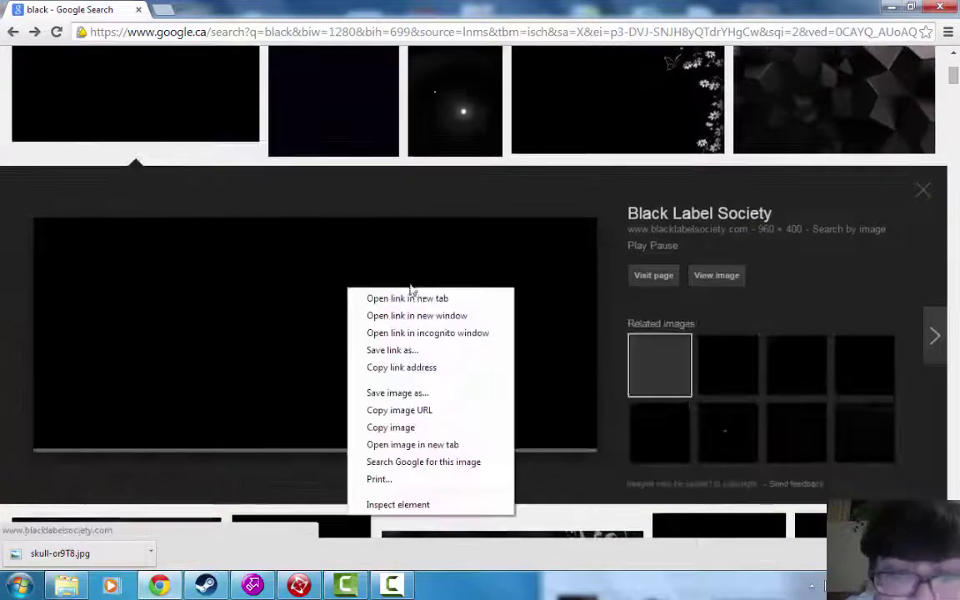
pyautogui.click(435, 394)
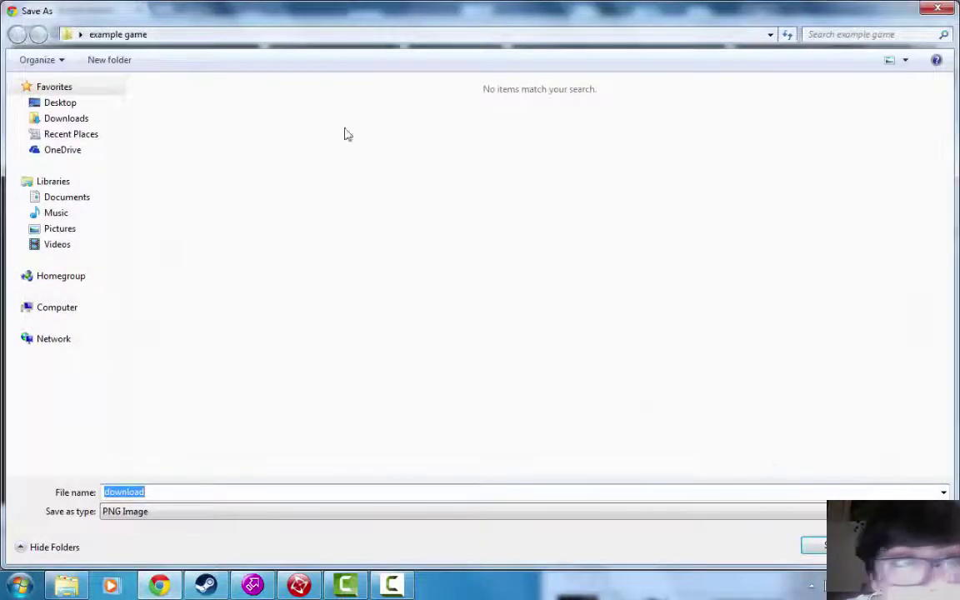
pyautogui.press('Return')
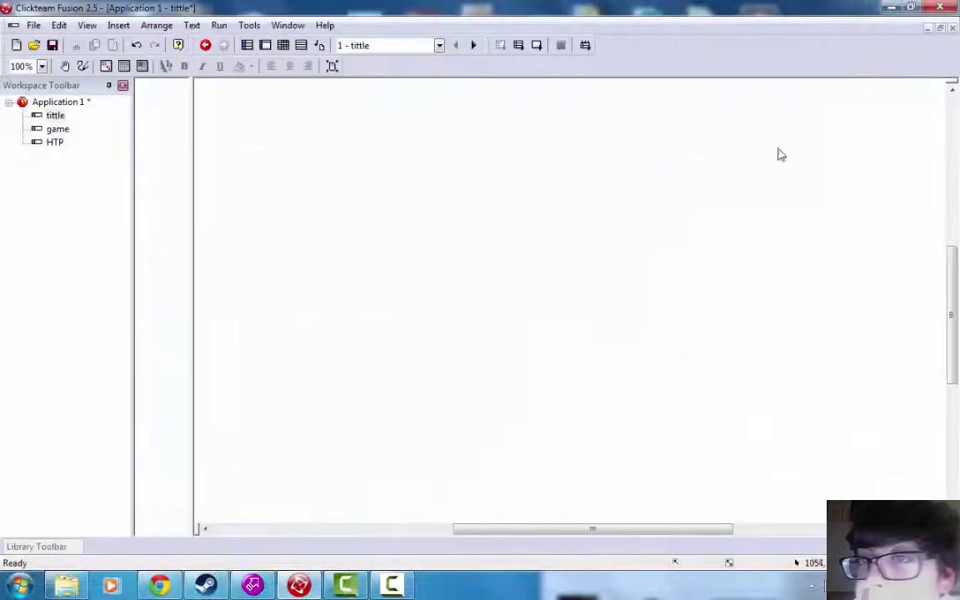
# - Back in Clickteam Fusion, add the "download" picture from the folder to the tittle frame as a Backdrop object, then restore full screen
pyautogui.moveTo(649, 10); pyautogui.dragTo(344, 93)
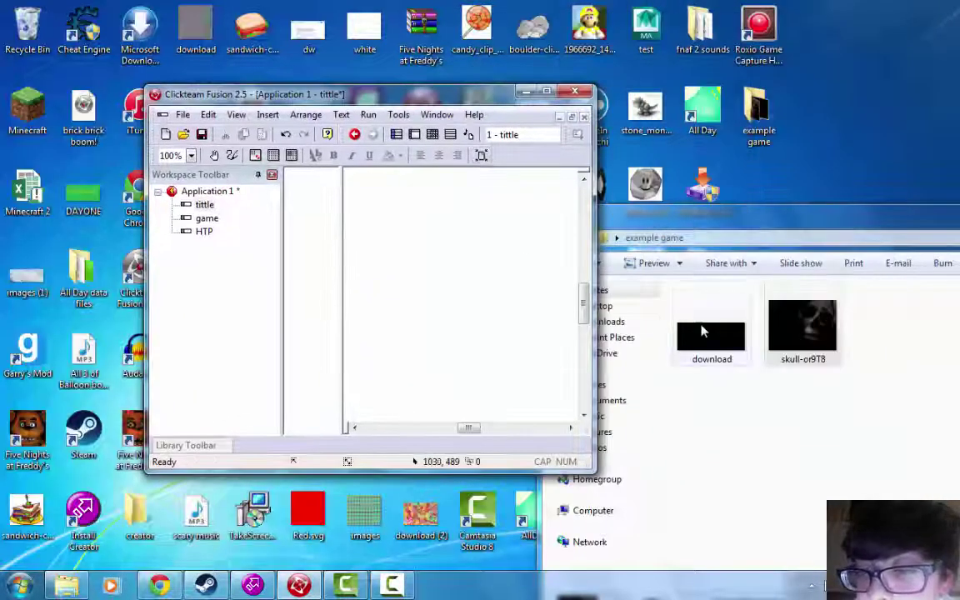
pyautogui.moveTo(669, 335); pyautogui.dragTo(469, 308)
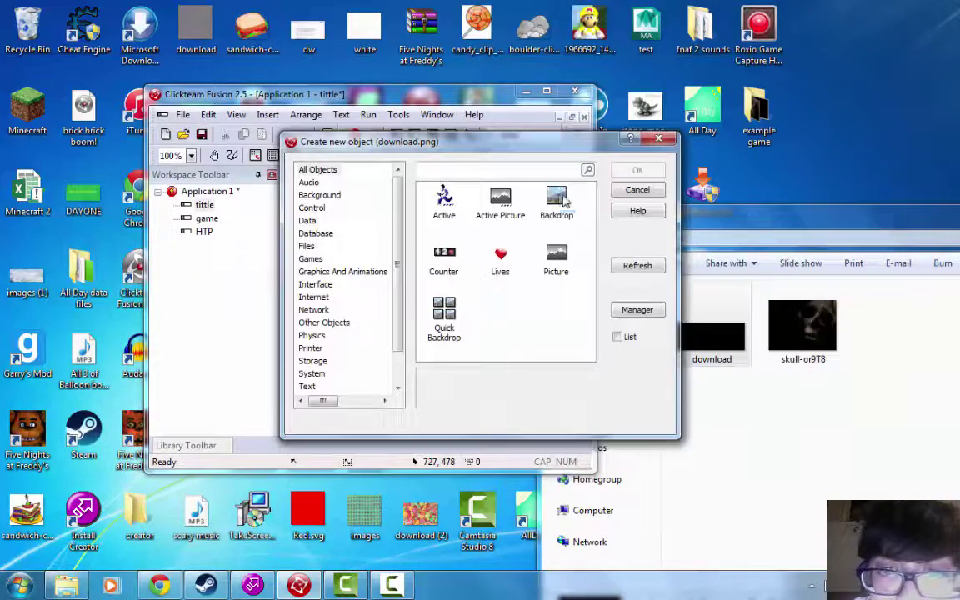
pyautogui.click(638, 170)
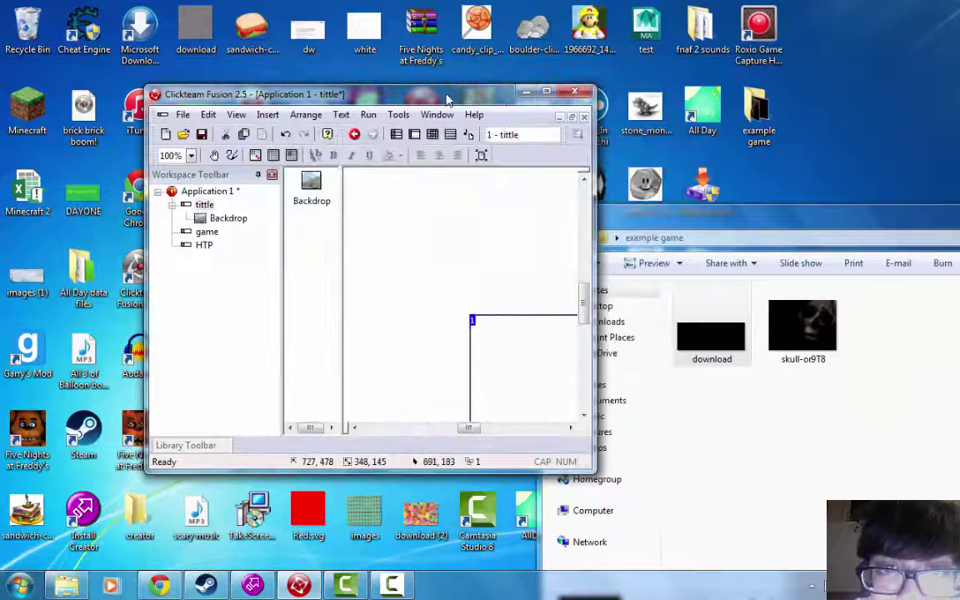
pyautogui.doubleClick(447, 99)
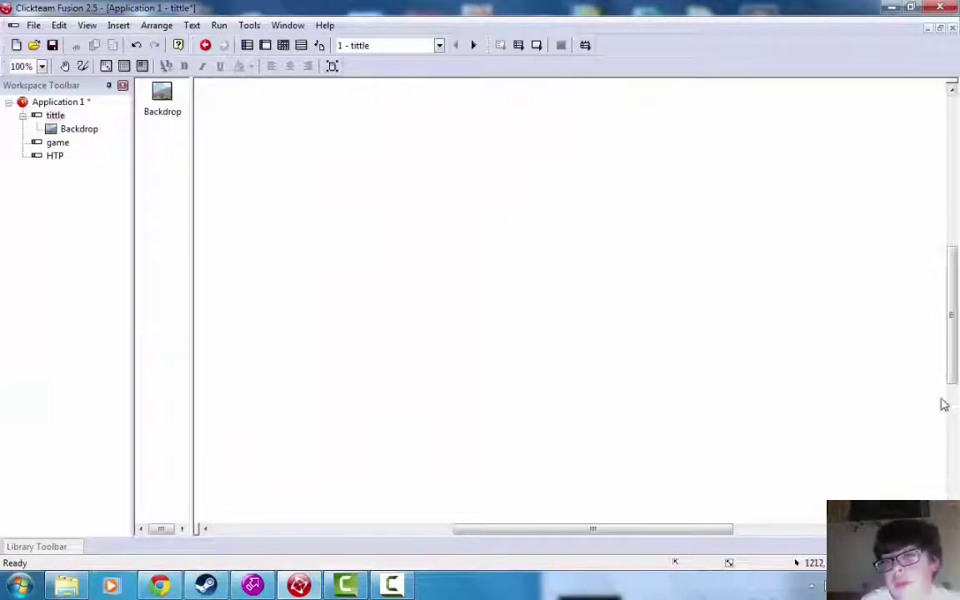
pyautogui.click(833, 457)
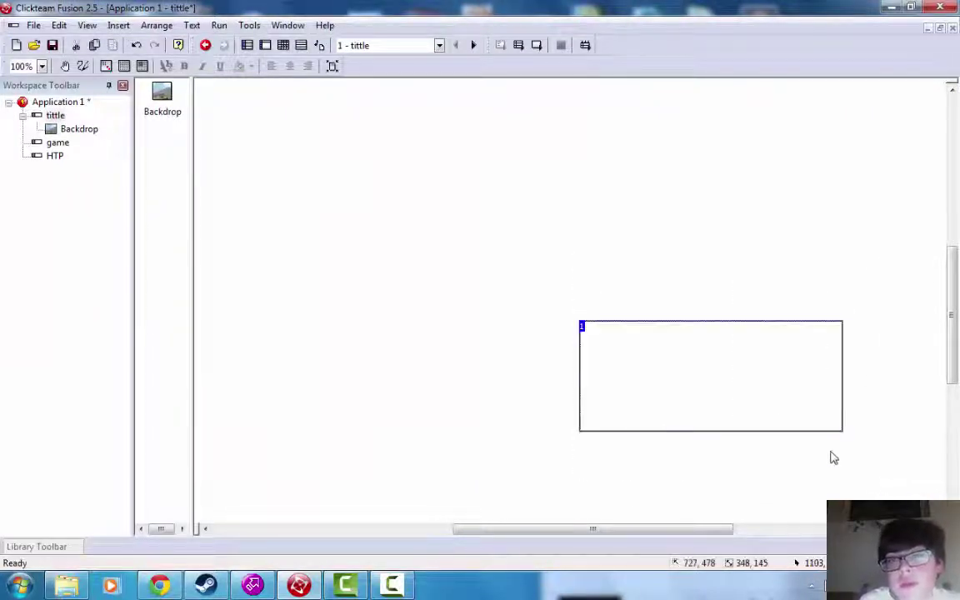
pyautogui.rightClick(772, 404)
pyautogui.click(246, 160)
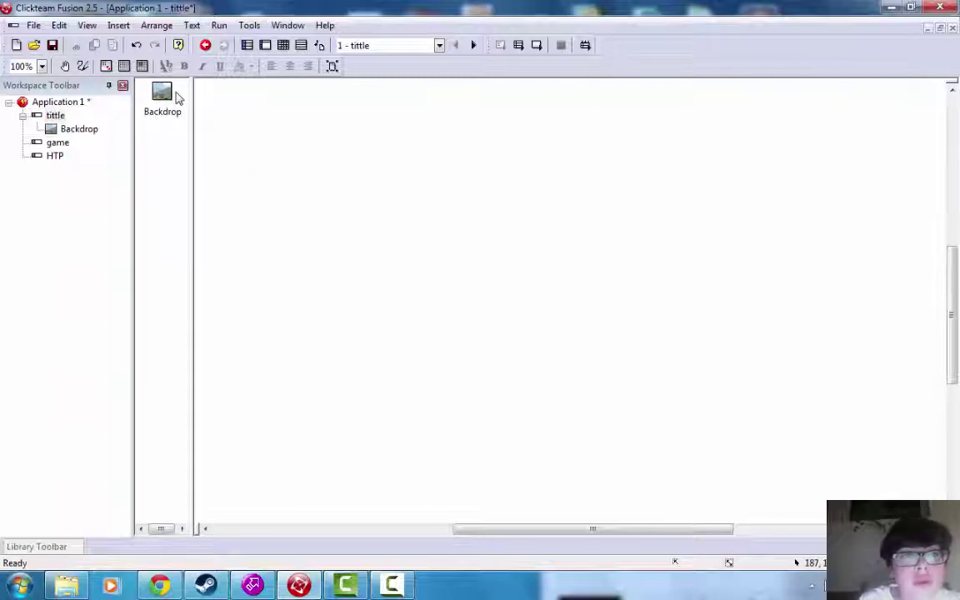
pyautogui.click(167, 95)
pyautogui.rightClick(665, 363)
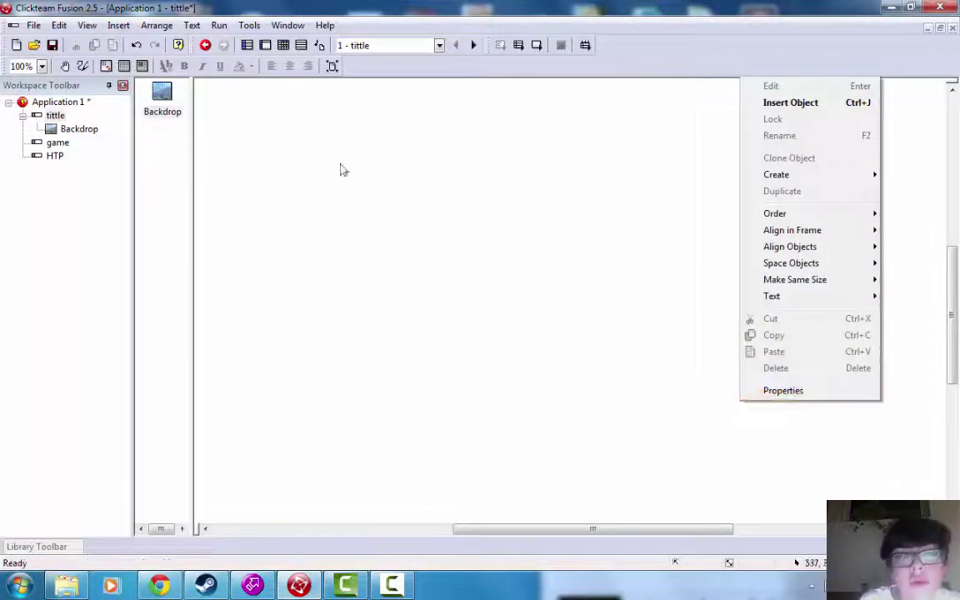
pyautogui.click(158, 109)
pyautogui.rightClick(153, 98)
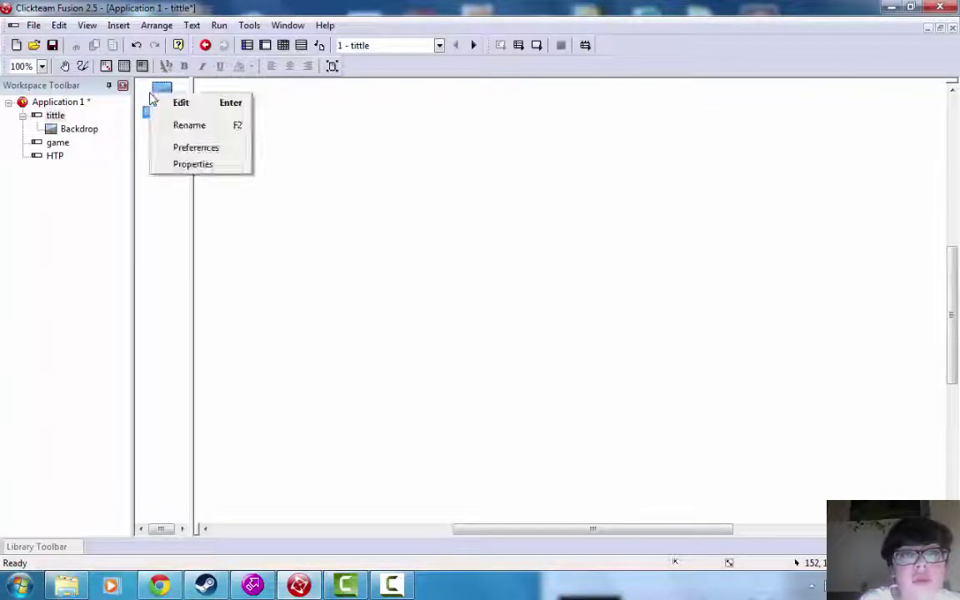
pyautogui.click(142, 204)
# - Open the Backdrop's image for editing and paint its whole canvas near-black with a size 100 brush
pyautogui.click(164, 99)
pyautogui.doubleClick(163, 98)
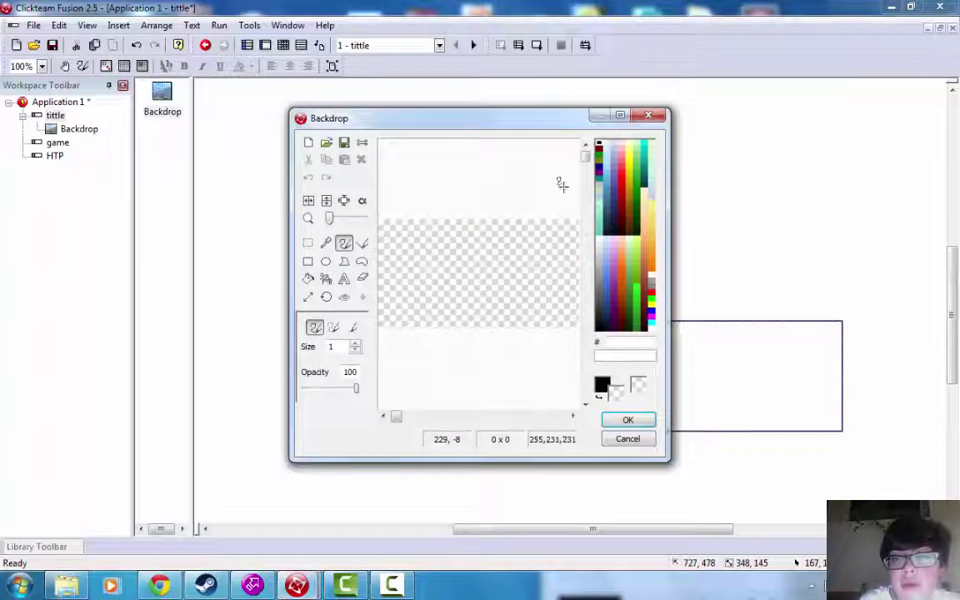
pyautogui.click(600, 386)
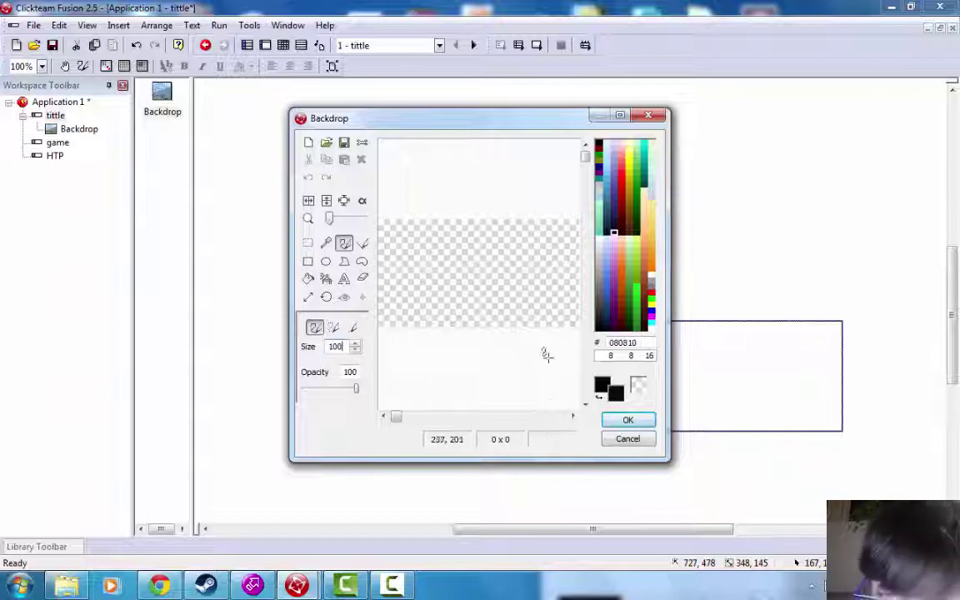
pyautogui.moveTo(546, 354)
pyautogui.mouseDown()
pyautogui.moveTo(367, 234)
pyautogui.moveTo(446, 211)
pyautogui.moveTo(544, 215)
pyautogui.moveTo(499, 267)
pyautogui.mouseUp()
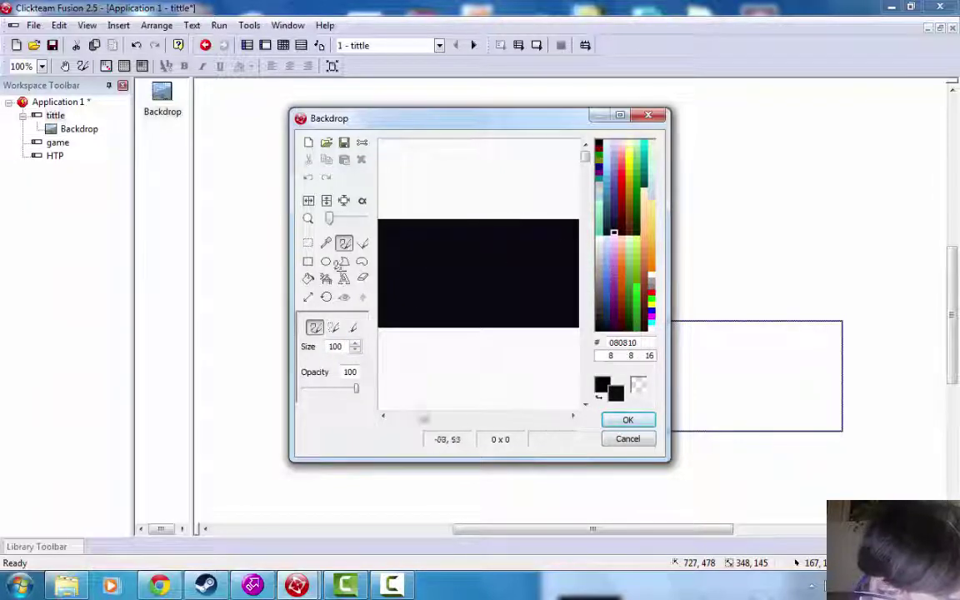
pyautogui.click(627, 419)
# - Move the dark backdrop to the upper-left corner of the tittle frame, at about 0, 1
pyautogui.moveTo(724, 402); pyautogui.dragTo(379, 195)
pyautogui.scroll(6, 394, 203)
pyautogui.scroll(-1, 360, 259)
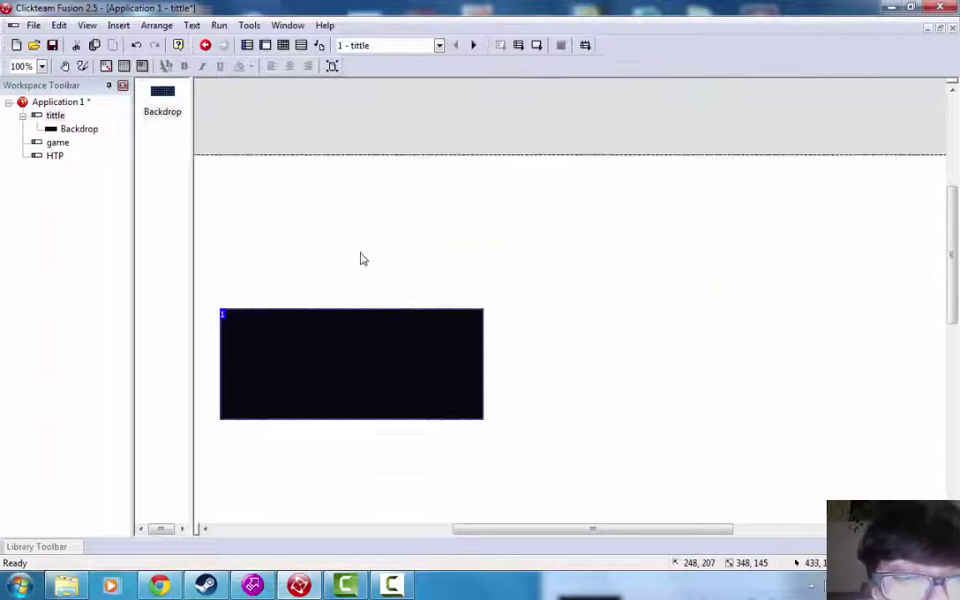
pyautogui.moveTo(564, 533); pyautogui.dragTo(472, 530)
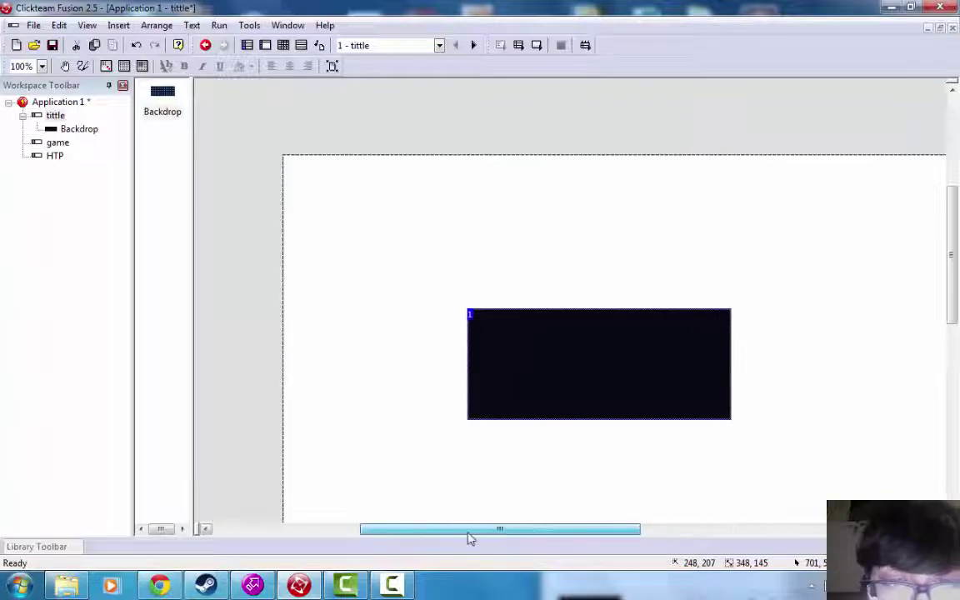
pyautogui.moveTo(525, 382); pyautogui.dragTo(350, 232)
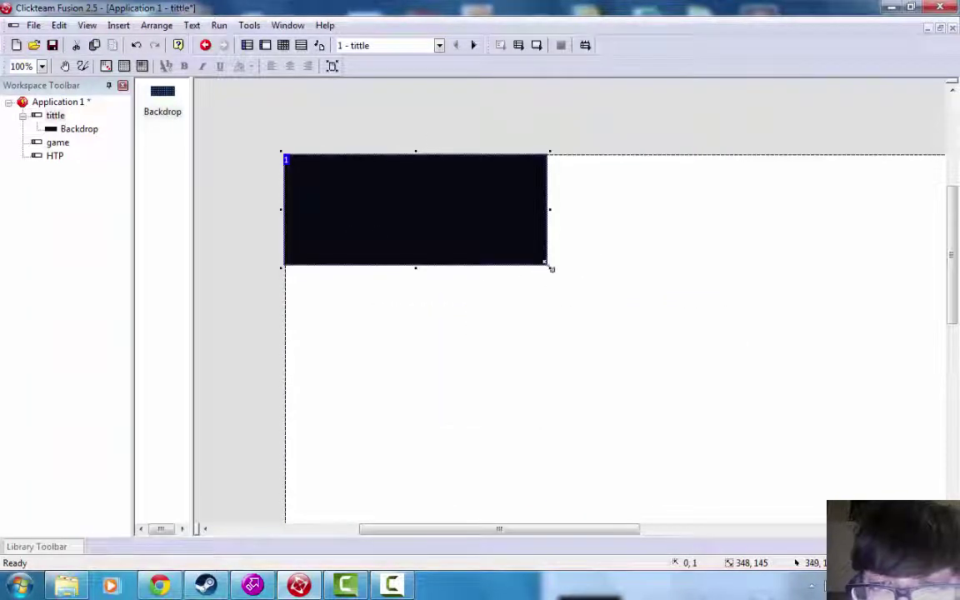
# - Stretch the backdrop across and down the frame to about 893 by 800 pixels
pyautogui.moveTo(550, 267); pyautogui.dragTo(958, 450)
pyautogui.scroll(-3, 690, 400)
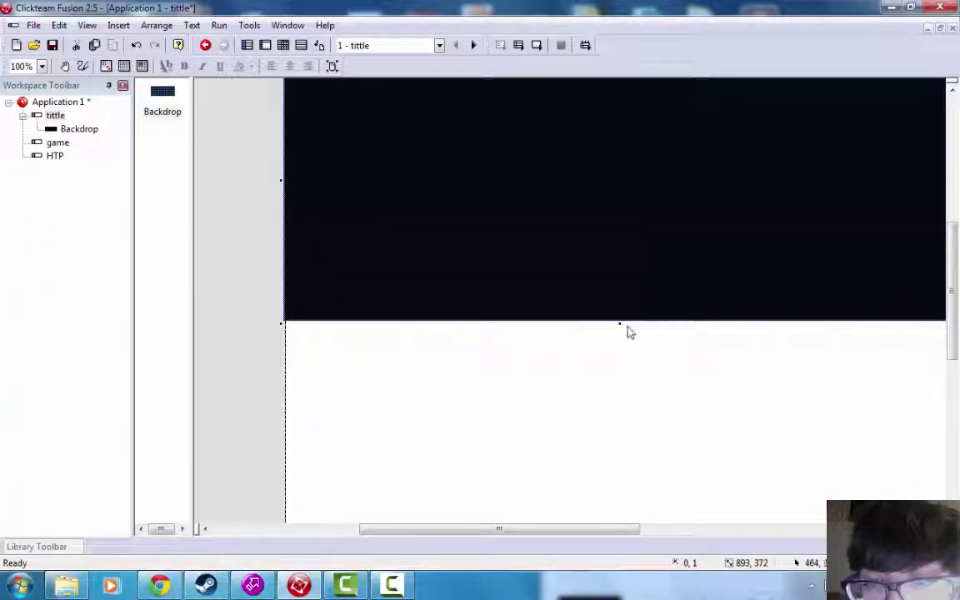
pyautogui.moveTo(620, 329); pyautogui.dragTo(650, 490)
# - Widen the backdrop to the frame's right edge, about 1279 pixels, and check its coverage
pyautogui.moveTo(503, 535); pyautogui.dragTo(637, 480)
pyautogui.scroll(8, 720, 333)
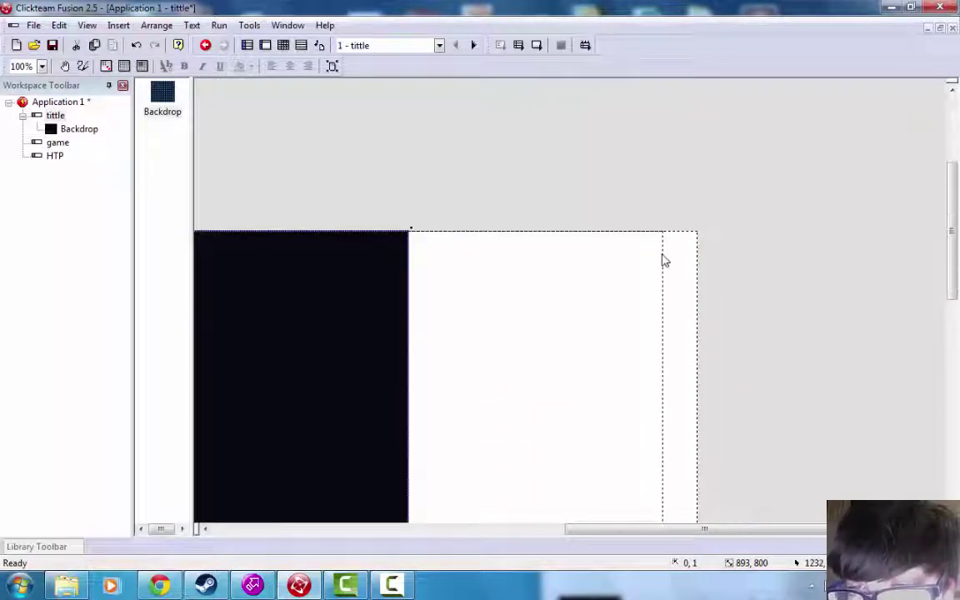
pyautogui.scroll(-4, 514, 227)
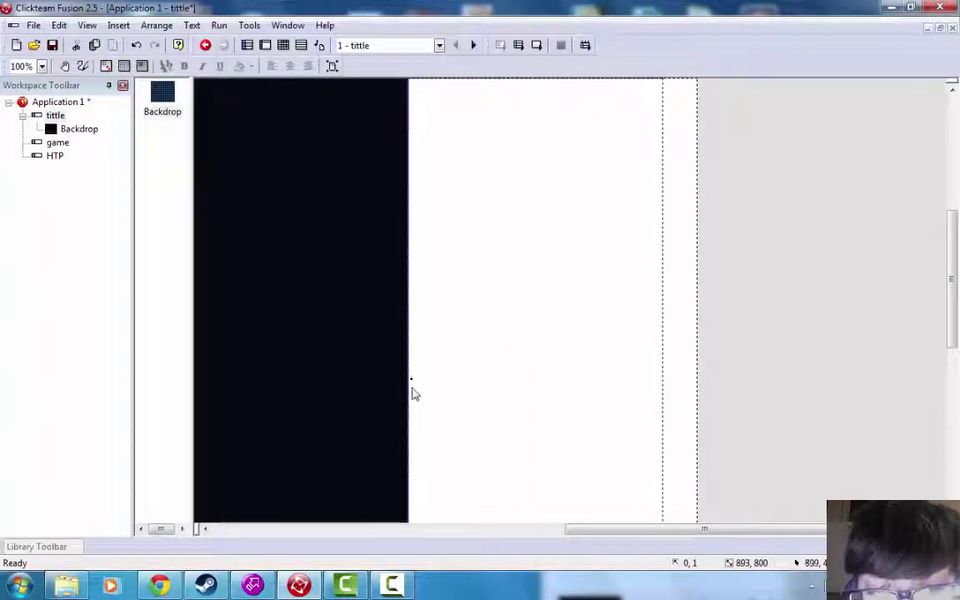
pyautogui.moveTo(411, 386); pyautogui.dragTo(700, 384)
pyautogui.scroll(-2, 724, 385)
pyautogui.scroll(8, 721, 384)
pyautogui.scroll(-2, 583, 386)
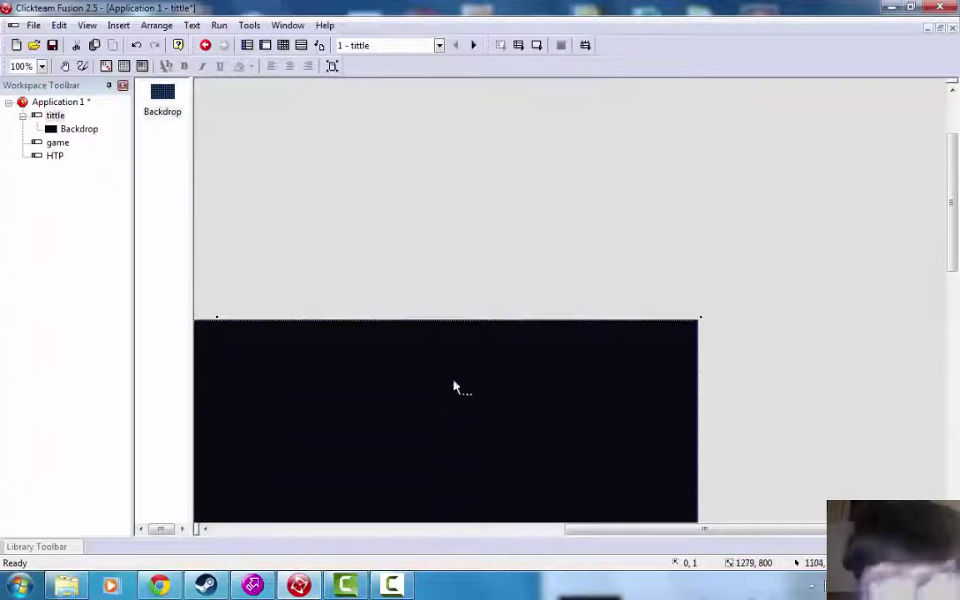
# - Run the application to check how the black backdrop fills the tittle frame, and close it again
pyautogui.click(220, 26)
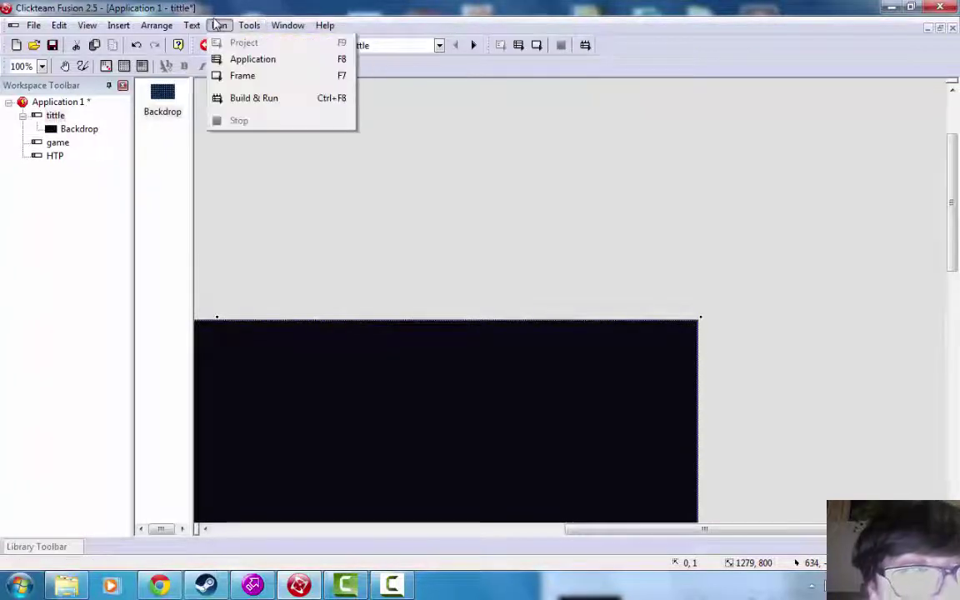
pyautogui.click(225, 62)
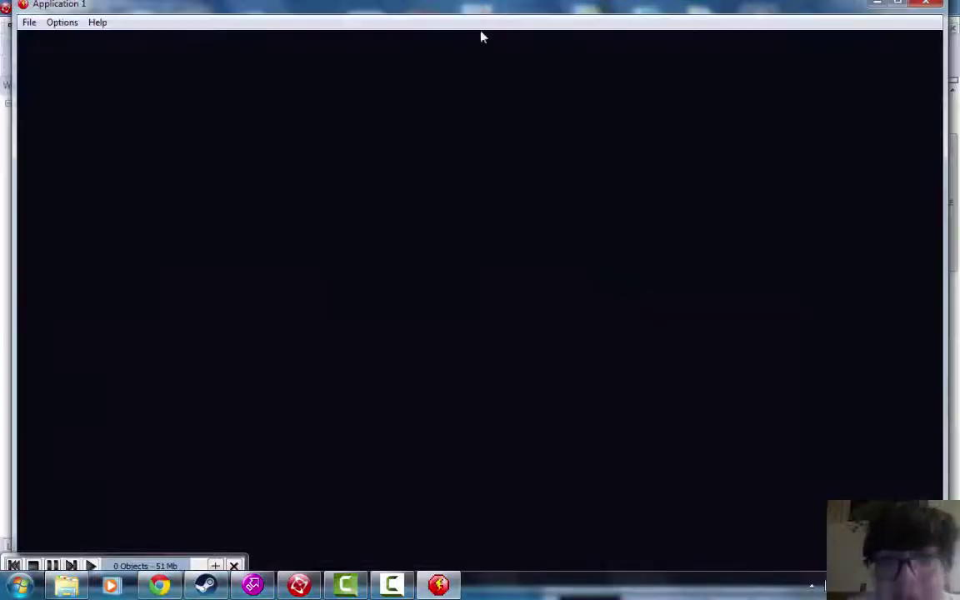
pyautogui.click(927, 4)
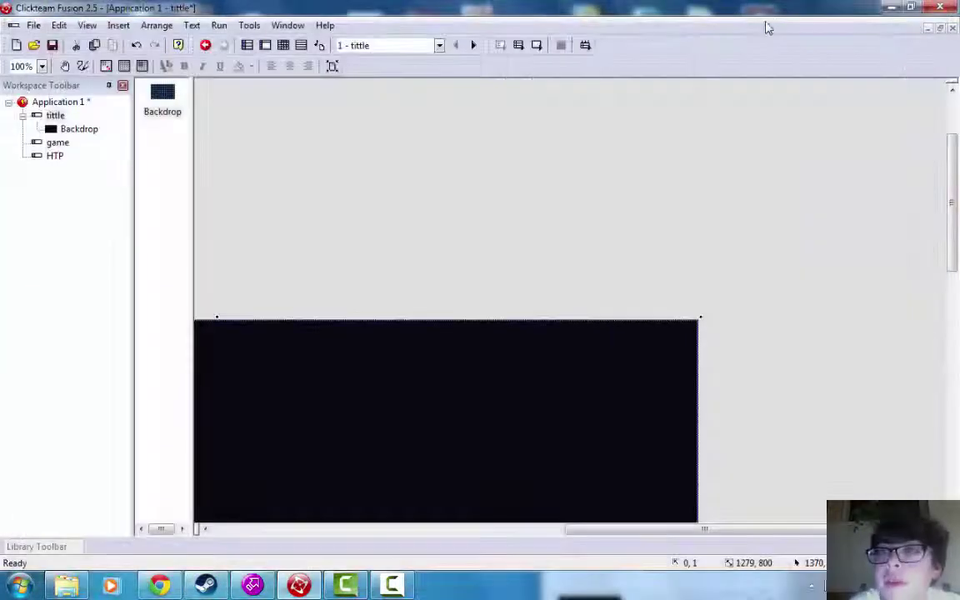
# - Bring the skull-or9T8 image from its folder into the tittle frame as a new Backdrop object
pyautogui.moveTo(766, 11); pyautogui.dragTo(388, 86)
pyautogui.moveTo(794, 329); pyautogui.dragTo(551, 358)
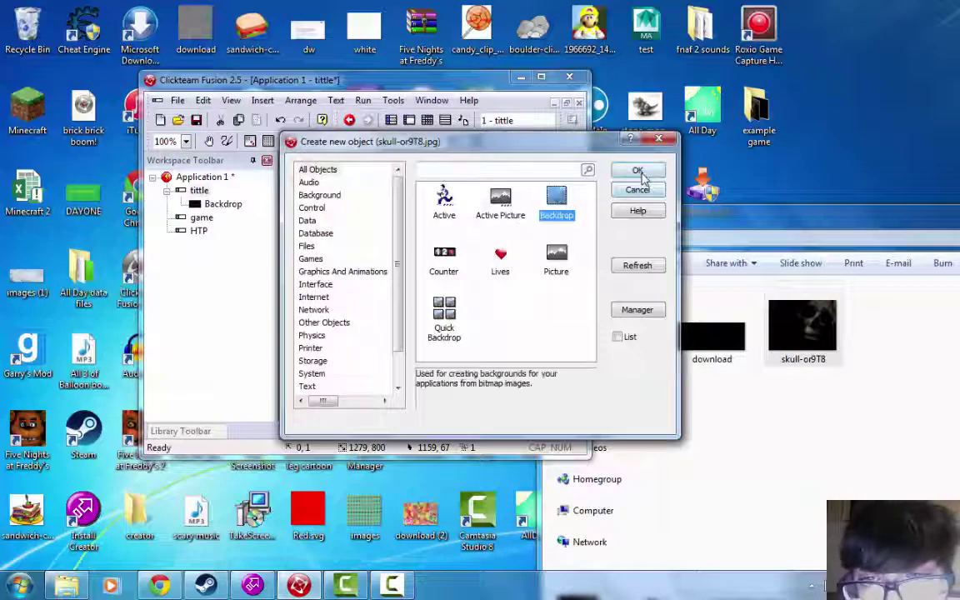
pyautogui.click(637, 170)
pyautogui.moveTo(453, 73); pyautogui.dragTo(473, 0)
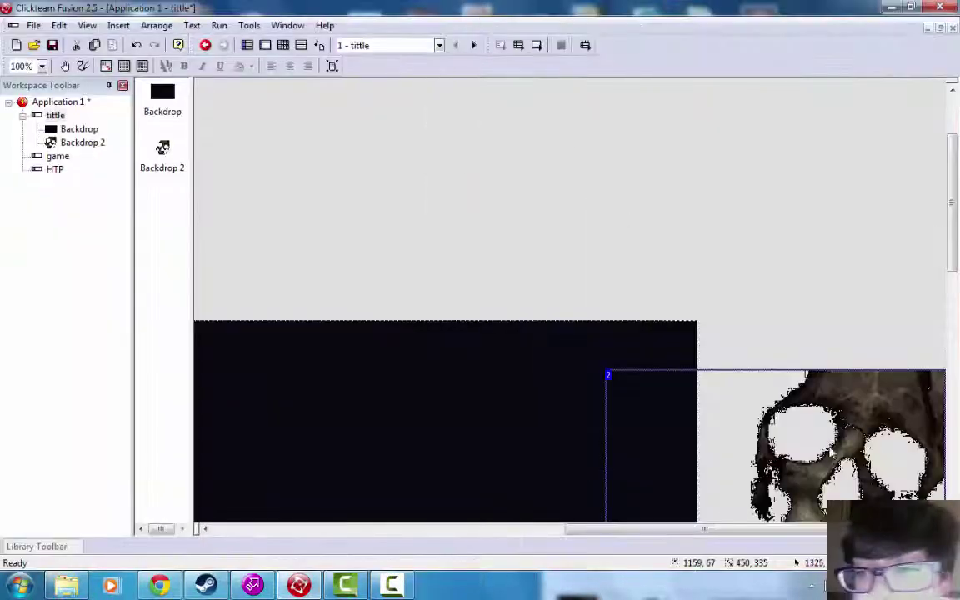
# - Move the skull backdrop fully onto the black backdrop, at about 785, 93
pyautogui.scroll(-4, 664, 313)
pyautogui.moveTo(907, 349); pyautogui.dragTo(639, 341)
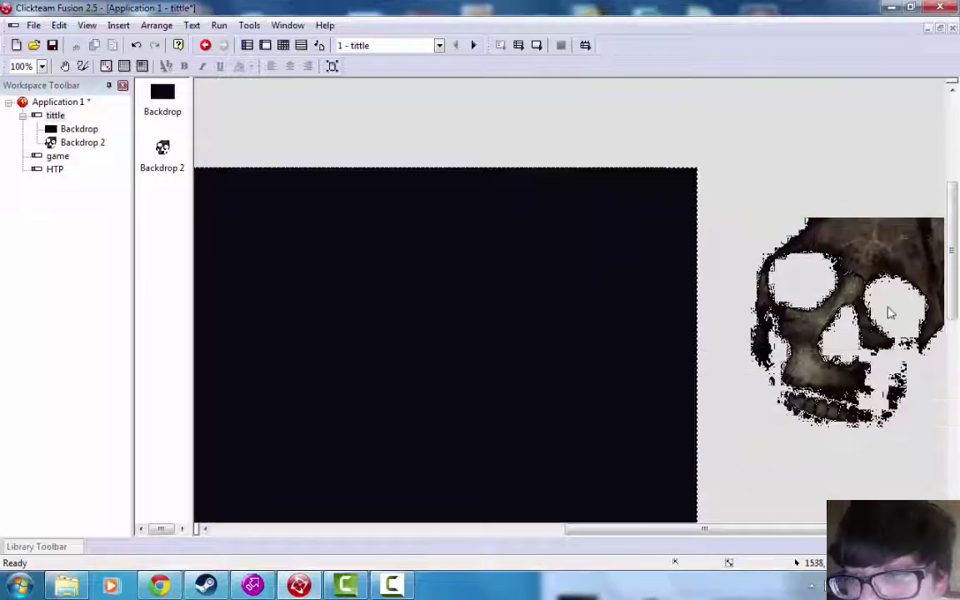
pyautogui.moveTo(873, 261); pyautogui.dragTo(593, 285)
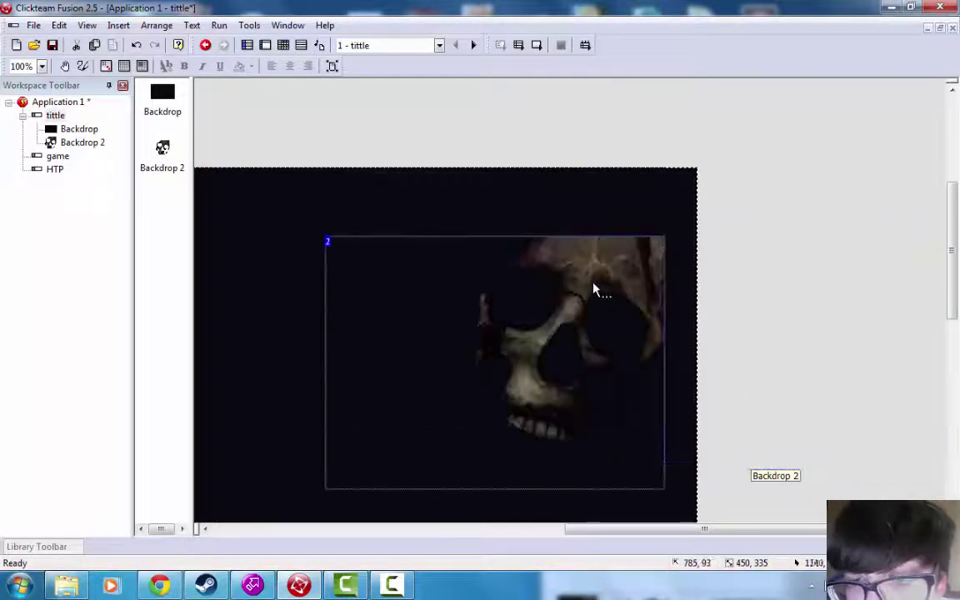
pyautogui.scroll(-2, 677, 348)
pyautogui.scroll(1, 677, 348)
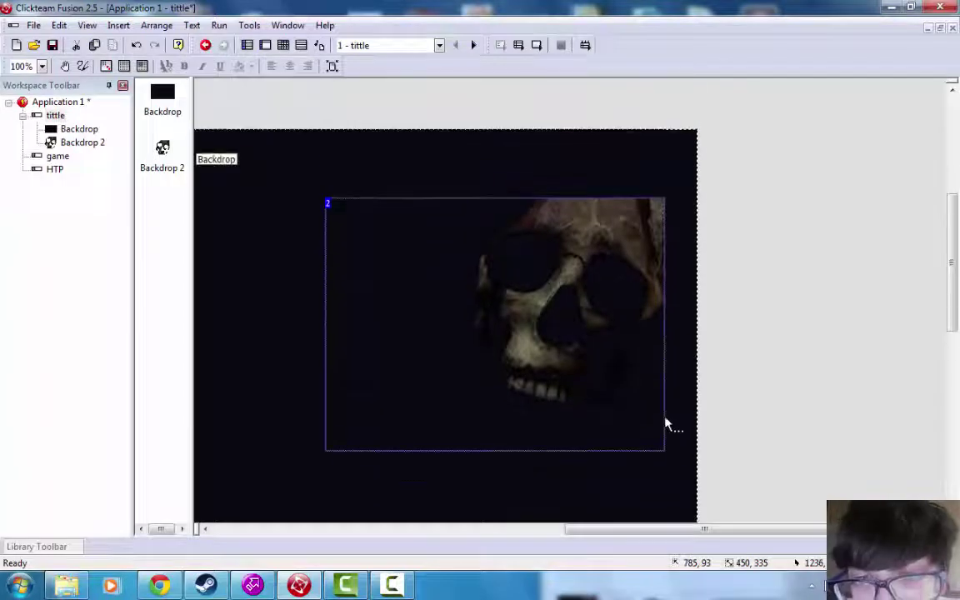
# - Run the application to check the skull's placement on the title screen, and close it
pyautogui.click(219, 25)
pyautogui.click(258, 60)
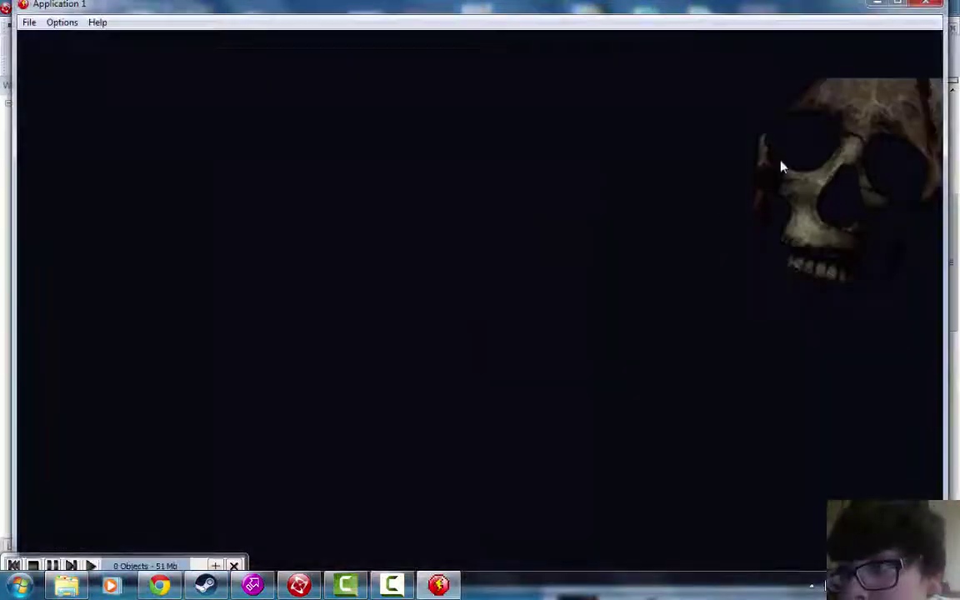
pyautogui.click(915, 6)
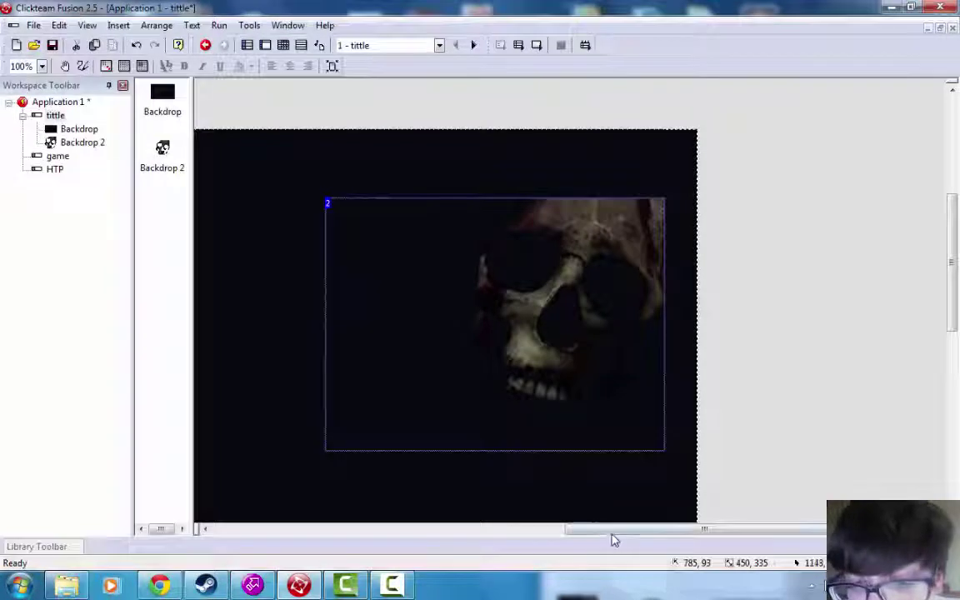
# - Move the skull backdrop to about 490, 252 and test its placement by running the application
pyautogui.moveTo(611, 537); pyautogui.dragTo(577, 531)
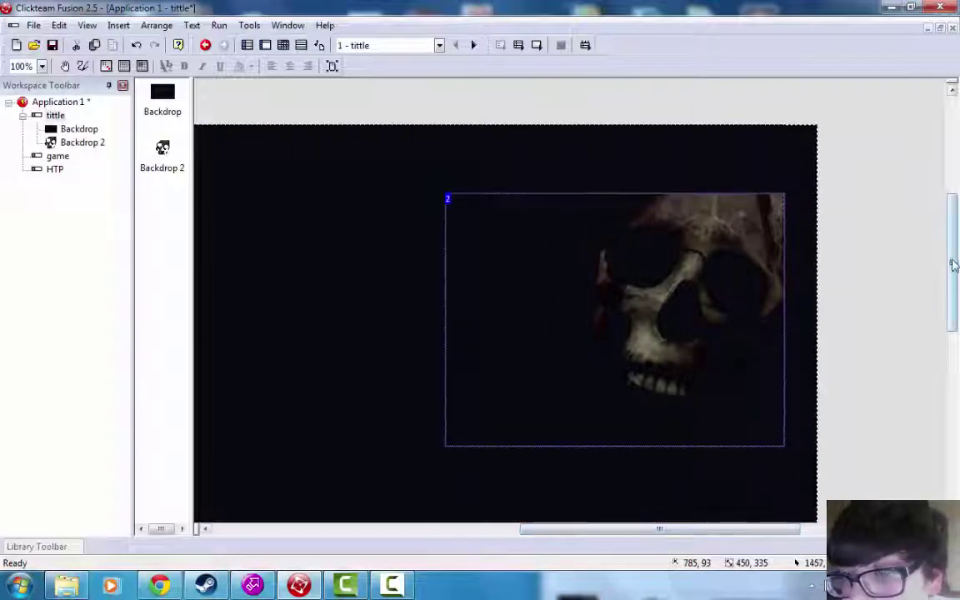
pyautogui.moveTo(953, 263)
pyautogui.mouseDown()
pyautogui.moveTo(920, 355)
pyautogui.moveTo(957, 318)
pyautogui.moveTo(957, 266)
pyautogui.mouseUp()
pyautogui.moveTo(652, 223); pyautogui.dragTo(430, 343)
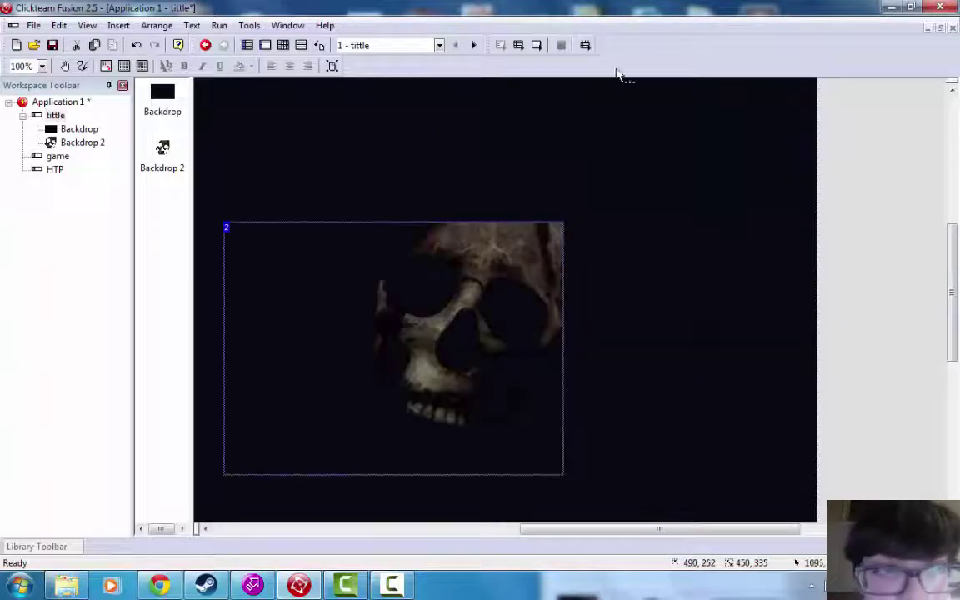
pyautogui.click(288, 25)
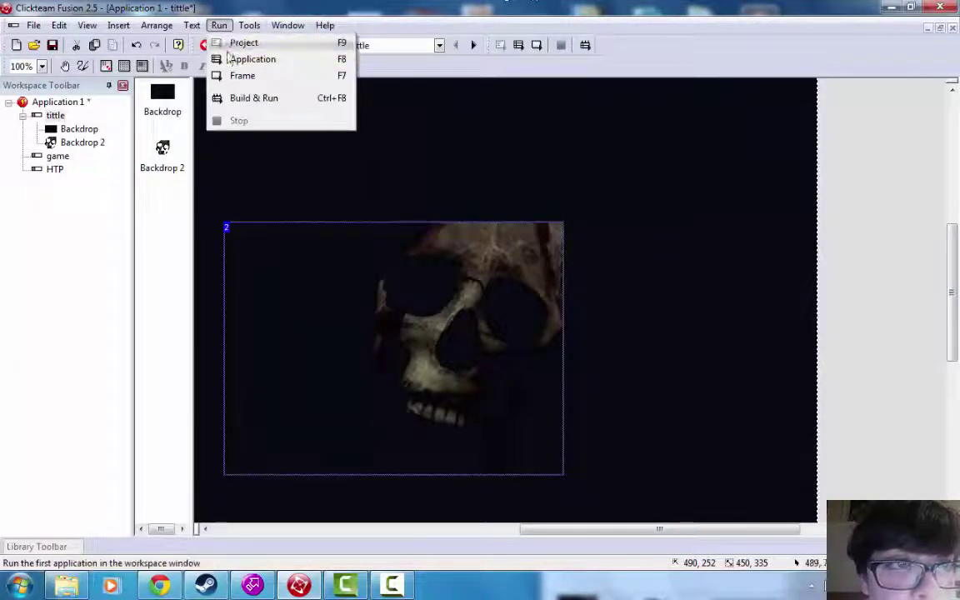
pyautogui.click(223, 42)
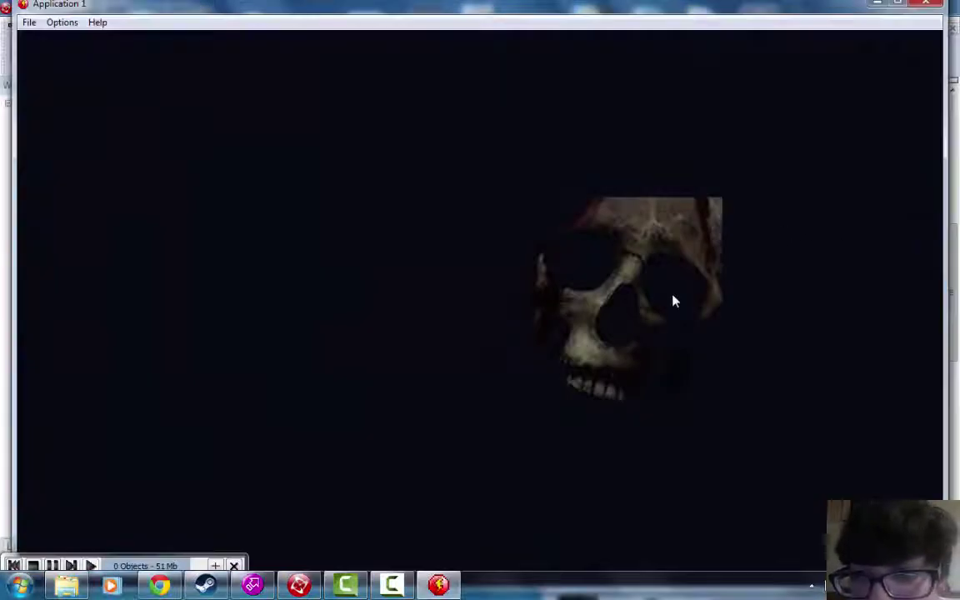
pyautogui.click(932, 5)
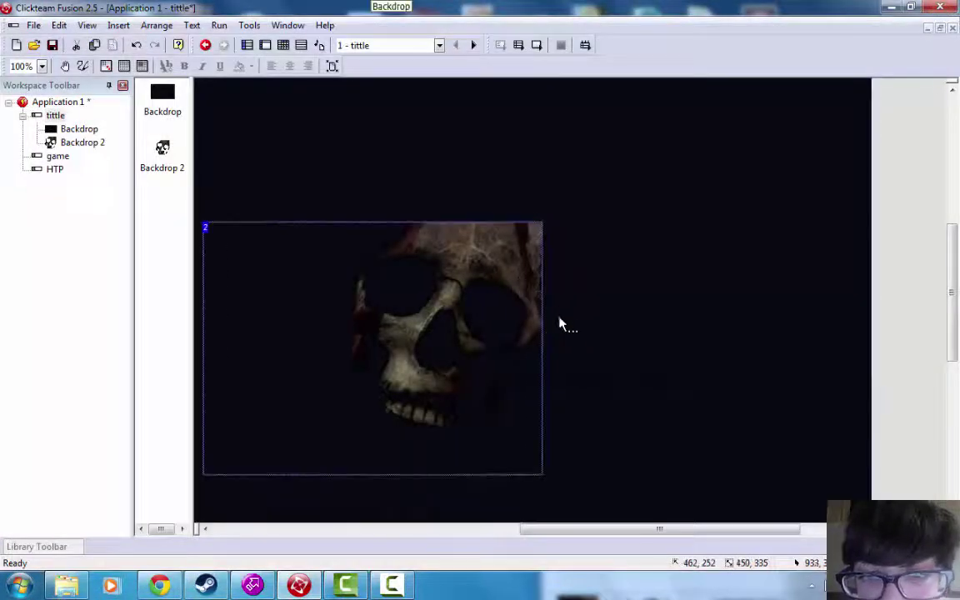
# - Reposition the black backdrop over the frame's upper-left corner, at about 2, 1
pyautogui.moveTo(620, 530); pyautogui.dragTo(476, 531)
pyautogui.moveTo(400, 346); pyautogui.dragTo(349, 357)
pyautogui.scroll(-3, 363, 344)
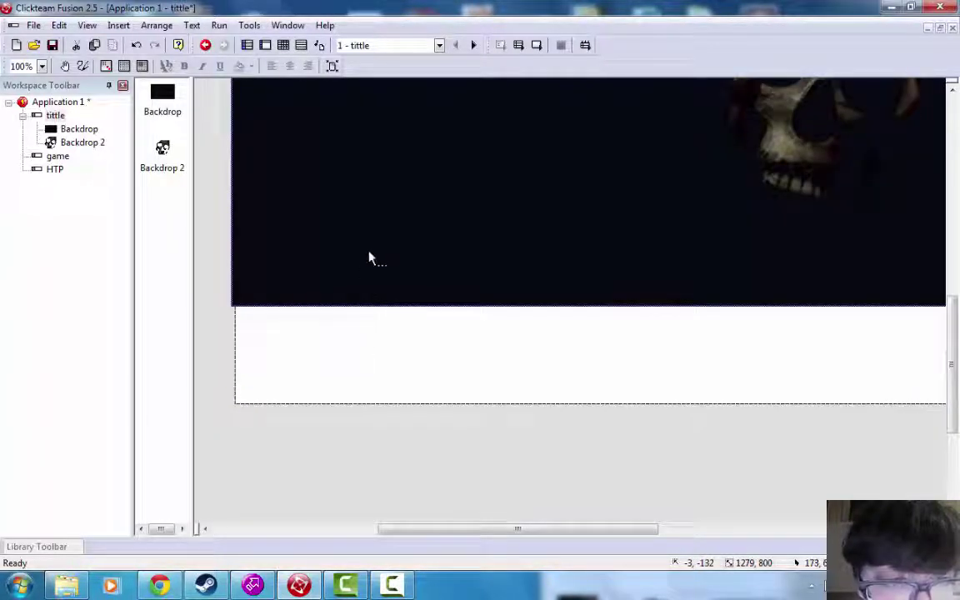
pyautogui.moveTo(371, 258); pyautogui.dragTo(375, 350)
pyautogui.scroll(3, 374, 344)
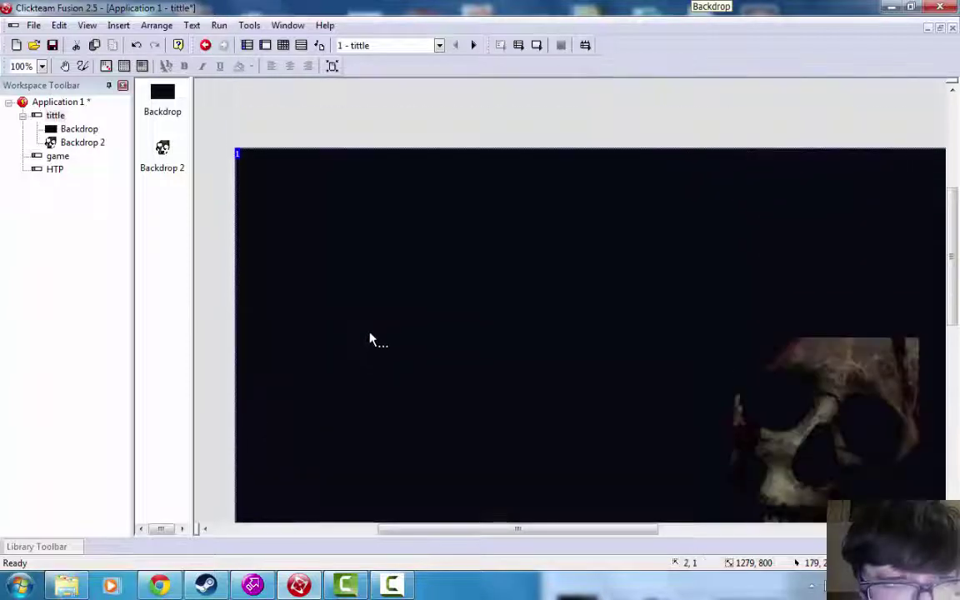
pyautogui.scroll(2, 370, 335)
pyautogui.scroll(-3, 400, 383)
# - Move the skull backdrop to about 554, 142 and check the title screen by running the application
pyautogui.moveTo(520, 530); pyautogui.dragTo(597, 529)
pyautogui.click(637, 275)
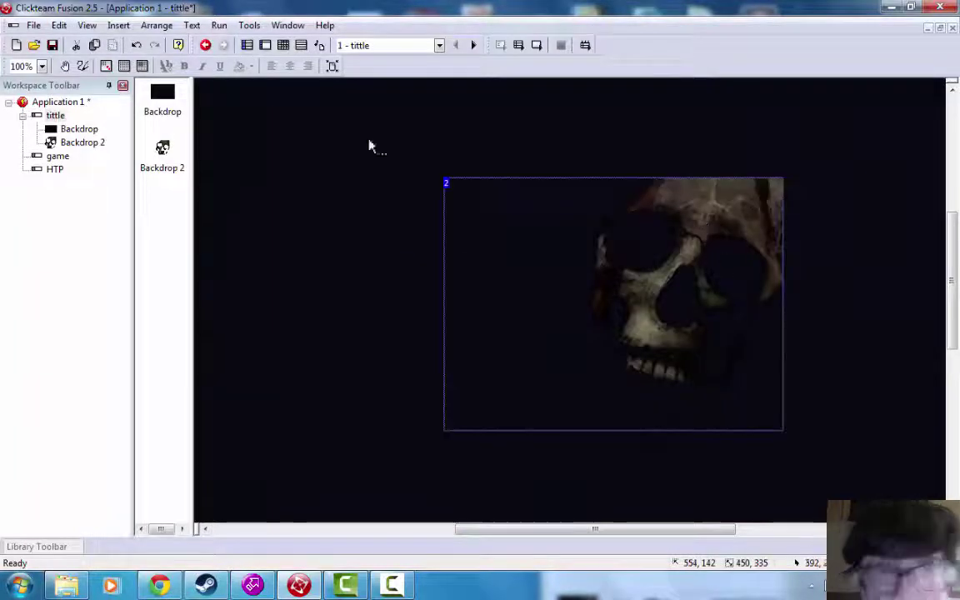
pyautogui.click(219, 25)
pyautogui.click(250, 60)
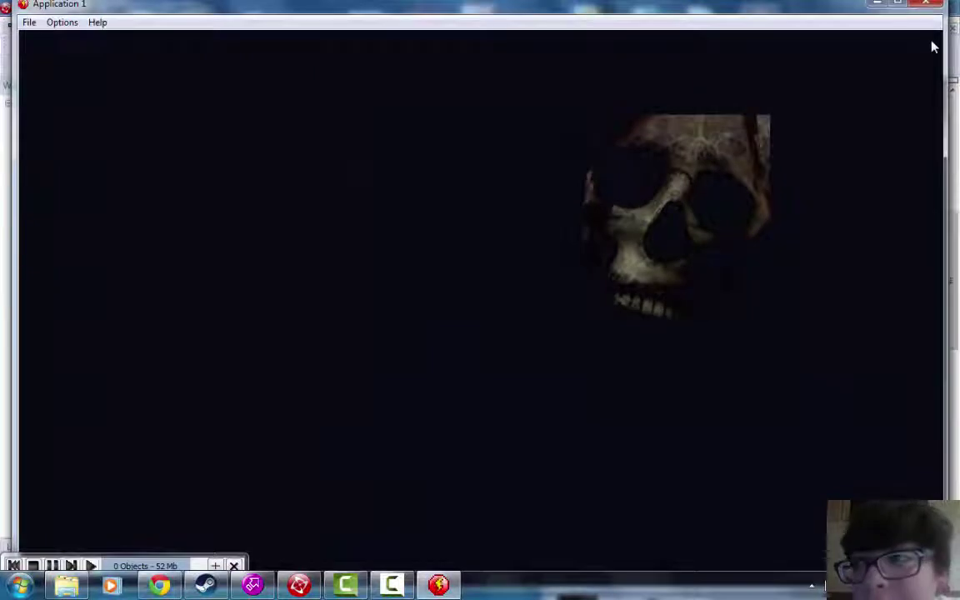
pyautogui.click(928, 5)
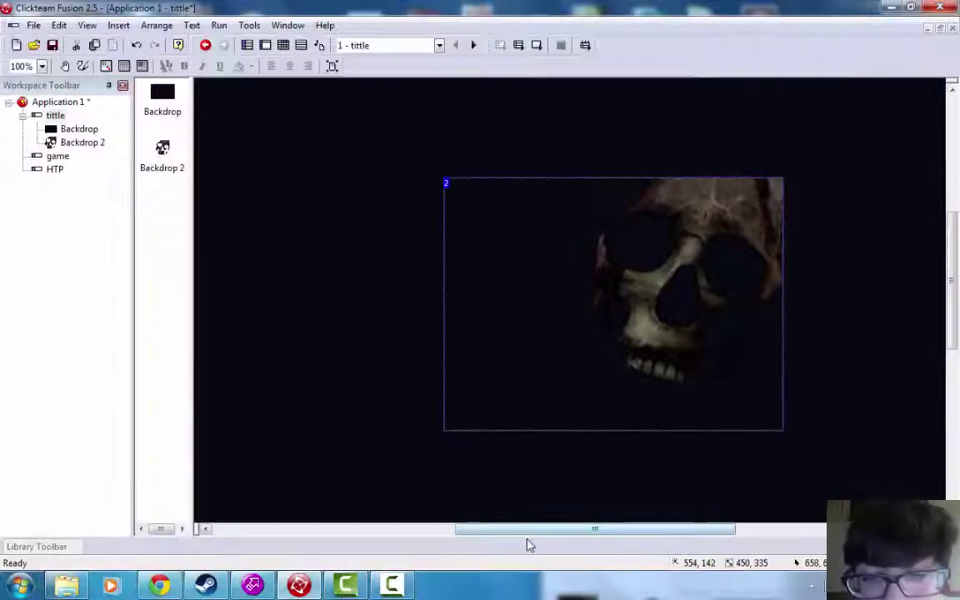
# - Switch to Paint and widen the blank canvas to 306 × 75 px
pyautogui.moveTo(527, 542); pyautogui.dragTo(466, 514)
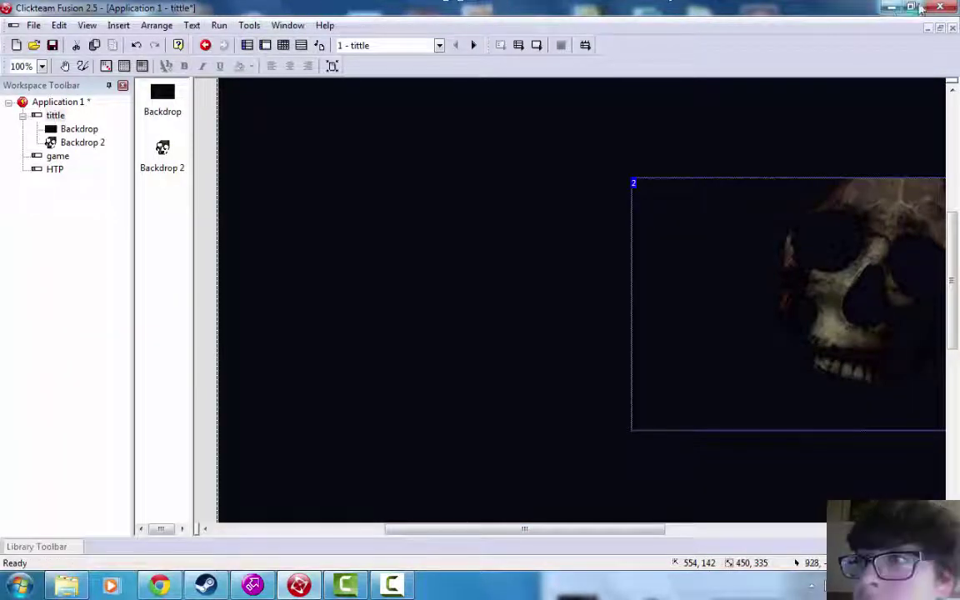
pyautogui.click(19, 586)
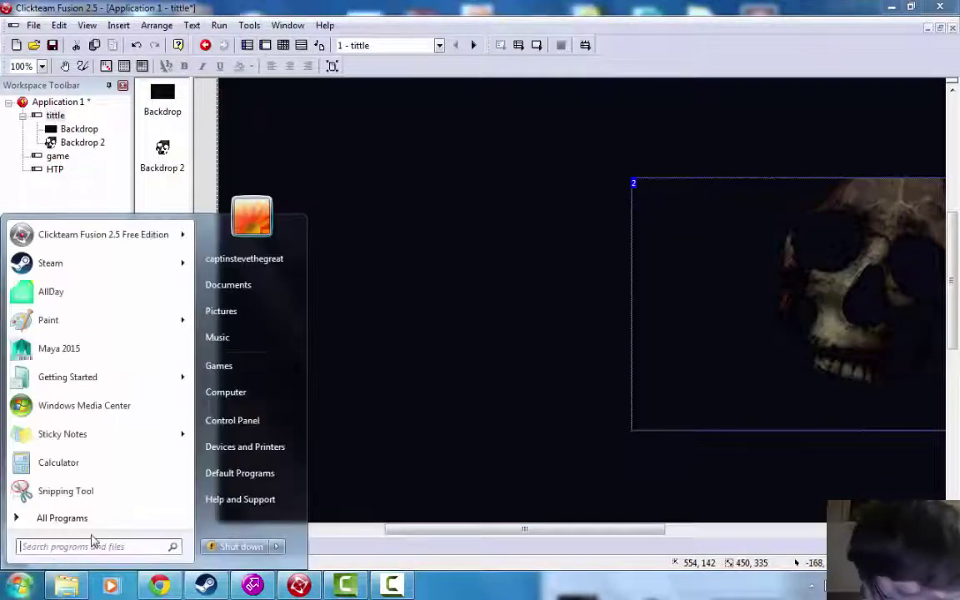
pyautogui.write('pai')
pyautogui.press('Return')
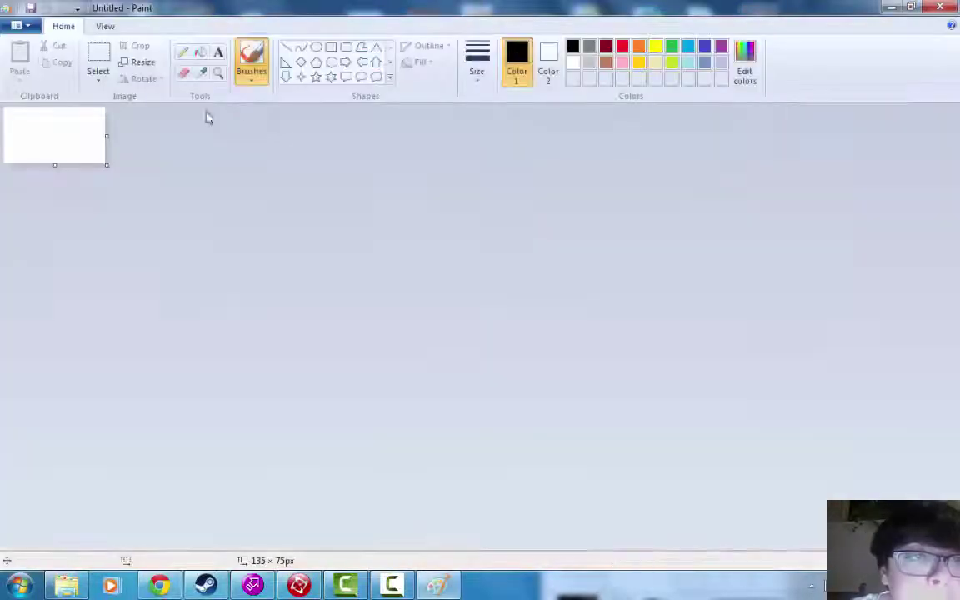
pyautogui.moveTo(106, 138); pyautogui.dragTo(234, 137)
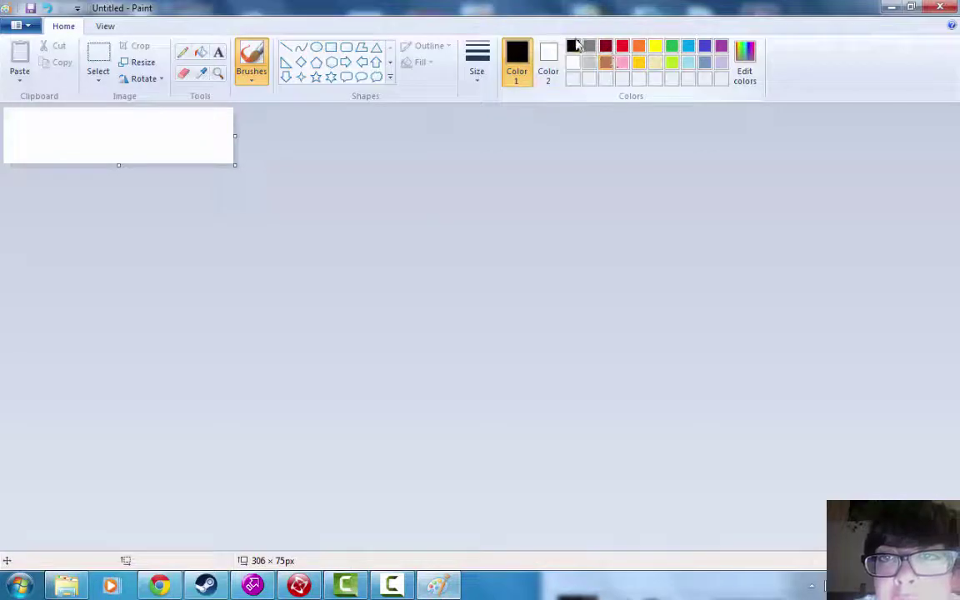
# - Brush freehand black curves across the canvas and fill the white areas around them with black
pyautogui.moveTo(214, 151)
pyautogui.mouseDown()
pyautogui.moveTo(175, 160)
pyautogui.moveTo(275, 118)
pyautogui.mouseUp()
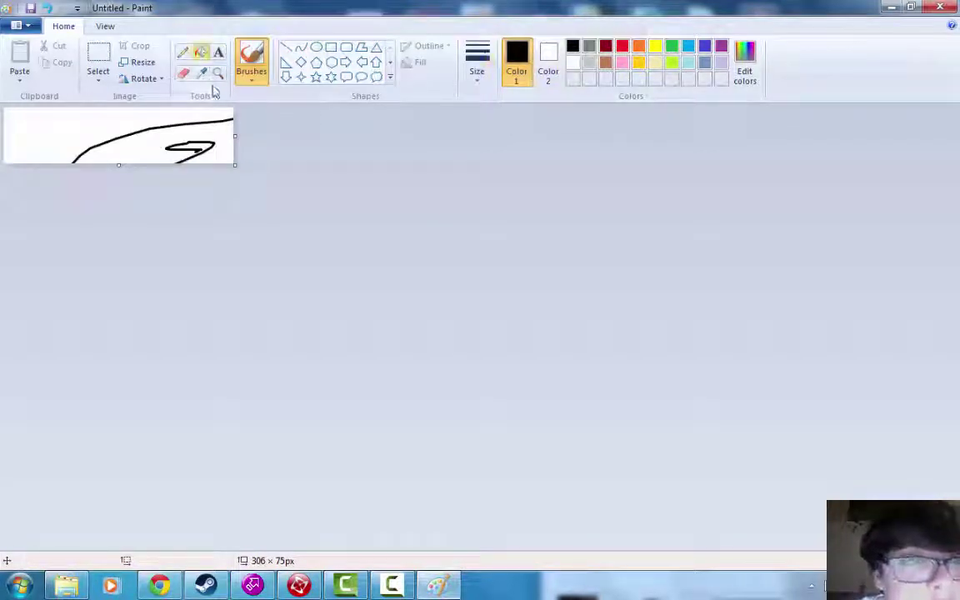
pyautogui.click(200, 51)
pyautogui.click(133, 157)
pyautogui.click(86, 135)
pyautogui.click(191, 149)
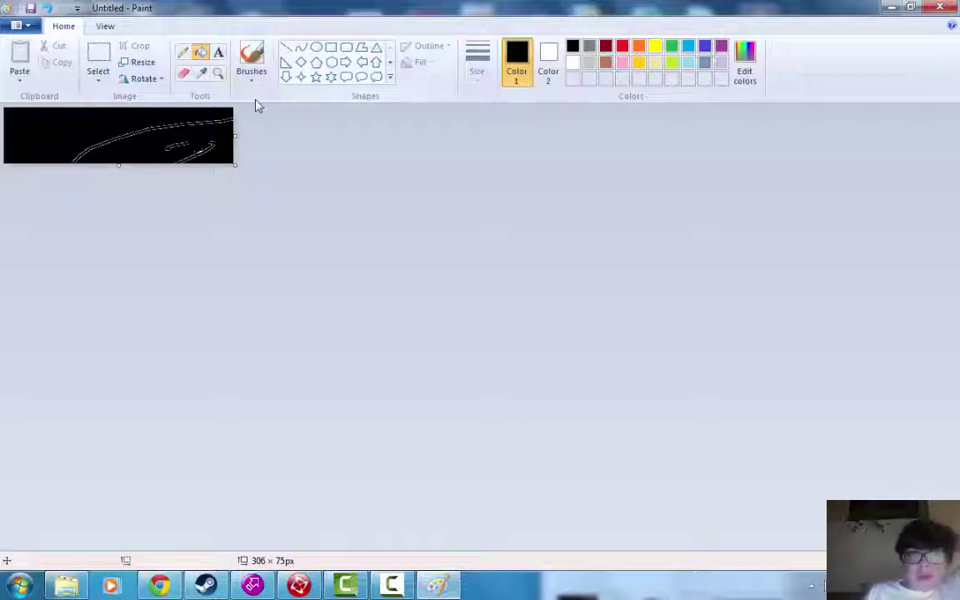
# - Clear the leftover white outlines and specks by erasing over them, refilling with black and touching up with a brush
pyautogui.click(183, 74)
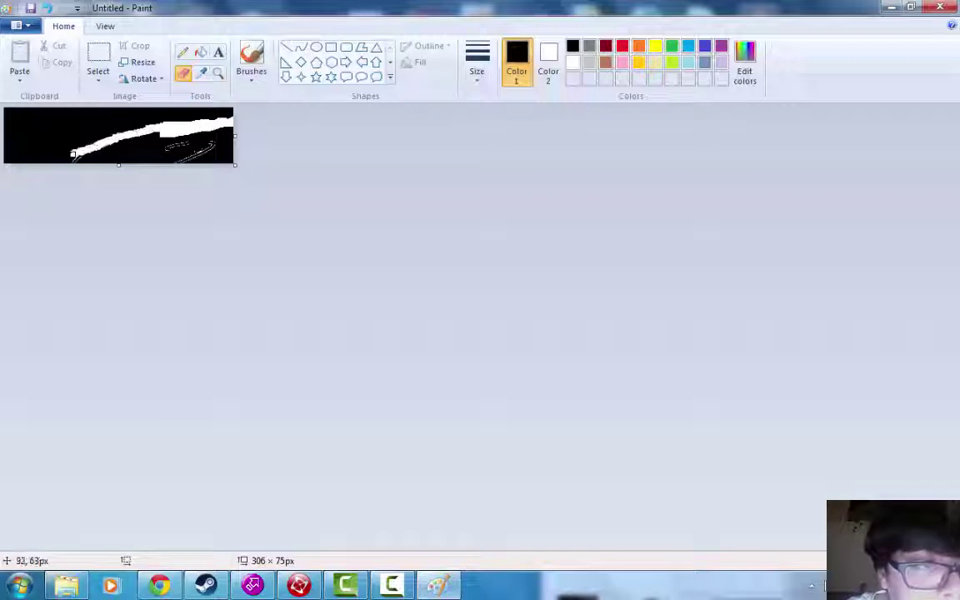
pyautogui.moveTo(74, 155); pyautogui.dragTo(88, 164)
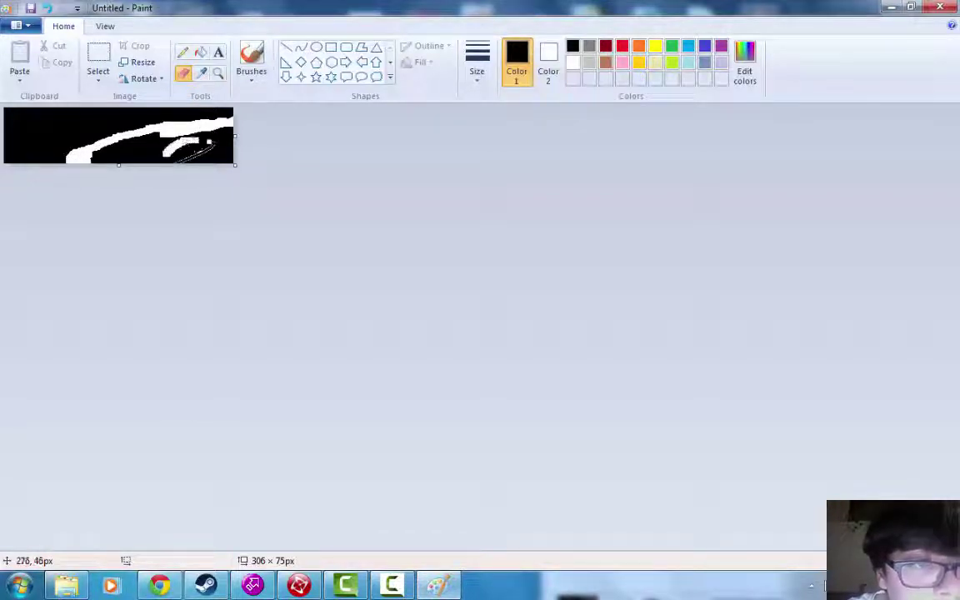
pyautogui.moveTo(213, 142); pyautogui.dragTo(180, 160)
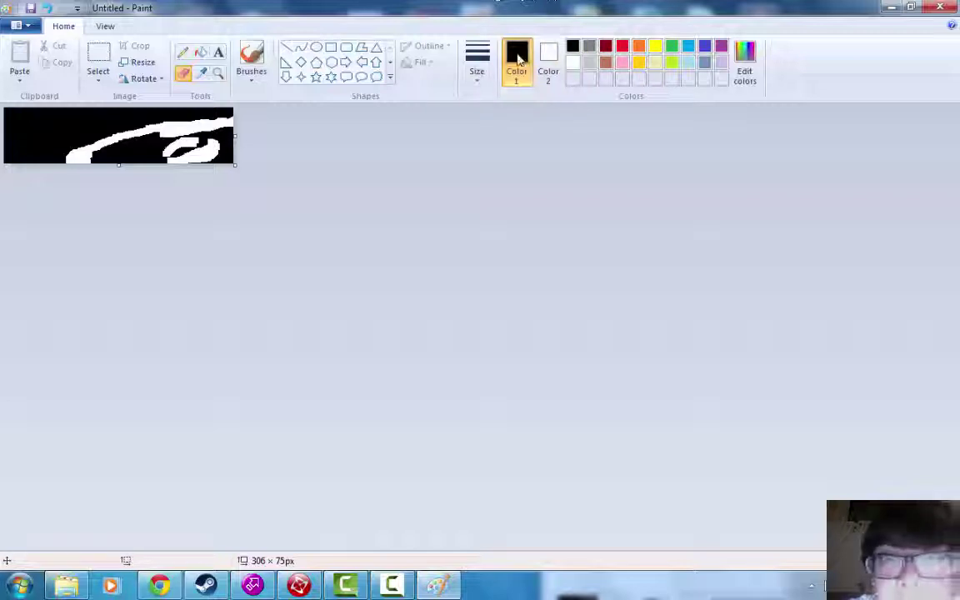
pyautogui.click(200, 52)
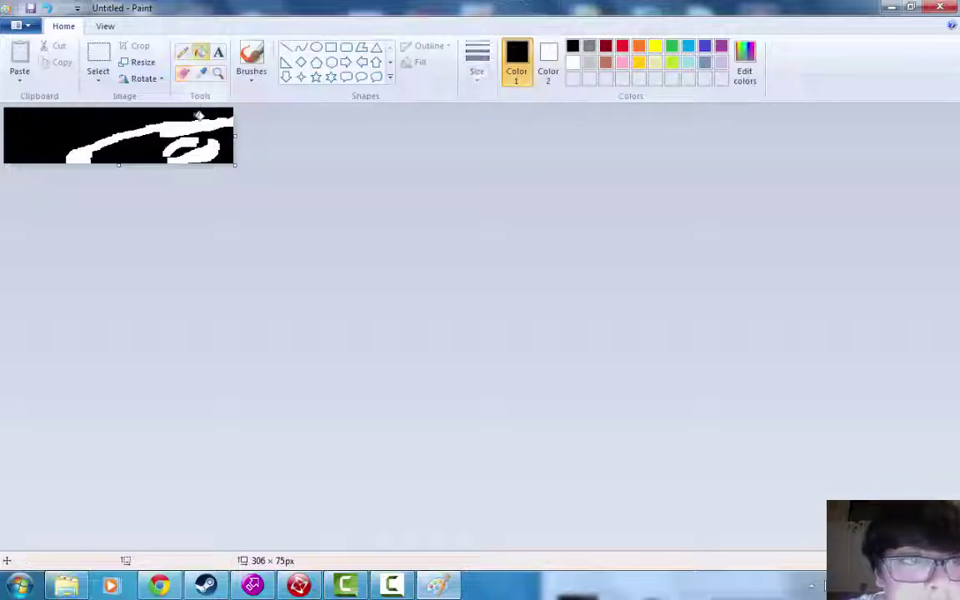
pyautogui.click(199, 115)
pyautogui.click(185, 137)
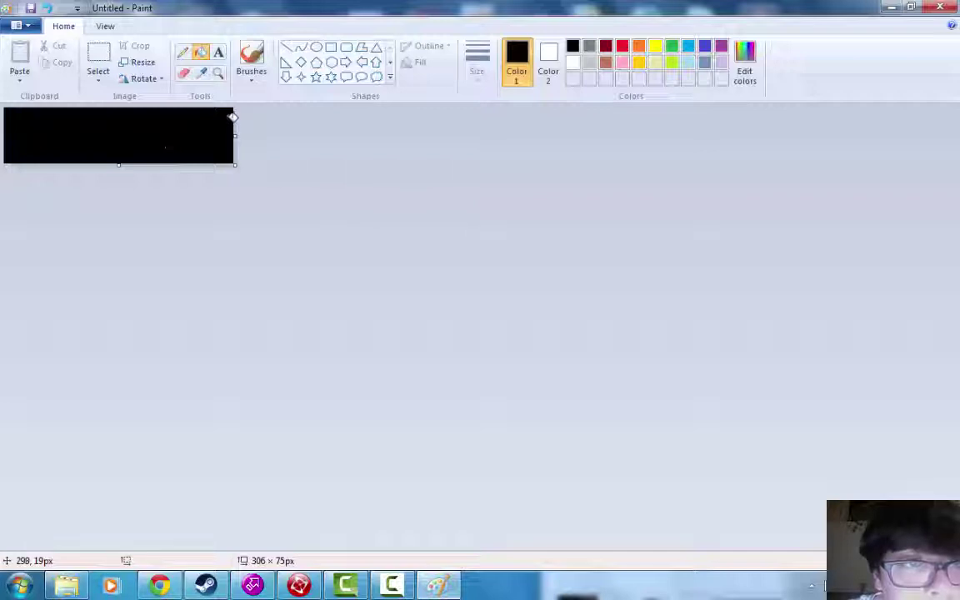
pyautogui.click(182, 52)
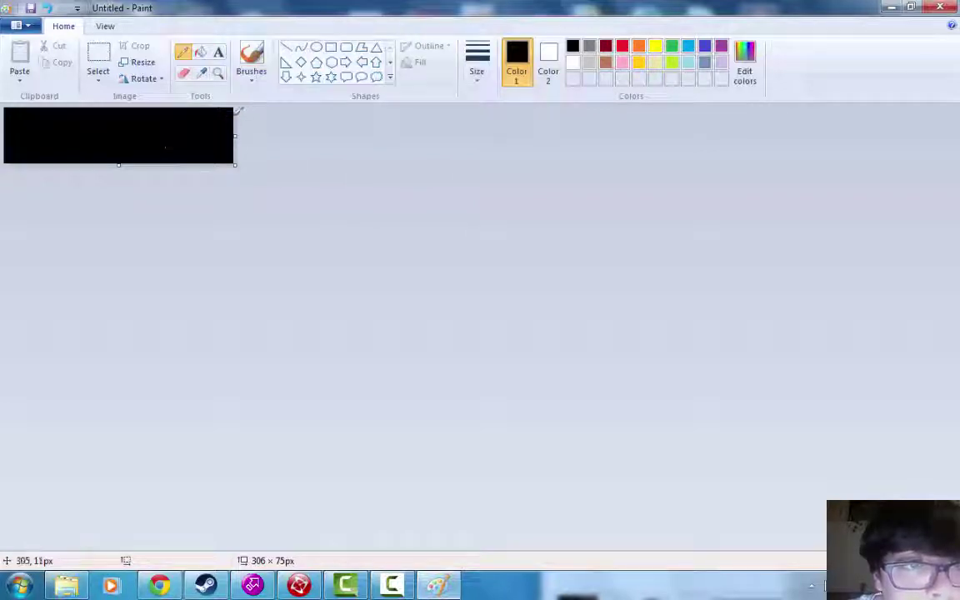
pyautogui.click(250, 58)
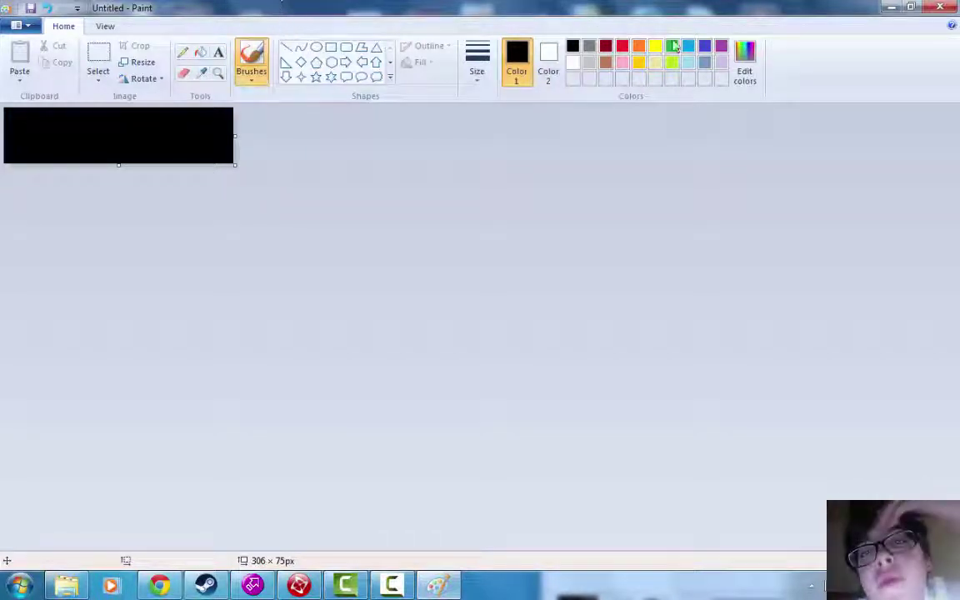
# - Add the text "start game" in yellow bold Calibri 28 on the black canvas and indent it to roughly the middle
pyautogui.click(219, 53)
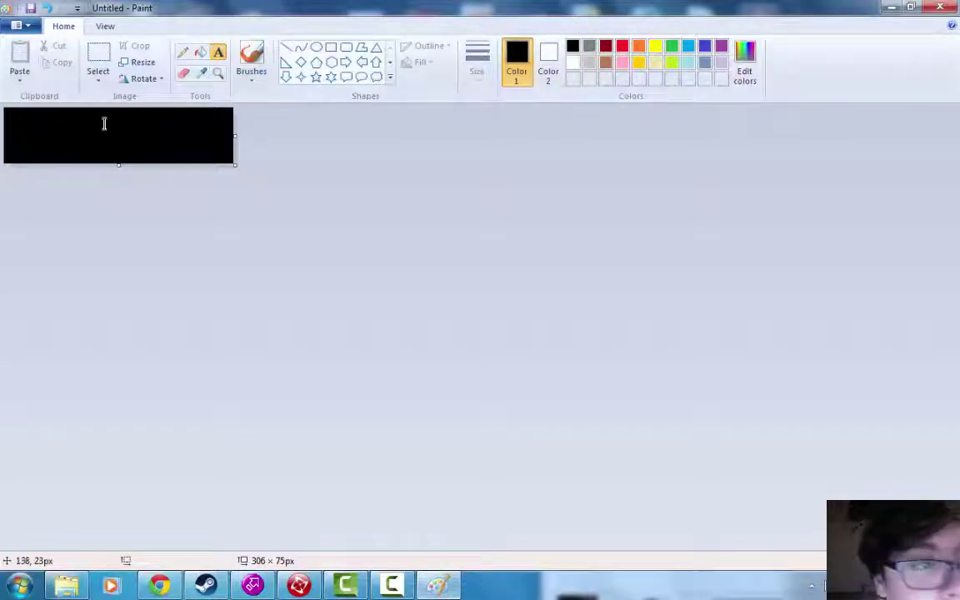
pyautogui.click(54, 117)
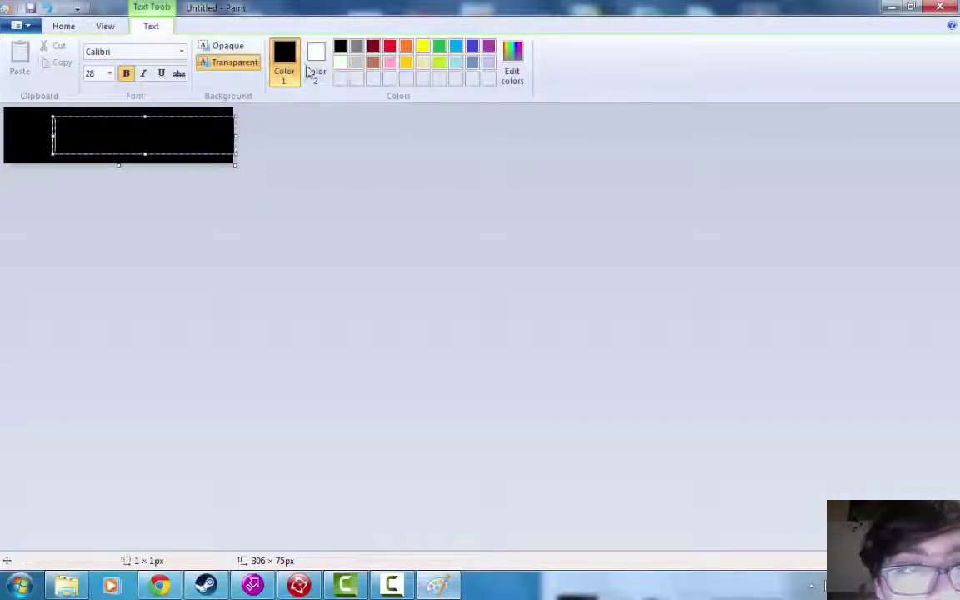
pyautogui.click(439, 46)
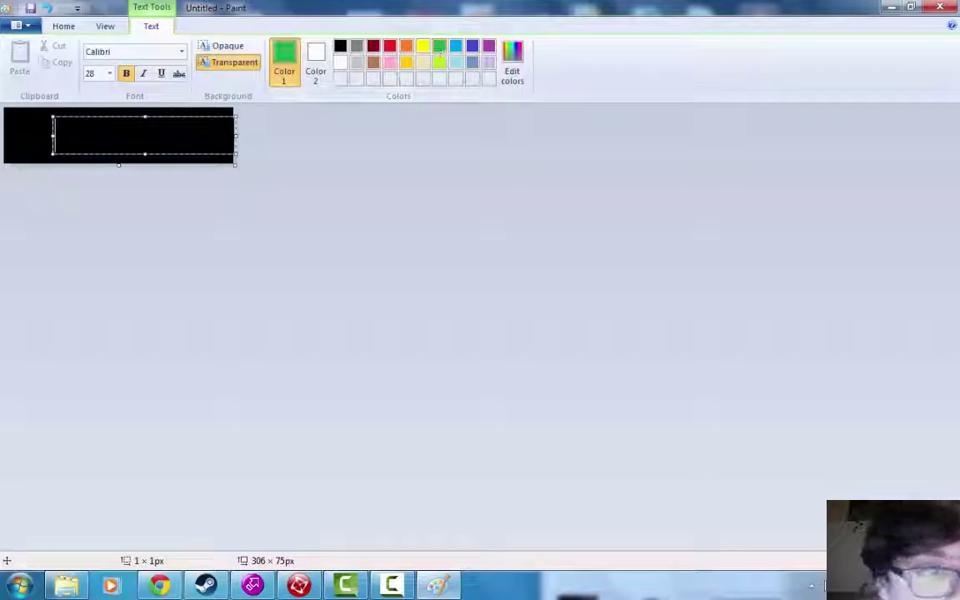
pyautogui.moveTo(52, 136); pyautogui.dragTo(5, 140)
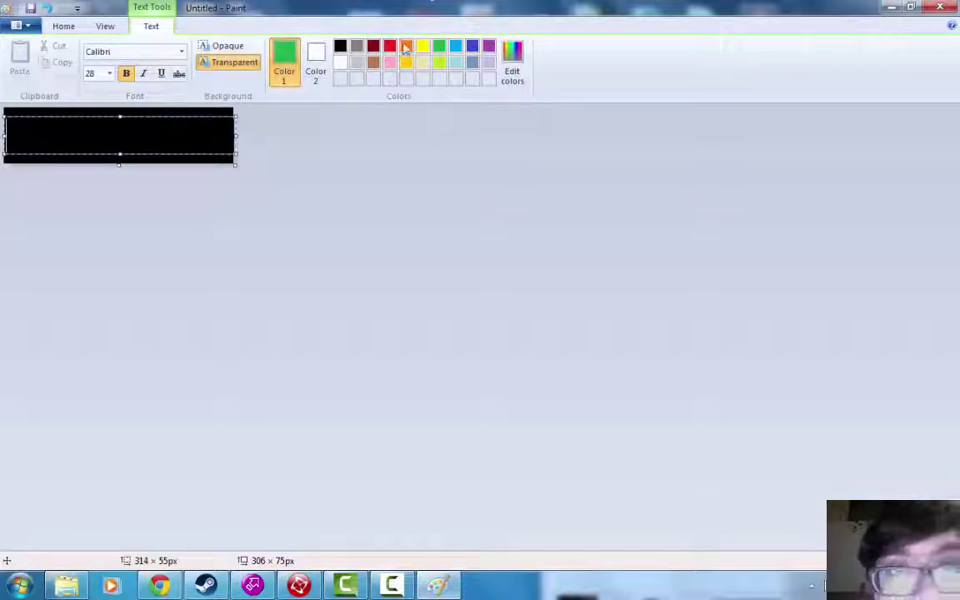
pyautogui.click(340, 63)
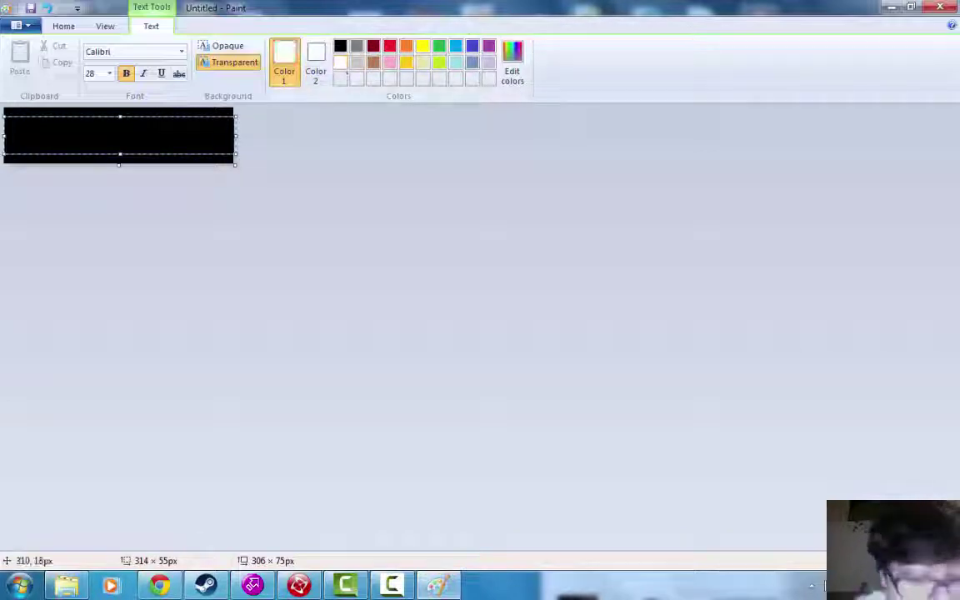
pyautogui.click(424, 49)
pyautogui.write('S')
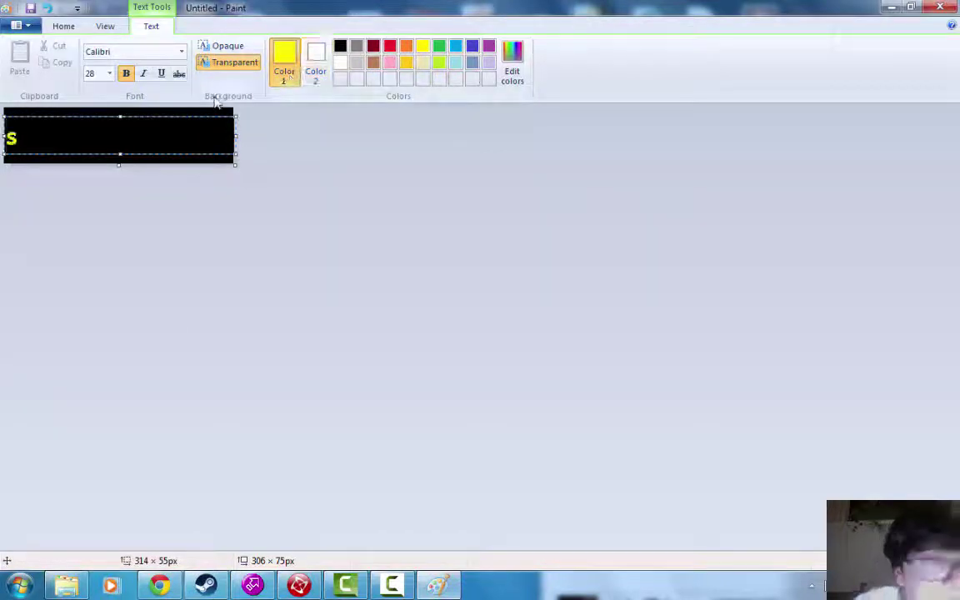
pyautogui.write('tart g')
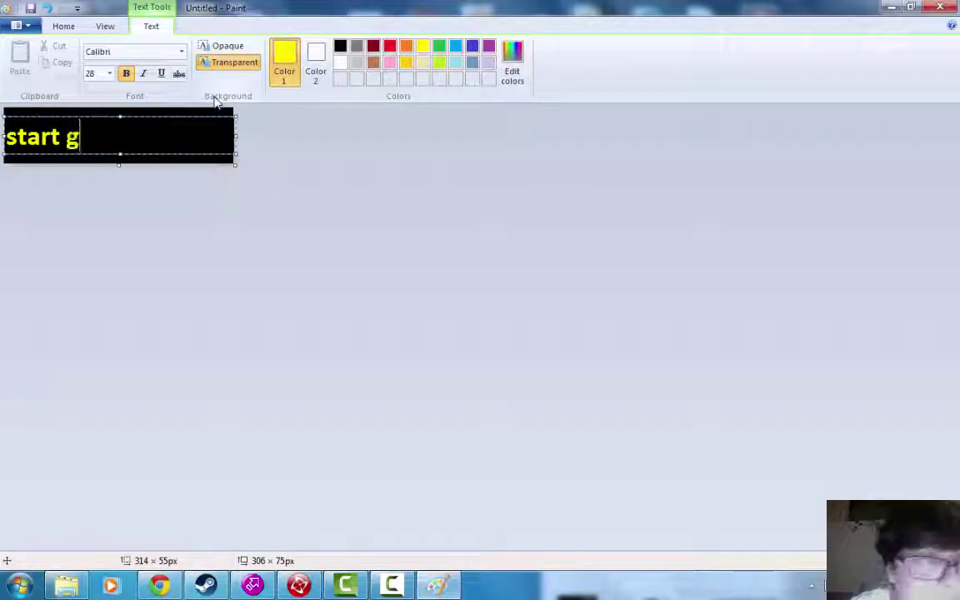
pyautogui.write('ame')
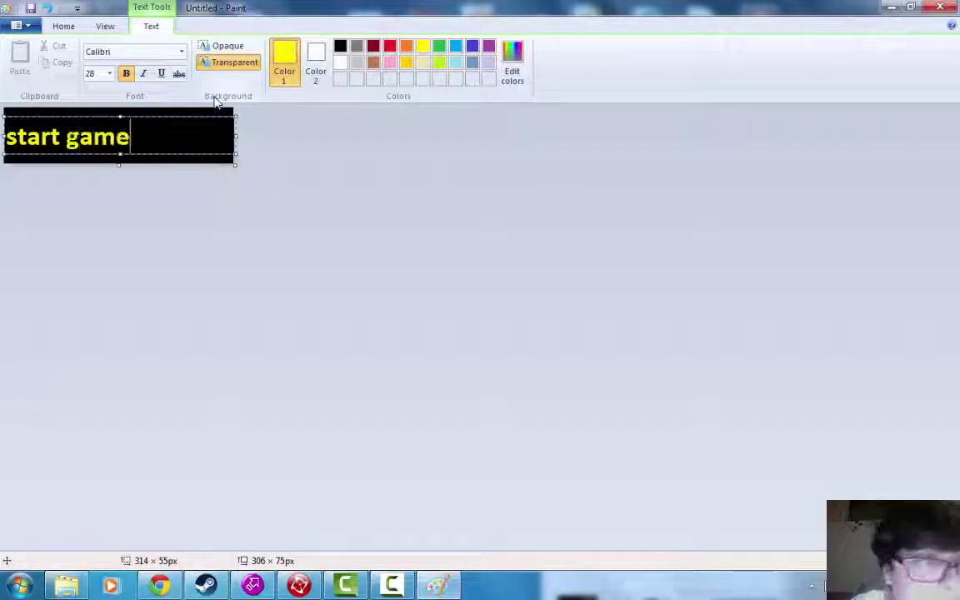
pyautogui.click(4, 138)
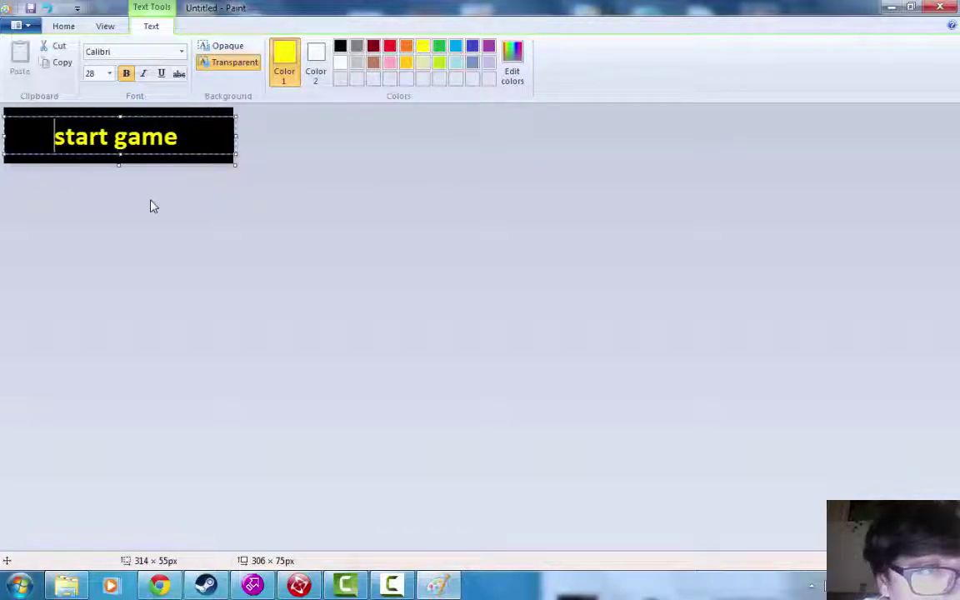
# - Save the picture as the PNG file Untitled in the example game folder on the Desktop
pyautogui.click(20, 26)
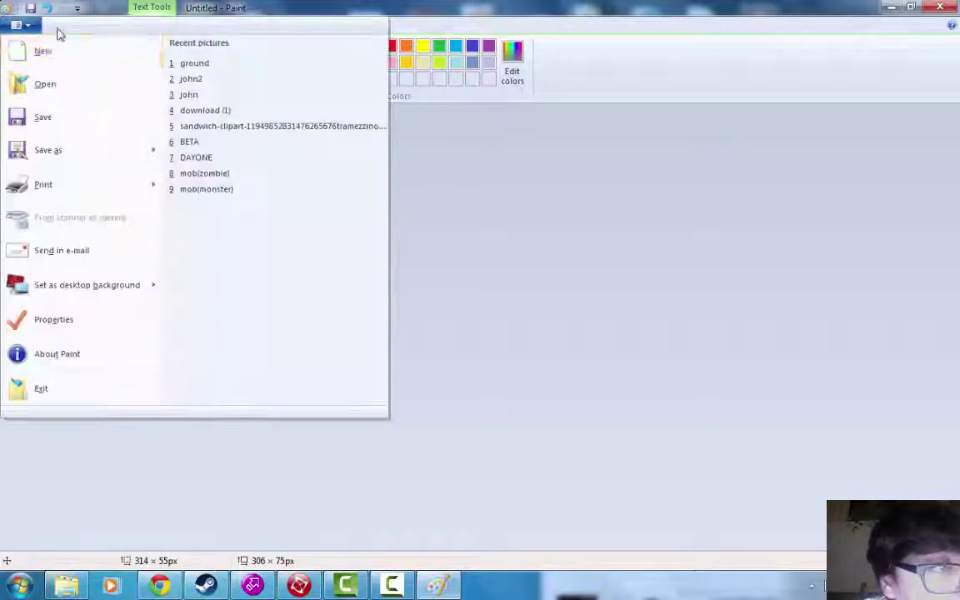
pyautogui.click(66, 123)
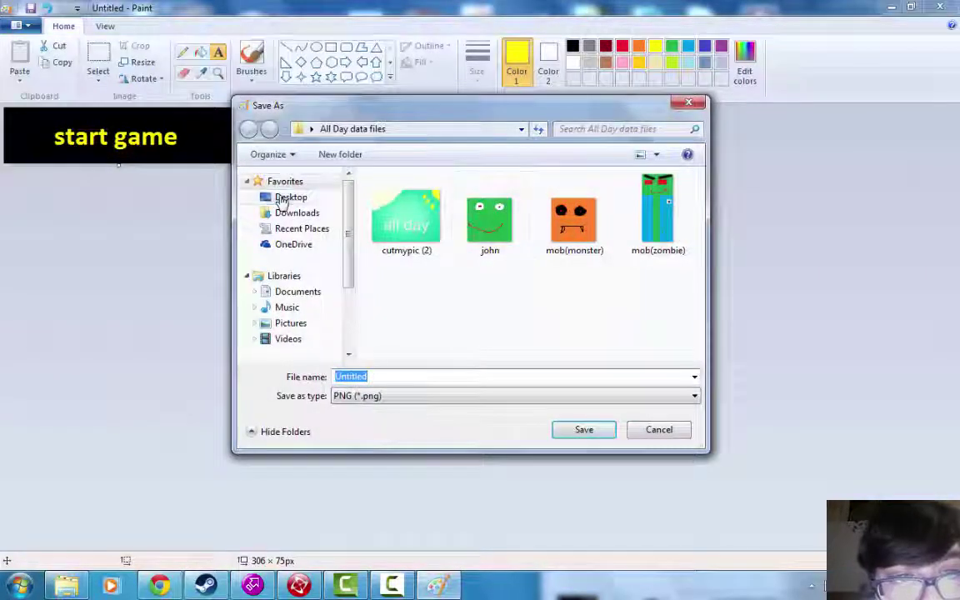
pyautogui.click(283, 200)
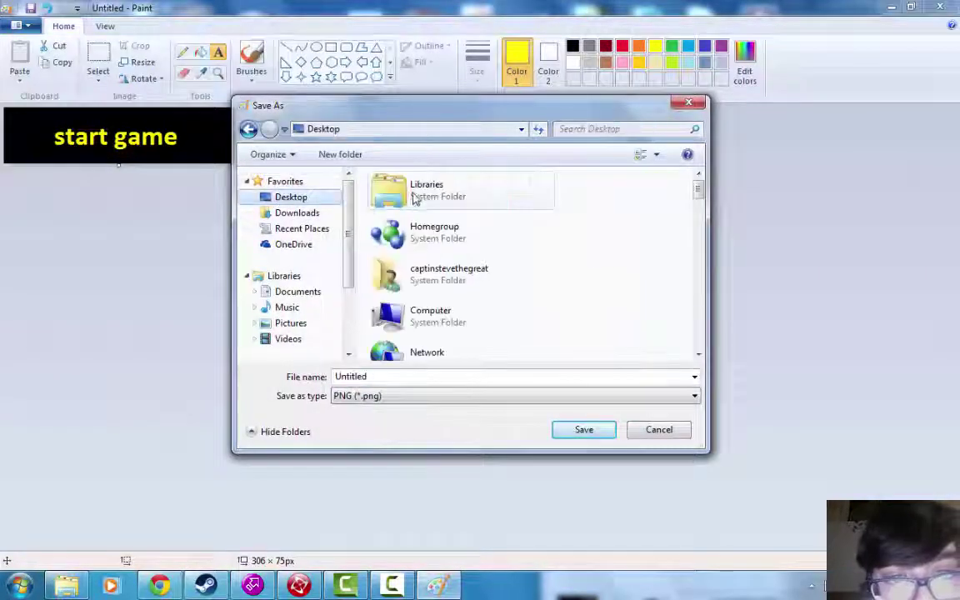
pyautogui.moveTo(700, 193)
pyautogui.mouseDown()
pyautogui.moveTo(701, 221)
pyautogui.moveTo(701, 212)
pyautogui.mouseUp()
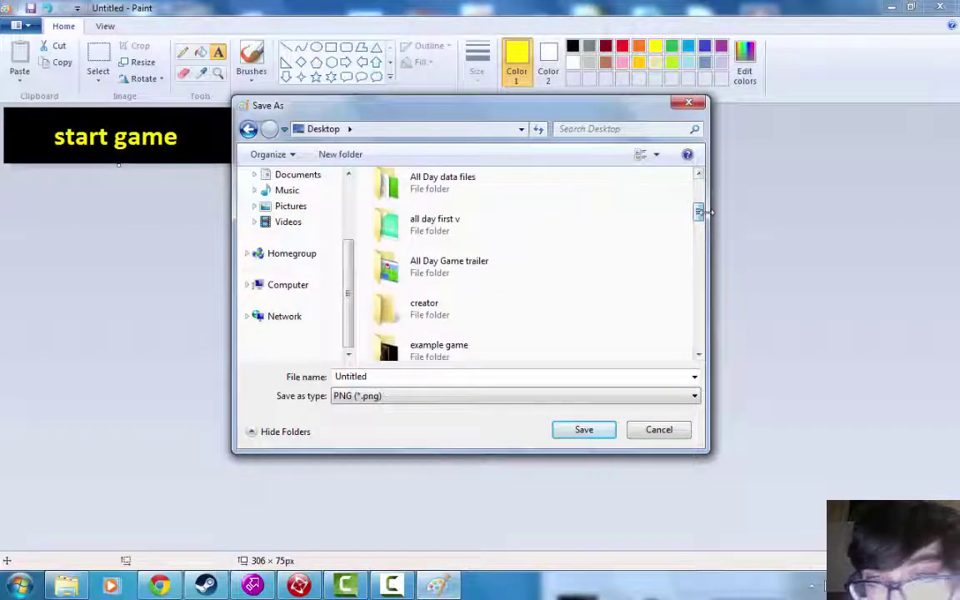
pyautogui.click(408, 360)
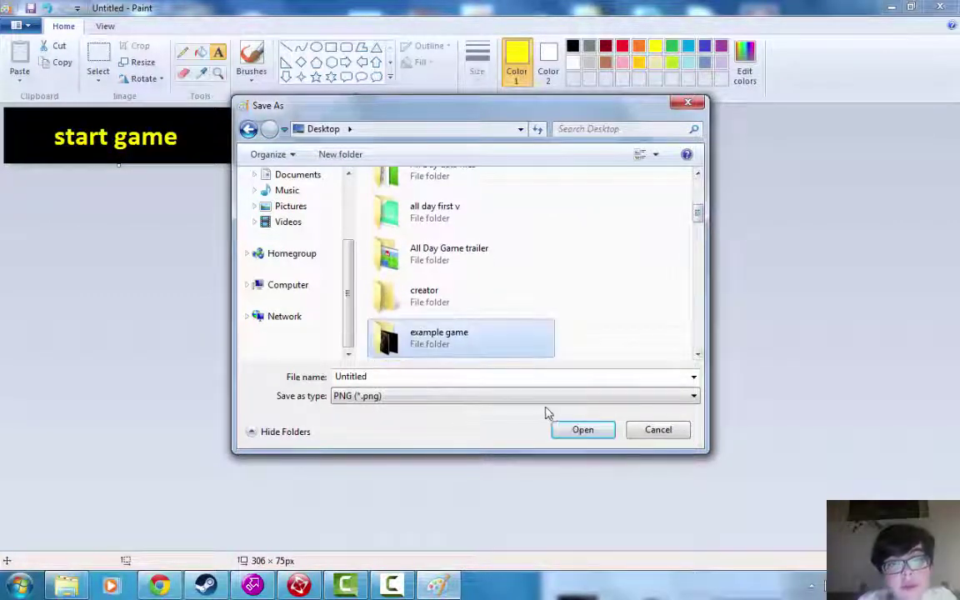
pyautogui.click(582, 431)
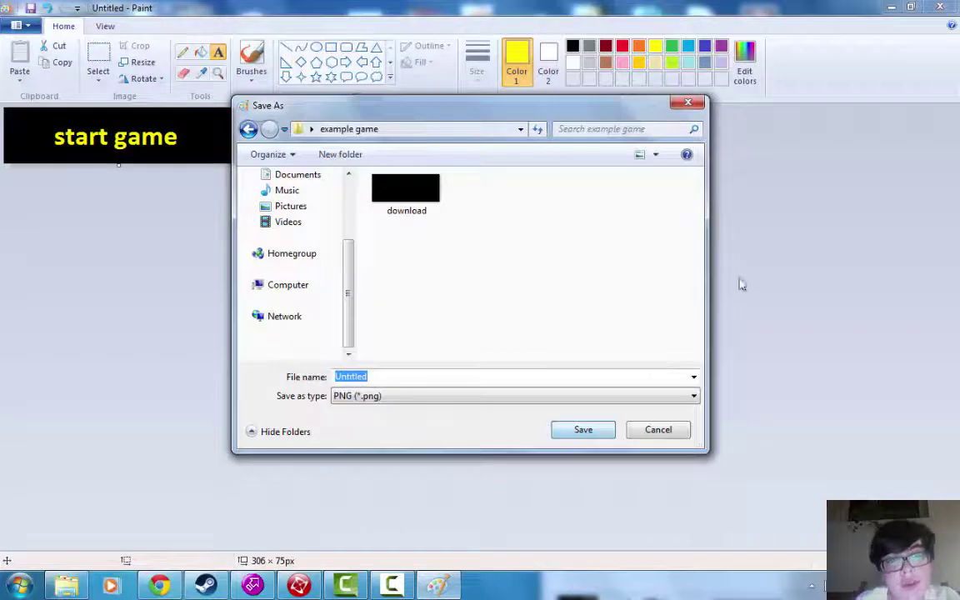
pyautogui.click(607, 430)
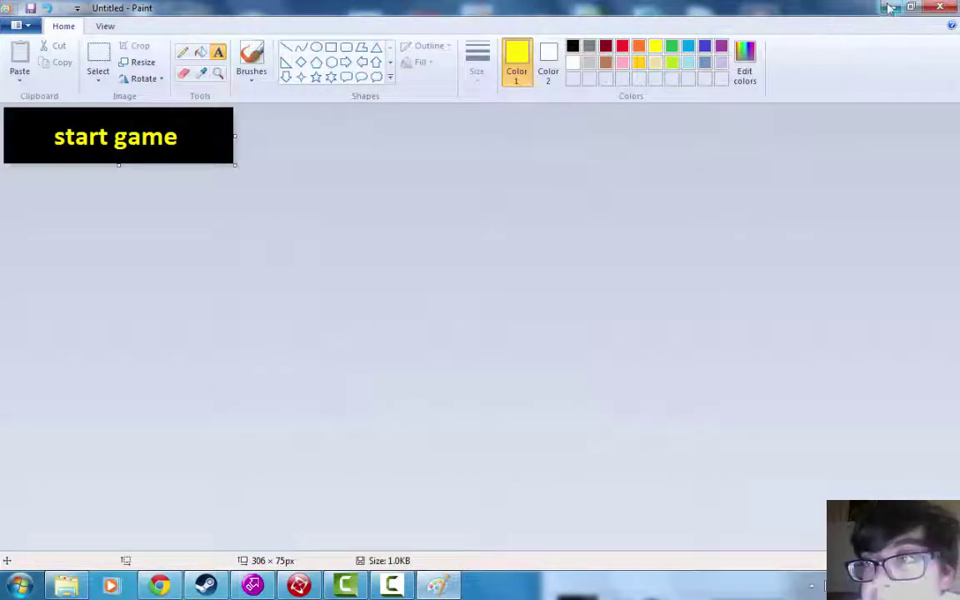
# - Switch to Clickteam Fusion and import the Untitled start game picture from the example game folder as an Active object at about 165, 193
pyautogui.click(887, 7)
pyautogui.moveTo(652, 12)
pyautogui.mouseDown()
pyautogui.moveTo(545, 118)
pyautogui.moveTo(422, 122)
pyautogui.moveTo(364, 110)
pyautogui.moveTo(619, 96)
pyautogui.moveTo(435, 1)
pyautogui.mouseUp()
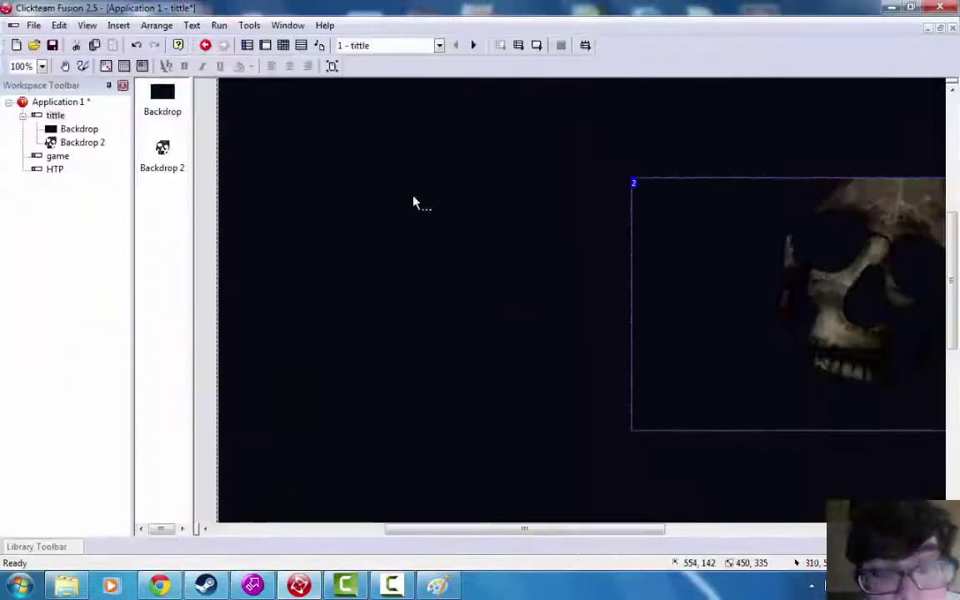
pyautogui.click(66, 586)
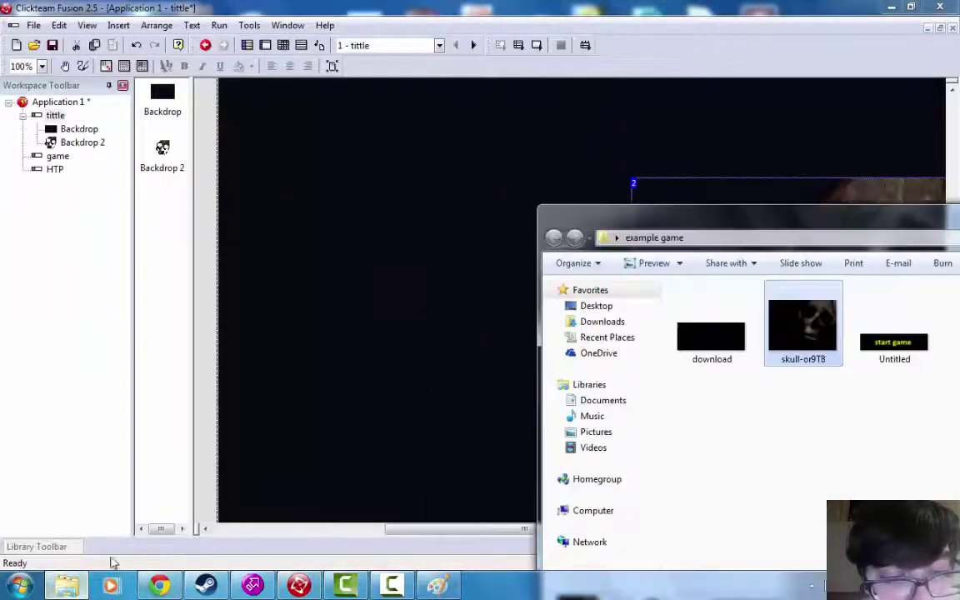
pyautogui.moveTo(884, 338); pyautogui.dragTo(350, 231)
pyautogui.click(444, 200)
pyautogui.click(636, 170)
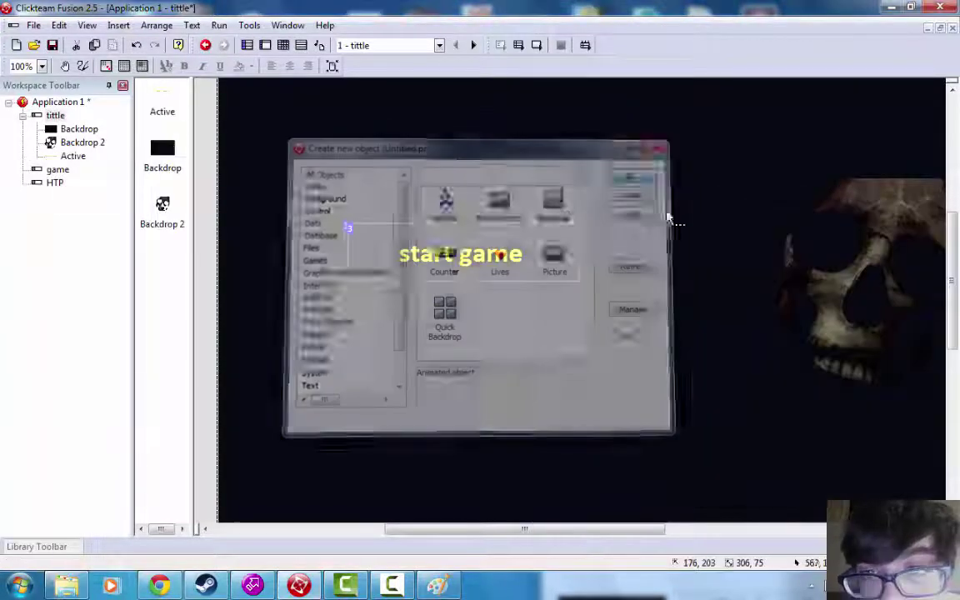
pyautogui.moveTo(430, 255); pyautogui.dragTo(422, 248)
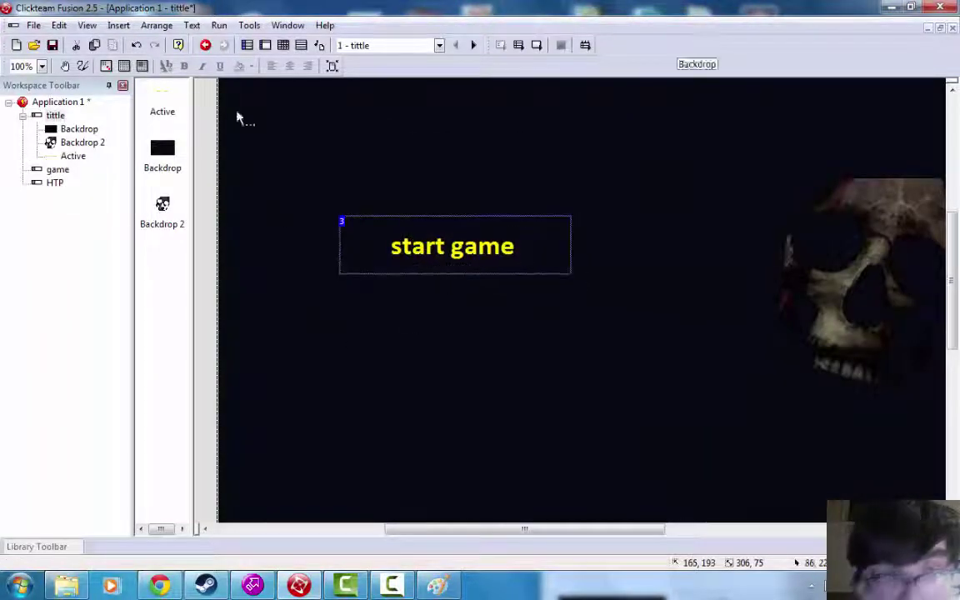
# - Run the application to check the start game text on the title screen, and close it
pyautogui.click(219, 25)
pyautogui.click(245, 58)
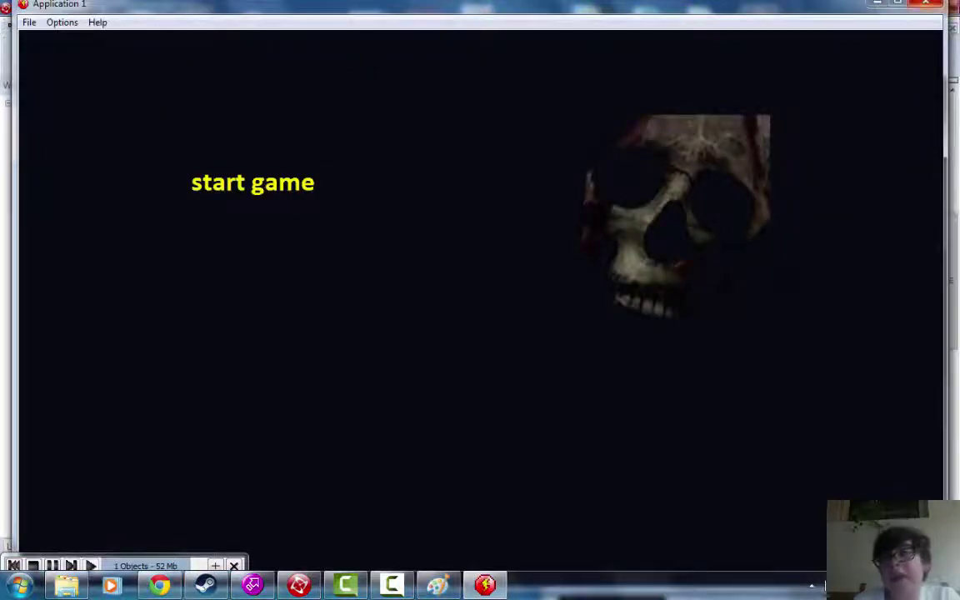
pyautogui.click(926, 5)
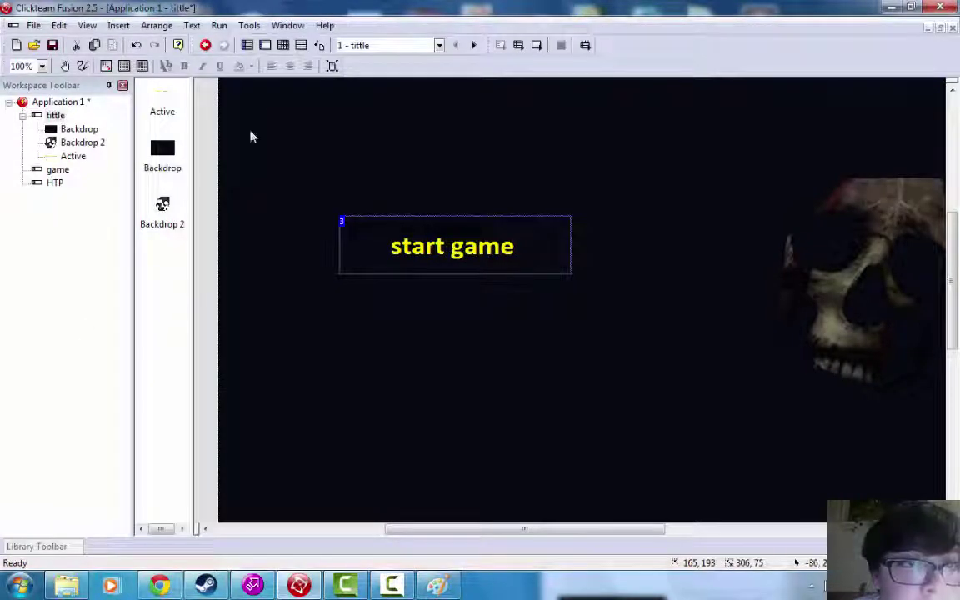
# - In the title frame's event editor, create a condition checking for the mouse pointer over the Active start game object
pyautogui.click(283, 45)
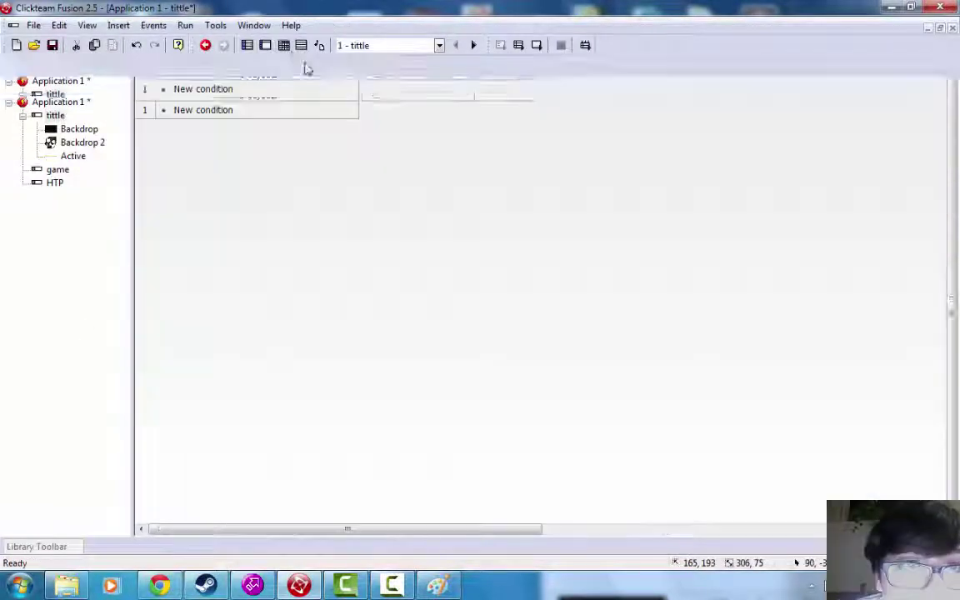
pyautogui.click(212, 110)
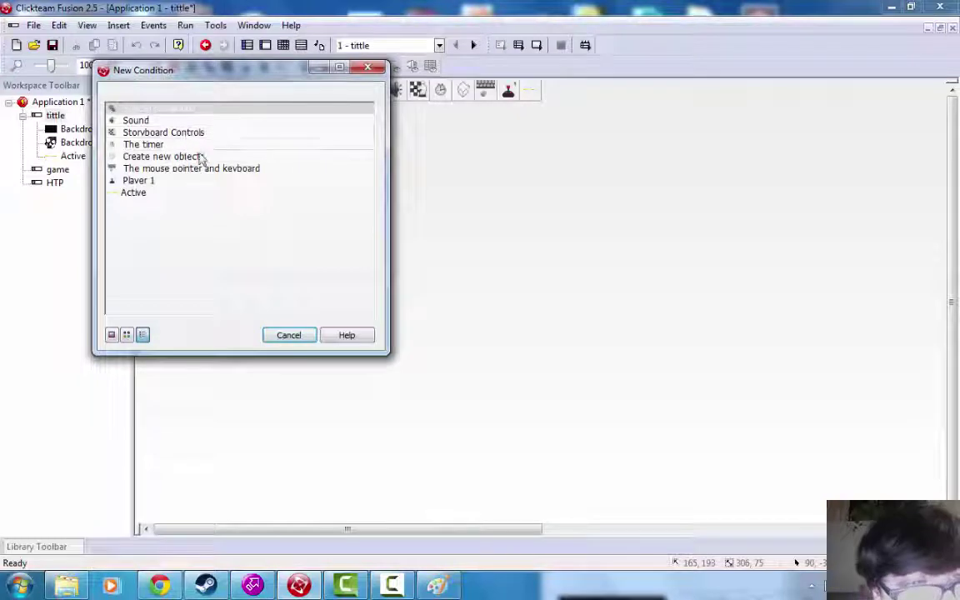
pyautogui.click(232, 166)
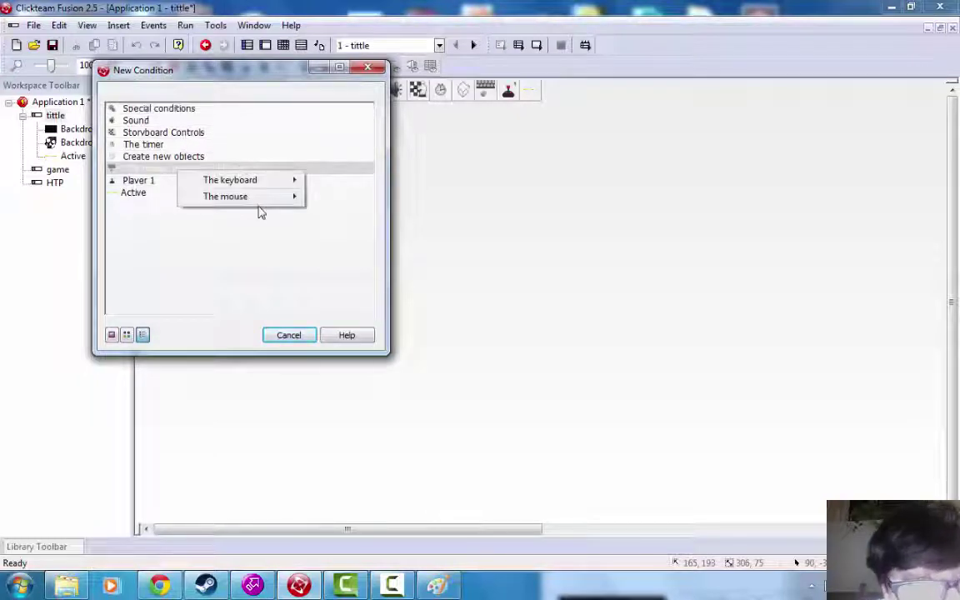
pyautogui.moveTo(280, 198)
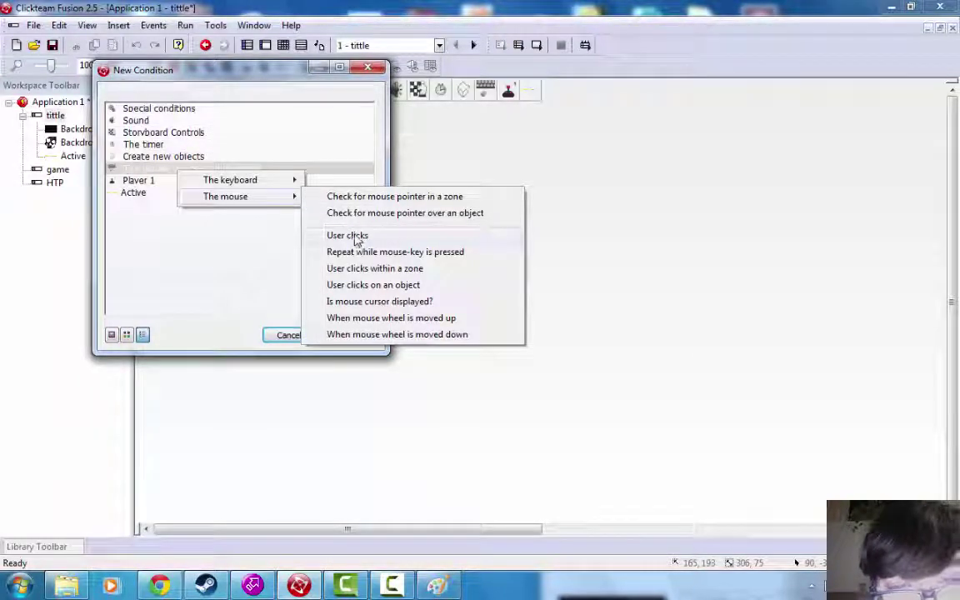
pyautogui.click(367, 213)
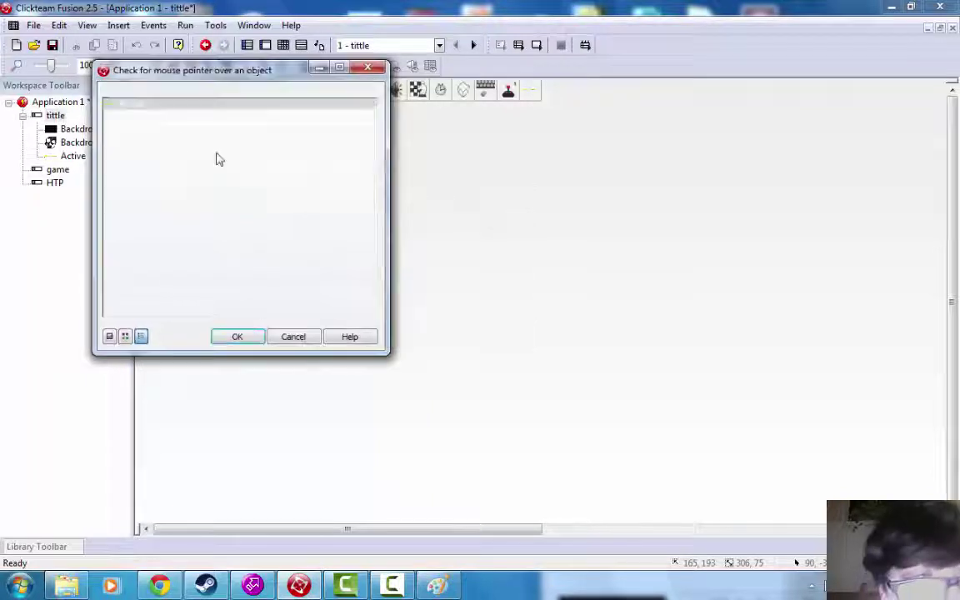
pyautogui.click(240, 337)
# - Give the mouse-over event a storyboard action that jumps to Frame 2 - game
pyautogui.click(411, 120)
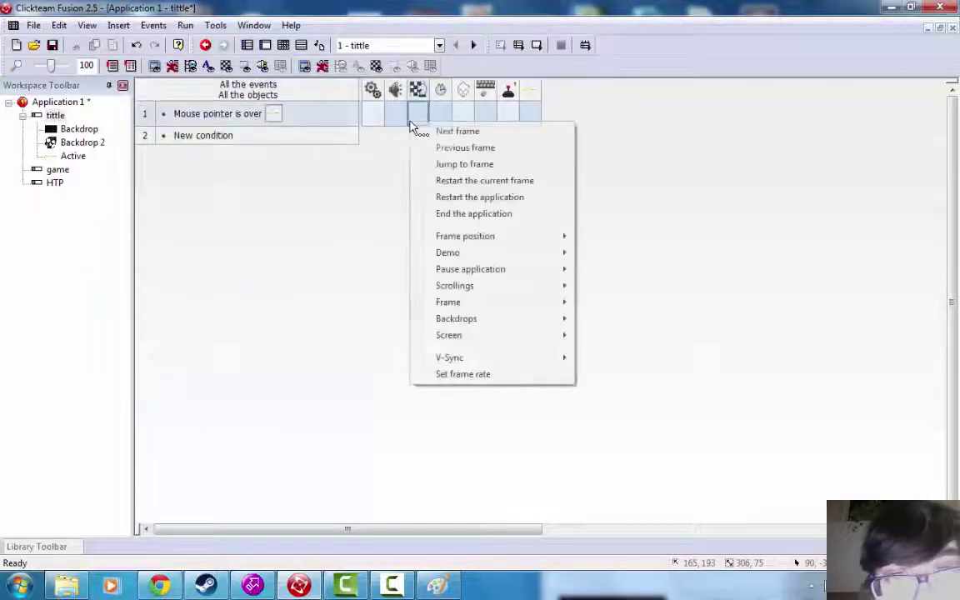
pyautogui.click(481, 164)
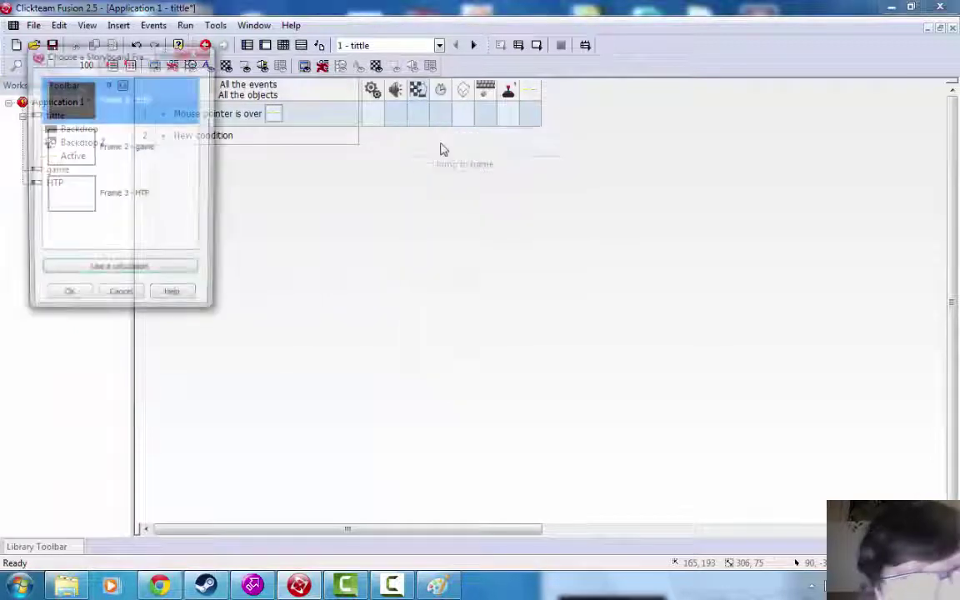
pyautogui.click(154, 147)
pyautogui.click(69, 300)
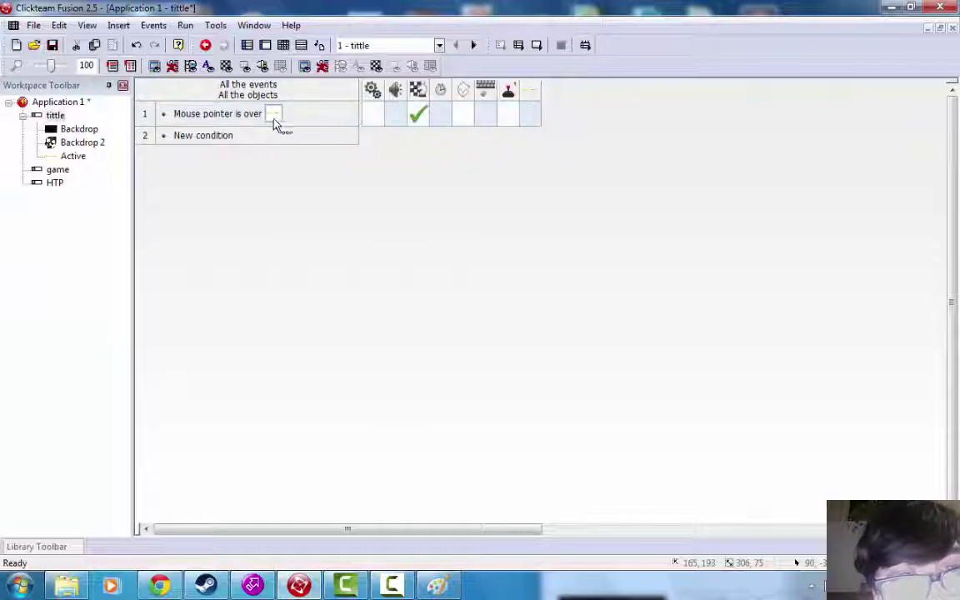
# - Add a second condition to event 1: User clicks with left button
pyautogui.rightClick(145, 114)
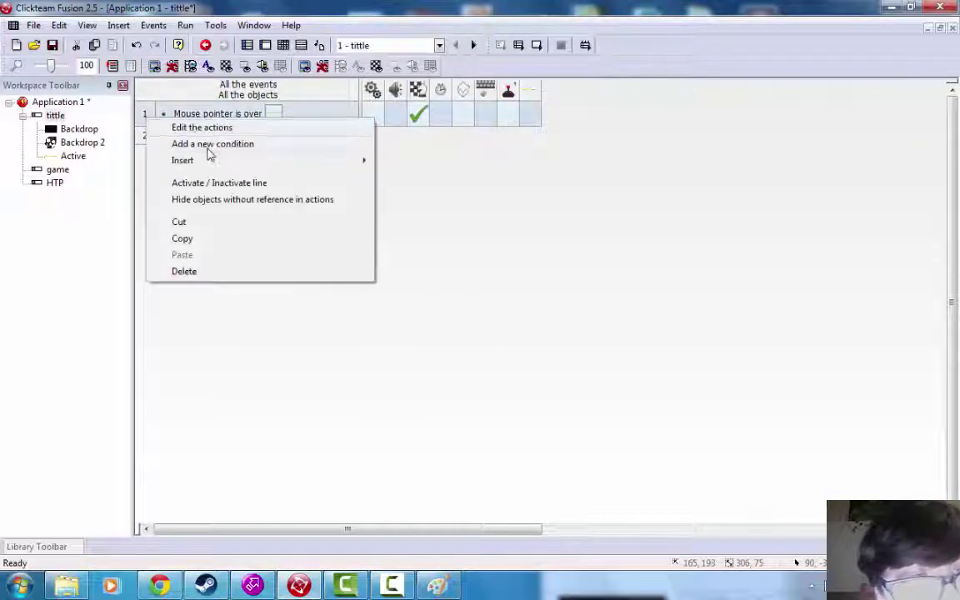
pyautogui.click(289, 146)
pyautogui.click(172, 170)
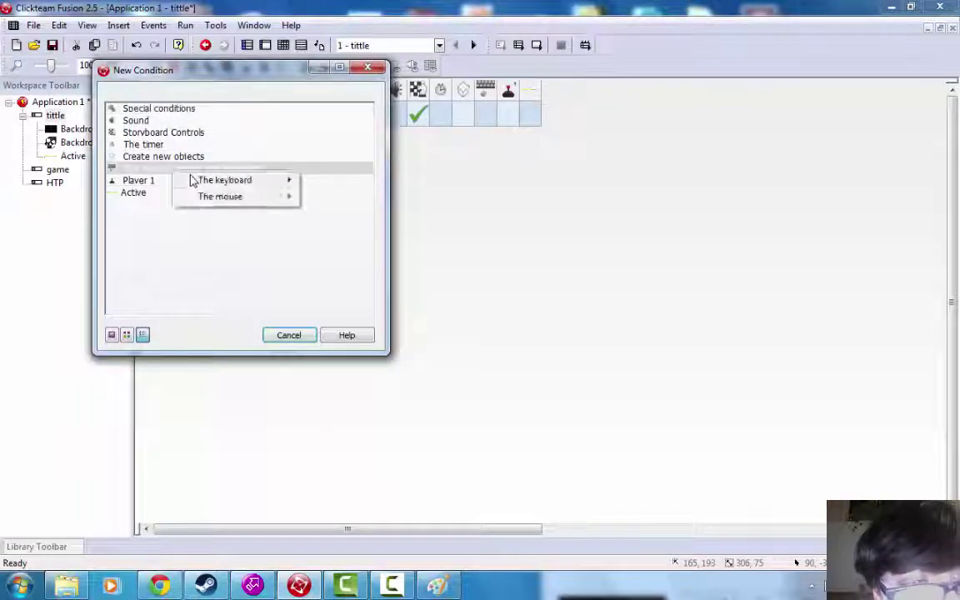
pyautogui.moveTo(247, 196)
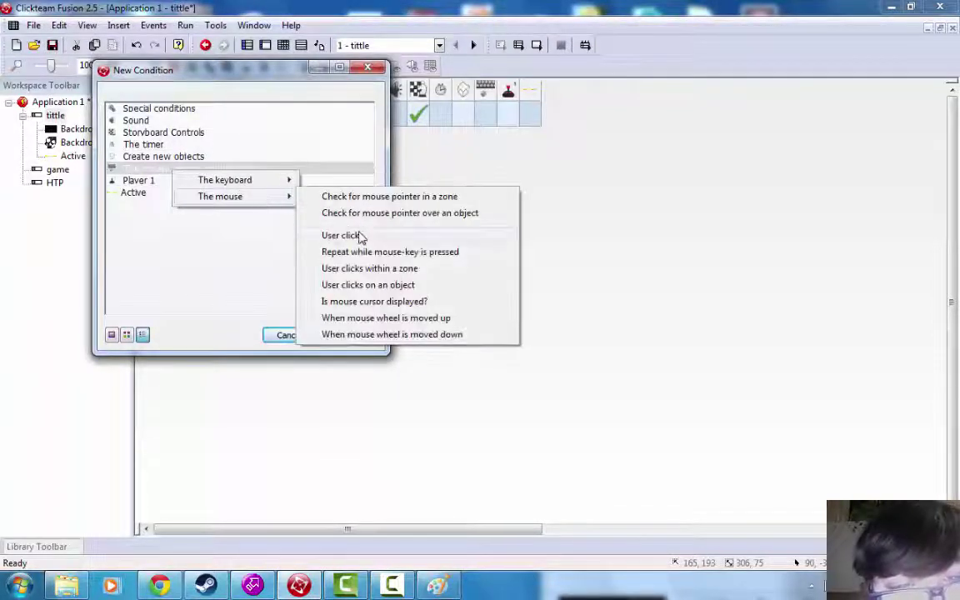
pyautogui.click(342, 235)
pyautogui.click(93, 215)
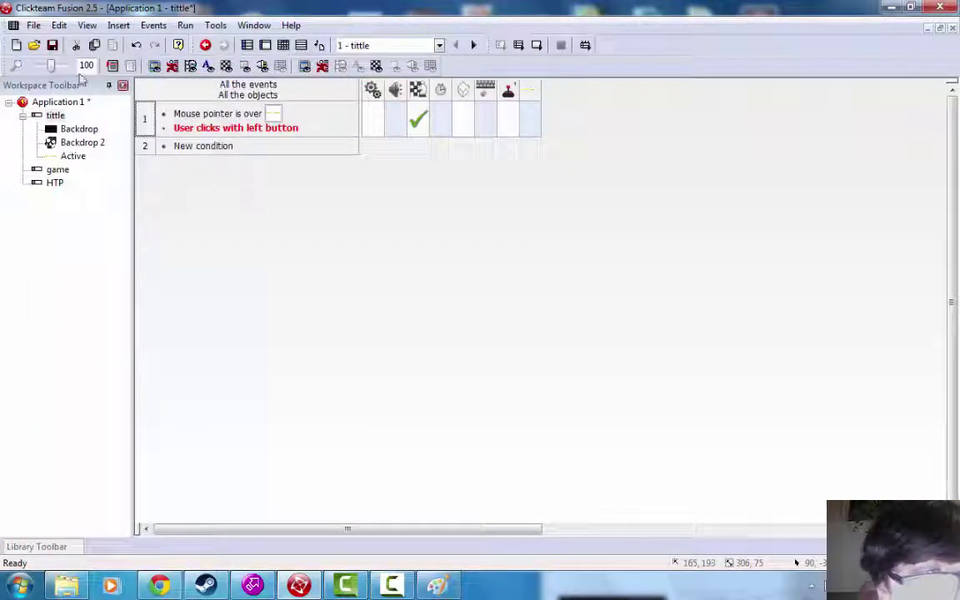
# - Run the project, test the start game button on the title screen, and close the running game
pyautogui.click(185, 25)
pyautogui.click(204, 42)
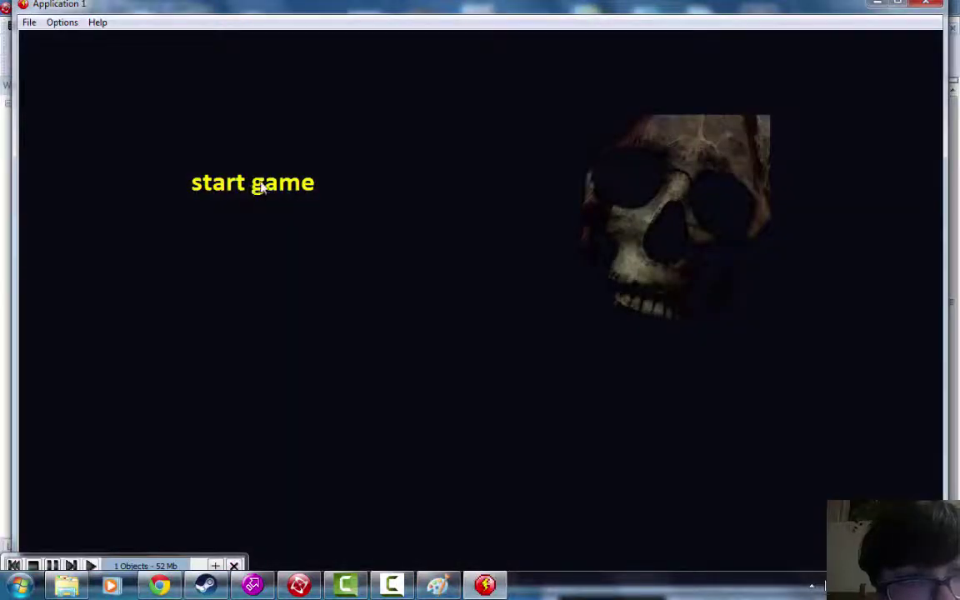
pyautogui.click(261, 185)
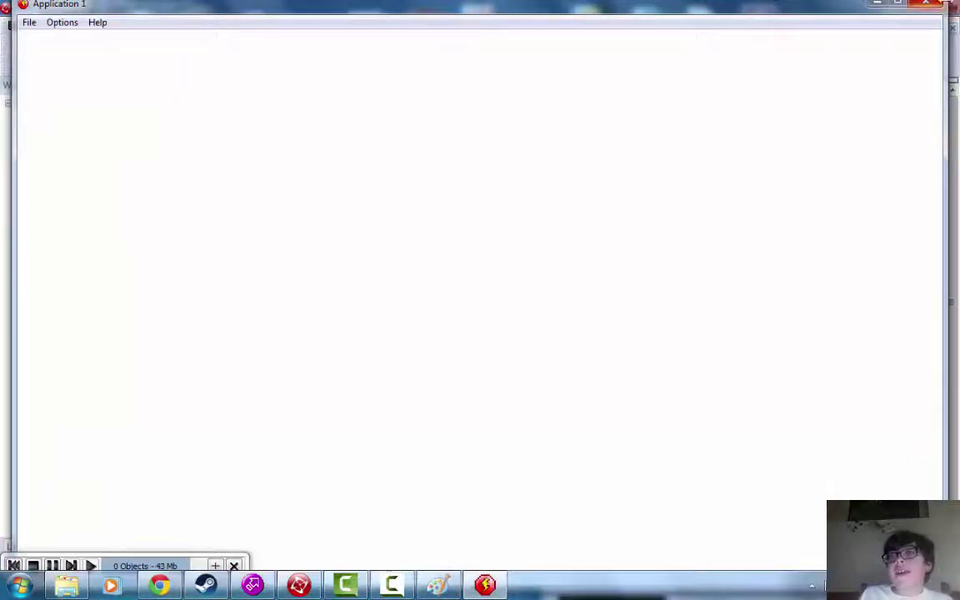
pyautogui.click(926, 4)
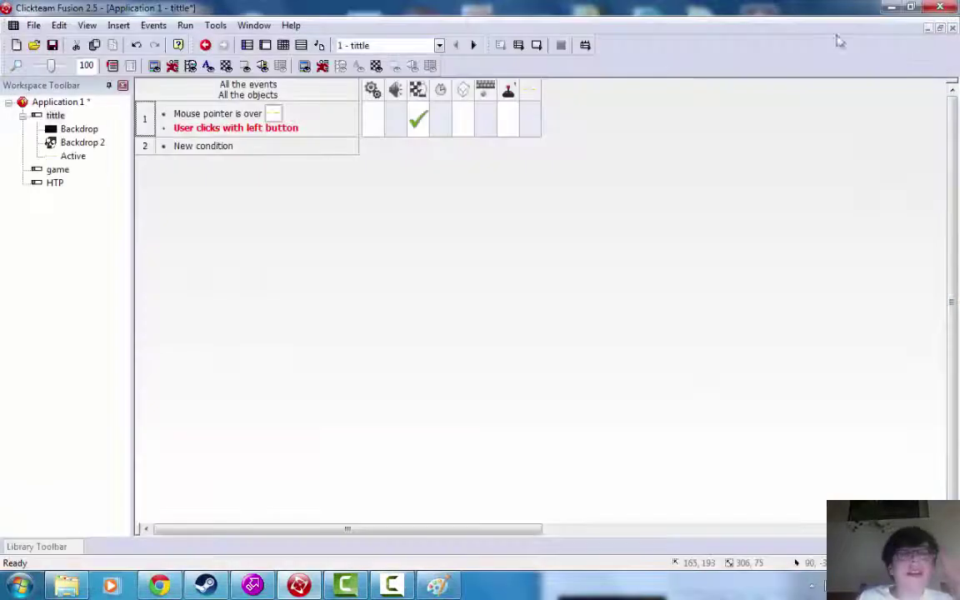
# - Open the title frame in the frame editor, run the game again to retest the start game button, and close it
pyautogui.doubleClick(55, 115)
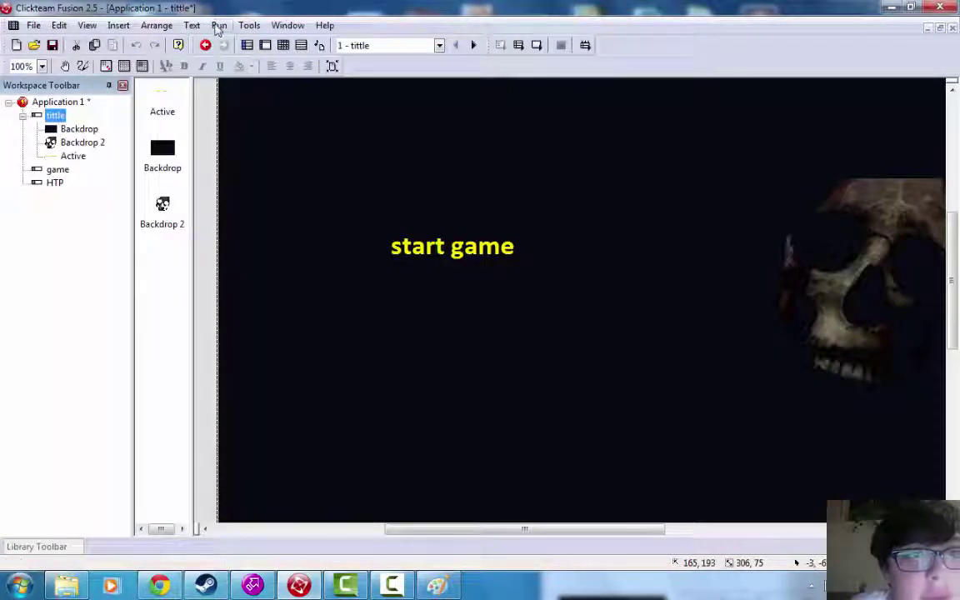
pyautogui.click(218, 26)
pyautogui.click(241, 59)
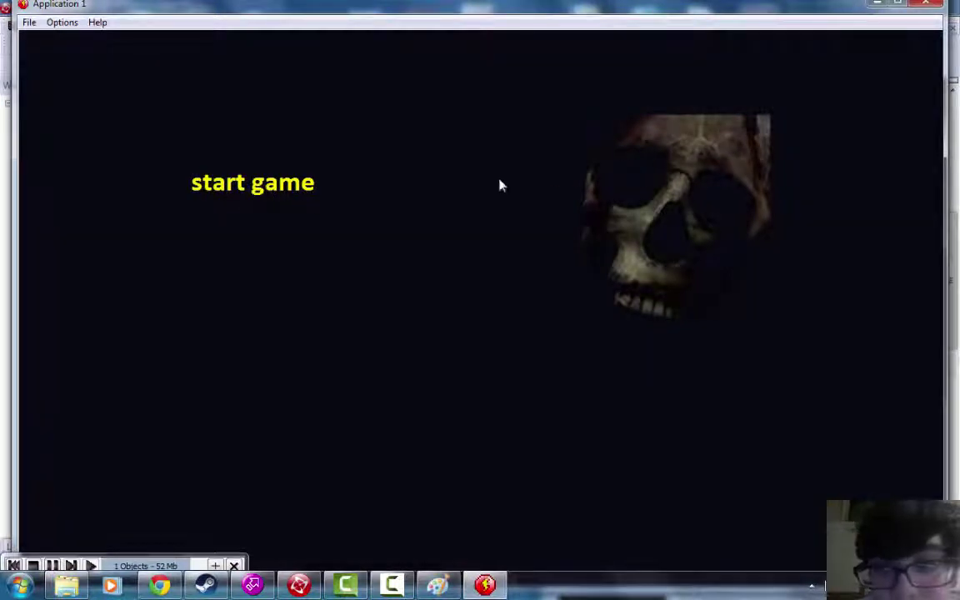
pyautogui.click(263, 188)
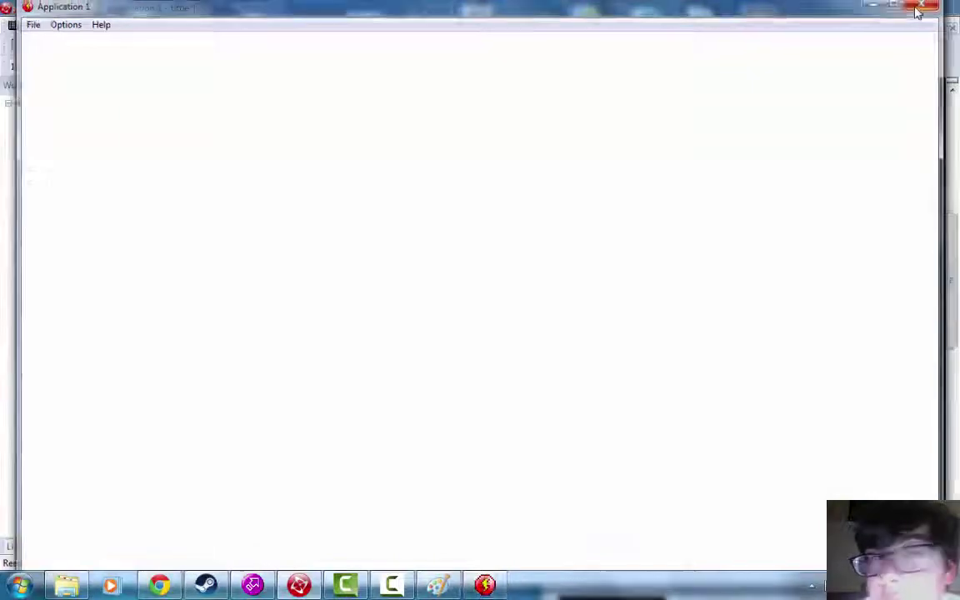
pyautogui.click(924, 4)
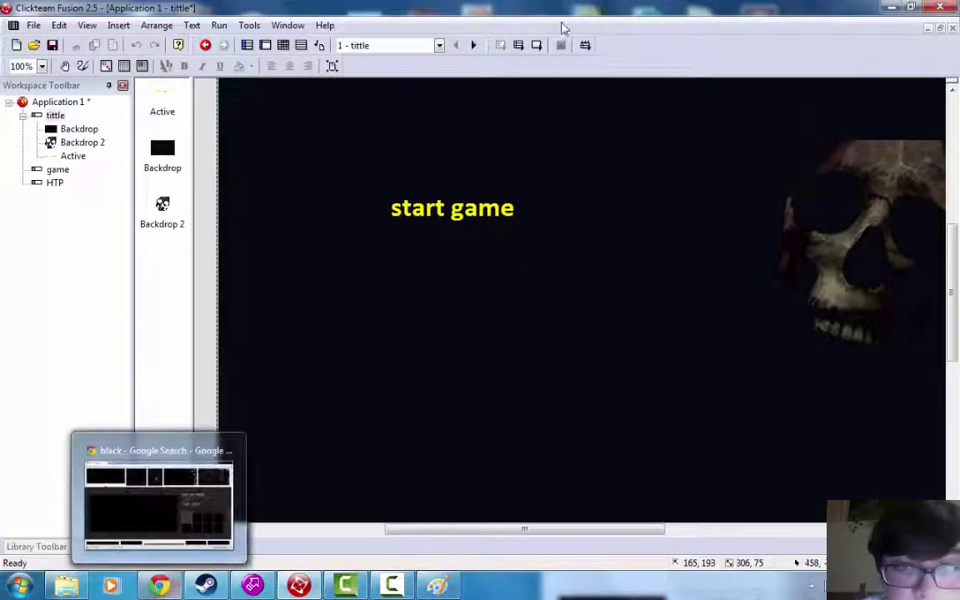
pyautogui.scroll(3, 598, 193)
pyautogui.scroll(-4, 592, 196)
pyautogui.scroll(1, 587, 190)
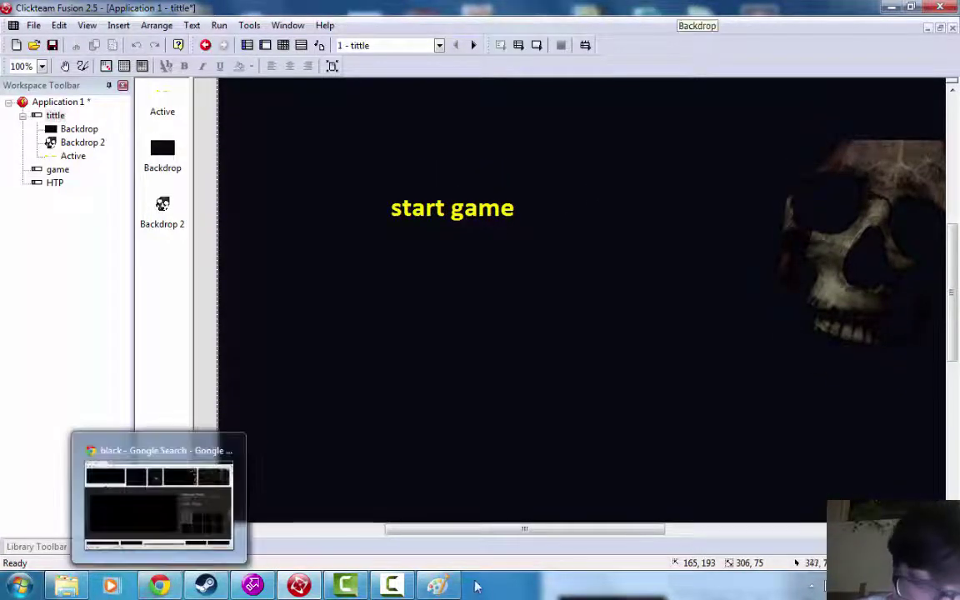
# - Switch to Paint and try to place the text cursor inside the existing start game lettering to edit it
pyautogui.click(445, 585)
pyautogui.click(125, 119)
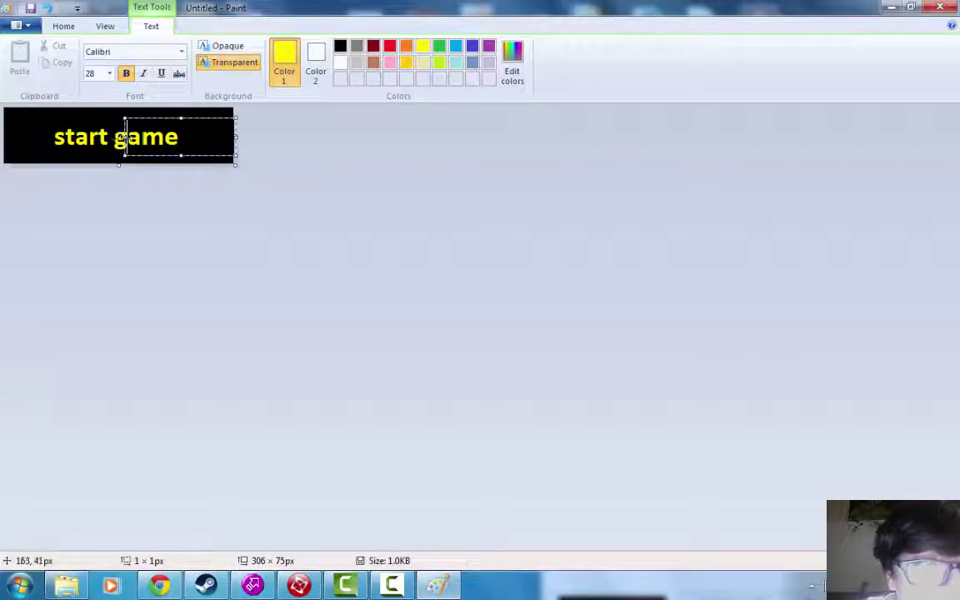
pyautogui.moveTo(125, 137); pyautogui.dragTo(349, 143)
pyautogui.click(163, 138)
pyautogui.click(157, 135)
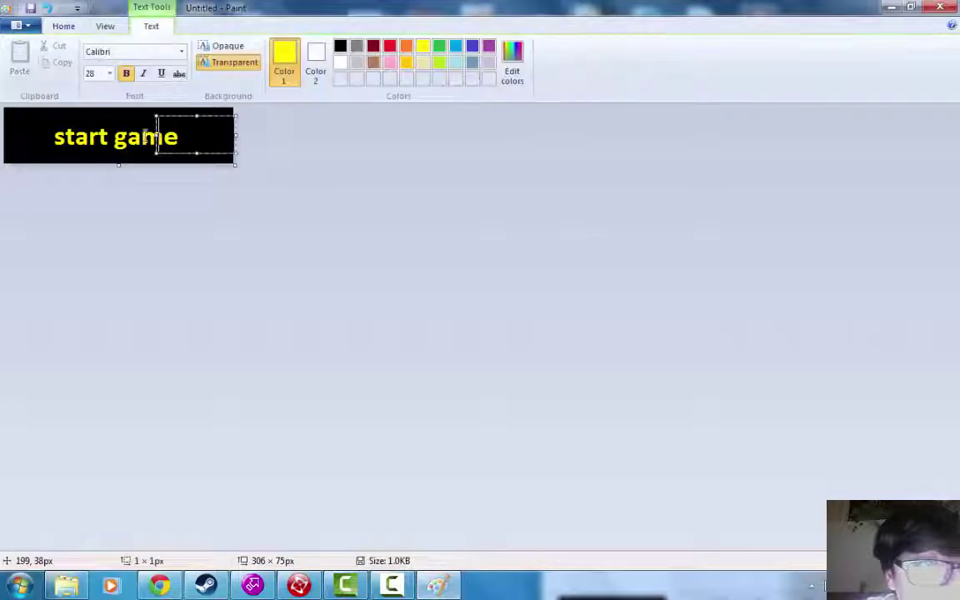
pyautogui.moveTo(157, 115); pyautogui.dragTo(235, 137)
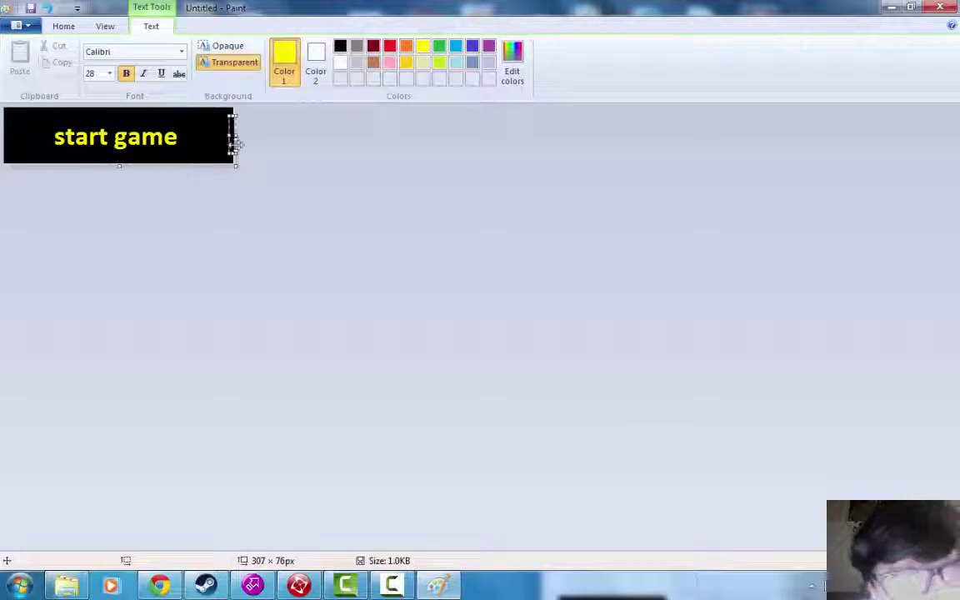
pyautogui.click(129, 156)
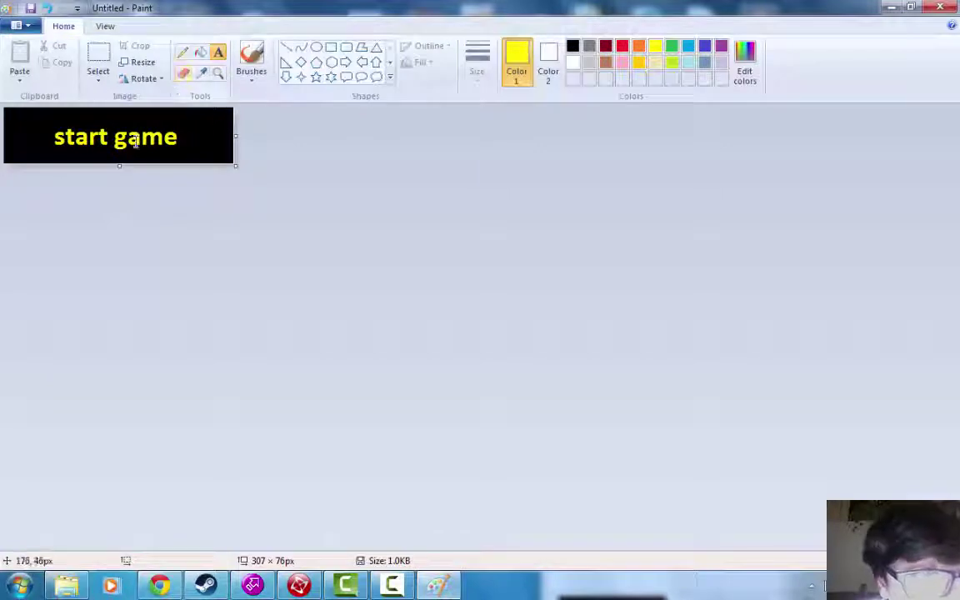
pyautogui.click(133, 139)
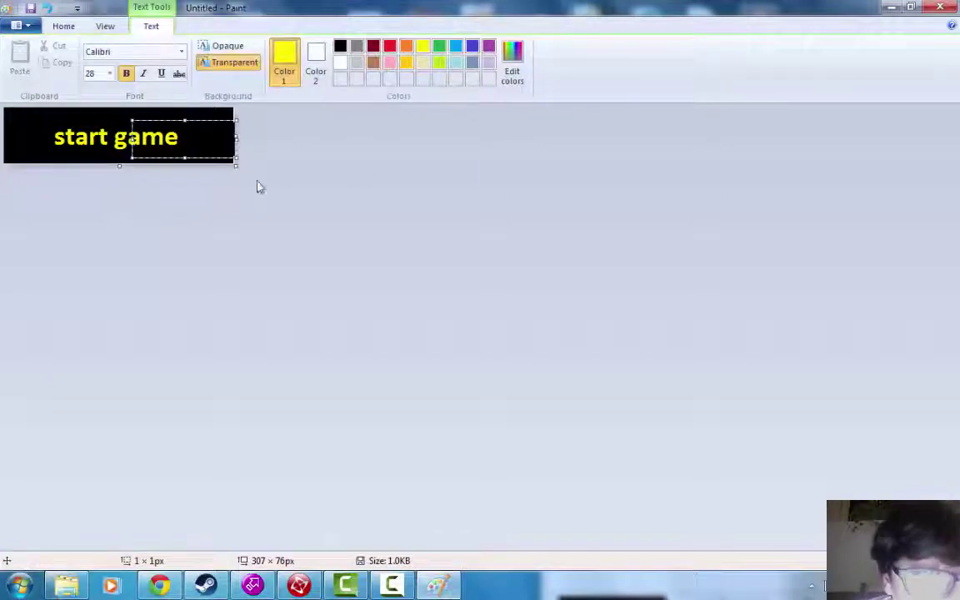
pyautogui.click(187, 113)
pyautogui.click(159, 138)
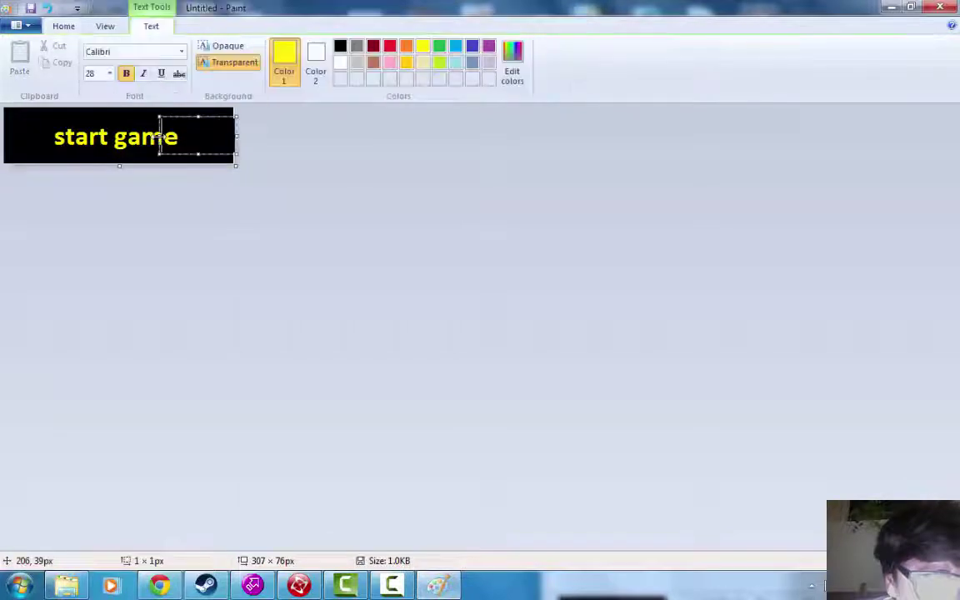
pyautogui.rightClick(206, 143)
pyautogui.click(89, 169)
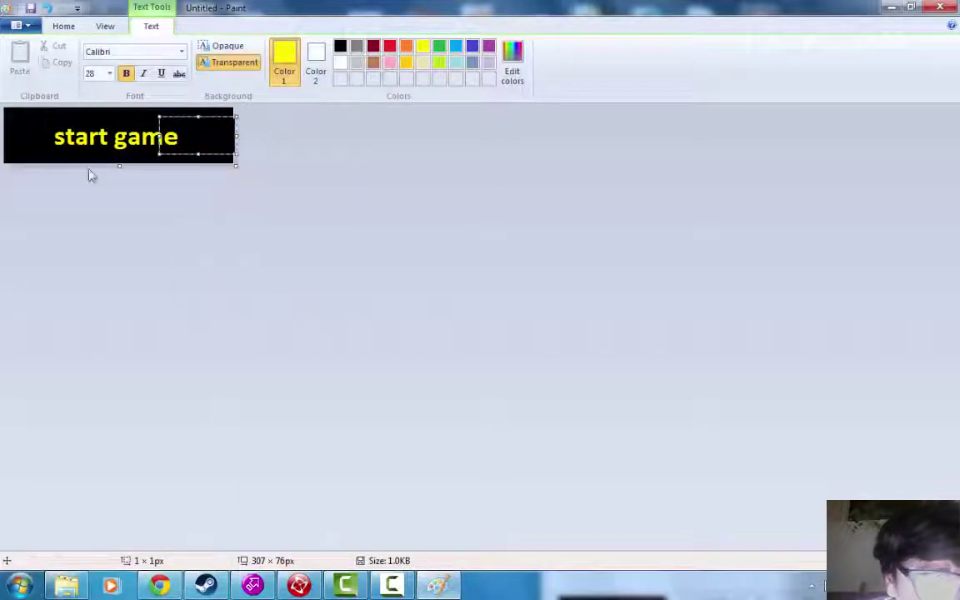
# - Try to select and copy the start game lettering using text boxes drawn over it
pyautogui.moveTo(48, 138); pyautogui.dragTo(182, 150)
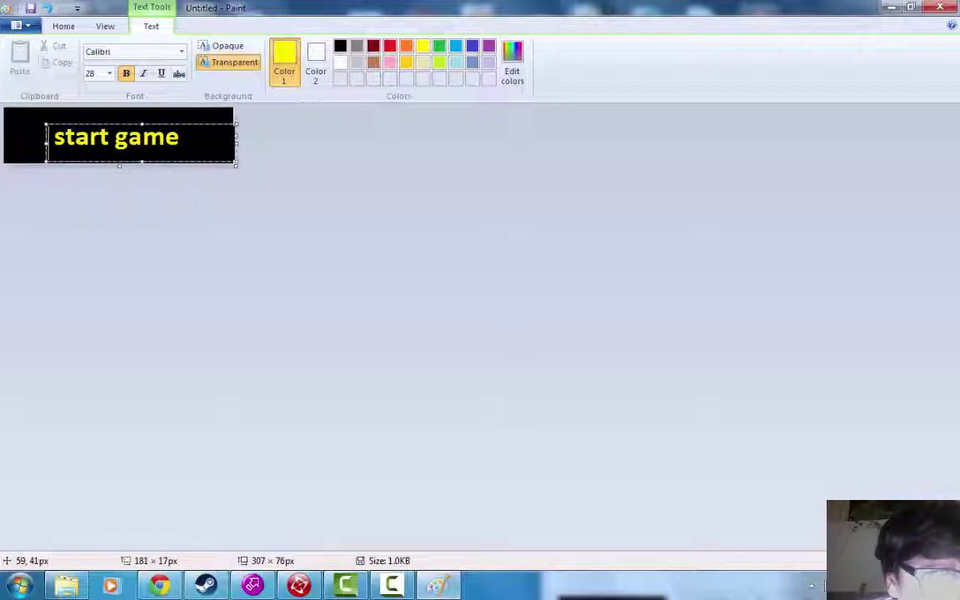
pyautogui.hotkey('ctrl', 'a')
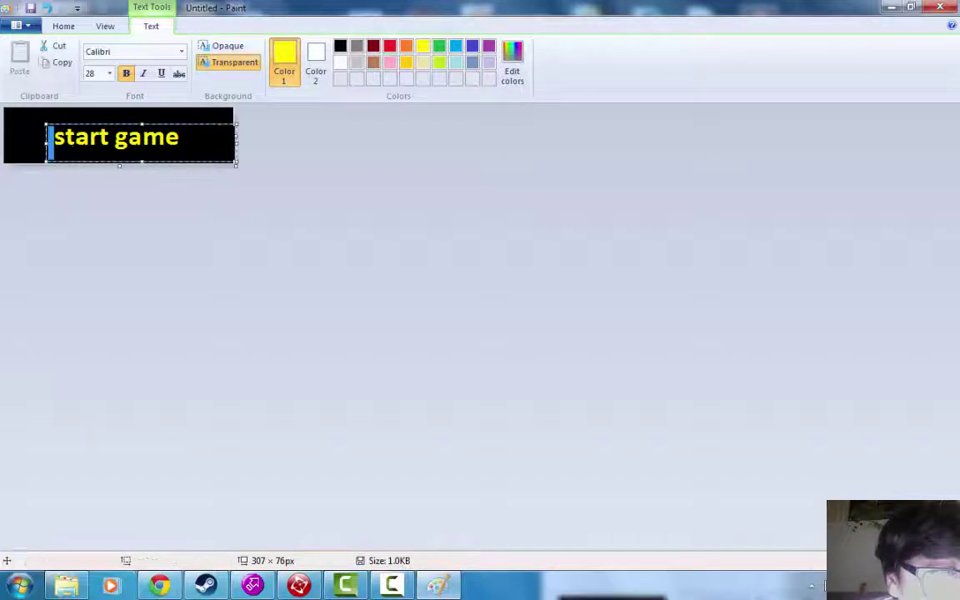
pyautogui.rightClick(67, 159)
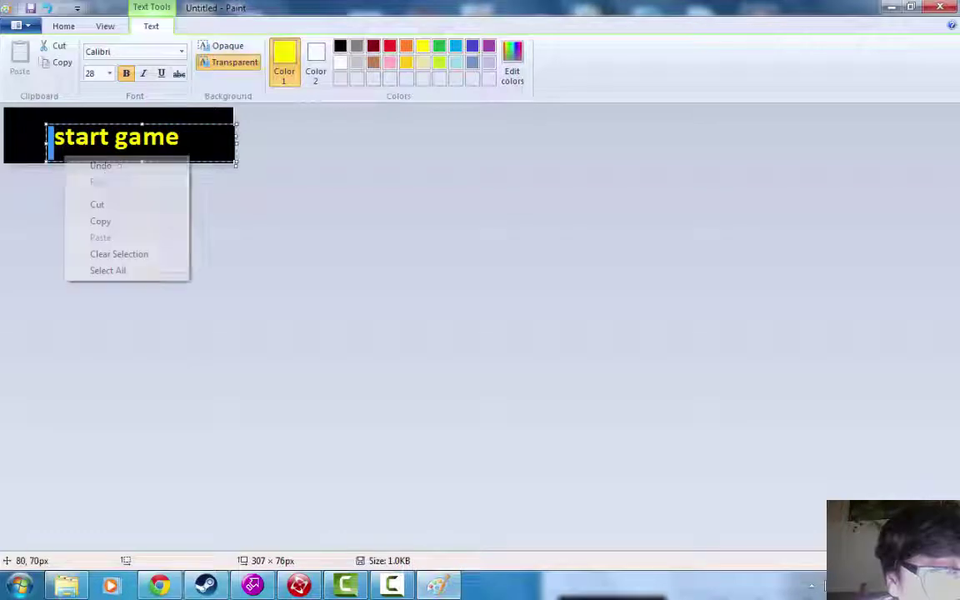
pyautogui.click(125, 221)
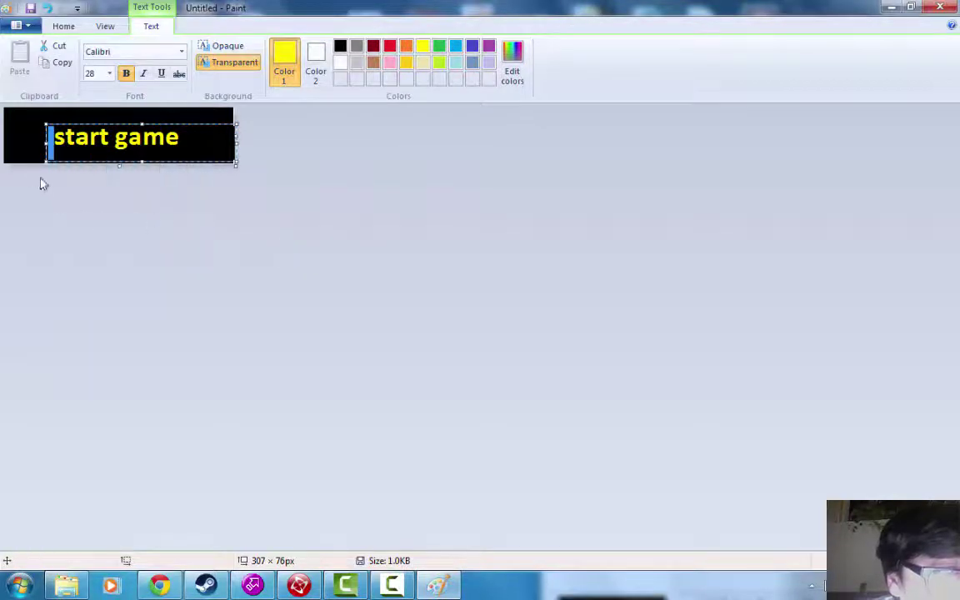
pyautogui.click(28, 150)
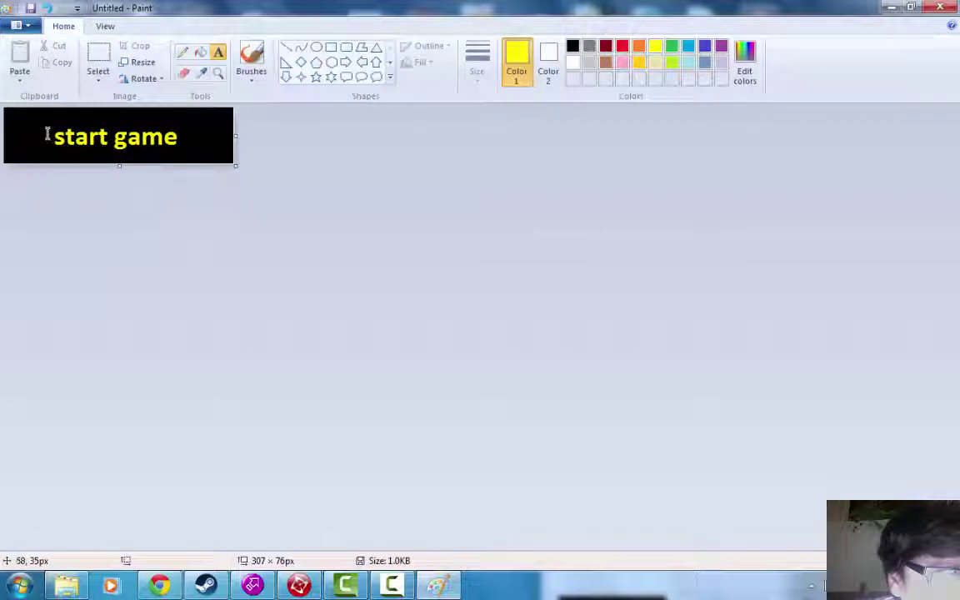
pyautogui.moveTo(40, 132); pyautogui.dragTo(193, 145)
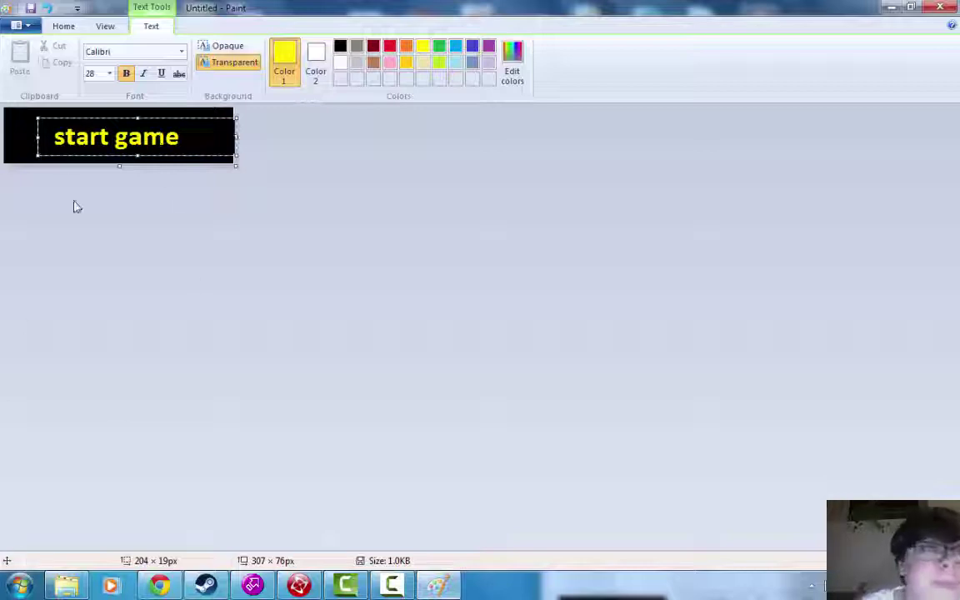
# - Start a new picture, saving the changes to the start game image, and fill the blank canvas with black
pyautogui.click(20, 27)
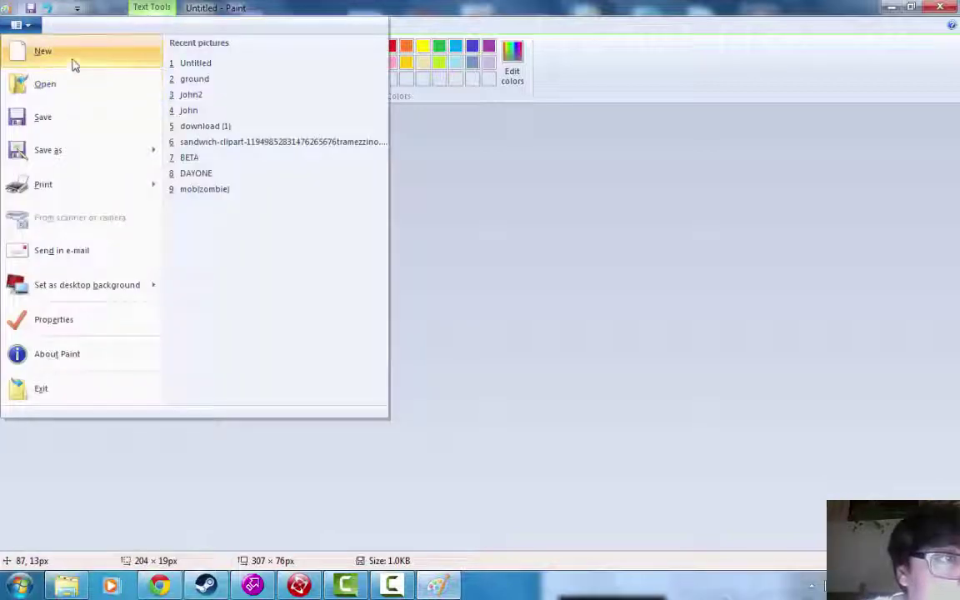
pyautogui.click(43, 52)
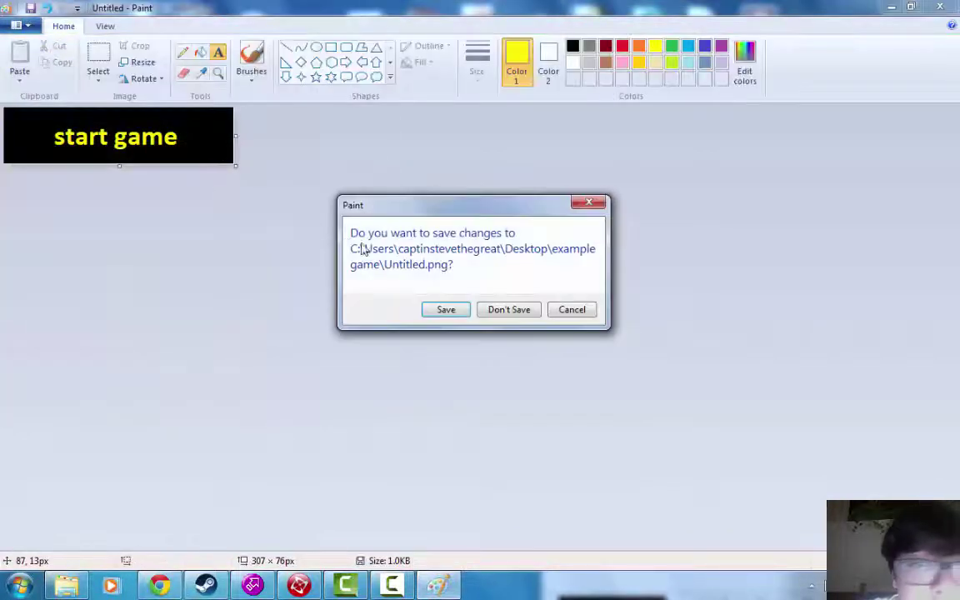
pyautogui.press('Return')
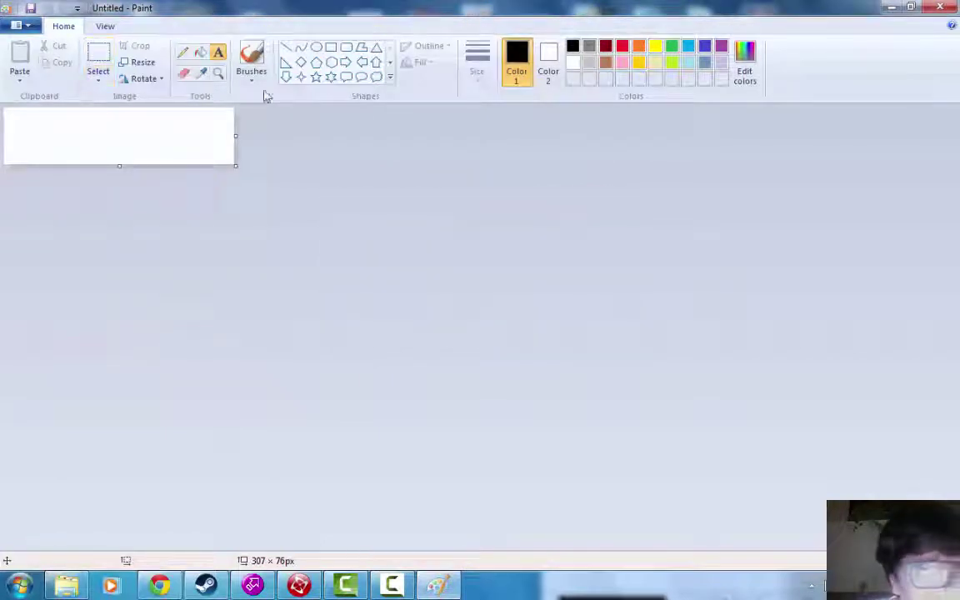
pyautogui.click(200, 55)
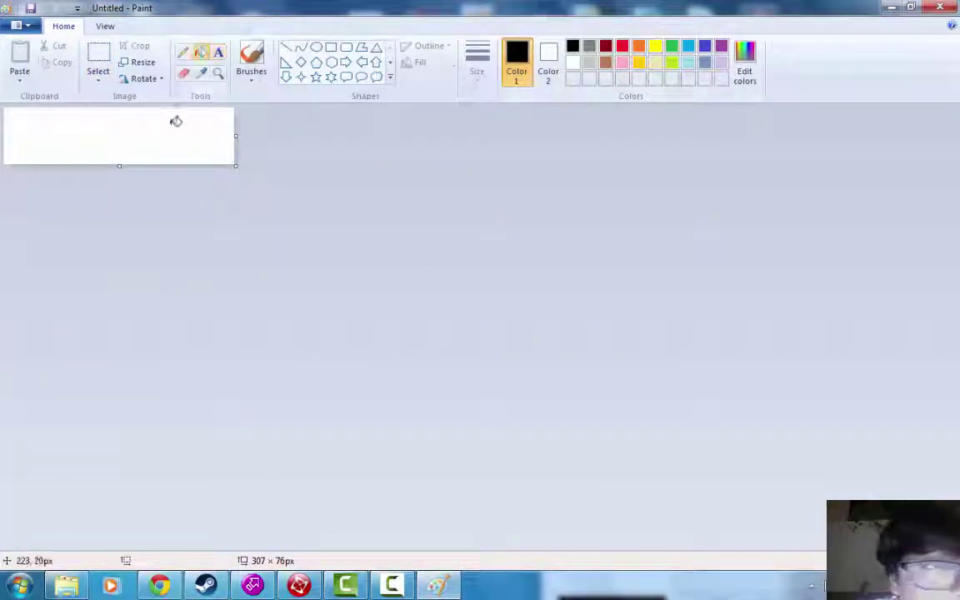
pyautogui.click(176, 120)
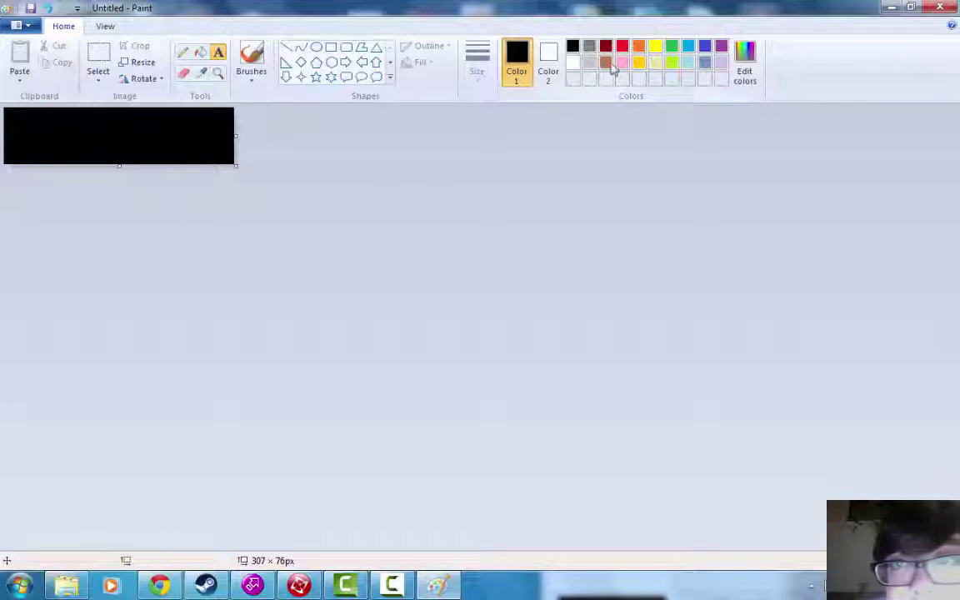
# - Add the yellow text "continue" across the middle of the black canvas
pyautogui.click(655, 46)
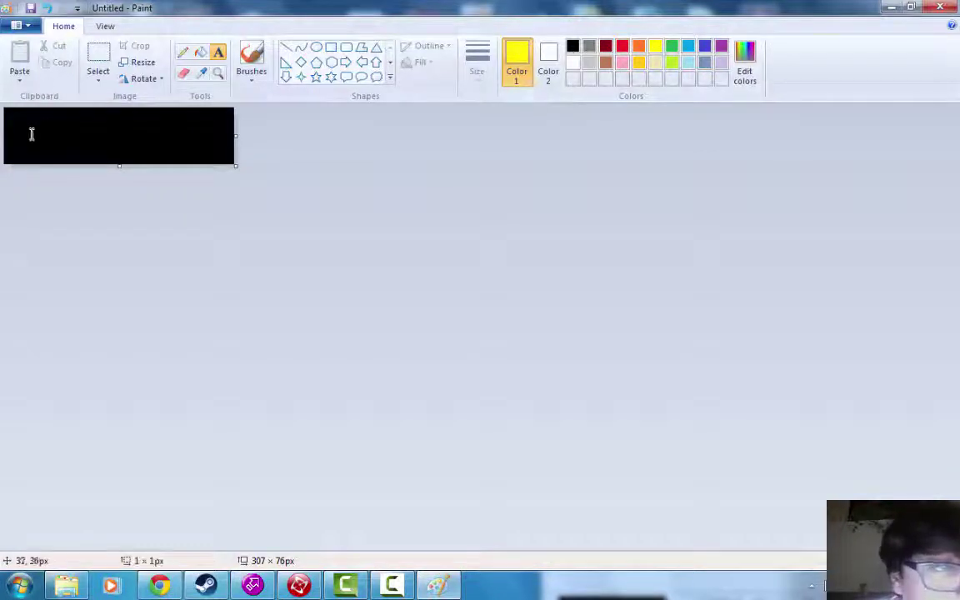
pyautogui.click(31, 135)
pyautogui.moveTo(29, 134); pyautogui.dragTo(4, 133)
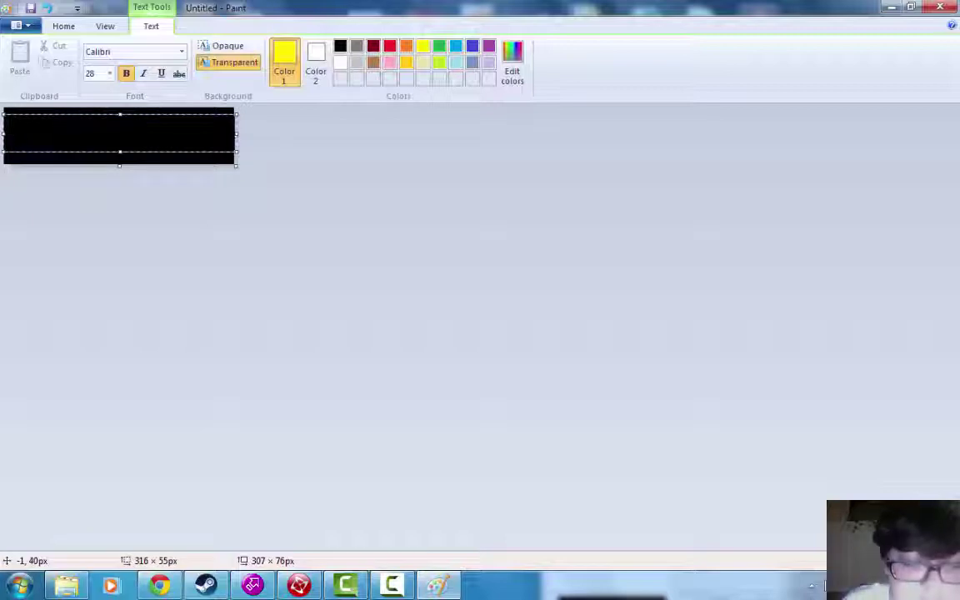
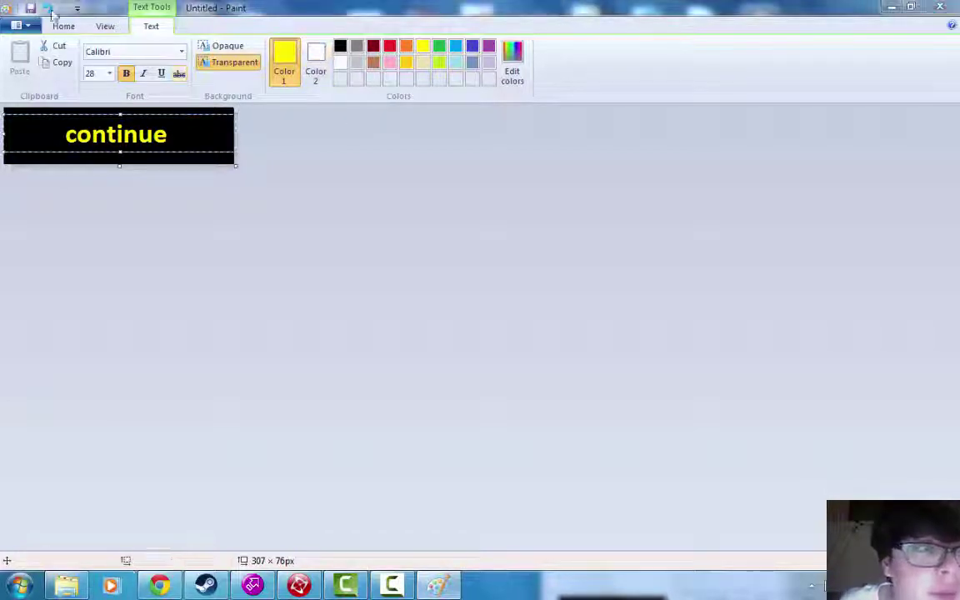
# - Save the continue picture as the PNG file Untitled2 in the example game folder
pyautogui.click(30, 8)
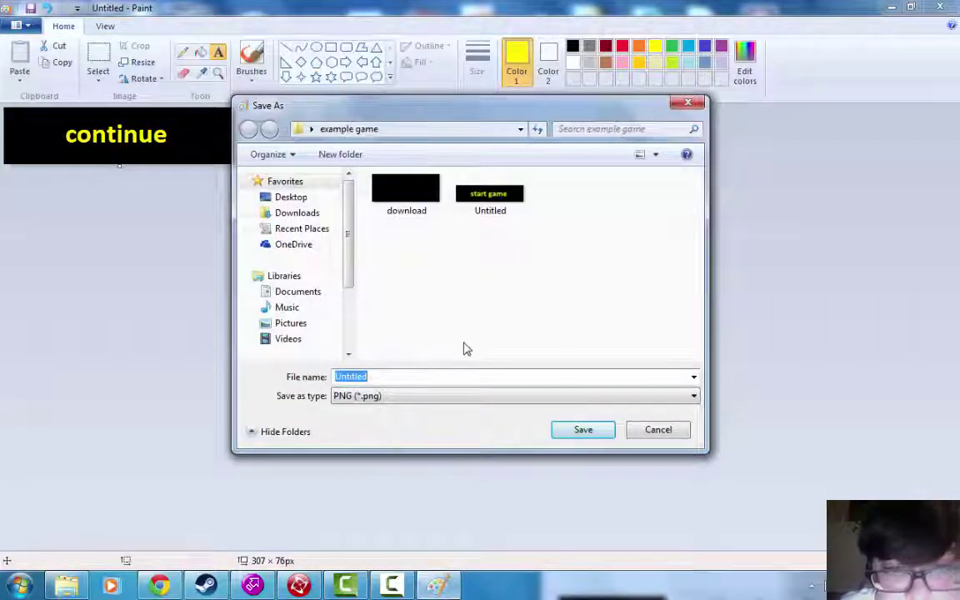
pyautogui.click(409, 375)
pyautogui.click(605, 437)
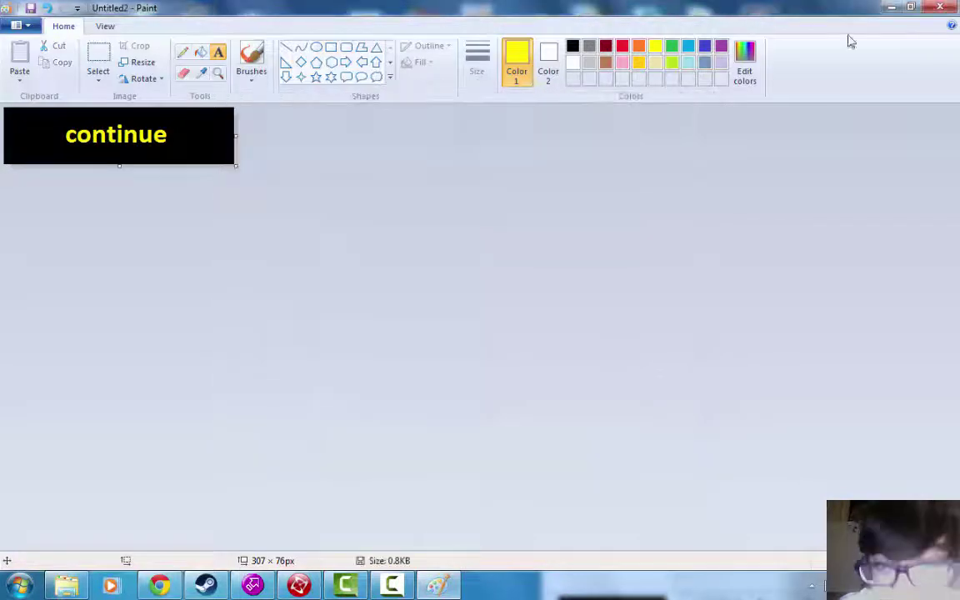
# - Minimize Paint, restore Clickteam Fusion to a smaller window, and arrange it and the example game folder so both are reachable
pyautogui.click(886, 7)
pyautogui.doubleClick(663, 9)
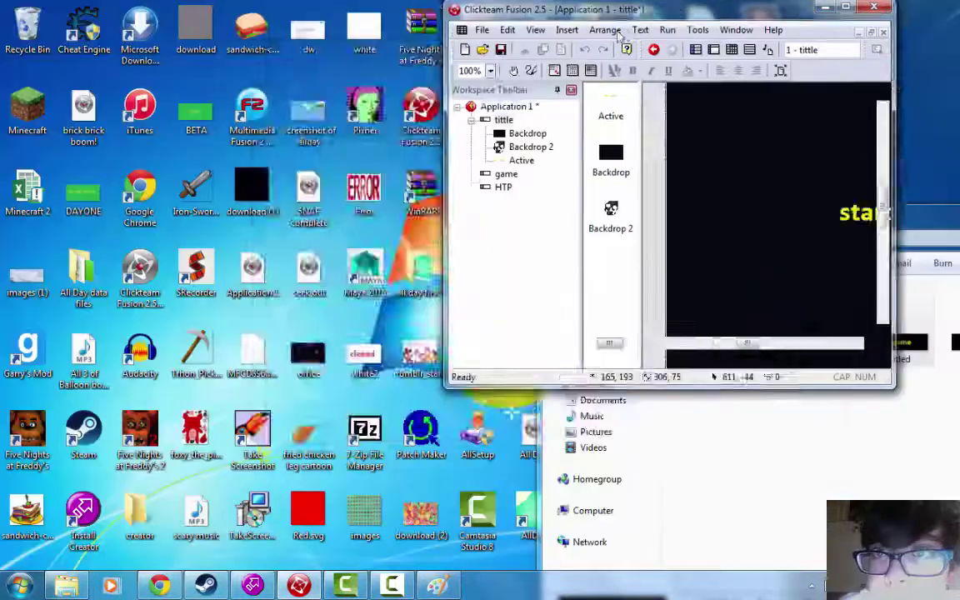
pyautogui.moveTo(668, 8); pyautogui.dragTo(378, 75)
pyautogui.moveTo(868, 228); pyautogui.dragTo(509, 464)
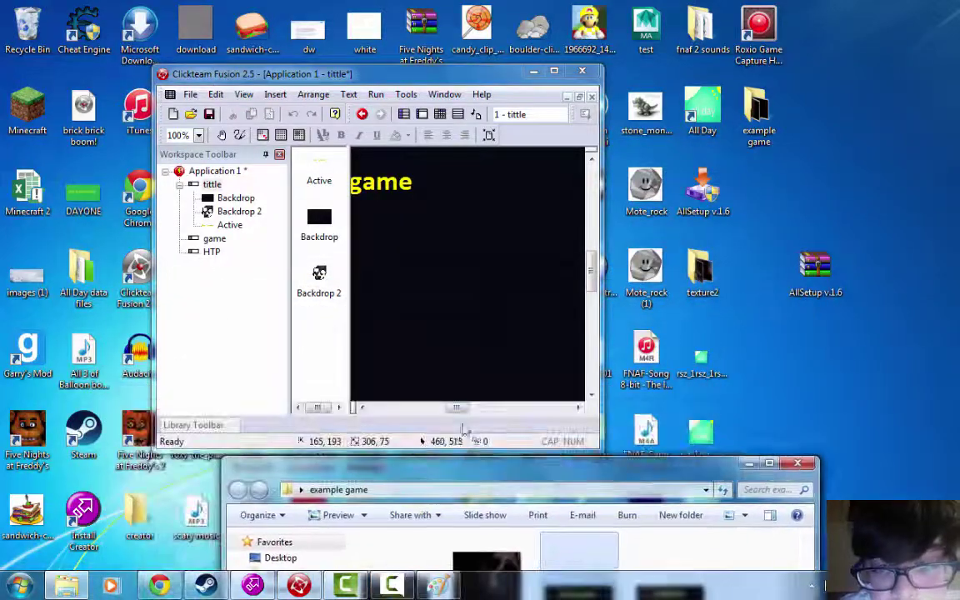
pyautogui.moveTo(467, 410); pyautogui.dragTo(455, 411)
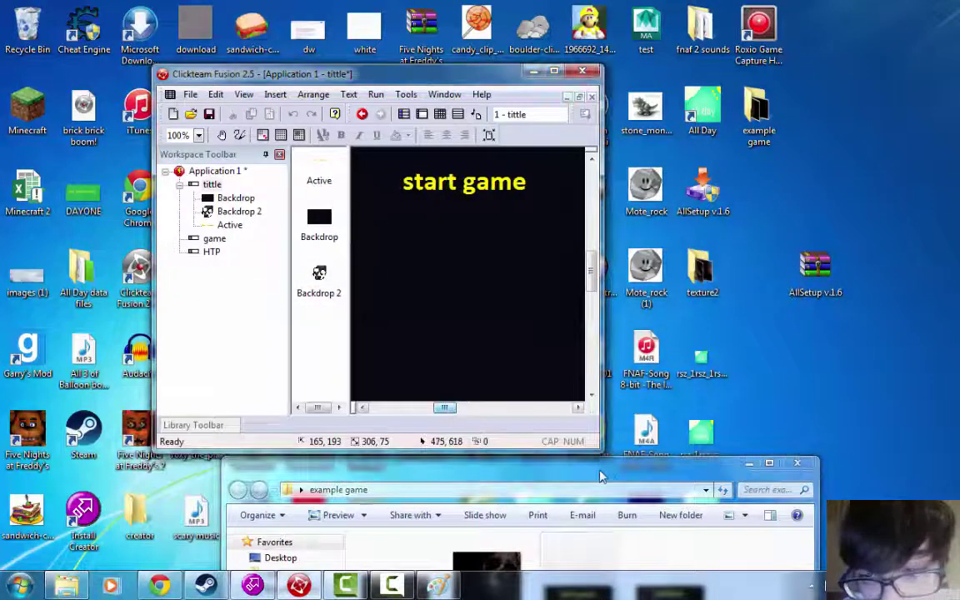
pyautogui.moveTo(600, 476); pyautogui.dragTo(518, 326)
# - Import Untitled2 from the example game folder into the title frame as an active object below the start game text
pyautogui.moveTo(592, 425); pyautogui.dragTo(439, 239)
pyautogui.click(443, 203)
pyautogui.click(637, 170)
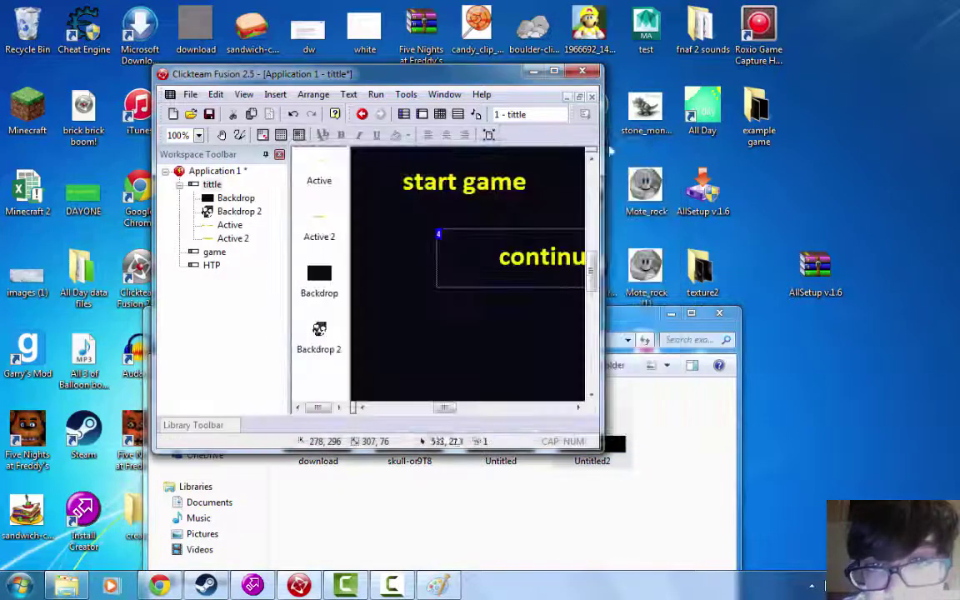
# - Maximize the editor and move the continue object up so its text sits directly beneath start game, at about 179, 272
pyautogui.doubleClick(500, 72)
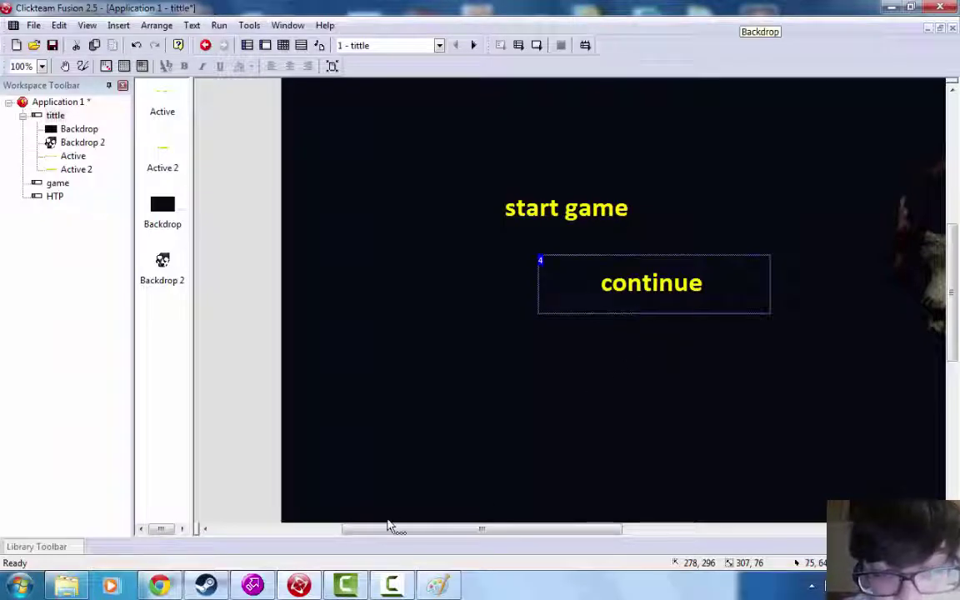
pyautogui.moveTo(388, 528); pyautogui.dragTo(593, 495)
pyautogui.moveTo(626, 443); pyautogui.dragTo(664, 438)
pyautogui.scroll(-3, 666, 417)
pyautogui.scroll(-2, 675, 416)
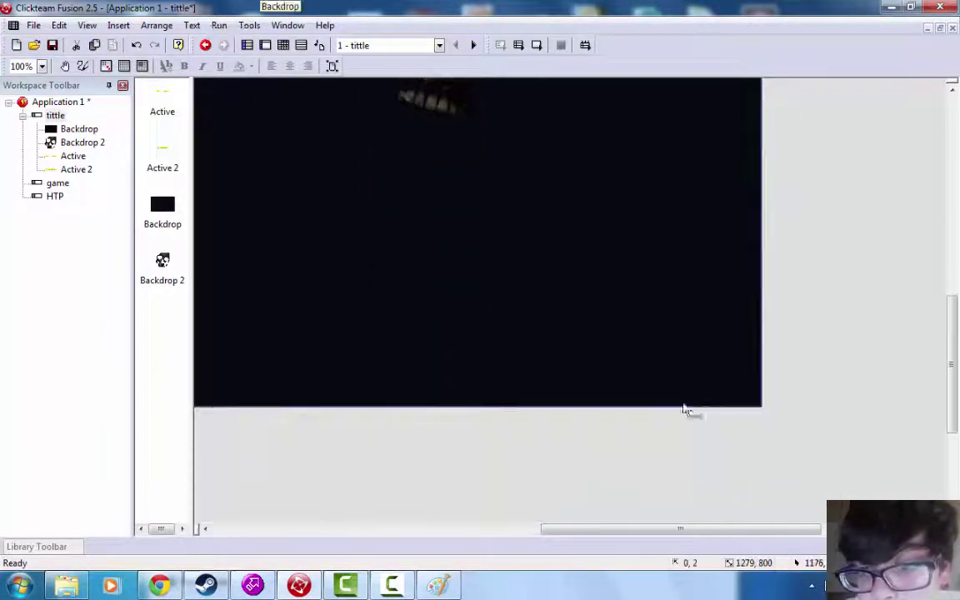
pyautogui.scroll(5, 754, 392)
pyautogui.scroll(-2, 725, 467)
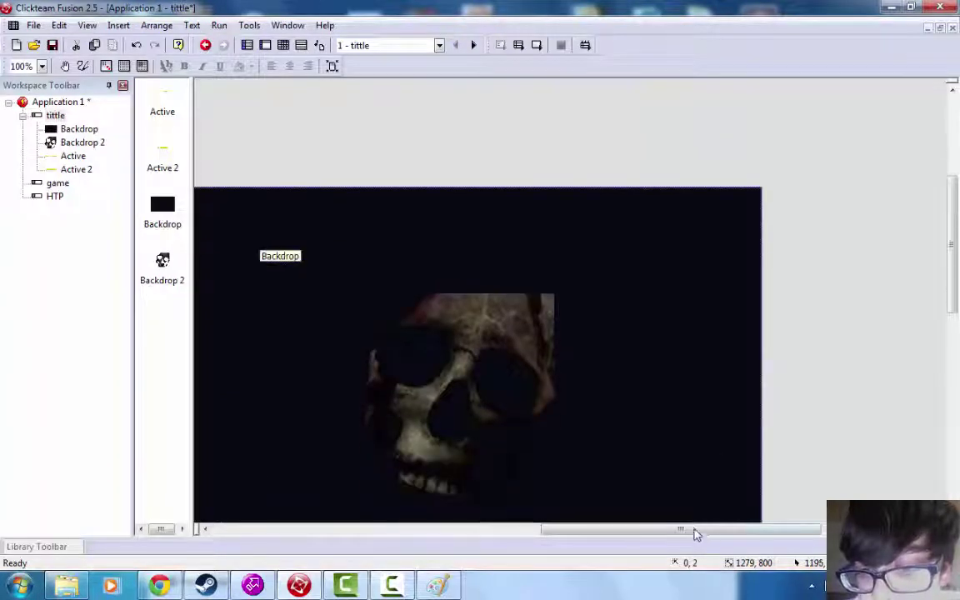
pyautogui.moveTo(692, 529); pyautogui.dragTo(527, 519)
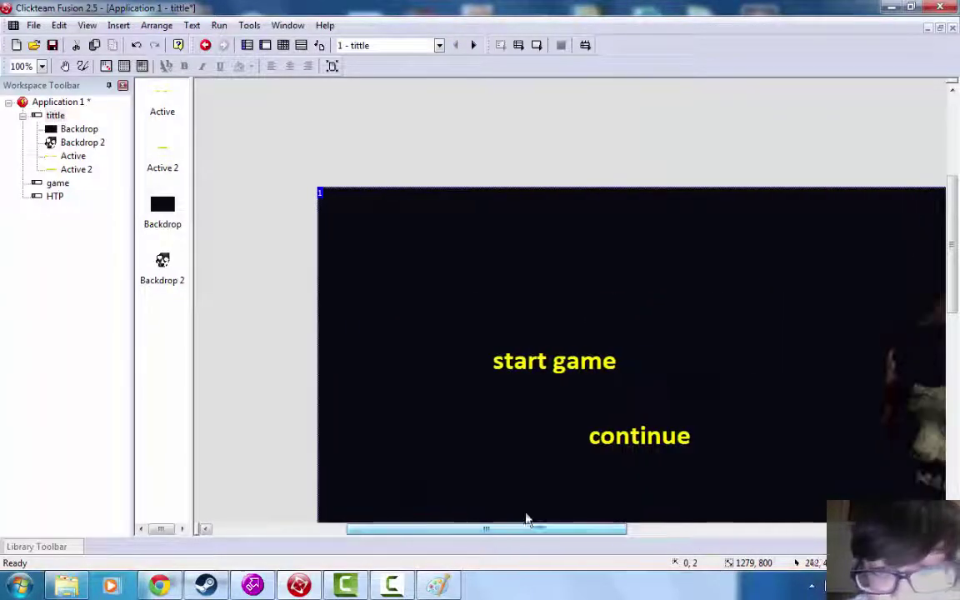
pyautogui.click(638, 446)
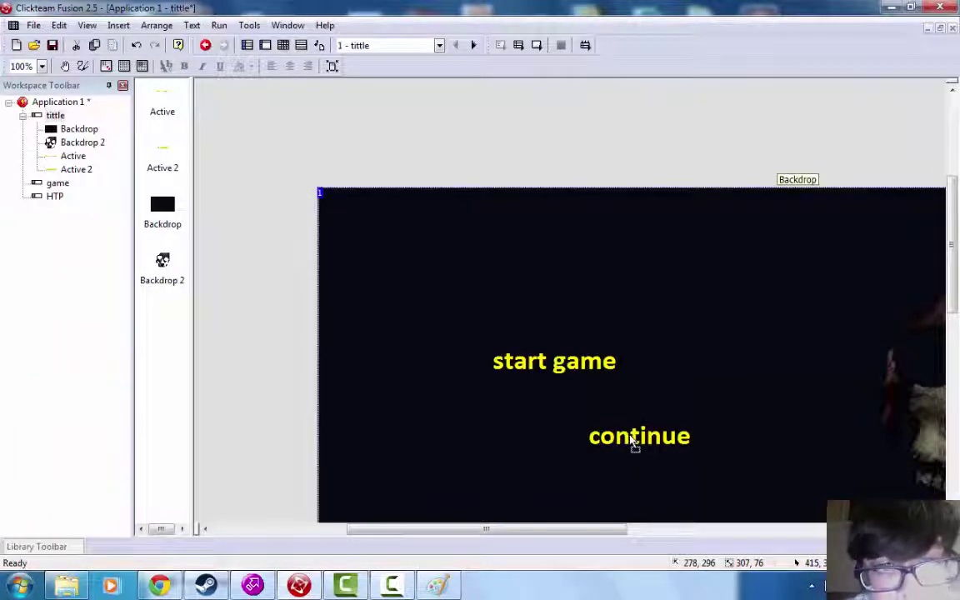
pyautogui.scroll(-4, 626, 402)
pyautogui.scroll(2, 625, 392)
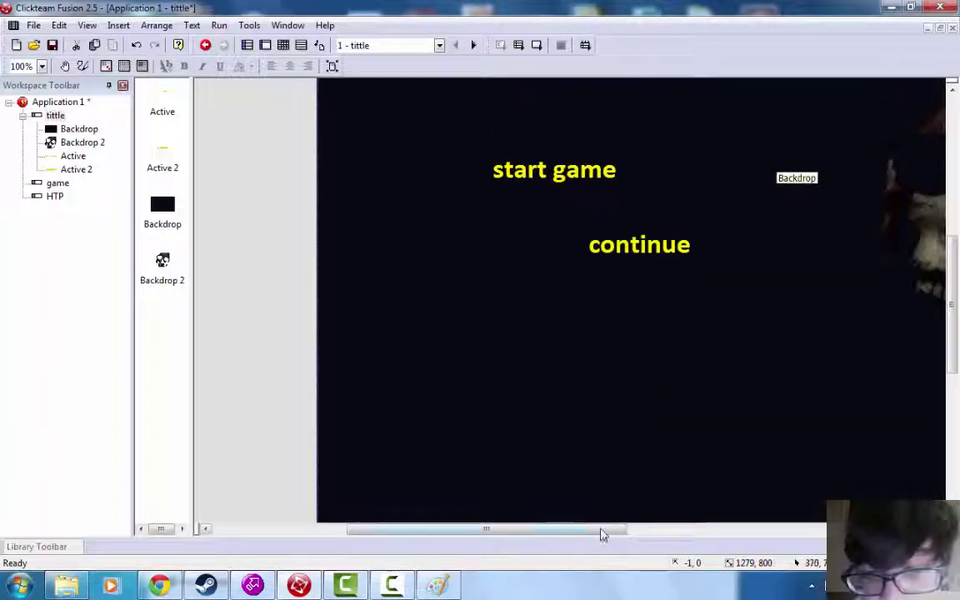
pyautogui.moveTo(607, 530); pyautogui.dragTo(565, 517)
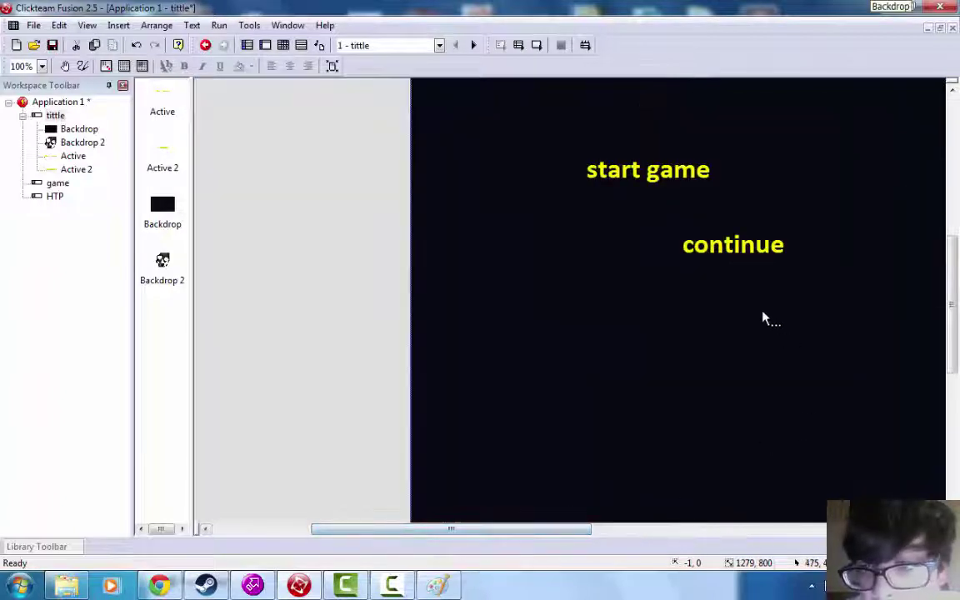
pyautogui.click(726, 250)
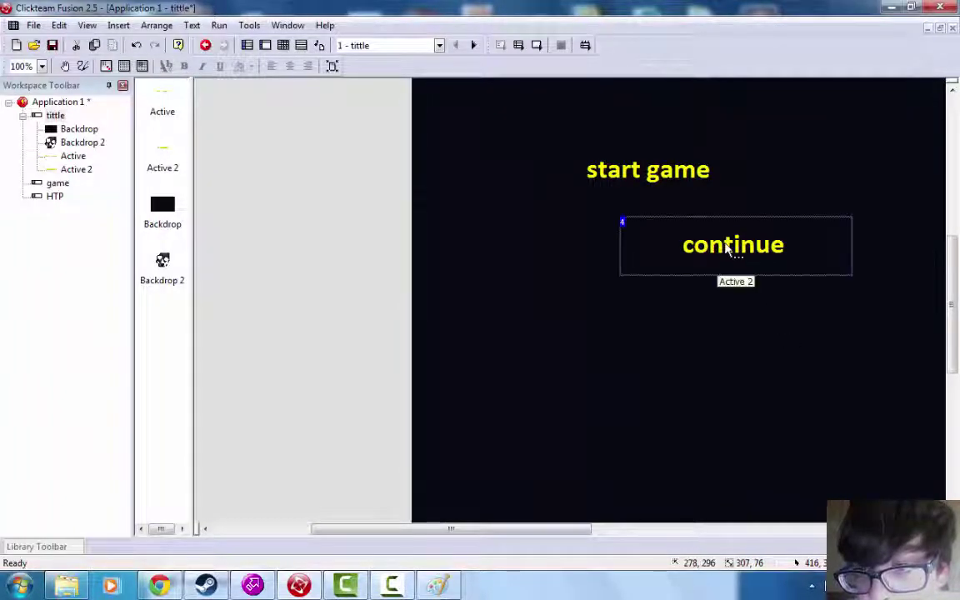
pyautogui.moveTo(727, 249); pyautogui.dragTo(655, 235)
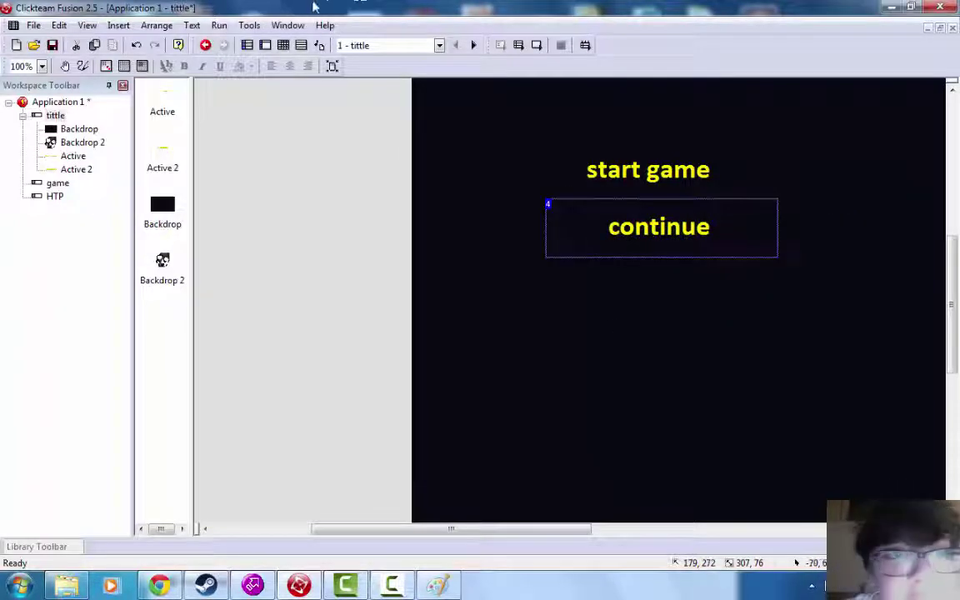
# - In the tittle frame's event editor, add a new event that checks for the mouse pointer over Active 2
pyautogui.click(283, 48)
pyautogui.click(225, 153)
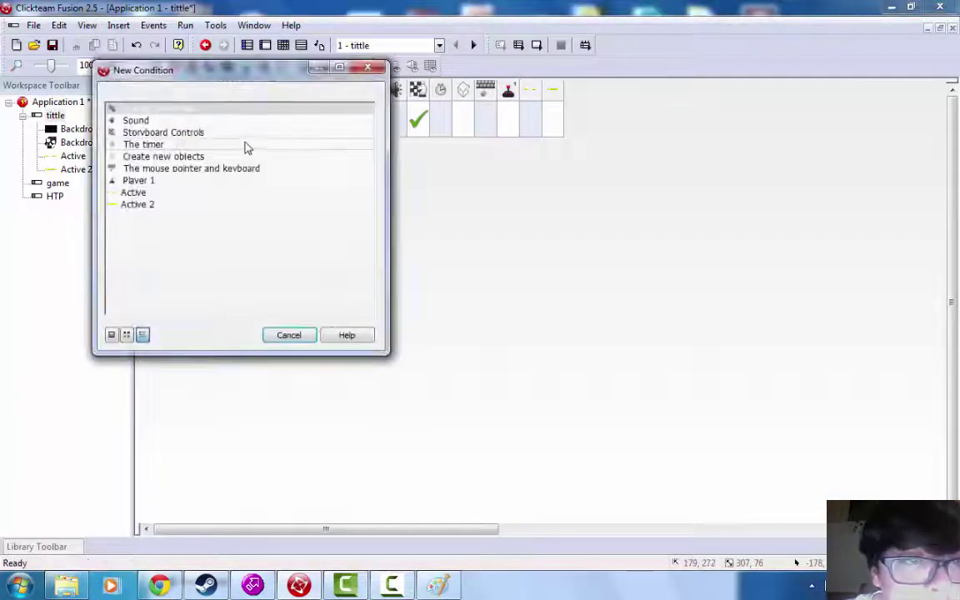
pyautogui.click(175, 169)
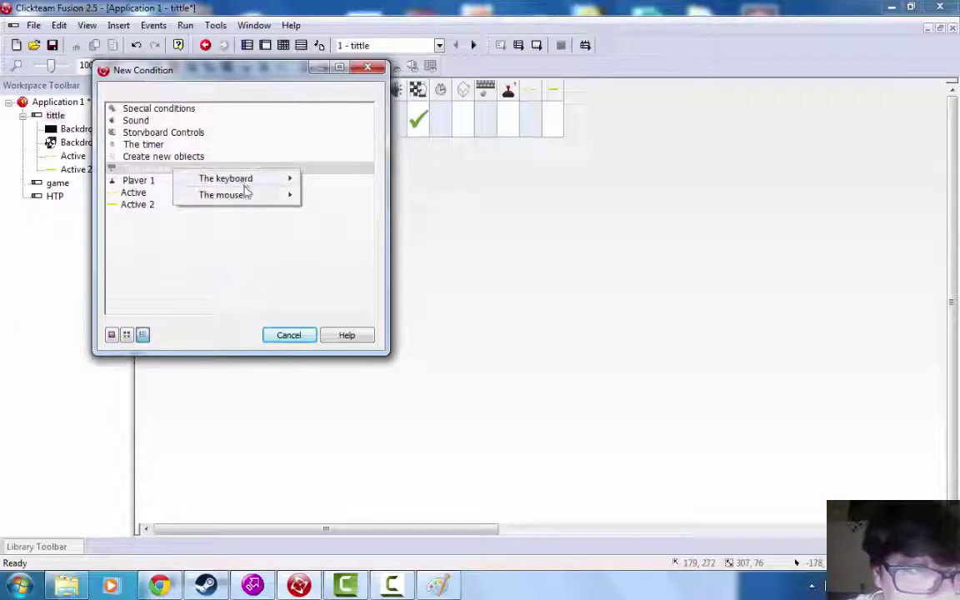
pyautogui.moveTo(279, 200)
pyautogui.click(398, 210)
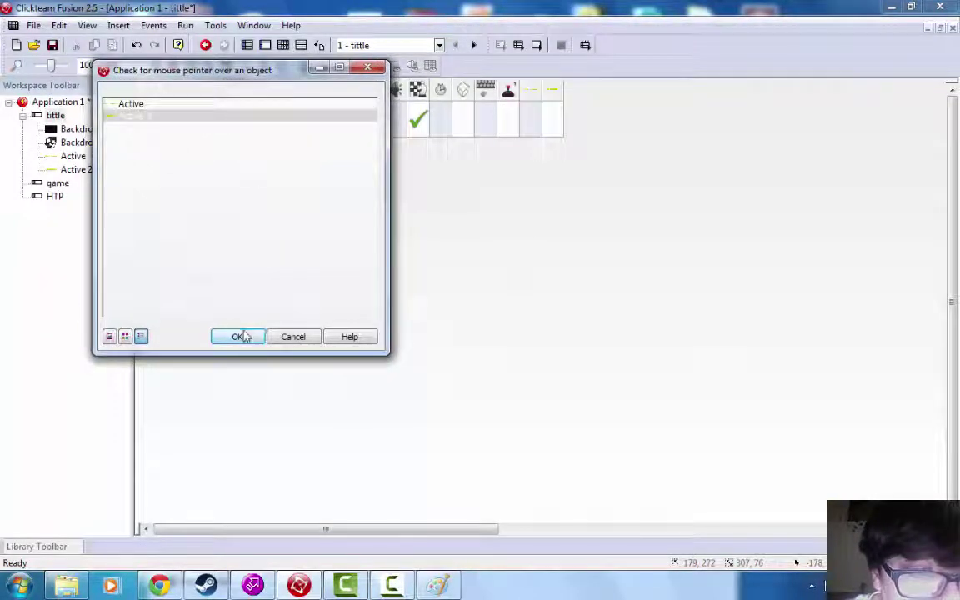
pyautogui.click(242, 336)
# - Give the Active 2 event a storyboard action that jumps to Frame 2 - game
pyautogui.click(421, 153)
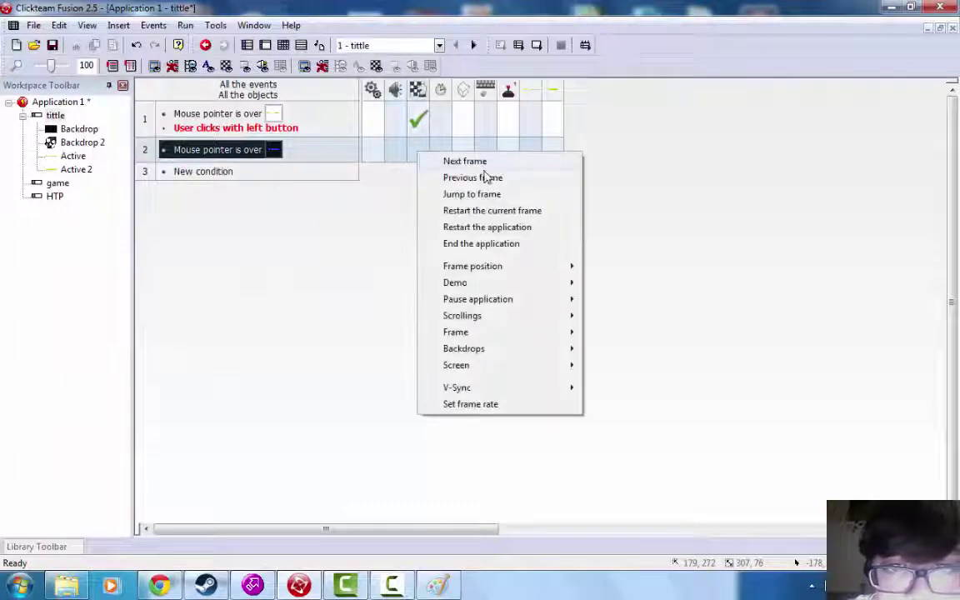
pyautogui.click(281, 241)
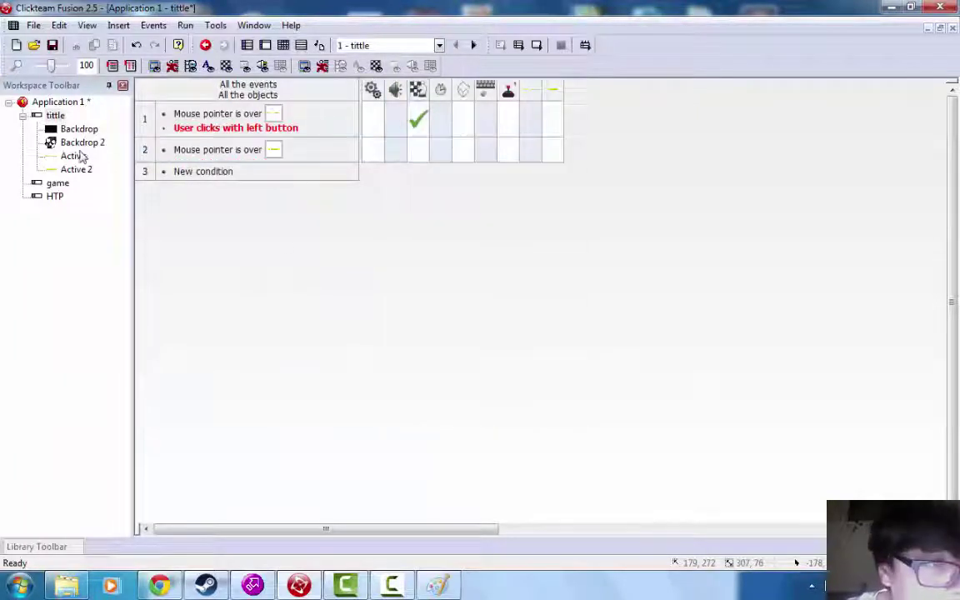
pyautogui.click(43, 102)
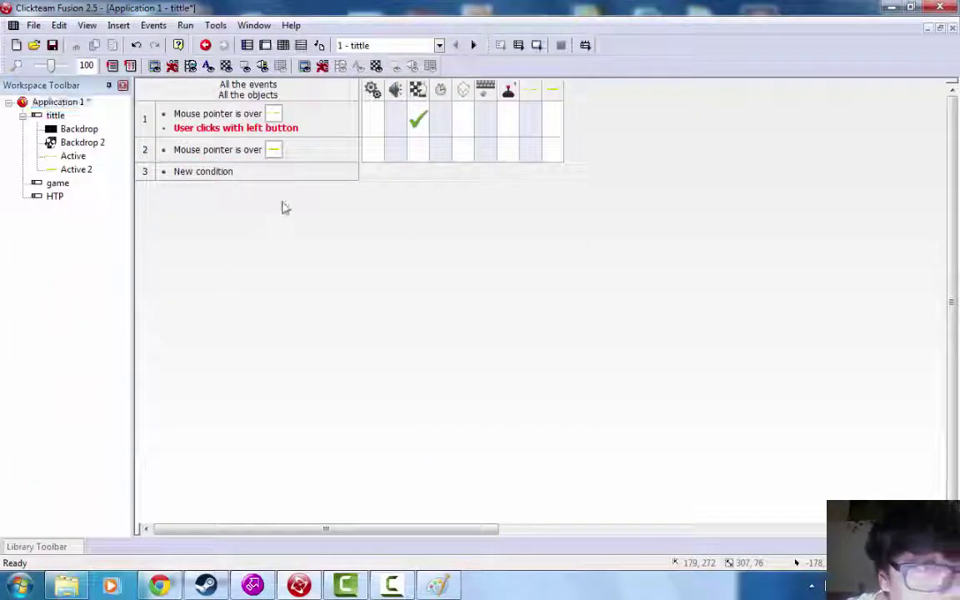
pyautogui.click(417, 150)
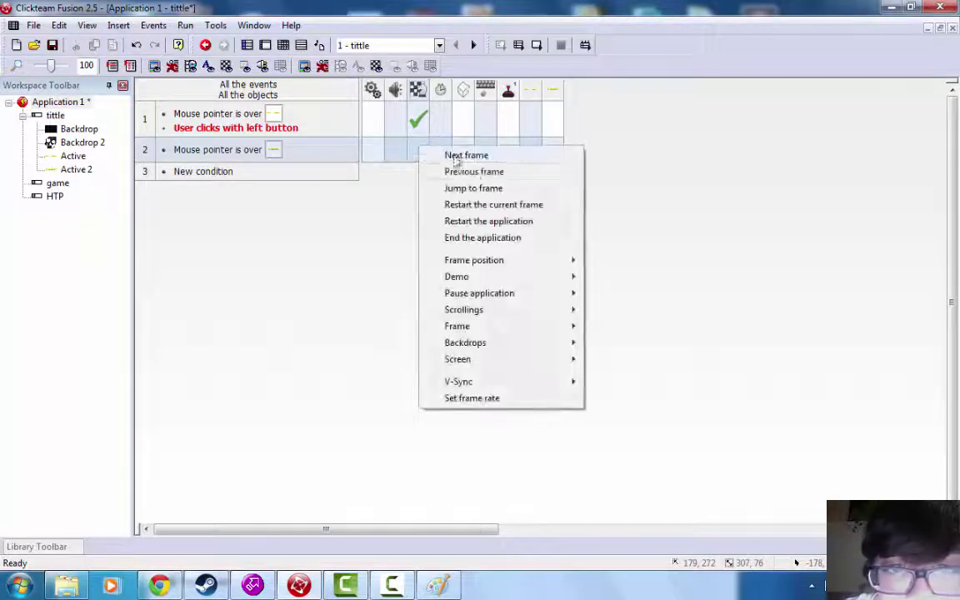
pyautogui.click(474, 188)
pyautogui.click(87, 145)
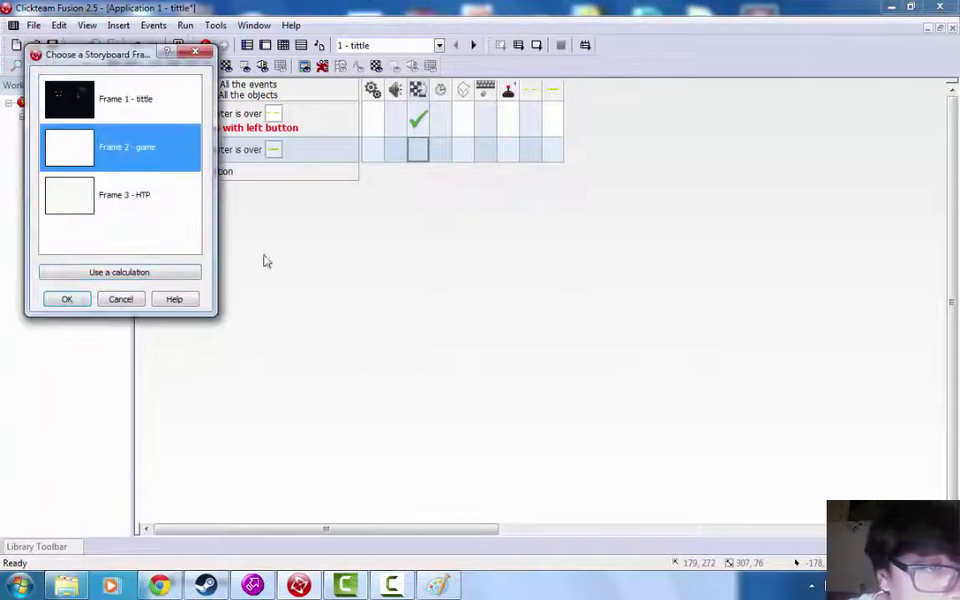
pyautogui.click(66, 296)
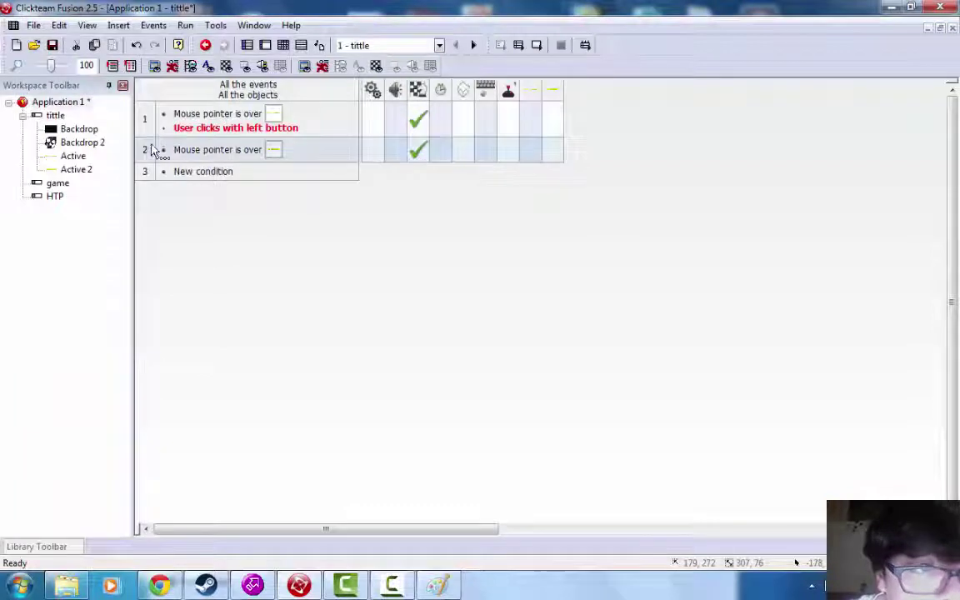
# - Add a second condition to the Active 2 event requiring that the user clicks with the left mouse button
pyautogui.rightClick(153, 148)
pyautogui.click(215, 170)
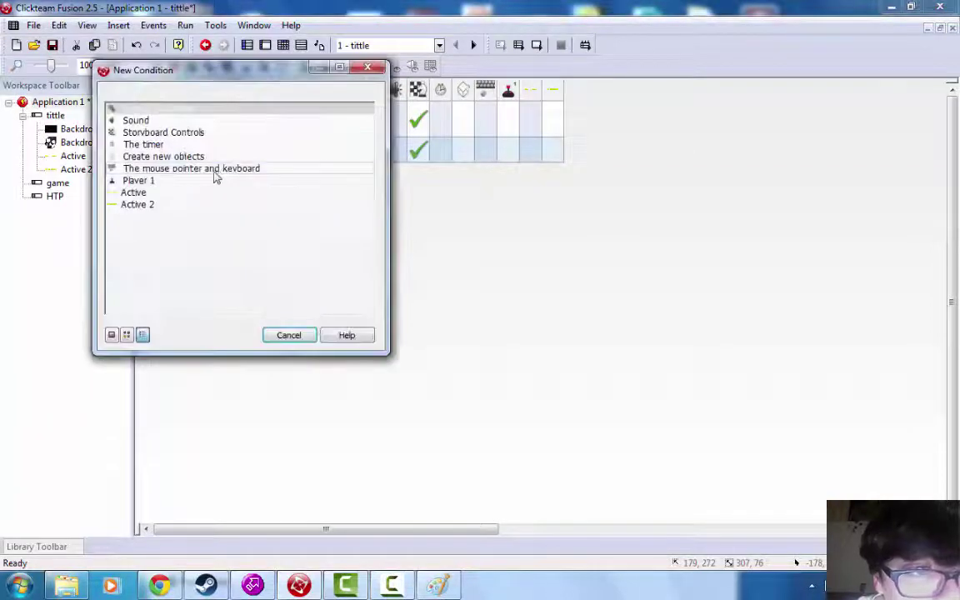
pyautogui.moveTo(287, 190)
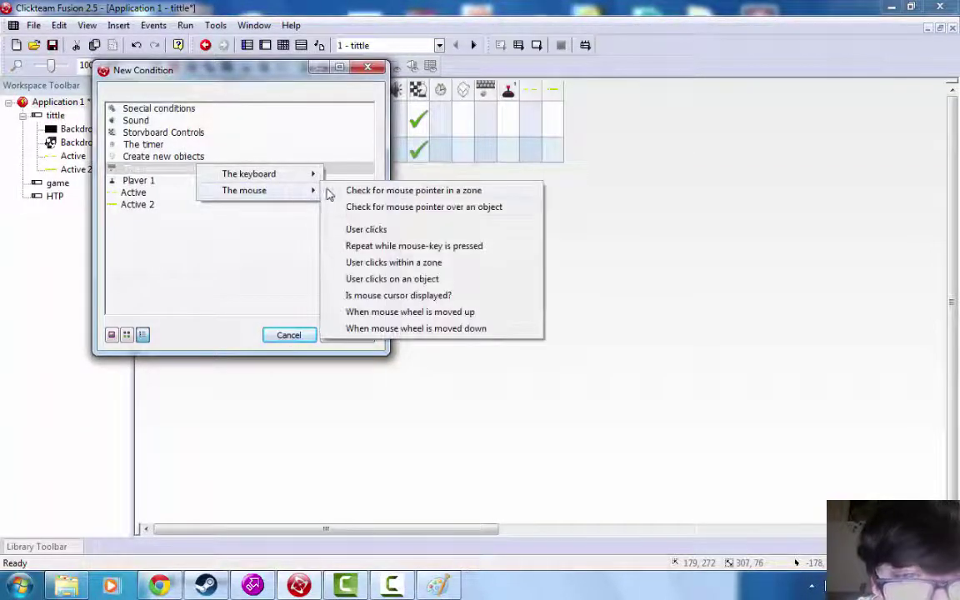
pyautogui.click(350, 229)
pyautogui.click(90, 209)
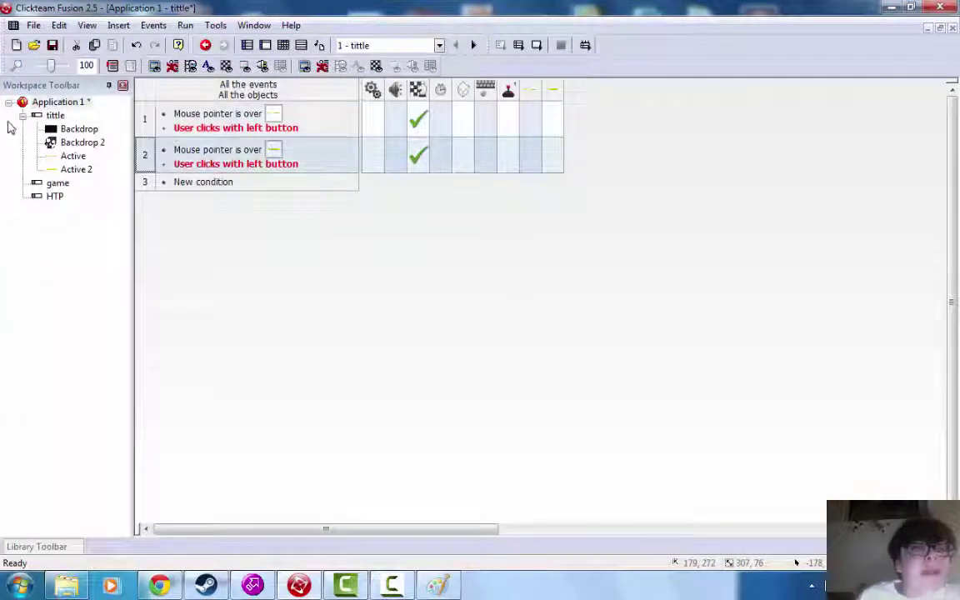
# - Run the application, test the start game button, and close the test window
pyautogui.click(185, 25)
pyautogui.moveTo(209, 27)
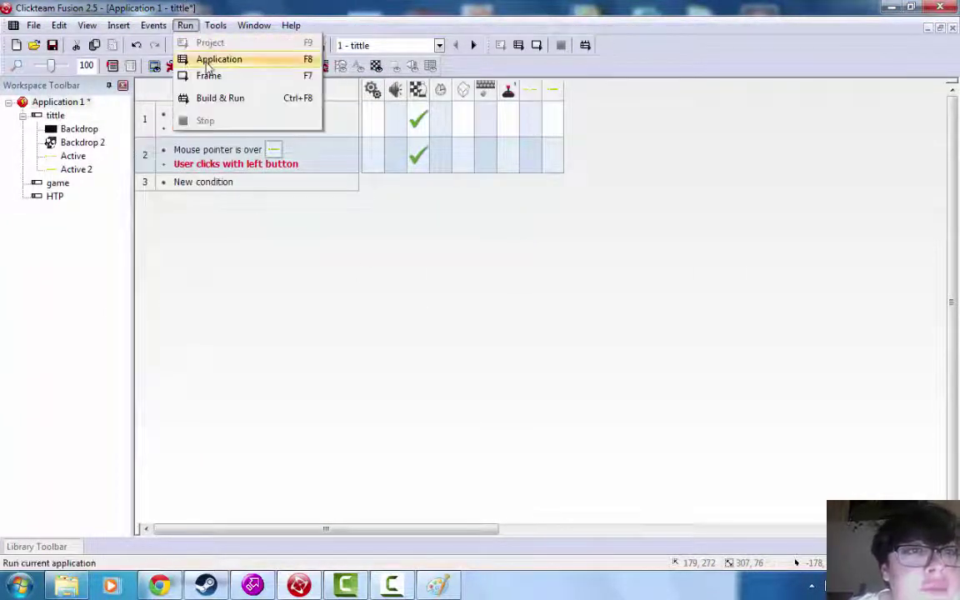
pyautogui.click(213, 58)
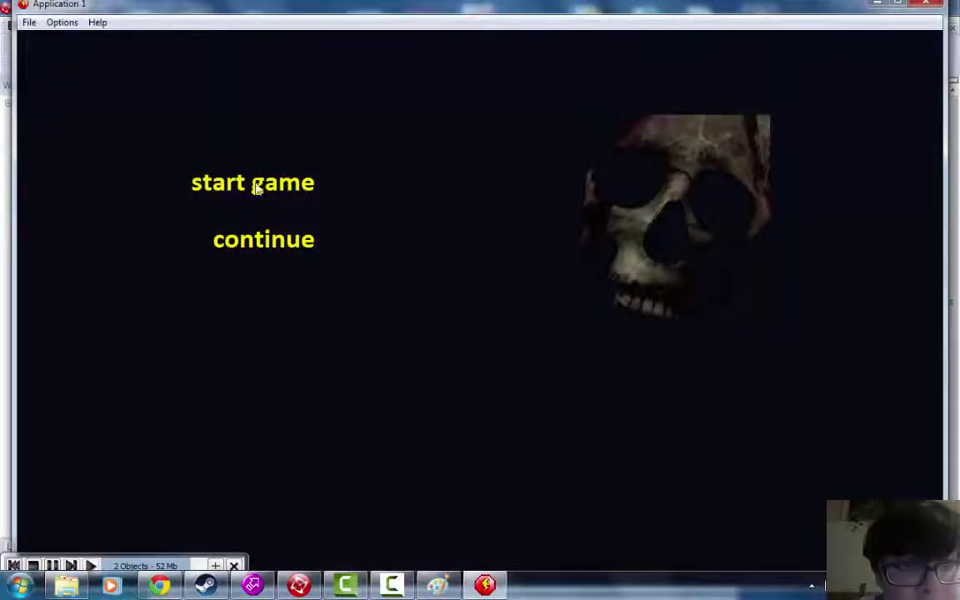
pyautogui.click(271, 184)
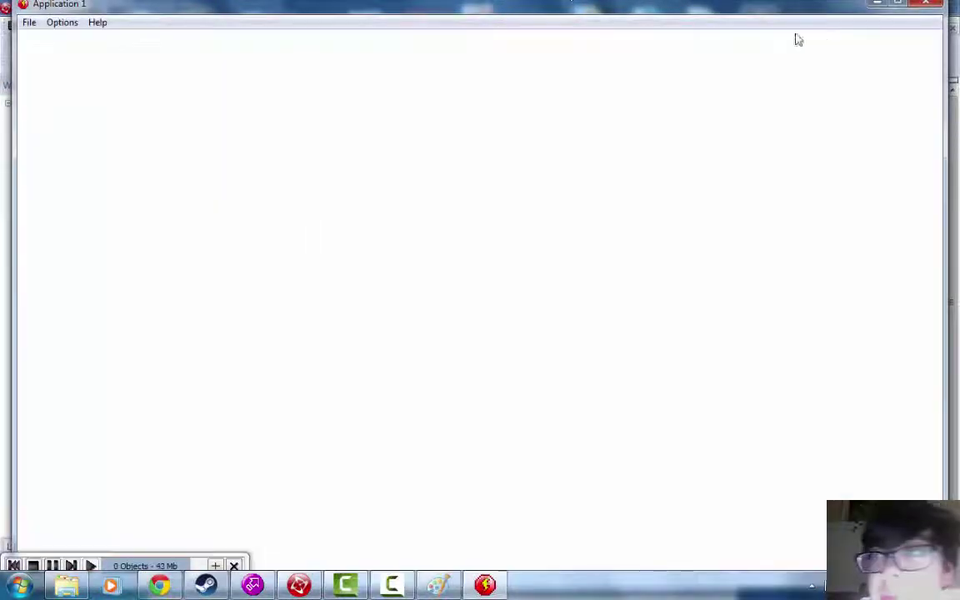
pyautogui.click(921, 3)
# - Run the application again, test the continue button, and close the test window
pyautogui.click(186, 25)
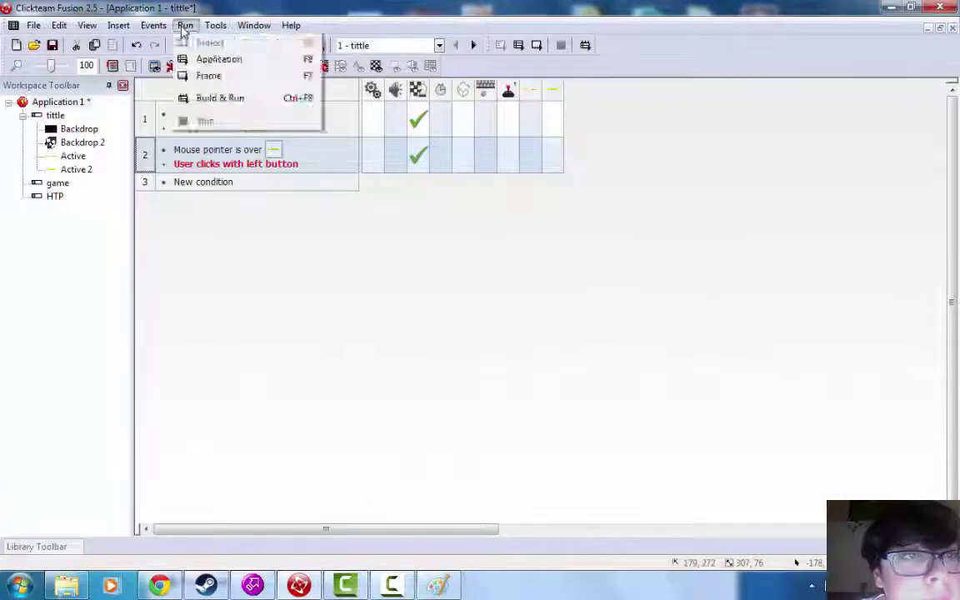
pyautogui.click(214, 58)
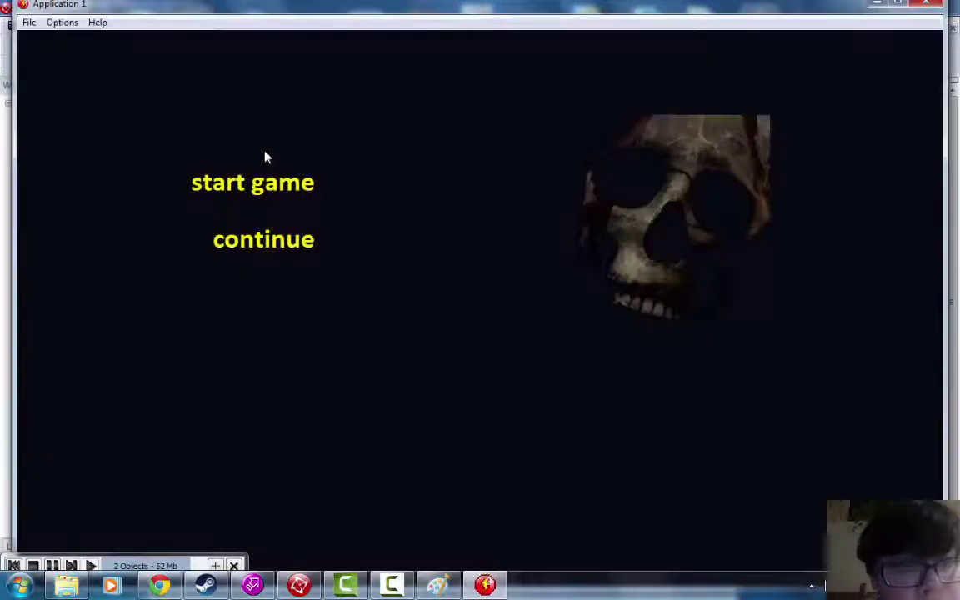
pyautogui.click(263, 240)
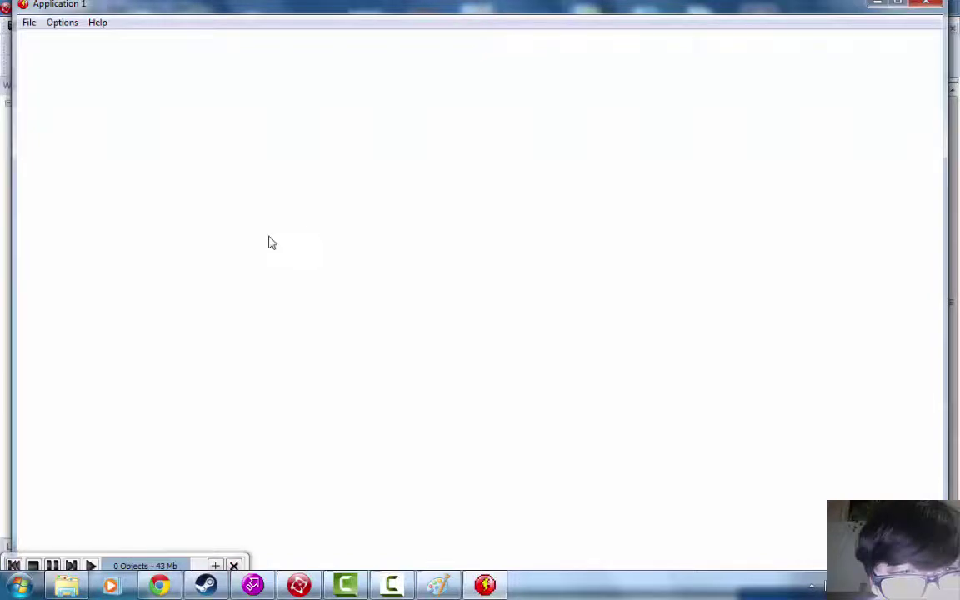
pyautogui.click(927, 5)
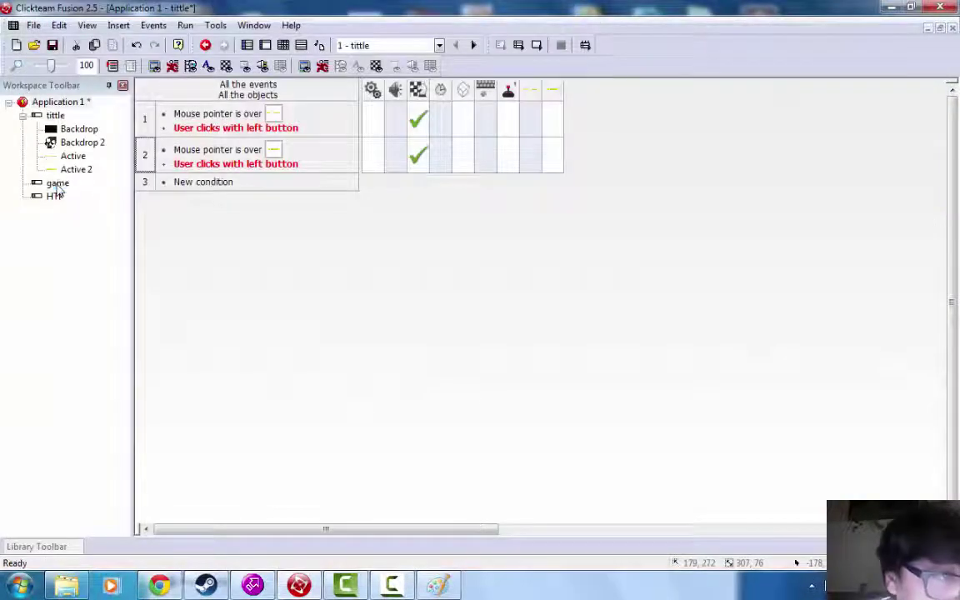
# - Reopen the tittle frame in the frame editor and review its layout
pyautogui.doubleClick(56, 184)
pyautogui.click(50, 101)
pyautogui.doubleClick(57, 116)
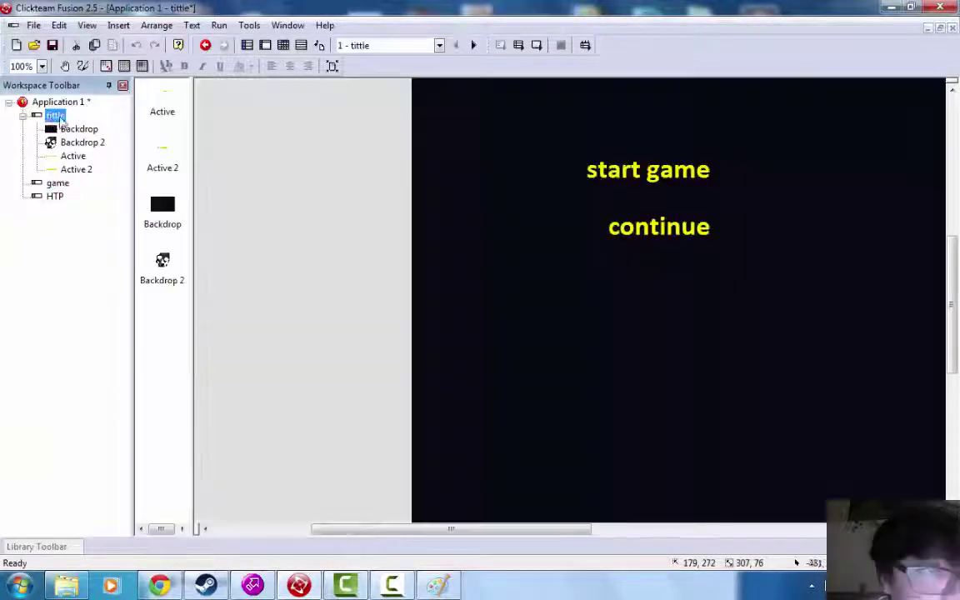
pyautogui.scroll(-3, 400, 416)
pyautogui.scroll(7, 379, 439)
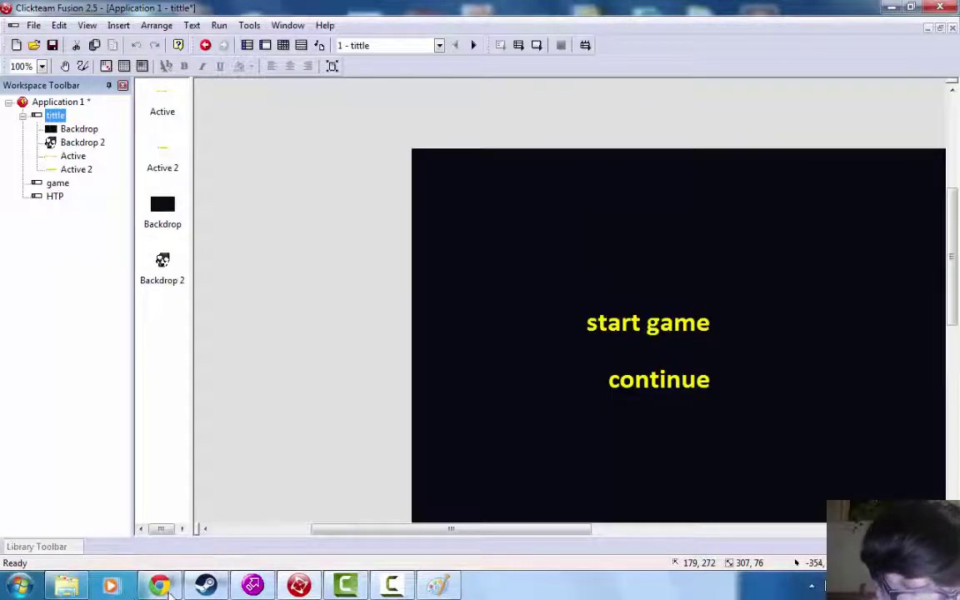
# - Switch to Chrome, search Google for "scary music" in a new tab, and open the "scary music - YouTube" result
pyautogui.click(167, 589)
pyautogui.click(167, 12)
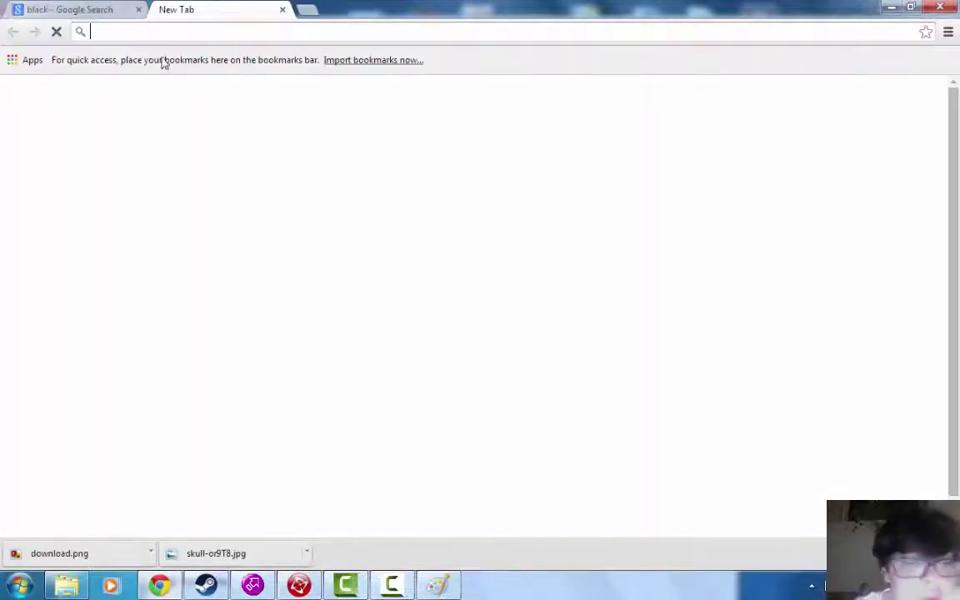
pyautogui.write('scary')
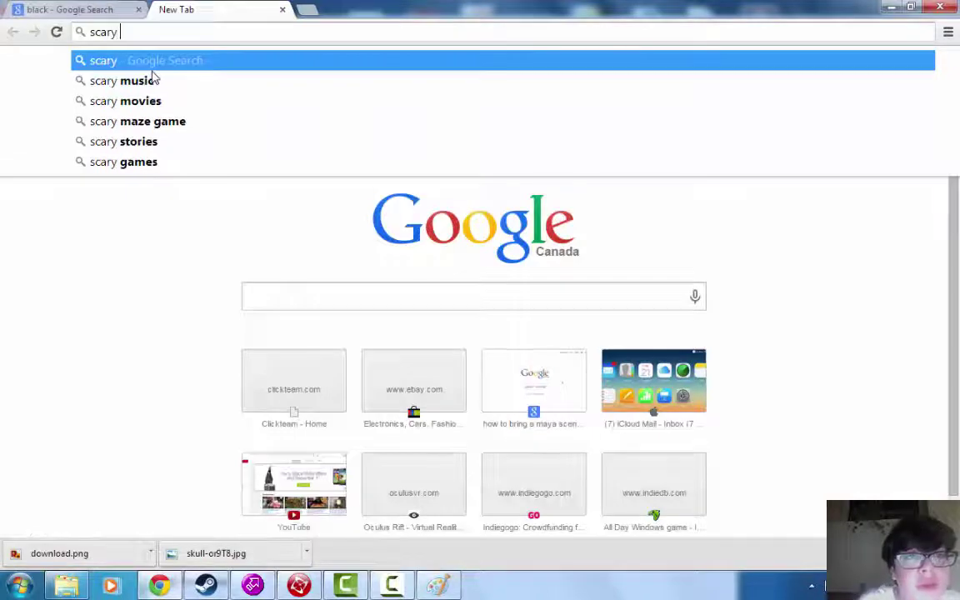
pyautogui.write('music')
pyautogui.press('Return')
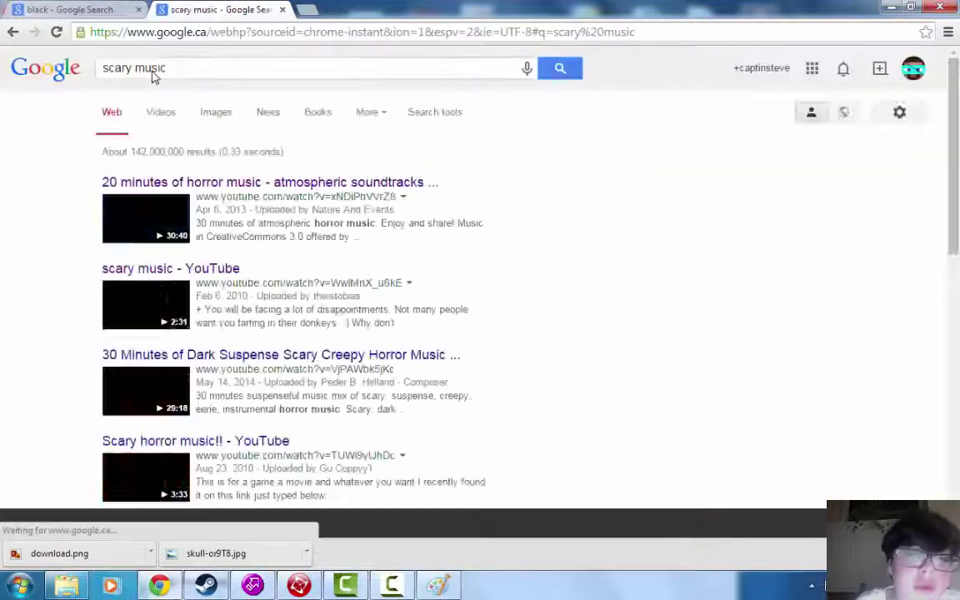
pyautogui.scroll(-1, 217, 247)
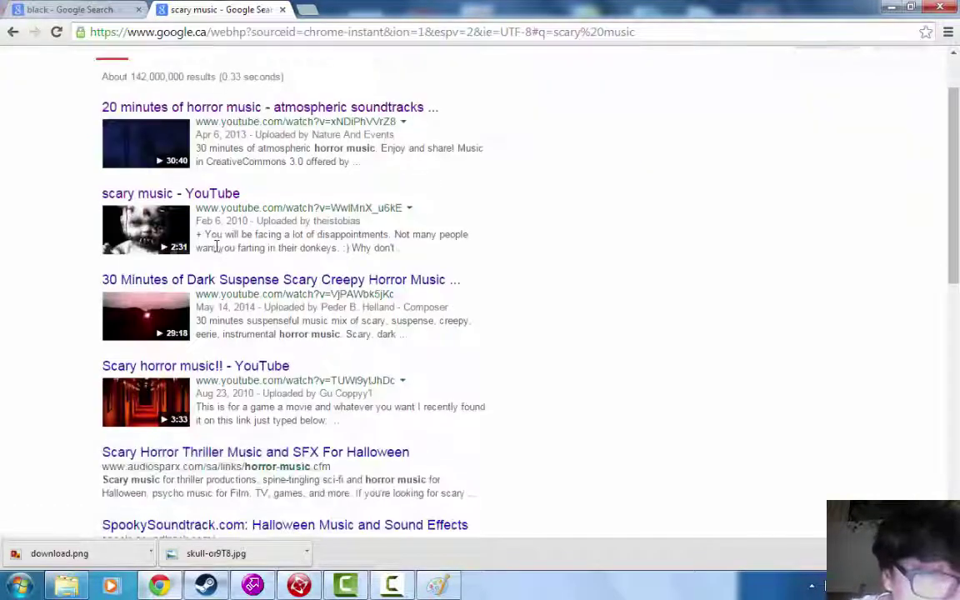
pyautogui.click(210, 196)
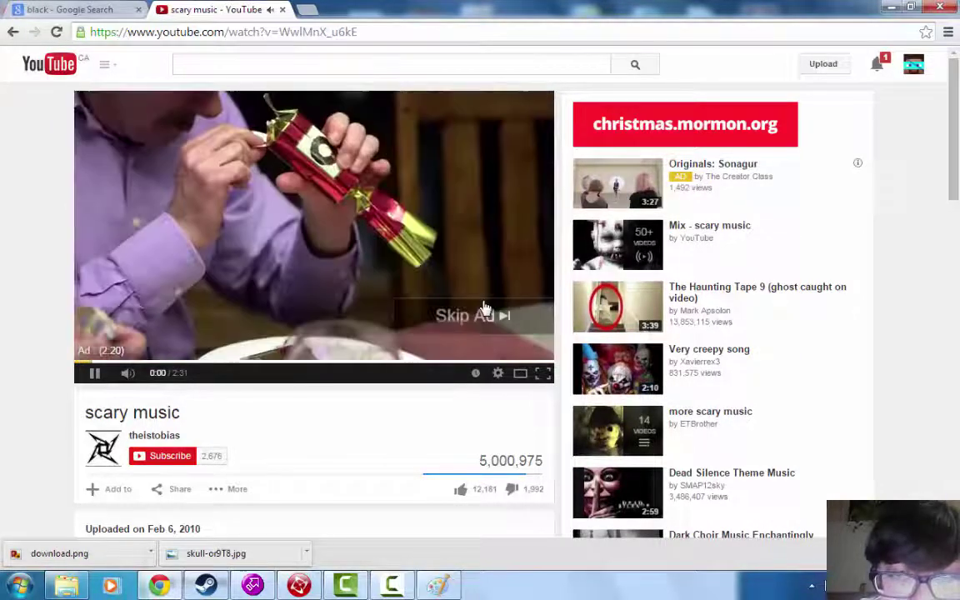
# - Skip the ad on the scary music video and copy the video's URL
pyautogui.click(485, 310)
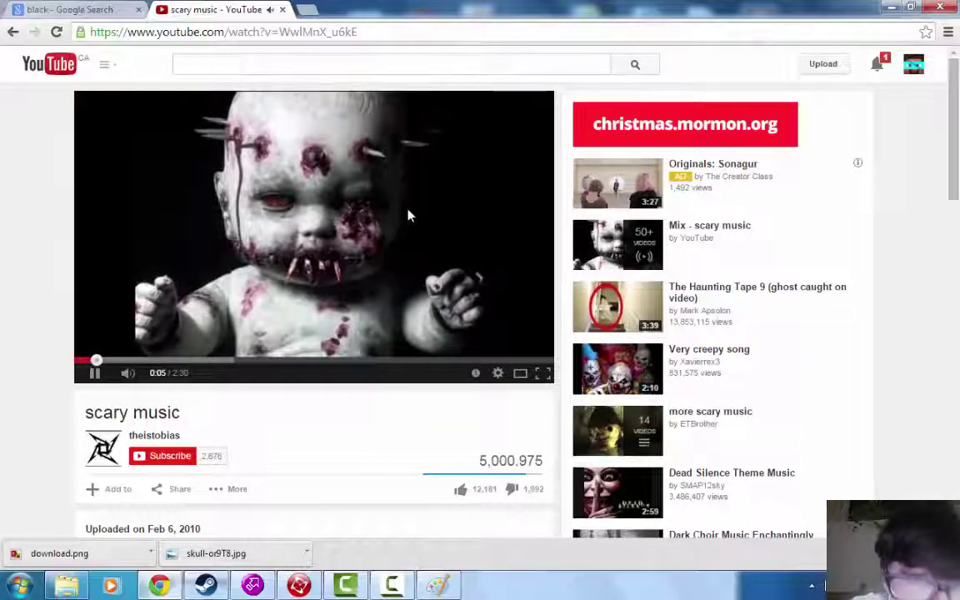
pyautogui.rightClick(355, 182)
pyautogui.click(429, 195)
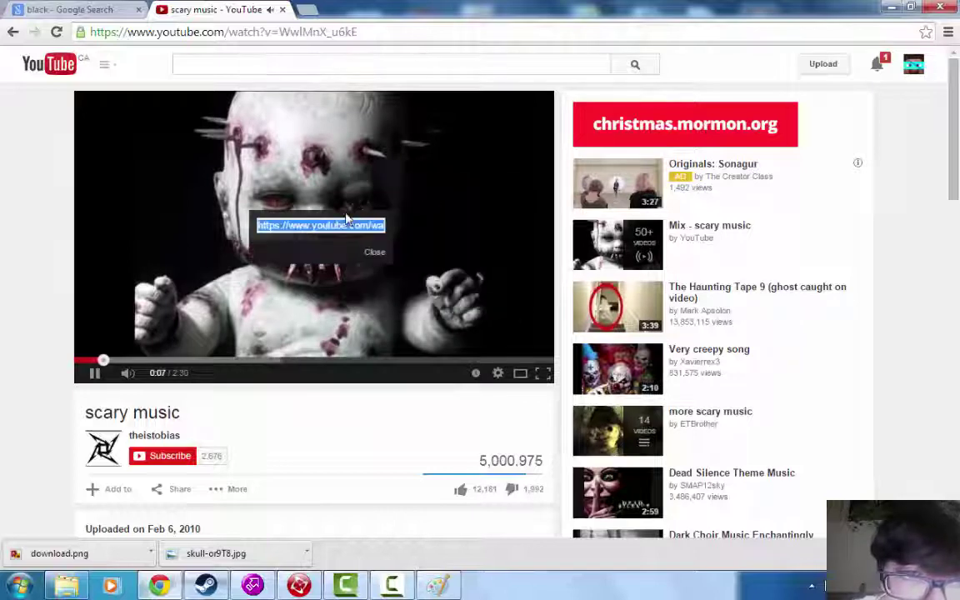
pyautogui.rightClick(339, 223)
pyautogui.click(413, 296)
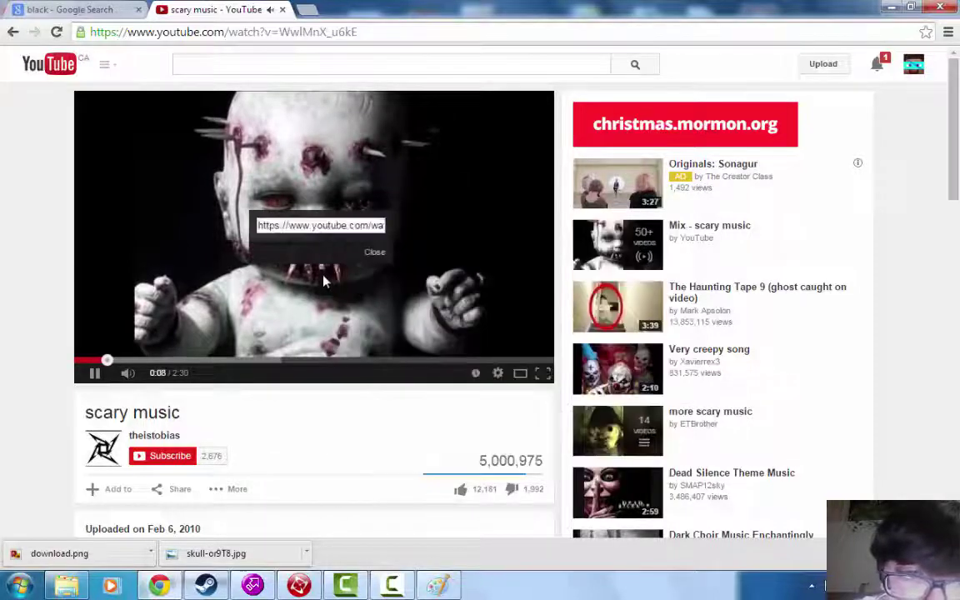
pyautogui.click(377, 252)
pyautogui.click(308, 10)
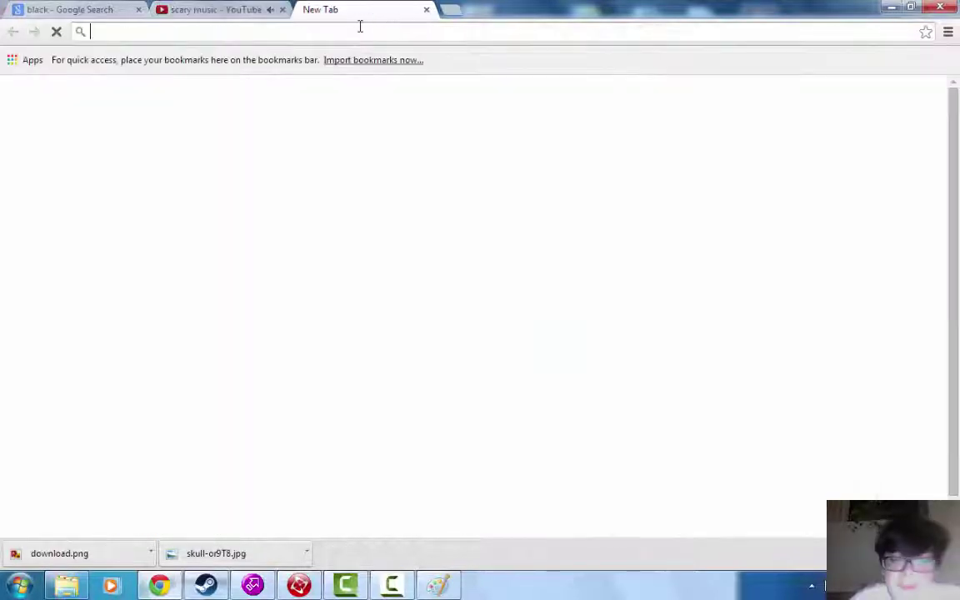
pyautogui.write('youtue')
pyautogui.press('BackSpace')
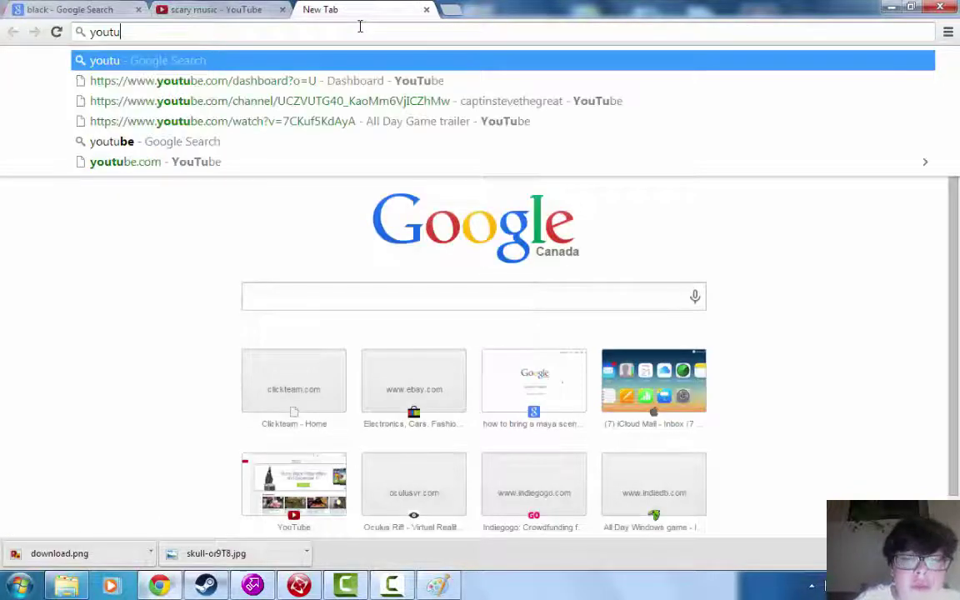
pyautogui.write('ube to mp3')
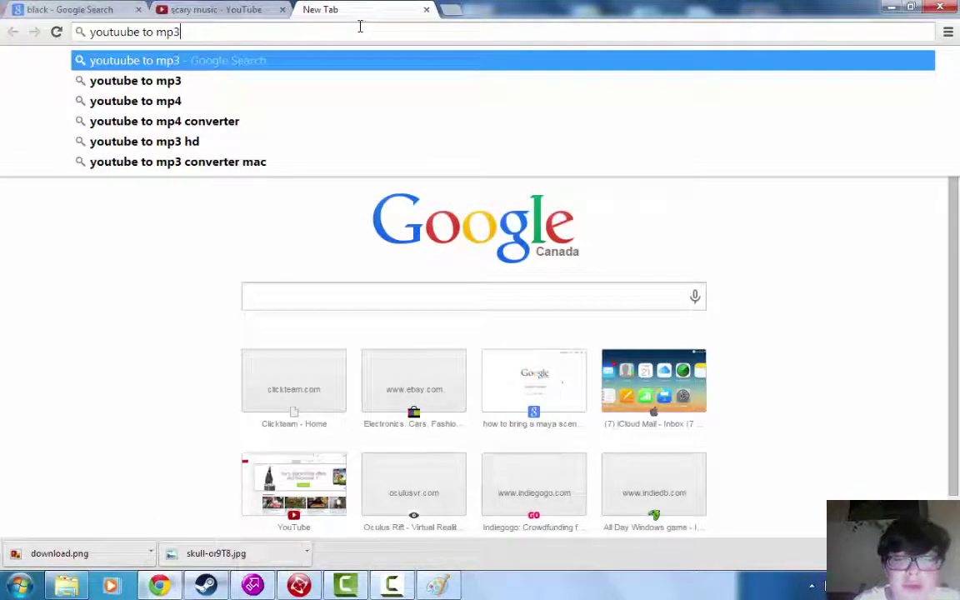
pyautogui.press('Return')
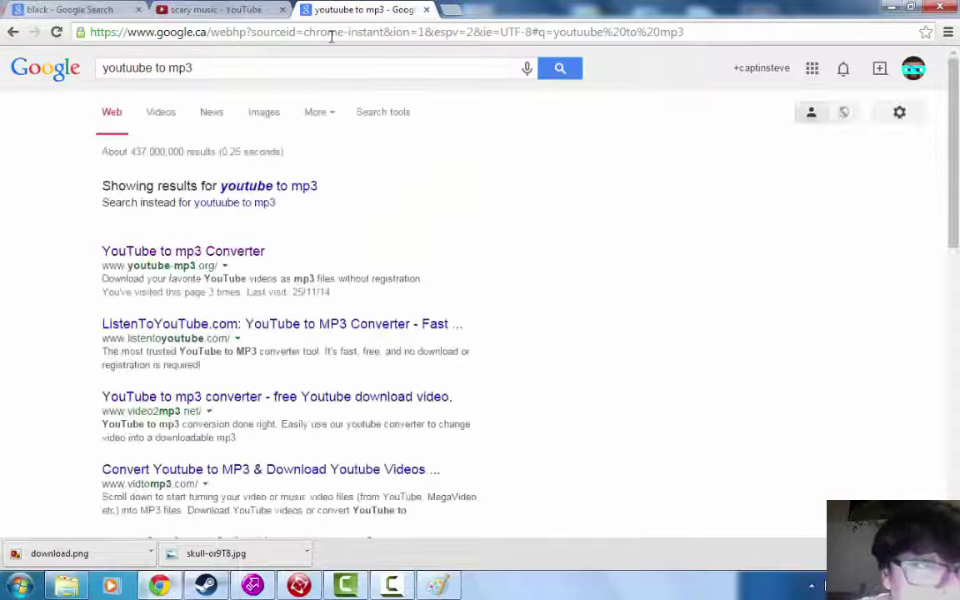
pyautogui.click(188, 251)
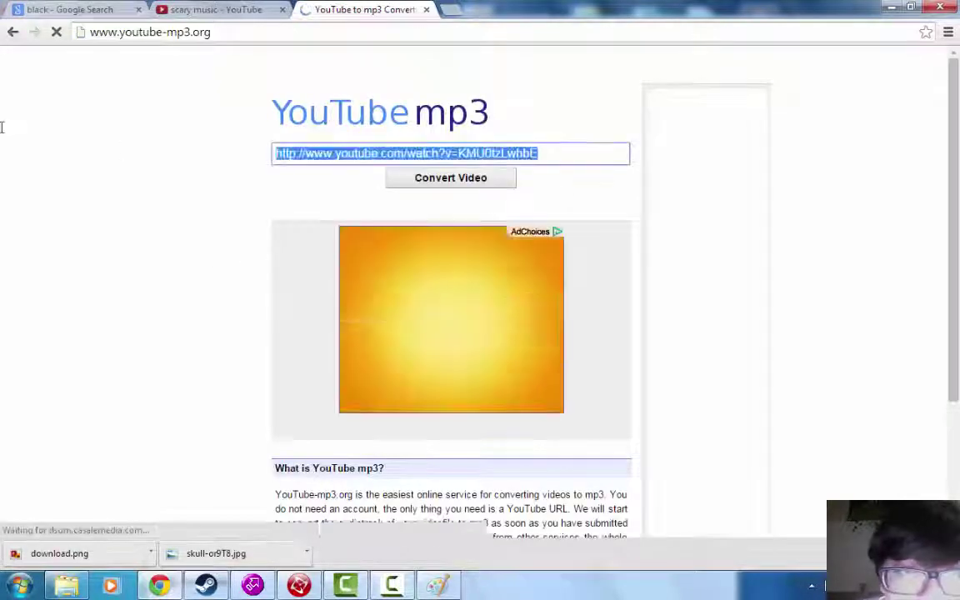
# - Paste the copied video URL into the converter, convert the video to mp3 and download the file
pyautogui.write('v')
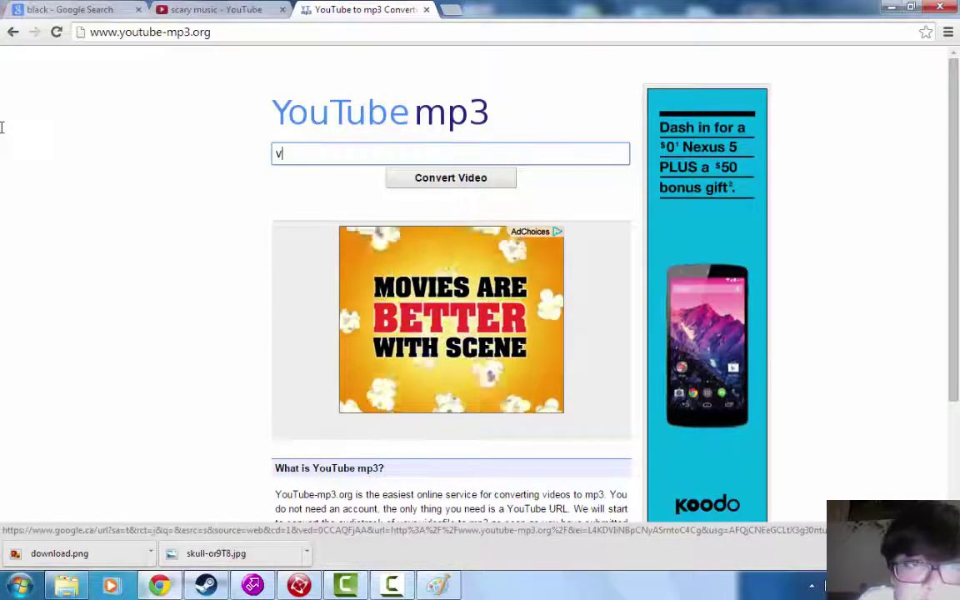
pyautogui.press('BackSpace')
pyautogui.hotkey('ctrl', 'v')
pyautogui.press('Return')
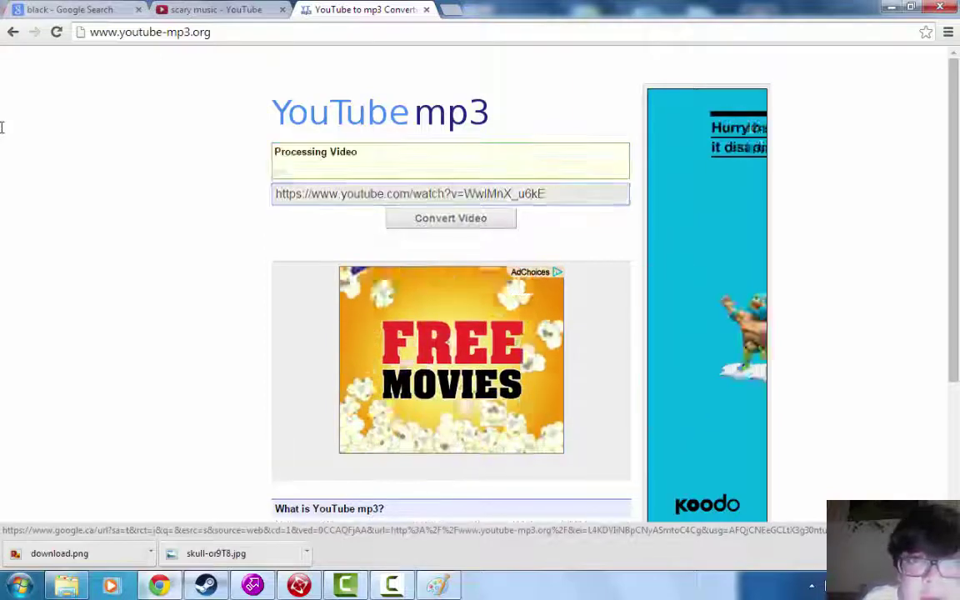
pyautogui.click(397, 200)
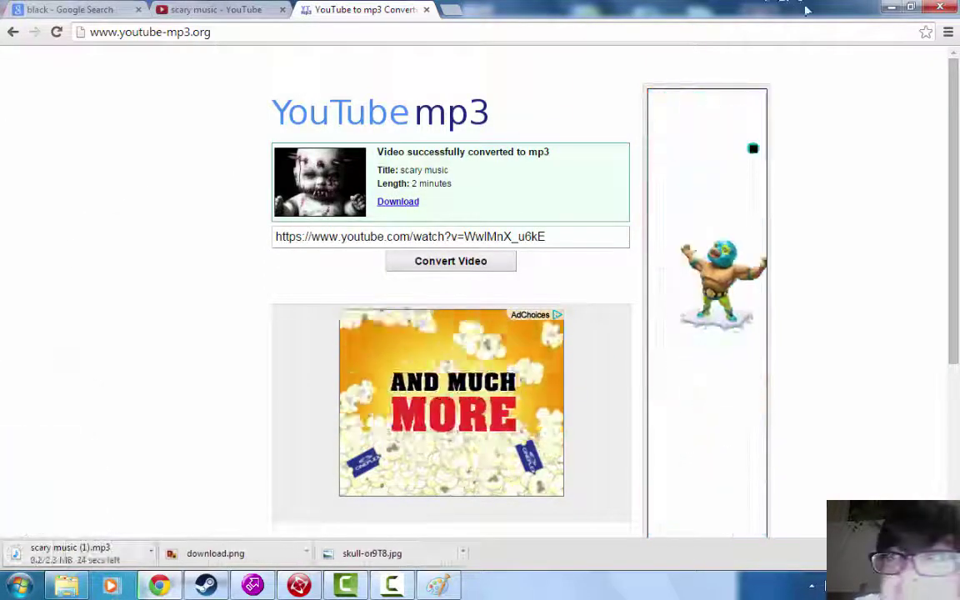
# - Arrange the browser and the example game folder side by side and put the downloaded scary music (1).mp3 into that folder
pyautogui.moveTo(806, 15); pyautogui.dragTo(467, 184)
pyautogui.click(890, 6)
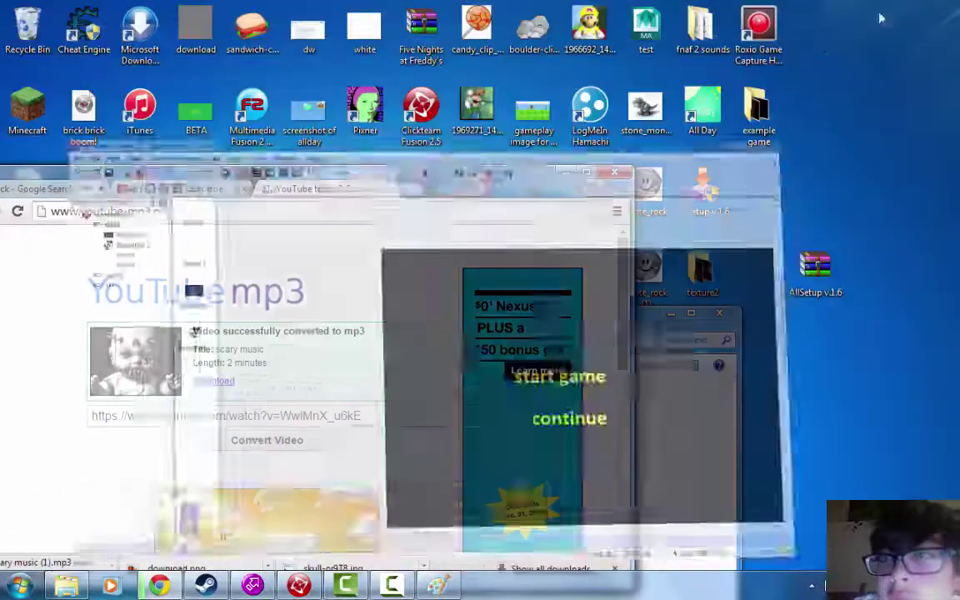
pyautogui.moveTo(655, 325); pyautogui.dragTo(910, 144)
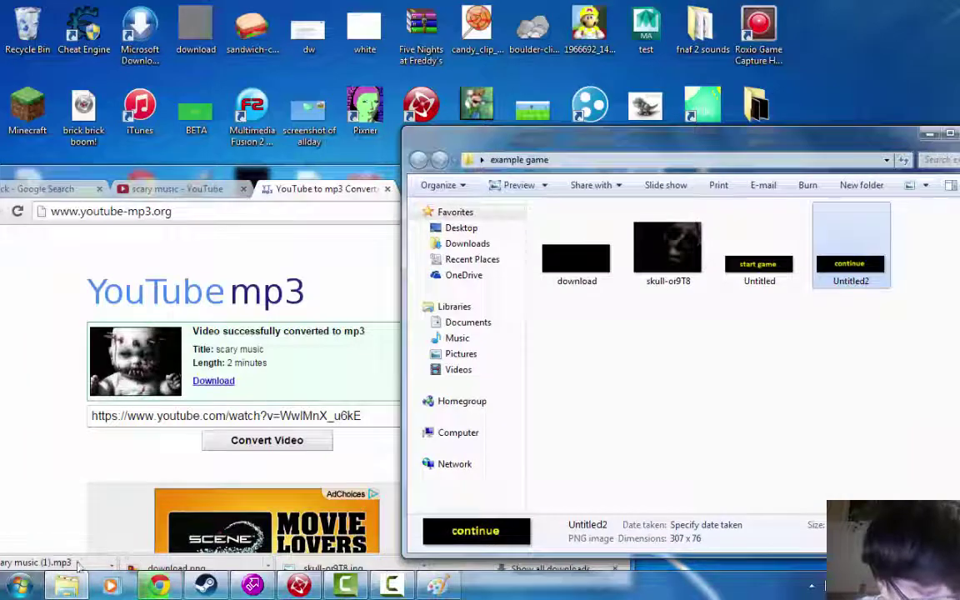
pyautogui.moveTo(358, 170); pyautogui.dragTo(378, 91)
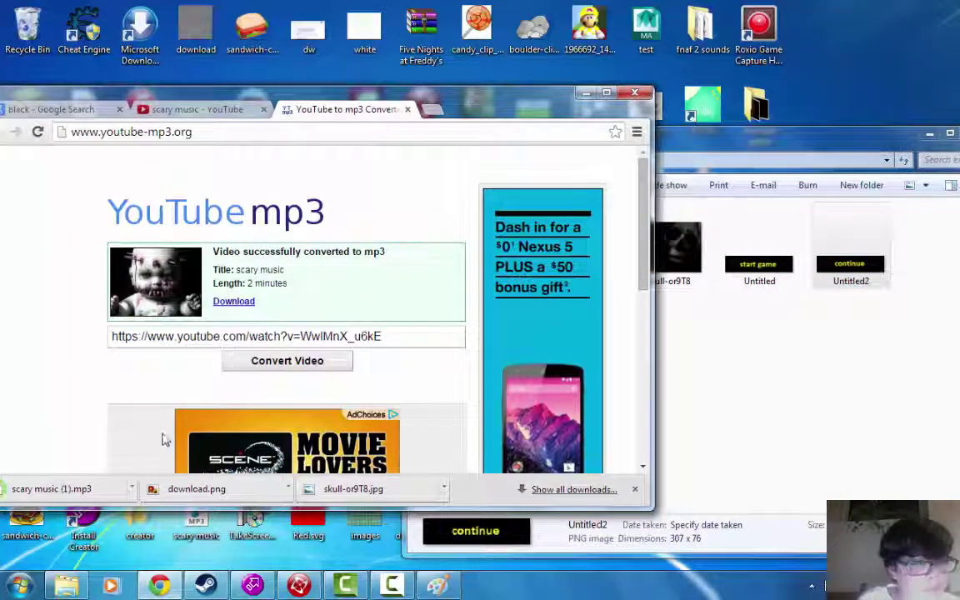
pyautogui.moveTo(109, 497); pyautogui.dragTo(771, 484)
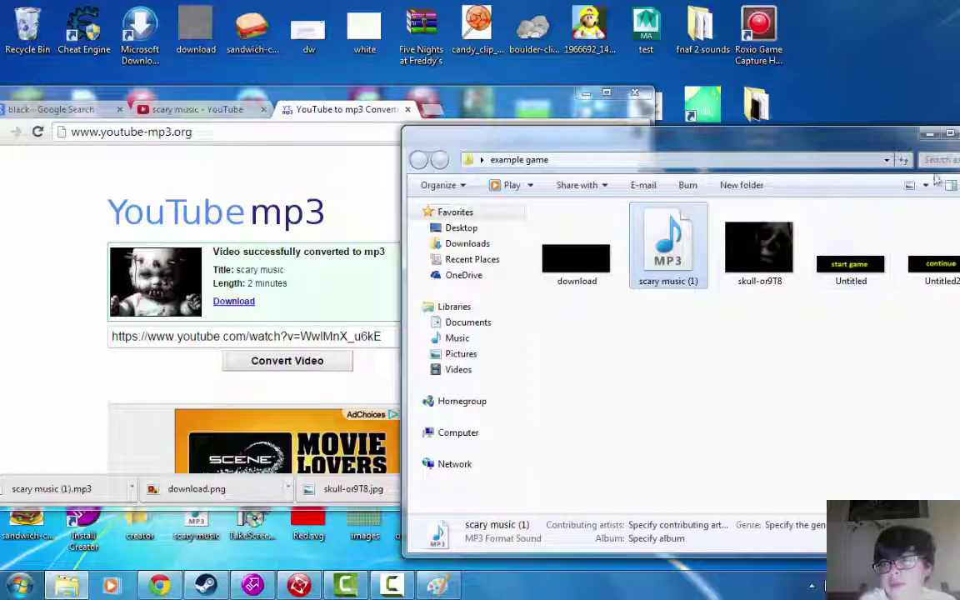
# - Close the example game folder, minimize the browser and switch back to Clickteam Fusion 2.5
pyautogui.moveTo(849, 141); pyautogui.dragTo(717, 139)
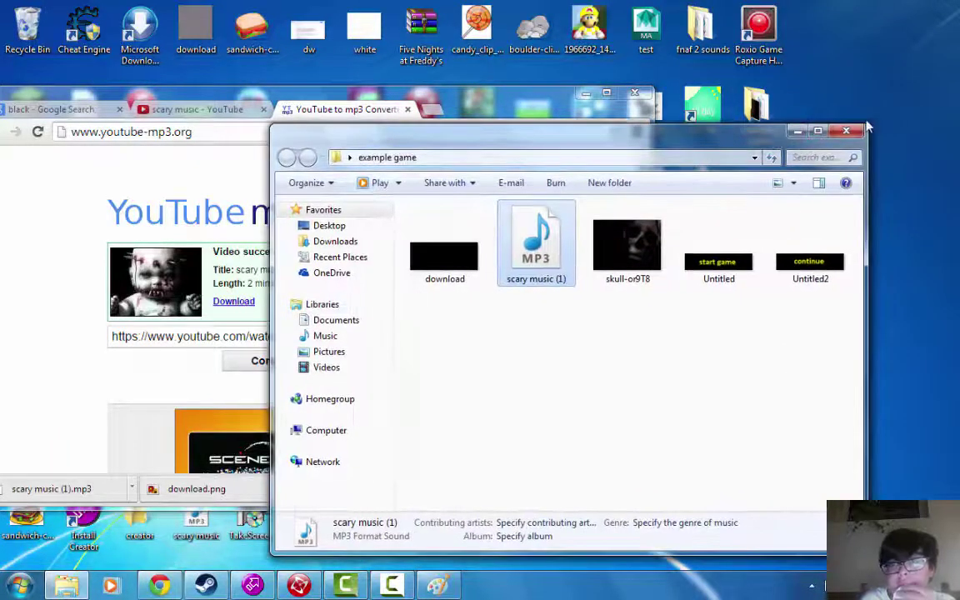
pyautogui.click(845, 132)
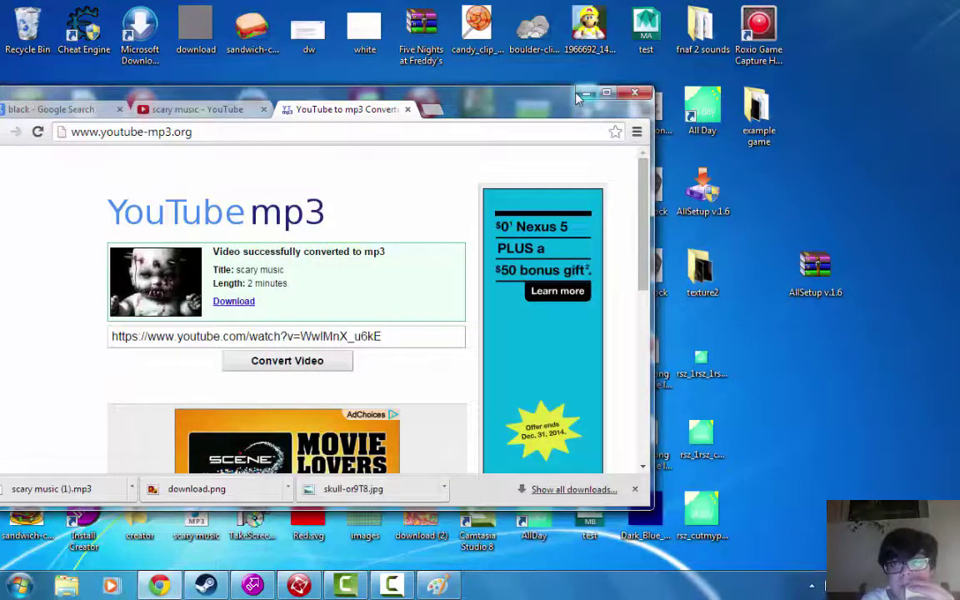
pyautogui.click(583, 93)
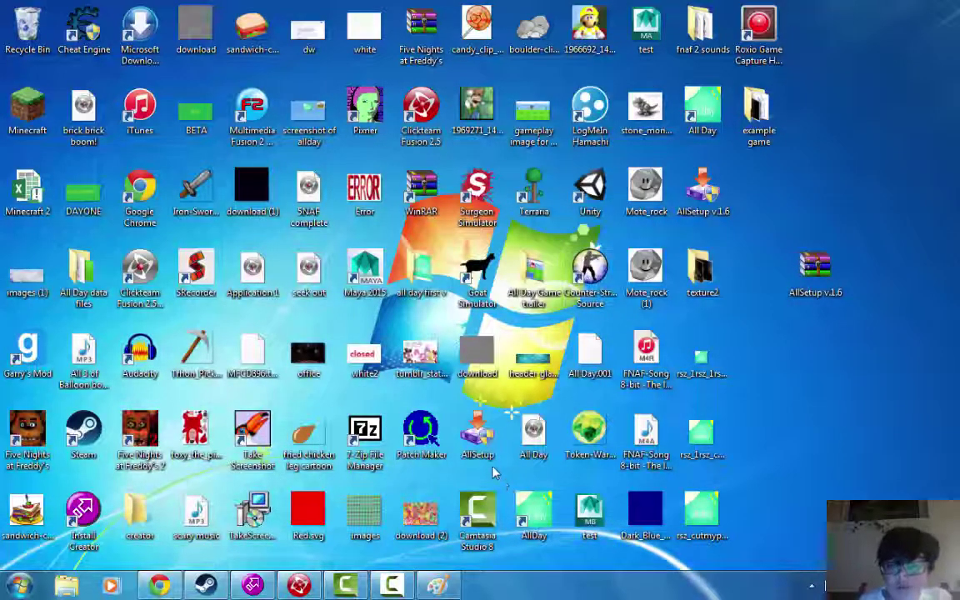
pyautogui.click(299, 586)
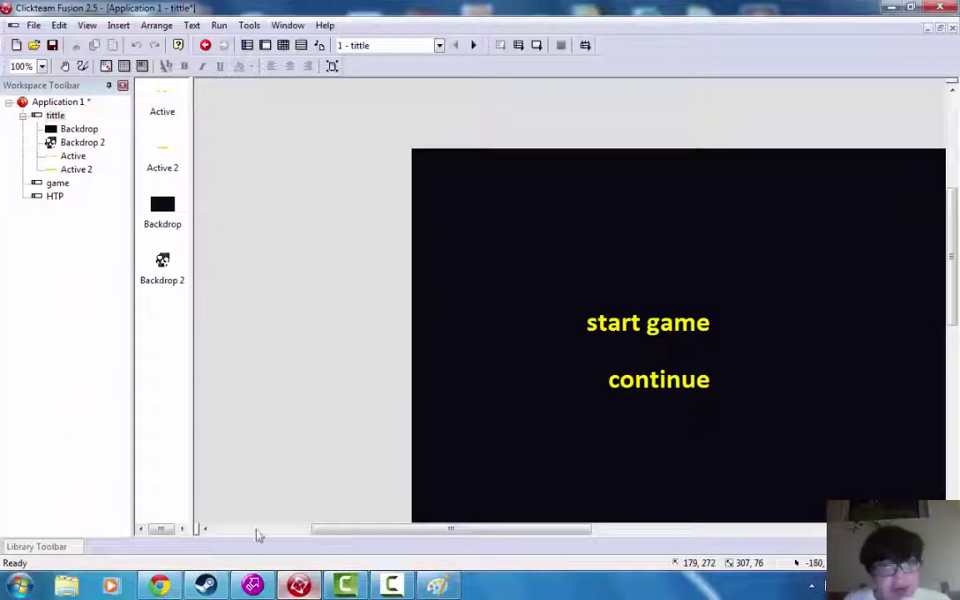
# - Add a "Run this event once" condition as a new event in the tittle frame's event editor
pyautogui.click(283, 45)
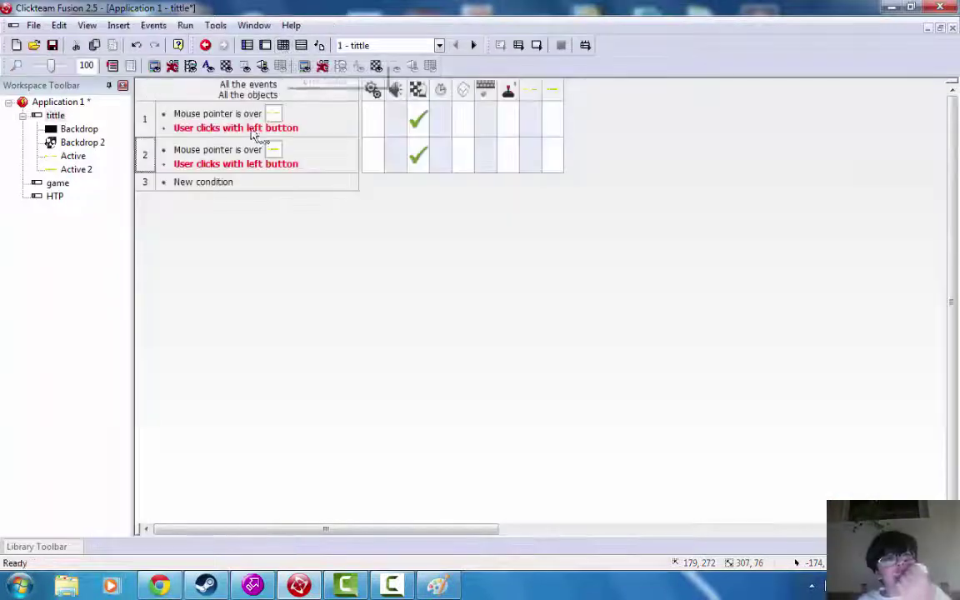
pyautogui.click(234, 182)
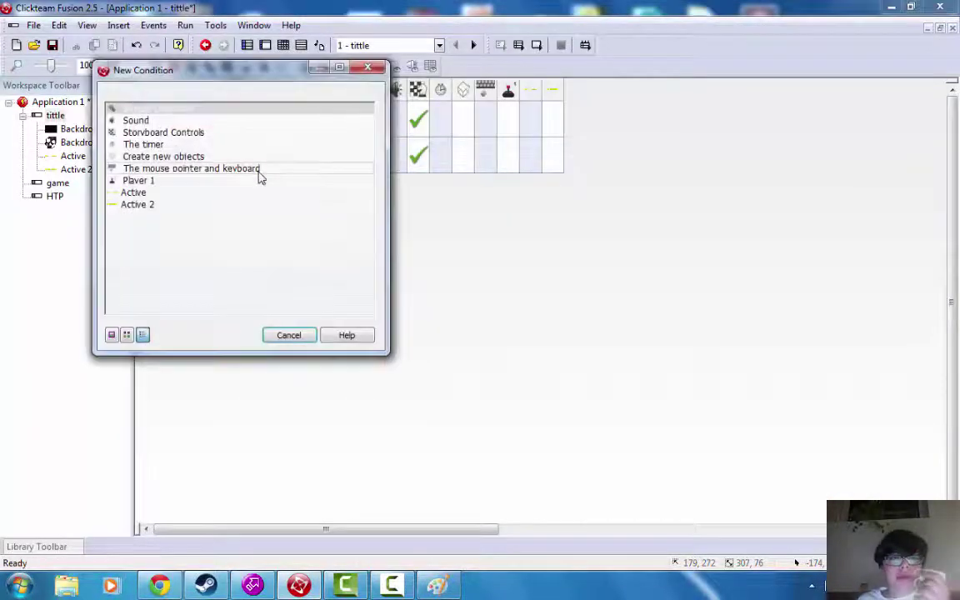
pyautogui.click(230, 112)
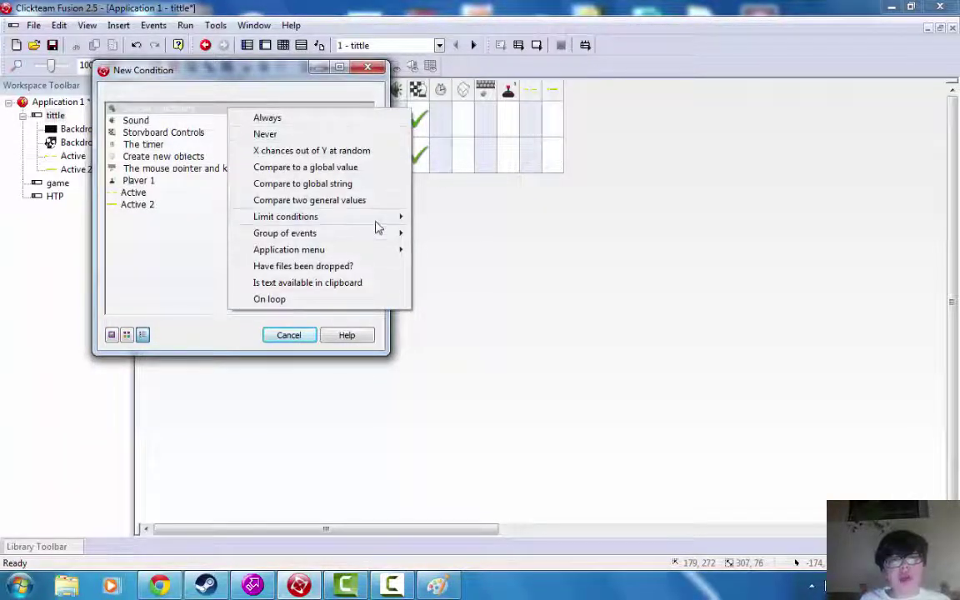
pyautogui.moveTo(394, 217)
pyautogui.click(425, 217)
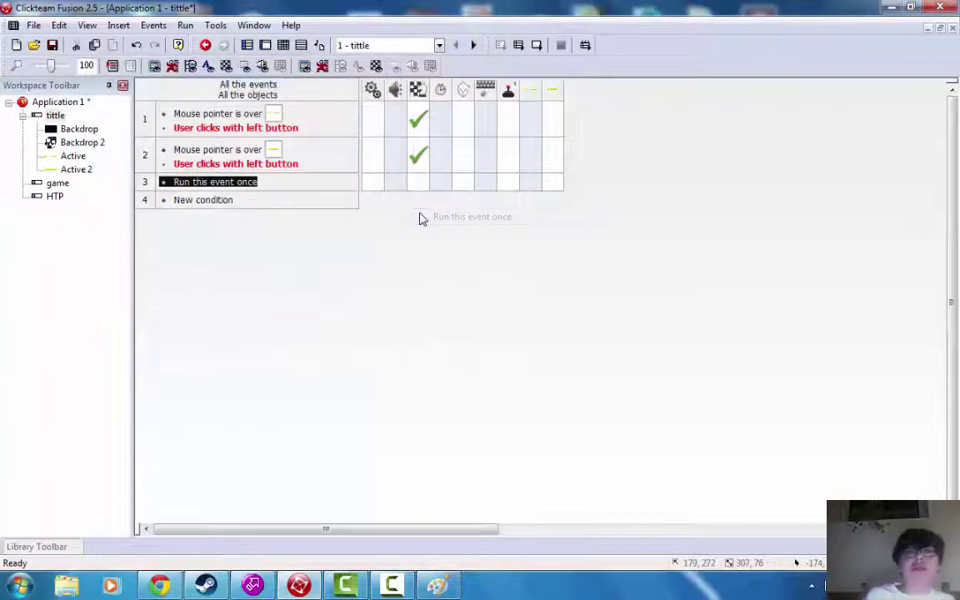
# - Give the "Run this event once" event a Play Sample action using scary music (1) from the example game folder on the desktop
pyautogui.click(395, 185)
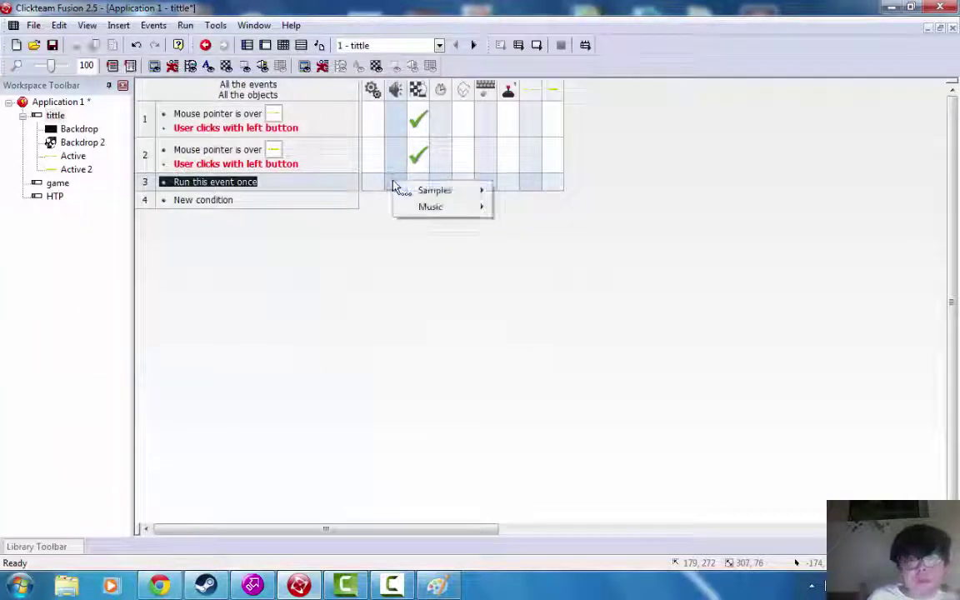
pyautogui.moveTo(409, 193)
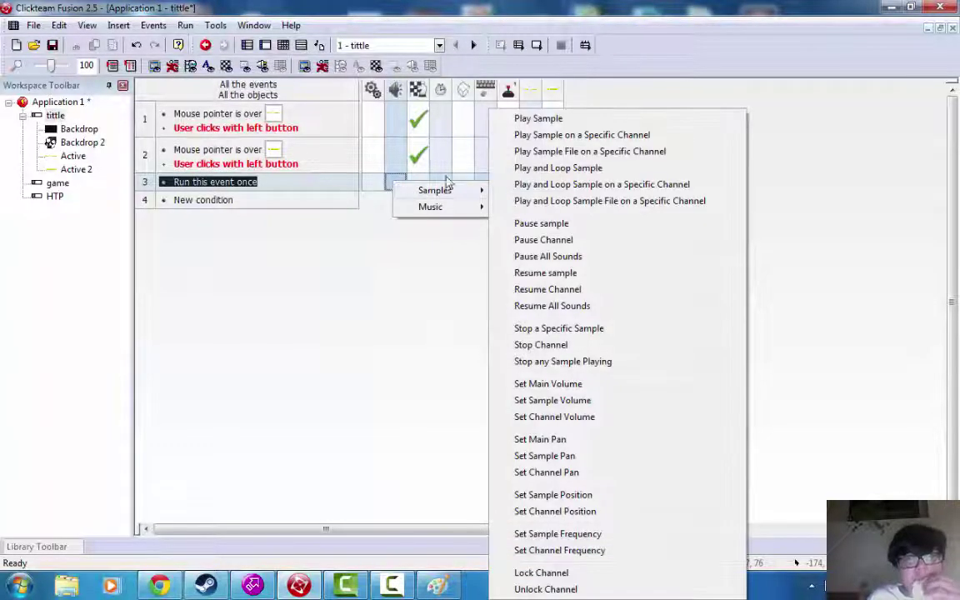
pyautogui.click(577, 120)
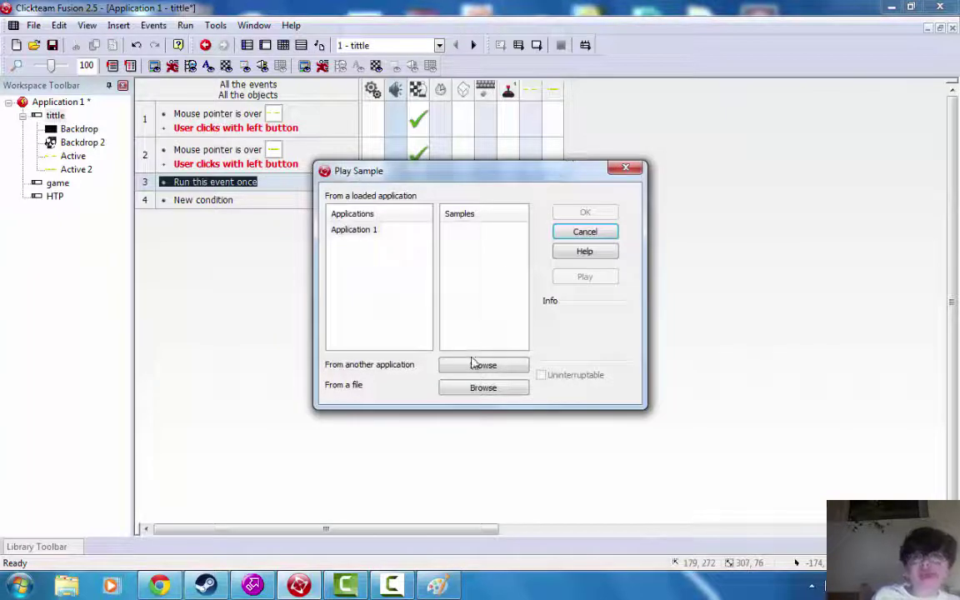
pyautogui.click(472, 393)
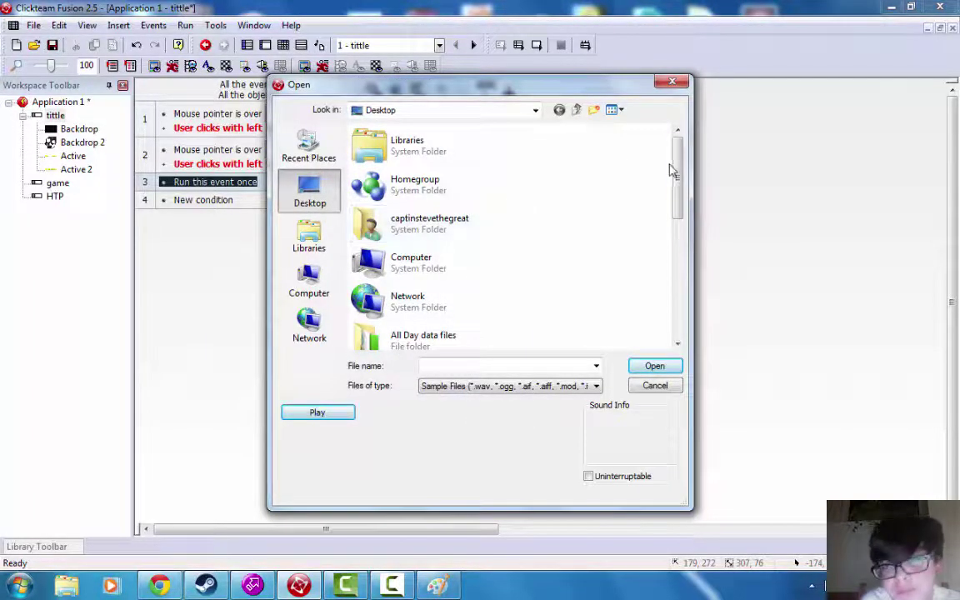
pyautogui.moveTo(678, 167); pyautogui.dragTo(679, 240)
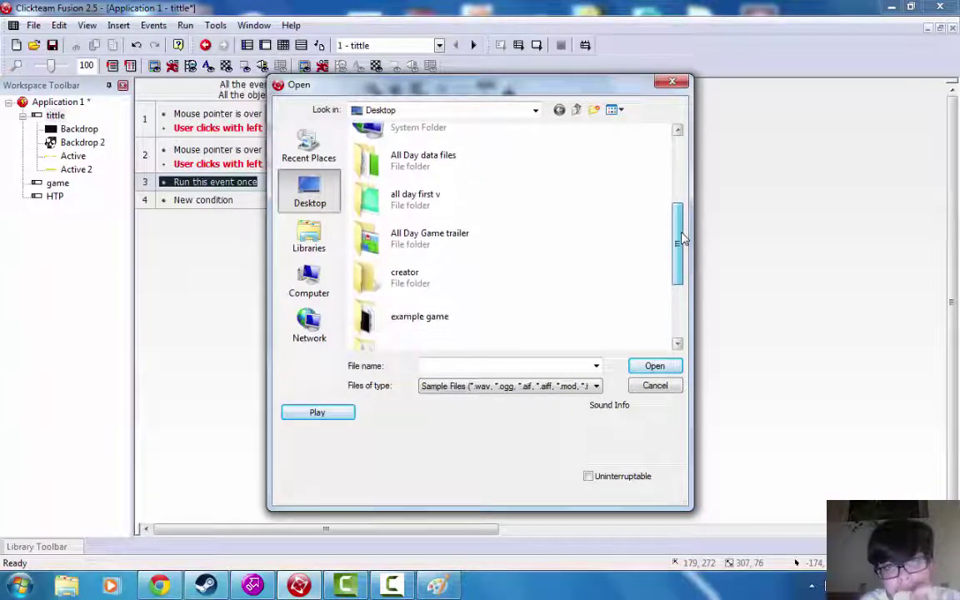
pyautogui.doubleClick(452, 321)
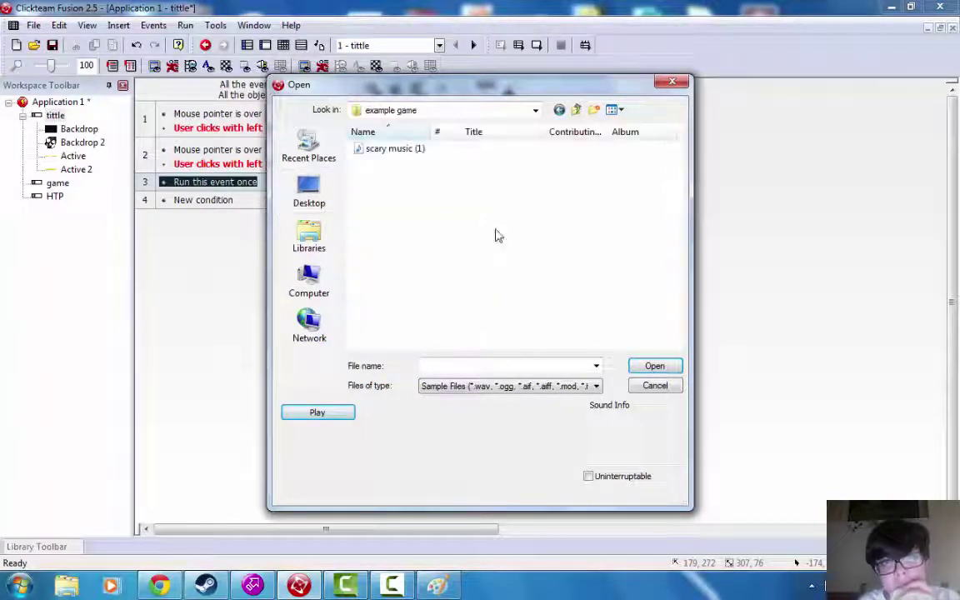
pyautogui.click(402, 150)
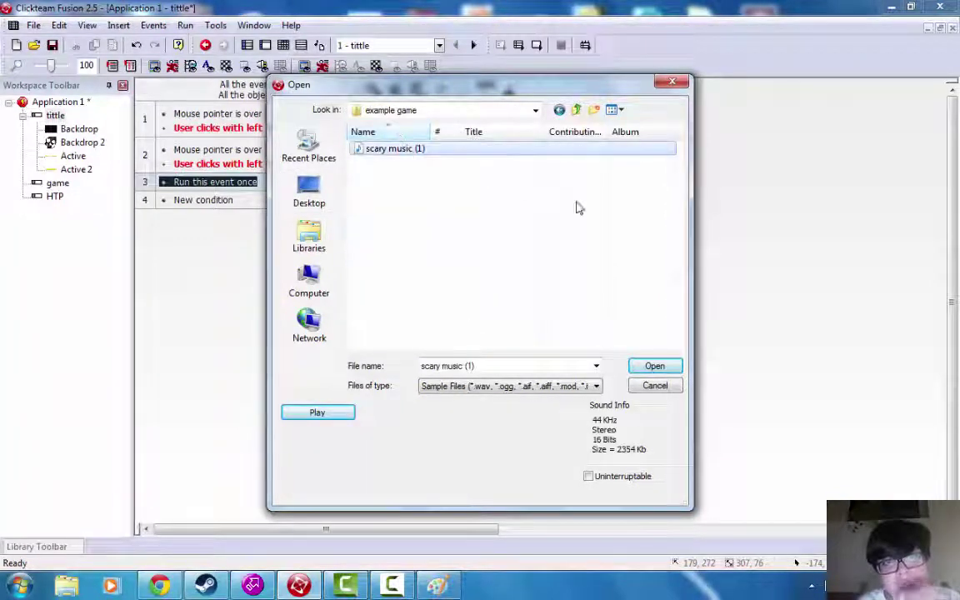
pyautogui.click(654, 366)
# - Run the application to check the title music, test the start game button, and close the test window
pyautogui.click(185, 25)
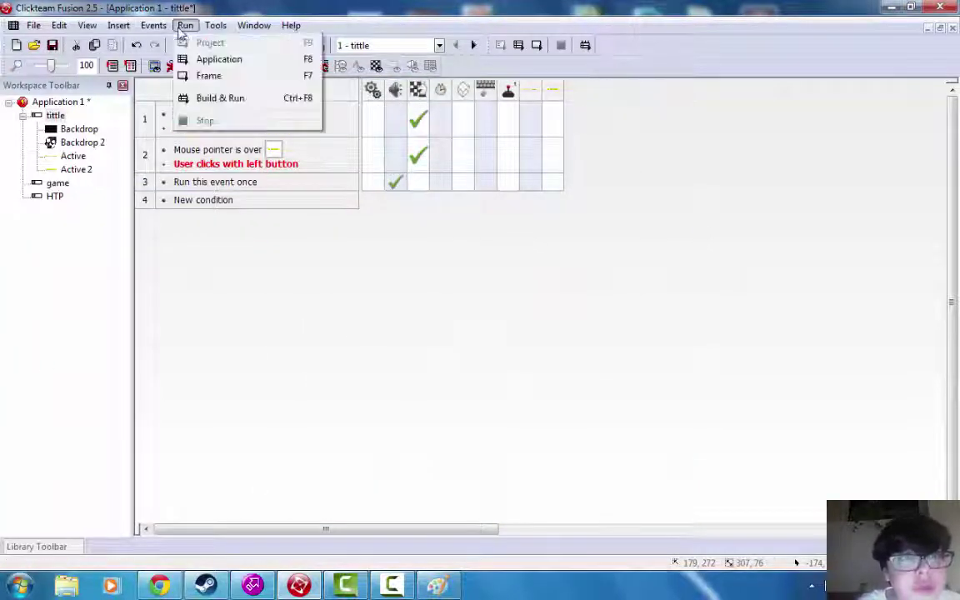
pyautogui.click(214, 57)
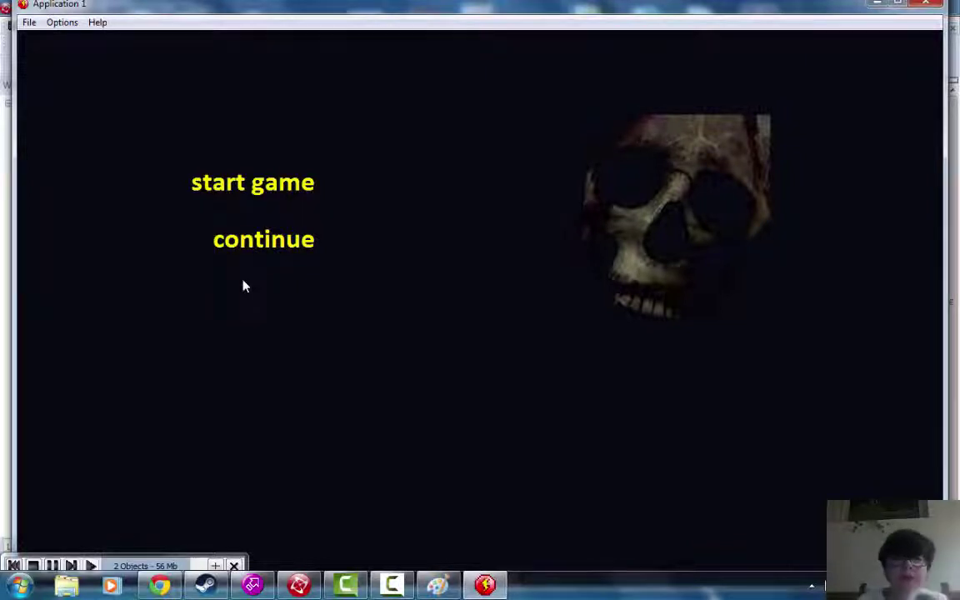
pyautogui.click(261, 198)
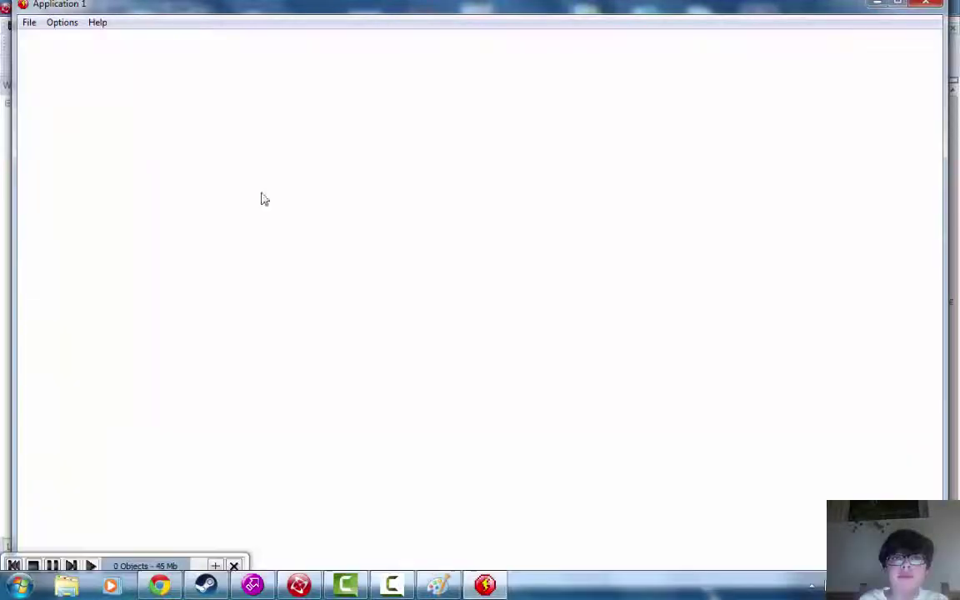
pyautogui.click(926, 8)
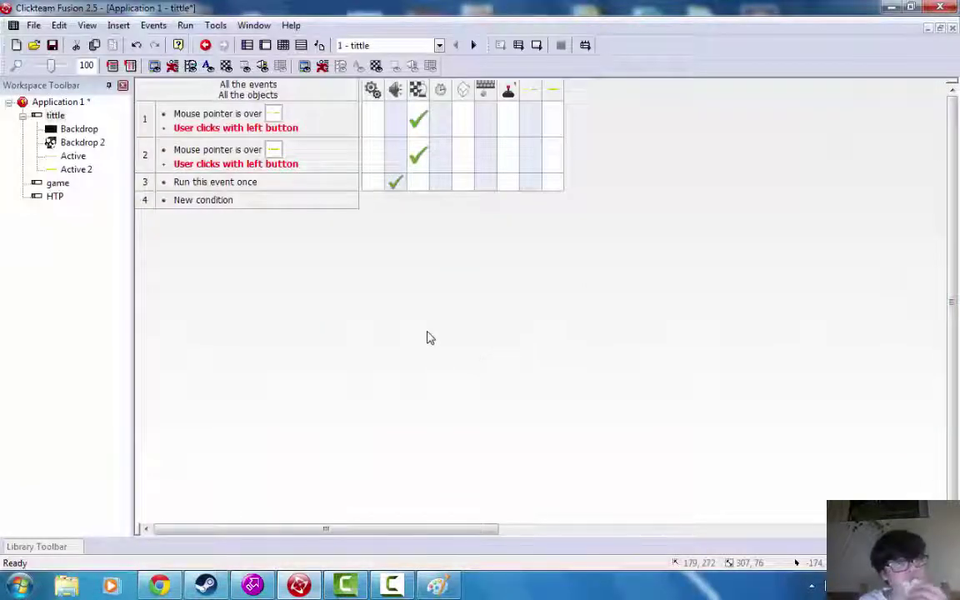
# - Open the game frame in the frame editor from the workspace tree
pyautogui.click(61, 185)
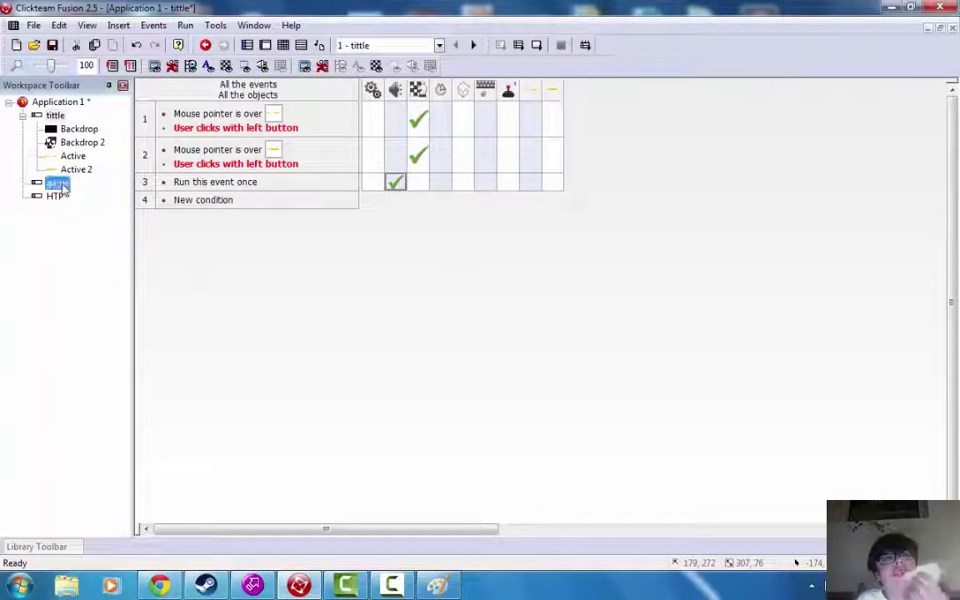
pyautogui.click(58, 183)
pyautogui.doubleClick(46, 183)
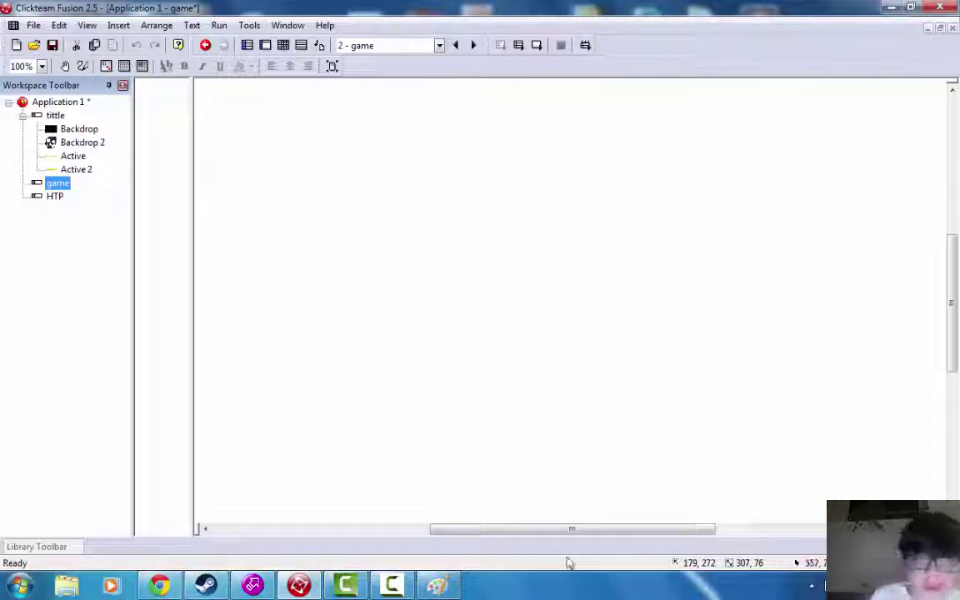
pyautogui.rightClick(36, 185)
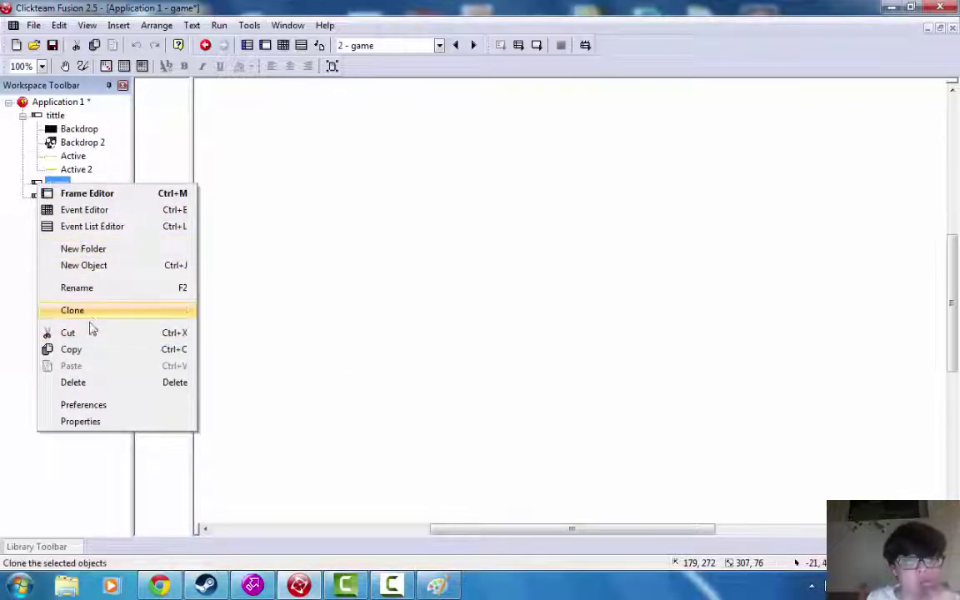
pyautogui.click(88, 424)
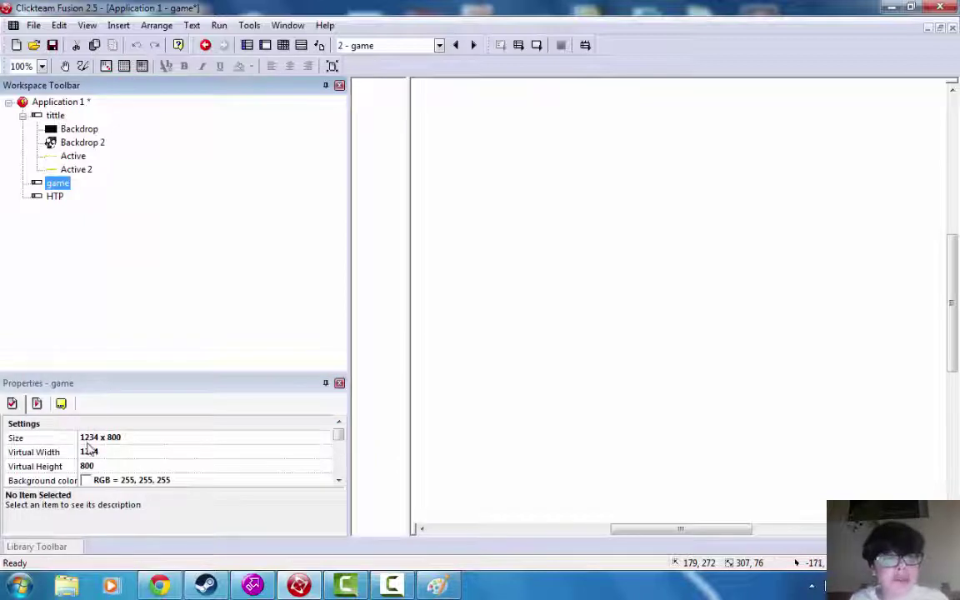
pyautogui.click(98, 437)
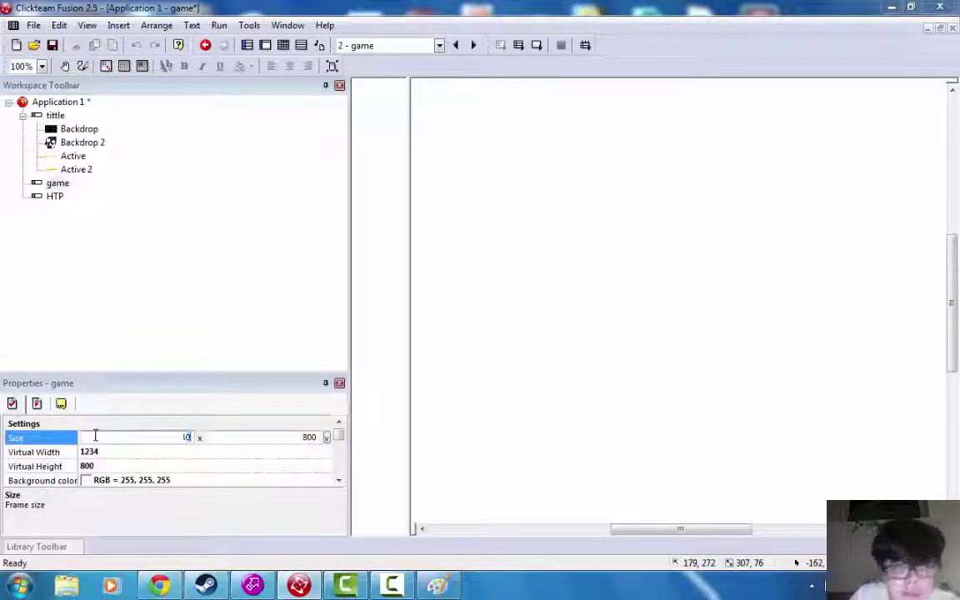
pyautogui.click(306, 437)
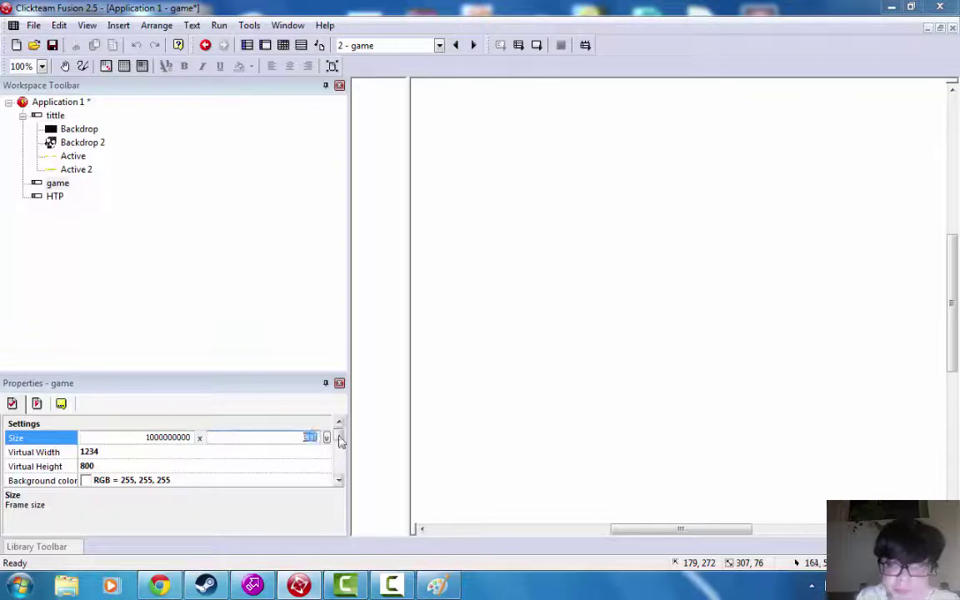
pyautogui.write('100000000000')
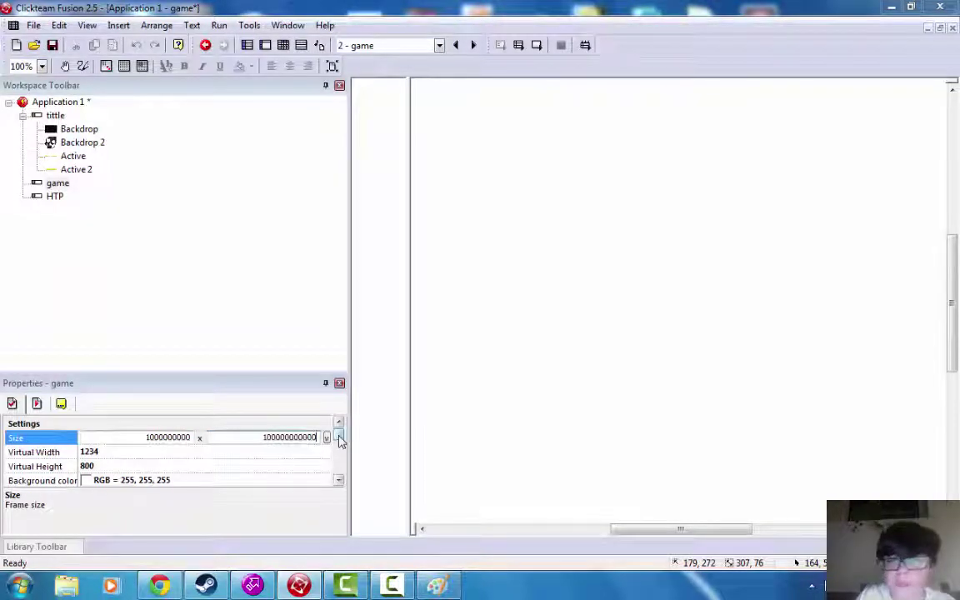
pyautogui.press('Return')
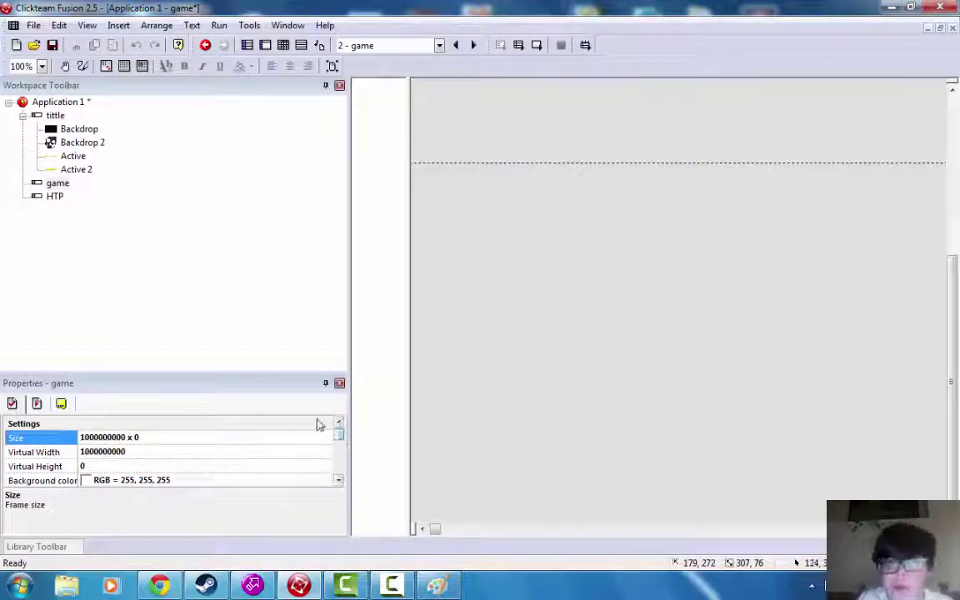
pyautogui.click(339, 383)
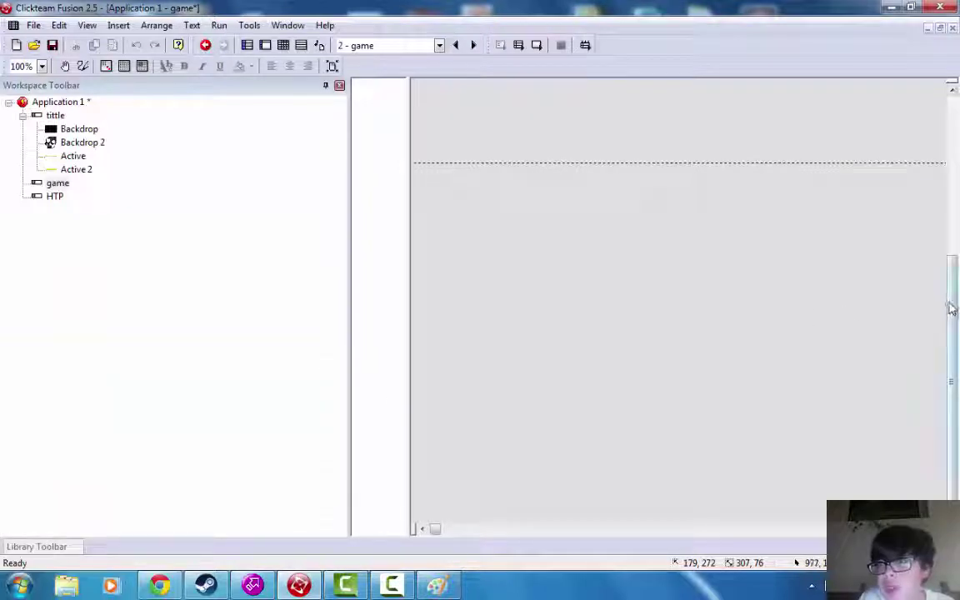
# - Examine the resized game frame's boundaries in the frame editor, and bring up the game frame's available commands
pyautogui.moveTo(955, 288); pyautogui.dragTo(958, 313)
pyautogui.moveTo(958, 369); pyautogui.dragTo(958, 286)
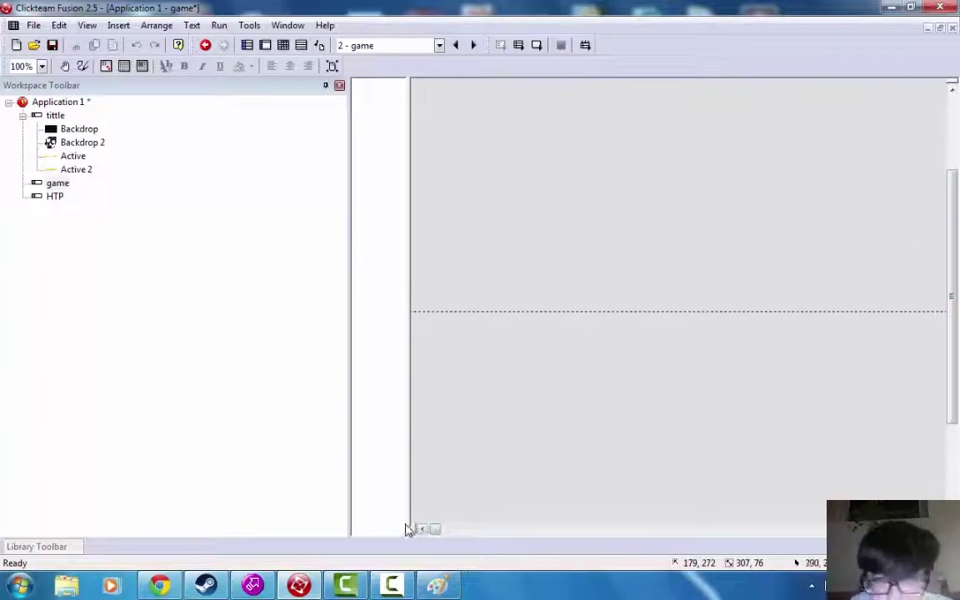
pyautogui.moveTo(435, 529)
pyautogui.mouseDown()
pyautogui.moveTo(639, 528)
pyautogui.moveTo(433, 536)
pyautogui.mouseUp()
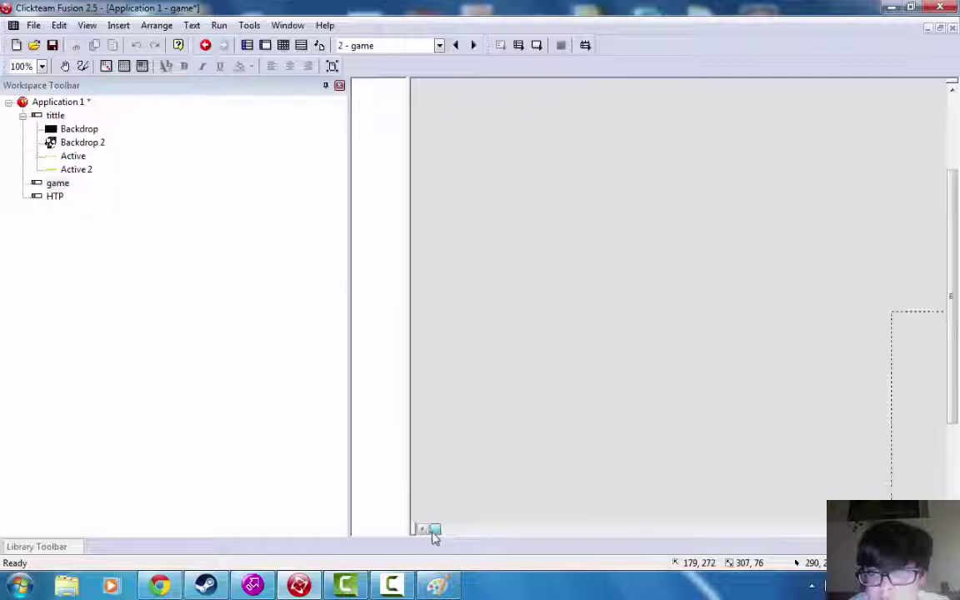
pyautogui.moveTo(952, 317); pyautogui.dragTo(912, 422)
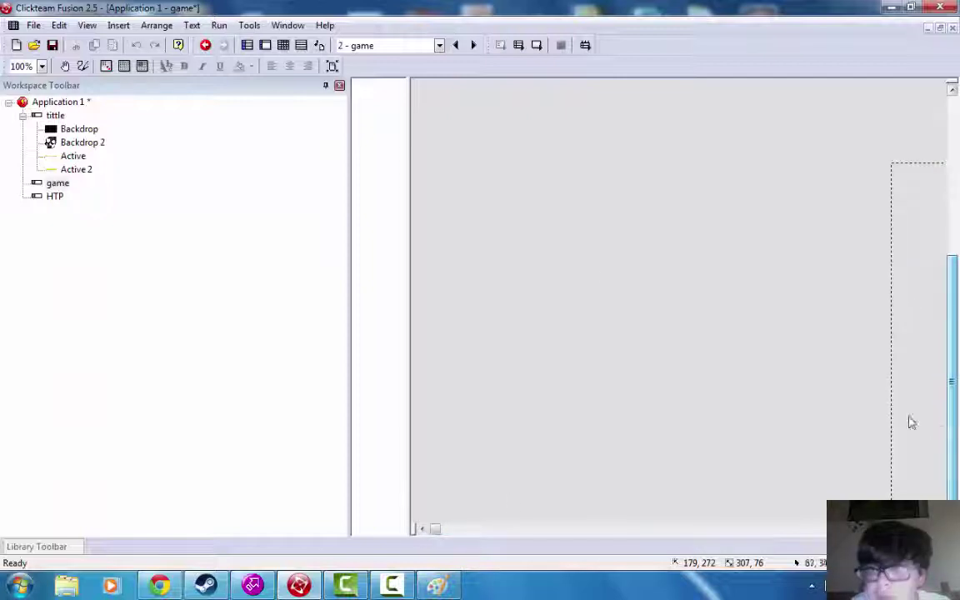
pyautogui.rightClick(46, 185)
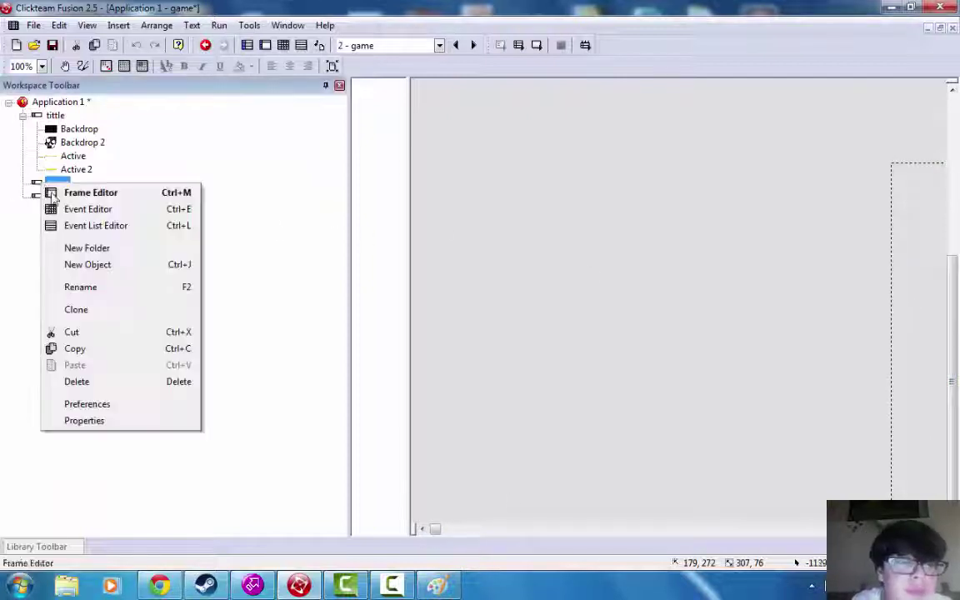
# - Set the game frame's size to 10000 x 10000 in its properties
pyautogui.click(77, 420)
pyautogui.click(105, 433)
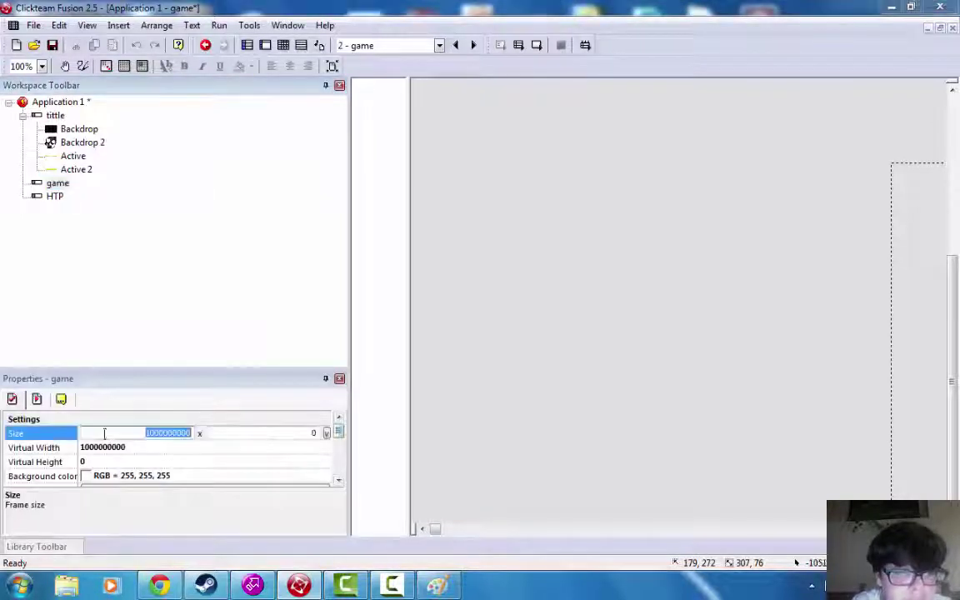
pyautogui.write('10000')
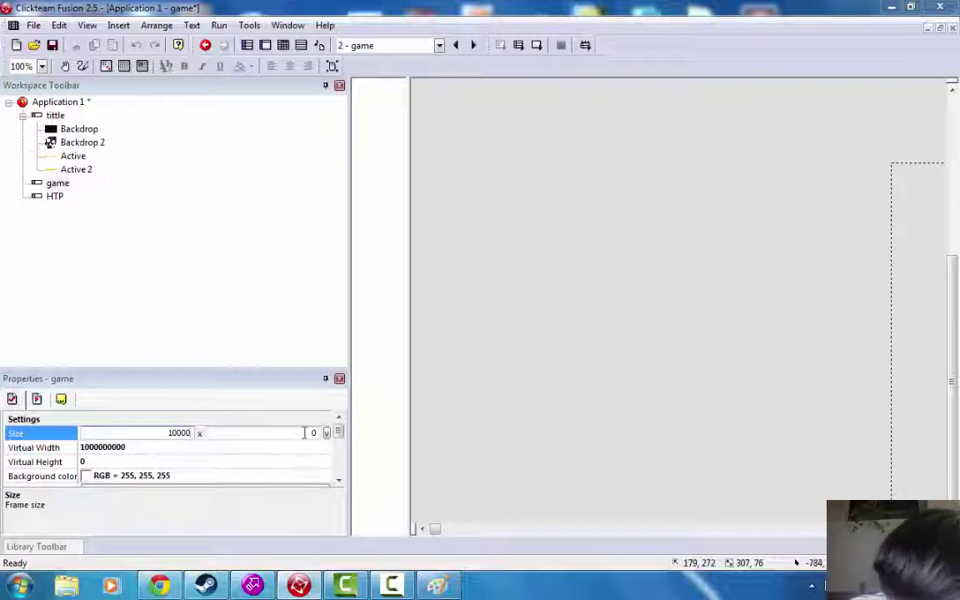
pyautogui.moveTo(304, 432); pyautogui.dragTo(350, 428)
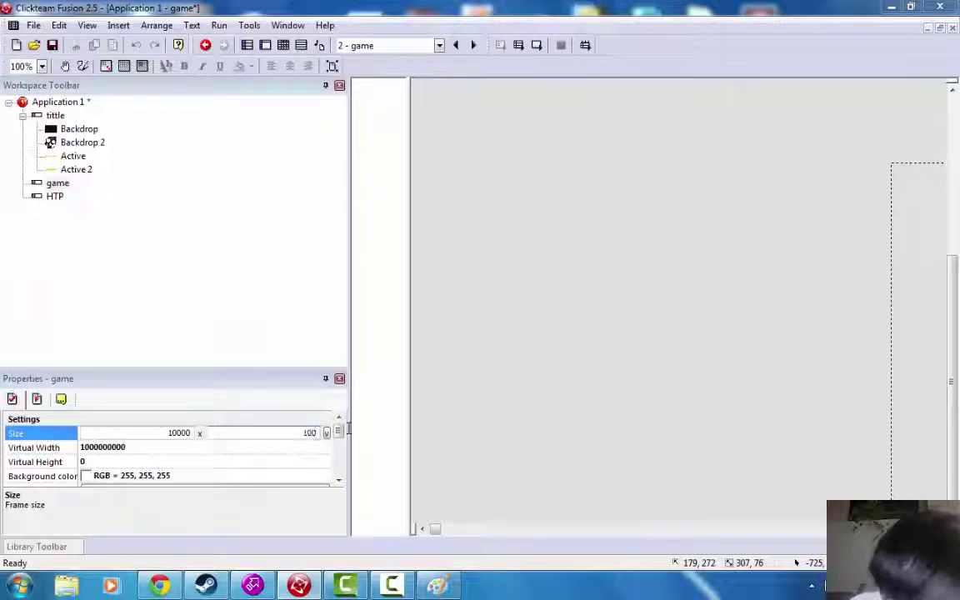
pyautogui.click(339, 378)
# - Inspect the resized game frame's extents, run the application and start the game to check it
pyautogui.moveTo(448, 530); pyautogui.dragTo(471, 538)
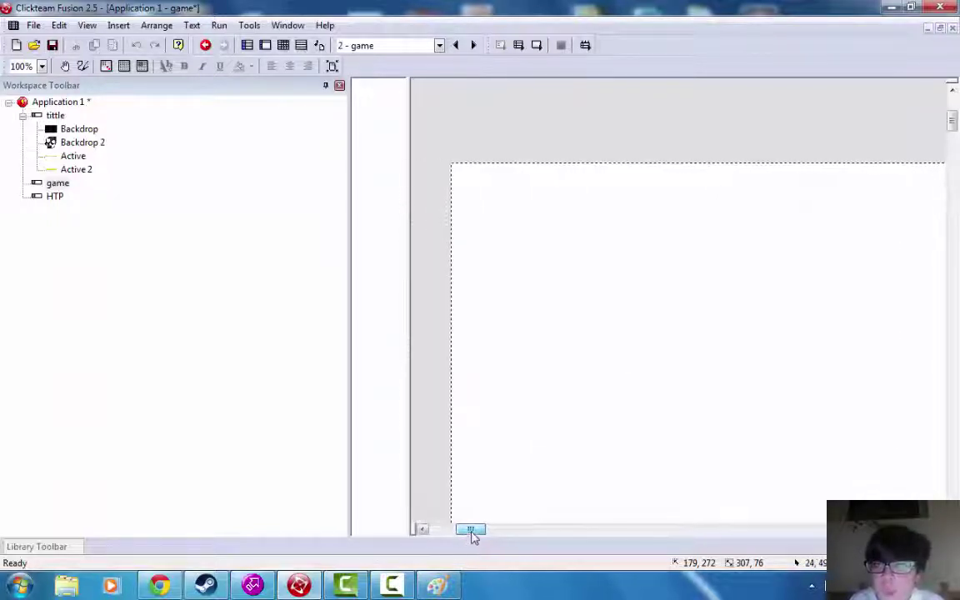
pyautogui.moveTo(953, 122); pyautogui.dragTo(952, 493)
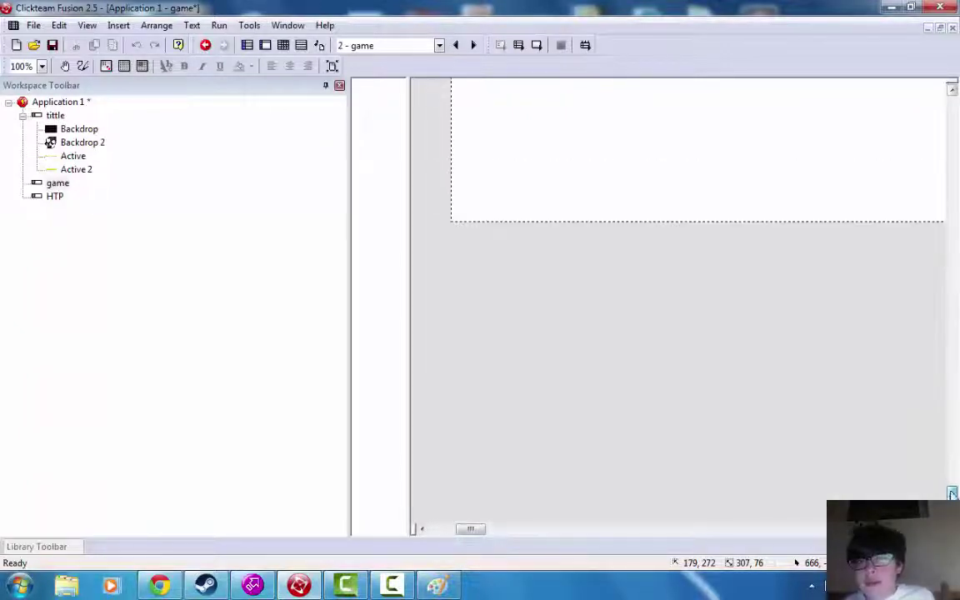
pyautogui.click(219, 25)
pyautogui.click(233, 41)
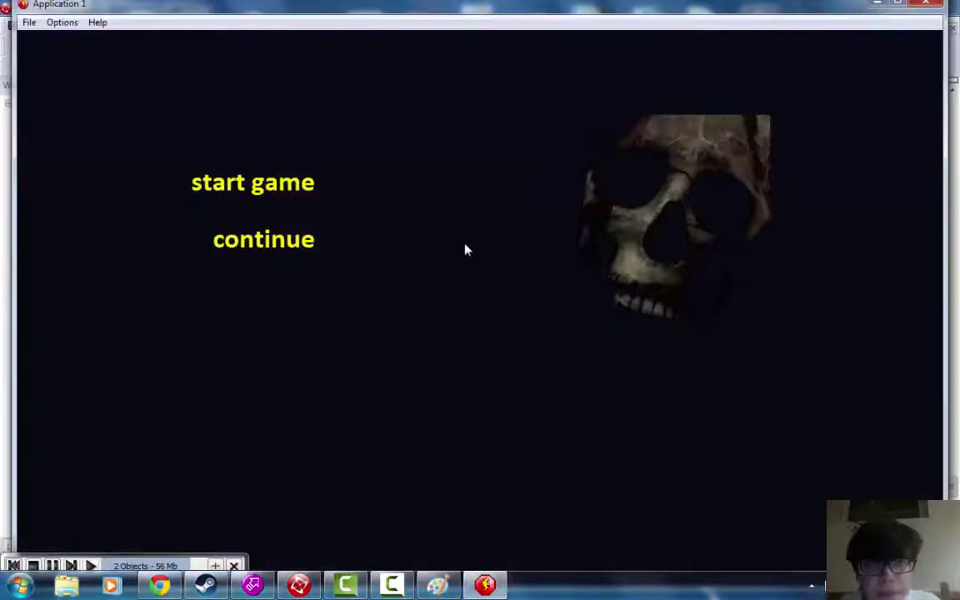
pyautogui.click(288, 197)
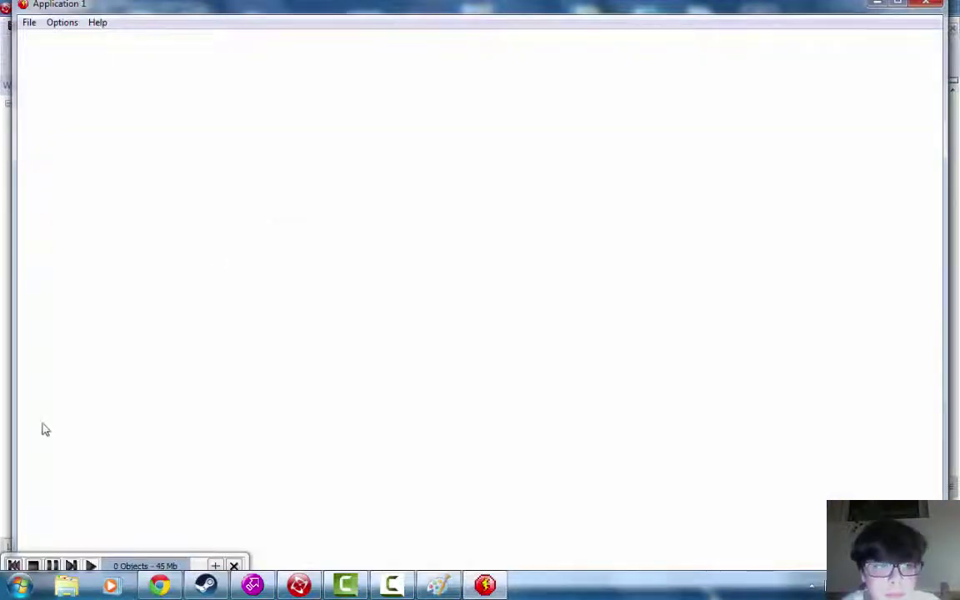
pyautogui.click(921, 5)
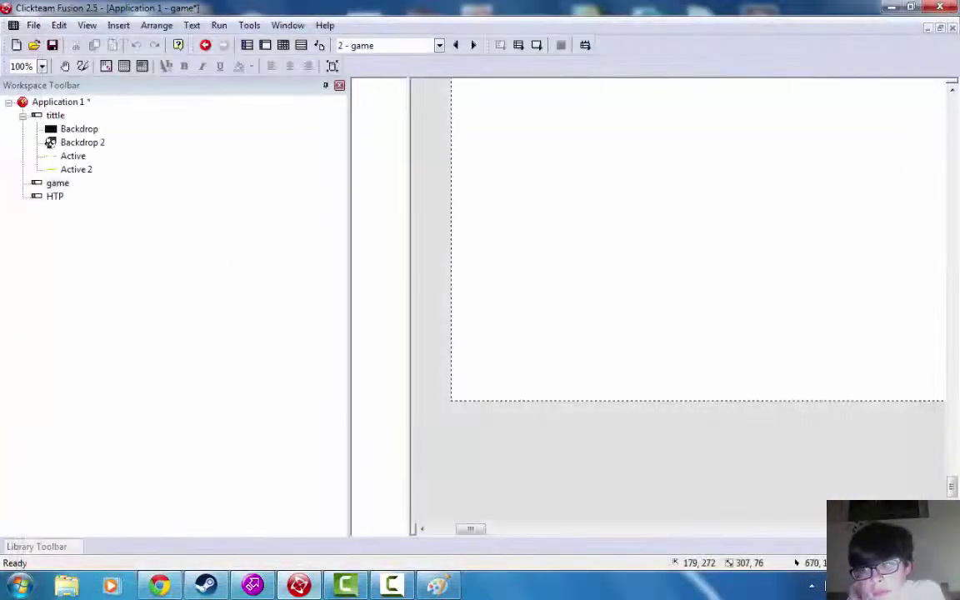
# - Add the desktop image Mote_rock (1).png to the game frame as a Backdrop at the frame's left edge, about (-7, 3621)
pyautogui.moveTo(952, 485); pyautogui.dragTo(955, 265)
pyautogui.moveTo(401, 3); pyautogui.dragTo(230, 75)
pyautogui.moveTo(644, 288); pyautogui.dragTo(472, 296)
pyautogui.click(552, 206)
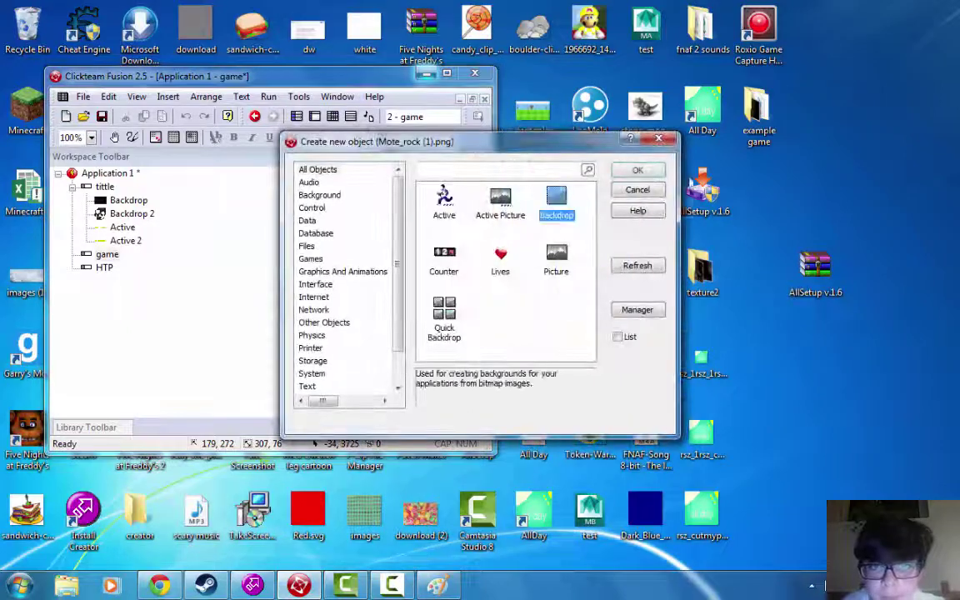
pyautogui.click(637, 170)
pyautogui.click(447, 74)
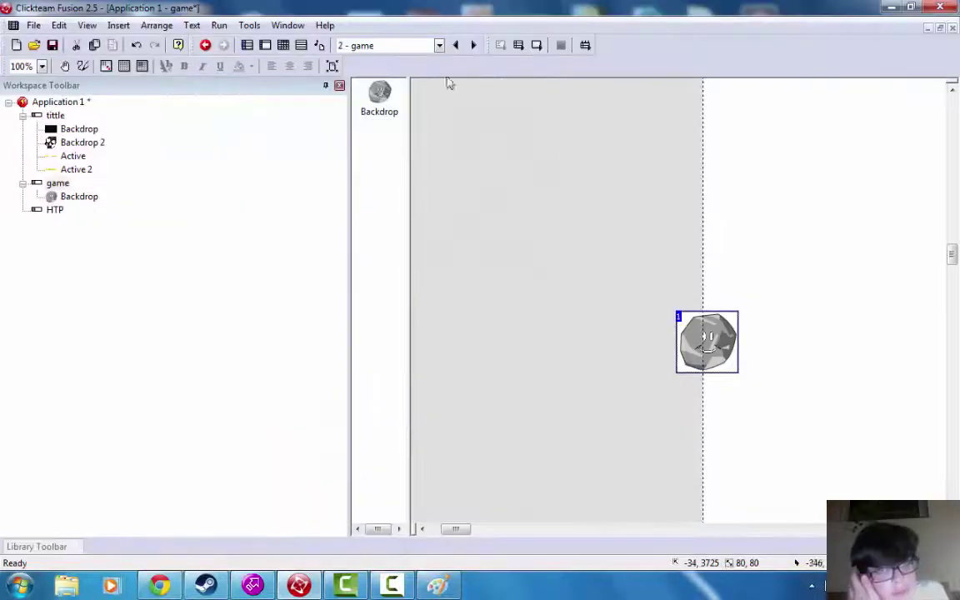
pyautogui.moveTo(735, 350); pyautogui.dragTo(756, 273)
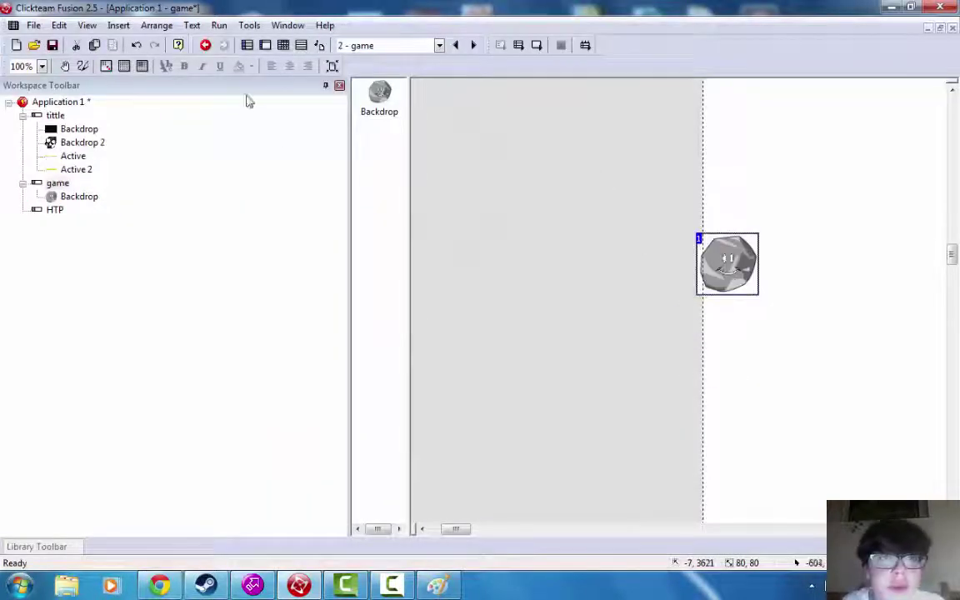
# - Run the application and start the game to look for the rock backdrop
pyautogui.click(249, 25)
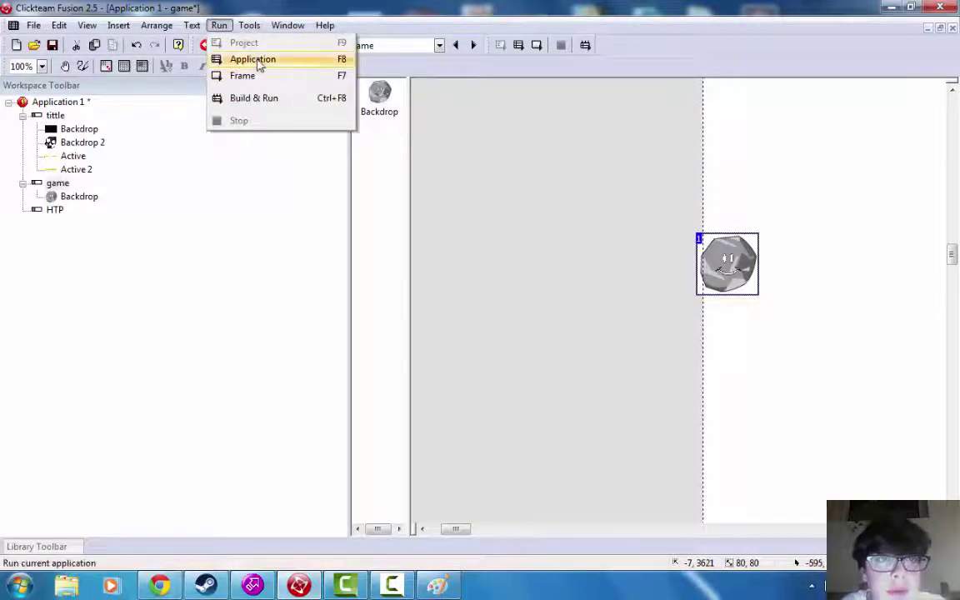
pyautogui.click(258, 59)
pyautogui.click(314, 180)
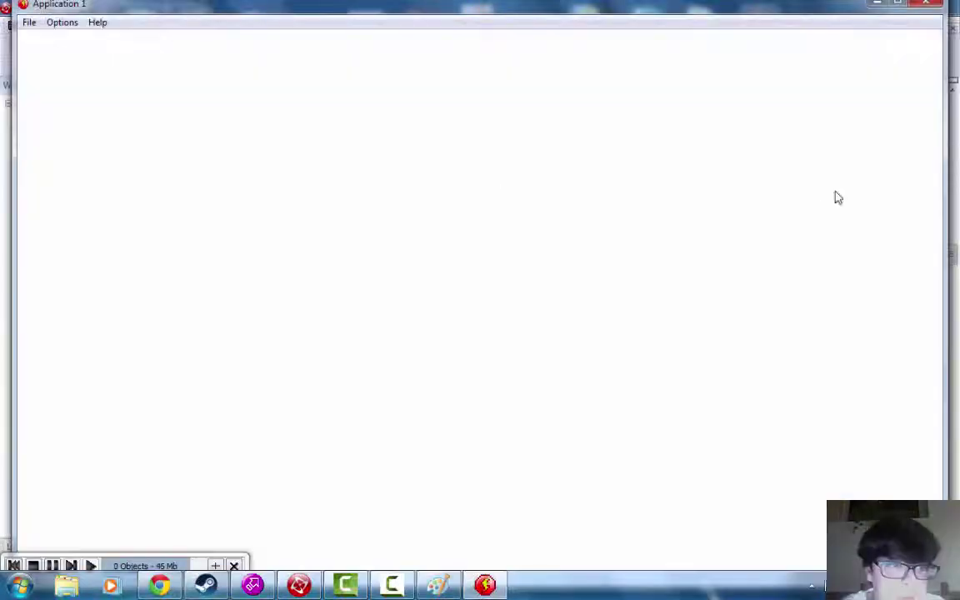
pyautogui.click(927, 6)
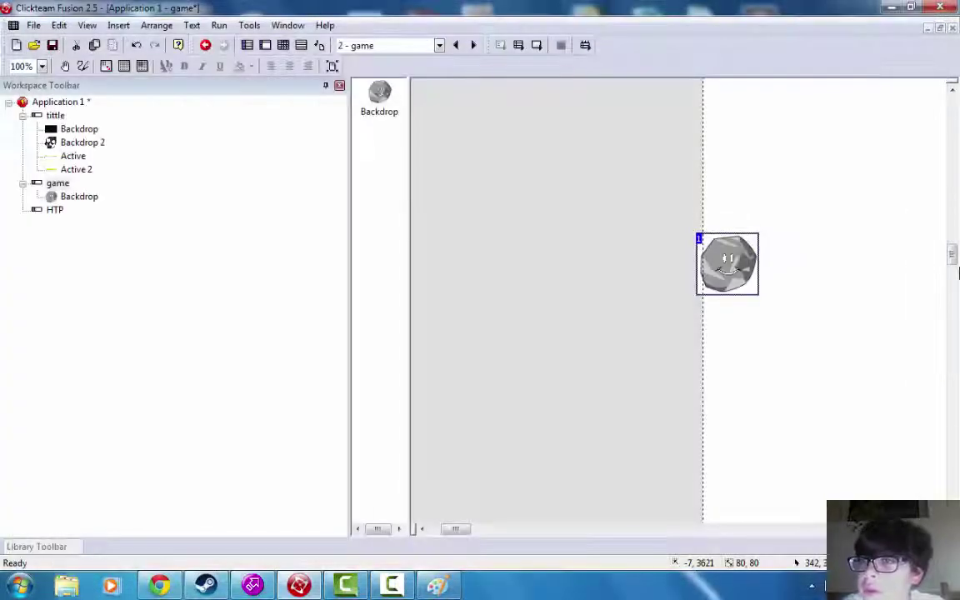
# - Move the rock backdrop up along the frame's left edge to about (-9, 3145) and test-run the frame
pyautogui.moveTo(953, 252); pyautogui.dragTo(953, 243)
pyautogui.moveTo(730, 494); pyautogui.dragTo(723, 142)
pyautogui.click(221, 25)
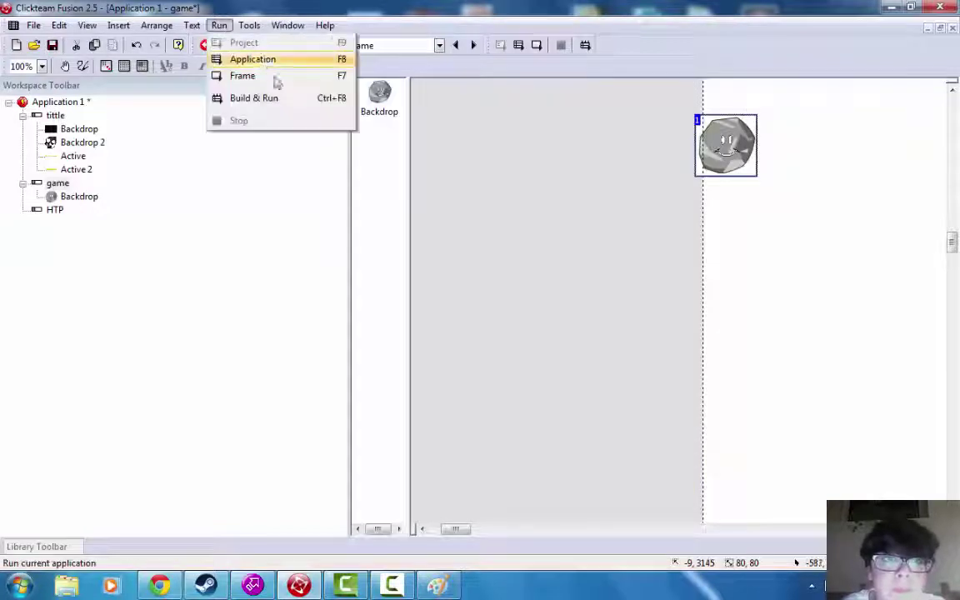
pyautogui.click(277, 78)
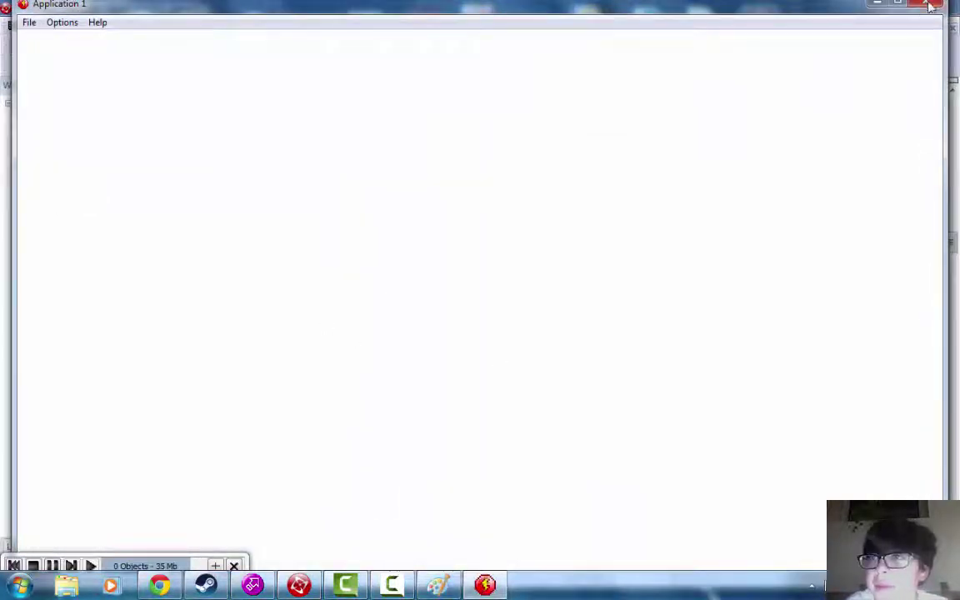
pyautogui.click(932, 7)
# - Move the rock backdrop further up to about (-10, 2710) and test-run the frame again
pyautogui.moveTo(953, 241); pyautogui.dragTo(952, 223)
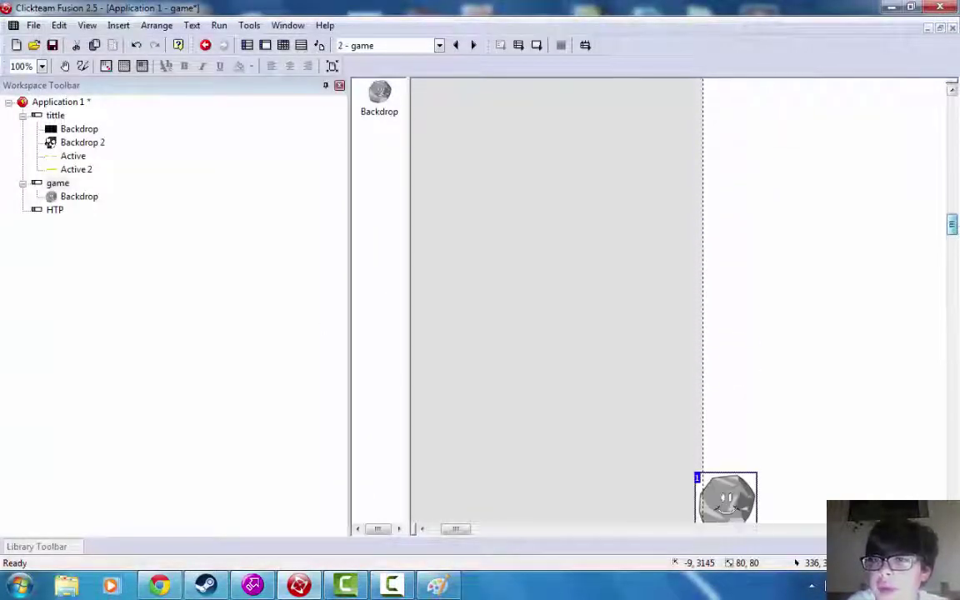
pyautogui.moveTo(728, 503); pyautogui.dragTo(732, 179)
pyautogui.click(249, 25)
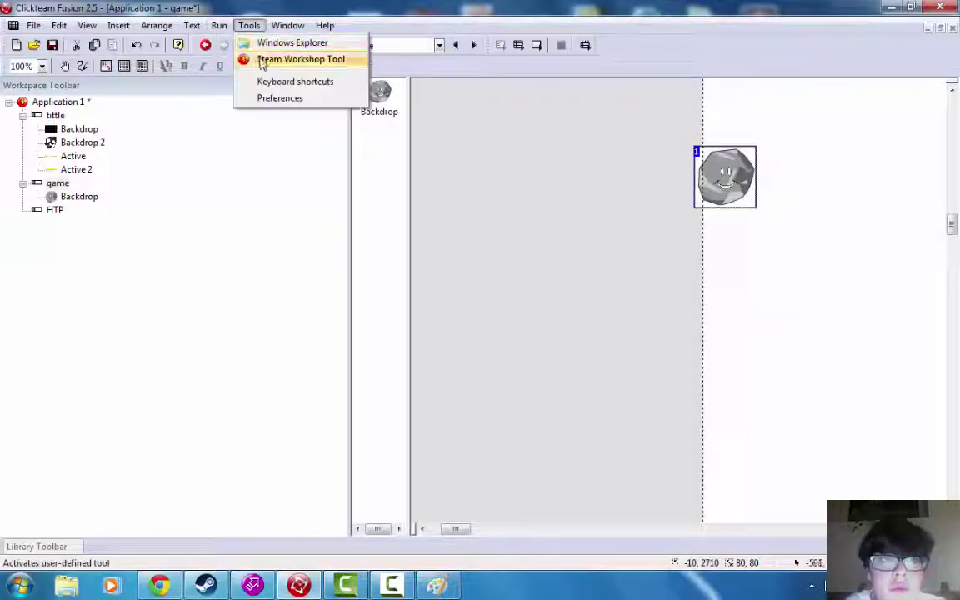
pyautogui.click(218, 58)
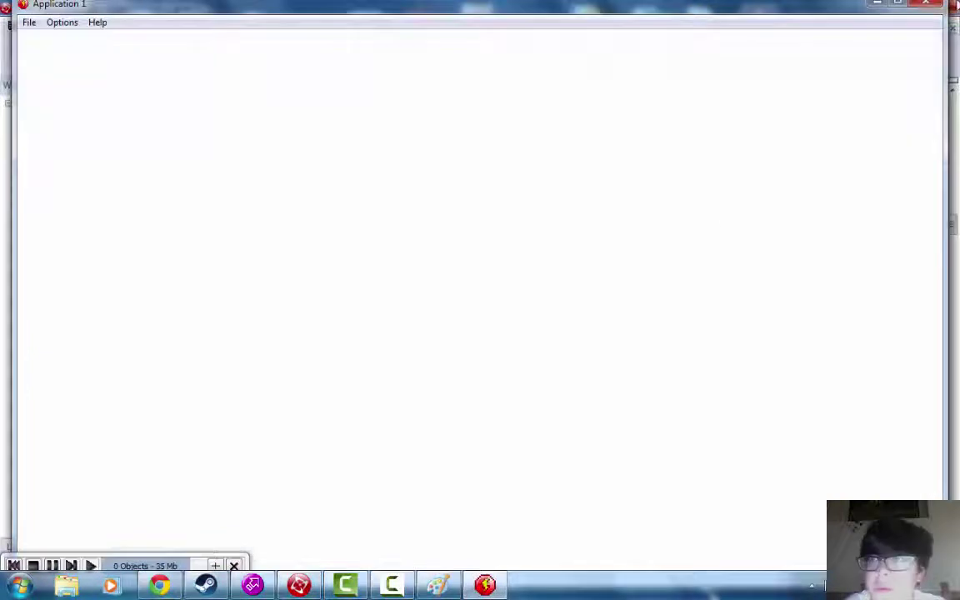
pyautogui.click(929, 4)
# - Move the rock backdrop near the top of the game frame, to about (-13, 393), and test-run the frame
pyautogui.moveTo(955, 225); pyautogui.dragTo(956, 212)
pyautogui.moveTo(733, 518); pyautogui.dragTo(728, 292)
pyautogui.click(218, 25)
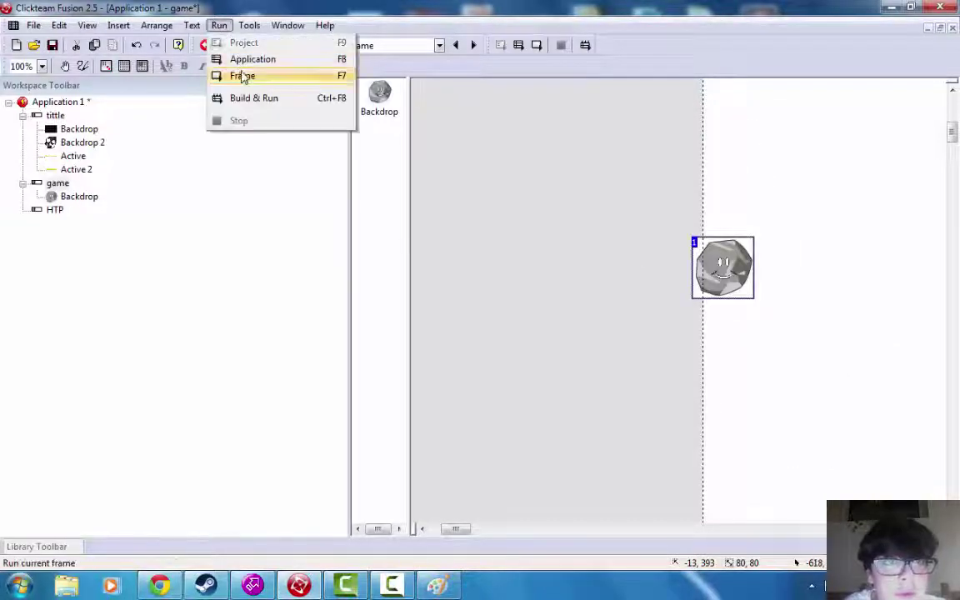
pyautogui.click(241, 75)
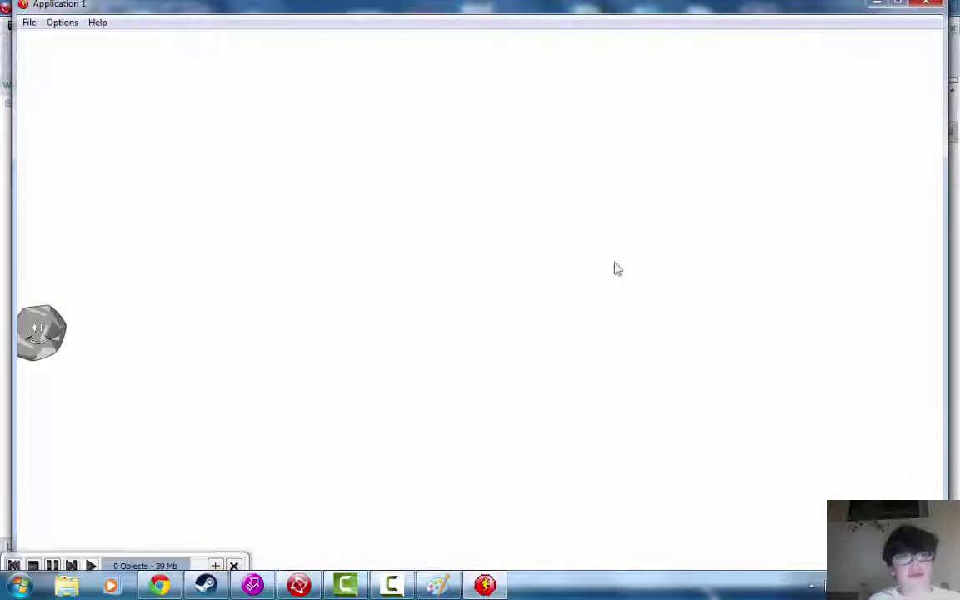
pyautogui.click(928, 3)
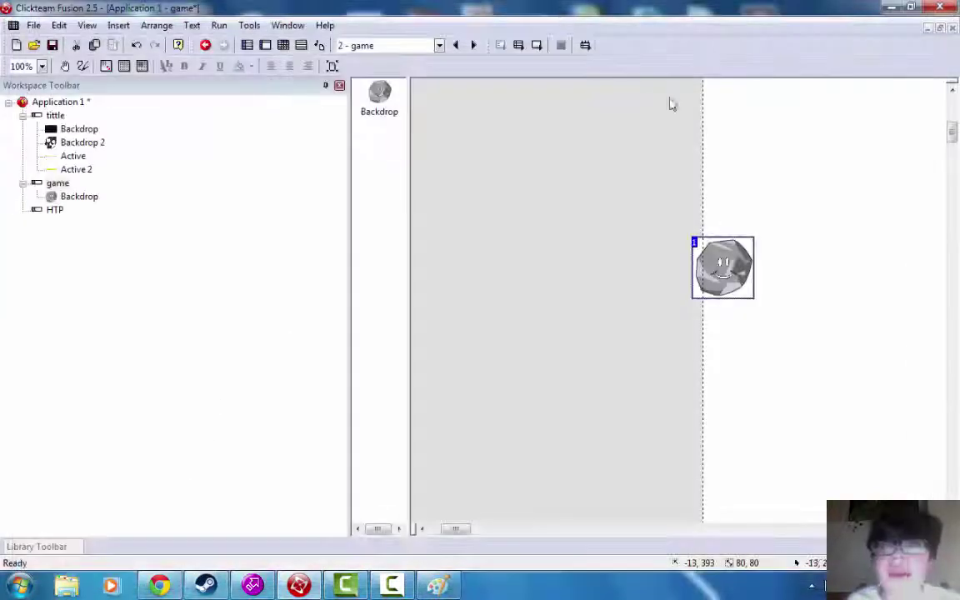
# - Copy the black Backdrop from the tittle frame into the game frame over the rock, and check the game frame's size settings
pyautogui.moveTo(94, 132); pyautogui.dragTo(710, 251)
pyautogui.moveTo(455, 529); pyautogui.dragTo(506, 530)
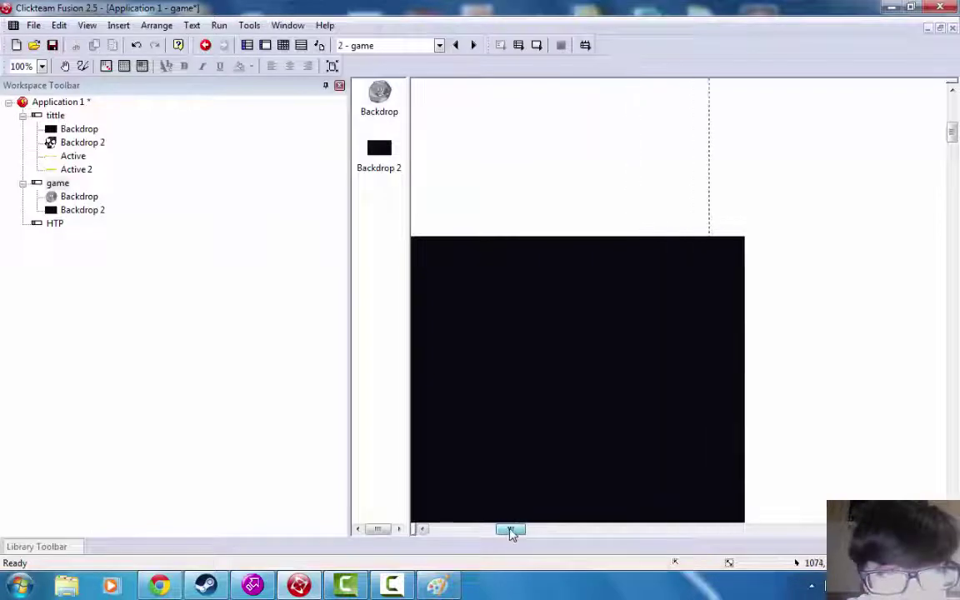
pyautogui.rightClick(52, 187)
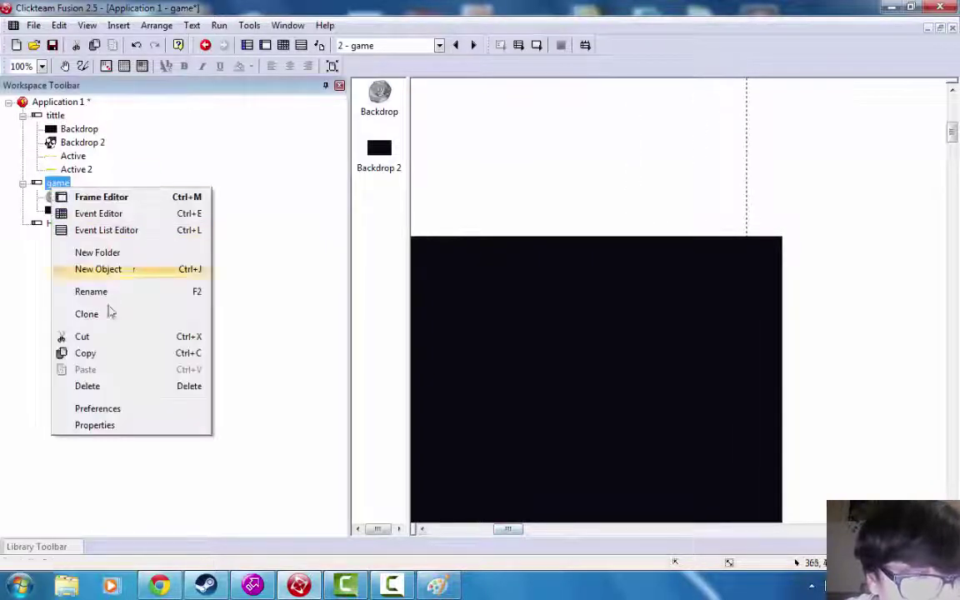
pyautogui.click(104, 424)
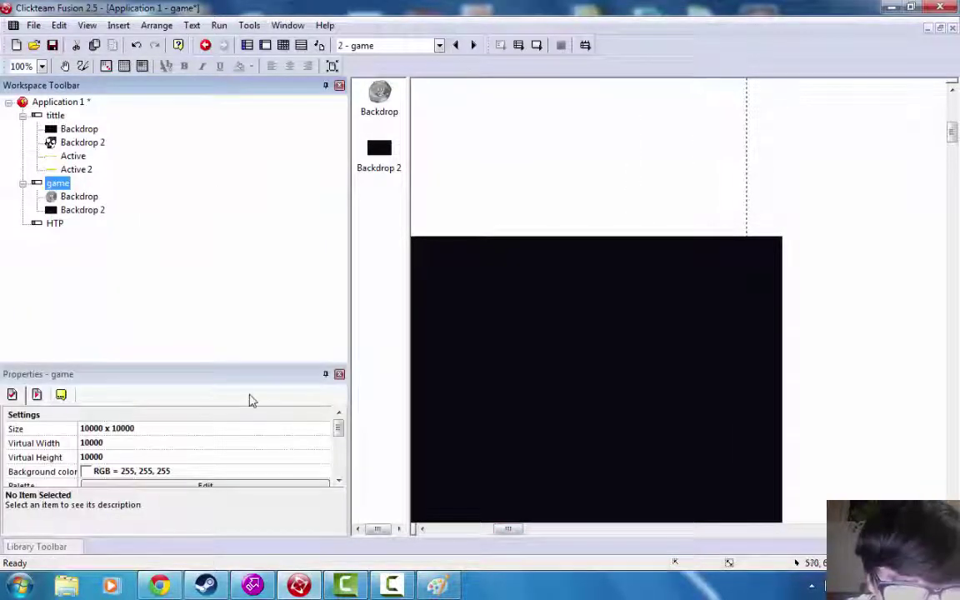
pyautogui.click(339, 374)
# - Align the black backdrop with the game frame's left edge at (0, 391)
pyautogui.moveTo(495, 531); pyautogui.dragTo(457, 530)
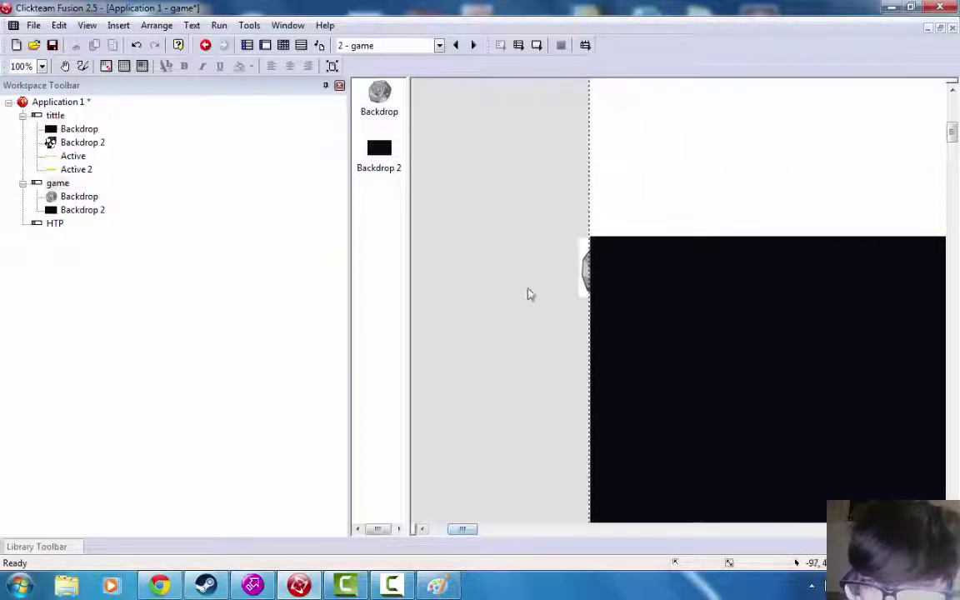
pyautogui.click(623, 302)
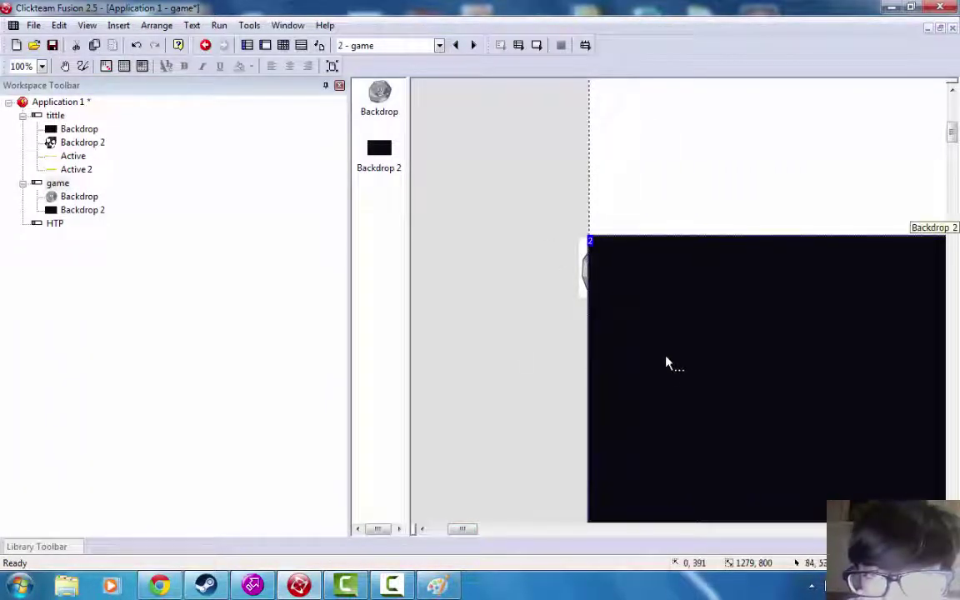
pyautogui.moveTo(467, 534)
pyautogui.mouseDown()
pyautogui.moveTo(520, 531)
pyautogui.moveTo(482, 531)
pyautogui.mouseUp()
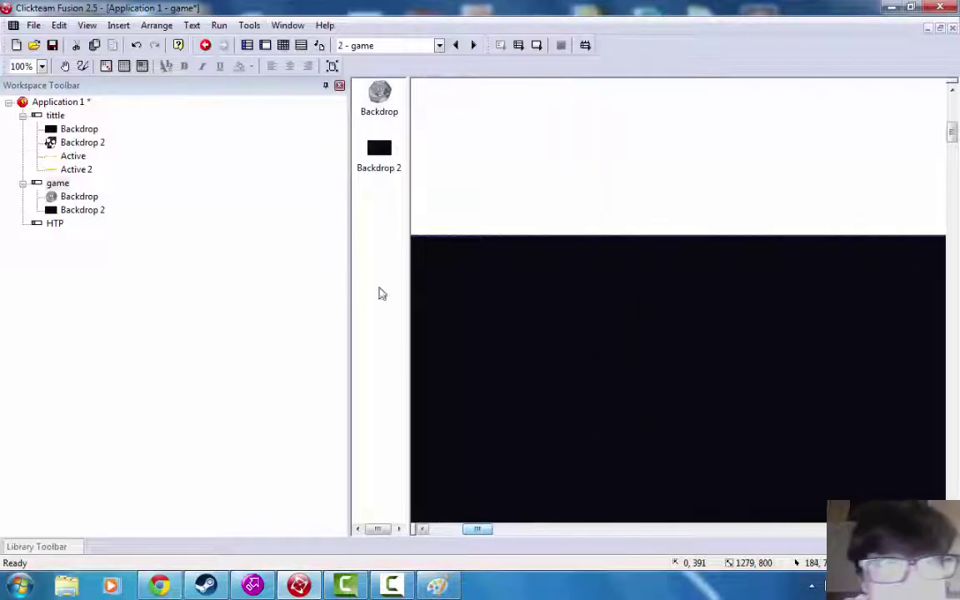
# - Run the application and start the game to check how the black backdrop fills the visible area
pyautogui.click(218, 25)
pyautogui.click(210, 26)
pyautogui.click(217, 25)
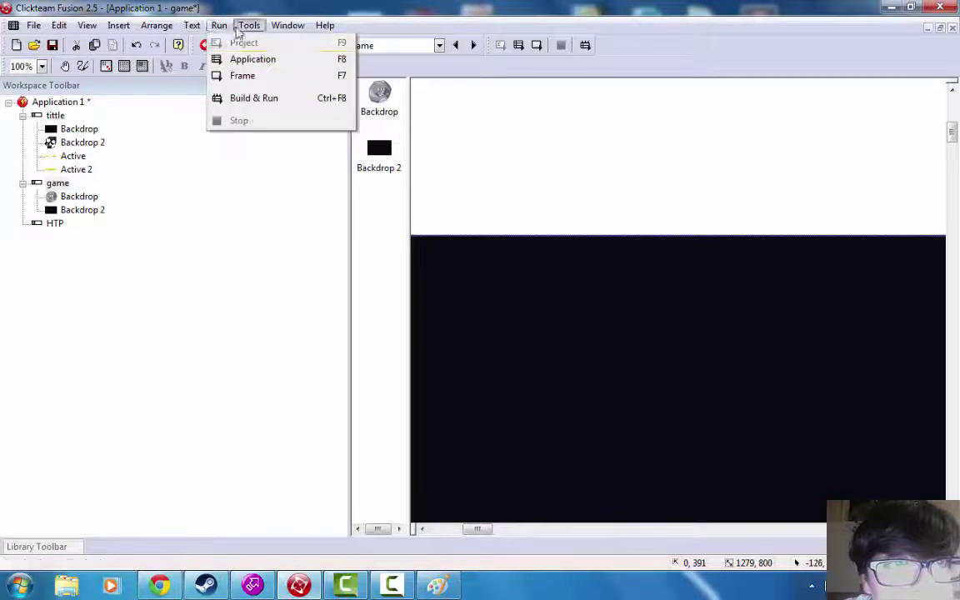
pyautogui.click(241, 58)
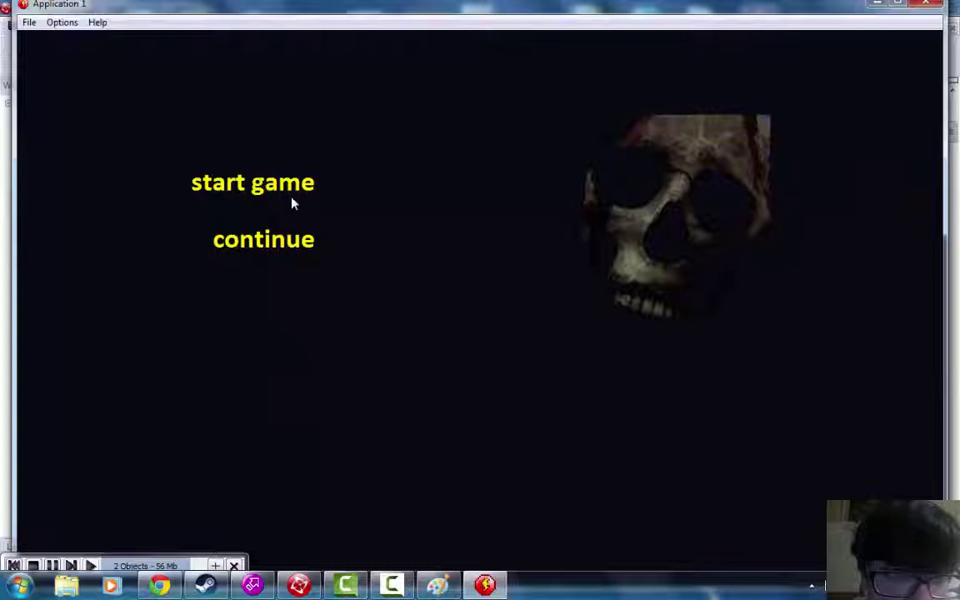
pyautogui.click(250, 185)
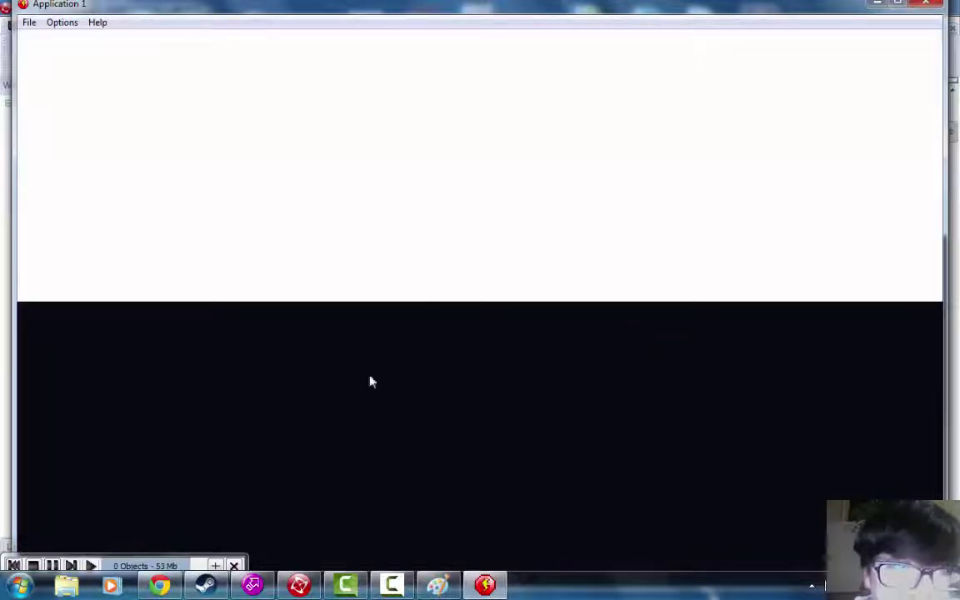
pyautogui.click(926, 3)
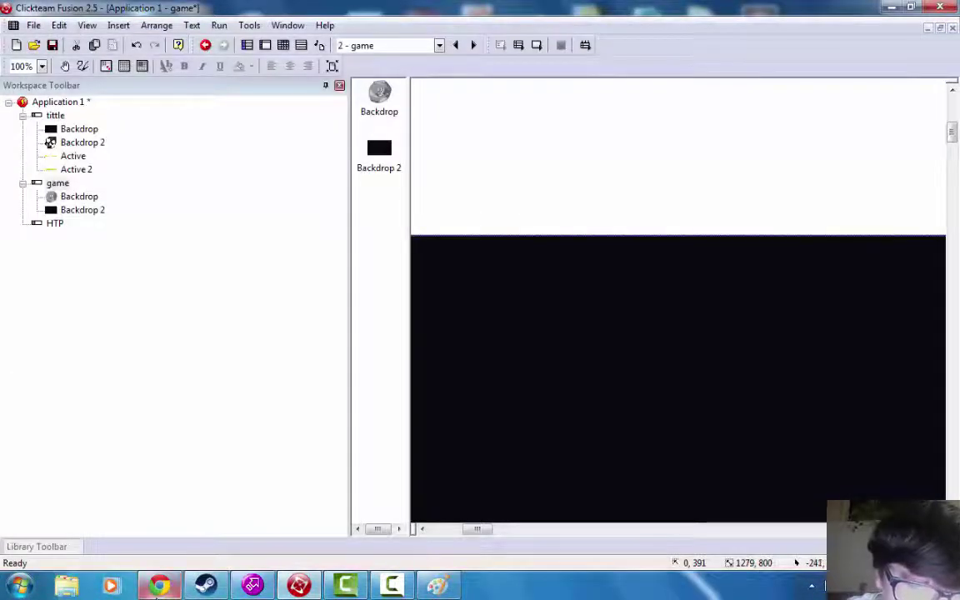
# - Switch to Chrome and search Google Images for "wall"
pyautogui.click(159, 586)
pyautogui.doubleClick(450, 104)
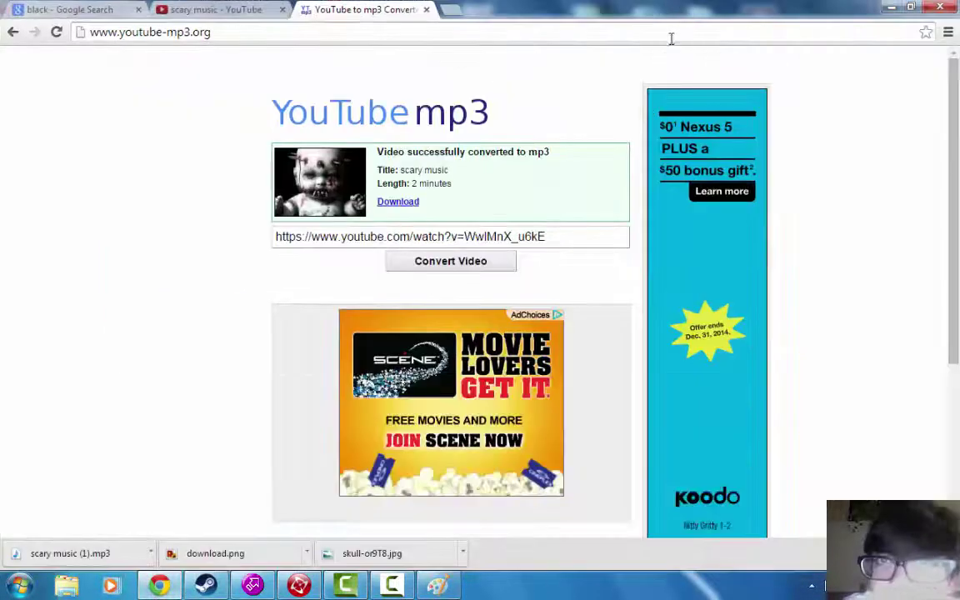
pyautogui.click(459, 11)
pyautogui.hotkey('ctrl', '1')
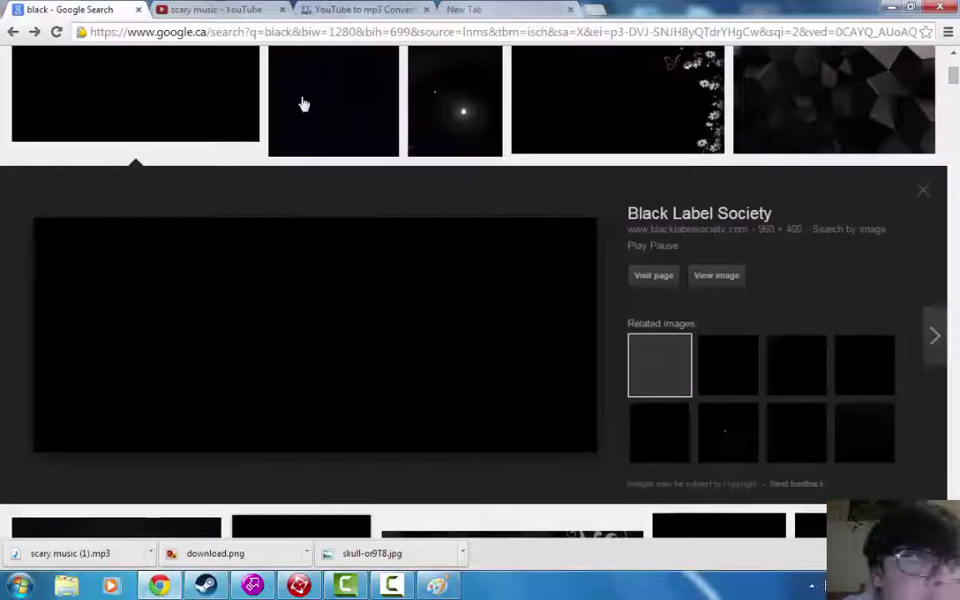
pyautogui.scroll(3, 351, 158)
pyautogui.click(178, 67)
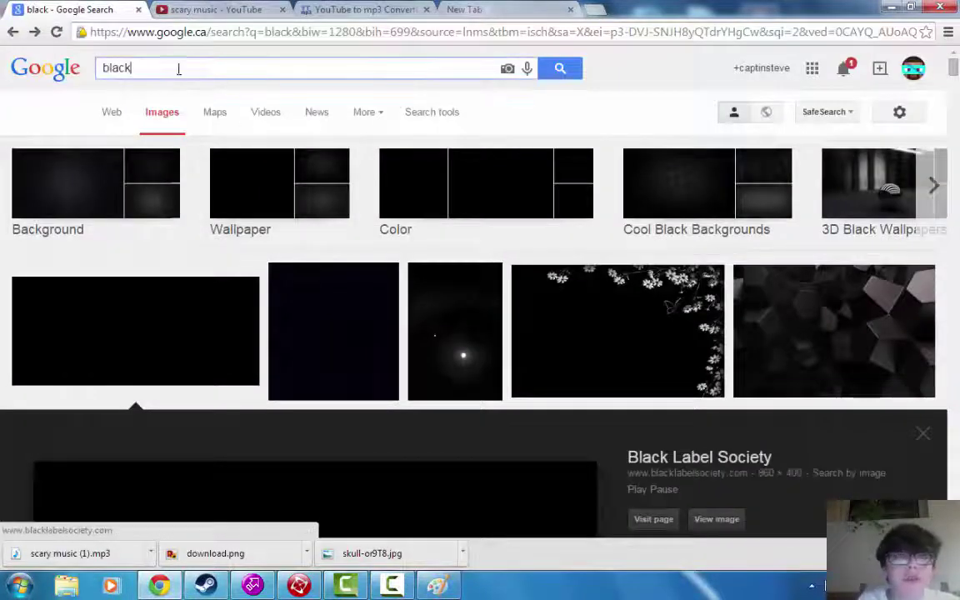
pyautogui.press('BackSpace')
pyautogui.press('BackSpace')
pyautogui.press('BackSpace')
pyautogui.press('BackSpace')
pyautogui.press('BackSpace')
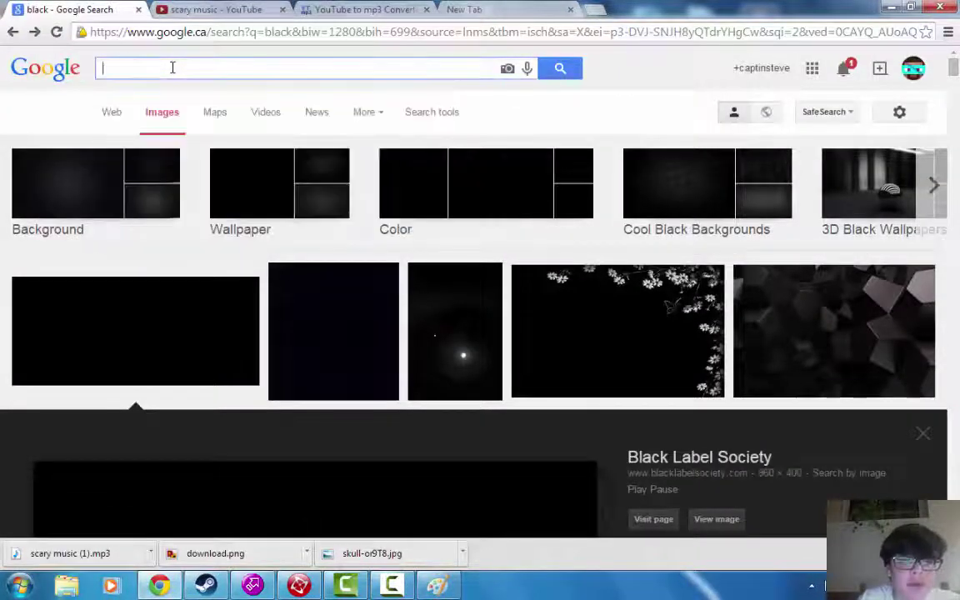
pyautogui.write('wall')
pyautogui.press('Return')
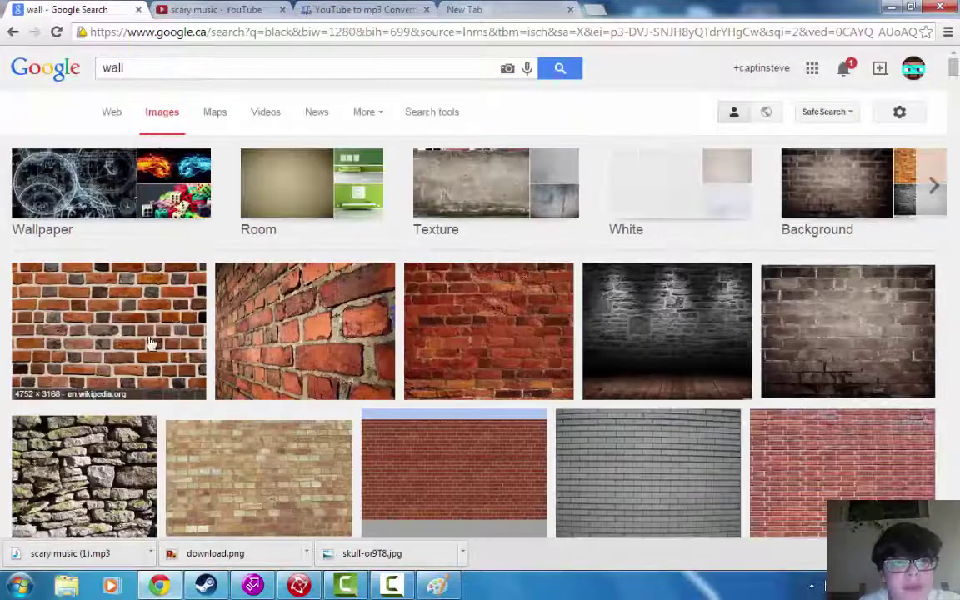
# - Save the first red brick wall image from Wikipedia as a JPEG named download in the example game folder
pyautogui.click(126, 320)
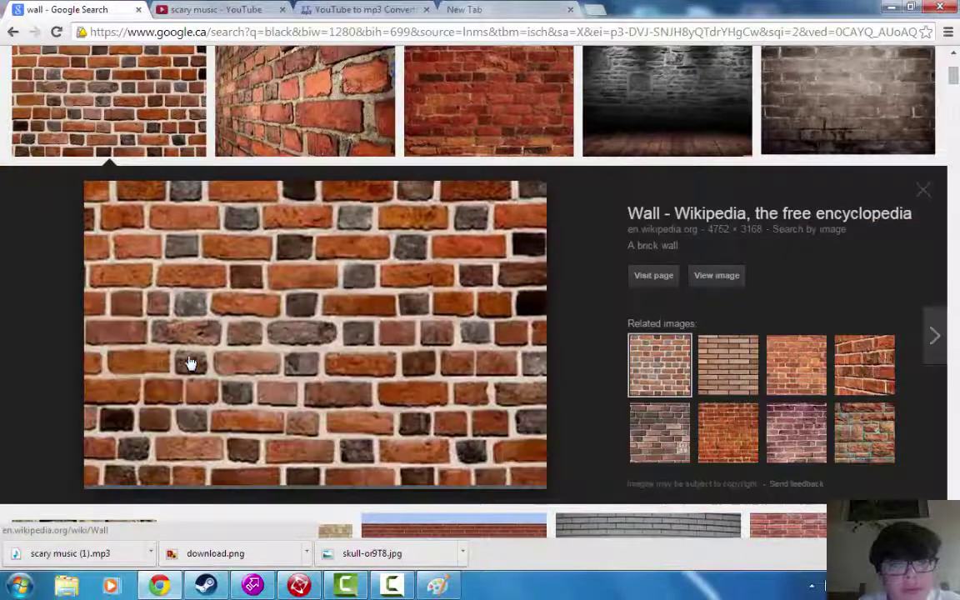
pyautogui.rightClick(356, 357)
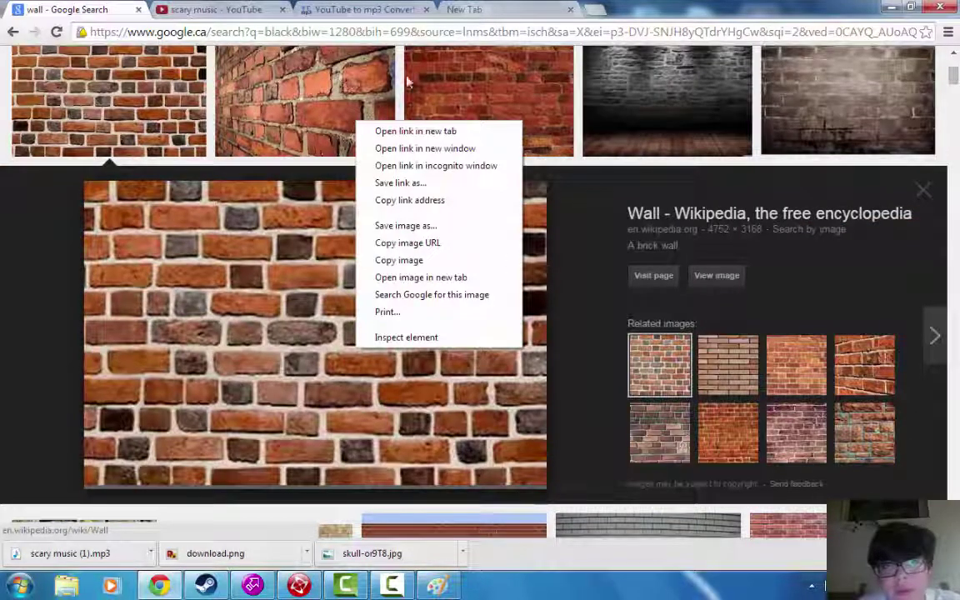
pyautogui.click(431, 225)
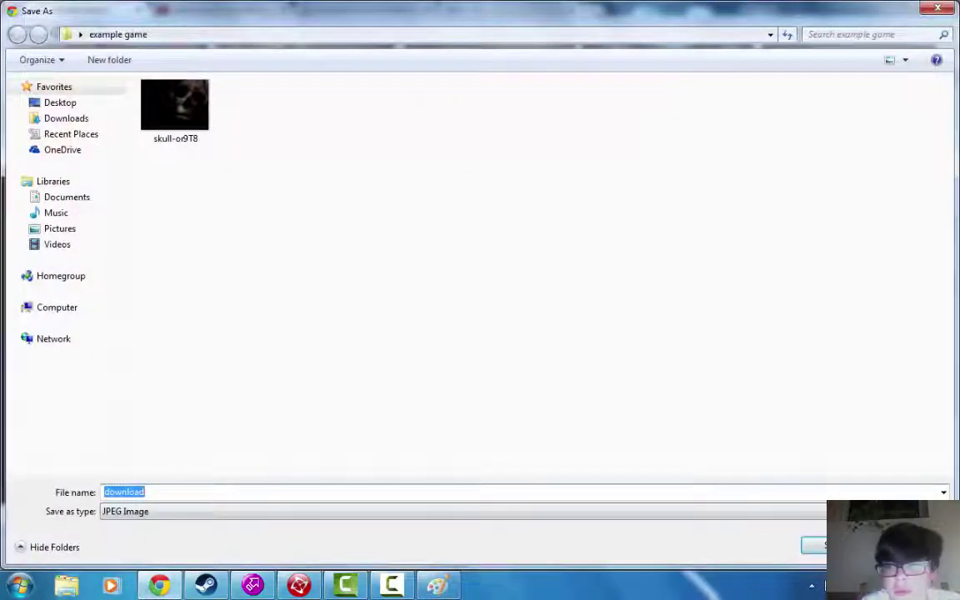
pyautogui.press('Return')
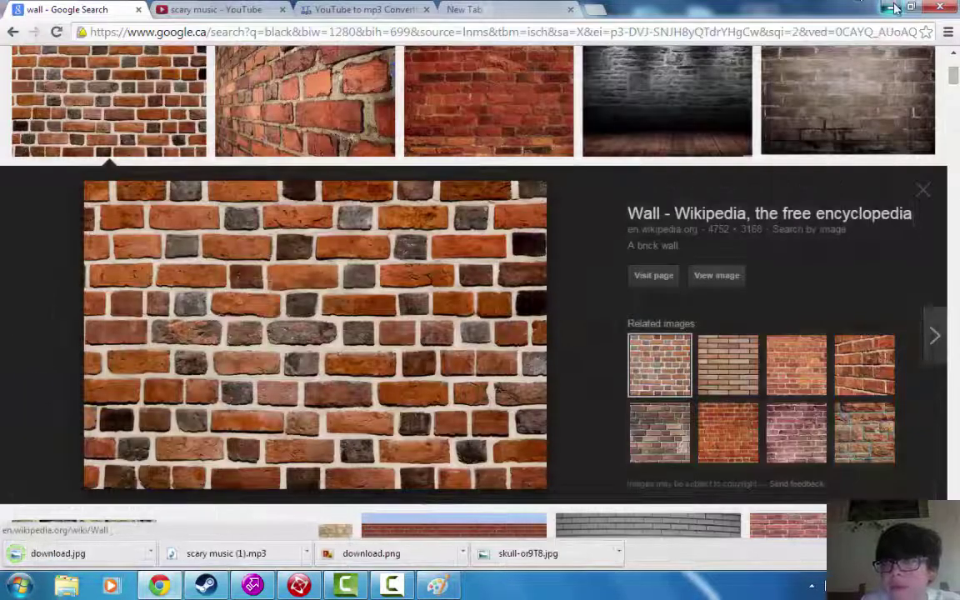
# - Return to Clickteam Fusion, shrink its window to reach the desktop, and open the example game folder beside it
pyautogui.hotkey('alt', 'Tab')
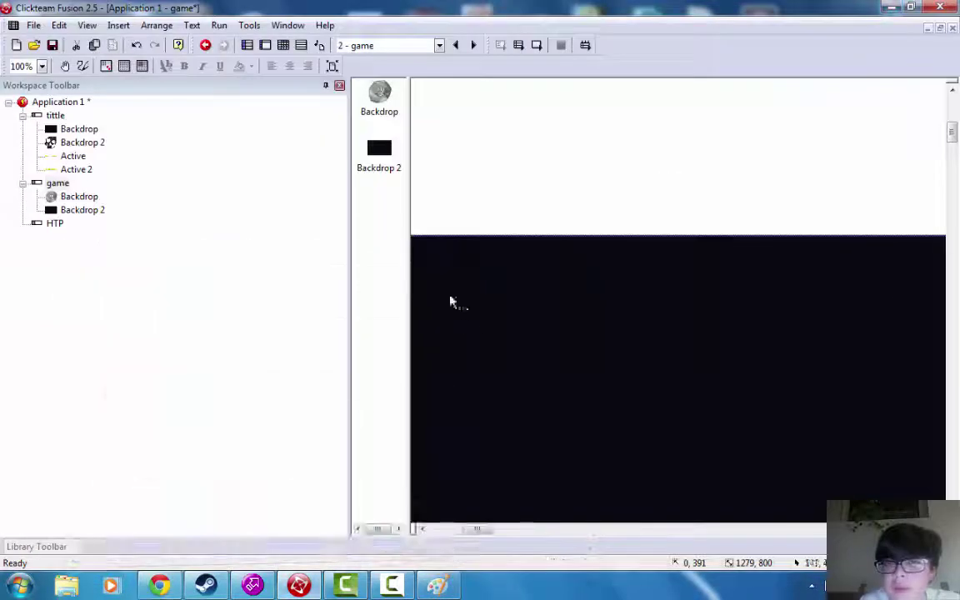
pyautogui.doubleClick(659, 11)
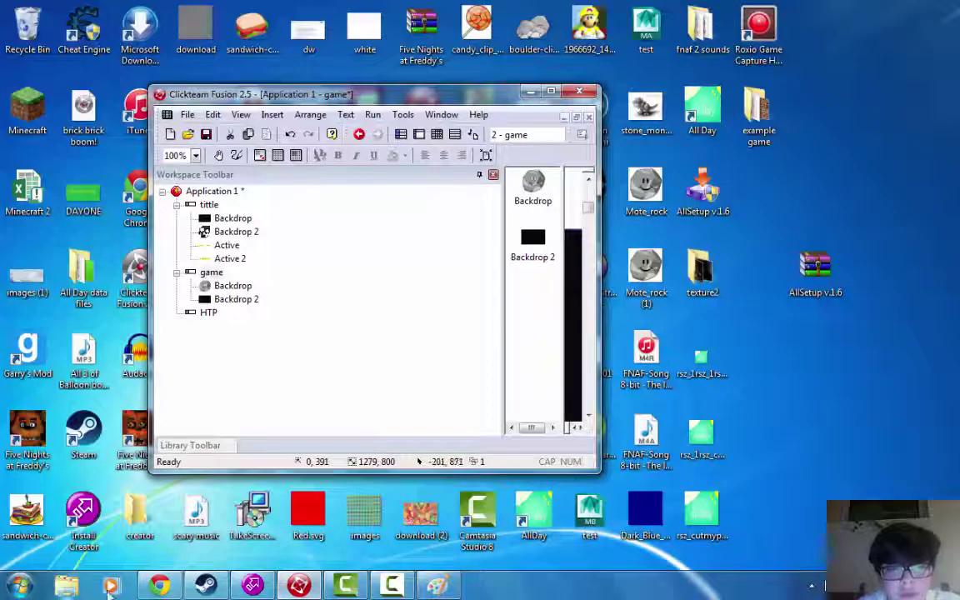
pyautogui.doubleClick(758, 116)
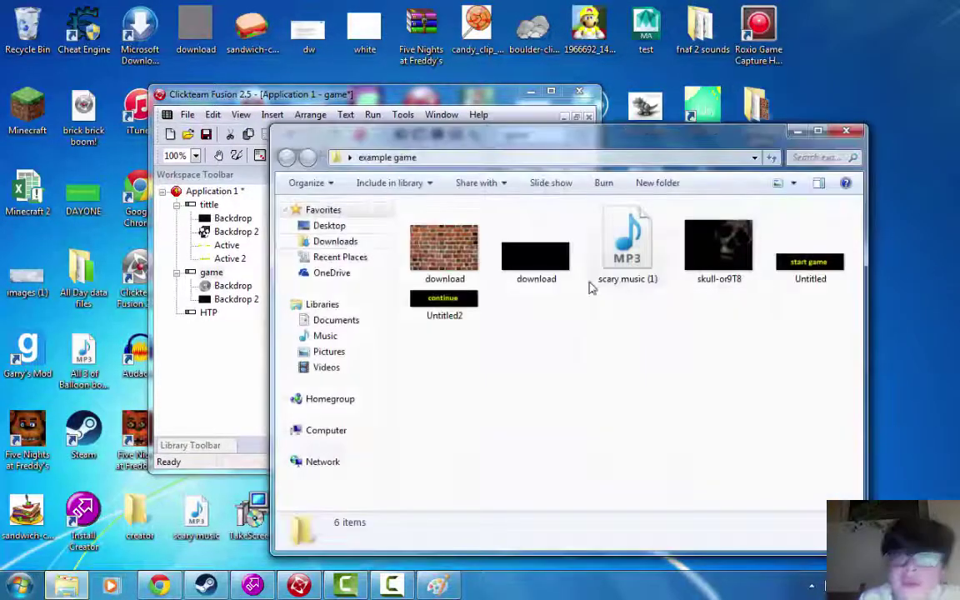
pyautogui.moveTo(456, 142); pyautogui.dragTo(521, 232)
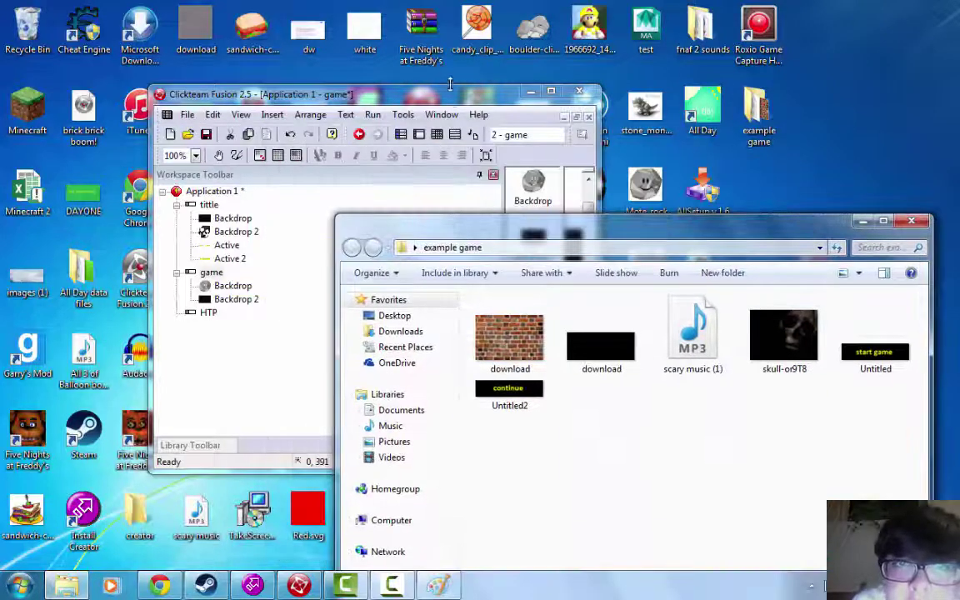
# - Insert the brick image download.jpg from the example game folder into the game frame as a Backdrop object
pyautogui.doubleClick(450, 90)
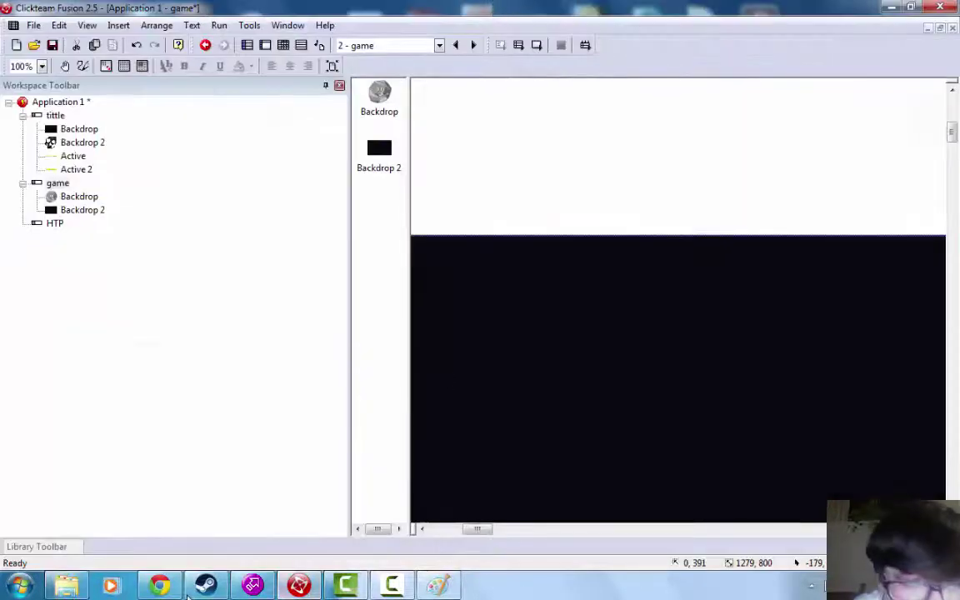
pyautogui.click(66, 586)
pyautogui.moveTo(506, 335); pyautogui.dragTo(492, 167)
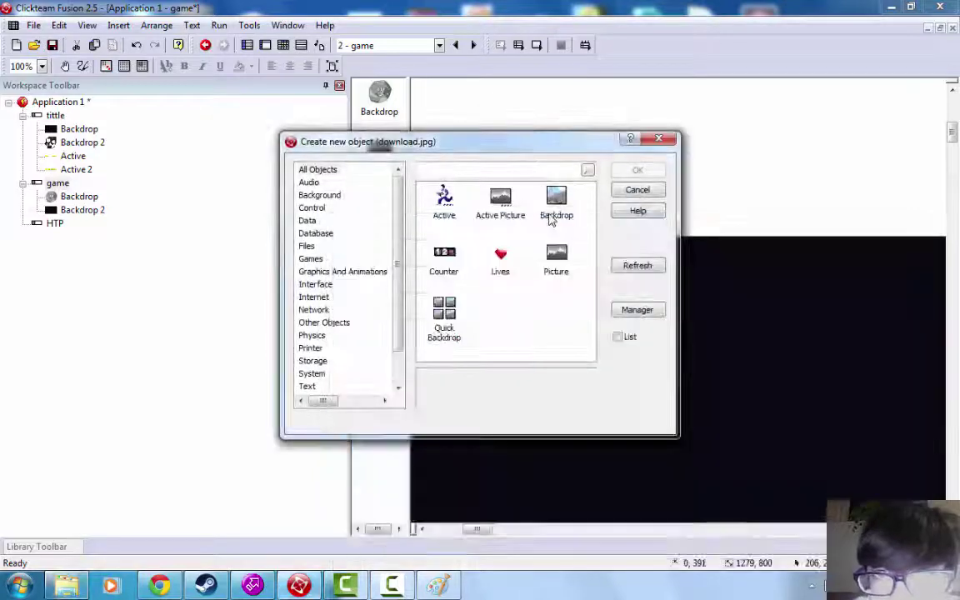
pyautogui.click(553, 208)
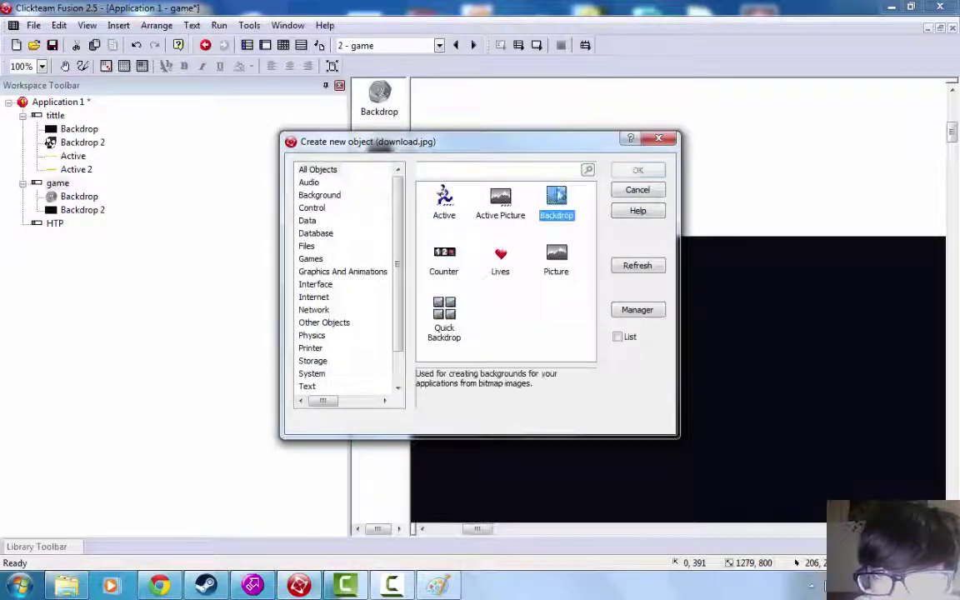
pyautogui.click(636, 172)
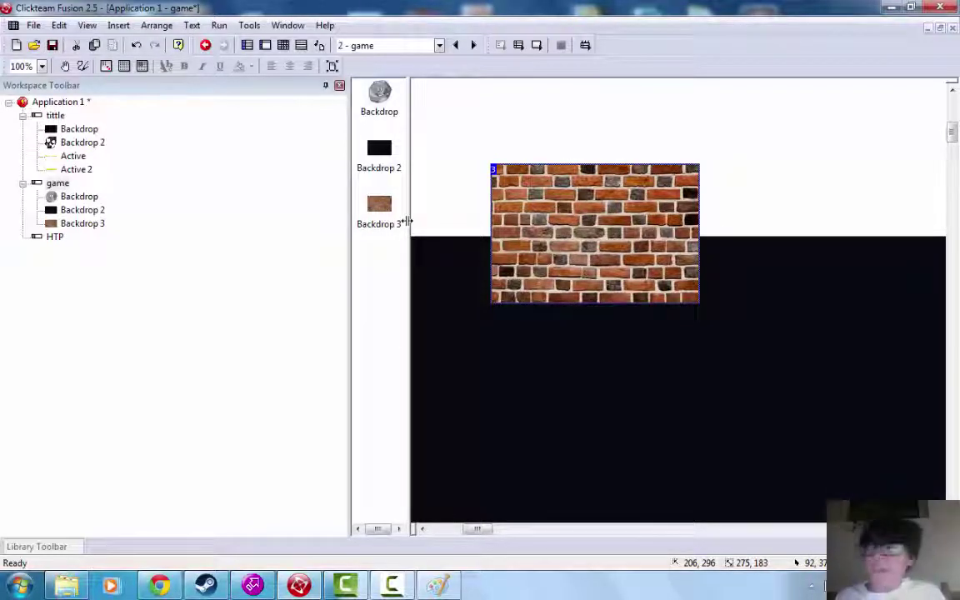
# - Move the brick wall backdrop into the game frame's upper-left corner, at about (1, 0)
pyautogui.moveTo(954, 137); pyautogui.dragTo(954, 125)
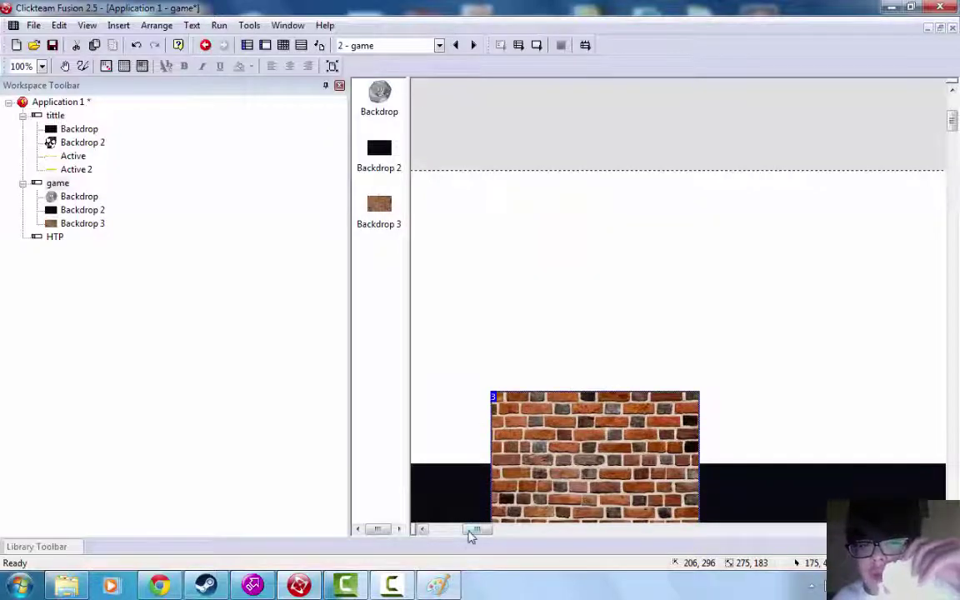
pyautogui.moveTo(476, 528); pyautogui.dragTo(465, 529)
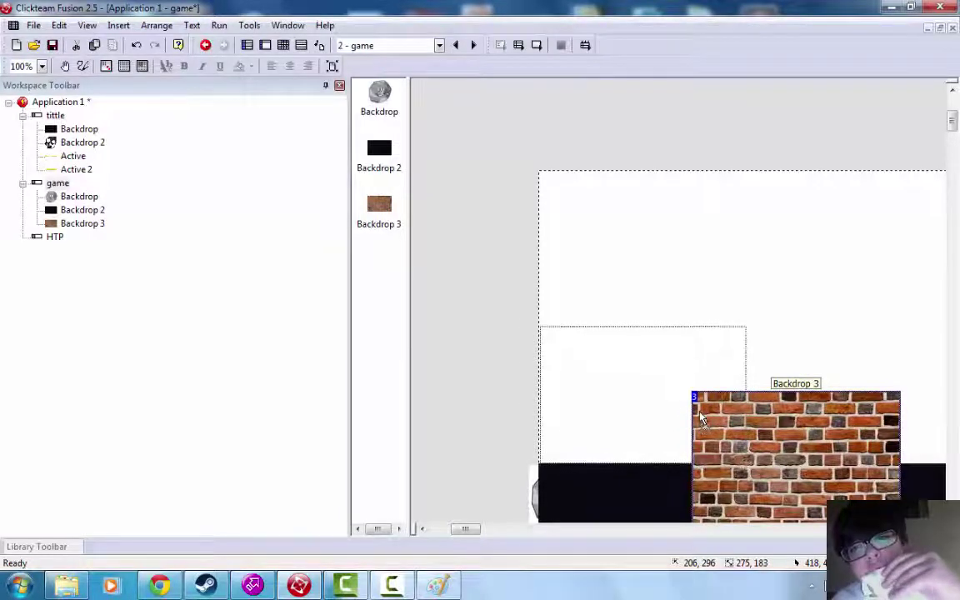
pyautogui.moveTo(701, 424); pyautogui.dragTo(548, 358)
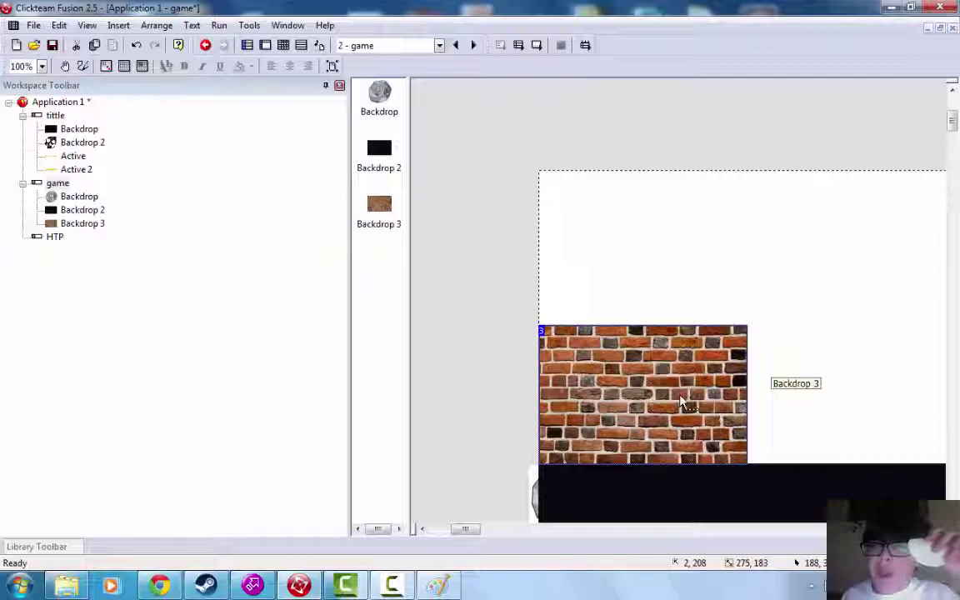
pyautogui.moveTo(681, 402); pyautogui.dragTo(679, 247)
# - Duplicate the brick backdrop into 2 rows and 10 columns with zero row and column spacing
pyautogui.rightClick(680, 246)
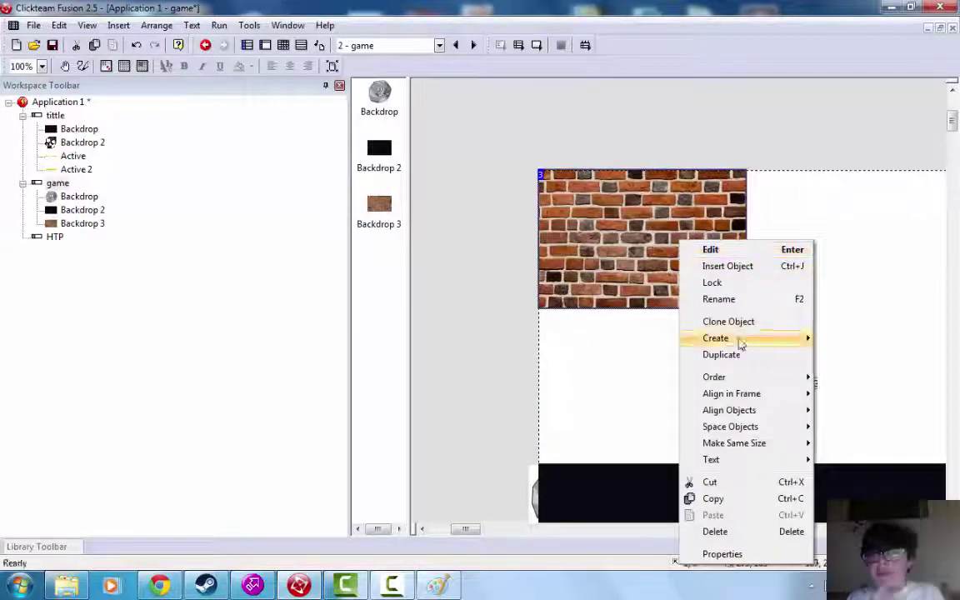
pyautogui.click(762, 356)
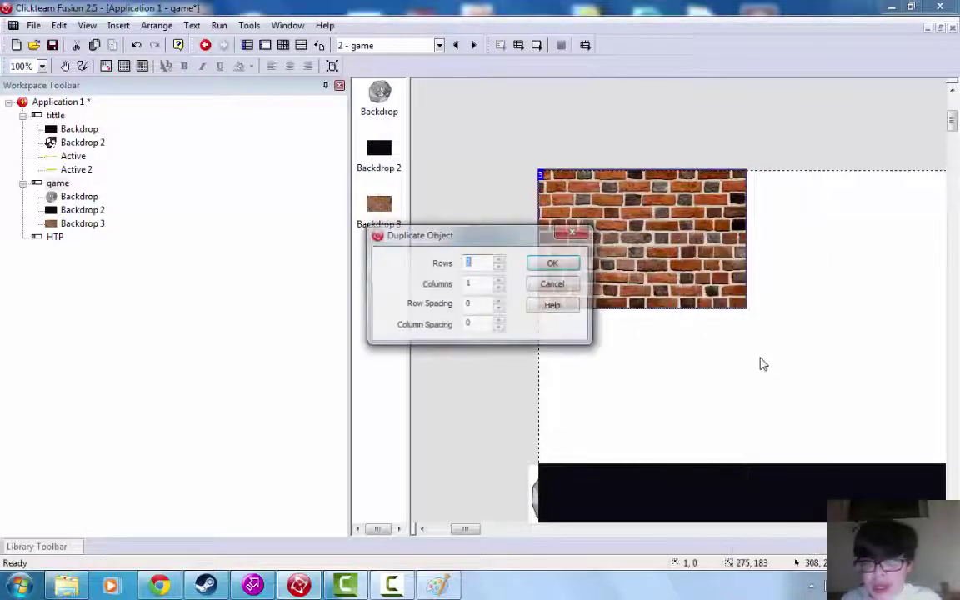
pyautogui.click(490, 282)
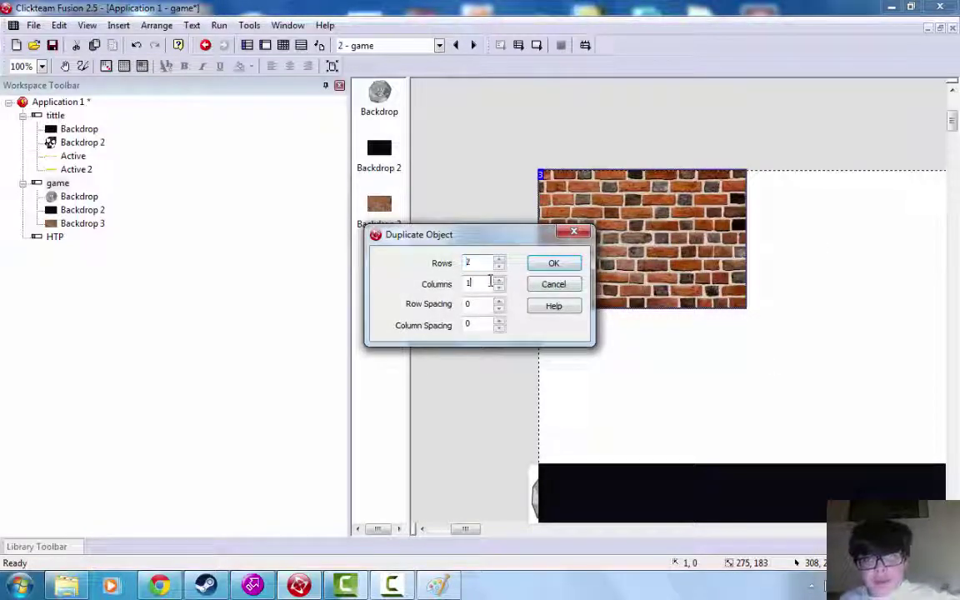
pyautogui.write('0')
pyautogui.press('Return')
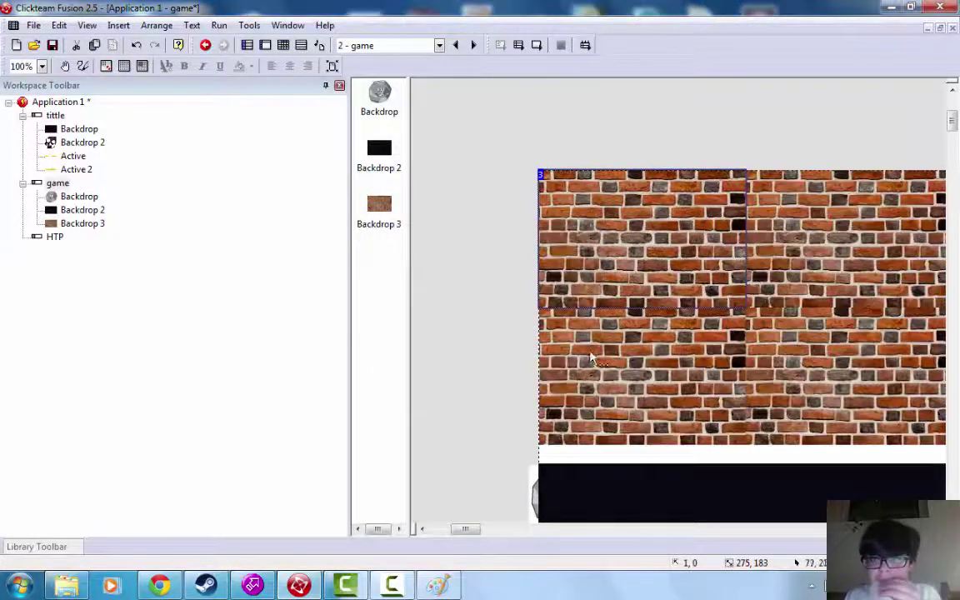
# - Lower the first column's brick tiles to about (0, 211) and (-1, 30), and fill the gap above with the neighbouring upper tile
pyautogui.moveTo(467, 531)
pyautogui.mouseDown()
pyautogui.moveTo(566, 531)
pyautogui.moveTo(474, 535)
pyautogui.mouseUp()
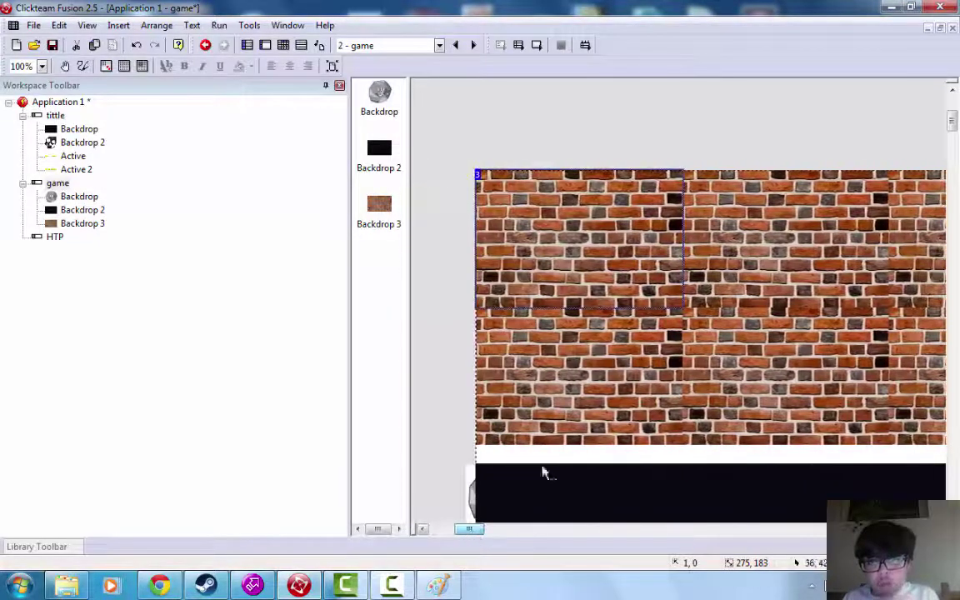
pyautogui.moveTo(571, 275); pyautogui.dragTo(566, 433)
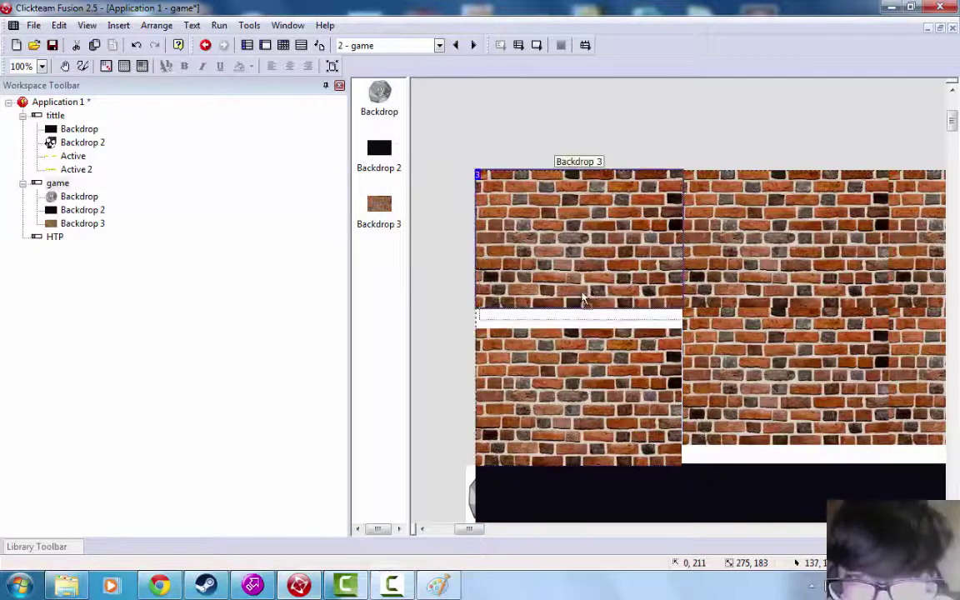
pyautogui.hotkey('ctrl', 'z')
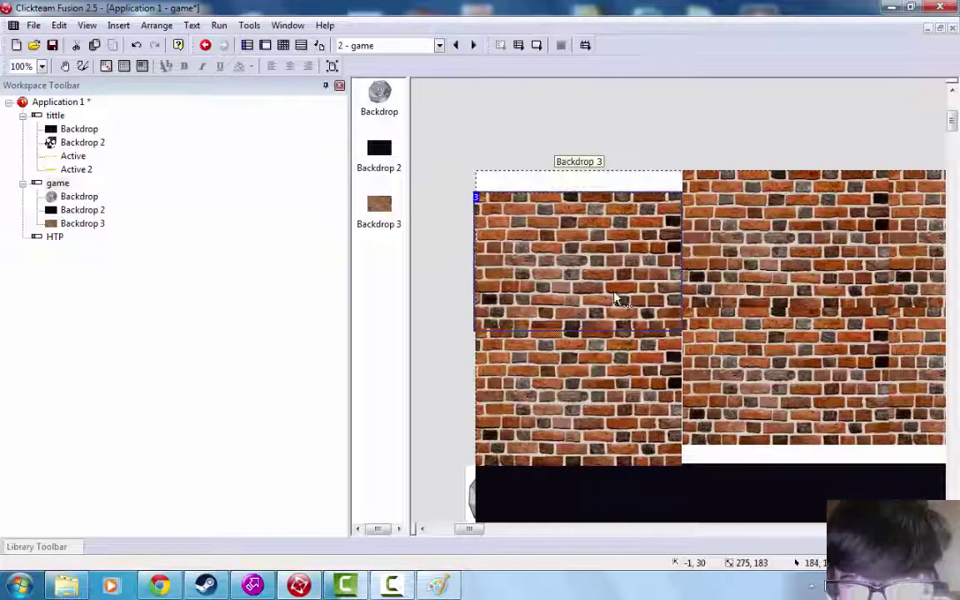
pyautogui.click(731, 227)
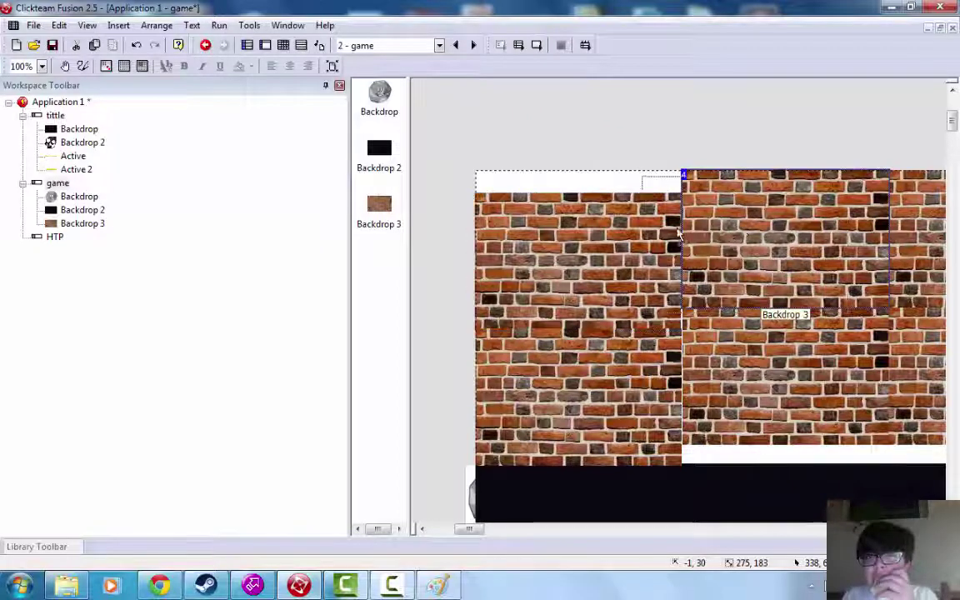
pyautogui.moveTo(523, 226); pyautogui.dragTo(521, 225)
# - Move the second column's lower brick tile up to the frame's top edge, and place the third column's lower tile beneath it at (272, 211)
pyautogui.moveTo(773, 356); pyautogui.dragTo(772, 221)
pyautogui.moveTo(906, 266); pyautogui.dragTo(892, 262)
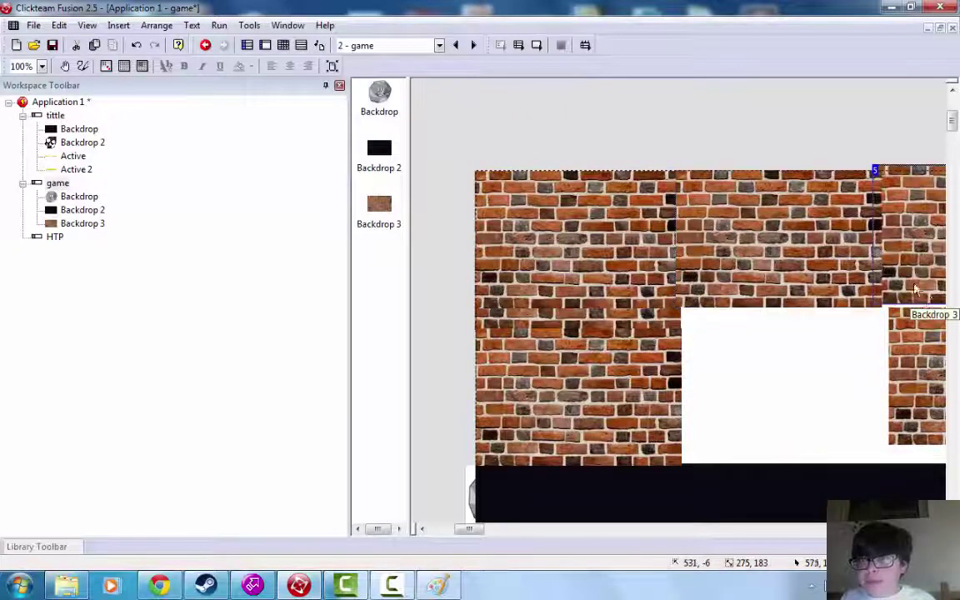
pyautogui.click(921, 364)
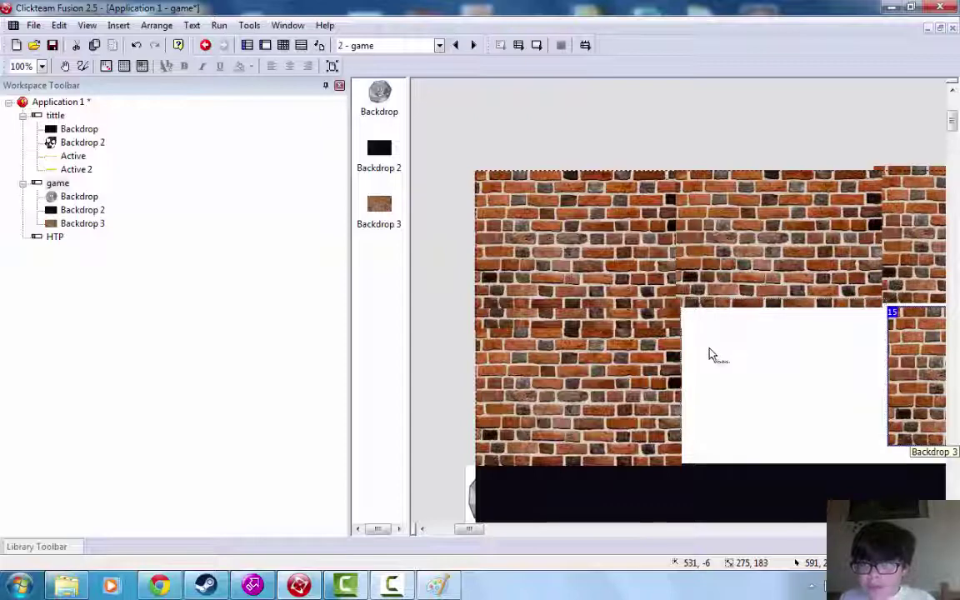
pyautogui.scroll(-3, 716, 358)
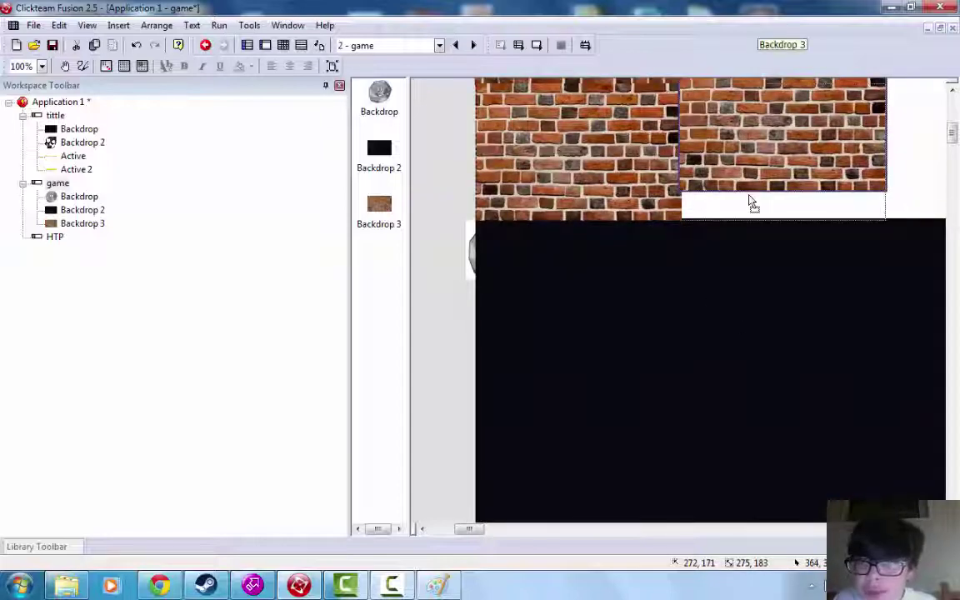
pyautogui.scroll(5, 752, 208)
pyautogui.scroll(-2, 776, 298)
# - Lower the second column's upper brick tile to about (272, 35), and cover the gap above with the third column's tile at (269, -2)
pyautogui.click(775, 293)
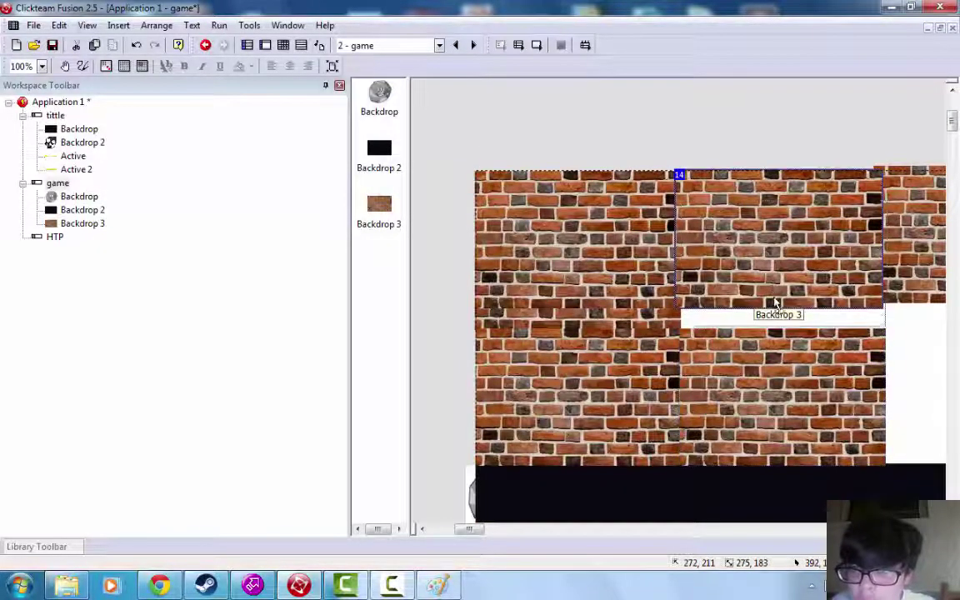
pyautogui.moveTo(775, 304); pyautogui.dragTo(809, 304)
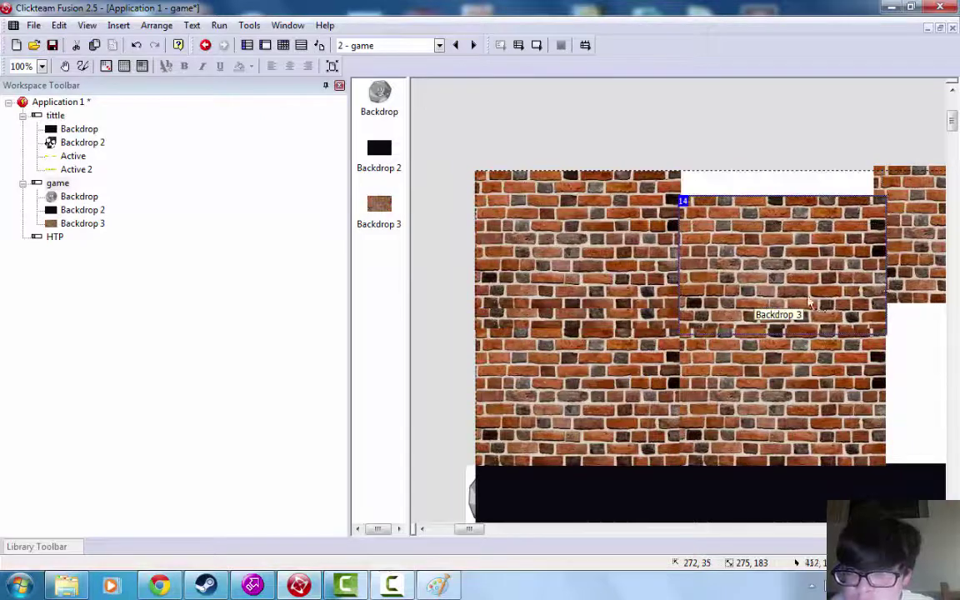
pyautogui.click(912, 247)
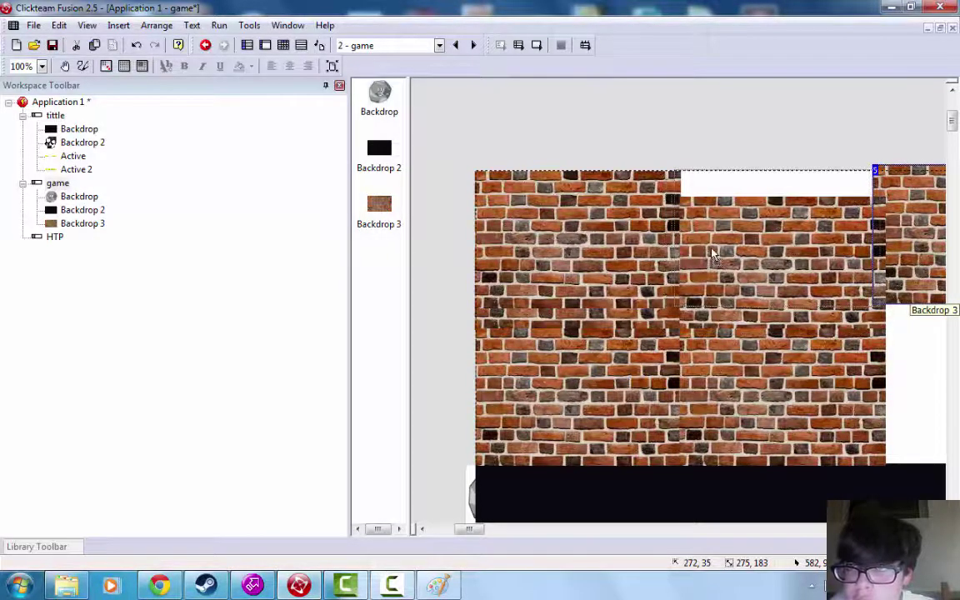
pyautogui.moveTo(716, 252); pyautogui.dragTo(717, 254)
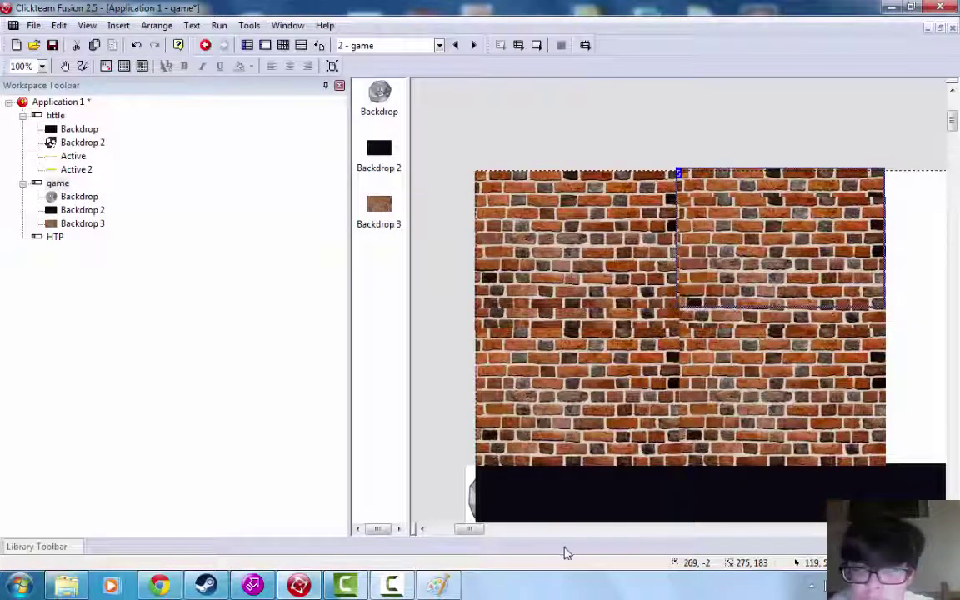
# - Nudge the second column's middle brick tile up to about (271, 32)
pyautogui.moveTo(473, 534); pyautogui.dragTo(479, 534)
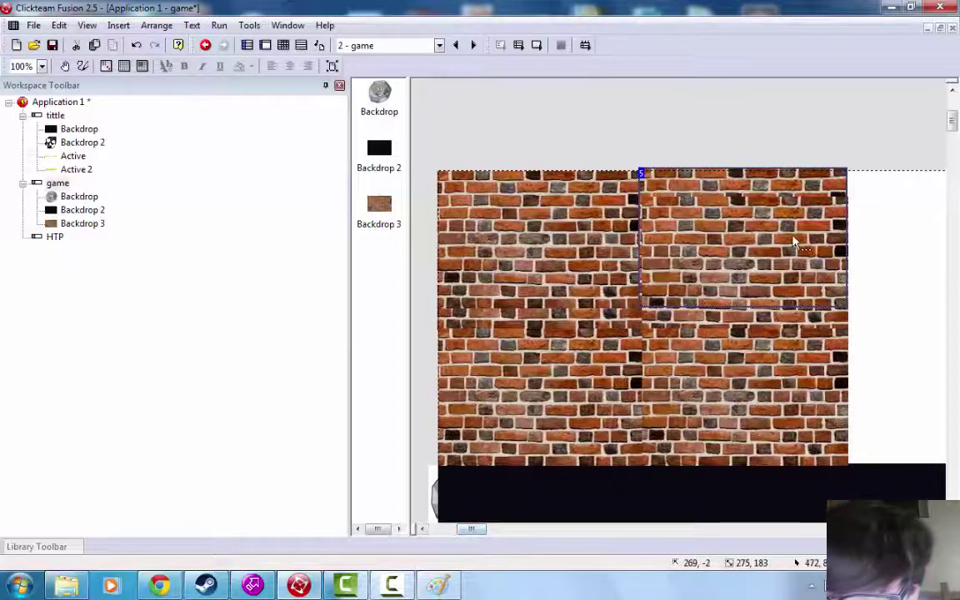
pyautogui.click(714, 211)
pyautogui.moveTo(792, 237); pyautogui.dragTo(791, 234)
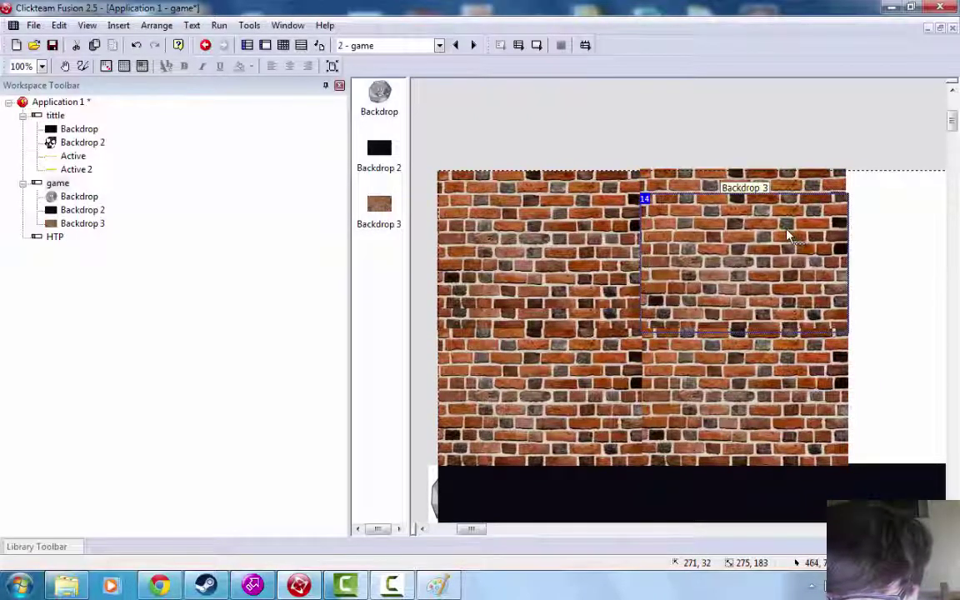
# - Build the third brick column with a lower tile above the floor, a tile at (547, 38), and another covering the gap at the frame's top edge
pyautogui.moveTo(469, 534); pyautogui.dragTo(493, 534)
pyautogui.moveTo(627, 392); pyautogui.dragTo(502, 395)
pyautogui.moveTo(797, 250); pyautogui.dragTo(518, 315)
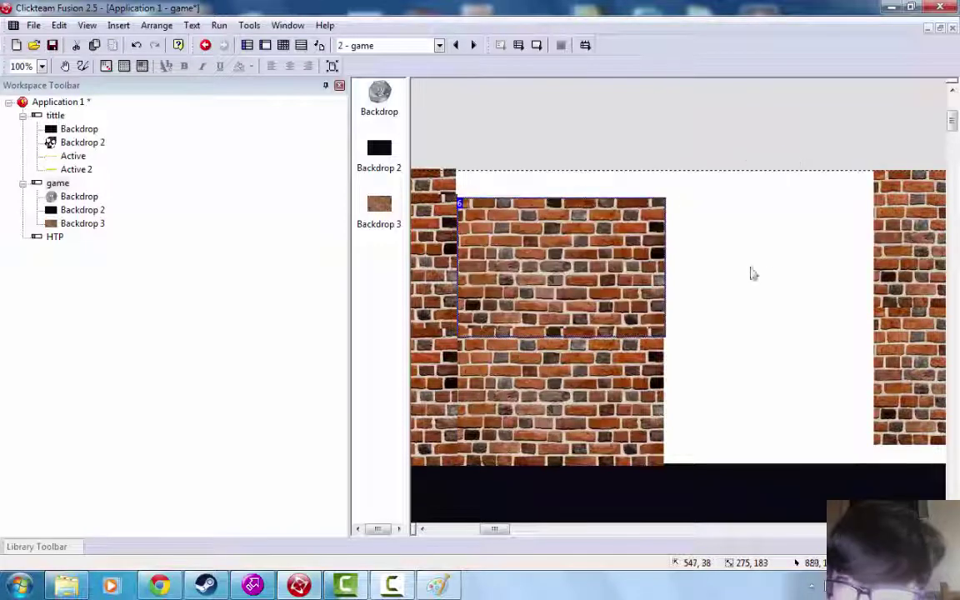
pyautogui.moveTo(912, 246); pyautogui.dragTo(441, 214)
# - Extend the lower brick row to the frame's far edge with tiles at (819, 210) and (1092, 210)
pyautogui.moveTo(896, 363); pyautogui.dragTo(685, 385)
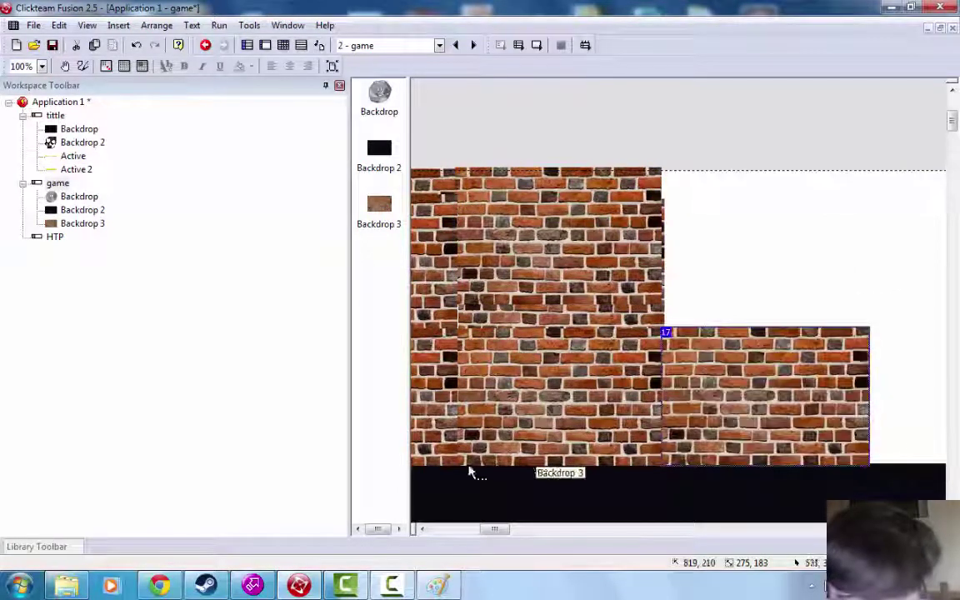
pyautogui.moveTo(495, 529); pyautogui.dragTo(515, 529)
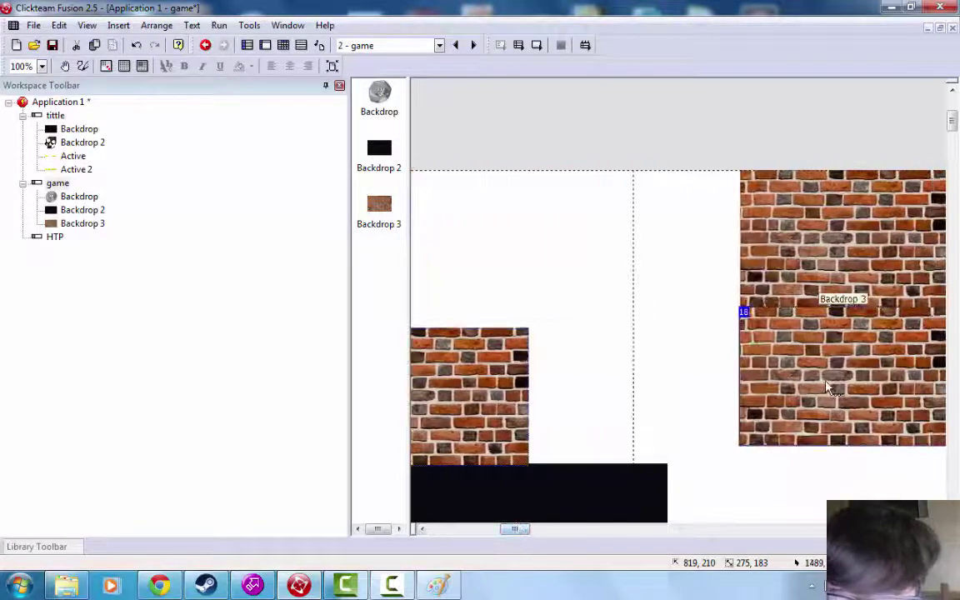
pyautogui.moveTo(743, 341); pyautogui.dragTo(614, 410)
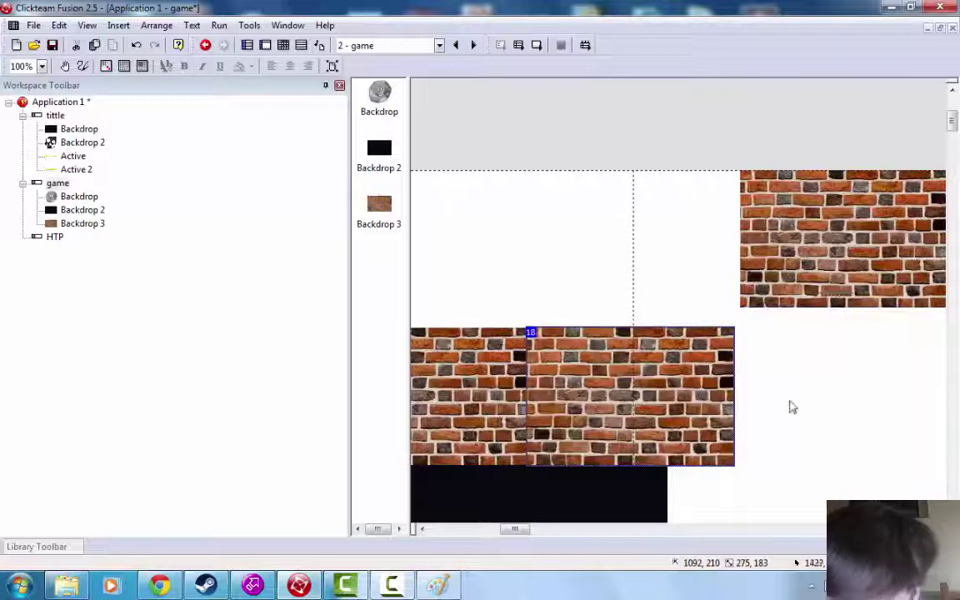
# - Place a spare upper brick tile above the fourth column's lower tile at (790, 33)
pyautogui.moveTo(818, 285); pyautogui.dragTo(500, 310)
pyautogui.moveTo(518, 530); pyautogui.dragTo(504, 535)
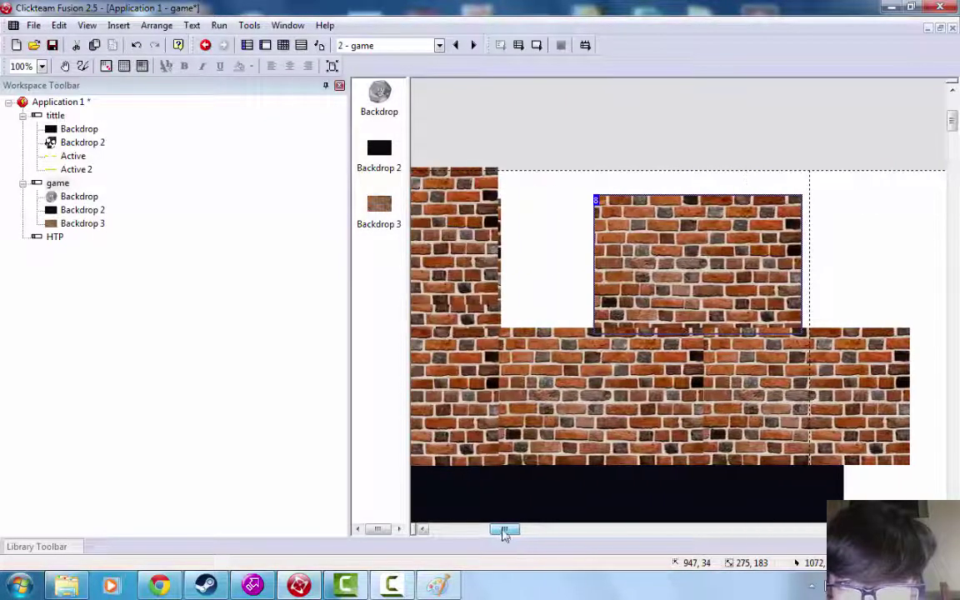
pyautogui.moveTo(649, 277); pyautogui.dragTo(532, 276)
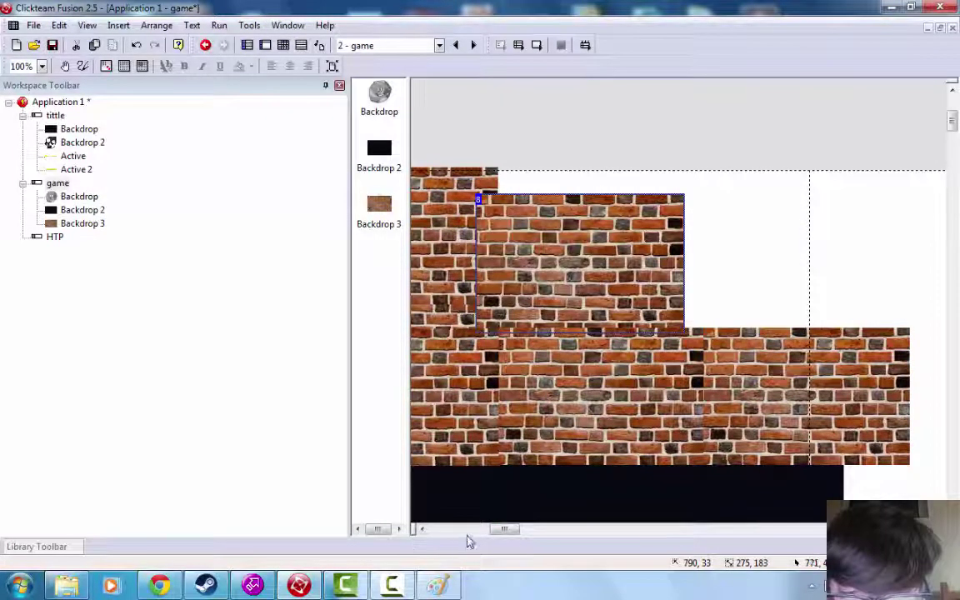
# - Bring another spare brick tile to (785, -1) to cover the gap at the top of the fourth column
pyautogui.moveTo(508, 530); pyautogui.dragTo(534, 530)
pyautogui.moveTo(761, 379); pyautogui.dragTo(566, 295)
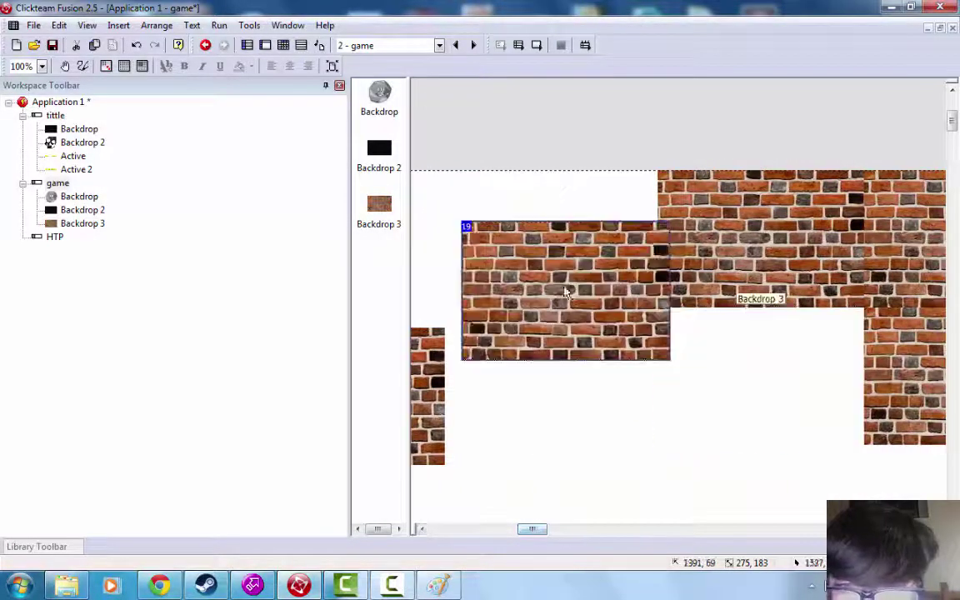
pyautogui.moveTo(529, 530); pyautogui.dragTo(517, 540)
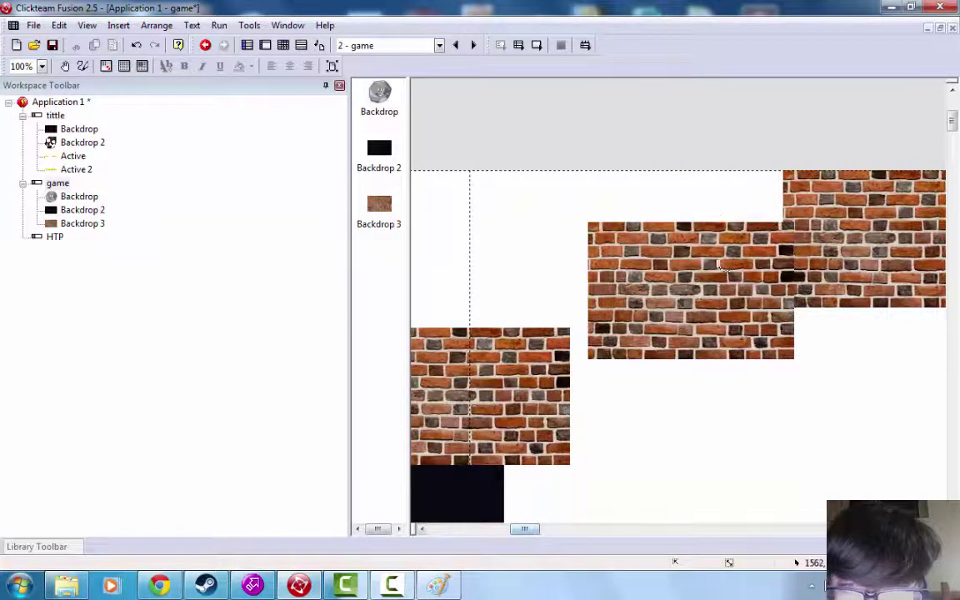
pyautogui.moveTo(723, 222); pyautogui.dragTo(547, 176)
pyautogui.moveTo(529, 539); pyautogui.dragTo(514, 535)
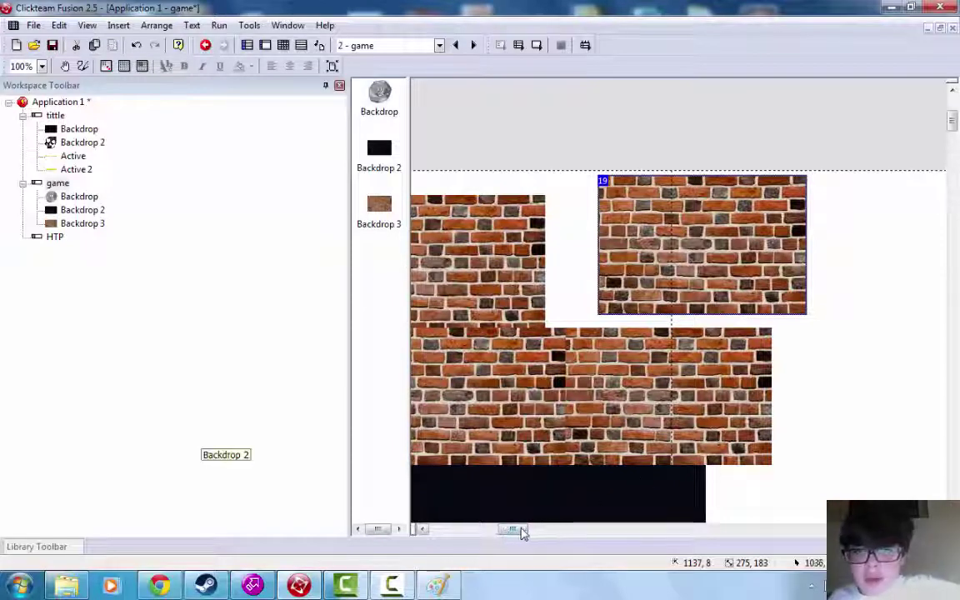
pyautogui.moveTo(515, 532); pyautogui.dragTo(503, 538)
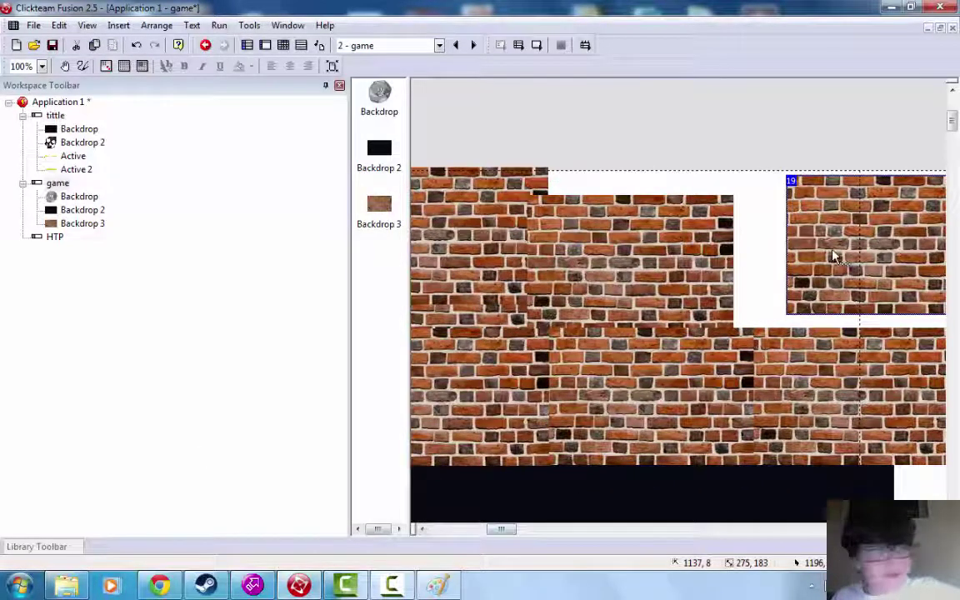
pyautogui.moveTo(659, 250); pyautogui.dragTo(571, 248)
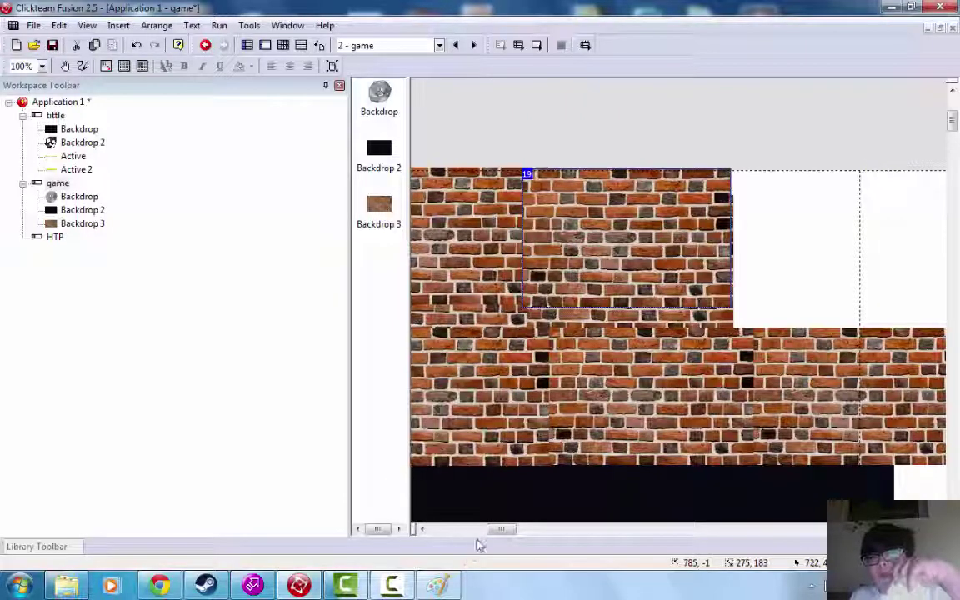
# - Place the next spare brick tile above the fifth column's lower tile at (1057, 32)
pyautogui.moveTo(498, 534); pyautogui.dragTo(540, 534)
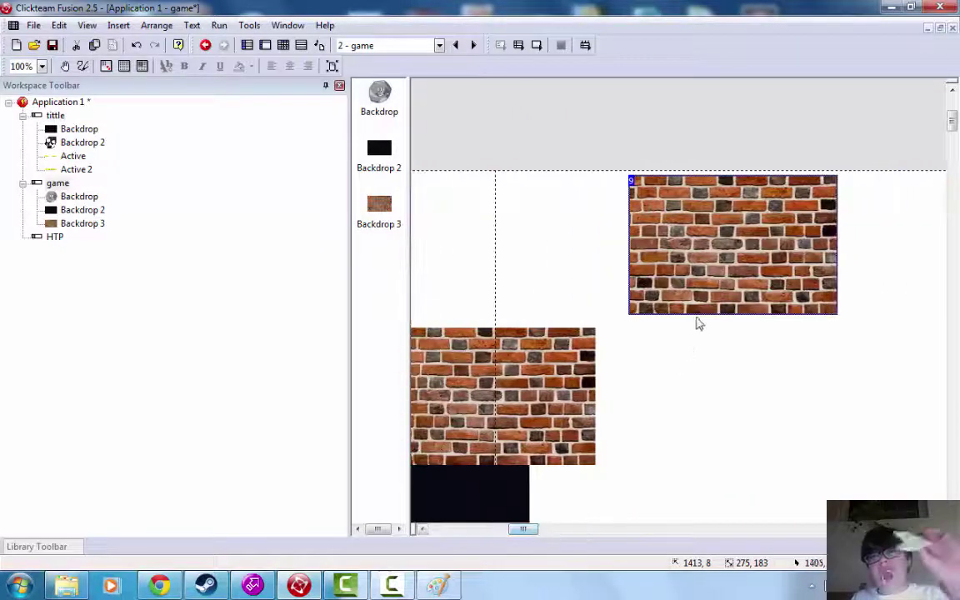
pyautogui.moveTo(629, 257); pyautogui.dragTo(415, 266)
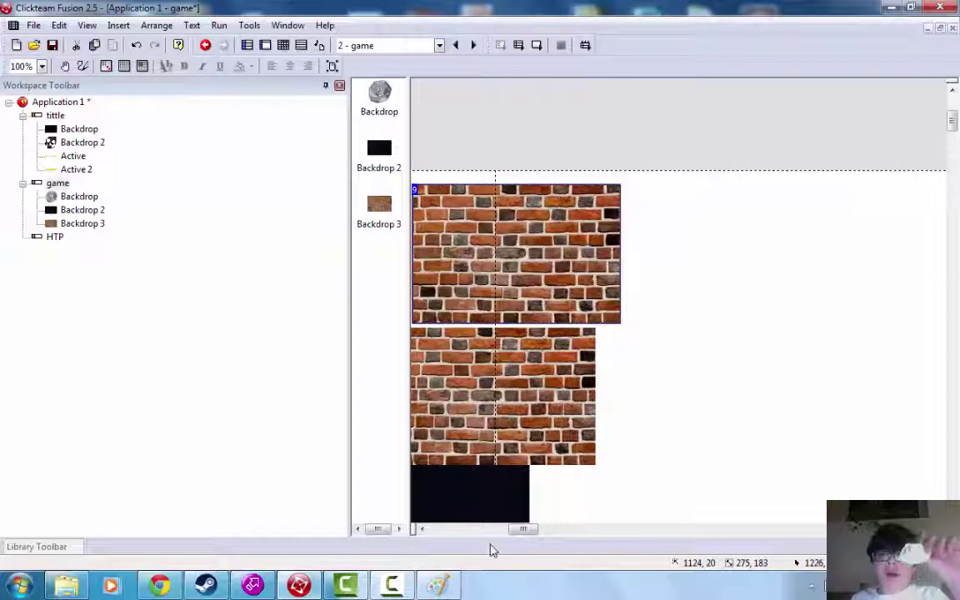
pyautogui.moveTo(531, 534); pyautogui.dragTo(515, 535)
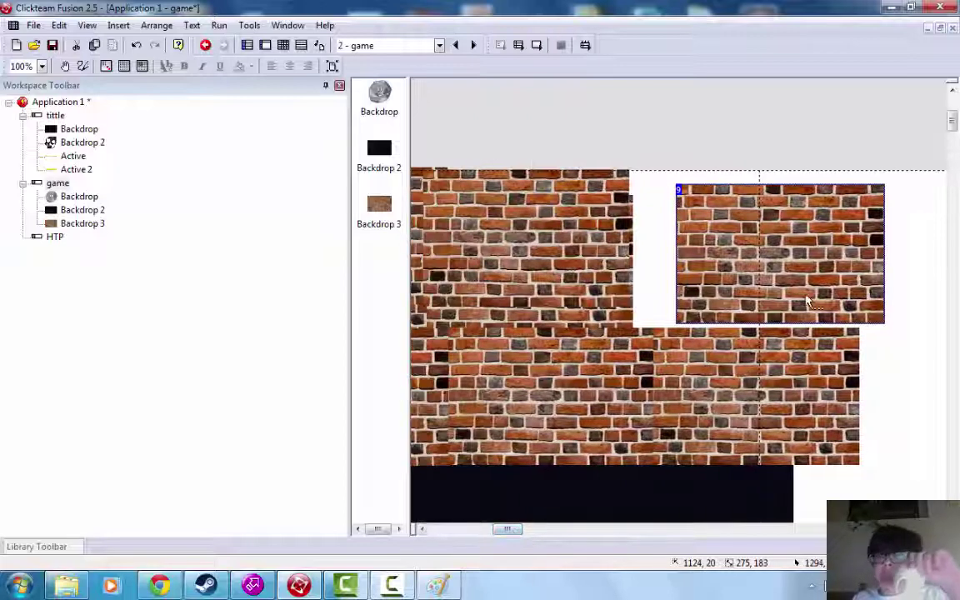
pyautogui.moveTo(807, 301); pyautogui.dragTo(757, 312)
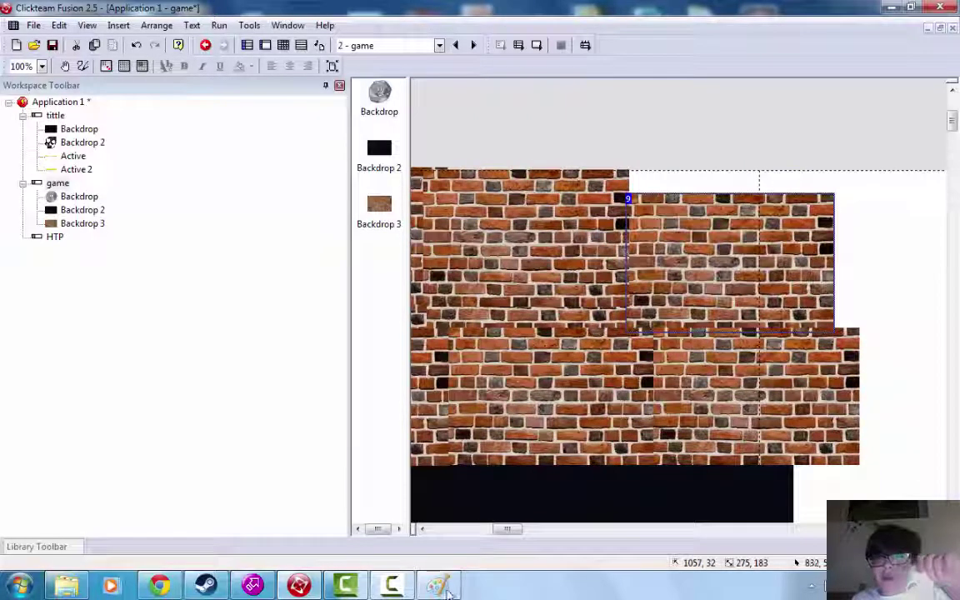
# - Bring one more spare brick tile to (1060, -4) to cover the gap at the top of the fifth column
pyautogui.moveTo(508, 533); pyautogui.dragTo(549, 532)
pyautogui.click(733, 427)
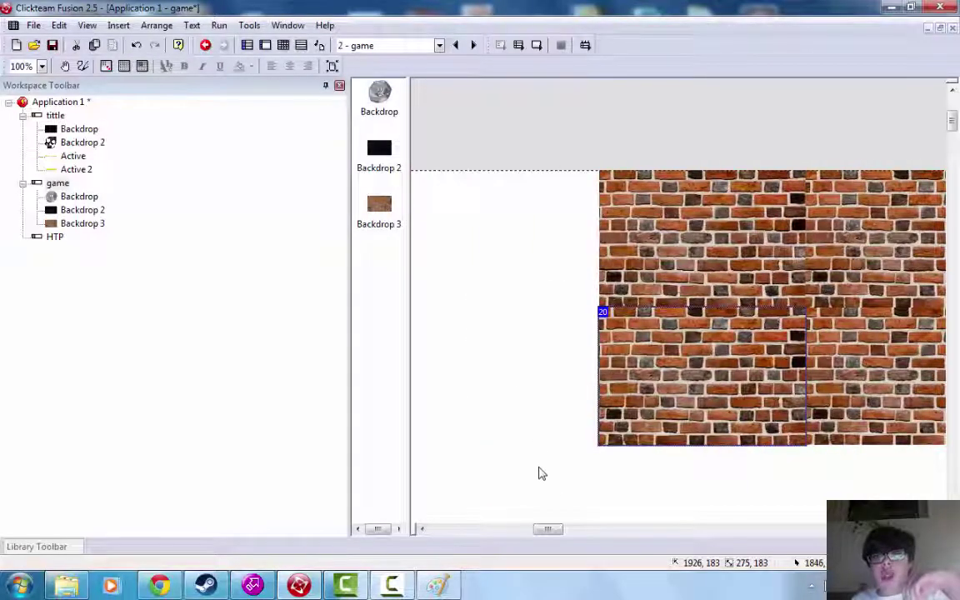
pyautogui.moveTo(658, 435); pyautogui.dragTo(433, 430)
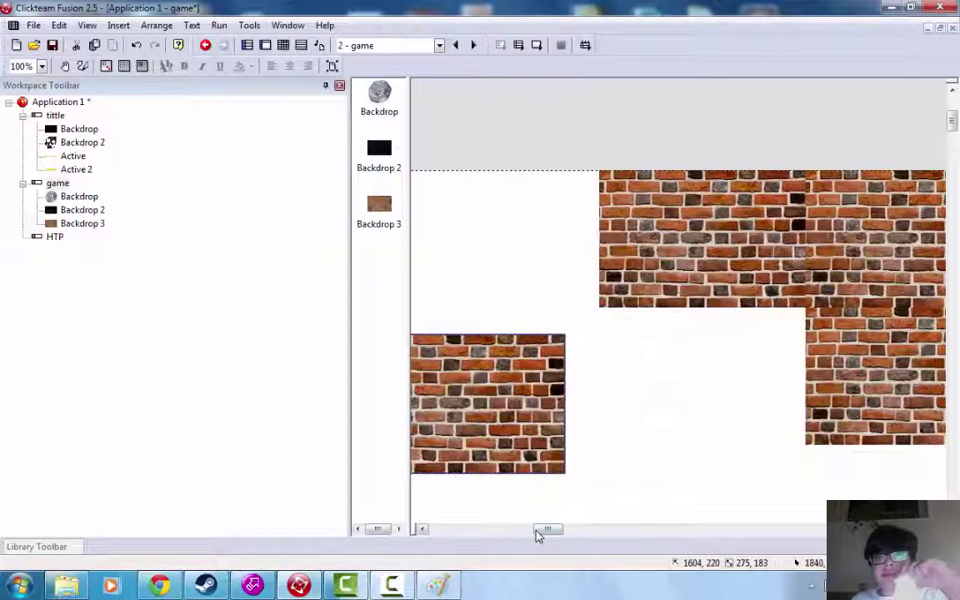
pyautogui.moveTo(538, 533); pyautogui.dragTo(521, 531)
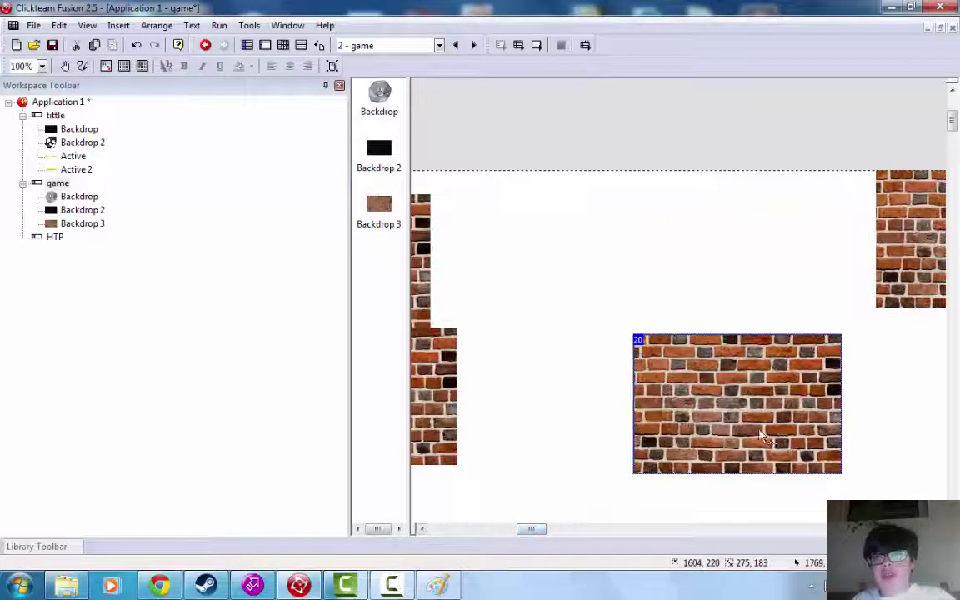
pyautogui.moveTo(685, 392); pyautogui.dragTo(588, 348)
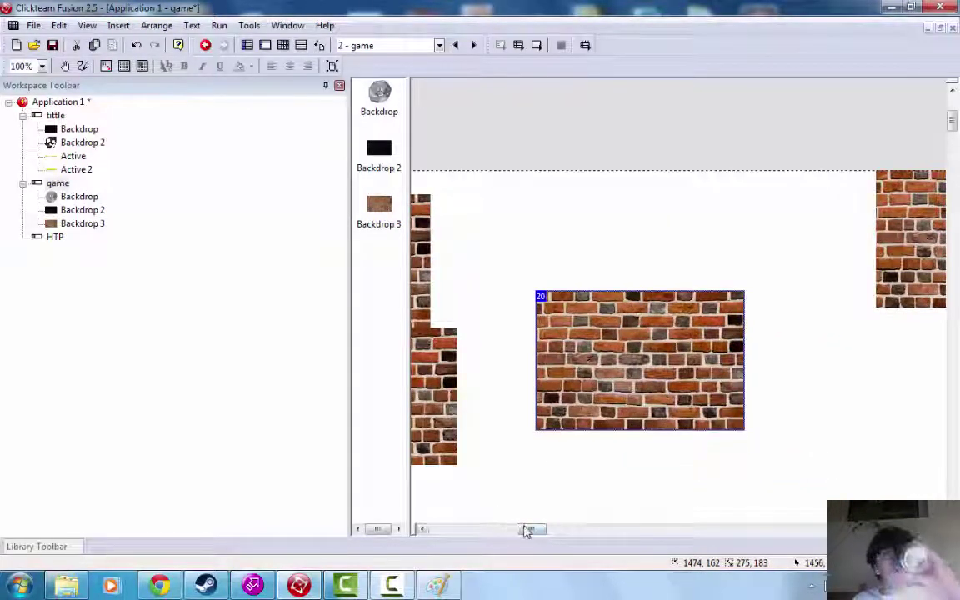
pyautogui.moveTo(526, 532); pyautogui.dragTo(514, 532)
pyautogui.moveTo(825, 417); pyautogui.dragTo(533, 241)
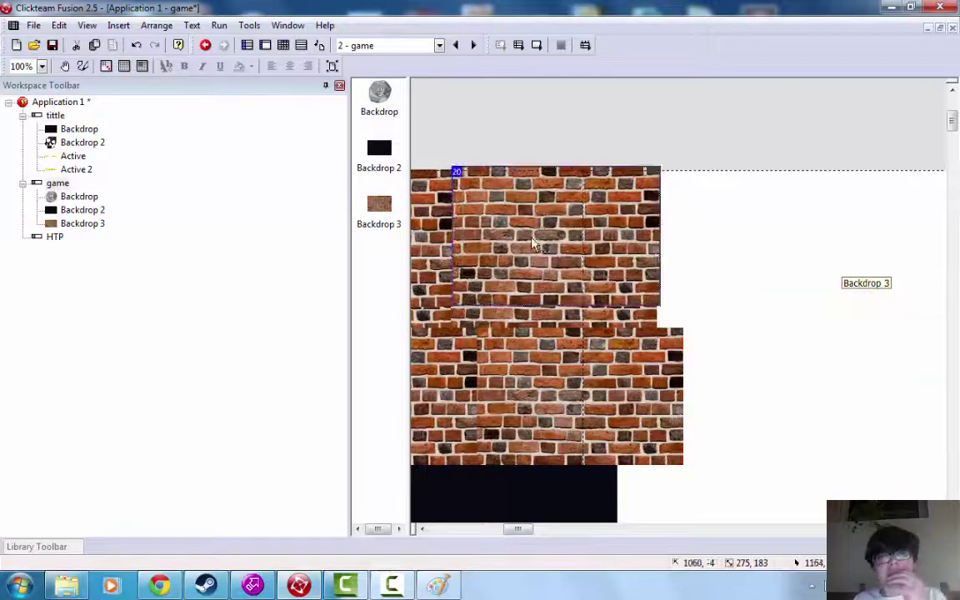
# - Test-run the game to check the finished brick wall, and close the test window
pyautogui.click(219, 25)
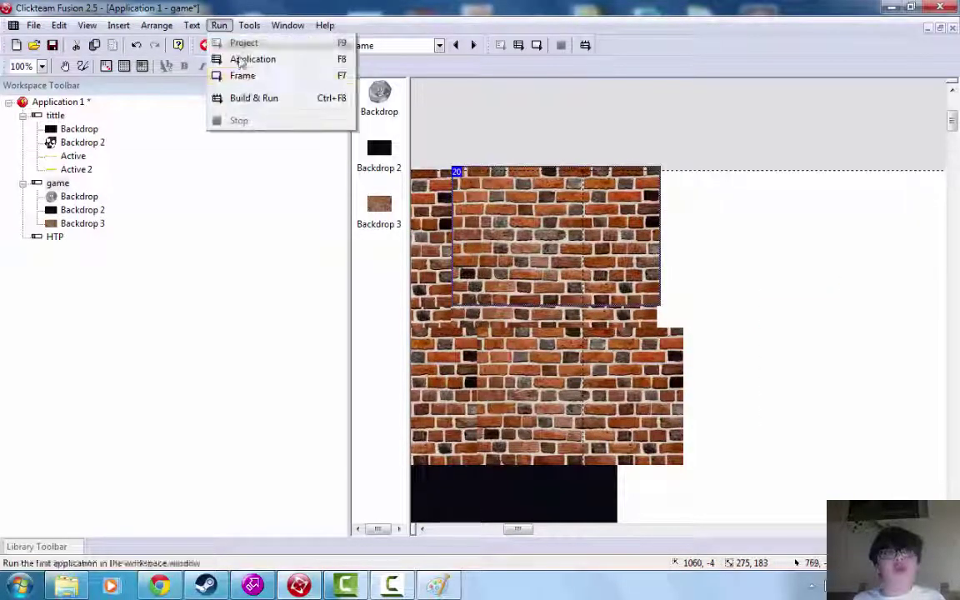
pyautogui.click(241, 57)
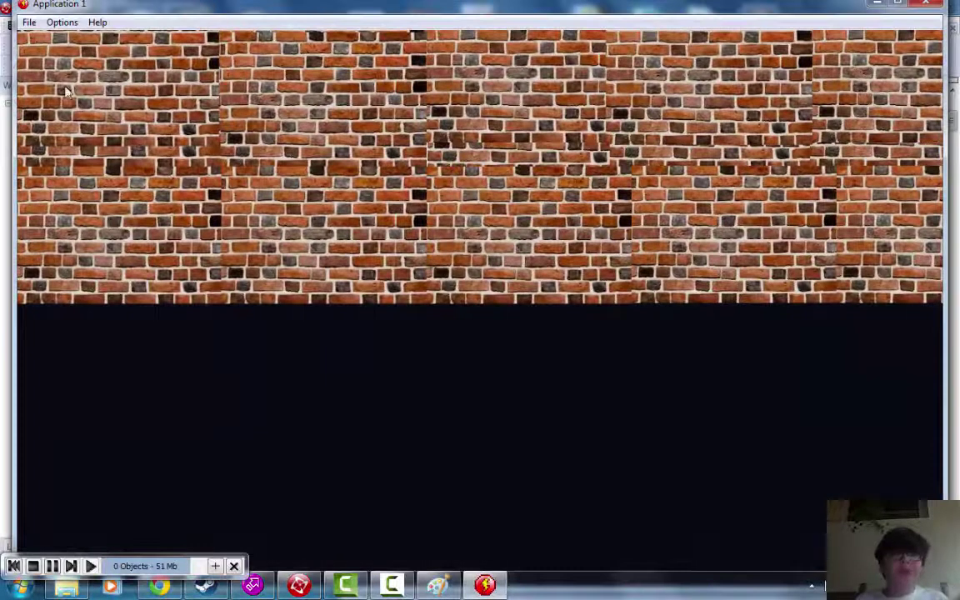
pyautogui.click(925, 5)
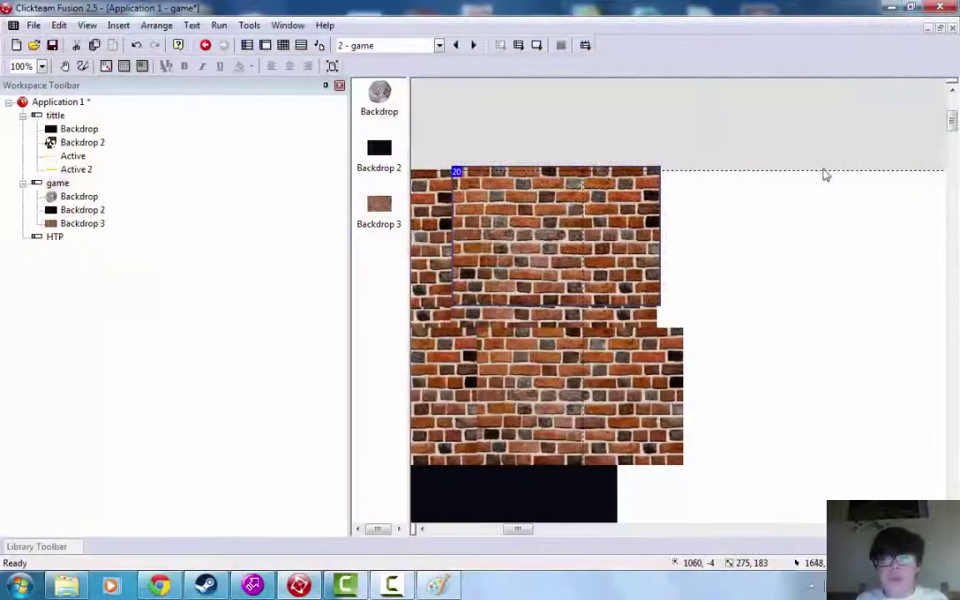
# - Paint wavy blood drips down the brick backdrop's image with a size 10 brush in red CB0000, and apply the changes
pyautogui.scroll(-3, 515, 528)
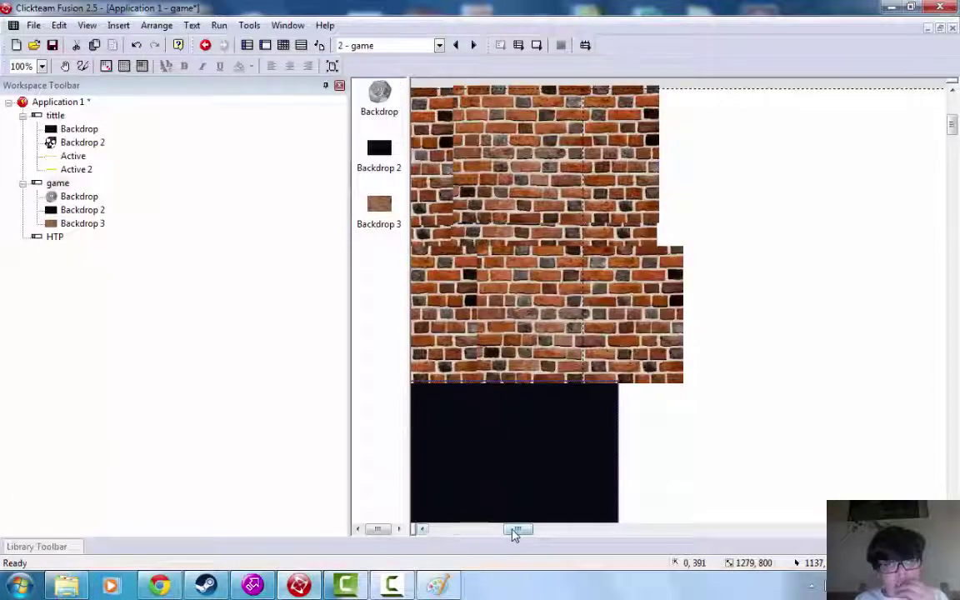
pyautogui.moveTo(514, 529); pyautogui.dragTo(469, 530)
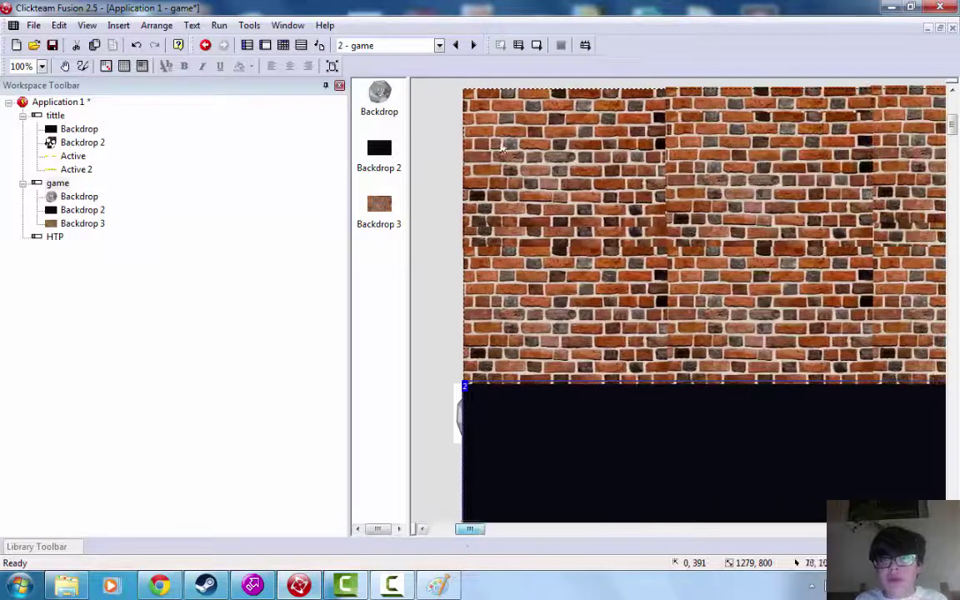
pyautogui.doubleClick(525, 104)
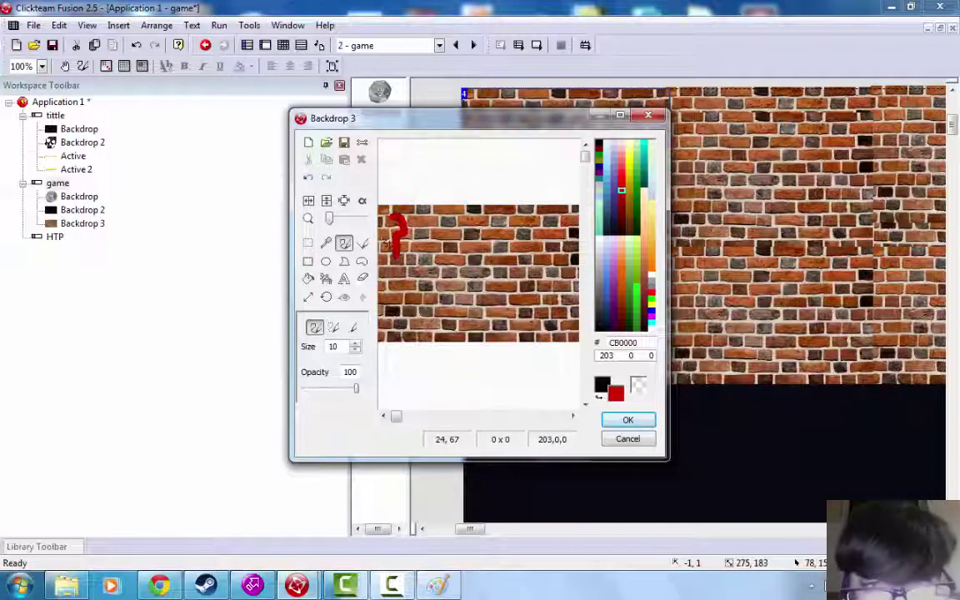
pyautogui.moveTo(400, 247); pyautogui.dragTo(408, 280)
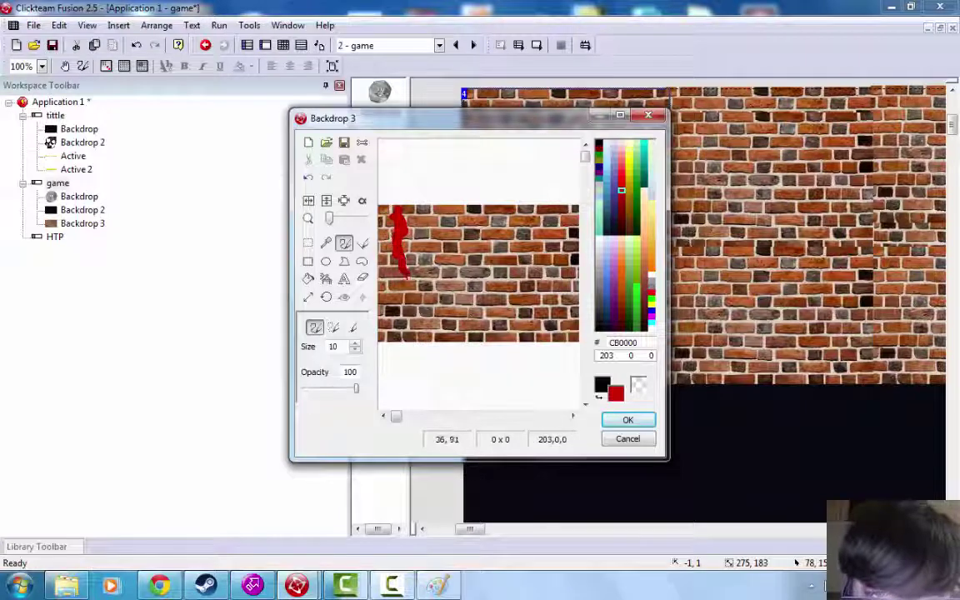
pyautogui.moveTo(448, 208); pyautogui.dragTo(477, 304)
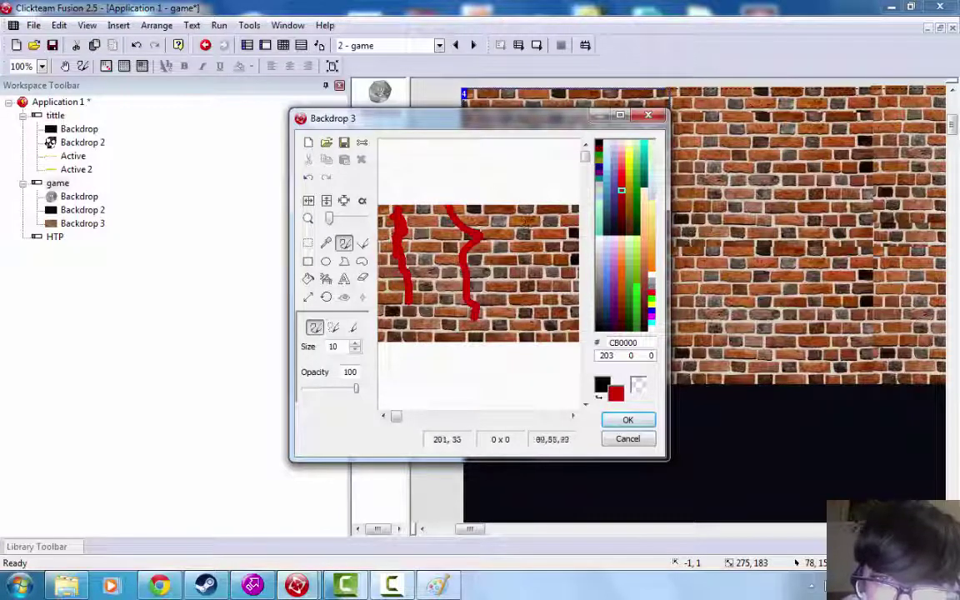
pyautogui.moveTo(526, 209); pyautogui.dragTo(533, 326)
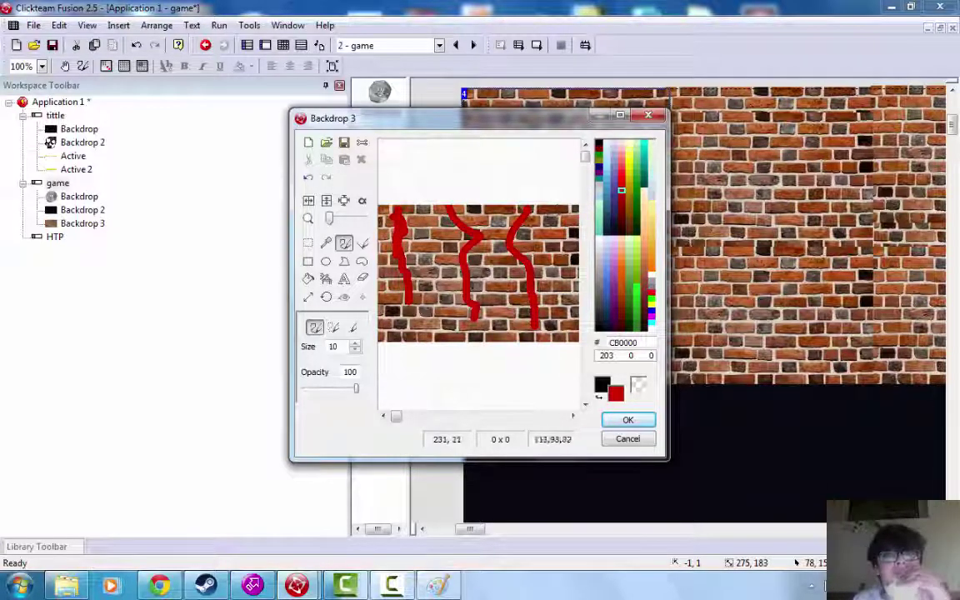
pyautogui.moveTo(567, 209)
pyautogui.mouseDown()
pyautogui.moveTo(548, 287)
pyautogui.moveTo(552, 337)
pyautogui.mouseUp()
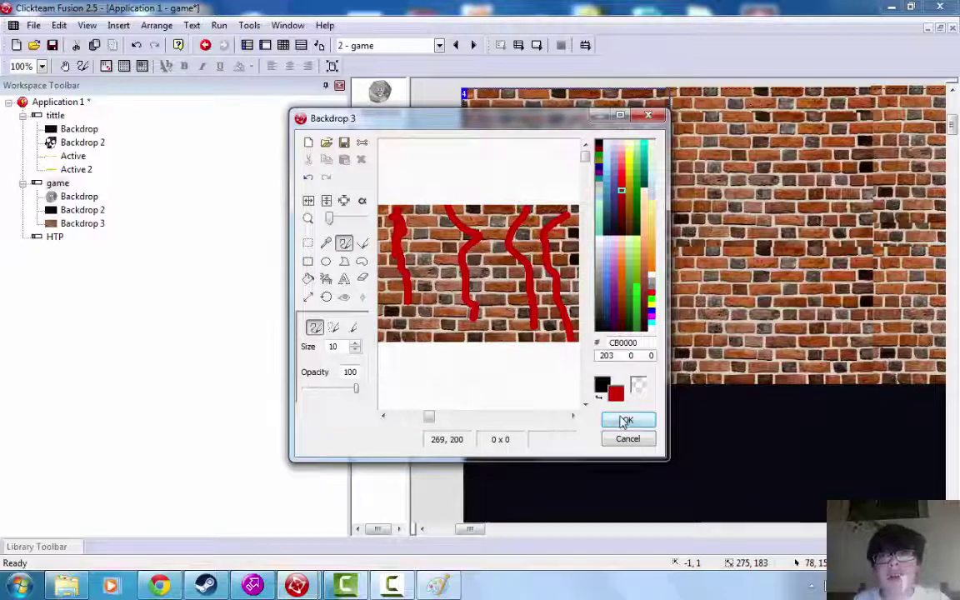
pyautogui.click(627, 419)
# - Run the game frame to check the blood-streaked wall, and close the test window
pyautogui.moveTo(467, 533); pyautogui.dragTo(487, 547)
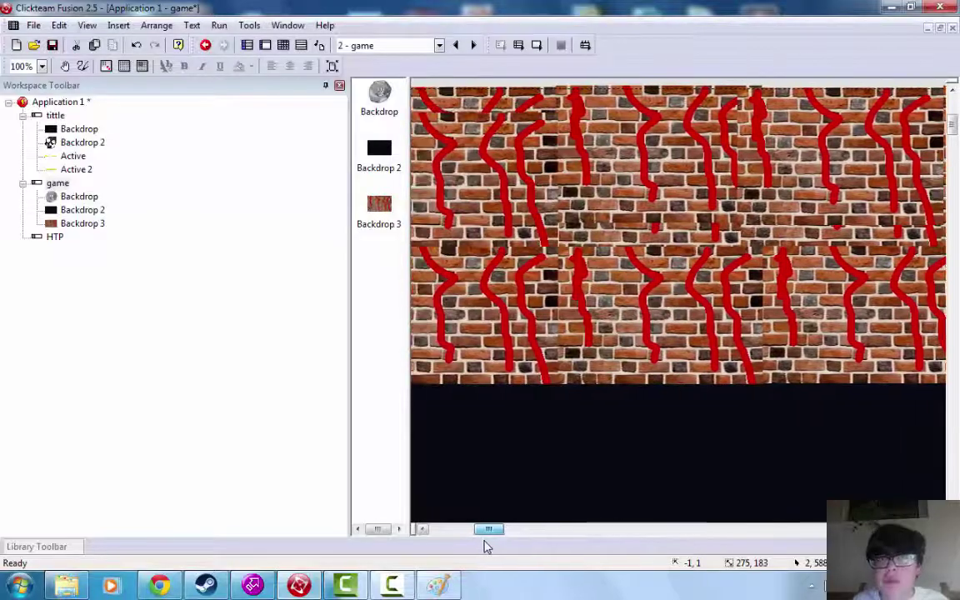
pyautogui.click(219, 25)
pyautogui.click(267, 75)
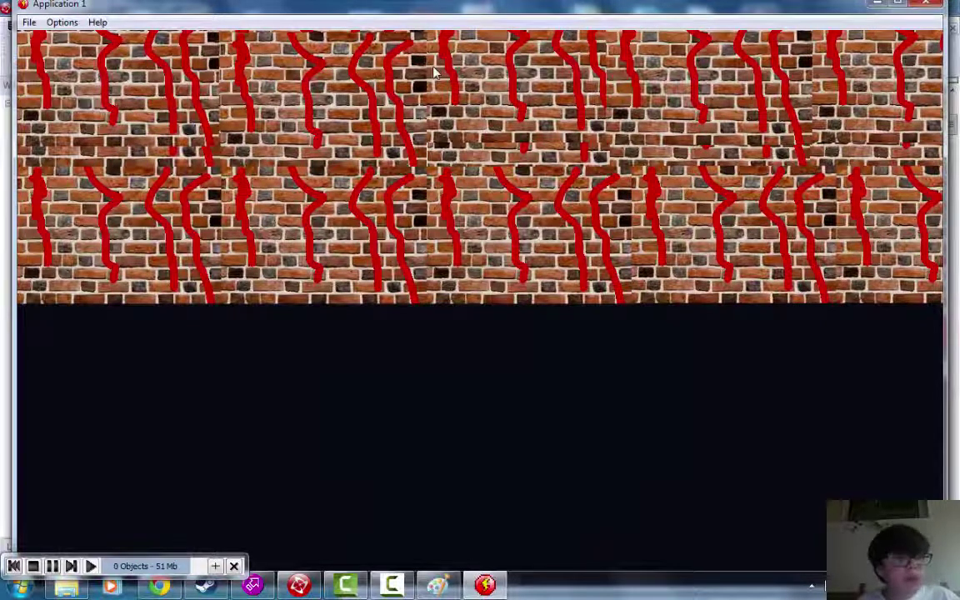
pyautogui.click(935, 7)
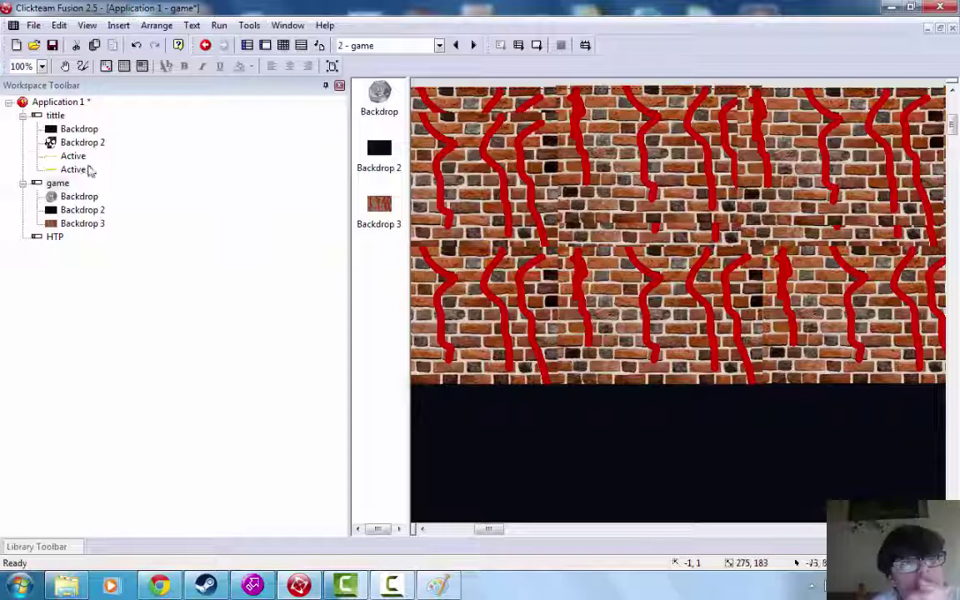
# - Insert a String object into the game frame, placing it on the brick wall at about (662, 106)
pyautogui.click(48, 184)
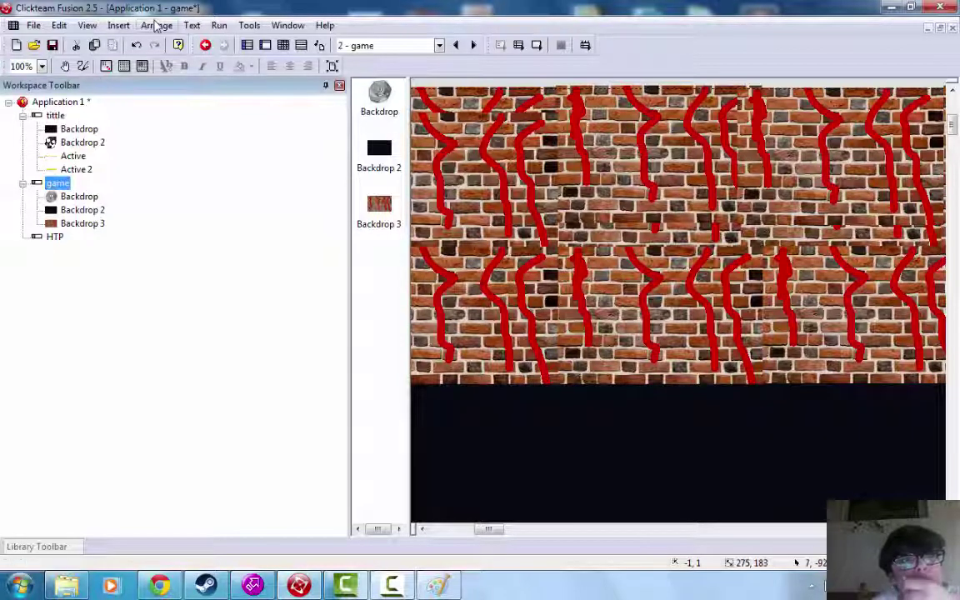
pyautogui.click(125, 26)
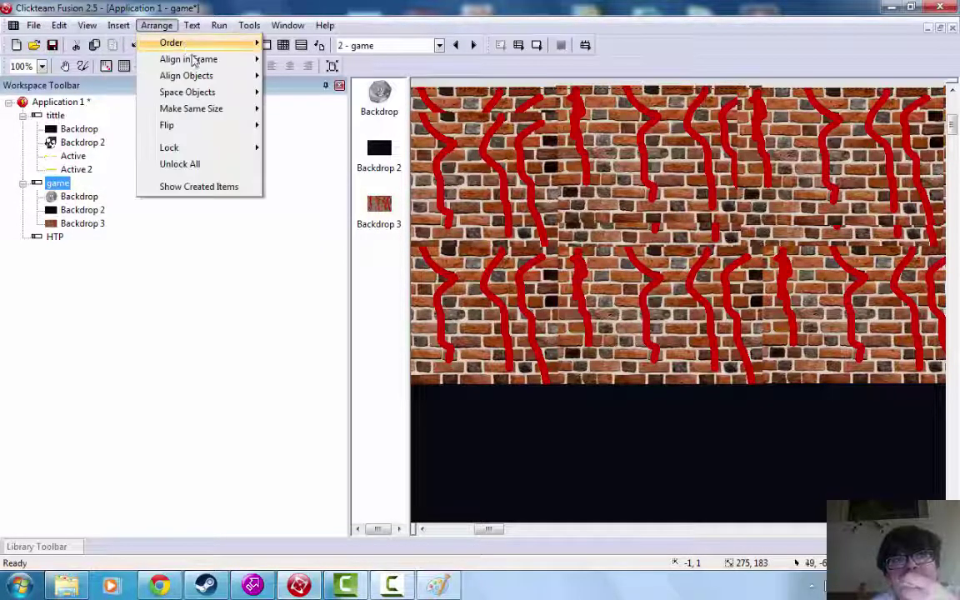
pyautogui.click(147, 76)
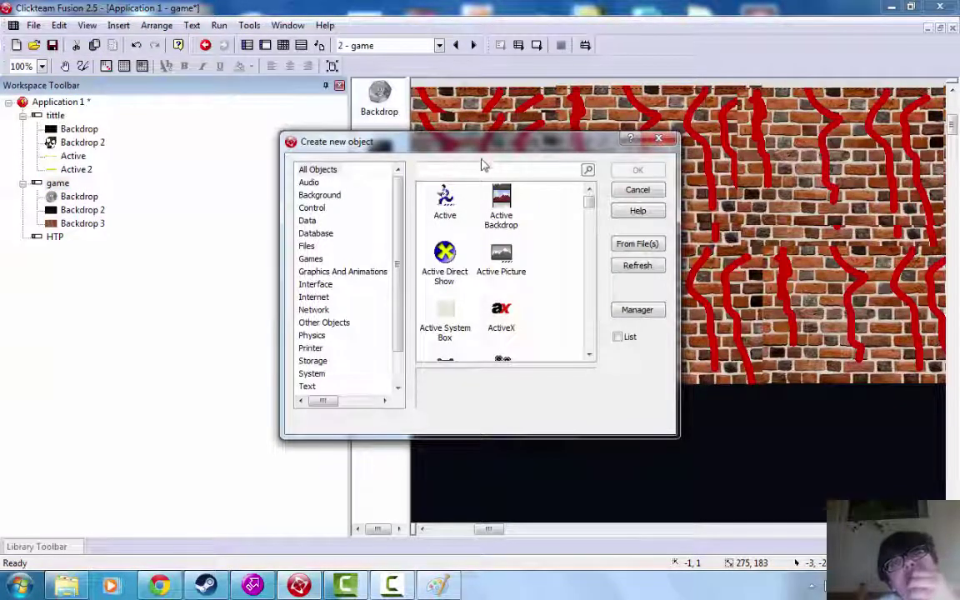
pyautogui.write('str')
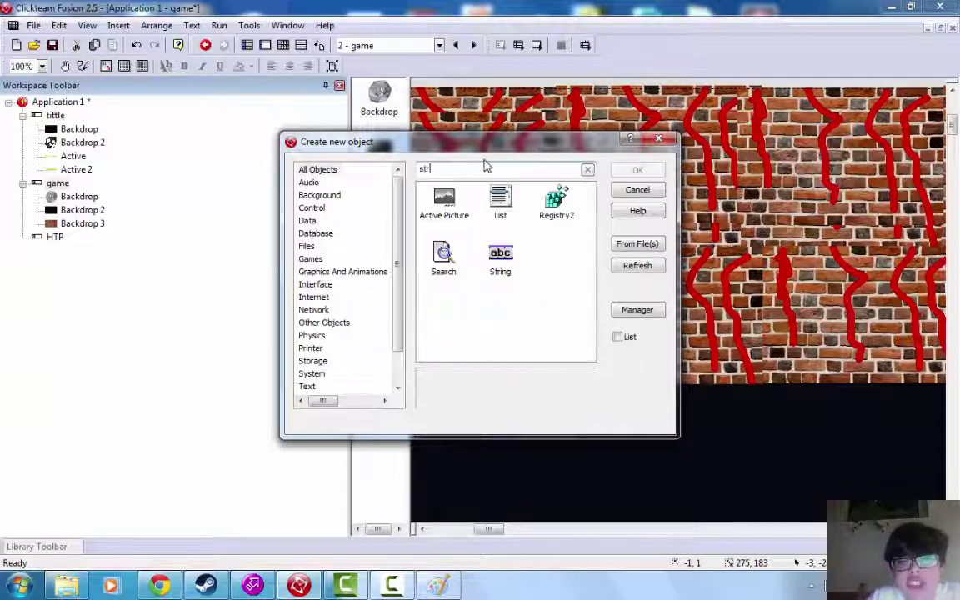
pyautogui.write('ing')
pyautogui.click(556, 200)
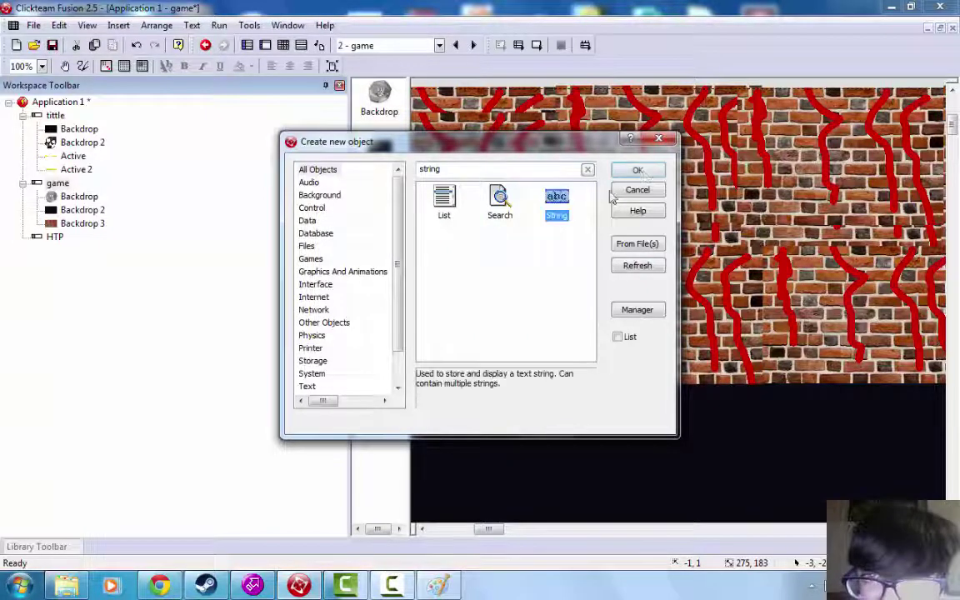
pyautogui.click(638, 170)
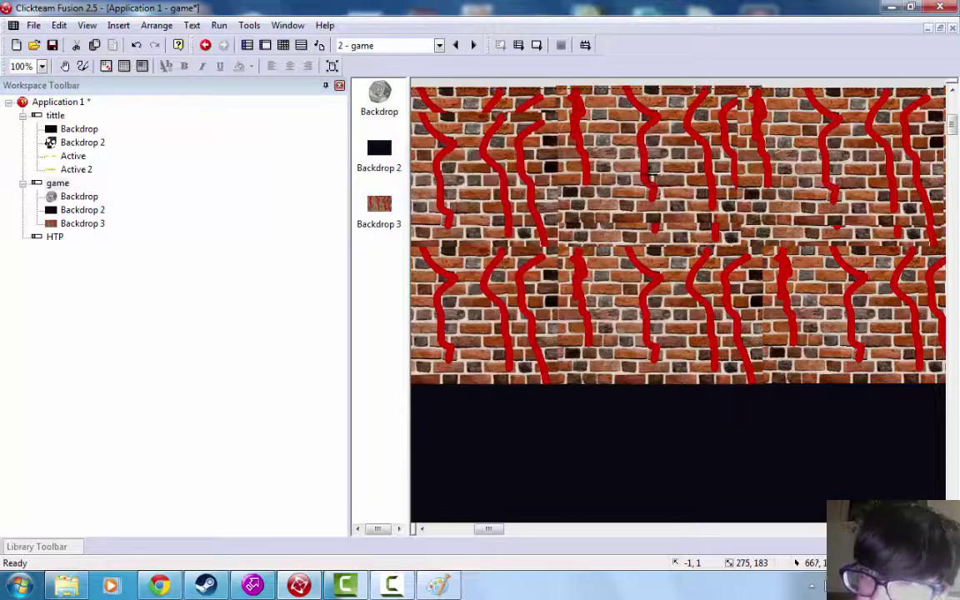
pyautogui.click(648, 172)
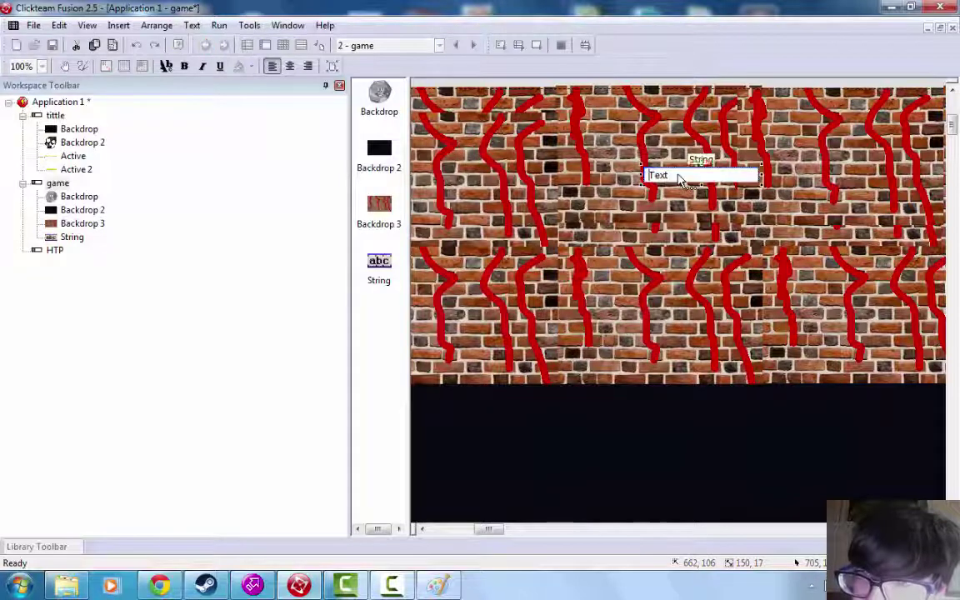
# - Clear the string's placeholder text and enlarge its box to about 327 by 122 pixels
pyautogui.press('BackSpace')
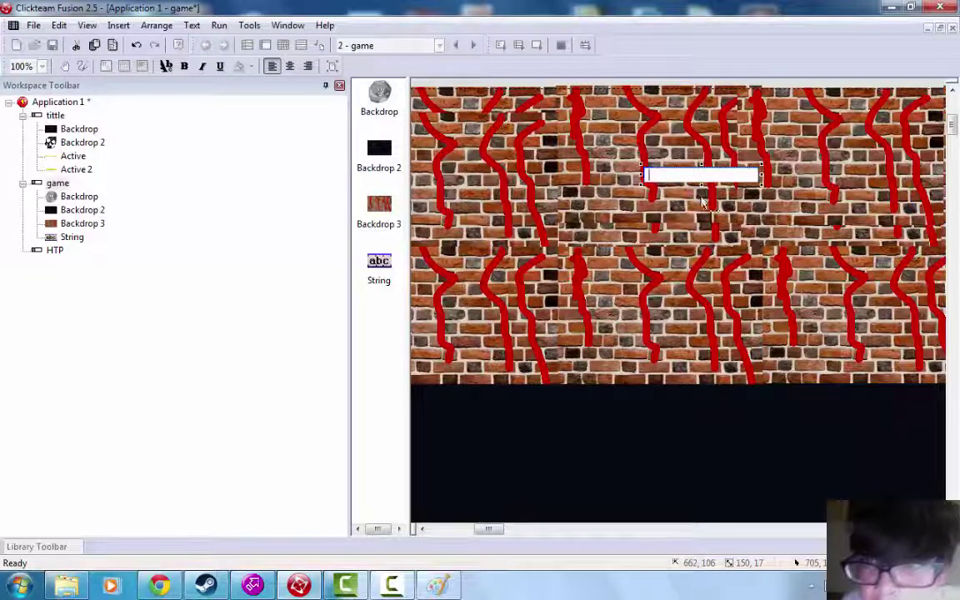
pyautogui.moveTo(701, 184); pyautogui.dragTo(702, 264)
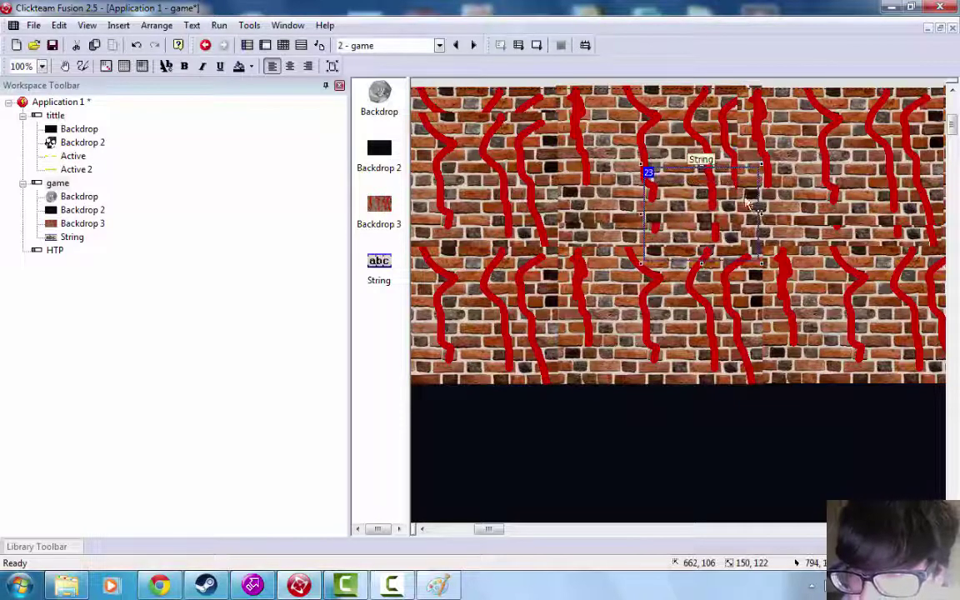
pyautogui.moveTo(760, 218); pyautogui.dragTo(896, 218)
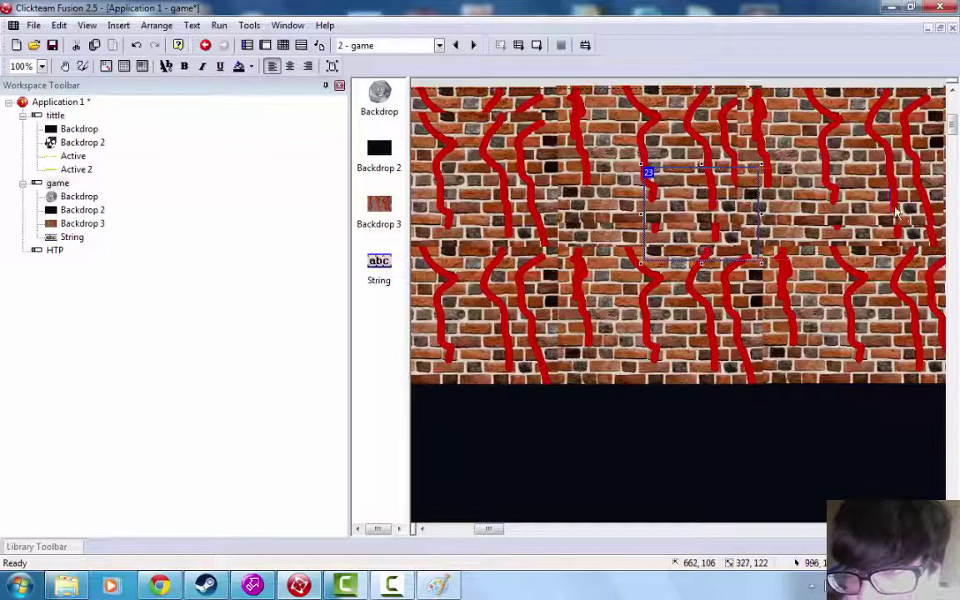
# - Format the string's text in bold italic Tahoma without underline, at the largest listed font size
pyautogui.doubleClick(683, 215)
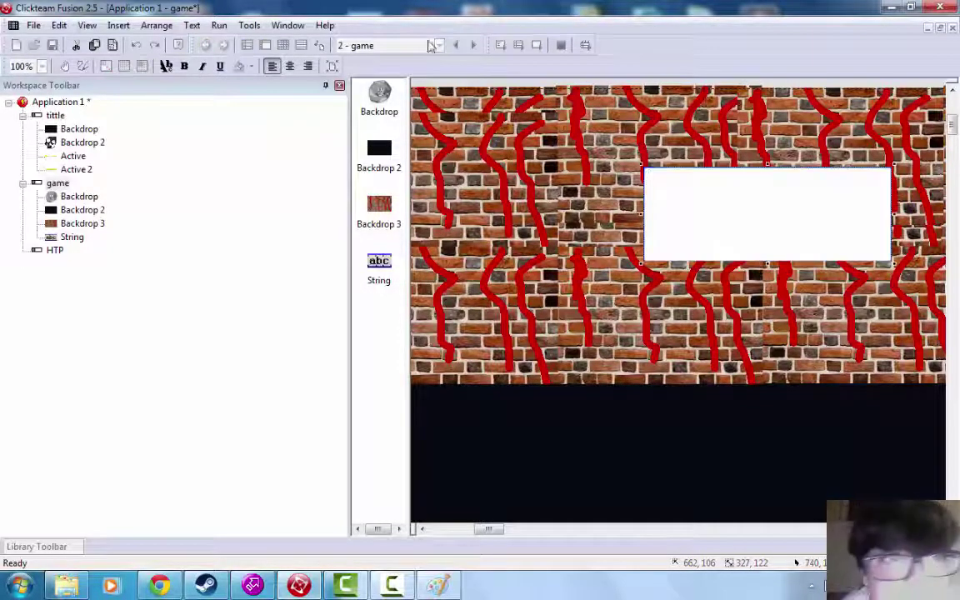
pyautogui.click(184, 67)
pyautogui.click(202, 66)
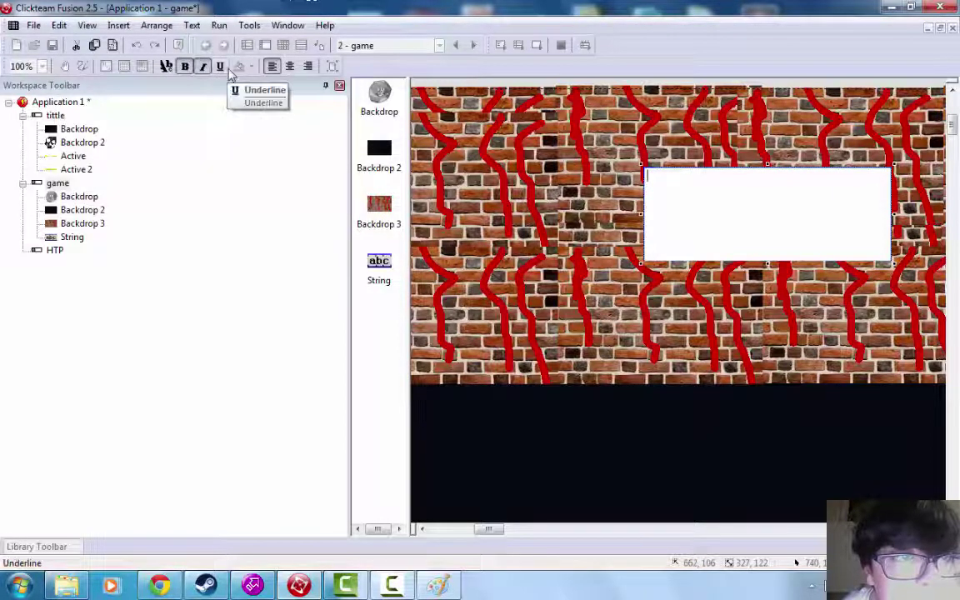
pyautogui.click(221, 67)
pyautogui.click(167, 67)
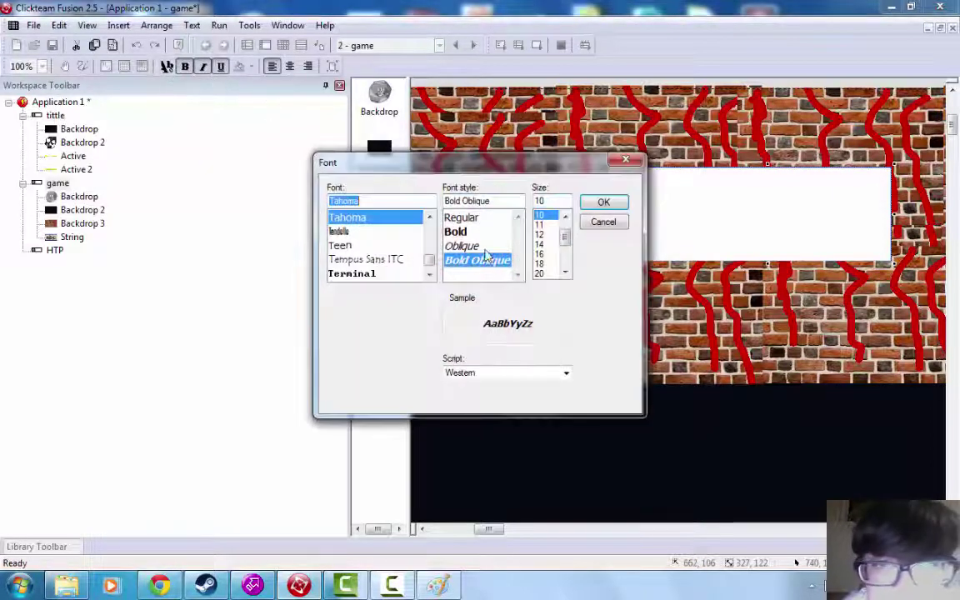
pyautogui.click(598, 206)
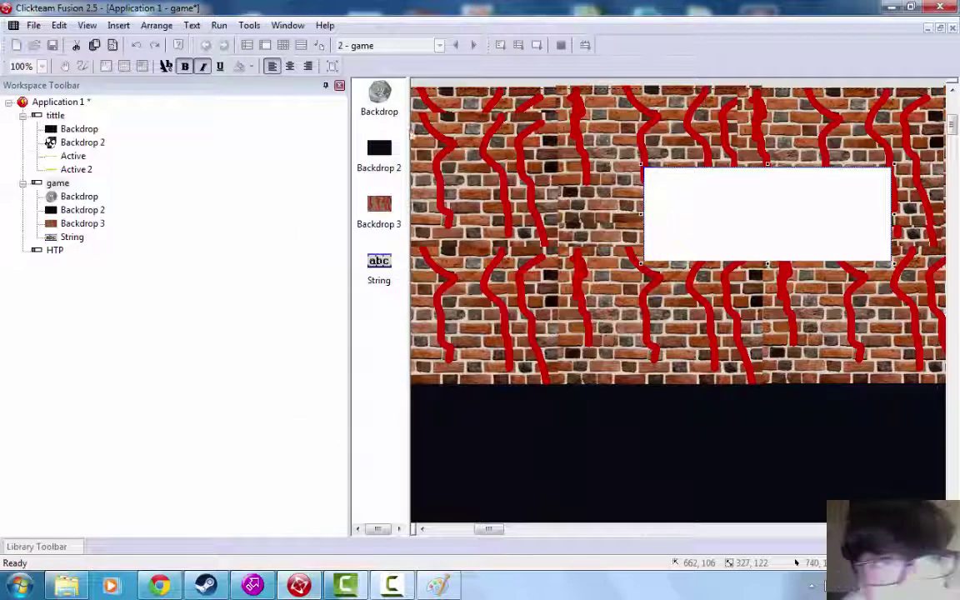
pyautogui.click(167, 66)
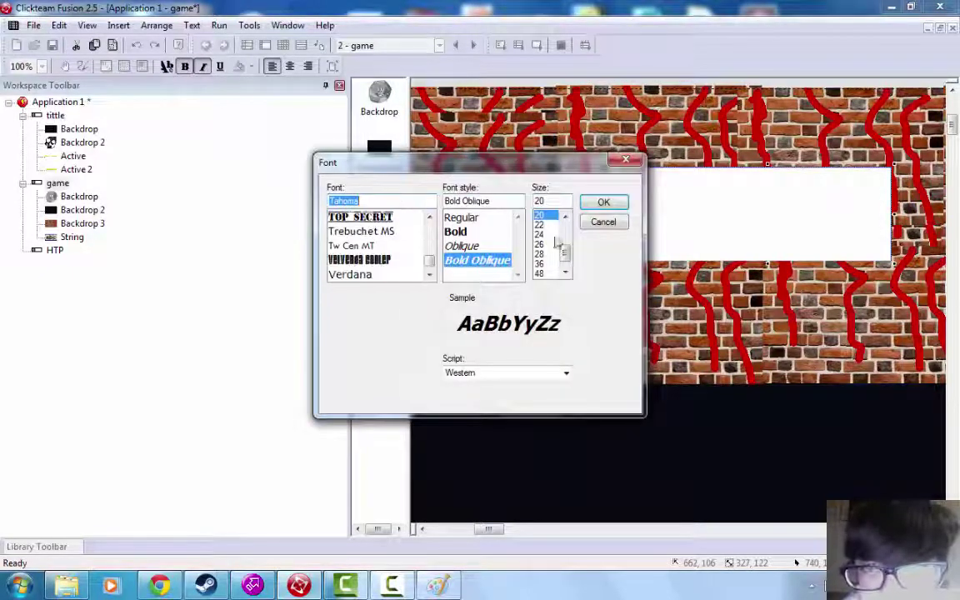
pyautogui.scroll(-2, 572, 261)
pyautogui.click(546, 273)
pyautogui.click(603, 204)
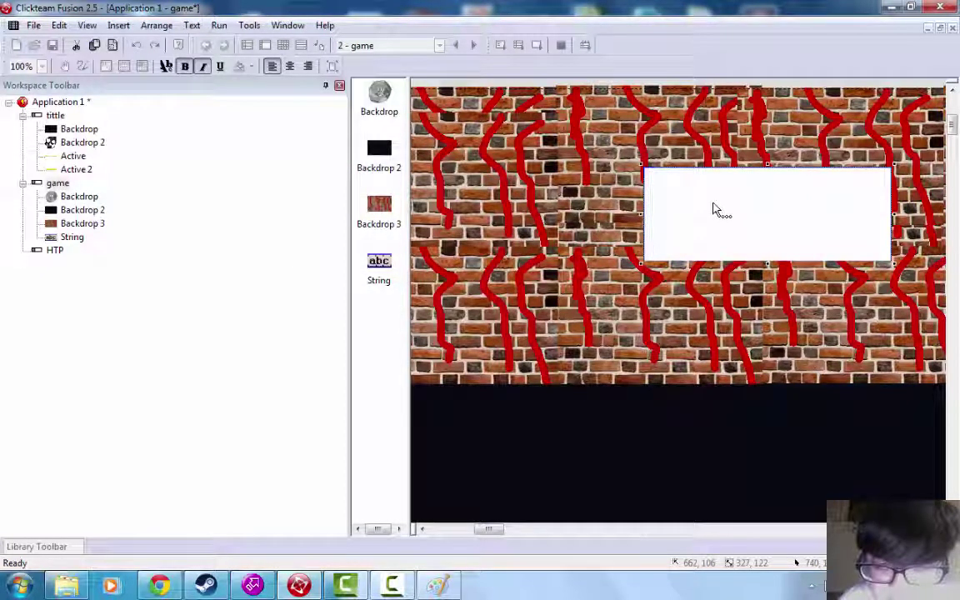
# - Enter "you better run" as the string's text
pyautogui.write('you')
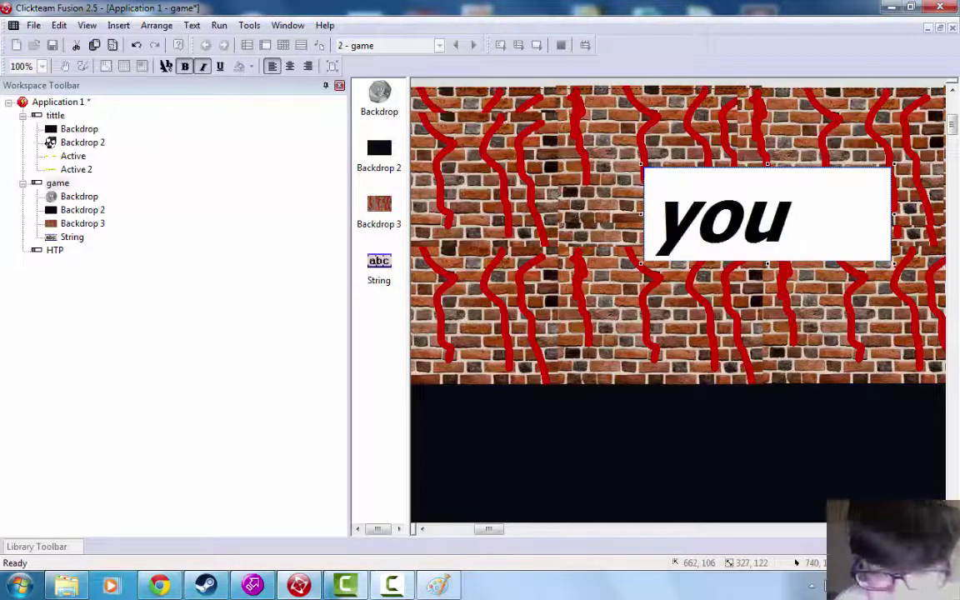
pyautogui.write(' better r')
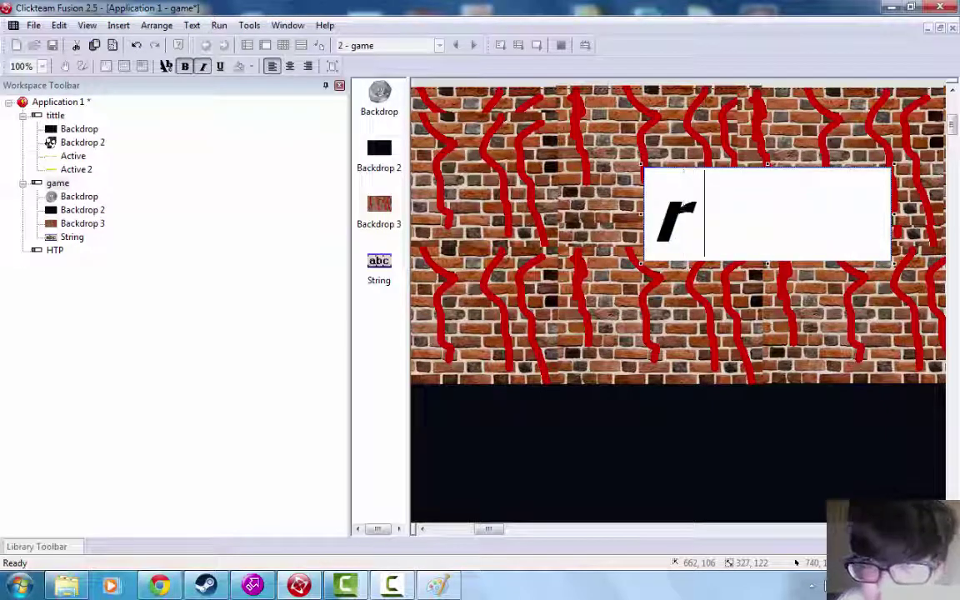
pyautogui.write(' run')
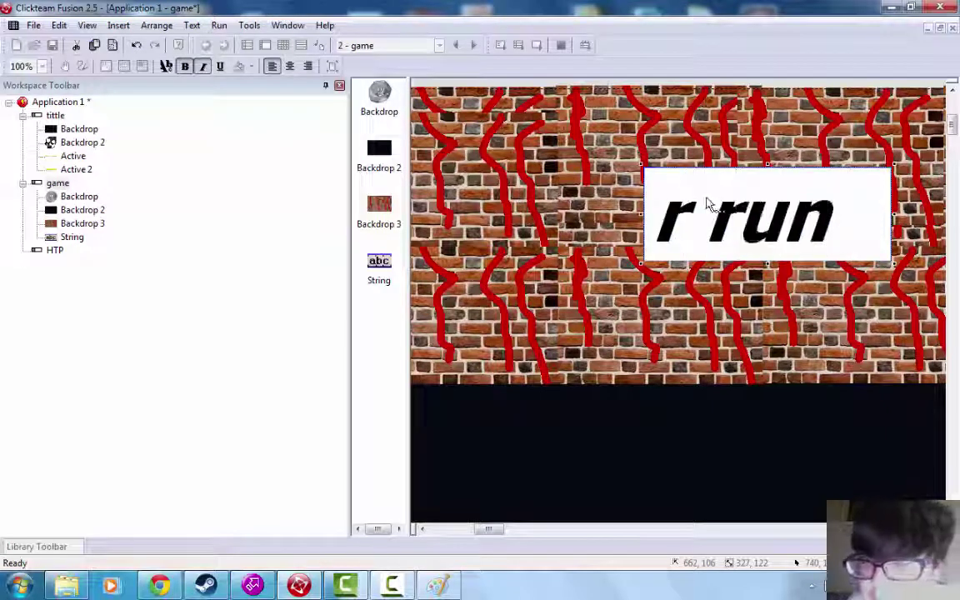
# - Extend the string box's left edge to about x 279, making it about 710 pixels wide to fit the text on one line
pyautogui.moveTo(639, 214); pyautogui.dragTo(368, 231)
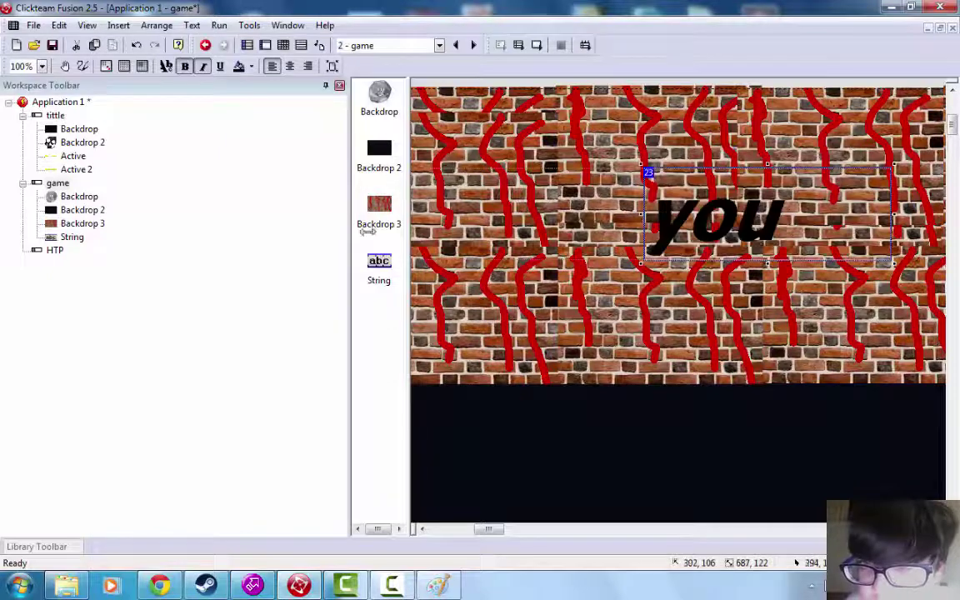
pyautogui.moveTo(431, 224)
pyautogui.mouseDown()
pyautogui.moveTo(443, 218)
pyautogui.moveTo(427, 215)
pyautogui.mouseUp()
pyautogui.moveTo(490, 529); pyautogui.dragTo(483, 529)
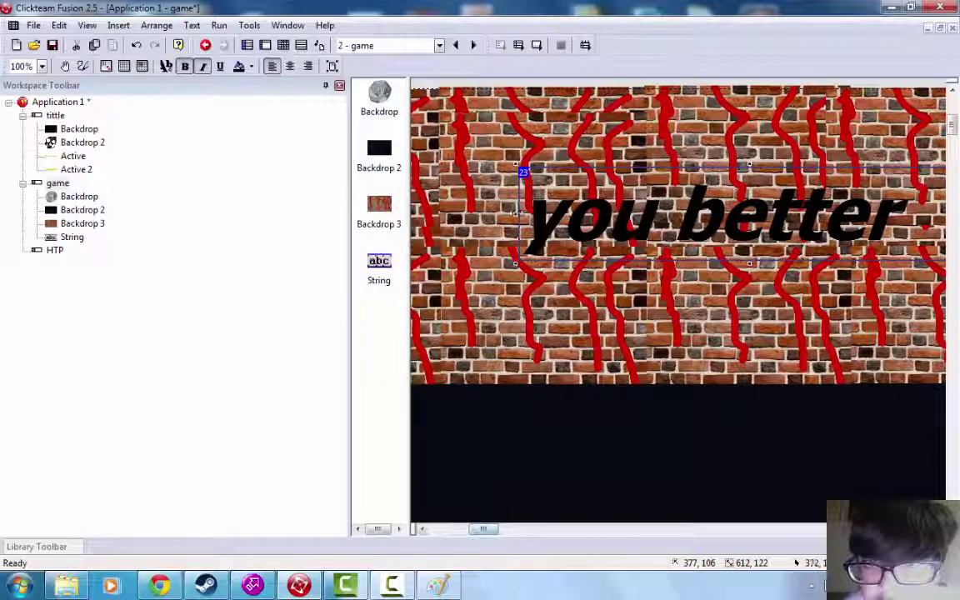
pyautogui.moveTo(514, 218); pyautogui.dragTo(459, 262)
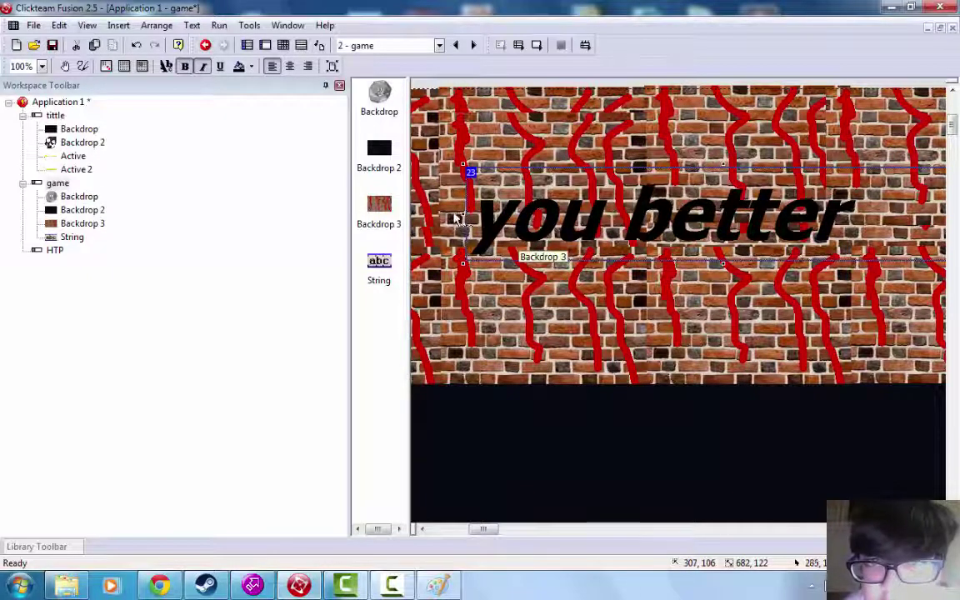
pyautogui.moveTo(463, 215); pyautogui.dragTo(439, 215)
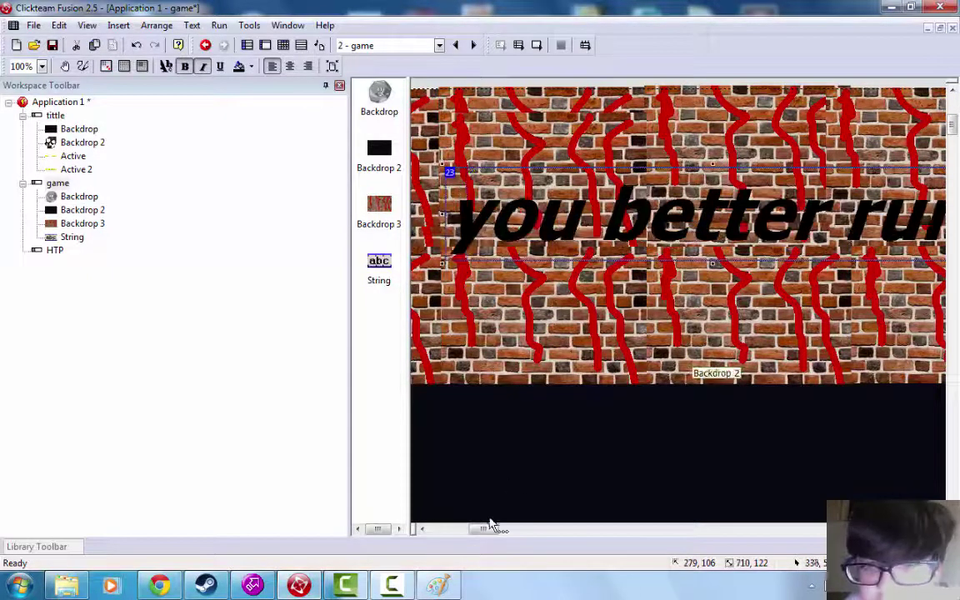
# - Run the game frame to check the text over the brick wall, and close the test window
pyautogui.moveTo(487, 528); pyautogui.dragTo(485, 528)
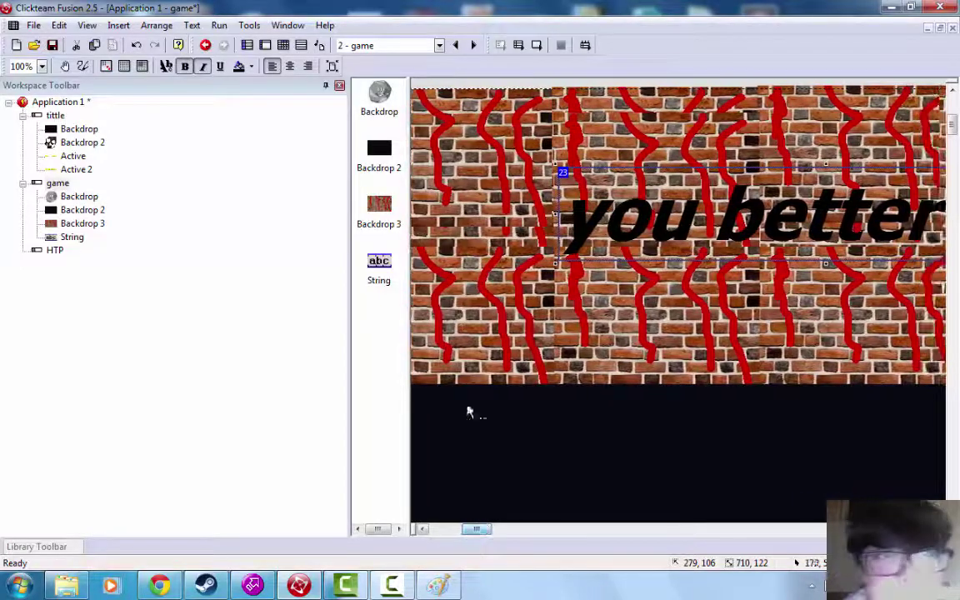
pyautogui.click(220, 25)
pyautogui.click(242, 76)
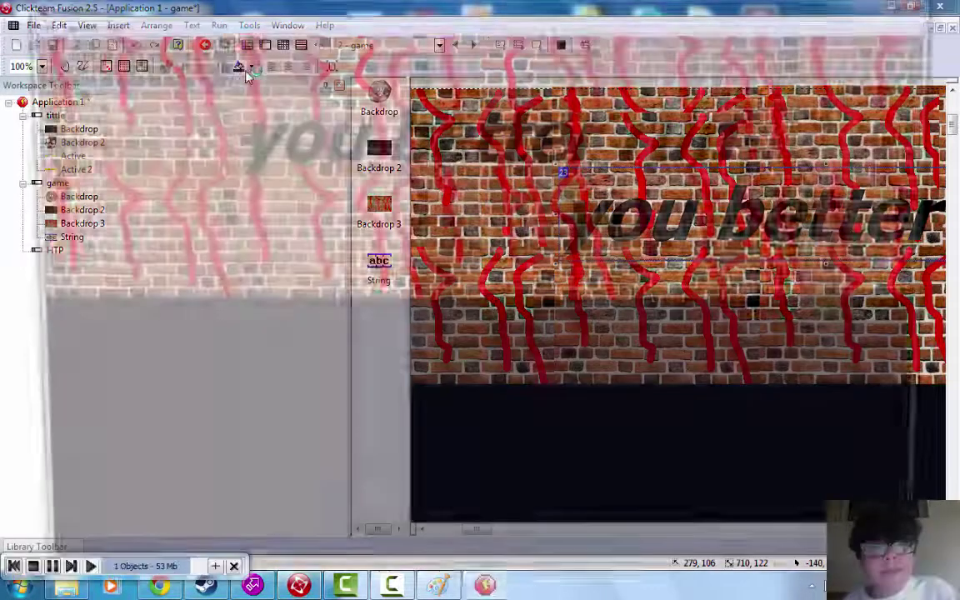
pyautogui.click(929, 3)
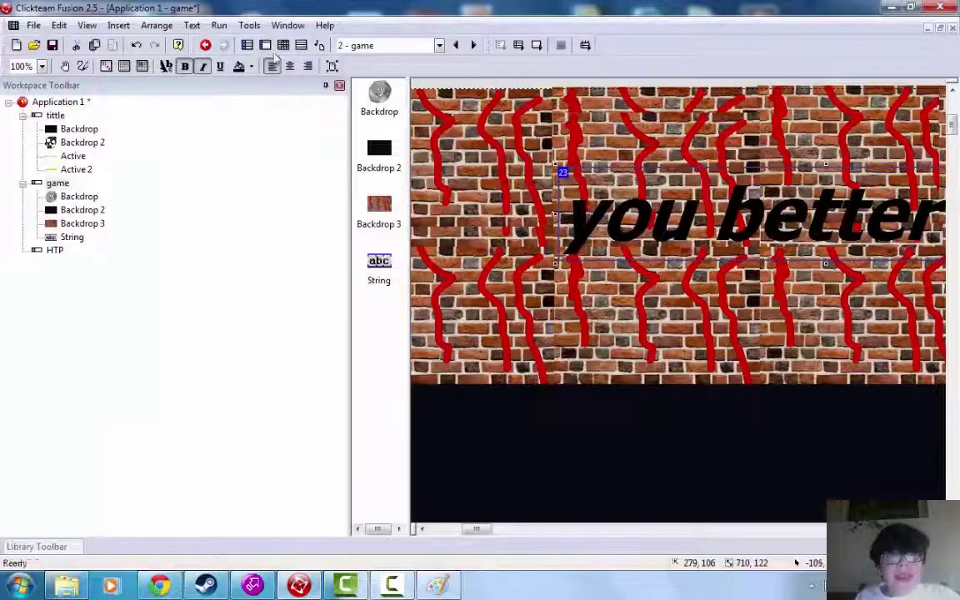
# - Add a "Run this event once" condition as the first event in the game frame's event editor
pyautogui.click(253, 43)
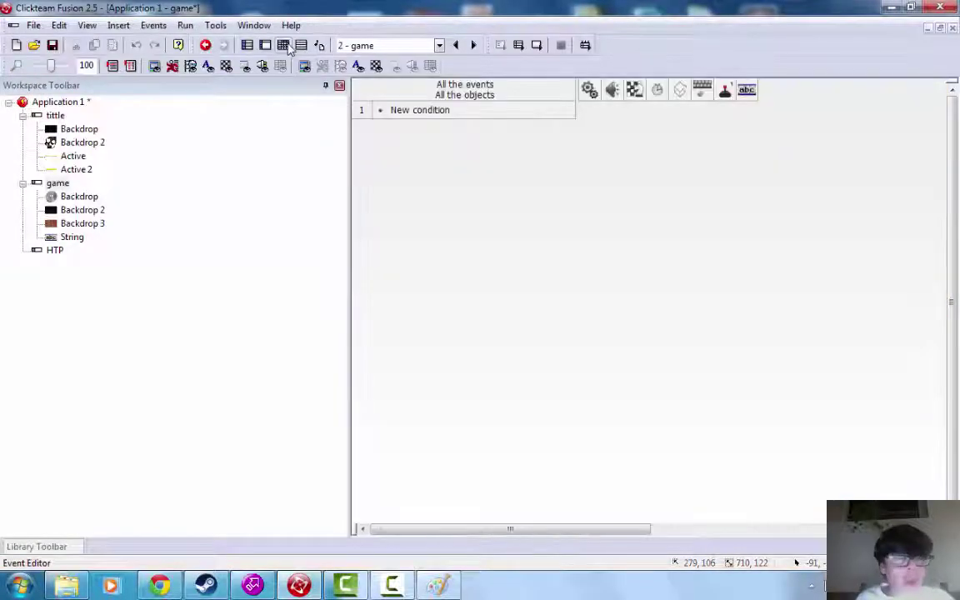
pyautogui.doubleClick(423, 113)
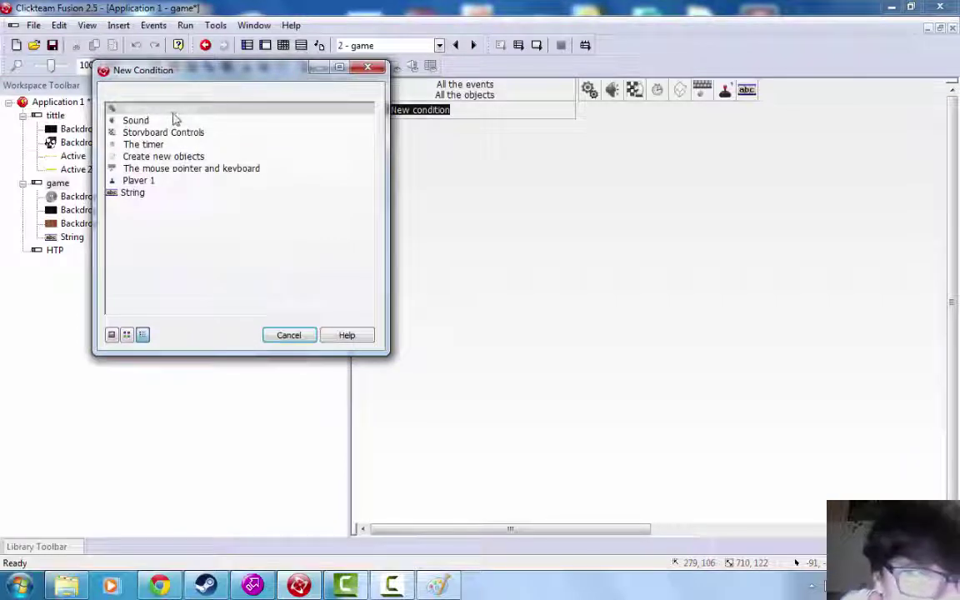
pyautogui.click(174, 114)
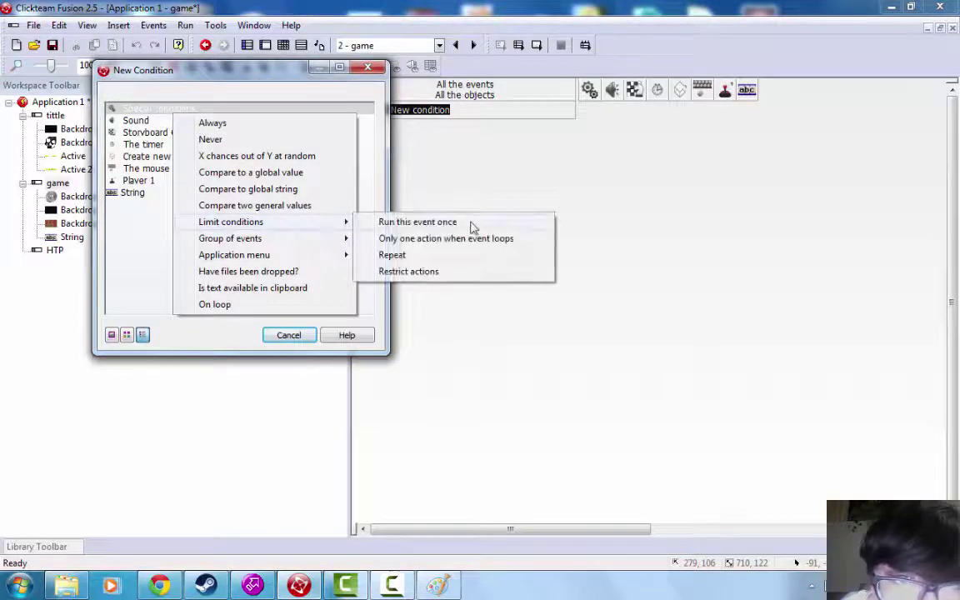
pyautogui.click(475, 224)
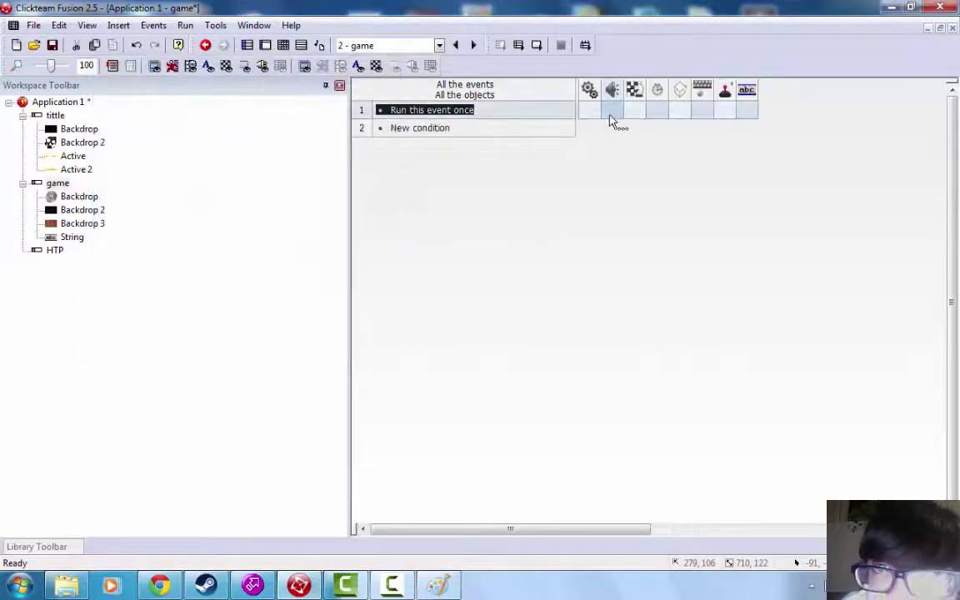
# - Give the "Run this event once" event an action that makes the String object invisible
pyautogui.click(754, 114)
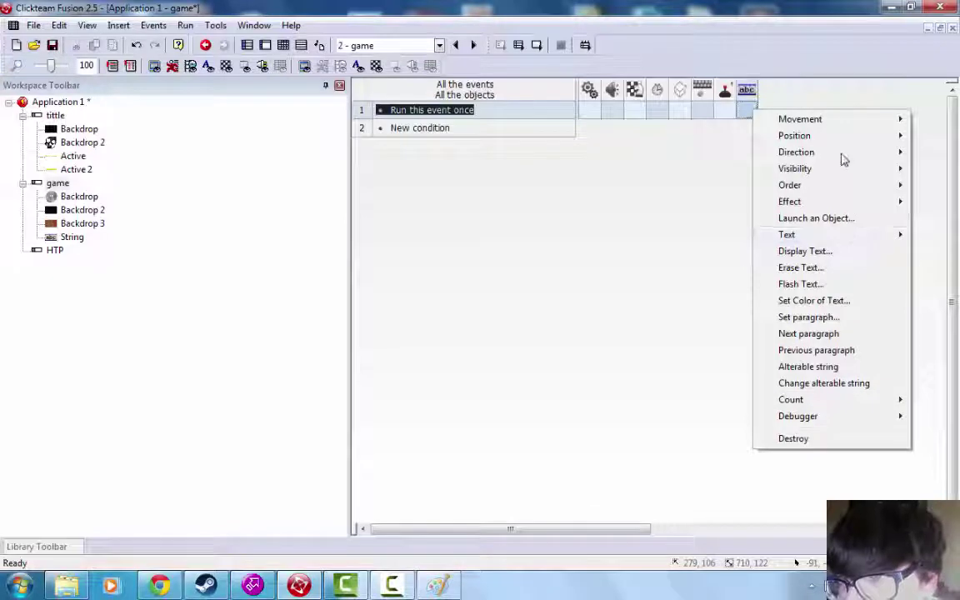
pyautogui.moveTo(825, 173)
pyautogui.click(727, 169)
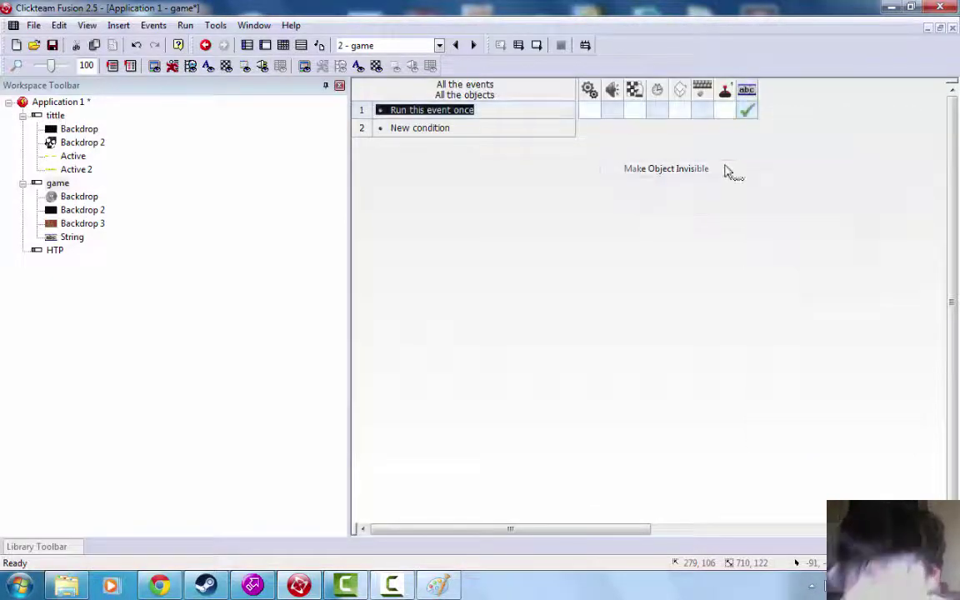
# - Add an "Upon pressing Right Arrow" keyboard condition as the second event of the game frame
pyautogui.click(448, 130)
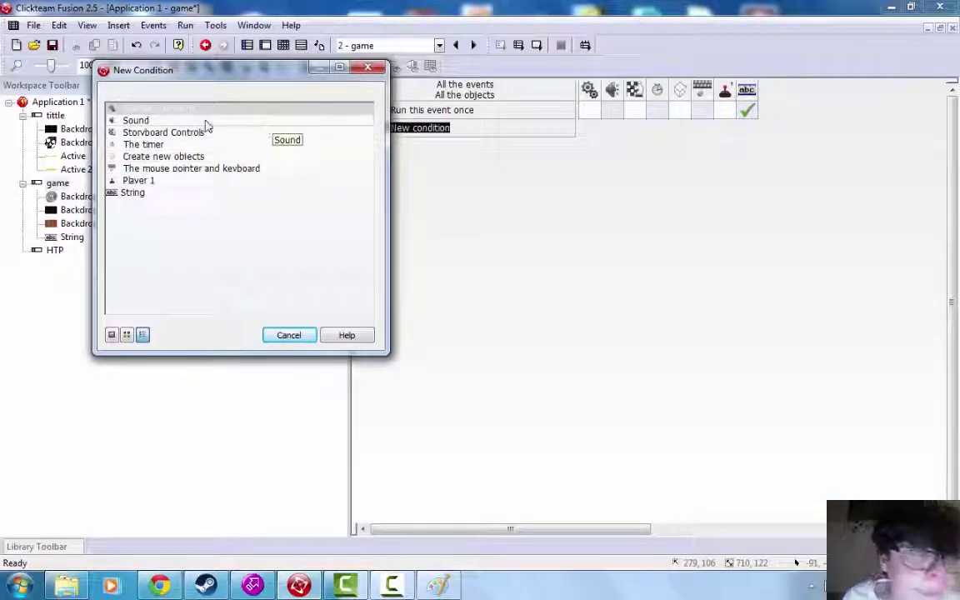
pyautogui.click(187, 171)
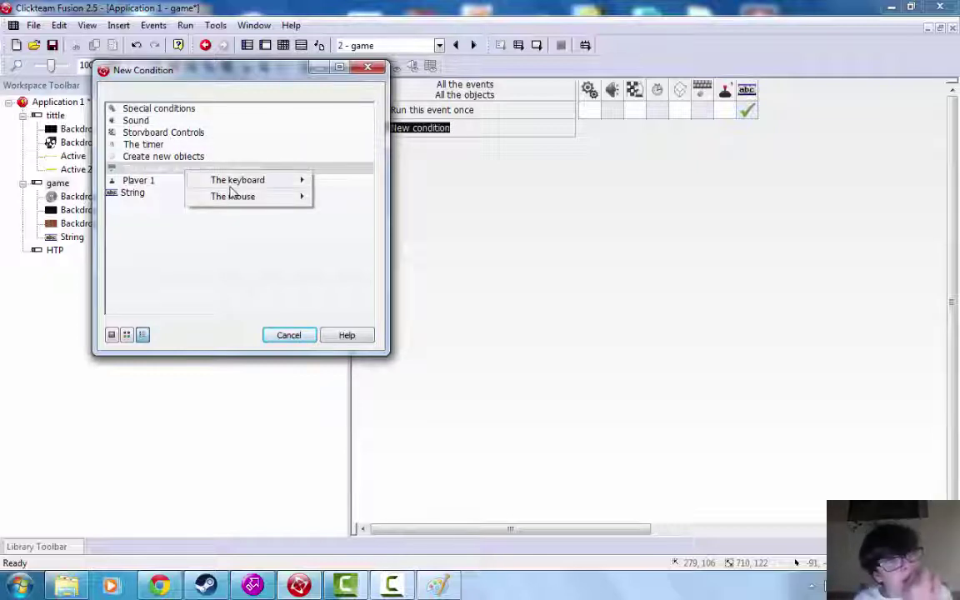
pyautogui.moveTo(231, 189)
pyautogui.click(374, 180)
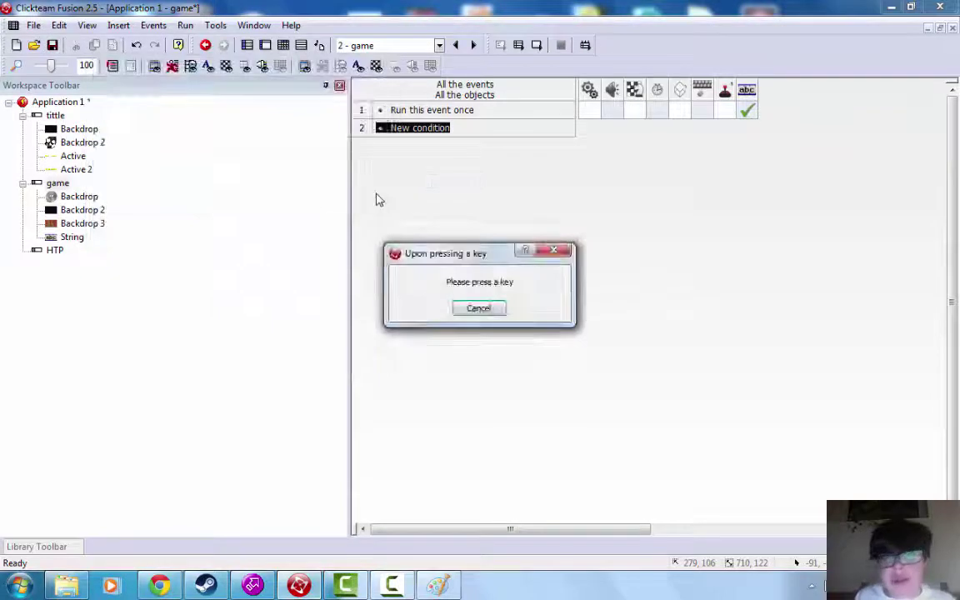
pyautogui.press('Right')
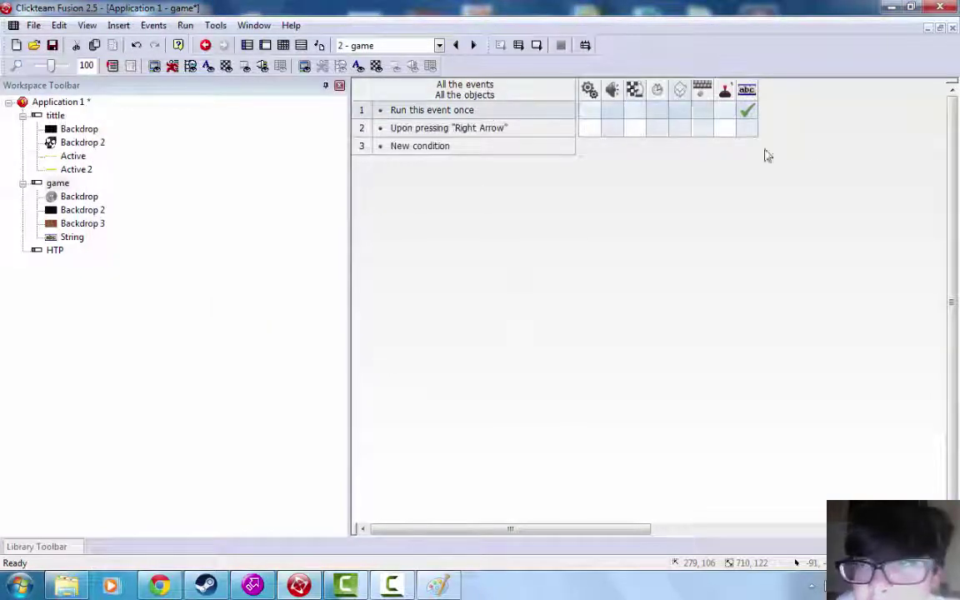
# - Give the "Upon pressing Right Arrow" event an action that makes the String object reappear
pyautogui.click(755, 133)
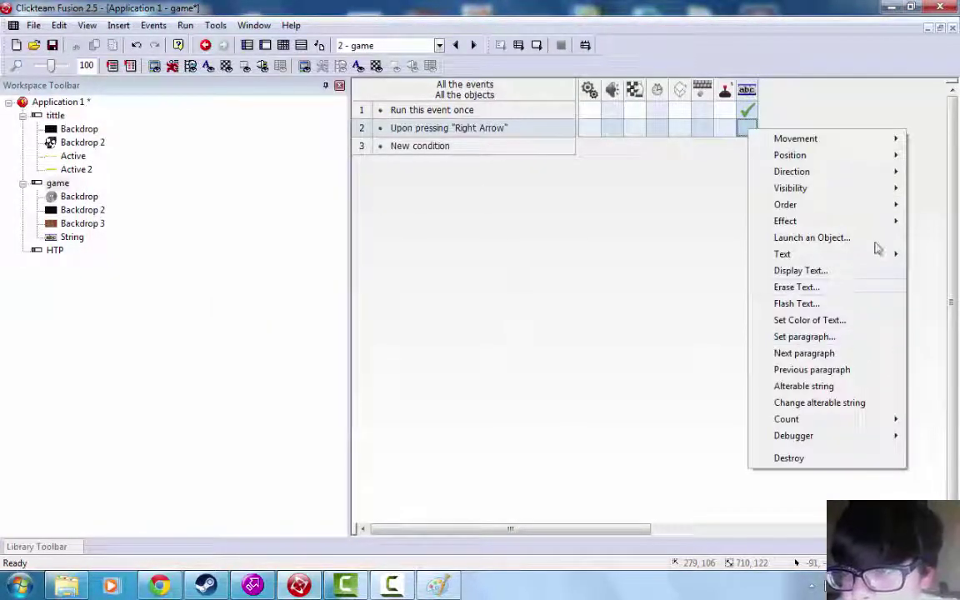
pyautogui.moveTo(810, 189)
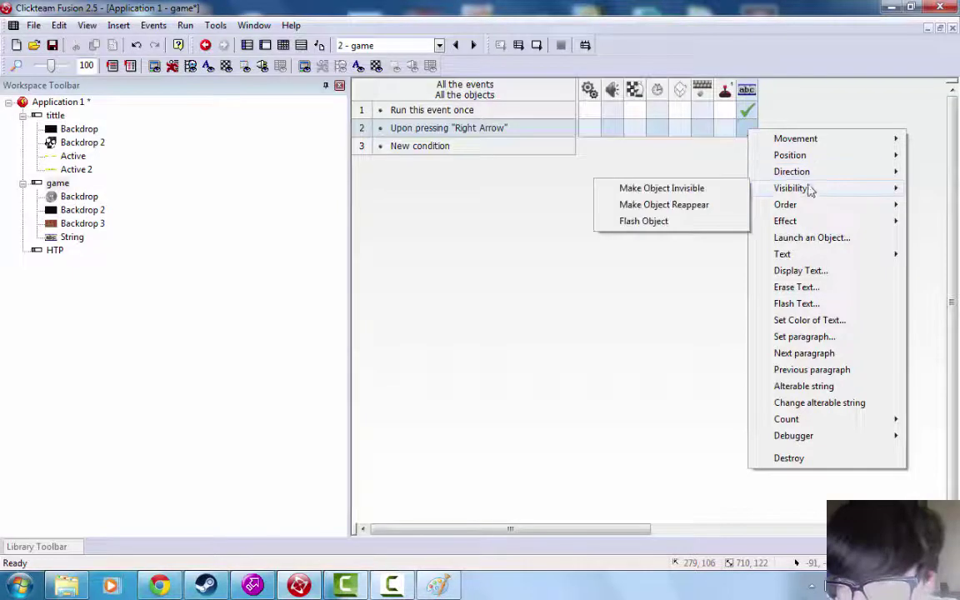
pyautogui.click(702, 201)
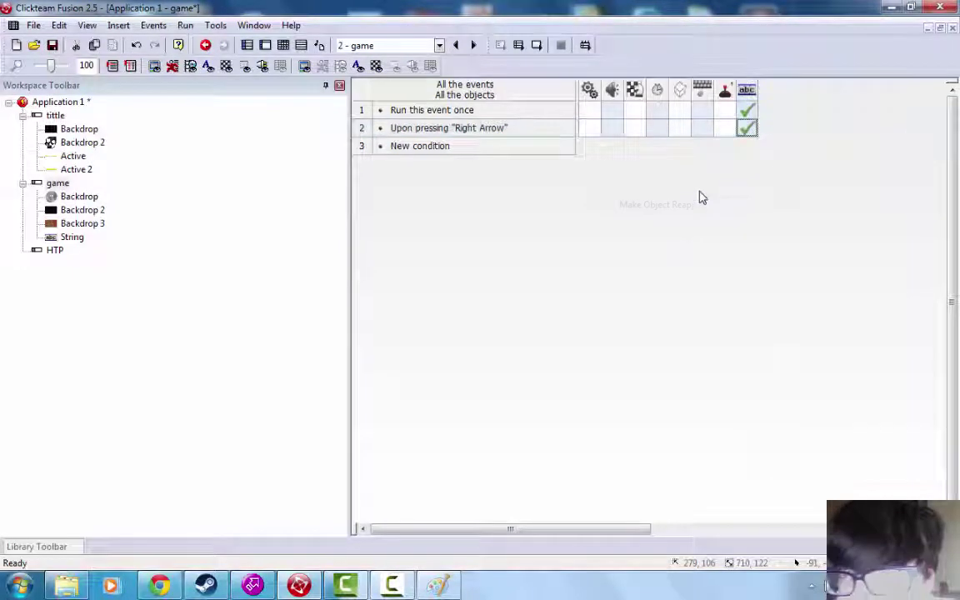
# - Delete the "Upon pressing Right Arrow" event together with its action from the game frame's events
pyautogui.rightClick(363, 128)
pyautogui.click(415, 136)
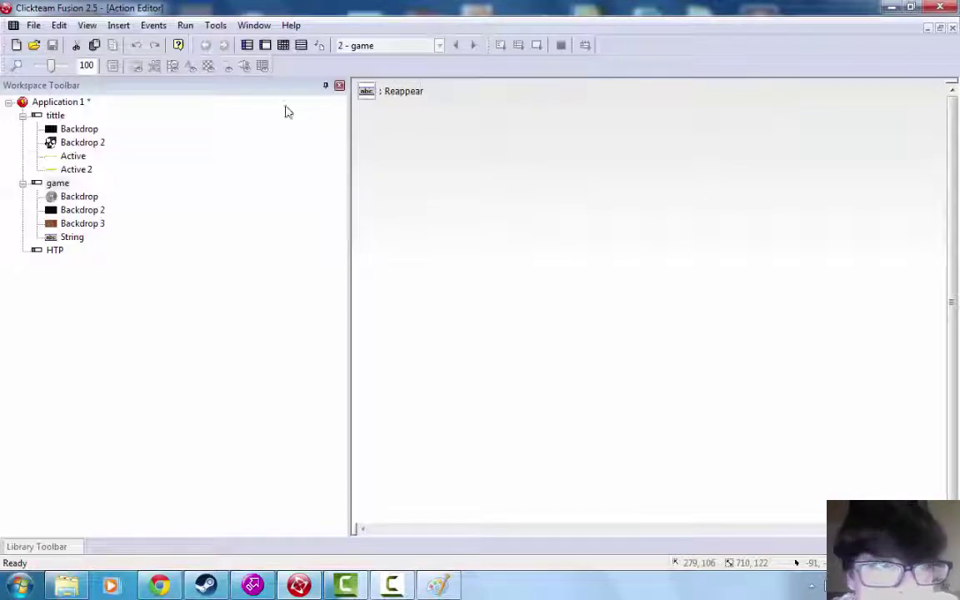
pyautogui.click(301, 47)
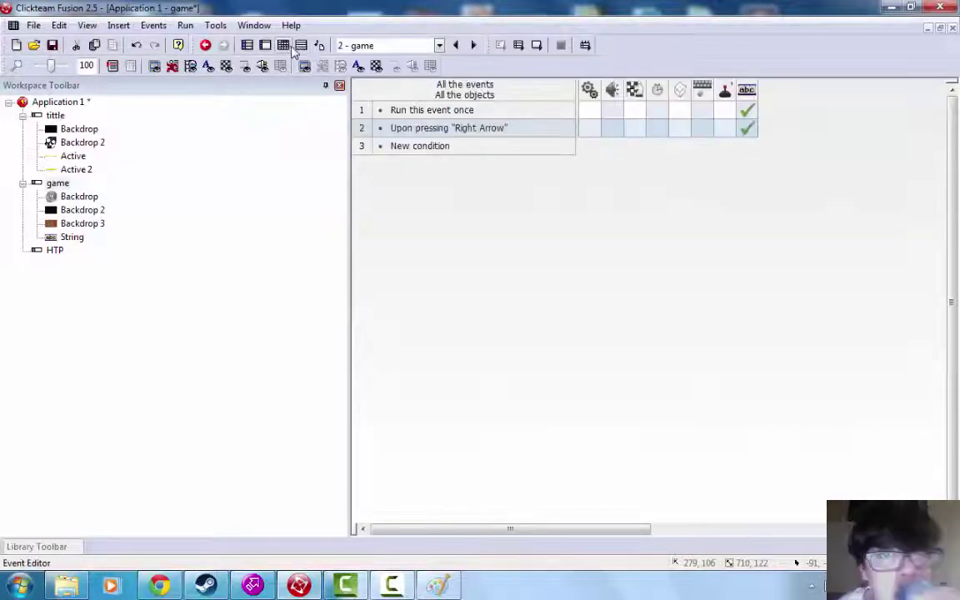
pyautogui.rightClick(357, 126)
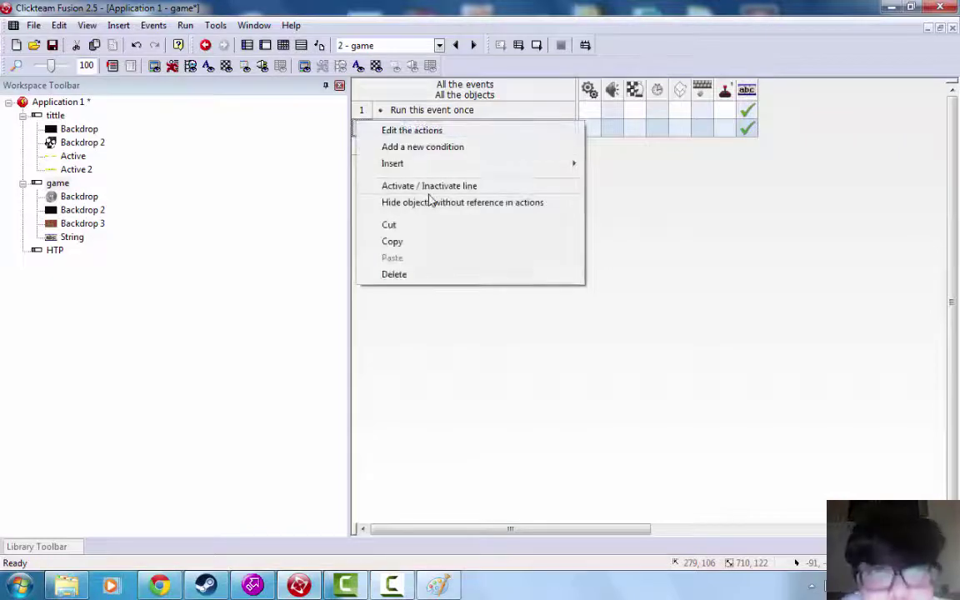
pyautogui.click(400, 275)
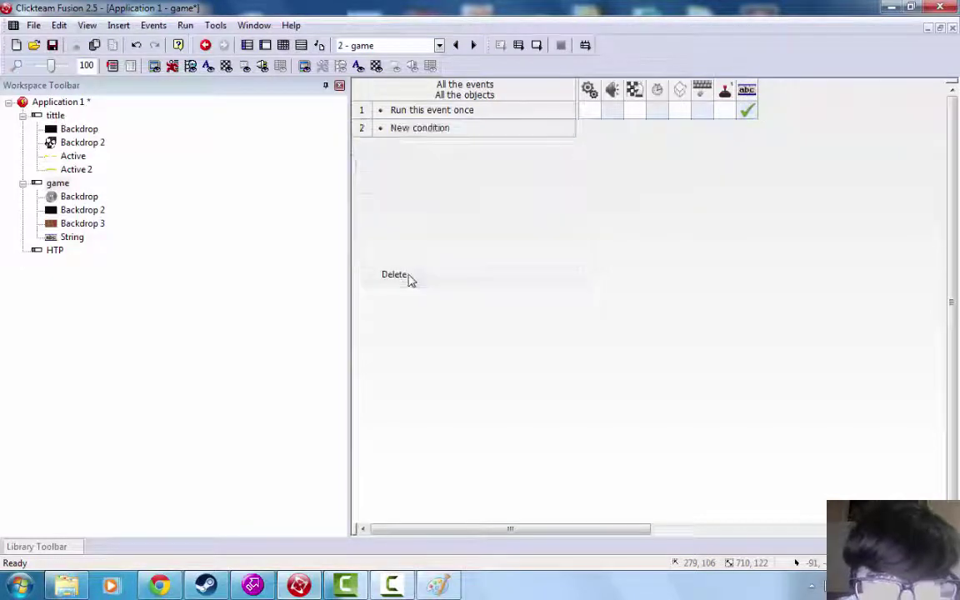
pyautogui.click(379, 130)
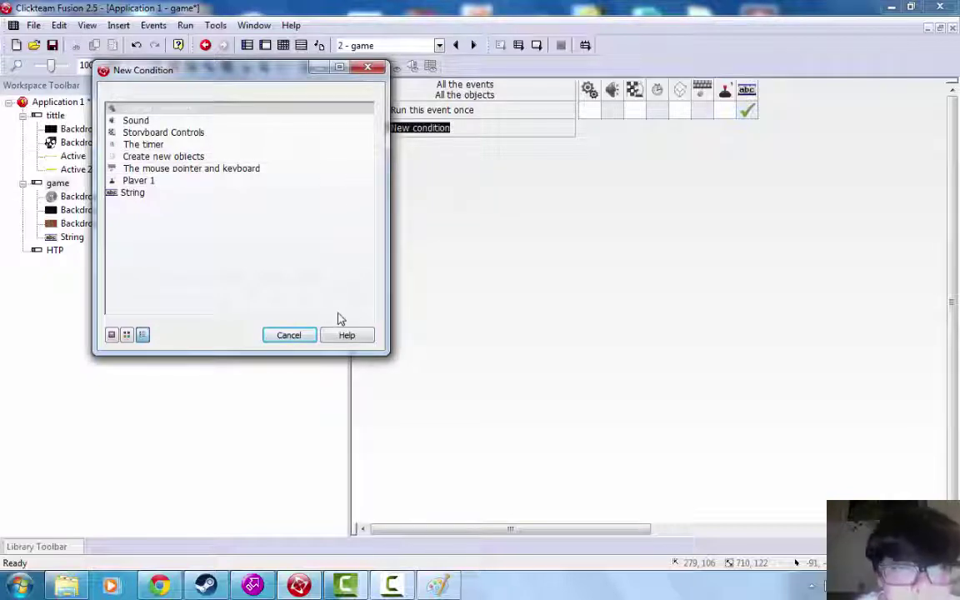
pyautogui.click(167, 156)
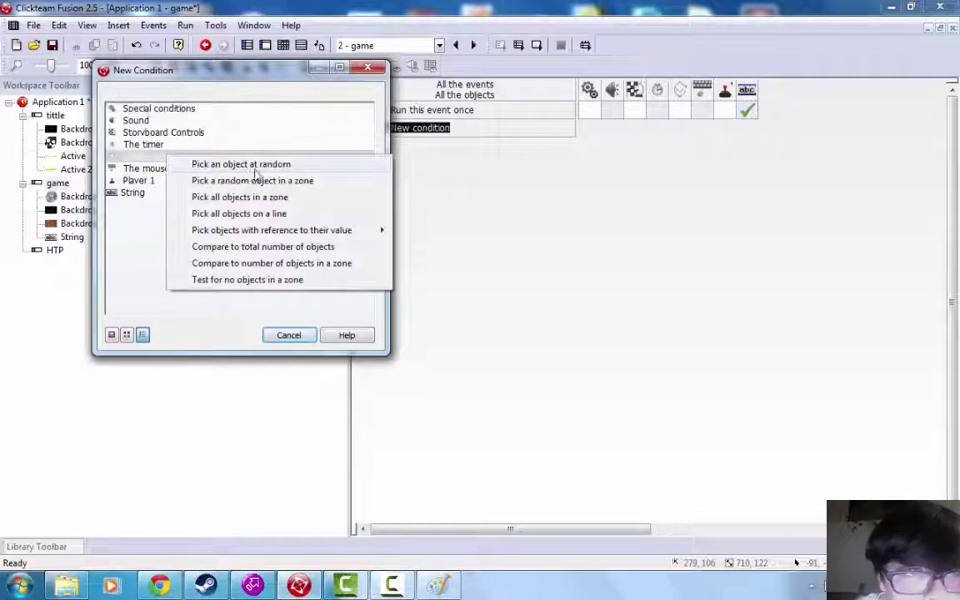
pyautogui.moveTo(354, 232)
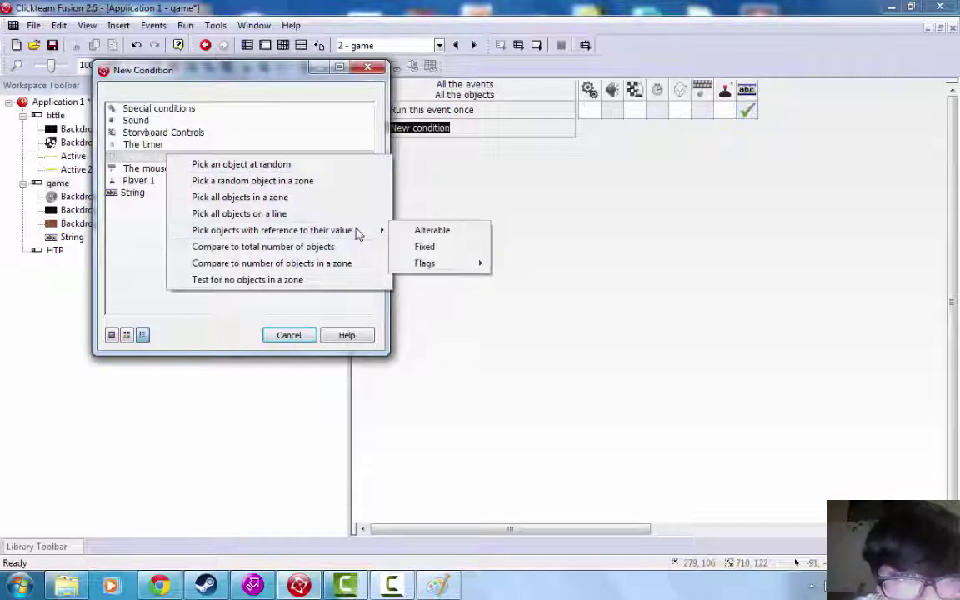
pyautogui.click(293, 335)
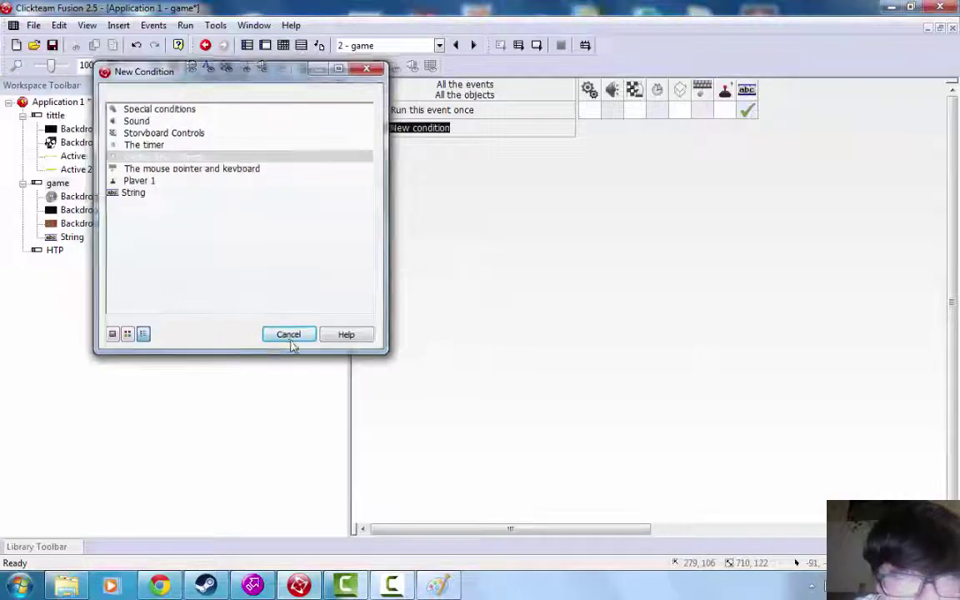
pyautogui.click(292, 337)
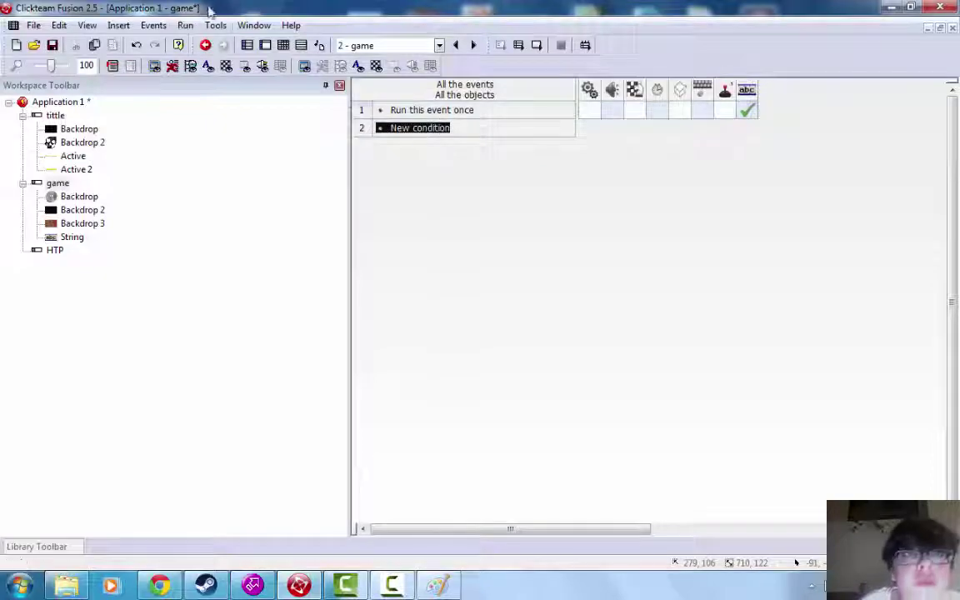
# - Run the game frame to check that the message is hidden at the start, and close the test window
pyautogui.click(185, 25)
pyautogui.click(252, 76)
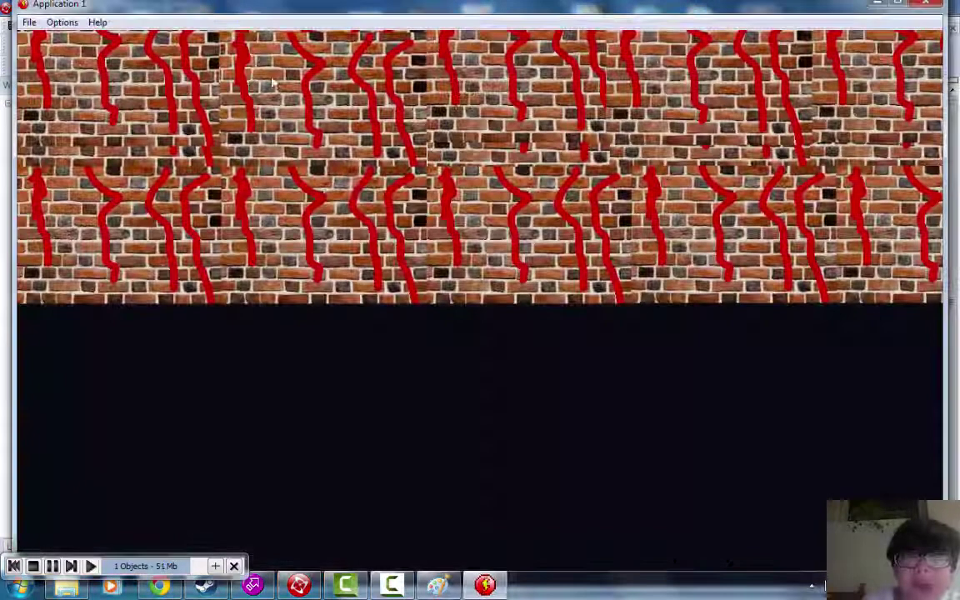
pyautogui.click(940, 5)
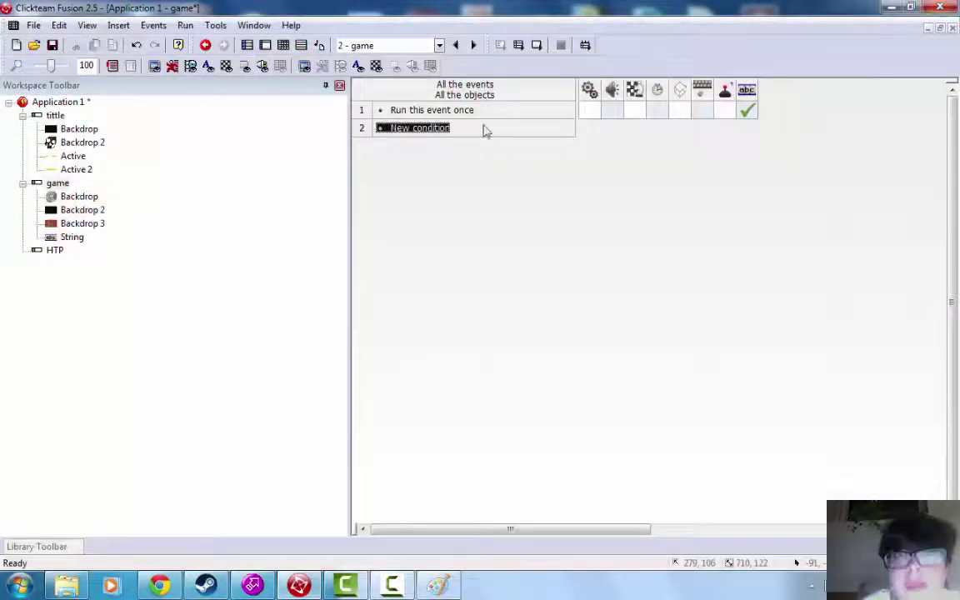
# - Add a timer condition "Every" 5 seconds as the second event of the game frame
pyautogui.click(446, 132)
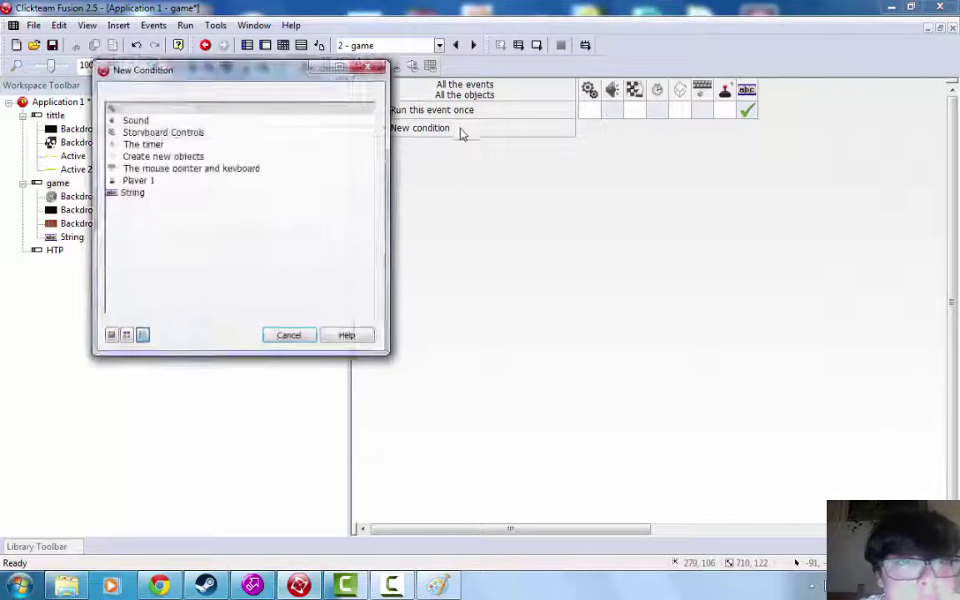
pyautogui.click(133, 145)
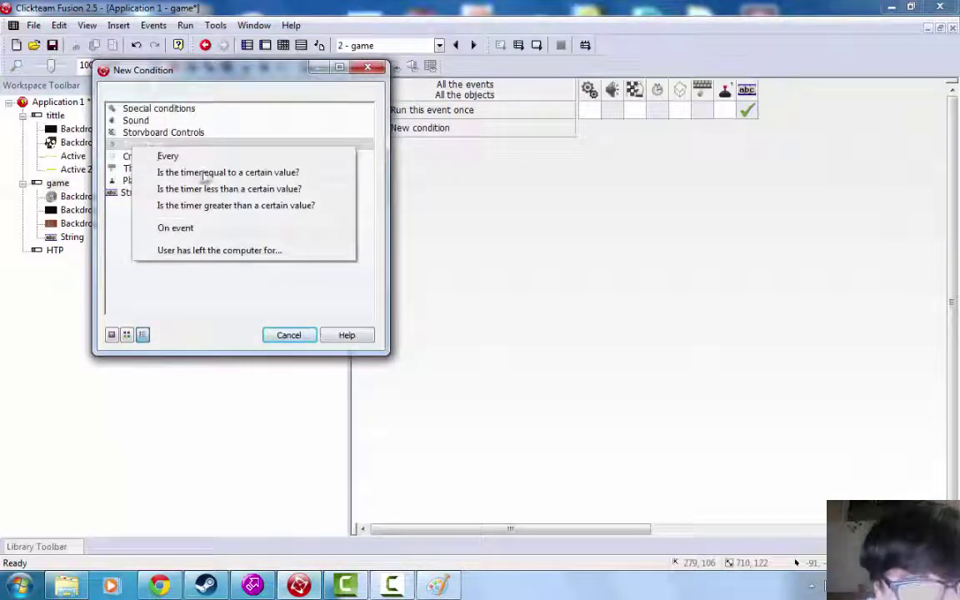
pyautogui.click(284, 158)
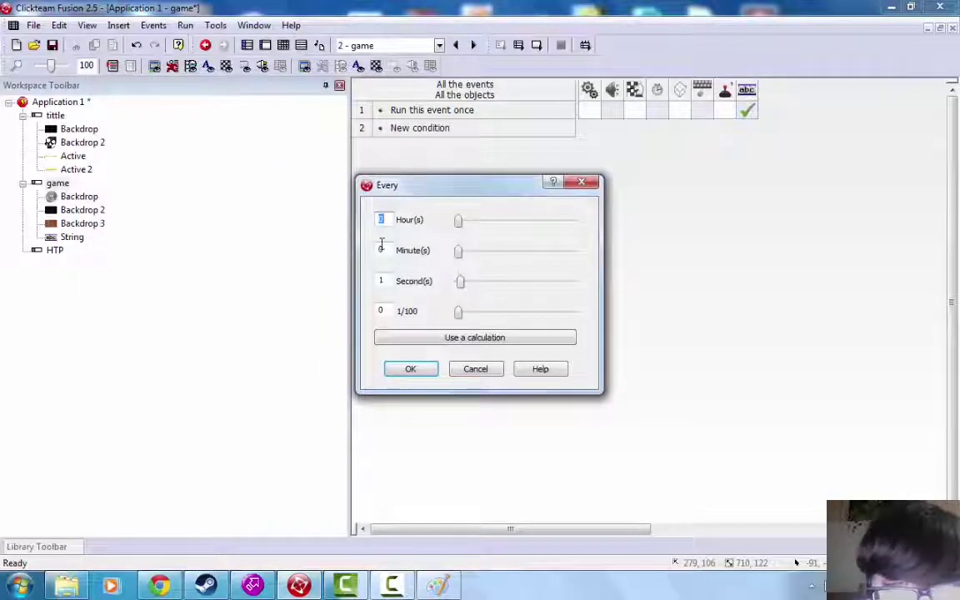
pyautogui.click(390, 279)
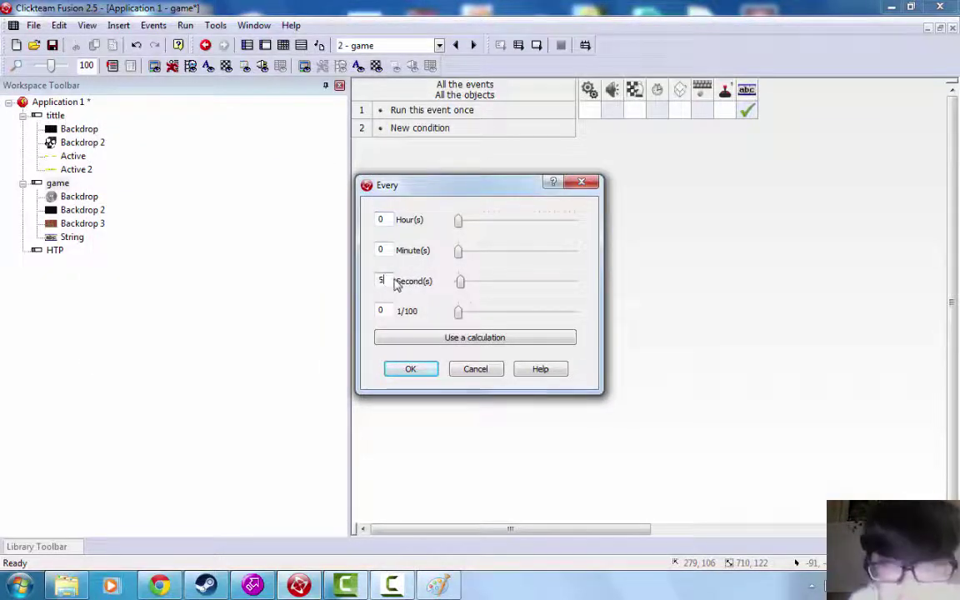
pyautogui.click(411, 369)
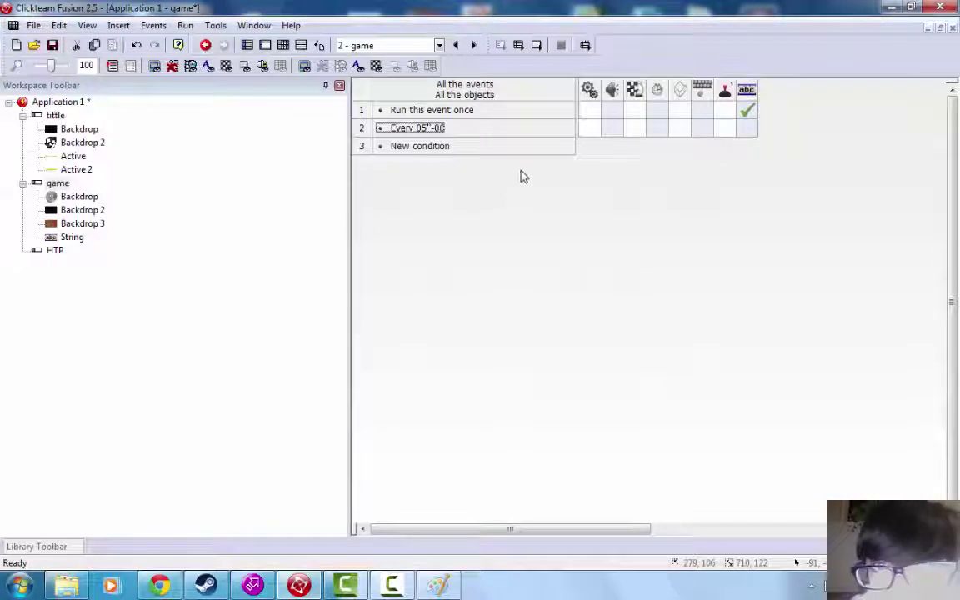
# - Give the event that fires every 5 seconds an action that makes the String object reappear
pyautogui.click(750, 129)
pyautogui.moveTo(799, 193)
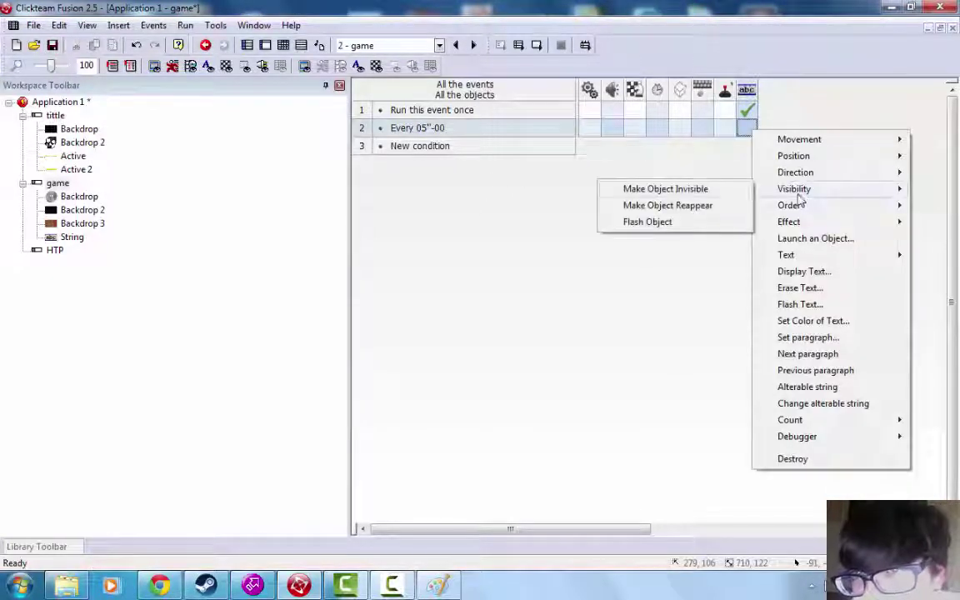
pyautogui.click(700, 209)
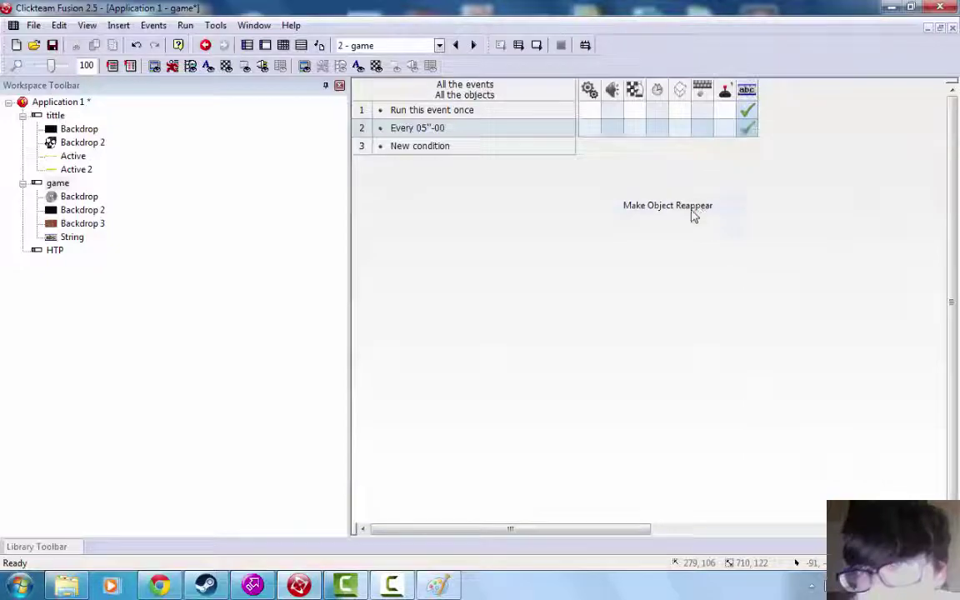
# - Run the game frame to check that the message reappears after the timer delay, and close the test window
pyautogui.click(185, 25)
pyautogui.click(212, 75)
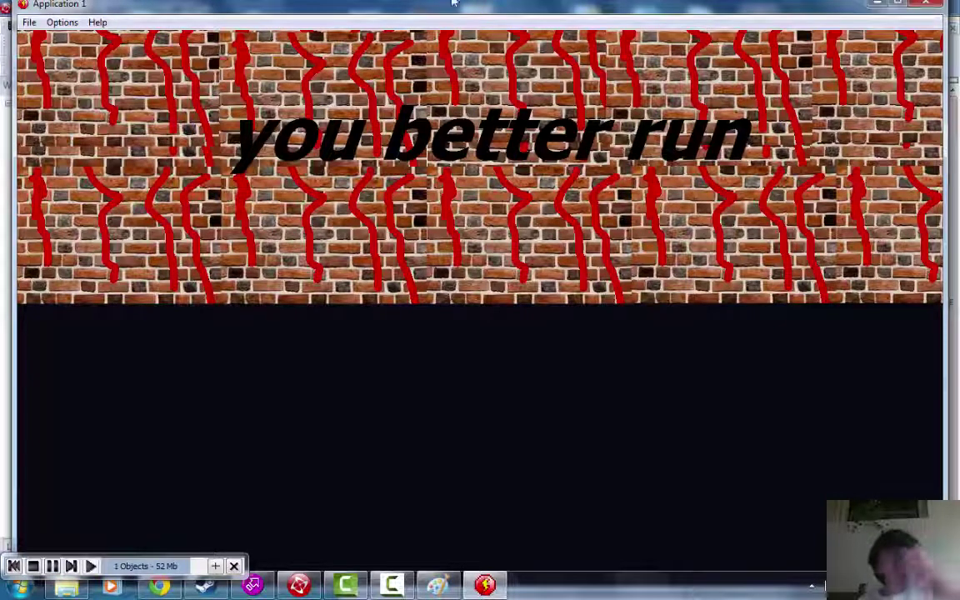
pyautogui.click(925, 5)
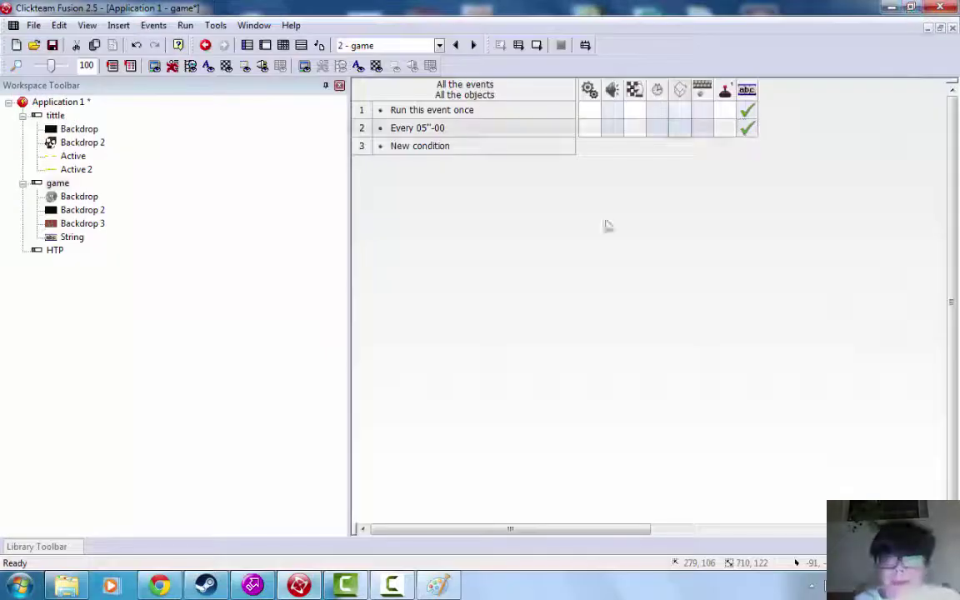
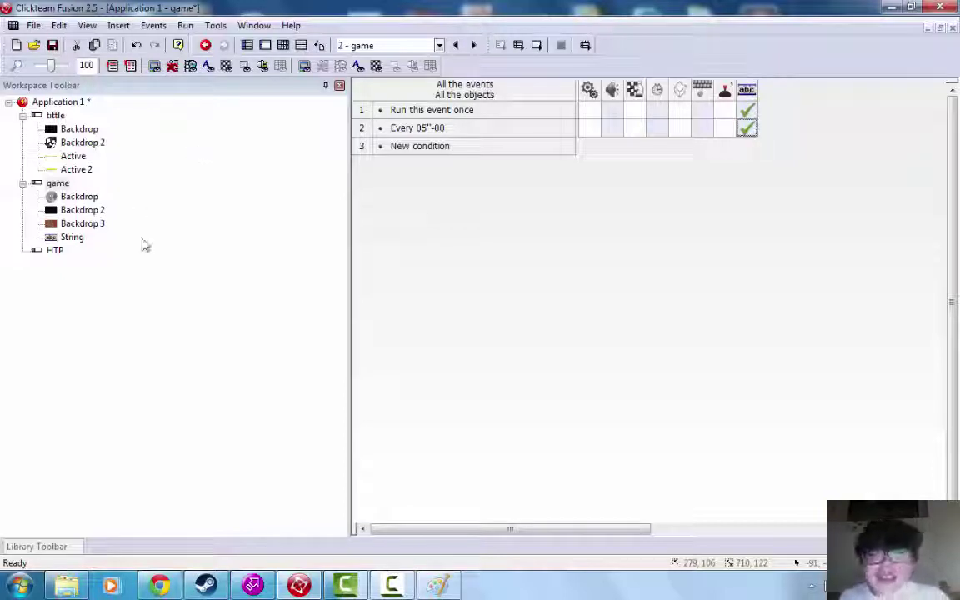
pyautogui.click(347, 585)
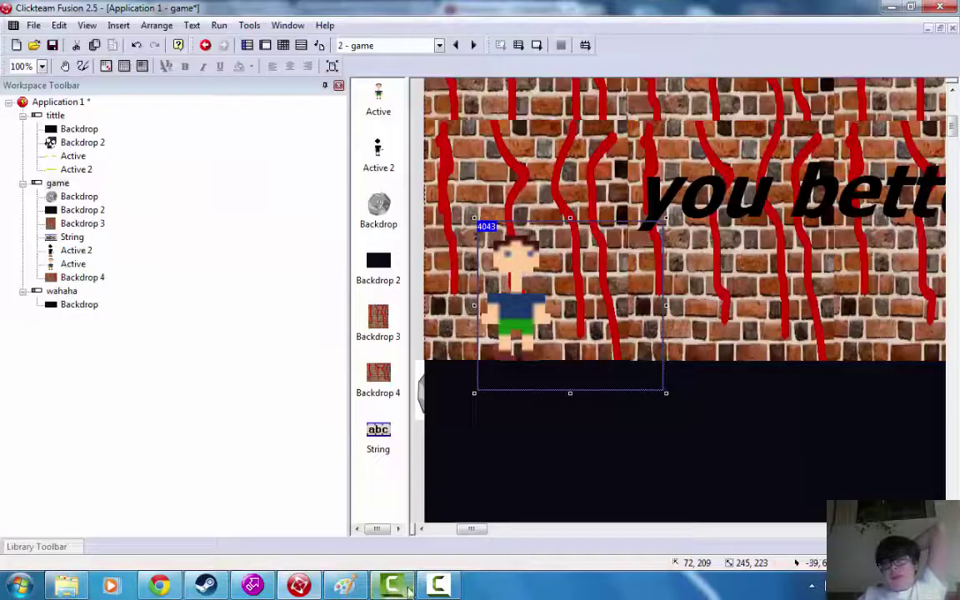
pyautogui.click(437, 586)
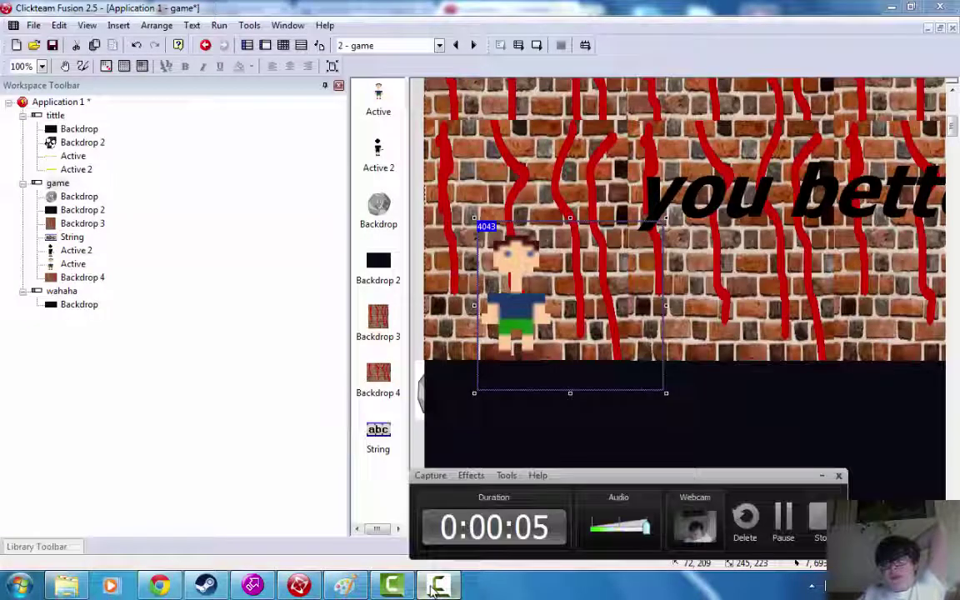
pyautogui.moveTo(709, 478); pyautogui.dragTo(837, 474)
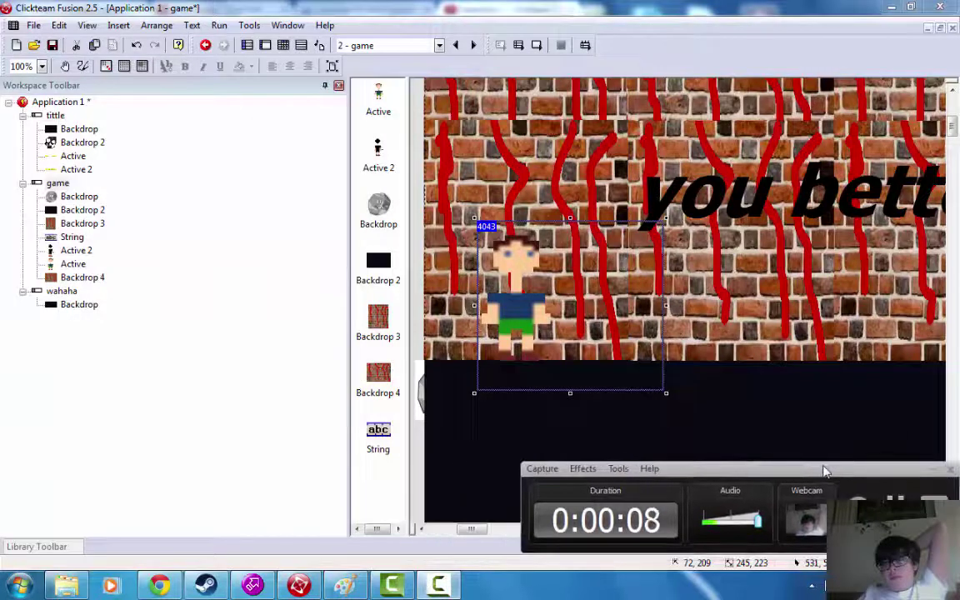
pyautogui.click(931, 473)
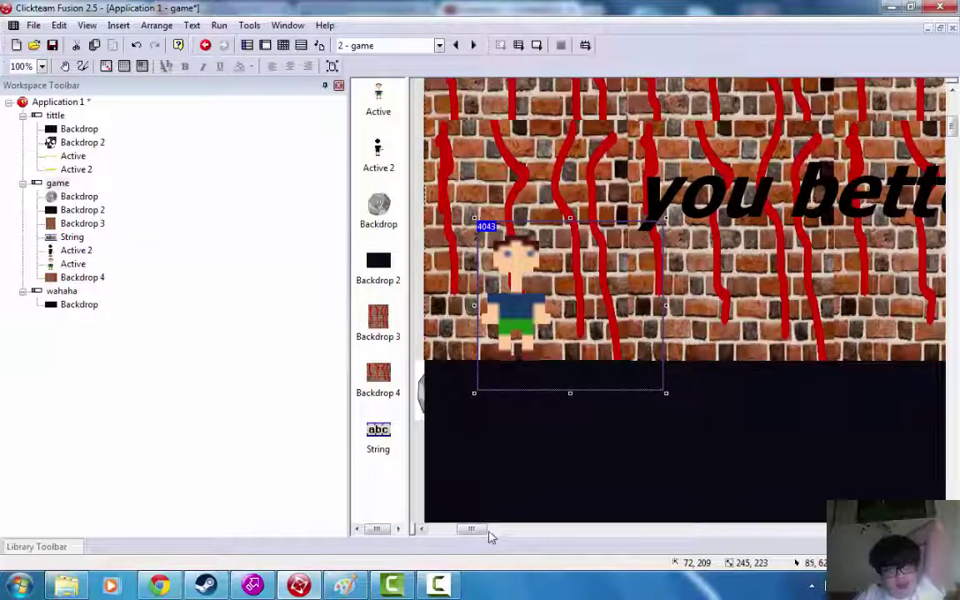
# - Stretch the boy character at the start of the game frame upward to about y 187, making it about 252 pixels tall
pyautogui.moveTo(472, 529); pyautogui.dragTo(707, 536)
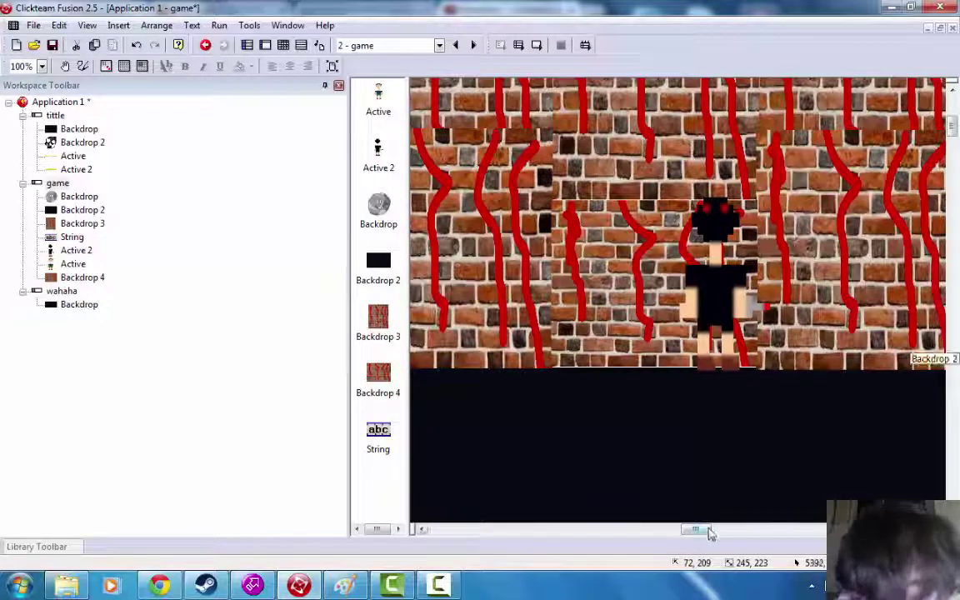
pyautogui.moveTo(709, 532); pyautogui.dragTo(456, 528)
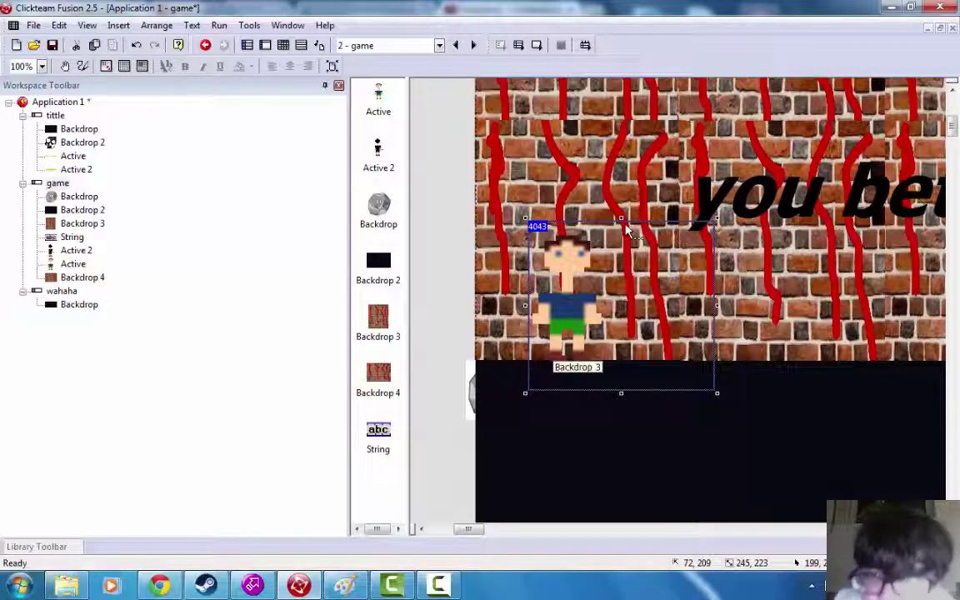
pyautogui.moveTo(621, 218); pyautogui.dragTo(622, 202)
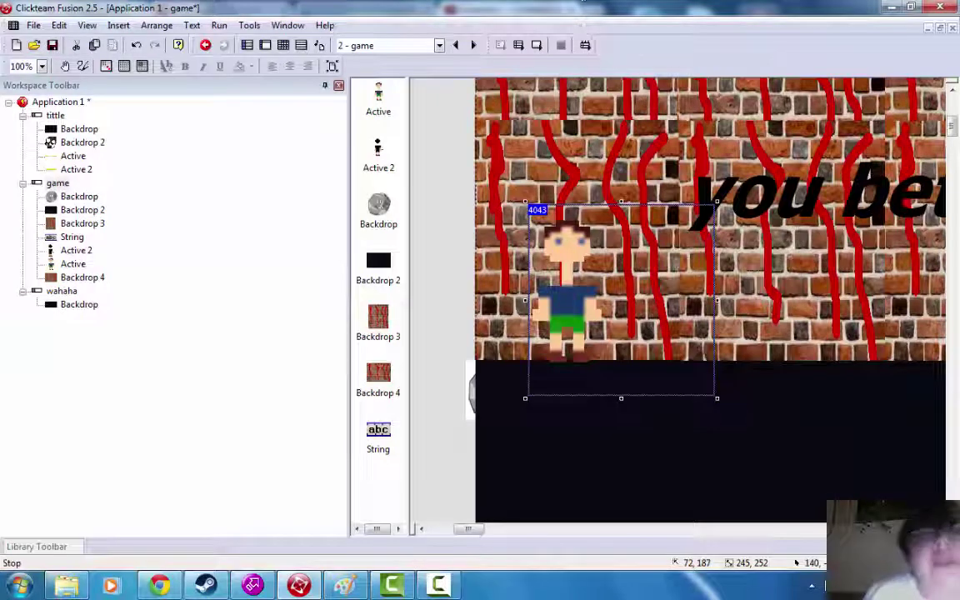
# - Review the game frame's events, including the player-enemy collision's frame jump, and return to the game frame's layout
pyautogui.click(283, 45)
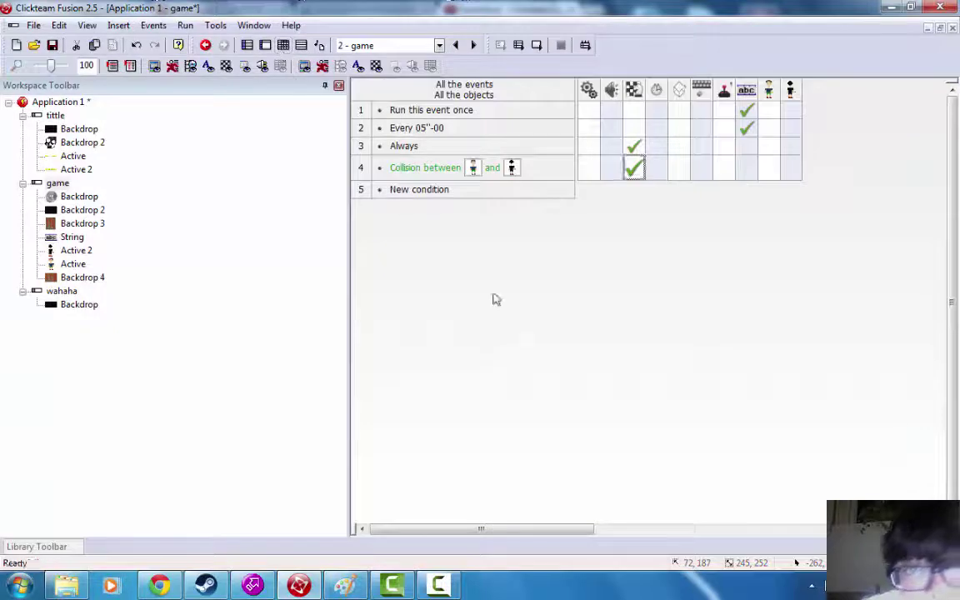
pyautogui.moveTo(632, 148)
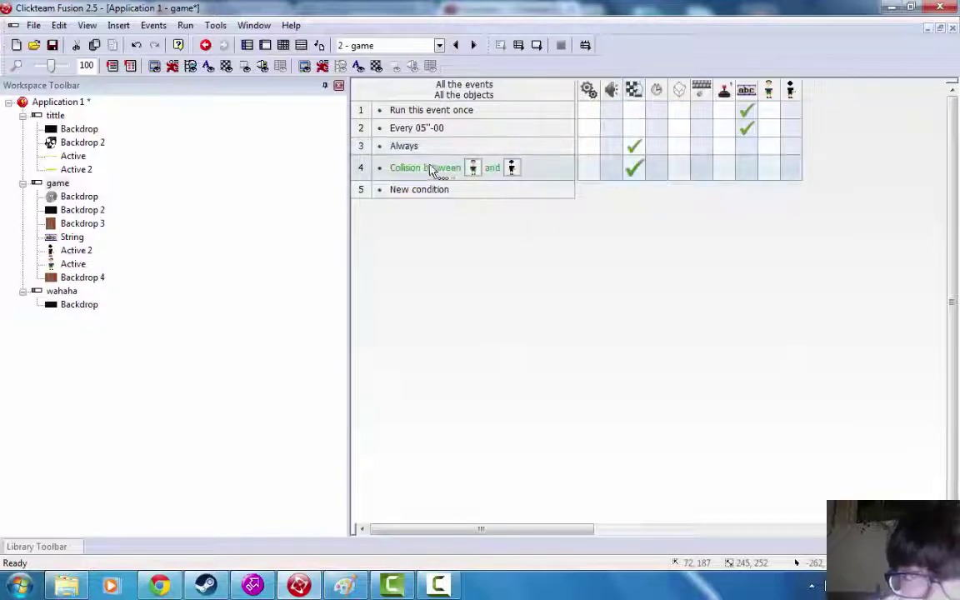
pyautogui.moveTo(635, 171)
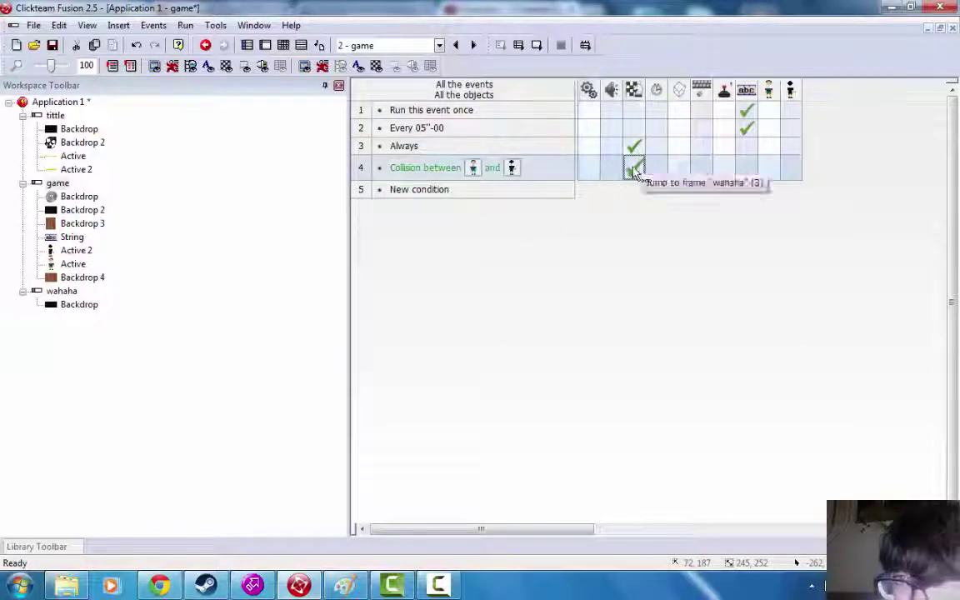
pyautogui.click(60, 292)
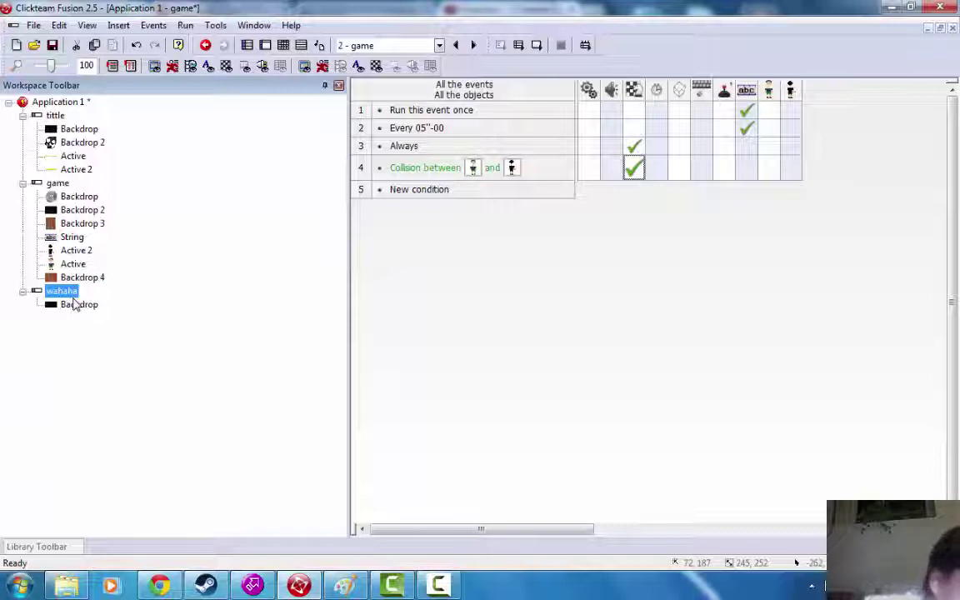
pyautogui.click(79, 304)
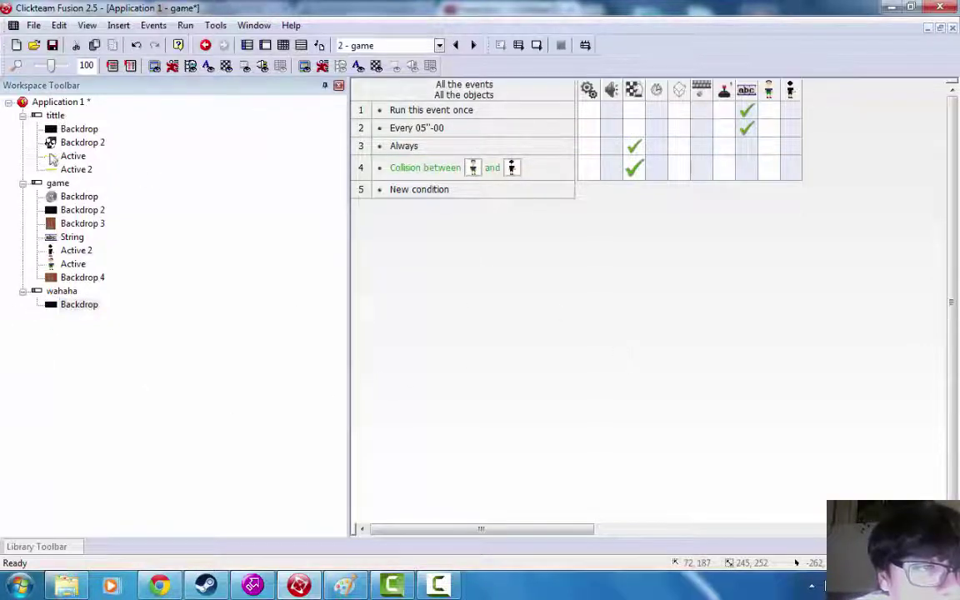
pyautogui.doubleClick(56, 182)
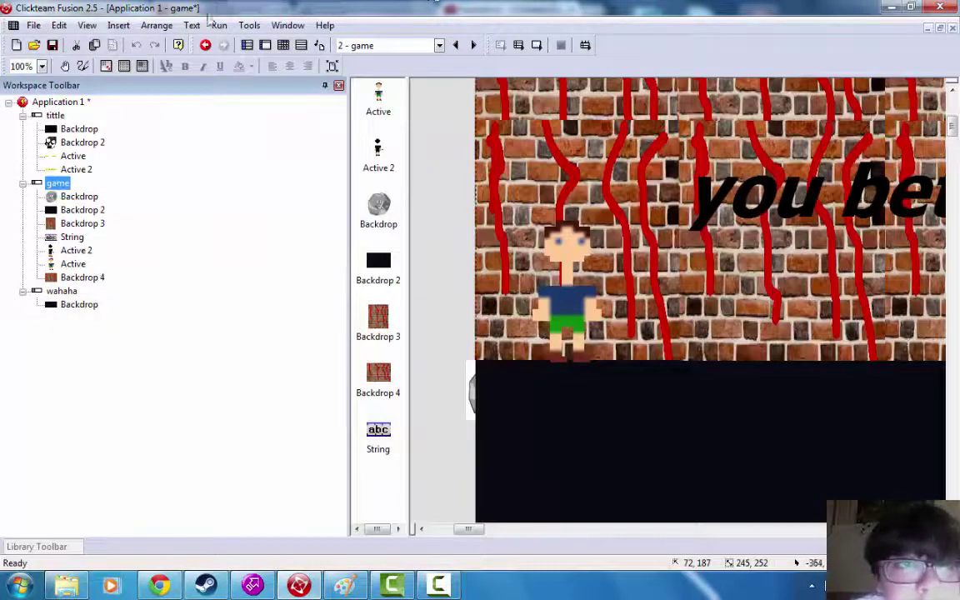
# - Run the whole application, start the game, walk and jump the boy along the wall to the enemy, and close the test window
pyautogui.click(218, 25)
pyautogui.click(270, 60)
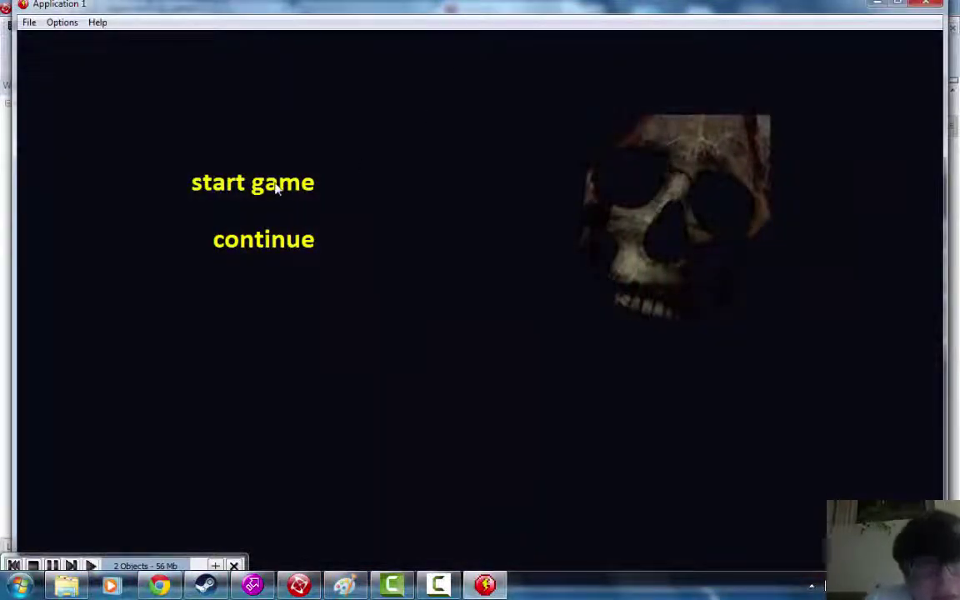
pyautogui.click(276, 189)
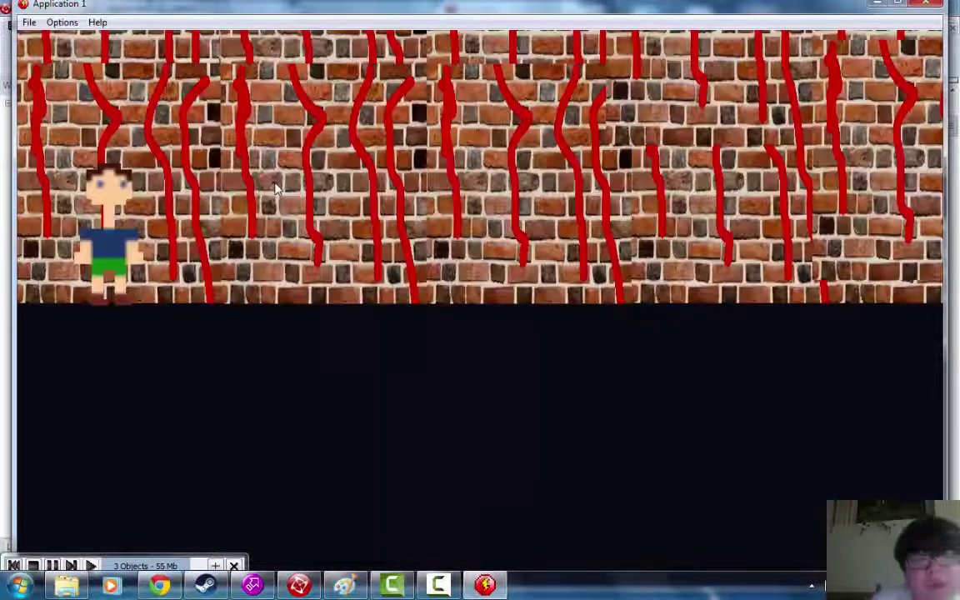
pyautogui.press('Right')
pyautogui.press('Right')
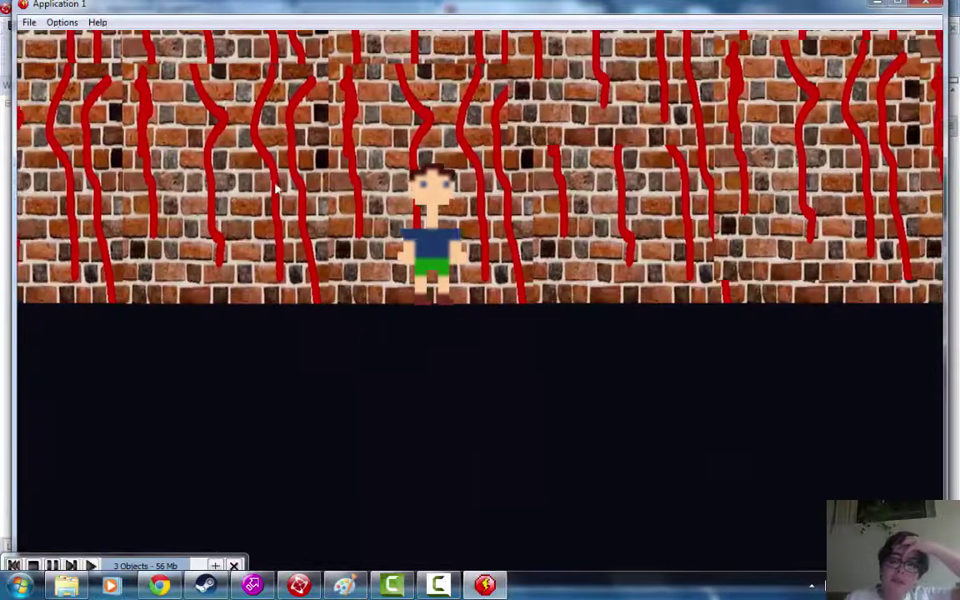
pyautogui.press('Left')
pyautogui.press('shift')
pyautogui.press('Right')
pyautogui.press('Right')
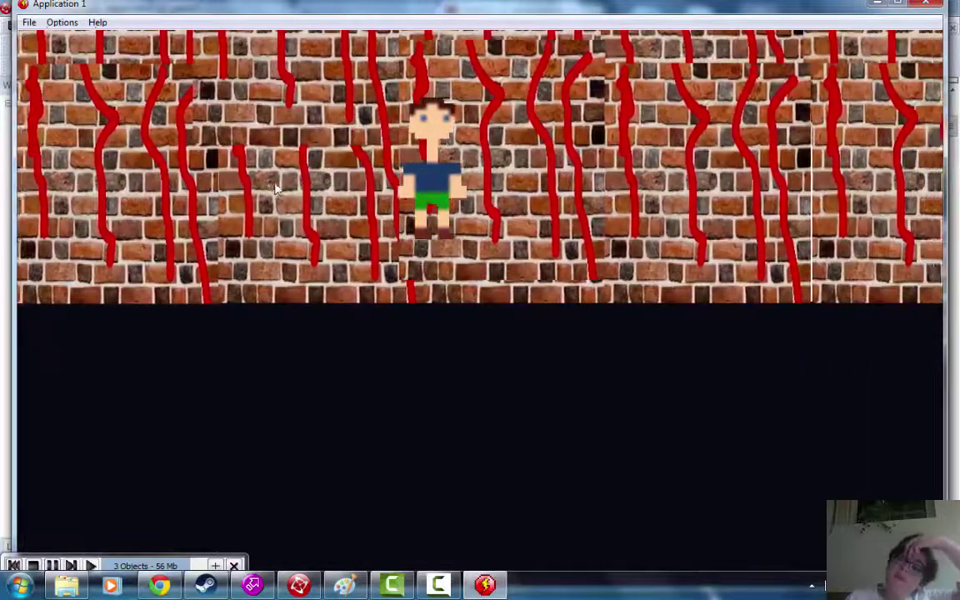
pyautogui.press('Right')
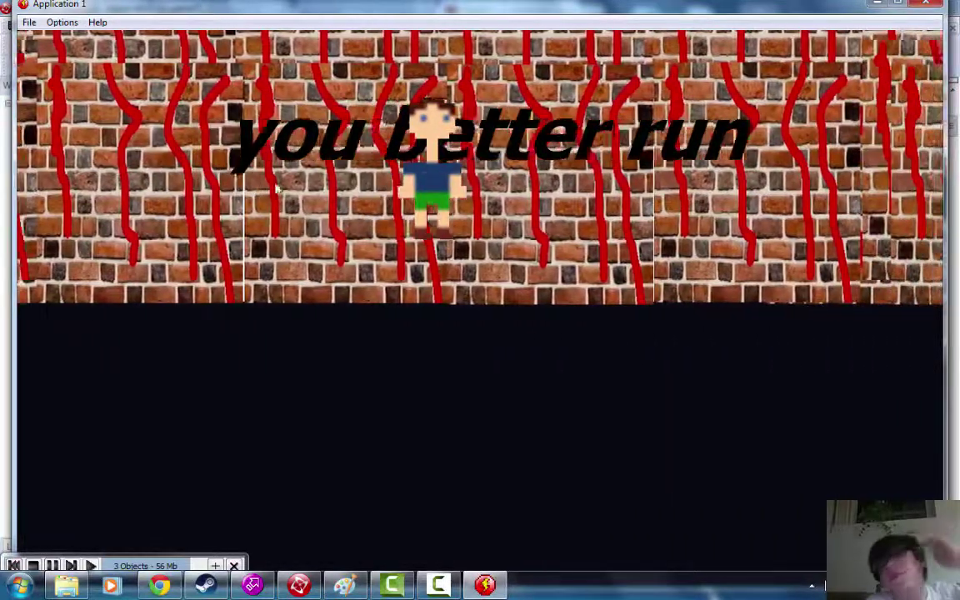
pyautogui.press('Right')
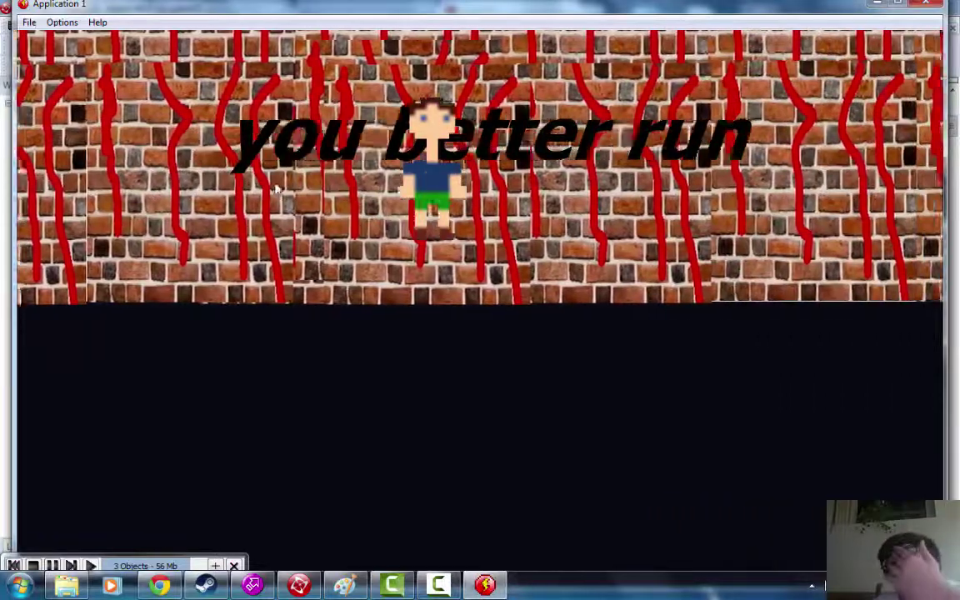
pyautogui.press('Right')
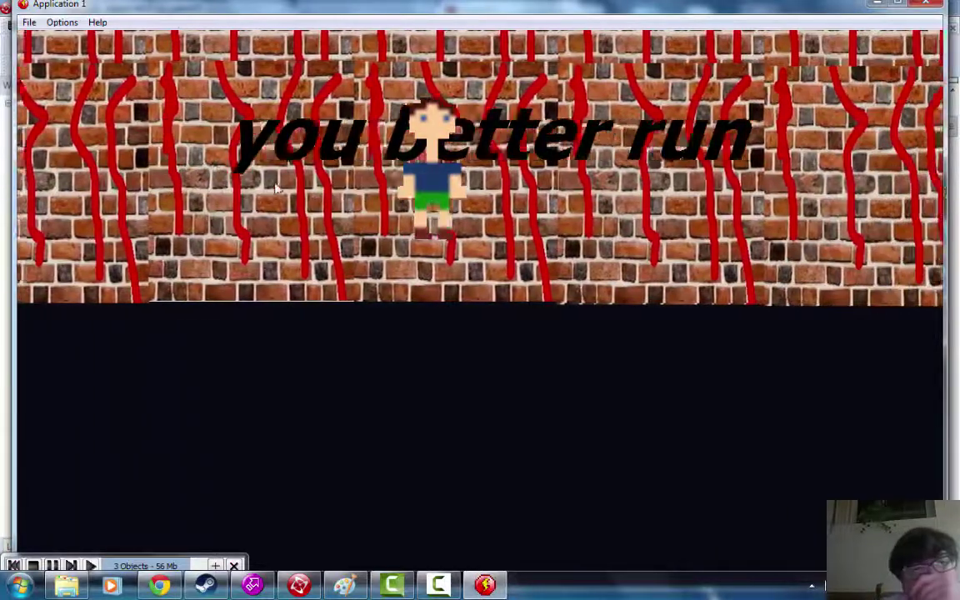
pyautogui.press('Right')
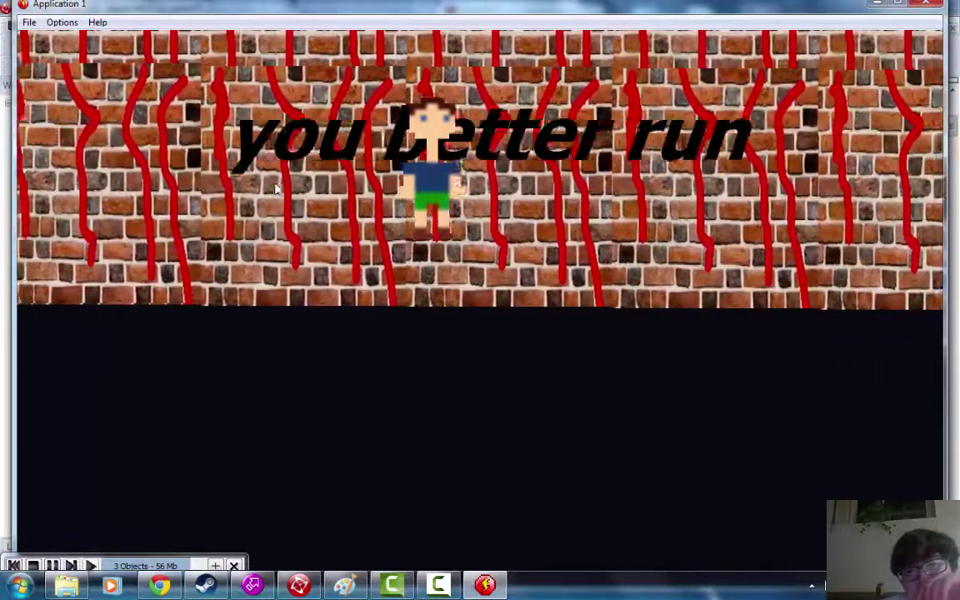
pyautogui.press('Right')
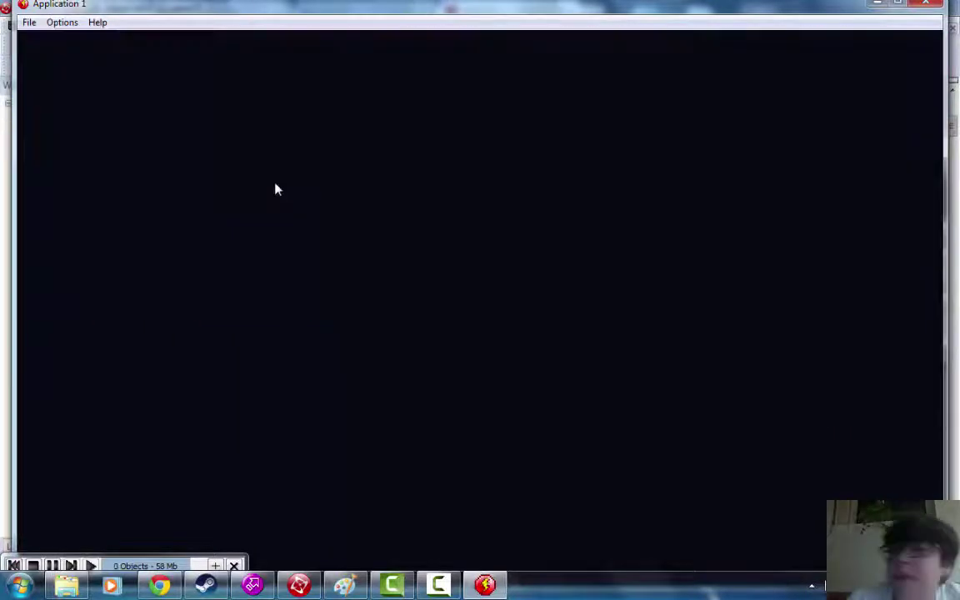
pyautogui.click(923, 3)
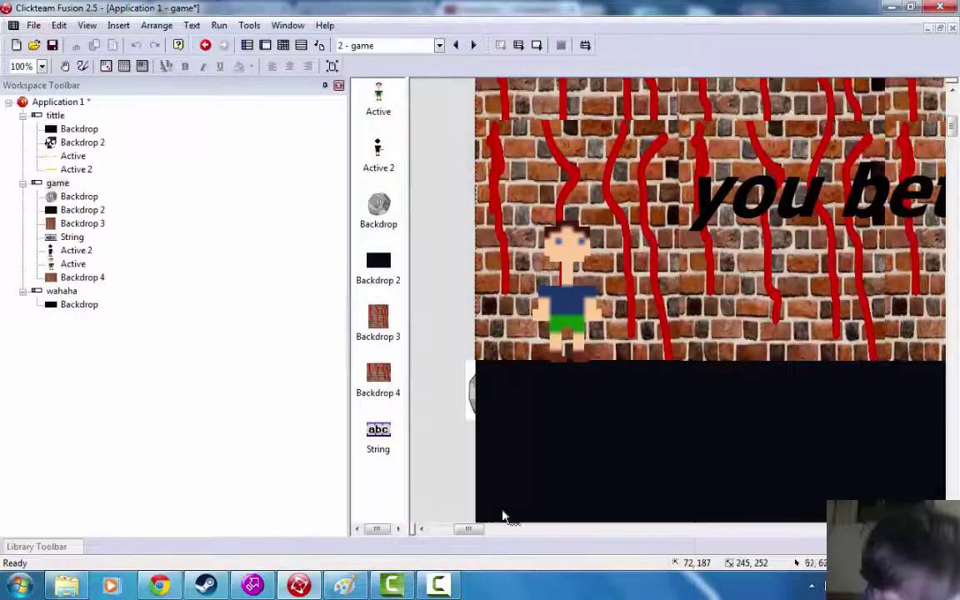
# - Insert a second String object in the game frame beside the black enemy's head, at about x 5230, y 187
pyautogui.moveTo(476, 529); pyautogui.dragTo(700, 527)
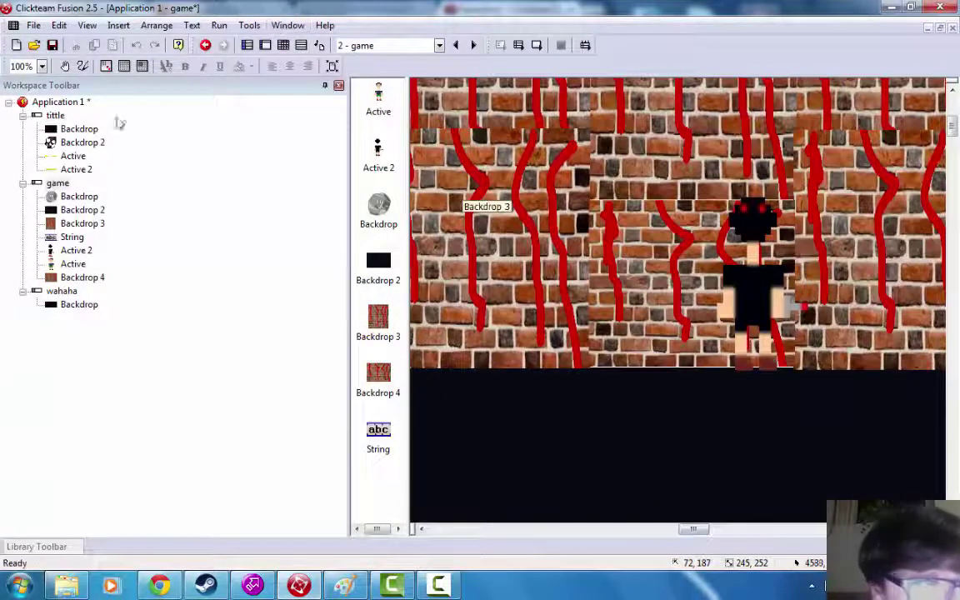
pyautogui.click(57, 183)
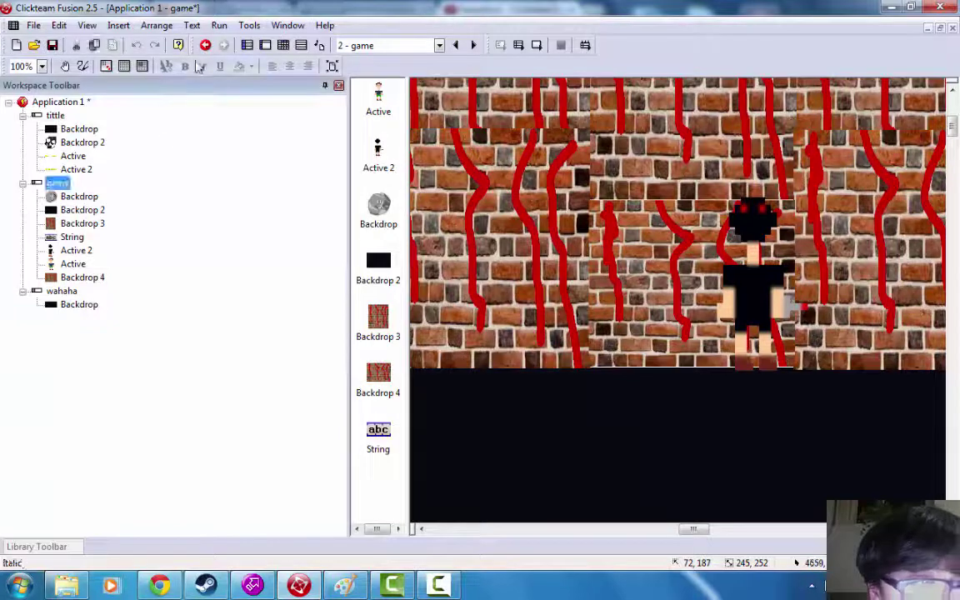
pyautogui.click(119, 25)
pyautogui.click(155, 73)
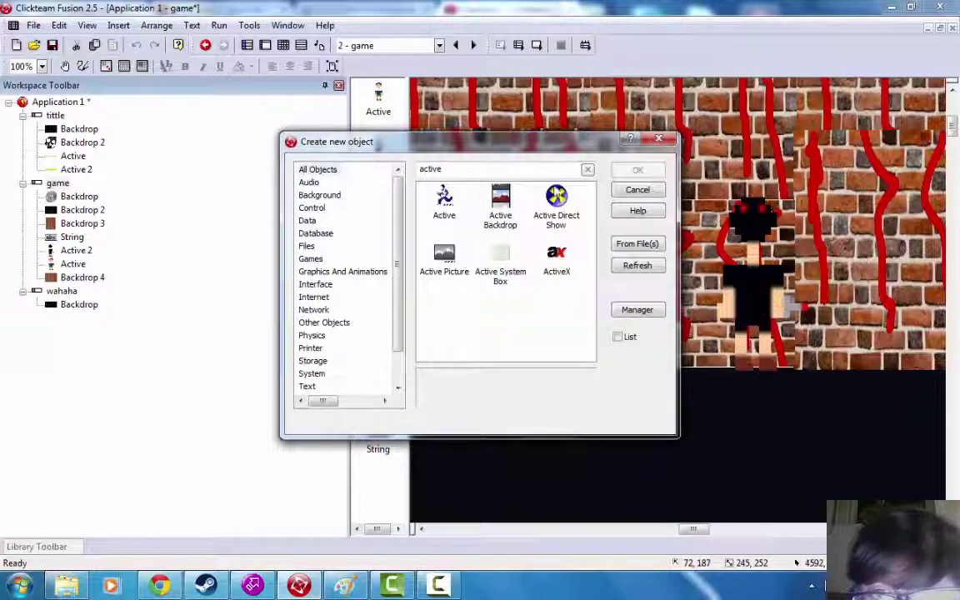
pyautogui.click(588, 171)
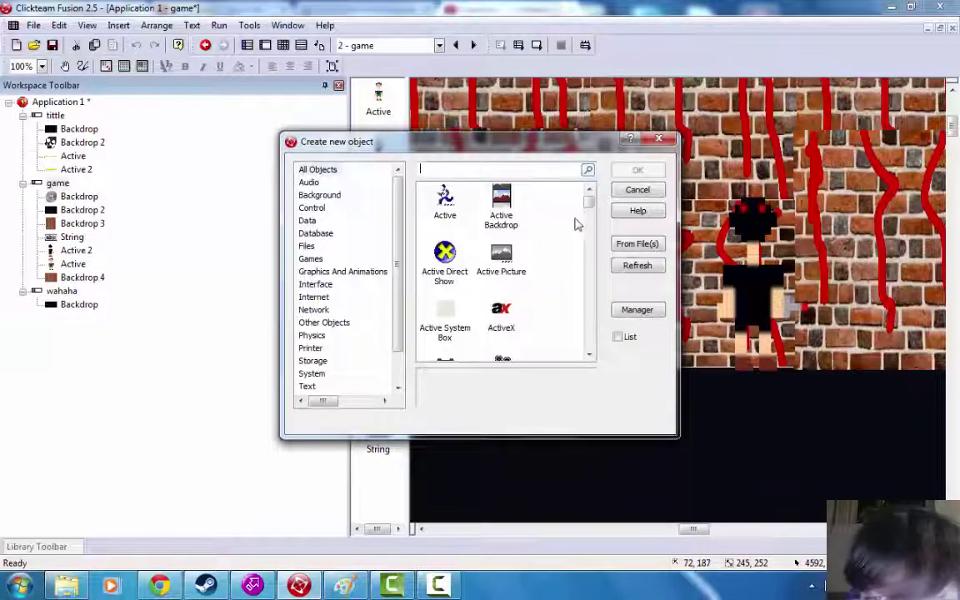
pyautogui.moveTo(589, 193); pyautogui.dragTo(596, 347)
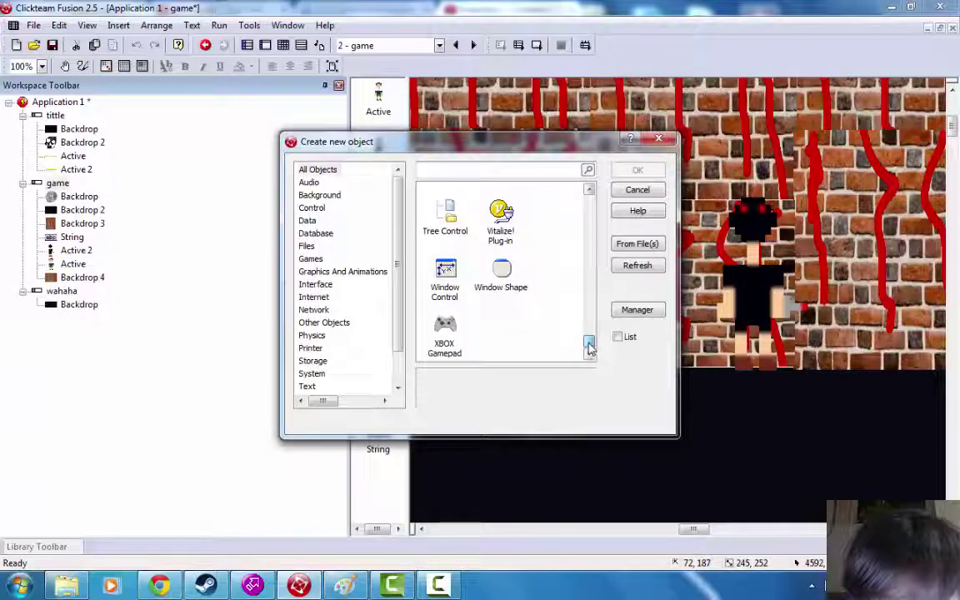
pyautogui.scroll(5, 589, 337)
pyautogui.click(503, 340)
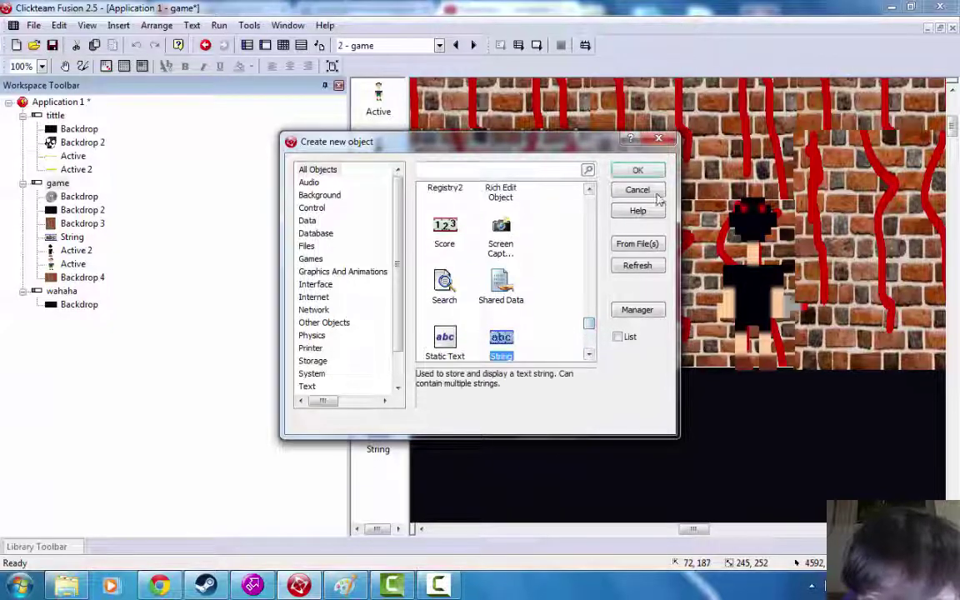
pyautogui.click(637, 170)
pyautogui.click(669, 239)
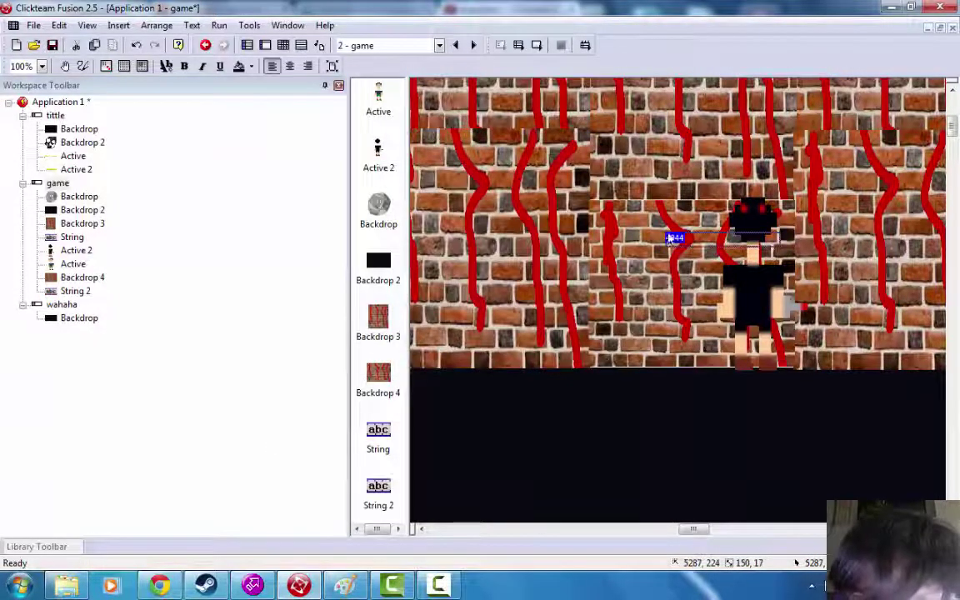
pyautogui.moveTo(676, 240); pyautogui.dragTo(636, 212)
# - Enter "come closer to me my child" in the string beside the enemy and enlarge its box to about 163 by 42 pixels
pyautogui.doubleClick(658, 212)
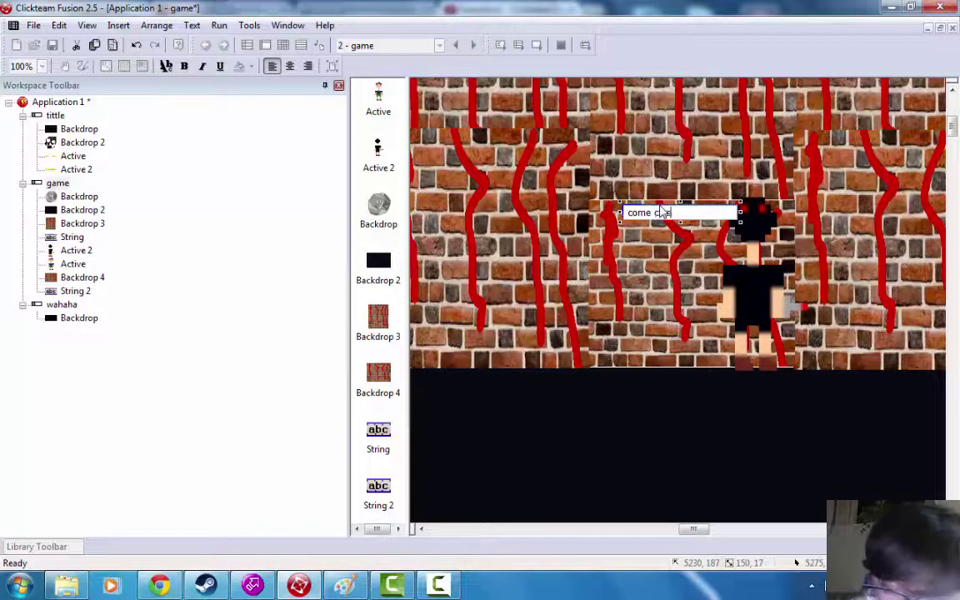
pyautogui.write('come closer to me')
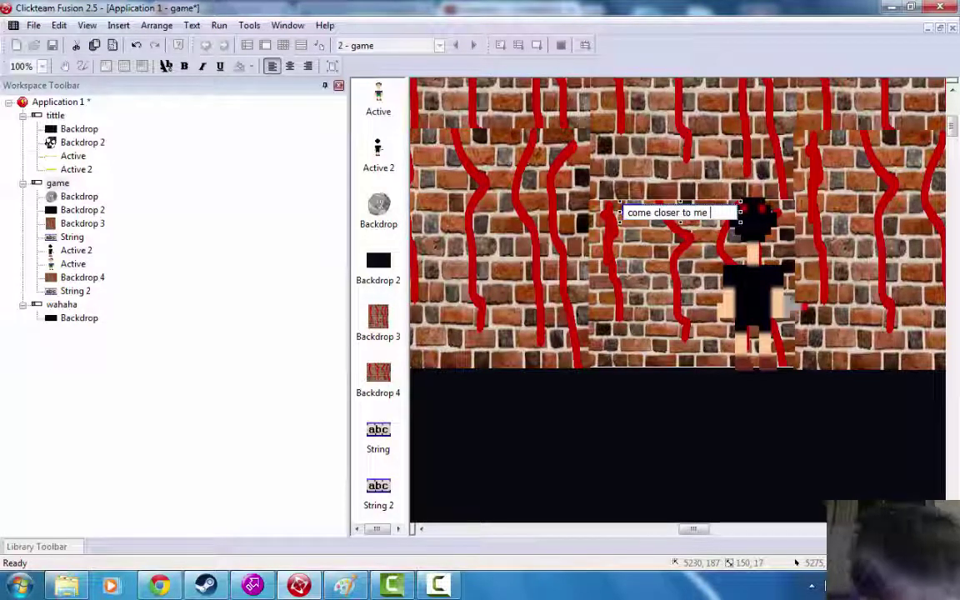
pyautogui.write(' ,my ch')
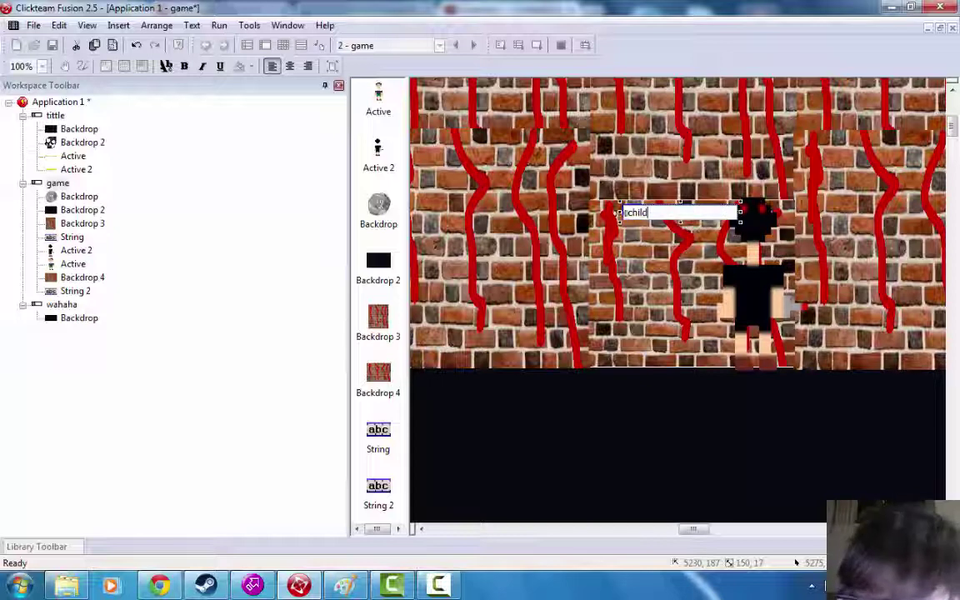
pyautogui.moveTo(621, 213); pyautogui.dragTo(608, 211)
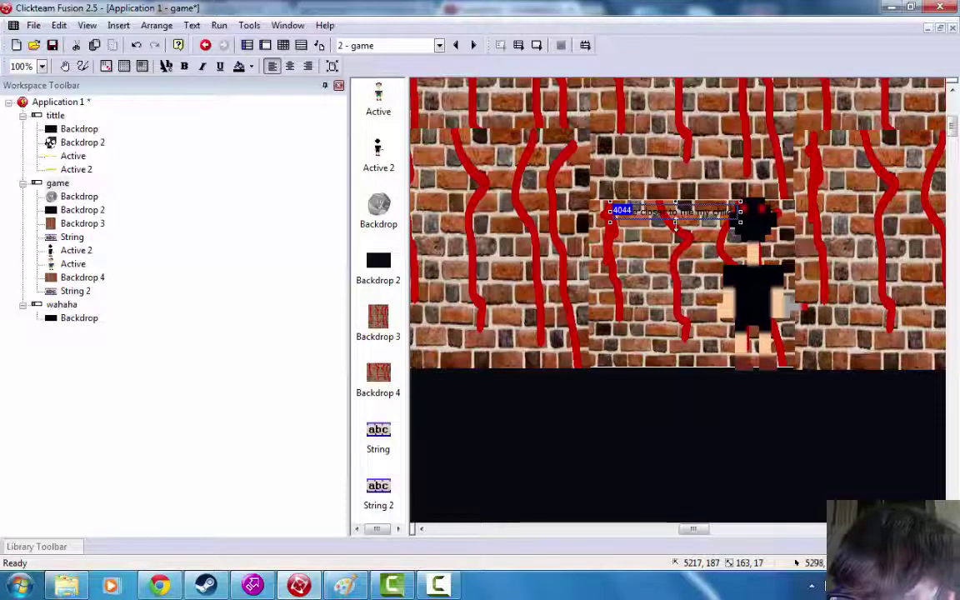
pyautogui.moveTo(675, 223); pyautogui.dragTo(677, 242)
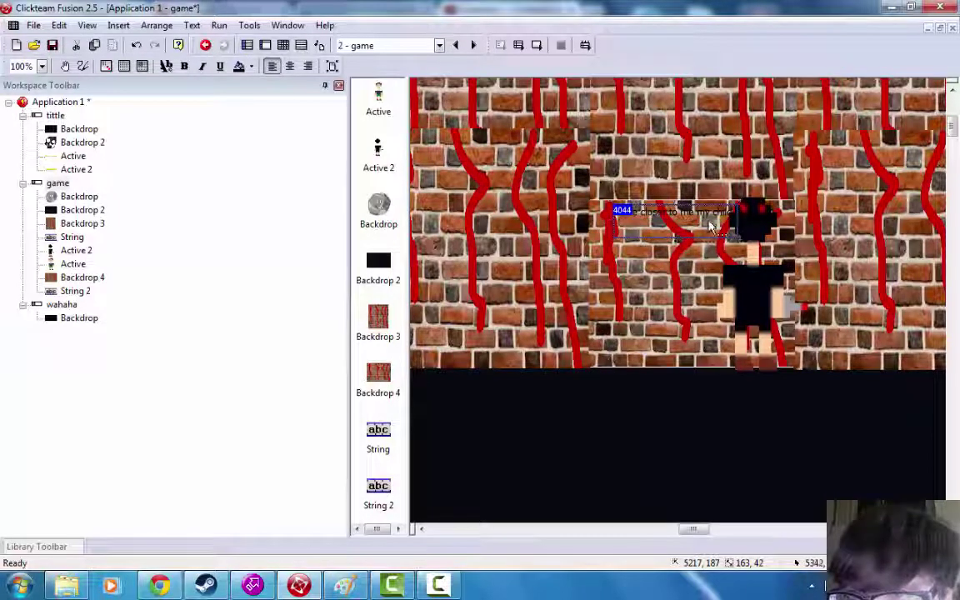
# - Replace the text in the string beside the enemy with "come grab my hand my child"
pyautogui.doubleClick(710, 225)
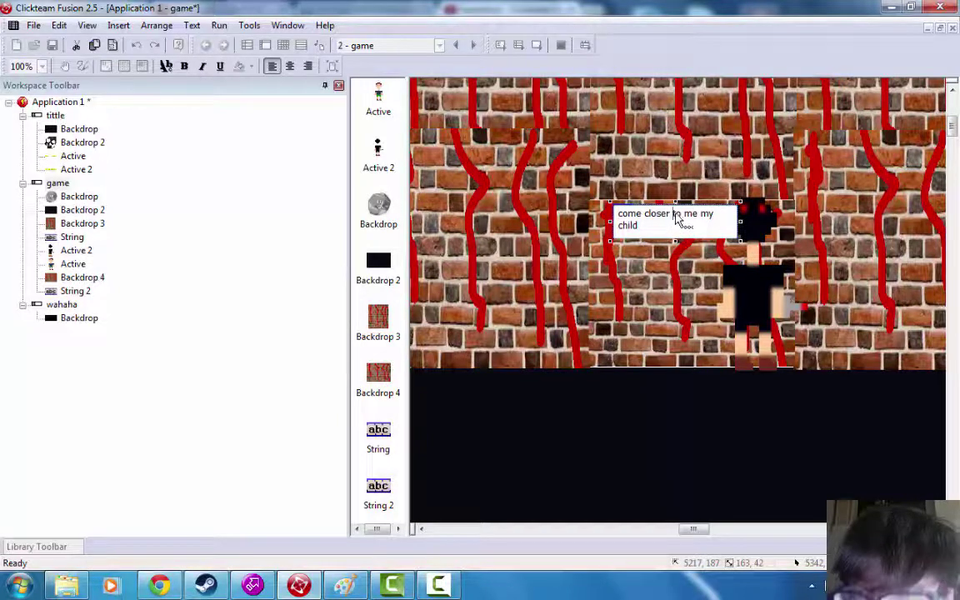
pyautogui.moveTo(675, 212)
pyautogui.mouseDown()
pyautogui.moveTo(722, 211)
pyautogui.moveTo(674, 215)
pyautogui.mouseUp()
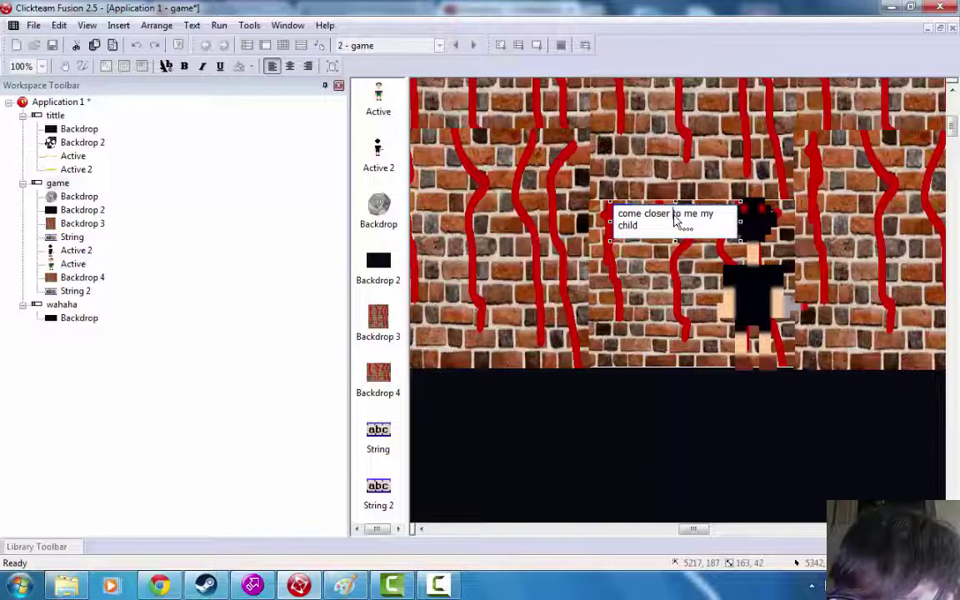
pyautogui.hotkey('ctrl', 'a')
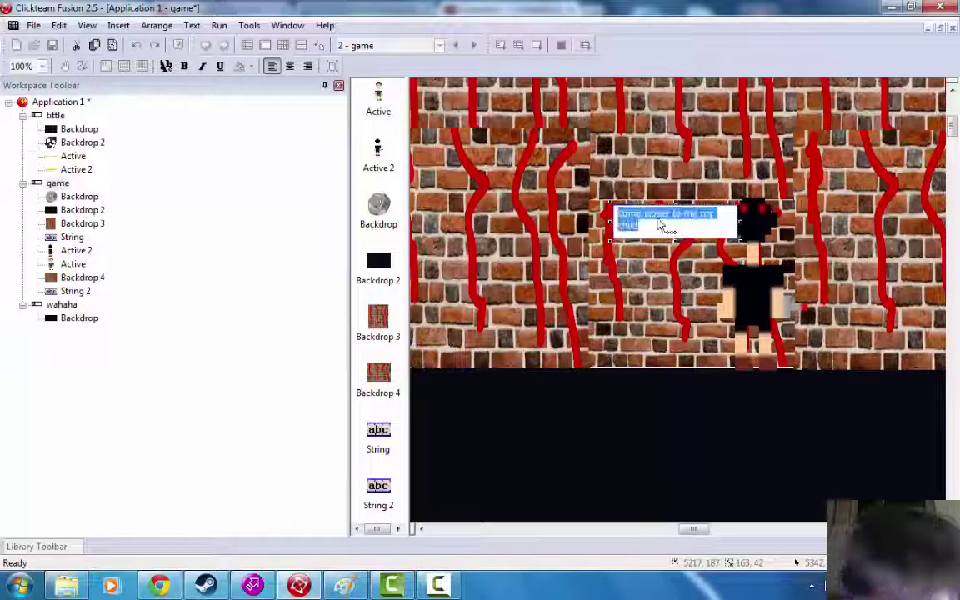
pyautogui.write('come')
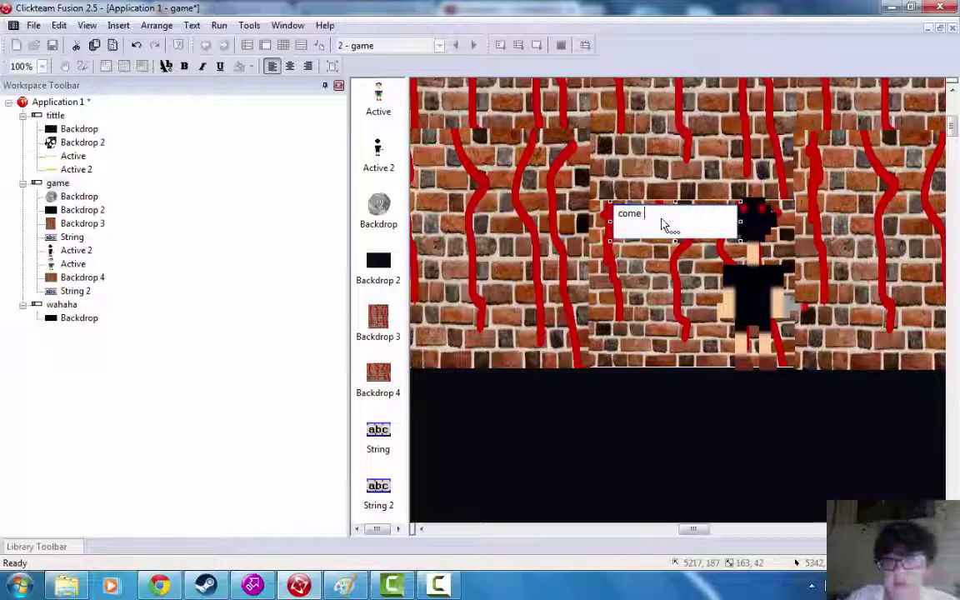
pyautogui.write(' gra')
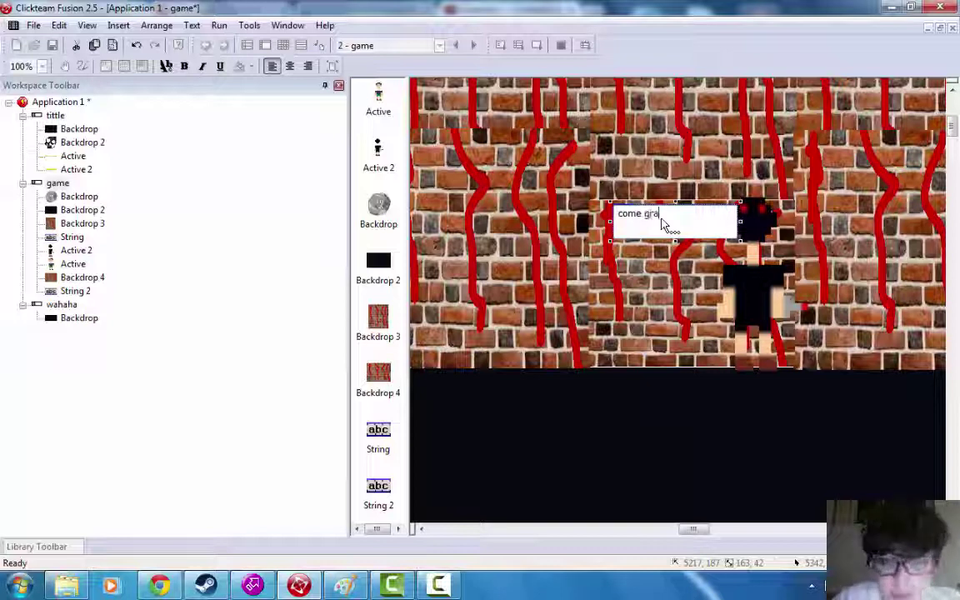
pyautogui.write('b my hand')
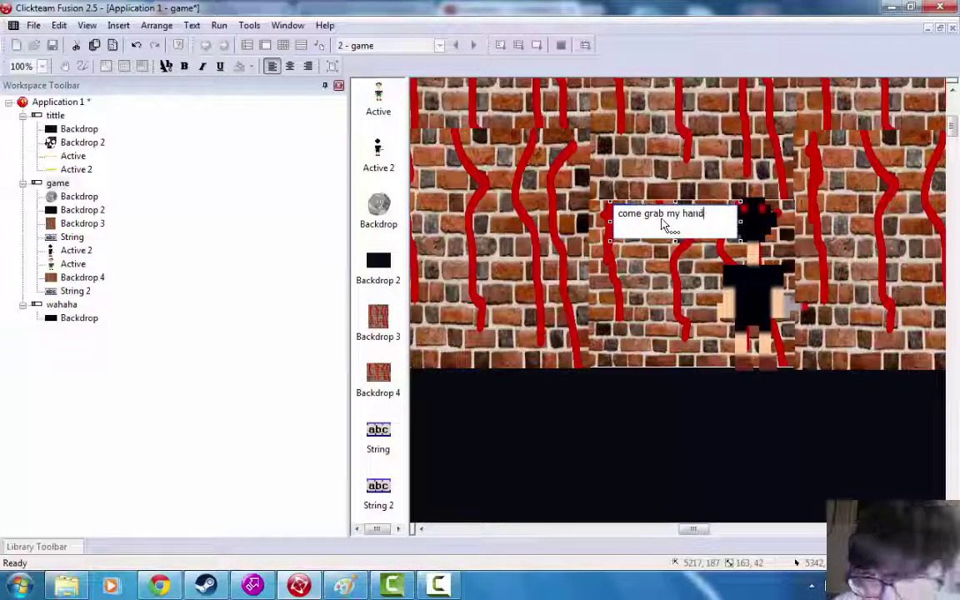
pyautogui.write(' my chi')
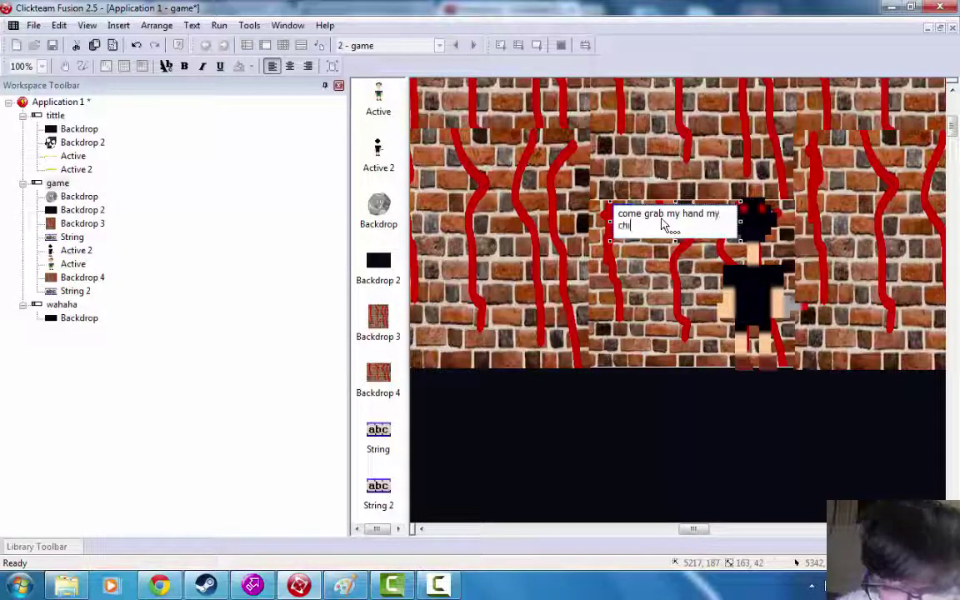
pyautogui.write('ld')
pyautogui.click(664, 250)
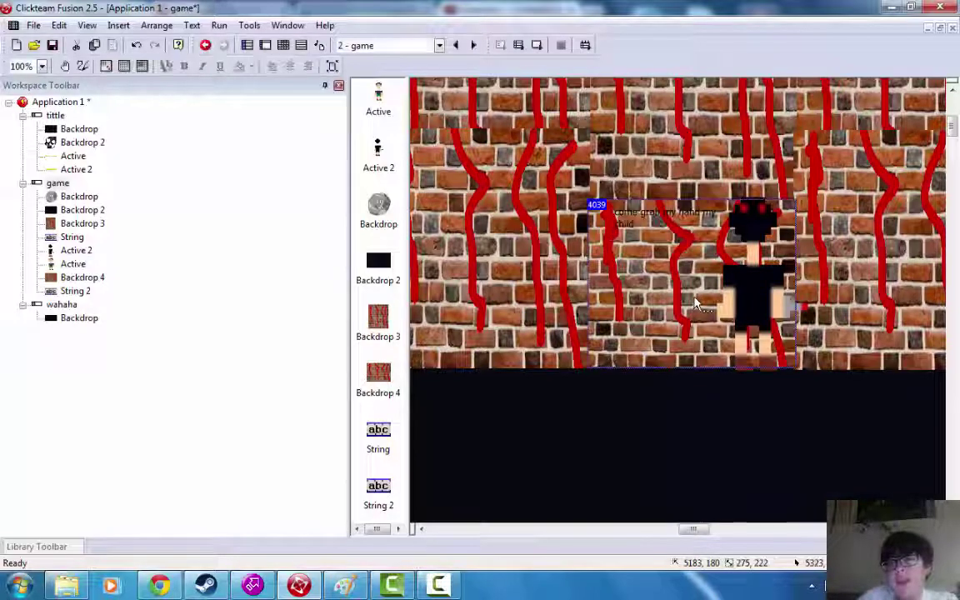
# - Format the enemy's line as bold italic Tahoma at size 16 and widen its box to about 173 by 42 pixels
pyautogui.click(669, 232)
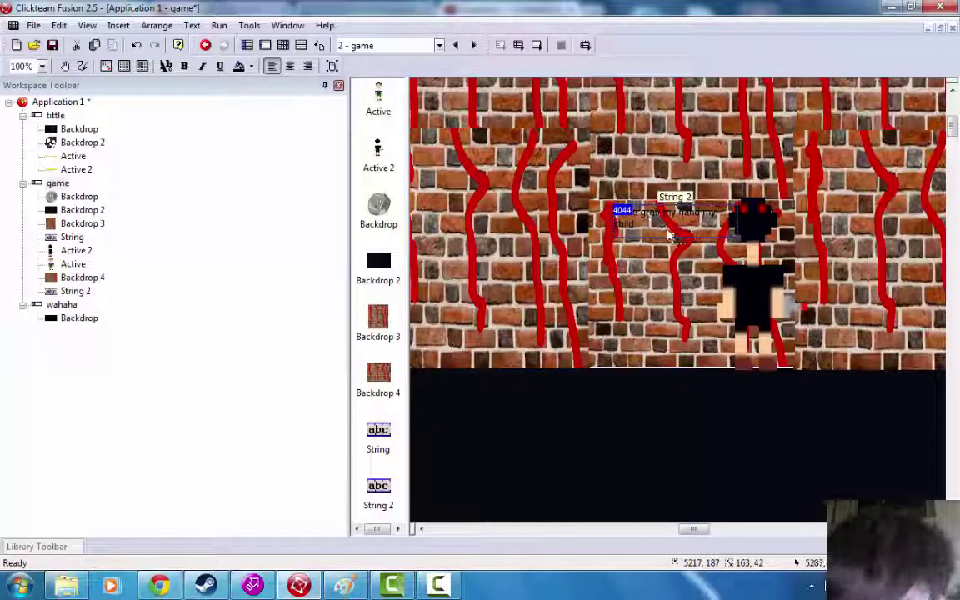
pyautogui.doubleClick(636, 224)
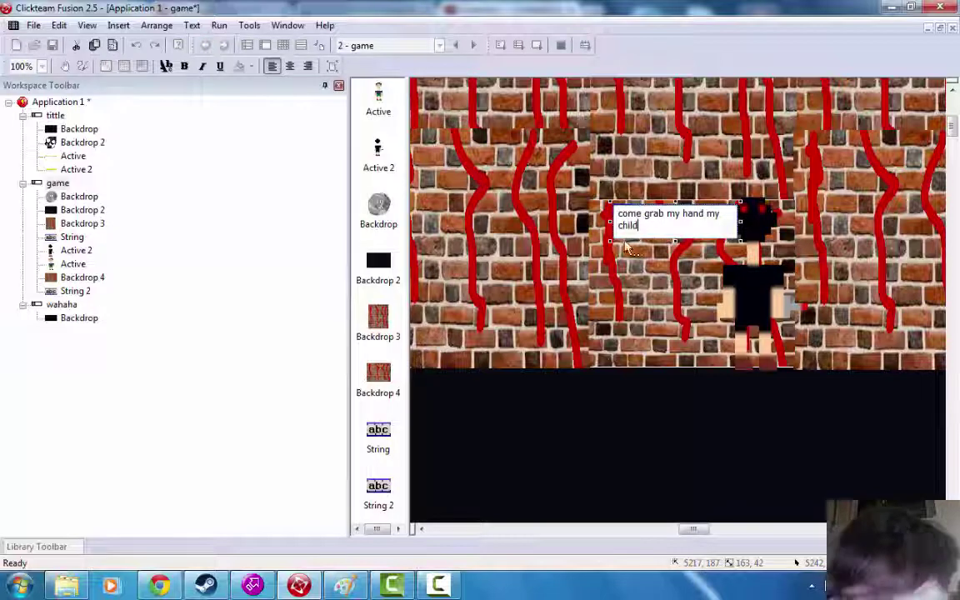
pyautogui.click(185, 66)
pyautogui.click(202, 66)
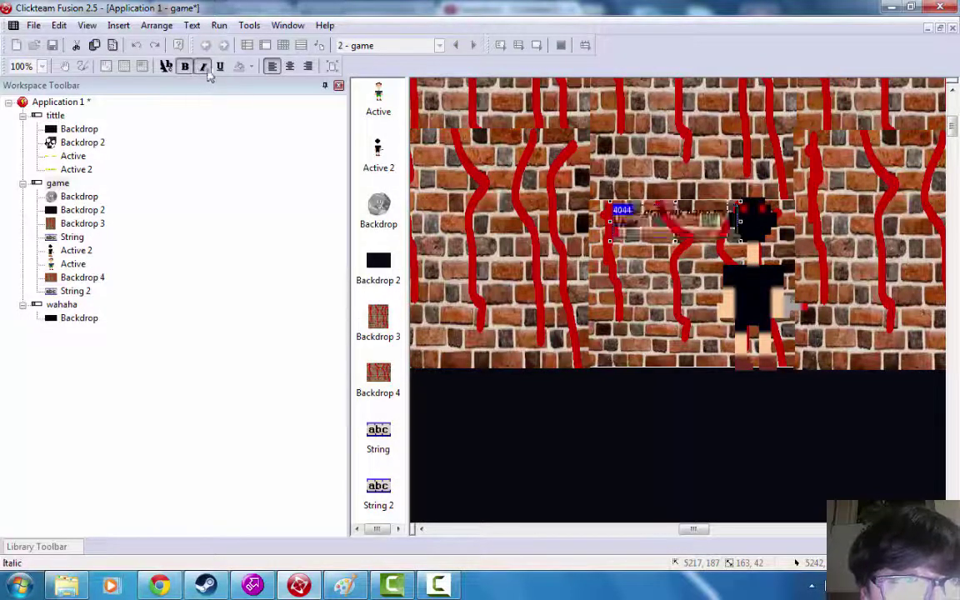
pyautogui.click(220, 67)
pyautogui.click(166, 67)
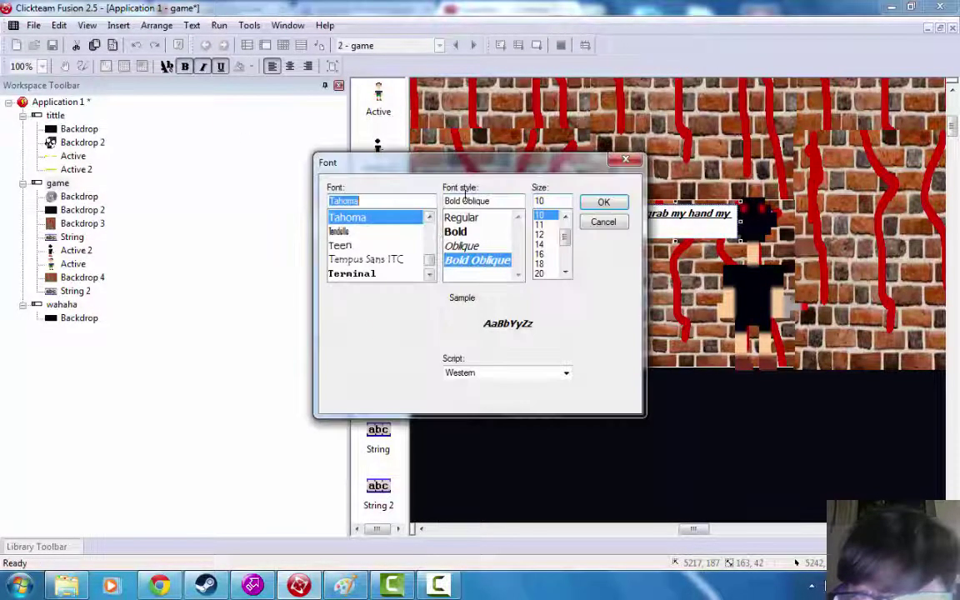
pyautogui.click(547, 253)
pyautogui.click(595, 205)
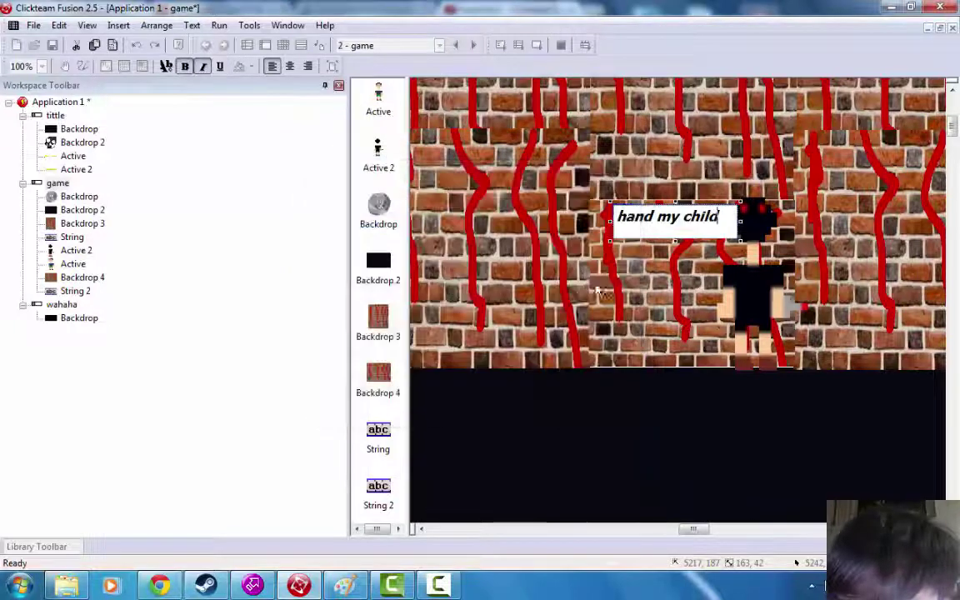
pyautogui.doubleClick(621, 222)
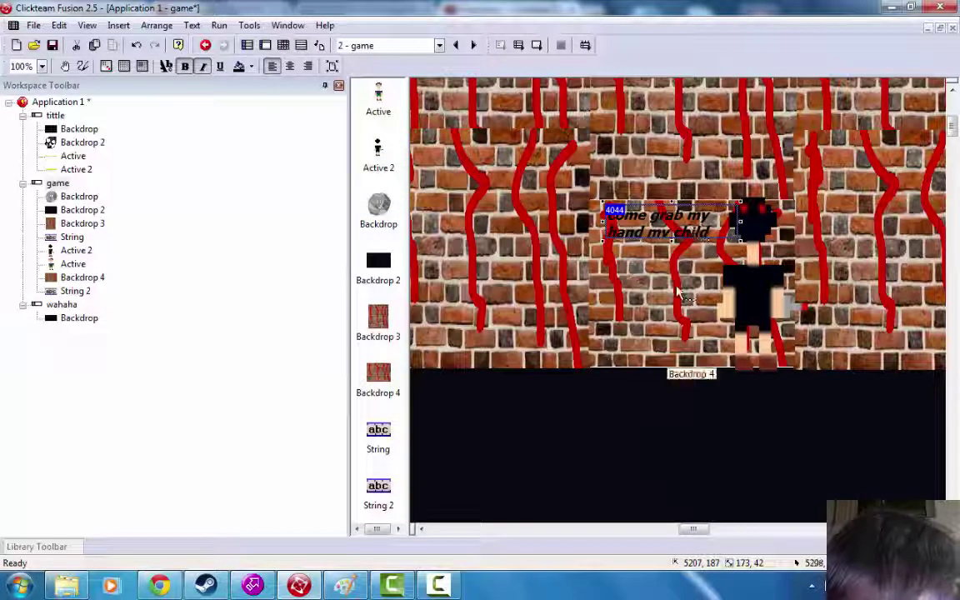
# - Run the whole application, start the game, walk the boy along the wall towards the enemy, and close the test window
pyautogui.click(219, 26)
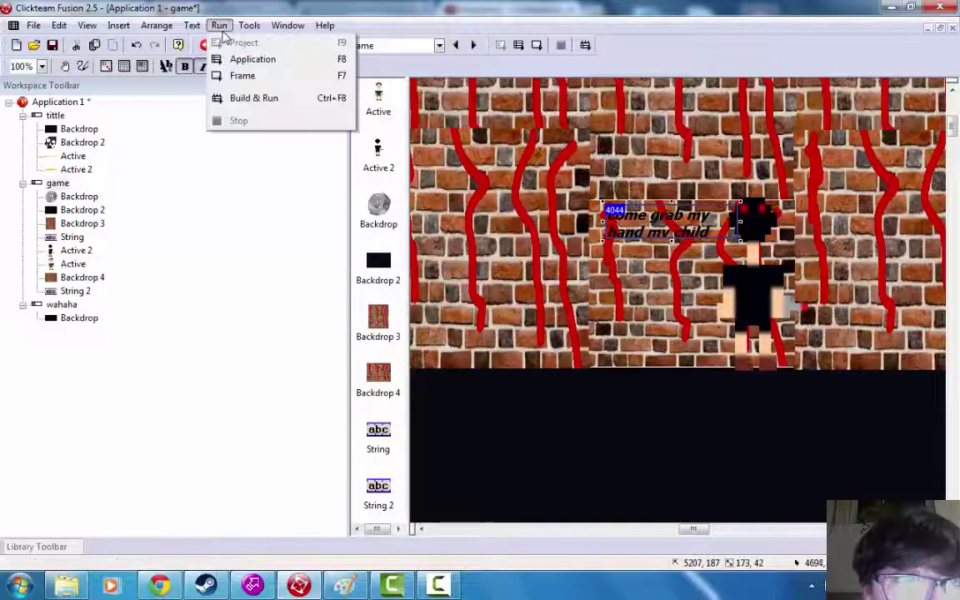
pyautogui.click(235, 59)
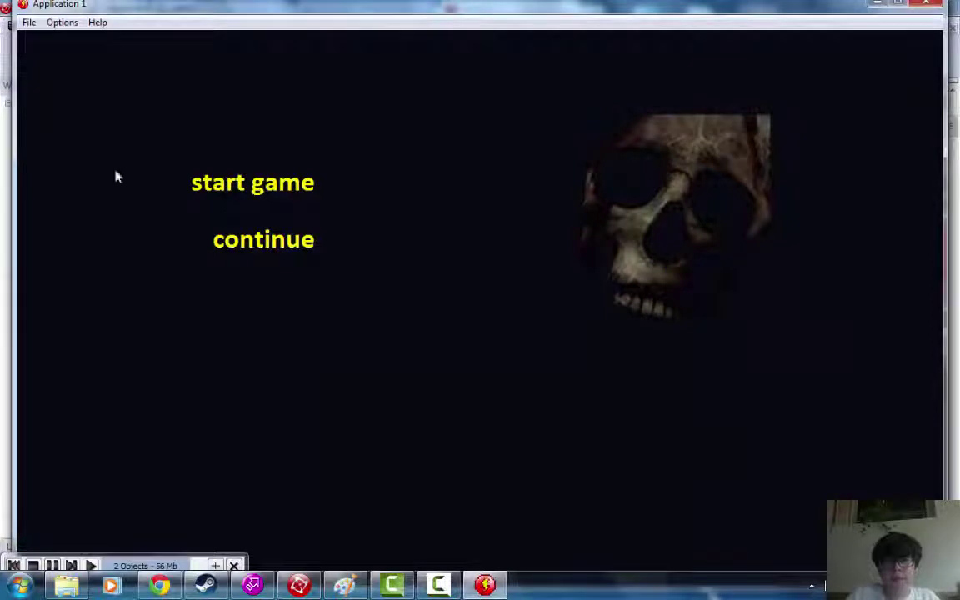
pyautogui.click(252, 191)
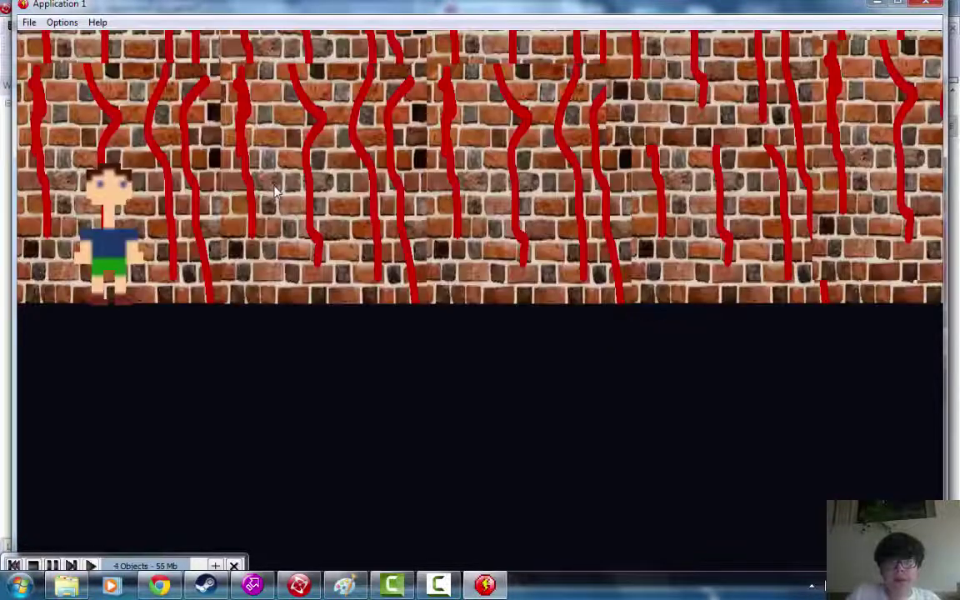
pyautogui.press('Right')
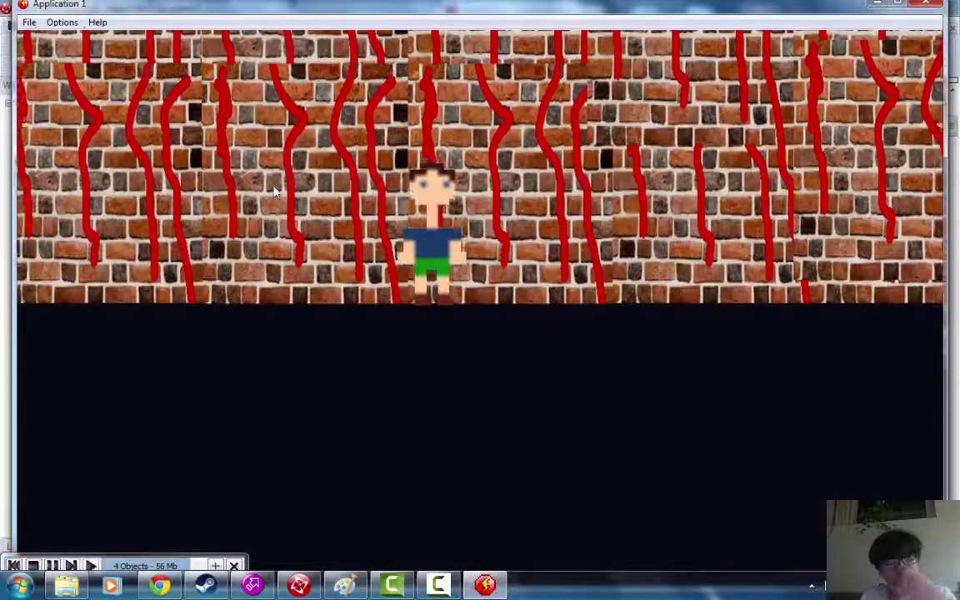
pyautogui.press('Right')
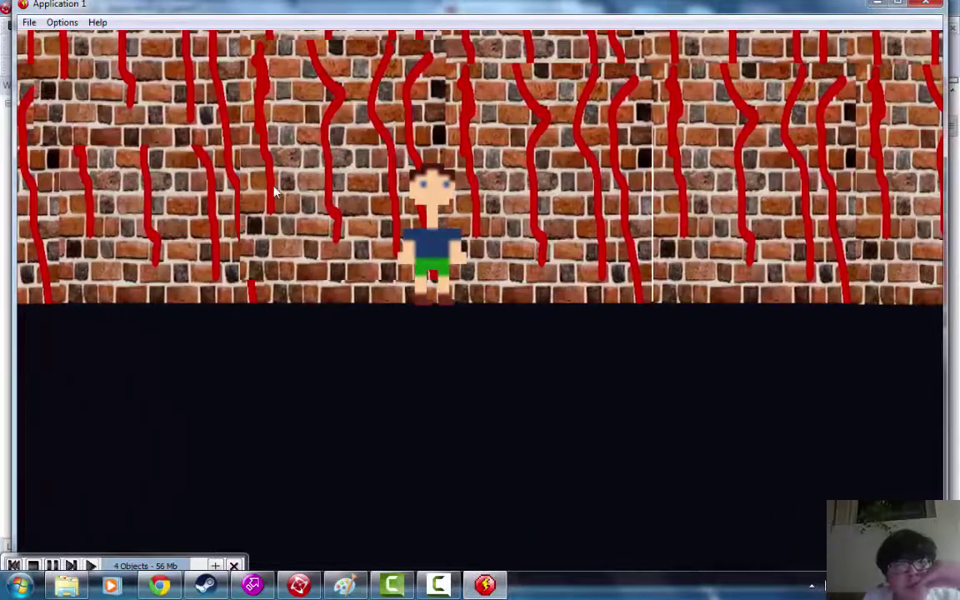
pyautogui.press('Right')
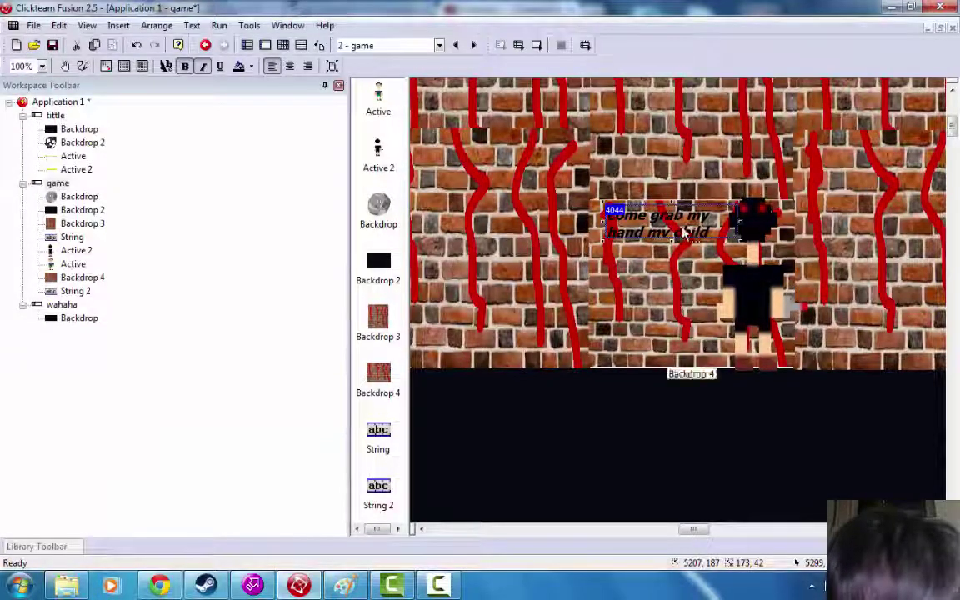
# - Move the enemy's line down to about x 5206, y 218
pyautogui.moveTo(684, 245); pyautogui.dragTo(685, 271)
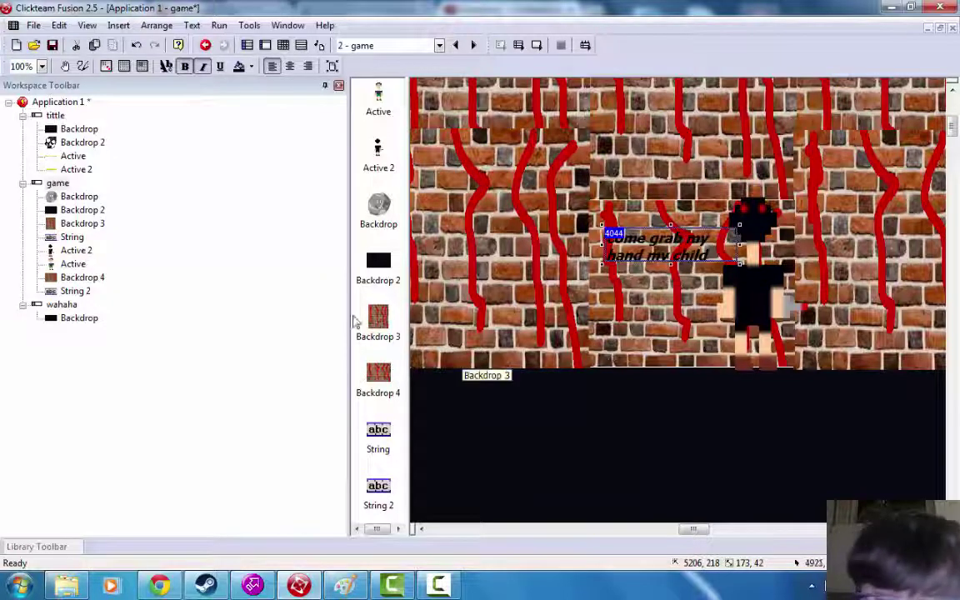
# - Add a timer condition to the game frame's events that triggers every 10 seconds
pyautogui.click(51, 183)
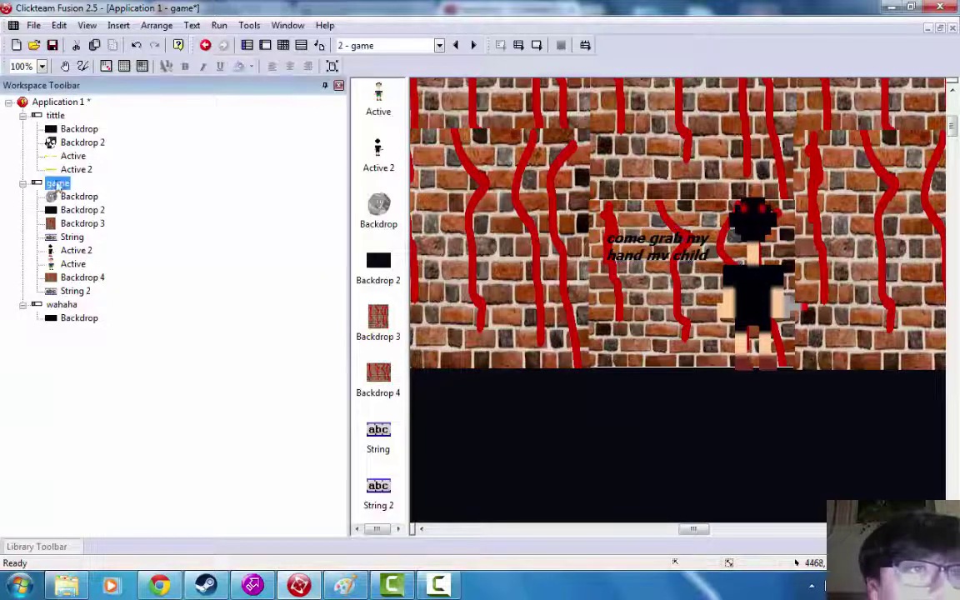
pyautogui.click(284, 45)
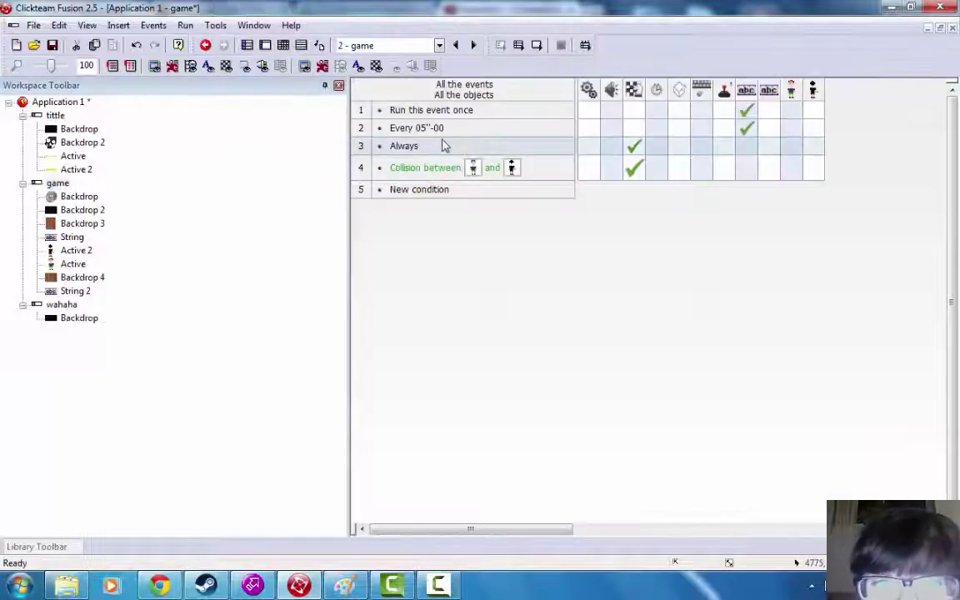
pyautogui.click(420, 190)
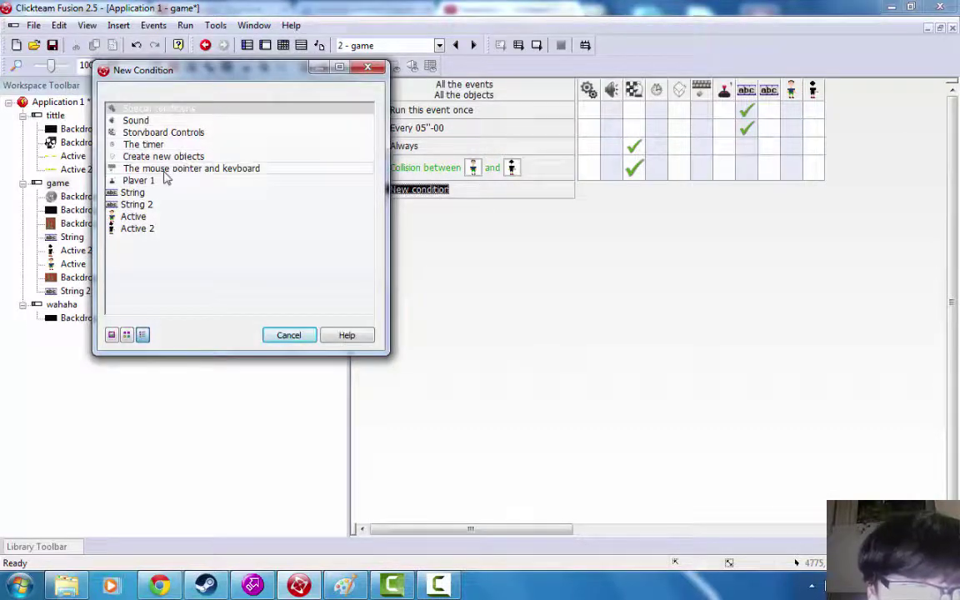
pyautogui.click(158, 145)
pyautogui.click(218, 156)
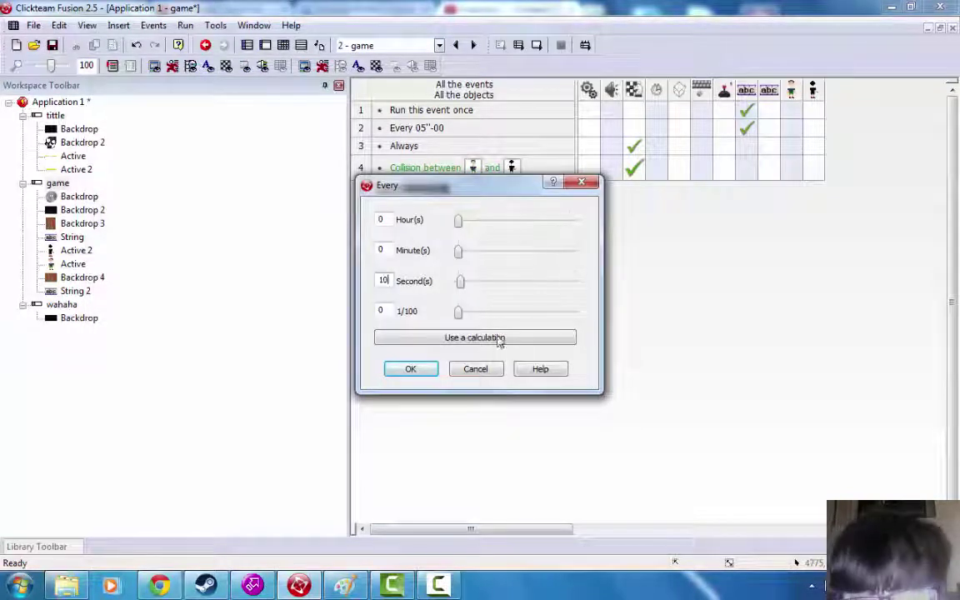
pyautogui.click(417, 369)
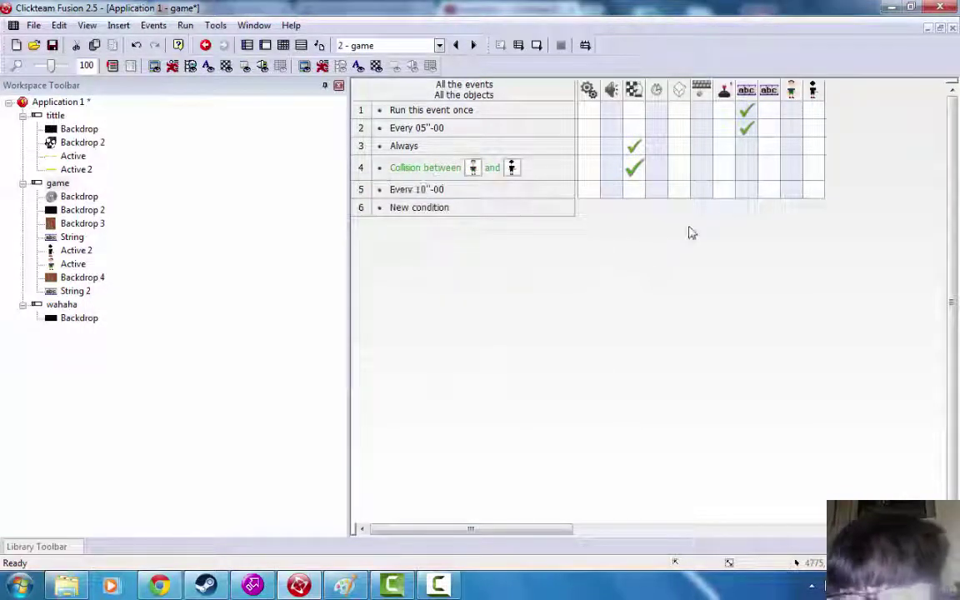
# - Make the 10-second event destroy the first String object
pyautogui.rightClick(746, 192)
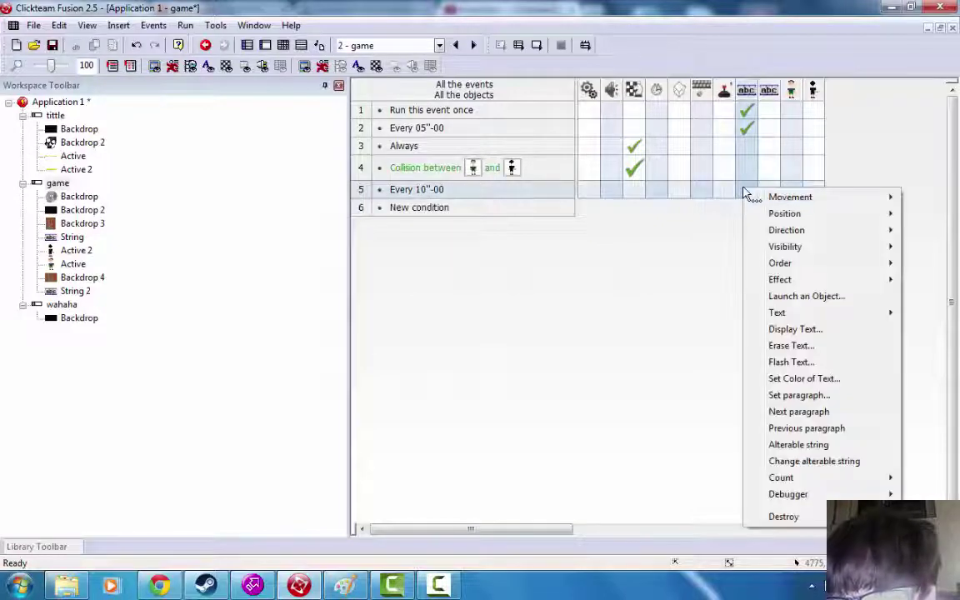
pyautogui.click(694, 229)
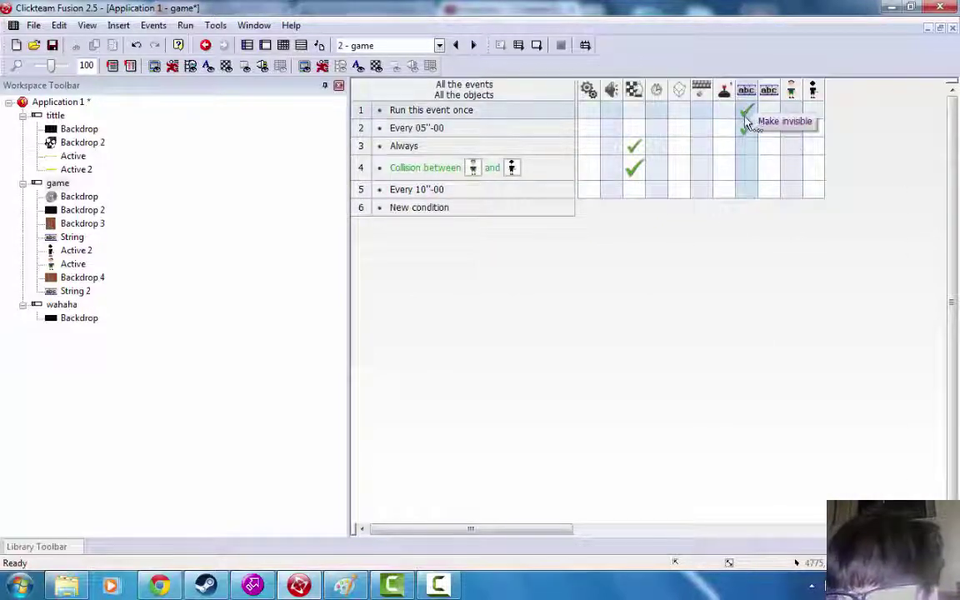
pyautogui.rightClick(748, 189)
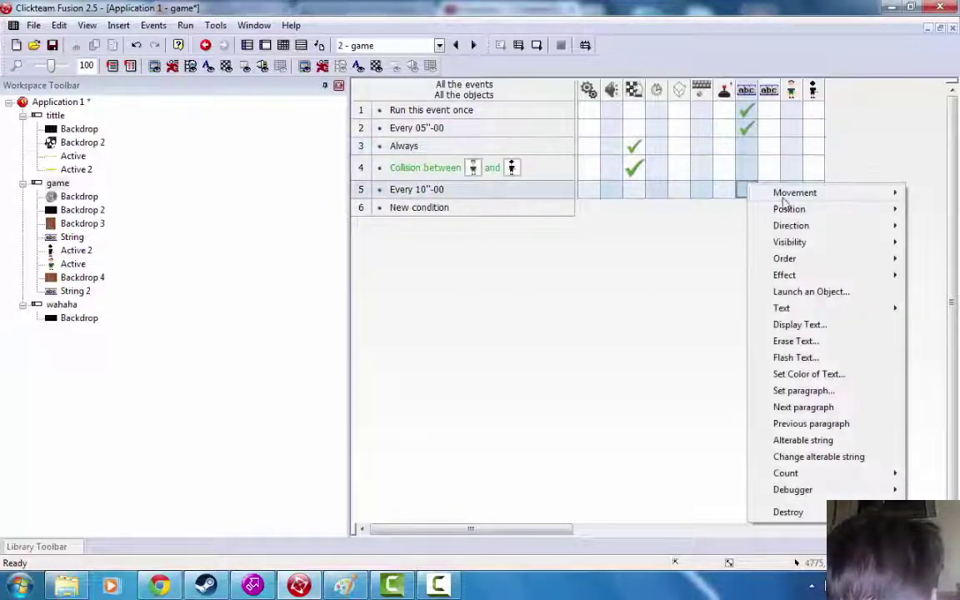
pyautogui.moveTo(800, 242)
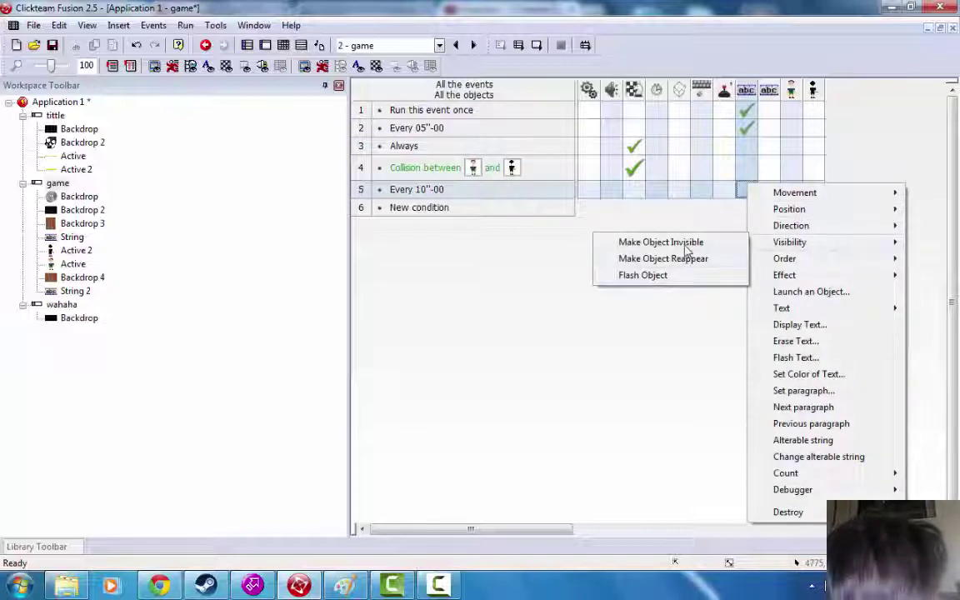
pyautogui.click(788, 512)
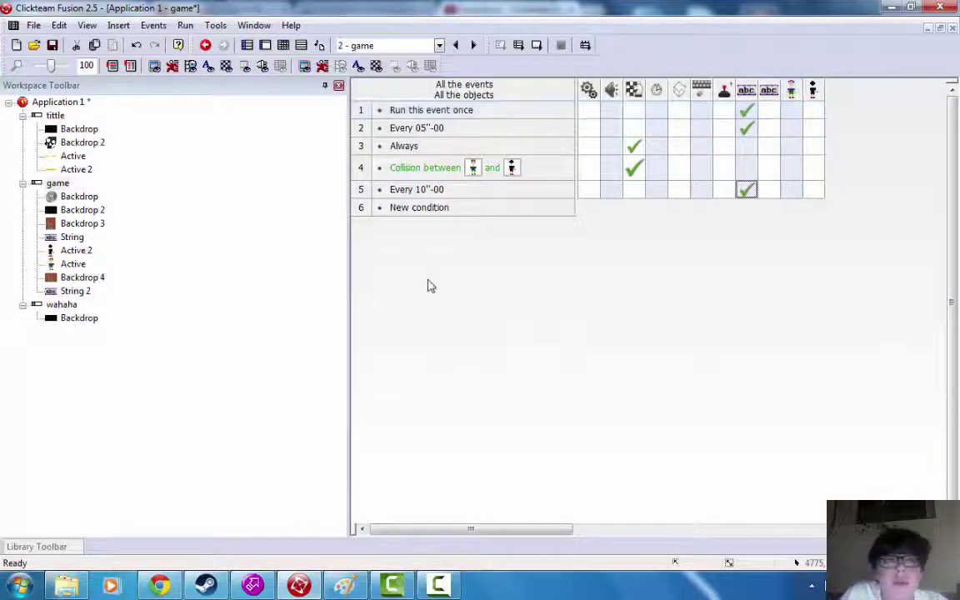
# - Return to the game frame's layout and move the enemy's line up beside its head, to about x 5199, y 163
pyautogui.doubleClick(43, 182)
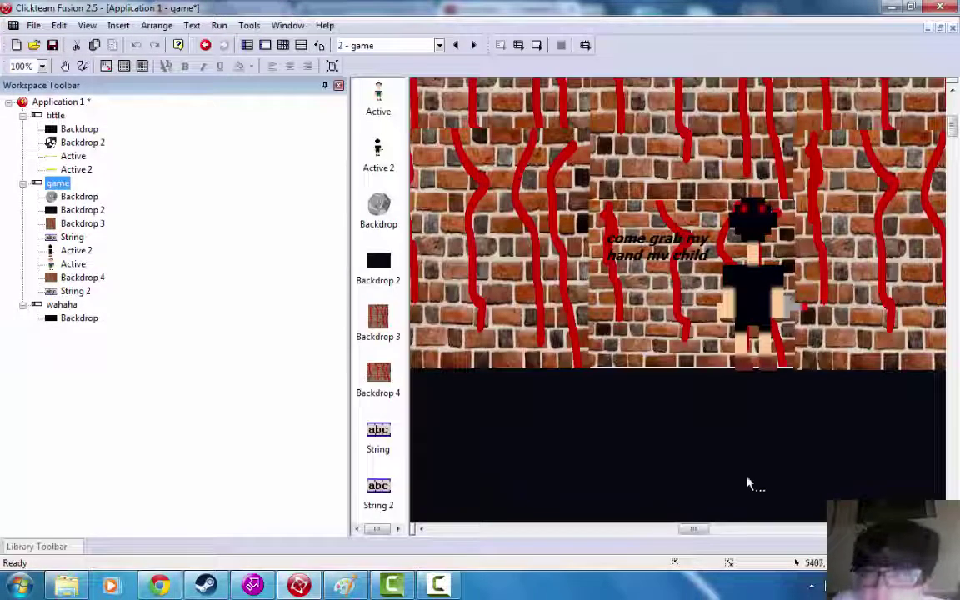
pyautogui.click(672, 239)
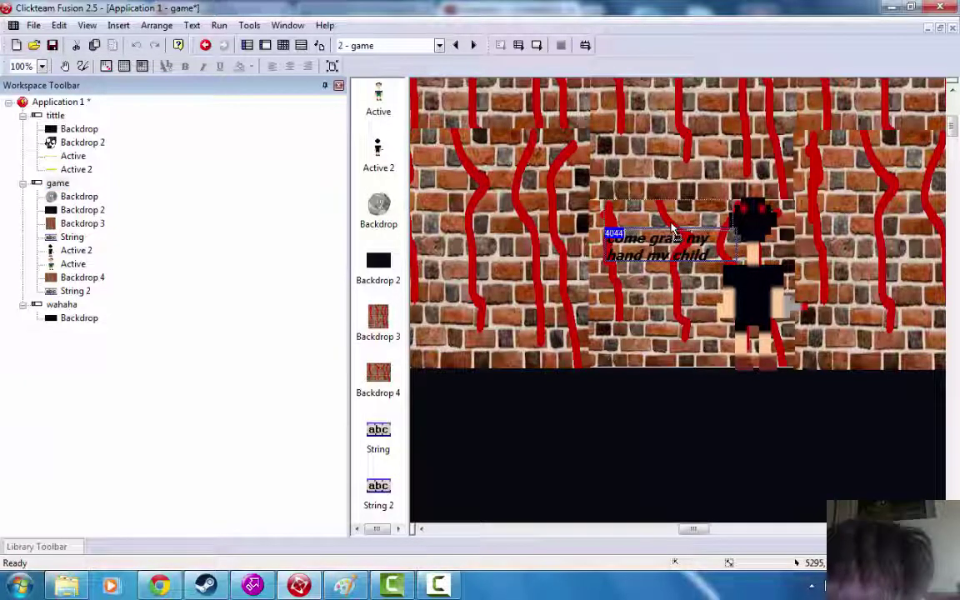
pyautogui.moveTo(672, 231); pyautogui.dragTo(666, 202)
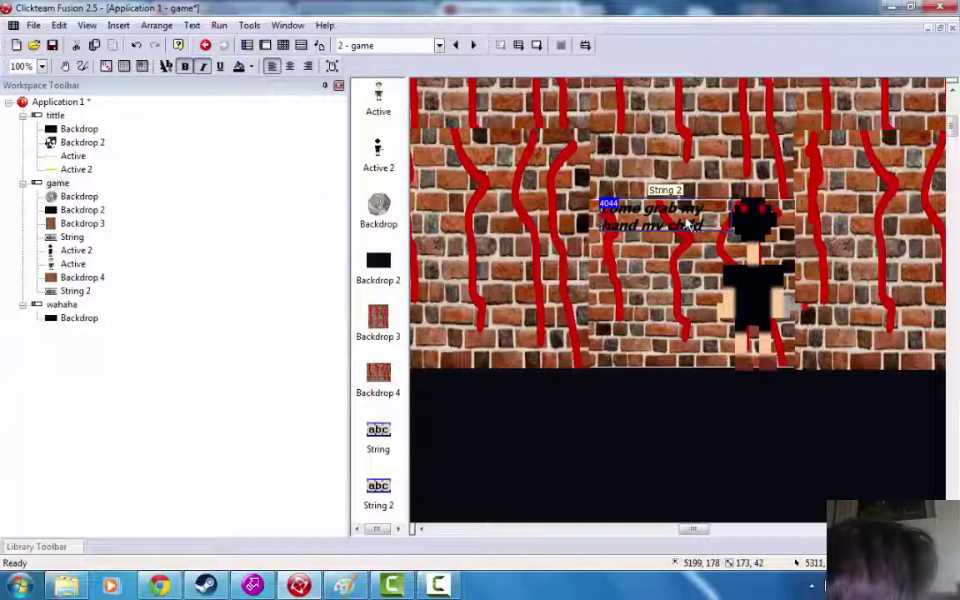
pyautogui.moveTo(674, 210); pyautogui.dragTo(673, 198)
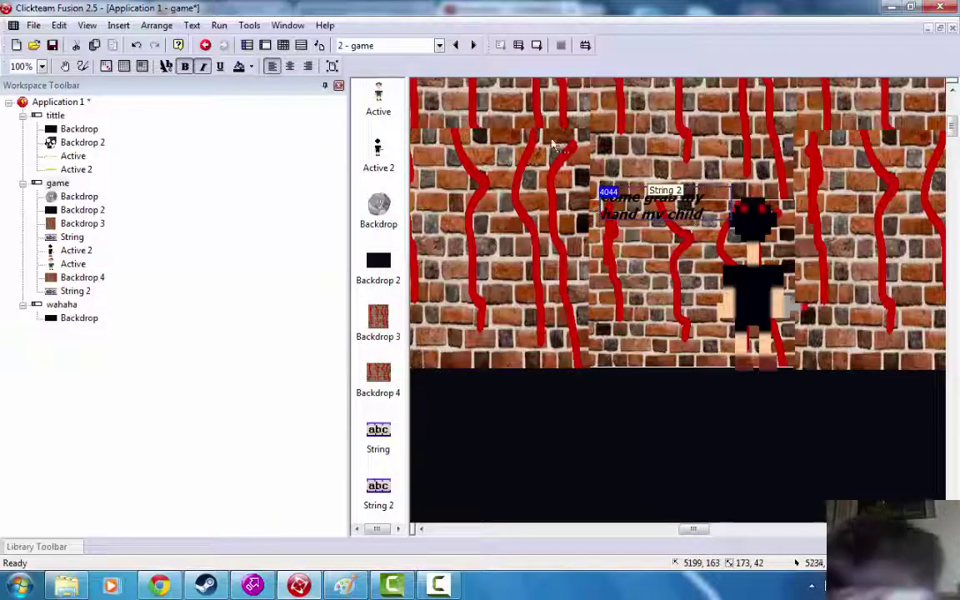
# - Run the application, start the game, walk the player along the wall towards the enemy to test it, and close the test run
pyautogui.click(219, 25)
pyautogui.click(240, 58)
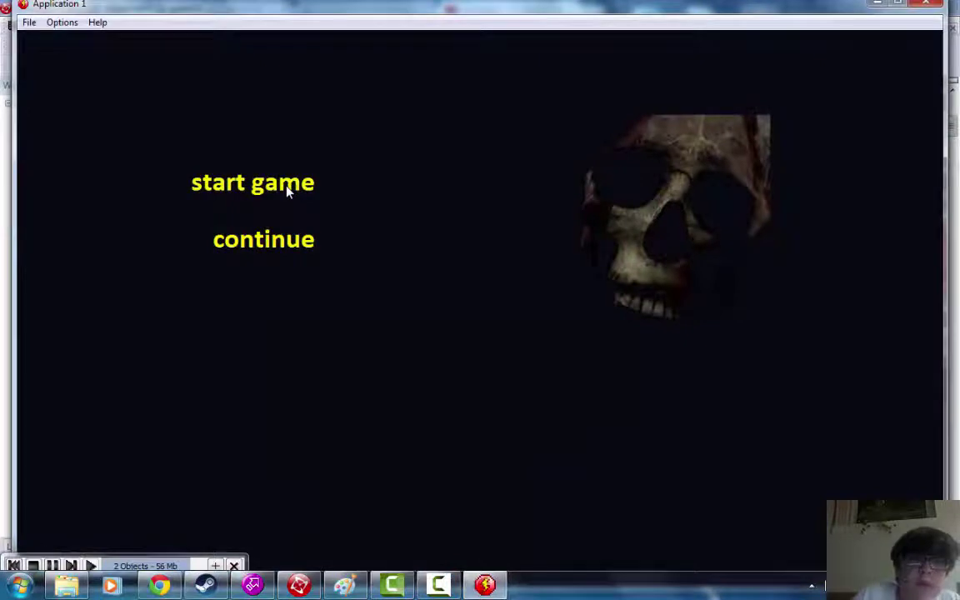
pyautogui.click(288, 185)
pyautogui.press('Right')
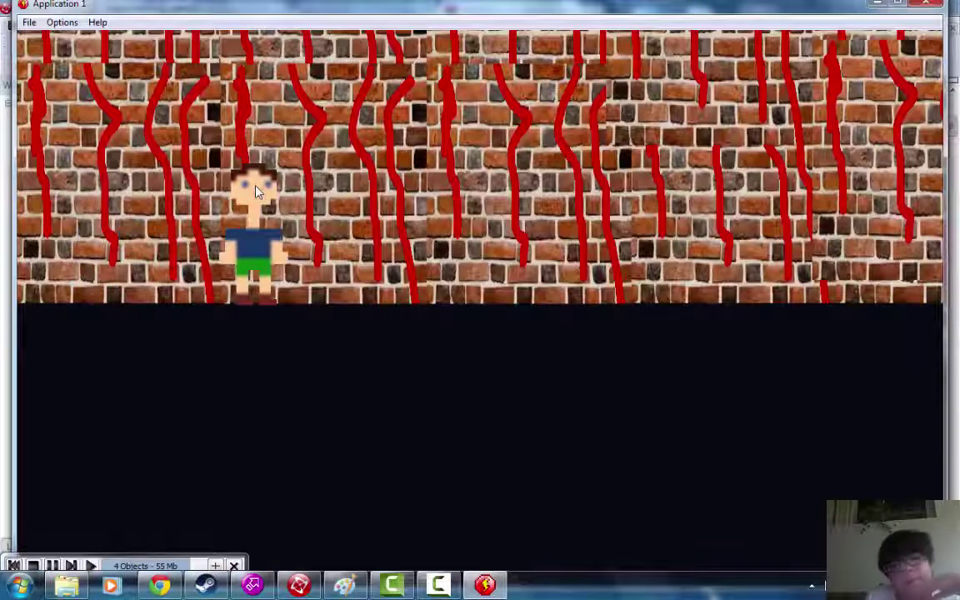
pyautogui.press('Right')
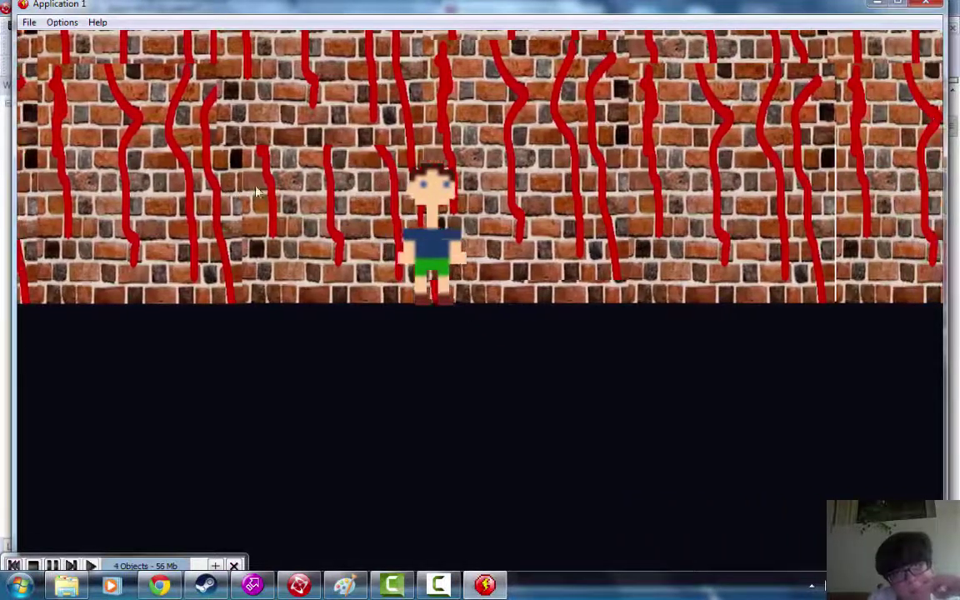
pyautogui.press('Right')
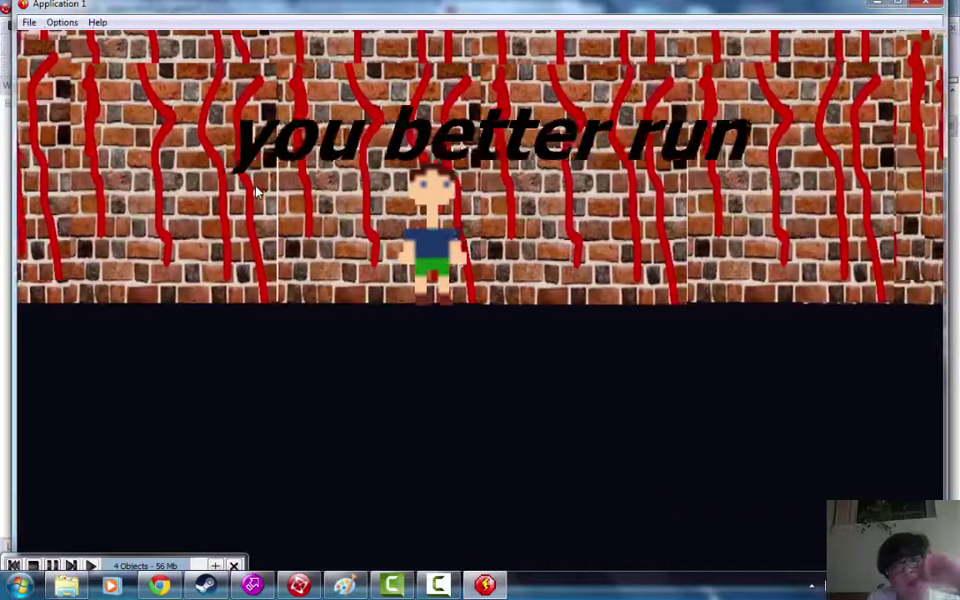
pyautogui.press('Right')
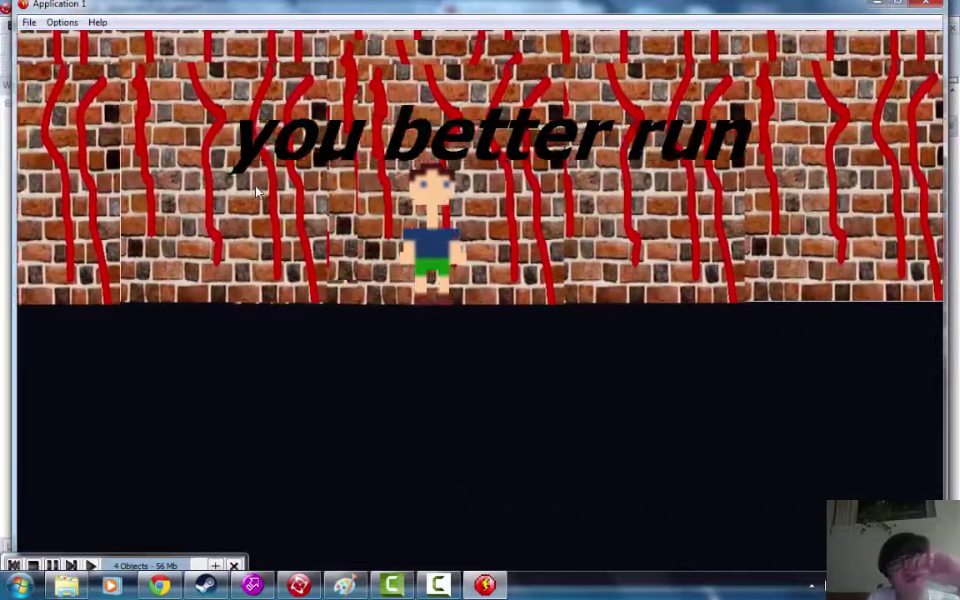
pyautogui.press('Right')
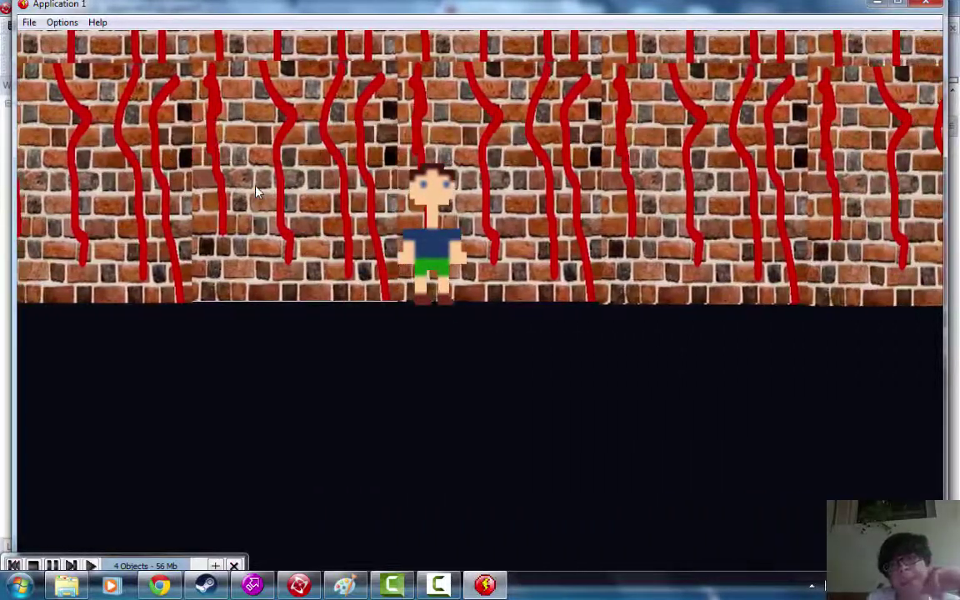
pyautogui.press('Right')
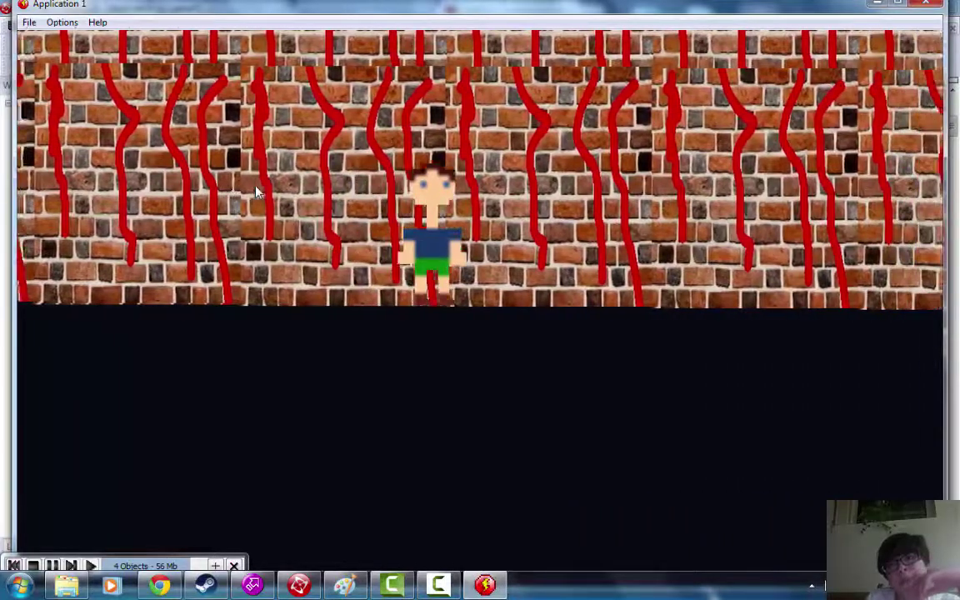
pyautogui.press('Right')
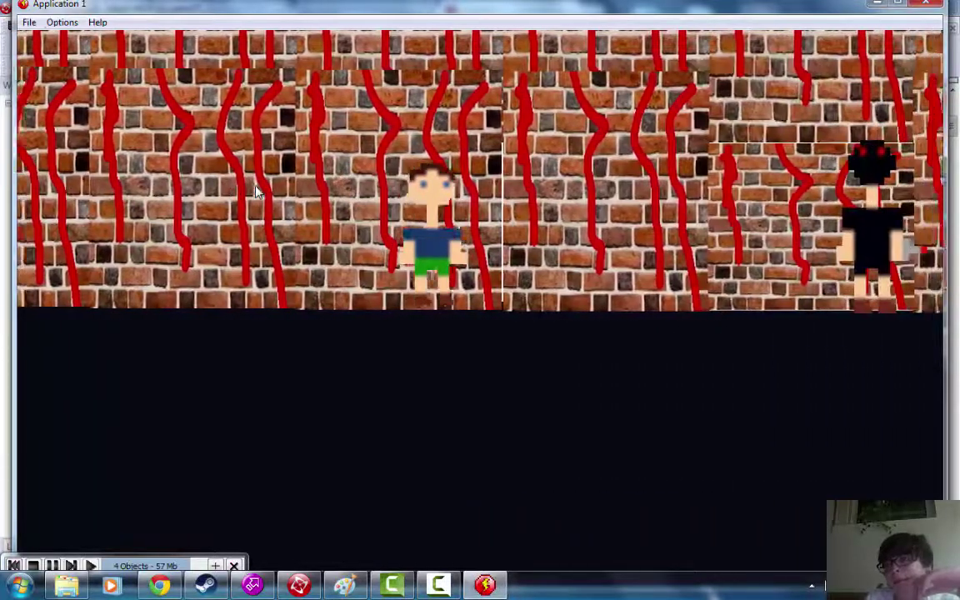
pyautogui.press('Right')
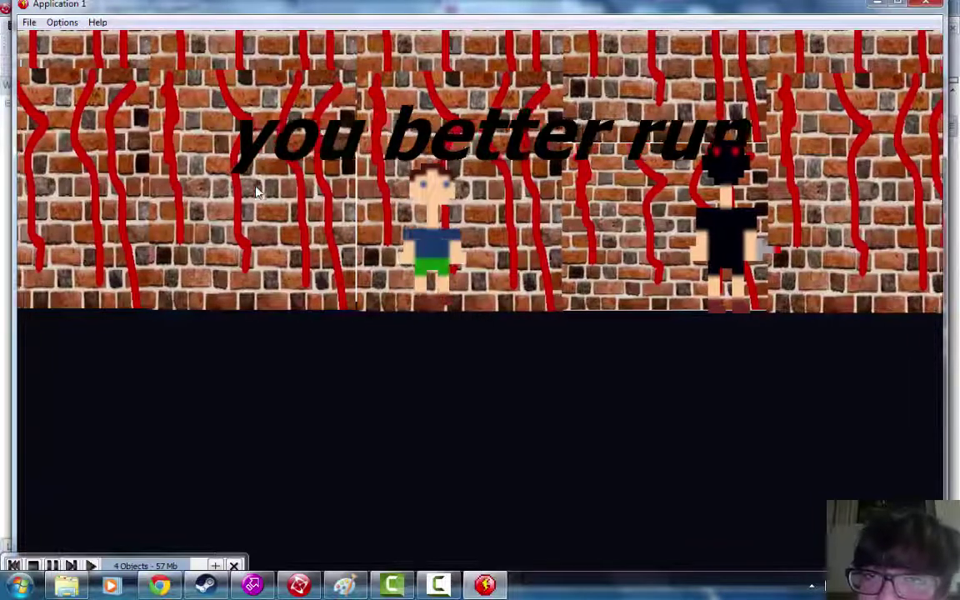
pyautogui.press('Right')
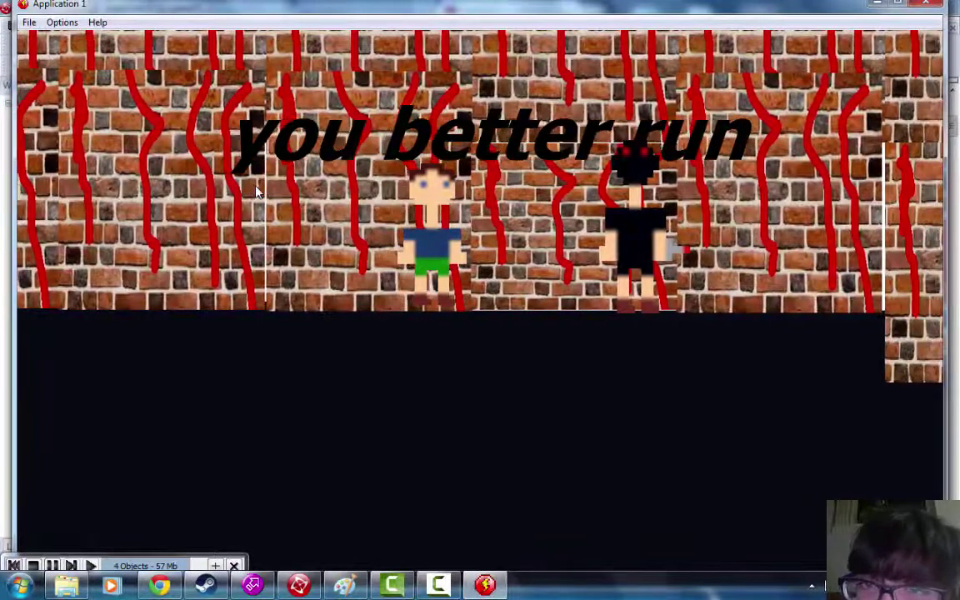
pyautogui.press('Right')
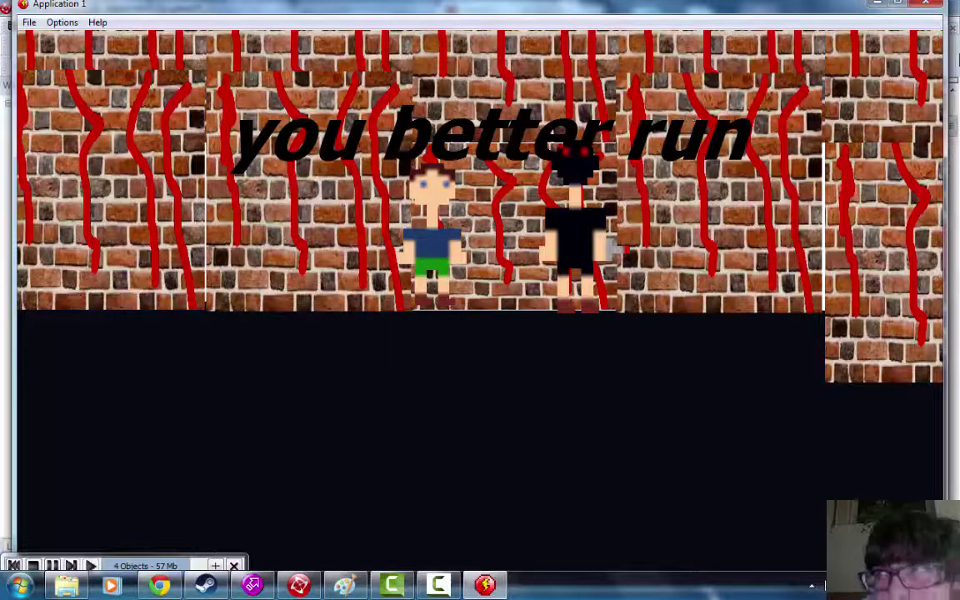
pyautogui.click(932, 5)
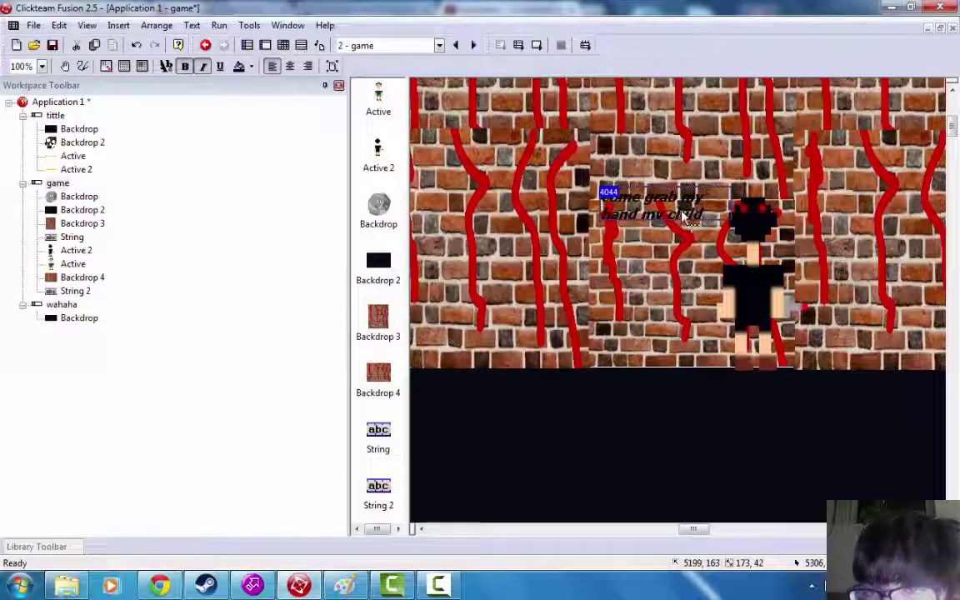
# - Move the enemy's line down beside its head, to about x 5195, y 183
pyautogui.moveTo(611, 188); pyautogui.dragTo(608, 204)
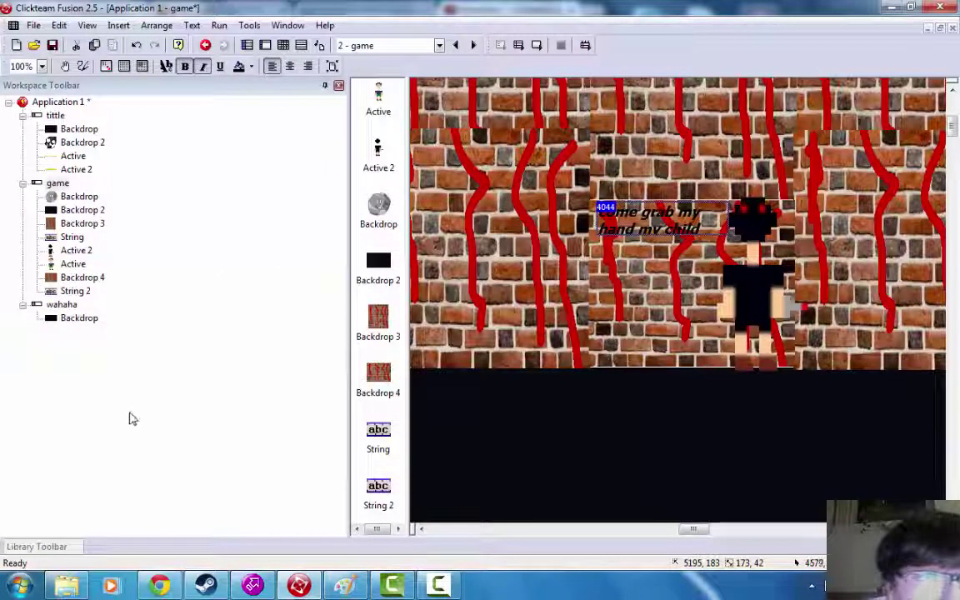
pyautogui.click(140, 378)
pyautogui.click(75, 291)
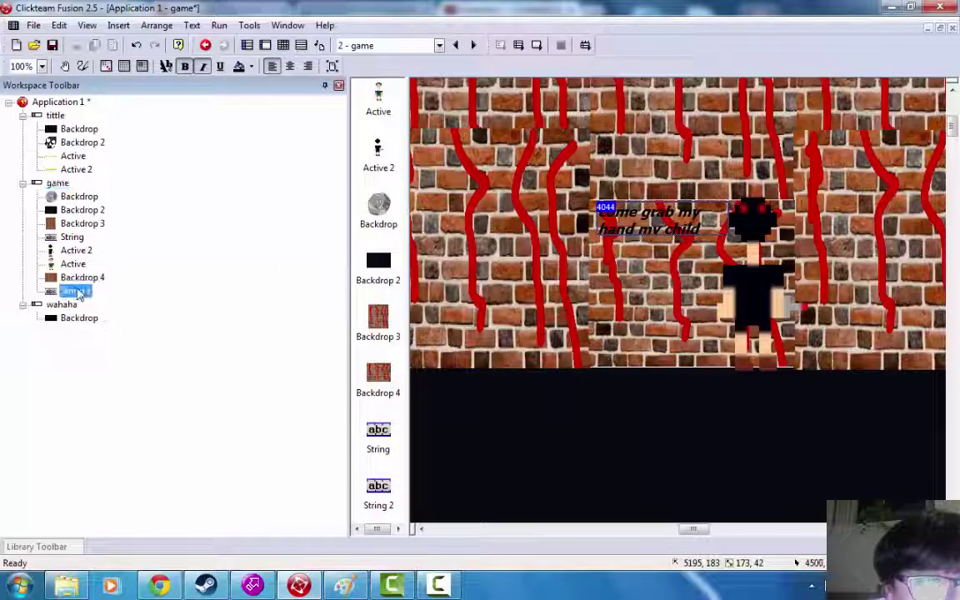
# - Delete the collision event between the player and the enemy from the game frame's events
pyautogui.click(288, 45)
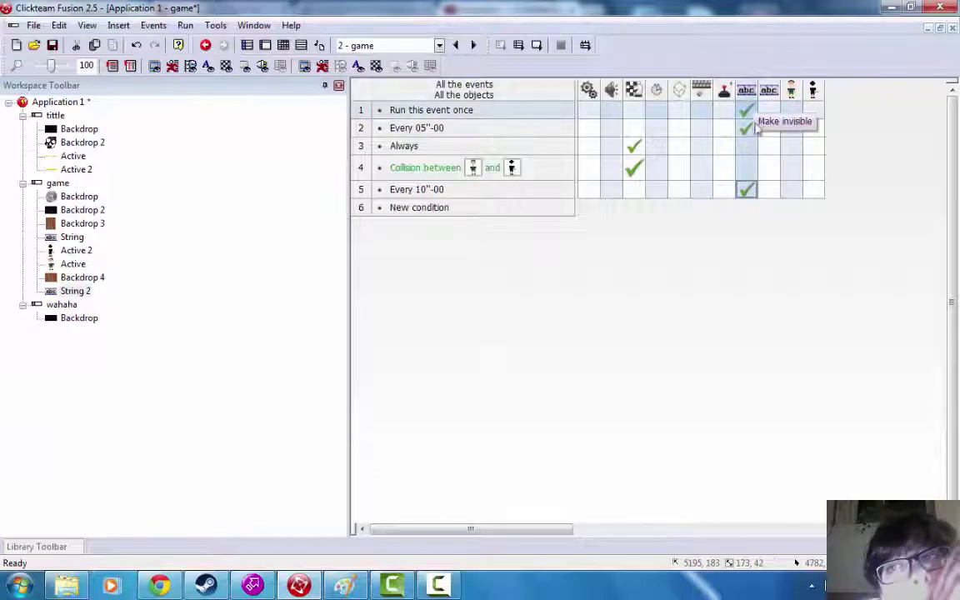
pyautogui.moveTo(737, 192); pyautogui.dragTo(739, 191)
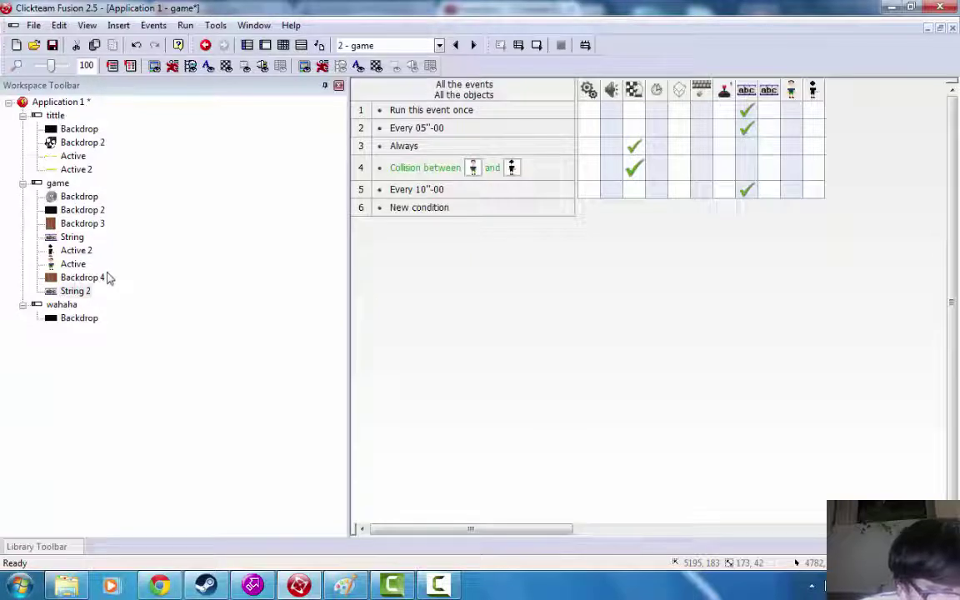
pyautogui.click(363, 168)
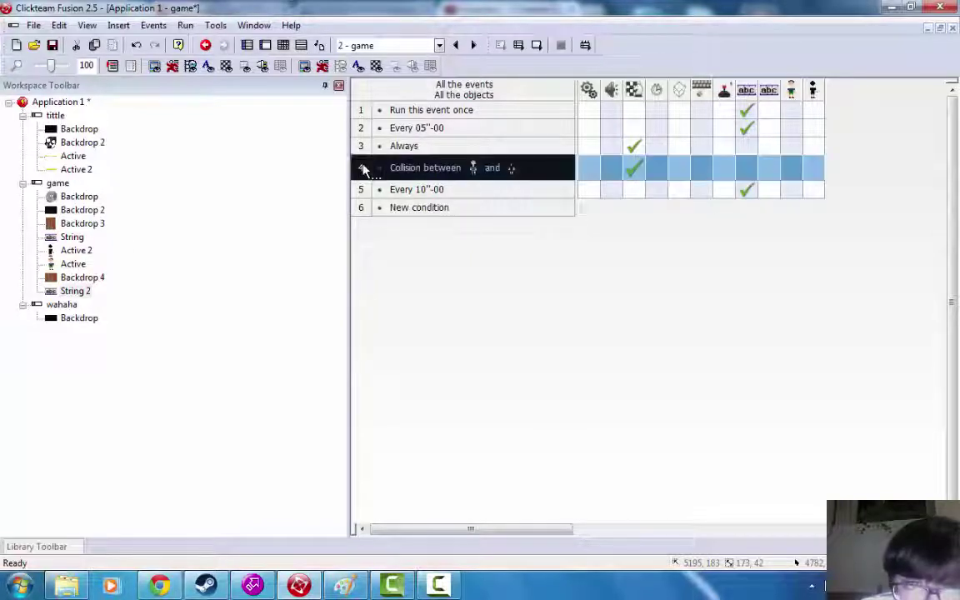
pyautogui.rightClick(364, 167)
pyautogui.click(414, 280)
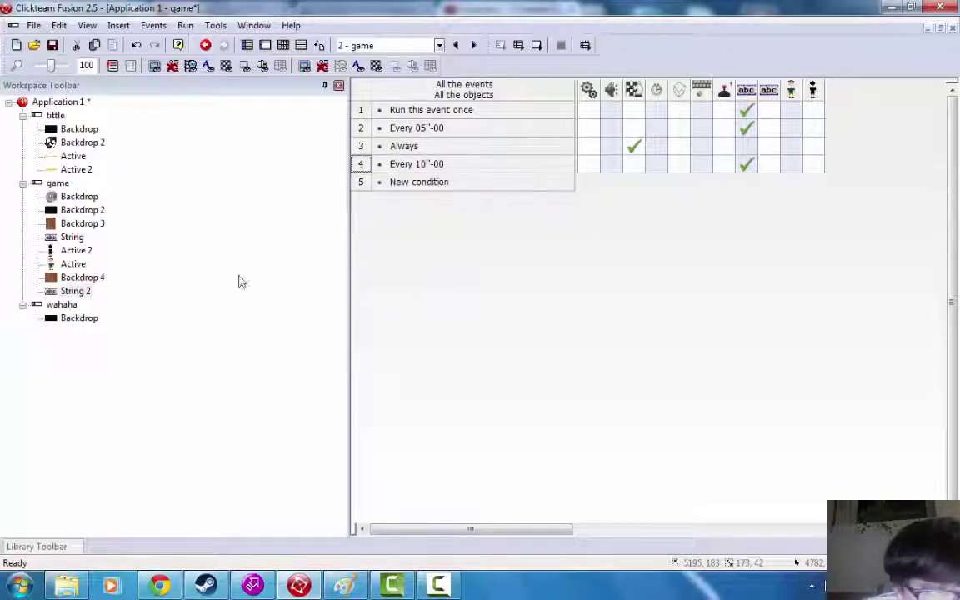
# - Return to the game frame's layout and delete the enemy's line "come grab my hand my child"
pyautogui.click(80, 225)
pyautogui.doubleClick(44, 185)
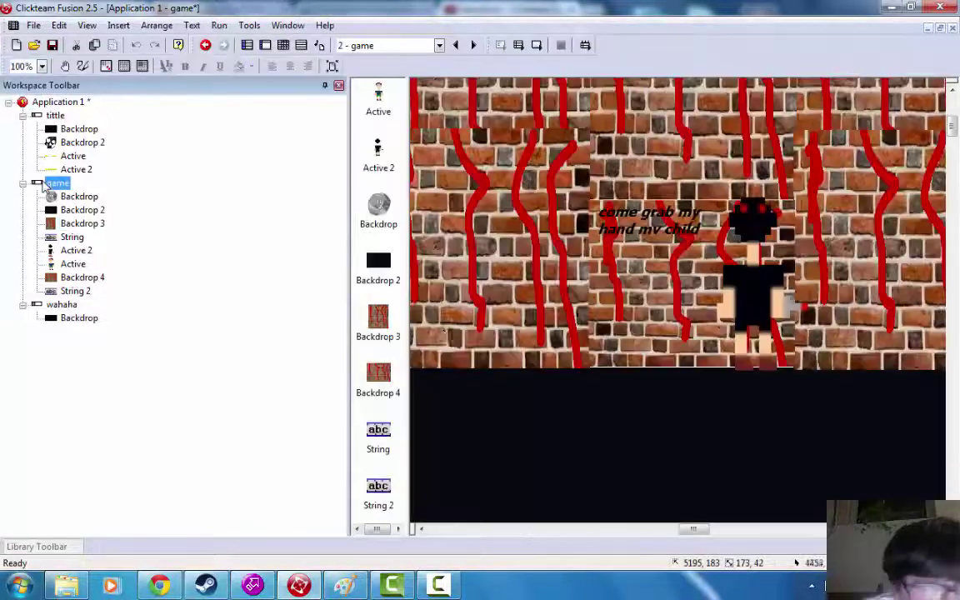
pyautogui.rightClick(675, 236)
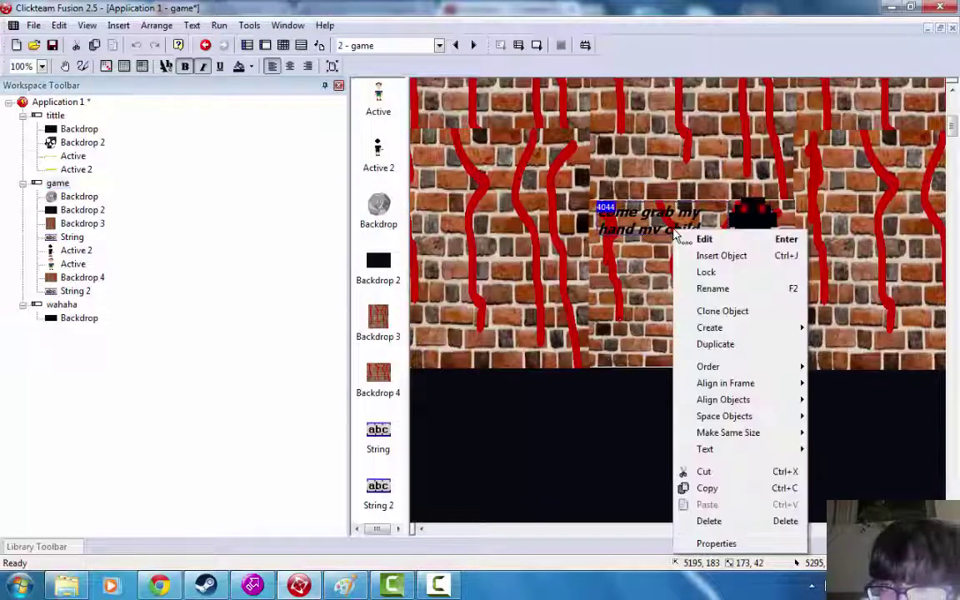
pyautogui.click(710, 519)
# - Delete the Backdrop 4 wall panel behind the enemy
pyautogui.click(635, 263)
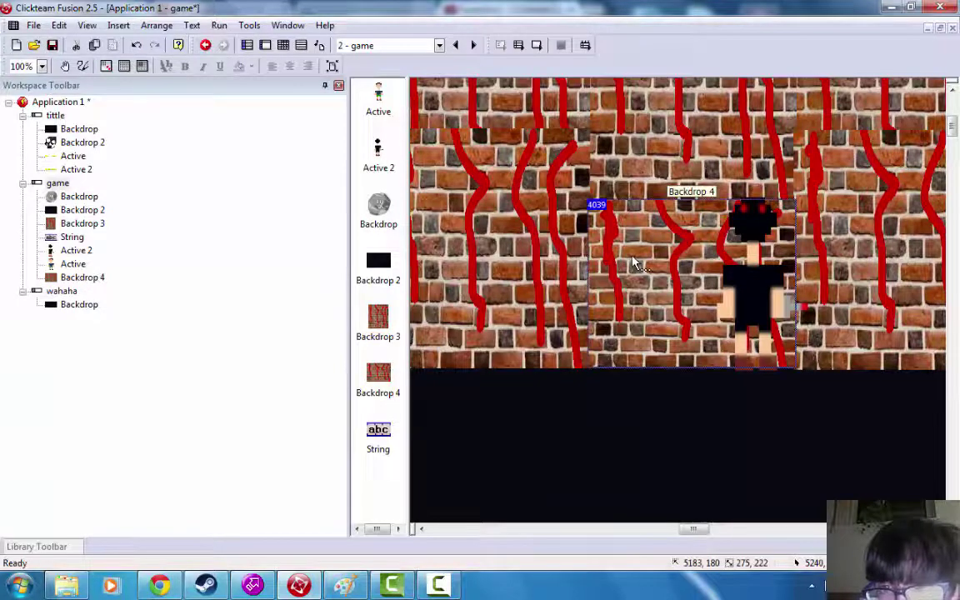
pyautogui.rightClick(633, 263)
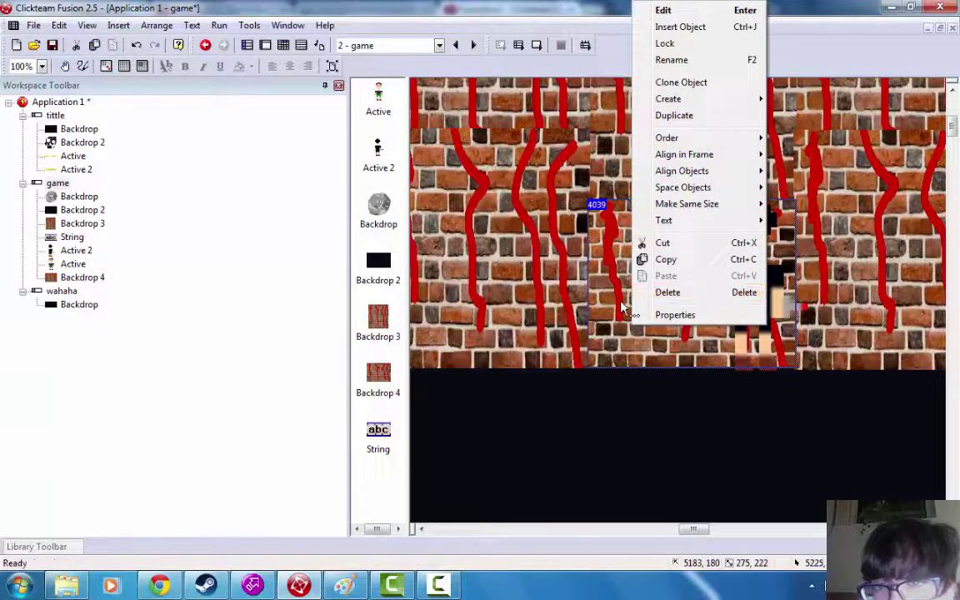
pyautogui.click(665, 292)
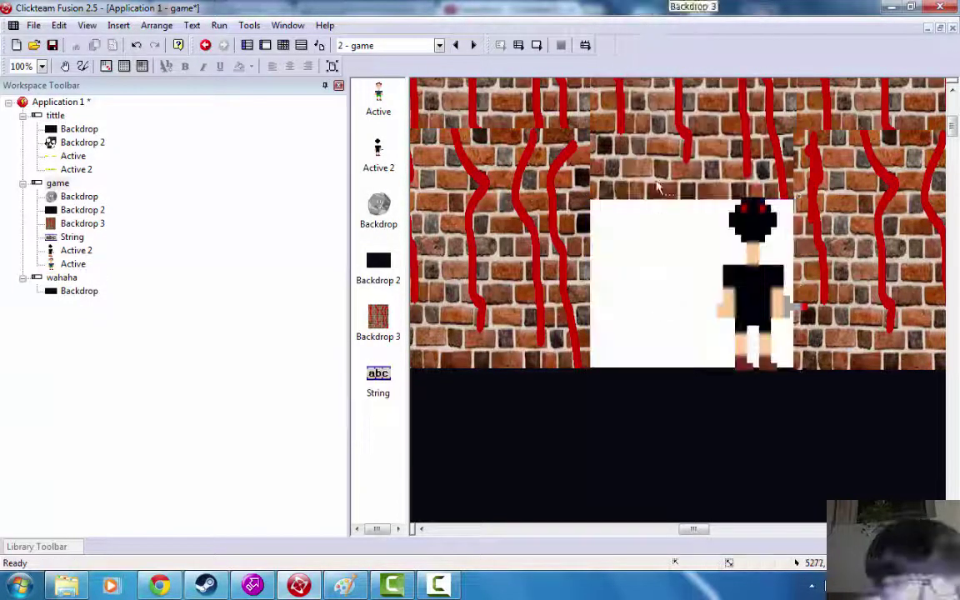
# - Create an Active object from the wall panel above the gap and place it at about x 5071, y 180
pyautogui.click(681, 188)
pyautogui.rightClick(691, 177)
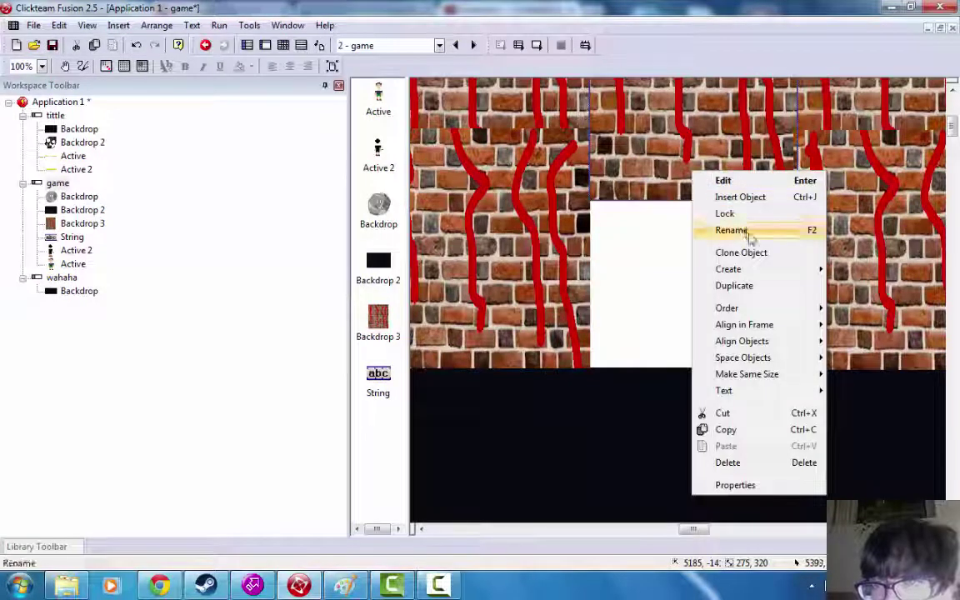
pyautogui.moveTo(747, 272)
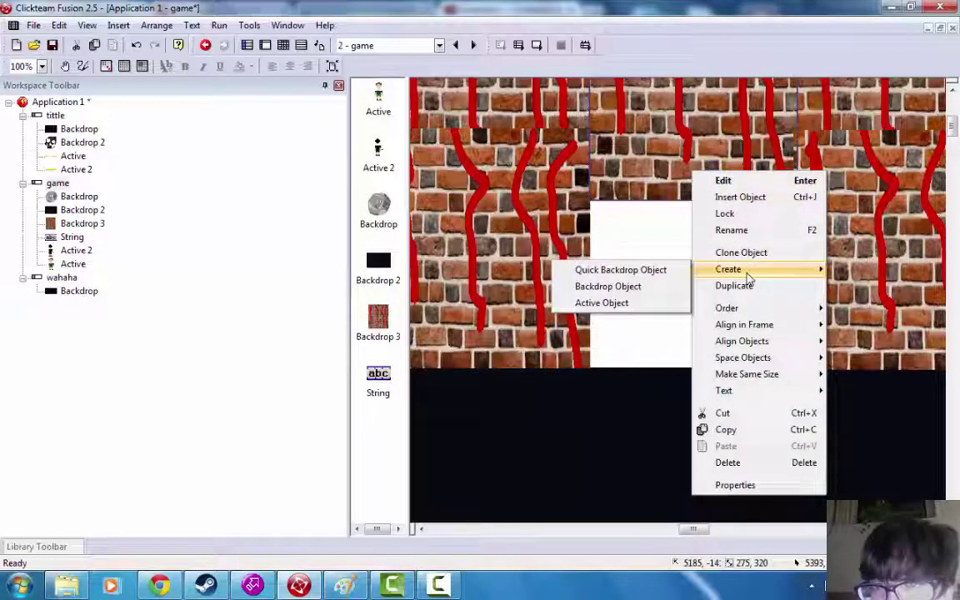
pyautogui.click(626, 302)
pyautogui.click(619, 294)
pyautogui.moveTo(635, 293); pyautogui.dragTo(606, 273)
# - Move the enemy to about x 5474, y 132, and fit the active wall panel into the gap at about x 5180, y 179, height 224
pyautogui.click(750, 292)
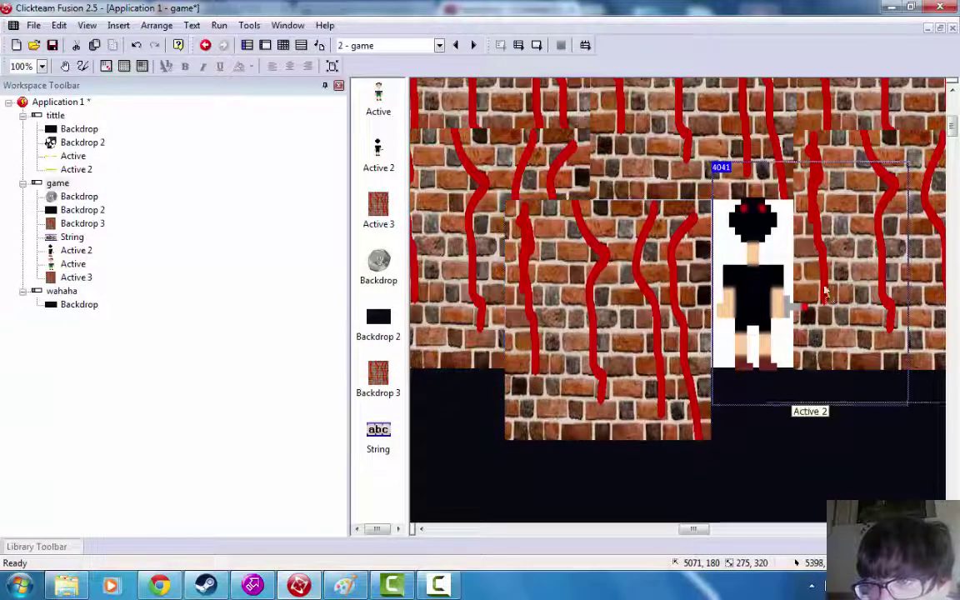
pyautogui.moveTo(841, 289); pyautogui.dragTo(935, 289)
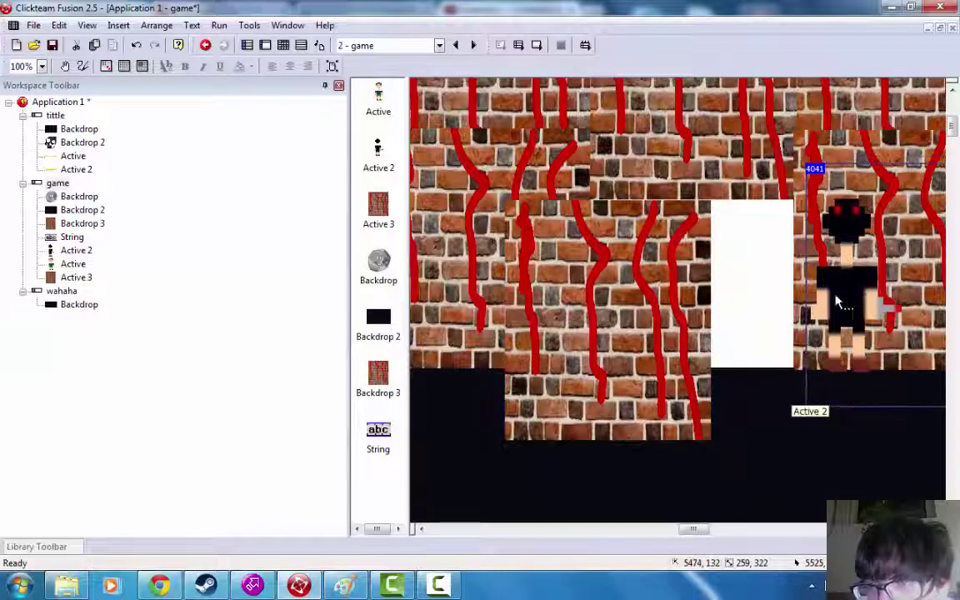
pyautogui.click(546, 392)
pyautogui.moveTo(546, 392); pyautogui.dragTo(643, 402)
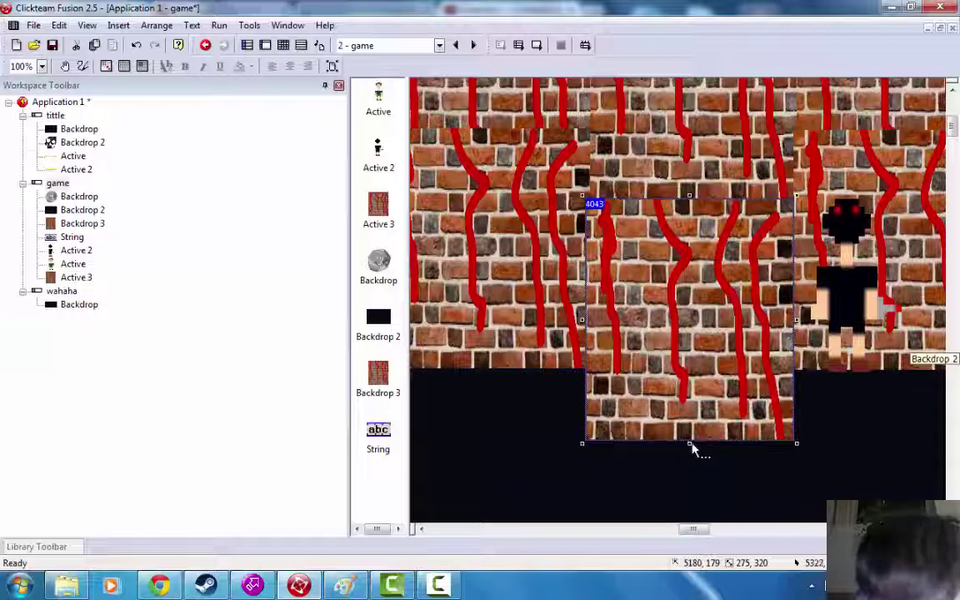
pyautogui.moveTo(582, 444); pyautogui.dragTo(577, 367)
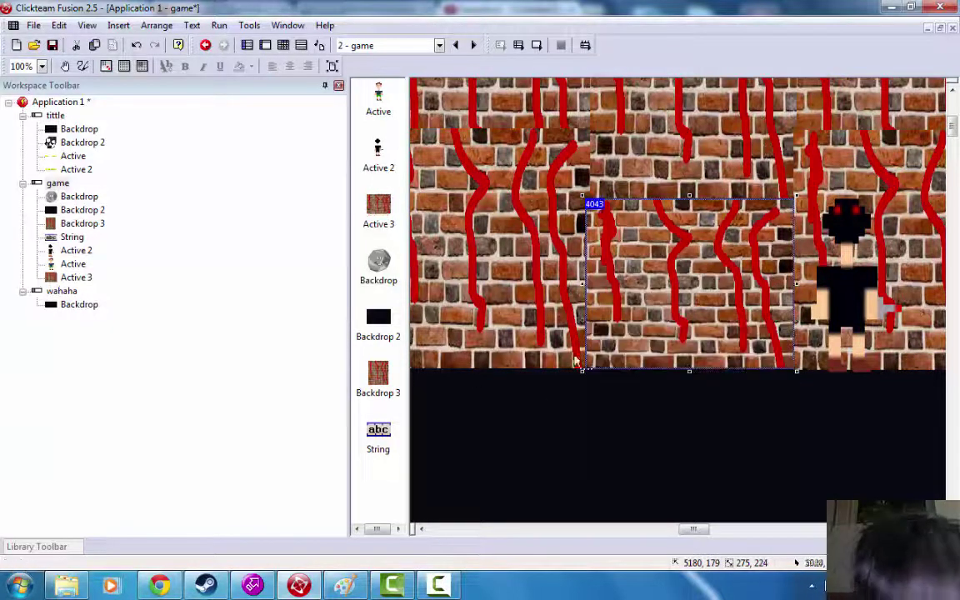
# - Add a condition to the game frame's events that tests for a collision between the player Active and the wall panel Active 3
pyautogui.click(284, 45)
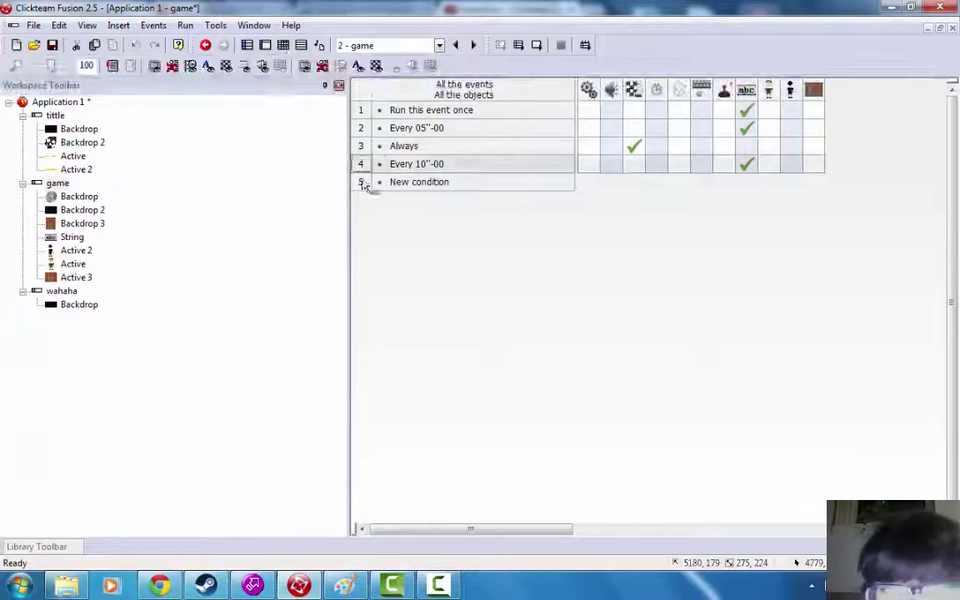
pyautogui.click(413, 182)
pyautogui.click(150, 217)
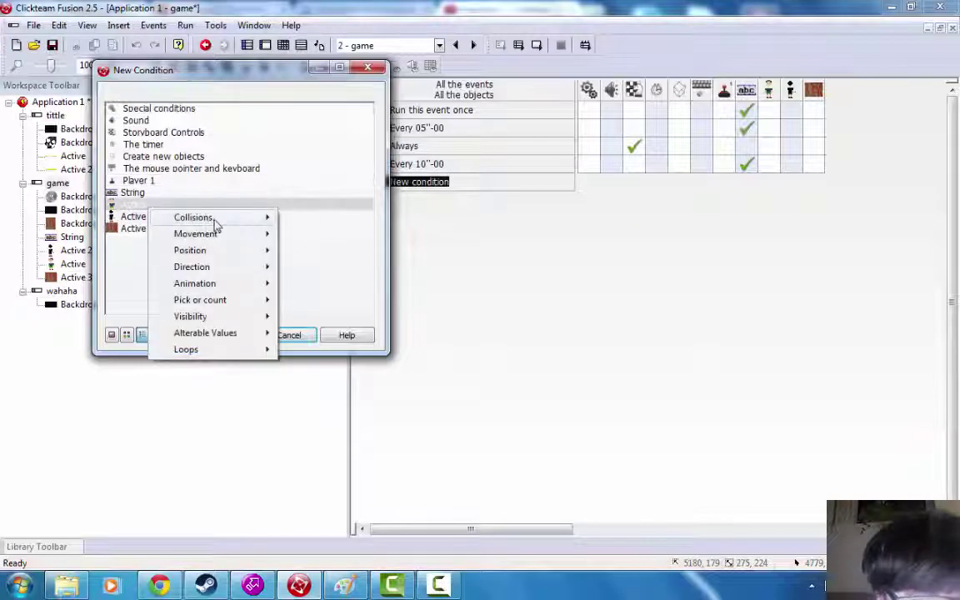
pyautogui.moveTo(200, 217)
pyautogui.click(316, 217)
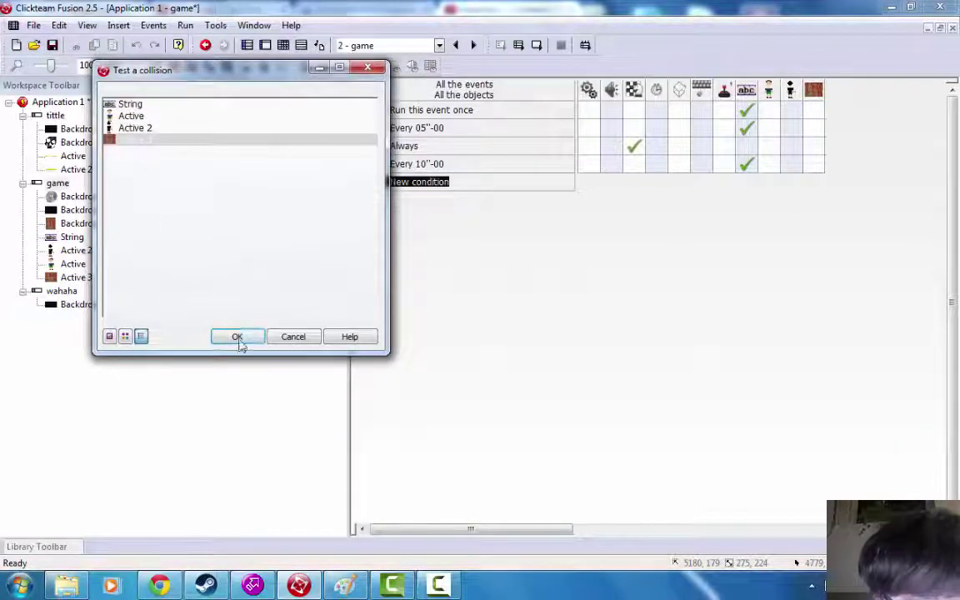
pyautogui.click(237, 337)
# - Add a Jump to frame action to the collision event between the player and the wall panel
pyautogui.rightClick(622, 196)
pyautogui.click(679, 237)
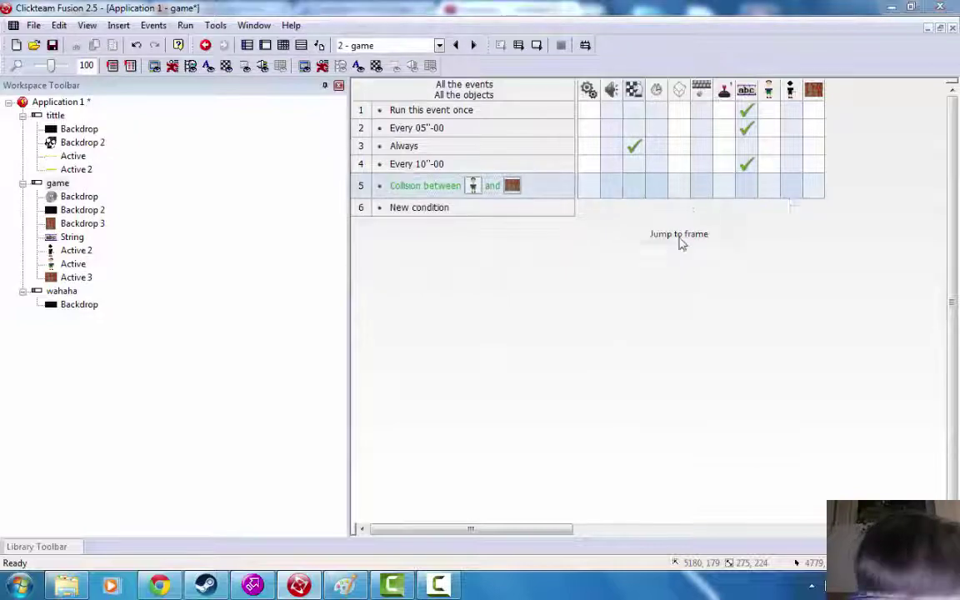
pyautogui.doubleClick(117, 206)
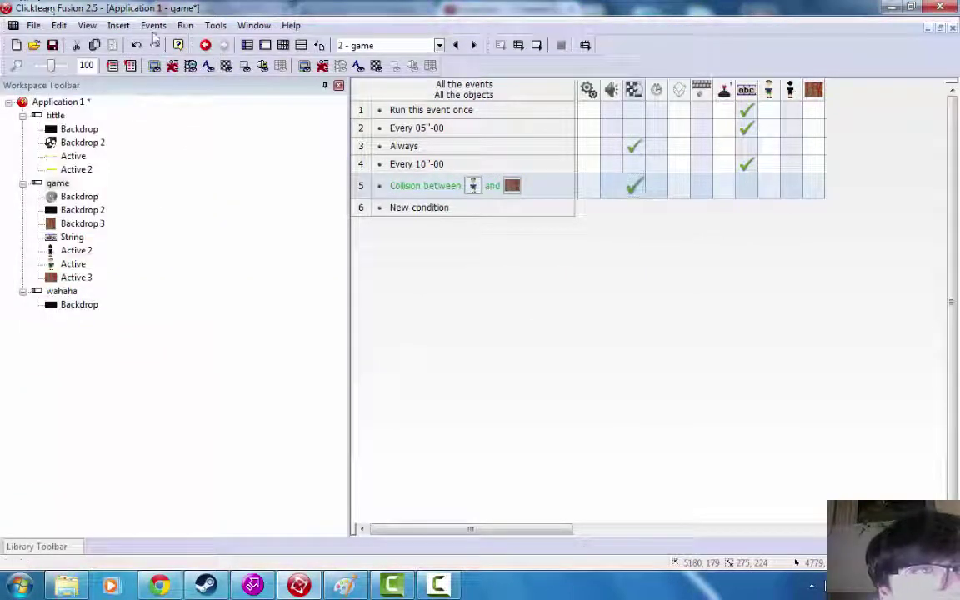
# - Test-run the application from the title's continue option, walking the player right into the wall panel to check the frame jump
pyautogui.click(185, 25)
pyautogui.click(188, 56)
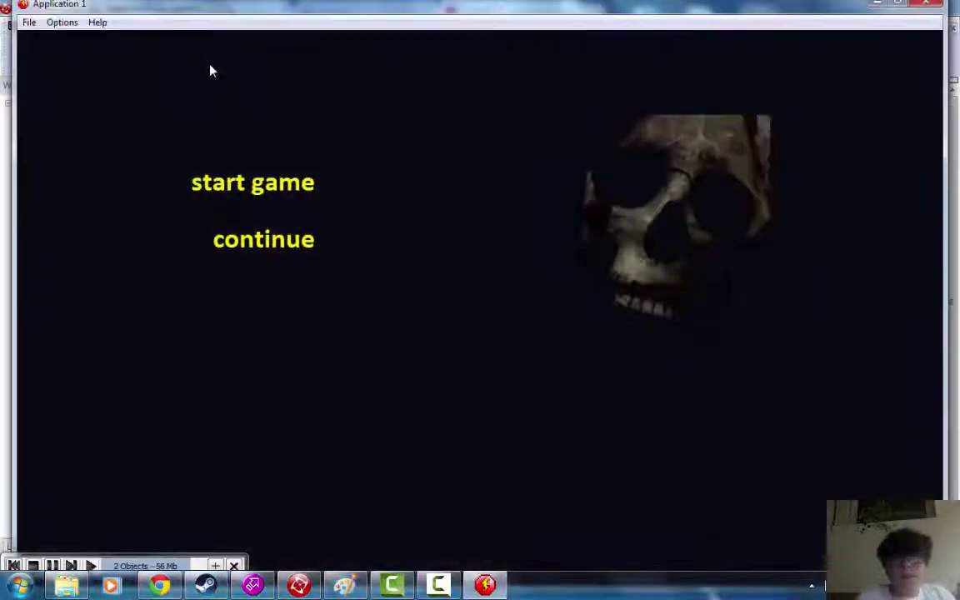
pyautogui.click(269, 242)
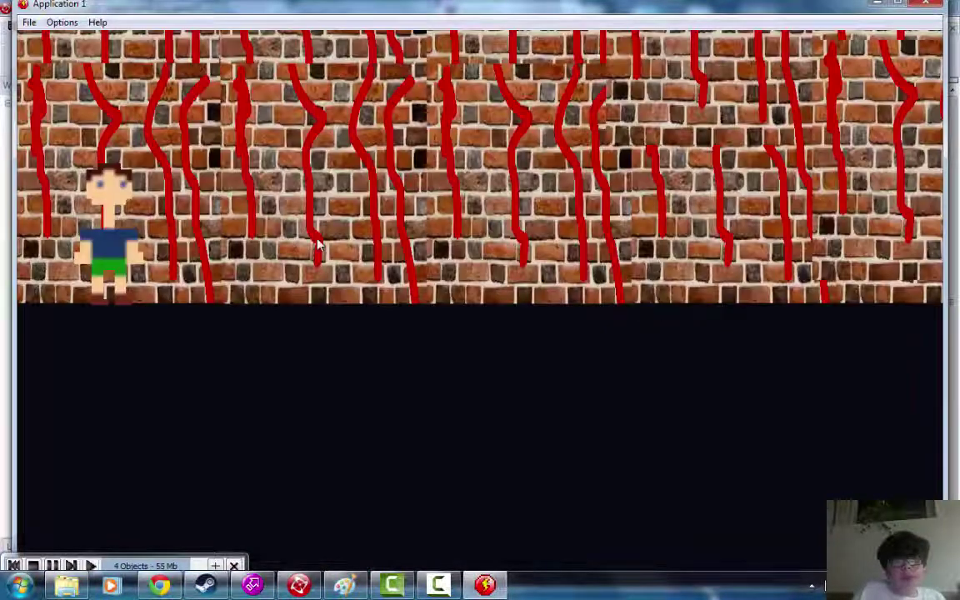
pyautogui.press('Right')
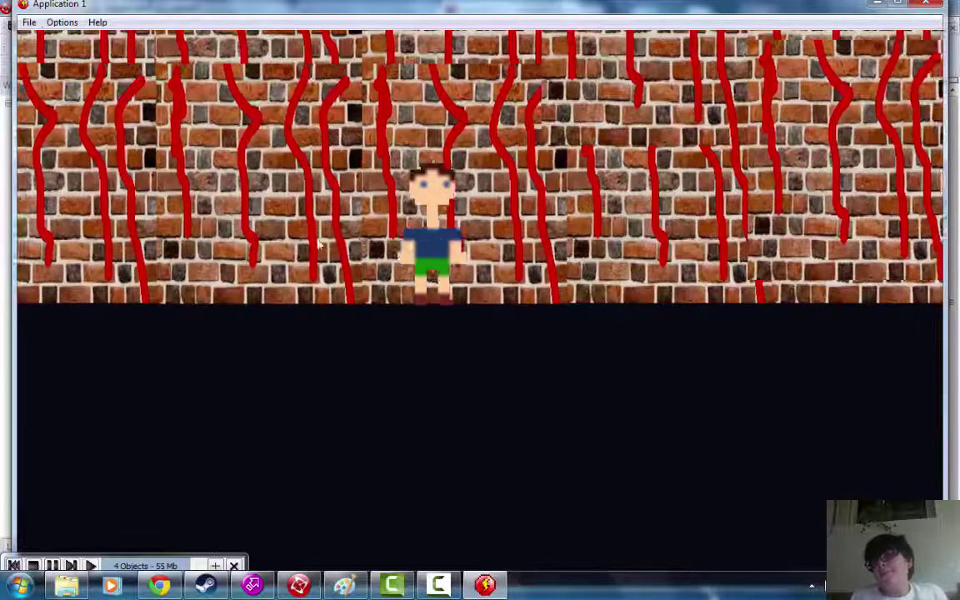
pyautogui.press('Right')
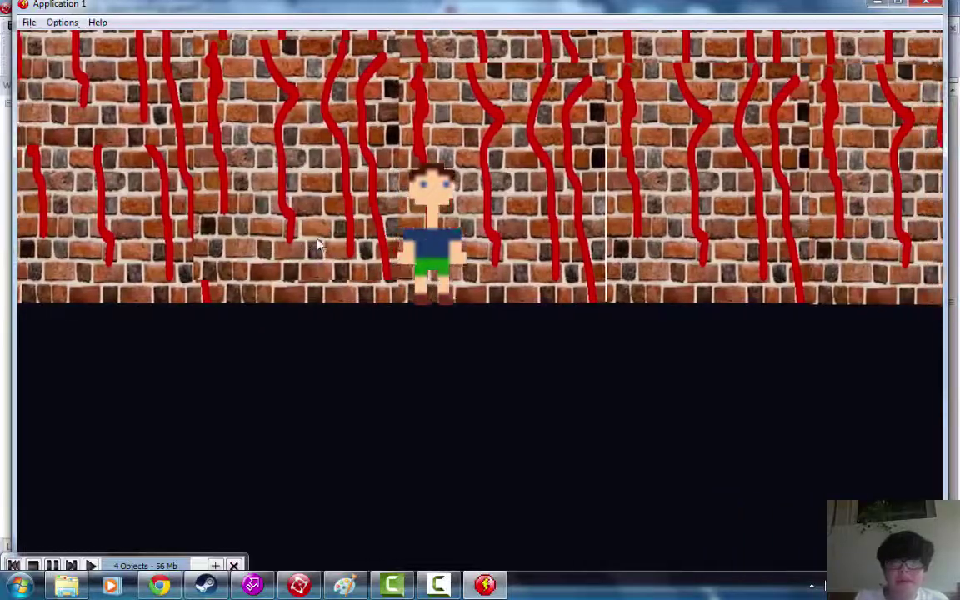
pyautogui.press('Right')
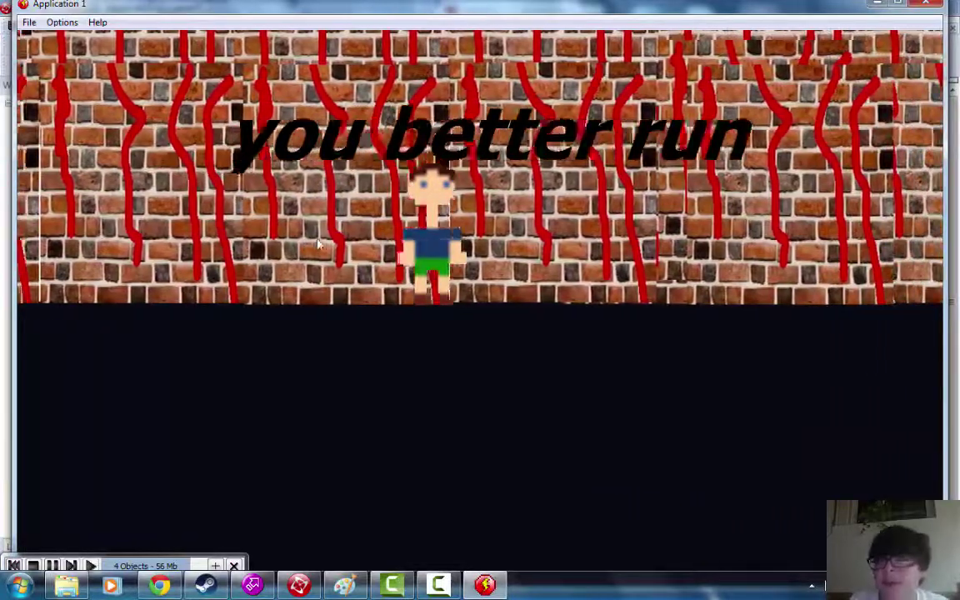
pyautogui.press('Right')
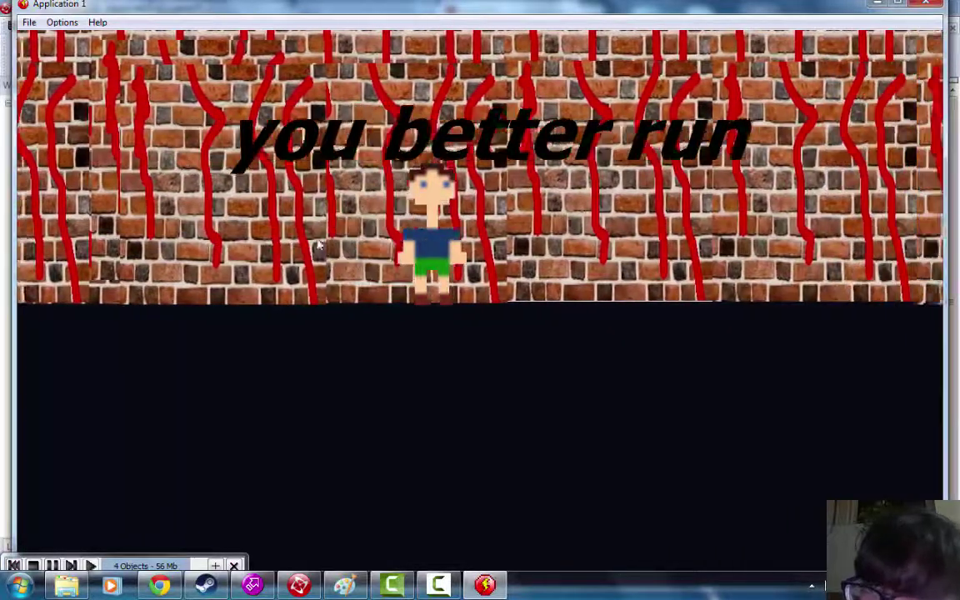
pyautogui.press('Right')
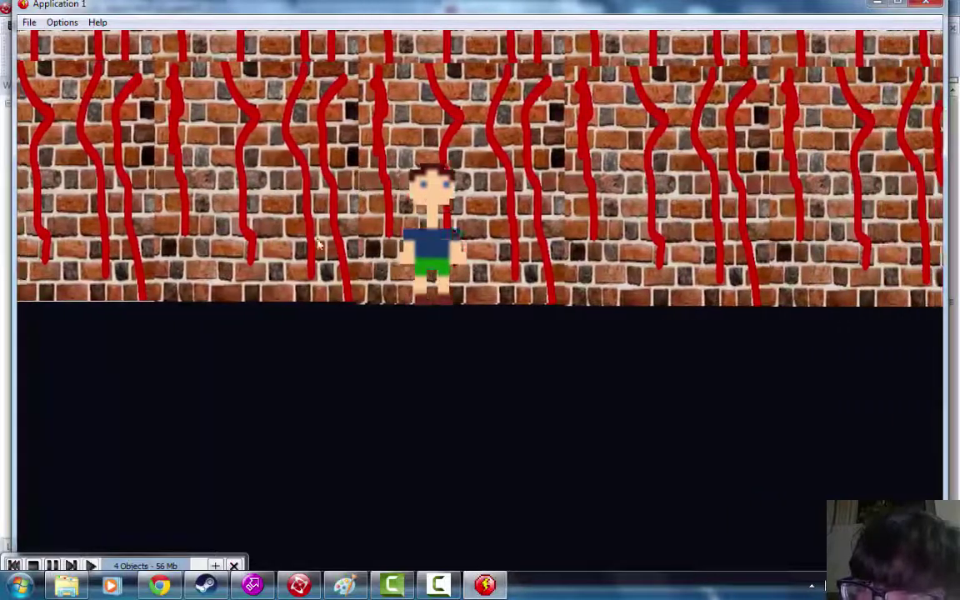
pyautogui.press('Right')
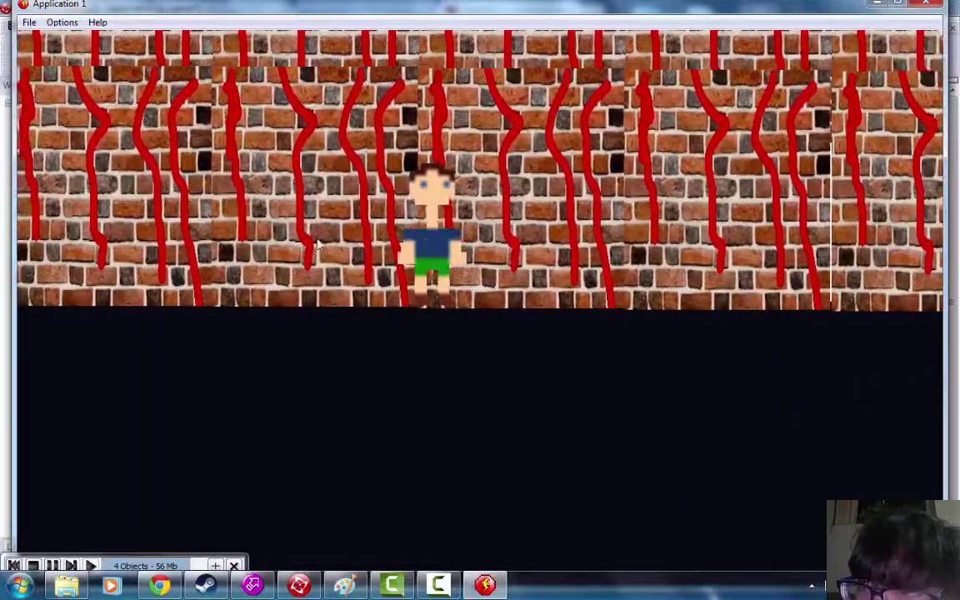
pyautogui.press('Right')
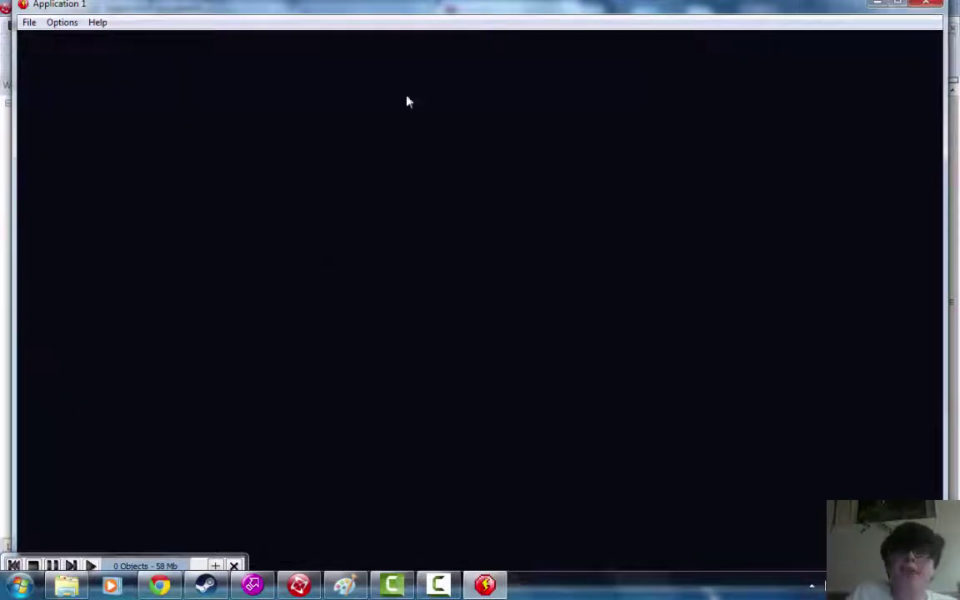
pyautogui.click(914, 6)
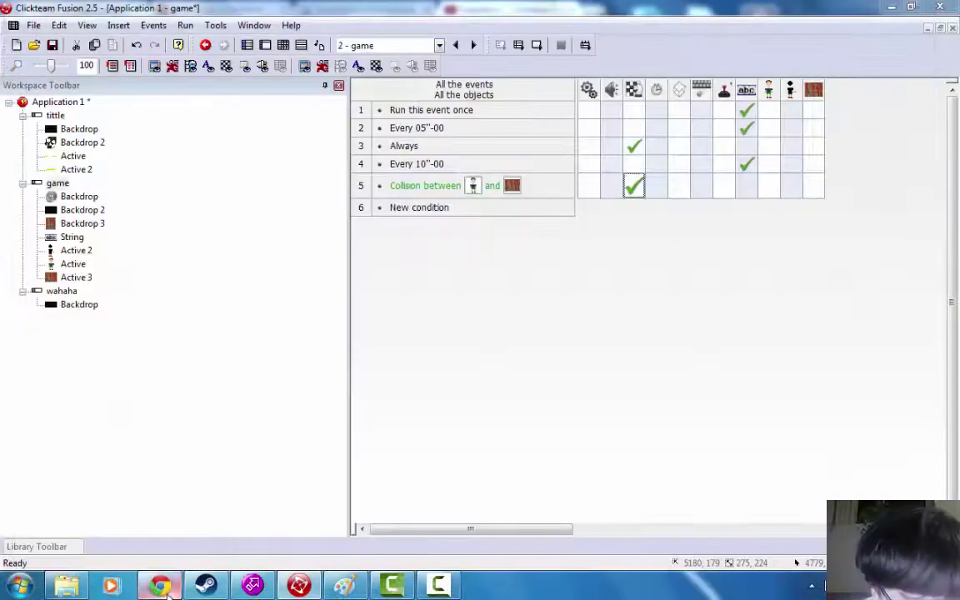
# - Switch to Chrome and search YouTube for "murderer laugh"
pyautogui.click(160, 585)
pyautogui.click(245, 60)
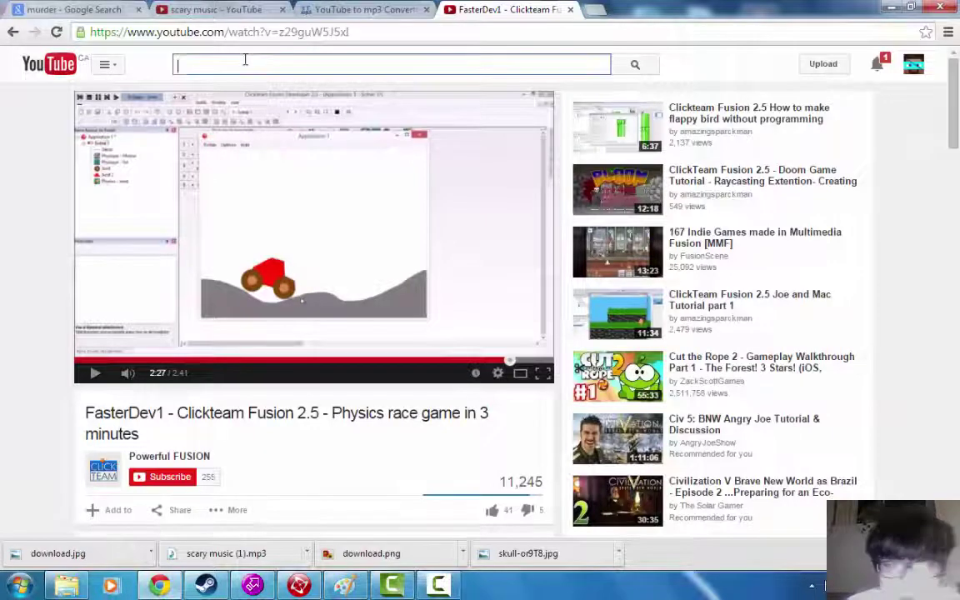
pyautogui.write('murder')
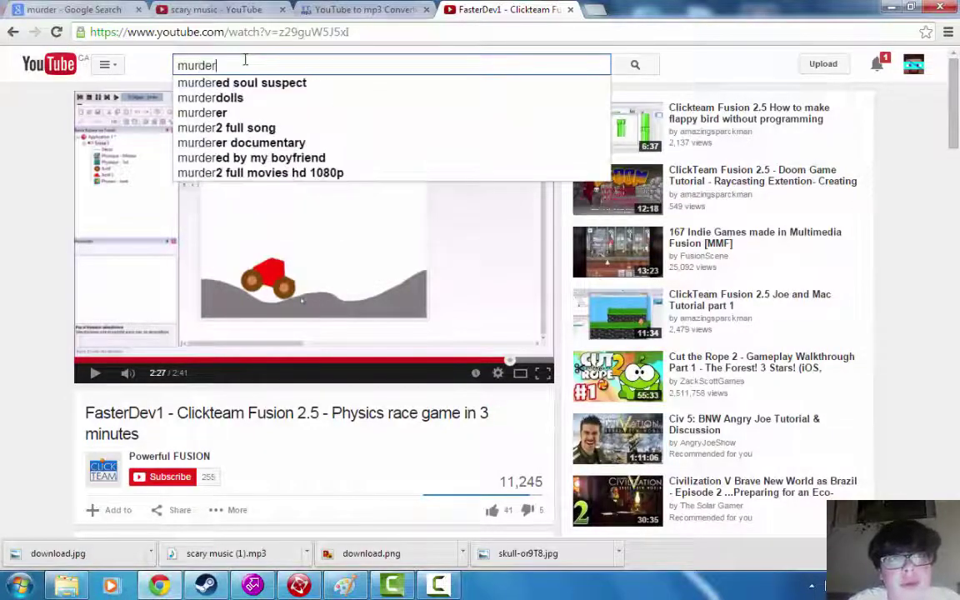
pyautogui.write('er ')
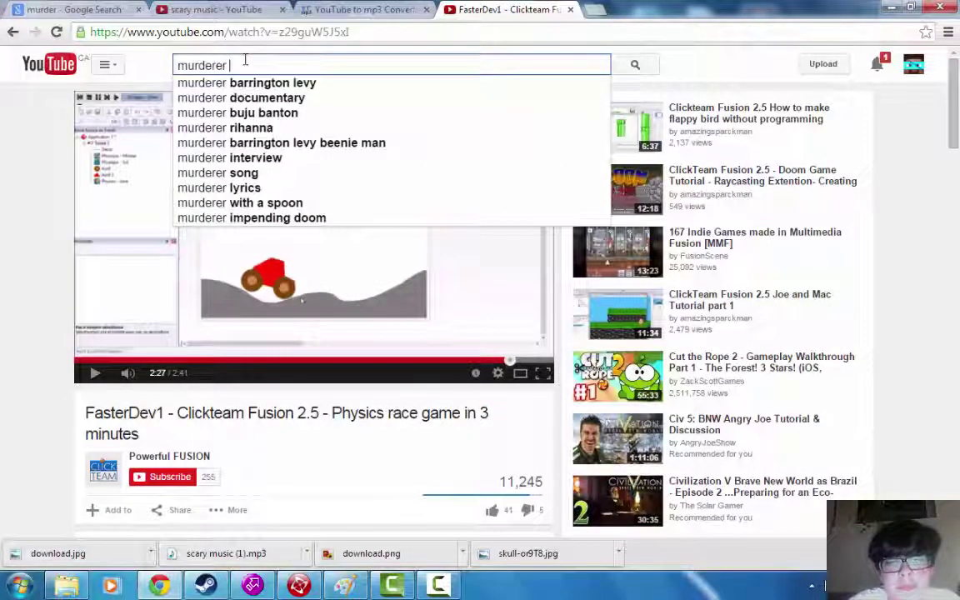
pyautogui.write('laug')
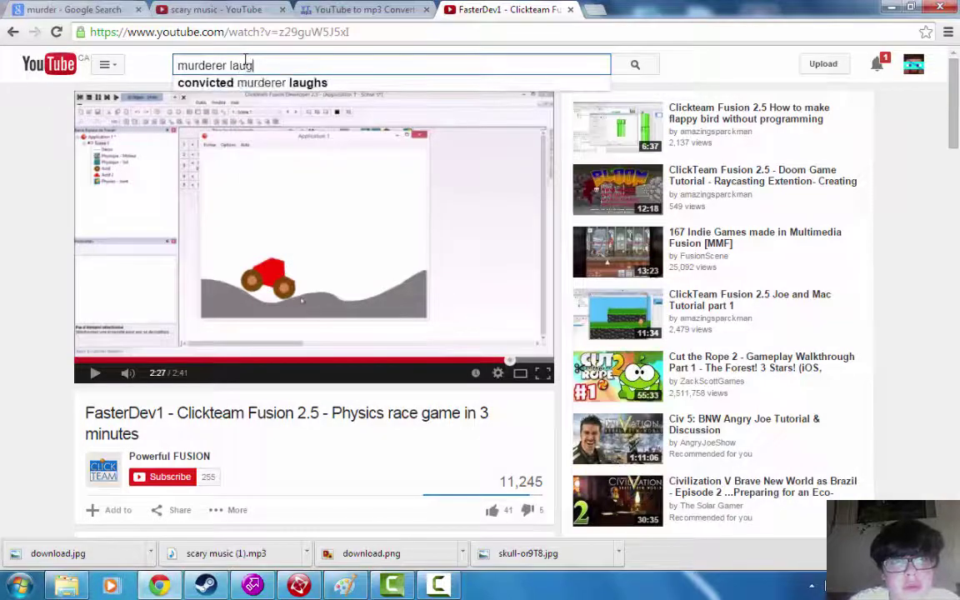
pyautogui.write('h')
pyautogui.press('Return')
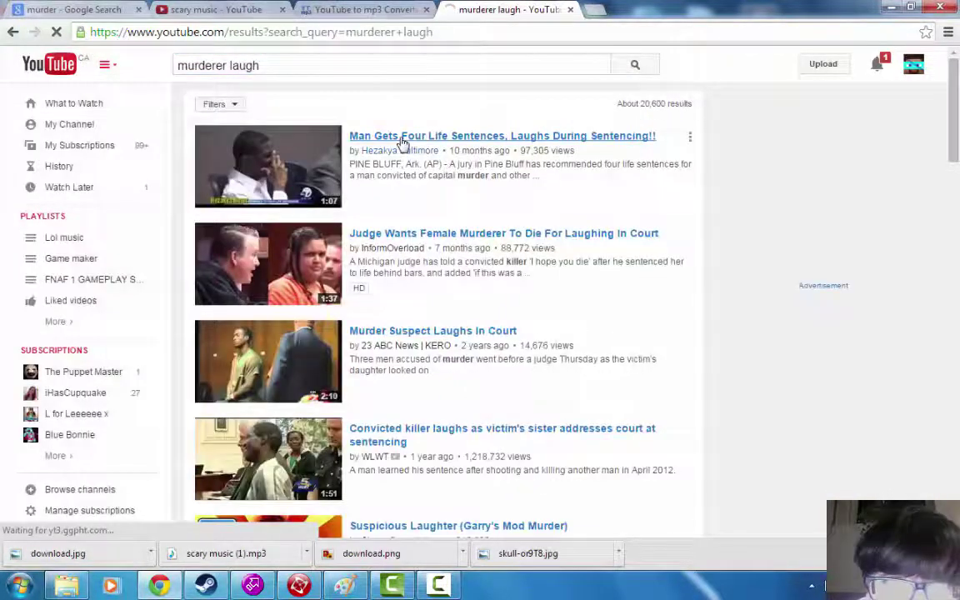
# - Preview the first video about a man laughing during sentencing from about 0:20, and return to the search results
pyautogui.click(403, 137)
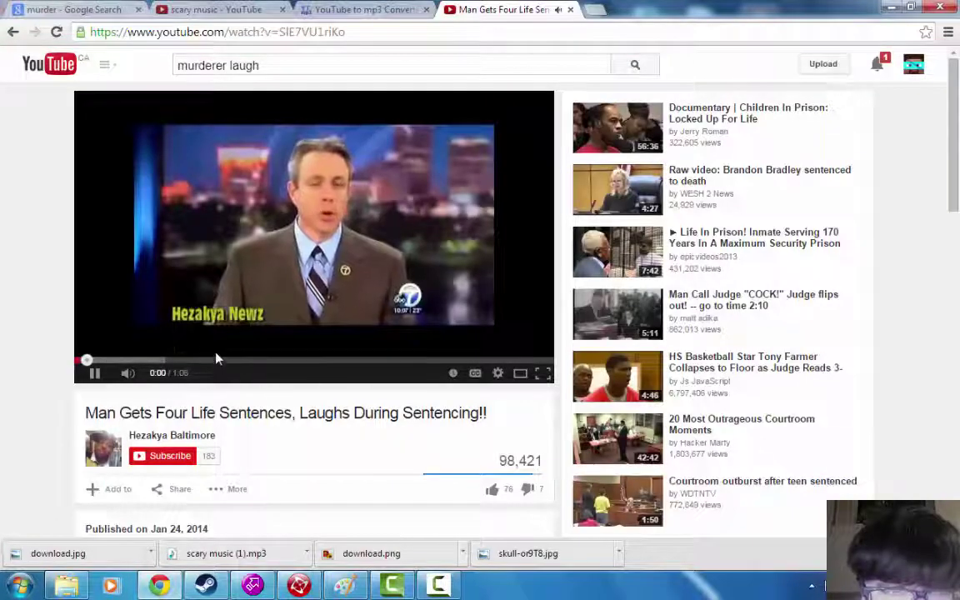
pyautogui.click(221, 361)
pyautogui.click(352, 305)
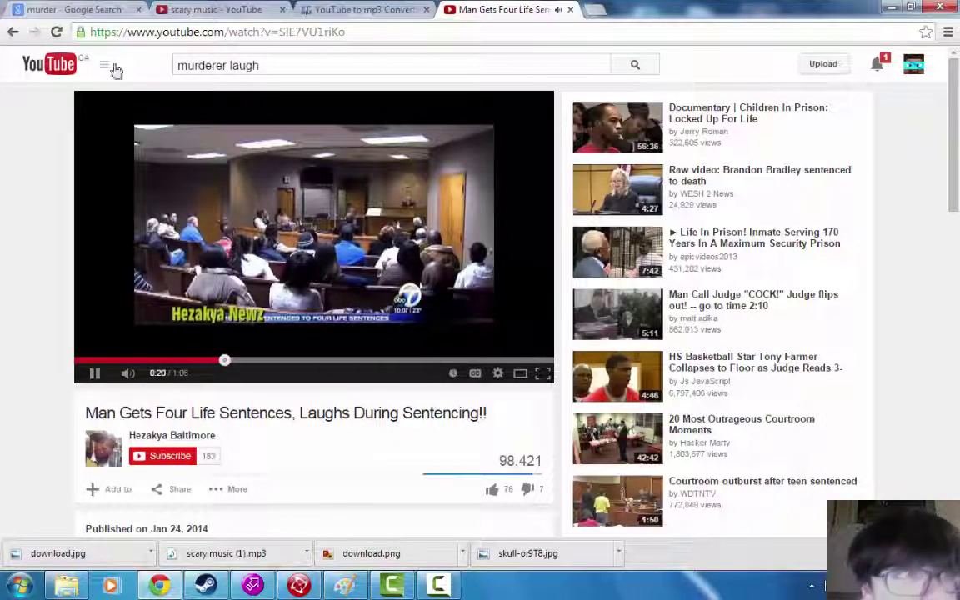
pyautogui.click(12, 32)
pyautogui.scroll(-2, 440, 284)
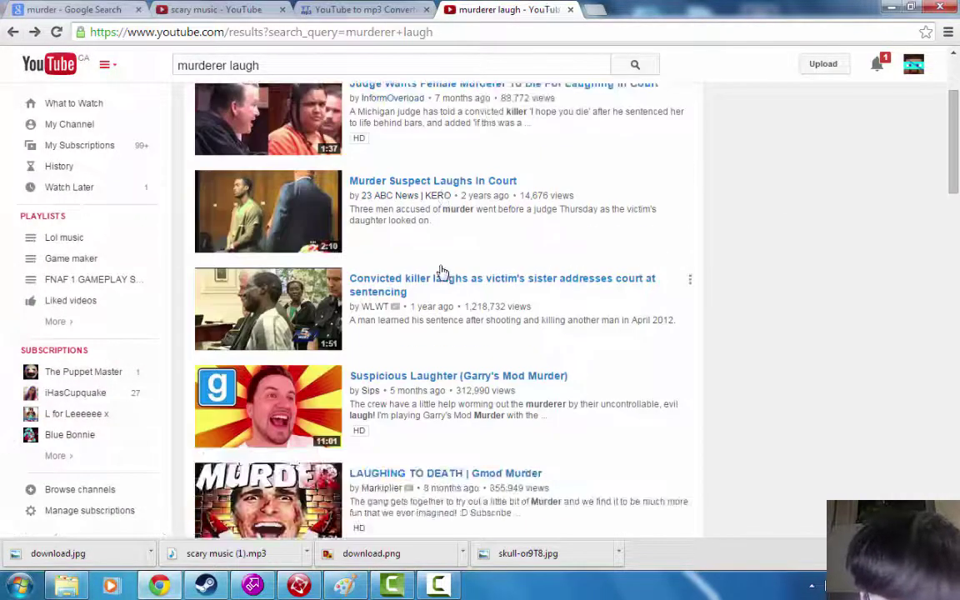
pyautogui.scroll(2, 442, 272)
# - Change the YouTube search to "murder laugh"
pyautogui.click(310, 74)
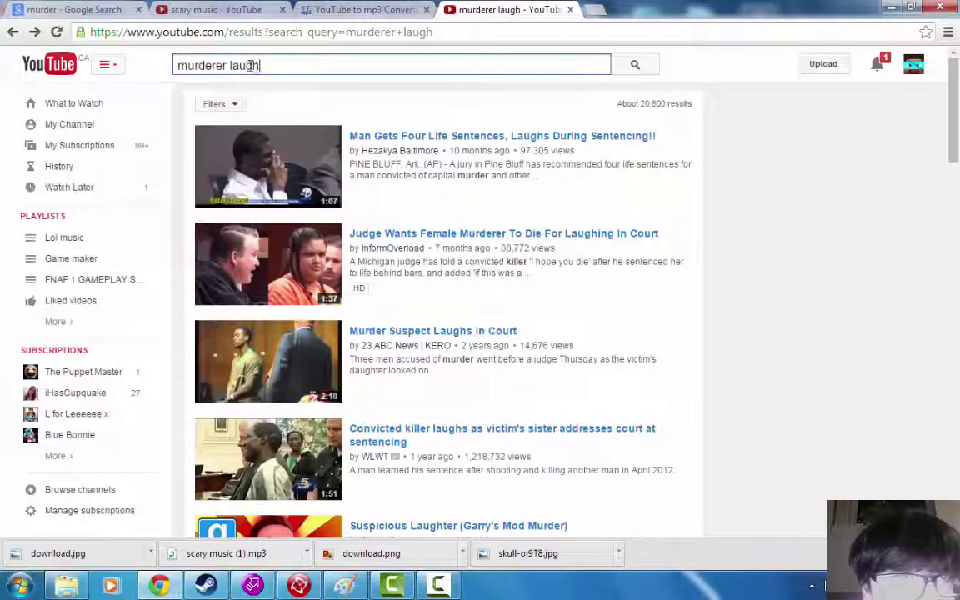
pyautogui.press('BackSpace')
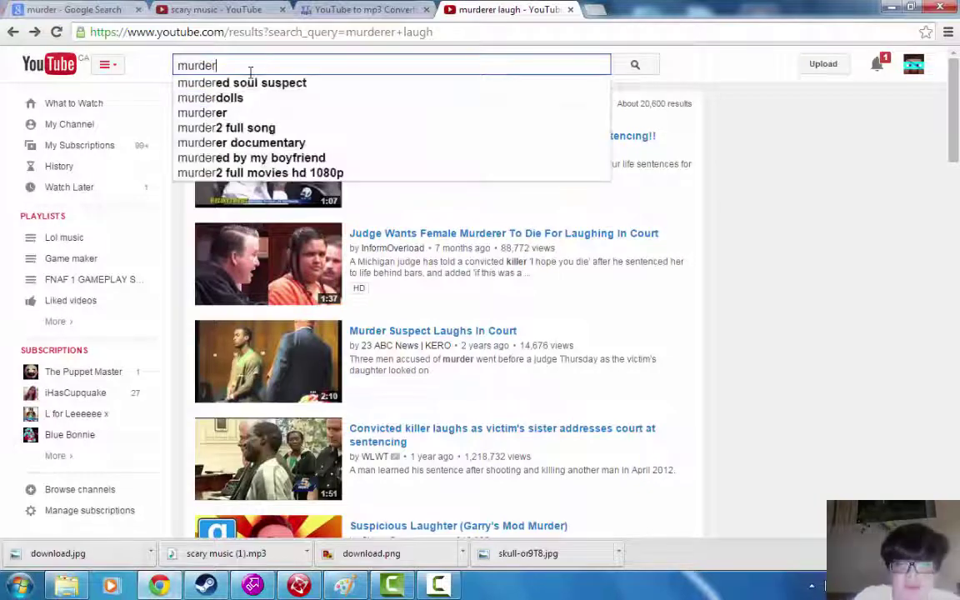
pyautogui.write('lau')
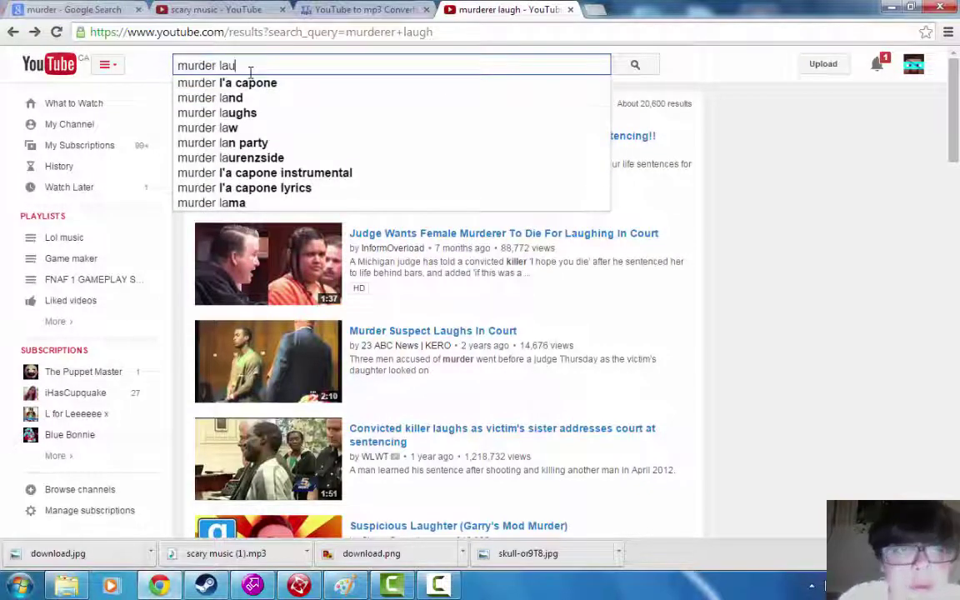
pyautogui.write('gh')
pyautogui.press('Return')
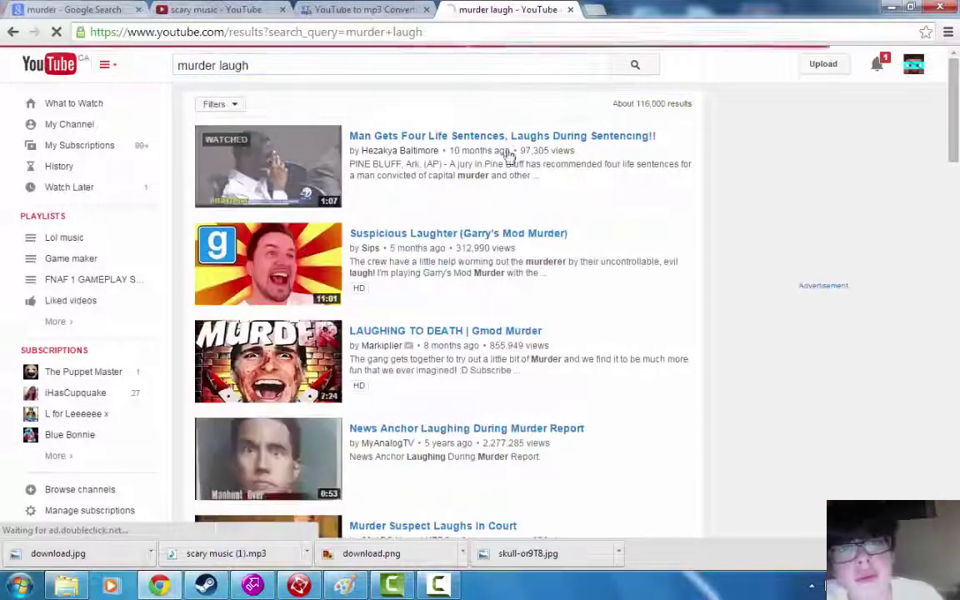
# - Open the mention in the Google+ notifications, read through the post's comments, and close the notifications
pyautogui.click(888, 72)
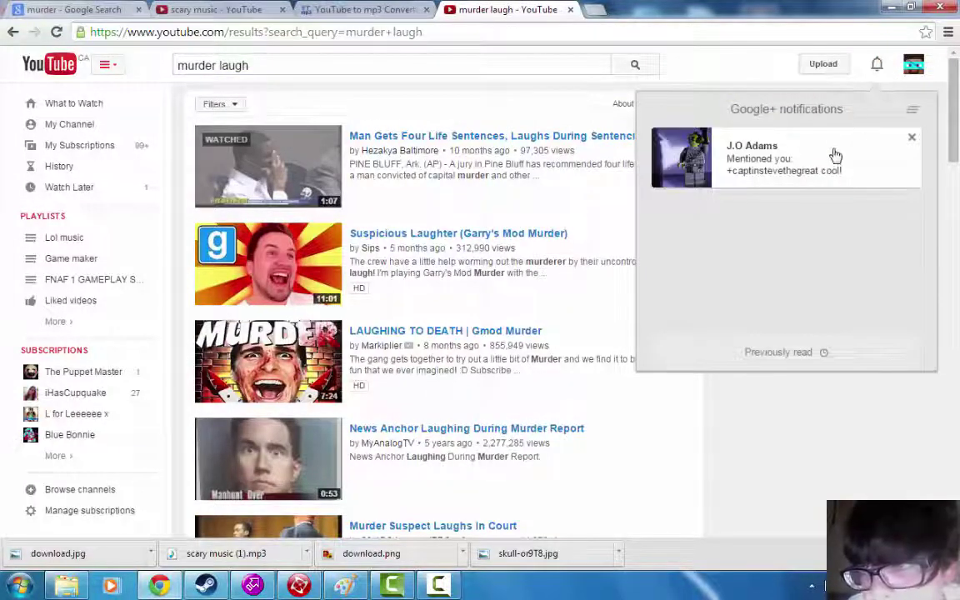
pyautogui.click(834, 157)
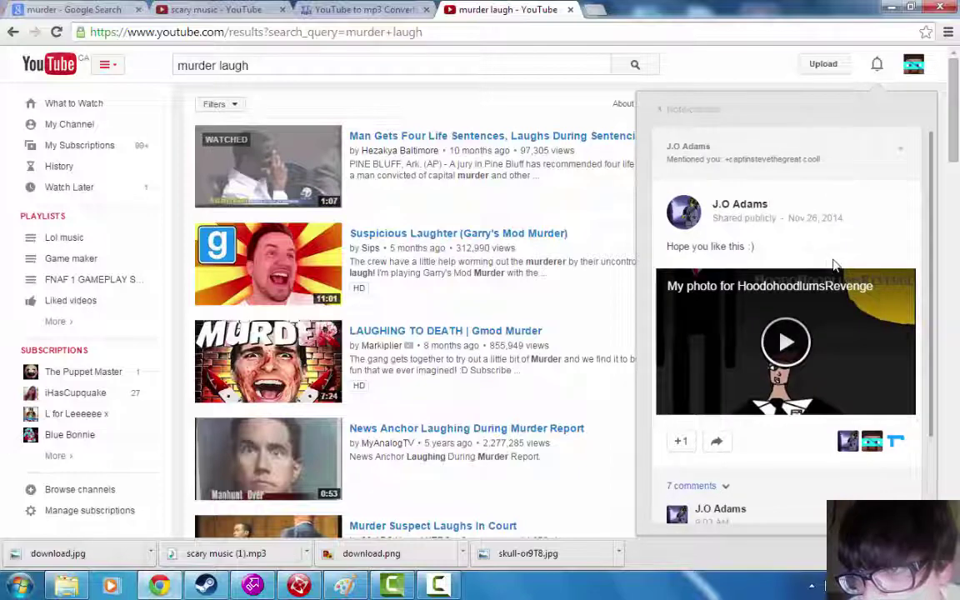
pyautogui.scroll(-1, 834, 265)
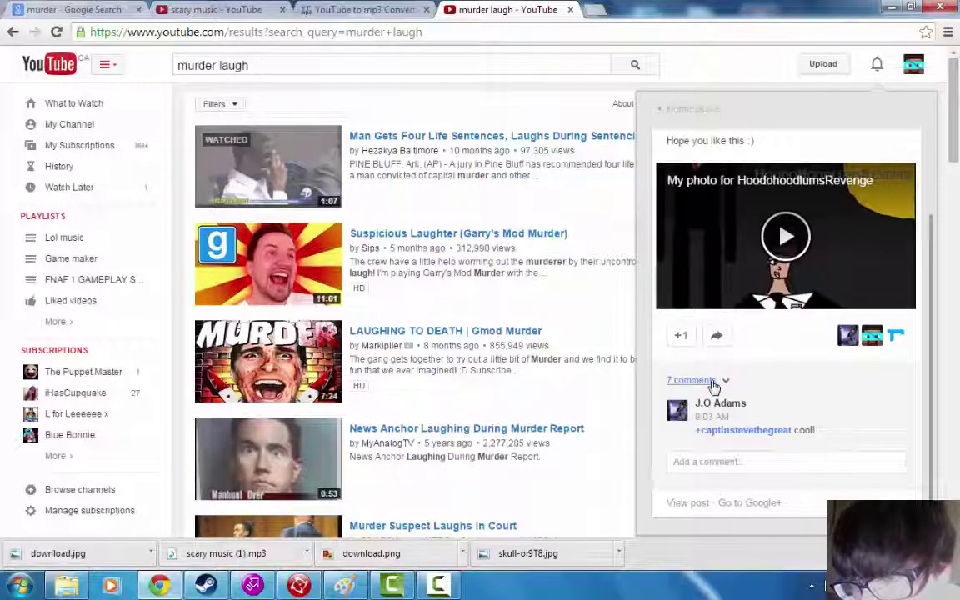
pyautogui.scroll(-2, 735, 390)
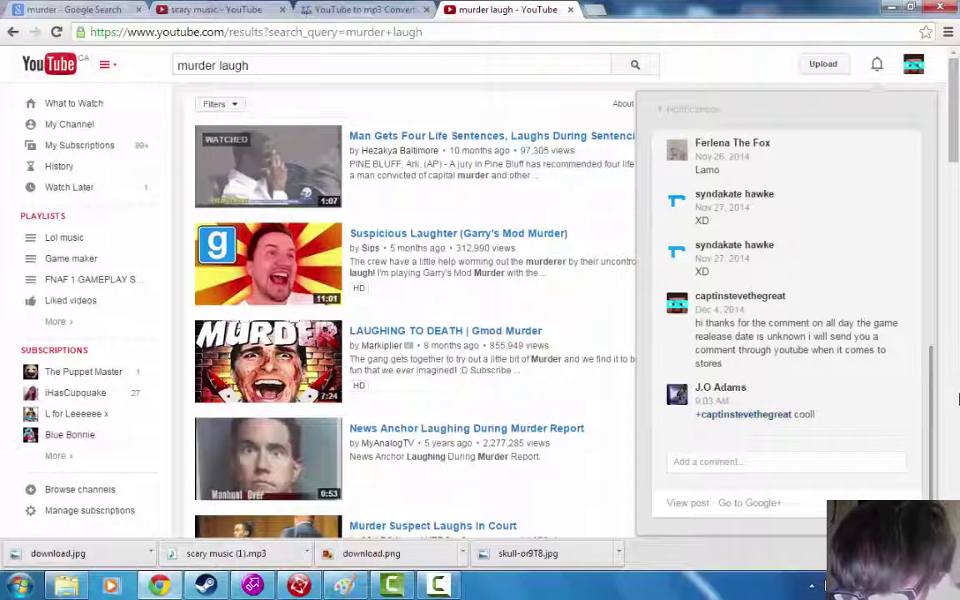
pyautogui.scroll(-10, 958, 400)
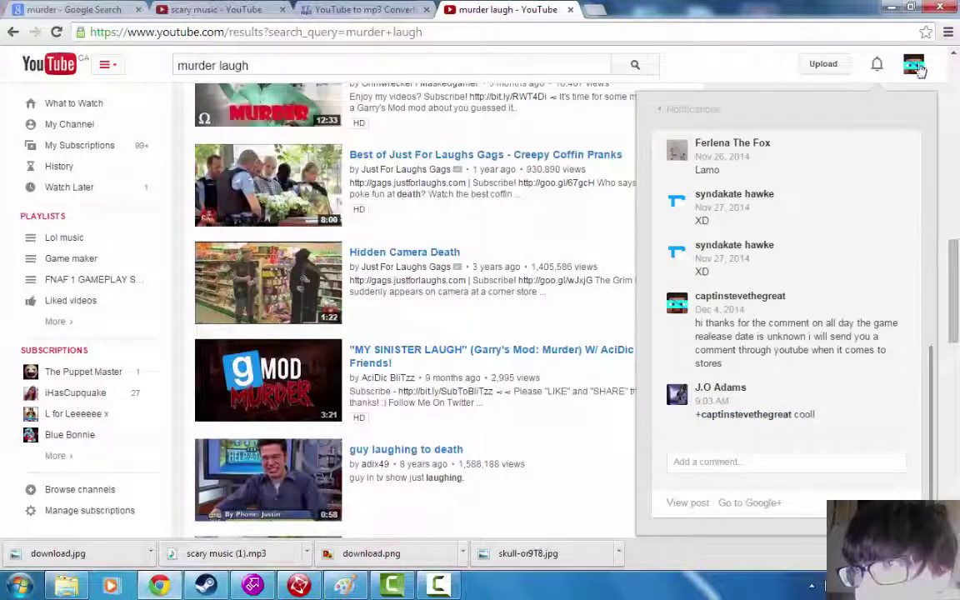
pyautogui.click(788, 60)
# - Look through the murder laugh results and replace the search with "scream"
pyautogui.scroll(-8, 392, 250)
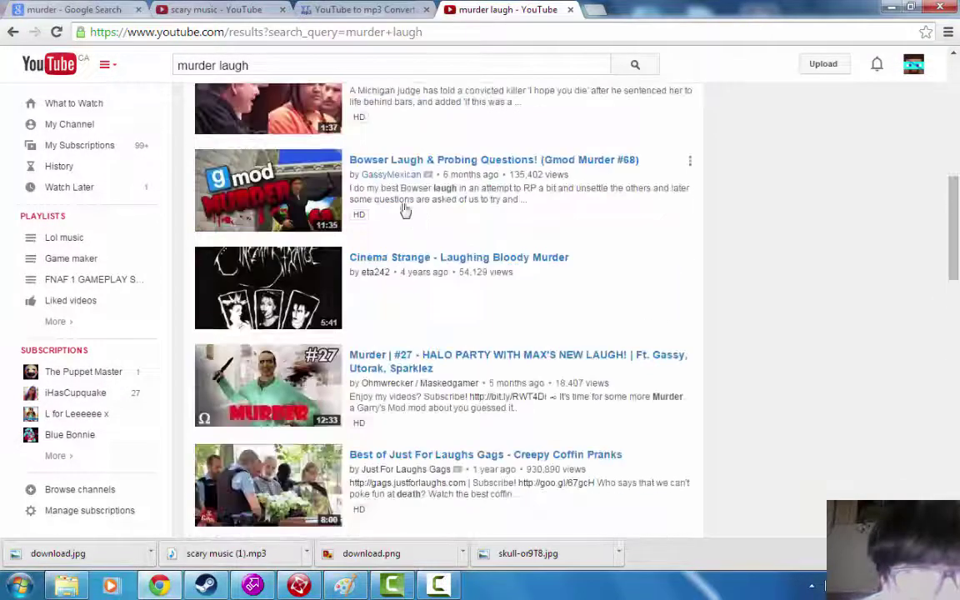
pyautogui.scroll(2, 405, 210)
pyautogui.moveTo(257, 62); pyautogui.dragTo(125, 42)
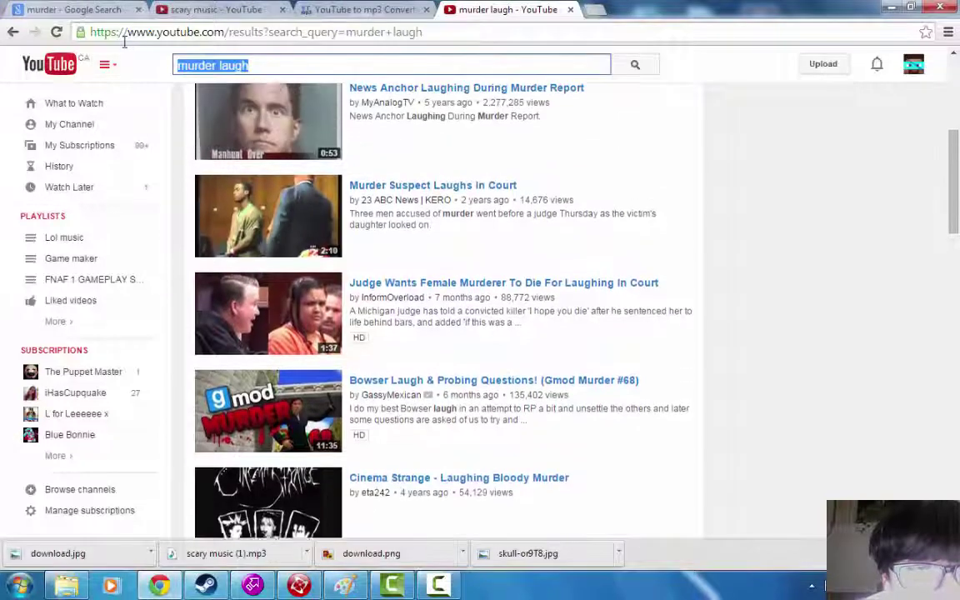
pyautogui.scroll(1, 125, 41)
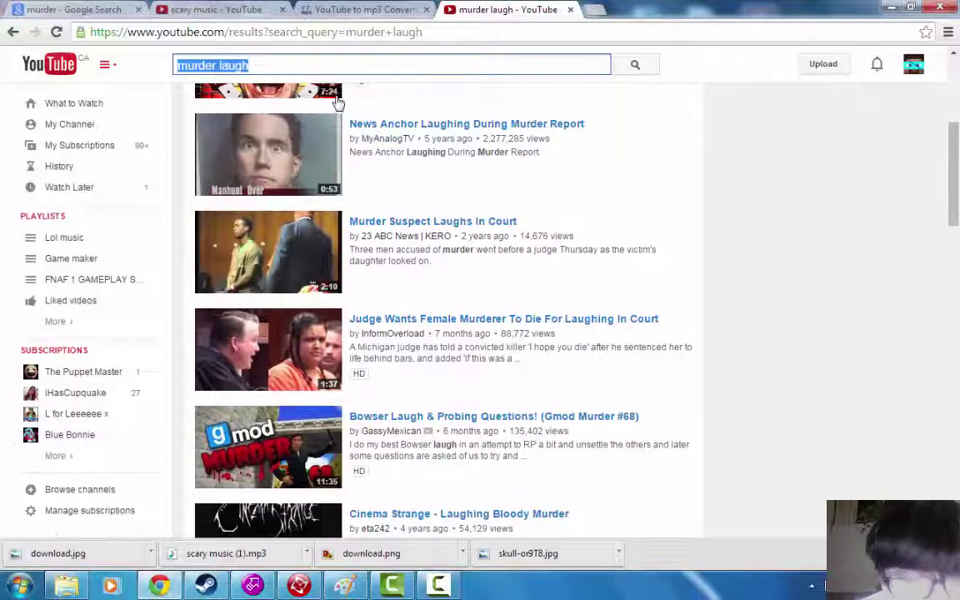
pyautogui.write('scream')
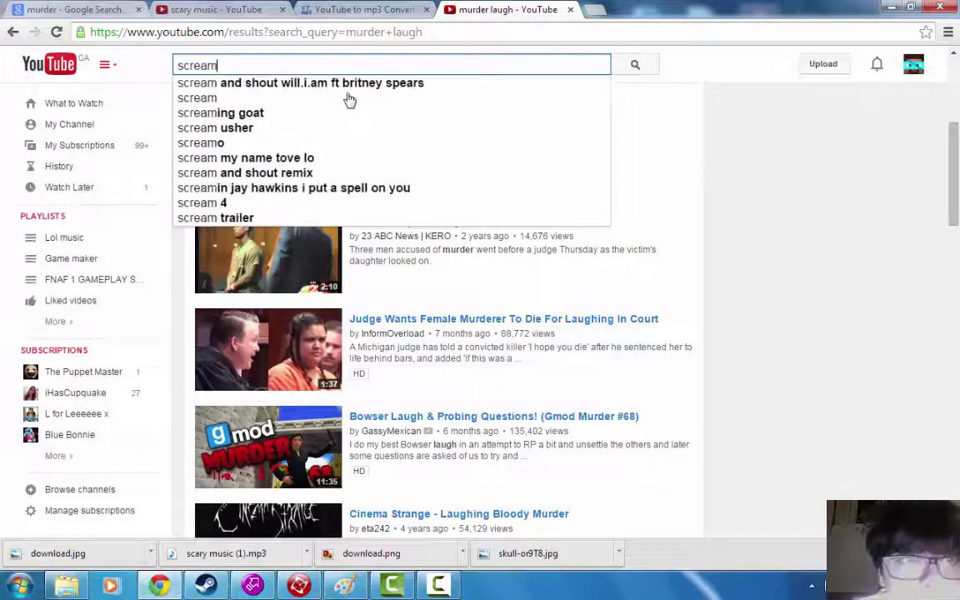
pyautogui.press('Return')
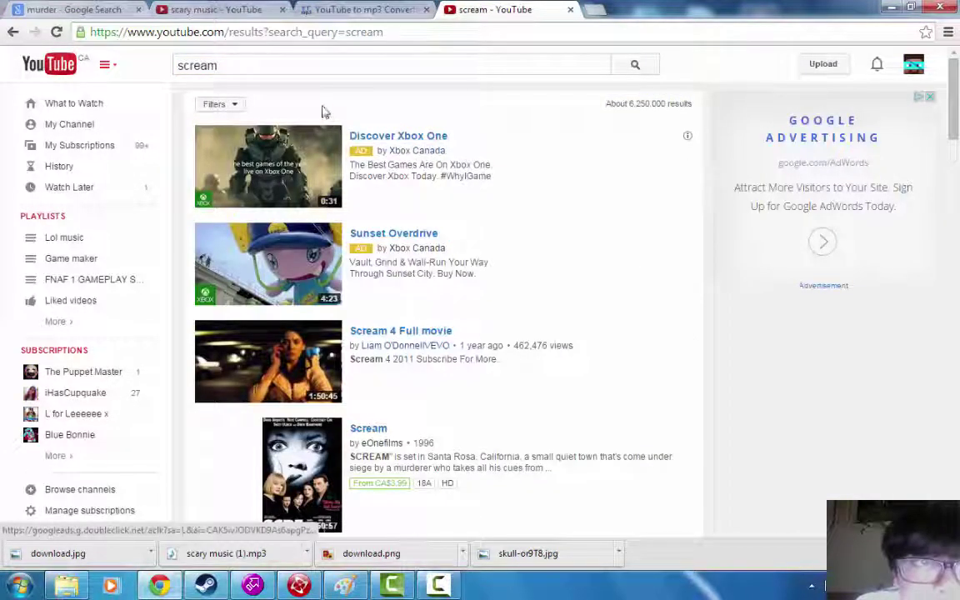
# - Refine the YouTube search to "scream sound"
pyautogui.click(292, 63)
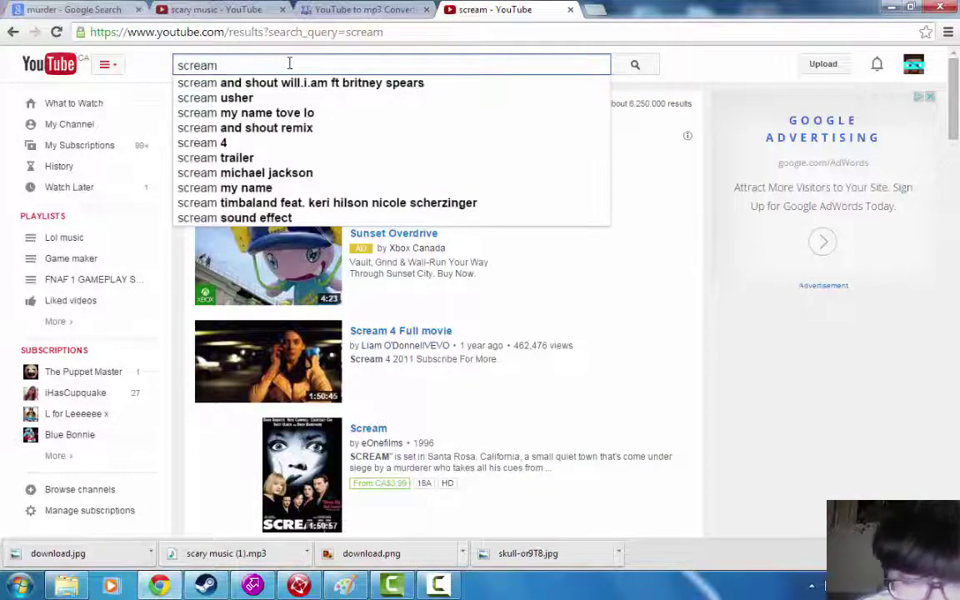
pyautogui.write('sound')
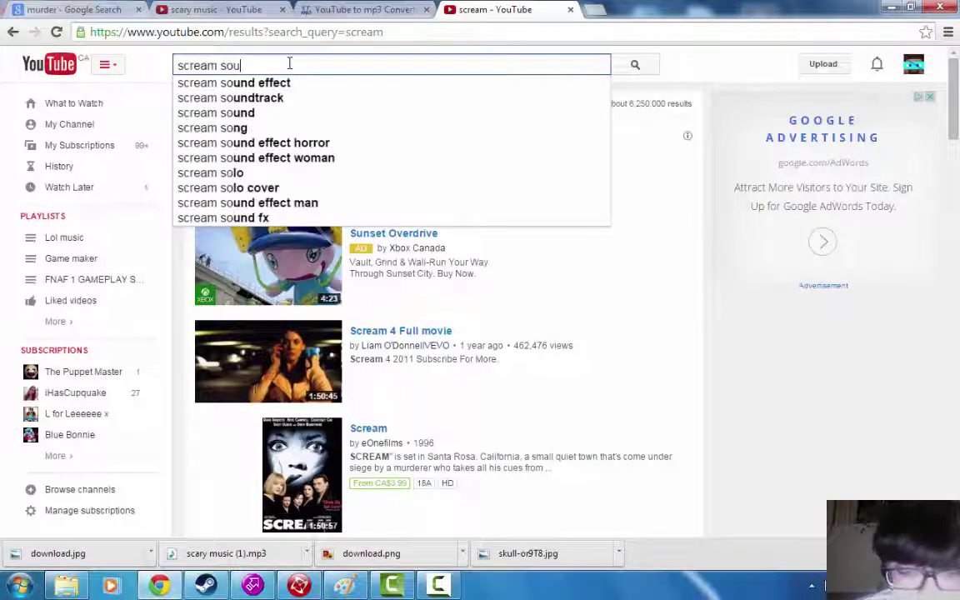
pyautogui.press('Return')
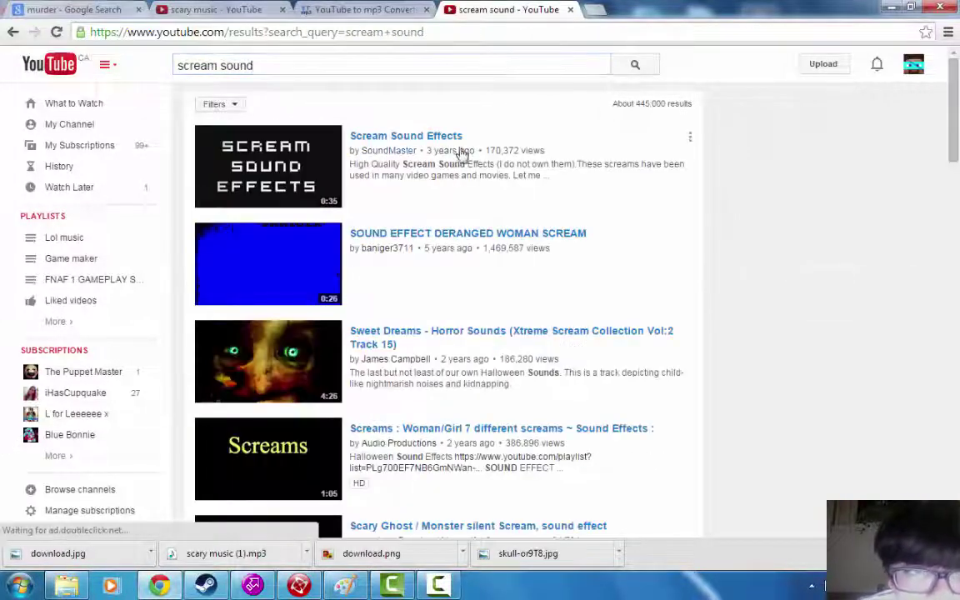
# - Preview the "Scream Sound Effects" and "Children Scream SOUND EFFECT Screaming Kids" videos from the scream sound results, returning to the results after each
pyautogui.click(420, 138)
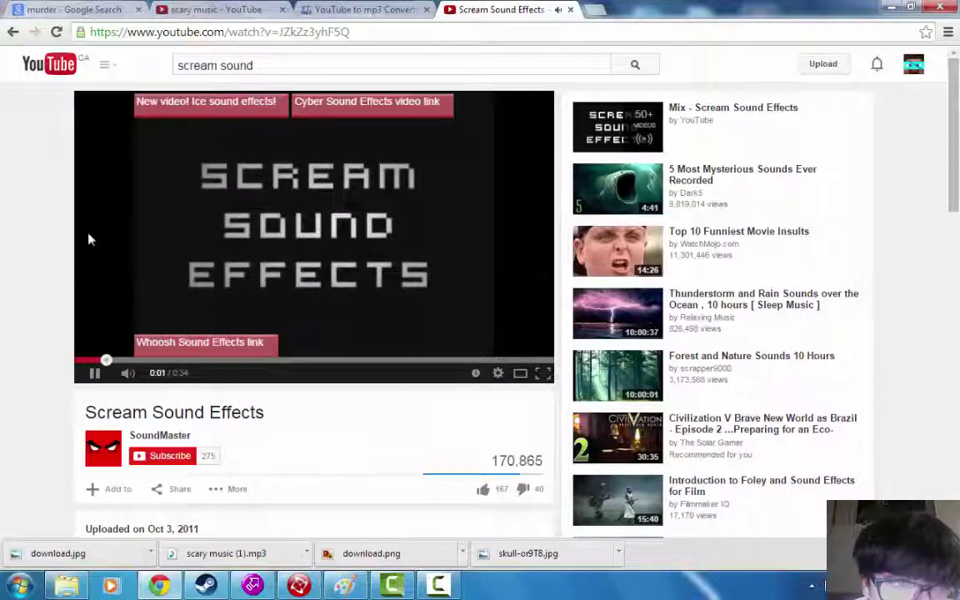
pyautogui.click(13, 31)
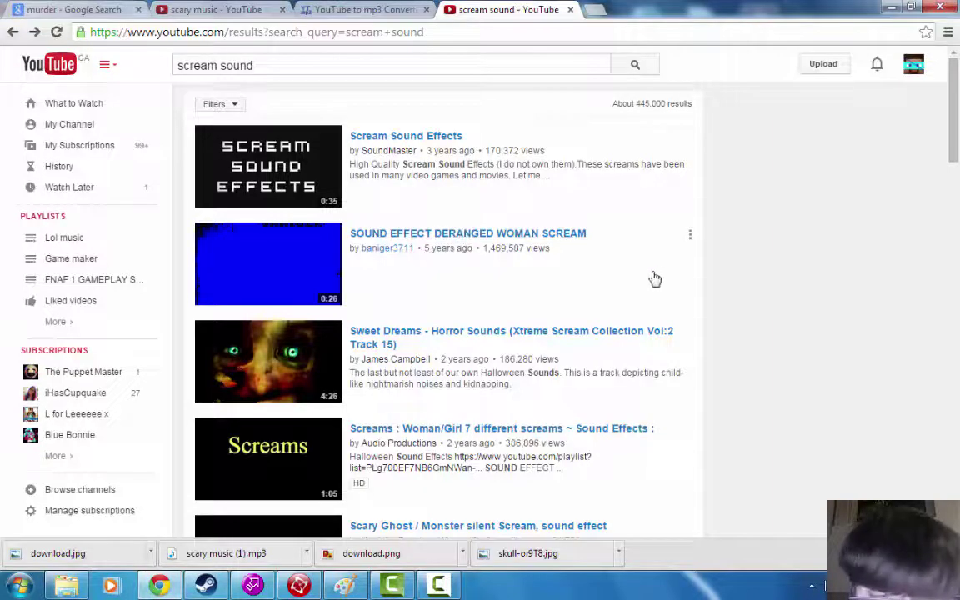
pyautogui.scroll(-3, 653, 278)
pyautogui.scroll(-3, 533, 289)
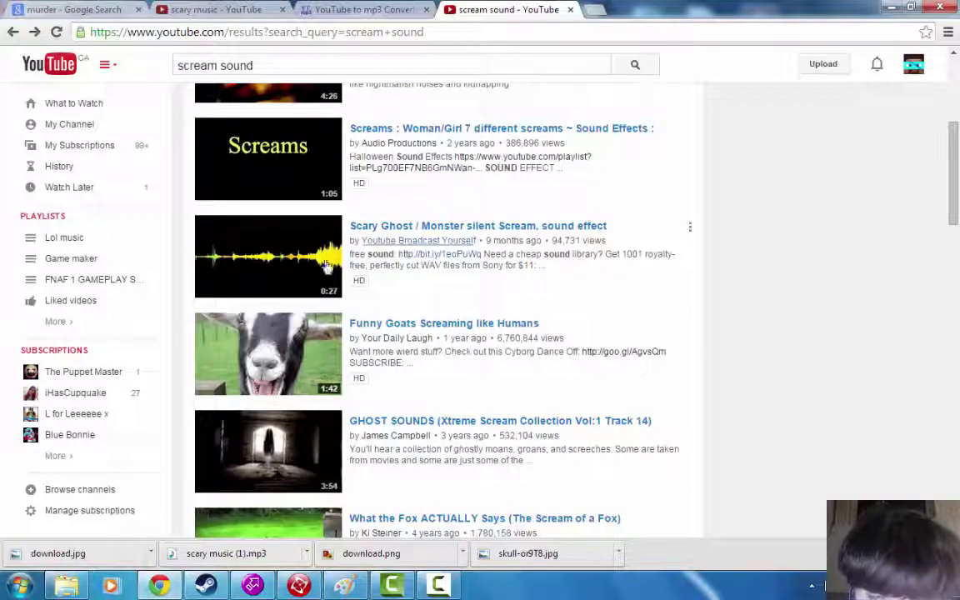
pyautogui.scroll(-5, 497, 324)
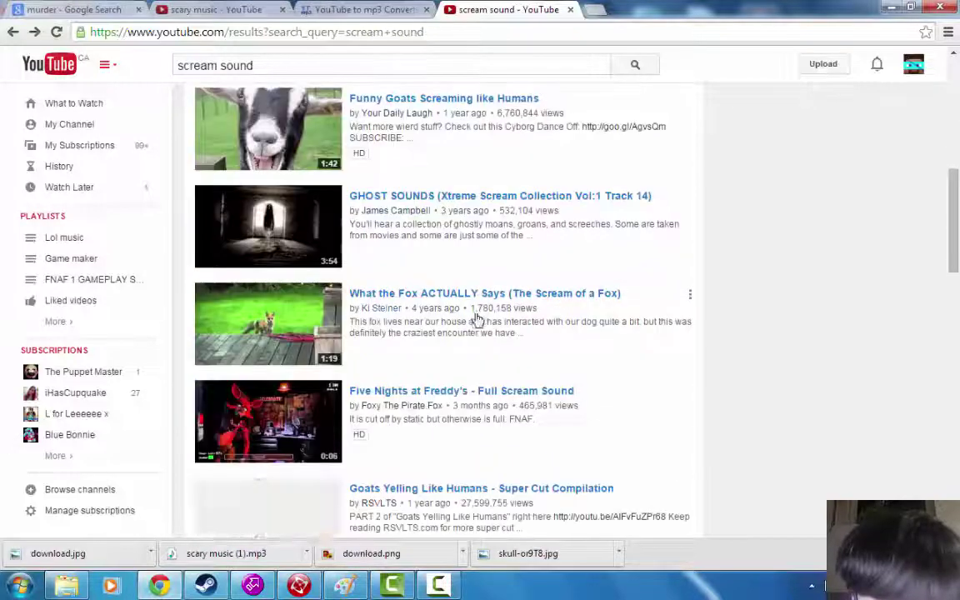
pyautogui.scroll(-2, 478, 320)
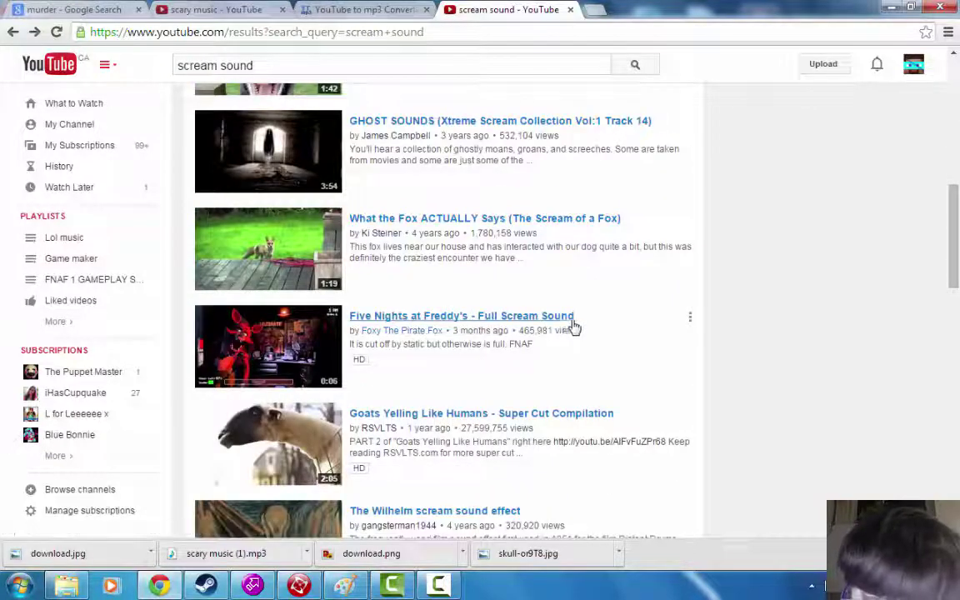
pyautogui.scroll(-4, 613, 327)
pyautogui.scroll(-5, 595, 344)
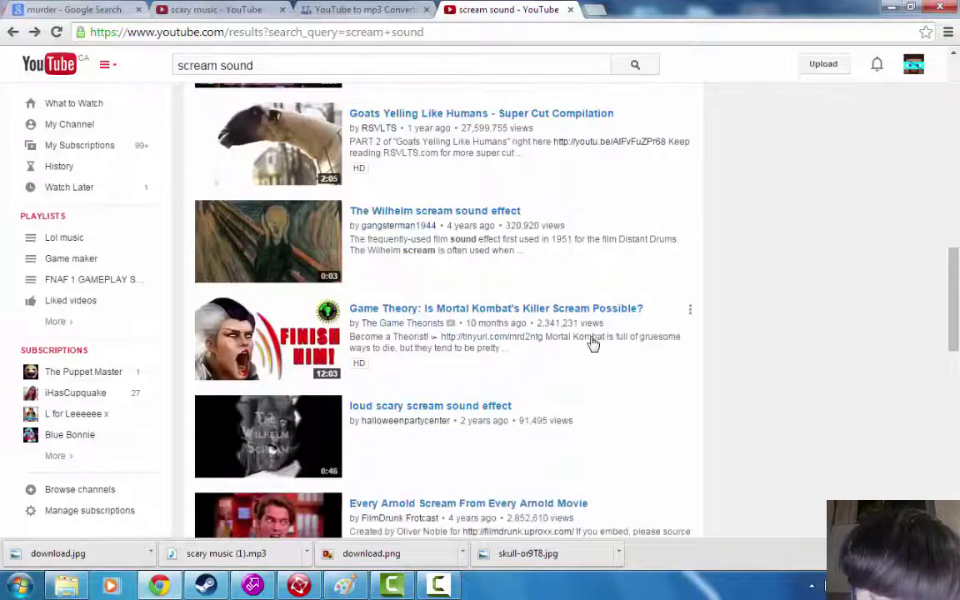
pyautogui.scroll(-2, 536, 343)
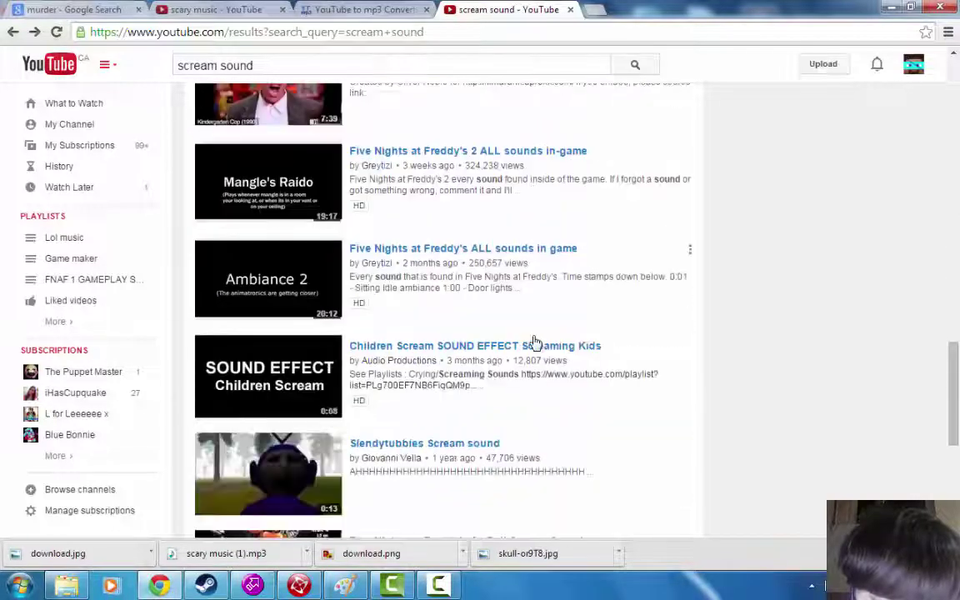
pyautogui.click(447, 350)
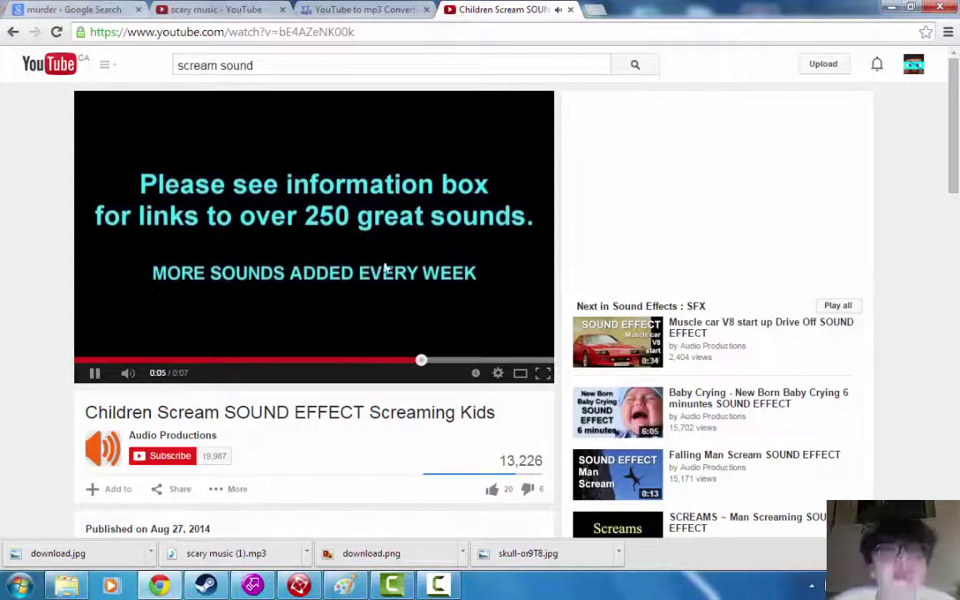
pyautogui.click(13, 31)
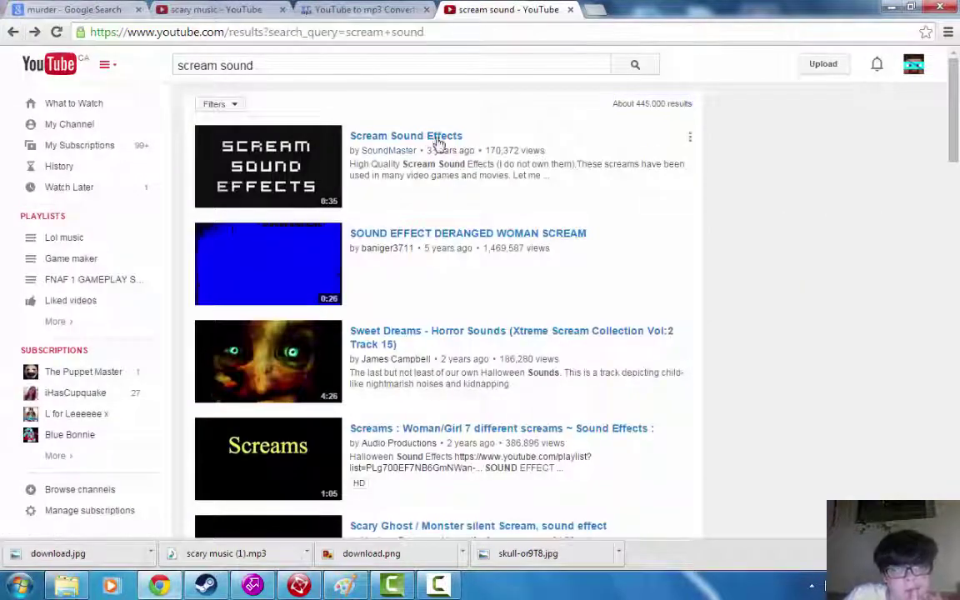
# - Look through the scream sound results again and reopen the "Children Scream SOUND EFFECT Screaming Kids" video
pyautogui.scroll(-7, 457, 214)
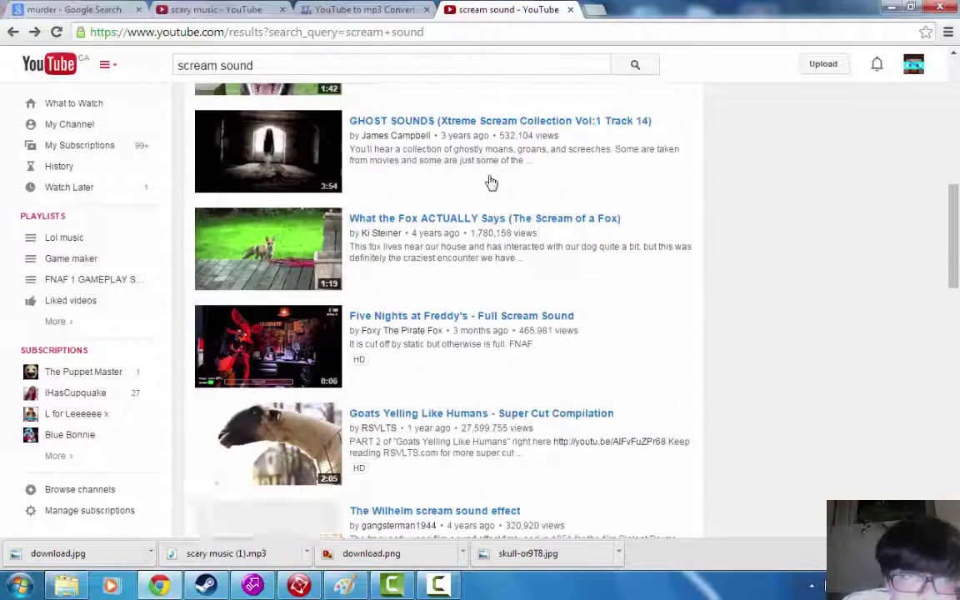
pyautogui.scroll(3, 492, 183)
pyautogui.scroll(-4, 438, 175)
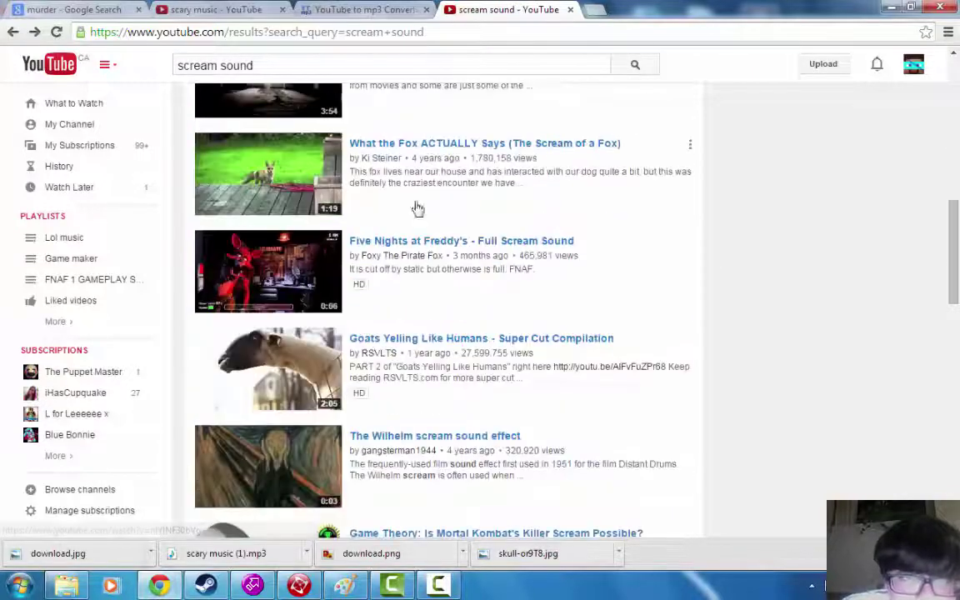
pyautogui.scroll(1, 388, 293)
pyautogui.scroll(4, 397, 288)
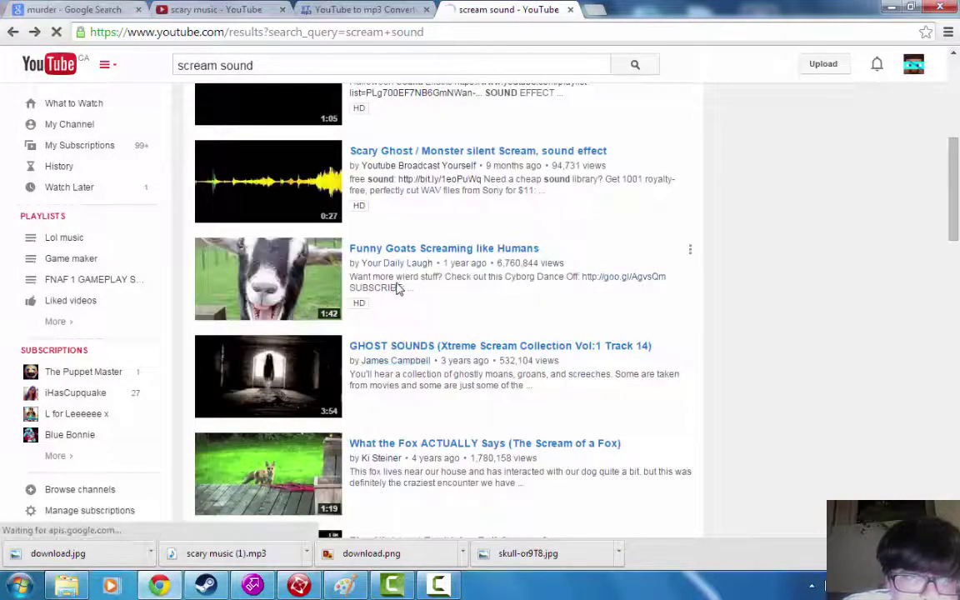
pyautogui.scroll(-7, 425, 267)
pyautogui.scroll(-6, 439, 252)
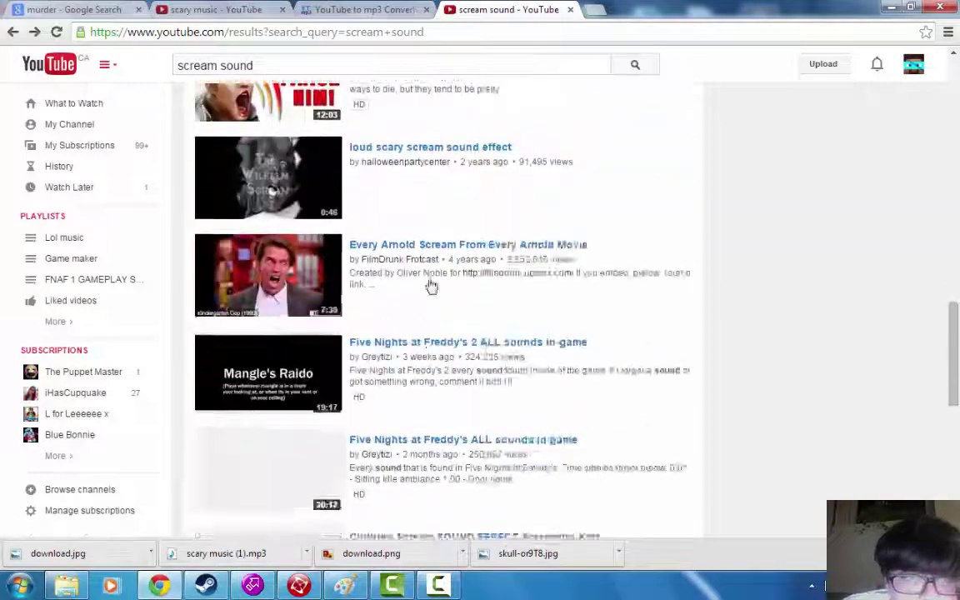
pyautogui.click(418, 389)
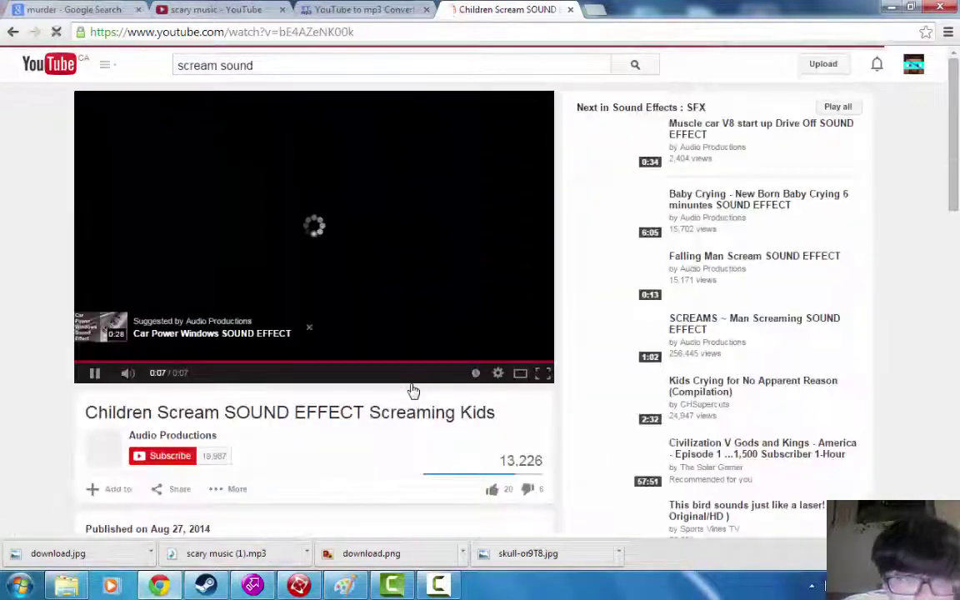
# - Replay and pause the Children Scream video, copy its video URL, and open a new browser tab
pyautogui.click(177, 361)
pyautogui.click(304, 298)
pyautogui.rightClick(310, 269)
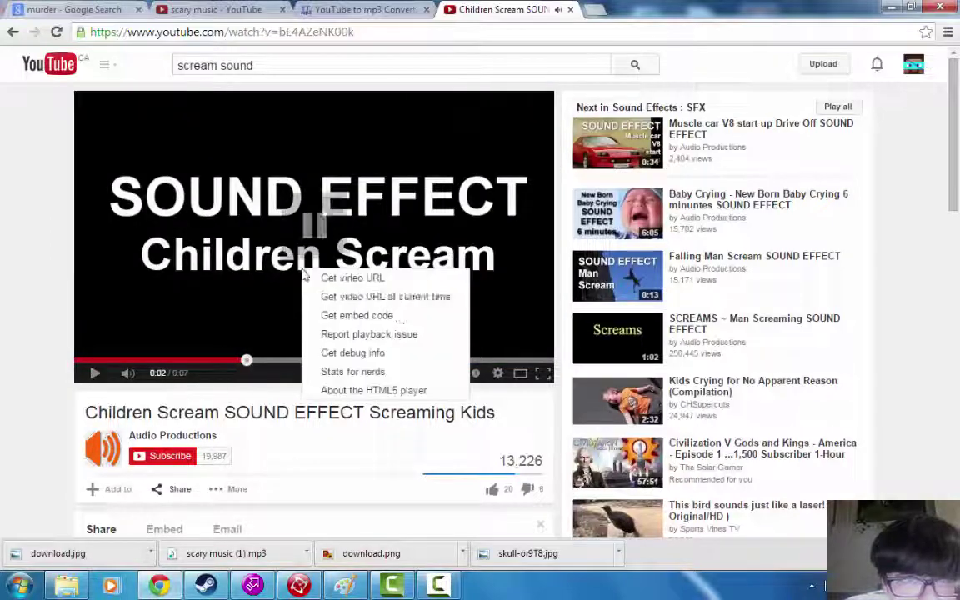
pyautogui.click(409, 278)
pyautogui.rightClick(354, 226)
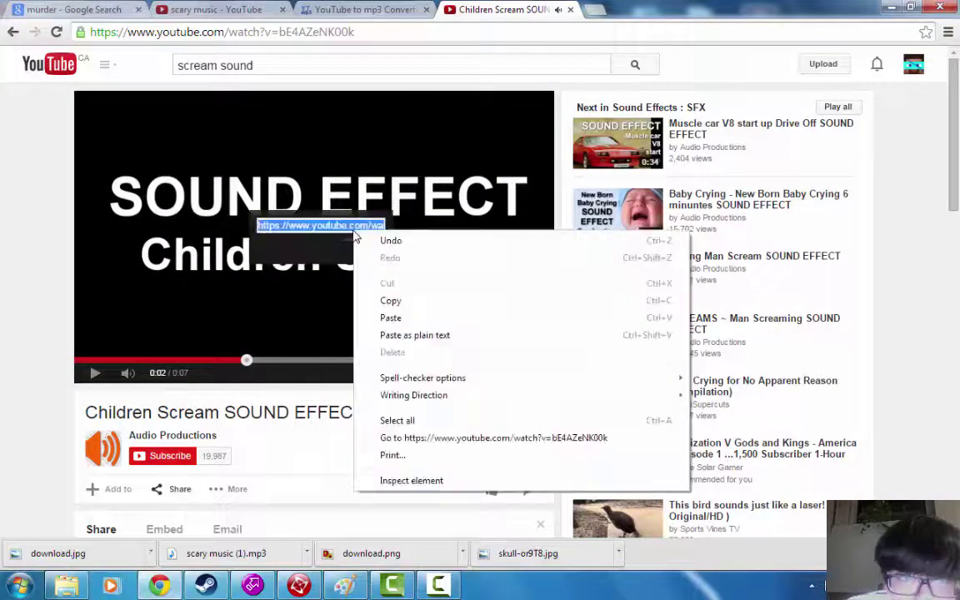
pyautogui.click(404, 298)
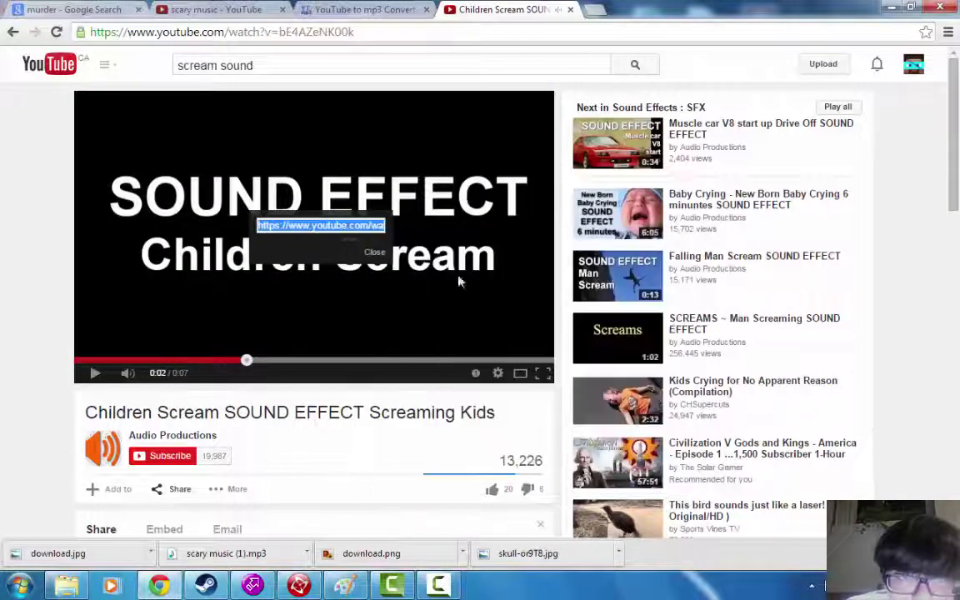
pyautogui.click(375, 252)
pyautogui.hotkey('ctrl', 't')
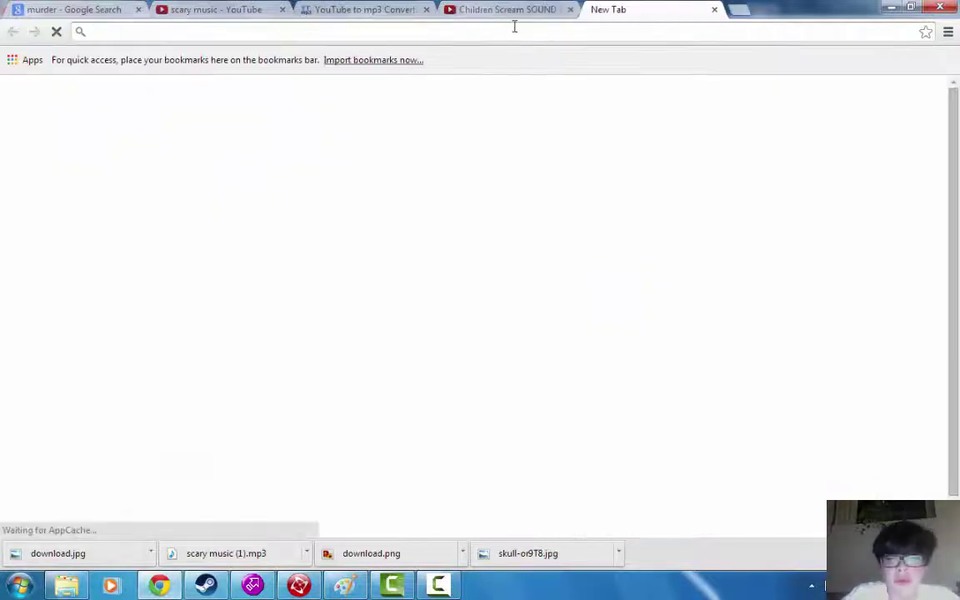
# - Search the web for "youtube to mp3" and open the youtube-mp3.org converter site
pyautogui.write('youtube')
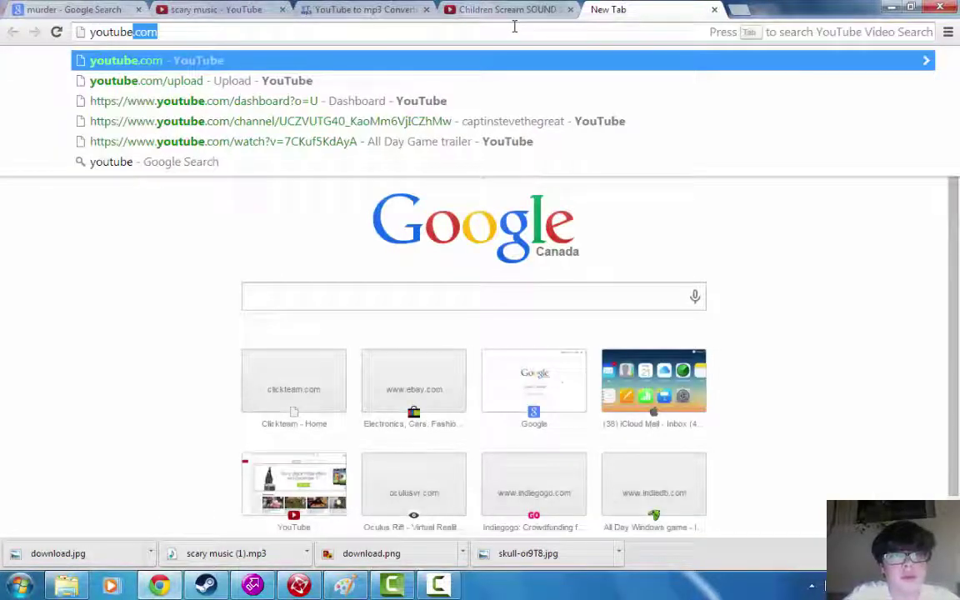
pyautogui.write(' to mpy')
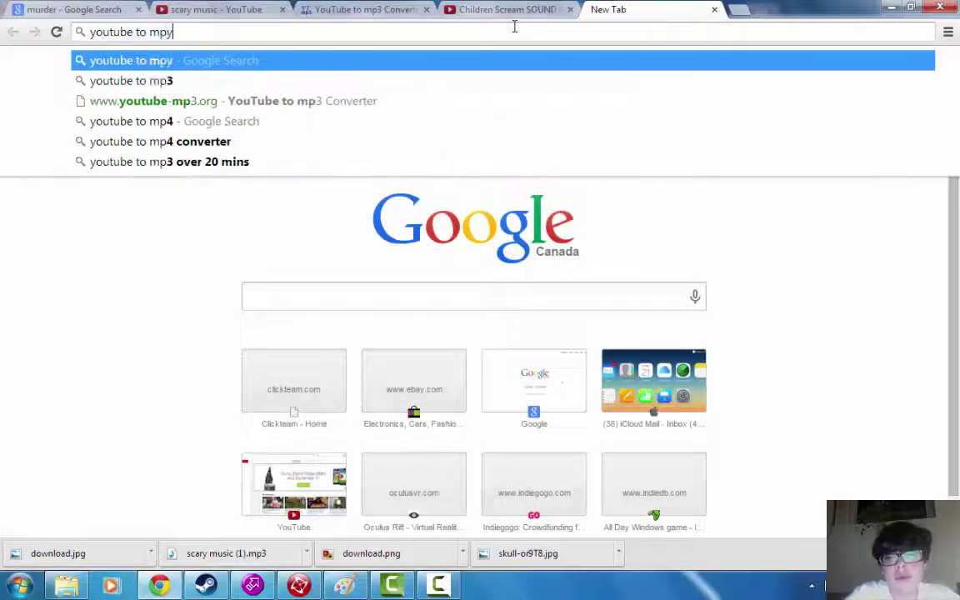
pyautogui.press('BackSpace')
pyautogui.write('3')
pyautogui.press('Return')
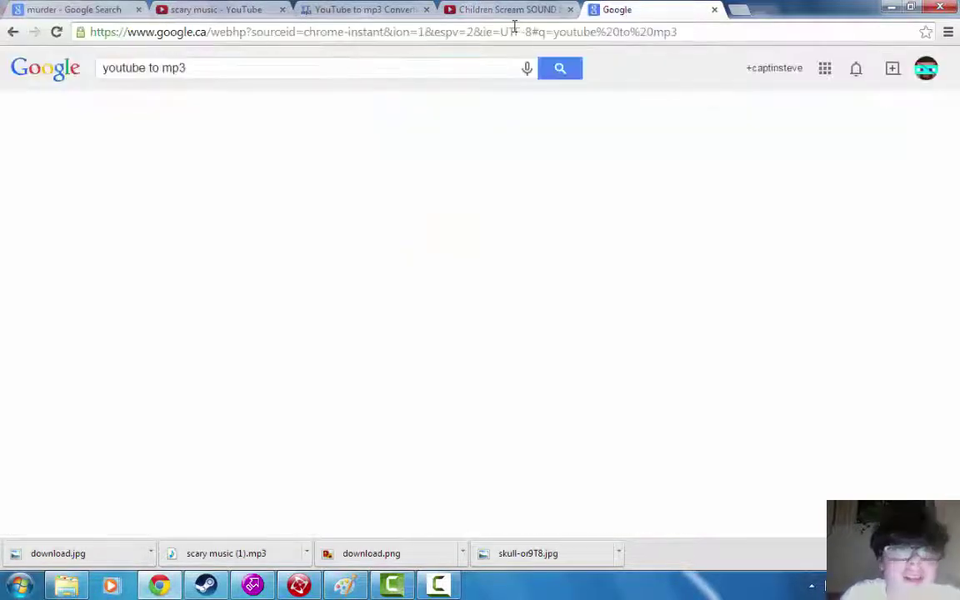
pyautogui.click(215, 183)
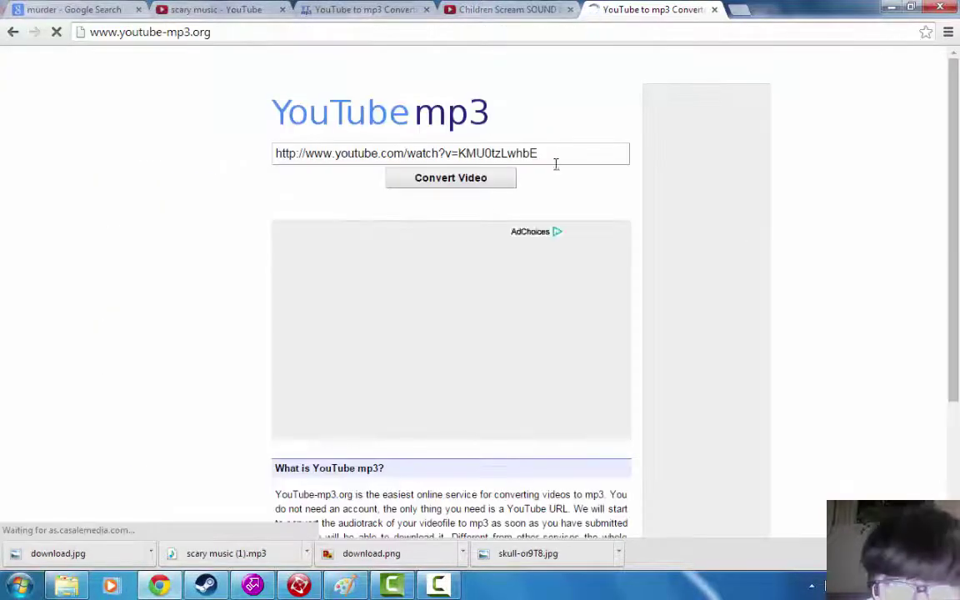
# - Convert the copied Children Scream sound effect video link to MP3 and download the resulting file
pyautogui.moveTo(555, 161); pyautogui.dragTo(1, 103)
pyautogui.hotkey('ctrl', 'v')
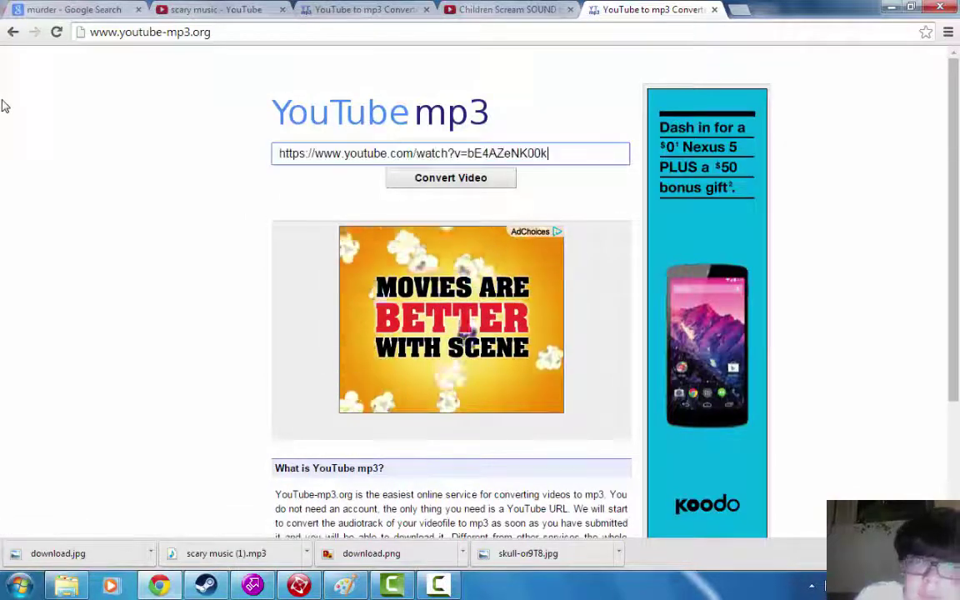
pyautogui.press('Return')
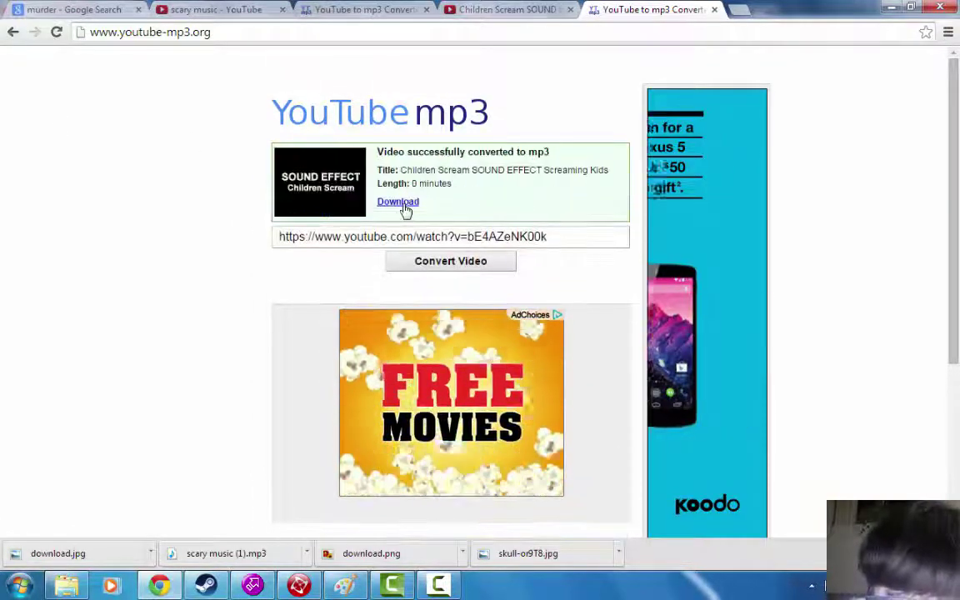
pyautogui.click(398, 202)
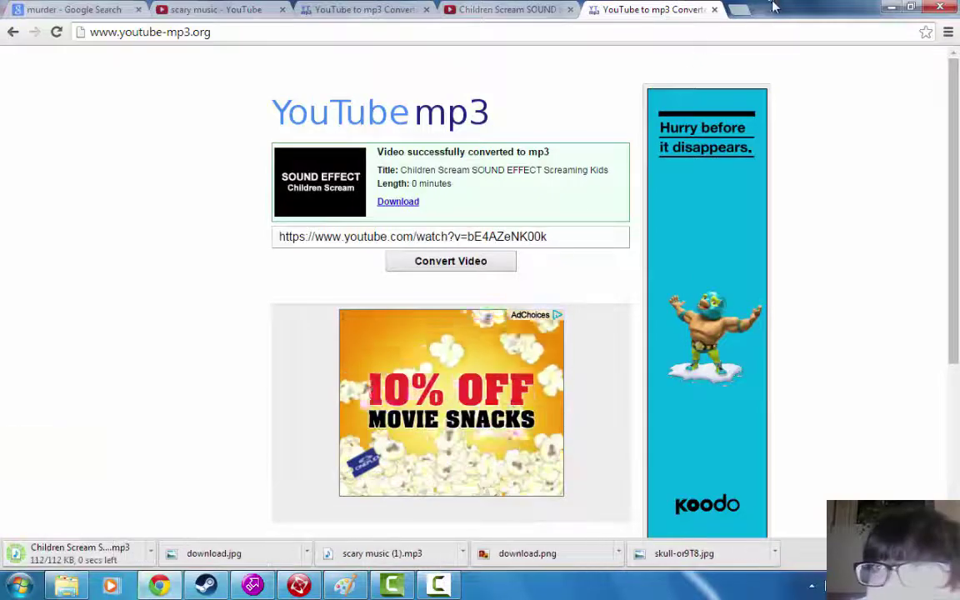
# - Search for "sound cutter" in a new browser tab and open the Online MP3 Cutter site, mp3cut.net
pyautogui.click(739, 9)
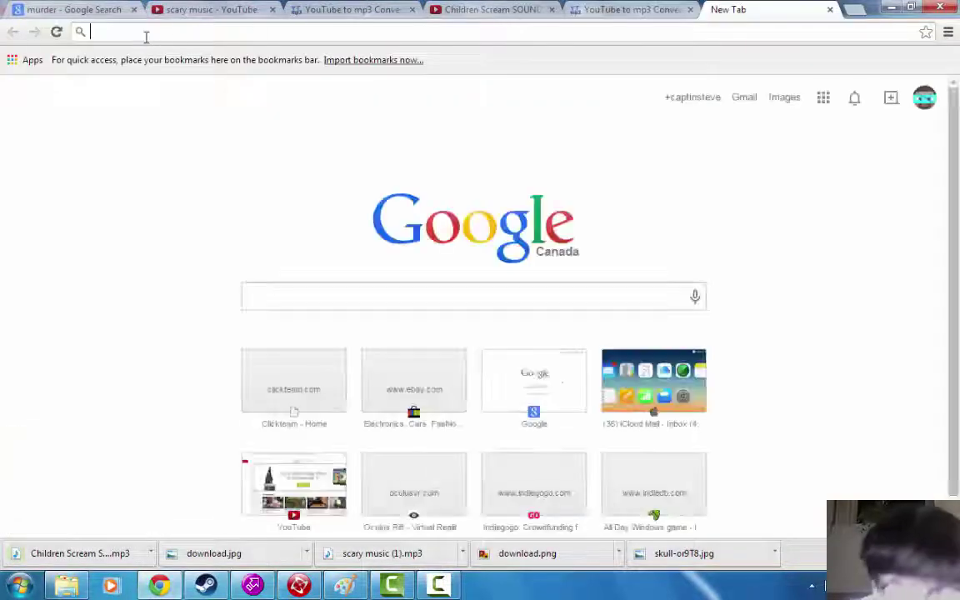
pyautogui.click(146, 35)
pyautogui.write('sound cut')
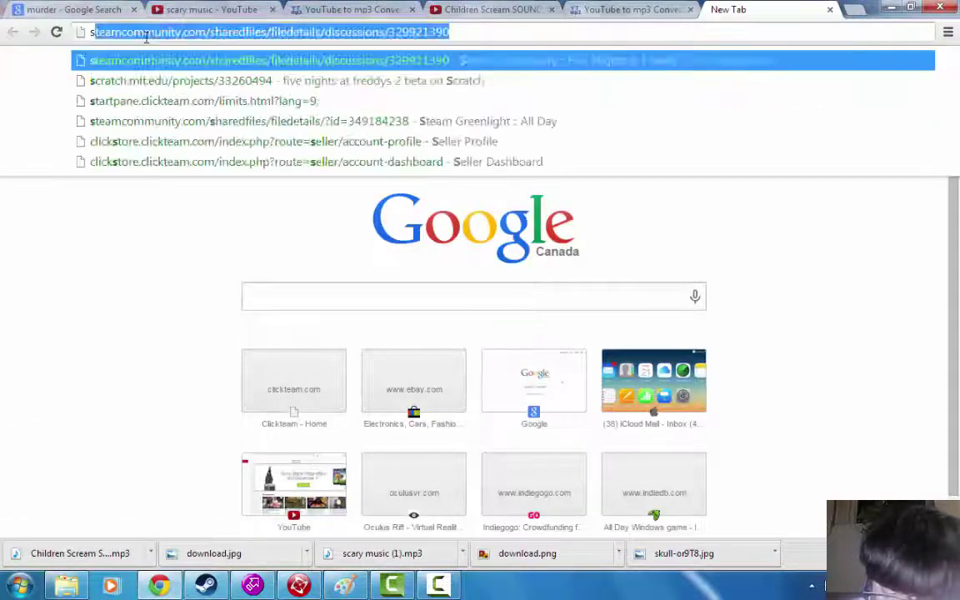
pyautogui.write('ter')
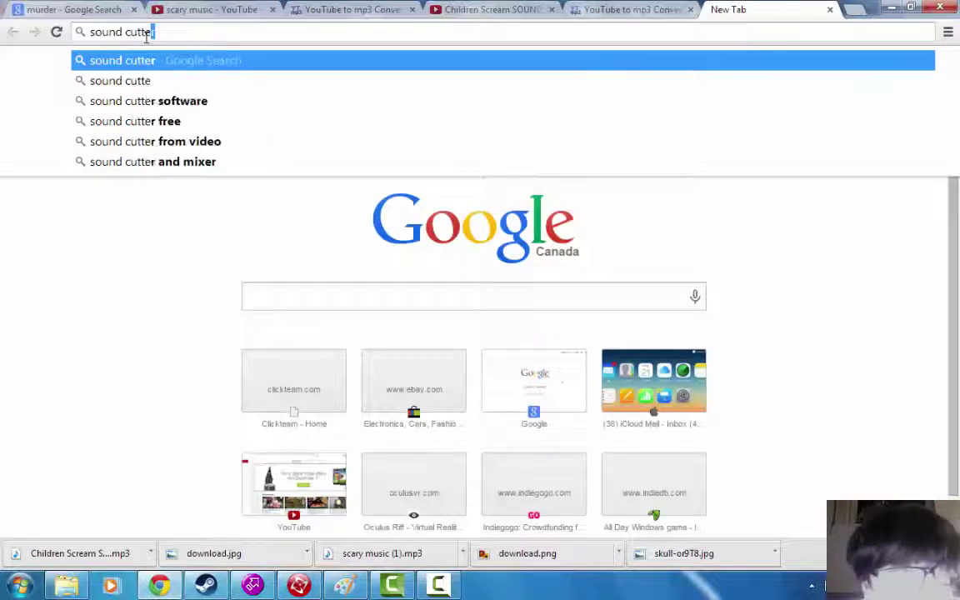
pyautogui.press('Return')
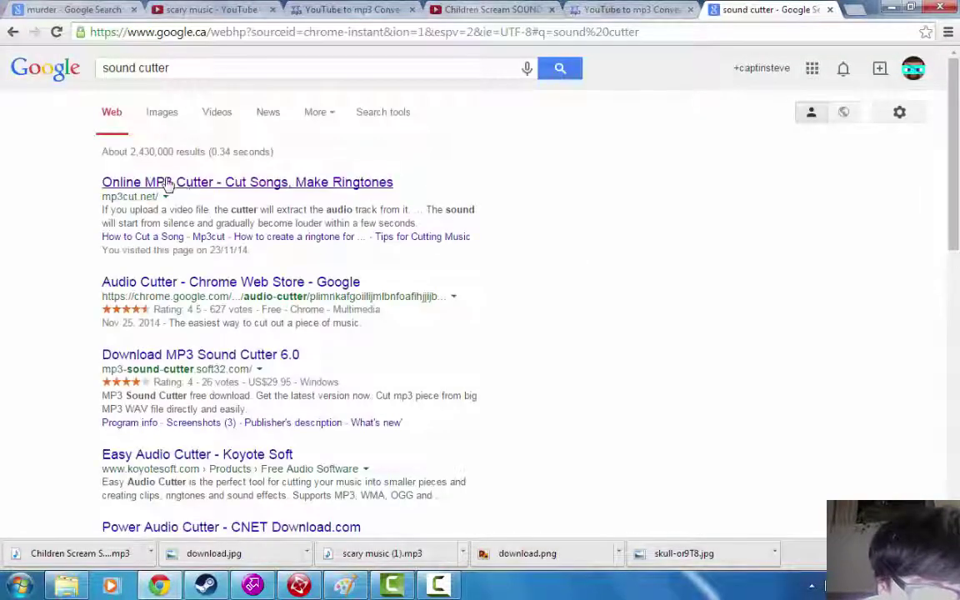
pyautogui.click(167, 183)
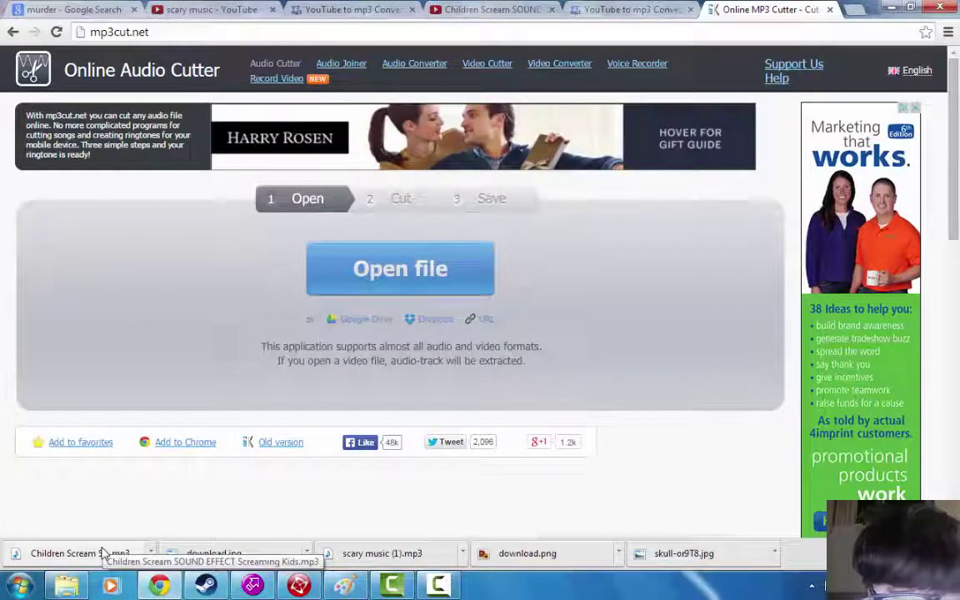
# - Load Children Scream SOUND EFFECT Screaming Kids from the Downloads folder into the audio cutter
pyautogui.moveTo(102, 553); pyautogui.dragTo(298, 336)
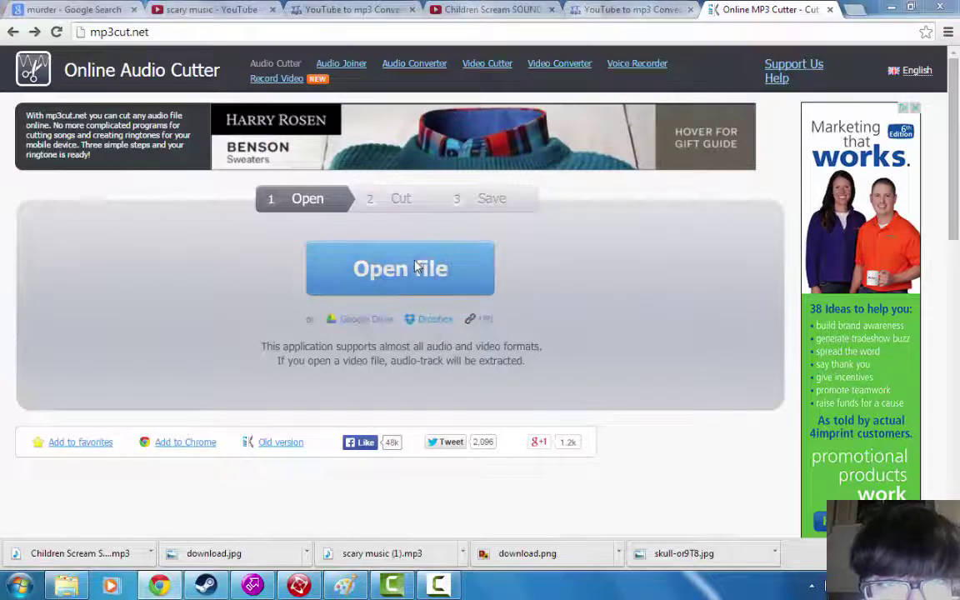
pyautogui.click(417, 267)
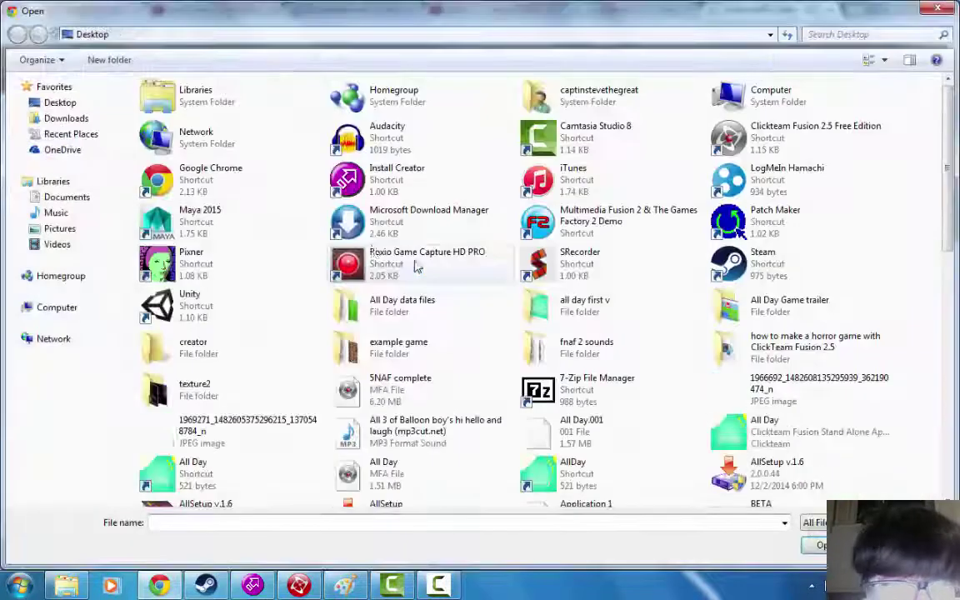
pyautogui.click(52, 118)
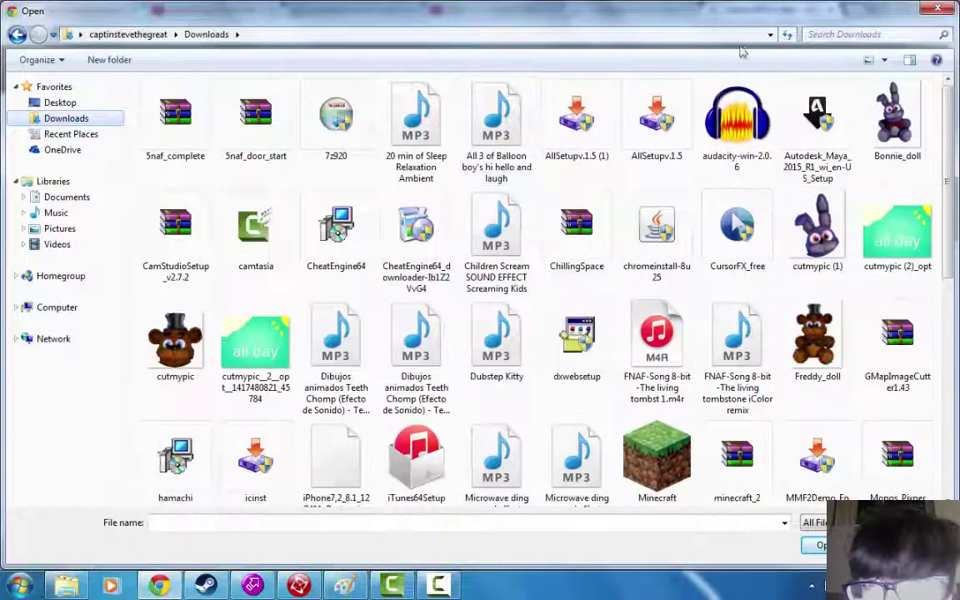
pyautogui.doubleClick(500, 241)
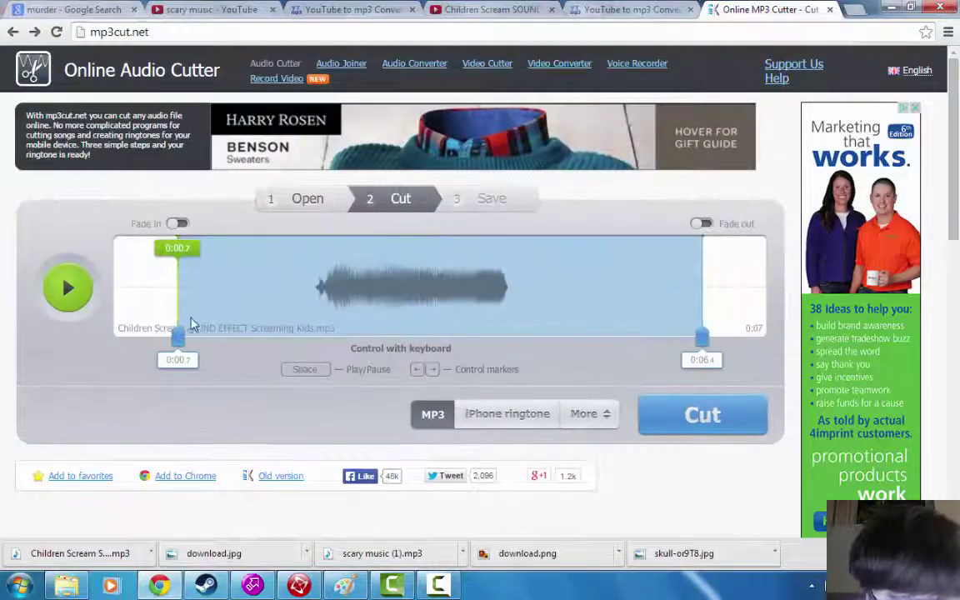
# - Trim the selection to just the scream, from about 0:02.2 to 0:04.3, and preview it
pyautogui.moveTo(183, 339)
pyautogui.mouseDown()
pyautogui.moveTo(338, 332)
pyautogui.moveTo(317, 332)
pyautogui.mouseUp()
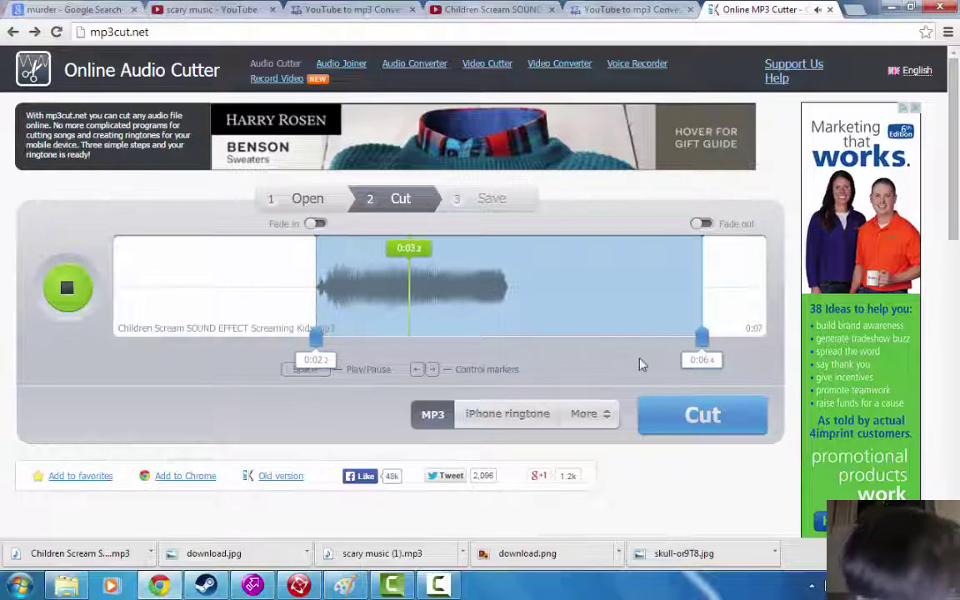
pyautogui.moveTo(703, 339)
pyautogui.mouseDown()
pyautogui.moveTo(492, 338)
pyautogui.moveTo(508, 337)
pyautogui.mouseUp()
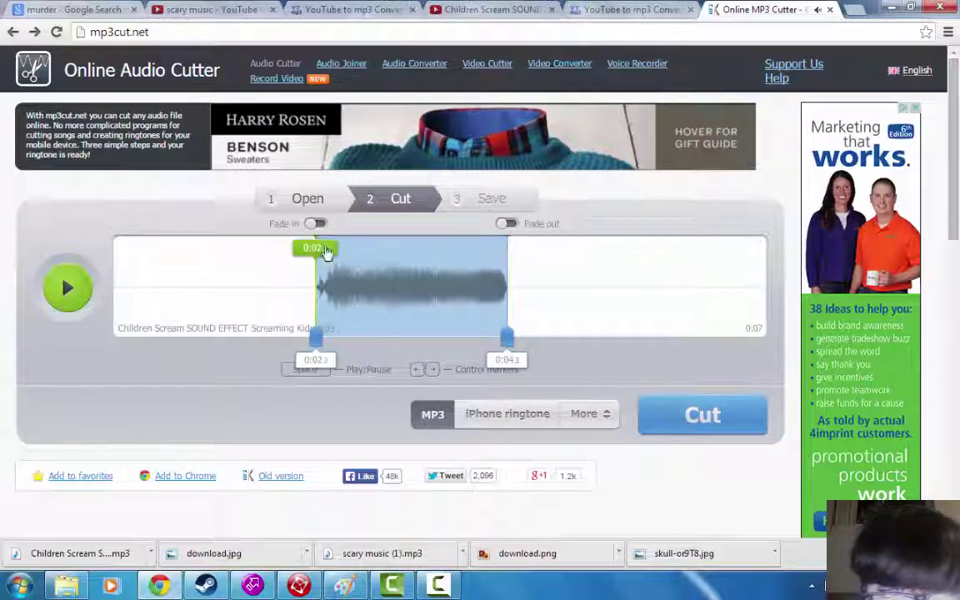
pyautogui.click(72, 288)
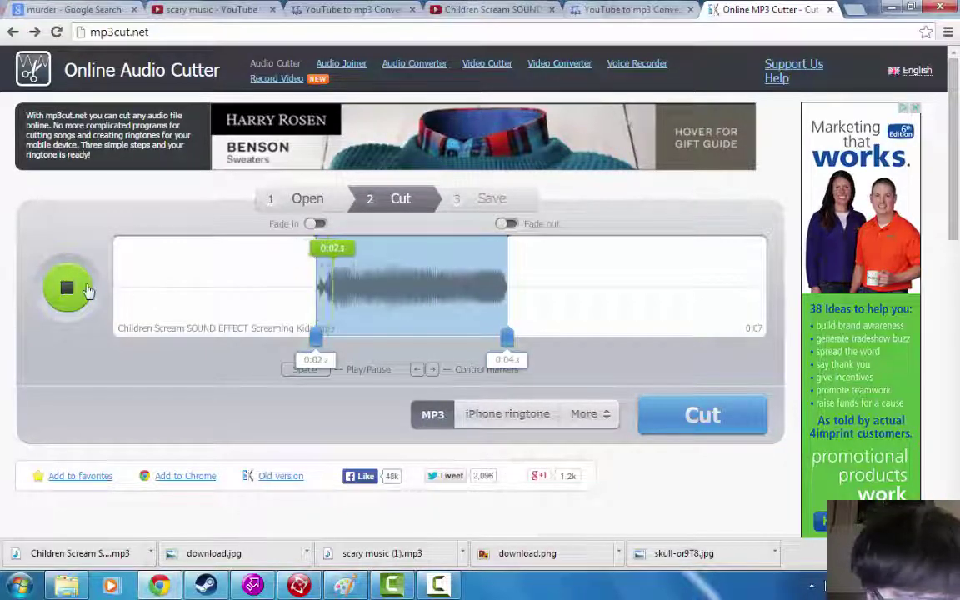
pyautogui.click(72, 289)
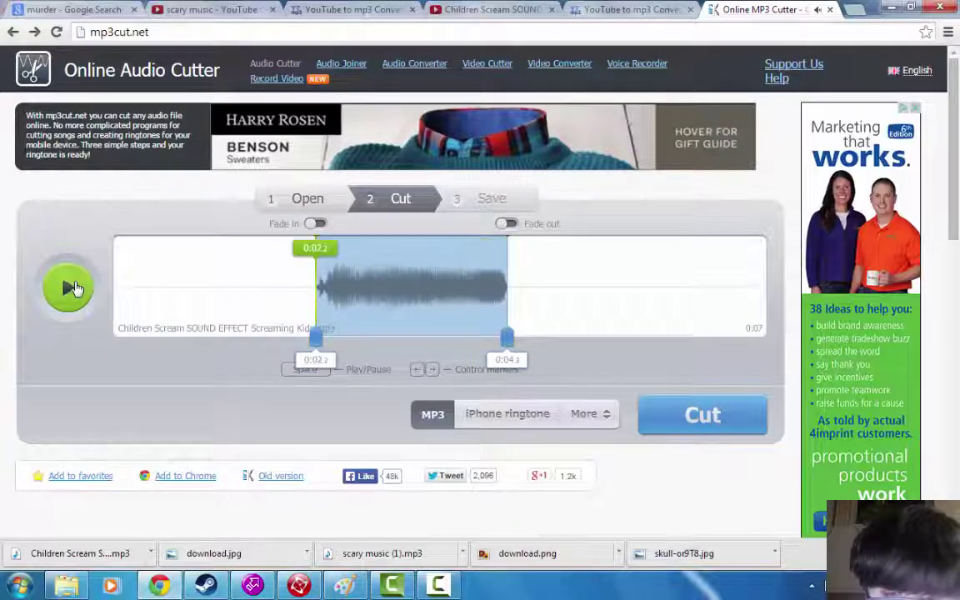
# - Cut the selected part as MP3 and save it to the Downloads folder under its suggested name
pyautogui.click(662, 417)
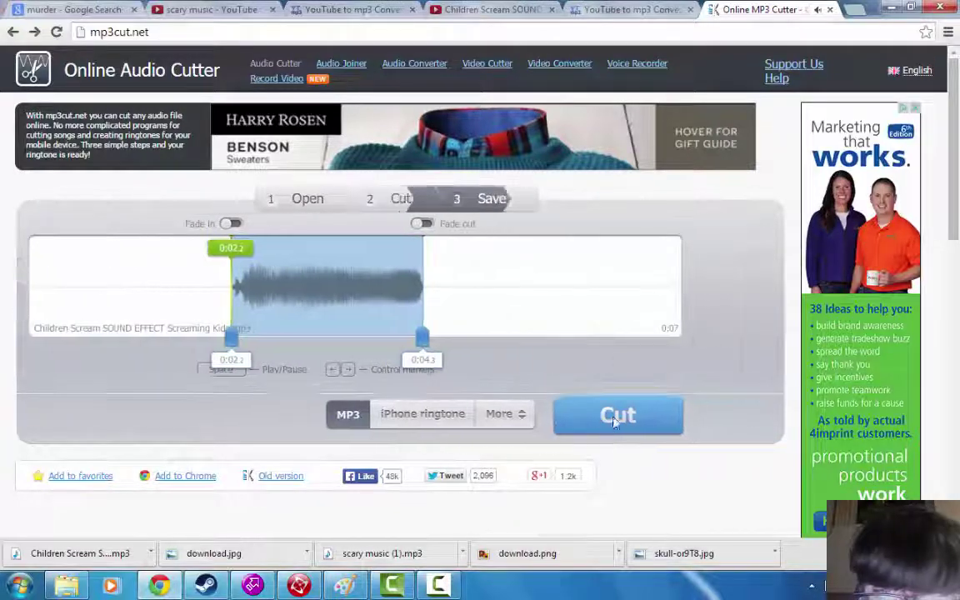
pyautogui.click(318, 325)
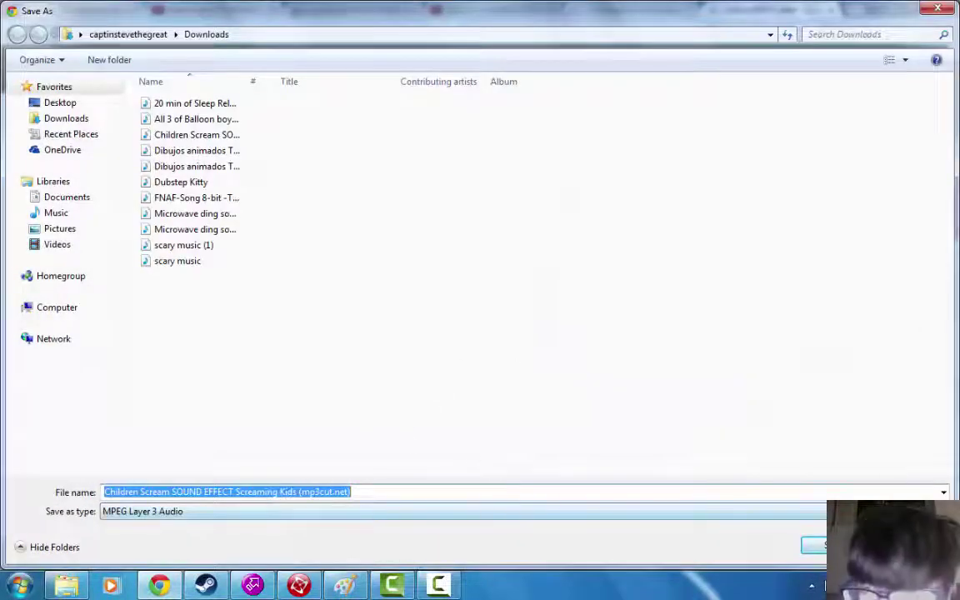
pyautogui.press('Return')
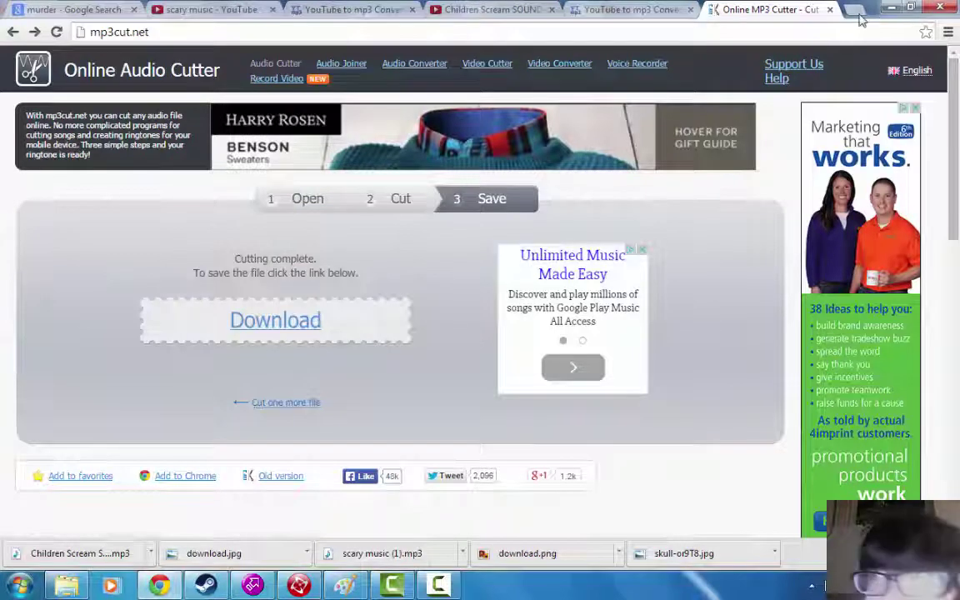
# - Switch to Clickteam Fusion 2.5 and add a "Run this event once" condition to the wahaha frame's events
pyautogui.click(913, 10)
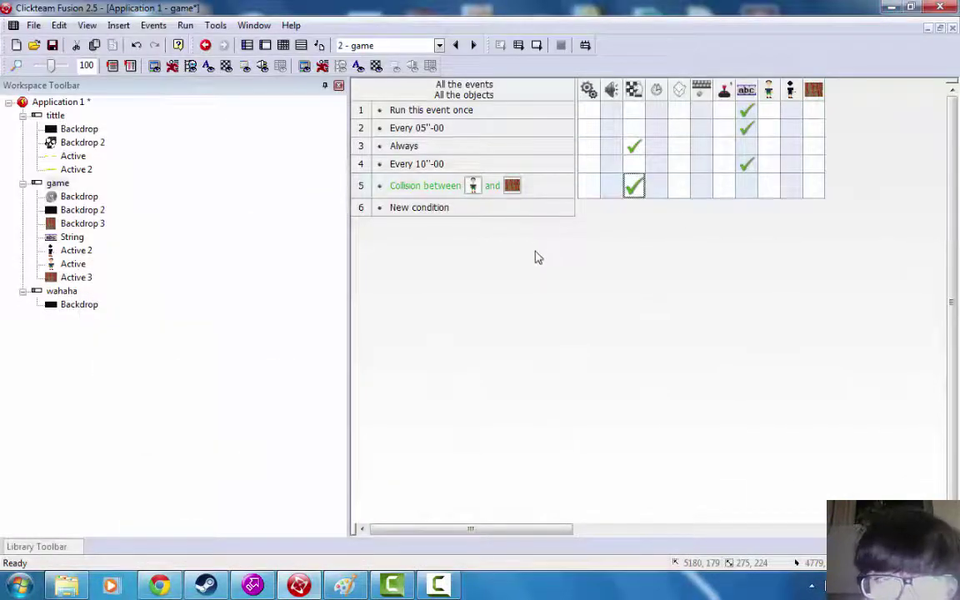
pyautogui.doubleClick(62, 291)
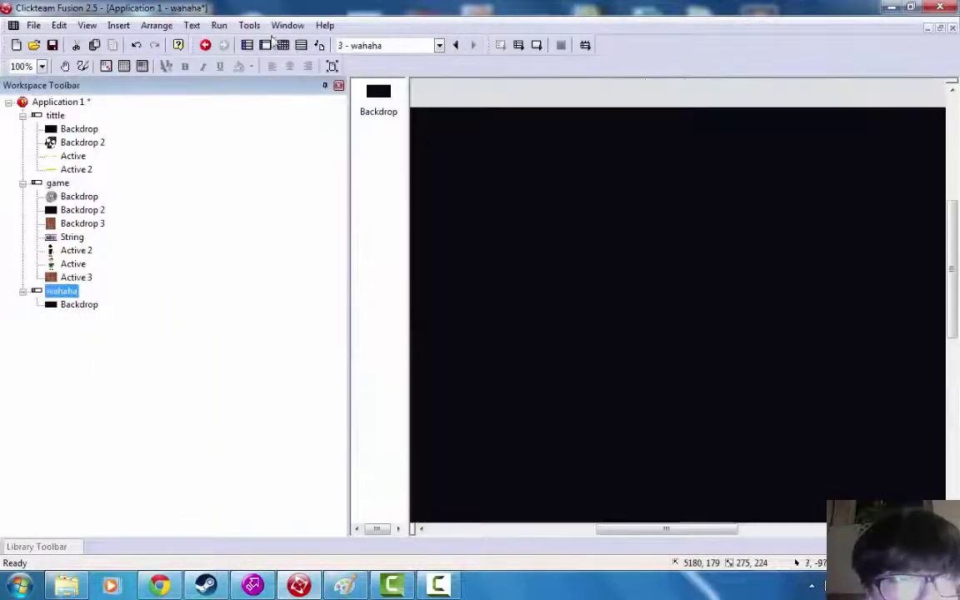
pyautogui.click(283, 45)
pyautogui.click(426, 111)
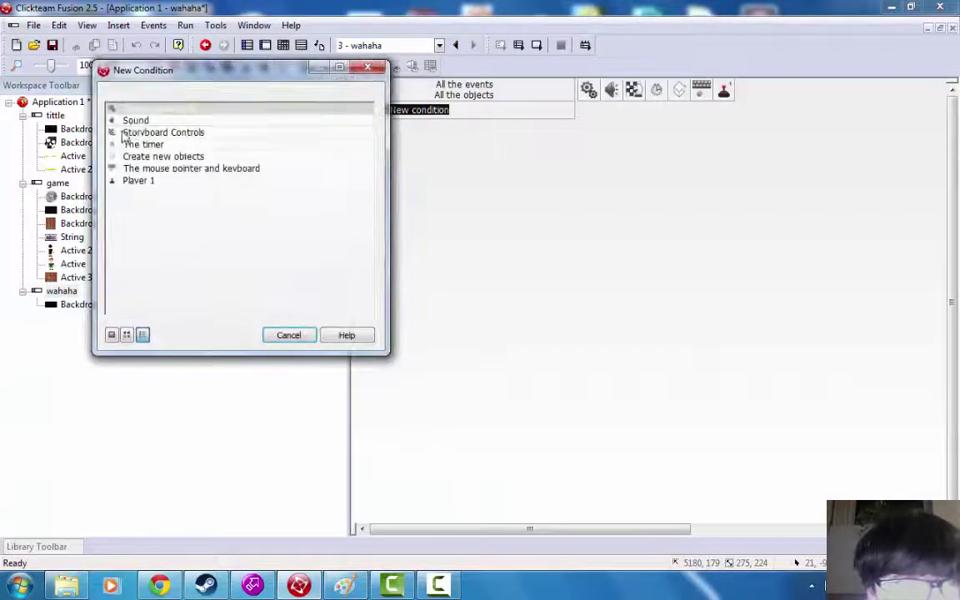
pyautogui.click(169, 109)
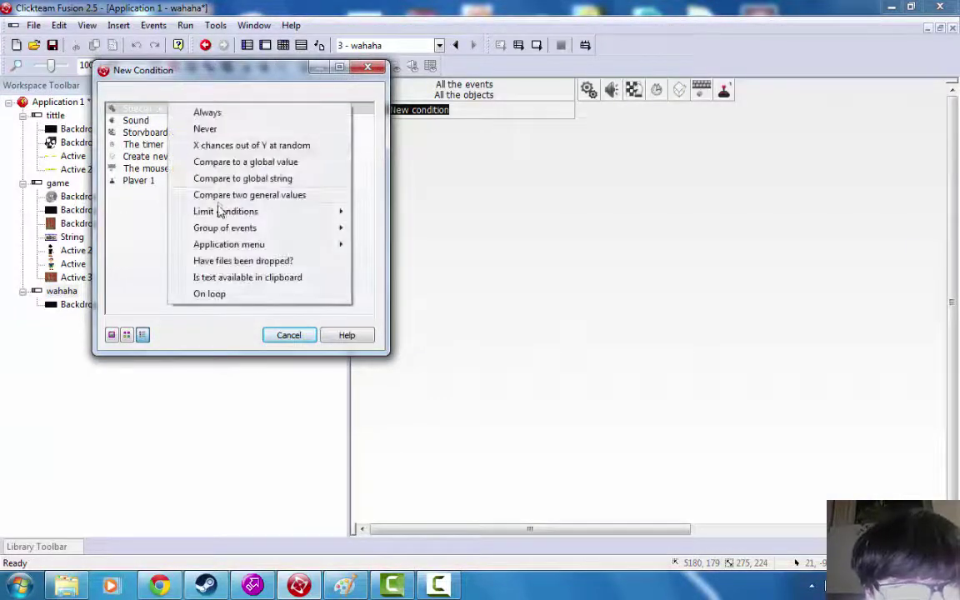
pyautogui.moveTo(327, 211)
pyautogui.click(383, 210)
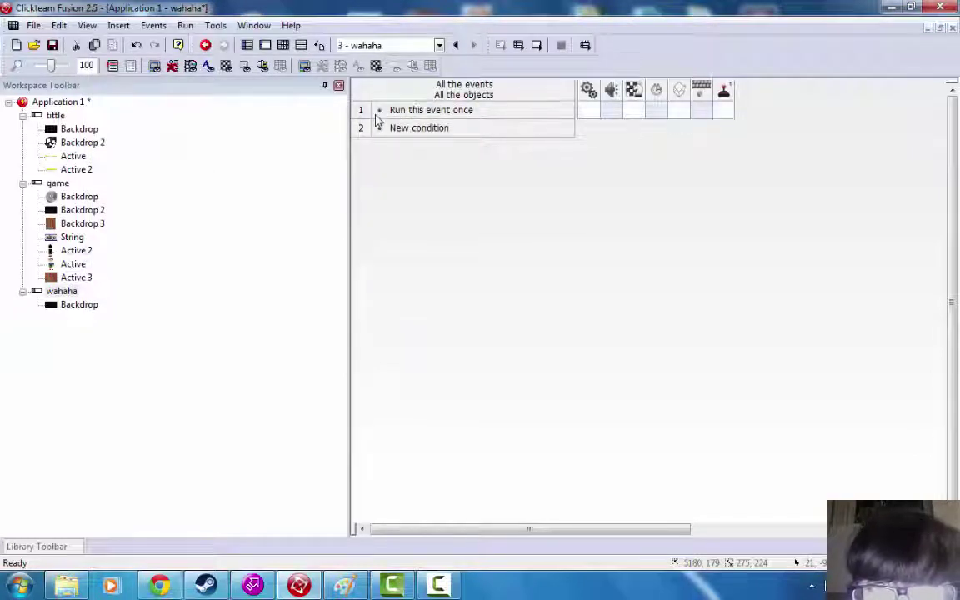
# - Start a Play Sample action for the "Run this event once" event and browse for a sound file
pyautogui.click(609, 117)
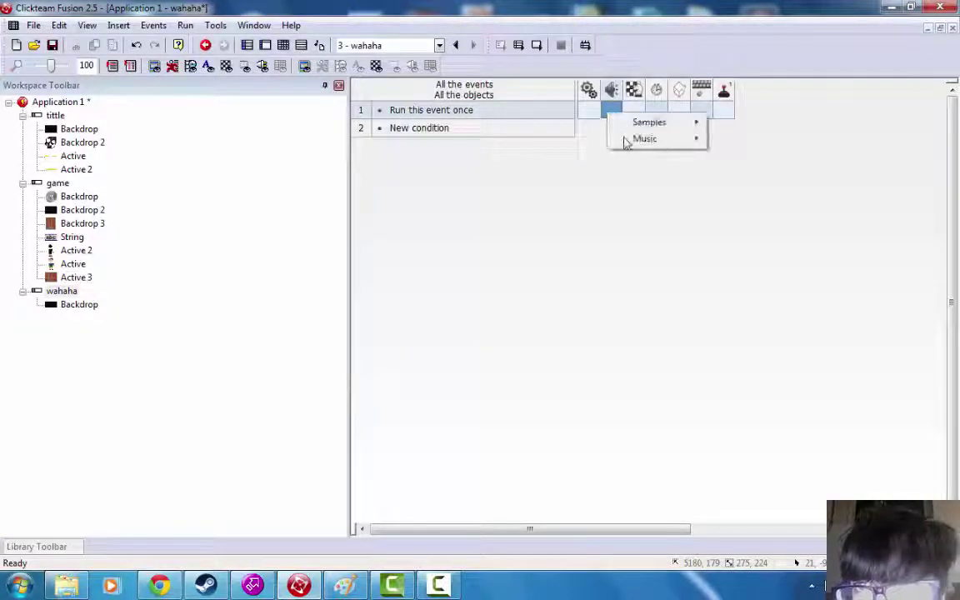
pyautogui.moveTo(677, 125)
pyautogui.click(457, 118)
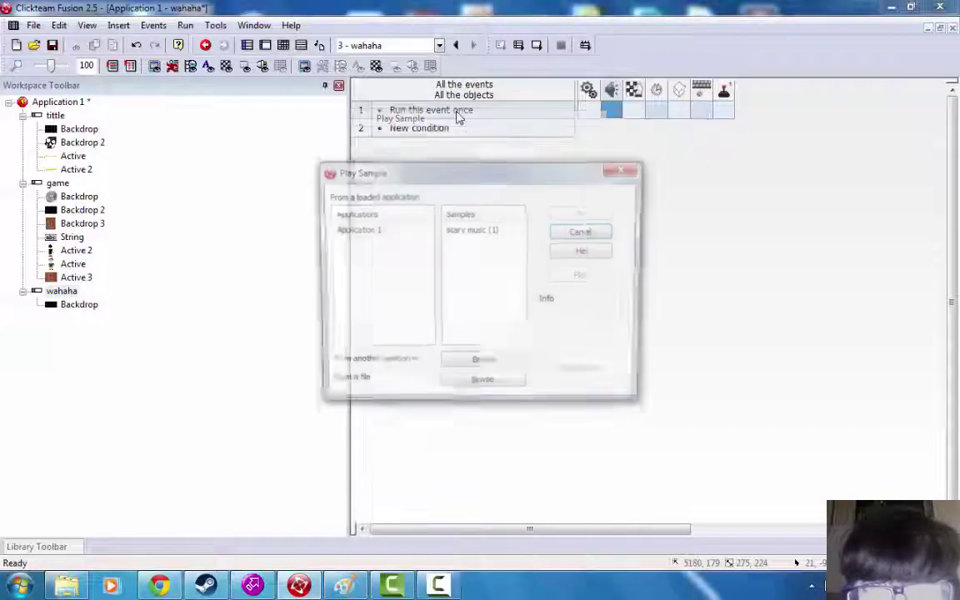
pyautogui.click(494, 387)
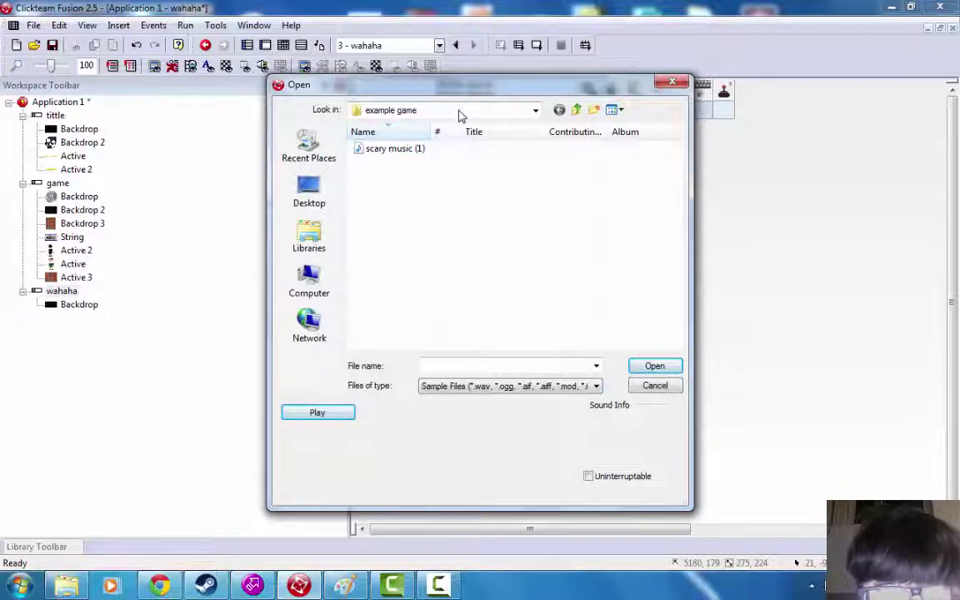
# - Look through the Desktop, drive and Libraries locations for the folder that holds the trimmed scream sound
pyautogui.click(421, 112)
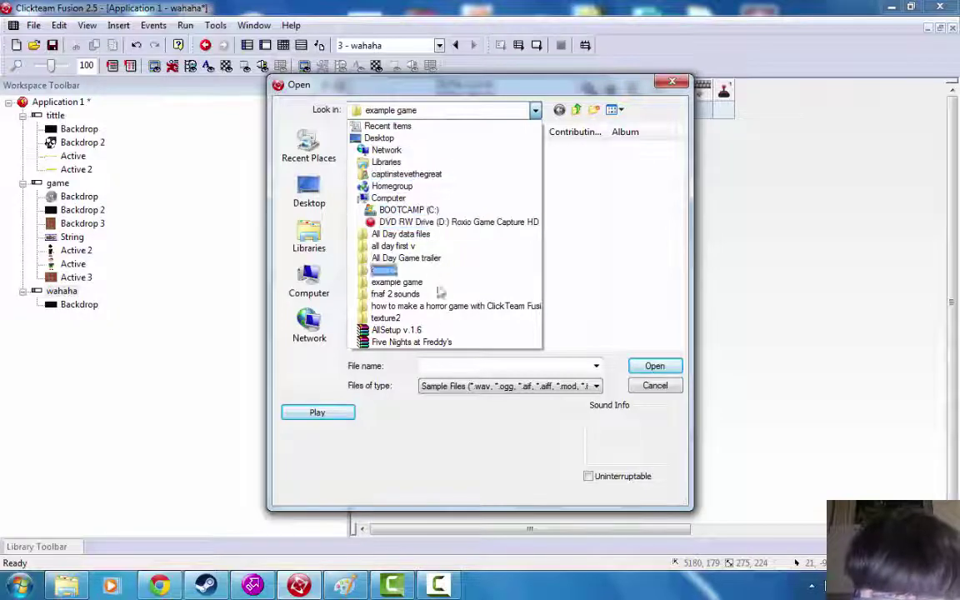
pyautogui.click(456, 116)
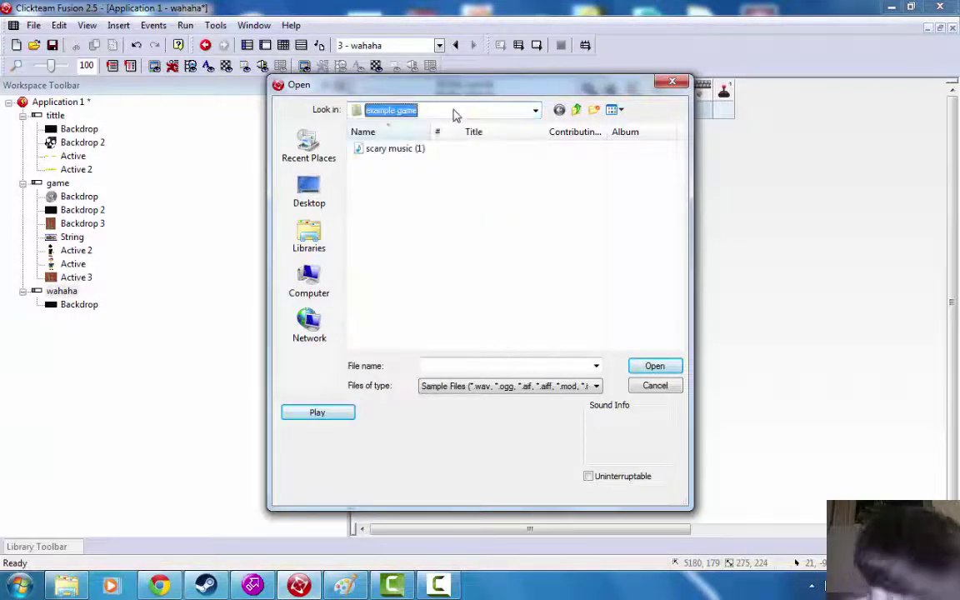
pyautogui.press('BackSpace')
pyautogui.scroll(-5, 456, 116)
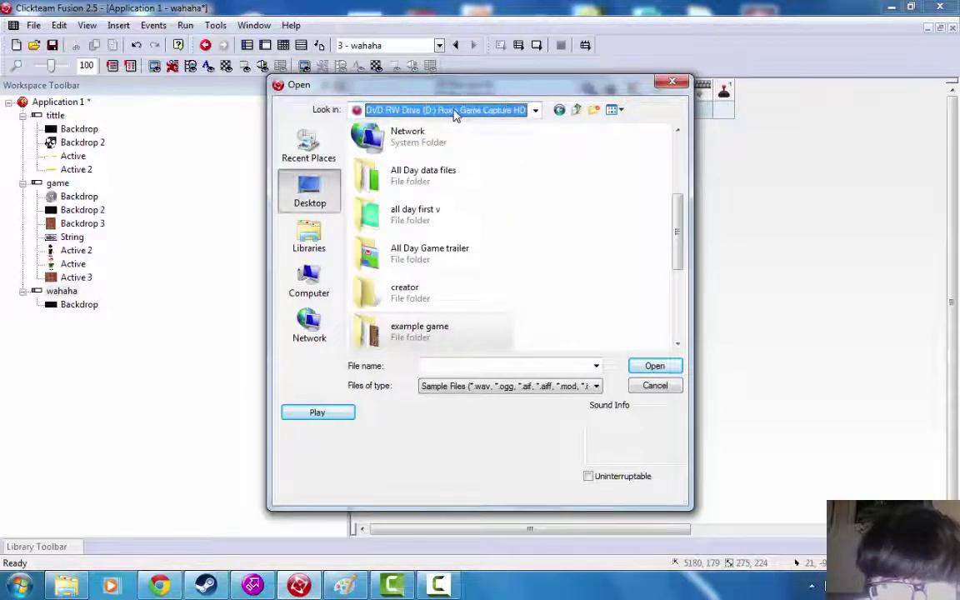
pyautogui.scroll(5, 455, 115)
pyautogui.scroll(-5, 456, 116)
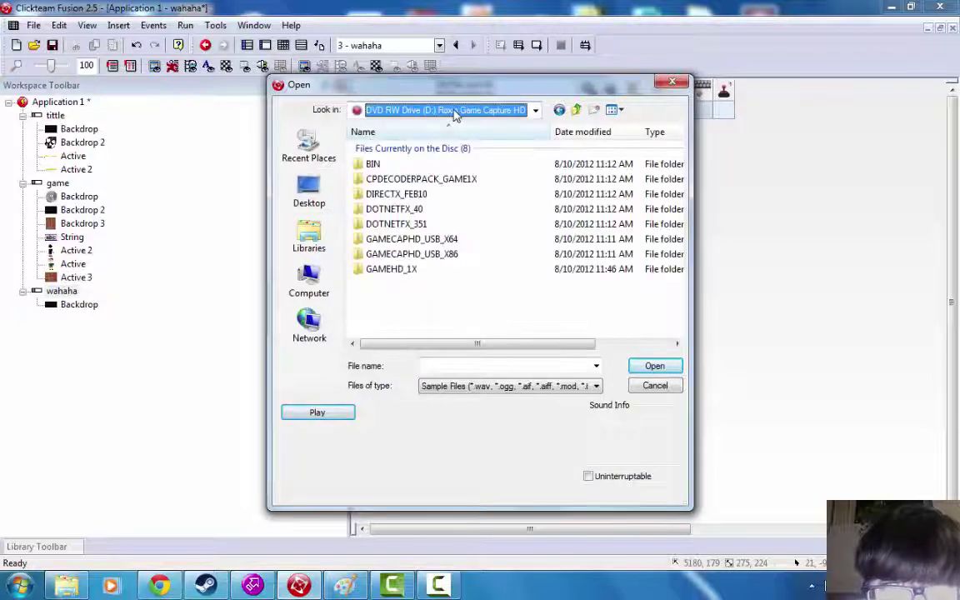
pyautogui.scroll(5, 456, 115)
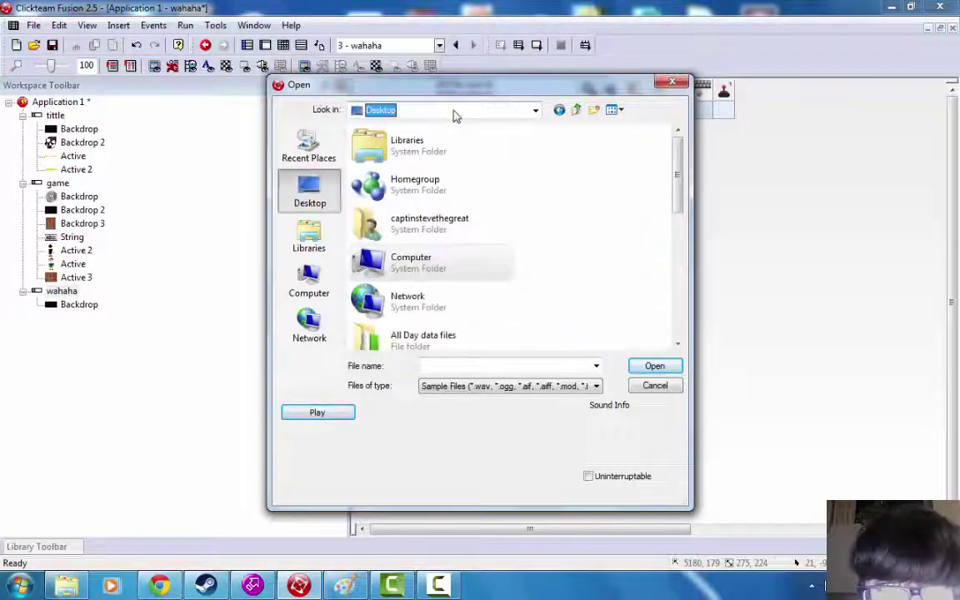
pyautogui.click(305, 225)
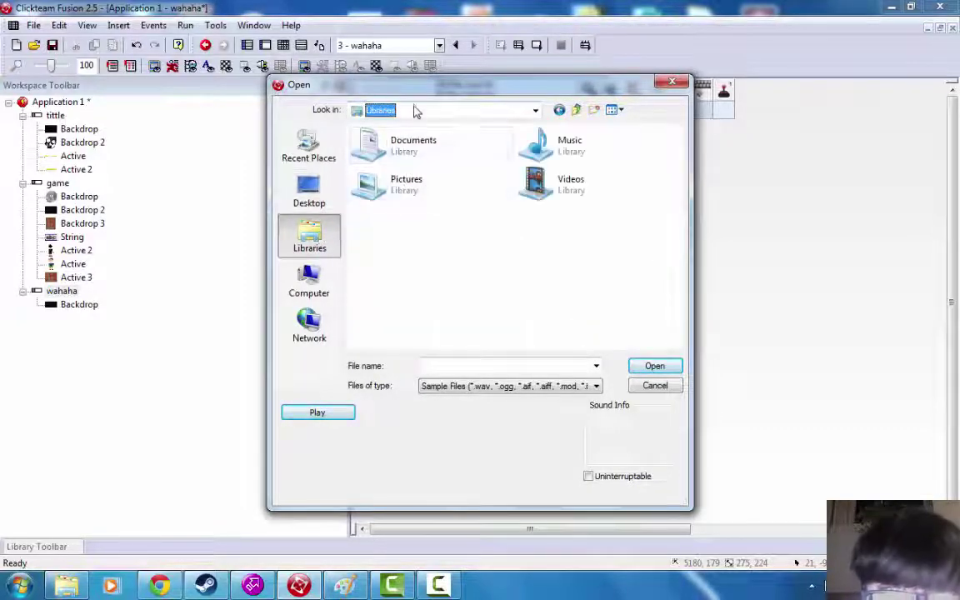
pyautogui.scroll(-4, 422, 111)
pyautogui.scroll(5, 423, 113)
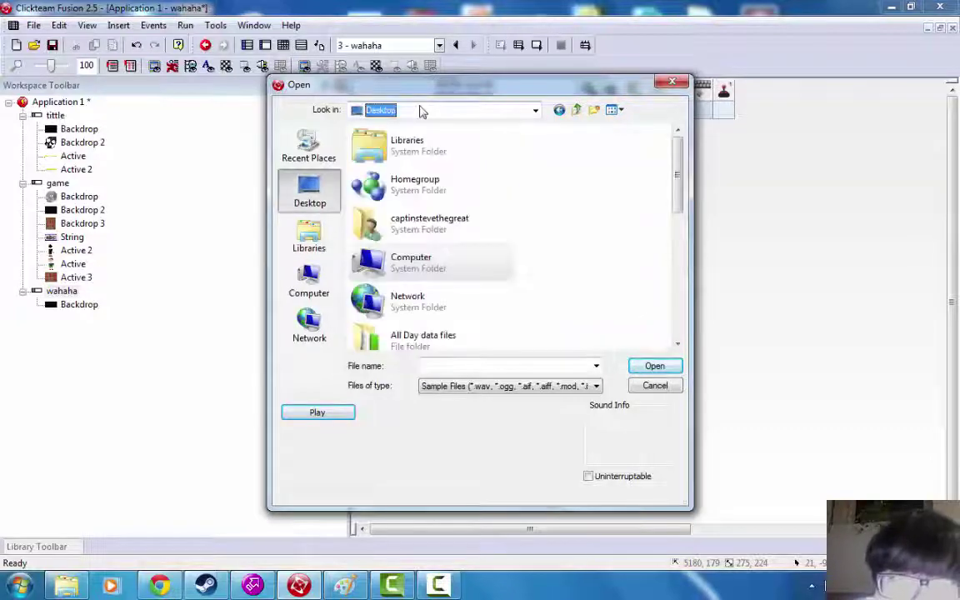
pyautogui.scroll(6, 422, 112)
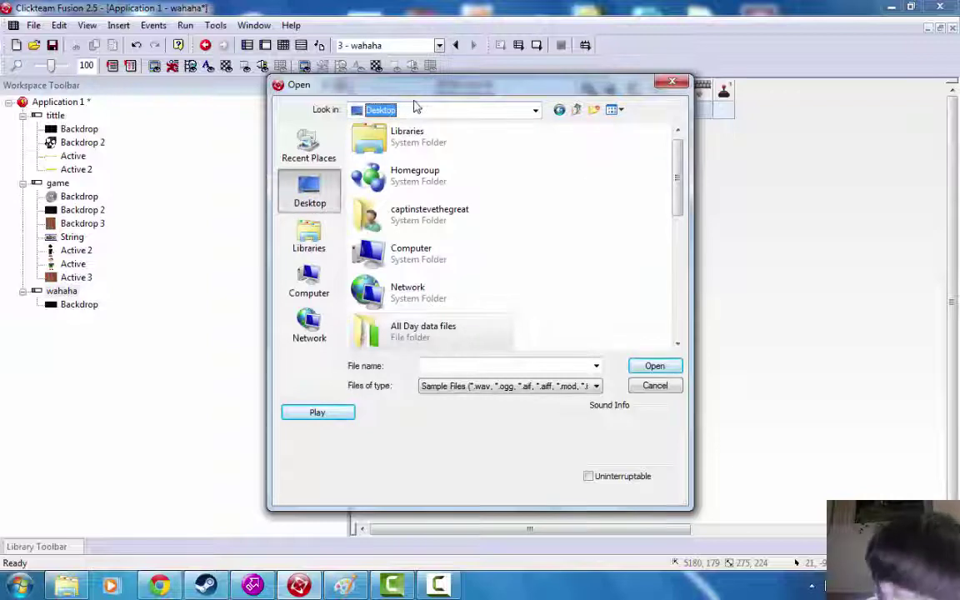
pyautogui.scroll(-1, 416, 107)
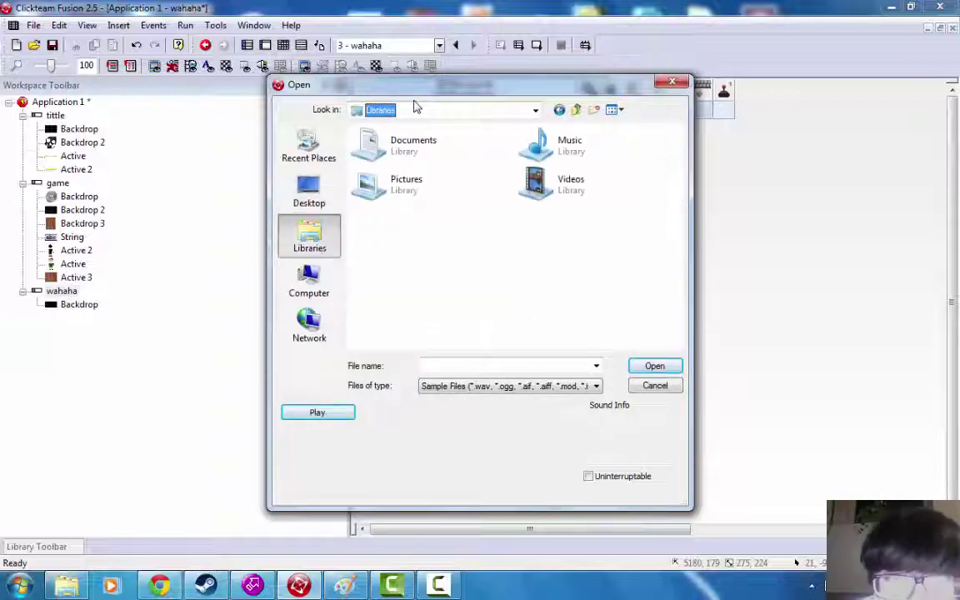
pyautogui.scroll(-1, 416, 106)
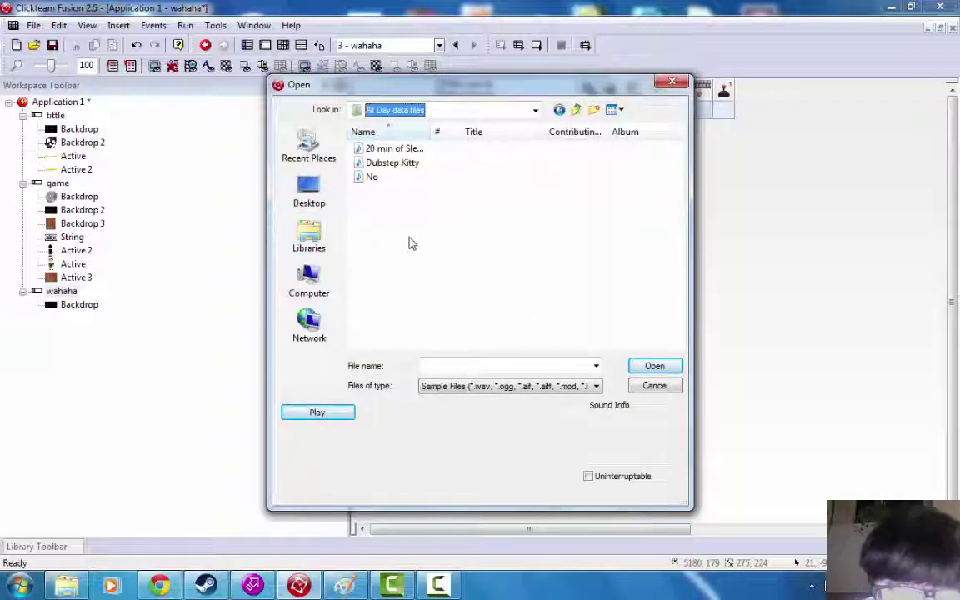
pyautogui.click(309, 238)
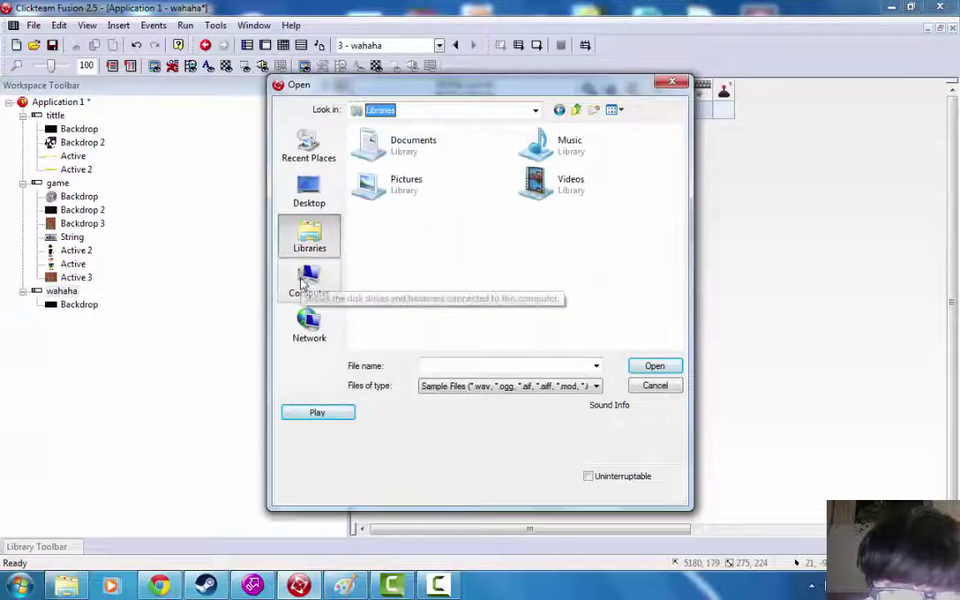
# - Browse from the BOOTCAMP (C:) drive through Users and the personal user folder to Downloads
pyautogui.click(309, 281)
pyautogui.doubleClick(425, 160)
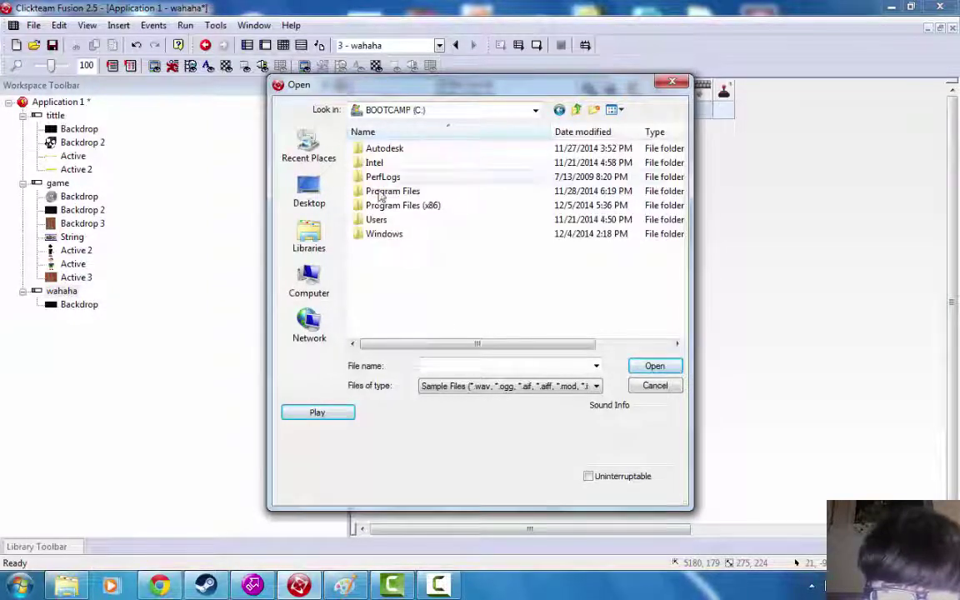
pyautogui.doubleClick(380, 220)
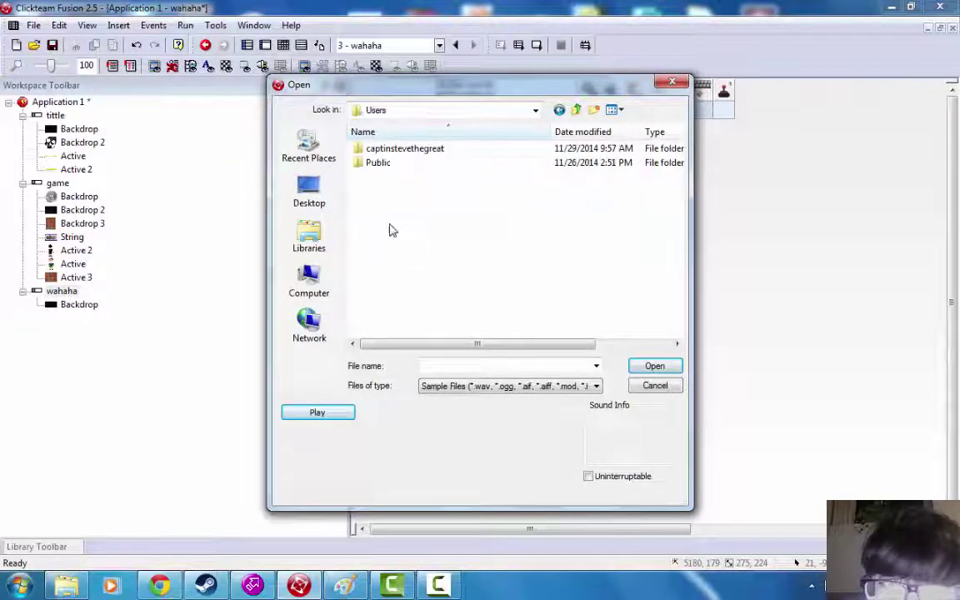
pyautogui.doubleClick(444, 149)
pyautogui.doubleClick(415, 179)
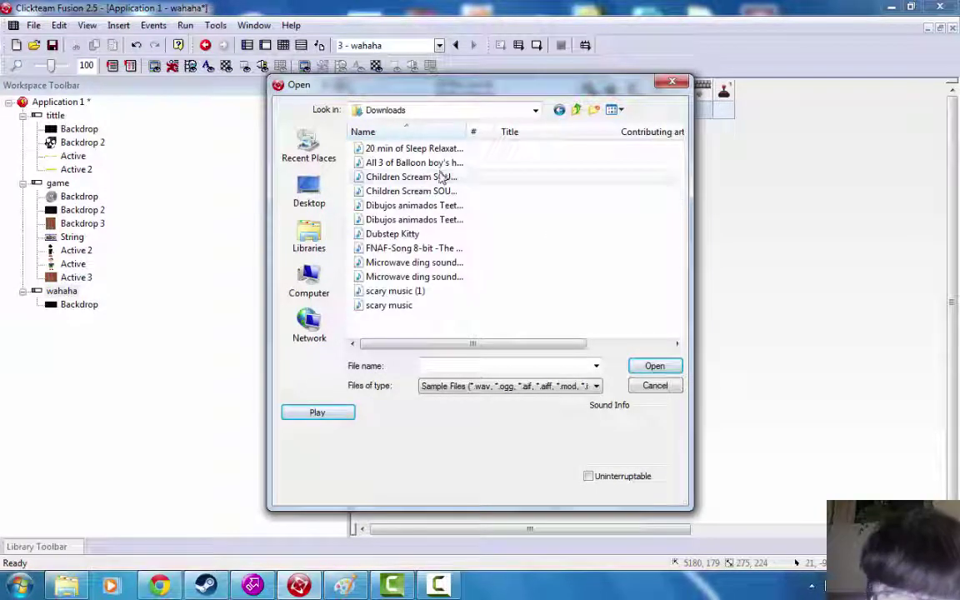
# - Load the trimmed mp3cut.net version of Children Scream SOUND EFFECT Screaming Kids as the sample to play
pyautogui.click(439, 176)
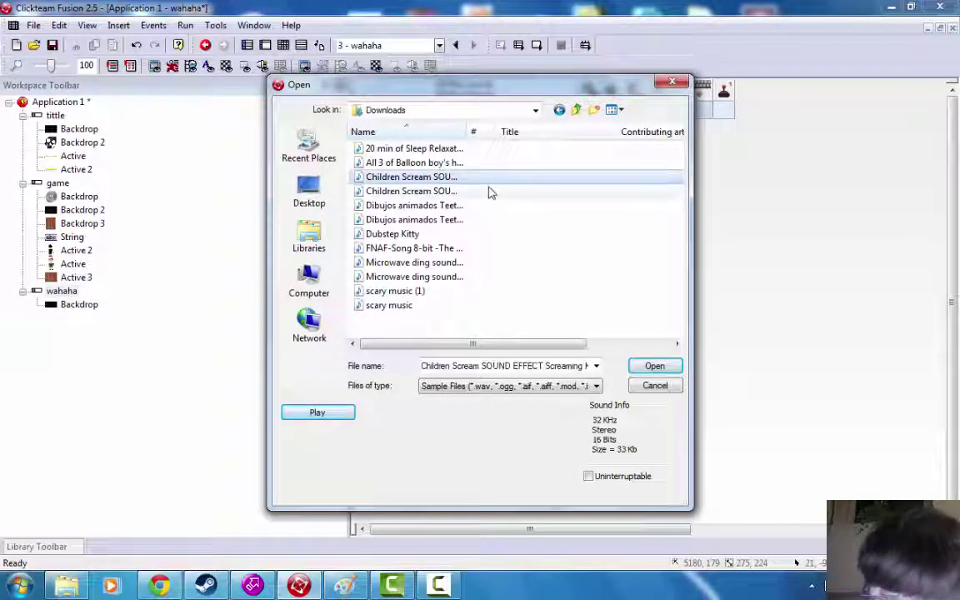
pyautogui.click(597, 366)
pyautogui.click(596, 368)
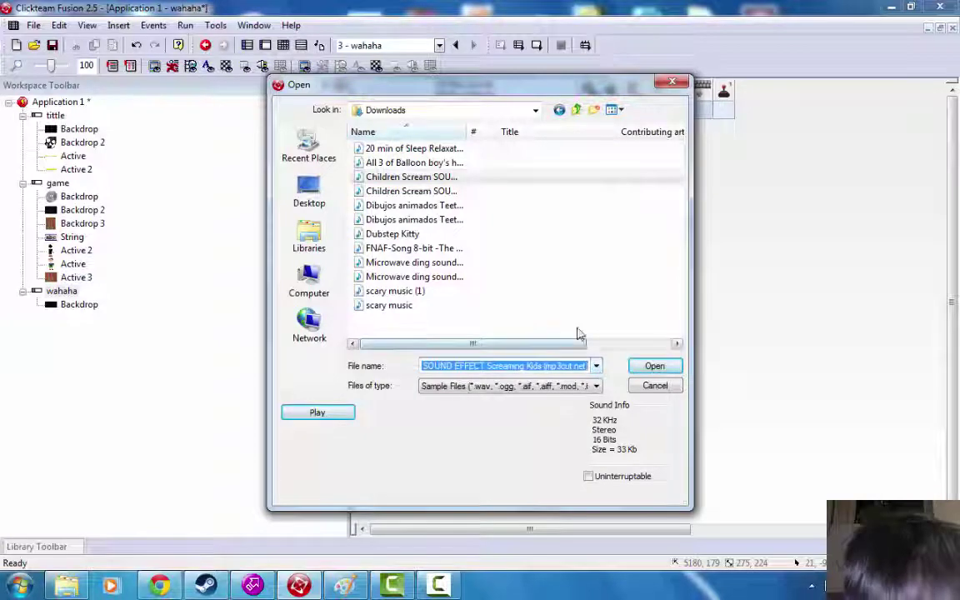
pyautogui.click(651, 367)
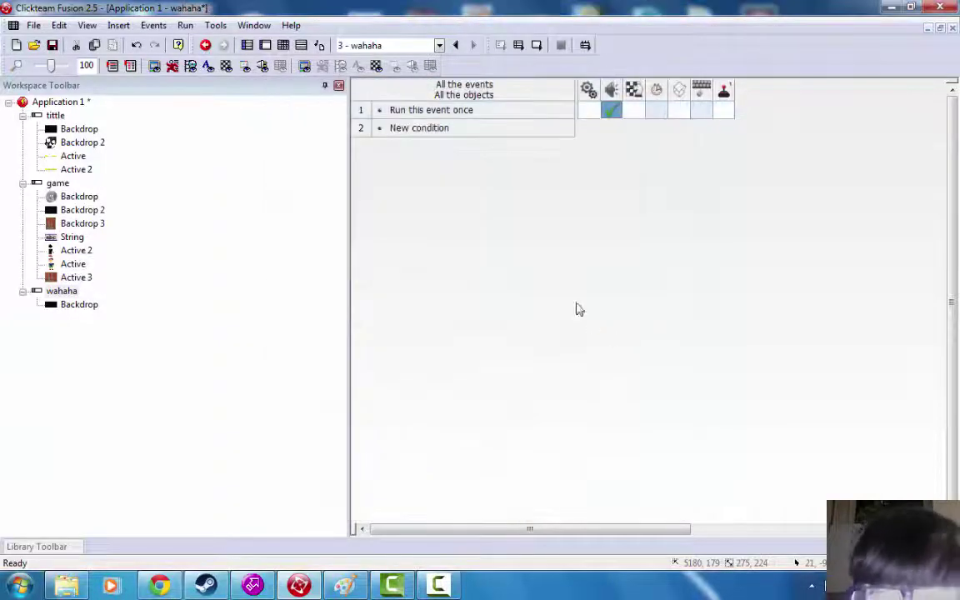
# - Run the current wahaha frame to test the scream sound, and close the test window
pyautogui.click(196, 26)
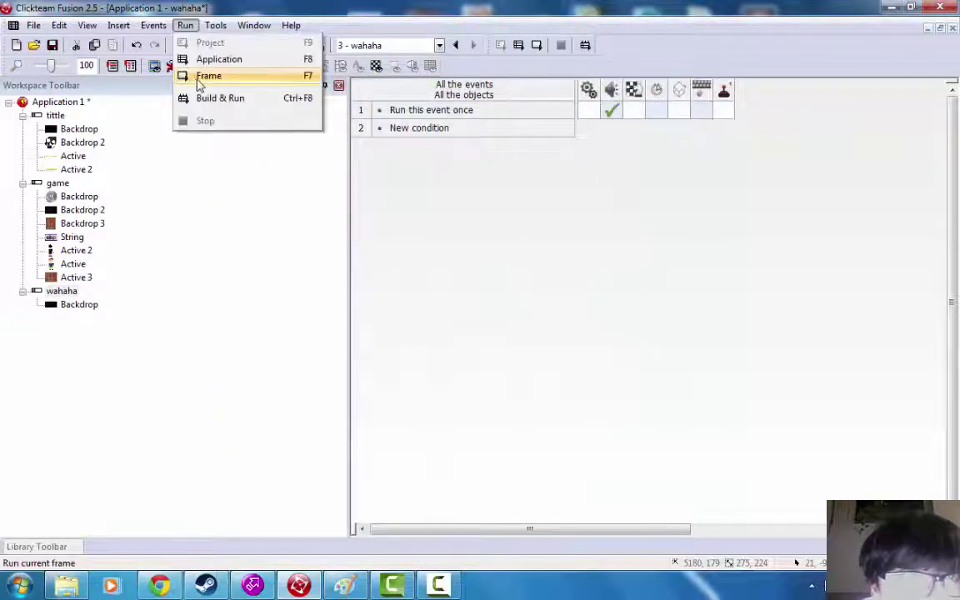
pyautogui.click(197, 78)
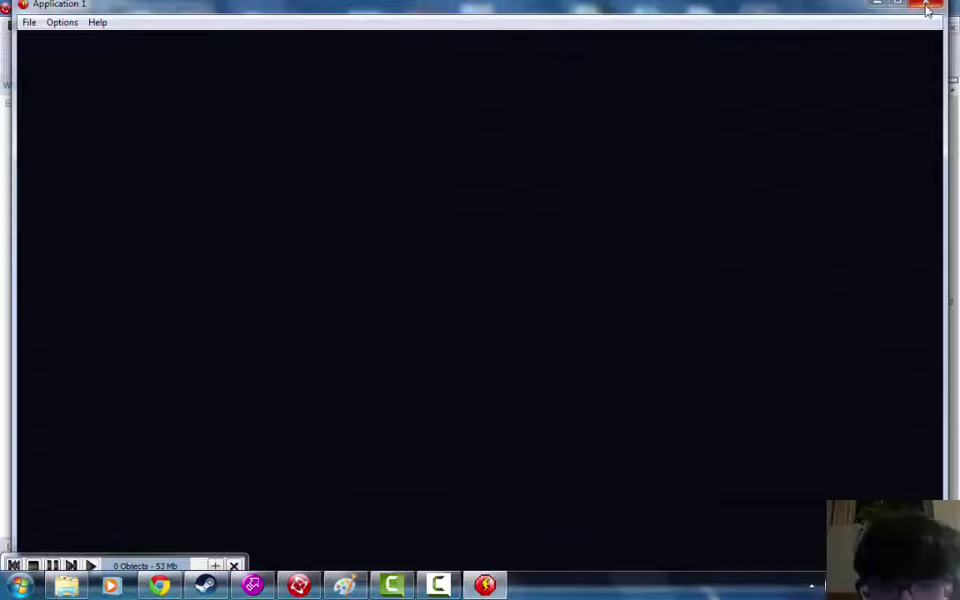
pyautogui.click(928, 6)
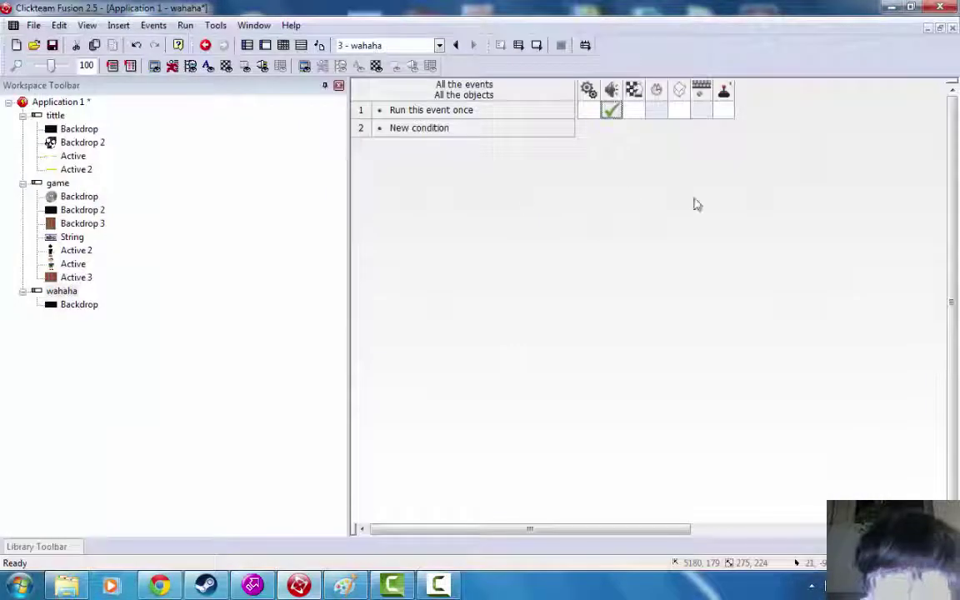
# - Add a timer condition that fires every 5 seconds as the second event of the wahaha frame
pyautogui.doubleClick(428, 129)
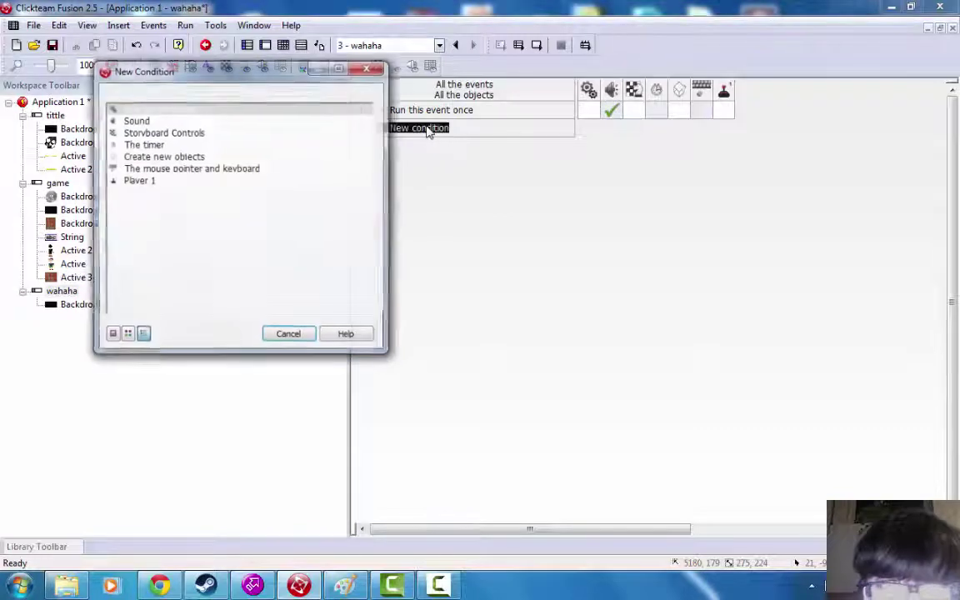
pyautogui.click(154, 111)
pyautogui.click(546, 304)
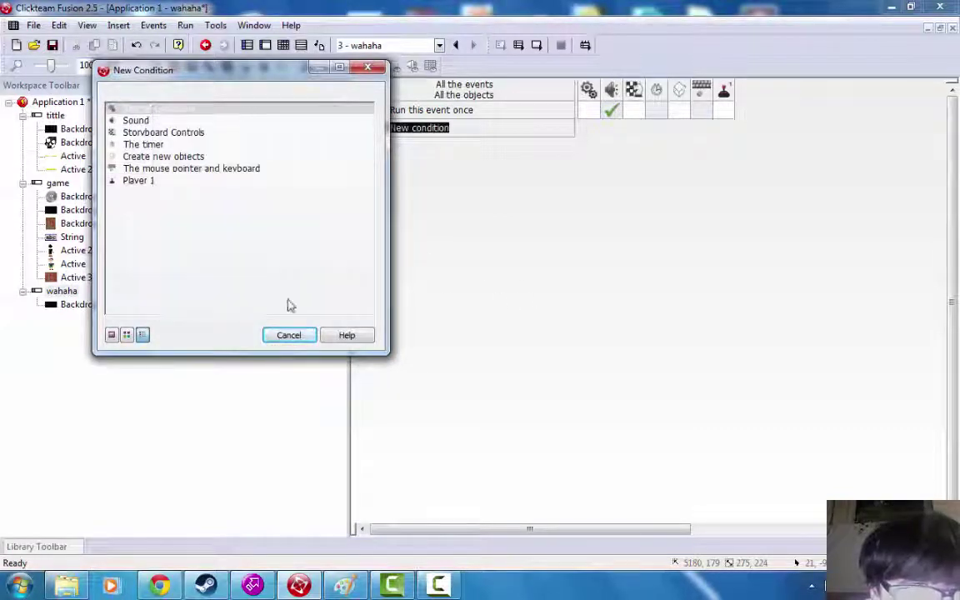
pyautogui.click(174, 148)
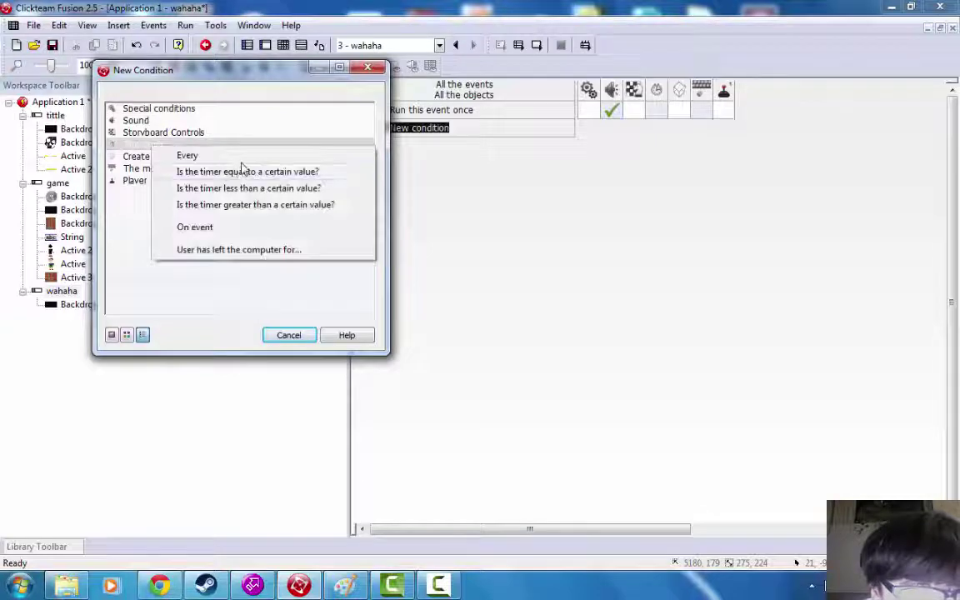
pyautogui.click(238, 157)
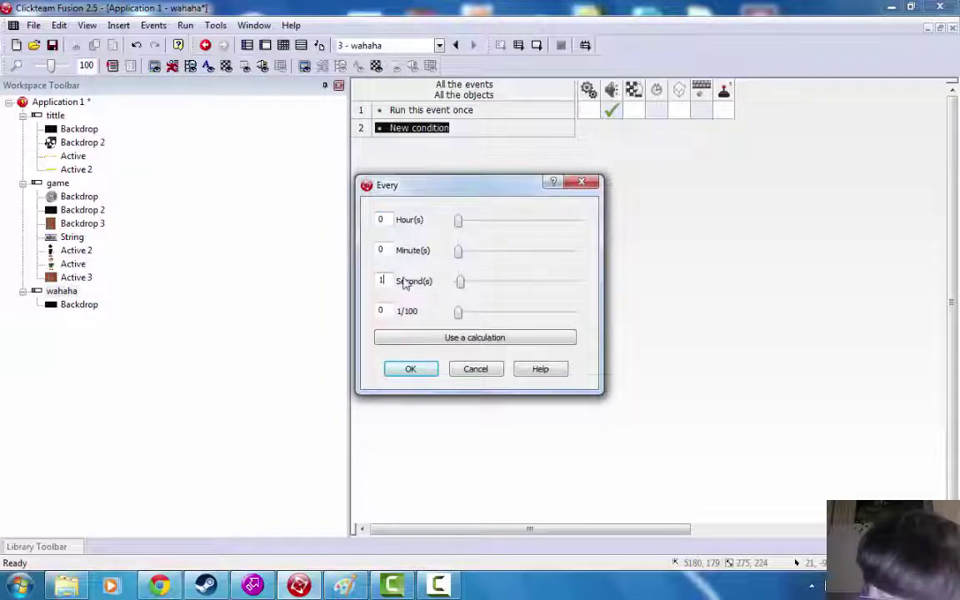
pyautogui.click(414, 371)
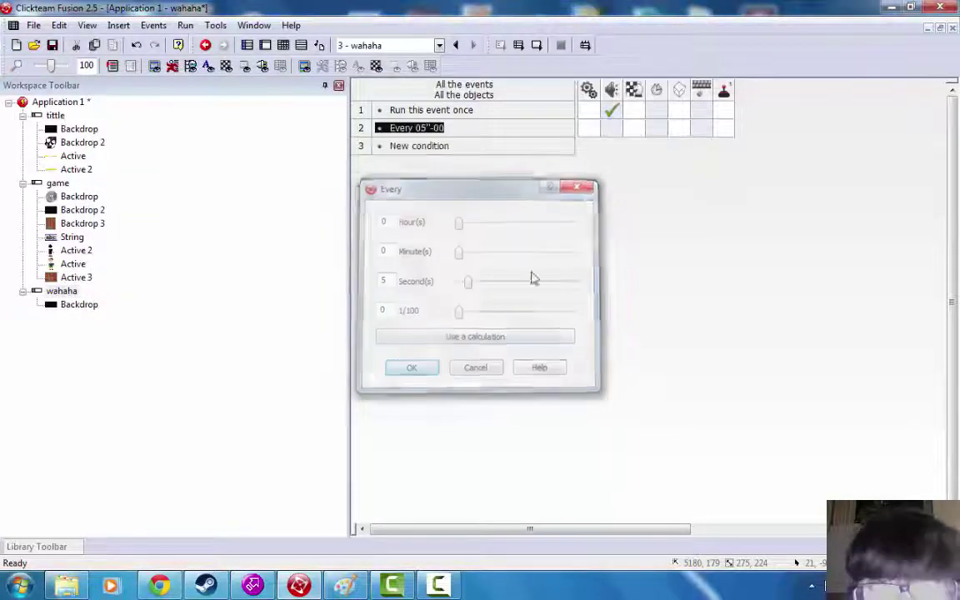
pyautogui.click(631, 134)
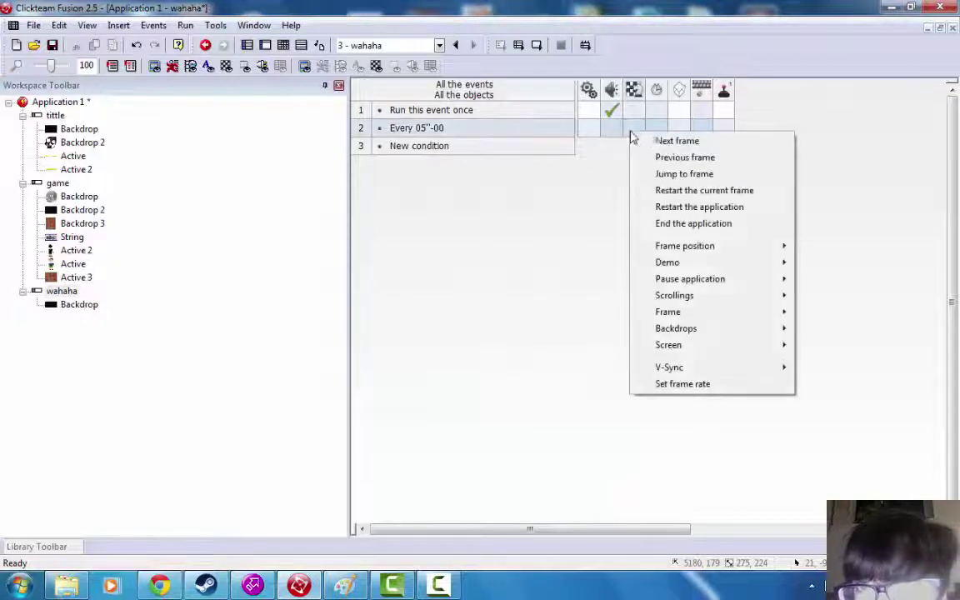
pyautogui.click(667, 174)
pyautogui.click(119, 300)
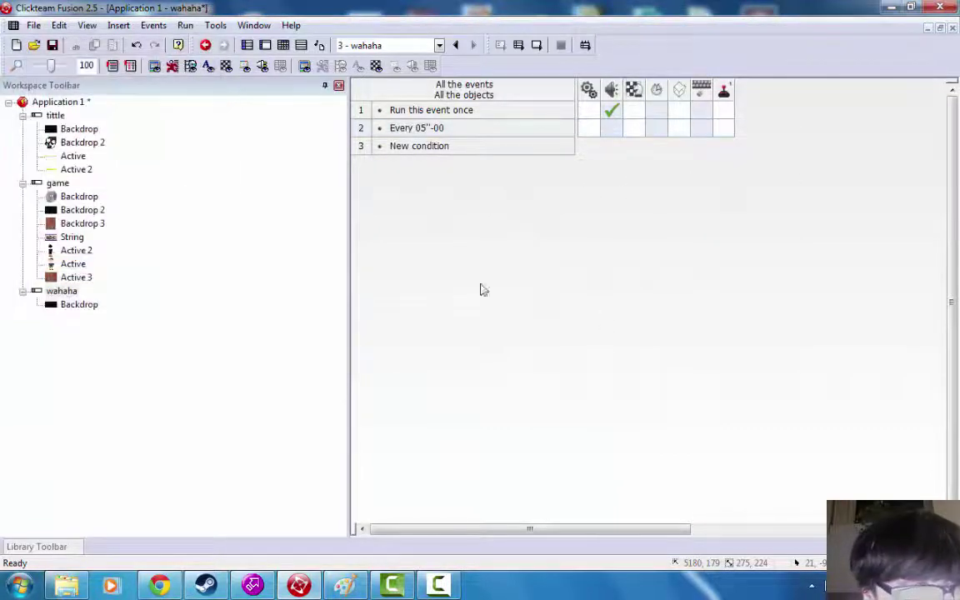
# - Add a new frame named "death" to the application and make the every-5-seconds event jump to it
pyautogui.rightClick(56, 103)
pyautogui.click(135, 152)
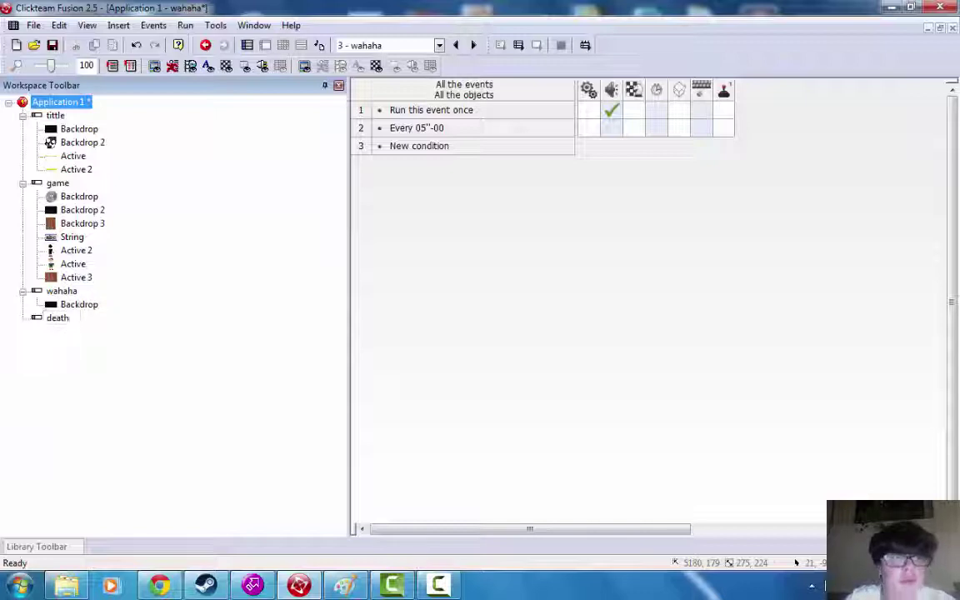
pyautogui.rightClick(631, 132)
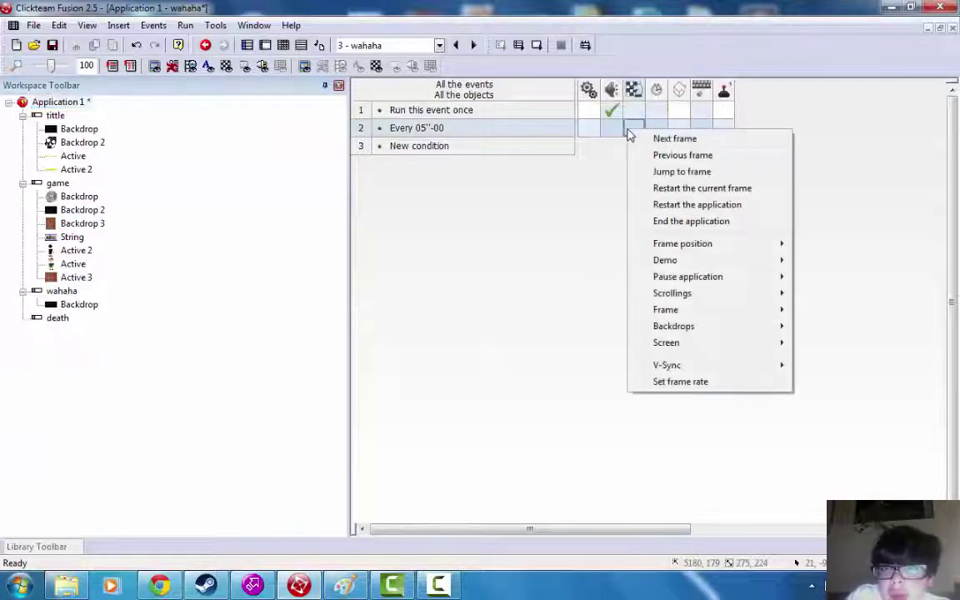
pyautogui.click(671, 172)
pyautogui.scroll(-1, 115, 231)
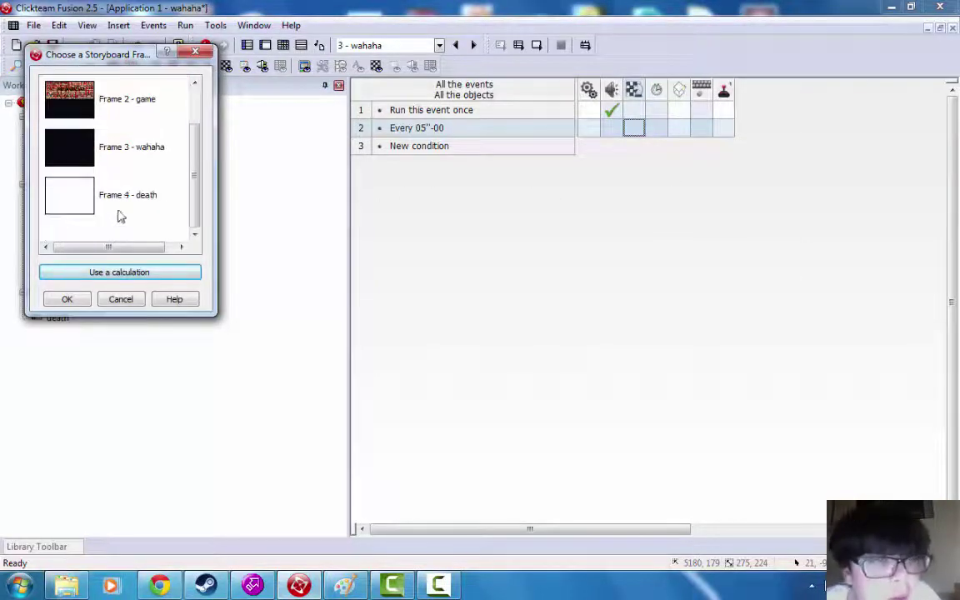
pyautogui.click(138, 202)
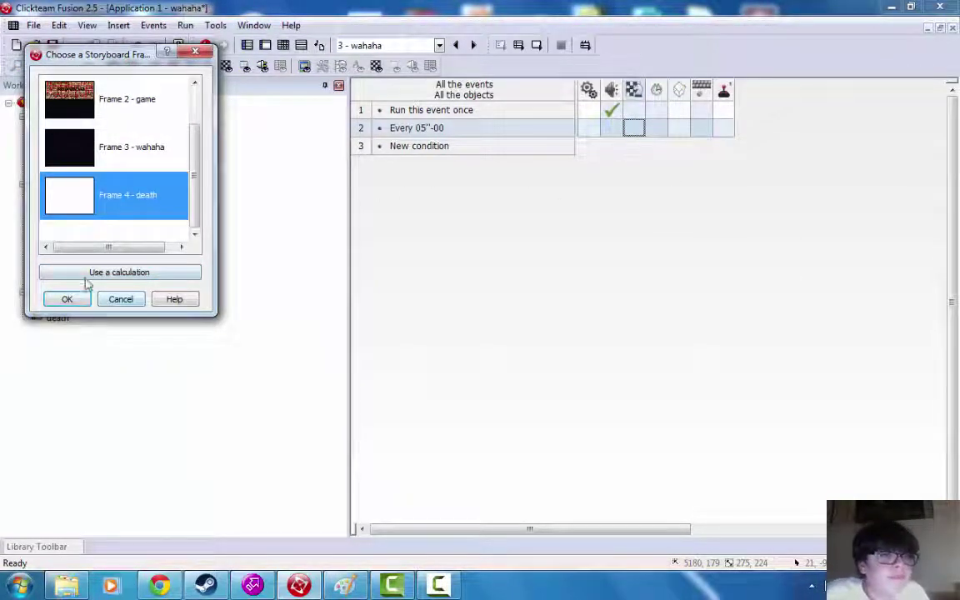
pyautogui.click(67, 299)
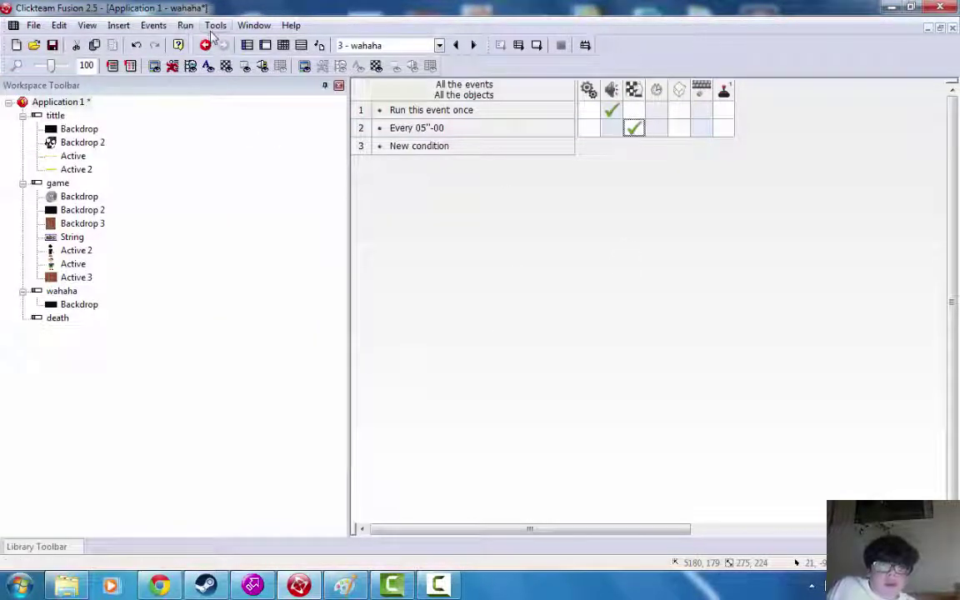
# - Run the whole application, start the game and walk the character to the wahaha scene and on to the death frame, and close the test
pyautogui.click(185, 25)
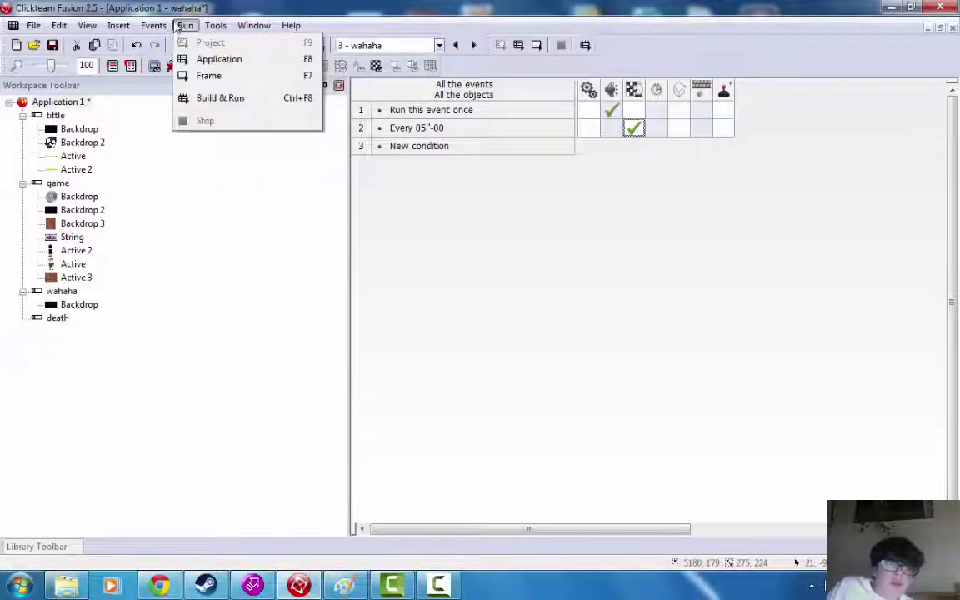
pyautogui.click(200, 58)
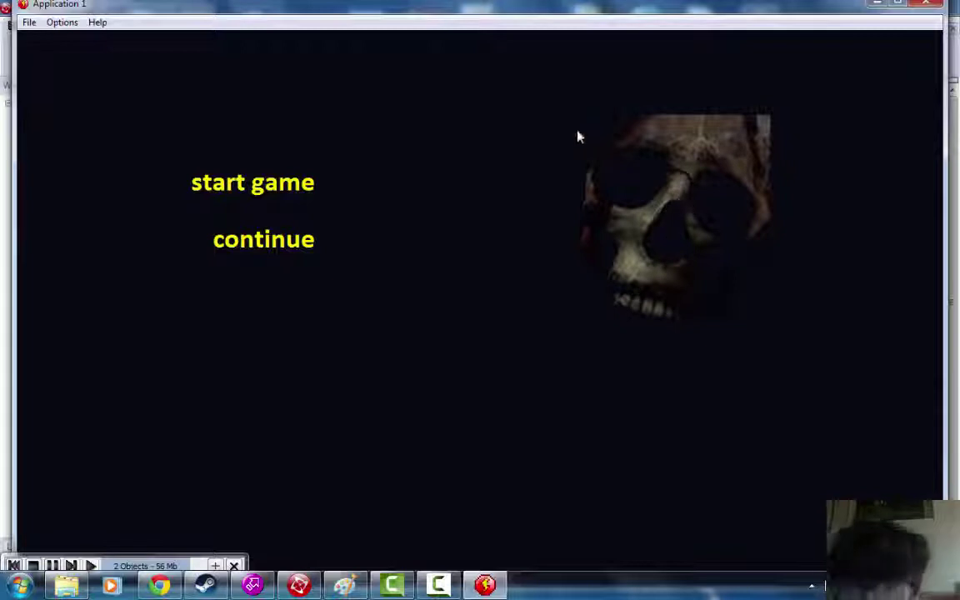
pyautogui.click(257, 186)
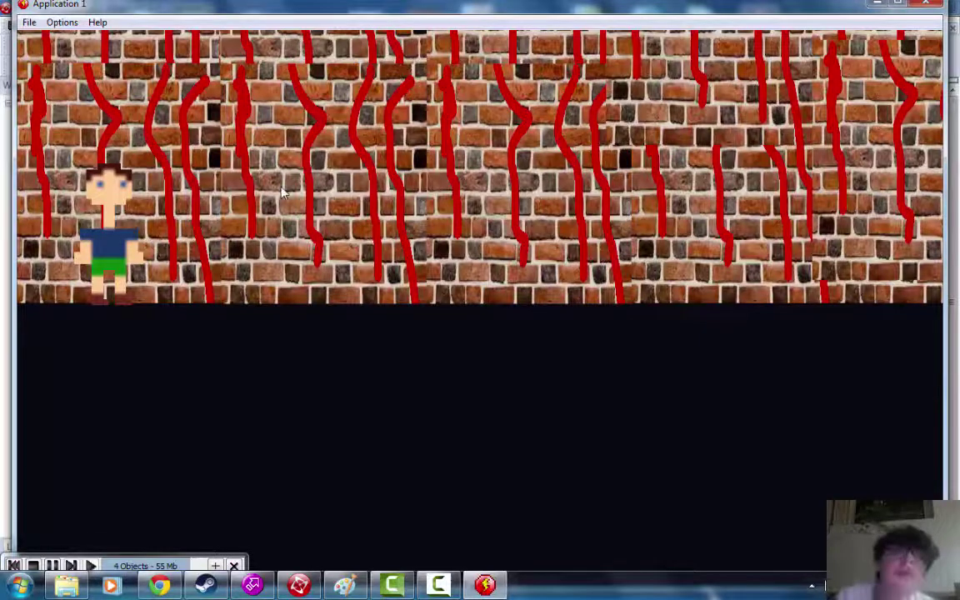
pyautogui.press('Right')
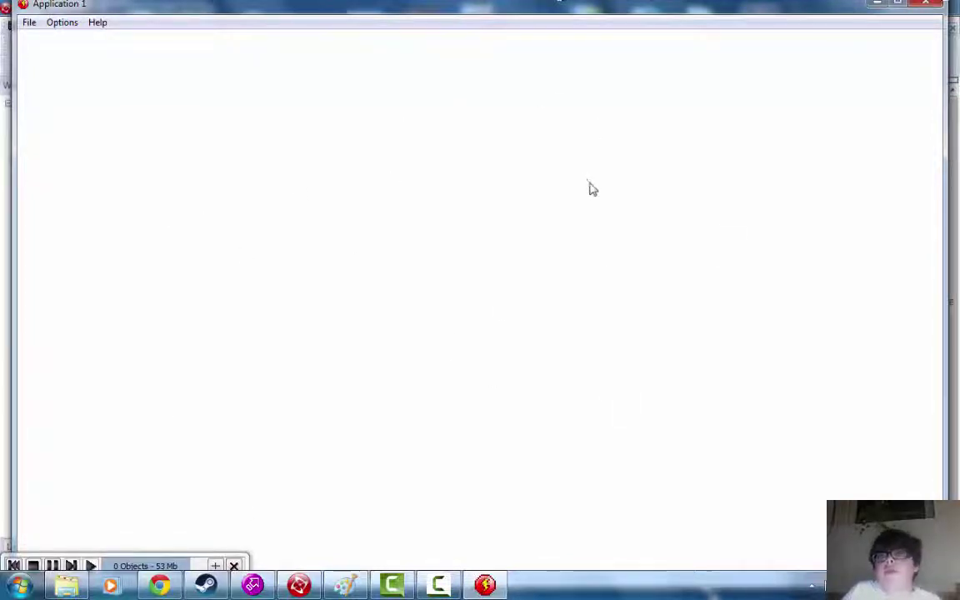
pyautogui.click(930, 4)
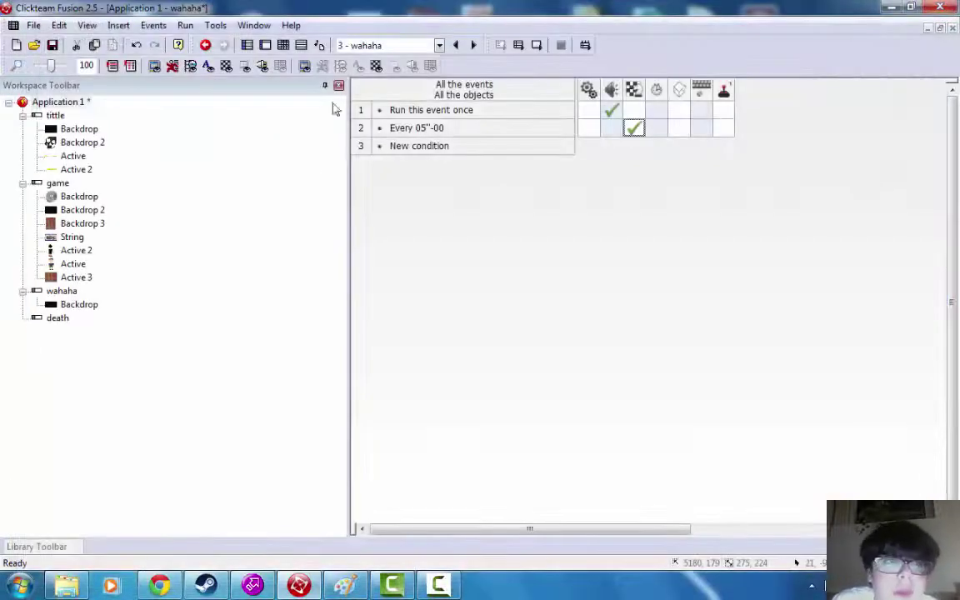
# - Open the death frame and copy the black backdrop of the tittle frame into it
pyautogui.click(83, 130)
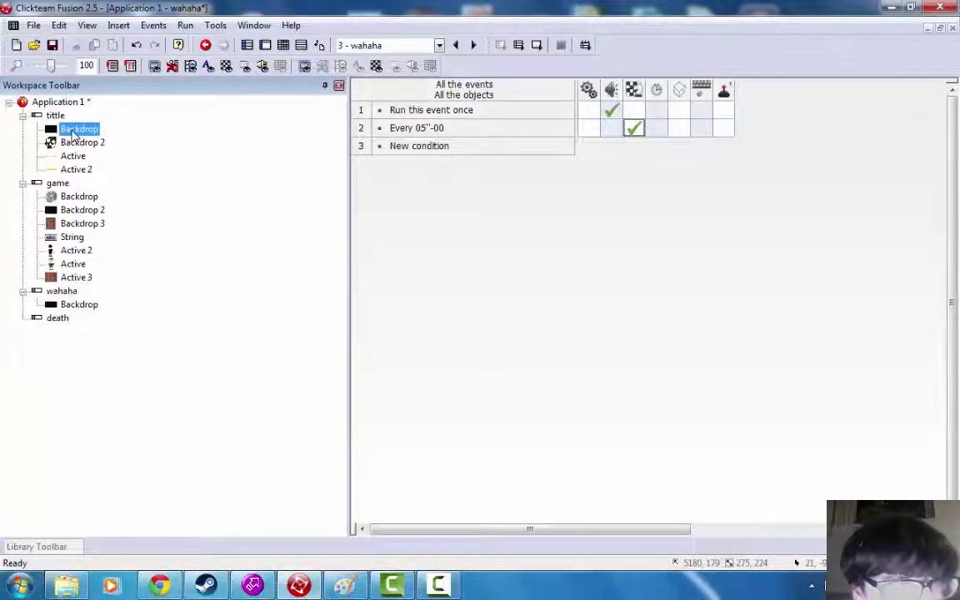
pyautogui.moveTo(80, 142); pyautogui.dragTo(48, 317)
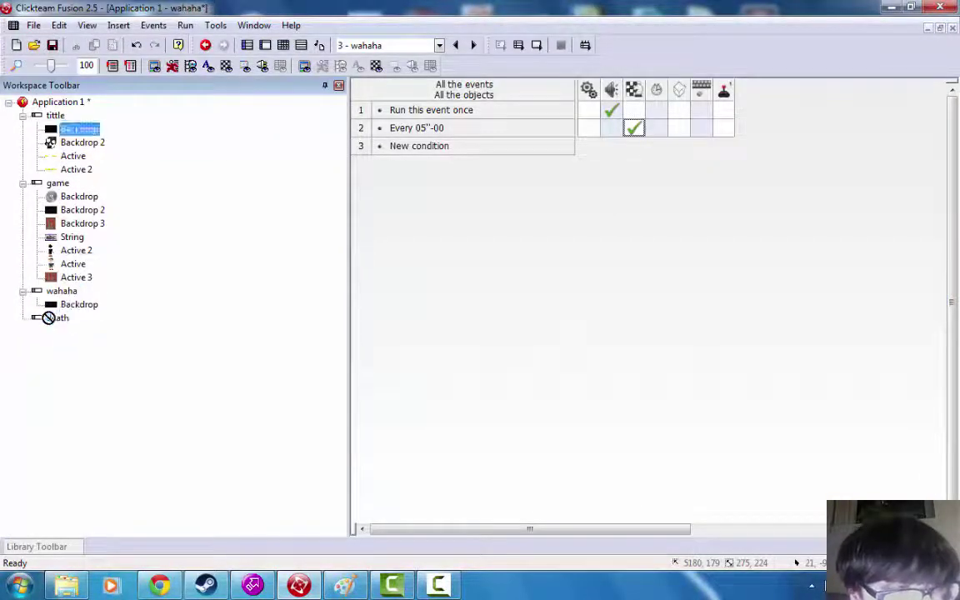
pyautogui.doubleClick(50, 318)
pyautogui.moveTo(52, 130); pyautogui.dragTo(620, 296)
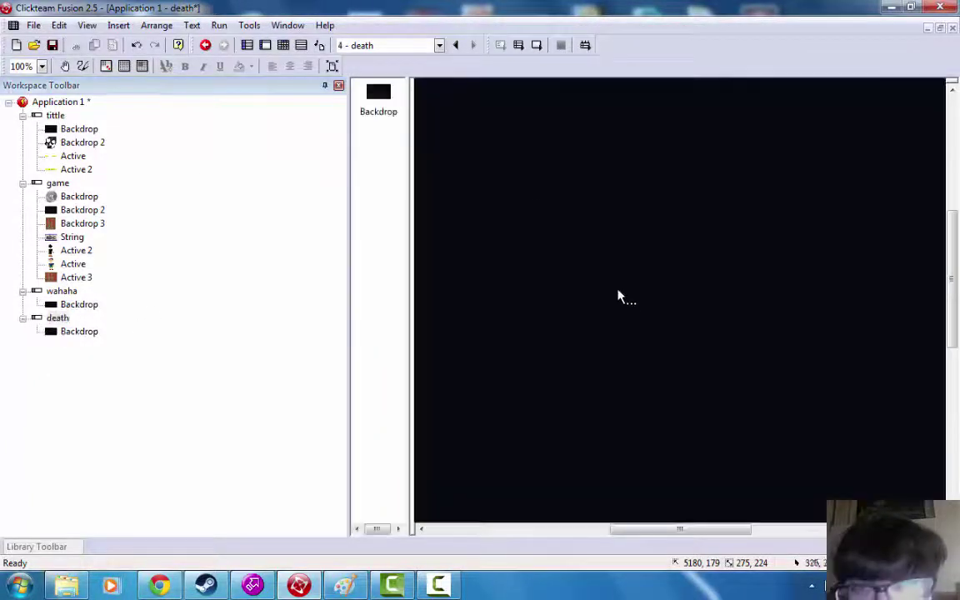
# - Align the black backdrop with the death frame's corner and stretch it to 1279 by 823 so it covers the whole frame
pyautogui.moveTo(674, 530); pyautogui.dragTo(613, 528)
pyautogui.moveTo(521, 387); pyautogui.dragTo(516, 390)
pyautogui.scroll(1, 946, 222)
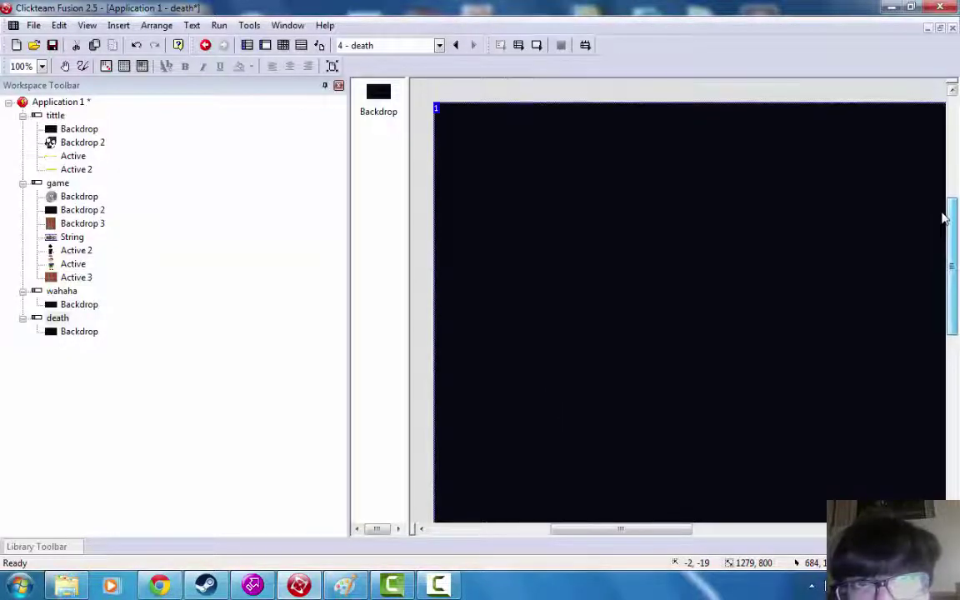
pyautogui.moveTo(944, 219); pyautogui.dragTo(947, 301)
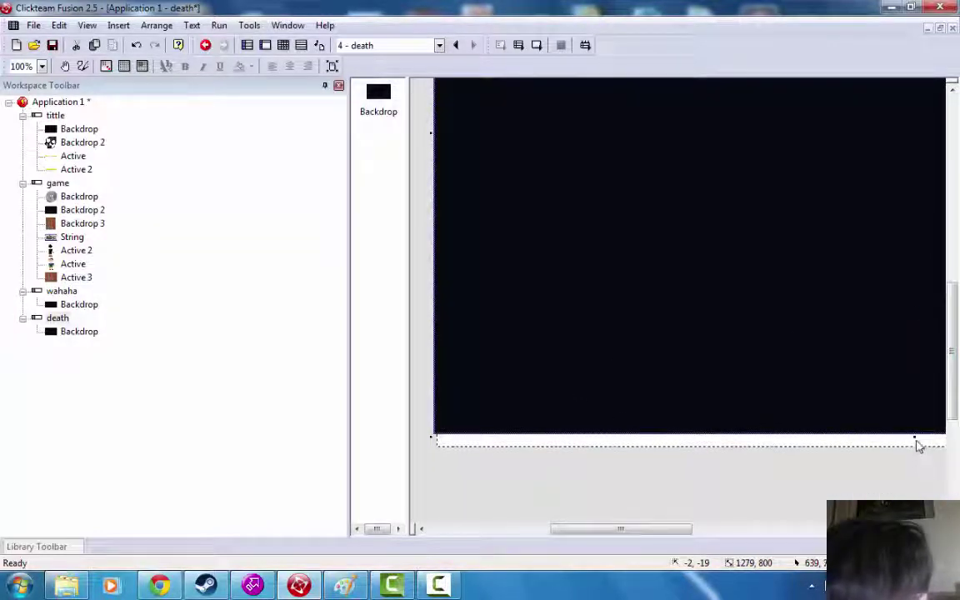
pyautogui.moveTo(914, 440); pyautogui.dragTo(913, 454)
pyautogui.moveTo(621, 529); pyautogui.dragTo(798, 527)
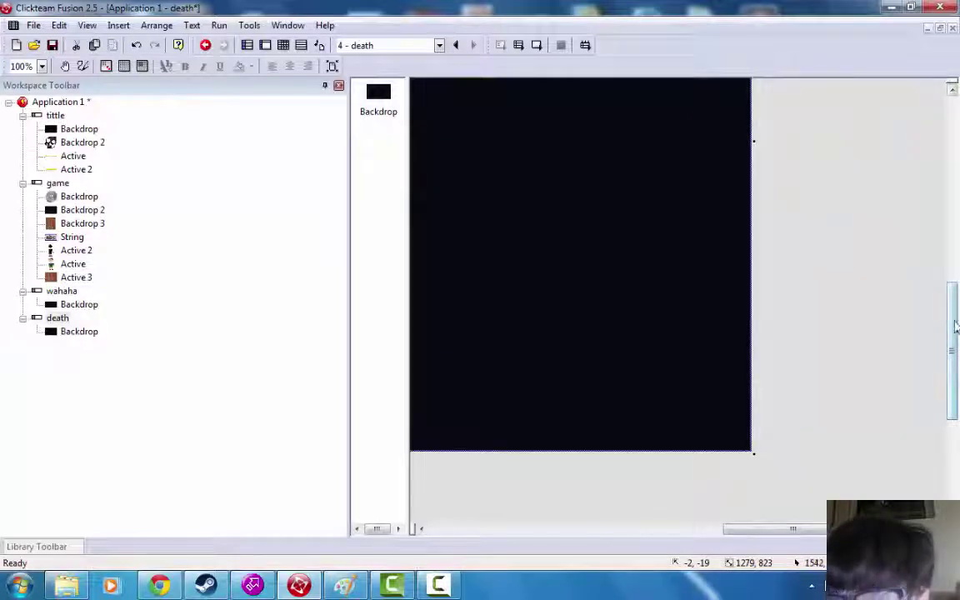
pyautogui.moveTo(953, 322); pyautogui.dragTo(955, 253)
pyautogui.moveTo(807, 529); pyautogui.dragTo(690, 535)
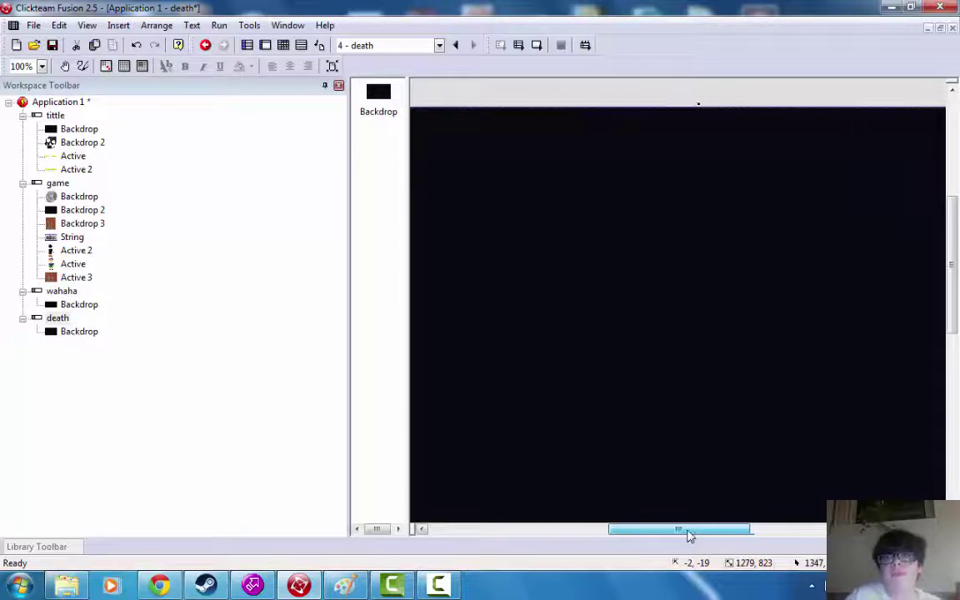
# - Open Paint and fill the blank canvas with black
pyautogui.click(20, 586)
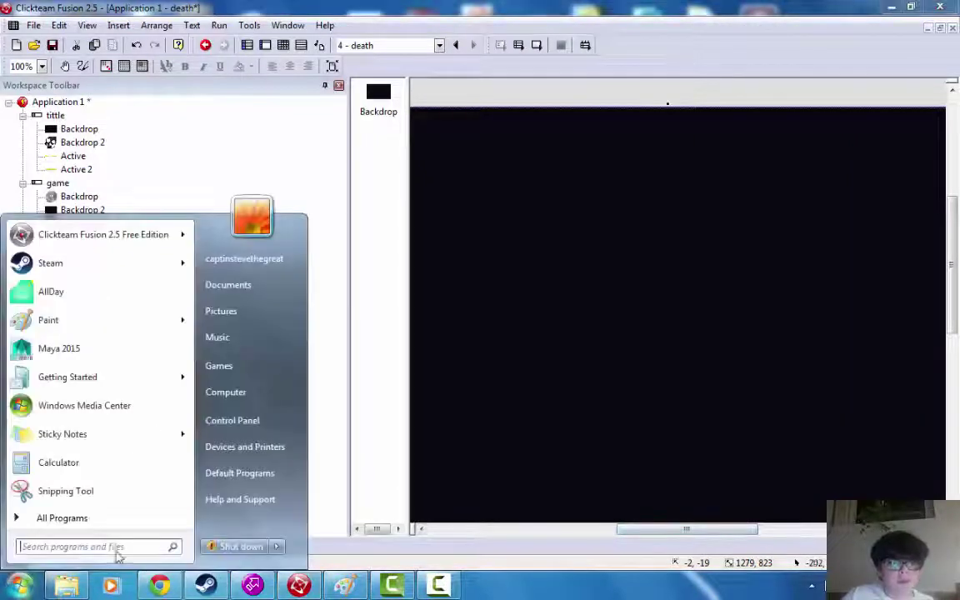
pyautogui.write('paint')
pyautogui.press('Return')
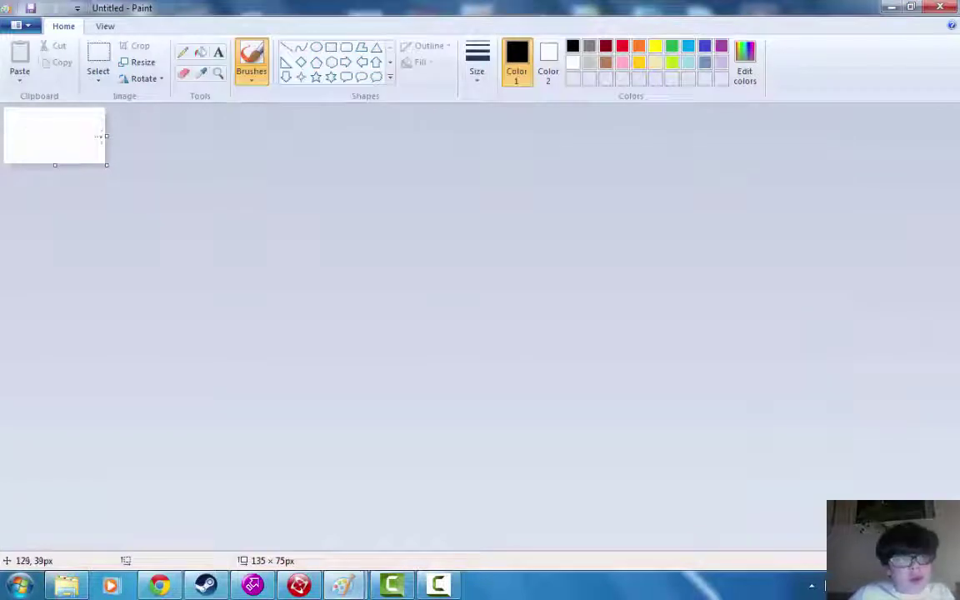
pyautogui.click(200, 52)
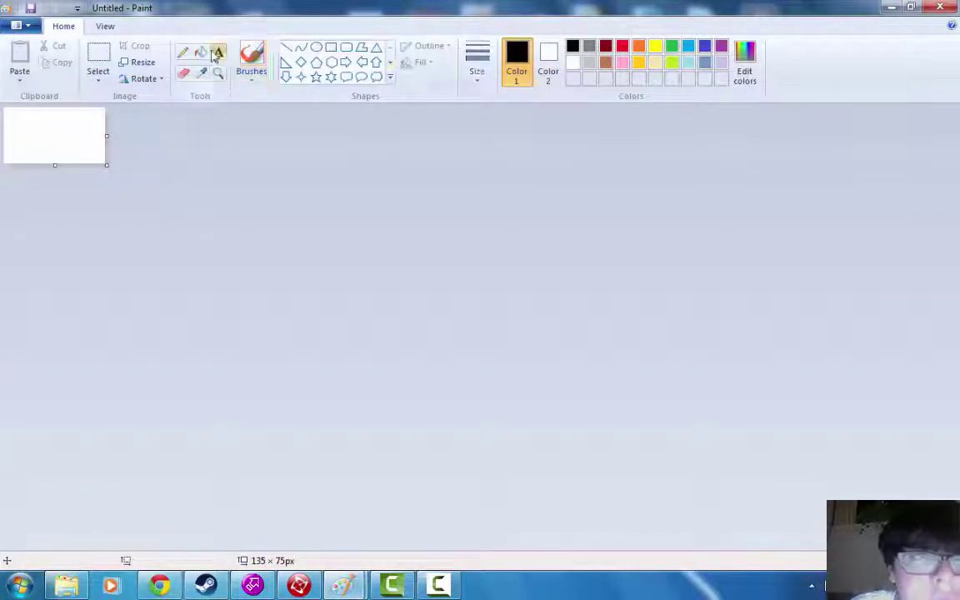
pyautogui.click(79, 117)
# - Add the text "credits" in yellow and centre it on the black canvas
pyautogui.click(218, 52)
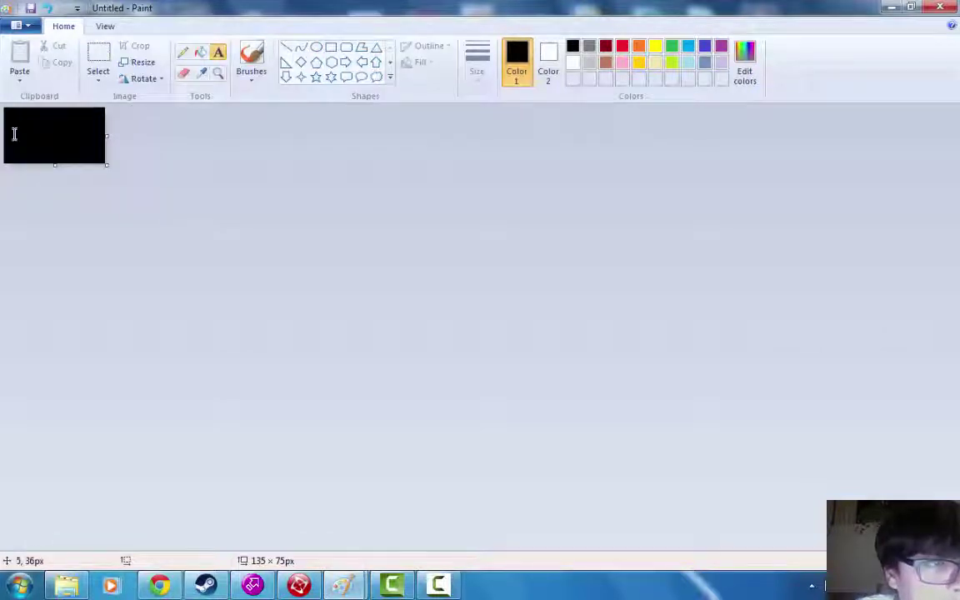
pyautogui.click(13, 132)
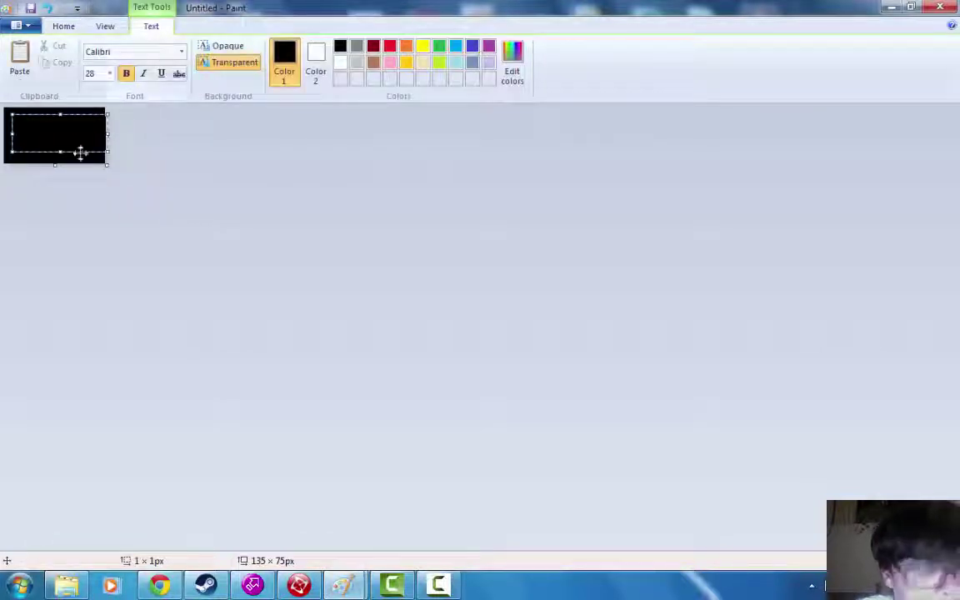
pyautogui.click(423, 47)
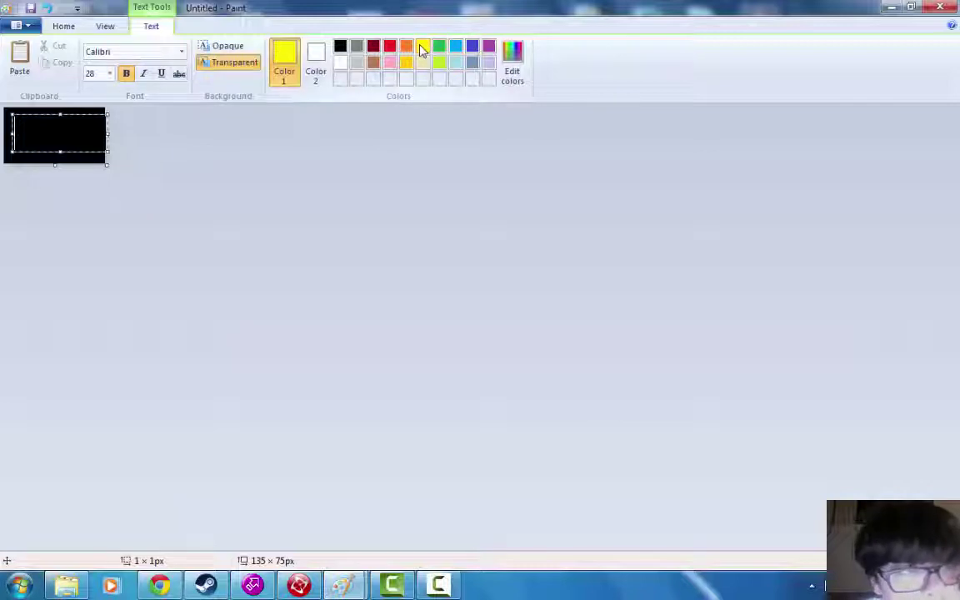
pyautogui.write('e')
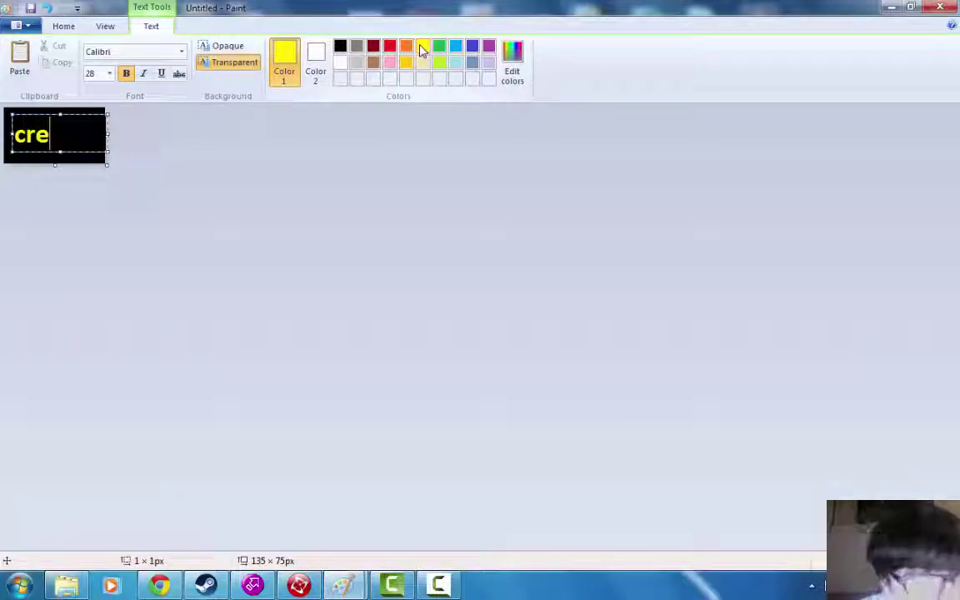
pyautogui.write('da')
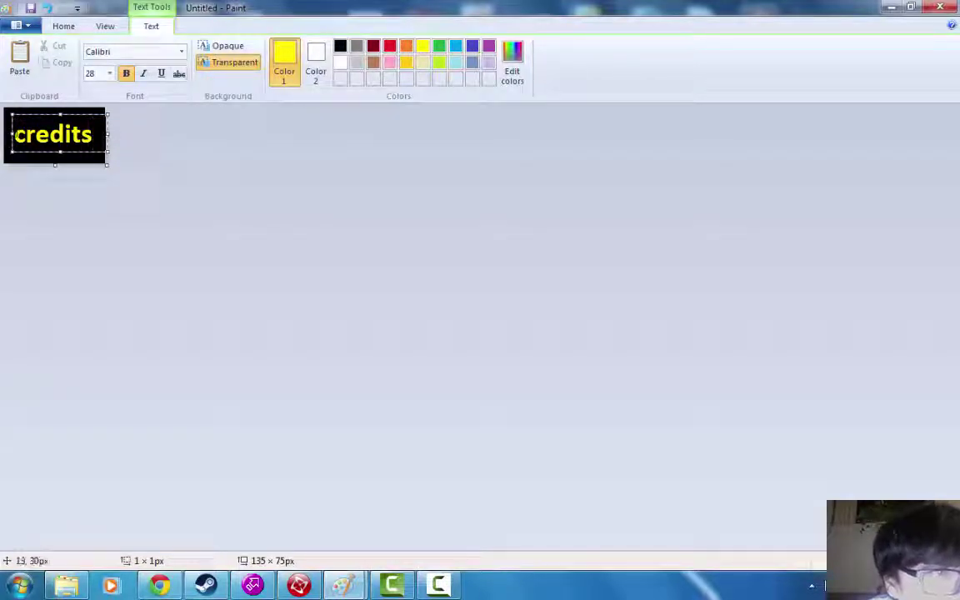
pyautogui.moveTo(8, 133); pyautogui.dragTo(1, 114)
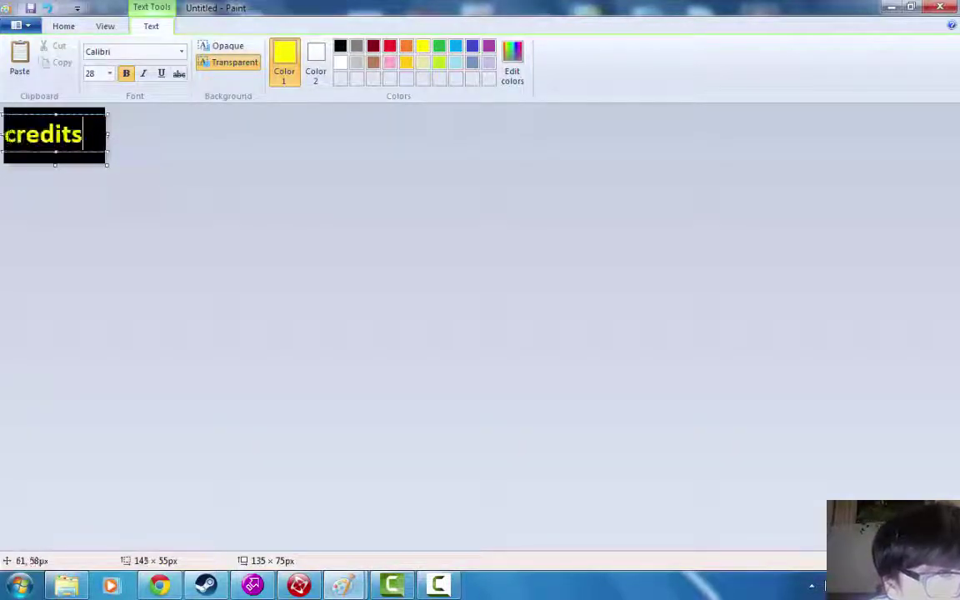
pyautogui.click(7, 135)
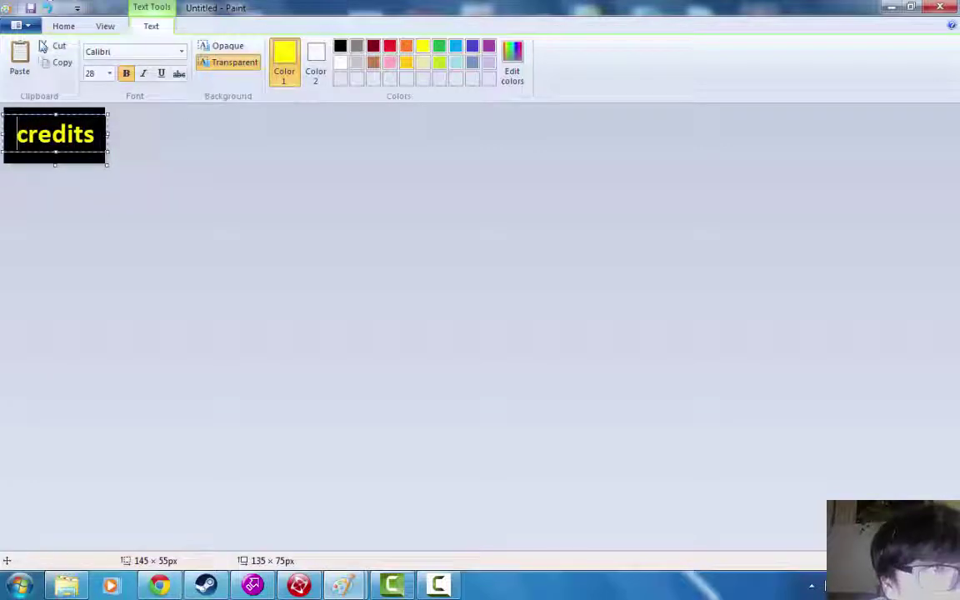
# - Save the image as a PNG named 3 in the example game folder
pyautogui.click(30, 7)
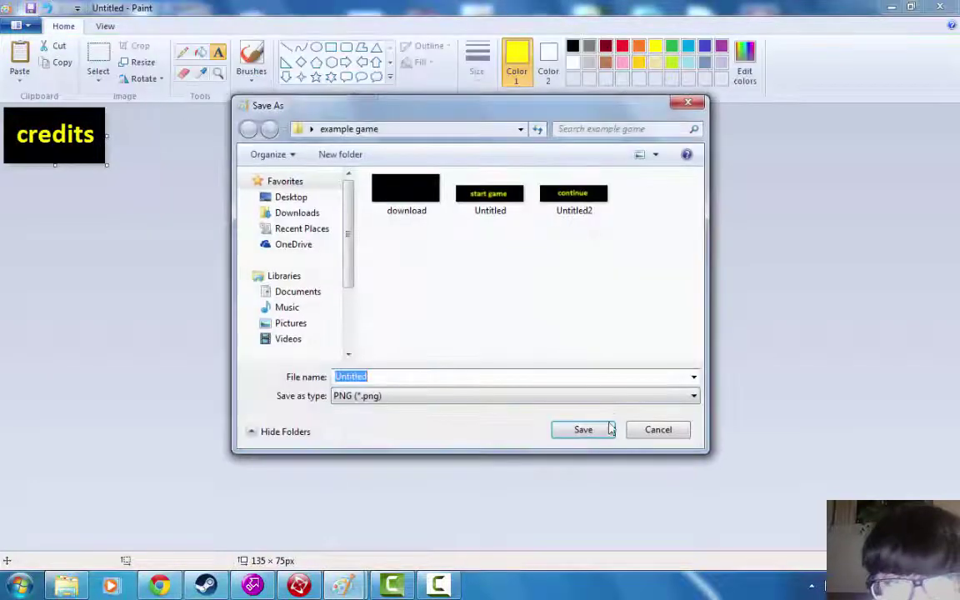
pyautogui.click(590, 427)
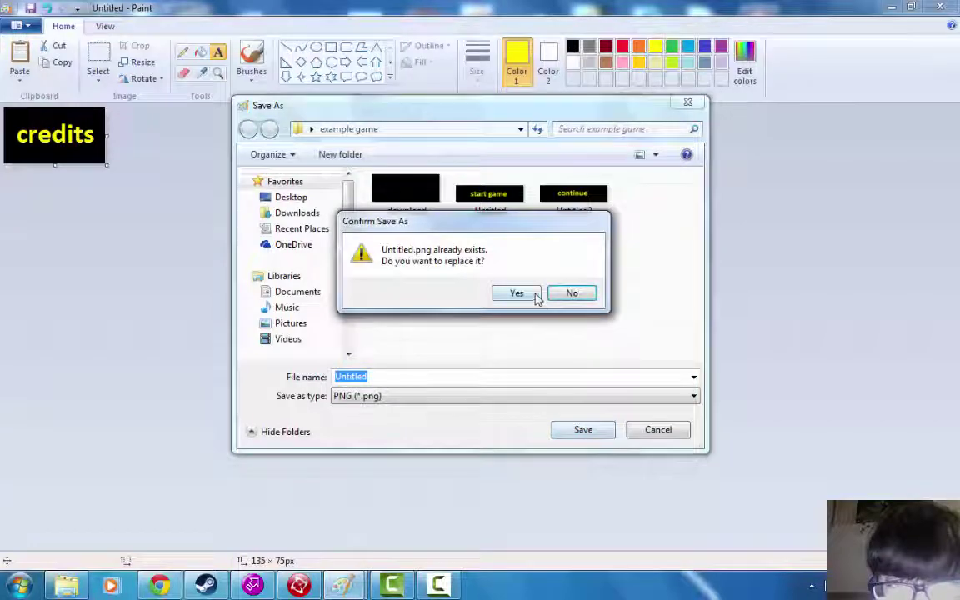
pyautogui.click(577, 297)
pyautogui.write('3')
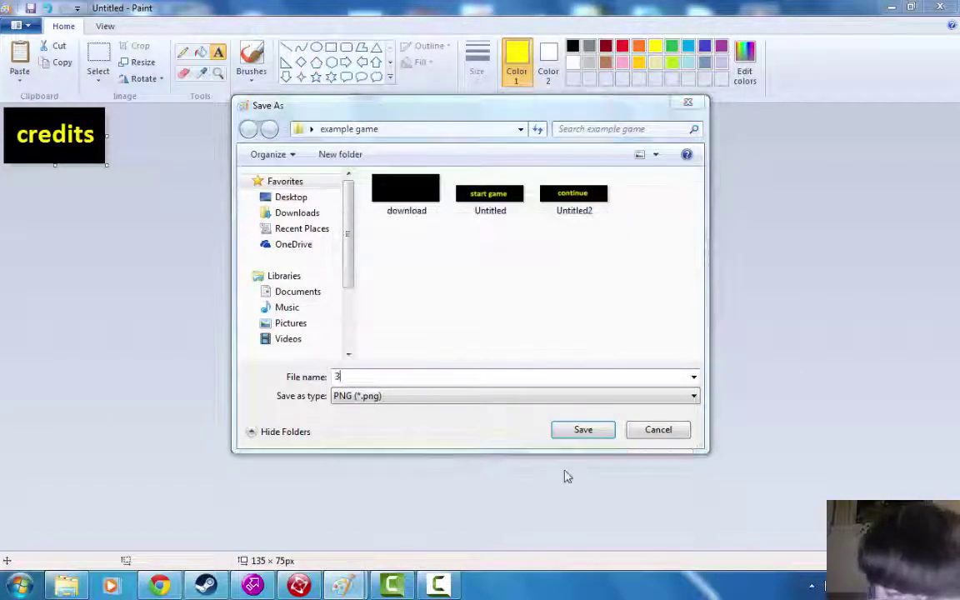
pyautogui.click(582, 429)
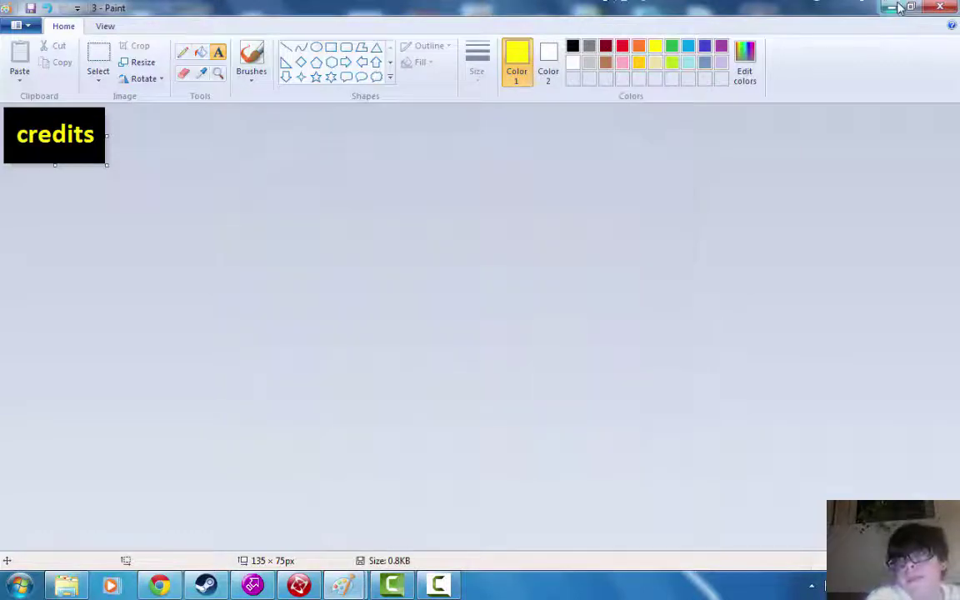
# - Import image 3 from the desktop's example game folder into Clickteam Fusion's death frame as a Backdrop object
pyautogui.click(890, 7)
pyautogui.doubleClick(530, 11)
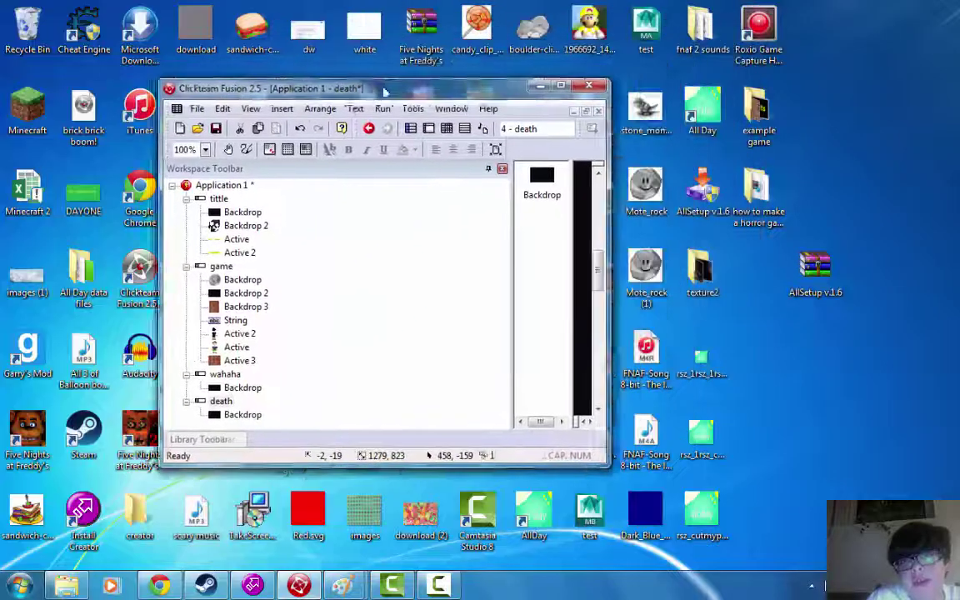
pyautogui.doubleClick(760, 125)
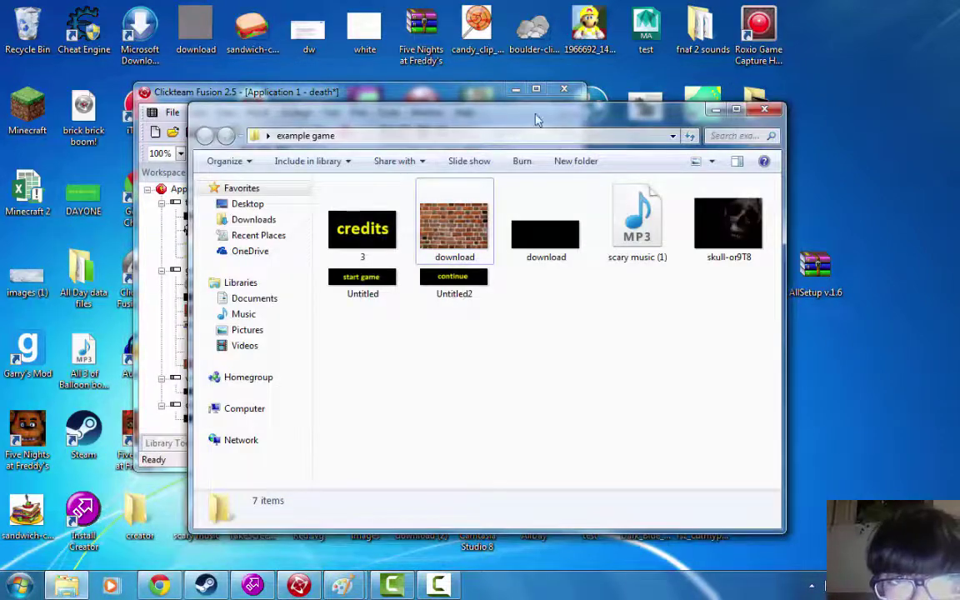
pyautogui.moveTo(538, 119); pyautogui.dragTo(916, 188)
pyautogui.moveTo(715, 312); pyautogui.dragTo(554, 266)
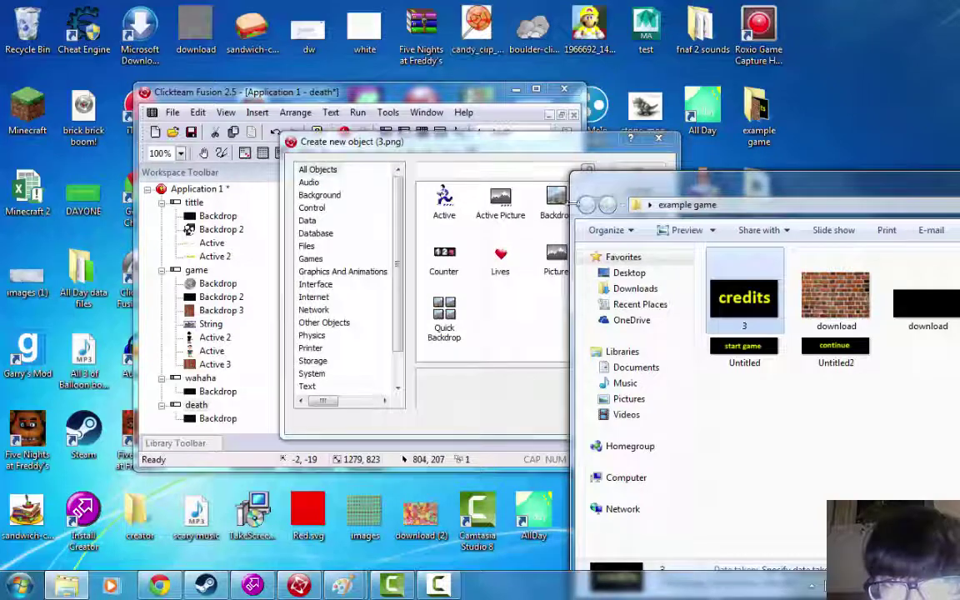
pyautogui.click(557, 200)
pyautogui.click(633, 169)
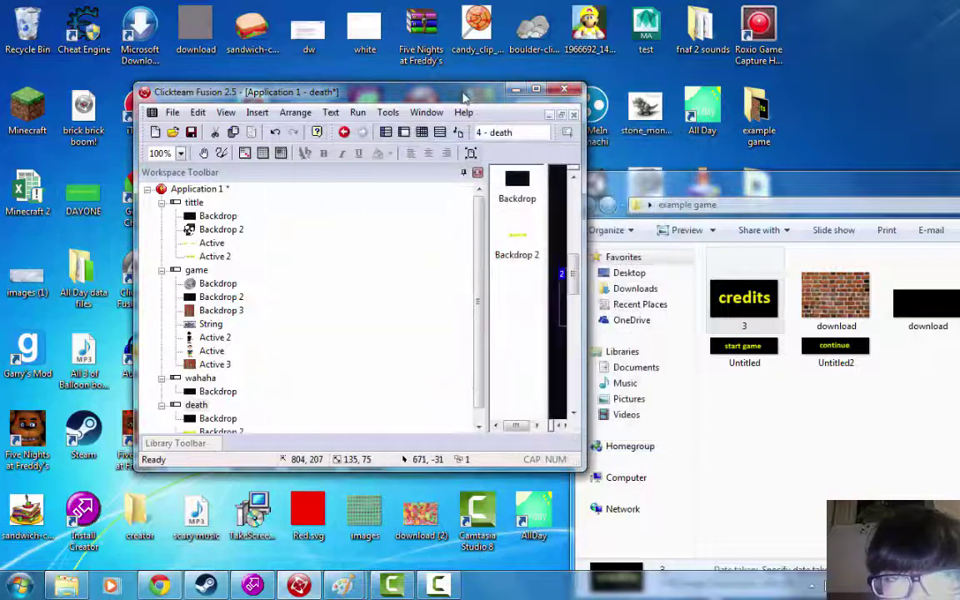
# - Move the credits backdrop to the upper middle of the death frame, at about 785, -1, and test-run the frame
pyautogui.doubleClick(464, 98)
pyautogui.moveTo(751, 311); pyautogui.dragTo(722, 153)
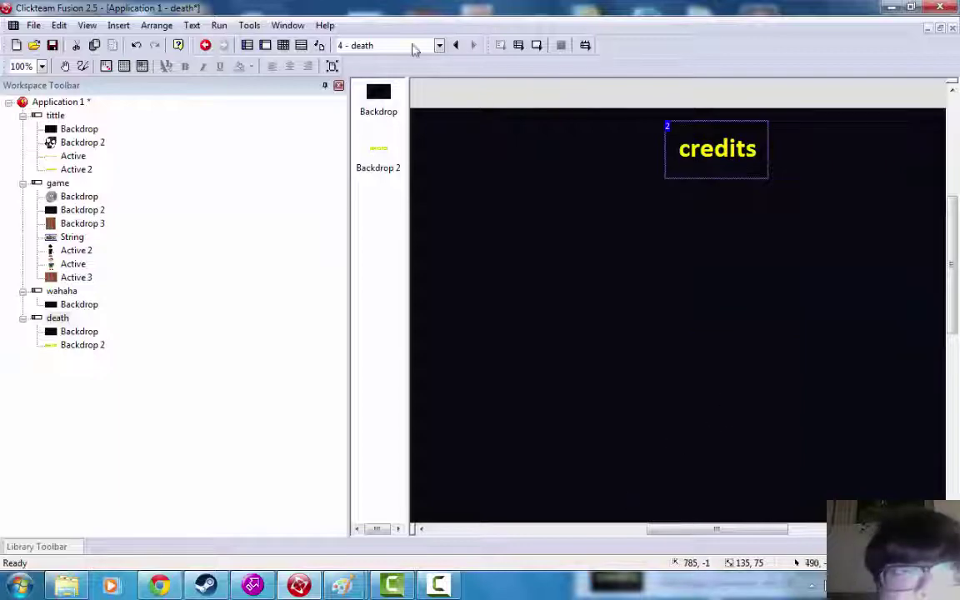
pyautogui.click(218, 26)
pyautogui.click(243, 76)
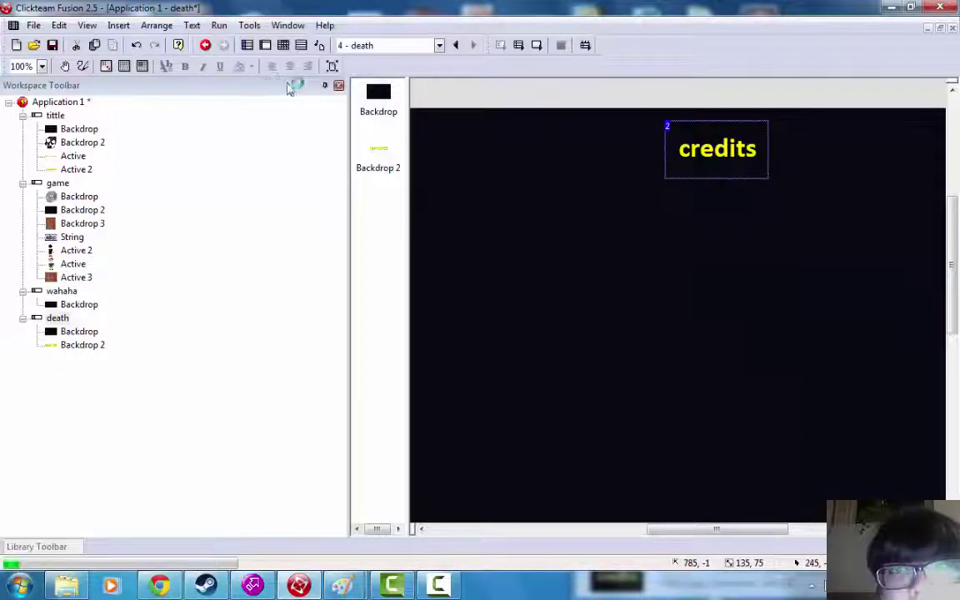
pyautogui.click(935, 4)
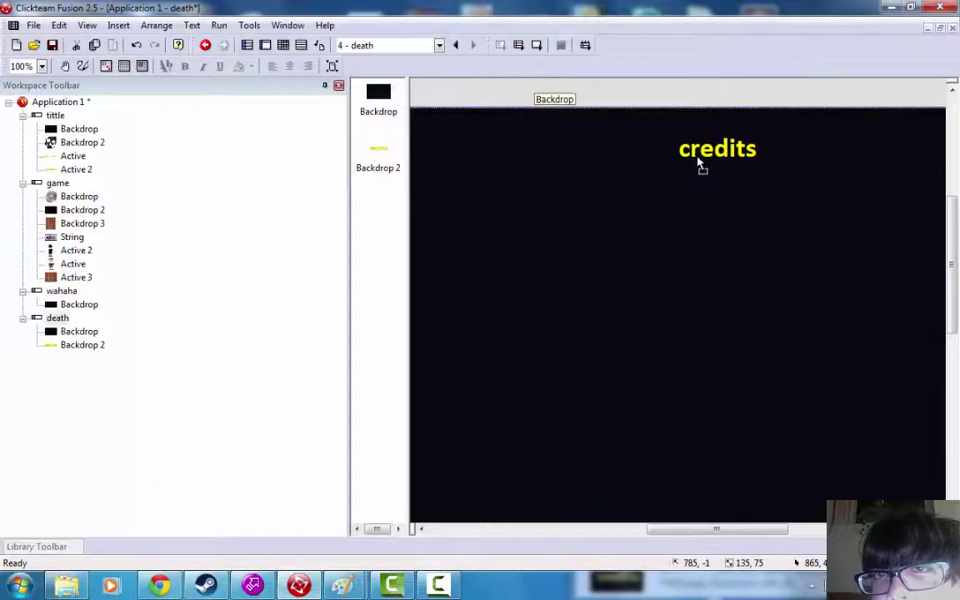
# - Move the credits backdrop to 544, 111 in the death frame
pyautogui.moveTo(658, 528)
pyautogui.mouseDown()
pyautogui.moveTo(724, 543)
pyautogui.moveTo(660, 546)
pyautogui.mouseUp()
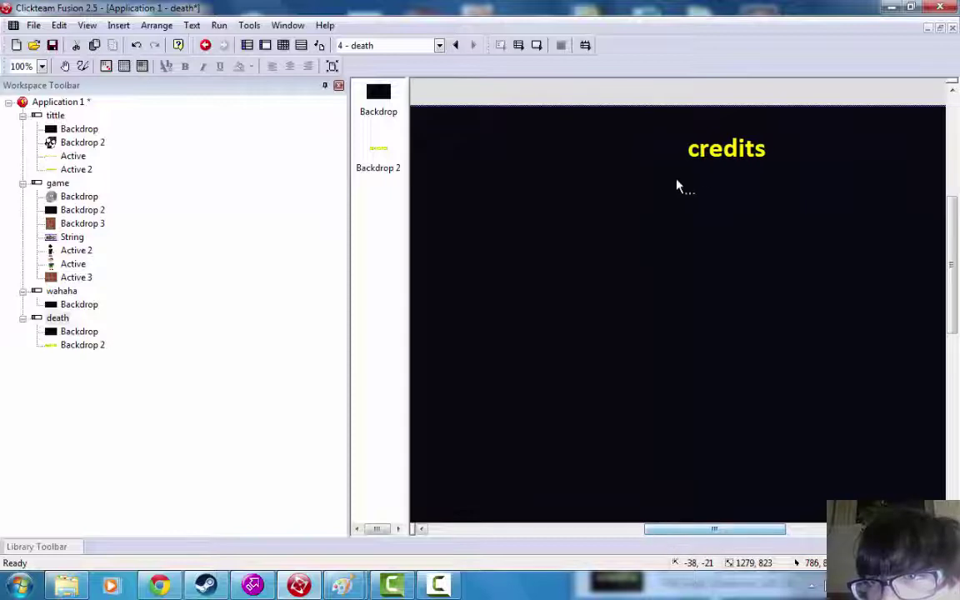
pyautogui.moveTo(730, 144)
pyautogui.mouseDown()
pyautogui.moveTo(669, 185)
pyautogui.moveTo(742, 138)
pyautogui.moveTo(748, 147)
pyautogui.mouseUp()
pyautogui.click(734, 148)
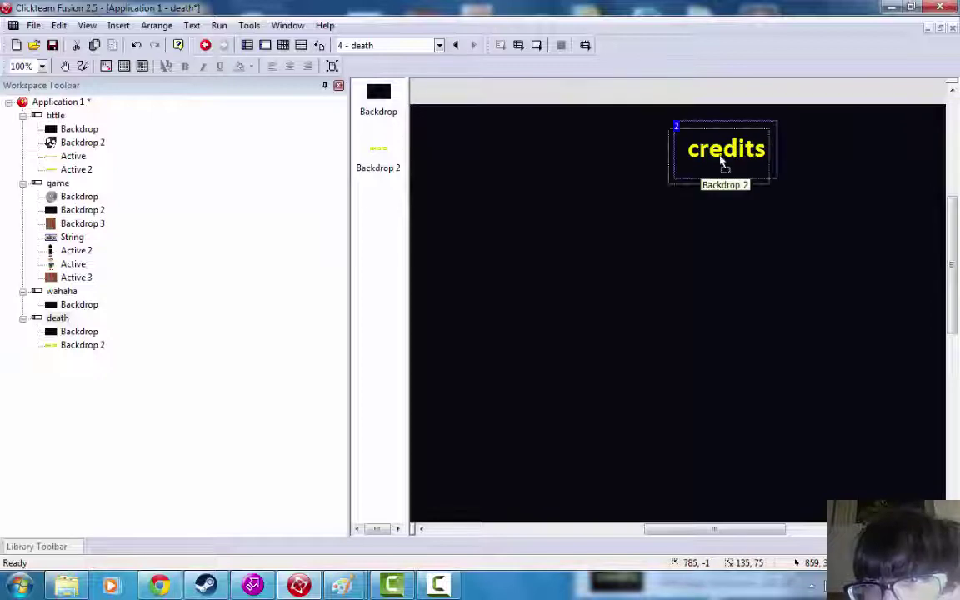
pyautogui.moveTo(607, 225); pyautogui.dragTo(549, 236)
# - Test-run the death frame in a maximised window to check the credits title's position, and close the run
pyautogui.click(219, 25)
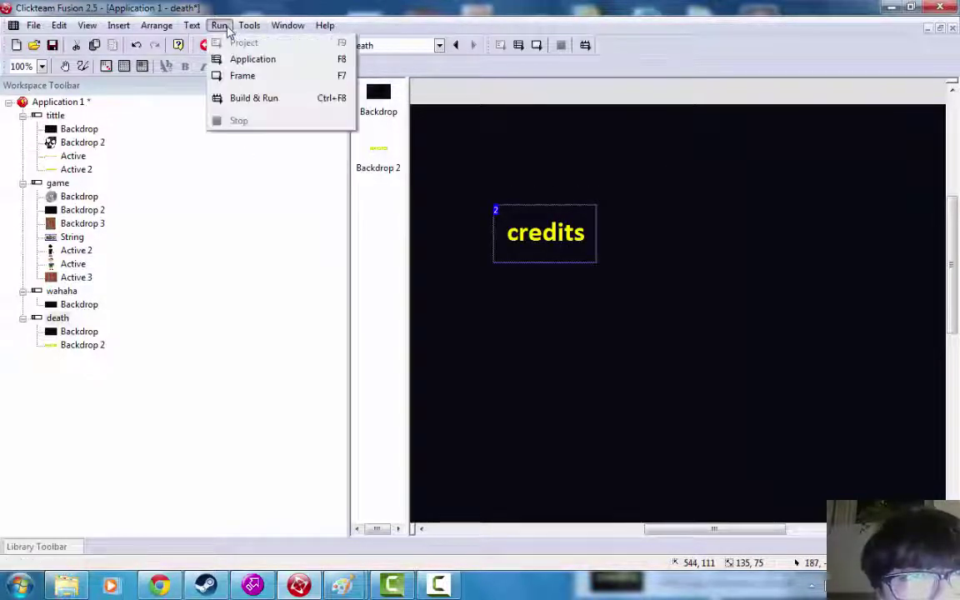
pyautogui.click(218, 26)
pyautogui.click(219, 25)
pyautogui.click(246, 79)
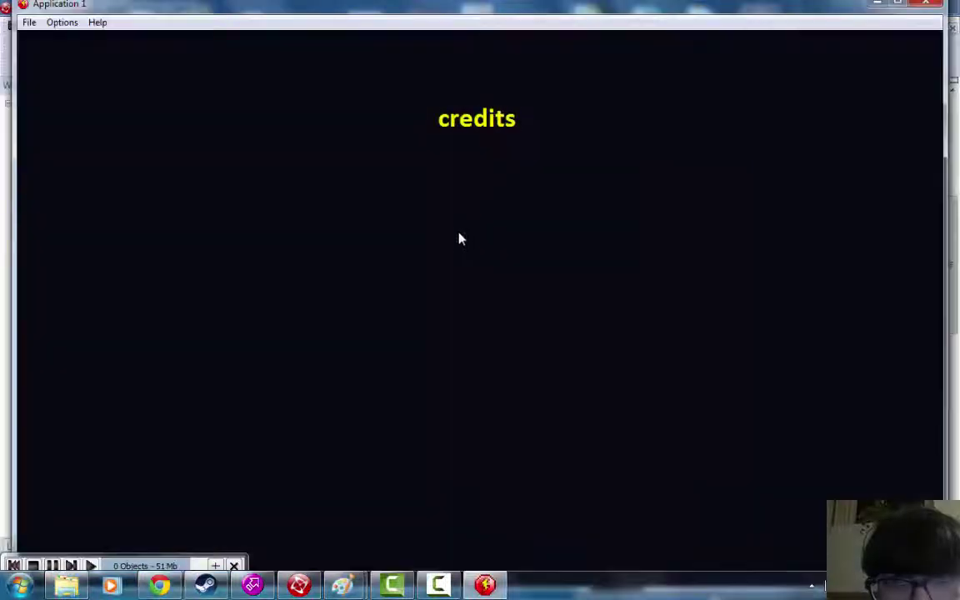
pyautogui.click(898, 3)
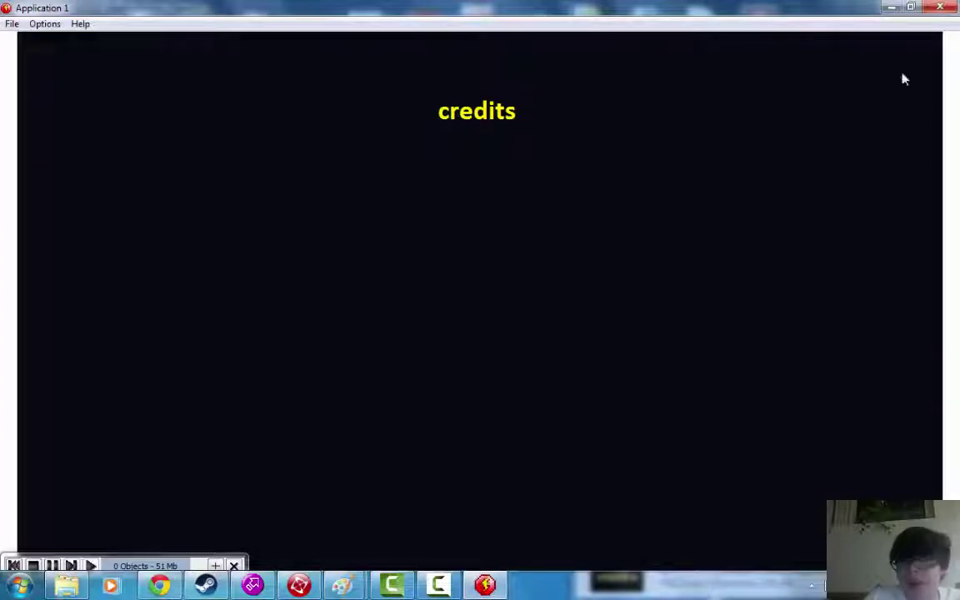
pyautogui.click(932, 8)
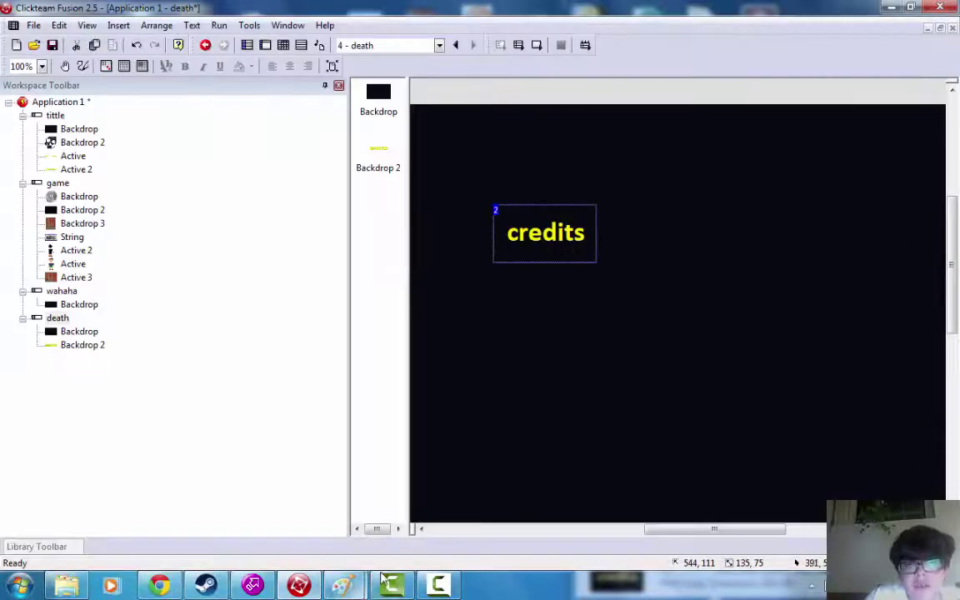
# - Switch to the Paint window holding image 3, start a new image and fill its canvas with black
pyautogui.moveTo(342, 583)
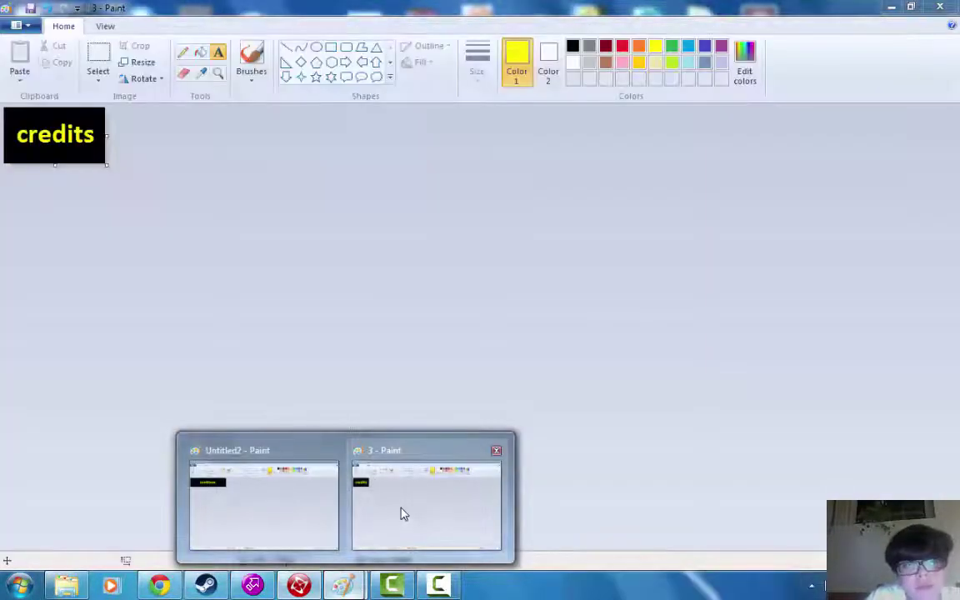
pyautogui.click(400, 512)
pyautogui.click(16, 25)
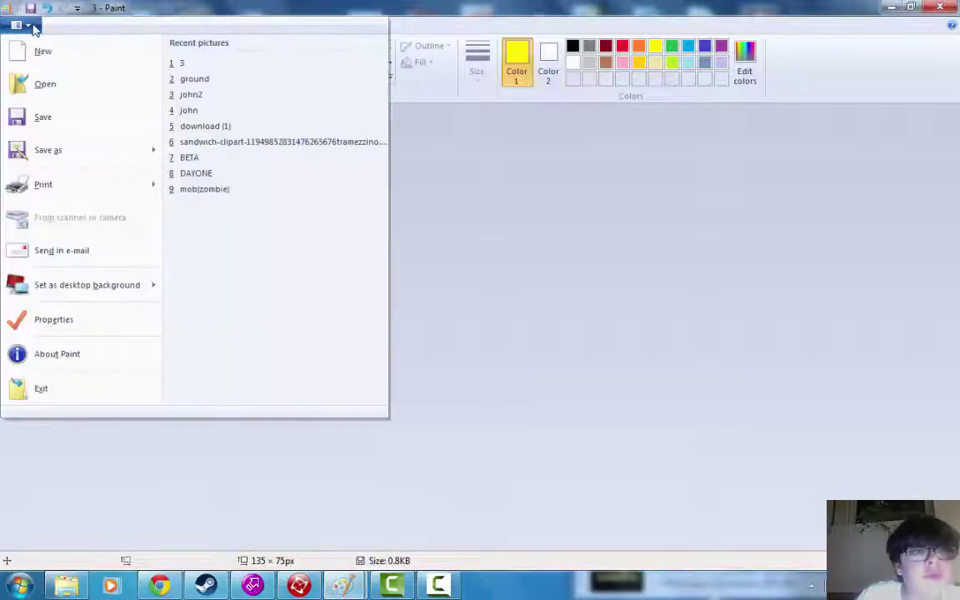
pyautogui.click(62, 83)
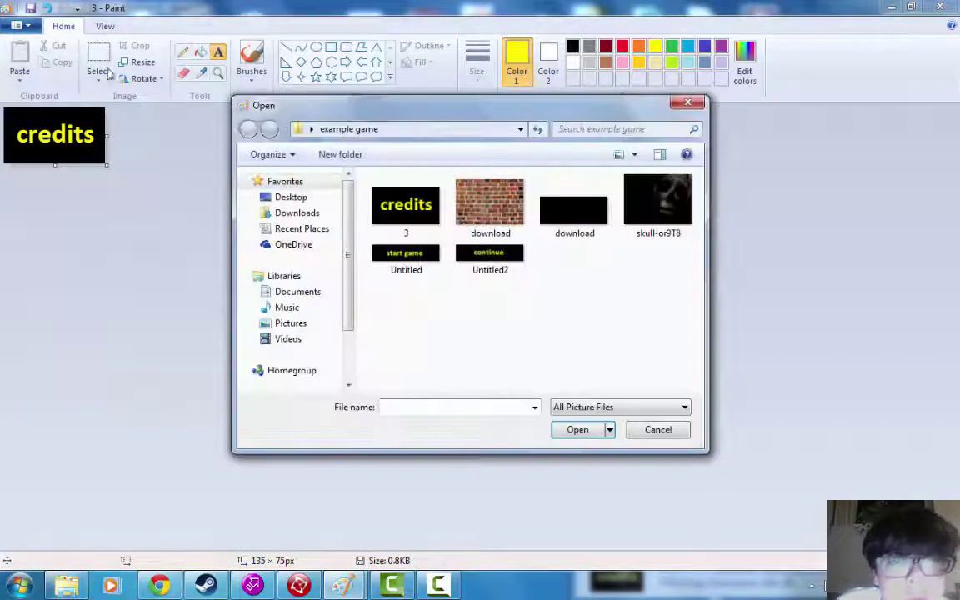
pyautogui.press('Escape')
pyautogui.click(17, 25)
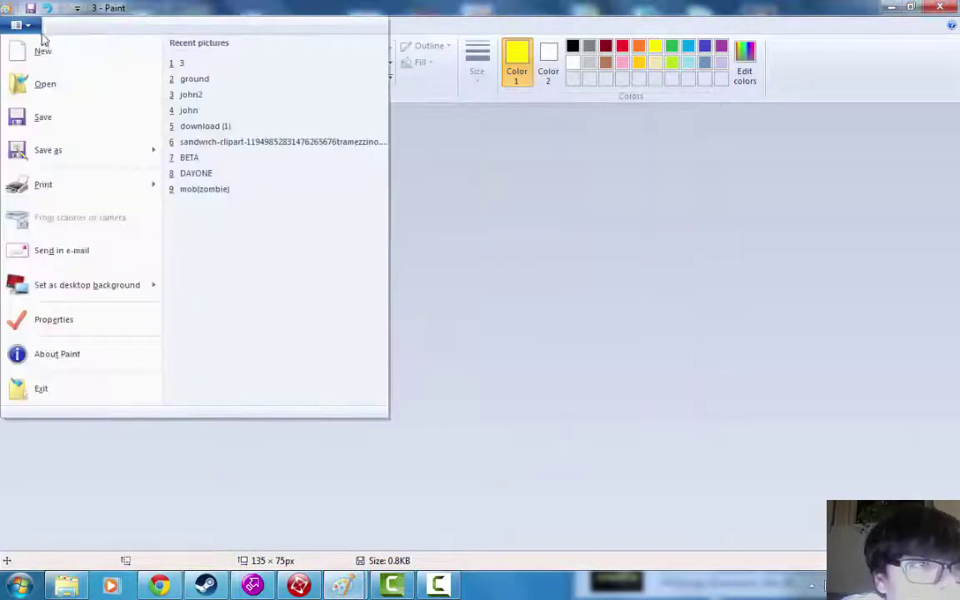
pyautogui.click(43, 54)
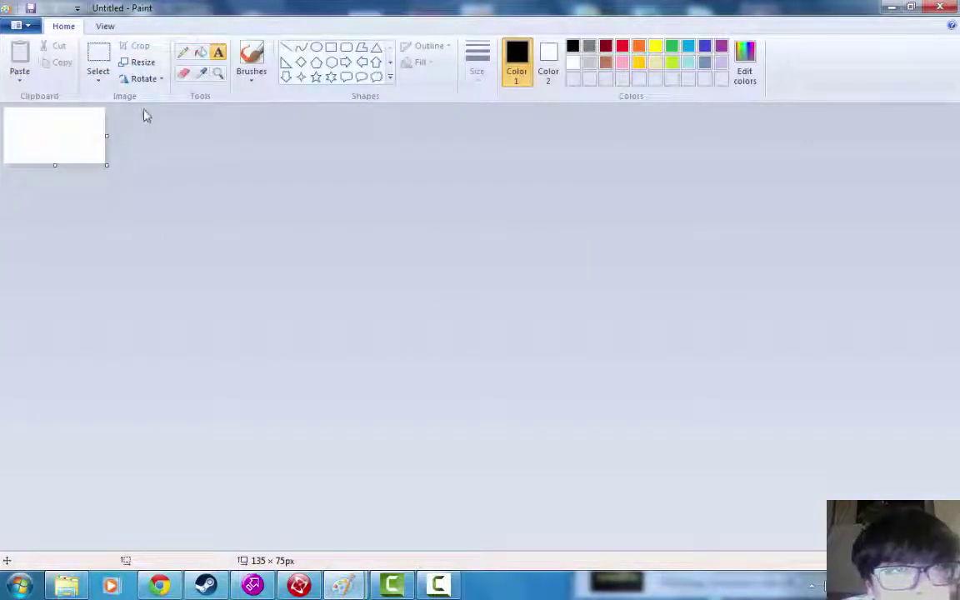
pyautogui.click(200, 53)
pyautogui.click(54, 134)
# - Place a yellow text box on the black canvas and resize it to about 144 × 55 px
pyautogui.click(218, 54)
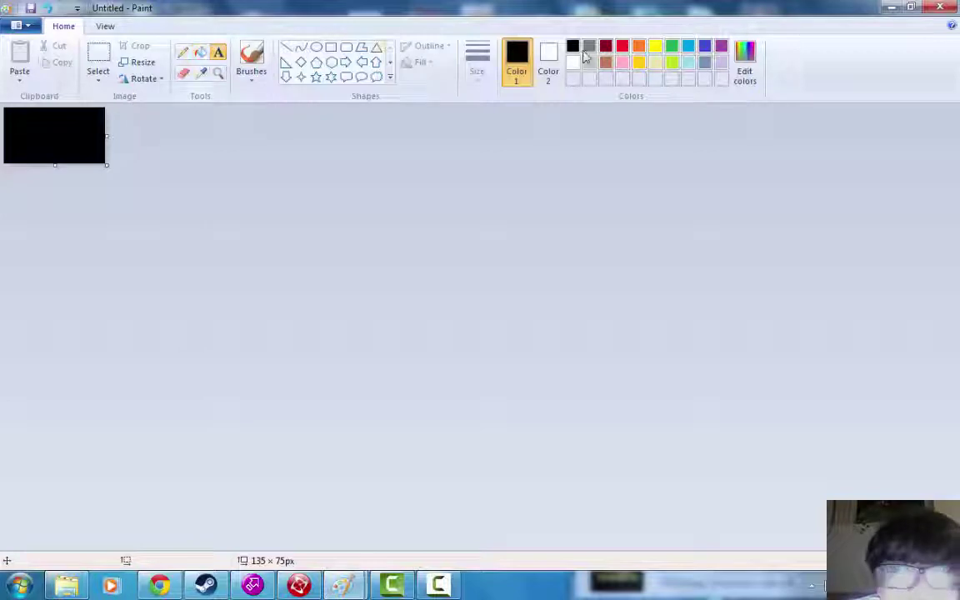
pyautogui.click(655, 47)
pyautogui.click(10, 118)
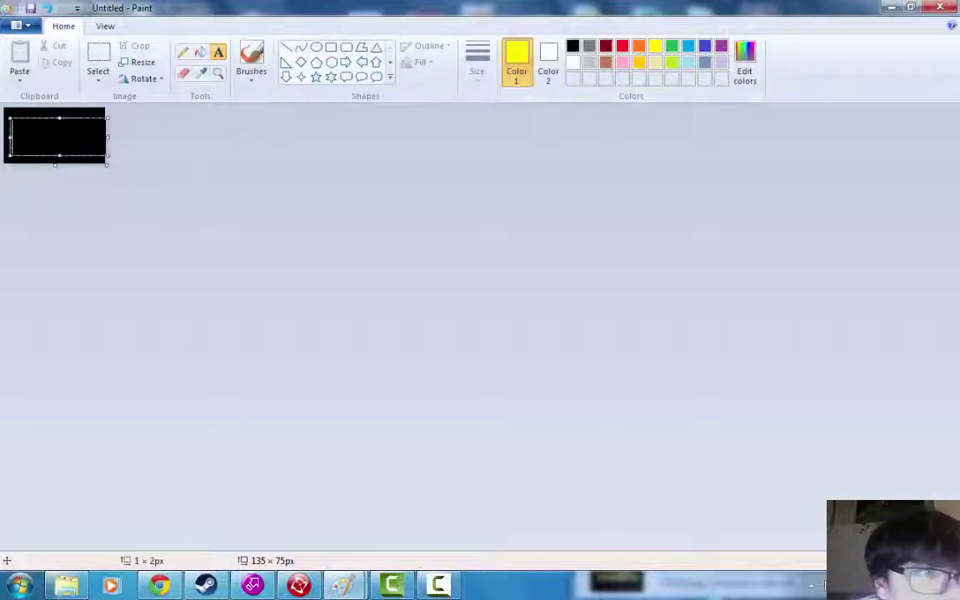
pyautogui.moveTo(8, 138); pyautogui.dragTo(4, 138)
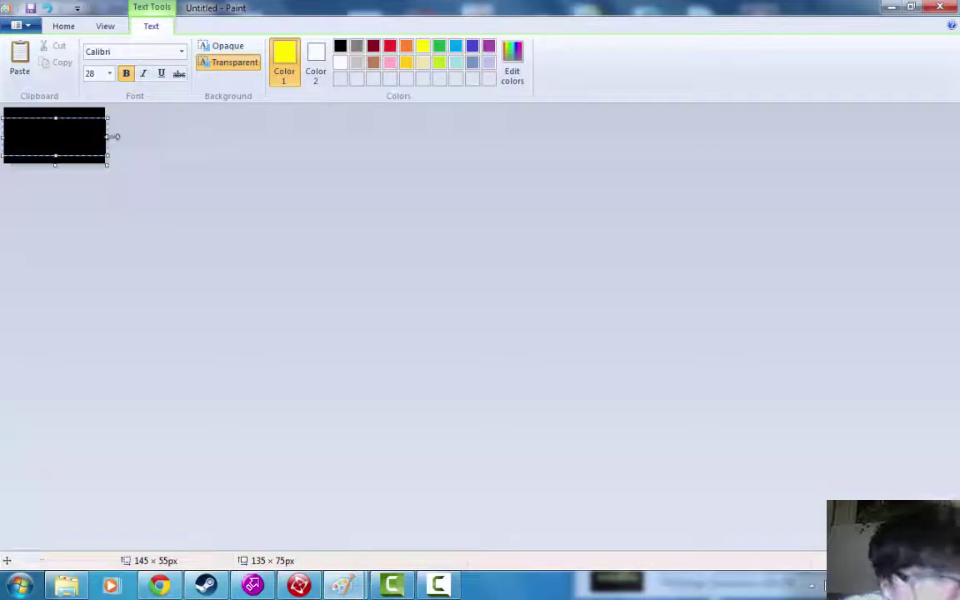
pyautogui.moveTo(114, 135); pyautogui.dragTo(108, 135)
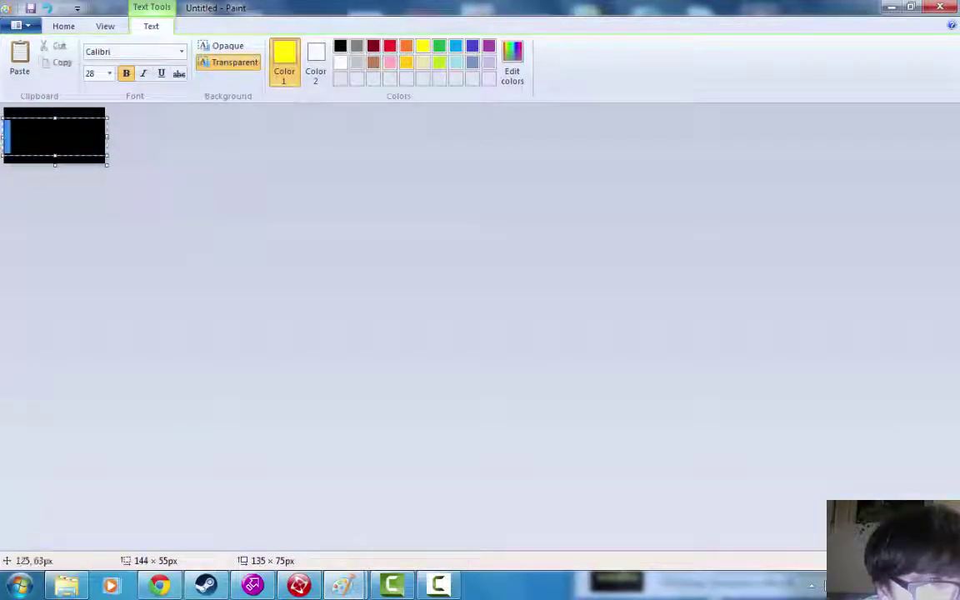
# - Widen the canvas to about 376 px and the text box to about 385 px, and enter "created with clickteam"
pyautogui.moveTo(109, 137); pyautogui.dragTo(288, 138)
pyautogui.moveTo(109, 138); pyautogui.dragTo(412, 136)
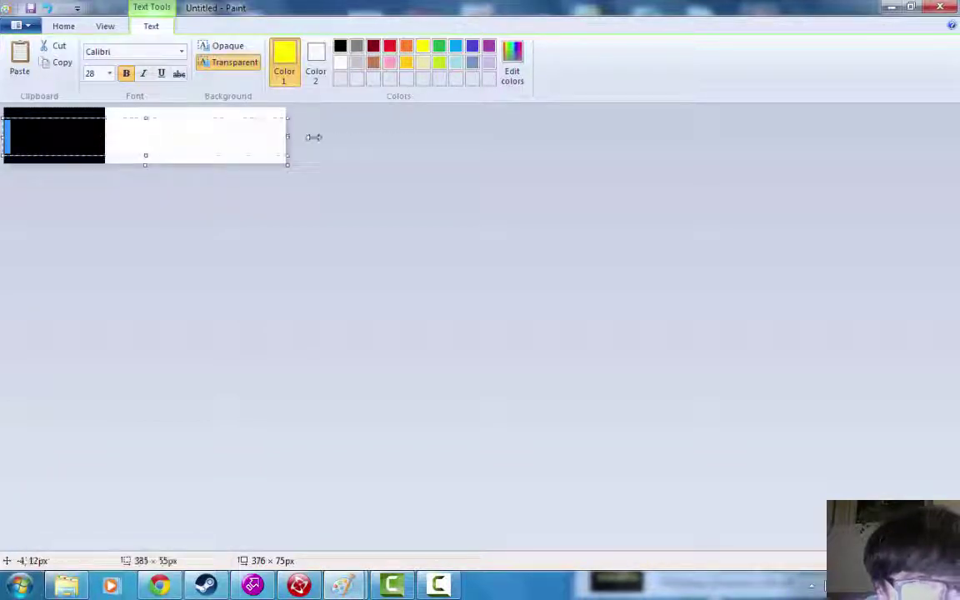
pyautogui.click(46, 146)
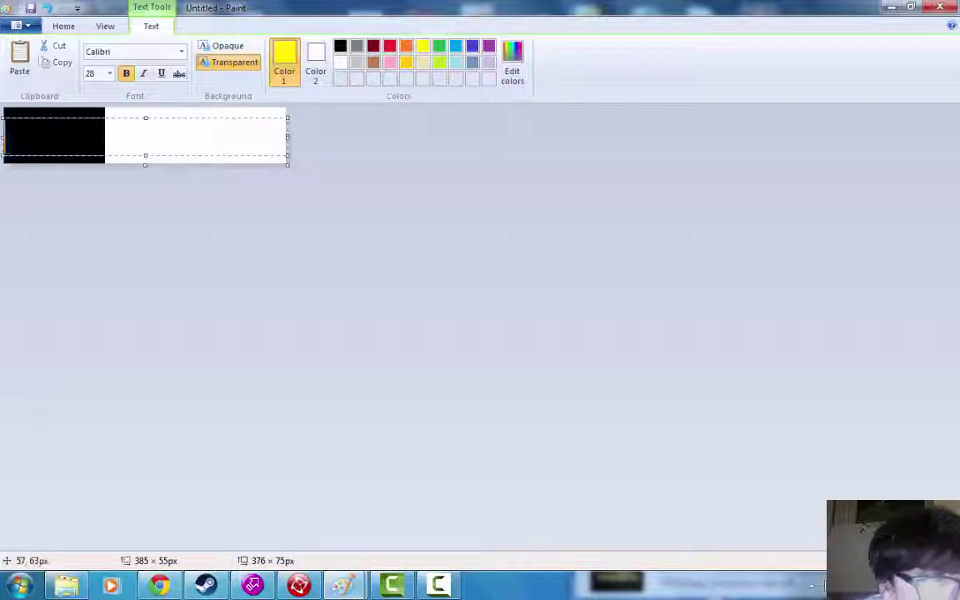
pyautogui.write('created with clickteam')
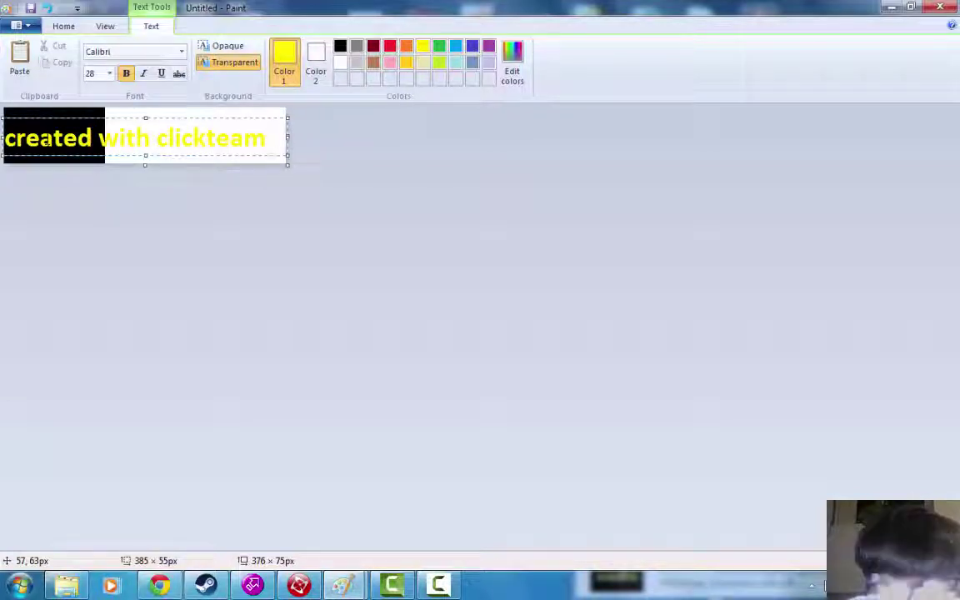
# - Make the text read "created with clickteam fusion 2.5" on one line, in a text box about 520 px wide on a canvas about 516 px wide
pyautogui.hotkey('ctrl', 'a')
pyautogui.write('fus')
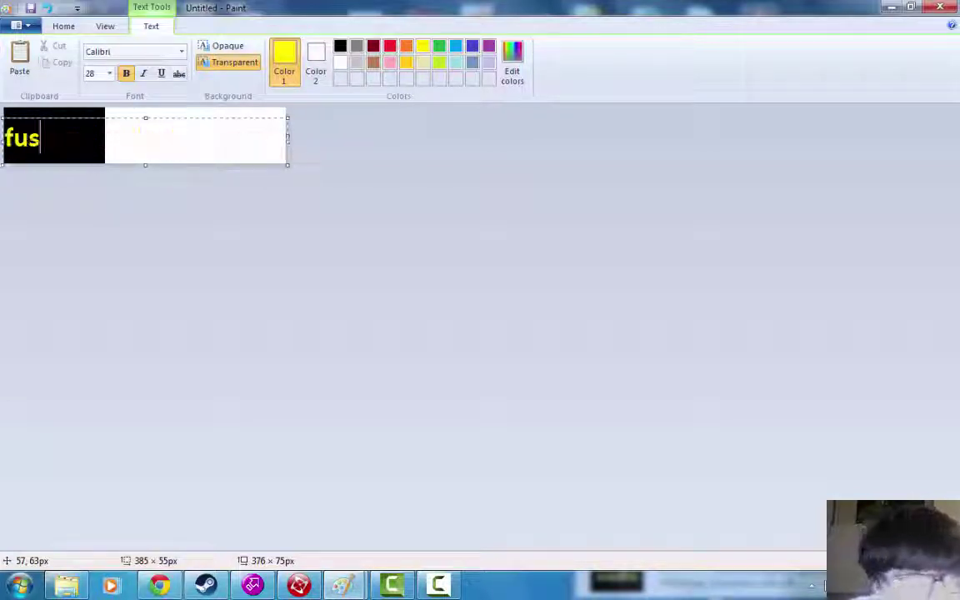
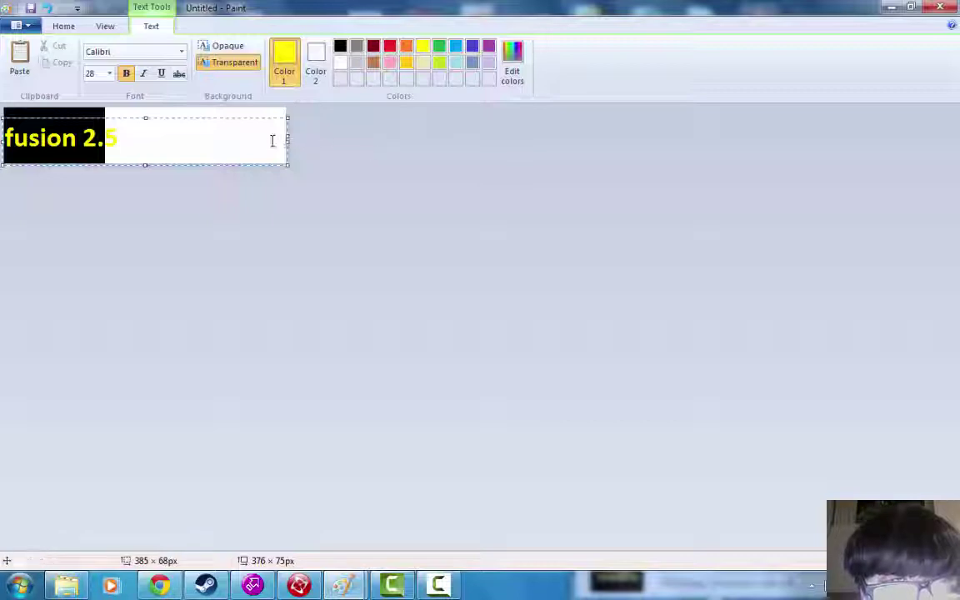
pyautogui.moveTo(293, 140); pyautogui.dragTo(468, 136)
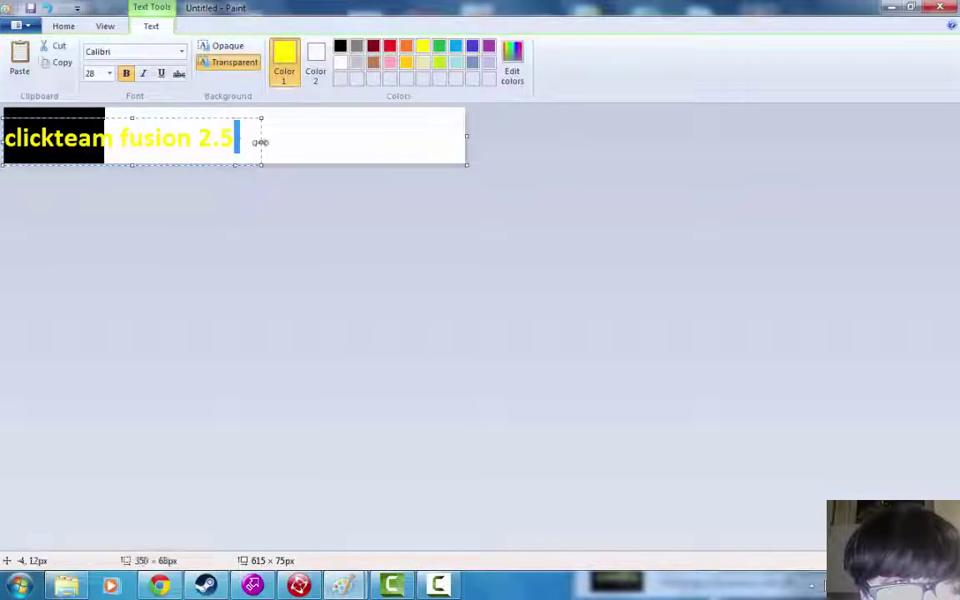
pyautogui.moveTo(263, 141); pyautogui.dragTo(390, 147)
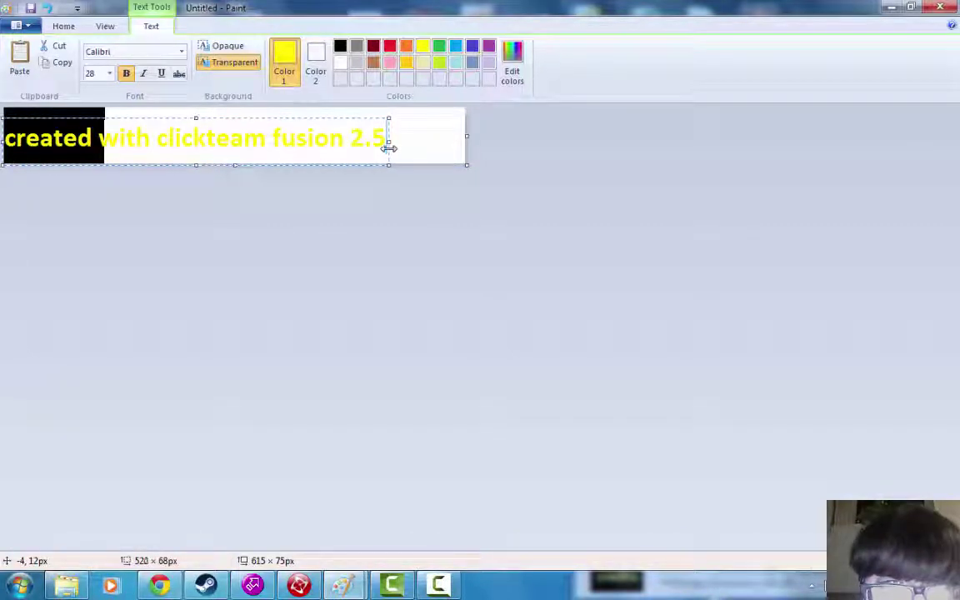
pyautogui.moveTo(469, 137); pyautogui.dragTo(391, 137)
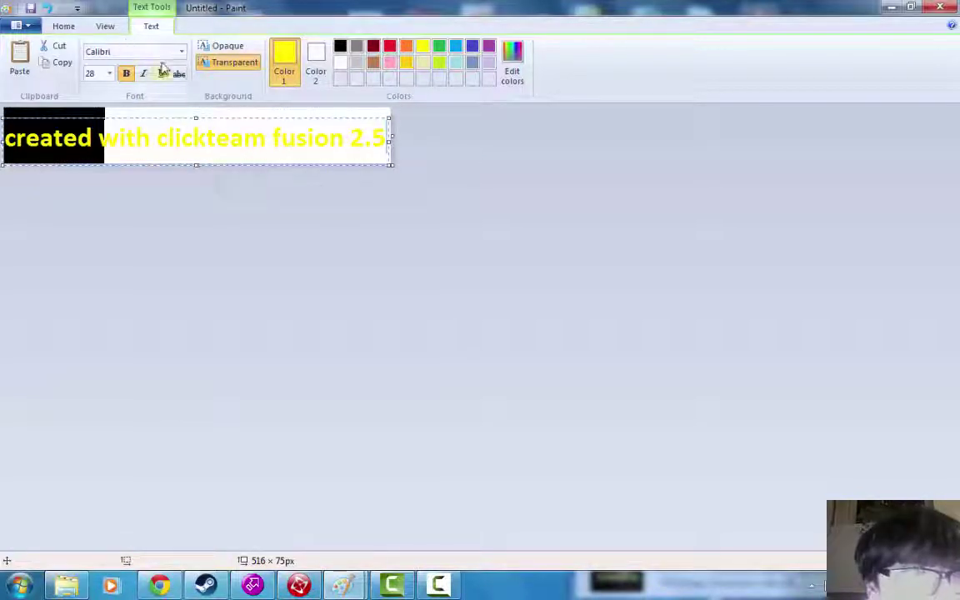
# - Fill the white area behind the yellow text with black
pyautogui.click(64, 26)
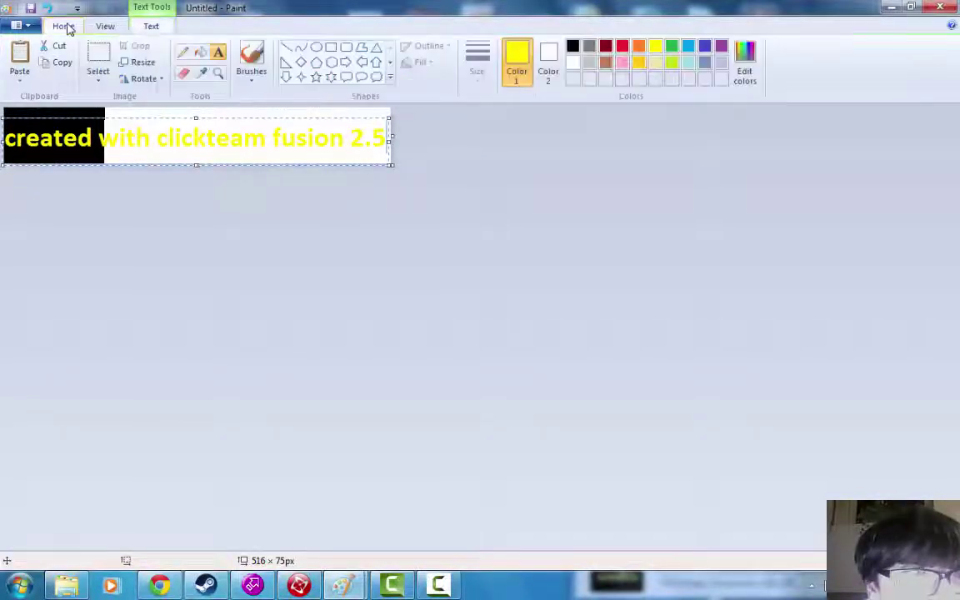
pyautogui.click(200, 52)
pyautogui.click(572, 47)
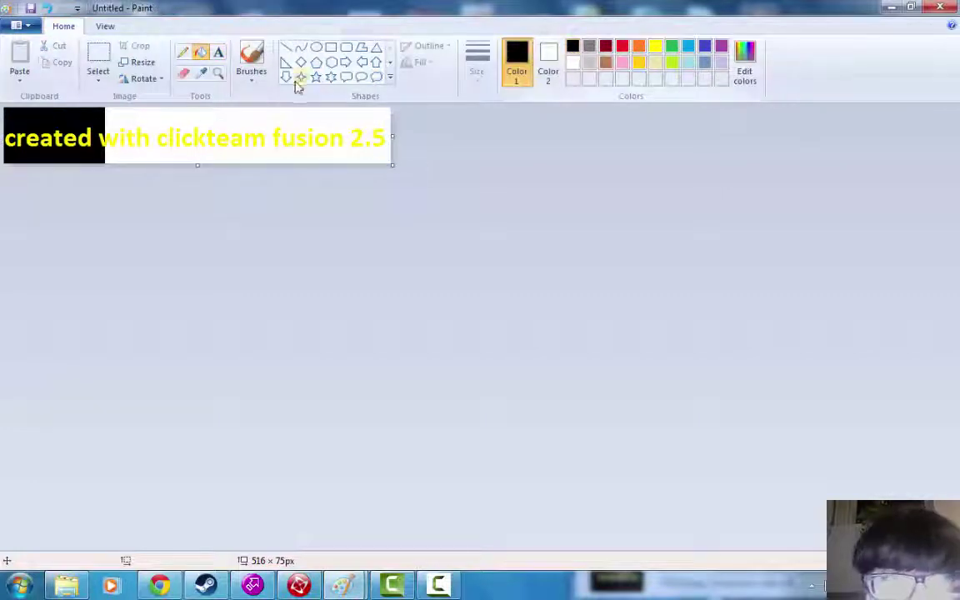
pyautogui.click(329, 157)
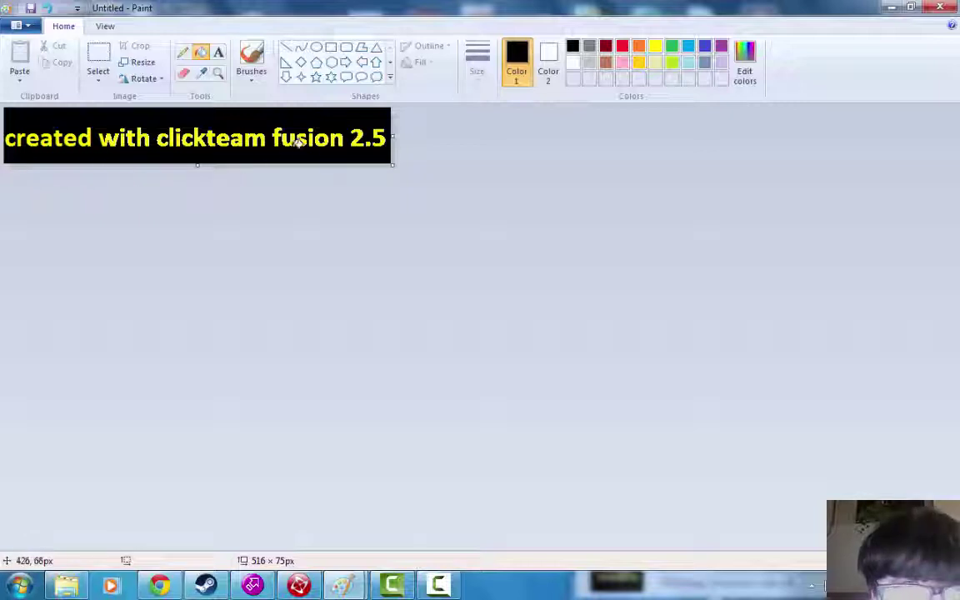
# - Save the image as a PNG named 4 in the example game folder
pyautogui.click(17, 26)
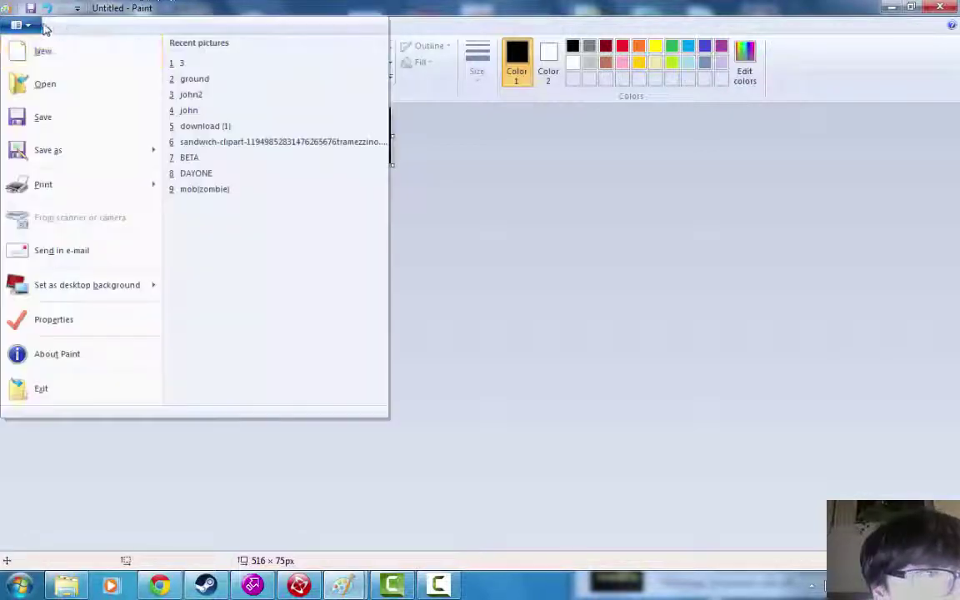
pyautogui.click(42, 116)
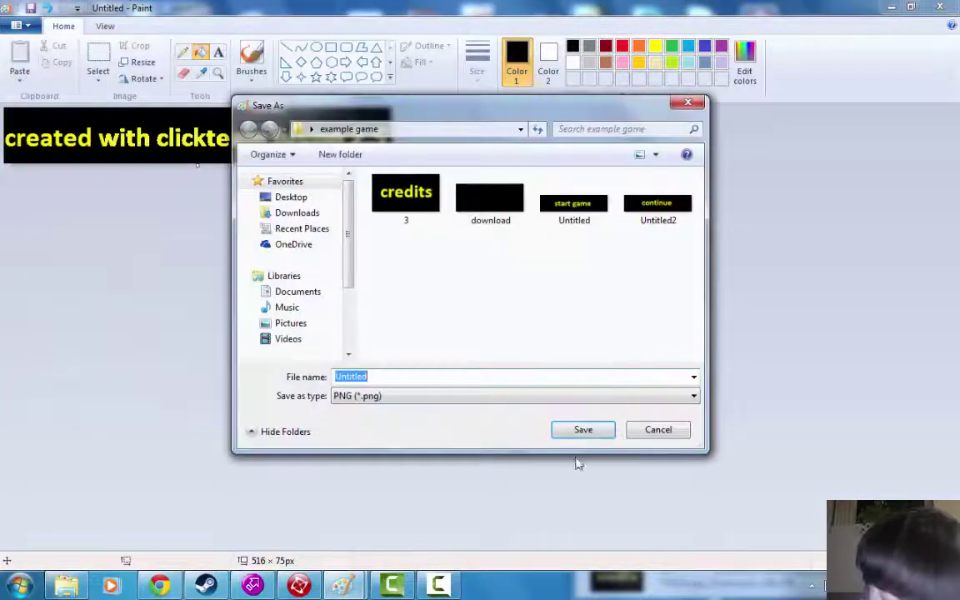
pyautogui.write('4')
pyautogui.click(604, 424)
# - Switch to Clickteam Fusion and import image 4 from the example game folder into the death frame as a backdrop at about 752, 464
pyautogui.click(891, 6)
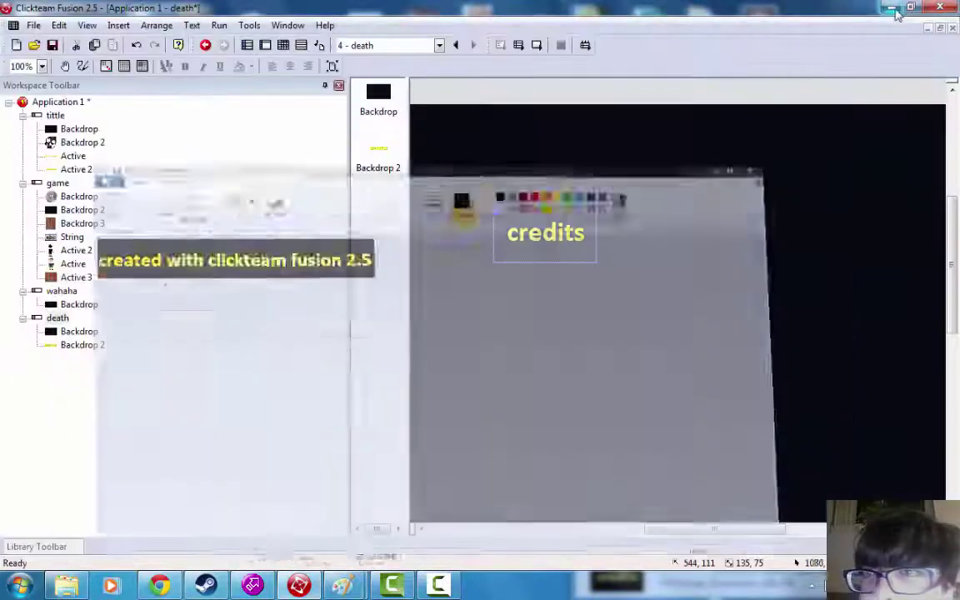
pyautogui.moveTo(685, 537); pyautogui.dragTo(672, 539)
pyautogui.moveTo(950, 253); pyautogui.dragTo(951, 300)
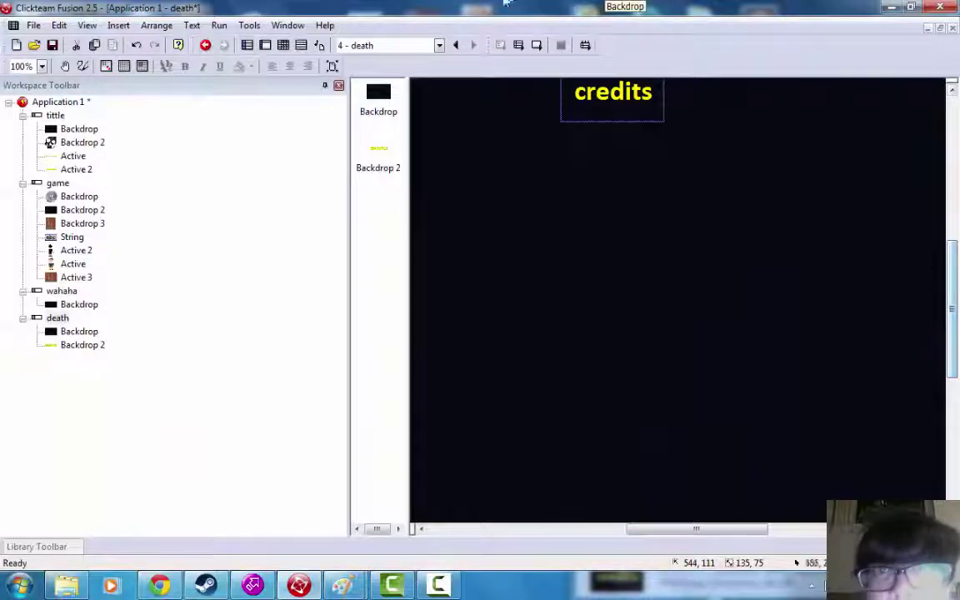
pyautogui.moveTo(497, 6); pyautogui.dragTo(322, 93)
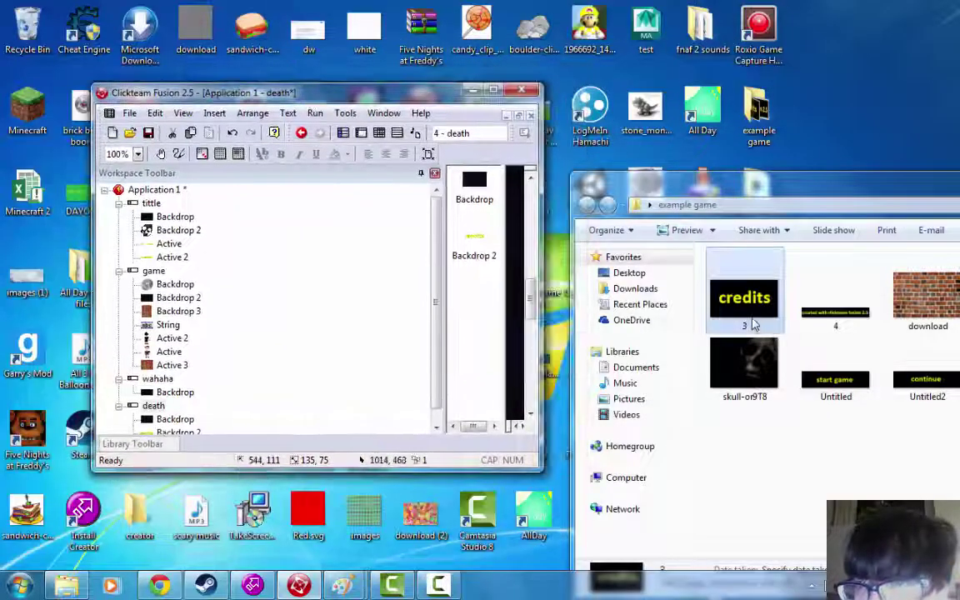
pyautogui.moveTo(834, 321); pyautogui.dragTo(475, 300)
pyautogui.doubleClick(553, 209)
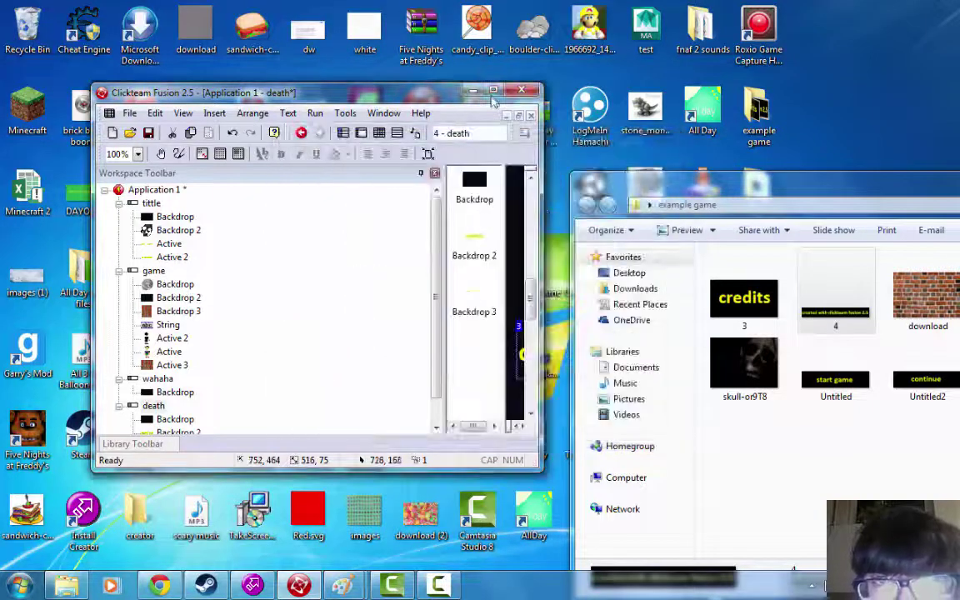
pyautogui.click(493, 90)
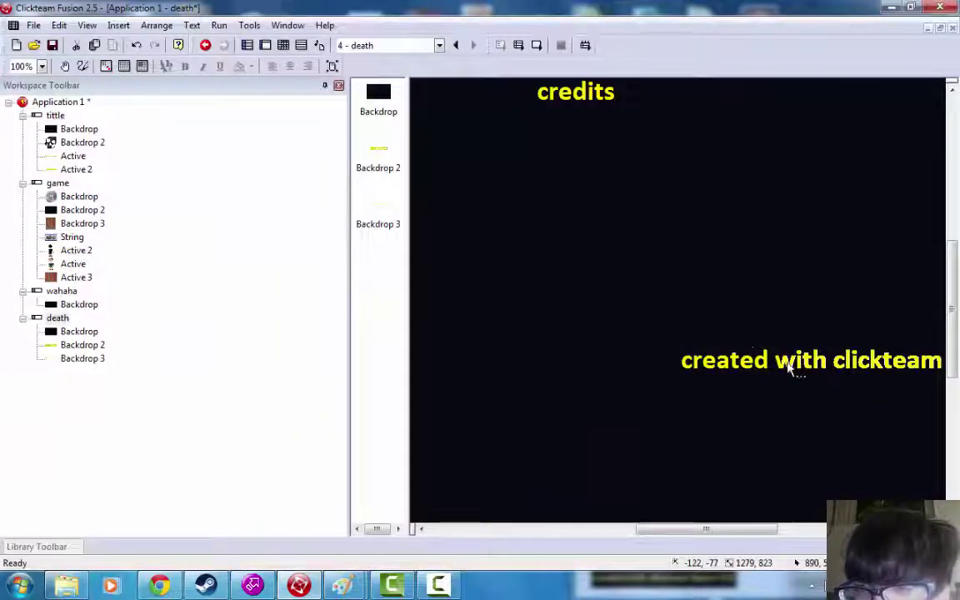
# - Move the black background backdrop of the death frame to about -40, -25
pyautogui.doubleClick(731, 343)
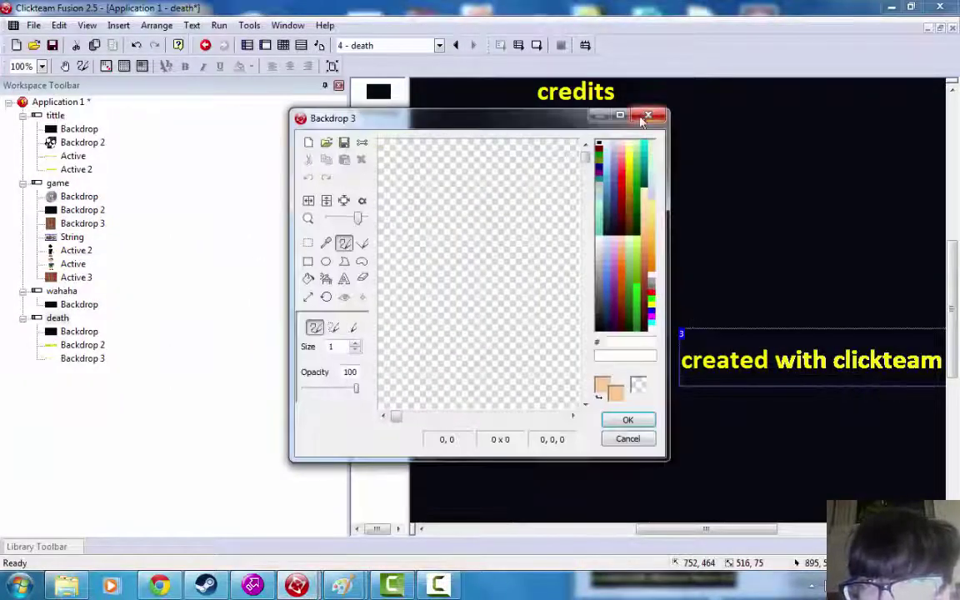
pyautogui.click(645, 119)
pyautogui.moveTo(775, 359)
pyautogui.mouseDown()
pyautogui.moveTo(636, 276)
pyautogui.moveTo(753, 338)
pyautogui.moveTo(776, 366)
pyautogui.mouseUp()
pyautogui.scroll(-3, 798, 372)
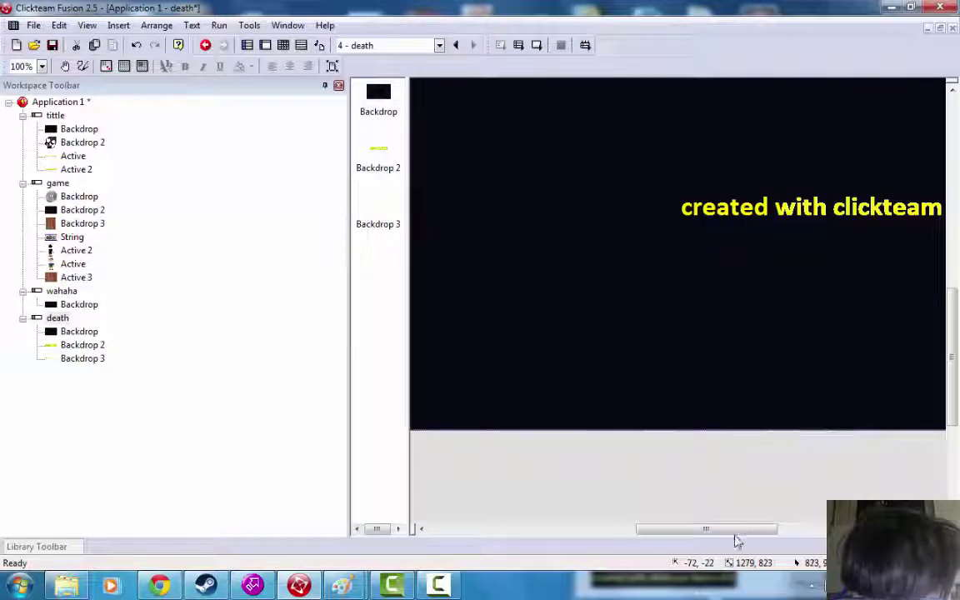
pyautogui.moveTo(730, 530); pyautogui.dragTo(787, 507)
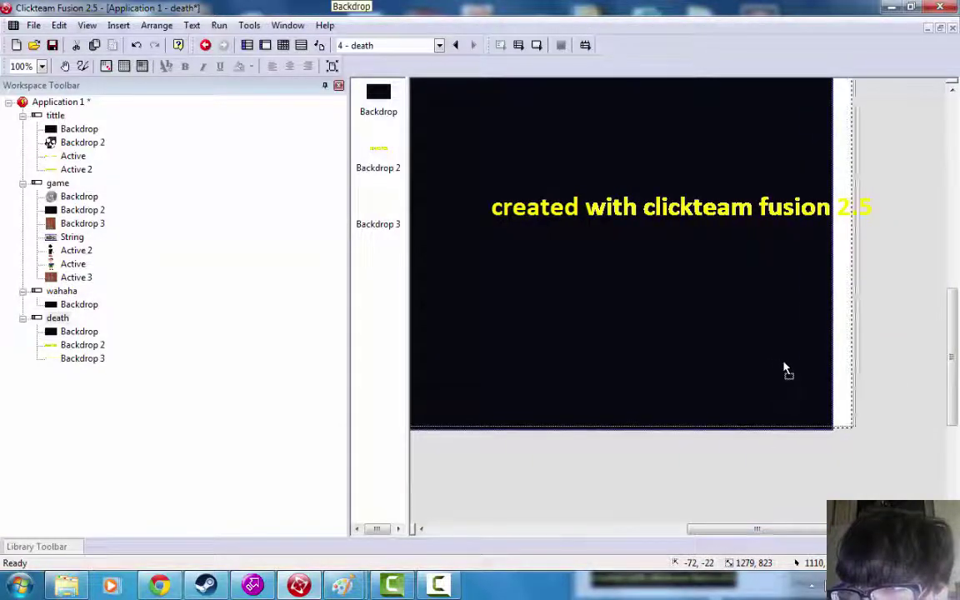
pyautogui.moveTo(953, 377); pyautogui.dragTo(955, 306)
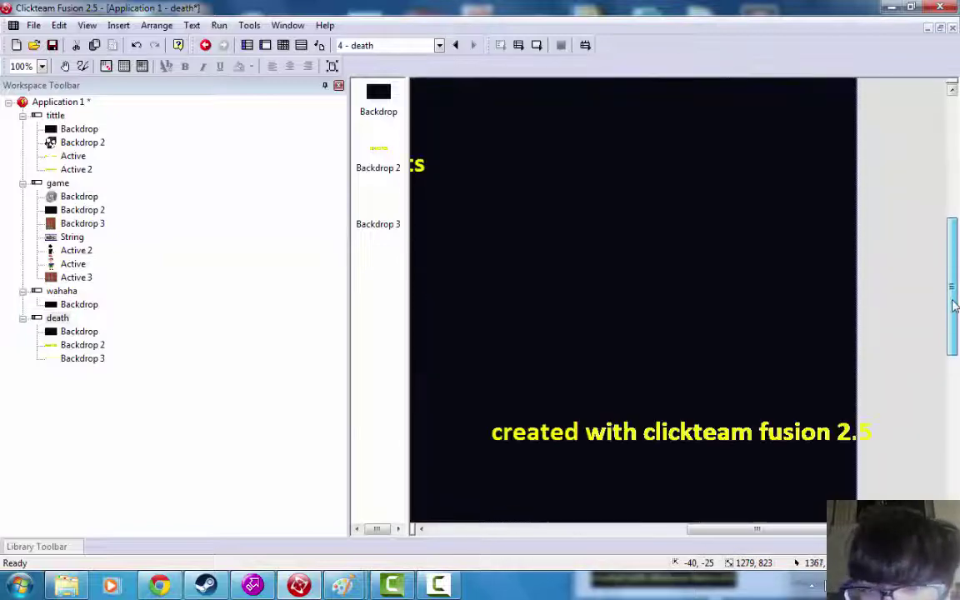
# - Move the "created with clickteam fusion 2.5" line to about 369, 230, below the credits title, and test-run the frame
pyautogui.click(219, 25)
pyautogui.click(240, 75)
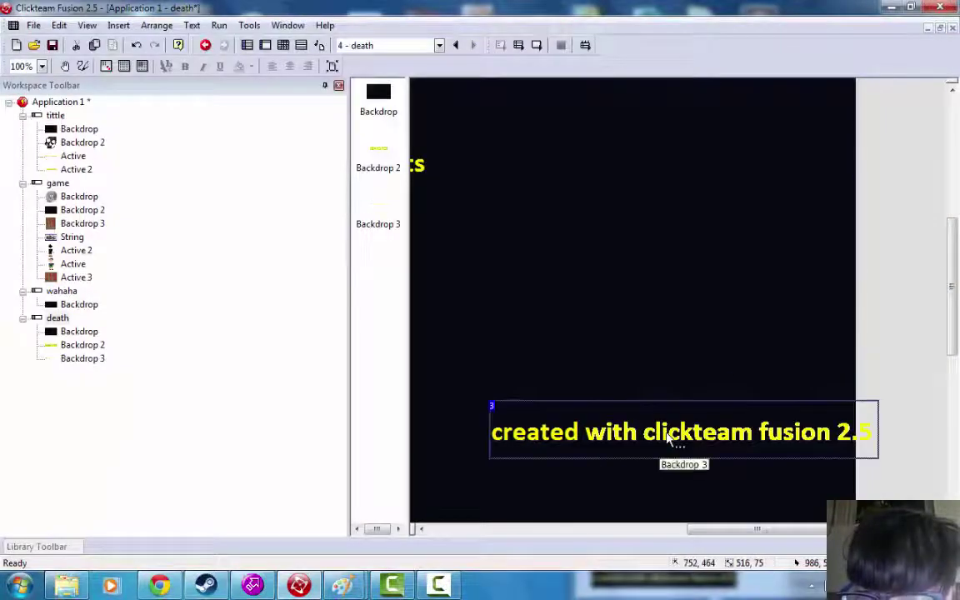
pyautogui.moveTo(666, 439); pyautogui.dragTo(493, 265)
pyautogui.click(220, 25)
pyautogui.click(242, 75)
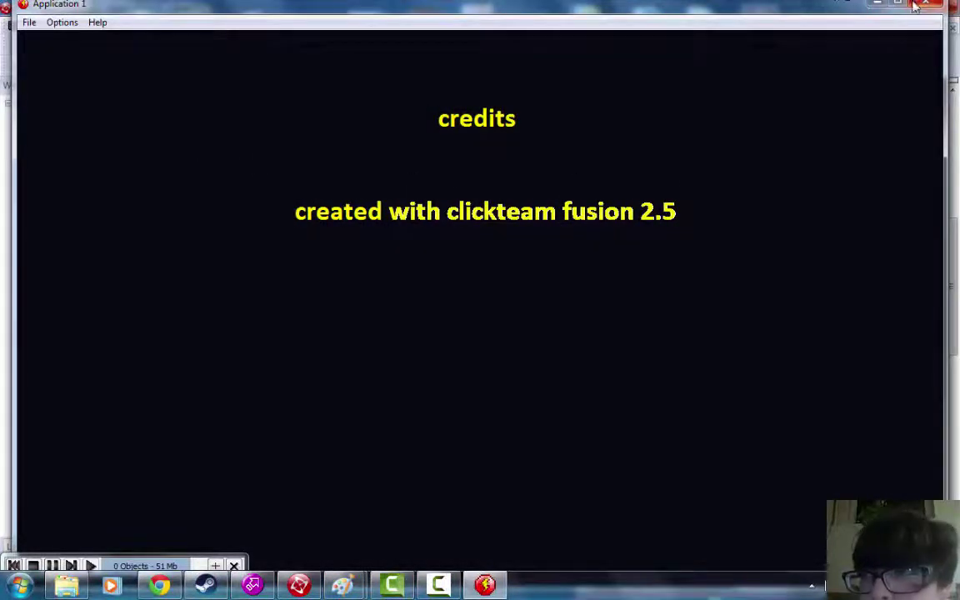
pyautogui.click(916, 6)
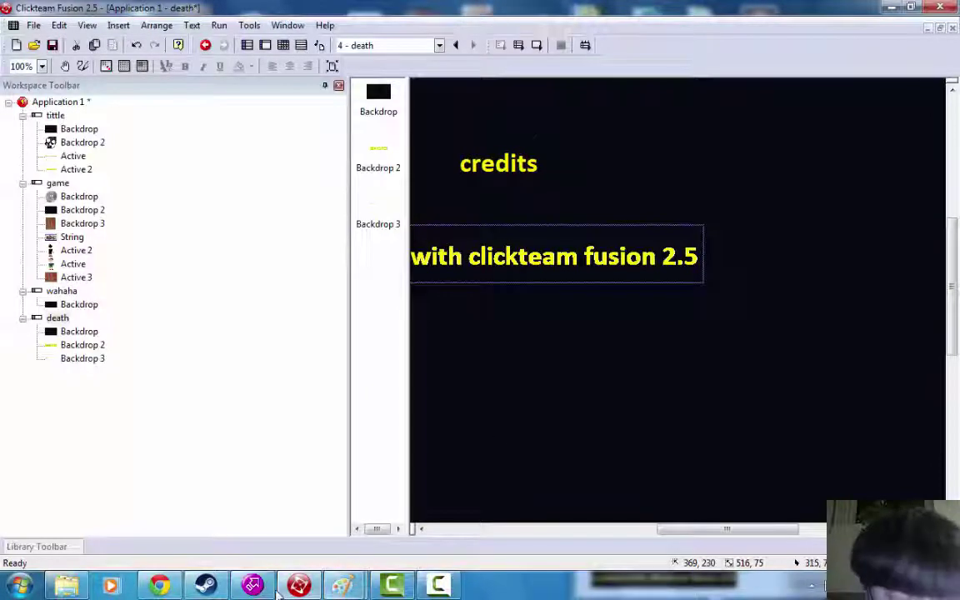
# - Switch to Paint, start a new image with a canvas about 270 px wide, and fill it with black
pyautogui.moveTo(342, 586)
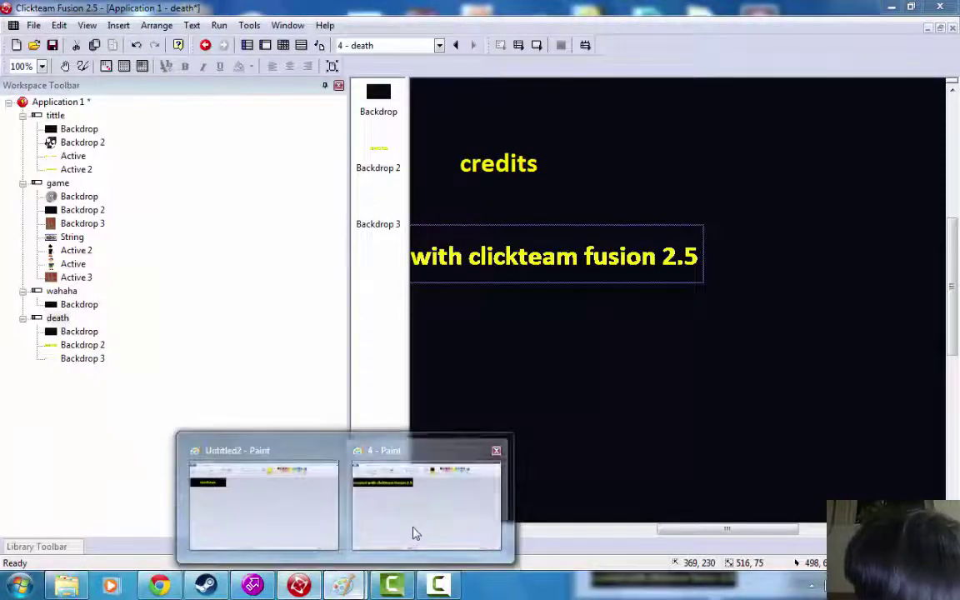
pyautogui.click(415, 533)
pyautogui.click(19, 25)
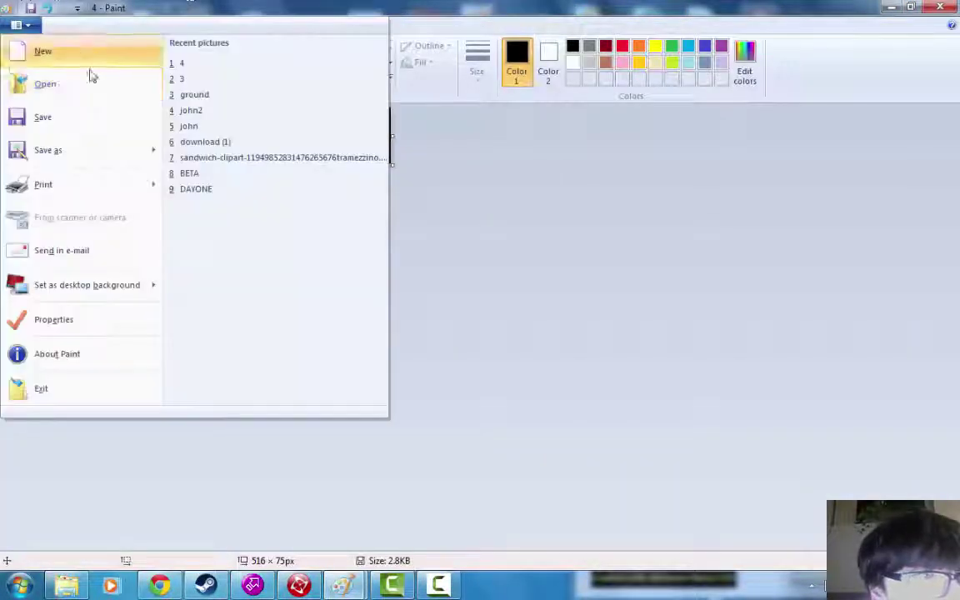
pyautogui.click(50, 53)
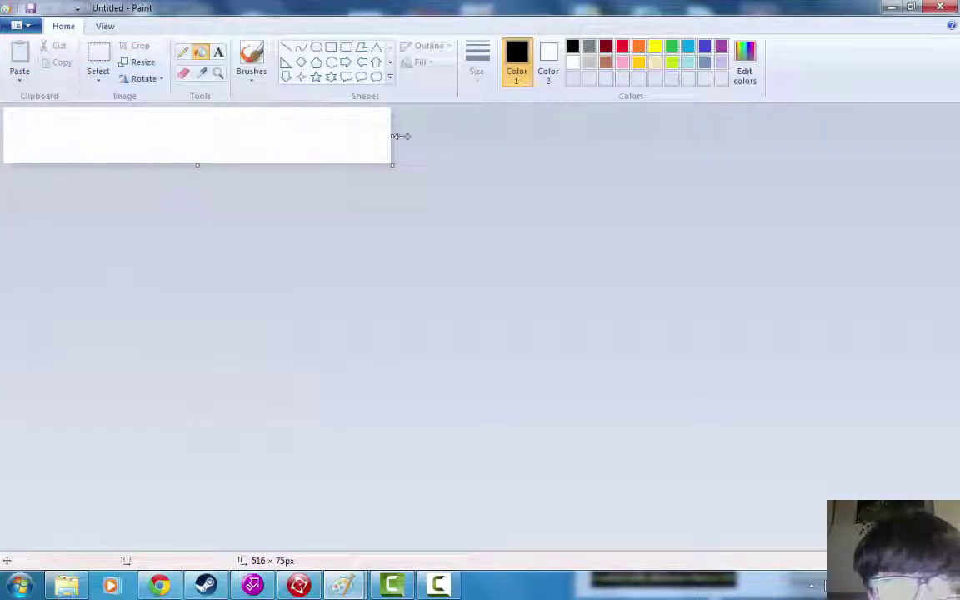
pyautogui.moveTo(394, 136); pyautogui.dragTo(207, 134)
pyautogui.click(65, 133)
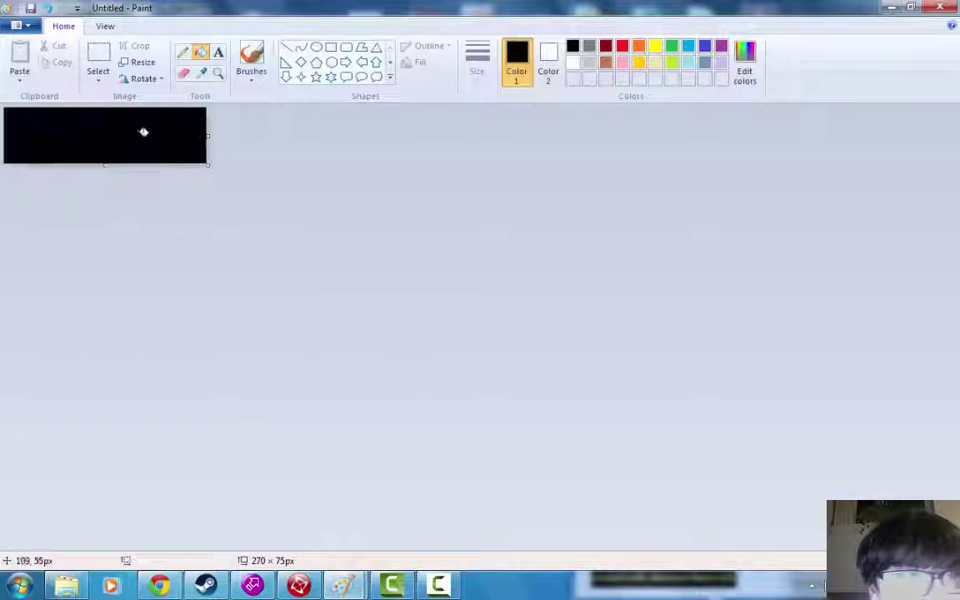
# - Place a text box about 272 × 55 px across the black canvas and set the text color to yellow
pyautogui.click(219, 52)
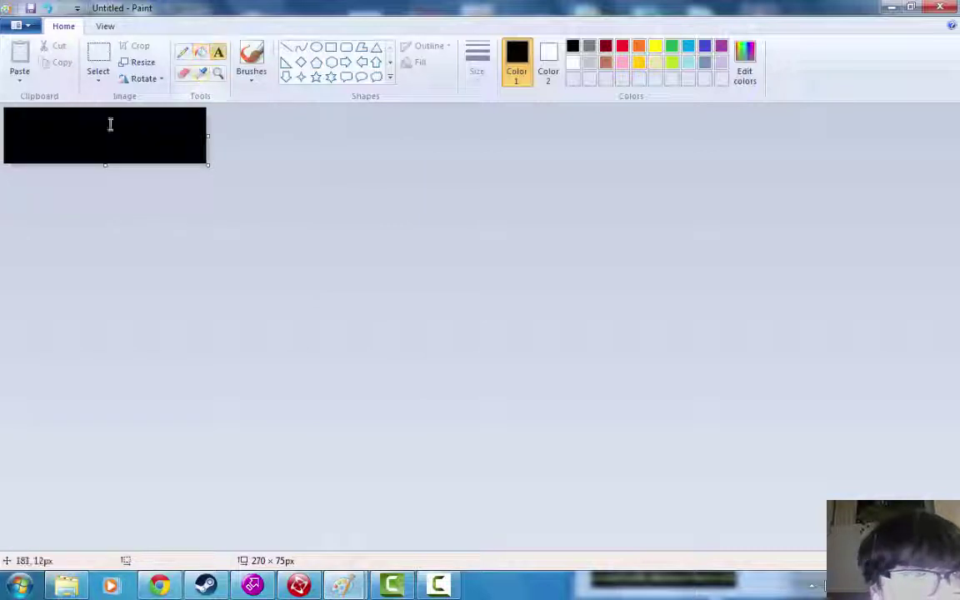
pyautogui.click(6, 133)
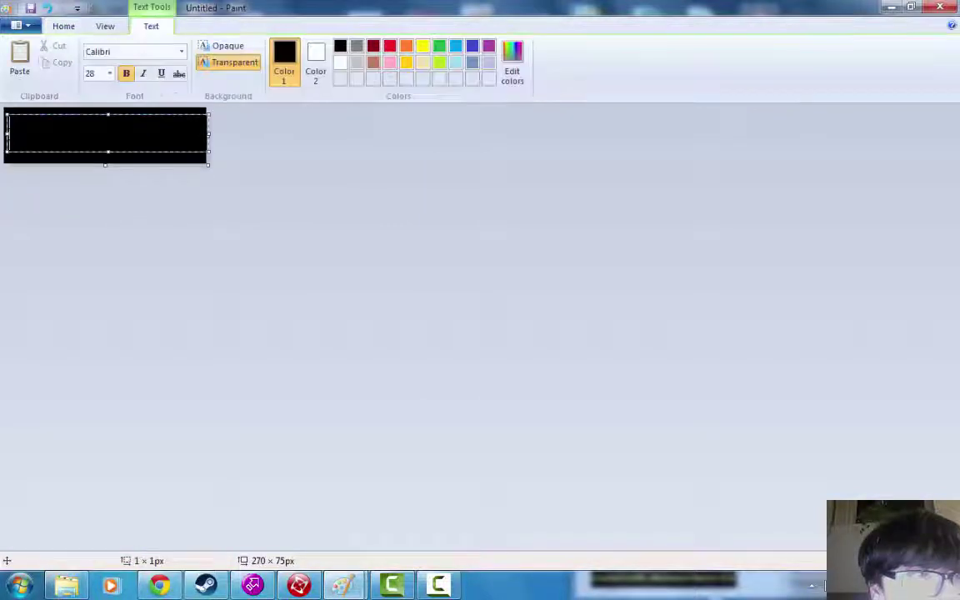
pyautogui.click(420, 47)
# - Switch to Chrome, search the web for "copyright symbol", and copy the © character from the results
pyautogui.click(160, 586)
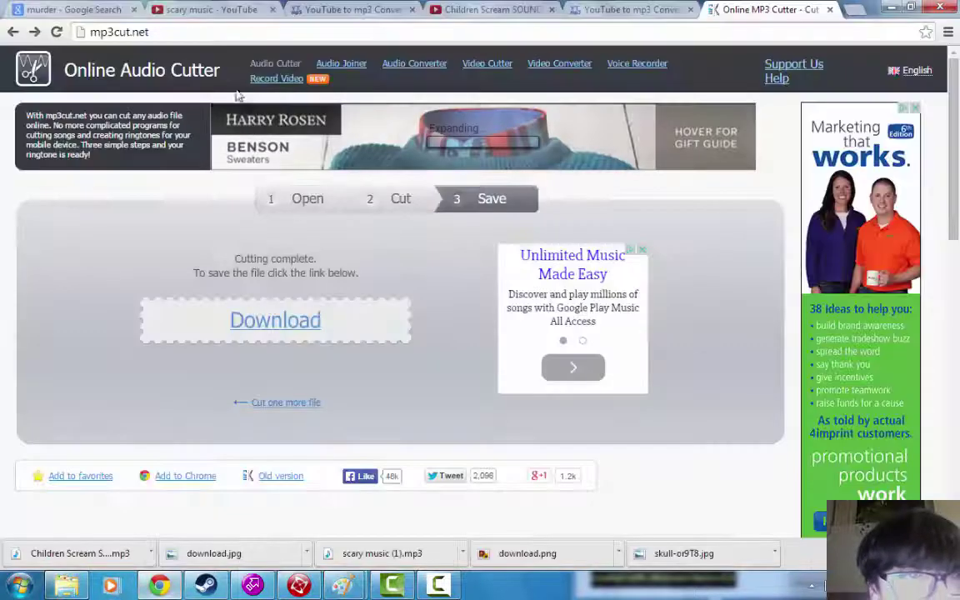
pyautogui.click(602, 10)
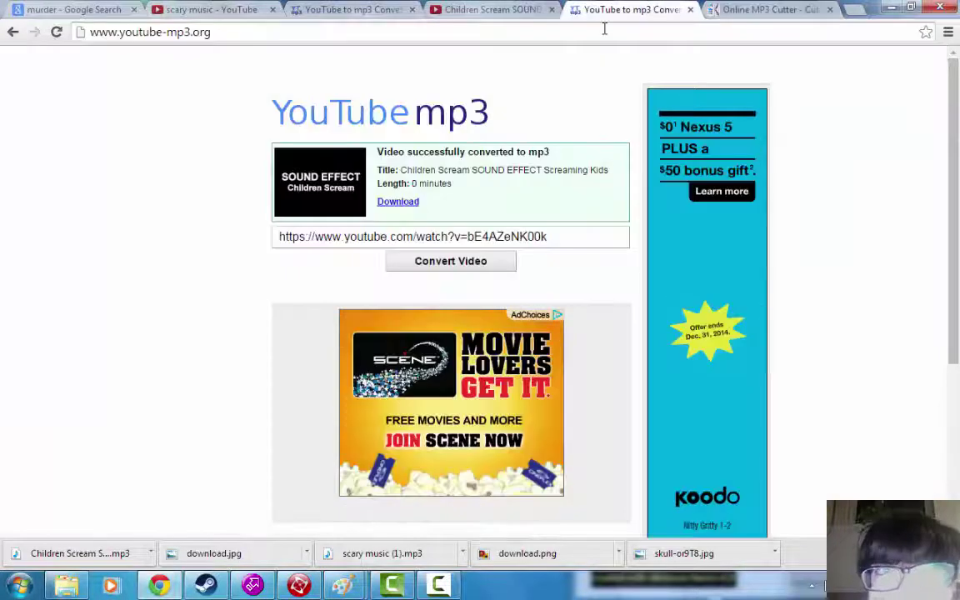
pyautogui.click(602, 28)
pyautogui.write('cop')
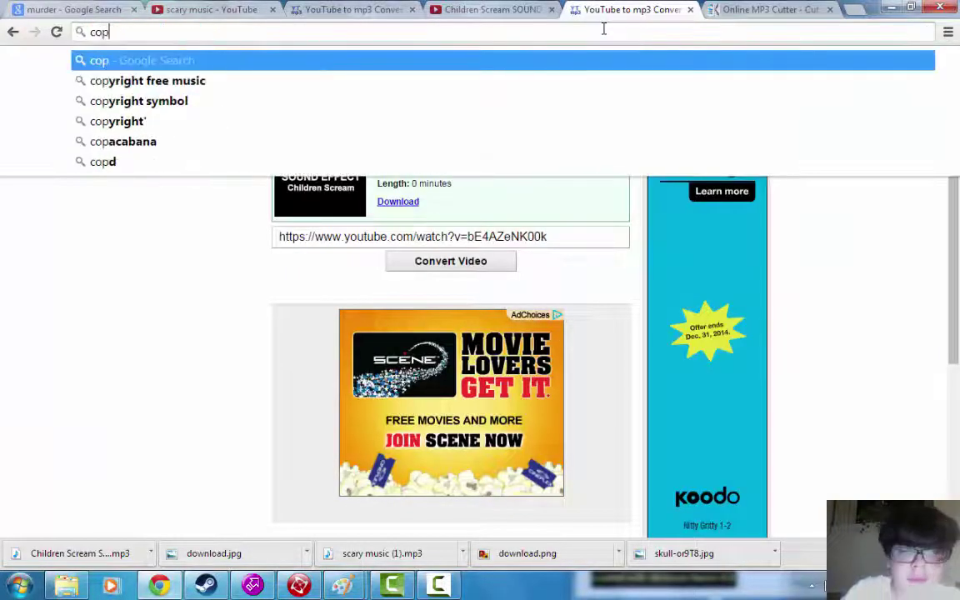
pyautogui.write('yrigh')
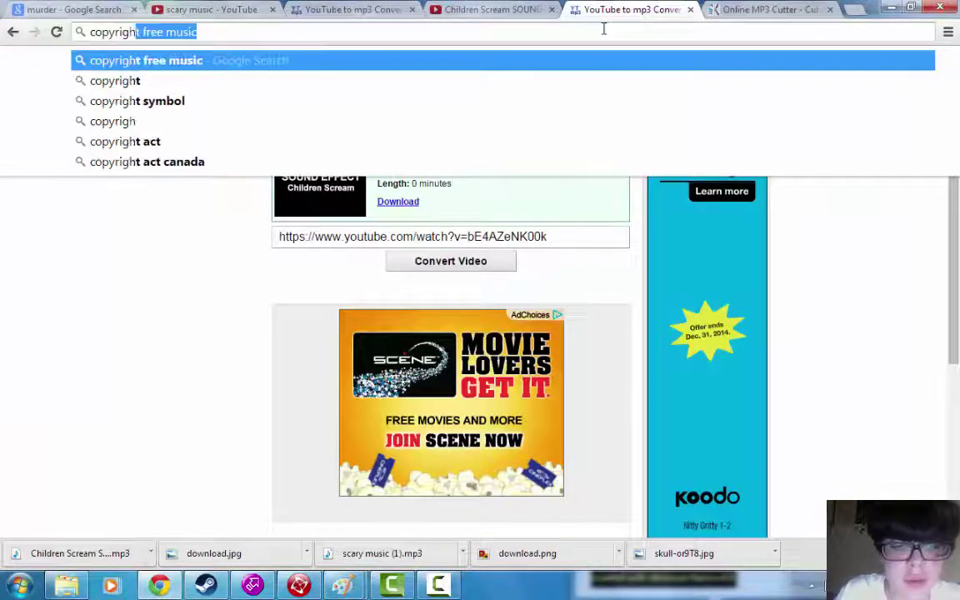
pyautogui.write('t symbol')
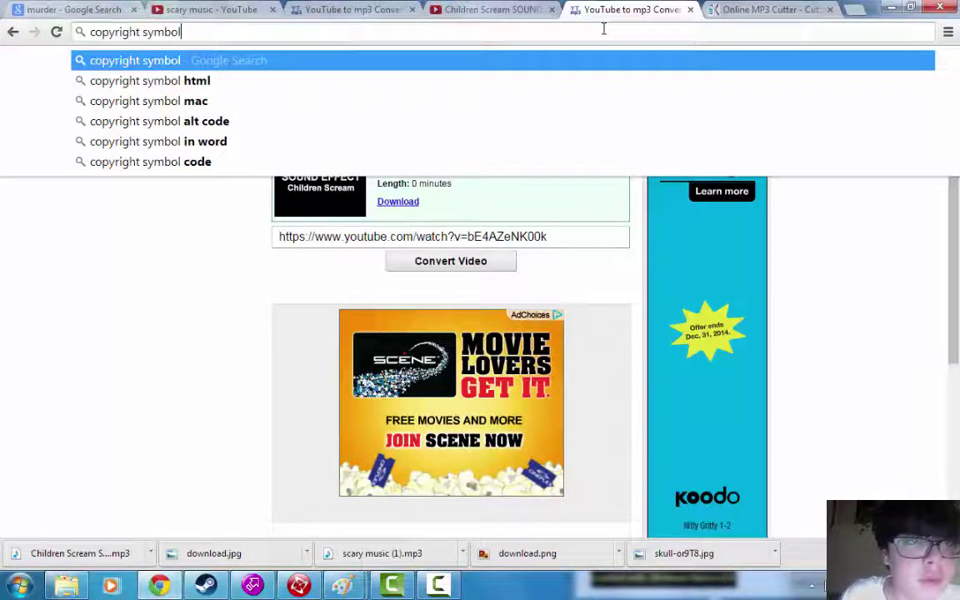
pyautogui.press('Return')
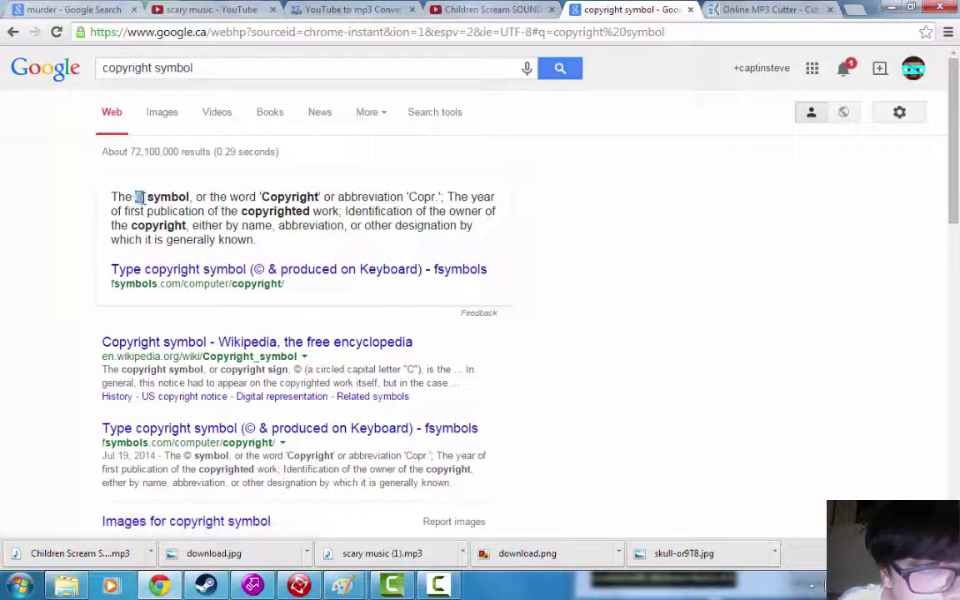
pyautogui.rightClick(140, 197)
pyautogui.click(169, 202)
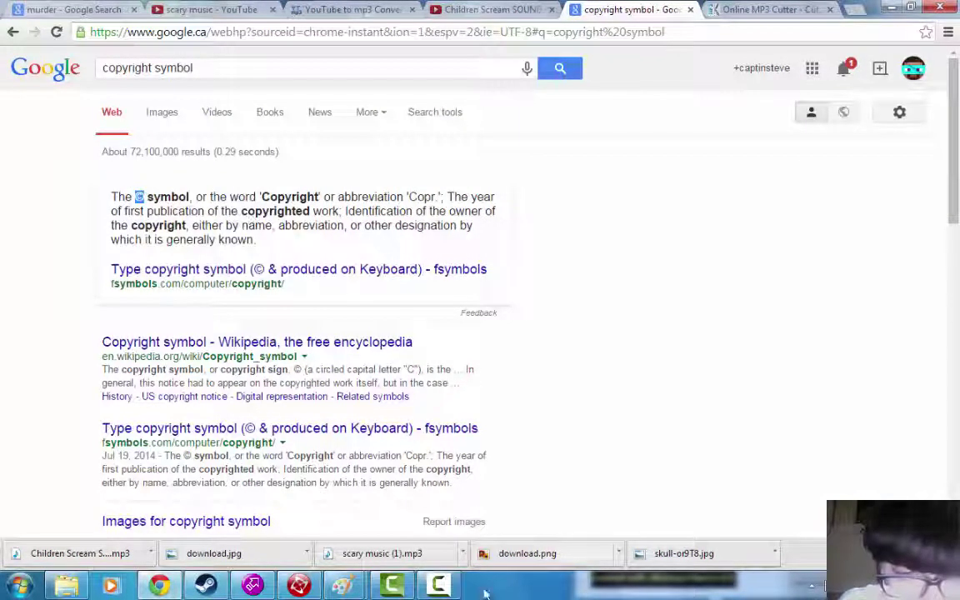
# - Return to Paint and make the text in the yellow text box read "© lunchtime.Inc"
pyautogui.moveTo(342, 585)
pyautogui.click(377, 522)
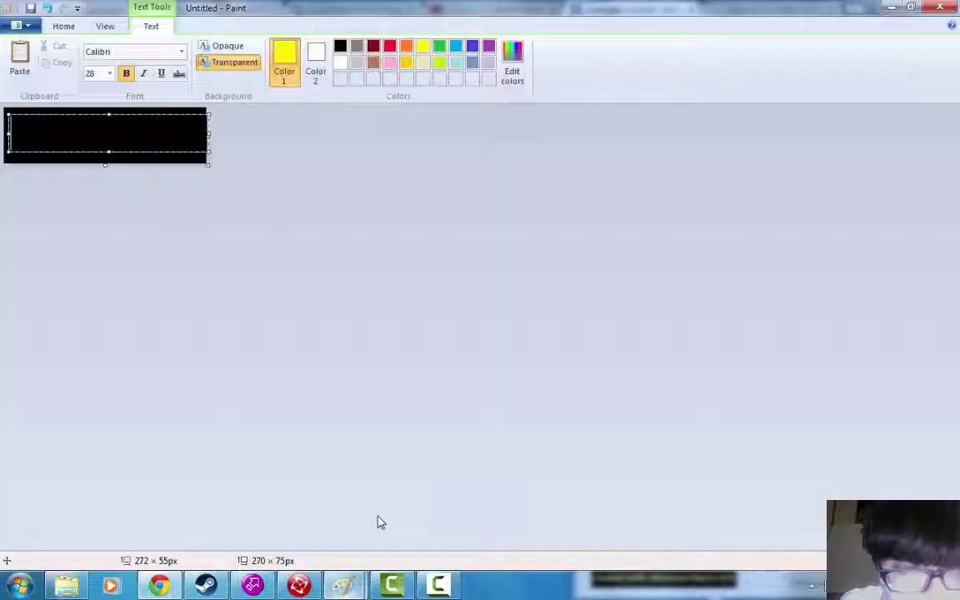
pyautogui.rightClick(48, 135)
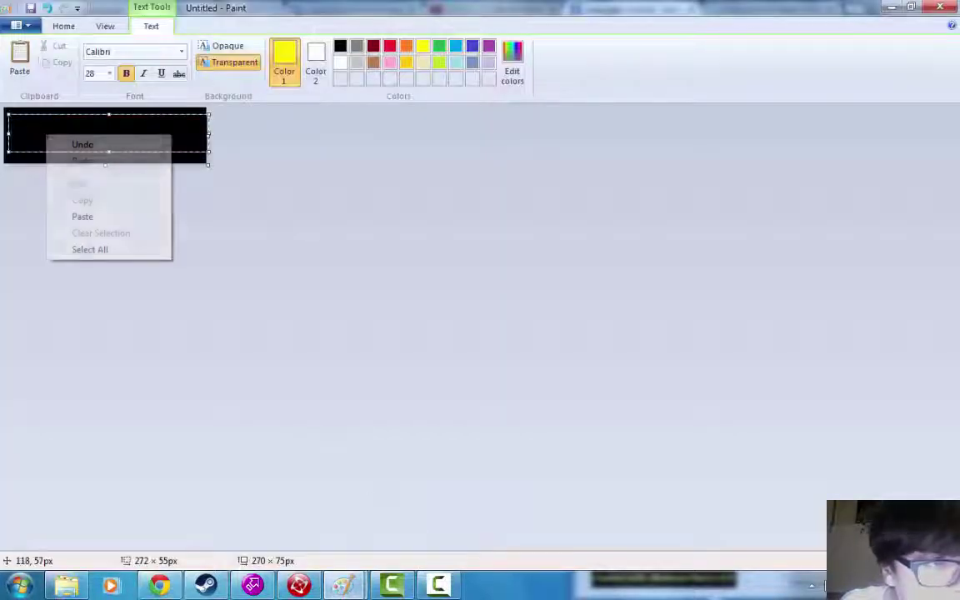
pyautogui.click(83, 217)
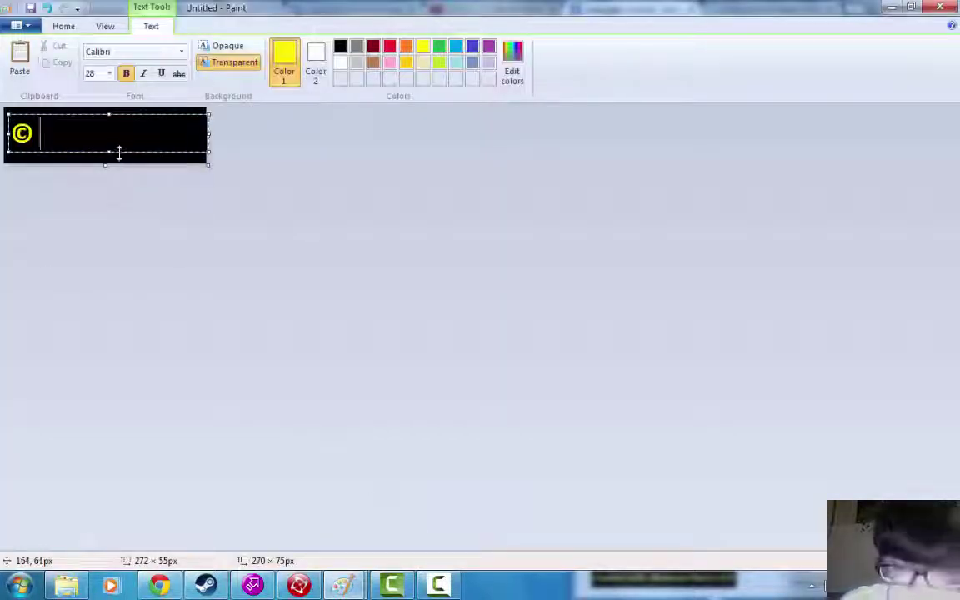
pyautogui.write('lunc')
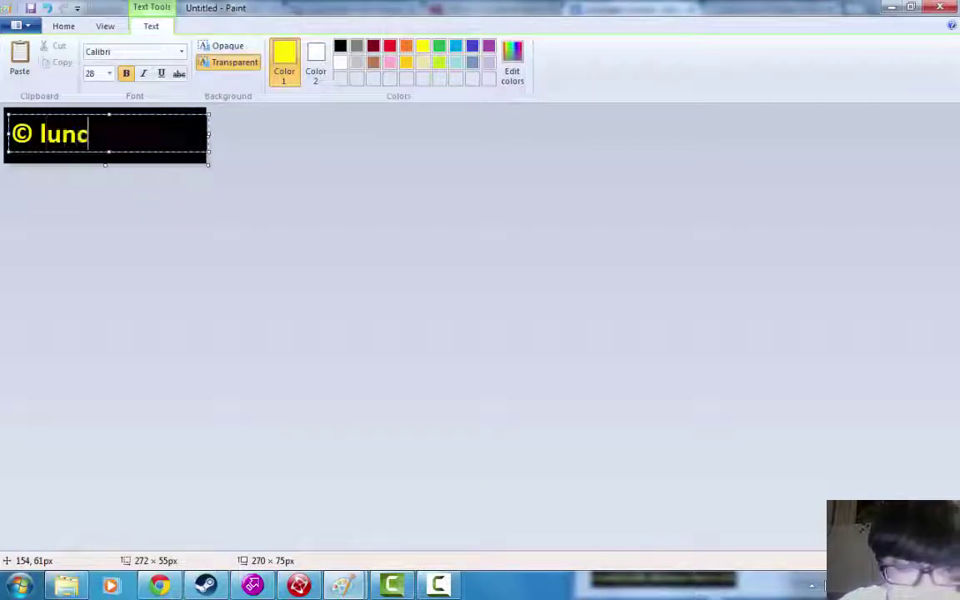
pyautogui.write('htime.Inc')
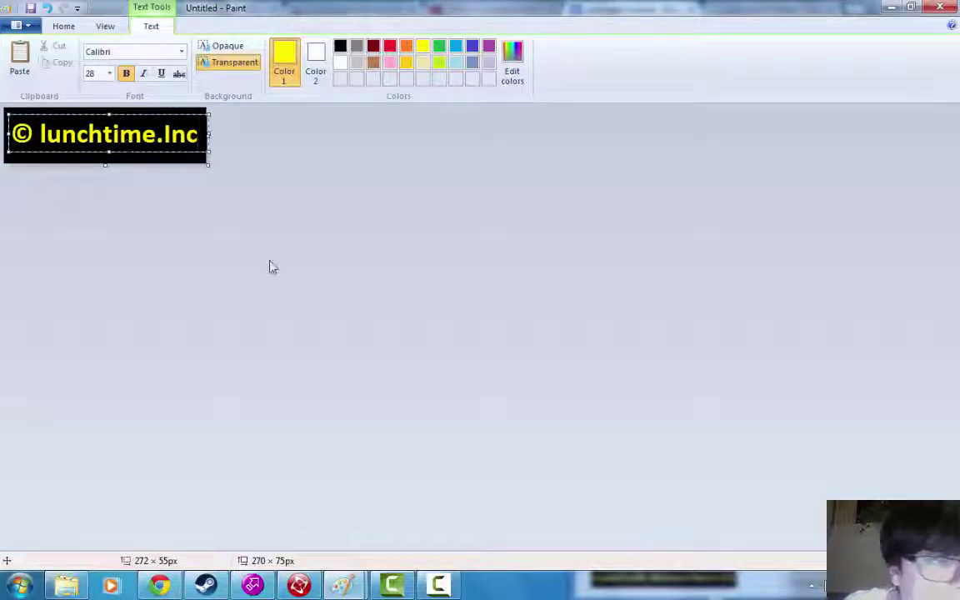
# - Save the image as a PNG named 32 in the example game folder
pyautogui.click(15, 25)
pyautogui.click(346, 275)
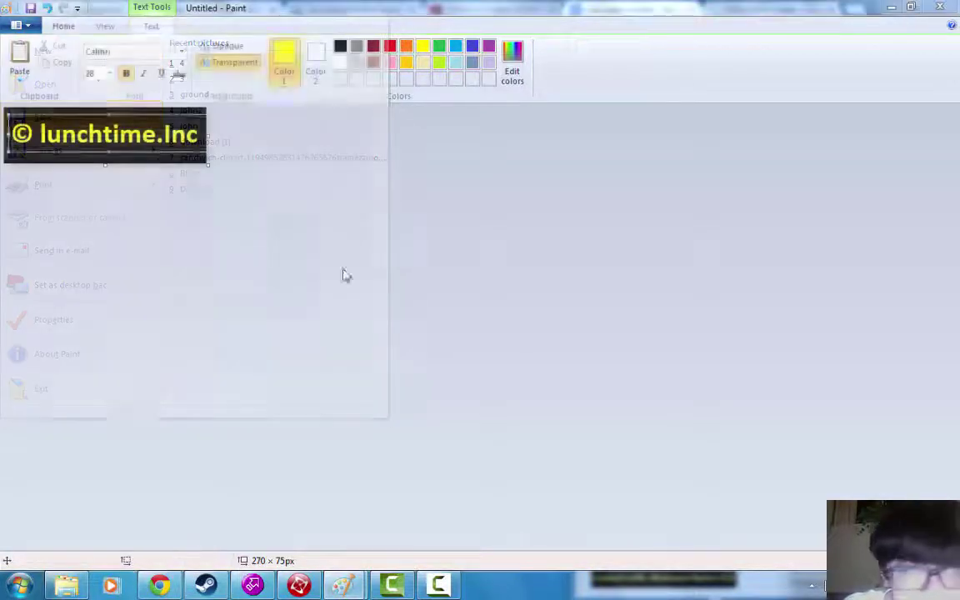
pyautogui.write('32')
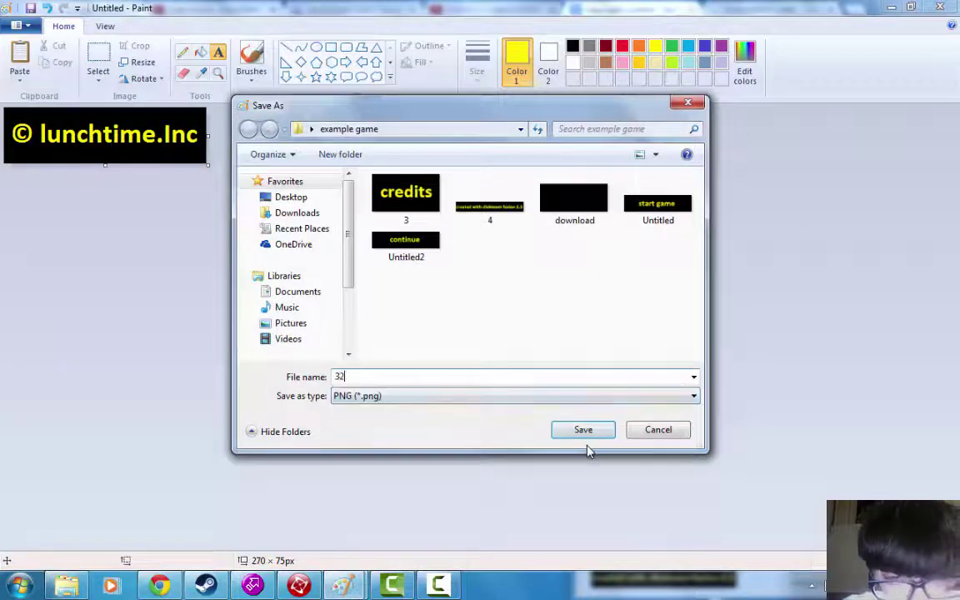
pyautogui.click(588, 433)
# - Switch to Clickteam Fusion and bring image 32 from the example game folder into the death frame
pyautogui.click(891, 7)
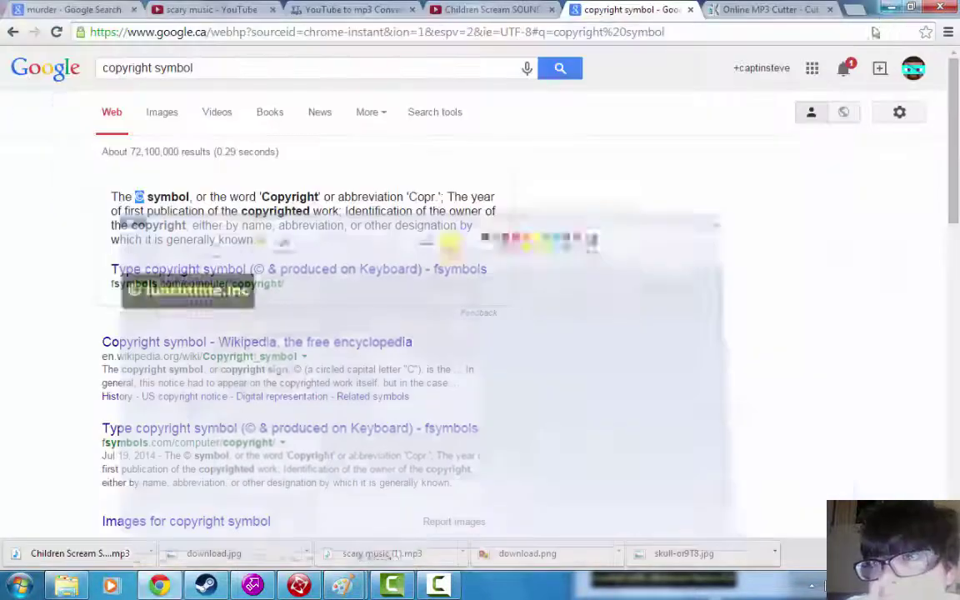
pyautogui.click(891, 7)
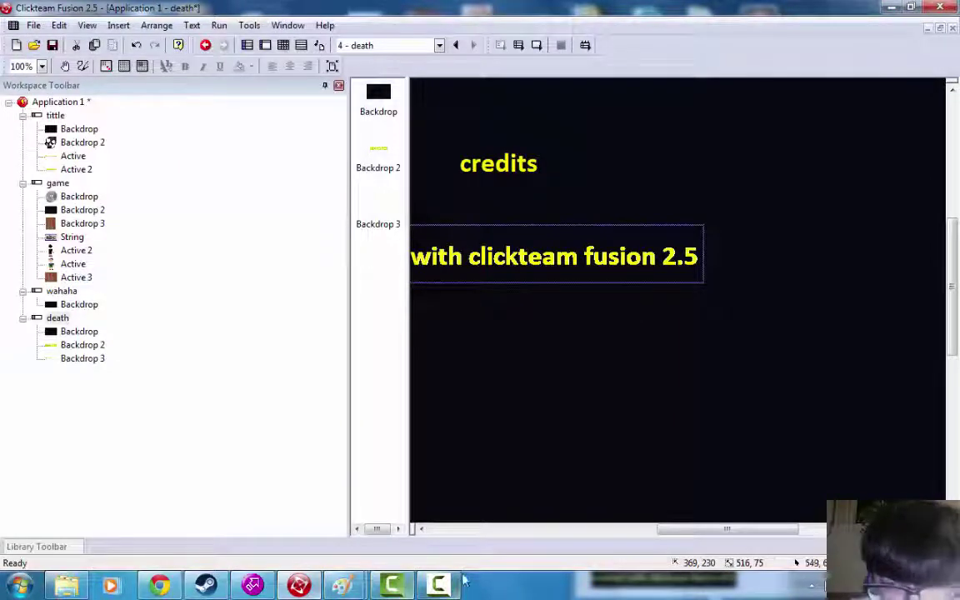
pyautogui.click(66, 586)
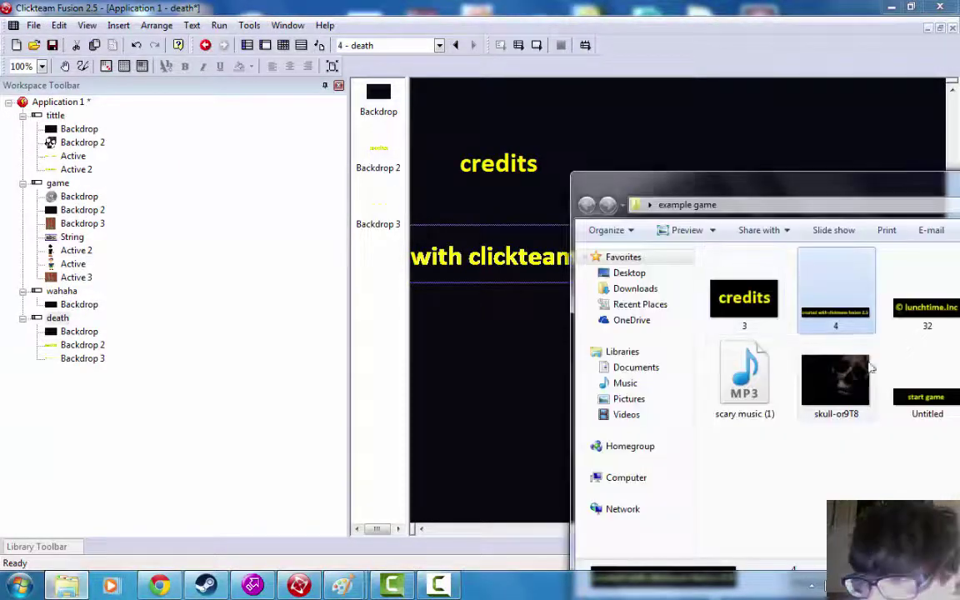
pyautogui.moveTo(938, 323)
pyautogui.mouseDown()
pyautogui.moveTo(617, 360)
pyautogui.moveTo(938, 315)
pyautogui.mouseUp()
pyautogui.moveTo(938, 310); pyautogui.dragTo(512, 397)
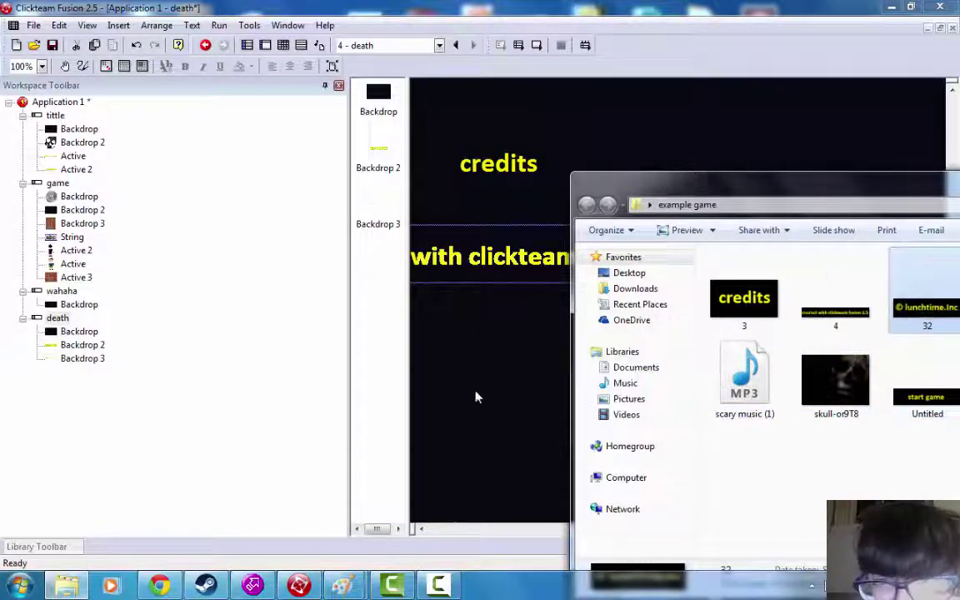
pyautogui.moveTo(863, 192); pyautogui.dragTo(554, 201)
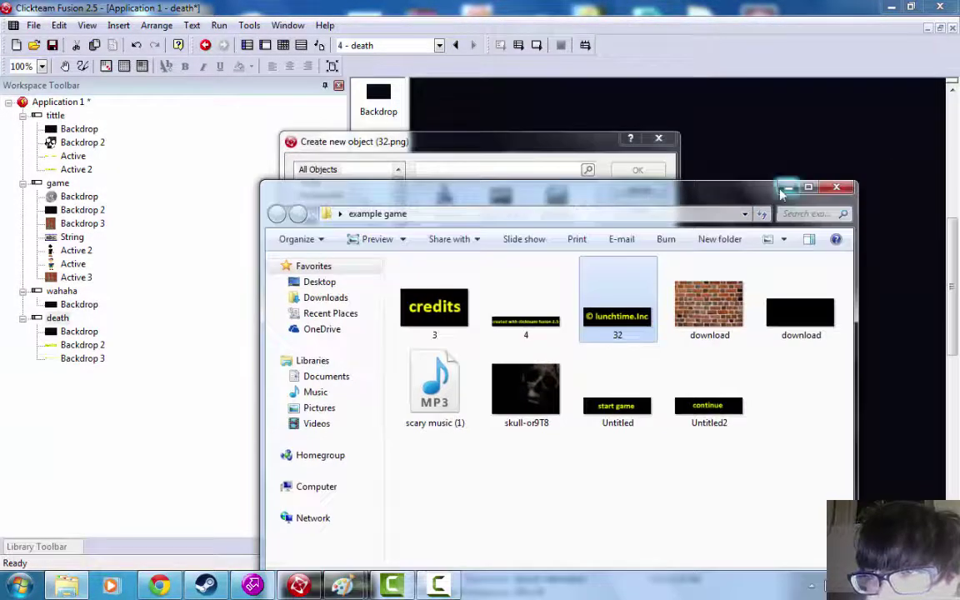
pyautogui.click(783, 188)
# - Create the imported image as a backdrop and position it below the clickteam line at about 494, 385
pyautogui.click(557, 200)
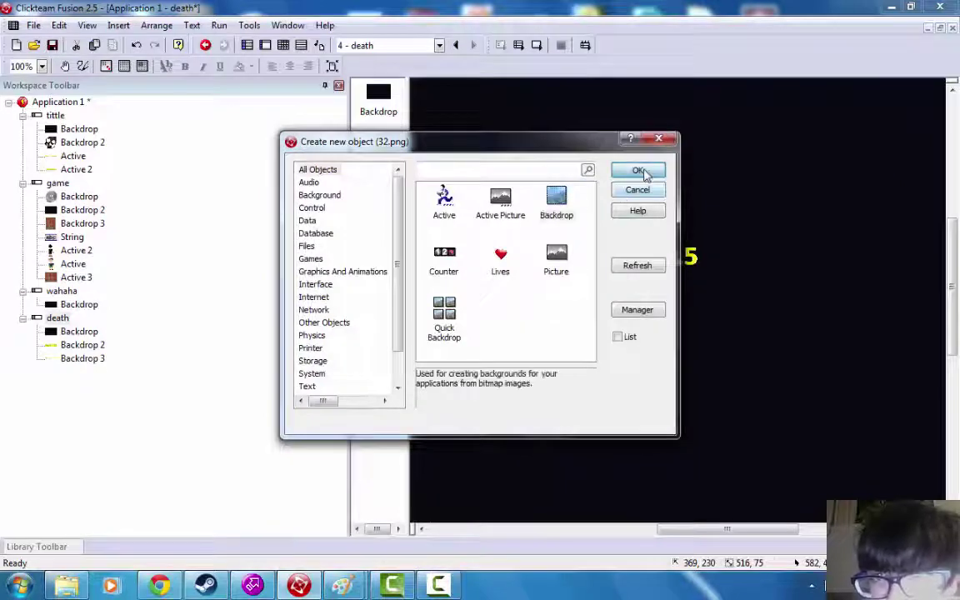
pyautogui.click(638, 171)
pyautogui.click(558, 428)
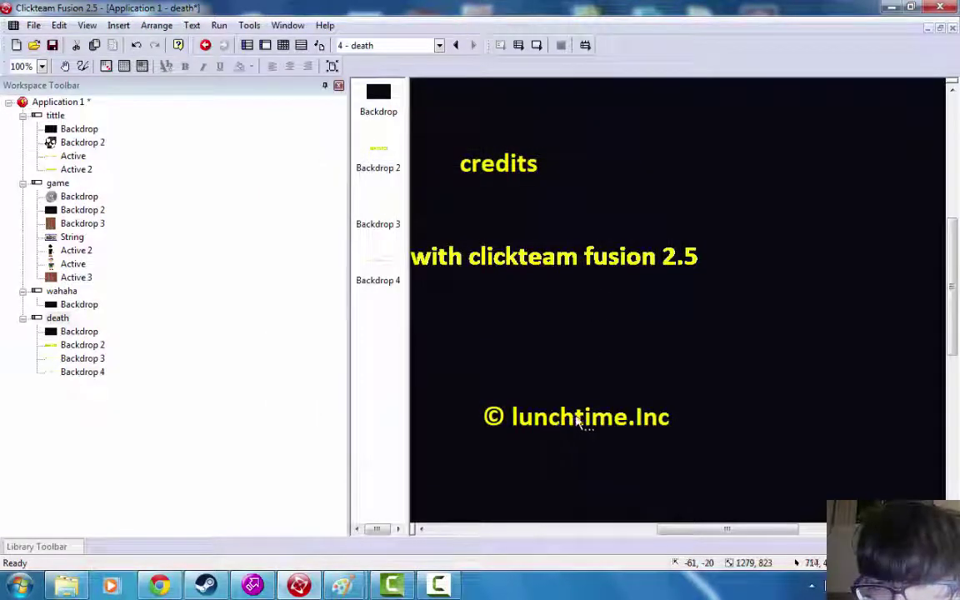
pyautogui.click(578, 420)
pyautogui.moveTo(578, 420); pyautogui.dragTo(510, 377)
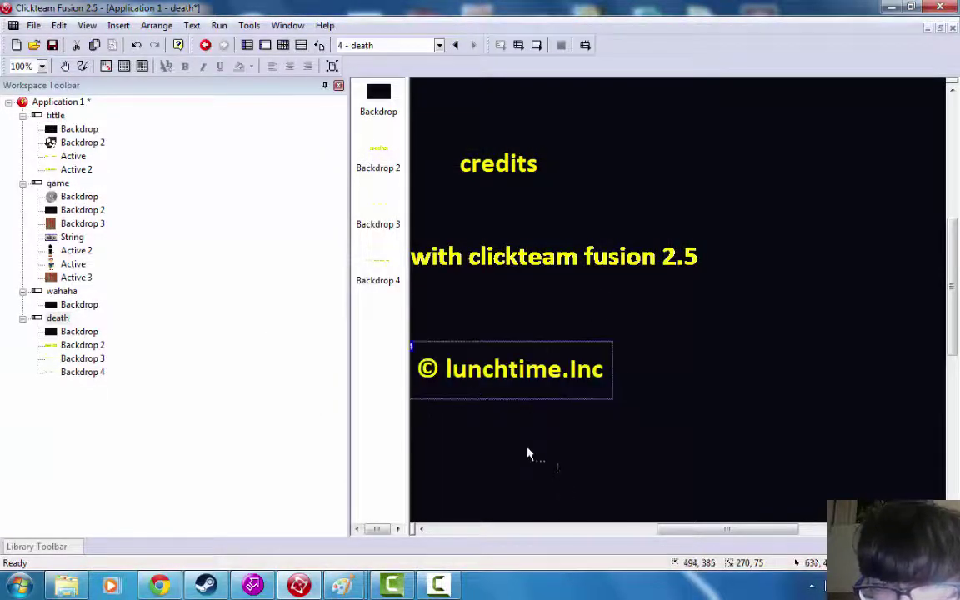
# - Test-run the death frame twice in a maximized window to check the credits layout, closing the preview each time
pyautogui.click(219, 25)
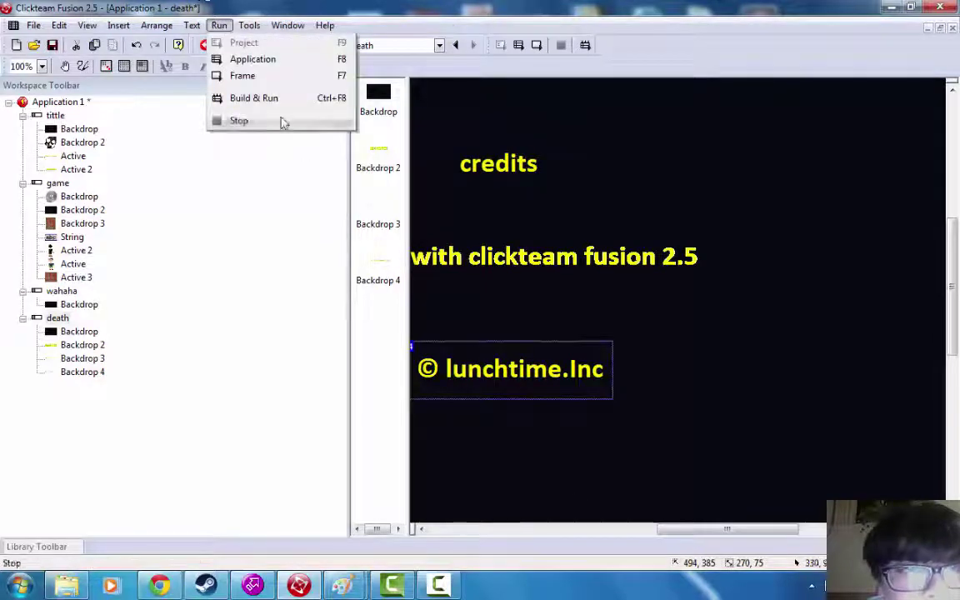
pyautogui.click(276, 76)
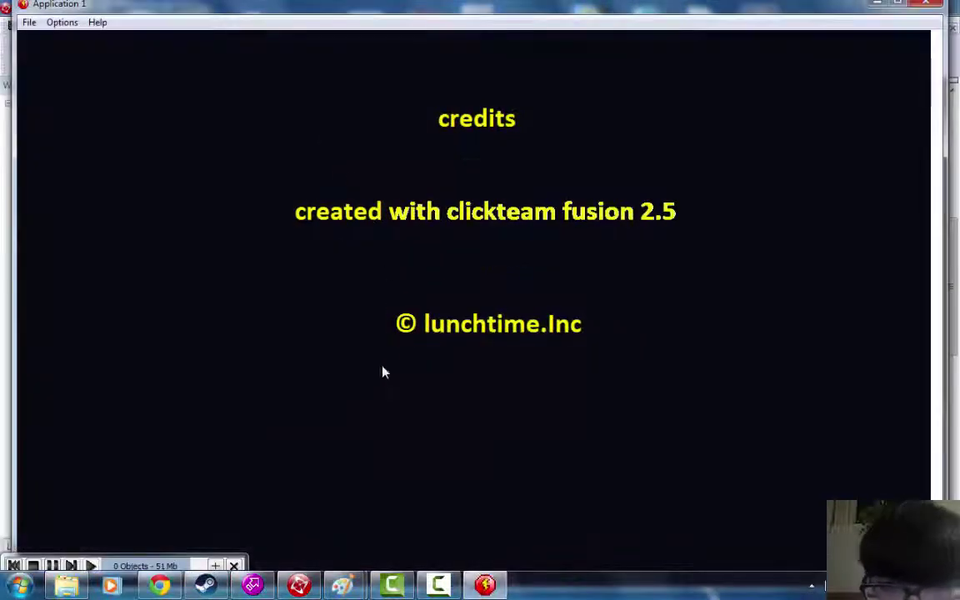
pyautogui.click(898, 4)
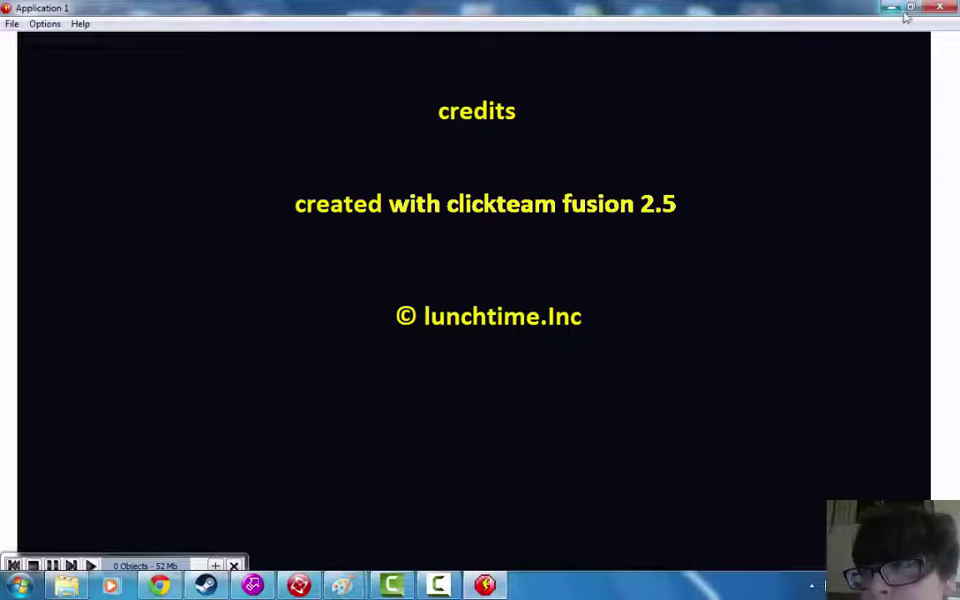
pyautogui.click(942, 9)
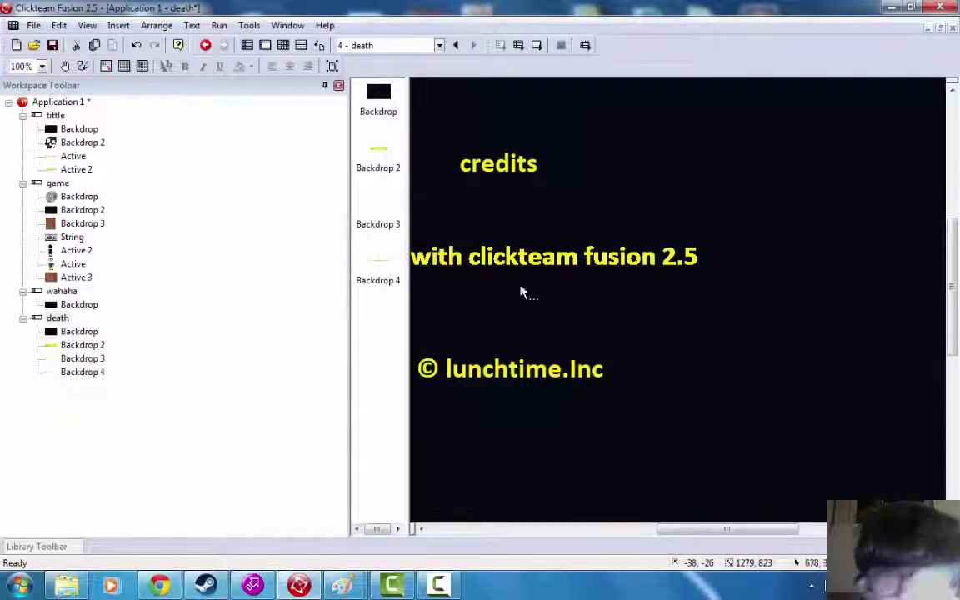
pyautogui.click(219, 25)
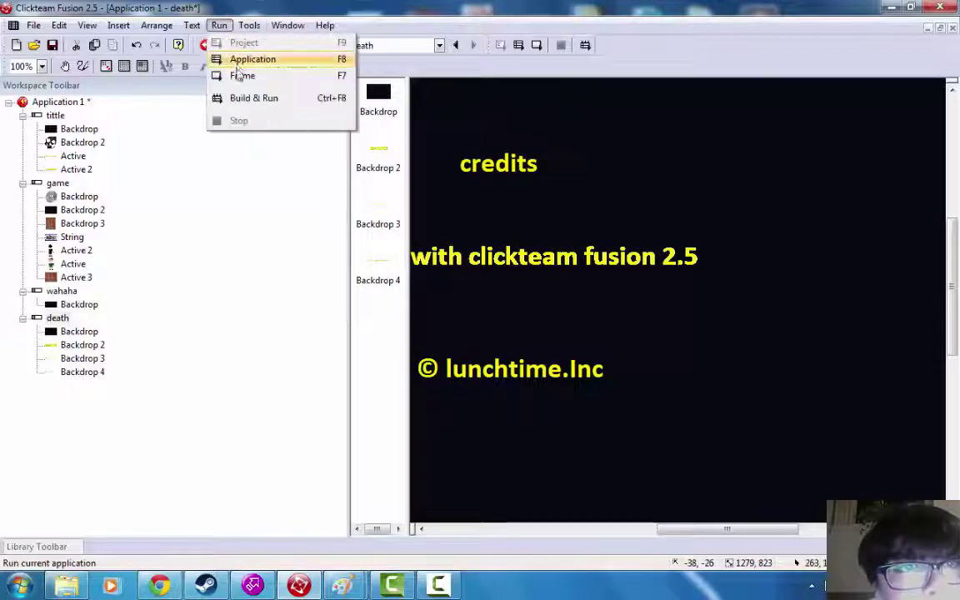
pyautogui.click(250, 58)
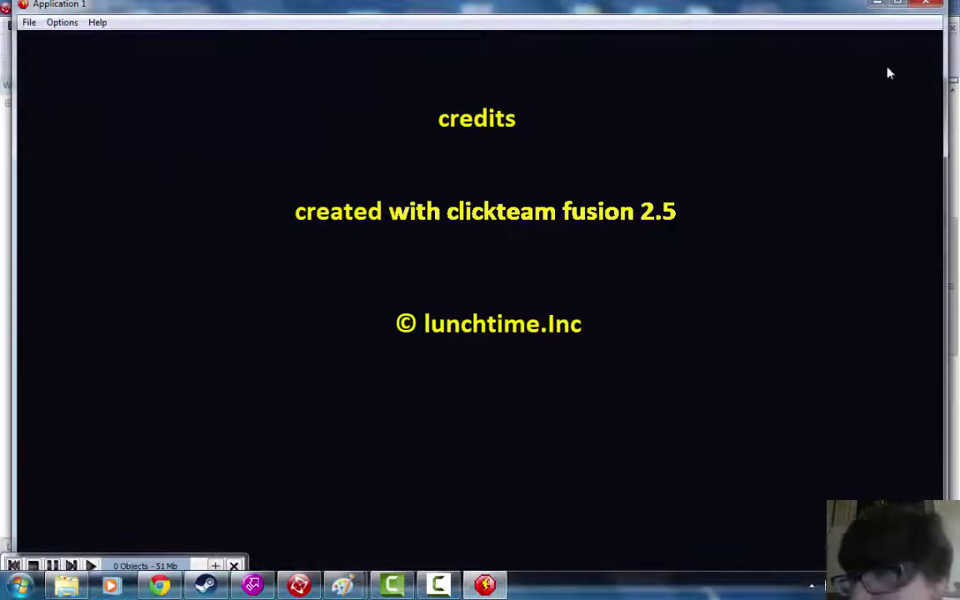
pyautogui.click(897, 3)
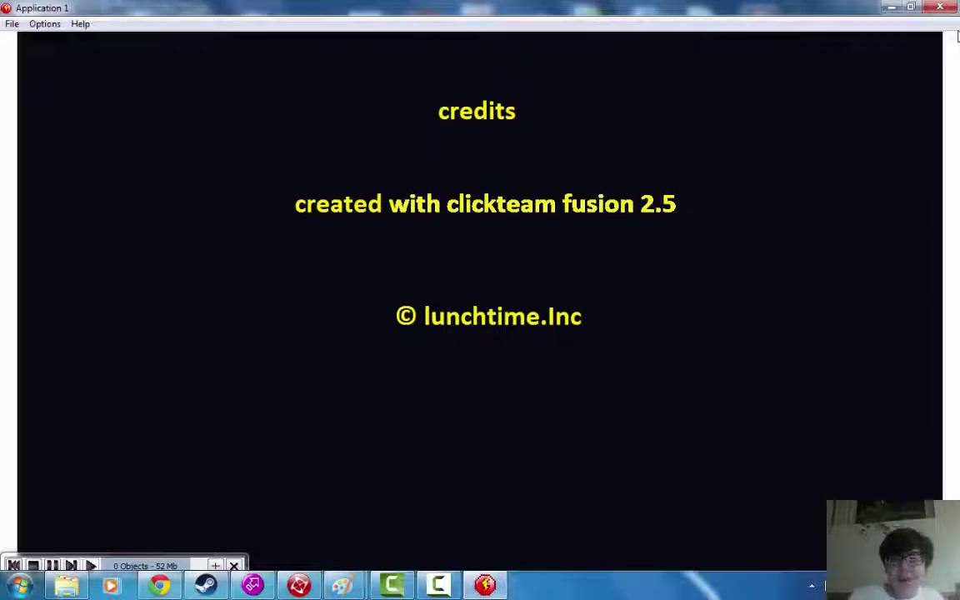
pyautogui.click(940, 7)
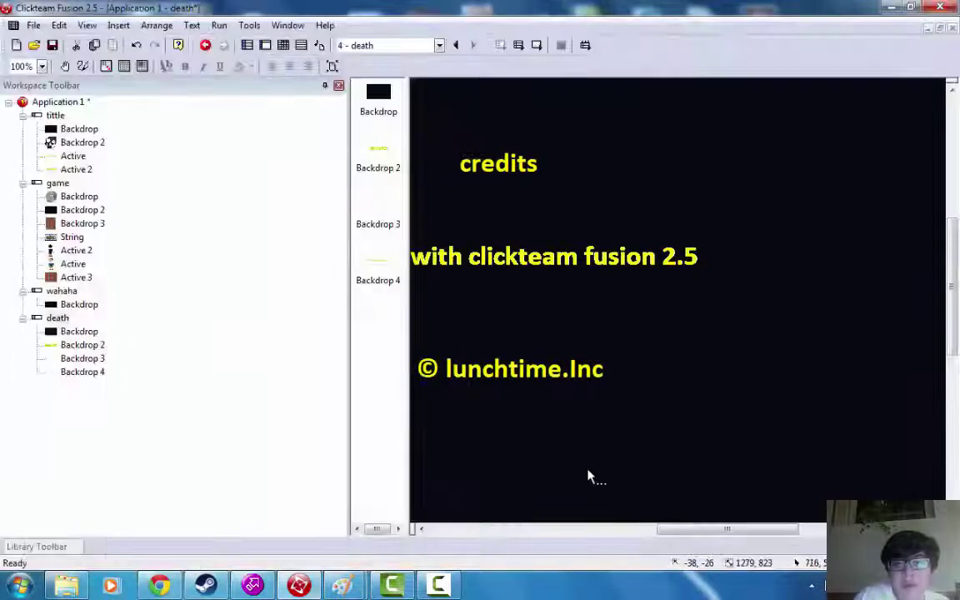
# - In the death frame's events, add a timer condition that triggers every 5 seconds
pyautogui.click(55, 319)
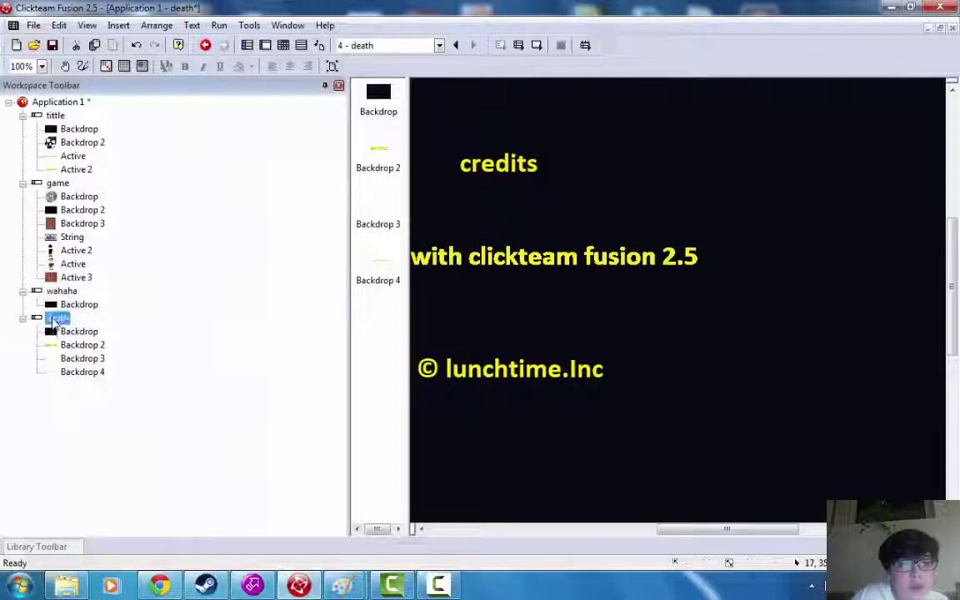
pyautogui.click(284, 45)
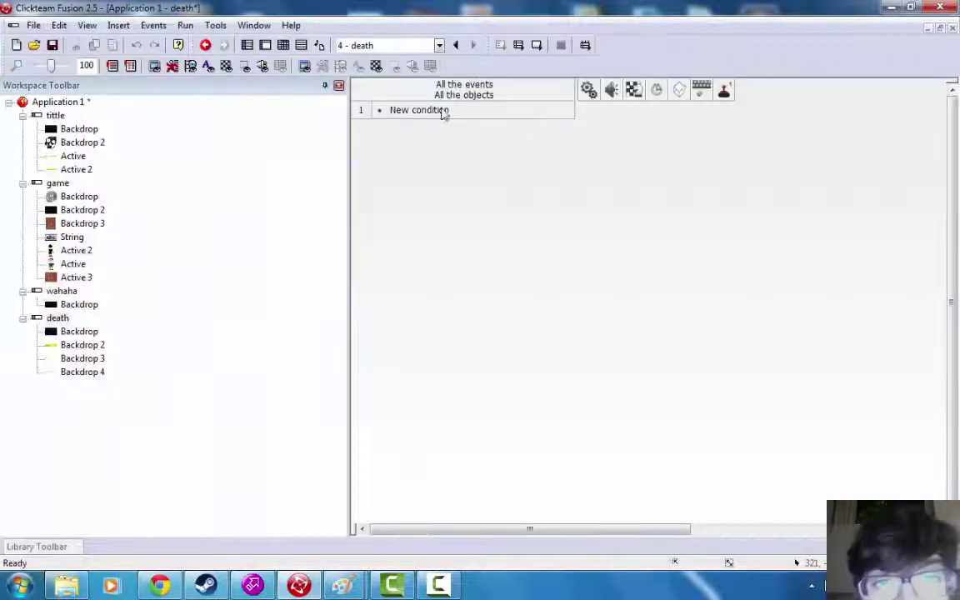
pyautogui.click(442, 111)
pyautogui.click(149, 145)
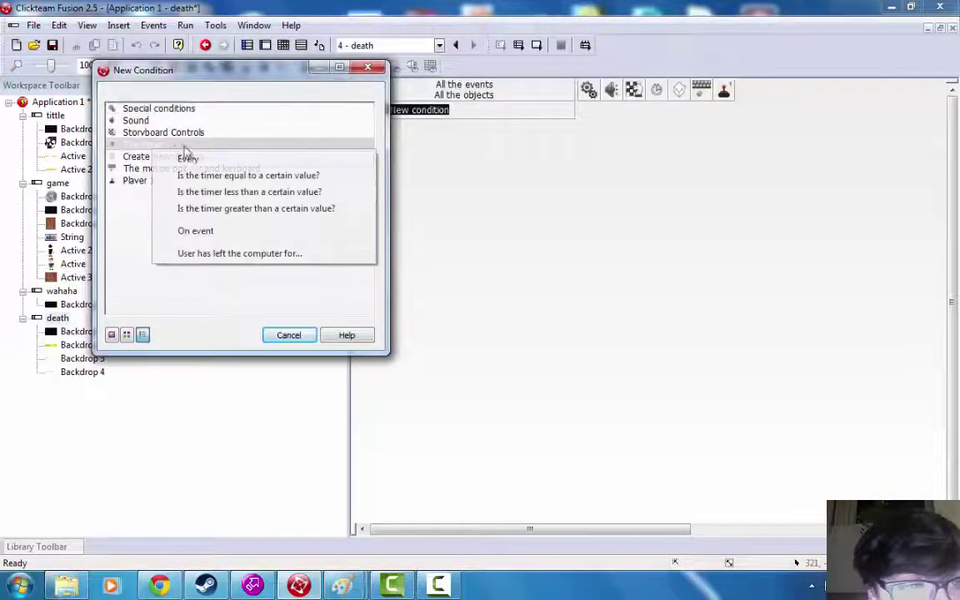
pyautogui.click(186, 158)
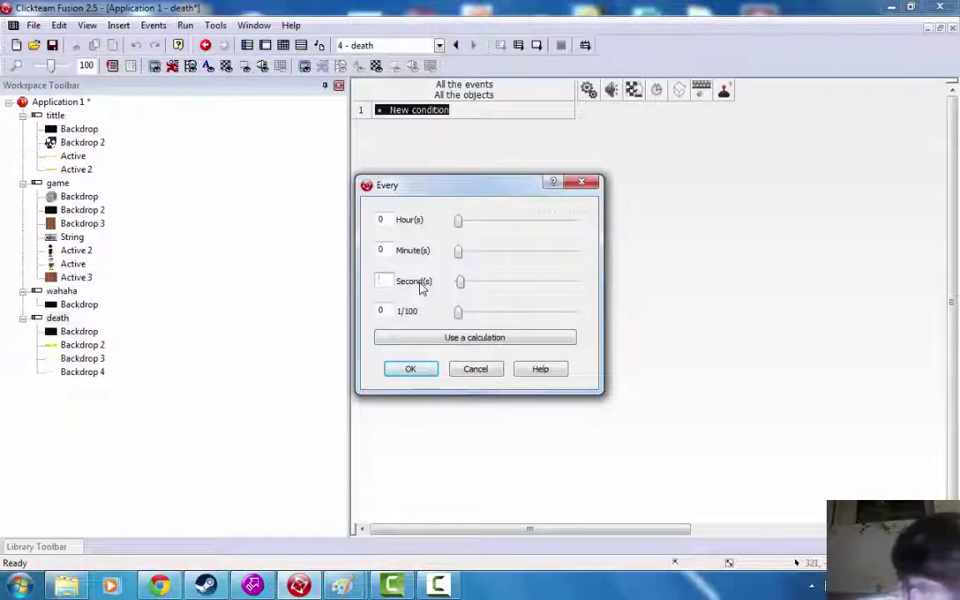
pyautogui.click(412, 369)
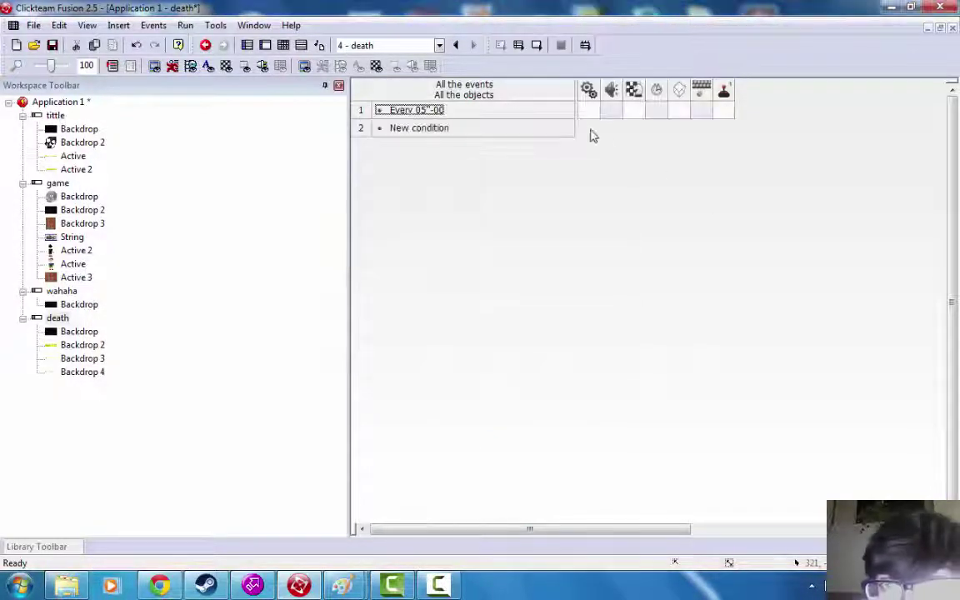
# - Give the 5-second timer event a storyboard action that jumps to Frame 1 - tittle
pyautogui.click(633, 111)
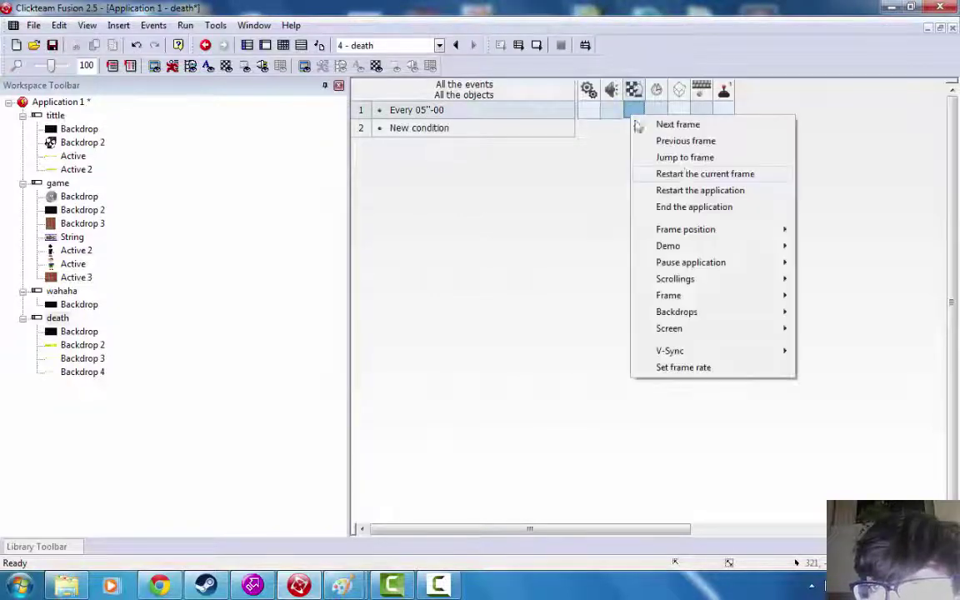
pyautogui.click(687, 159)
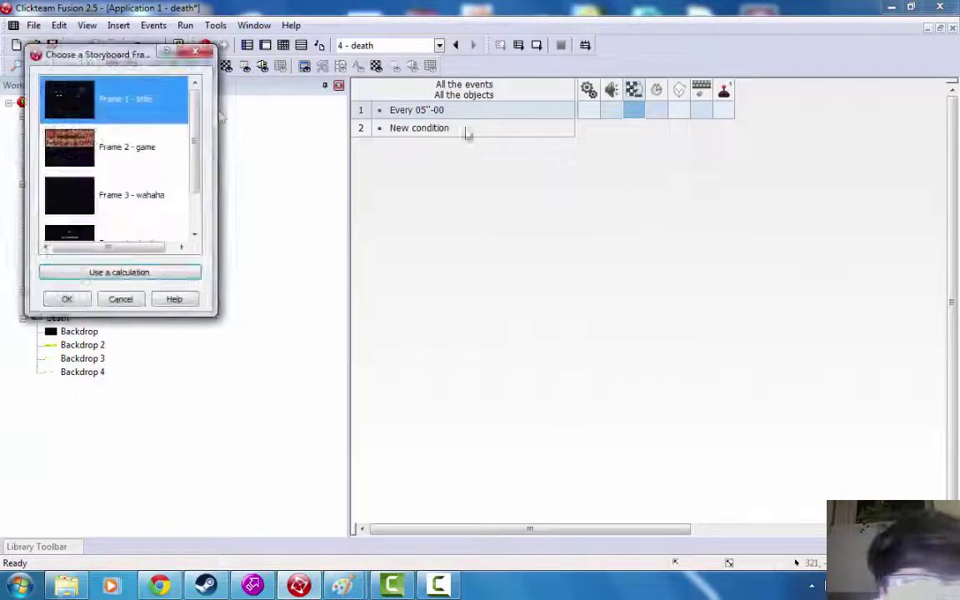
pyautogui.click(67, 299)
# - Run the whole application, start the game, walk the character right through the level until the title screen returns, and close it
pyautogui.click(185, 25)
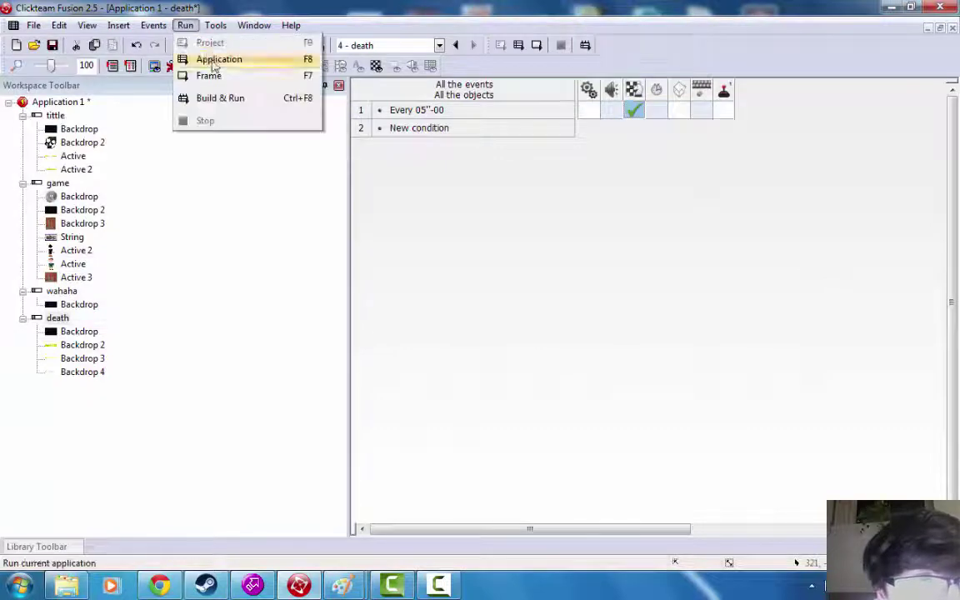
pyautogui.click(221, 57)
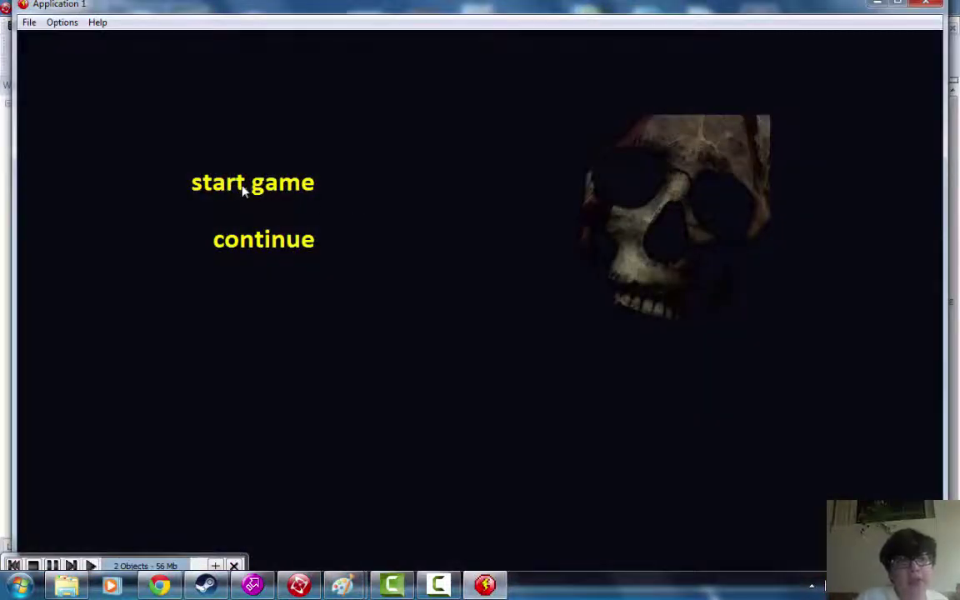
pyautogui.click(251, 185)
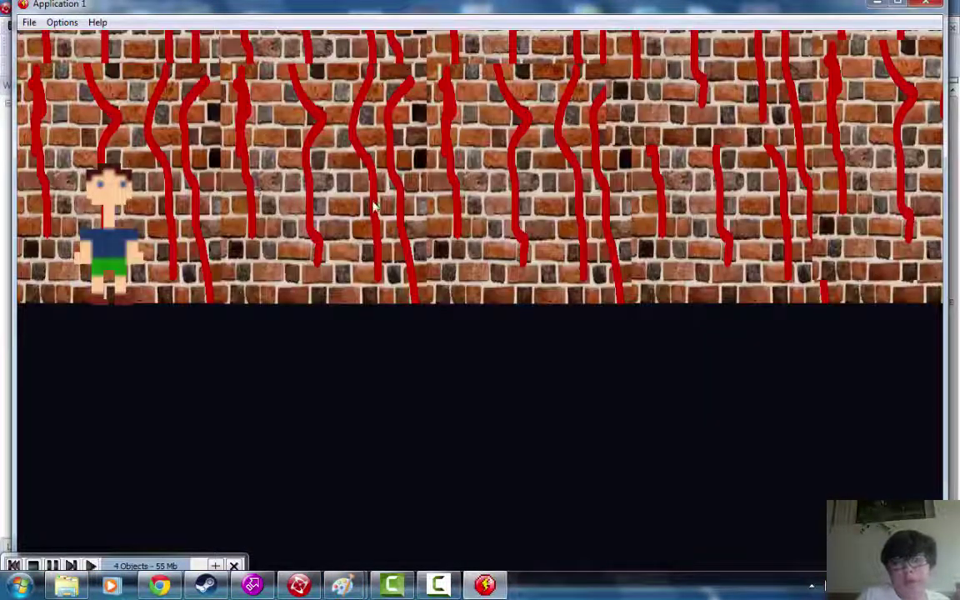
pyautogui.press('Right')
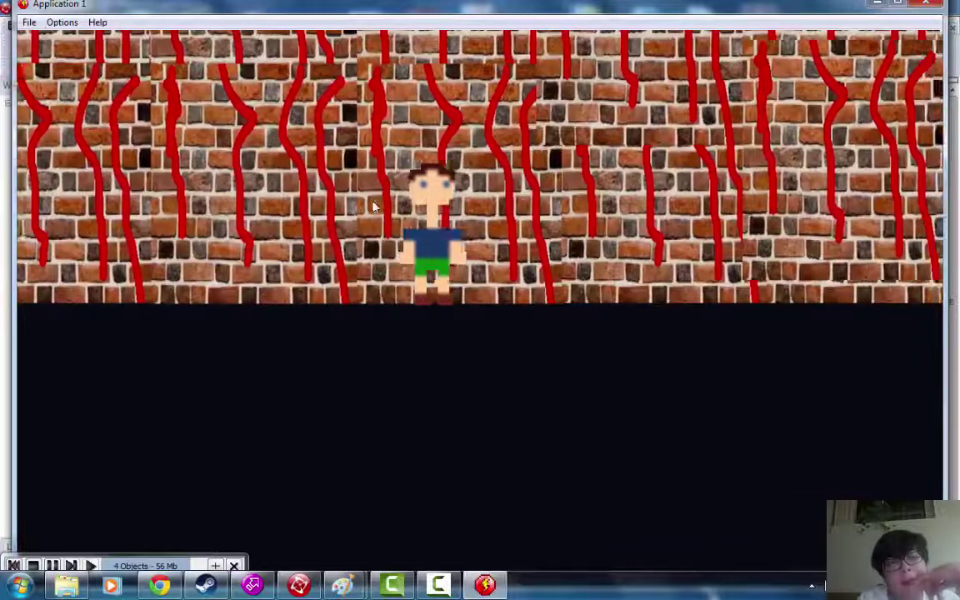
pyautogui.press('Right')
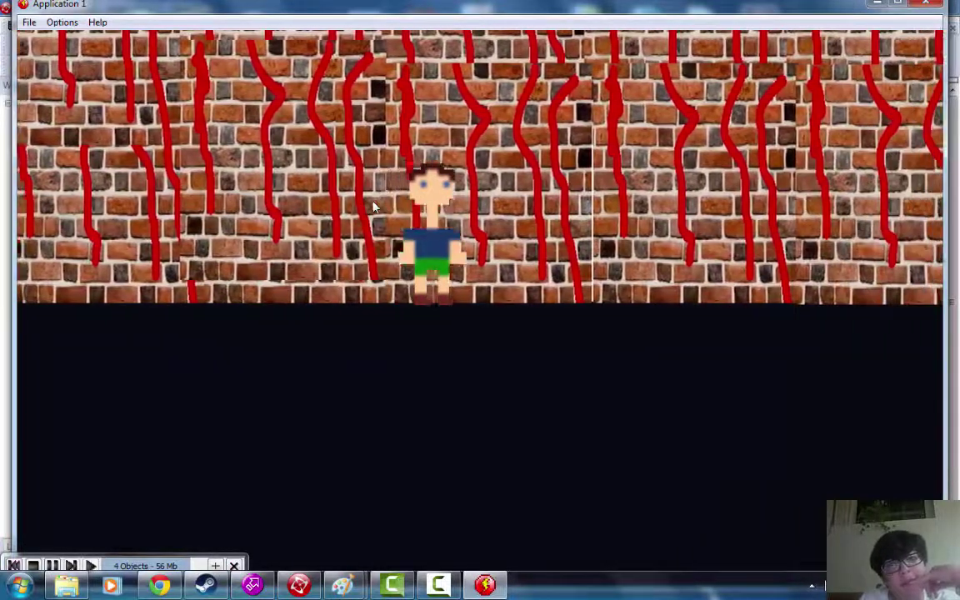
pyautogui.press('Right')
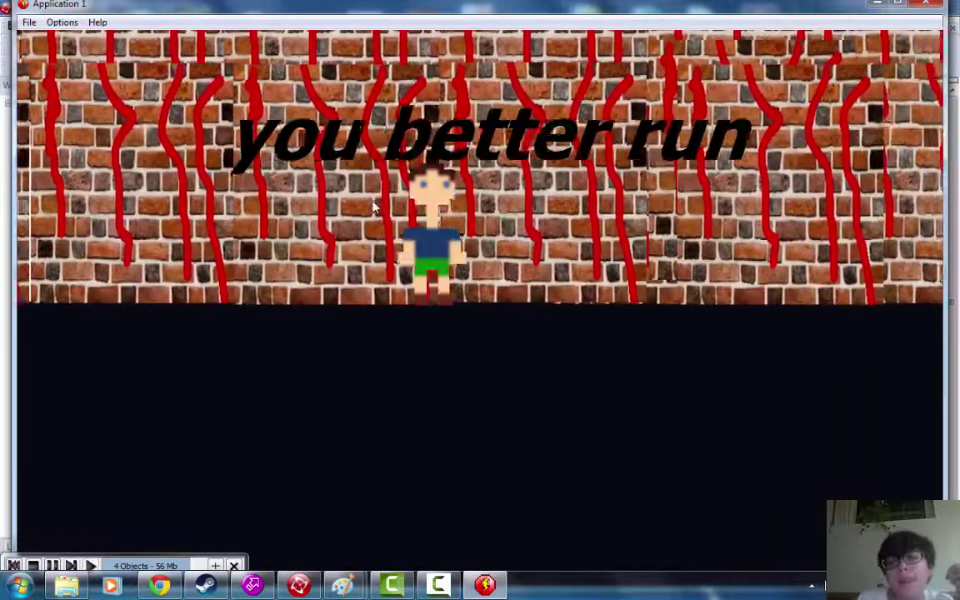
pyautogui.press('Right')
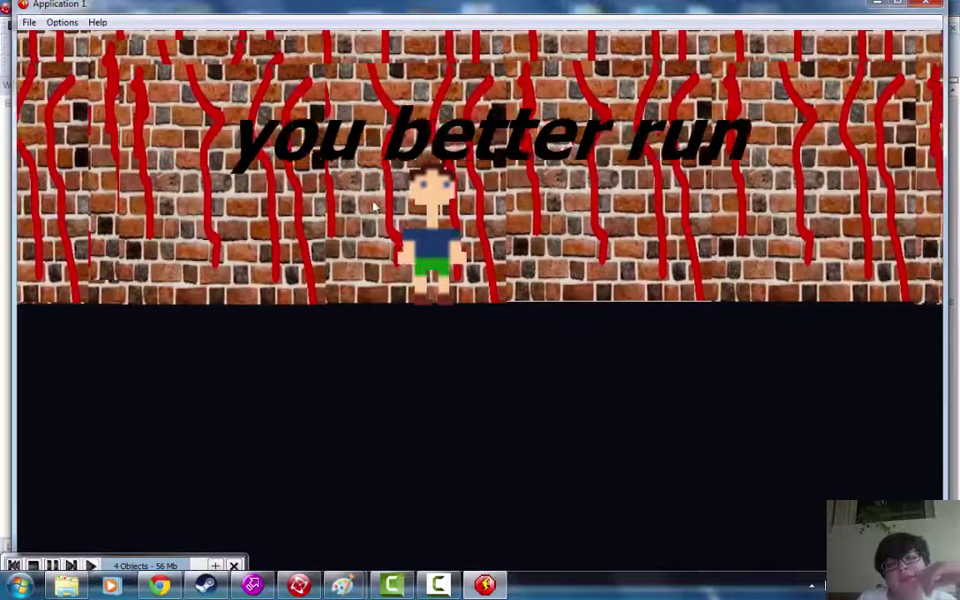
pyautogui.press('Right')
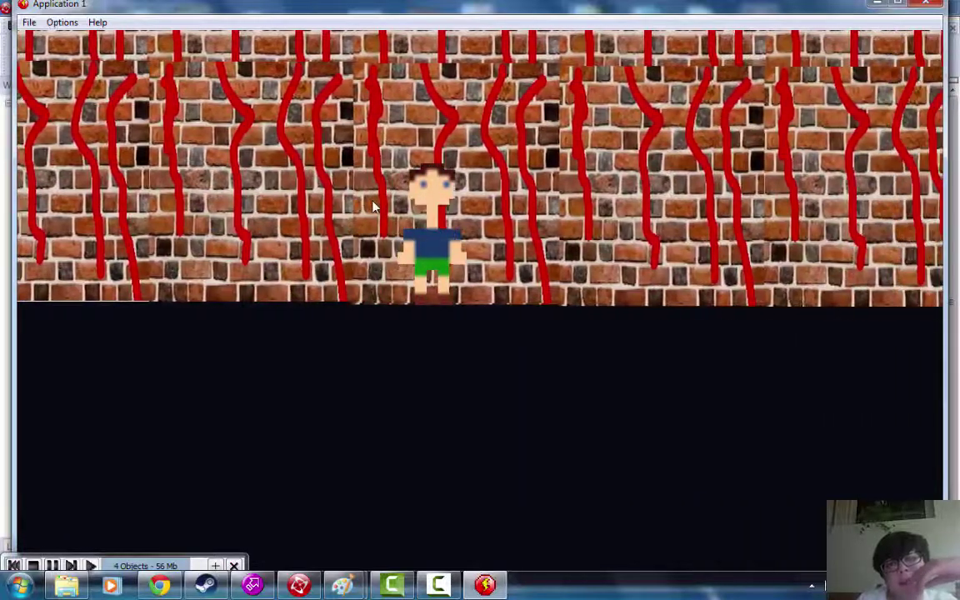
pyautogui.press('Right')
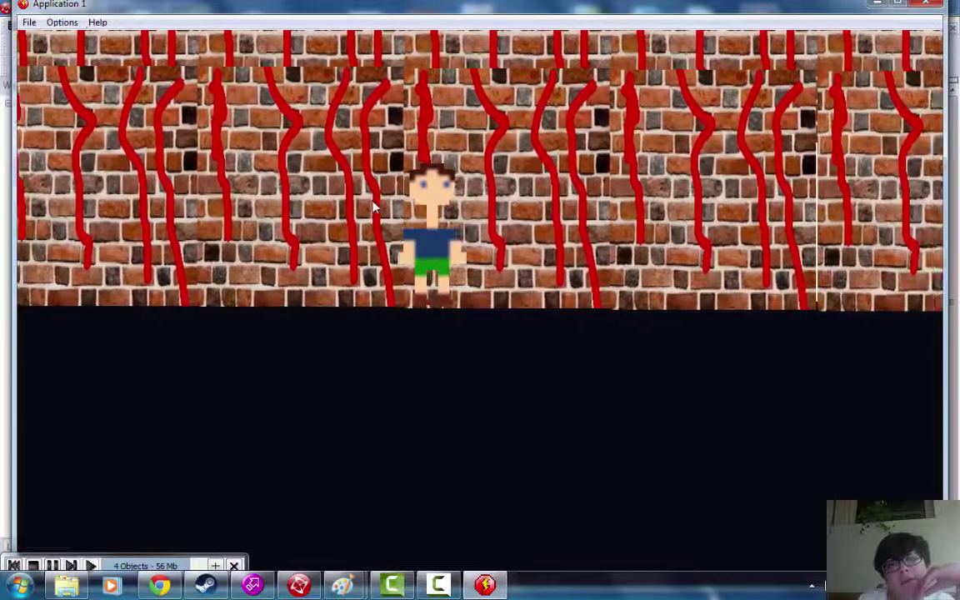
pyautogui.press('Right')
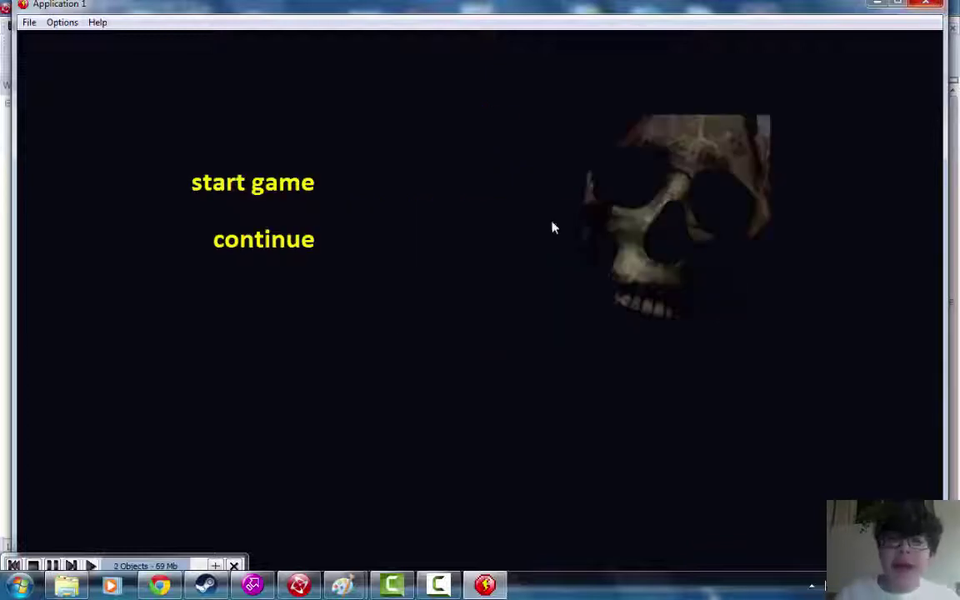
pyautogui.click(931, 5)
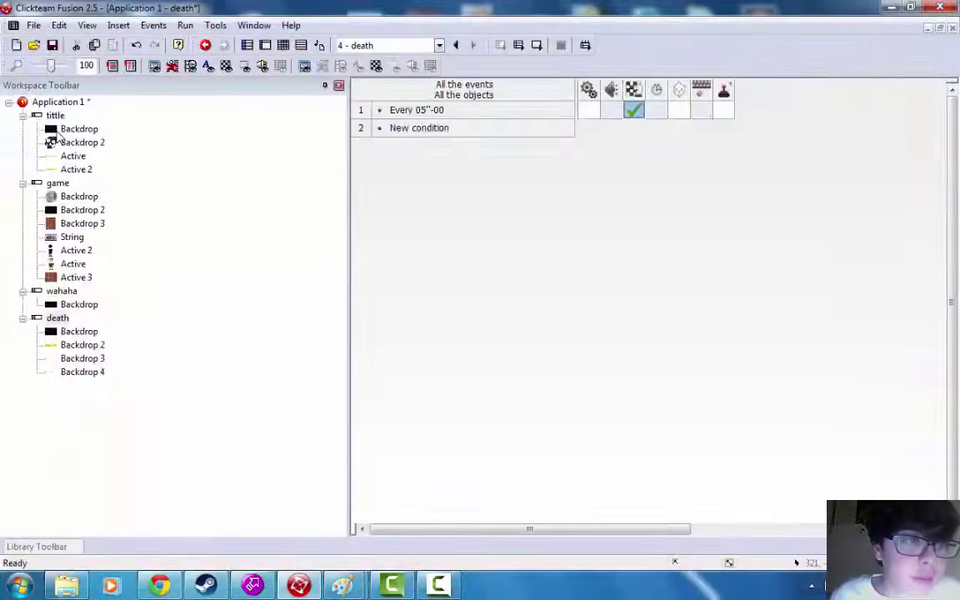
# - Rename the application as "murder of doom"
pyautogui.rightClick(50, 103)
pyautogui.click(83, 123)
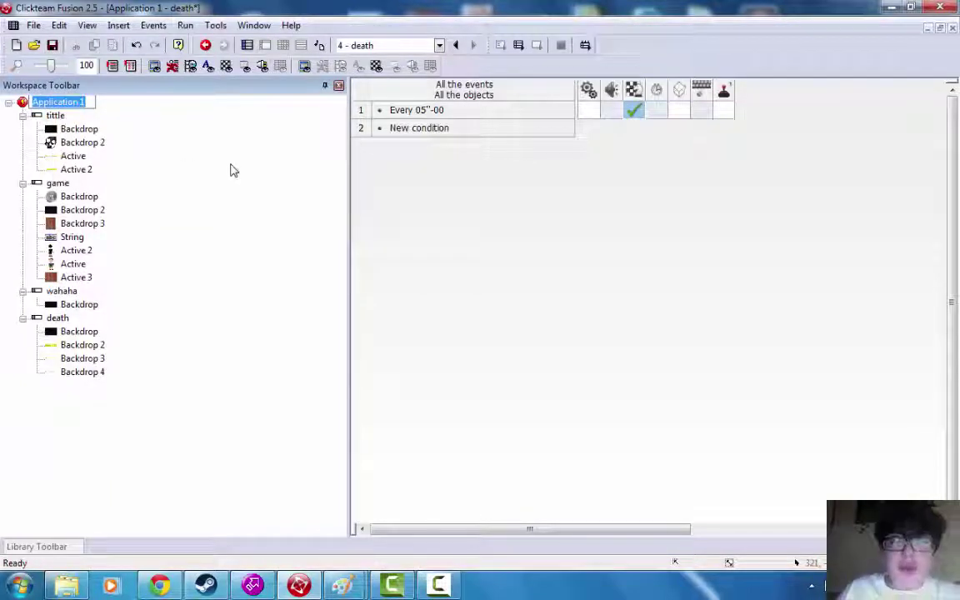
pyautogui.write('murde')
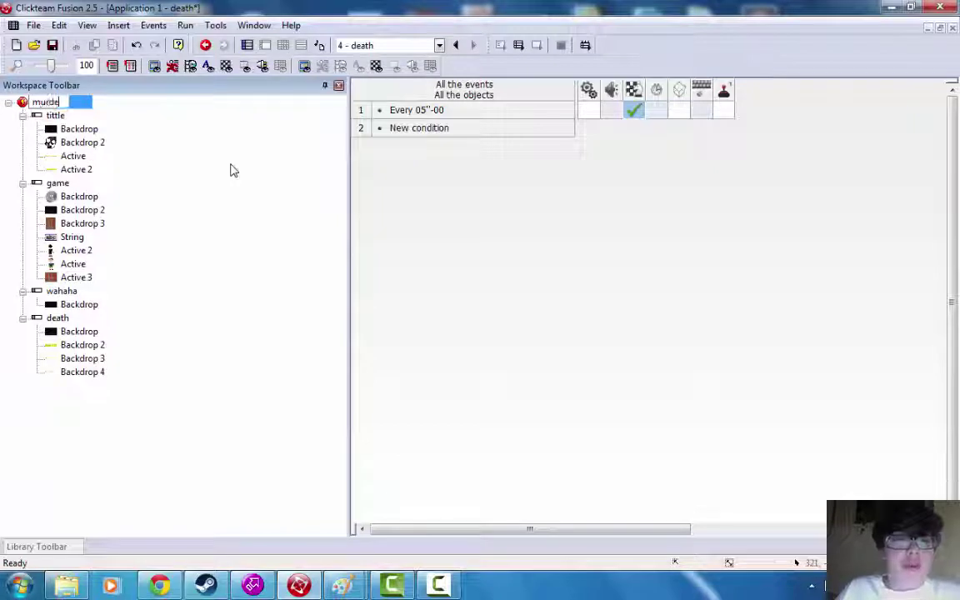
pyautogui.write('r')
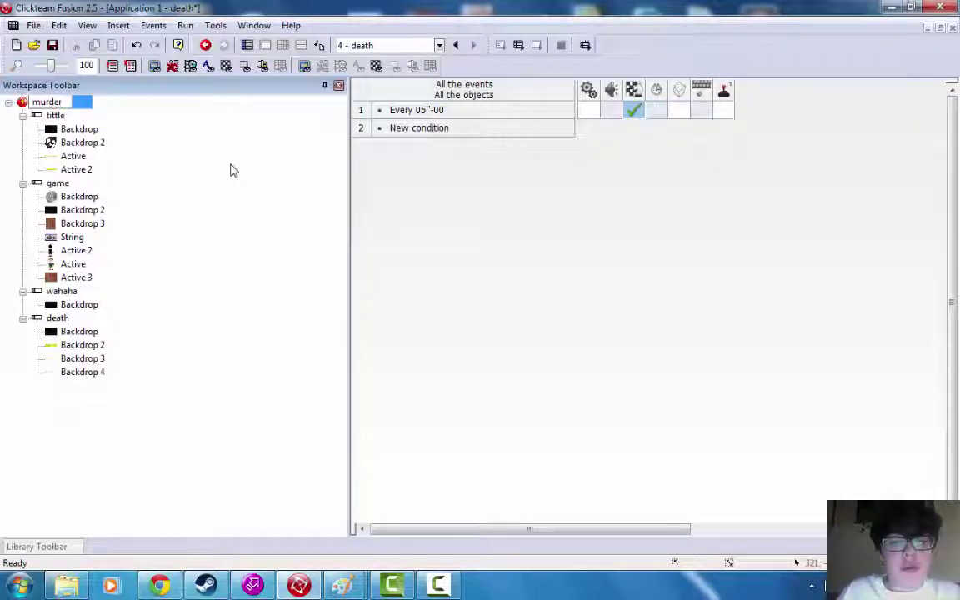
pyautogui.press('Return')
pyautogui.write('of d')
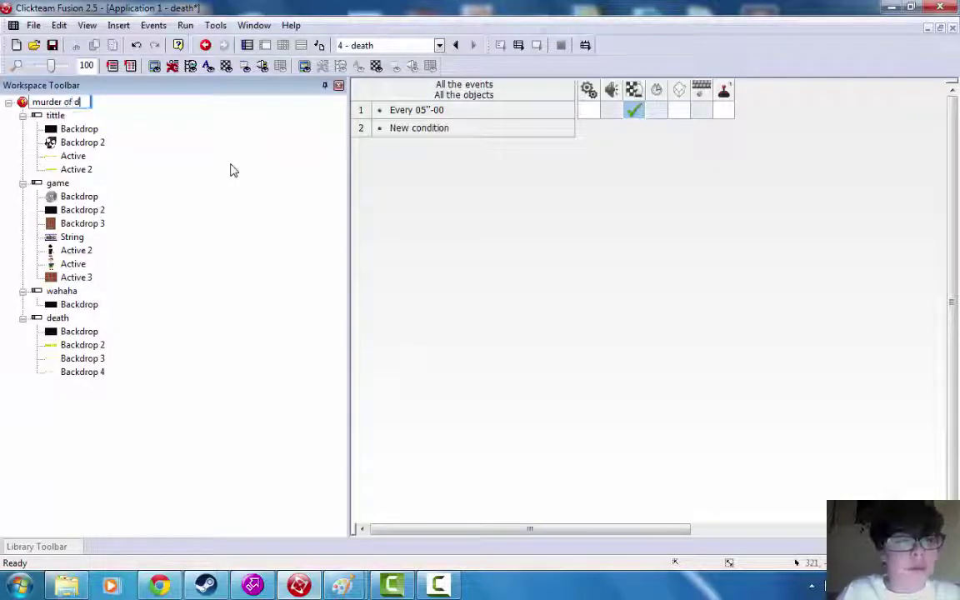
pyautogui.write('oom')
pyautogui.press('Return')
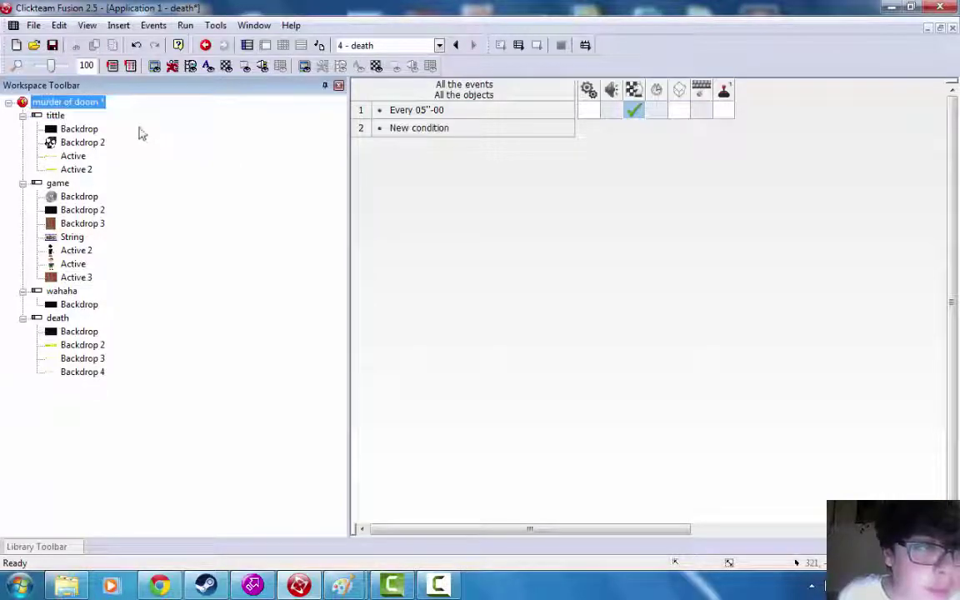
# - Switch to Paint and start a new blank picture
pyautogui.click(48, 116)
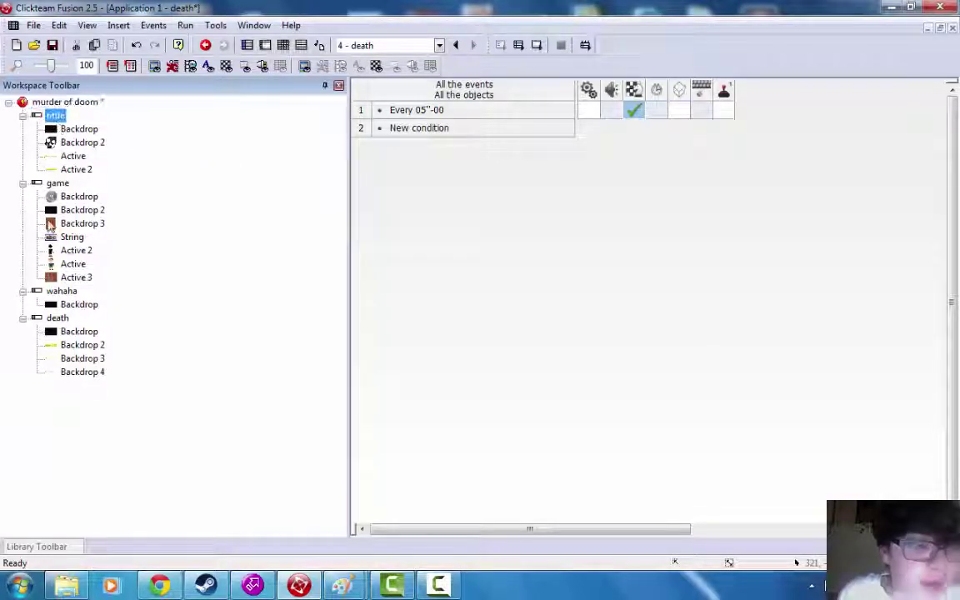
pyautogui.click(342, 586)
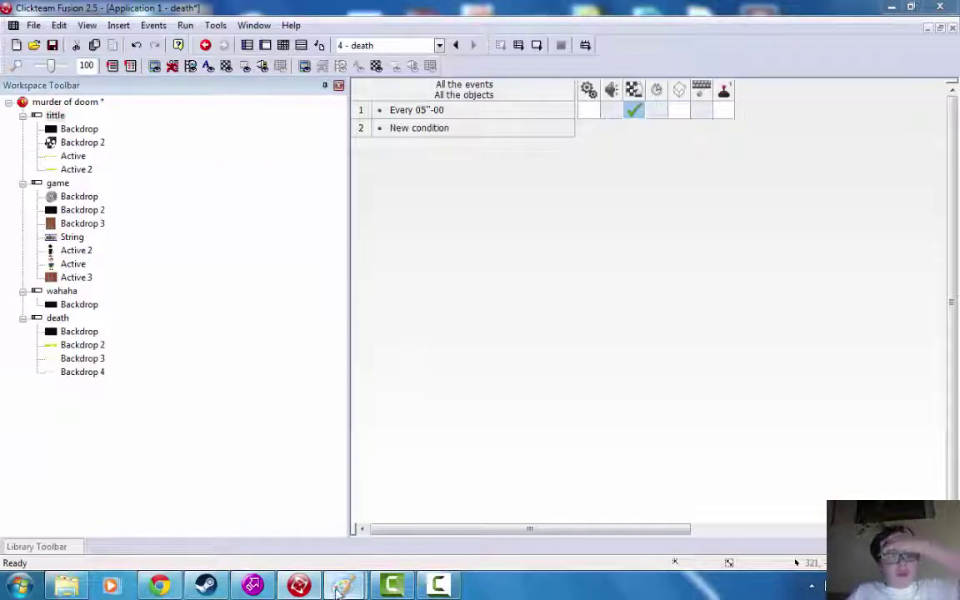
pyautogui.click(240, 478)
pyautogui.click(15, 25)
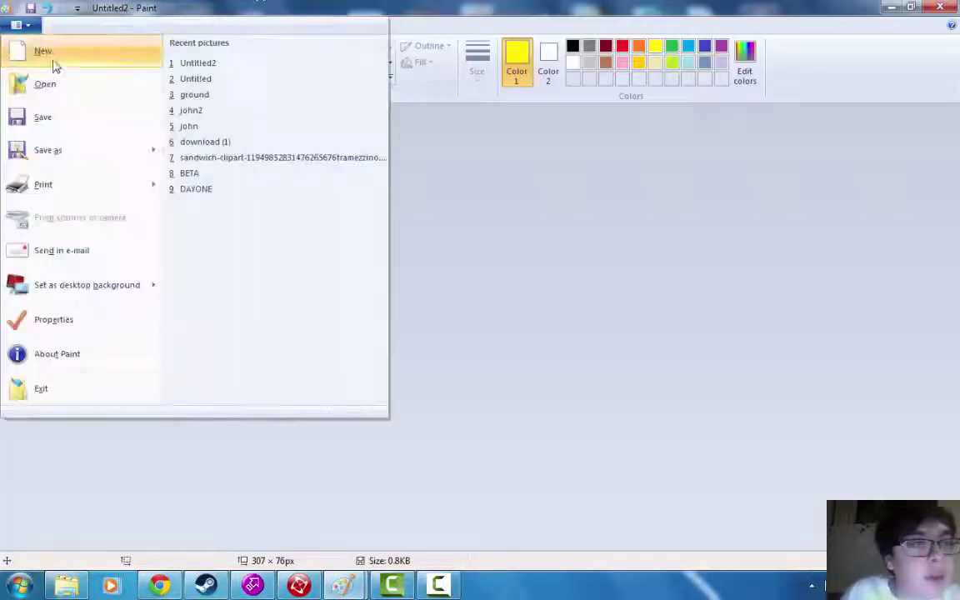
pyautogui.click(196, 79)
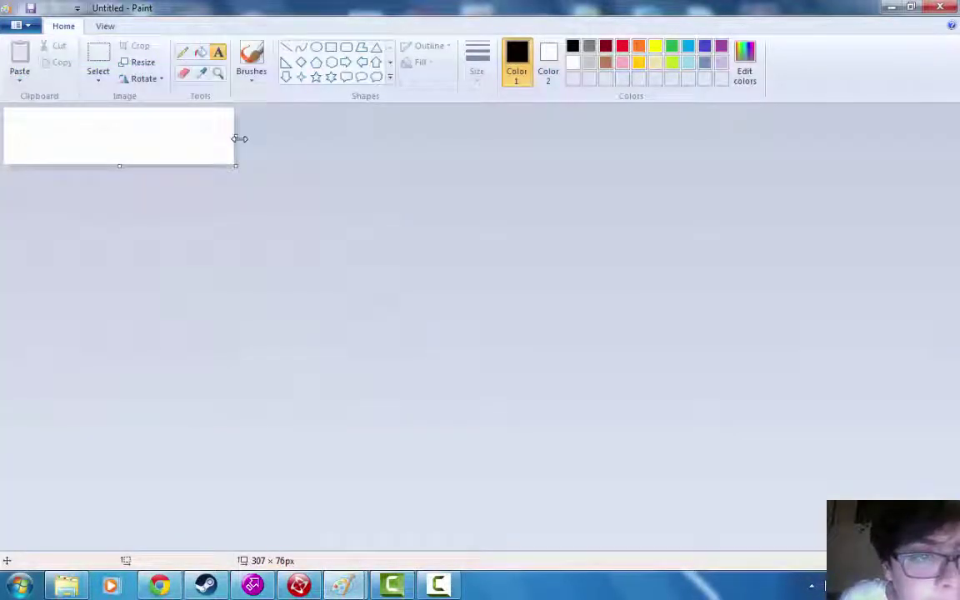
# - Fill the canvas black and add the text "murder of doom" in yellow bold 28-point Calibri
pyautogui.click(201, 51)
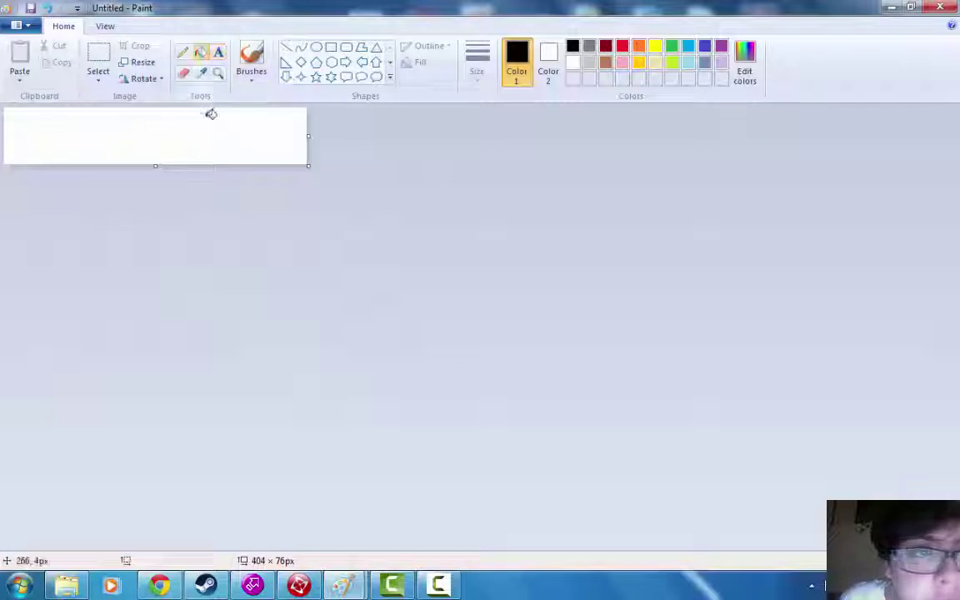
pyautogui.click(210, 114)
pyautogui.click(217, 52)
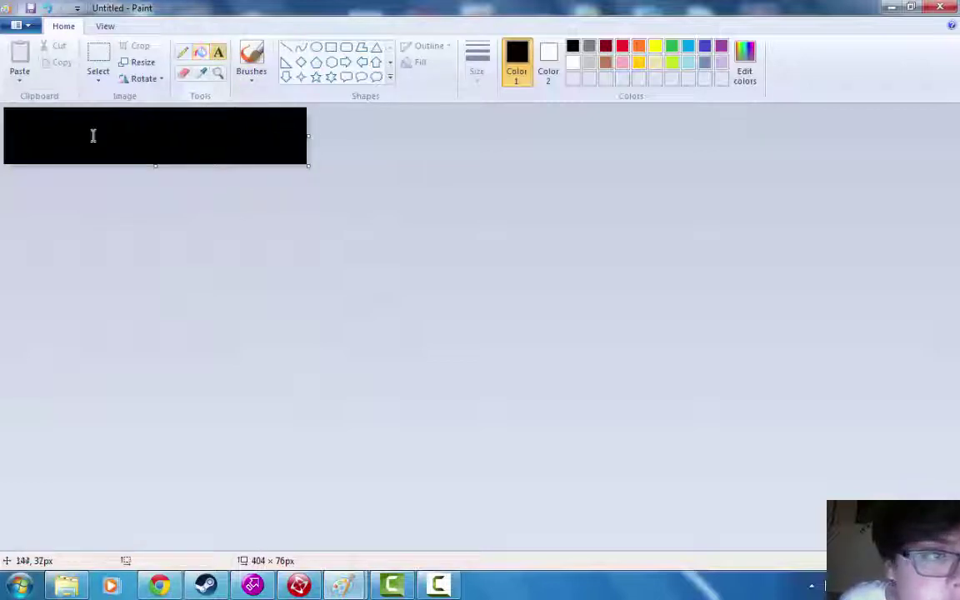
pyautogui.click(22, 115)
pyautogui.moveTo(20, 126); pyautogui.dragTo(6, 129)
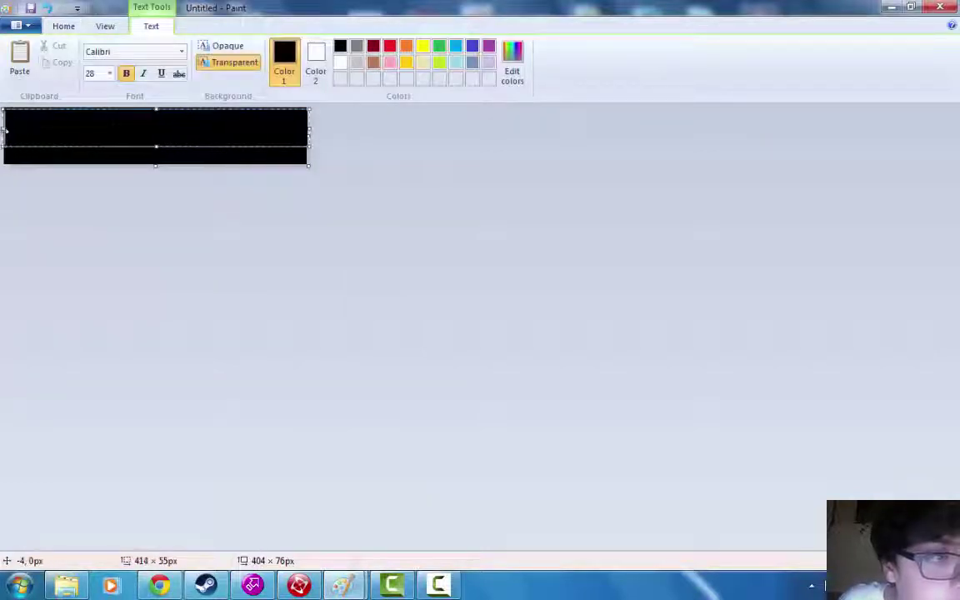
pyautogui.click(423, 46)
pyautogui.write('murd')
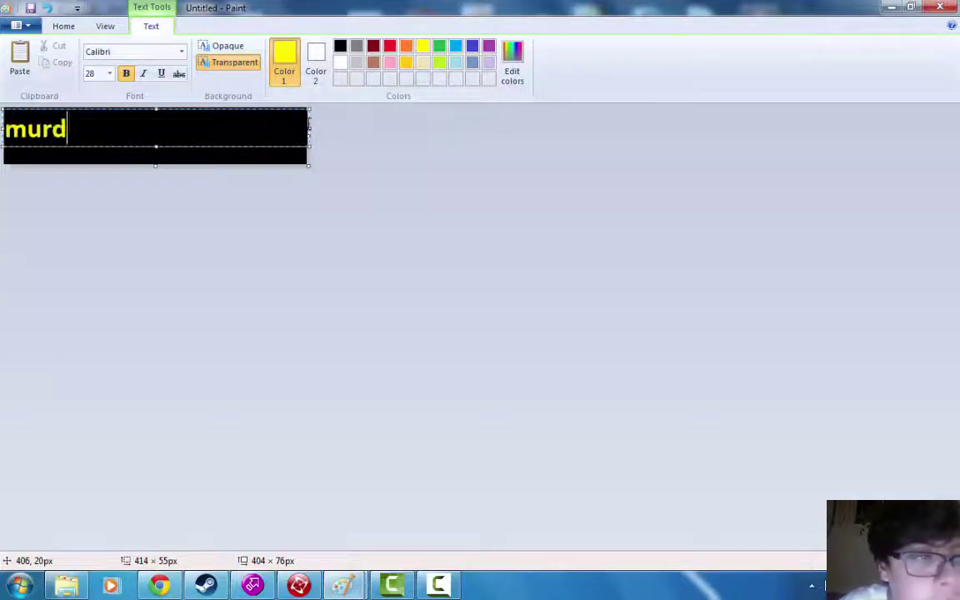
pyautogui.write('er of')
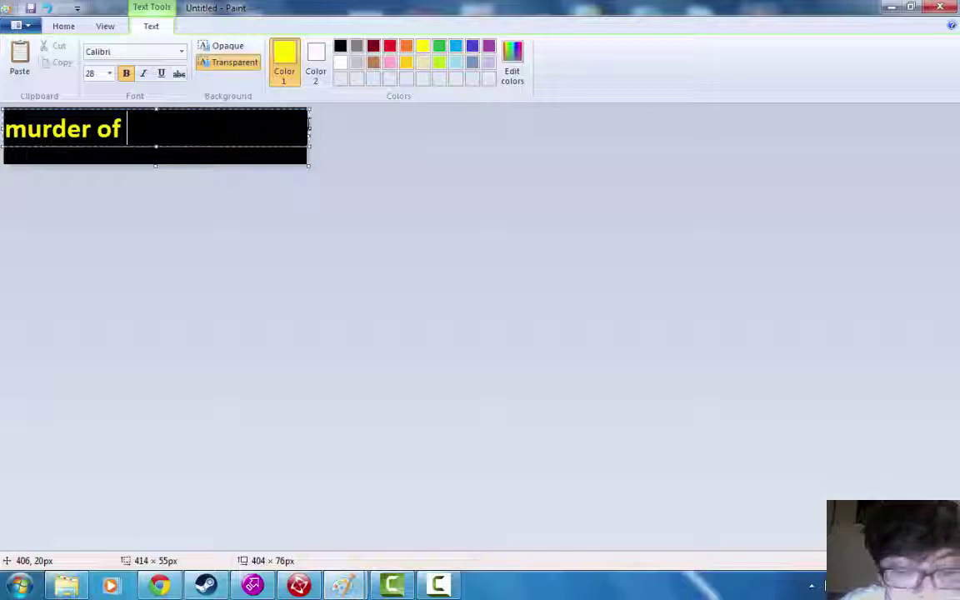
pyautogui.write(' doom')
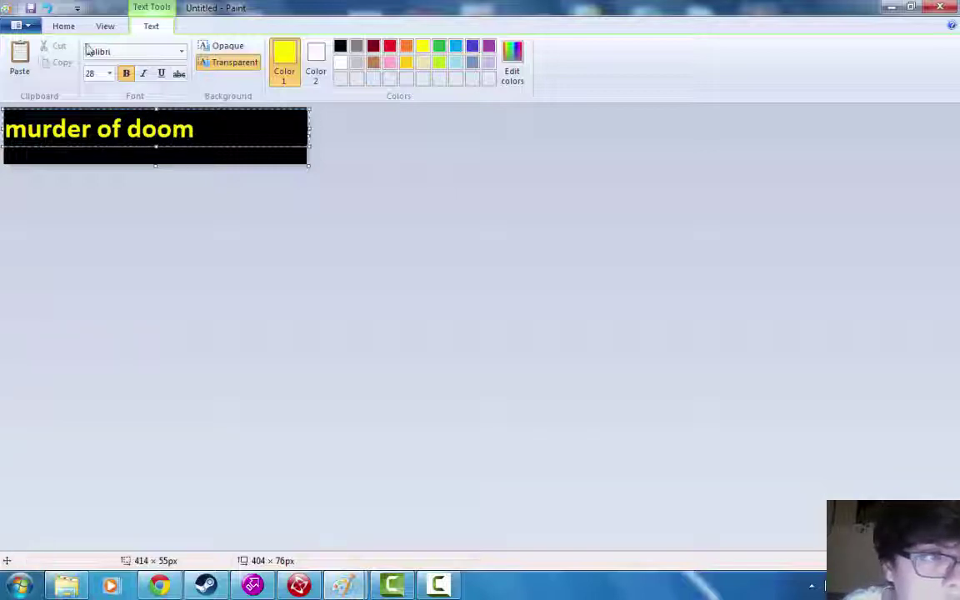
# - Save the picture as a PNG named ww in the example game folder
pyautogui.click(16, 26)
pyautogui.click(43, 117)
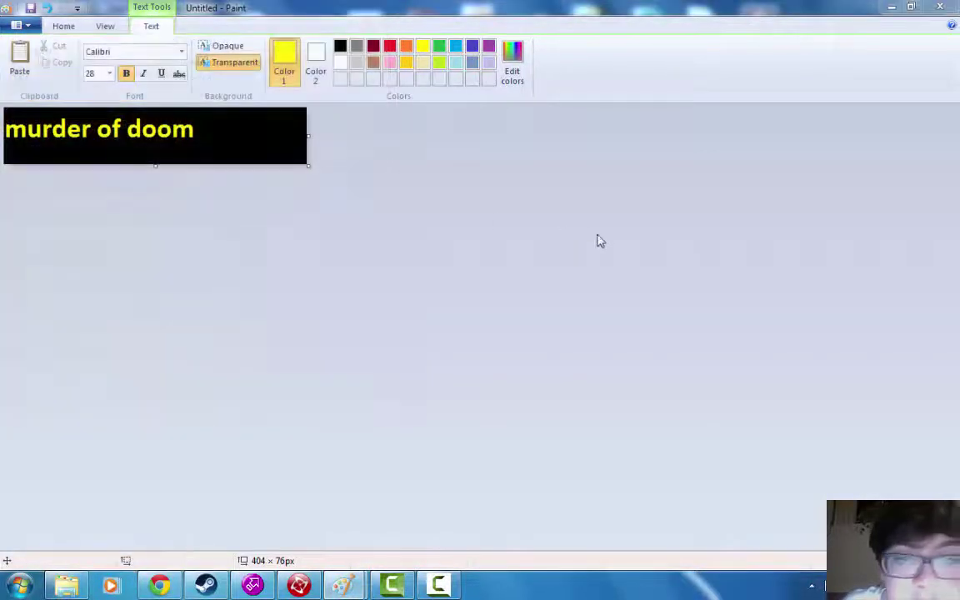
pyautogui.write('ww')
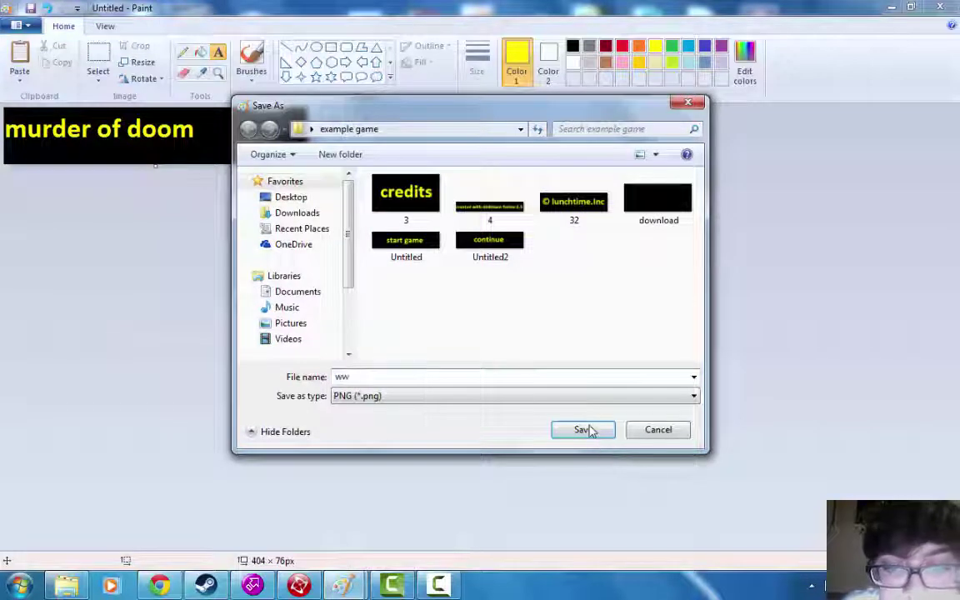
pyautogui.click(583, 429)
# - Switch to Clickteam Fusion and add ww.png from the example game folder to the tittle frame as a Backdrop object
pyautogui.click(892, 6)
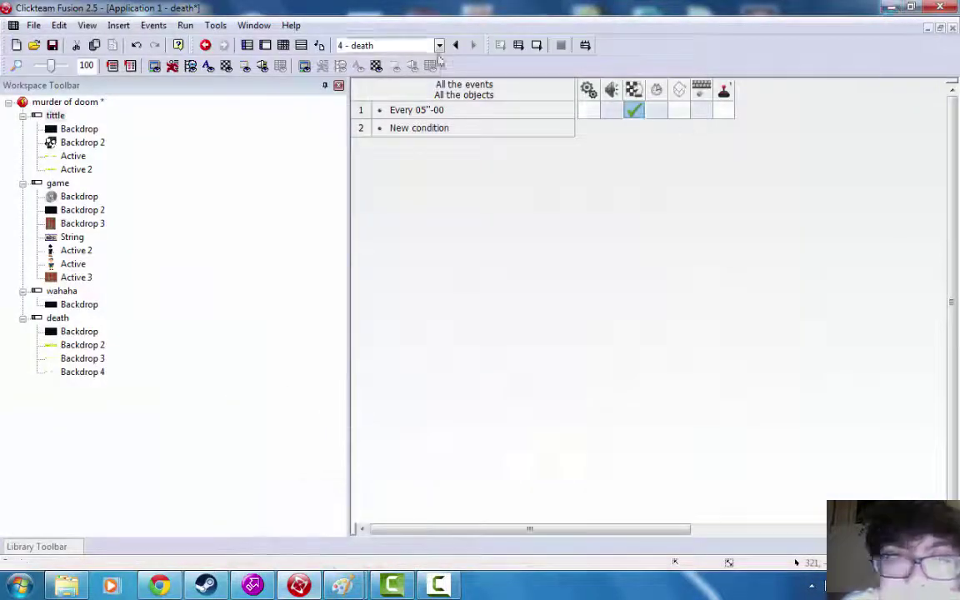
pyautogui.doubleClick(56, 115)
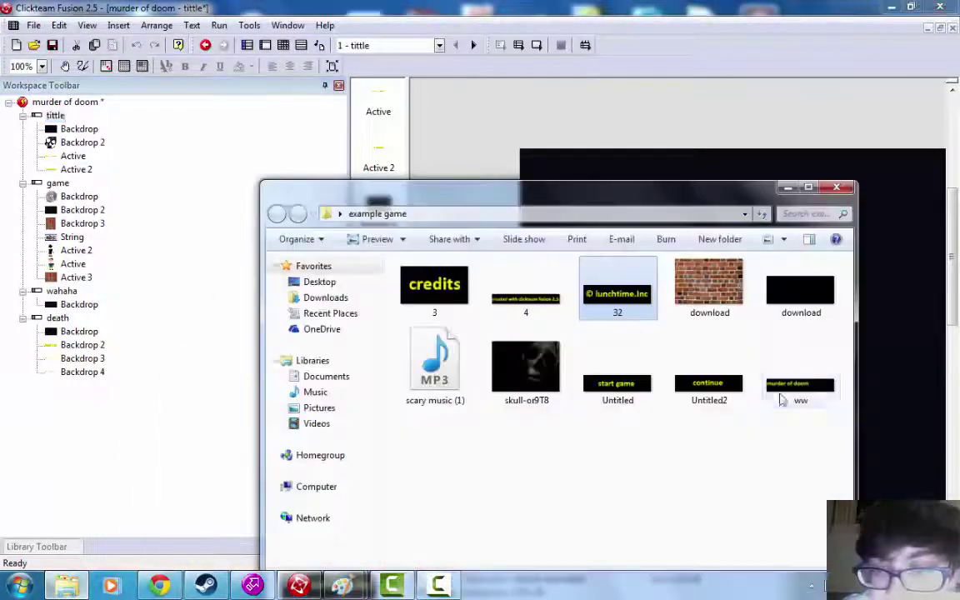
pyautogui.click(66, 585)
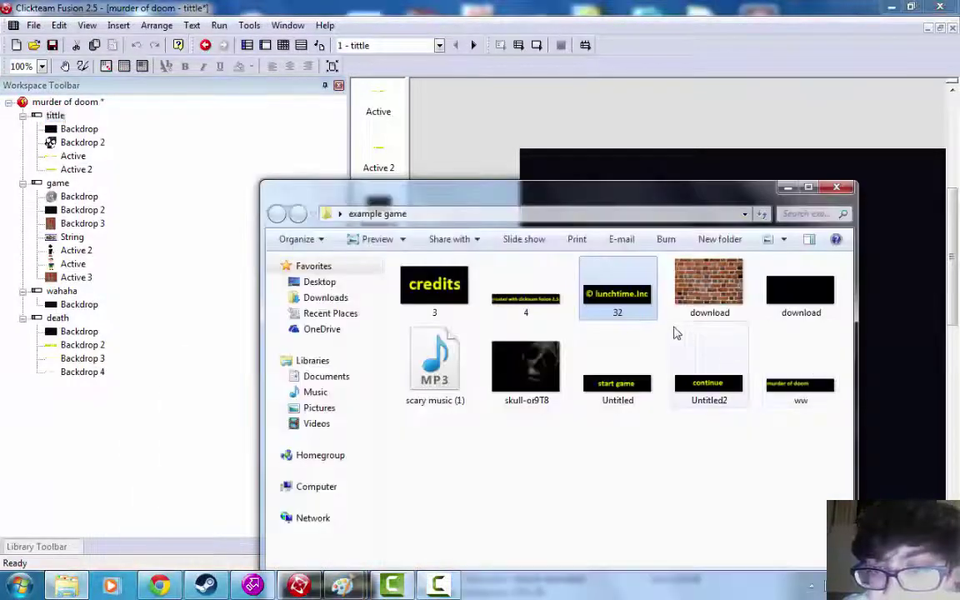
pyautogui.moveTo(561, 198); pyautogui.dragTo(272, 191)
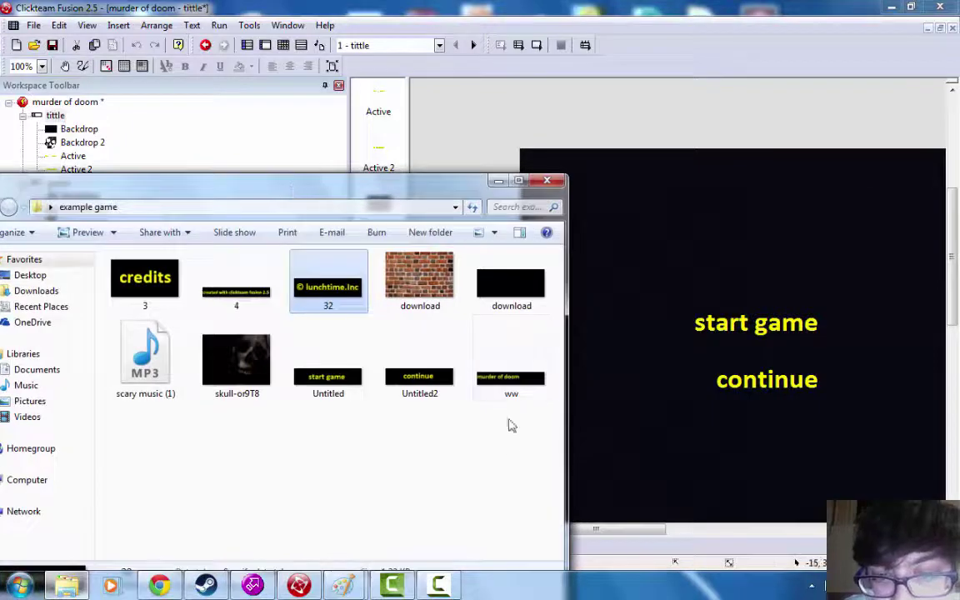
pyautogui.moveTo(510, 387); pyautogui.dragTo(722, 259)
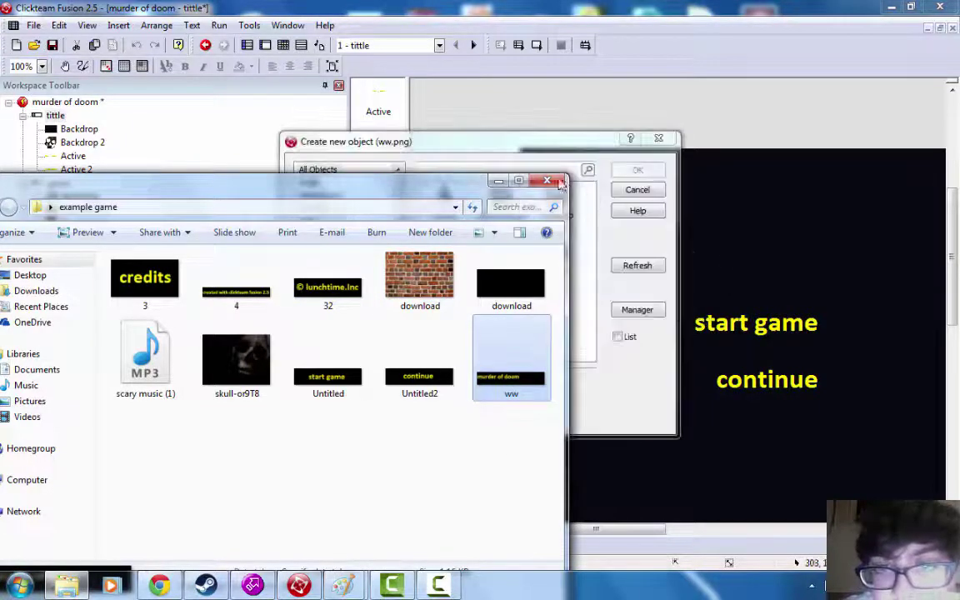
pyautogui.click(554, 200)
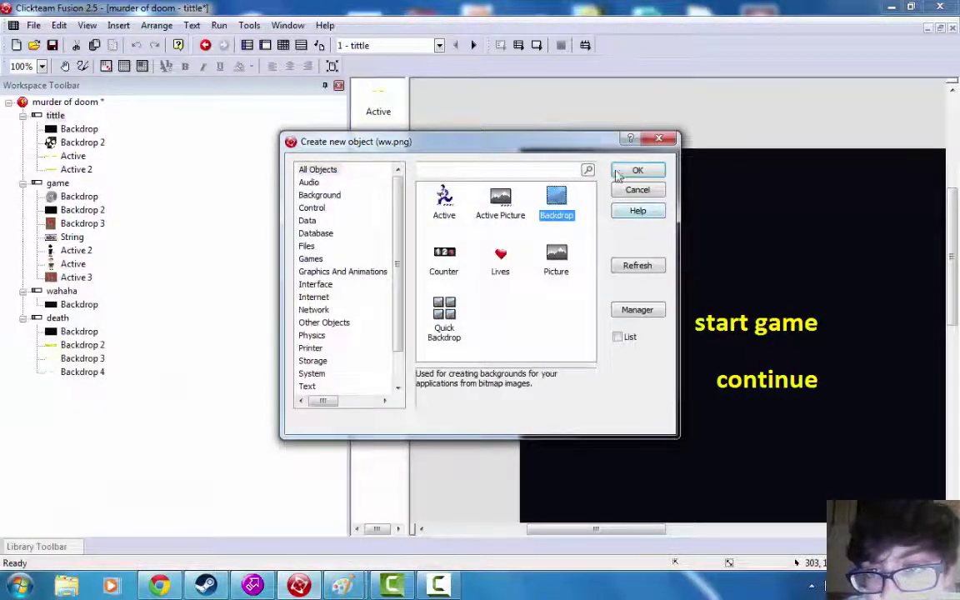
pyautogui.click(637, 170)
# - Move the "murder of doom" text above the start game text, to about X 123, Y 110
pyautogui.click(837, 279)
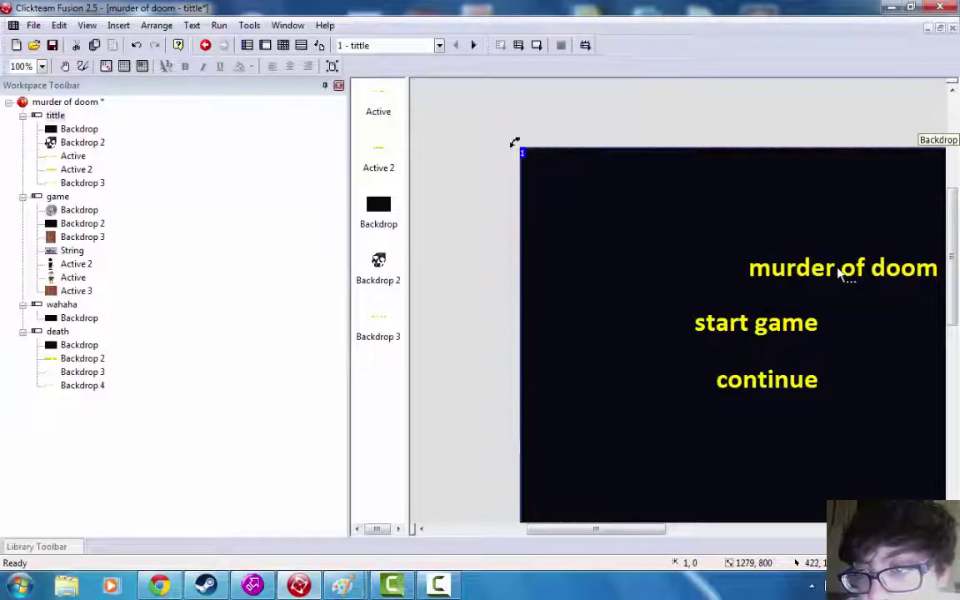
pyautogui.click(832, 274)
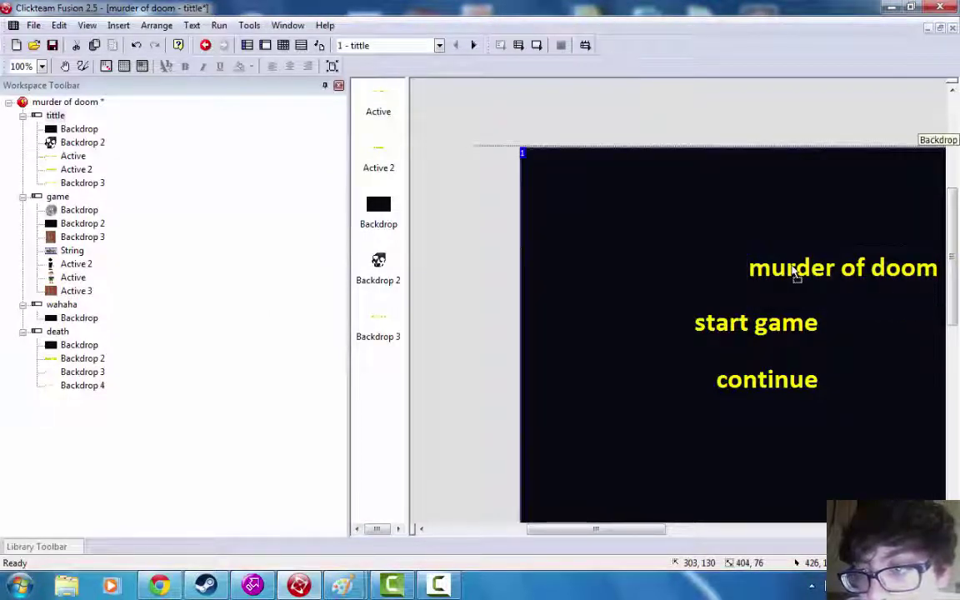
pyautogui.moveTo(839, 276); pyautogui.dragTo(840, 273)
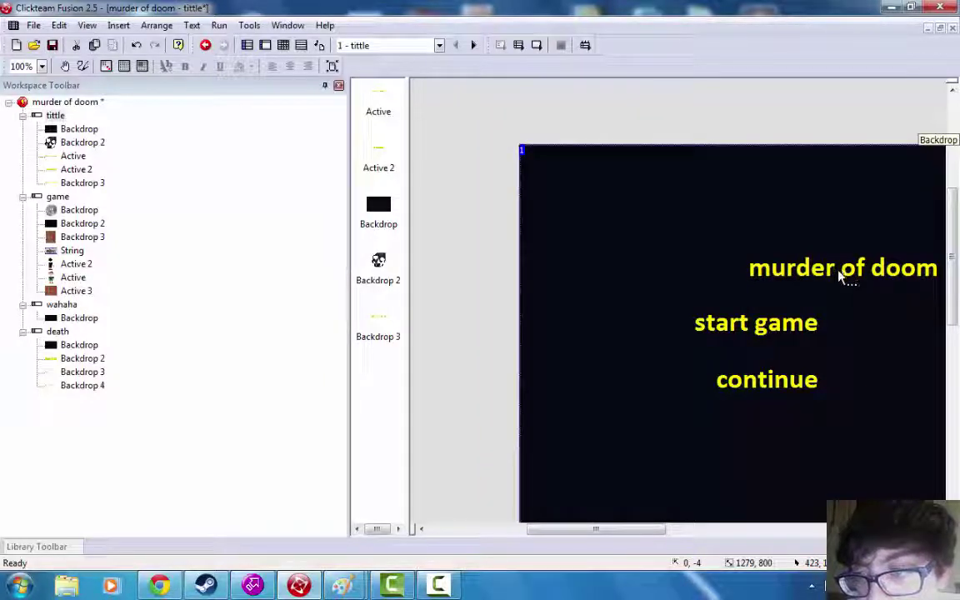
pyautogui.moveTo(820, 274); pyautogui.dragTo(673, 259)
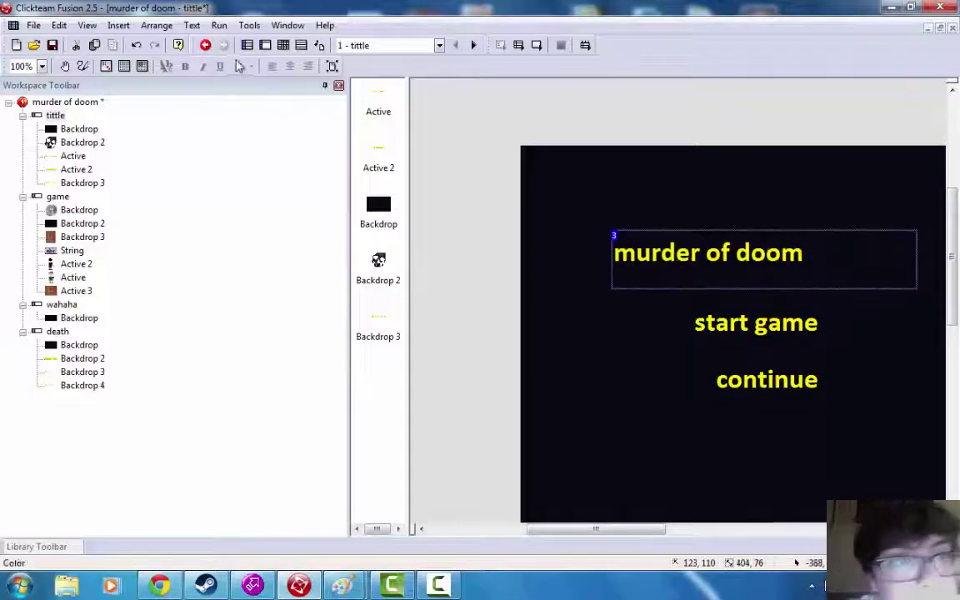
# - Run the whole application, maximize its window to check the title screen, and close it
pyautogui.click(219, 25)
pyautogui.click(245, 58)
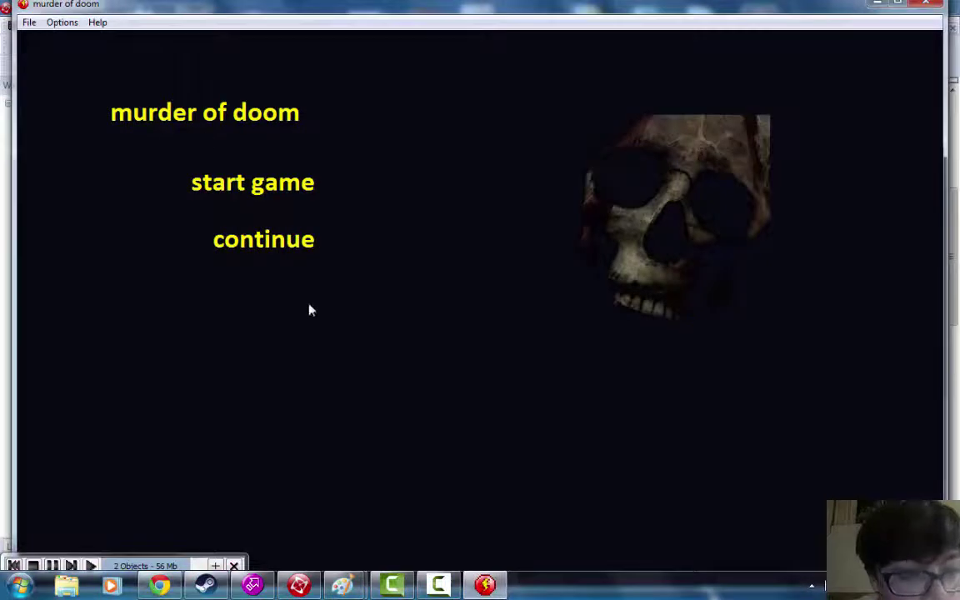
pyautogui.click(899, 5)
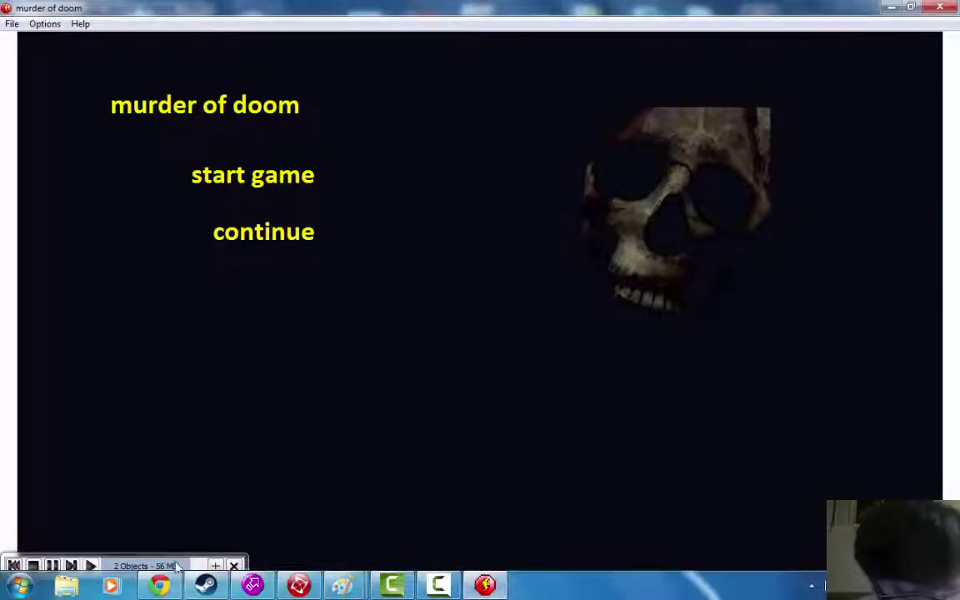
pyautogui.moveTo(176, 568); pyautogui.dragTo(175, 599)
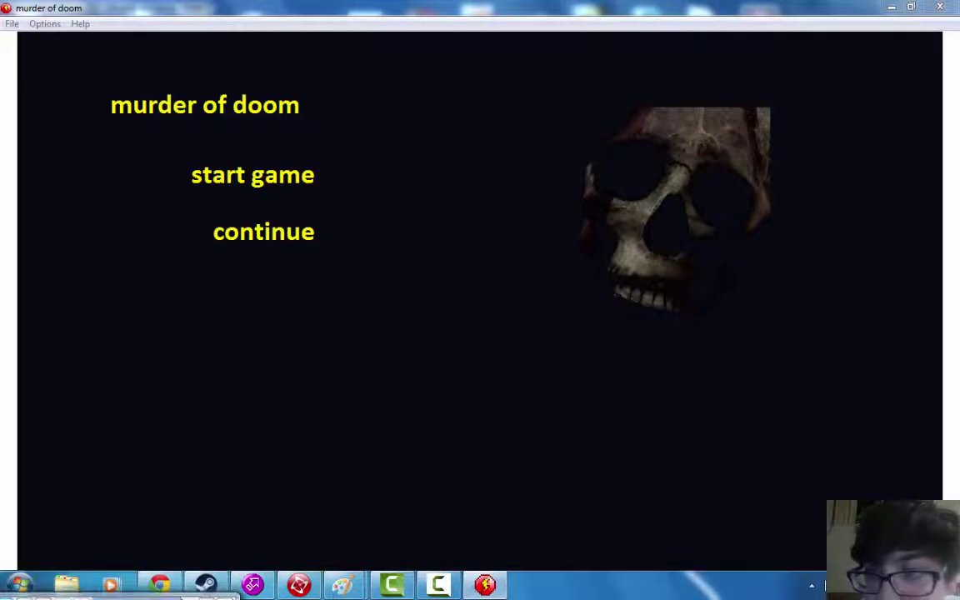
pyautogui.click(941, 10)
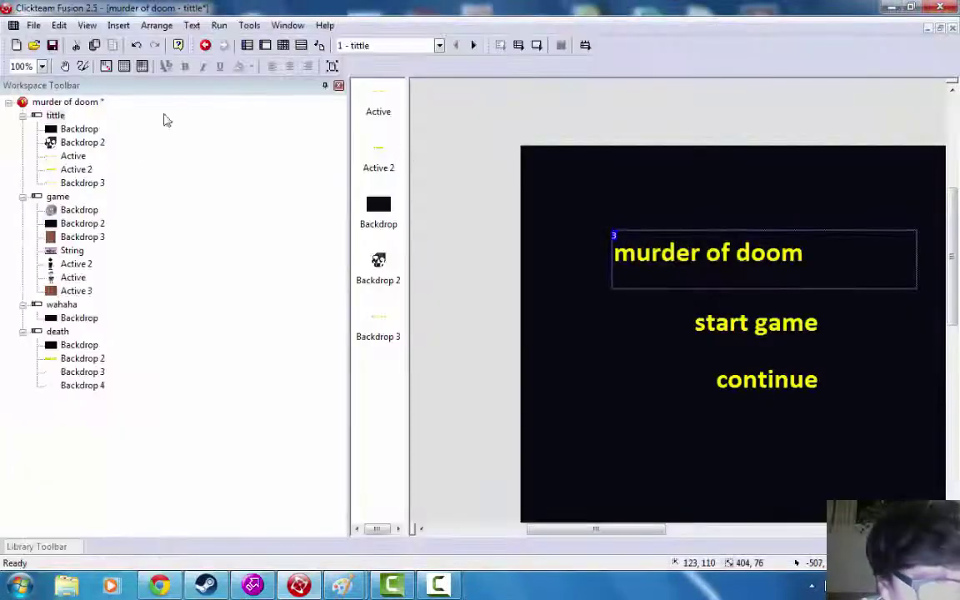
pyautogui.click(77, 141)
pyautogui.rightClick(66, 145)
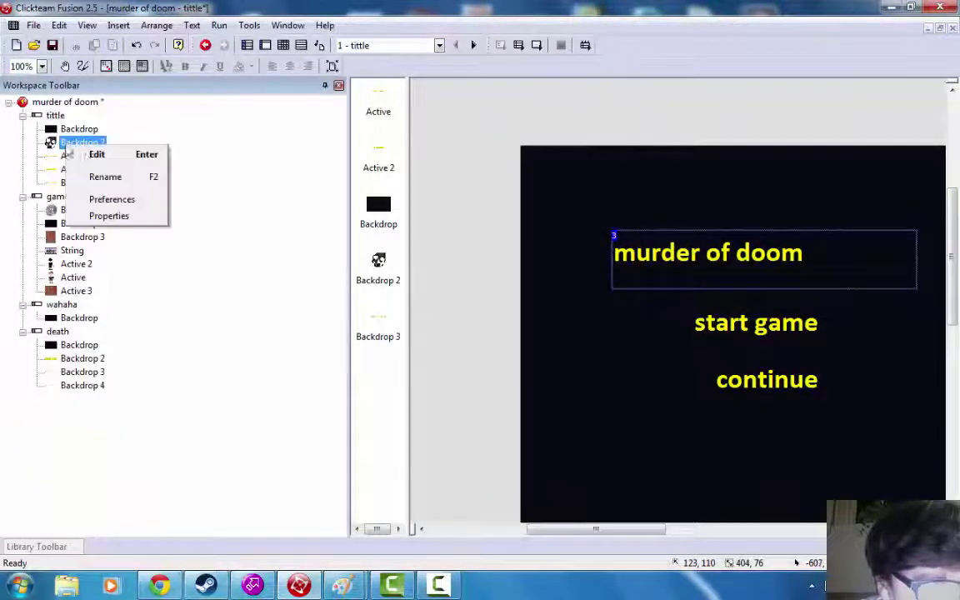
pyautogui.press('Escape')
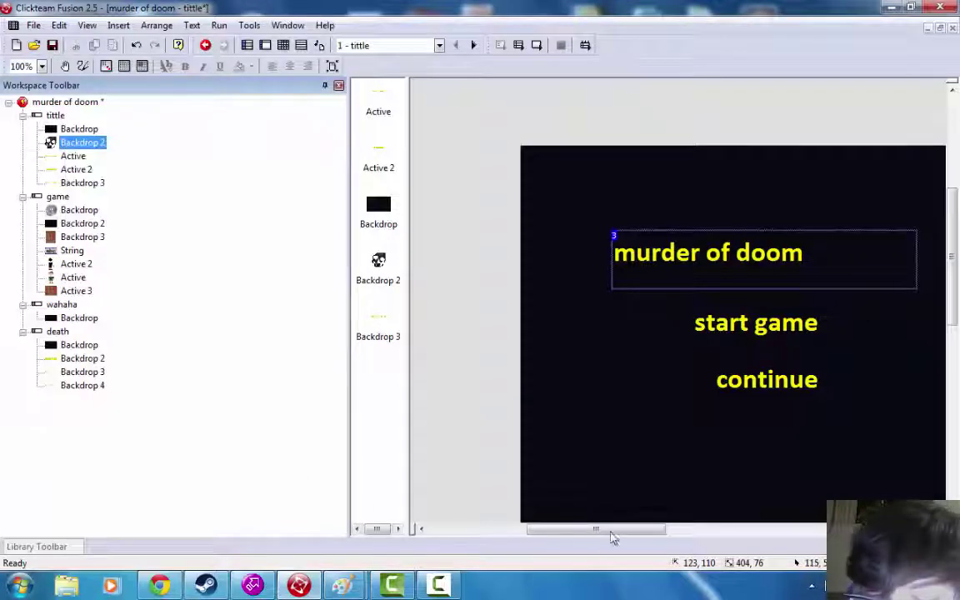
# - Create an Active object from the skull backdrop on the tittle frame and place the copy clear of the original
pyautogui.moveTo(611, 532); pyautogui.dragTo(735, 510)
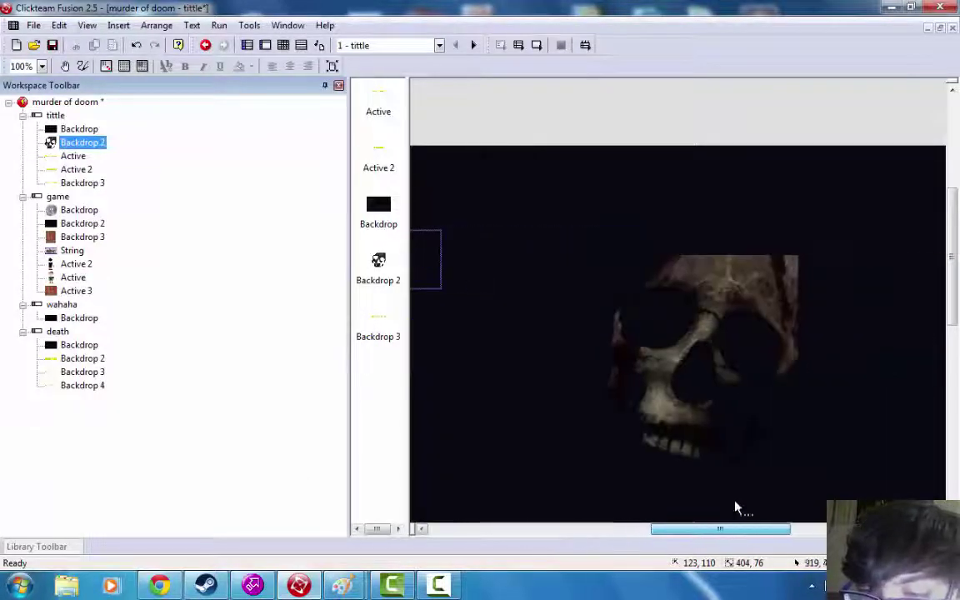
pyautogui.click(700, 332)
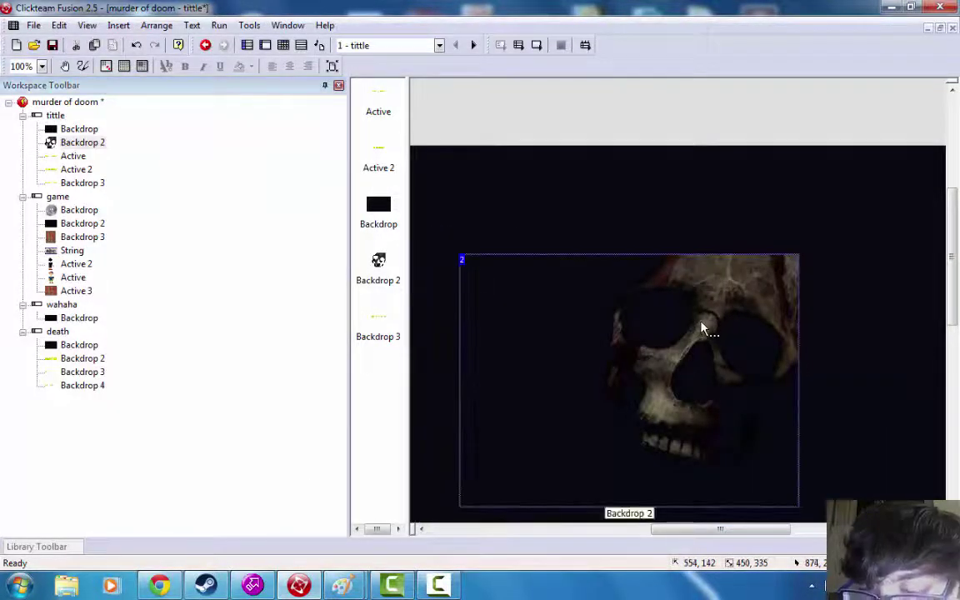
pyautogui.moveTo(794, 311); pyautogui.dragTo(843, 248)
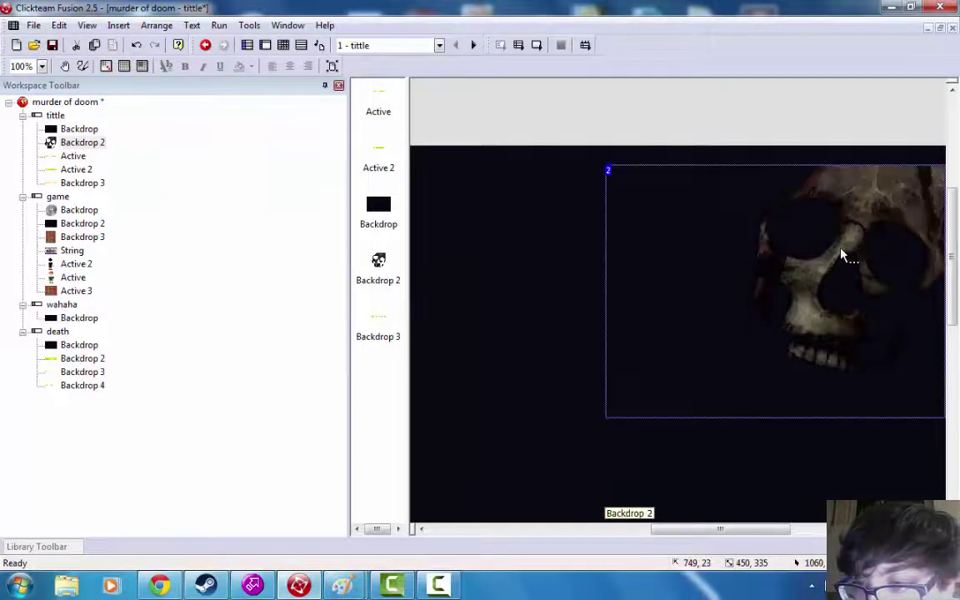
pyautogui.rightClick(840, 250)
pyautogui.moveTo(892, 97)
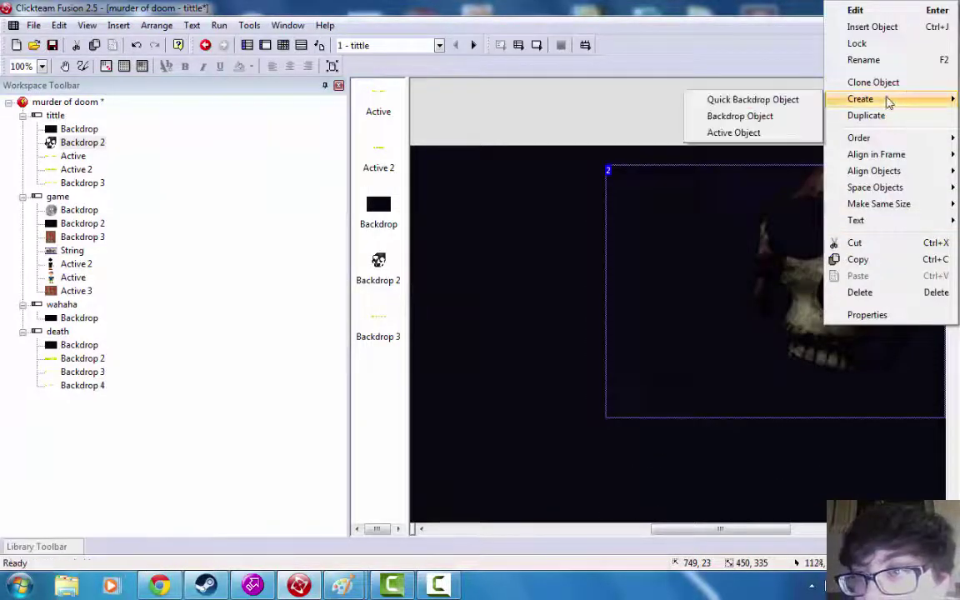
pyautogui.click(733, 132)
pyautogui.click(575, 369)
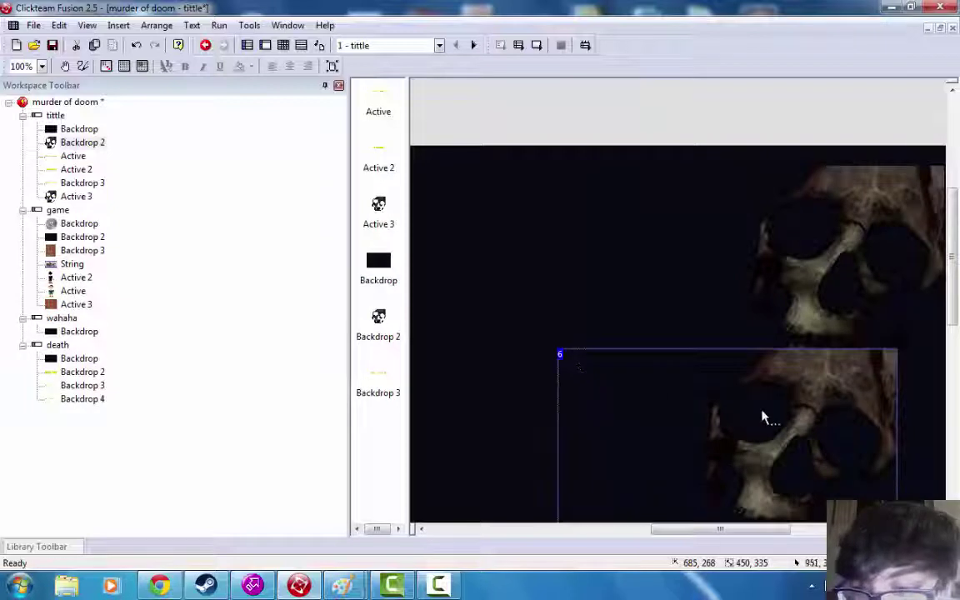
pyautogui.moveTo(821, 391); pyautogui.dragTo(663, 324)
# - Delete the original skull backdrop from the tittle frame
pyautogui.click(864, 221)
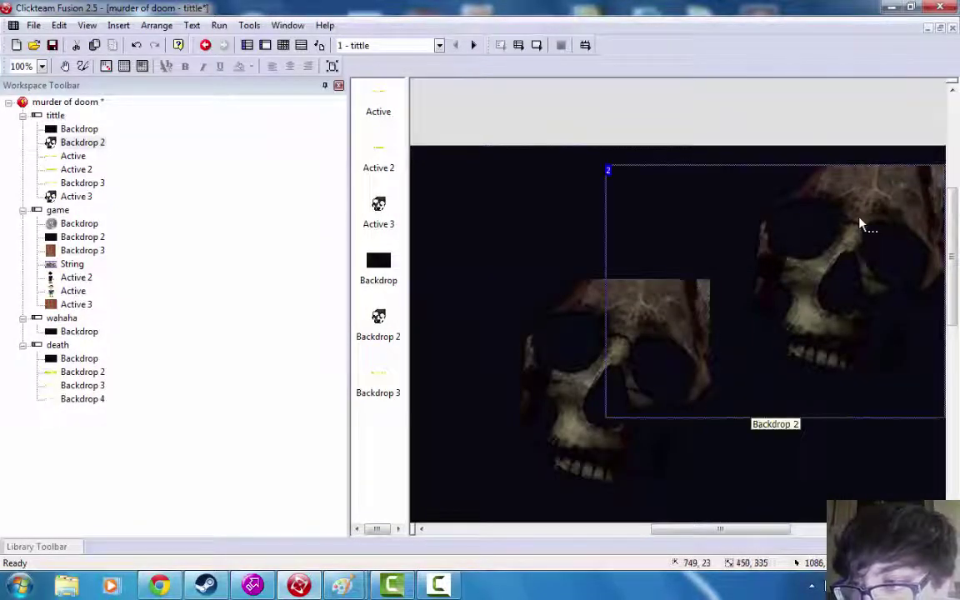
pyautogui.rightClick(867, 210)
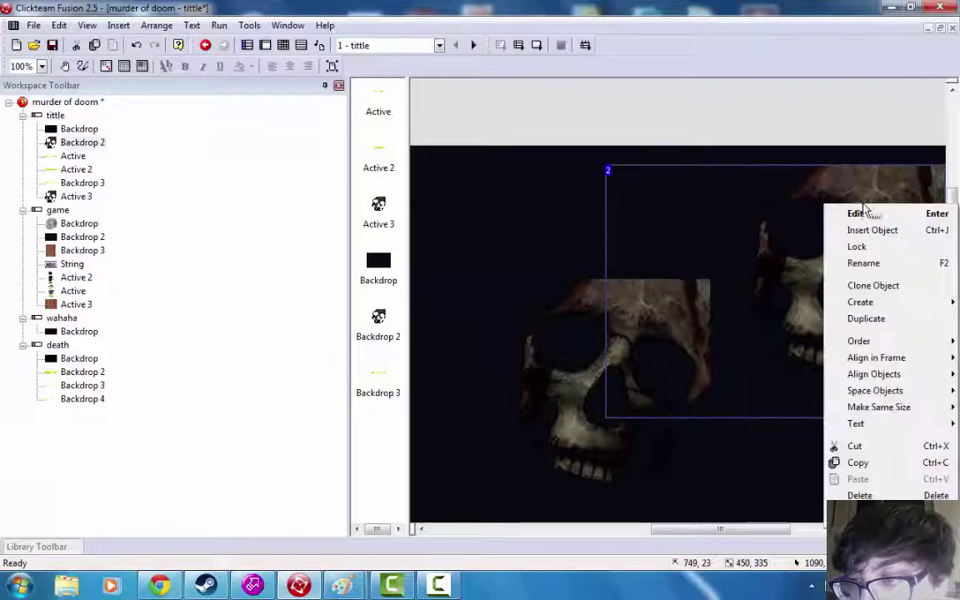
pyautogui.click(888, 497)
# - Run the whole application to check the title screen with the Active skull, and close it
pyautogui.click(248, 25)
pyautogui.moveTo(215, 23)
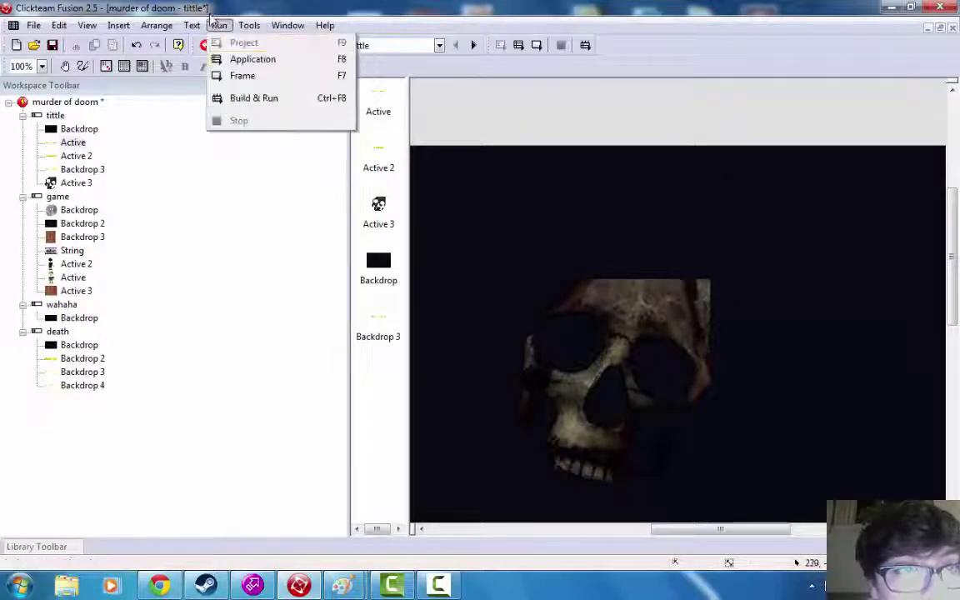
pyautogui.click(222, 58)
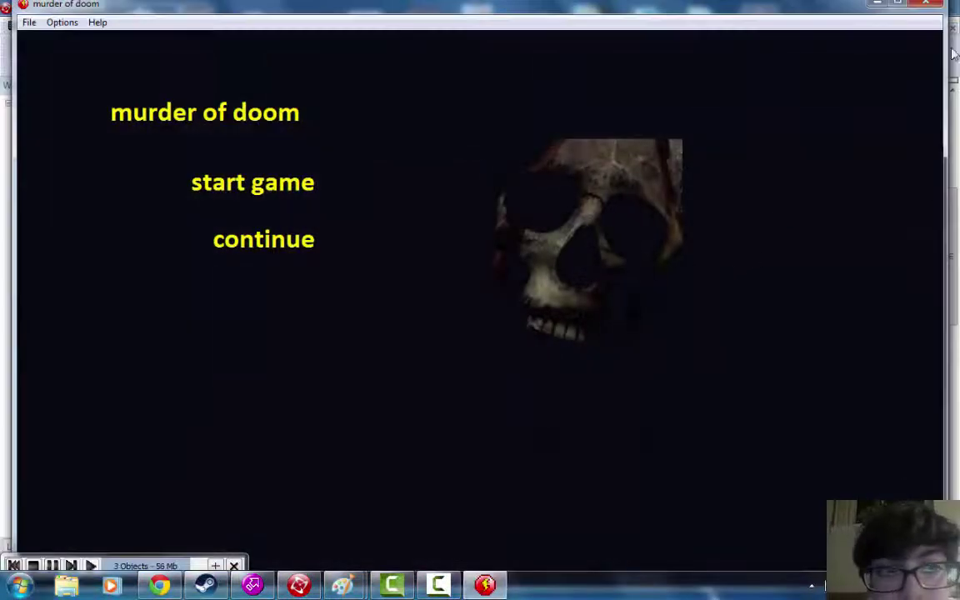
pyautogui.click(925, 4)
# - Add a timer event to the tittle frame that triggers every 5 seconds
pyautogui.click(52, 115)
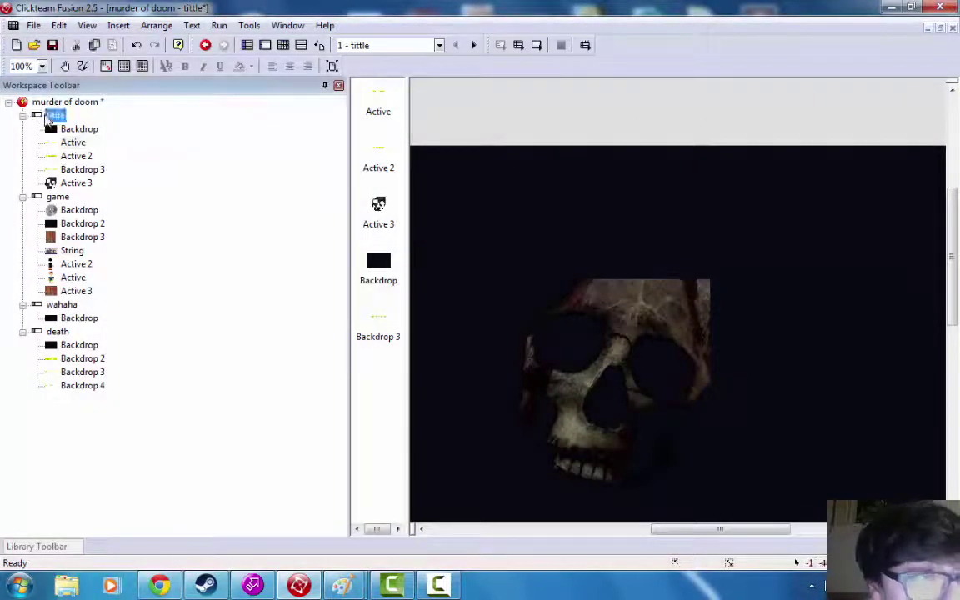
pyautogui.click(285, 46)
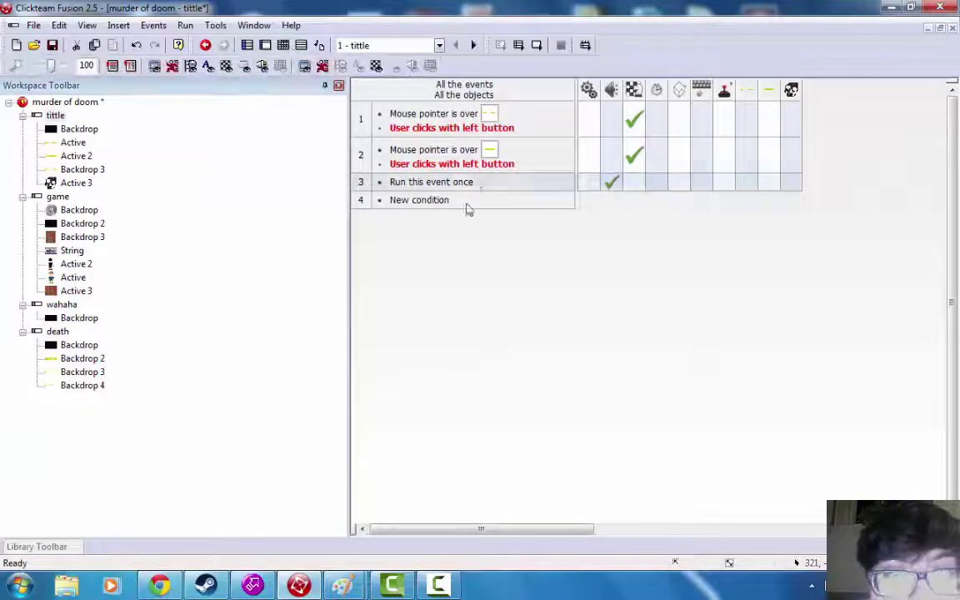
pyautogui.click(442, 202)
pyautogui.click(165, 147)
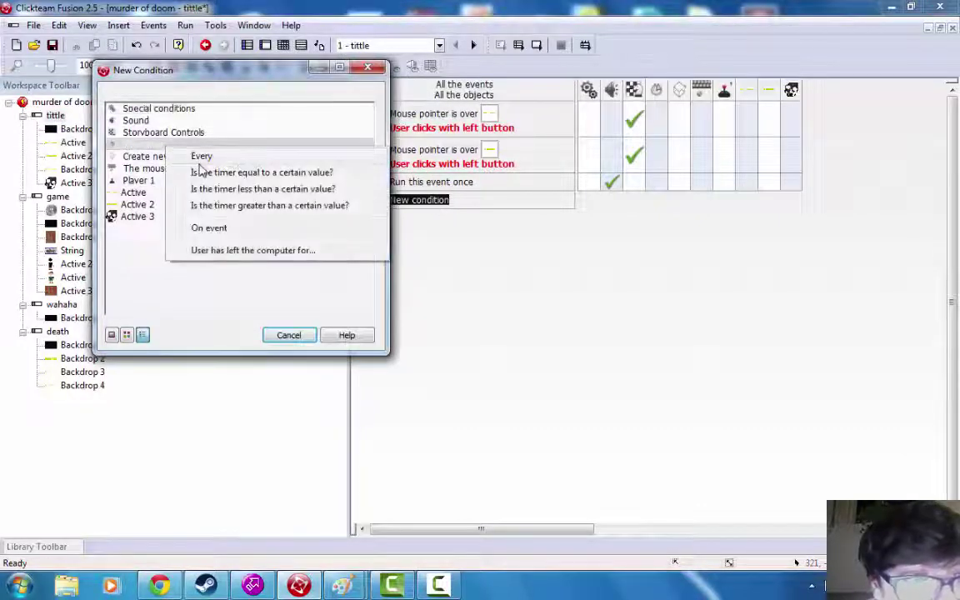
pyautogui.click(197, 155)
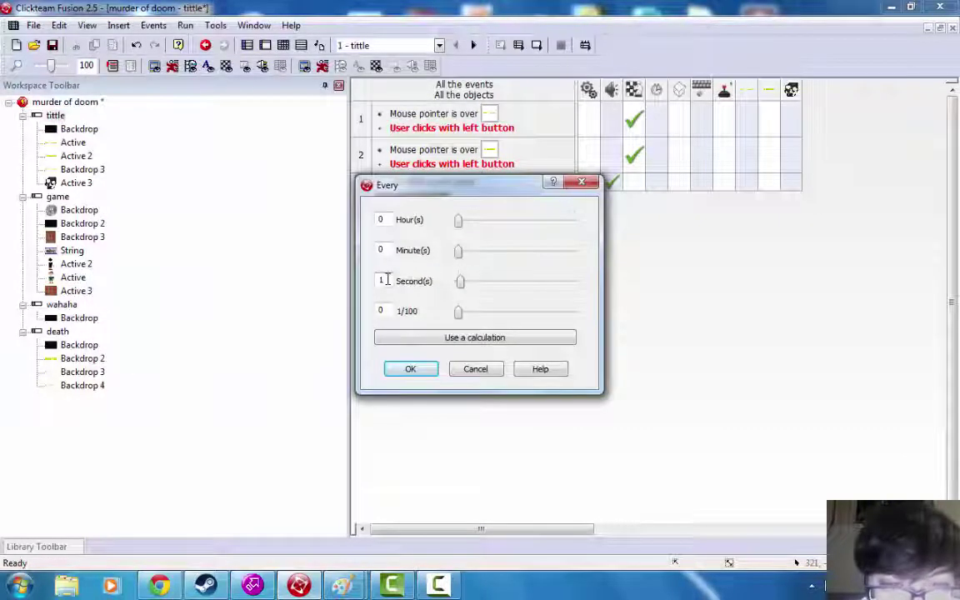
pyautogui.click(386, 279)
pyautogui.write('5')
pyautogui.click(411, 369)
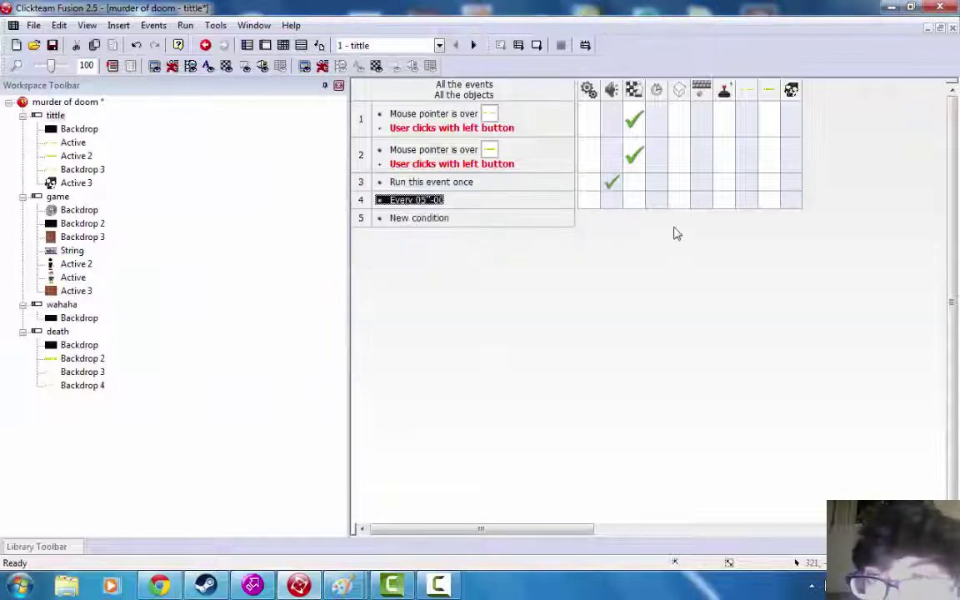
# - Make the skull object (Active 3) invisible in the 5-second event
pyautogui.click(788, 200)
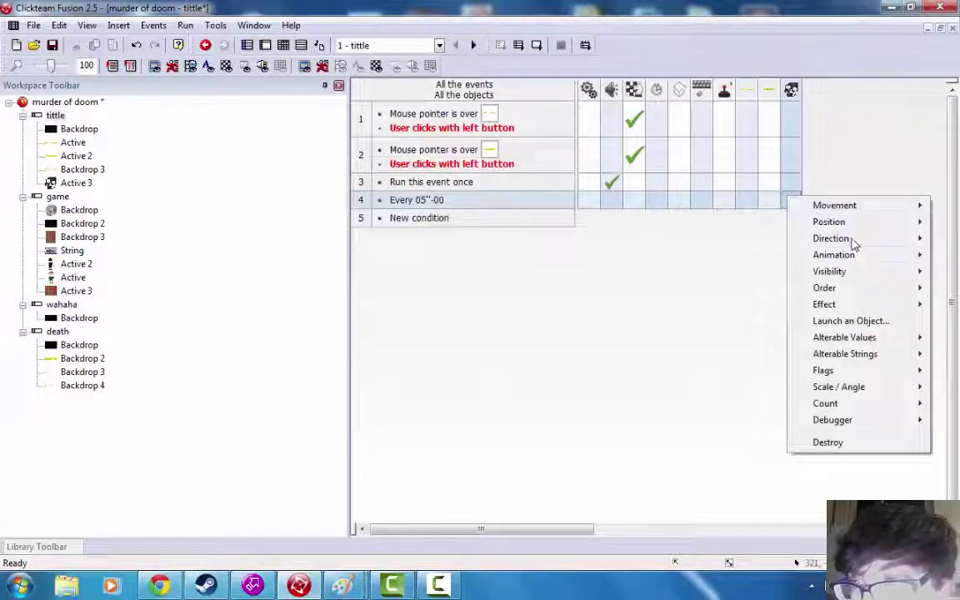
pyautogui.moveTo(865, 273)
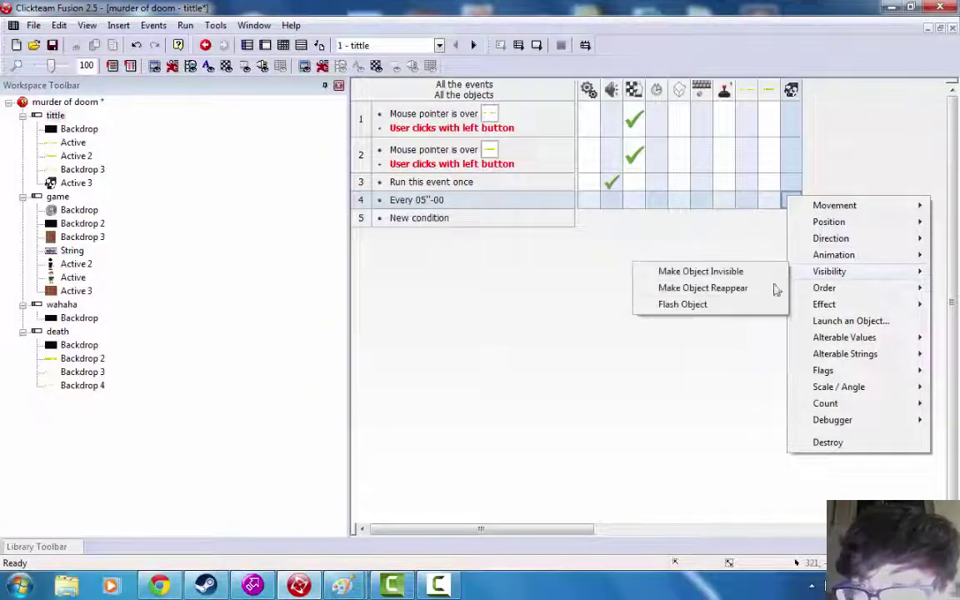
pyautogui.click(725, 275)
# - Add an Every 10 seconds timer event that makes the skull object (Active 3) reappear
pyautogui.doubleClick(433, 219)
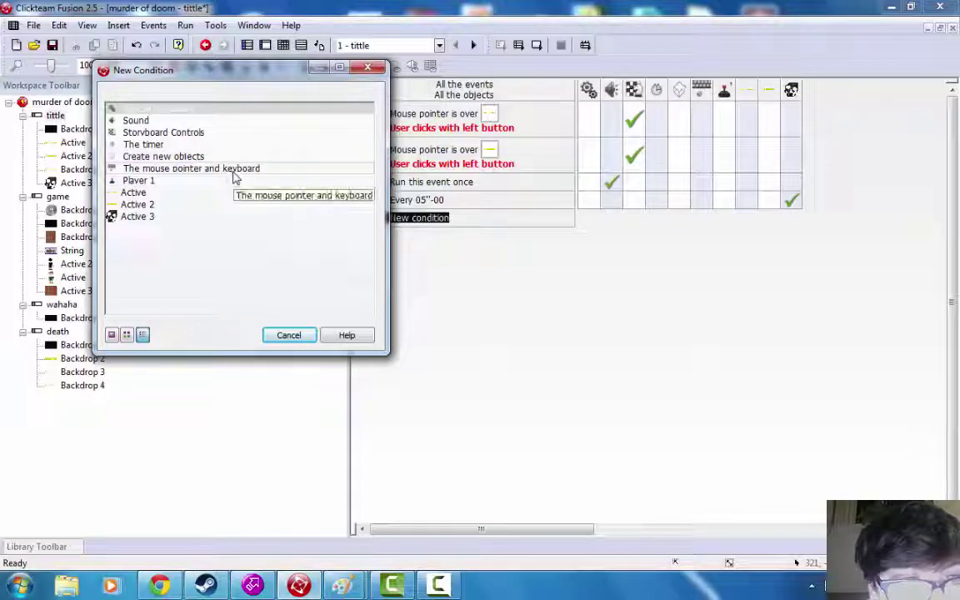
pyautogui.click(166, 146)
pyautogui.click(200, 150)
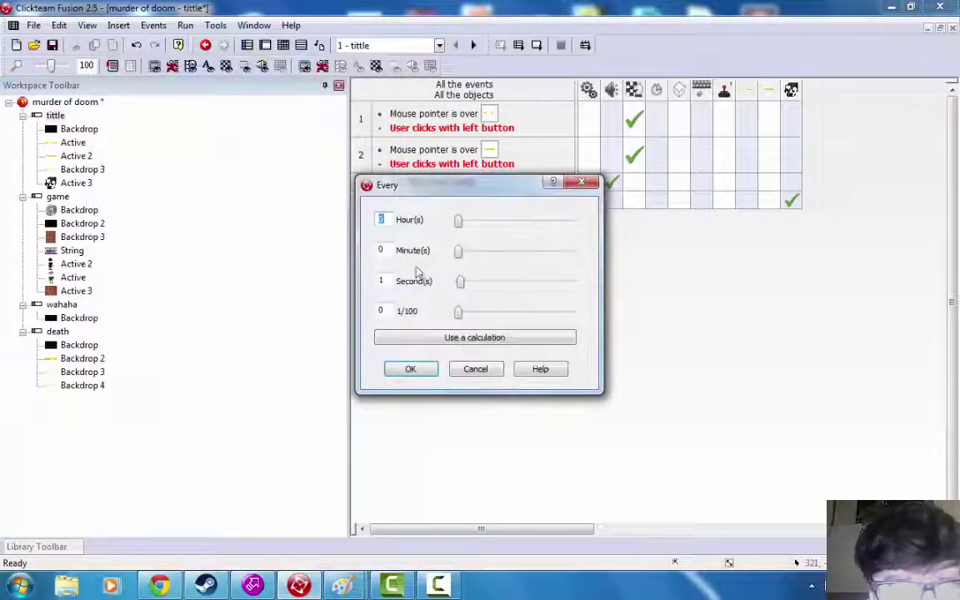
pyautogui.click(383, 281)
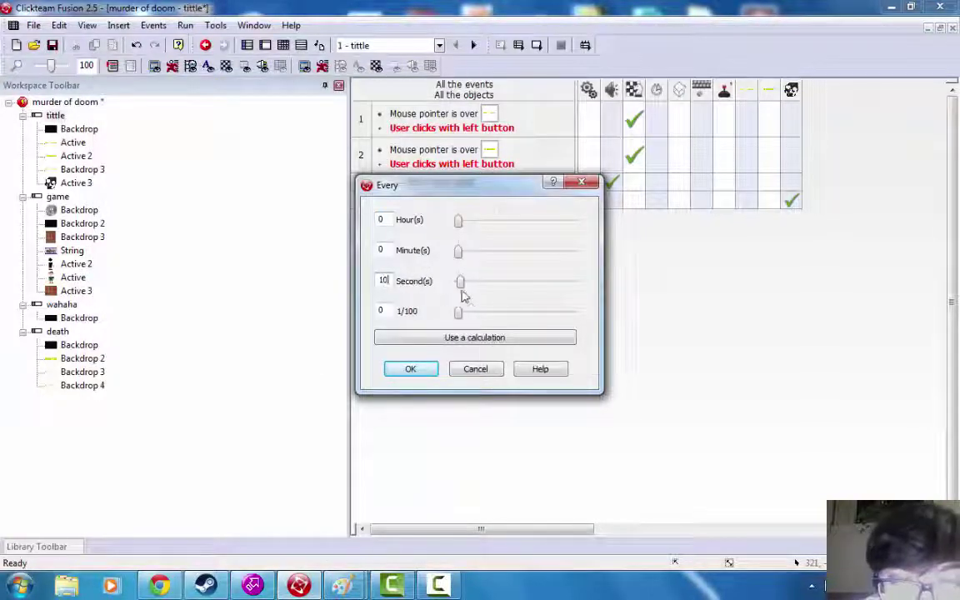
pyautogui.click(410, 370)
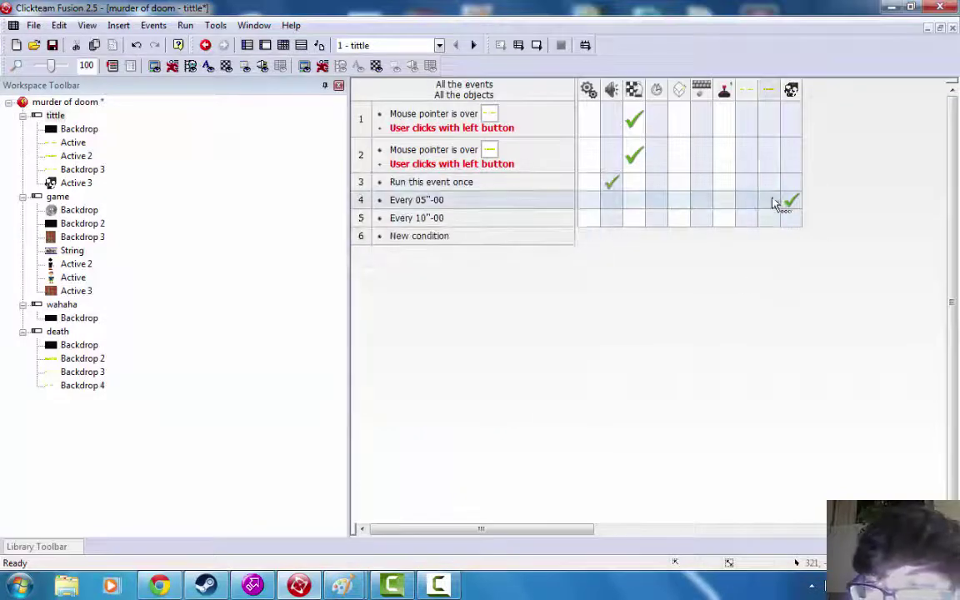
pyautogui.click(798, 220)
pyautogui.moveTo(842, 296)
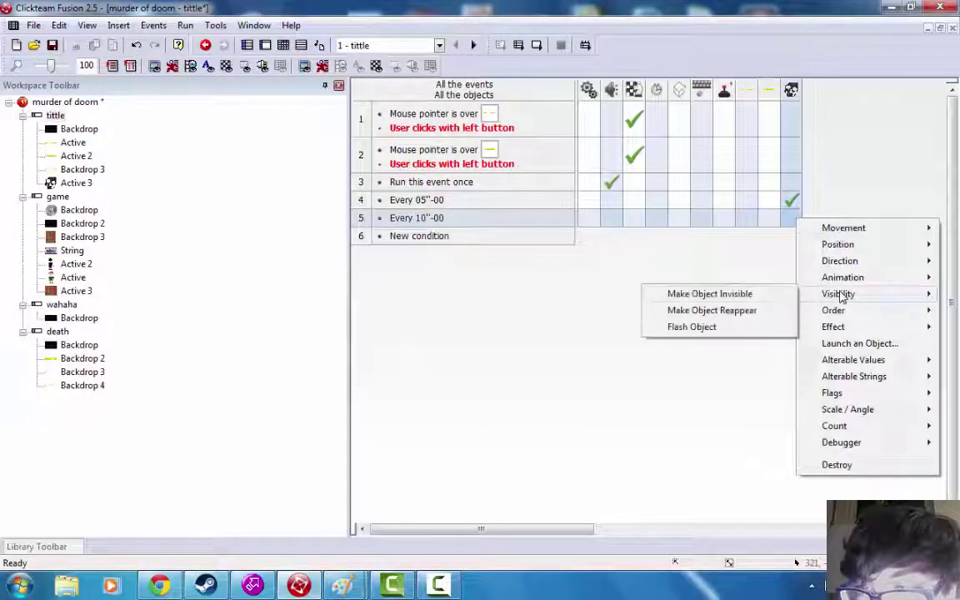
pyautogui.click(747, 316)
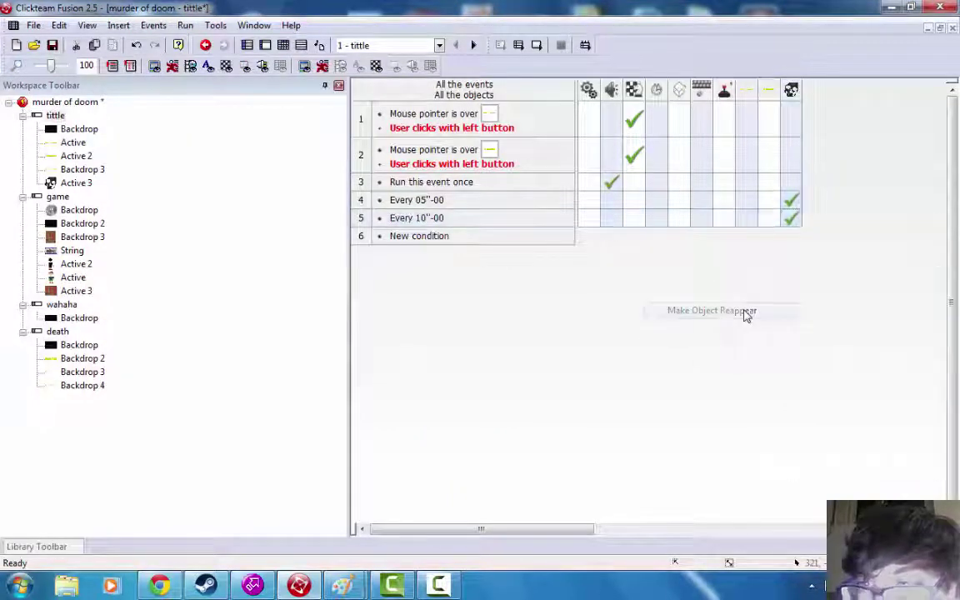
# - Run the whole application to check the skull's visibility timing on the title screen, and close it
pyautogui.click(185, 25)
pyautogui.click(218, 58)
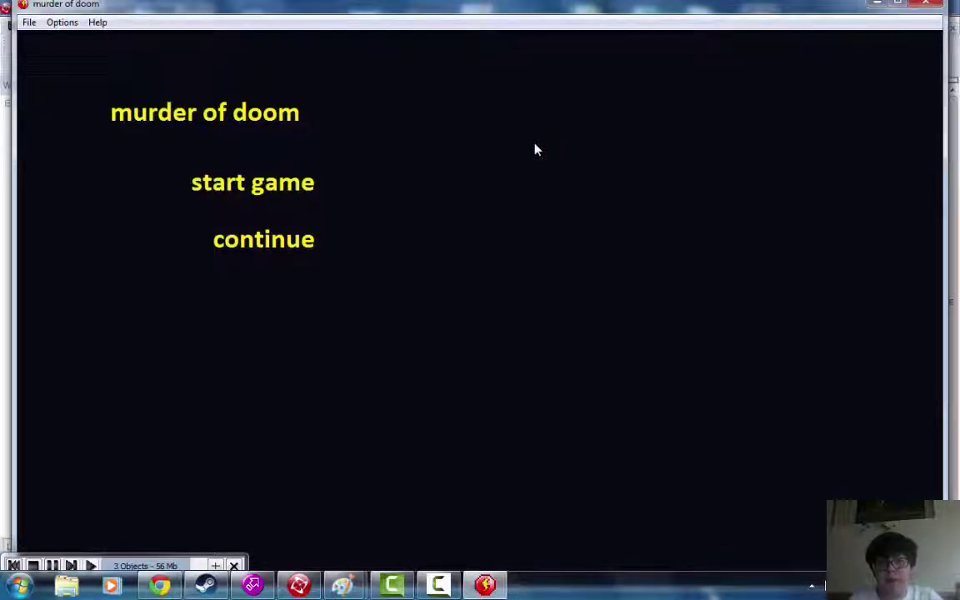
pyautogui.click(939, 5)
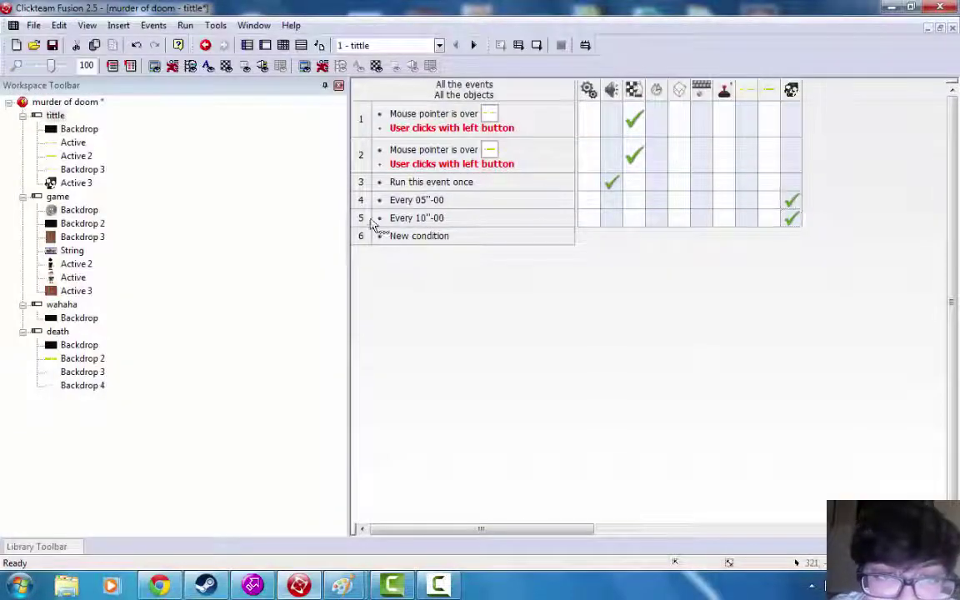
# - View the actions of the 10-second event, return to the tittle frame's events, and delete that event
pyautogui.rightClick(371, 220)
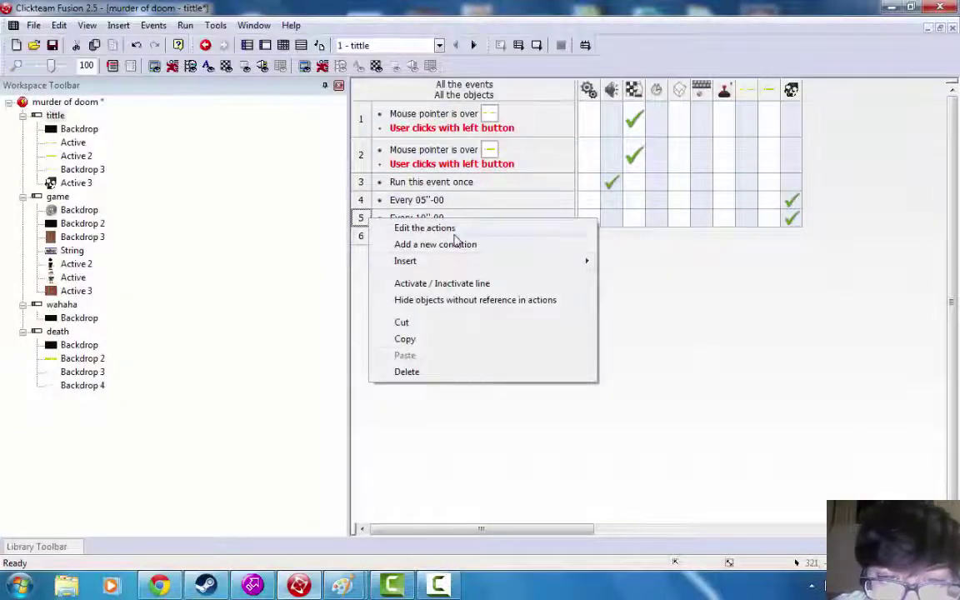
pyautogui.click(455, 235)
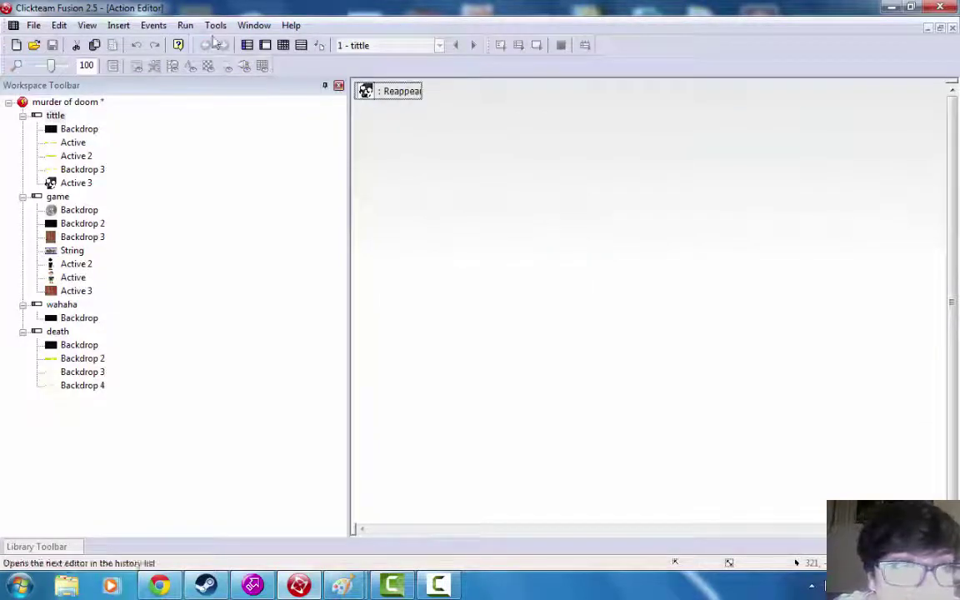
pyautogui.click(284, 45)
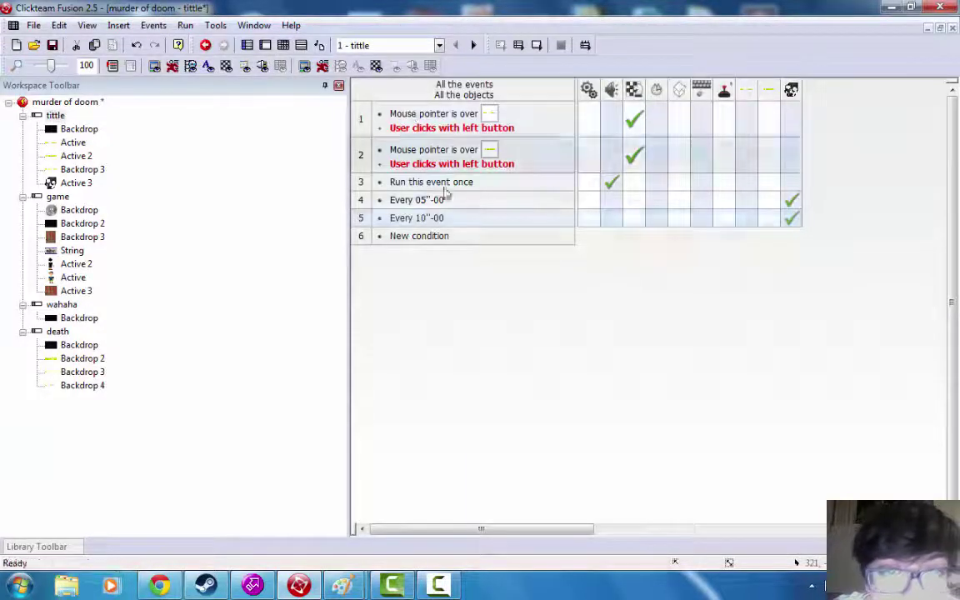
pyautogui.rightClick(360, 220)
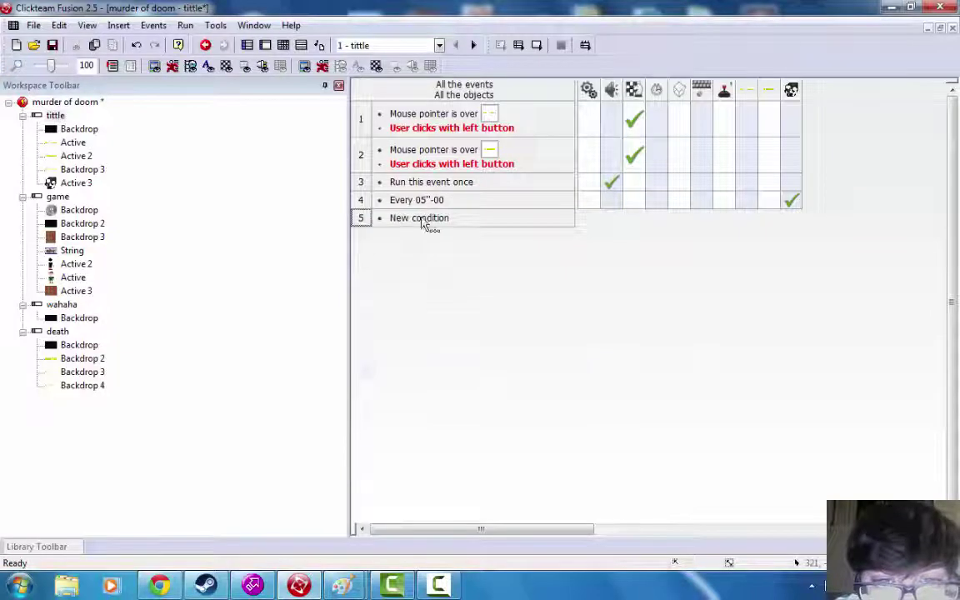
# - Add a new timer event to the tittle frame that triggers every 6 seconds
pyautogui.click(422, 218)
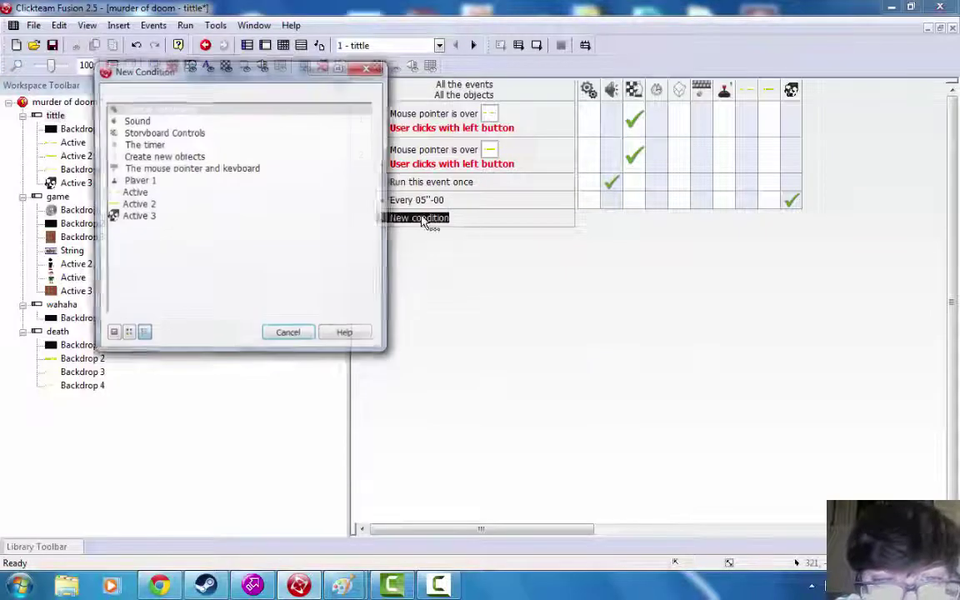
pyautogui.click(148, 219)
pyautogui.click(302, 272)
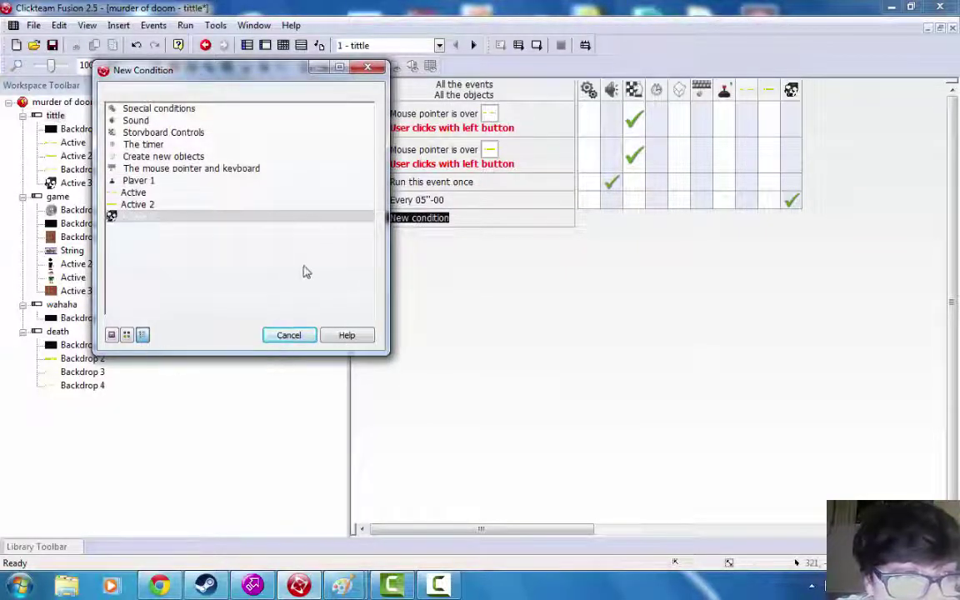
pyautogui.click(198, 144)
pyautogui.click(221, 153)
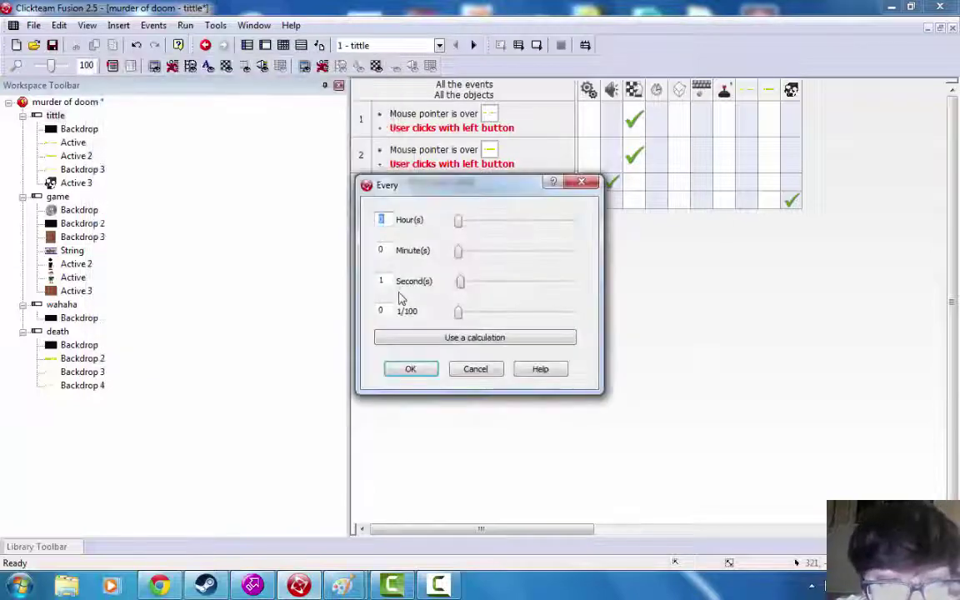
pyautogui.click(388, 283)
pyautogui.write('6')
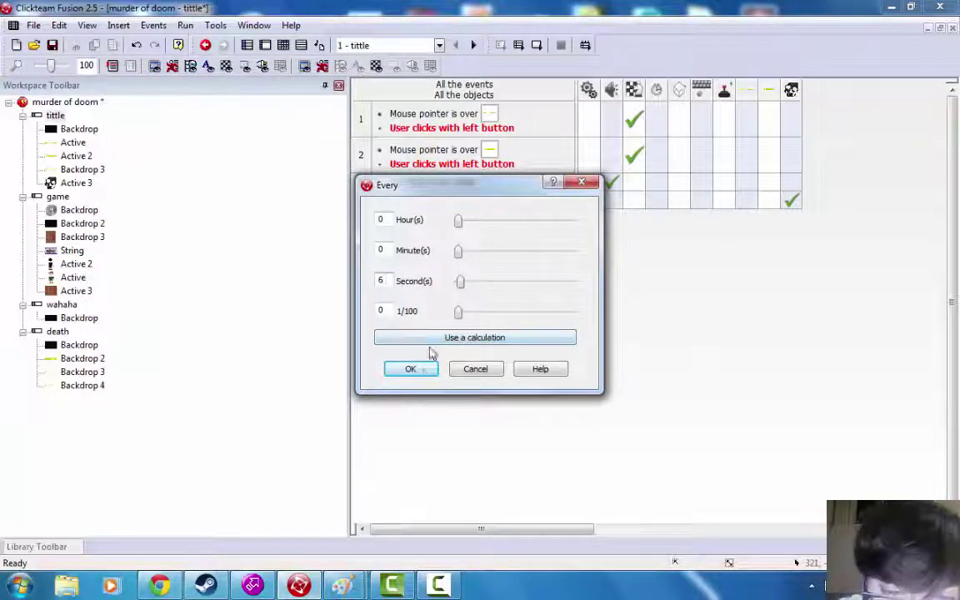
pyautogui.click(410, 369)
# - Make the skull object (Active 3) reappear in the 6-second event
pyautogui.click(789, 222)
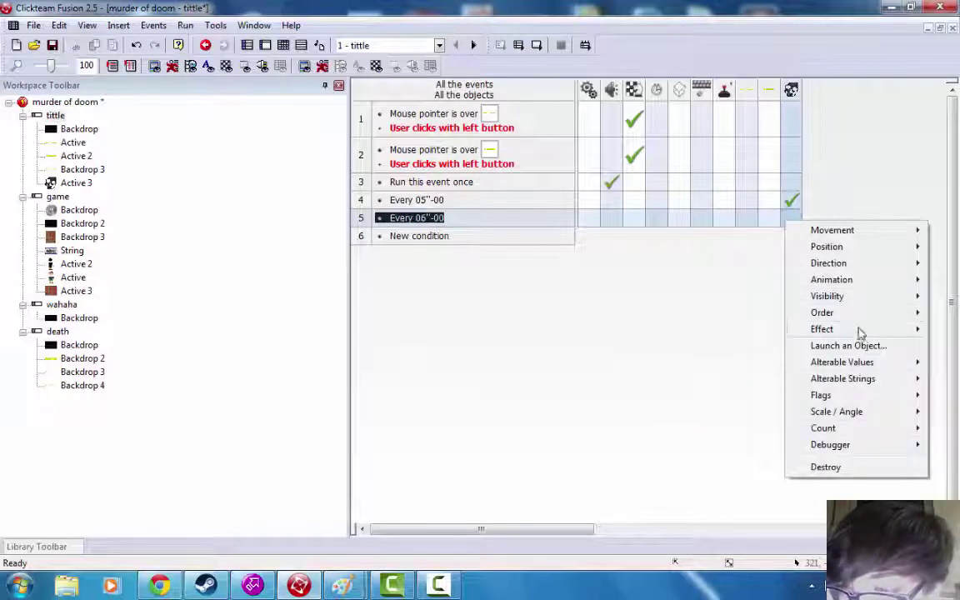
pyautogui.moveTo(826, 296)
pyautogui.click(722, 315)
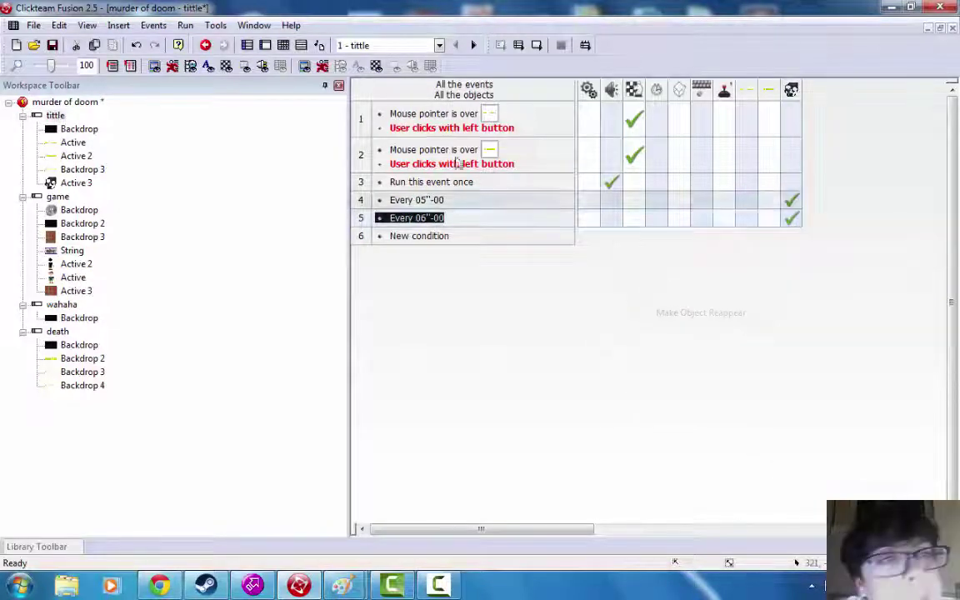
# - Run the whole application, start the game, walk the character to the right through the brick-wall level, and close the application
pyautogui.click(188, 26)
pyautogui.click(227, 59)
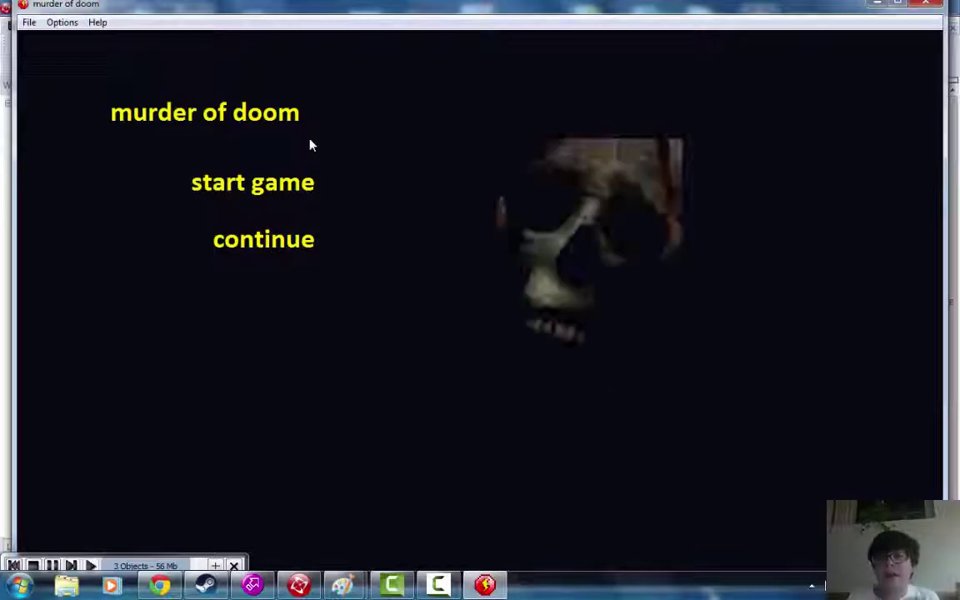
pyautogui.click(275, 185)
pyautogui.press('Right')
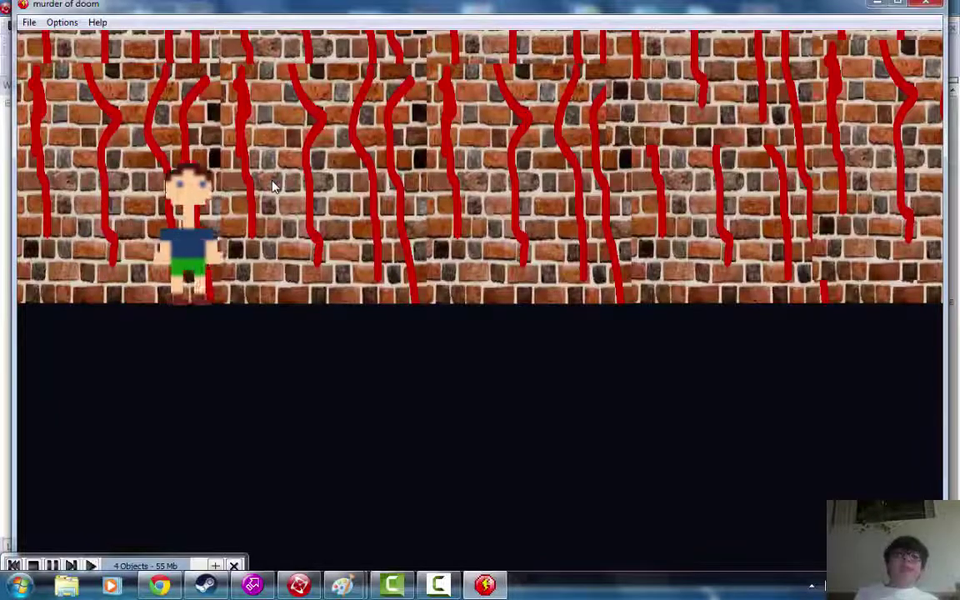
pyautogui.press('Right')
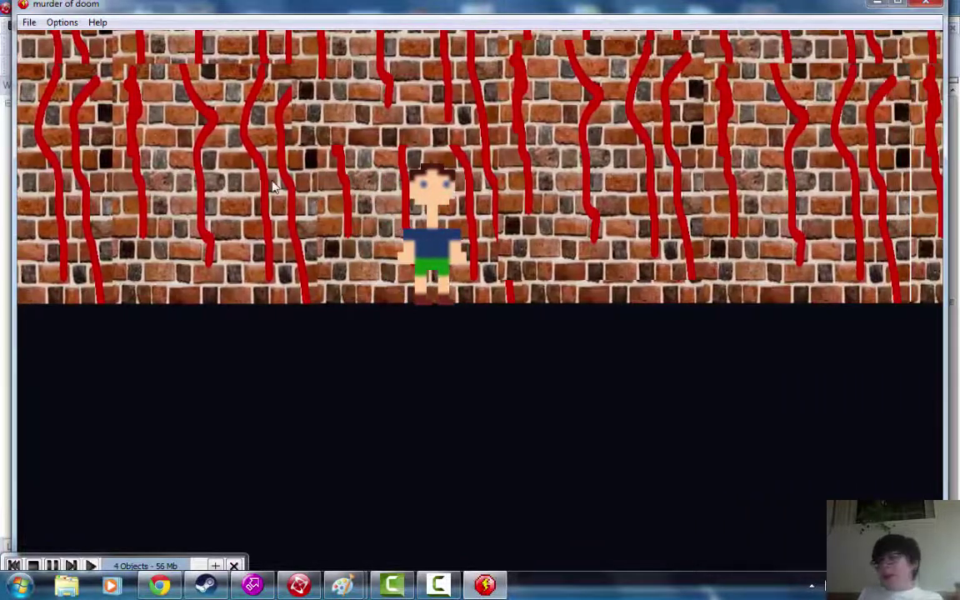
pyautogui.press('Right')
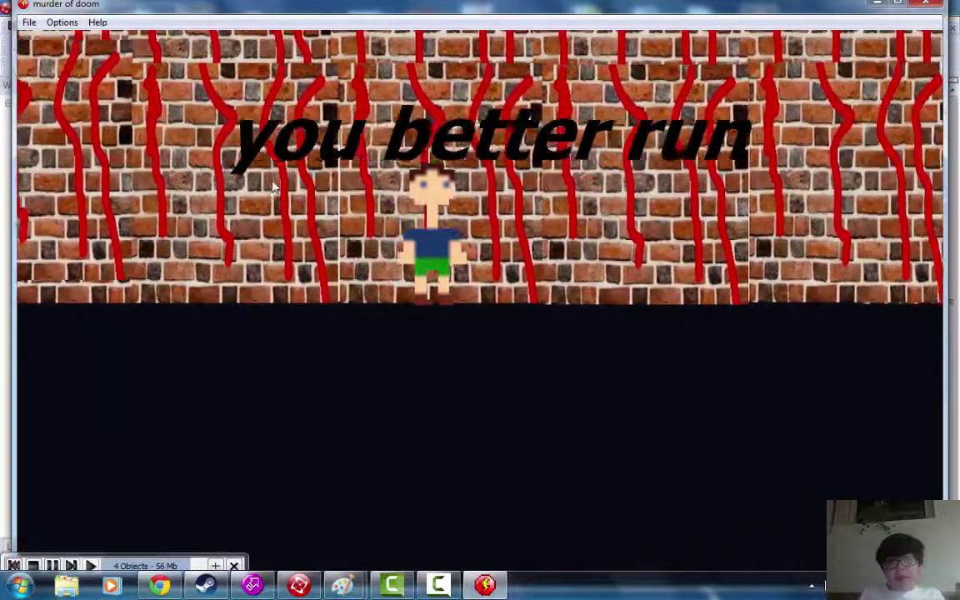
pyautogui.press('Right')
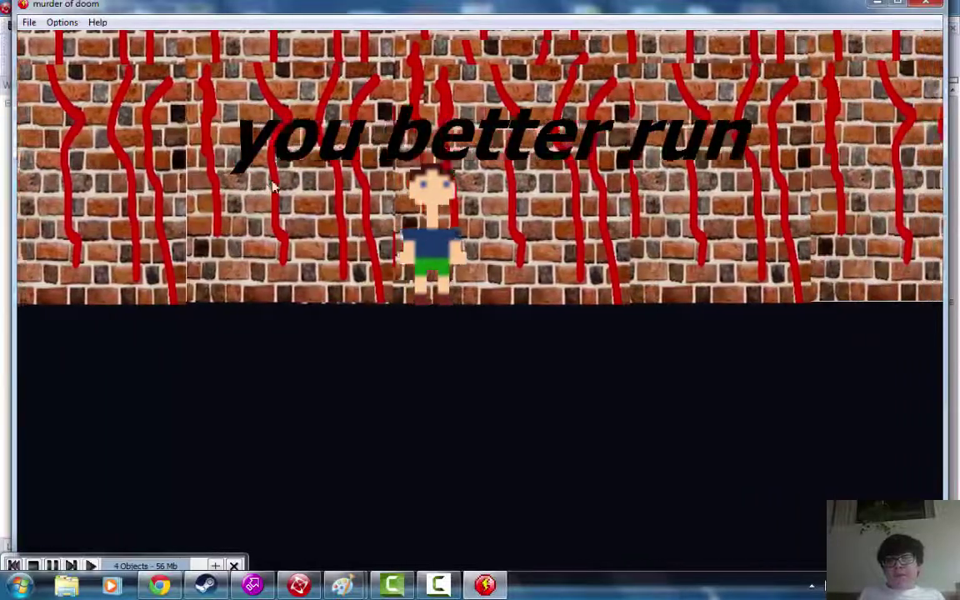
pyautogui.press('Right')
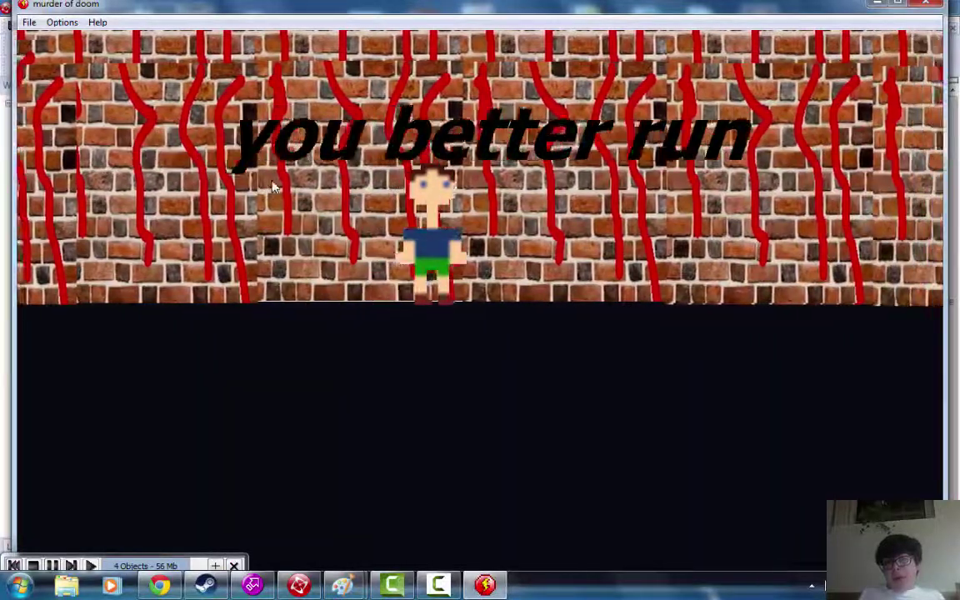
pyautogui.press('Right')
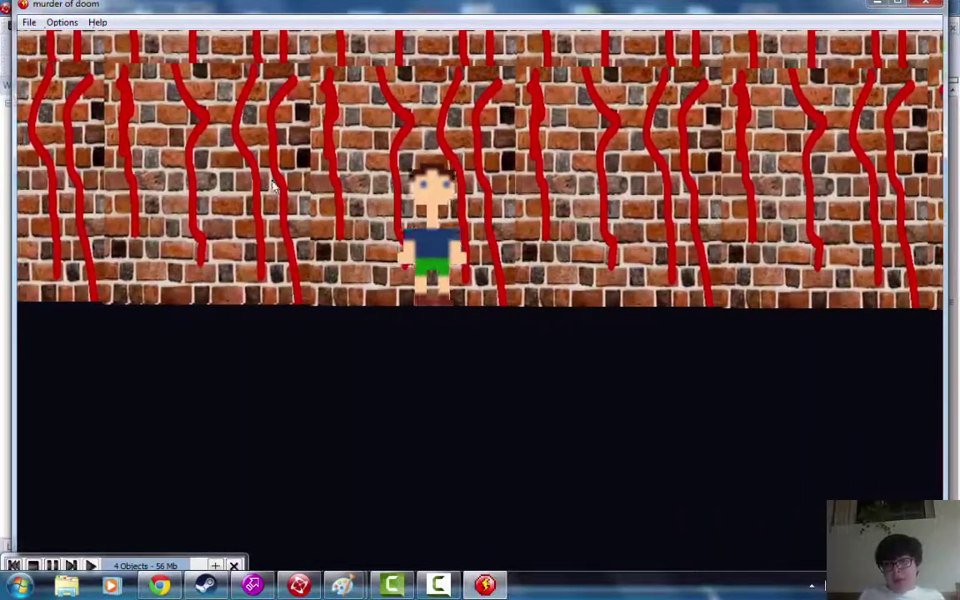
pyautogui.press('Right')
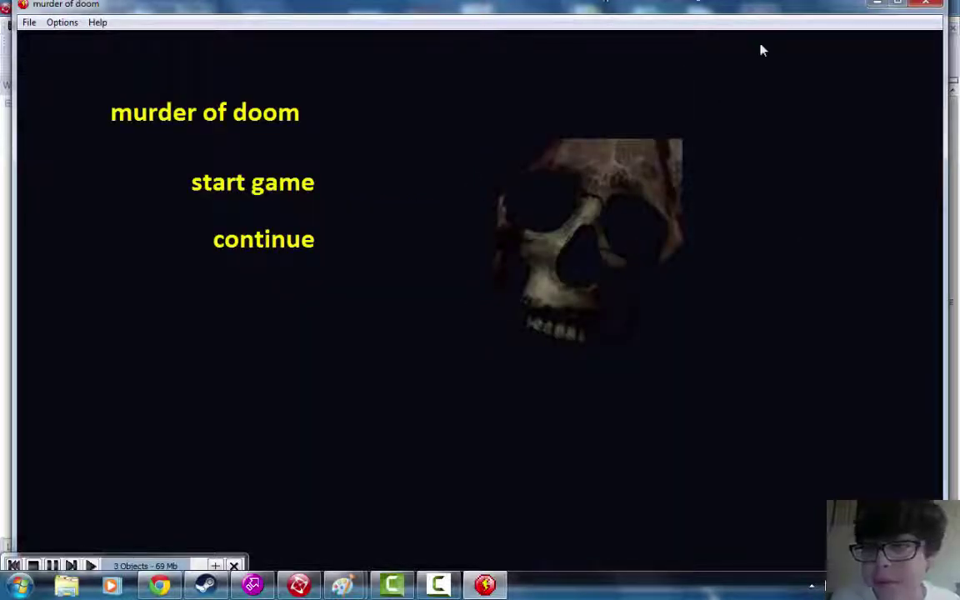
pyautogui.click(923, 5)
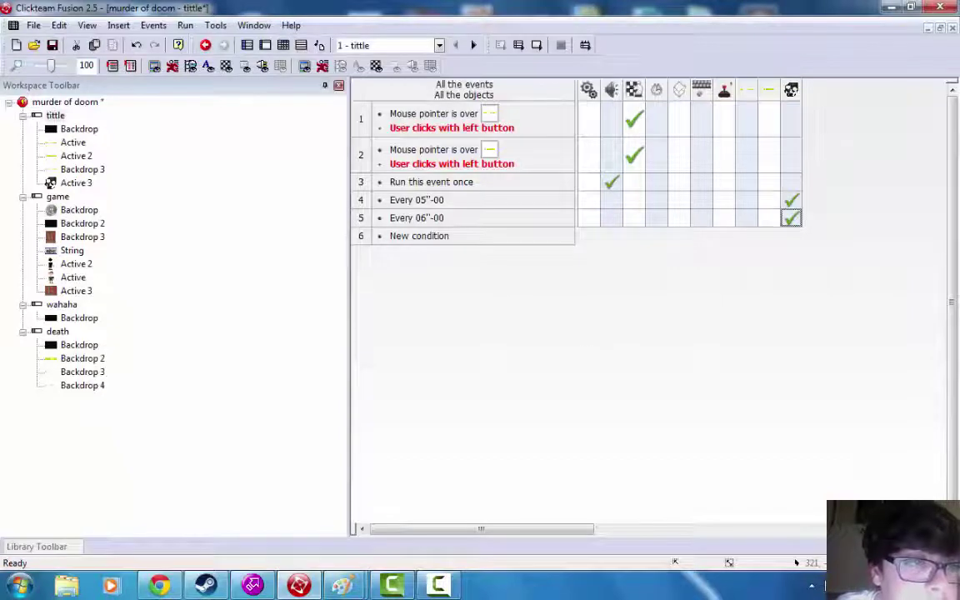
# - Show the storyboard of the murder of doom application and open the application's properties
pyautogui.doubleClick(45, 117)
pyautogui.click(36, 103)
pyautogui.rightClick(11, 103)
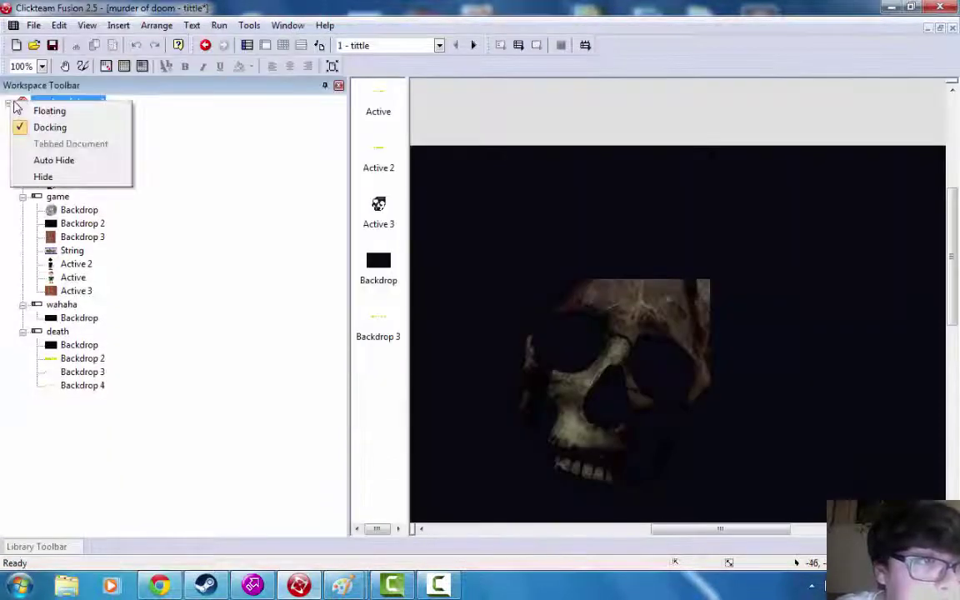
pyautogui.click(97, 101)
pyautogui.rightClick(45, 100)
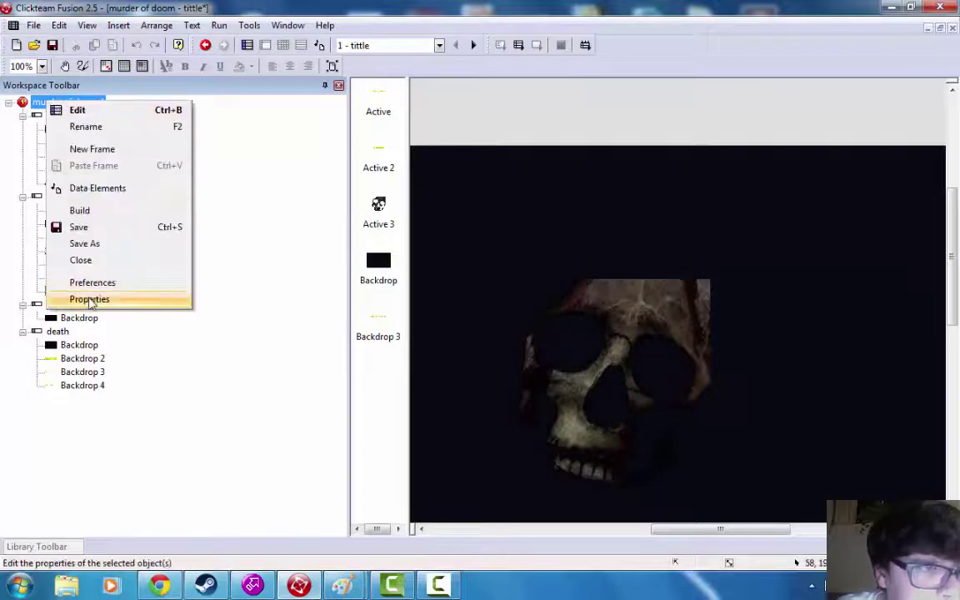
pyautogui.doubleClick(24, 105)
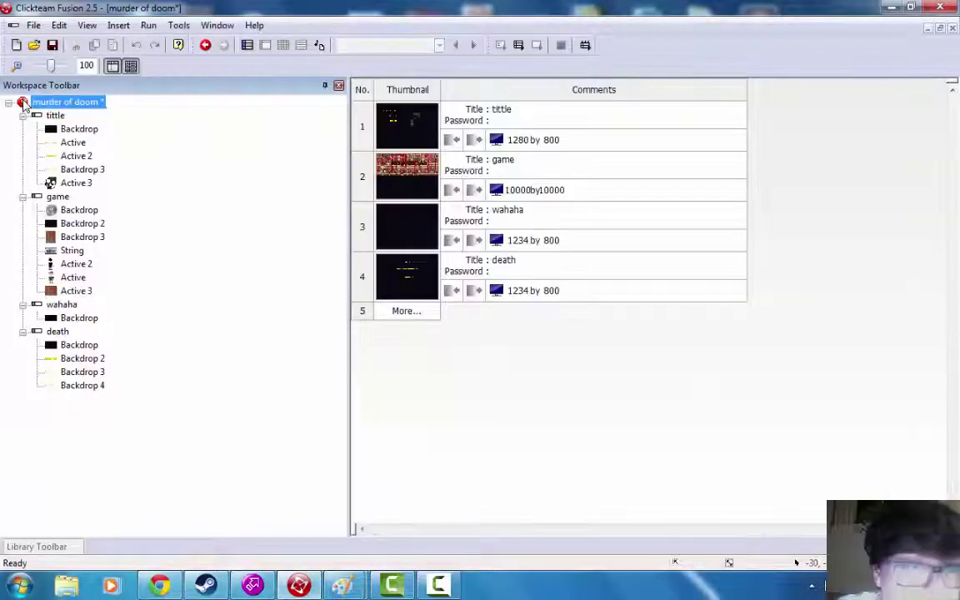
pyautogui.rightClick(87, 101)
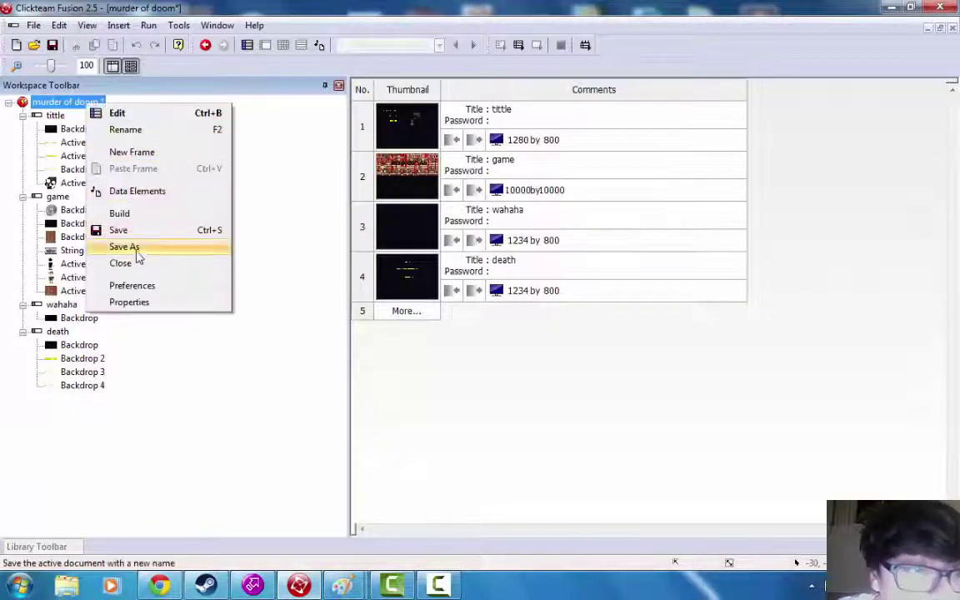
pyautogui.click(135, 302)
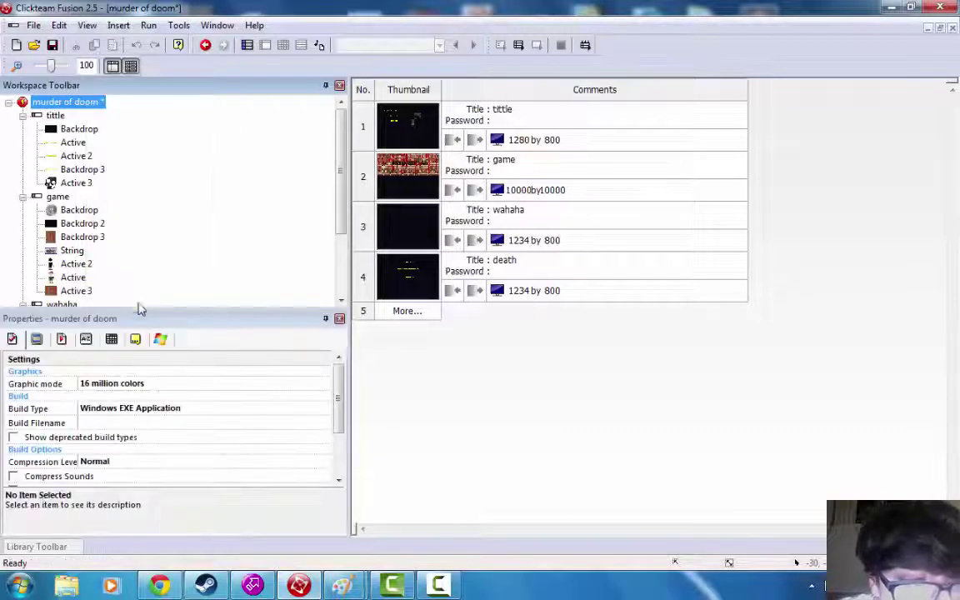
# - Find the application's icon in its About properties and open it for editing, looking through the available icon sizes
pyautogui.click(36, 340)
pyautogui.click(86, 339)
pyautogui.click(135, 339)
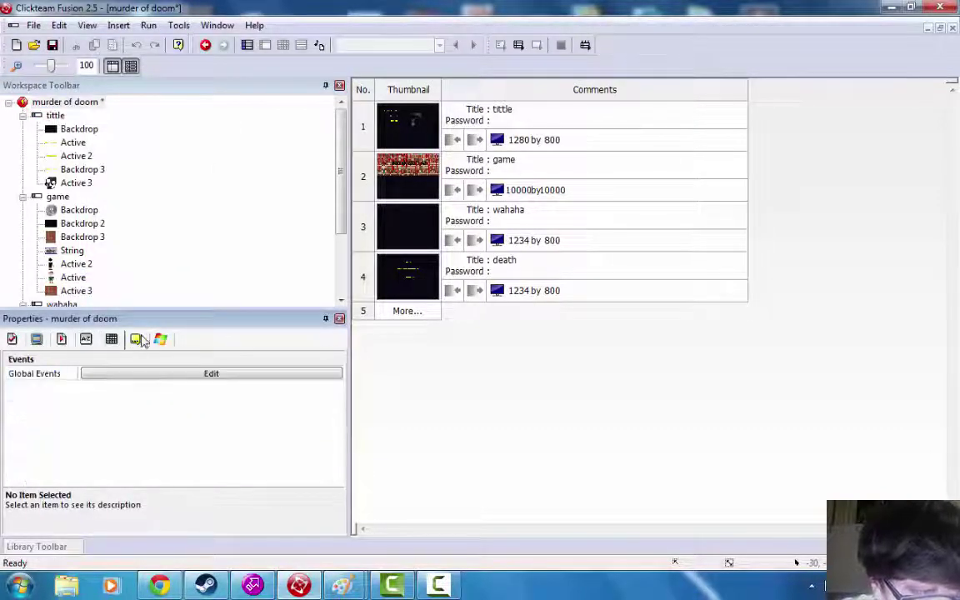
pyautogui.click(160, 339)
pyautogui.click(134, 339)
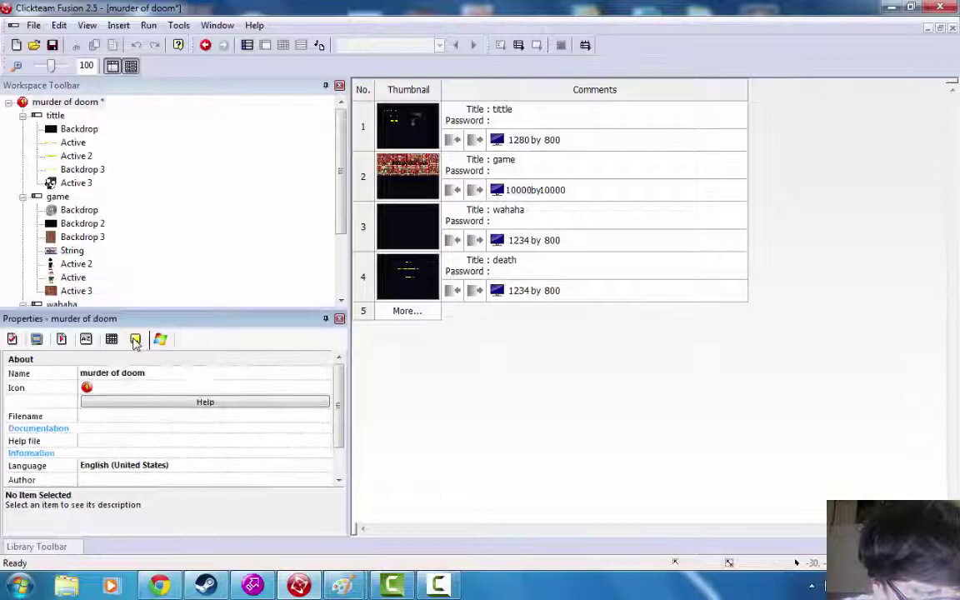
pyautogui.click(125, 389)
pyautogui.click(312, 388)
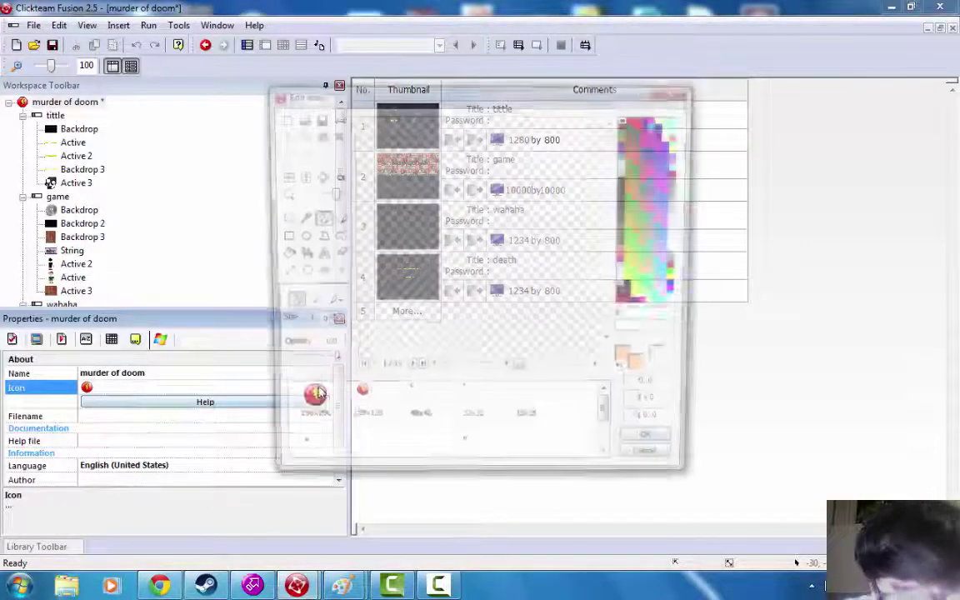
pyautogui.scroll(-1, 331, 393)
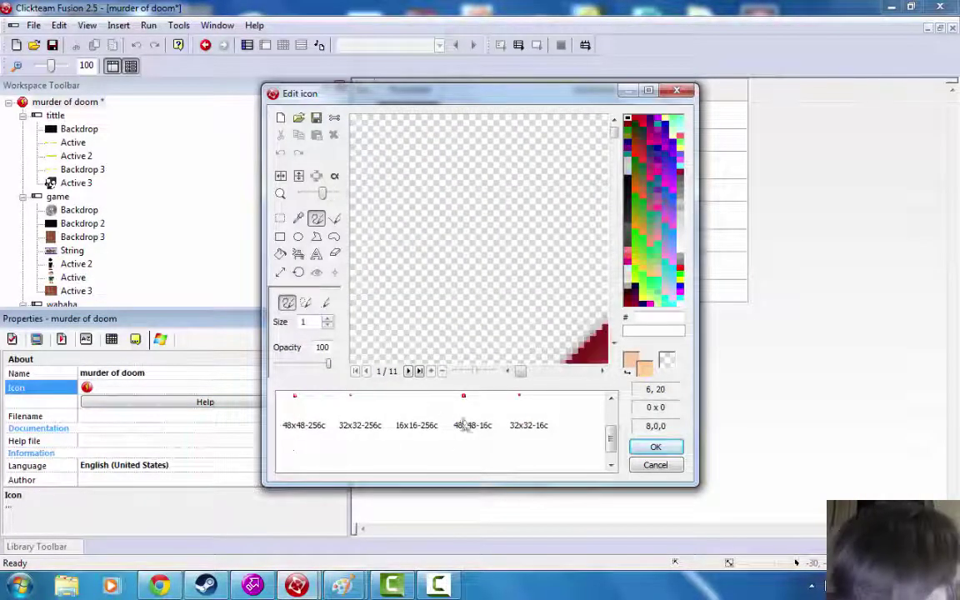
pyautogui.scroll(1, 518, 423)
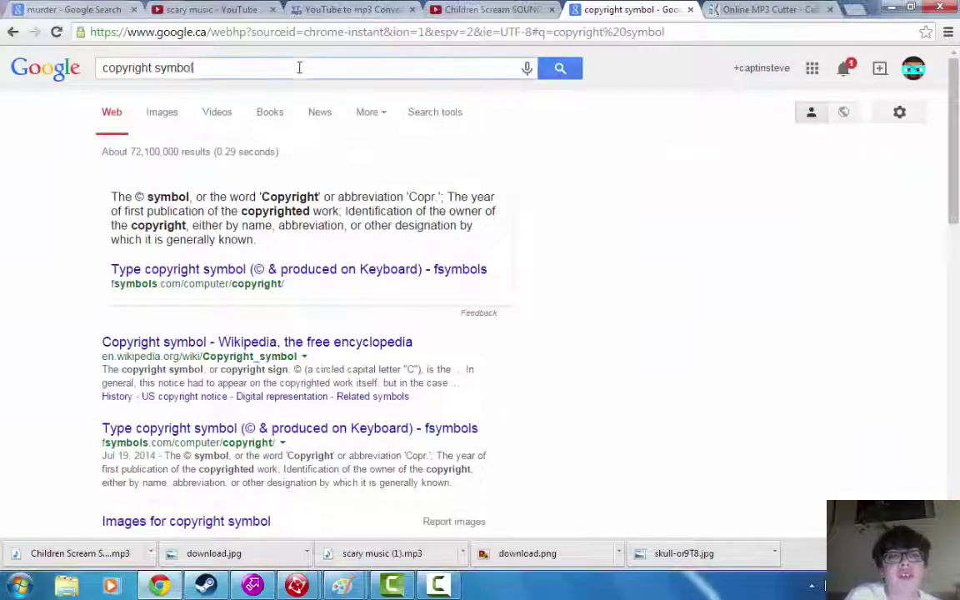
# - Search Google for "image resizer" in the browser and open the picresize.com result
pyautogui.hotkey('ctrl', 'a')
pyautogui.write('ima')
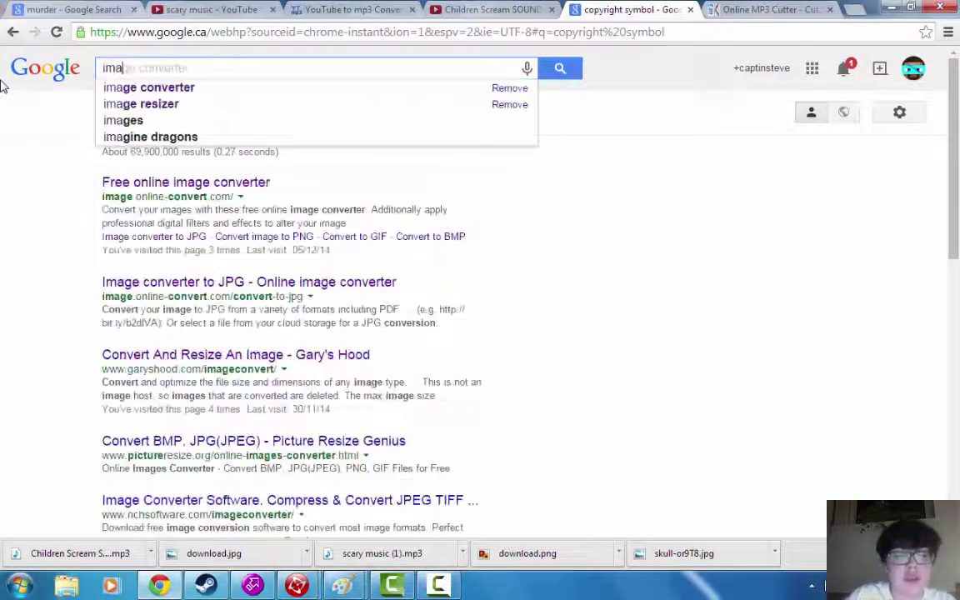
pyautogui.write('ge resiz')
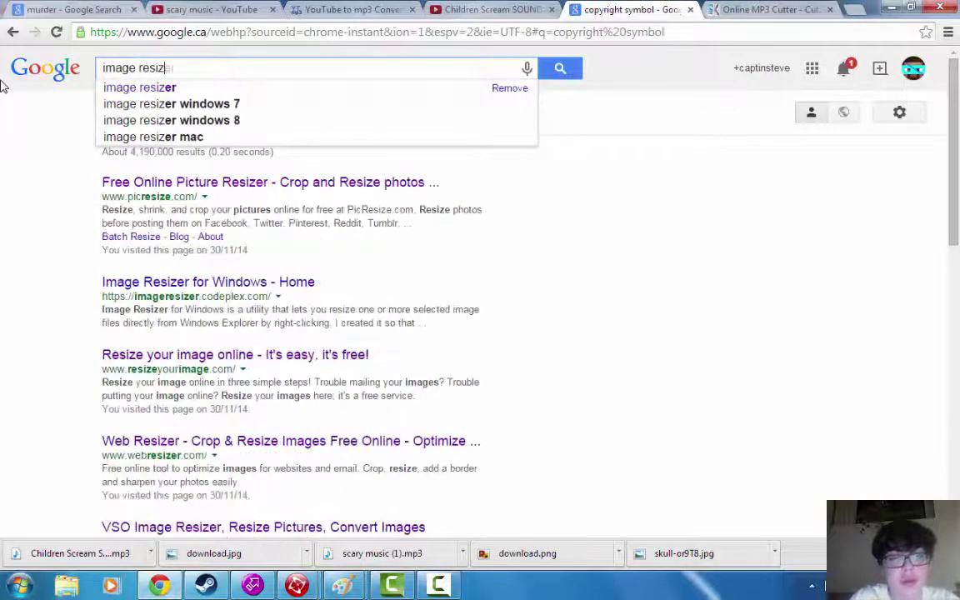
pyautogui.write('er')
pyautogui.press('Return')
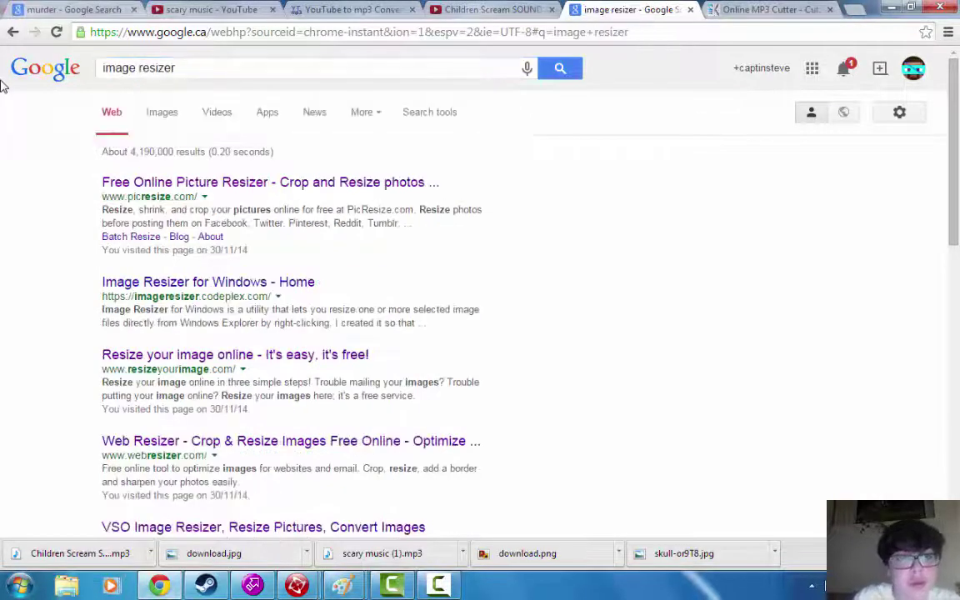
pyautogui.click(167, 184)
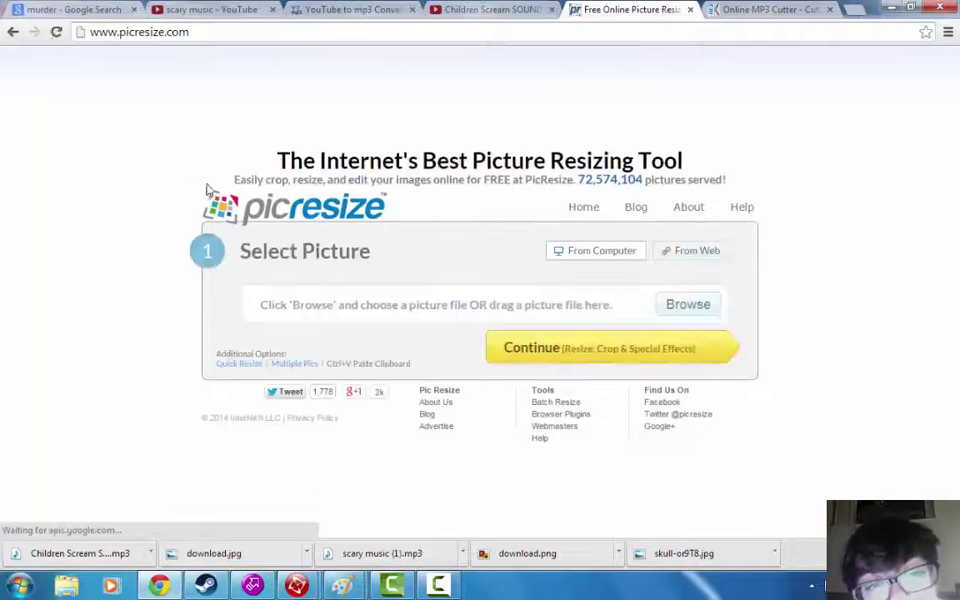
# - Upload the skull-or9T8 picture from the desktop's example game folder to PicResize and continue to editing
pyautogui.click(688, 305)
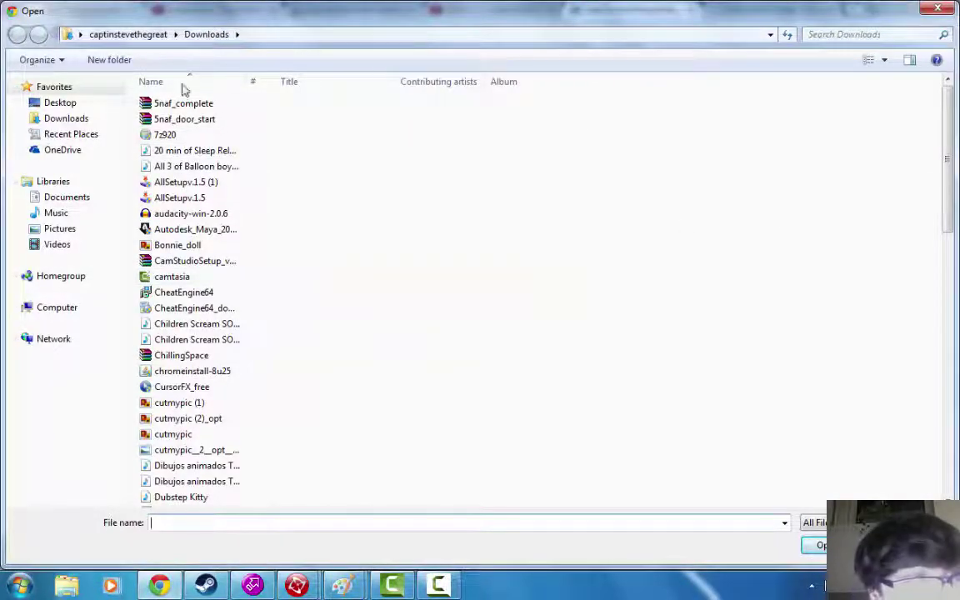
pyautogui.click(60, 103)
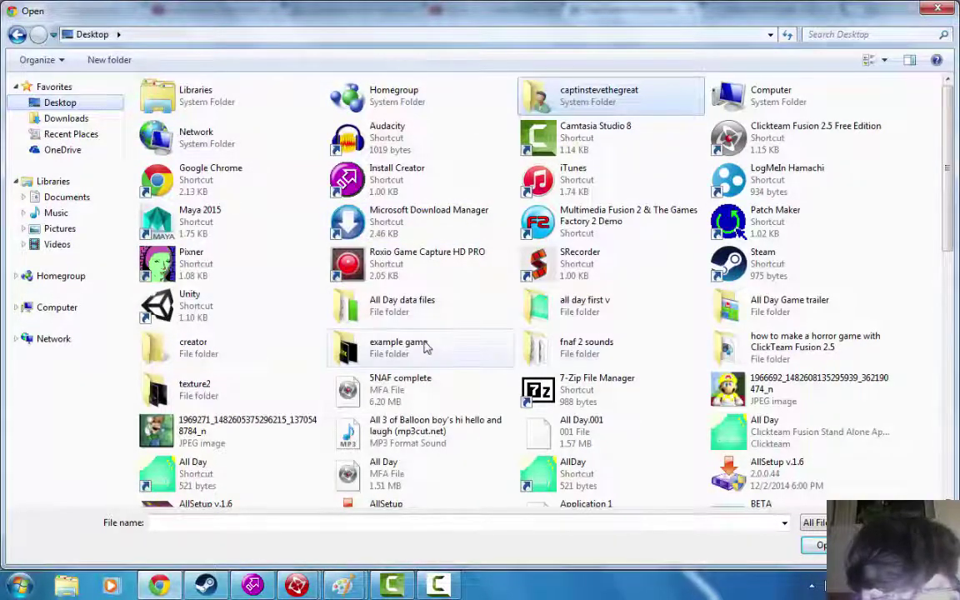
pyautogui.doubleClick(398, 343)
pyautogui.doubleClick(694, 125)
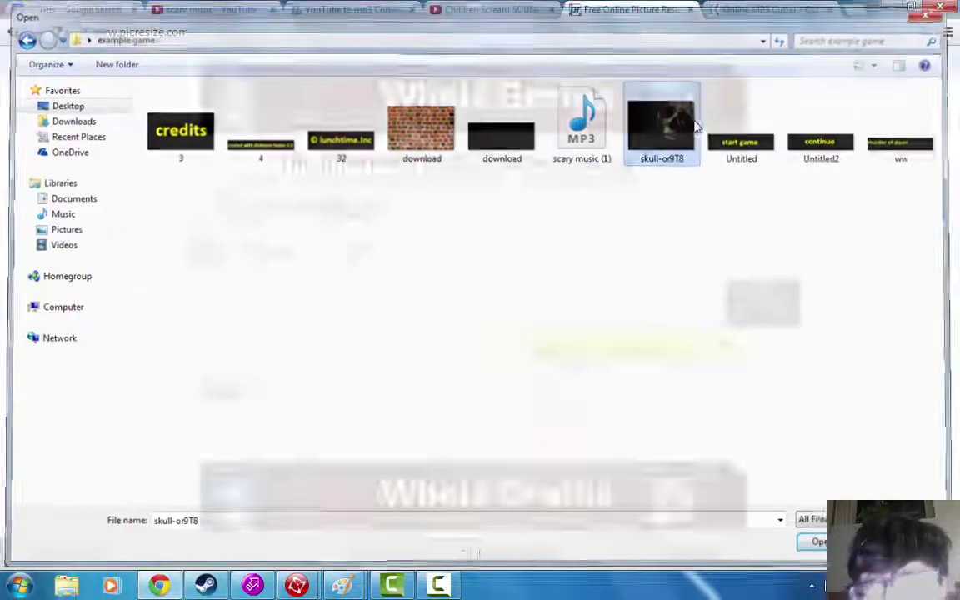
pyautogui.click(623, 352)
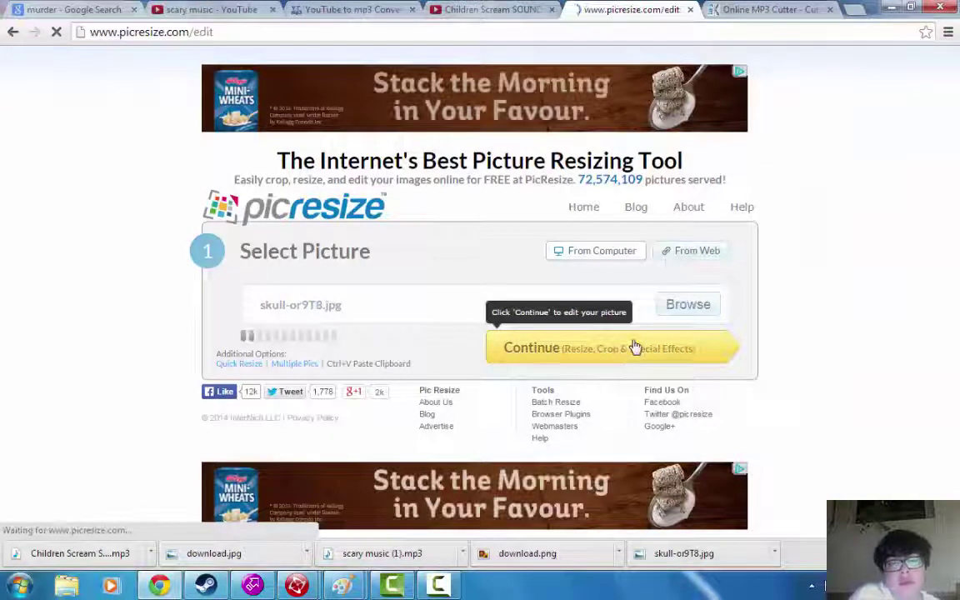
# - Resize the skull picture to a custom size of 32 by 32 pixels and save the result to disk
pyautogui.scroll(-5, 375, 316)
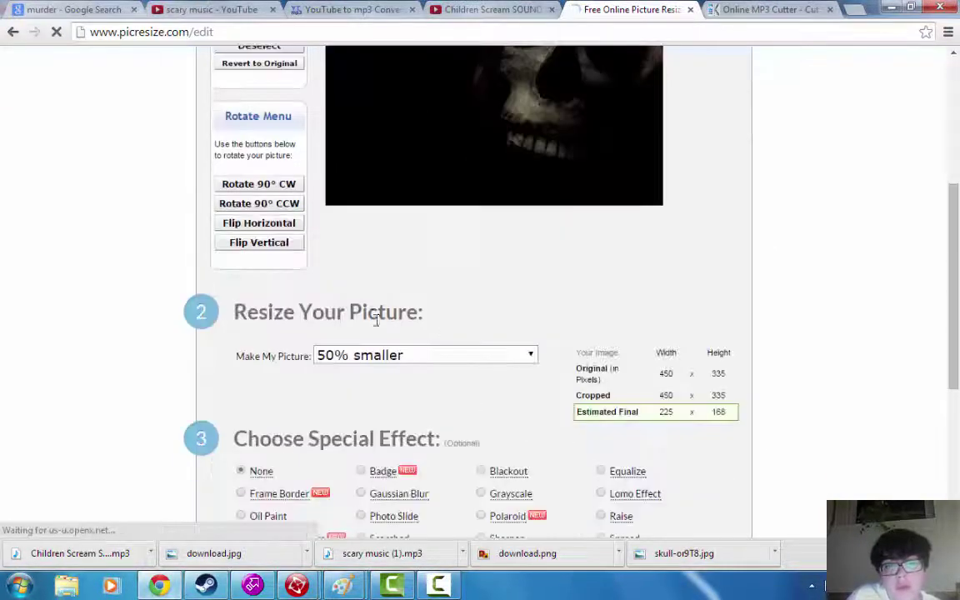
pyautogui.doubleClick(666, 335)
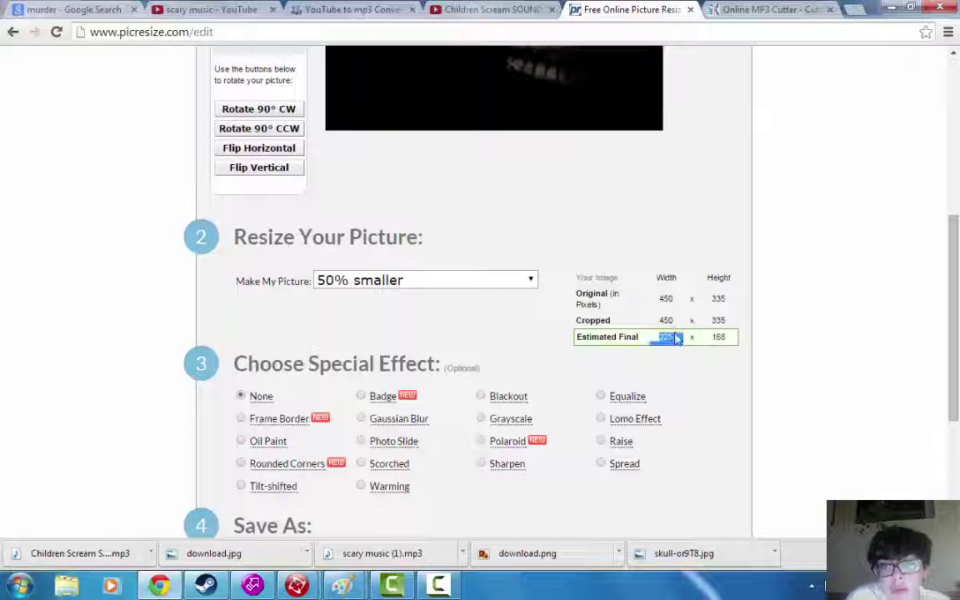
pyautogui.click(674, 325)
pyautogui.click(476, 283)
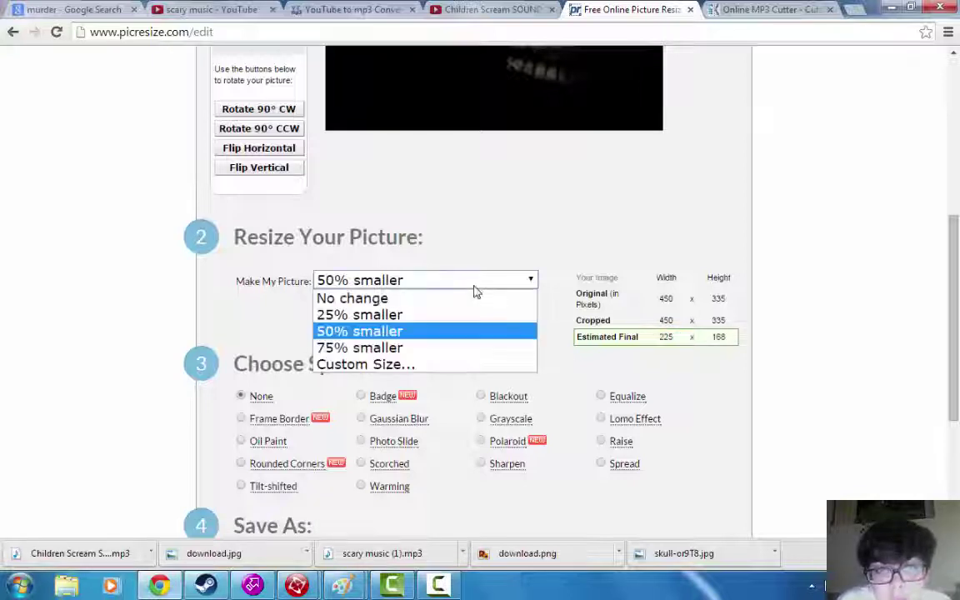
pyautogui.click(399, 371)
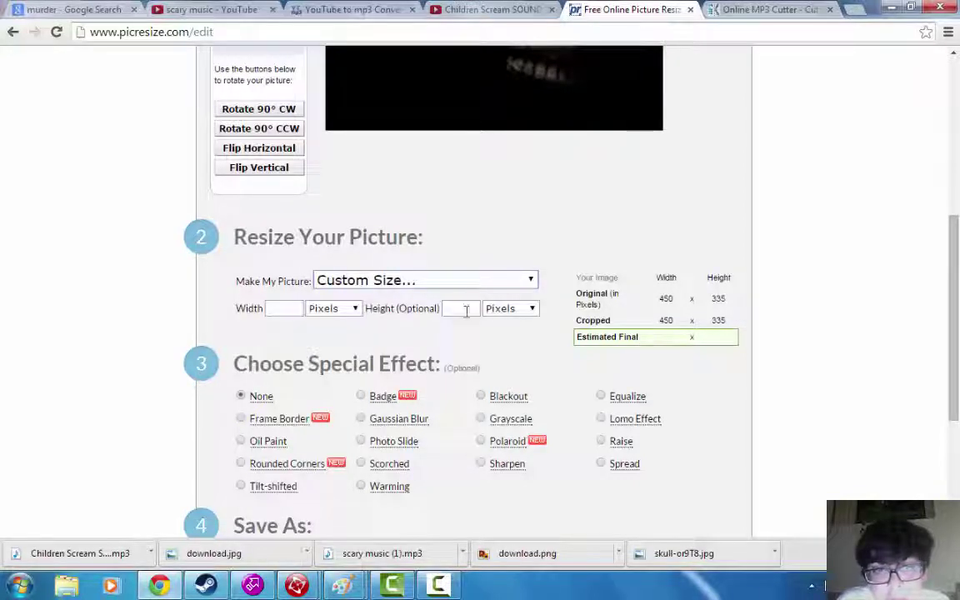
pyautogui.write('32')
pyautogui.click(454, 308)
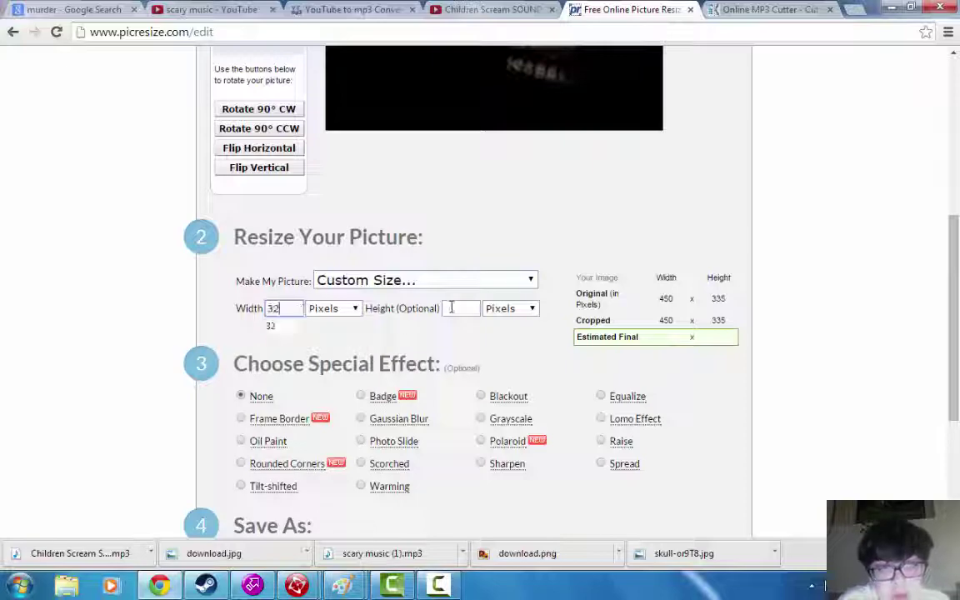
pyautogui.write('32')
pyautogui.scroll(-3, 683, 356)
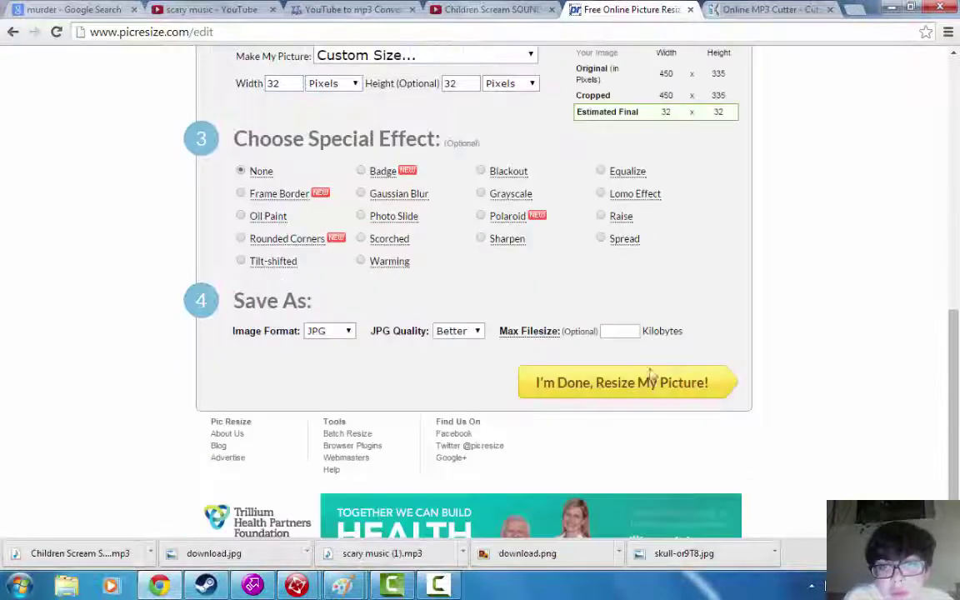
pyautogui.click(583, 377)
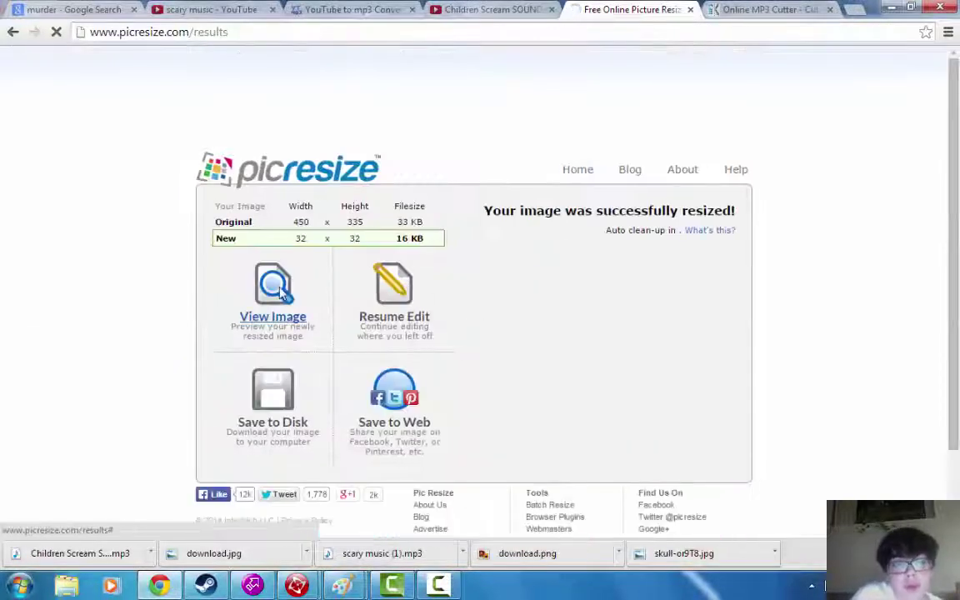
pyautogui.click(283, 394)
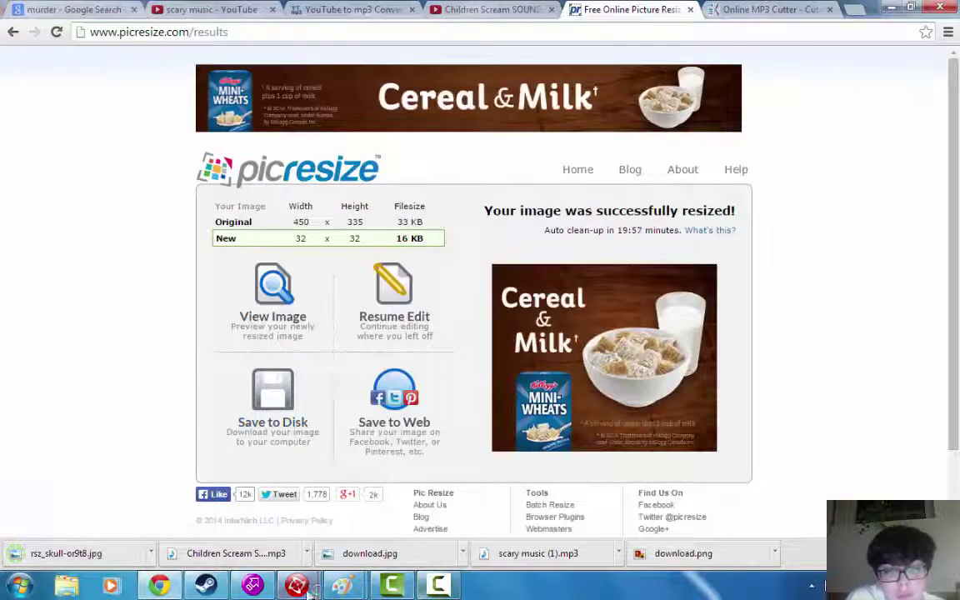
# - Return to Clickteam Fusion's icon editor and select the 32x32-16c icon image
pyautogui.moveTo(300, 586)
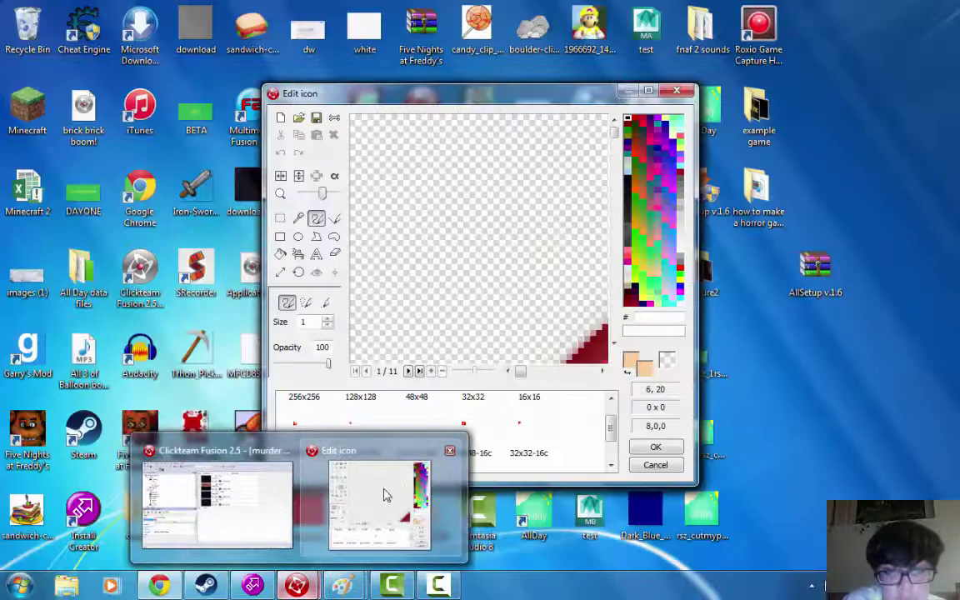
pyautogui.click(385, 495)
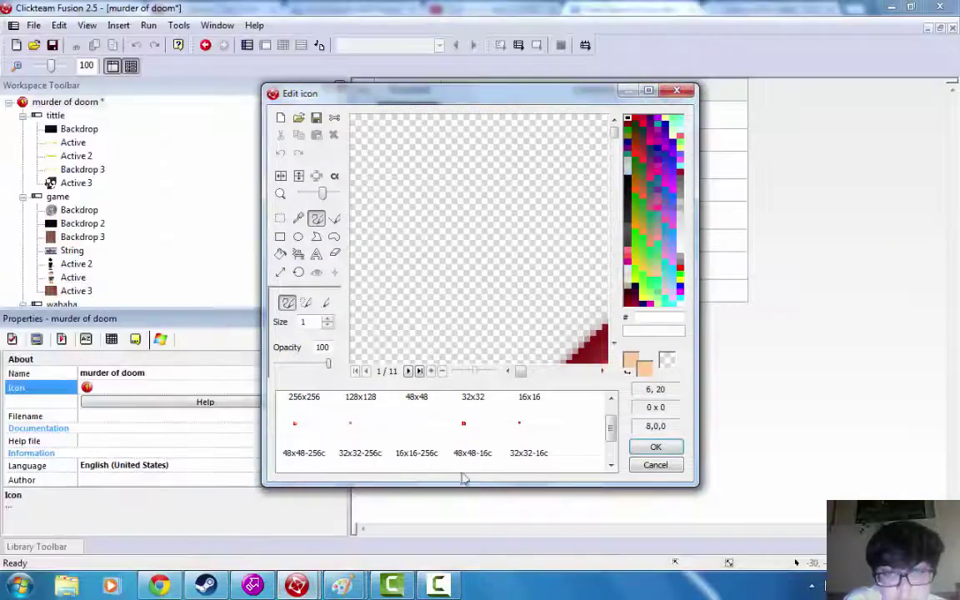
pyautogui.click(518, 433)
pyautogui.rightClick(525, 430)
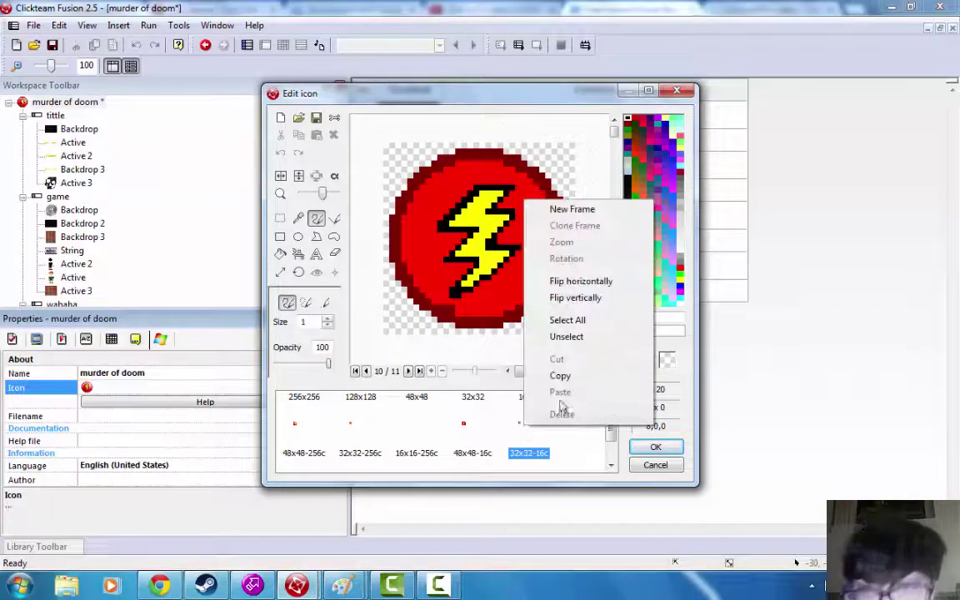
pyautogui.click(254, 505)
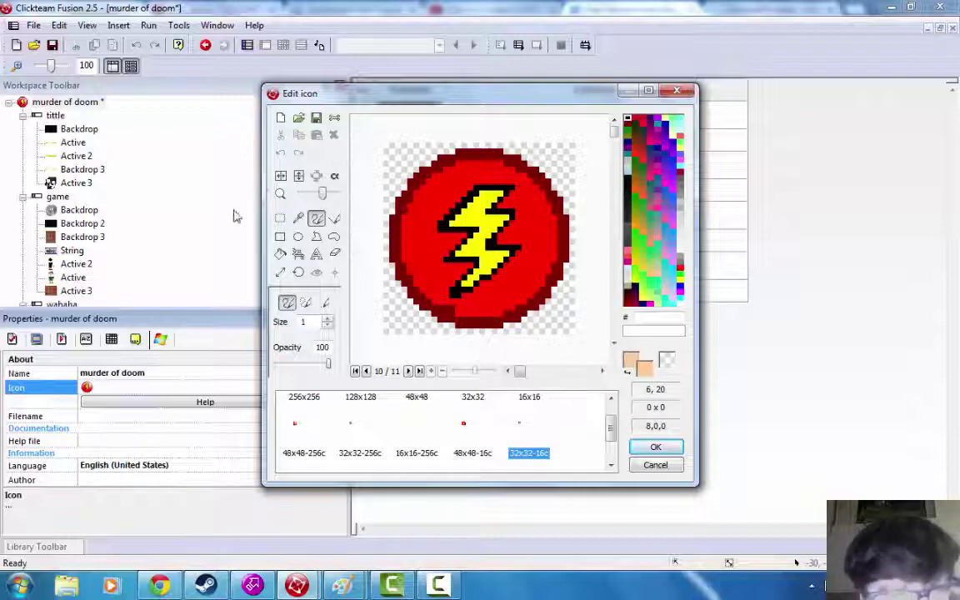
# - Arrange the browser and the icon editor side by side, with the browser on the right half of the screen
pyautogui.click(159, 585)
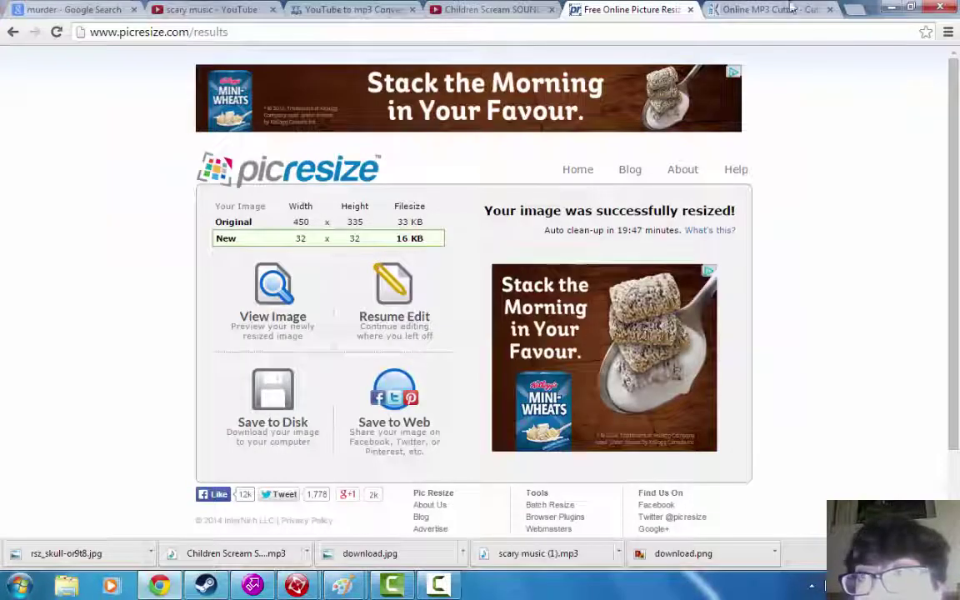
pyautogui.moveTo(877, 13); pyautogui.dragTo(959, 130)
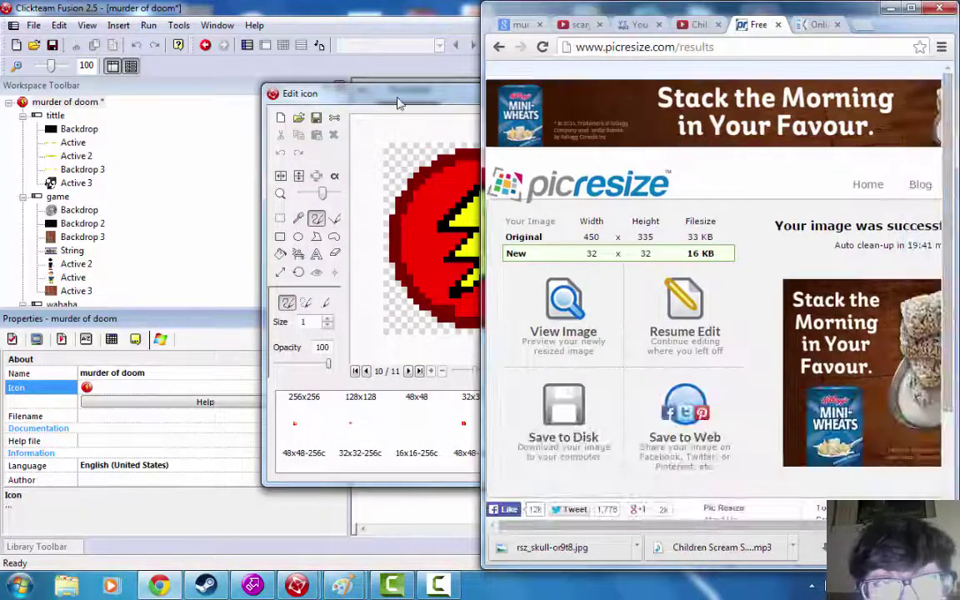
pyautogui.moveTo(330, 99); pyautogui.dragTo(0, 46)
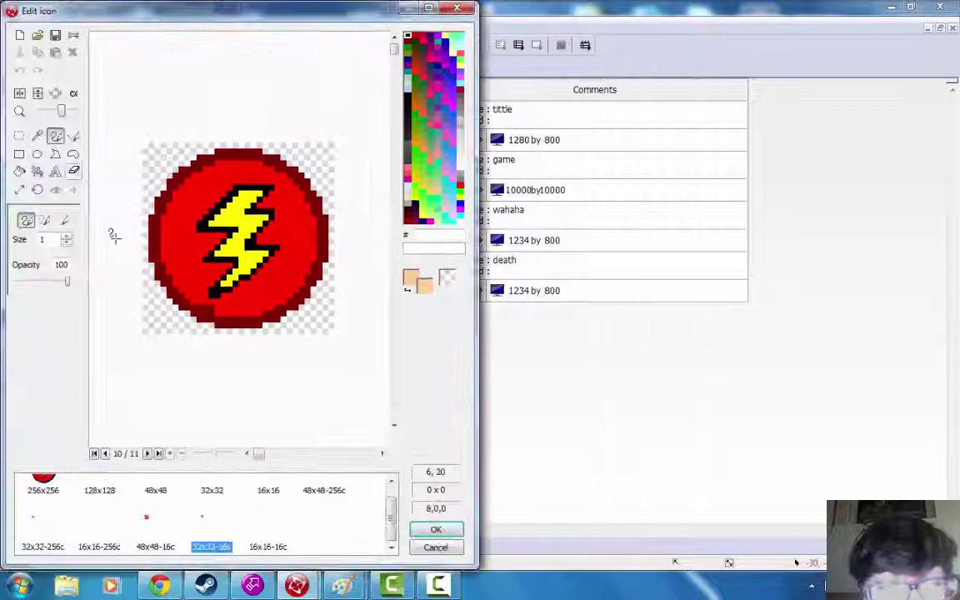
# - Import the downloaded rsz_skull-or9t8.jpg into the 32x32-16c icon image with the default import options
pyautogui.click(154, 588)
pyautogui.moveTo(510, 527); pyautogui.dragTo(342, 542)
pyautogui.moveTo(217, 540); pyautogui.dragTo(218, 537)
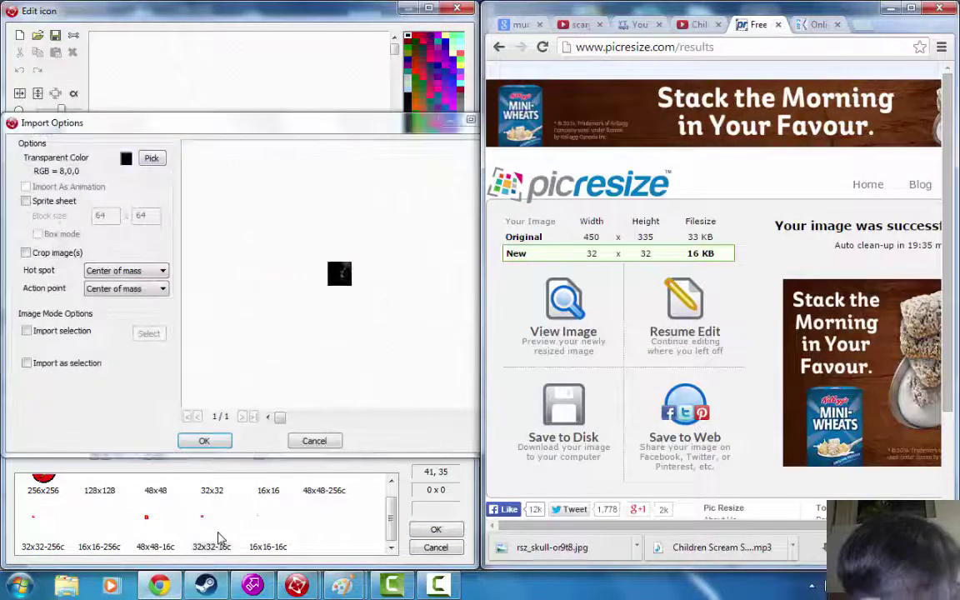
pyautogui.click(194, 445)
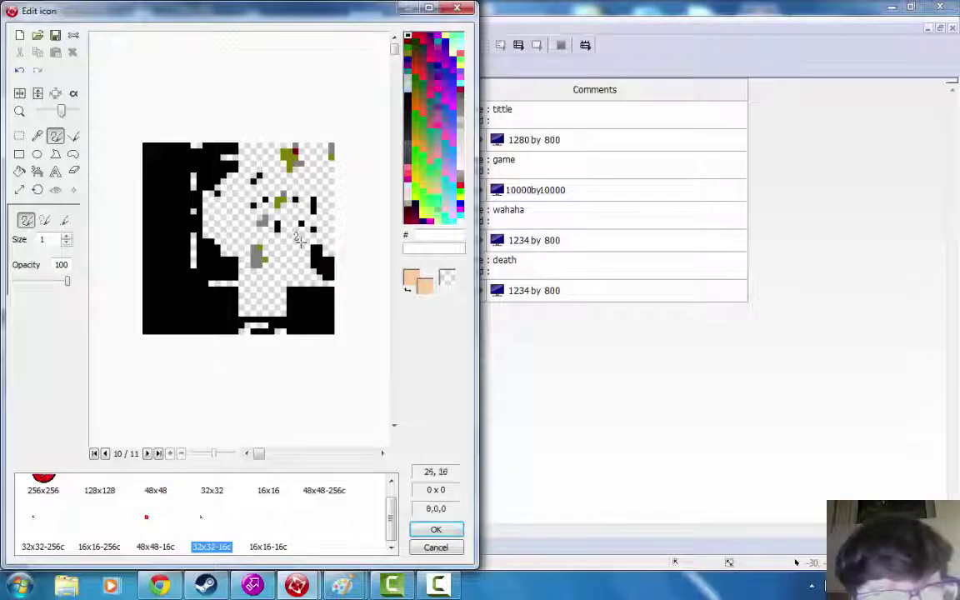
pyautogui.scroll(1, 282, 325)
pyautogui.scroll(-4, 283, 323)
pyautogui.scroll(4, 282, 322)
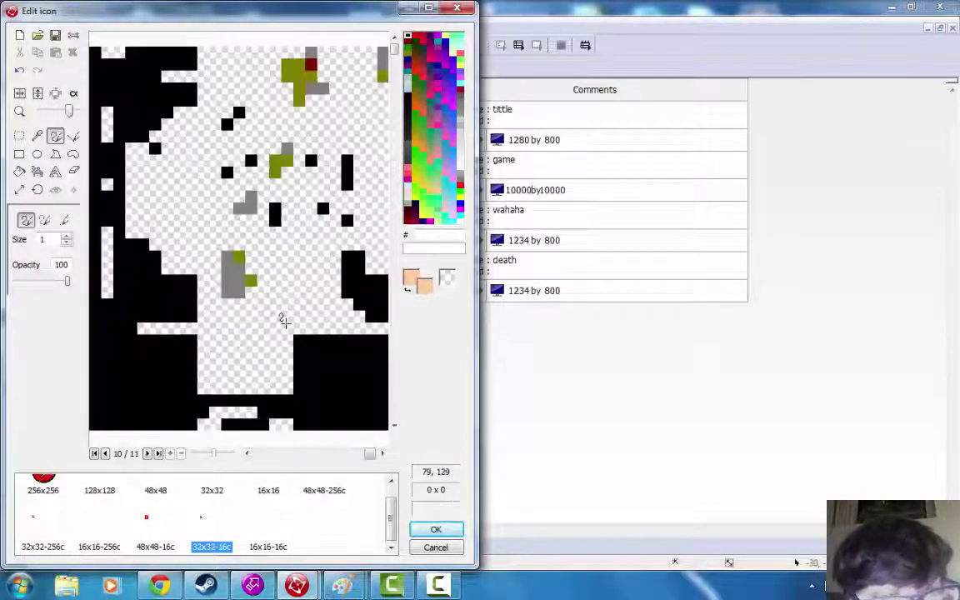
pyautogui.scroll(-4, 283, 319)
pyautogui.scroll(3, 282, 315)
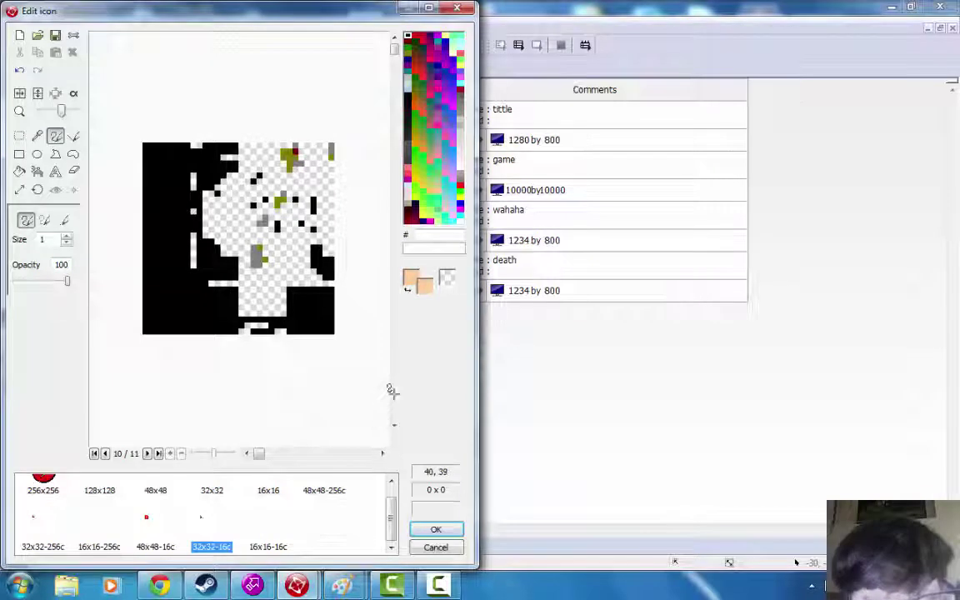
pyautogui.scroll(1, 144, 535)
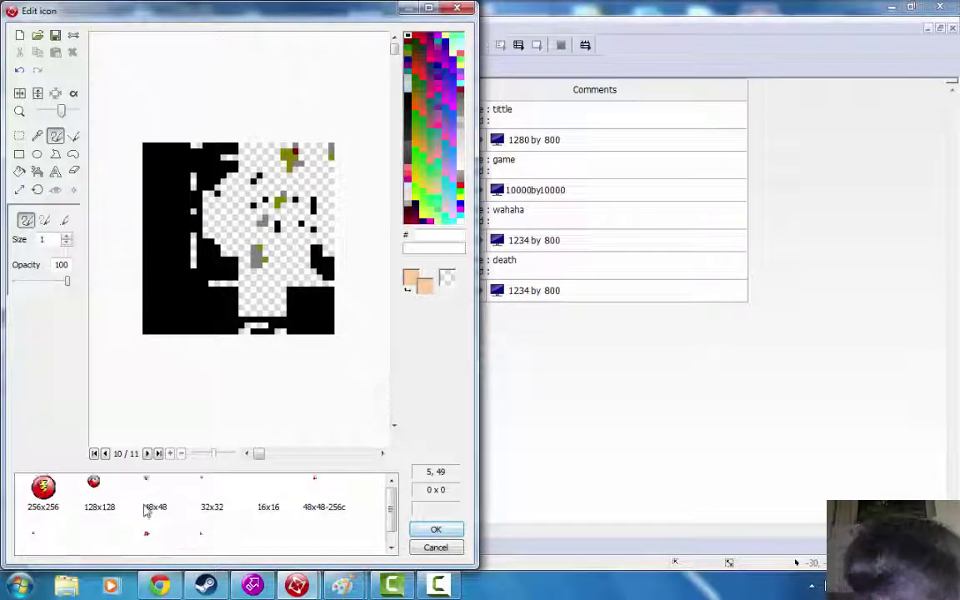
# - Discard all changes made to the icon images, including the imported skull picture, and close the icon editor
pyautogui.click(435, 546)
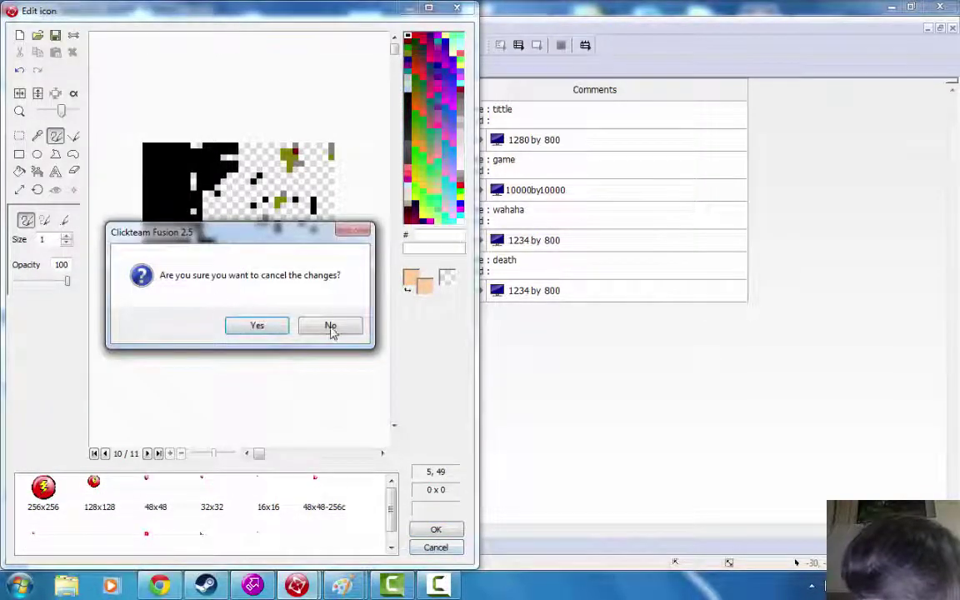
pyautogui.click(331, 326)
pyautogui.moveTo(276, 258)
pyautogui.mouseDown()
pyautogui.moveTo(188, 130)
pyautogui.moveTo(139, 305)
pyautogui.moveTo(152, 331)
pyautogui.mouseUp()
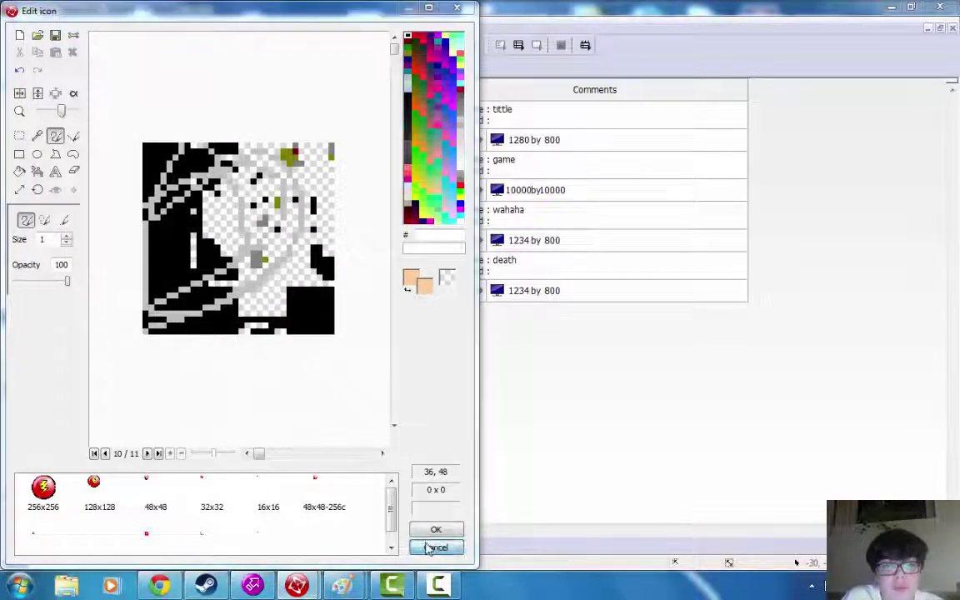
pyautogui.click(435, 547)
pyautogui.click(260, 326)
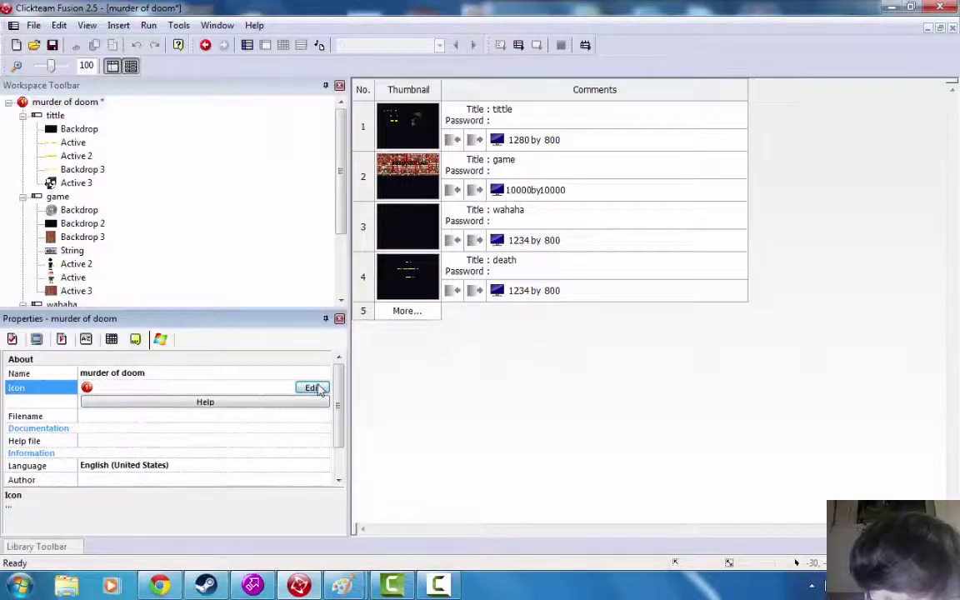
# - Reopen the murder of doom application's icon for editing and select the 32x32-16c icon image
pyautogui.click(312, 388)
pyautogui.click(464, 426)
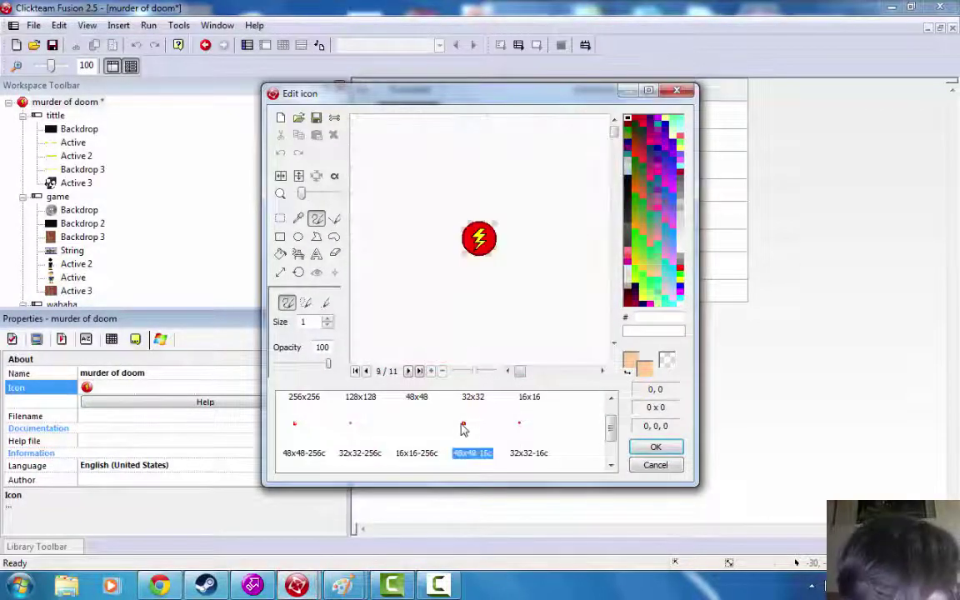
pyautogui.scroll(-1, 500, 426)
pyautogui.click(514, 413)
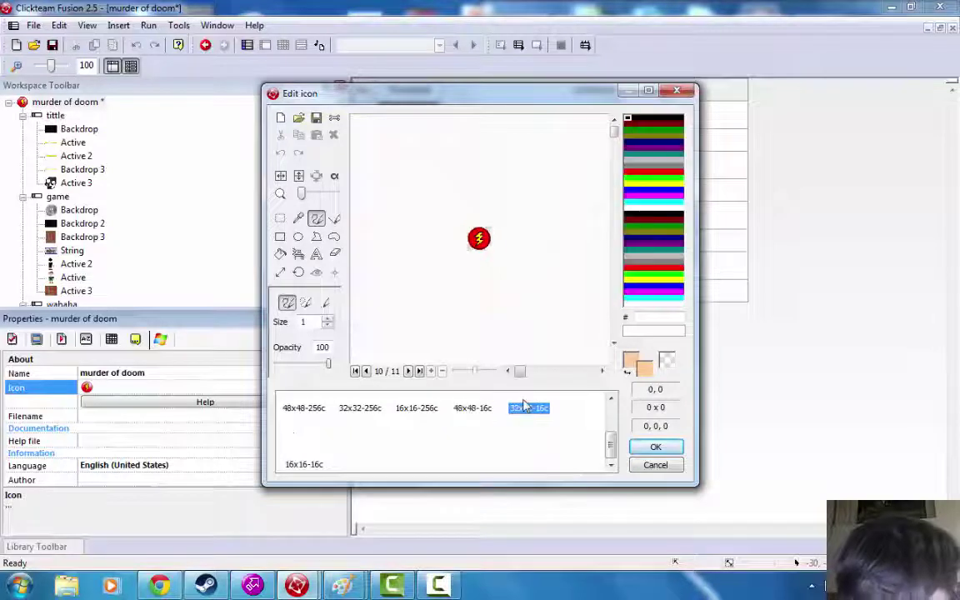
pyautogui.scroll(1, 500, 421)
pyautogui.scroll(2, 497, 235)
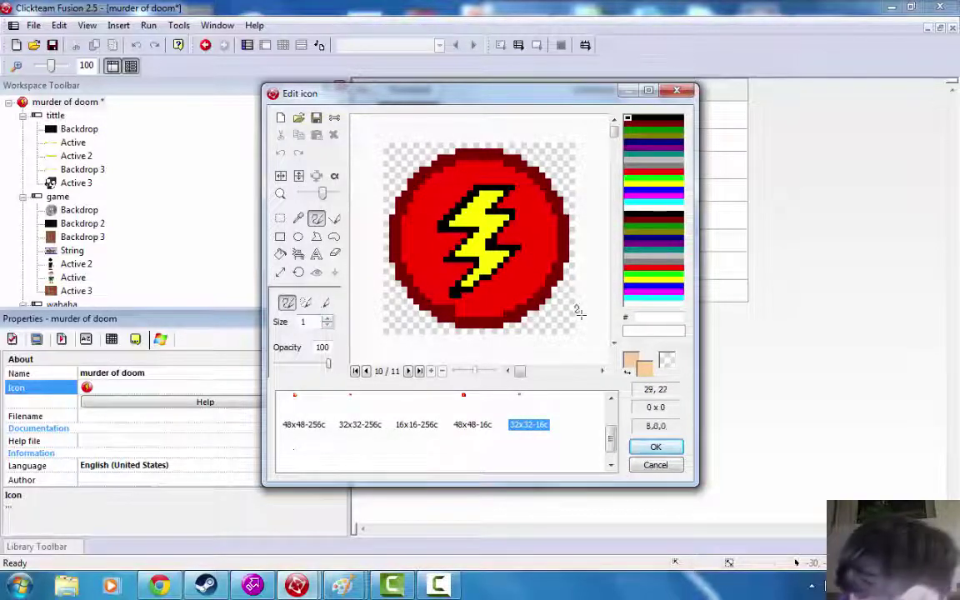
# - Erase the lightning-bolt drawing from the 32x32-16c icon image with the transparent color and a pen size of 8
pyautogui.rightClick(665, 363)
pyautogui.moveTo(424, 223)
pyautogui.mouseDown(button='right')
pyautogui.moveTo(531, 149)
pyautogui.moveTo(572, 230)
pyautogui.mouseUp(button='right')
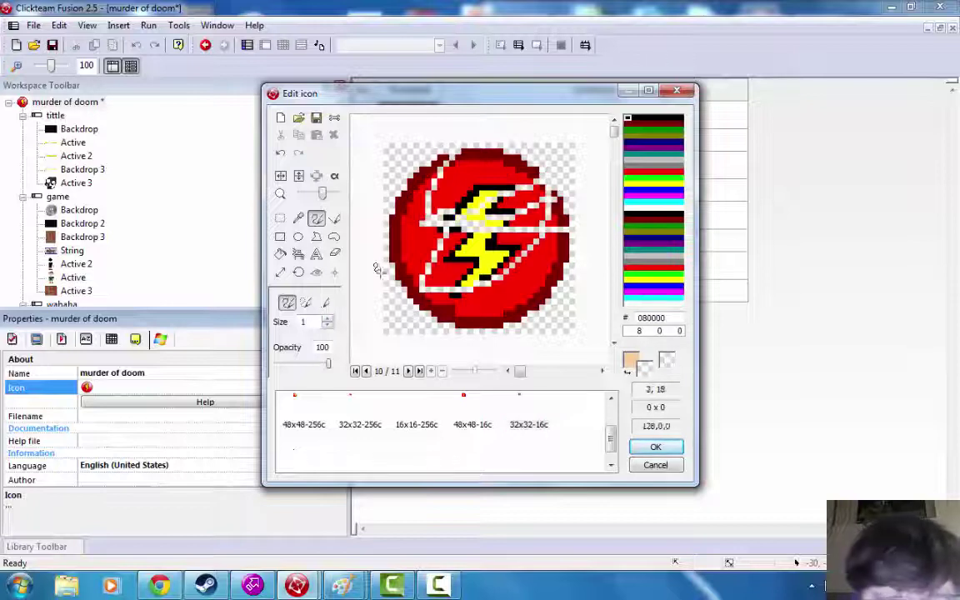
pyautogui.click(321, 321)
pyautogui.write('8')
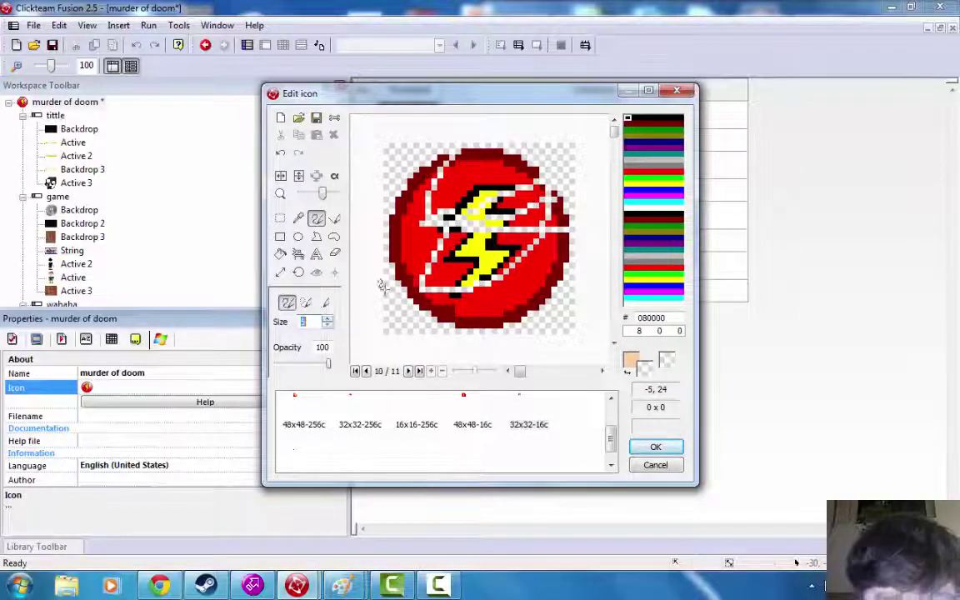
pyautogui.moveTo(382, 285)
pyautogui.mouseDown(button='right')
pyautogui.moveTo(500, 150)
pyautogui.moveTo(550, 146)
pyautogui.moveTo(400, 200)
pyautogui.moveTo(512, 210)
pyautogui.moveTo(397, 191)
pyautogui.mouseUp(button='right')
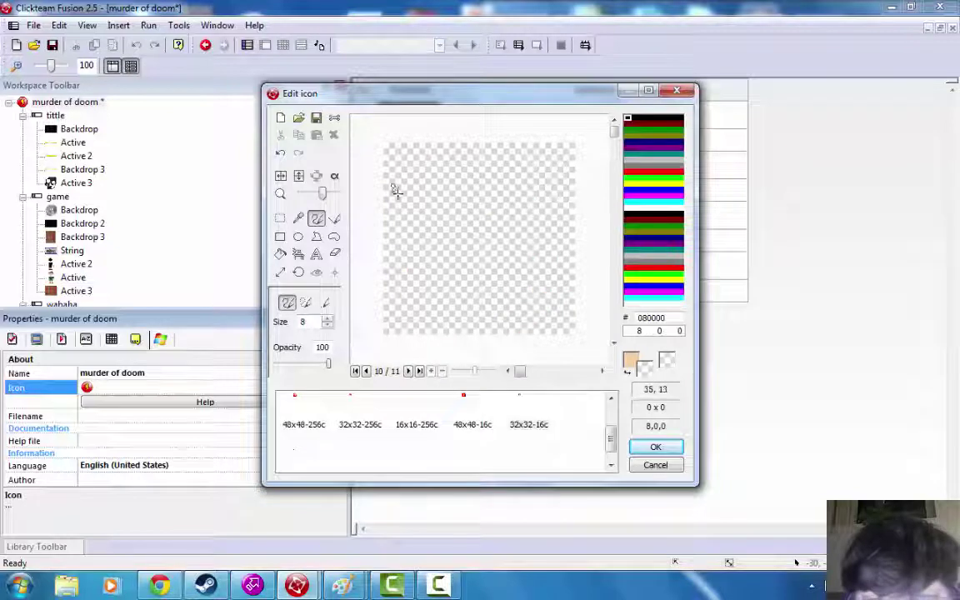
# - Draw two wavy vertical lines in red (FF0000) on the empty icon image with a pen size of 1
pyautogui.click(329, 327)
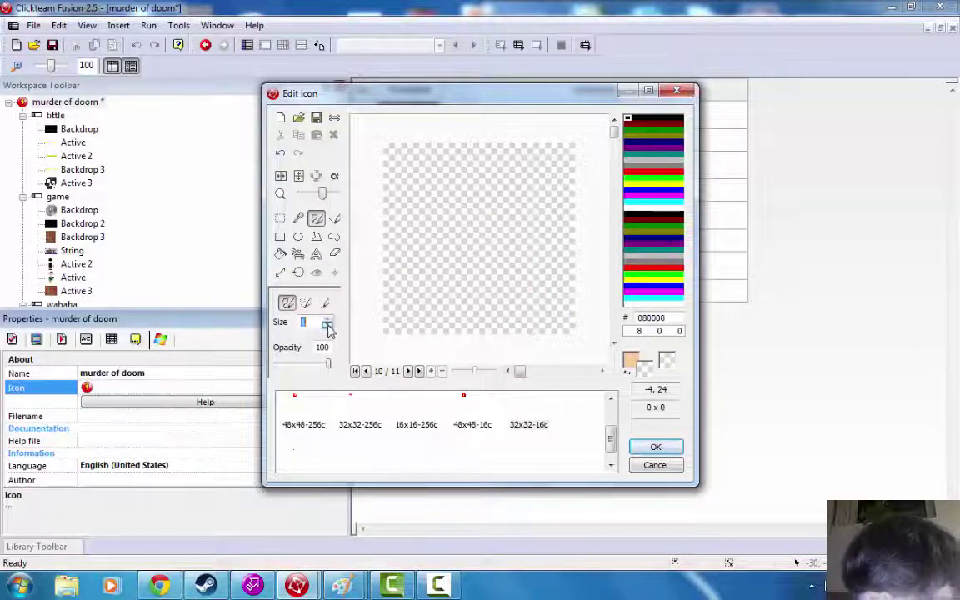
pyautogui.click(657, 173)
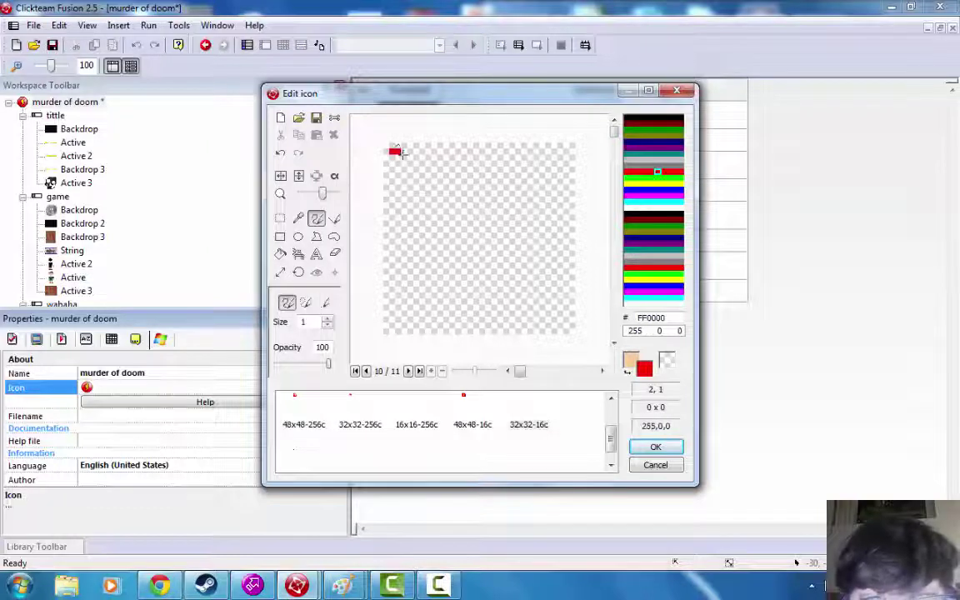
pyautogui.moveTo(401, 153); pyautogui.dragTo(409, 315)
pyautogui.moveTo(439, 163)
pyautogui.mouseDown()
pyautogui.moveTo(454, 165)
pyautogui.moveTo(457, 275)
pyautogui.moveTo(474, 311)
pyautogui.mouseUp()
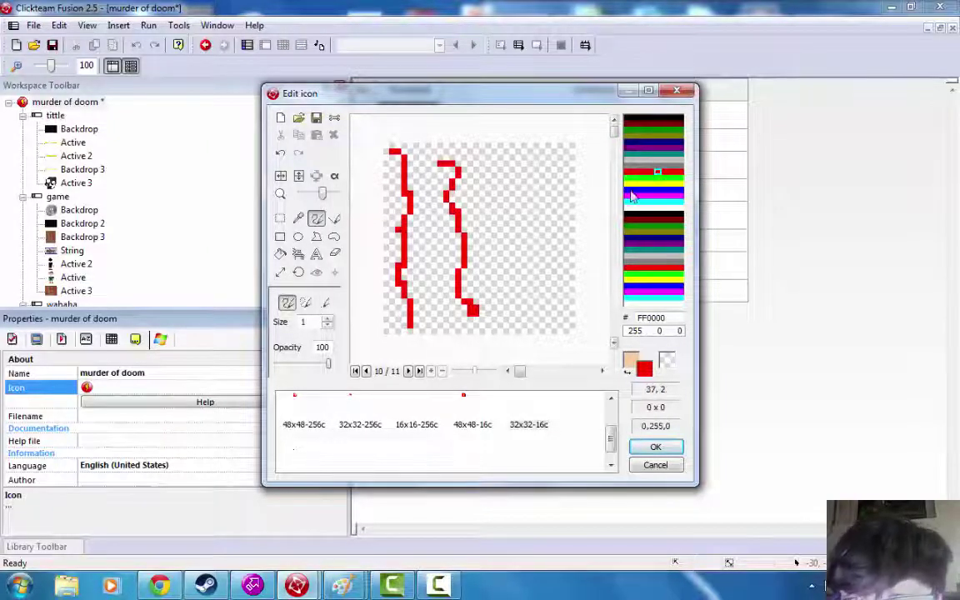
# - Paint the entire 32x32-16c icon image black (000000) with a pen size of 8
pyautogui.click(653, 216)
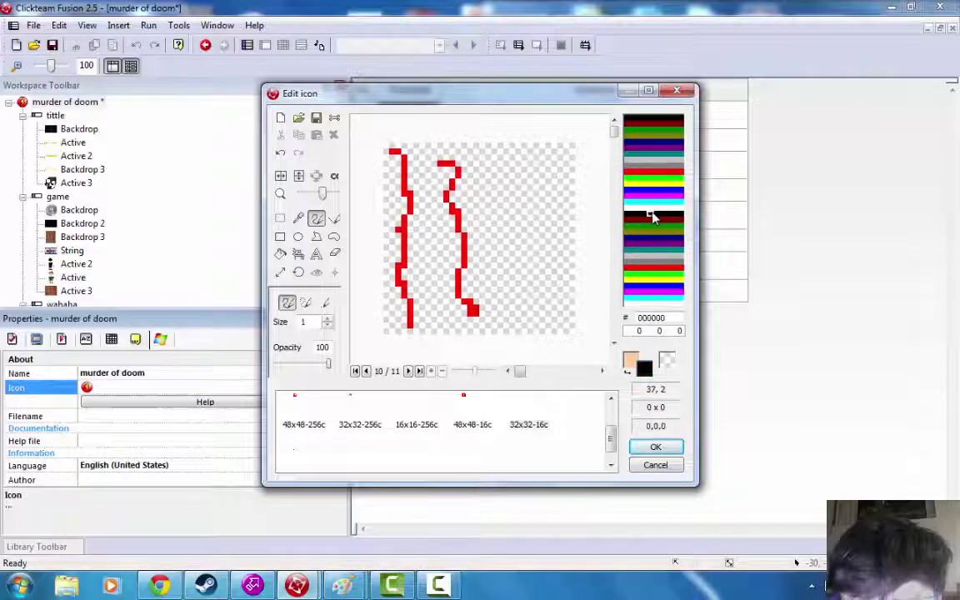
pyautogui.click(329, 320)
pyautogui.moveTo(388, 200)
pyautogui.mouseDown()
pyautogui.moveTo(402, 251)
pyautogui.moveTo(546, 188)
pyautogui.moveTo(502, 244)
pyautogui.moveTo(563, 164)
pyautogui.moveTo(549, 253)
pyautogui.moveTo(494, 313)
pyautogui.moveTo(489, 342)
pyautogui.mouseUp()
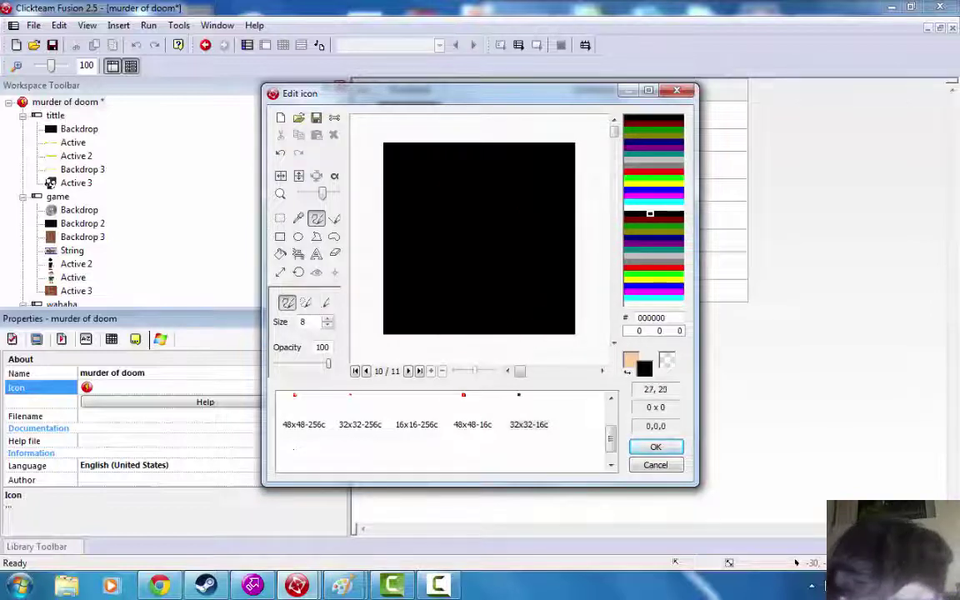
# - Try a short vertical red (FF0000) stroke on the black icon image and switch the drawing color back to black
pyautogui.click(652, 173)
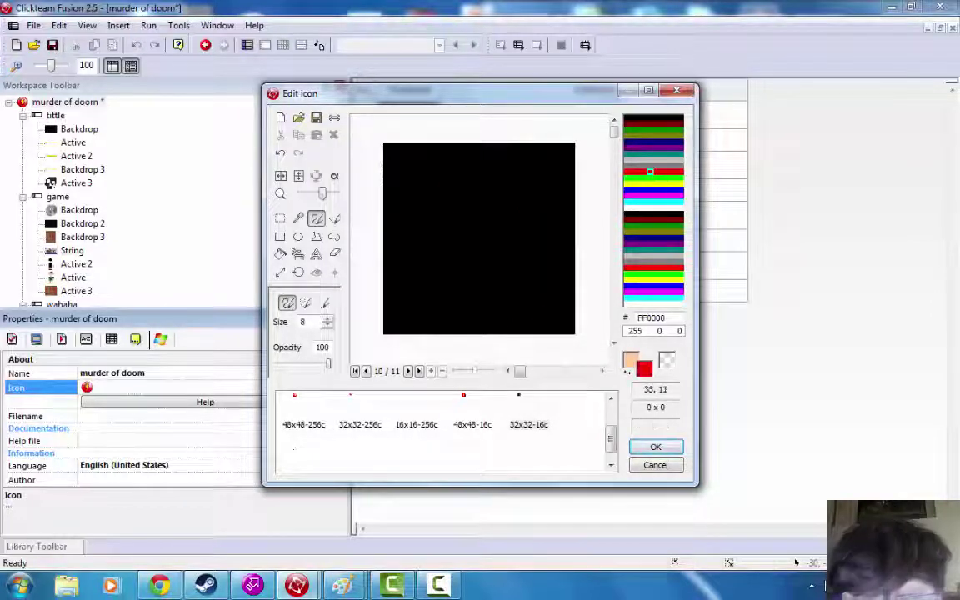
pyautogui.moveTo(408, 184)
pyautogui.mouseDown()
pyautogui.moveTo(393, 250)
pyautogui.moveTo(429, 221)
pyautogui.moveTo(389, 240)
pyautogui.moveTo(392, 338)
pyautogui.moveTo(412, 240)
pyautogui.mouseUp()
pyautogui.click(650, 215)
# - Reduce the pen size for drawing on the black icon image
pyautogui.click(325, 324)
pyautogui.click(326, 324)
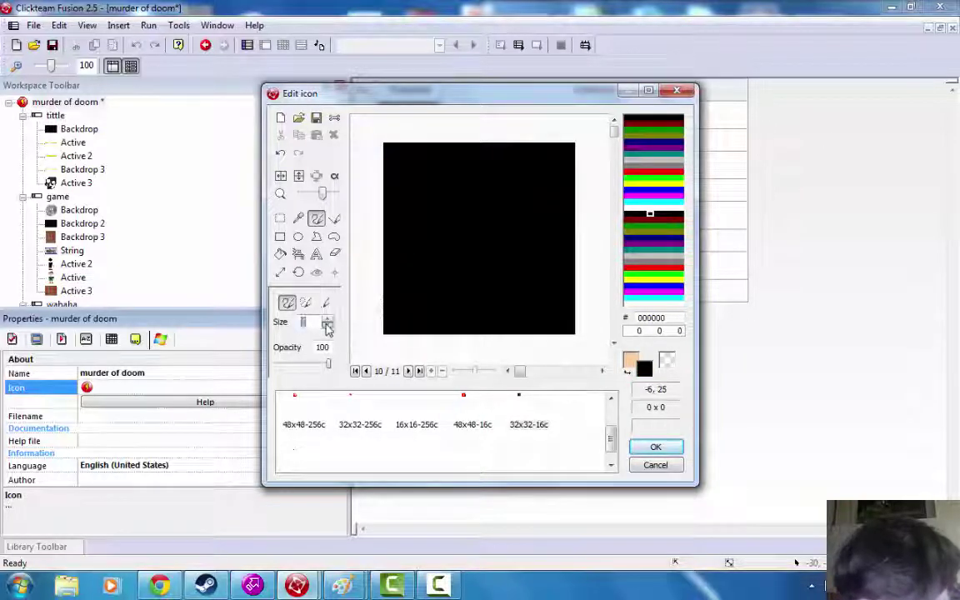
# - Draw three wavy vertical streaks in red FF0000 on the black 32x32-16c icon image, using brush size 1
pyautogui.click(326, 324)
pyautogui.click(326, 324)
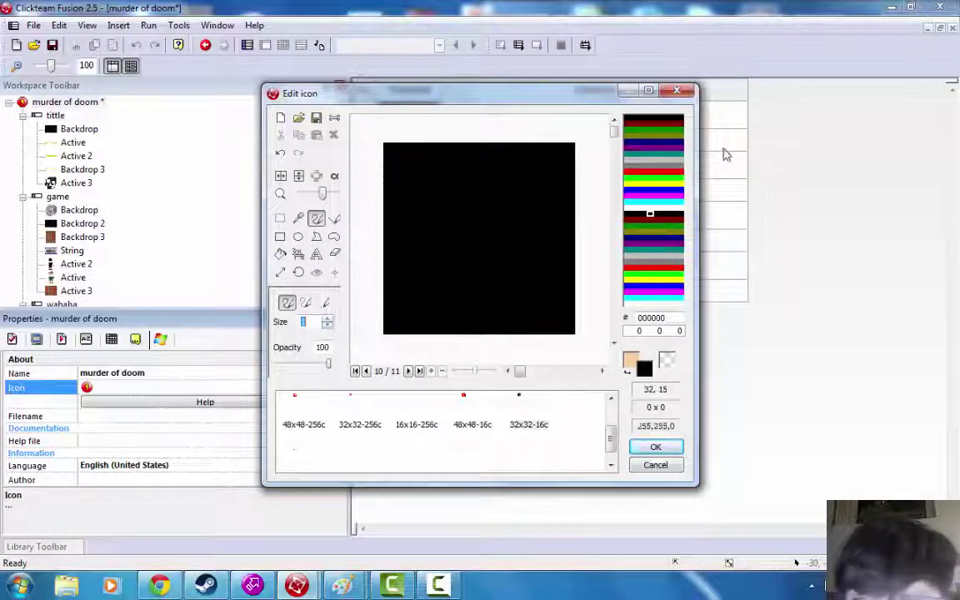
pyautogui.click(649, 174)
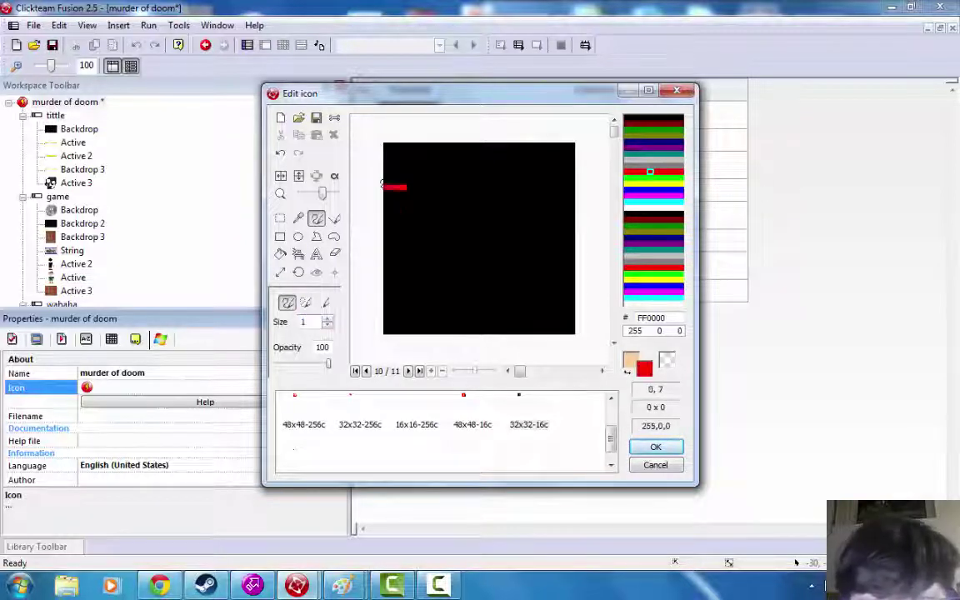
pyautogui.moveTo(382, 184)
pyautogui.mouseDown()
pyautogui.moveTo(427, 276)
pyautogui.moveTo(417, 304)
pyautogui.mouseUp()
pyautogui.moveTo(463, 192)
pyautogui.mouseDown()
pyautogui.moveTo(478, 267)
pyautogui.moveTo(463, 296)
pyautogui.mouseUp()
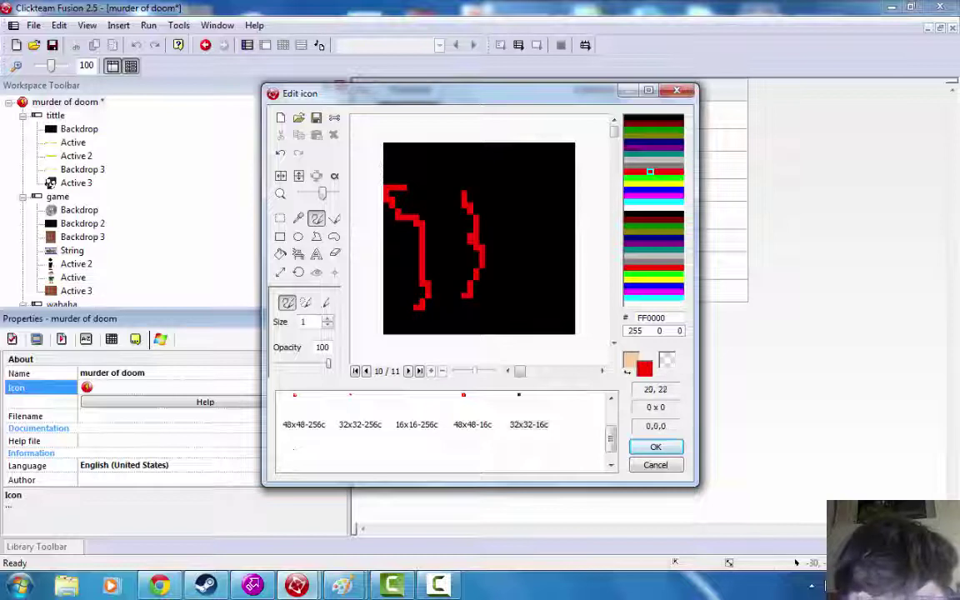
pyautogui.moveTo(511, 196); pyautogui.dragTo(522, 290)
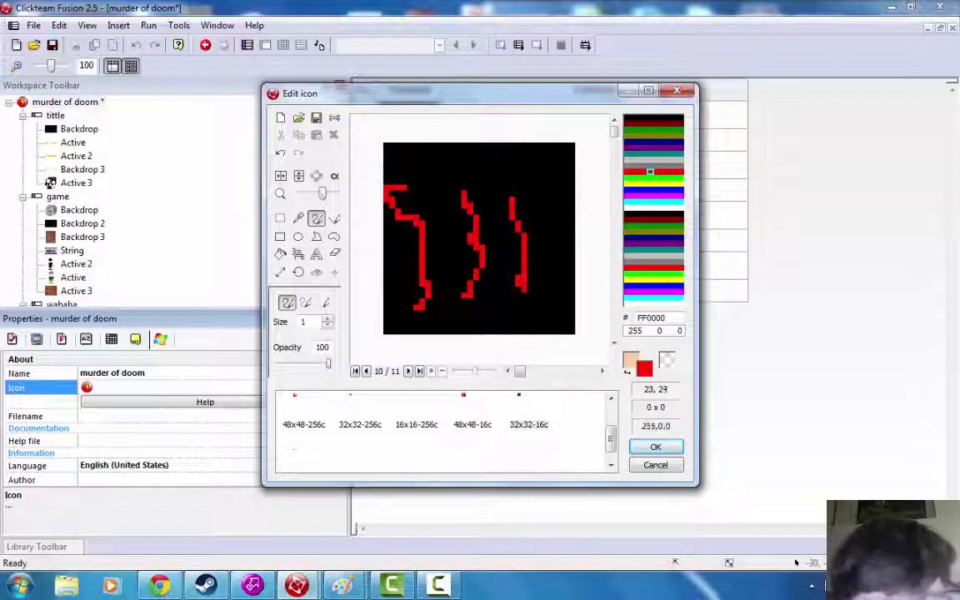
# - Draw a thick horizontal gray (808080) bar across the lower part of the middle red streak
pyautogui.click(654, 160)
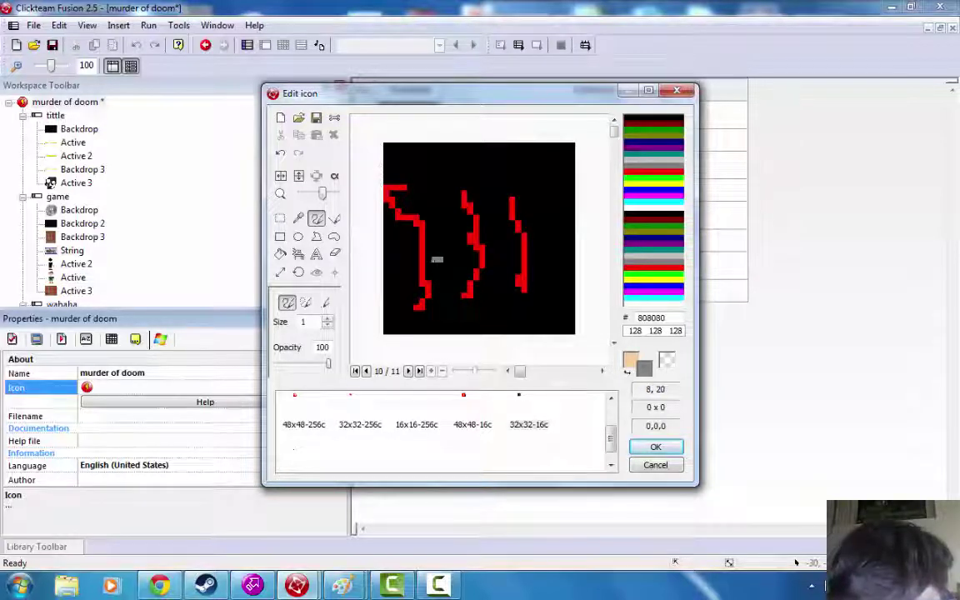
pyautogui.moveTo(434, 265); pyautogui.dragTo(459, 259)
pyautogui.click(453, 265)
pyautogui.click(447, 259)
pyautogui.click(447, 265)
pyautogui.click(453, 260)
pyautogui.click(464, 260)
pyautogui.click(465, 265)
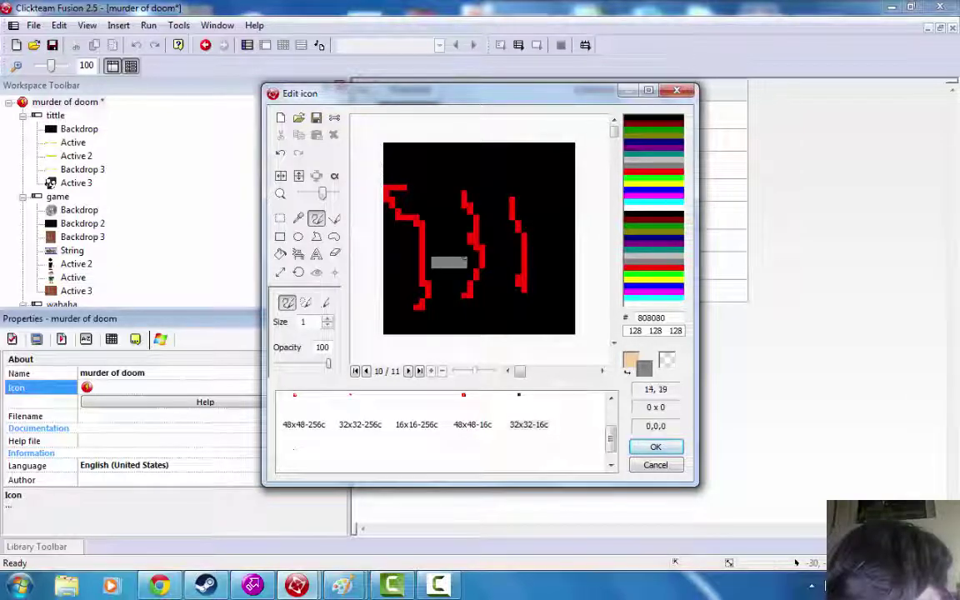
pyautogui.click(469, 259)
pyautogui.click(470, 265)
pyautogui.click(475, 265)
pyautogui.click(475, 260)
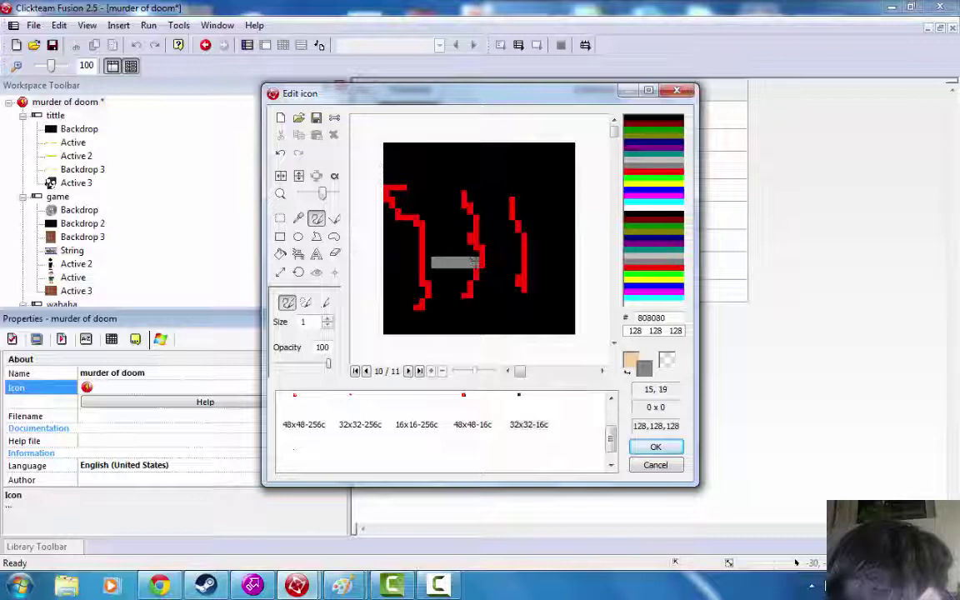
pyautogui.moveTo(500, 265); pyautogui.dragTo(480, 265)
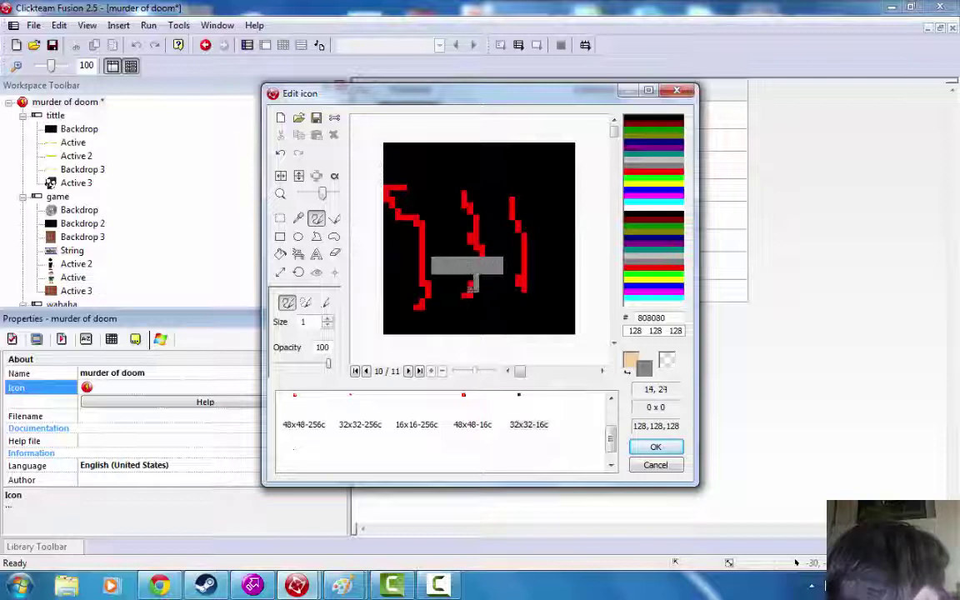
# - Add a vertical gray bar through the horizontal one to form a cross, and clean up its stray pixels in black
pyautogui.moveTo(471, 284); pyautogui.dragTo(476, 295)
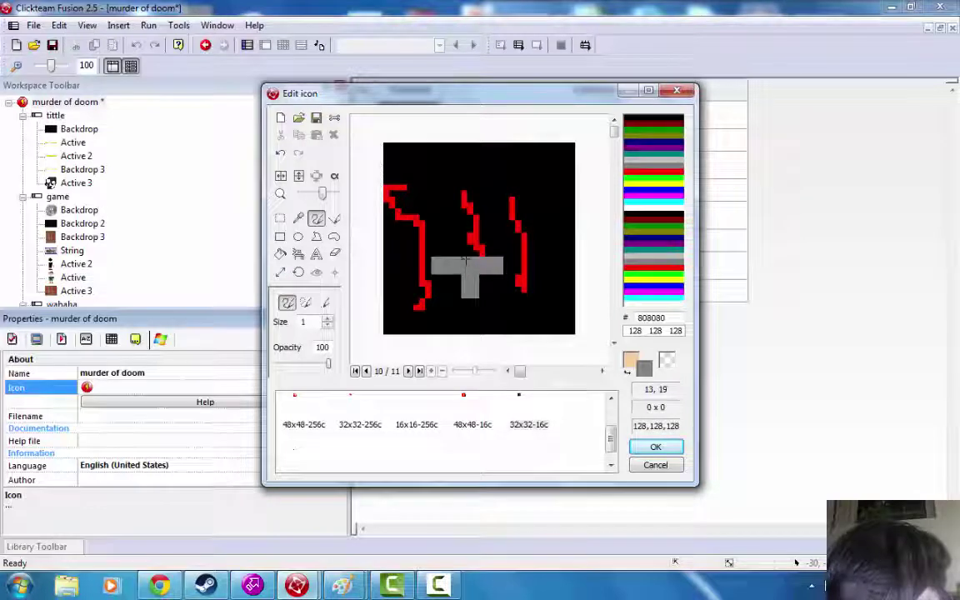
pyautogui.moveTo(470, 242)
pyautogui.mouseDown()
pyautogui.moveTo(468, 230)
pyautogui.moveTo(465, 262)
pyautogui.mouseUp()
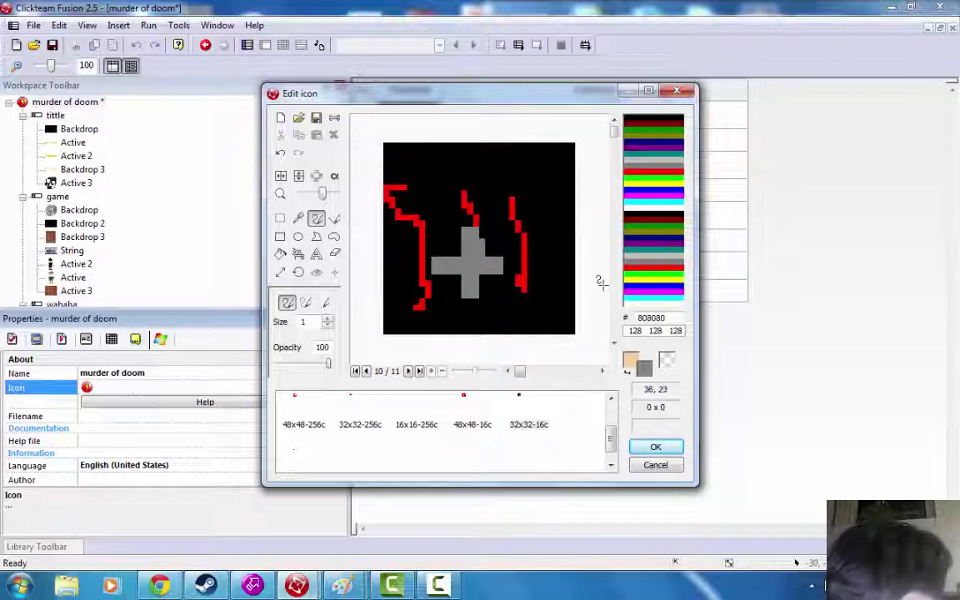
pyautogui.click(643, 214)
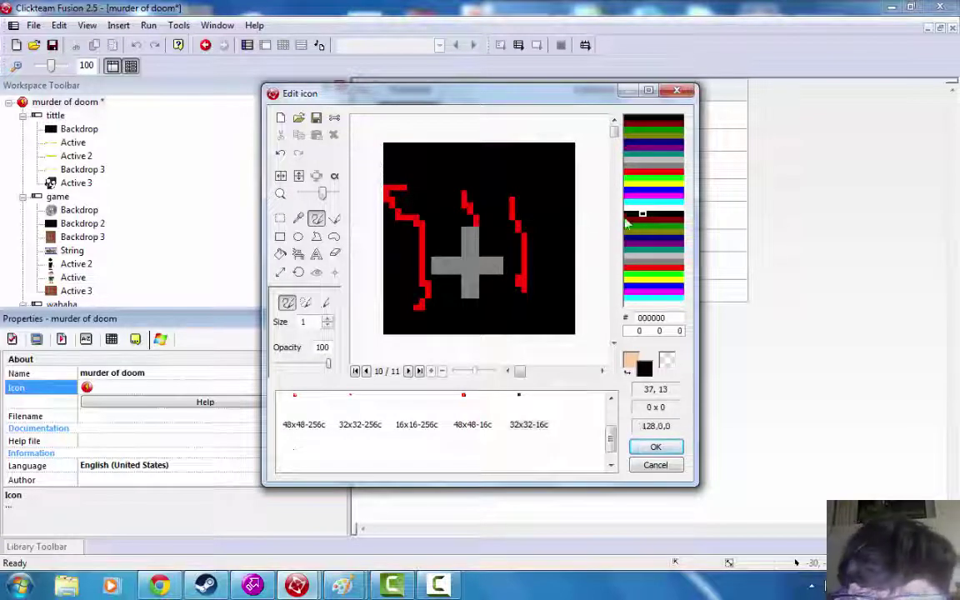
# - Add red FF0000 streaks above, around and across the gray cross, and apply the icon changes
pyautogui.click(650, 172)
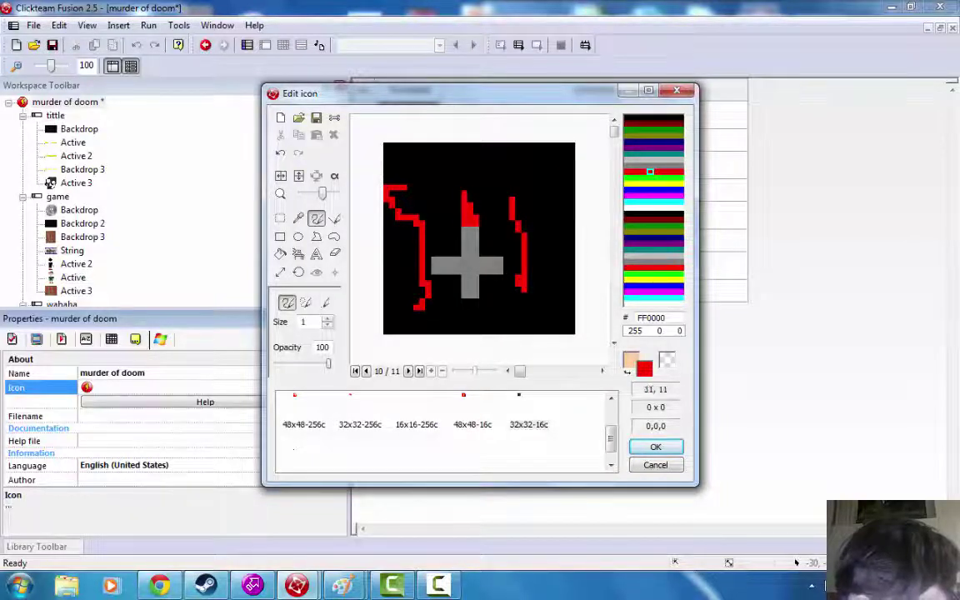
pyautogui.moveTo(434, 163)
pyautogui.mouseDown()
pyautogui.moveTo(497, 169)
pyautogui.moveTo(542, 205)
pyautogui.mouseUp()
pyautogui.moveTo(554, 253)
pyautogui.mouseDown()
pyautogui.moveTo(571, 277)
pyautogui.moveTo(488, 307)
pyautogui.moveTo(360, 180)
pyautogui.moveTo(495, 248)
pyautogui.mouseUp()
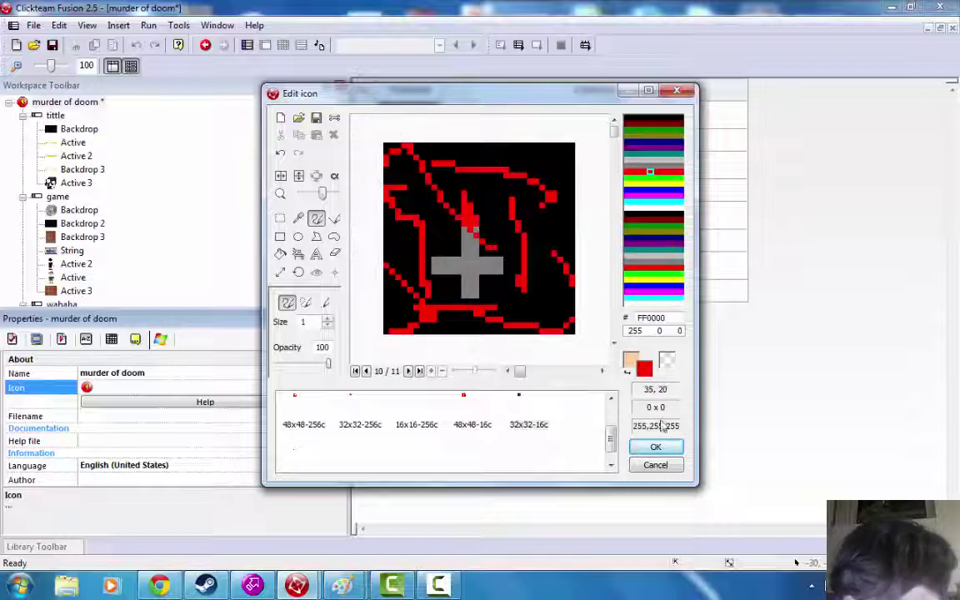
pyautogui.click(656, 446)
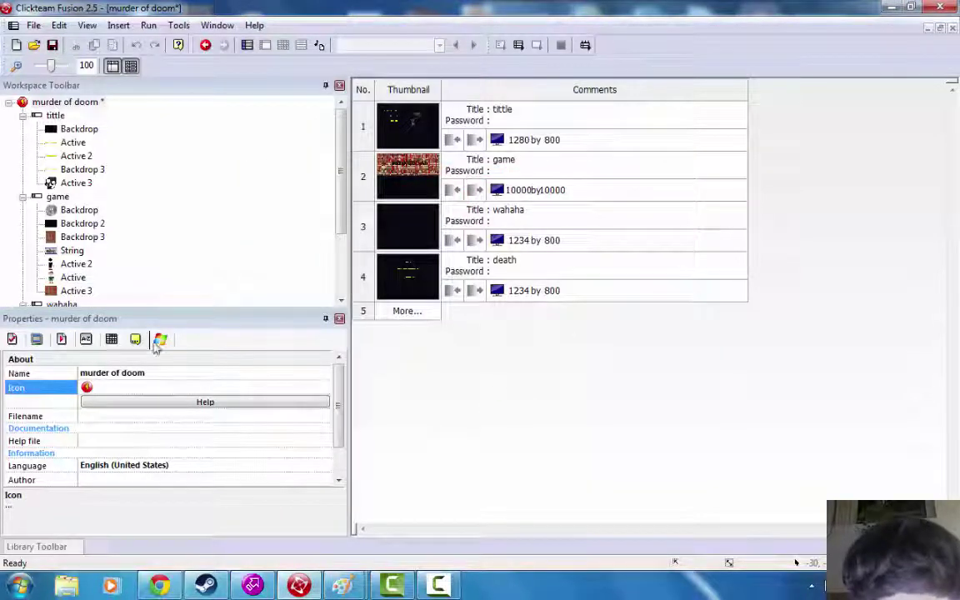
# - Reopen the application's icon for editing and display its 32x32-16c image enlarged
pyautogui.click(86, 386)
pyautogui.click(87, 387)
pyautogui.click(158, 387)
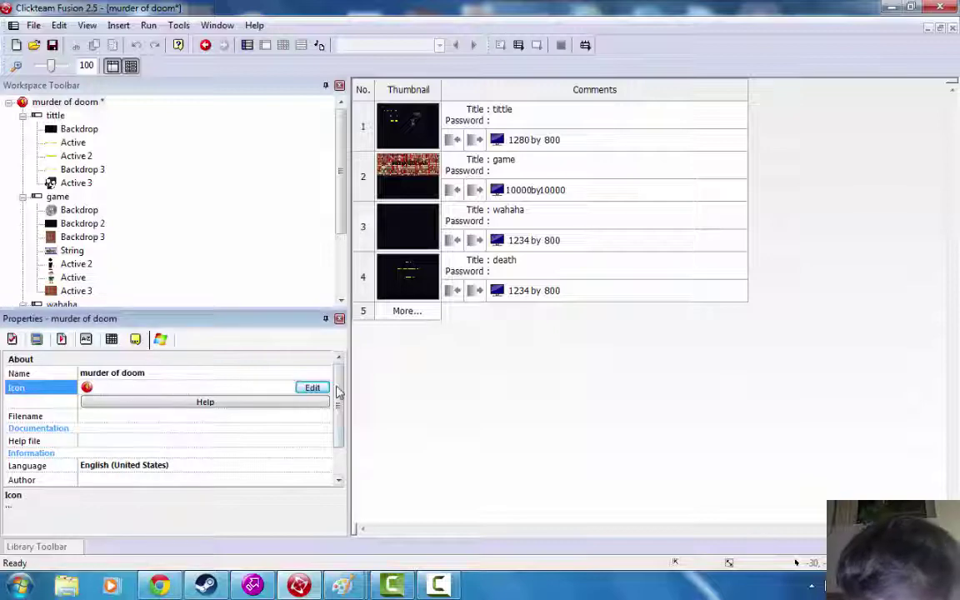
pyautogui.click(312, 387)
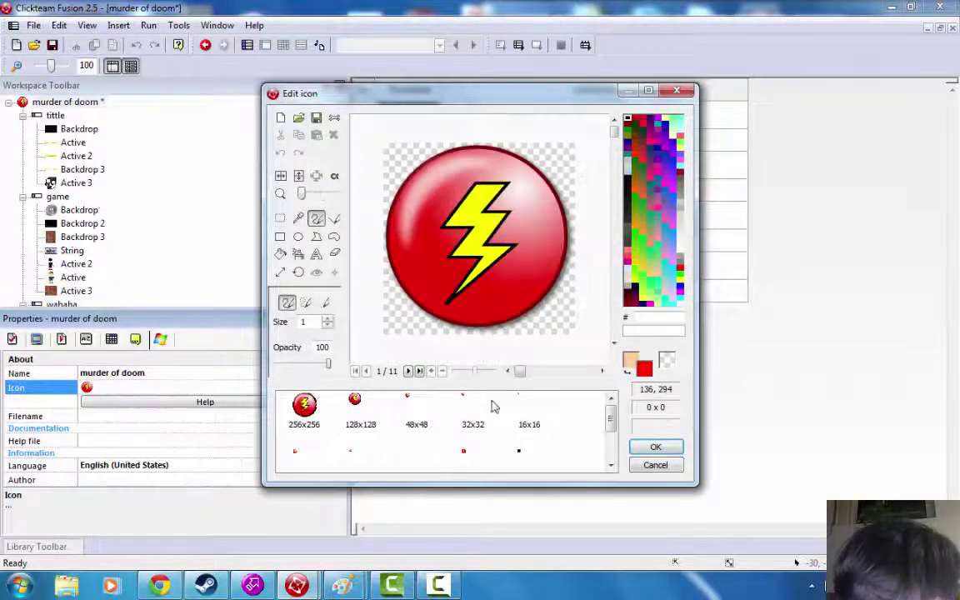
pyautogui.scroll(-1, 533, 439)
pyautogui.scroll(1, 525, 422)
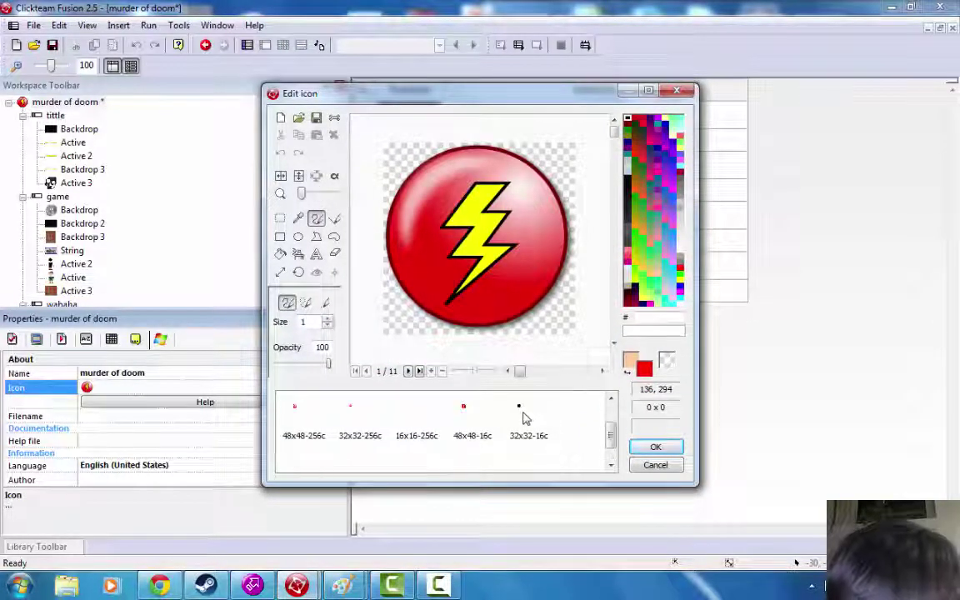
pyautogui.click(521, 412)
pyautogui.scroll(3, 495, 278)
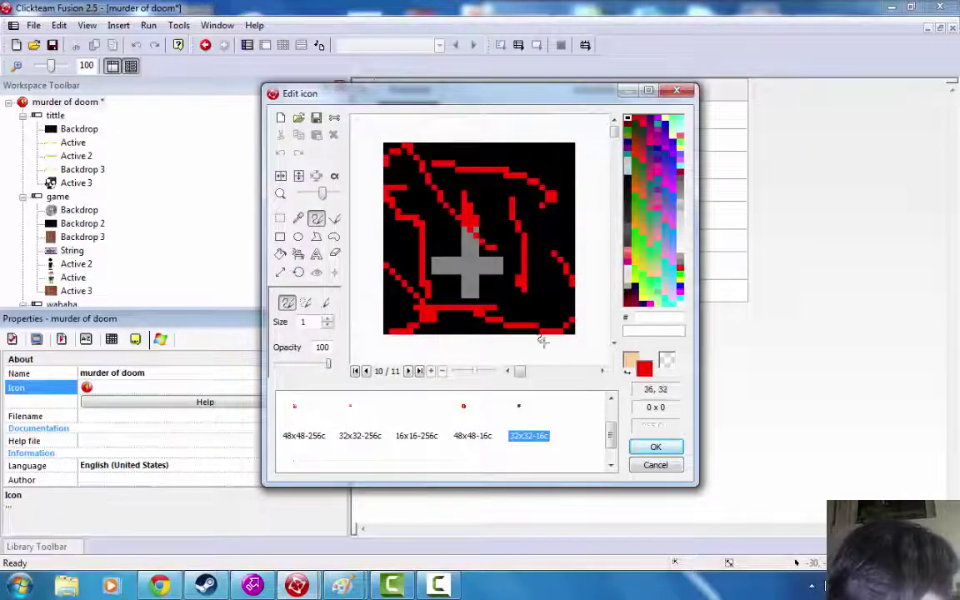
pyautogui.click(575, 350)
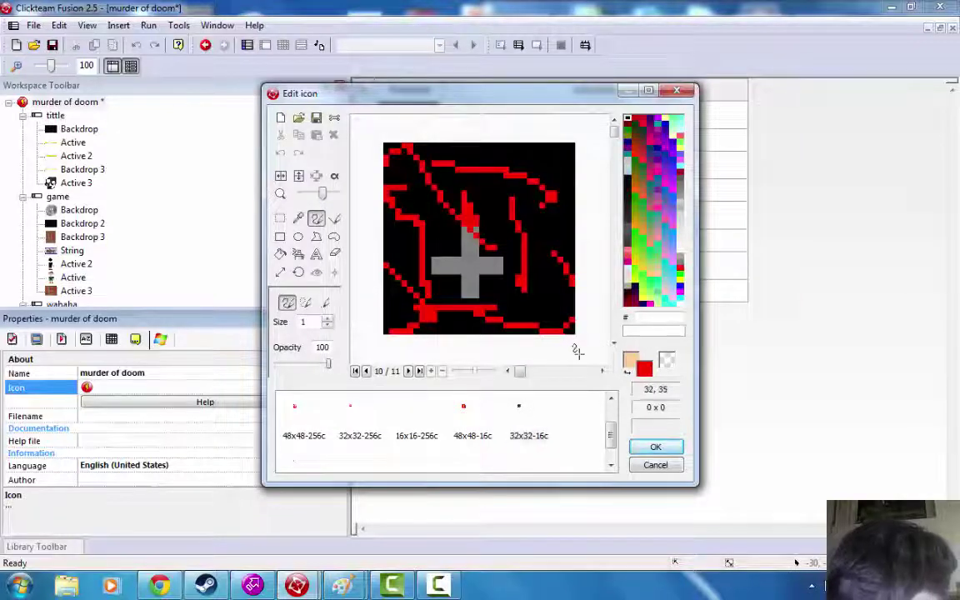
# - Try to transfer the whole 32x32-16c drawing to the 256x256 image, selecting that entire image as the target
pyautogui.click(280, 219)
pyautogui.moveTo(376, 146); pyautogui.dragTo(588, 349)
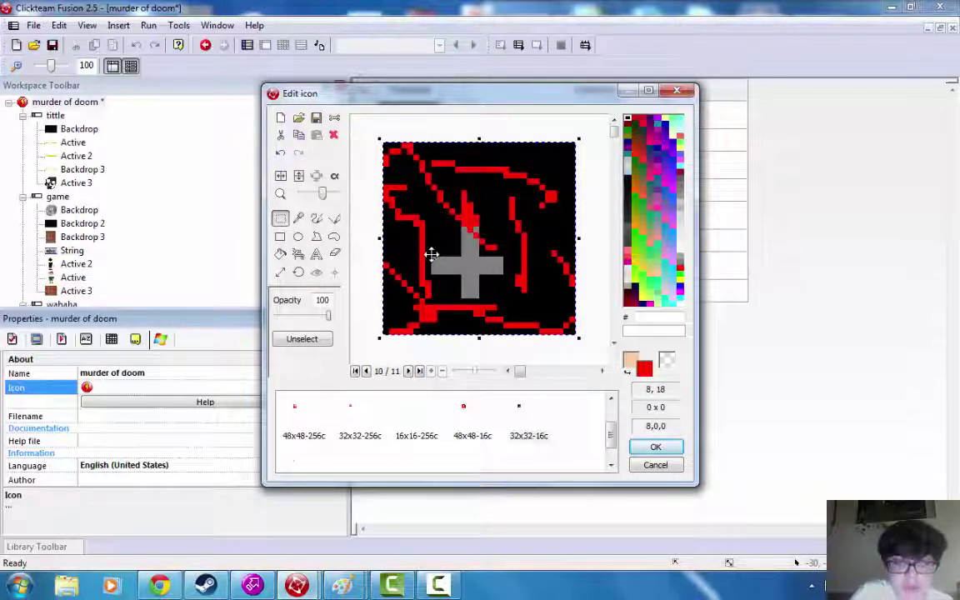
pyautogui.scroll(1, 358, 406)
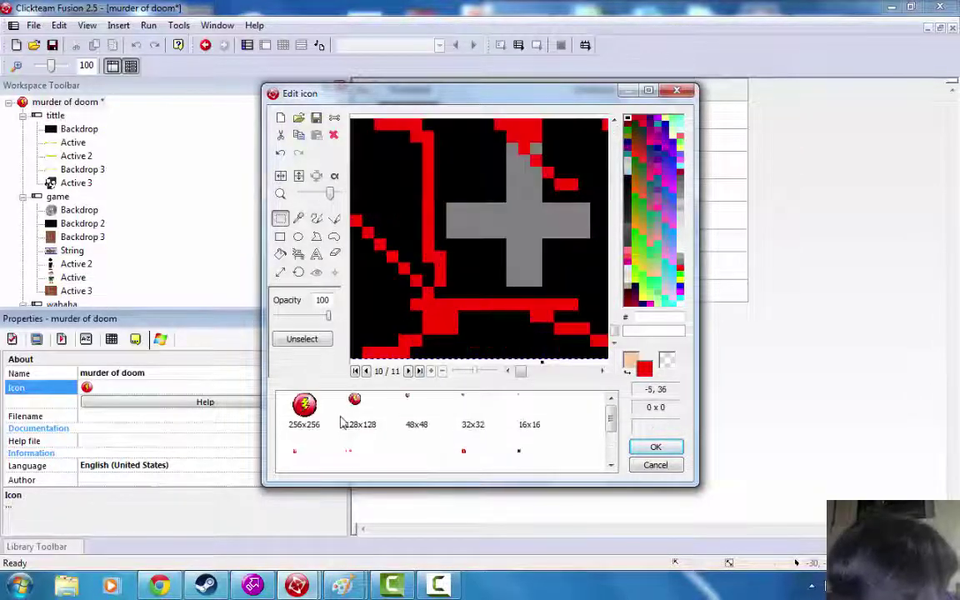
pyautogui.click(315, 413)
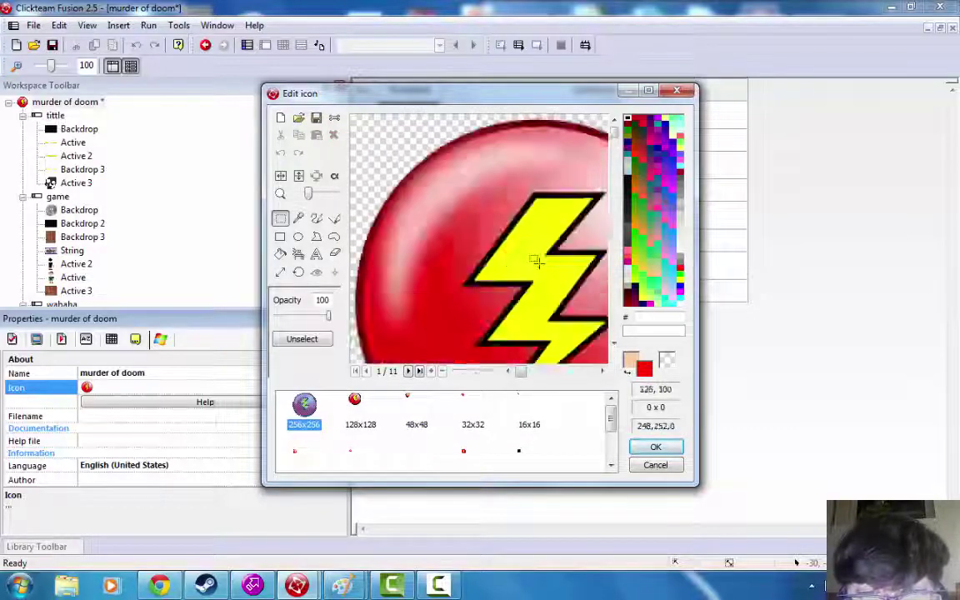
pyautogui.scroll(-3, 525, 258)
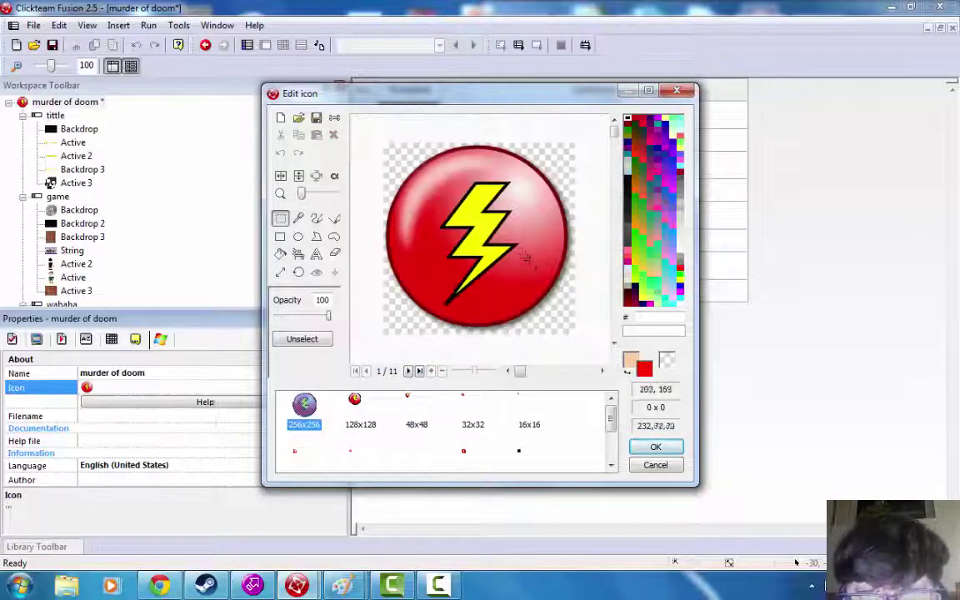
pyautogui.click(389, 325)
pyautogui.moveTo(389, 323); pyautogui.dragTo(586, 131)
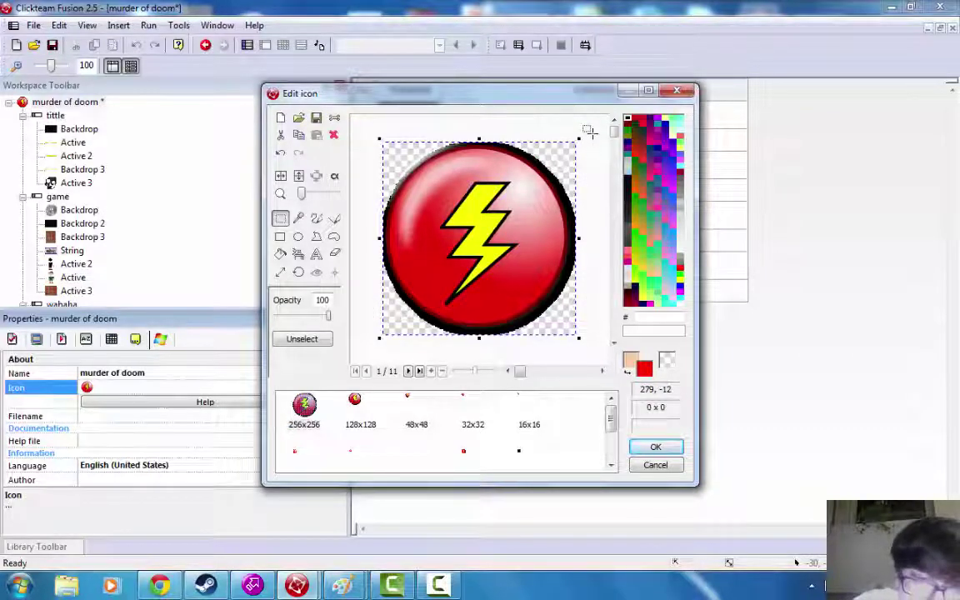
# - Return to the 32x32-16c image and copy its entire drawing
pyautogui.scroll(-3, 538, 427)
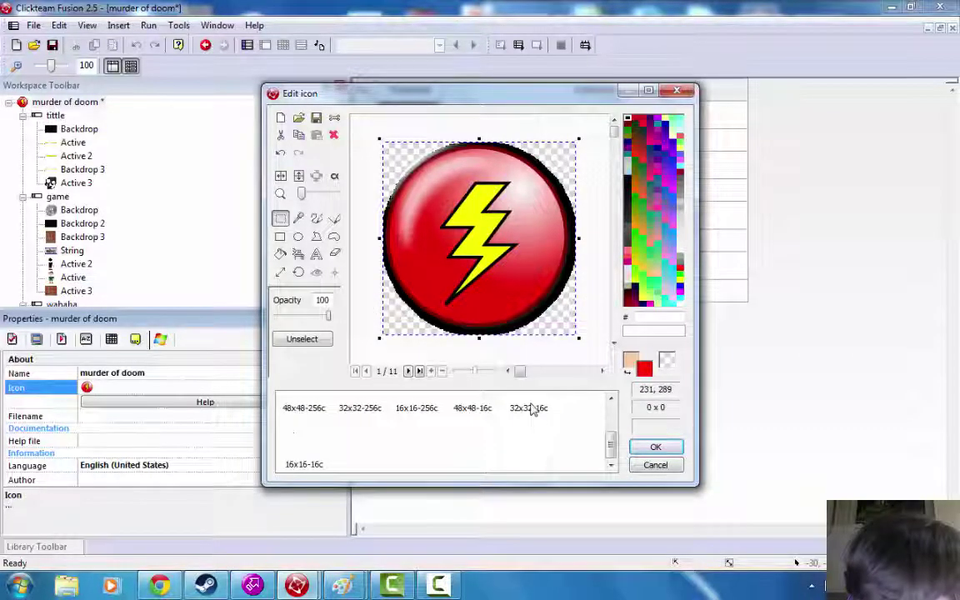
pyautogui.click(530, 408)
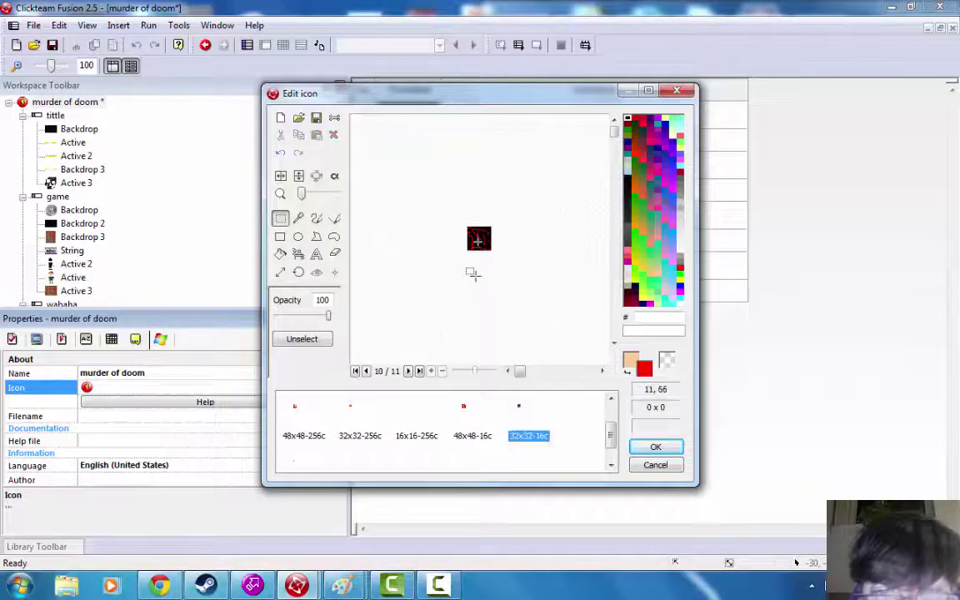
pyautogui.scroll(3, 472, 273)
pyautogui.moveTo(372, 132); pyautogui.dragTo(585, 343)
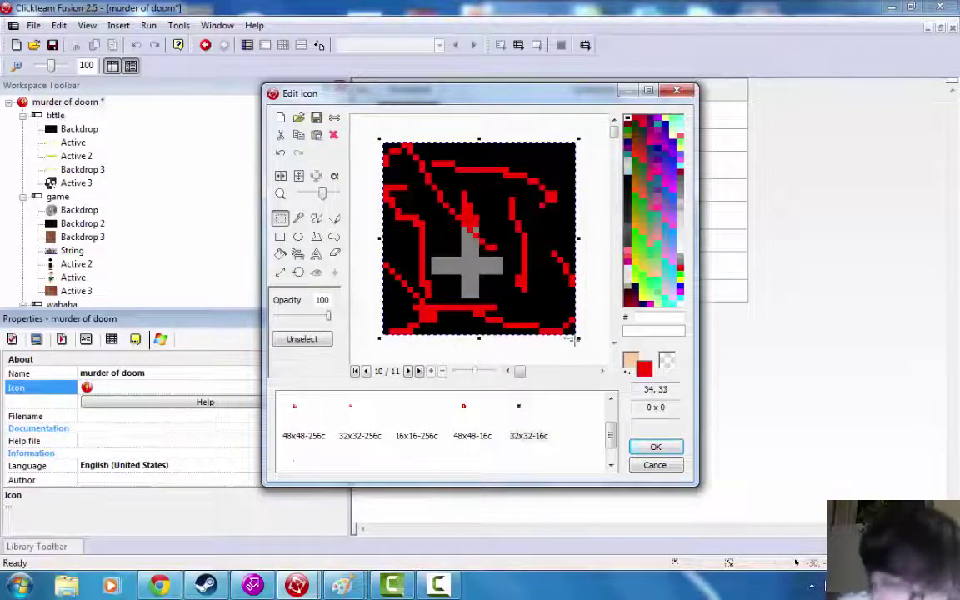
# - Paste the copied drawing into the 256x256 image, stretch it to cover the whole canvas, and apply the icon changes
pyautogui.scroll(2, 404, 413)
pyautogui.click(304, 408)
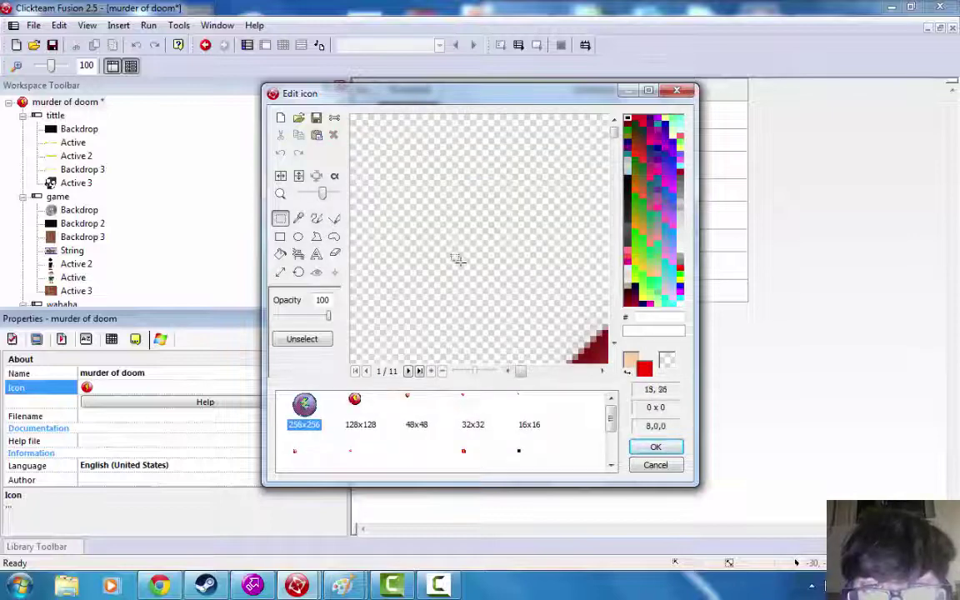
pyautogui.scroll(-3, 457, 259)
pyautogui.moveTo(372, 139); pyautogui.dragTo(587, 343)
pyautogui.hotkey('ctrl', 'v')
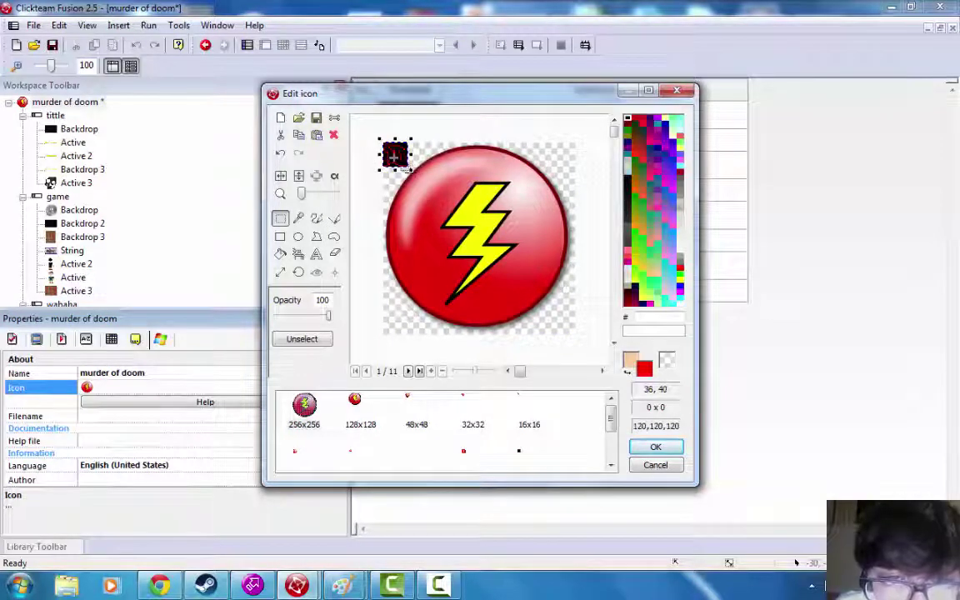
pyautogui.moveTo(411, 170); pyautogui.dragTo(583, 336)
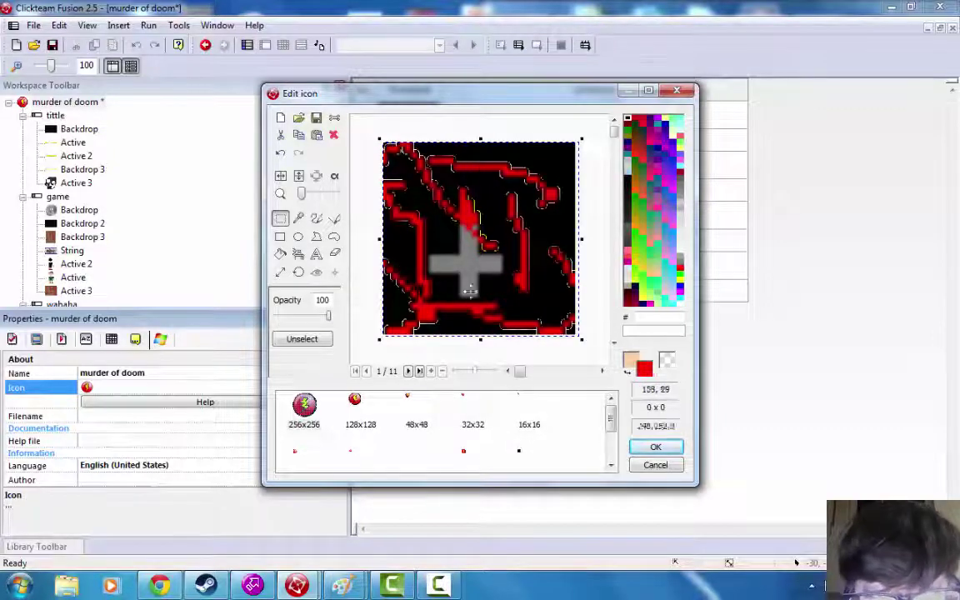
pyautogui.click(655, 448)
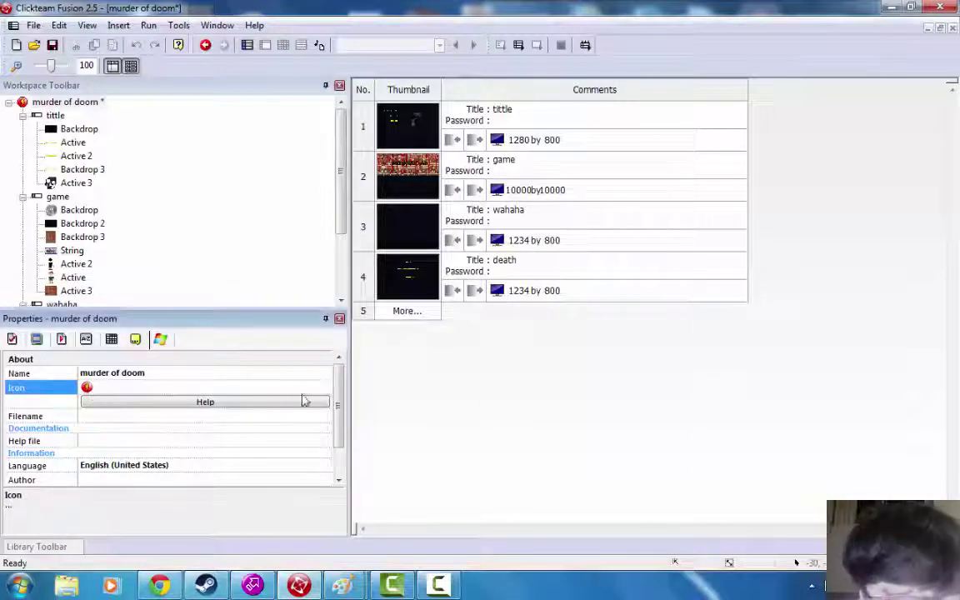
# - Reopen the application icon, paste the copied drawing into the 128x128 image, stretch it over the whole canvas, and apply the changes
pyautogui.click(312, 388)
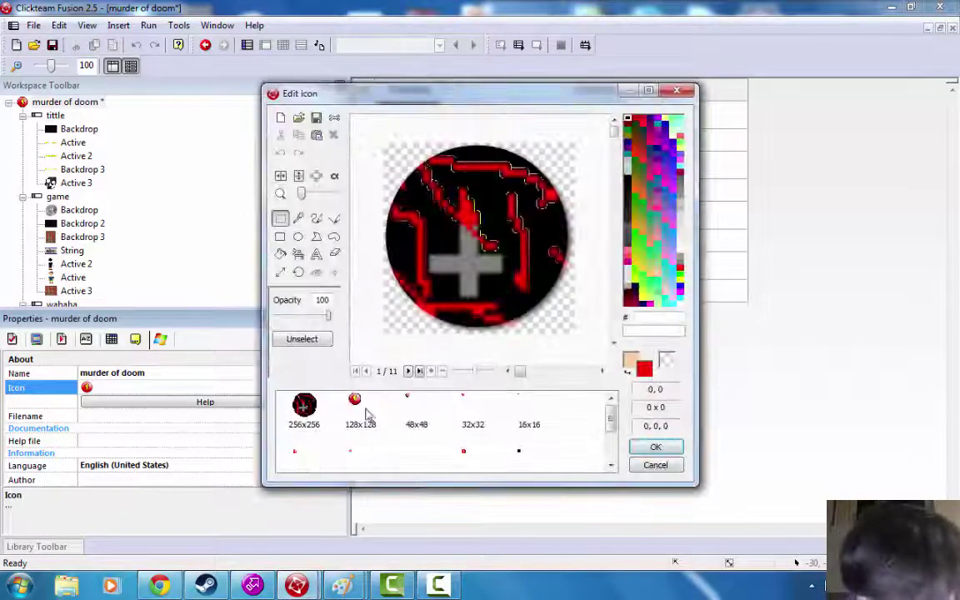
pyautogui.click(358, 409)
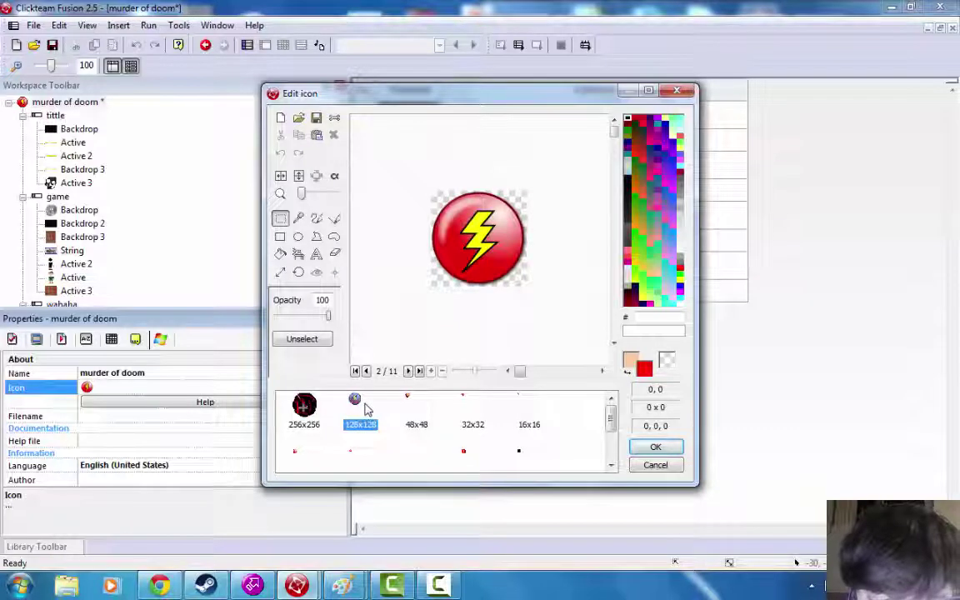
pyautogui.scroll(1, 451, 292)
pyautogui.scroll(-1, 456, 298)
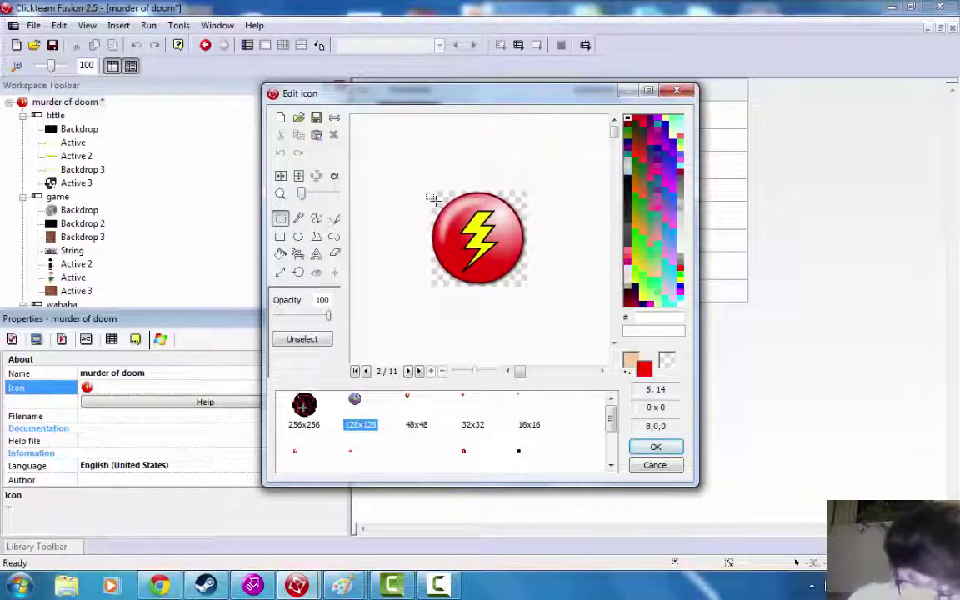
pyautogui.hotkey('ctrl', 'v')
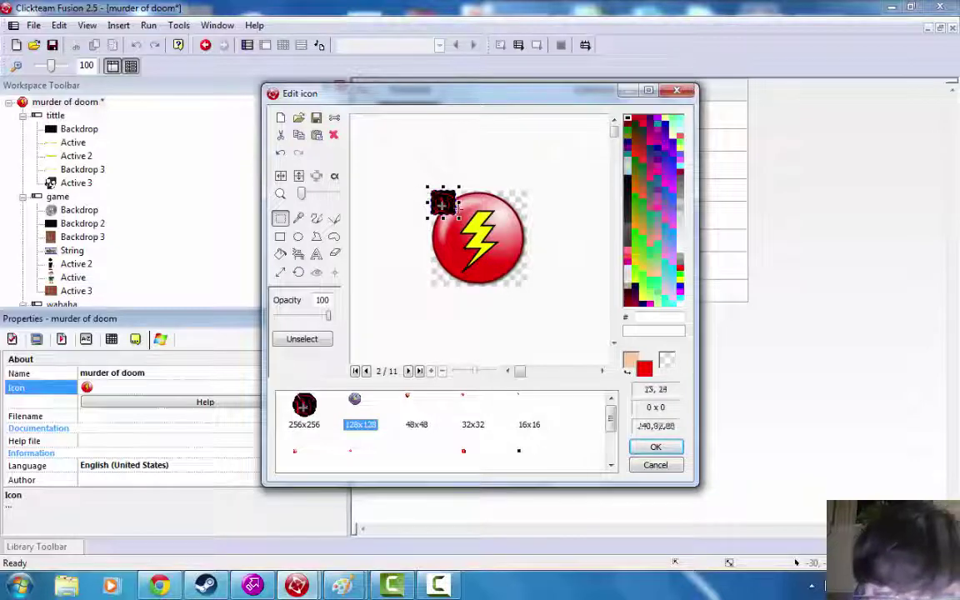
pyautogui.moveTo(536, 293); pyautogui.dragTo(533, 290)
pyautogui.click(658, 441)
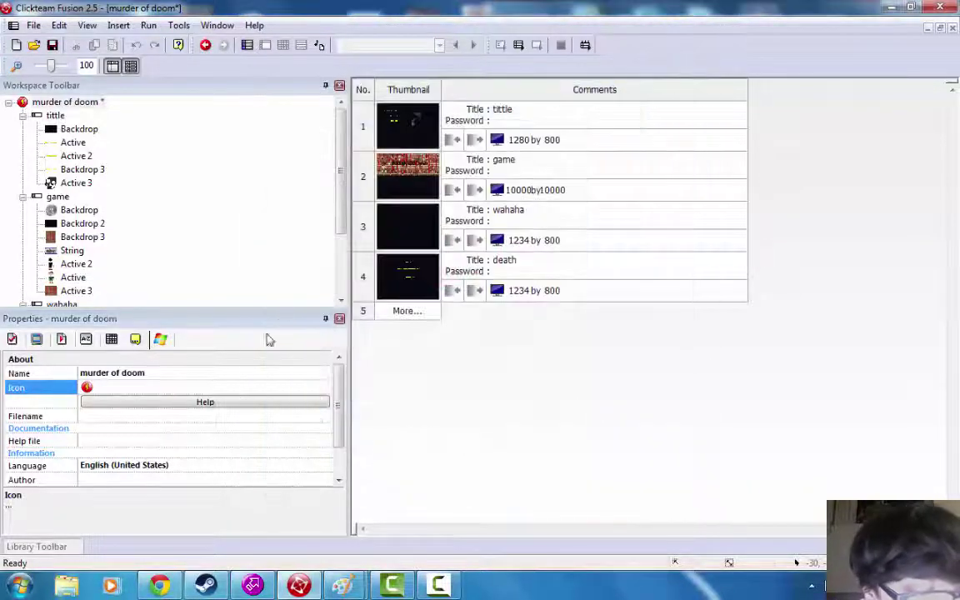
# - Reopen the application icon for editing and clear the 48x48 image by moving its entire original artwork off the canvas
pyautogui.click(313, 387)
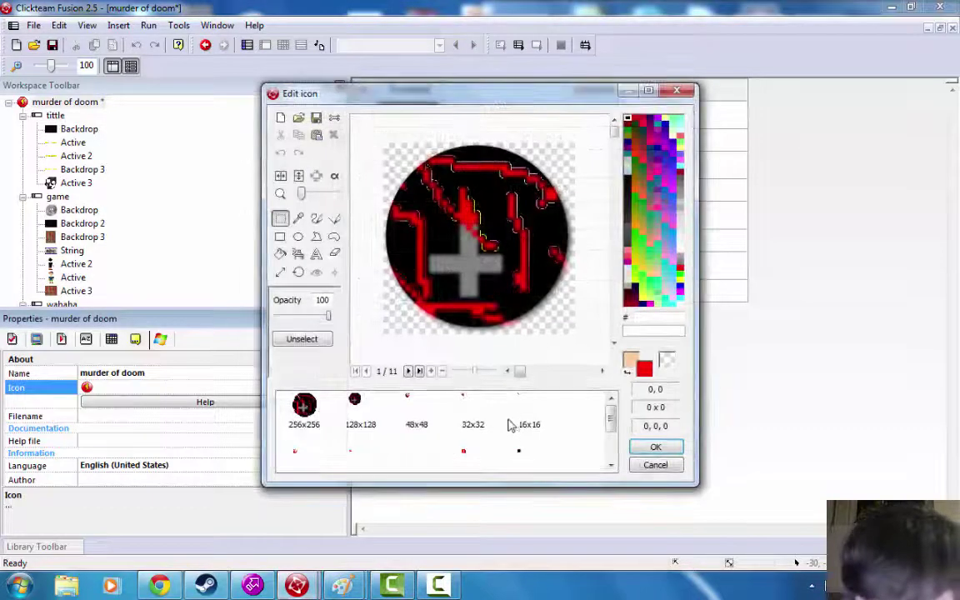
pyautogui.click(405, 403)
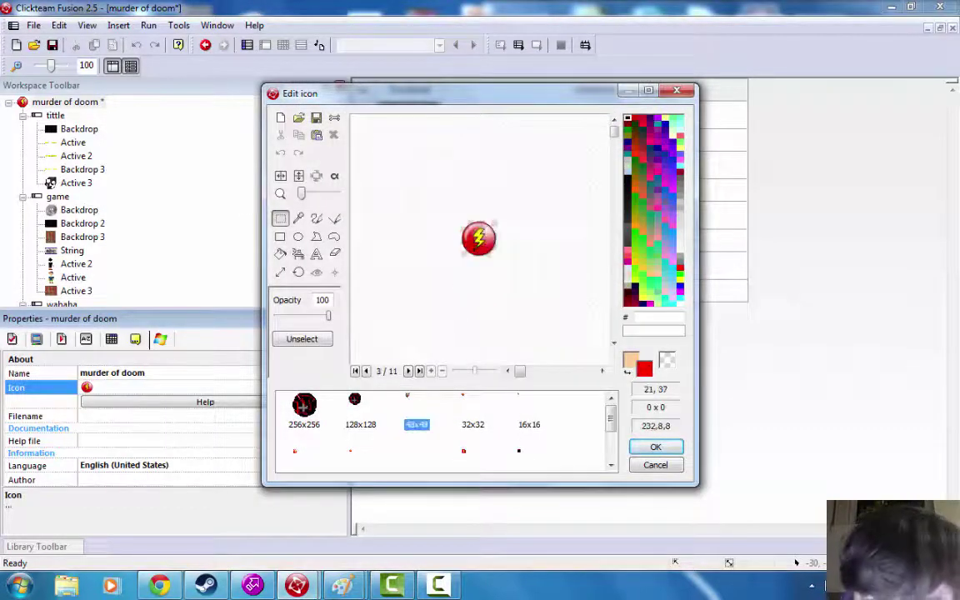
pyautogui.scroll(1, 430, 221)
pyautogui.moveTo(418, 185); pyautogui.dragTo(546, 284)
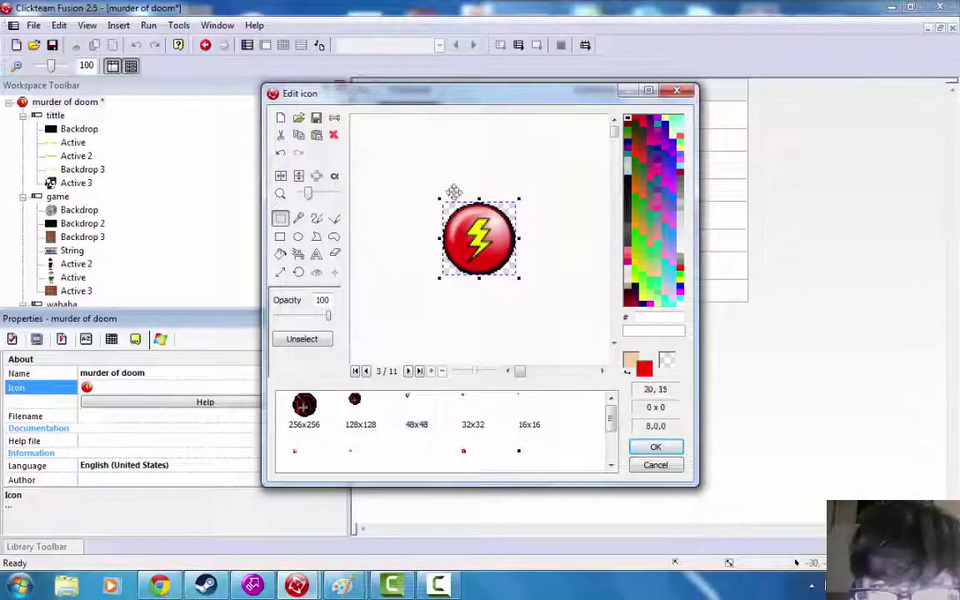
pyautogui.moveTo(485, 239); pyautogui.dragTo(648, 330)
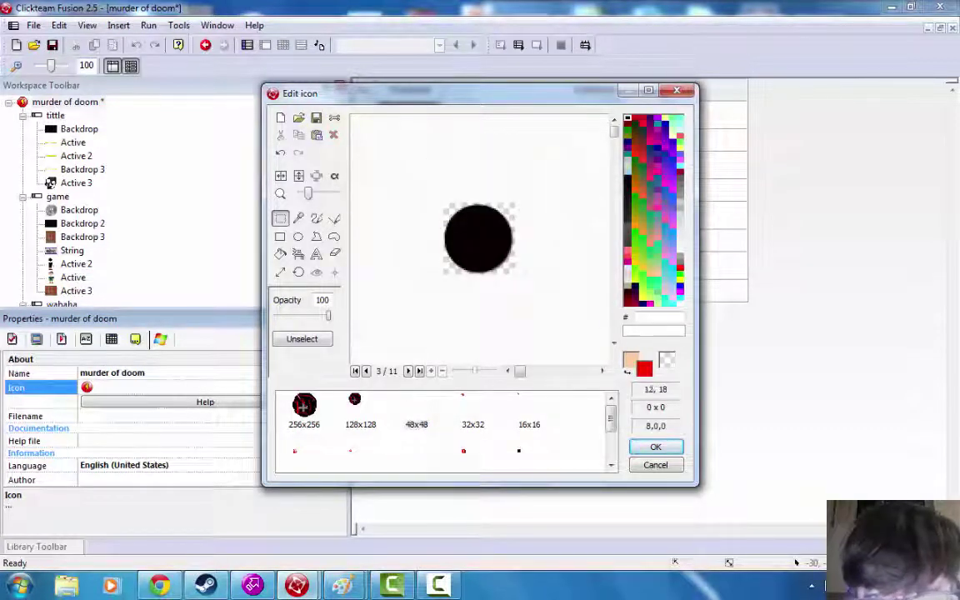
# - Try to paste the drawing into the cleared 48x48 image, and move the pasted artwork off the canvas
pyautogui.moveTo(439, 200); pyautogui.dragTo(543, 301)
pyautogui.click(390, 217)
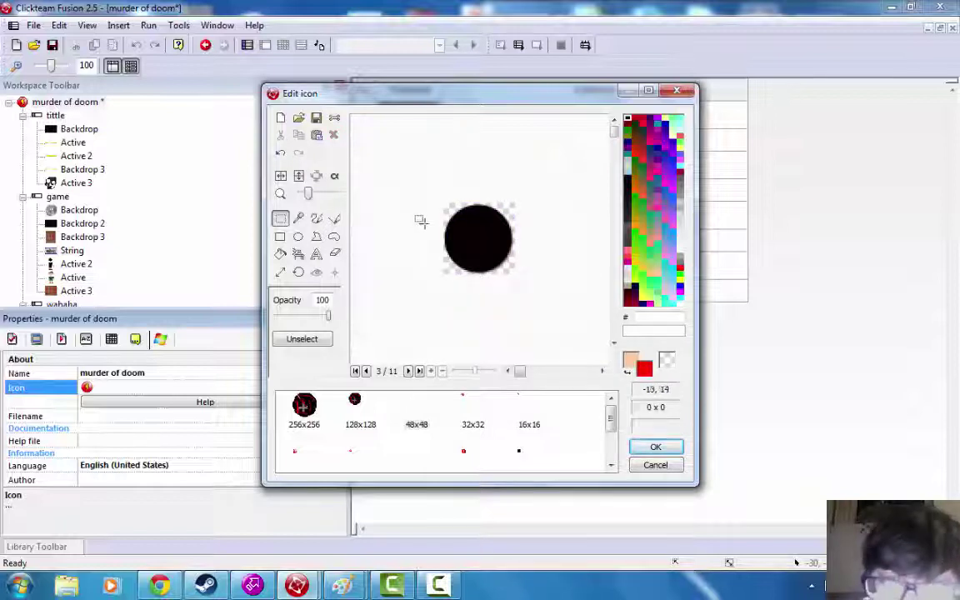
pyautogui.hotkey('ctrl', 'v')
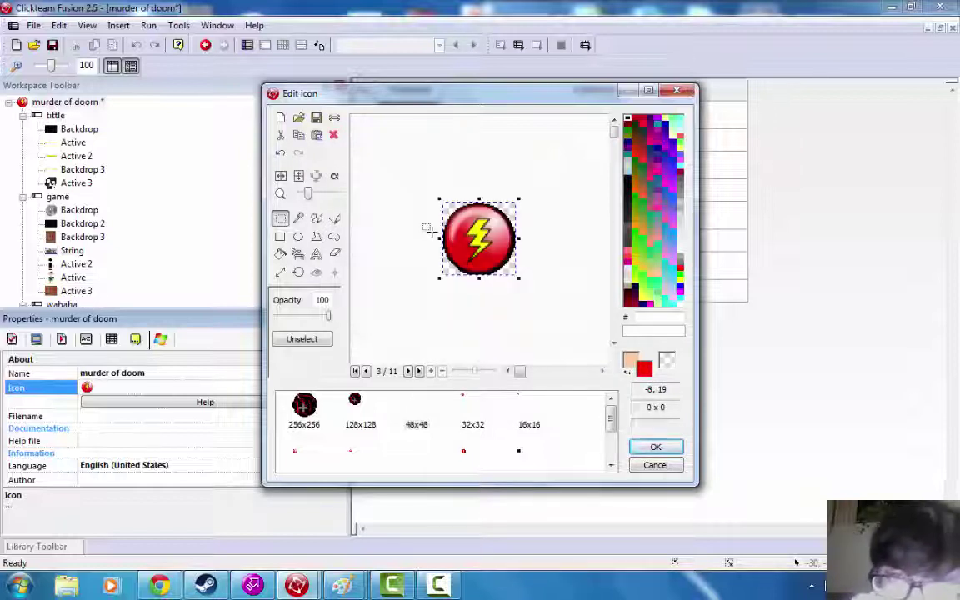
pyautogui.moveTo(480, 238); pyautogui.dragTo(544, 338)
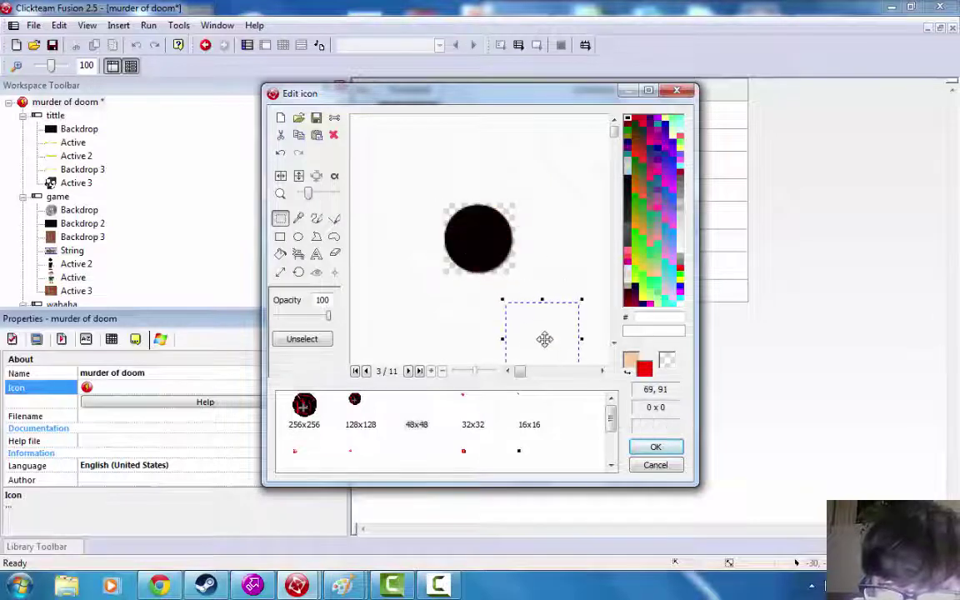
# - Return to the 32x32-16c image, select its entire drawing, and copy it again
pyautogui.click(358, 400)
pyautogui.scroll(-3, 447, 425)
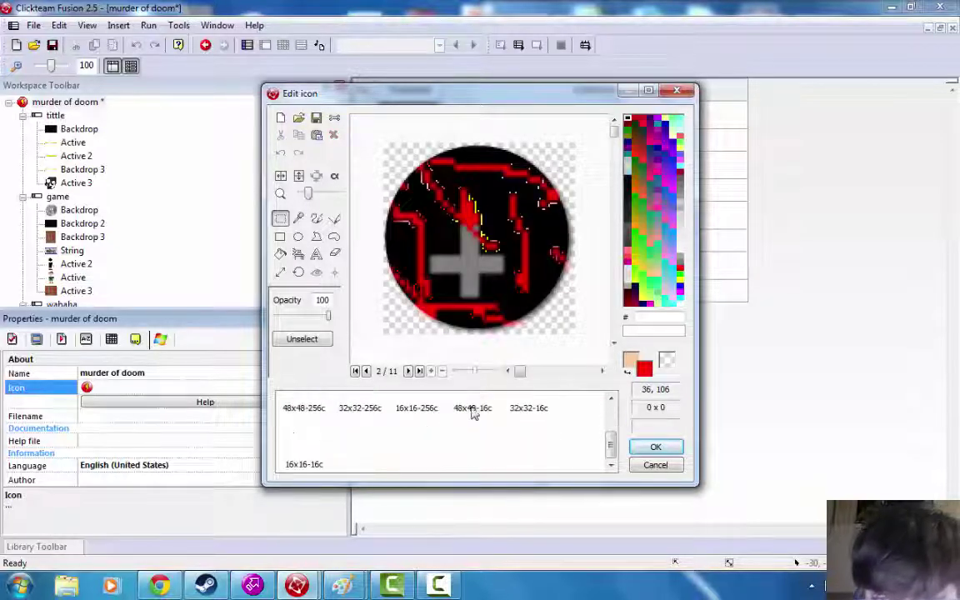
pyautogui.scroll(1, 539, 410)
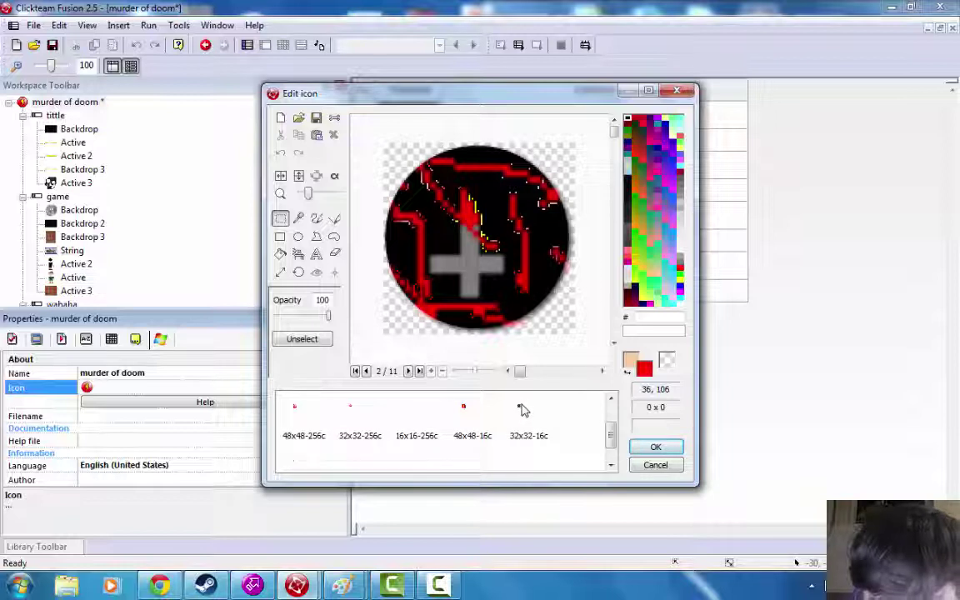
pyautogui.click(522, 405)
pyautogui.scroll(1, 457, 274)
pyautogui.moveTo(407, 165)
pyautogui.mouseDown()
pyautogui.moveTo(542, 293)
pyautogui.moveTo(529, 290)
pyautogui.mouseUp()
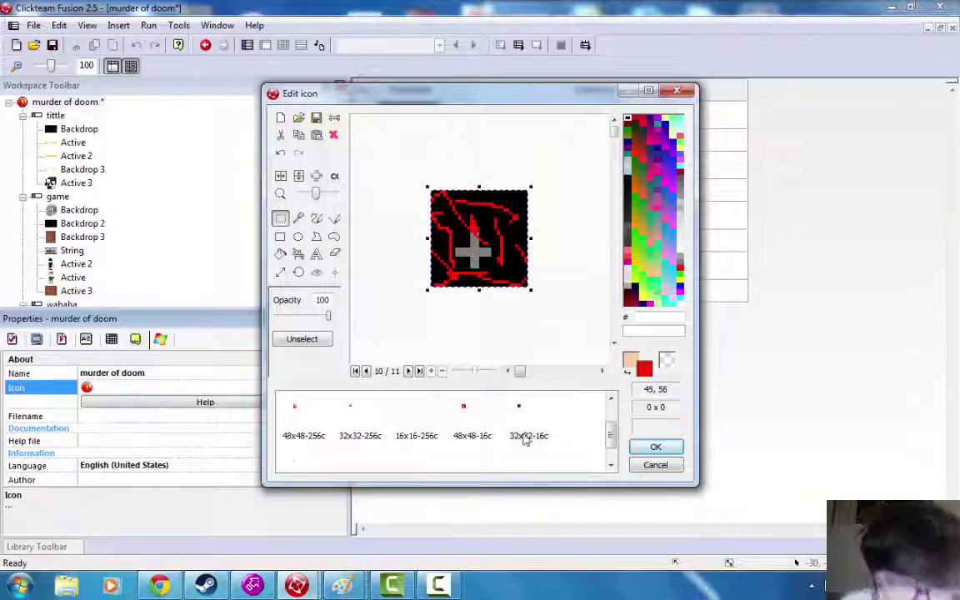
# - Paste the copied drawing into the 48x48 image and stretch it to cover the whole canvas
pyautogui.scroll(1, 467, 413)
pyautogui.click(407, 408)
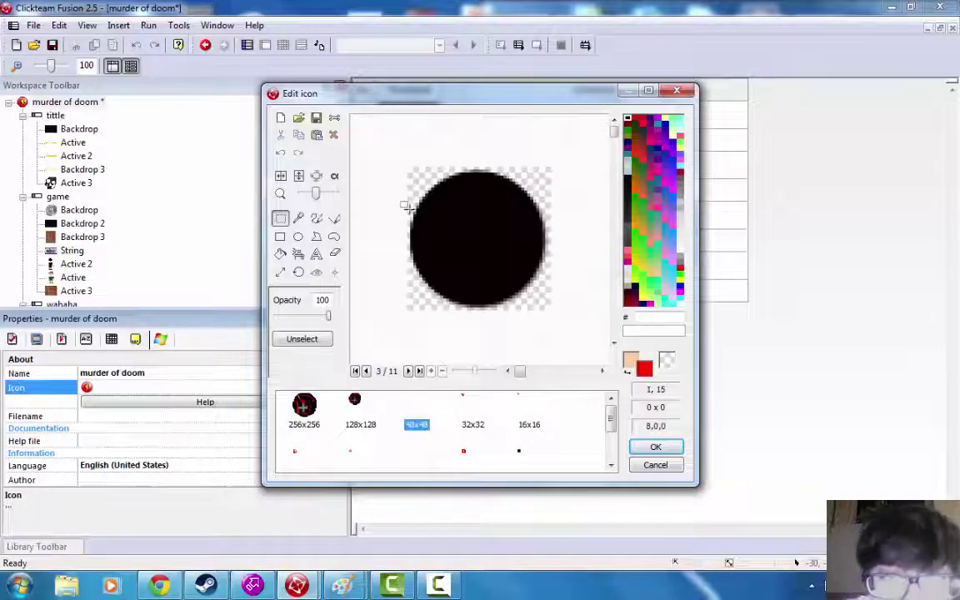
pyautogui.hotkey('ctrl', 'v')
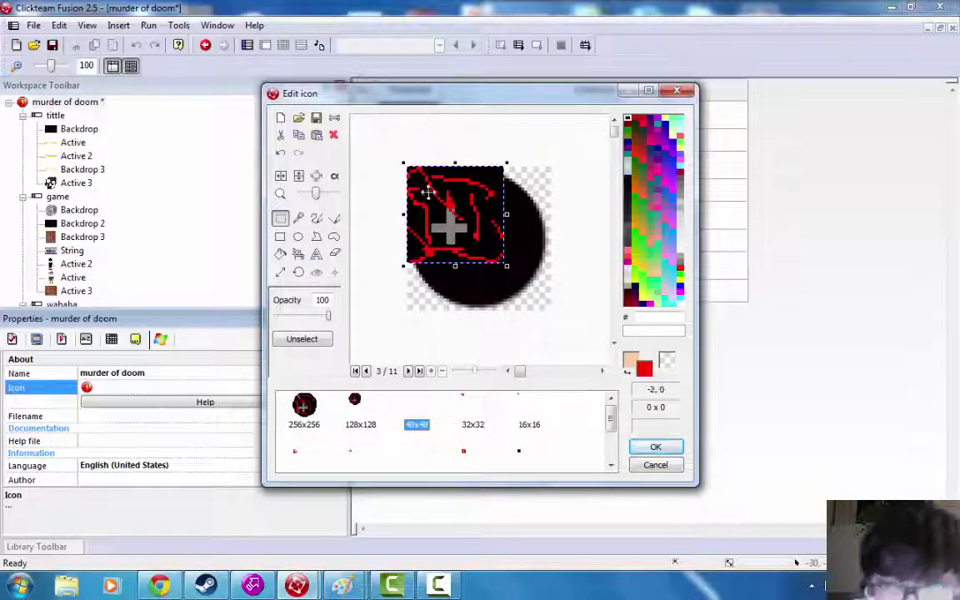
pyautogui.moveTo(507, 265); pyautogui.dragTo(554, 312)
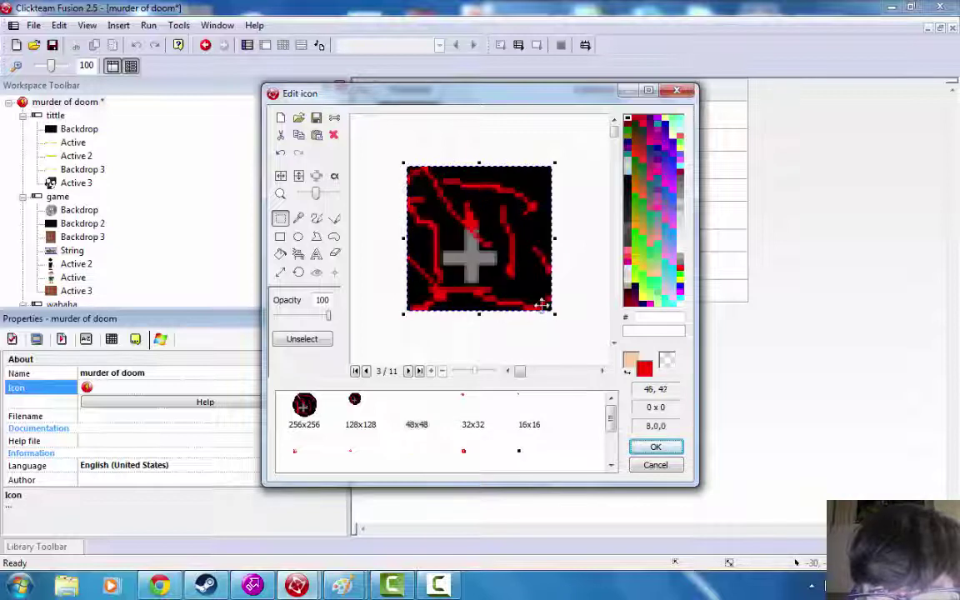
# - Replace the entire artwork of the 32x32 image with the copied drawing
pyautogui.click(473, 404)
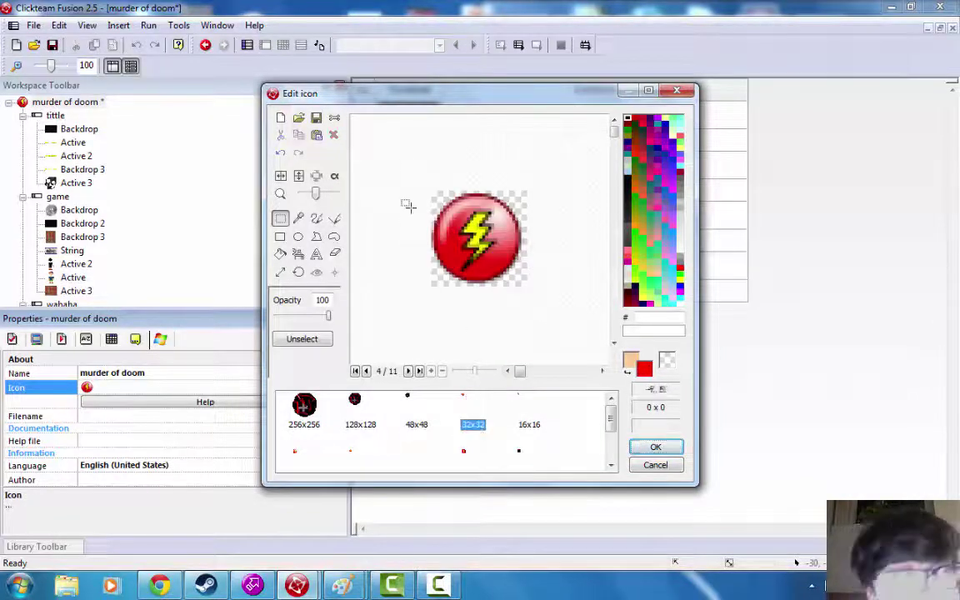
pyautogui.moveTo(397, 171); pyautogui.dragTo(547, 298)
pyautogui.hotkey('ctrl', 'v')
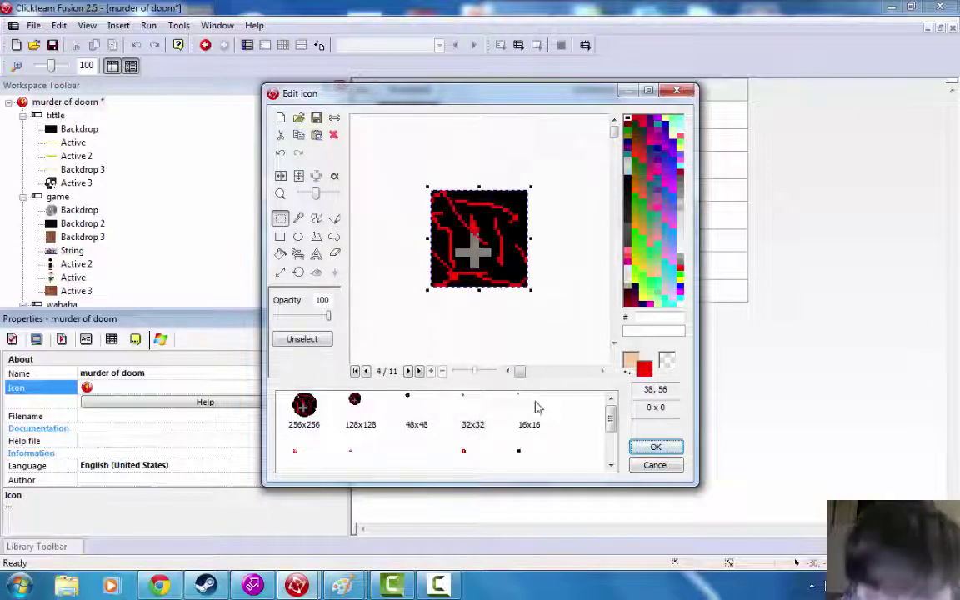
pyautogui.click(478, 414)
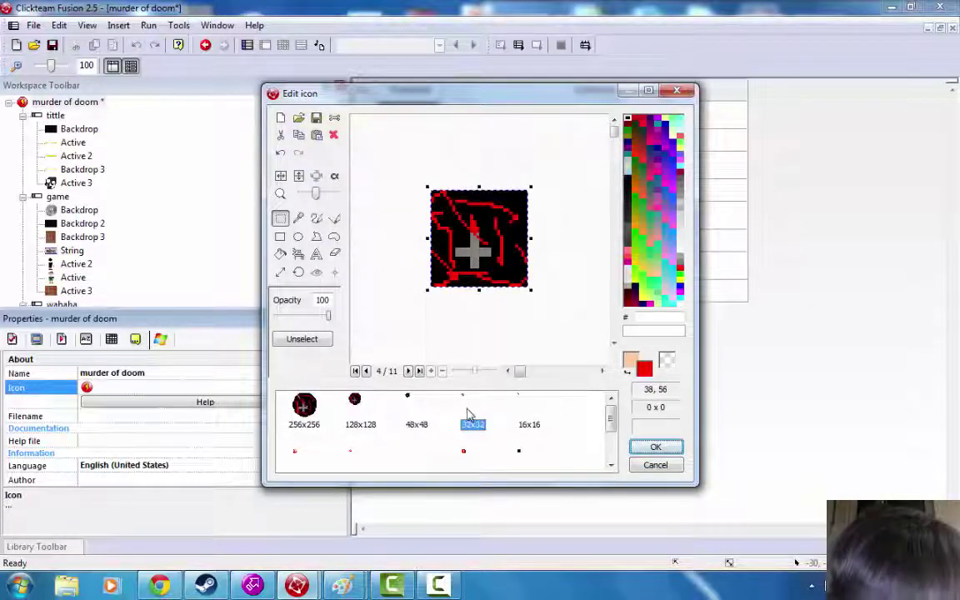
# - Paste the copied drawing over the 16x16 image and shrink it to fit the canvas
pyautogui.click(516, 405)
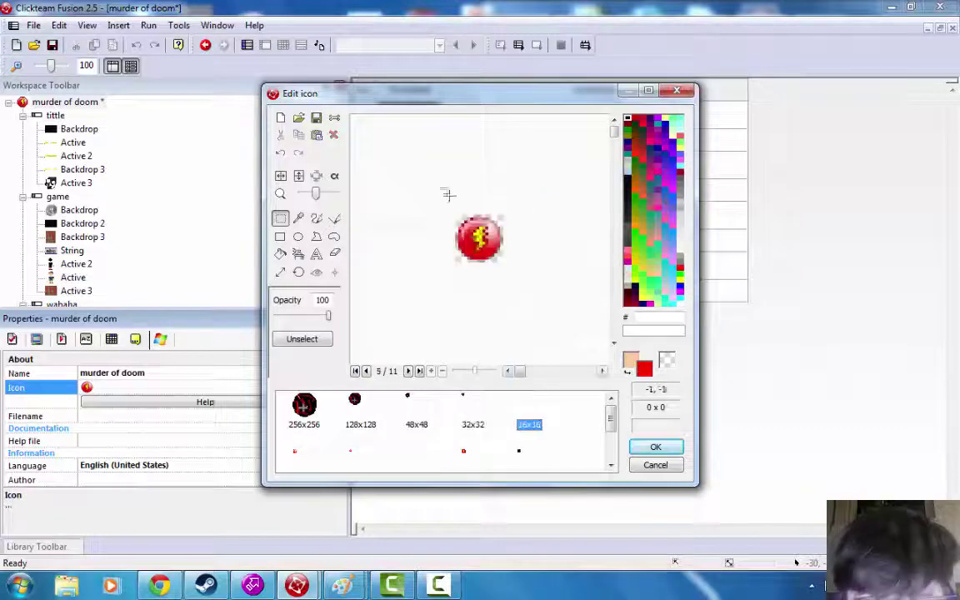
pyautogui.moveTo(429, 194); pyautogui.dragTo(521, 279)
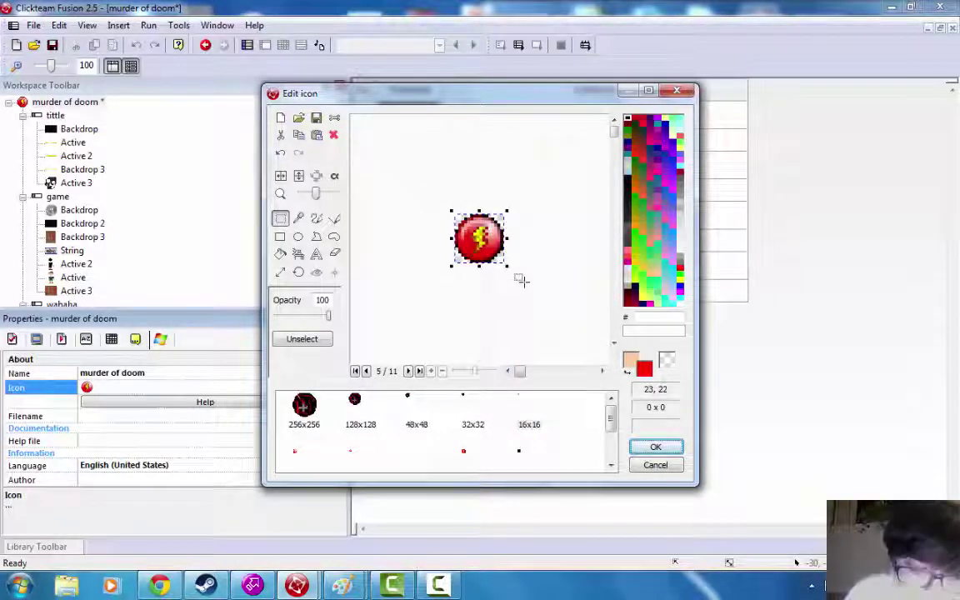
pyautogui.hotkey('ctrl', 'v')
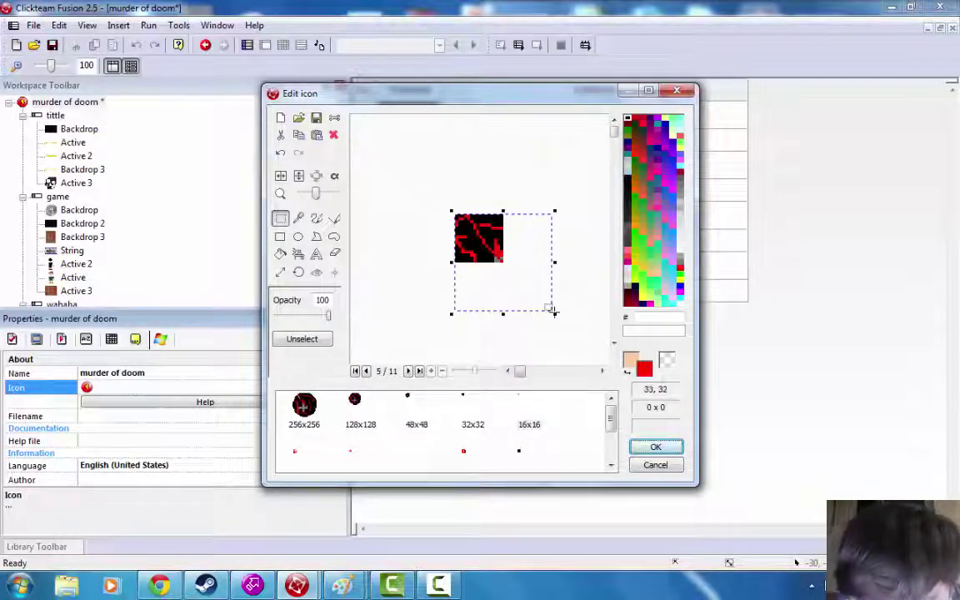
pyautogui.moveTo(556, 313); pyautogui.dragTo(507, 266)
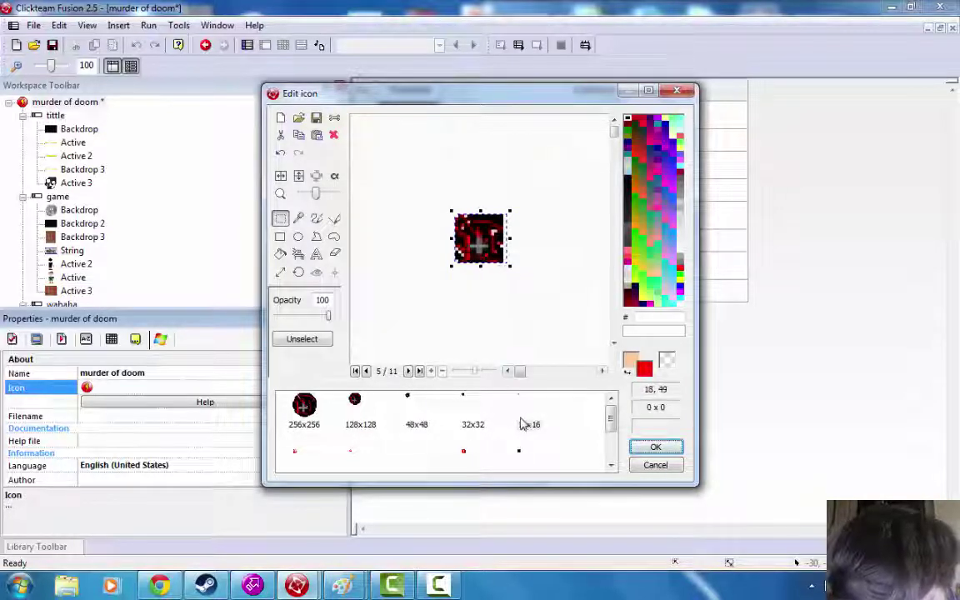
# - Paste the copied drawing into the 48x48-256c image and stretch it to cover the whole canvas
pyautogui.click(298, 457)
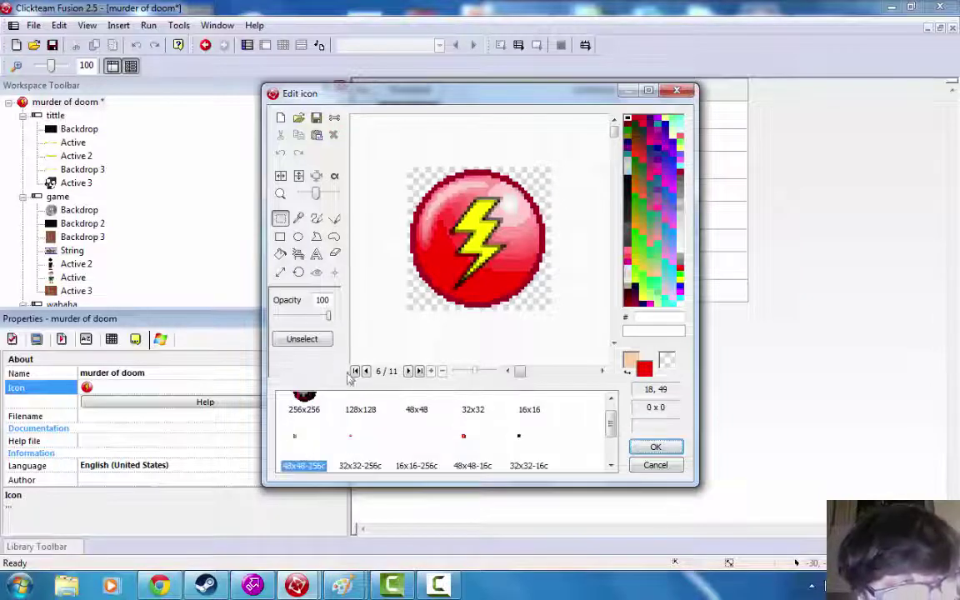
pyautogui.moveTo(372, 152); pyautogui.dragTo(570, 324)
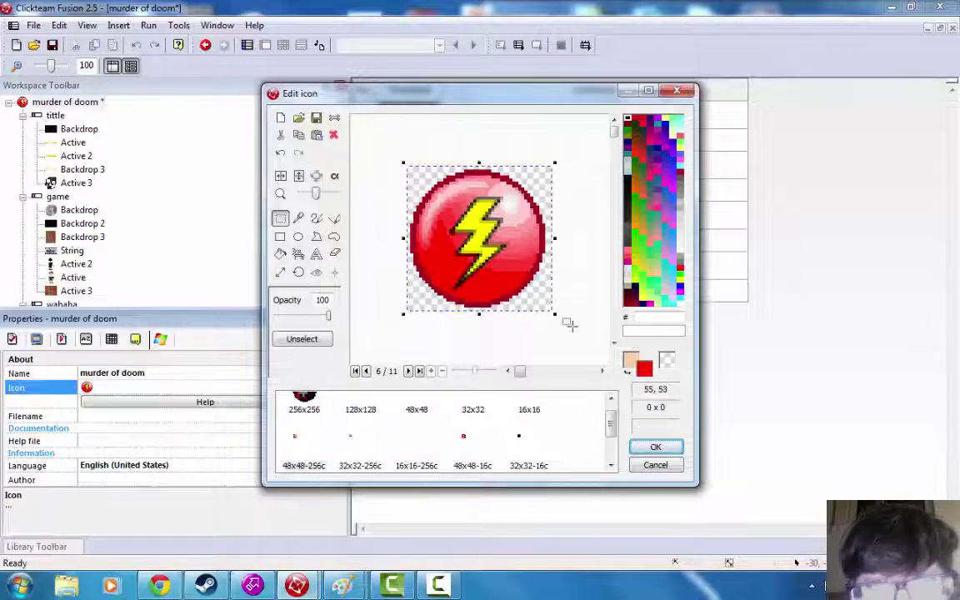
pyautogui.hotkey('ctrl', 'v')
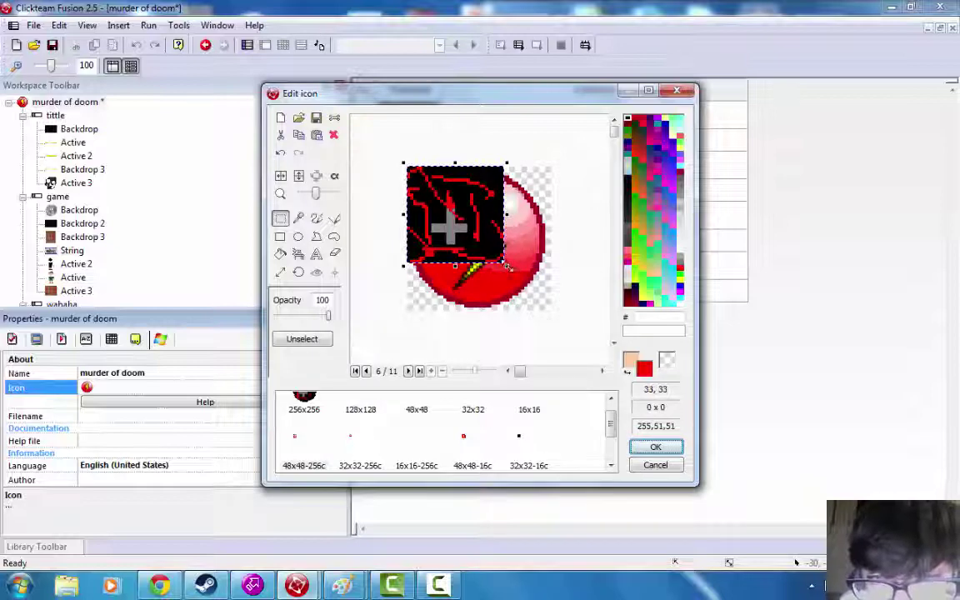
pyautogui.moveTo(506, 265); pyautogui.dragTo(559, 317)
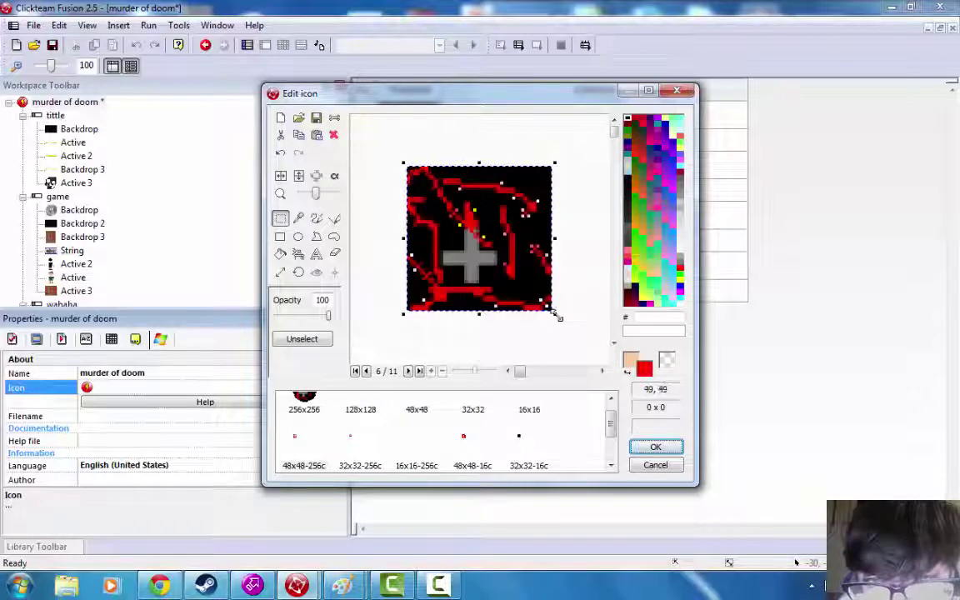
# - Replace the entire artwork of the 32x32-256c image with the copied drawing
pyautogui.click(357, 439)
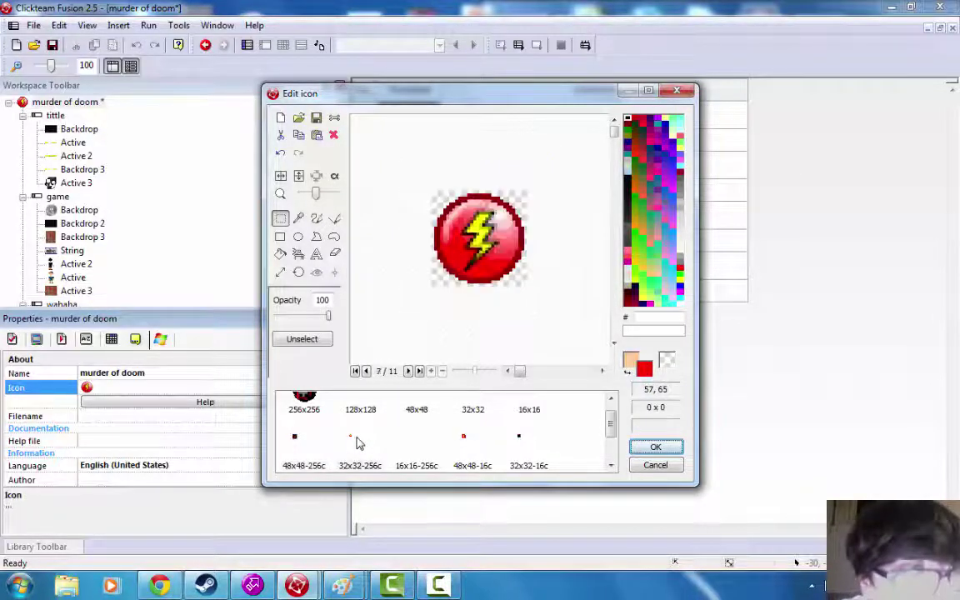
pyautogui.moveTo(413, 161); pyautogui.dragTo(552, 296)
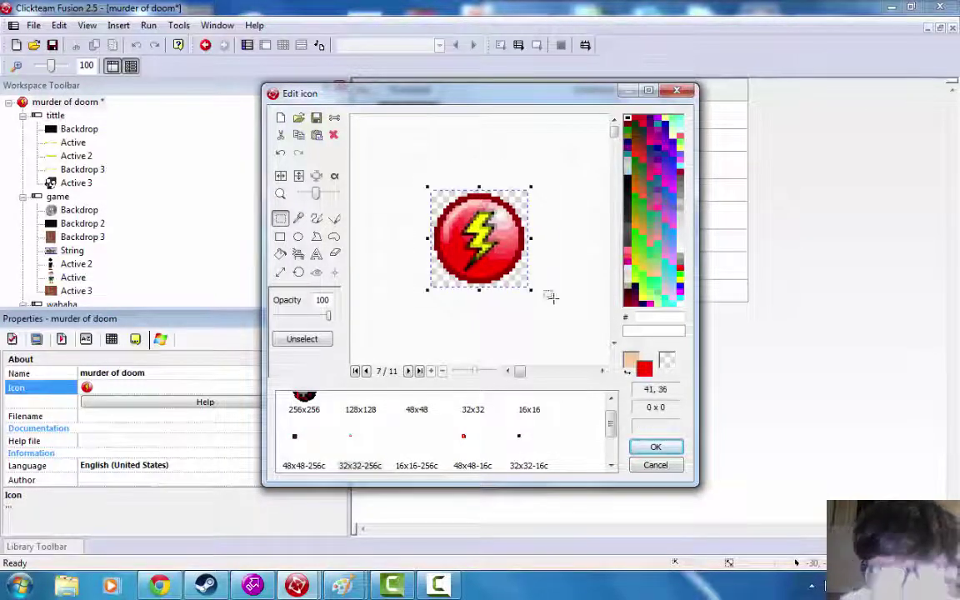
pyautogui.hotkey('ctrl', 'v')
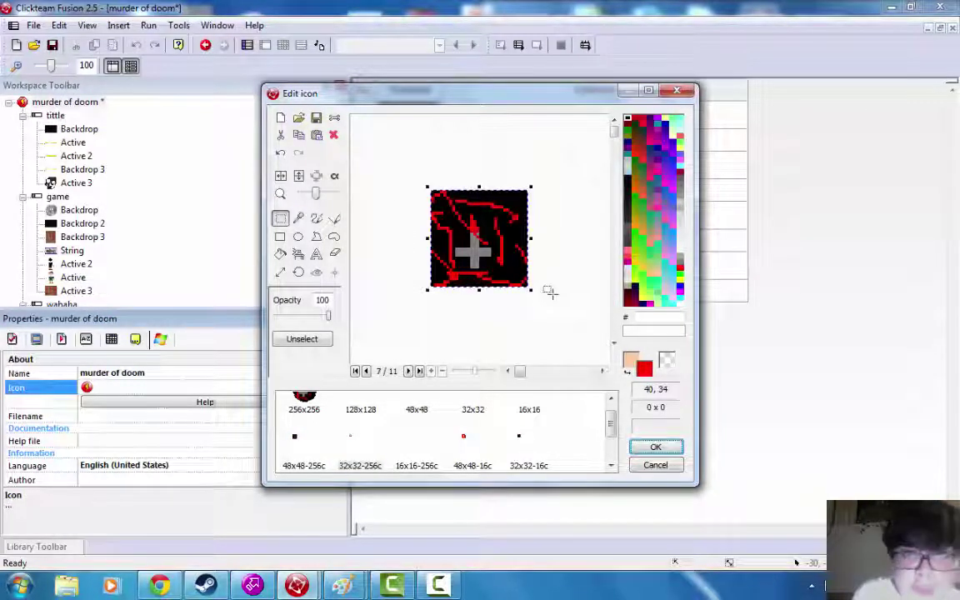
# - Paste the copied drawing over the 16x16-256c image, shrink it to fit the canvas, and deselect it
pyautogui.click(413, 447)
pyautogui.moveTo(411, 198); pyautogui.dragTo(522, 281)
pyautogui.hotkey('ctrl', 'v')
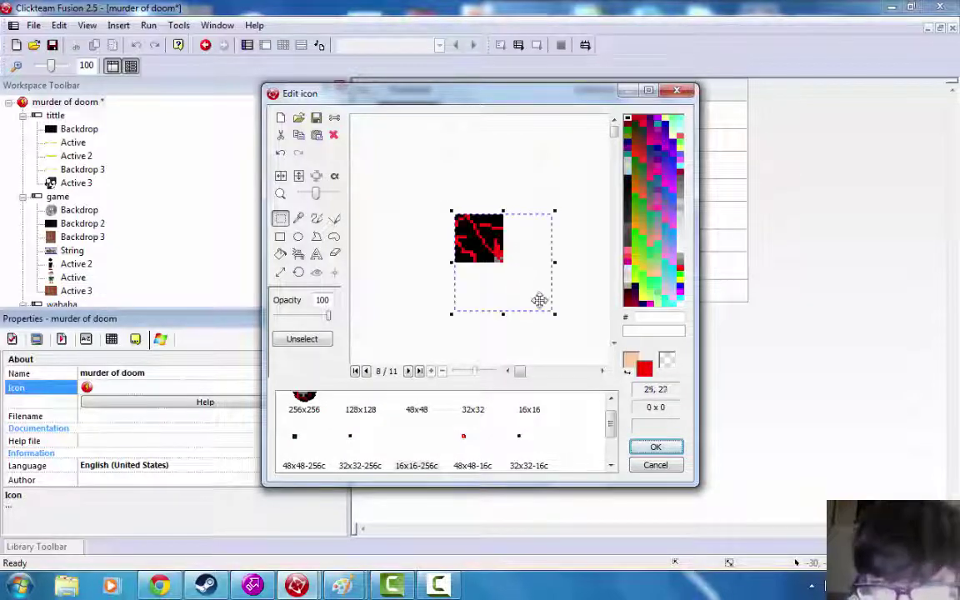
pyautogui.moveTo(554, 314); pyautogui.dragTo(510, 269)
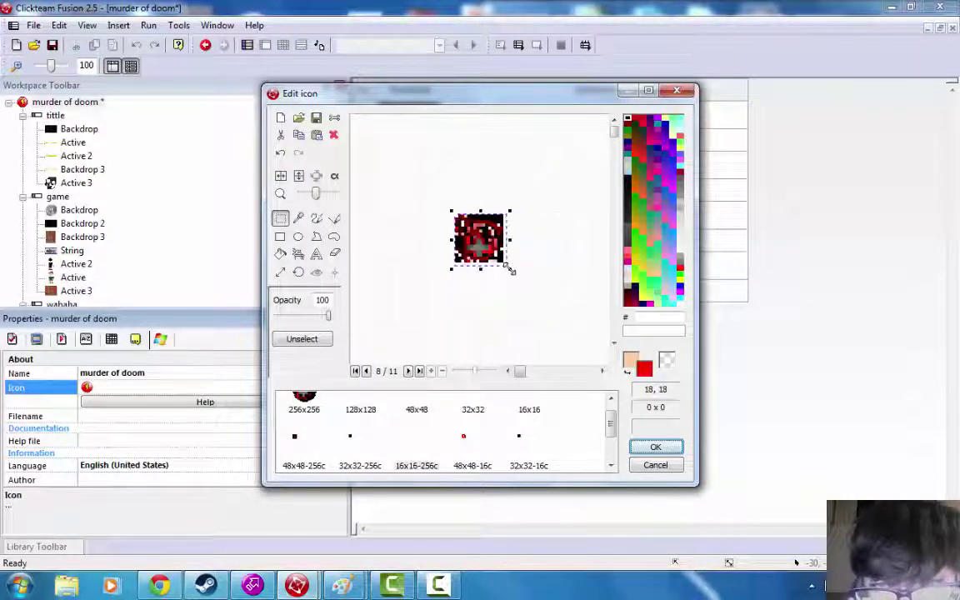
pyautogui.click(515, 274)
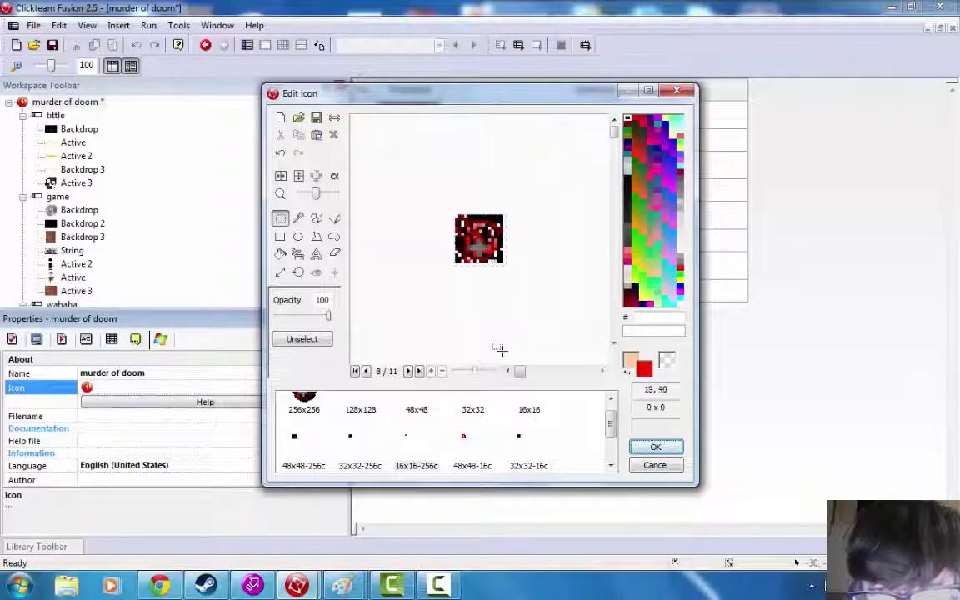
# - Replace the 48x48-16c image with the copied drawing and stretch it to cover the whole canvas
pyautogui.click(464, 444)
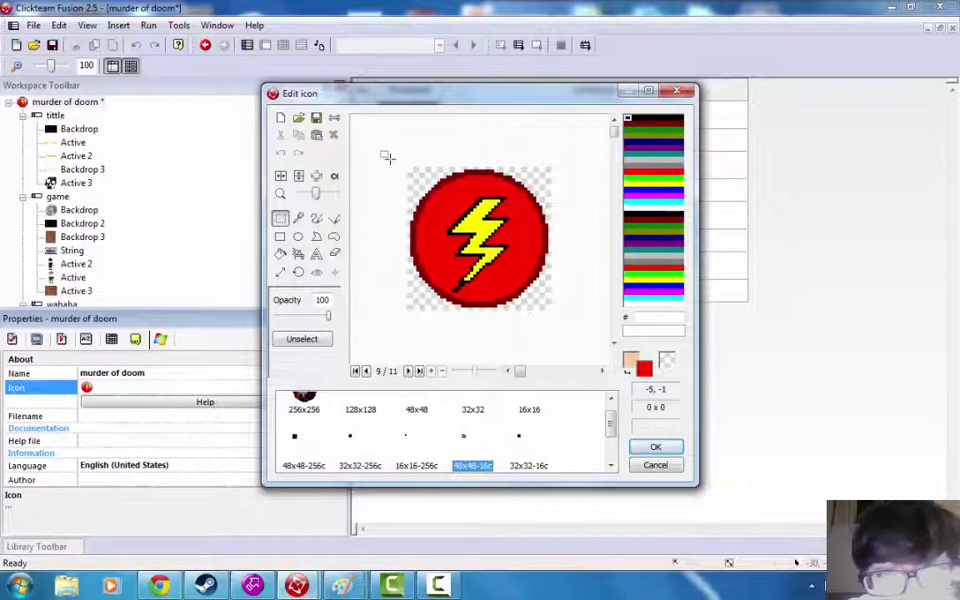
pyautogui.moveTo(386, 157); pyautogui.dragTo(570, 317)
pyautogui.hotkey('ctrl', 'v')
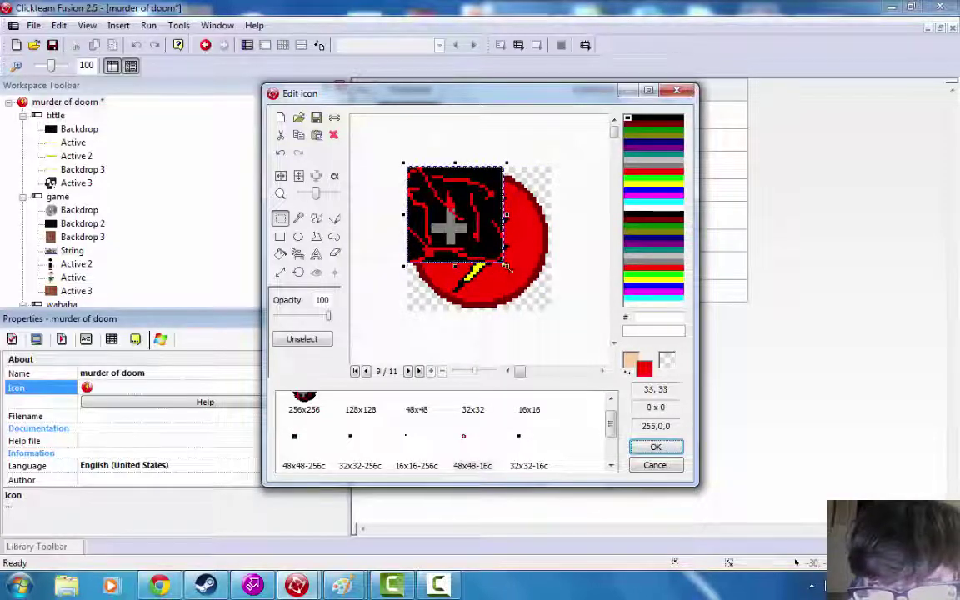
pyautogui.moveTo(556, 316); pyautogui.dragTo(555, 317)
pyautogui.scroll(-1, 553, 359)
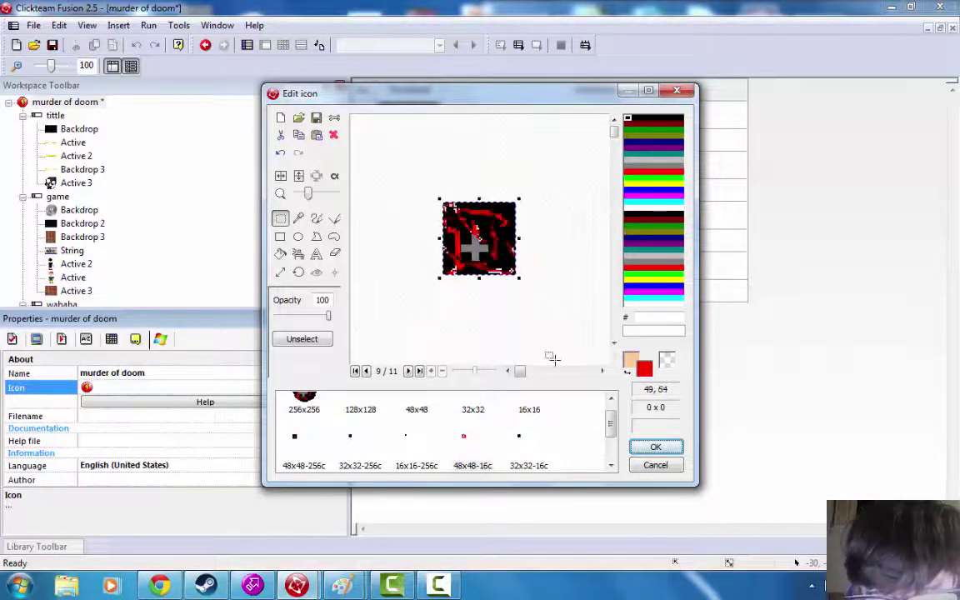
pyautogui.scroll(1, 535, 398)
# - Paste the copied drawing over the 16x16-16c image and apply the icon edits
pyautogui.click(525, 443)
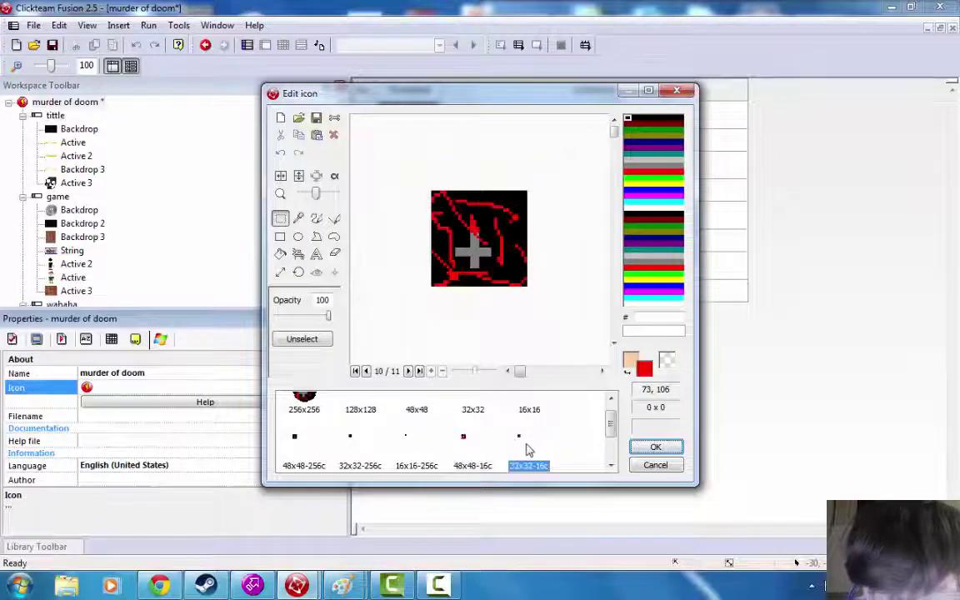
pyautogui.scroll(-2, 463, 413)
pyautogui.click(302, 448)
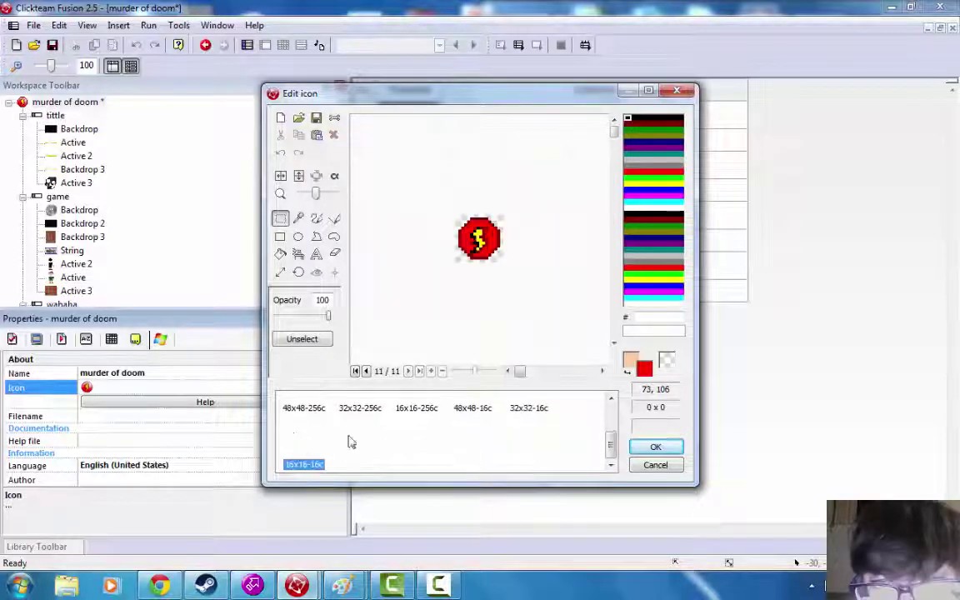
pyautogui.moveTo(453, 218); pyautogui.dragTo(524, 273)
pyautogui.hotkey('ctrl', 'v')
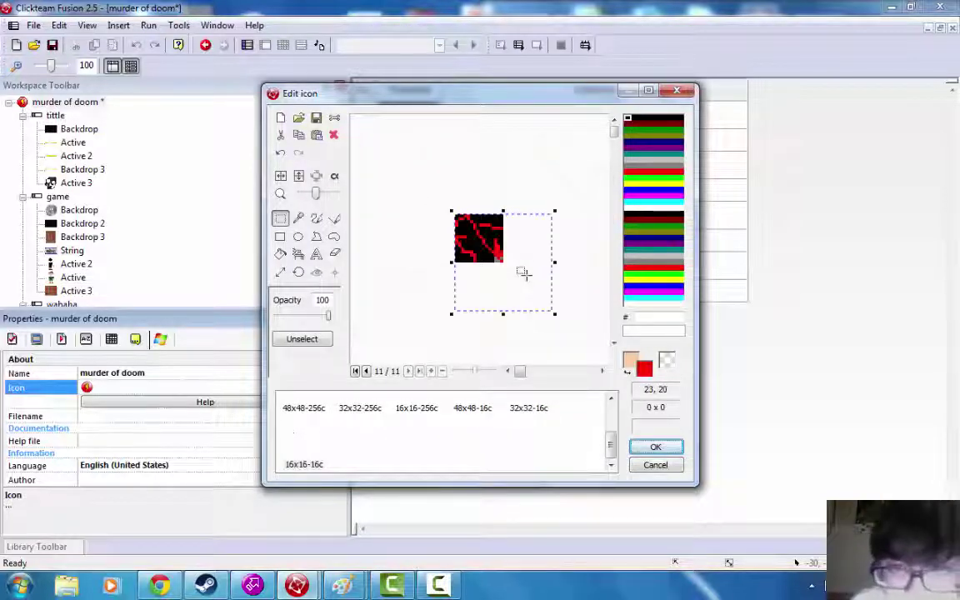
pyautogui.click(549, 317)
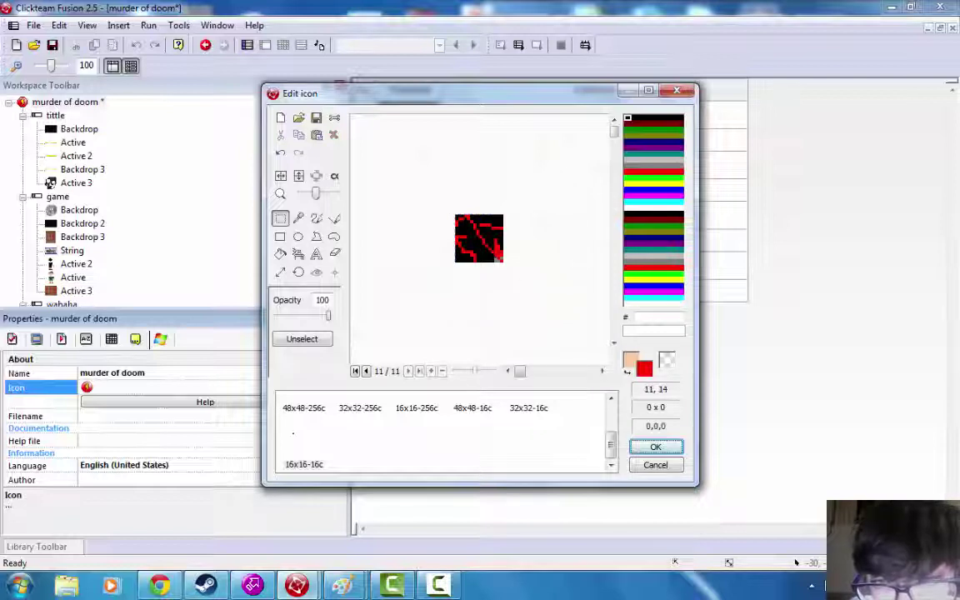
pyautogui.moveTo(435, 188); pyautogui.dragTo(525, 280)
pyautogui.hotkey('ctrl', 'v')
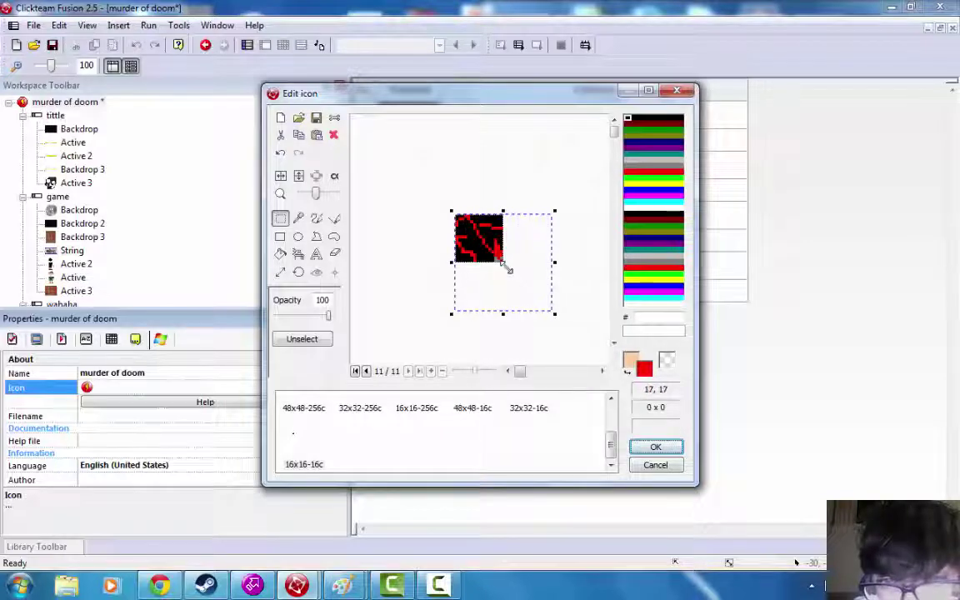
pyautogui.click(656, 447)
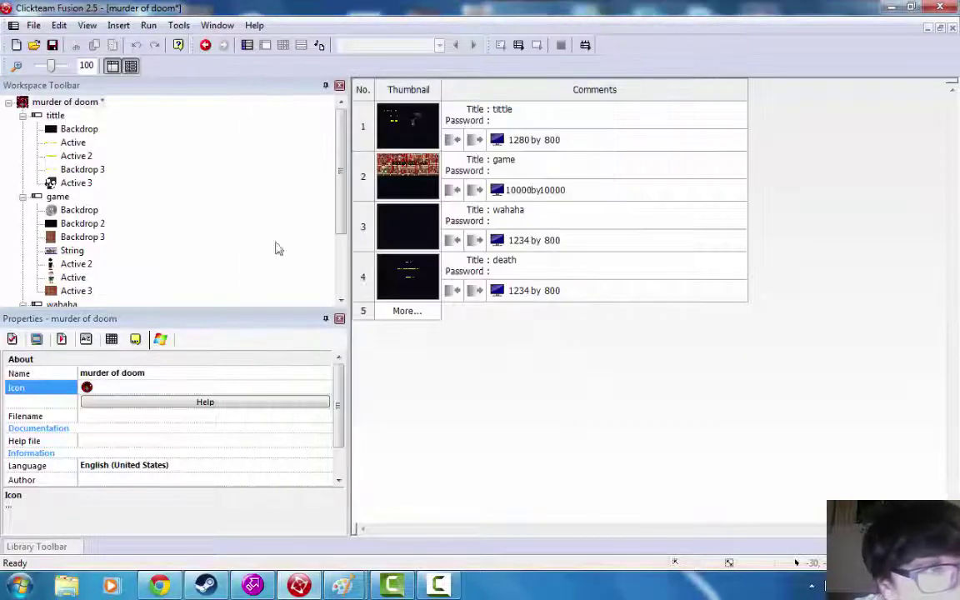
# - Build the game as a stand-alone application named "murder of doom" on the Desktop
pyautogui.click(34, 25)
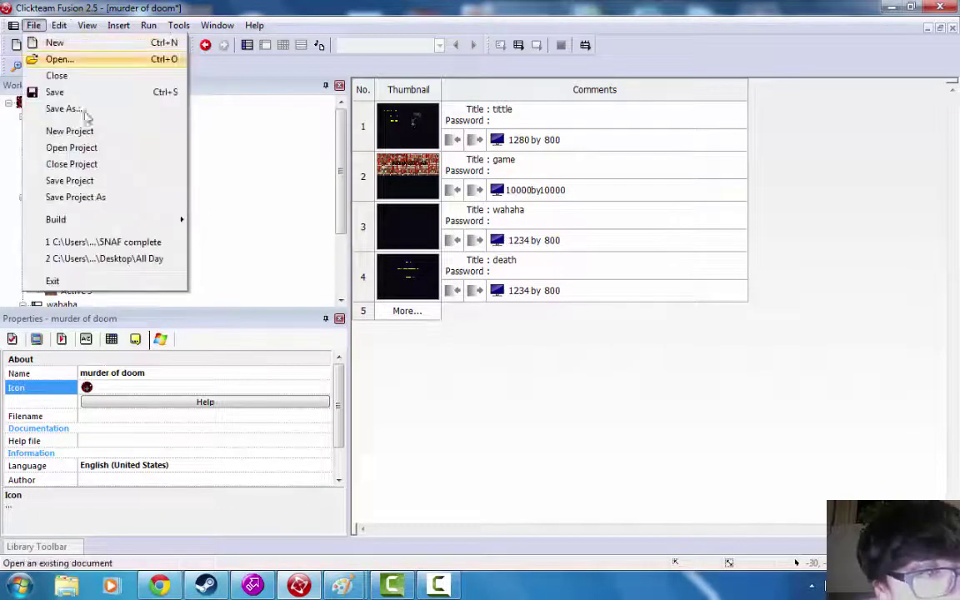
pyautogui.moveTo(128, 225)
pyautogui.click(220, 246)
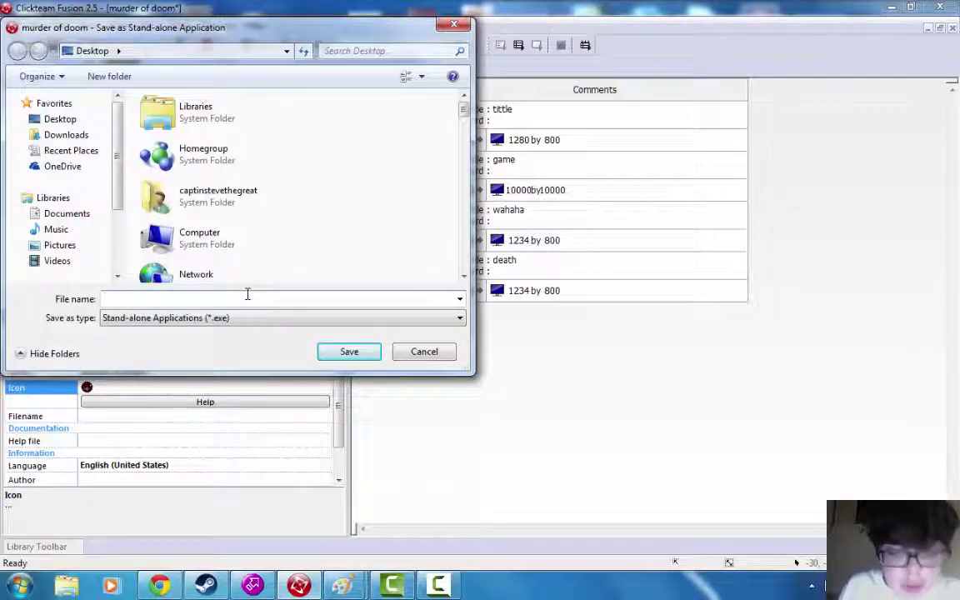
pyautogui.write('murder')
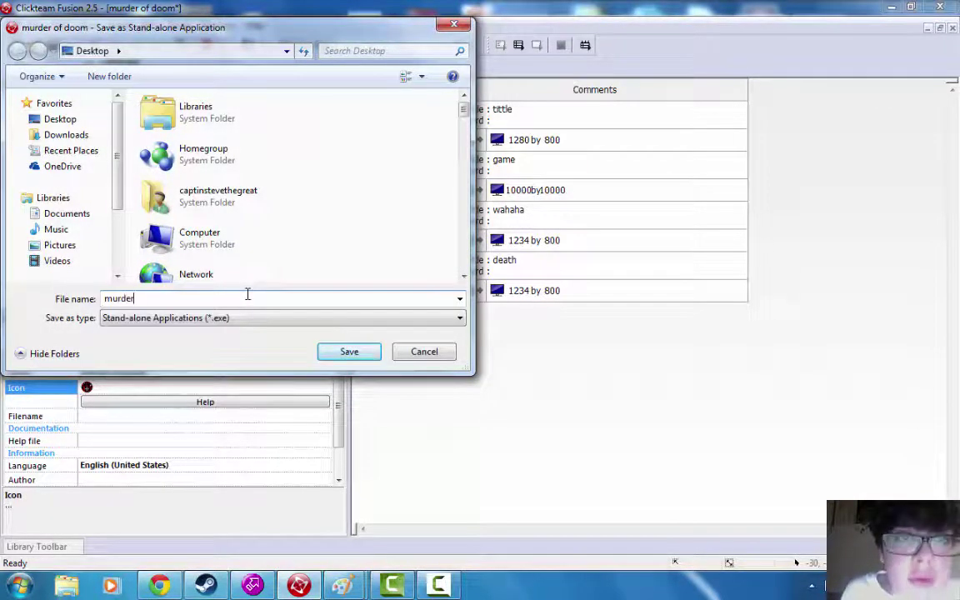
pyautogui.moveTo(276, 30); pyautogui.dragTo(555, 136)
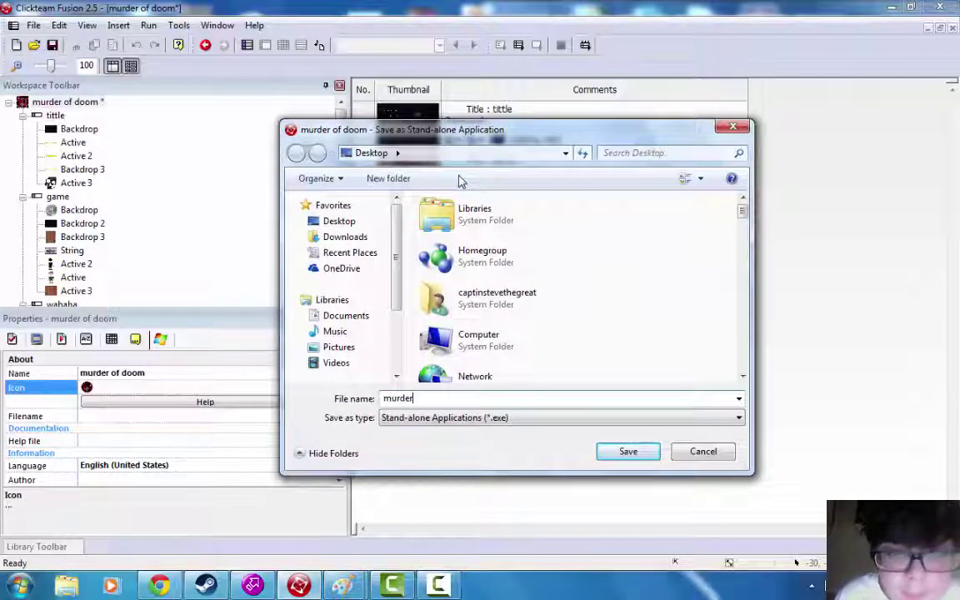
pyautogui.write('der of doom')
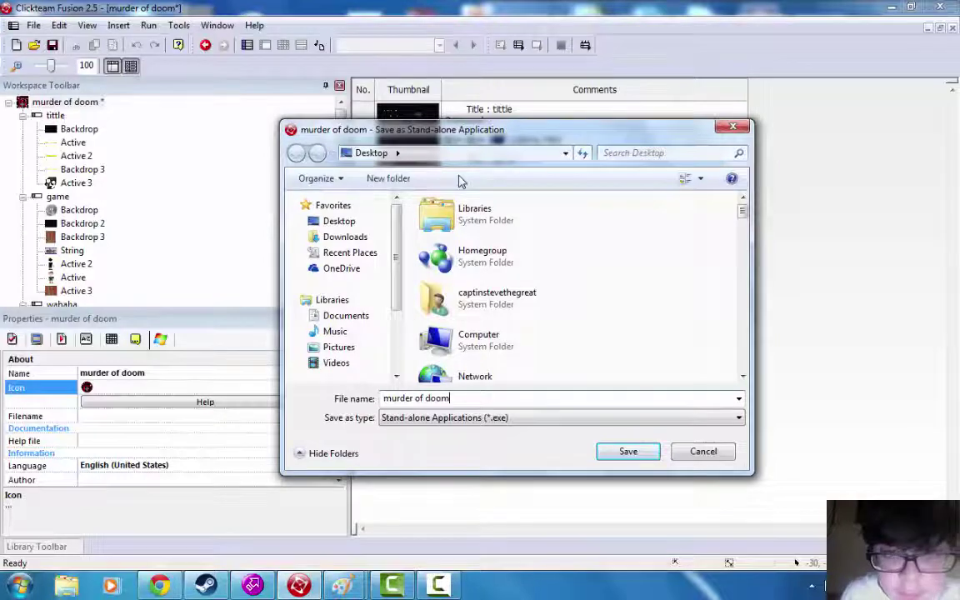
pyautogui.click(655, 456)
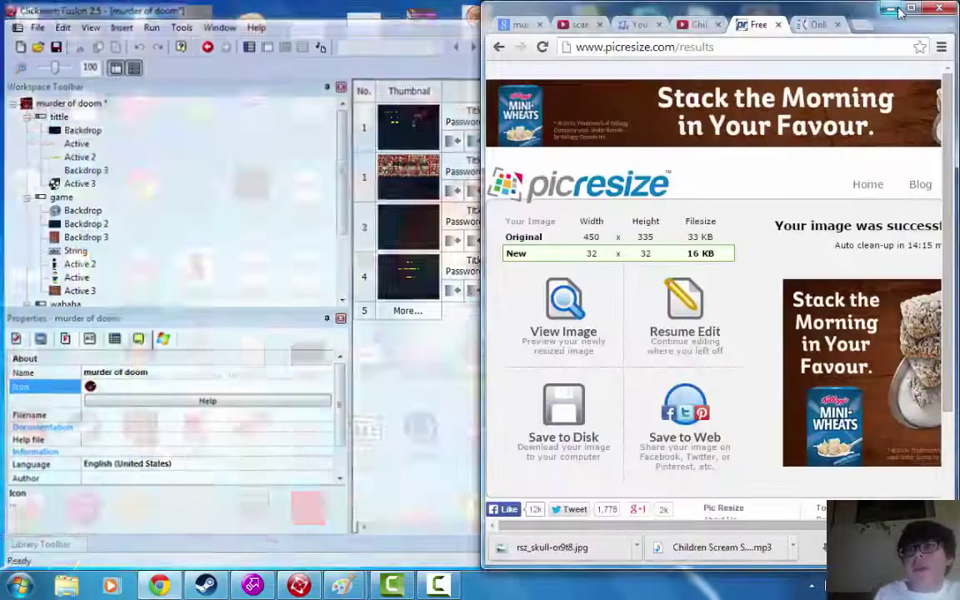
# - Minimize the open windows and move the murder of doom application to an empty area of the desktop
pyautogui.click(892, 6)
pyautogui.click(890, 8)
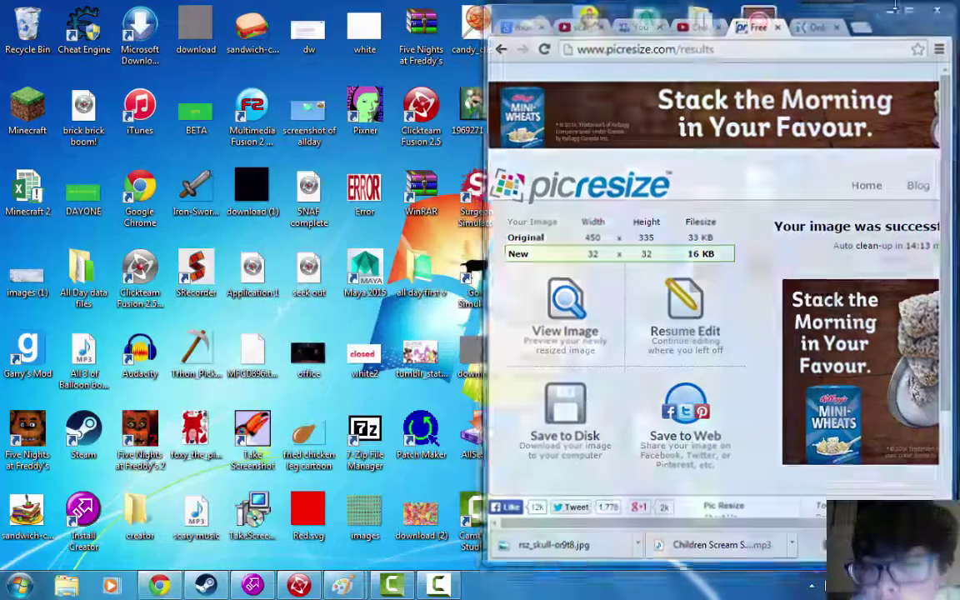
pyautogui.moveTo(758, 268); pyautogui.dragTo(821, 412)
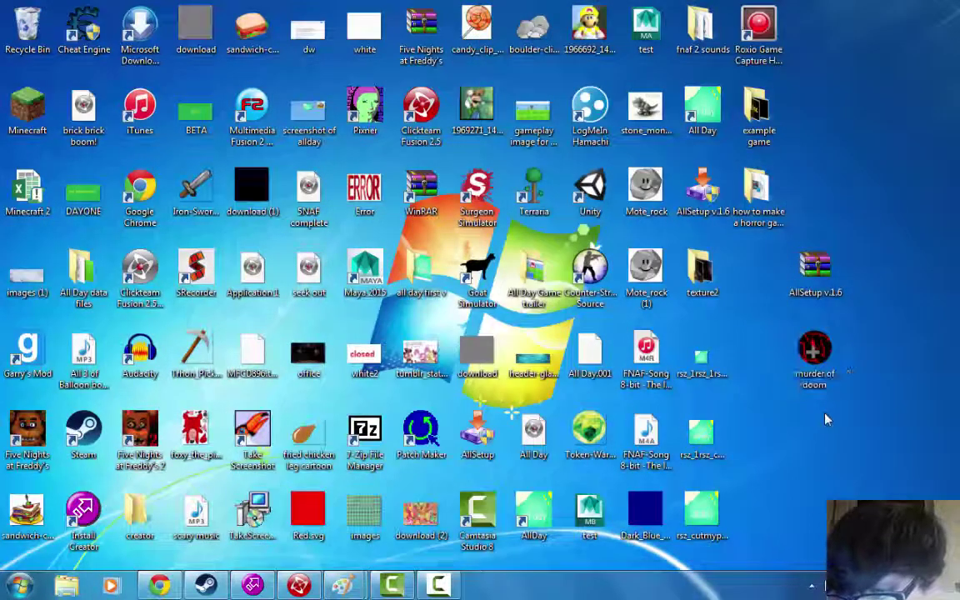
# - Play-test the built murder of doom application by starting a game and walking the character to the right, and close it
pyautogui.doubleClick(814, 350)
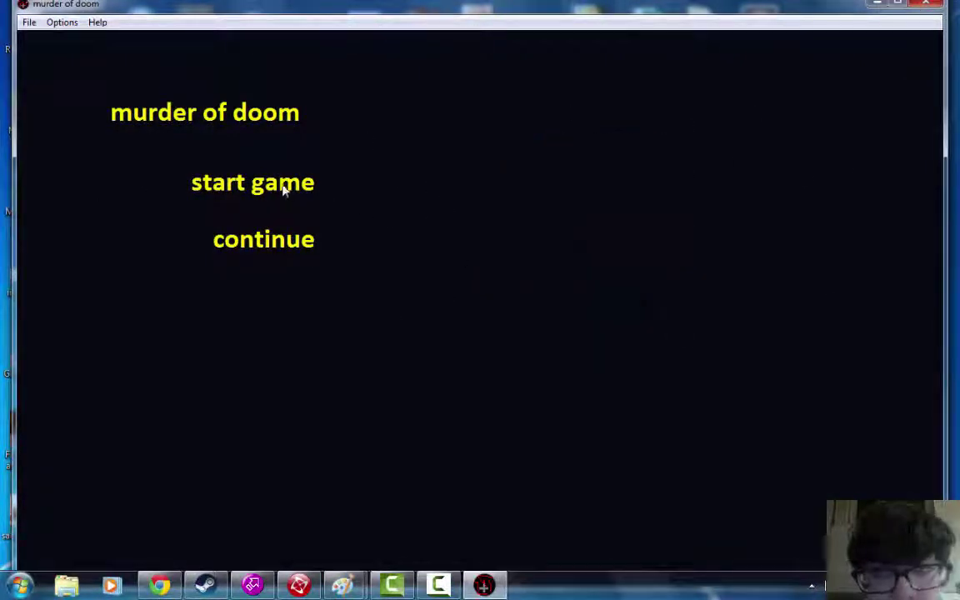
pyautogui.click(194, 183)
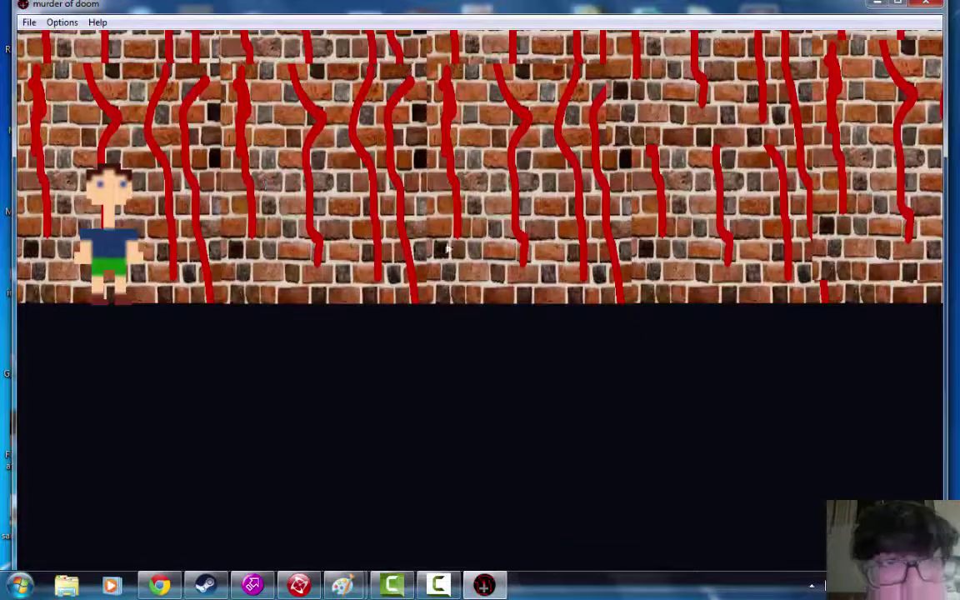
pyautogui.press('Right')
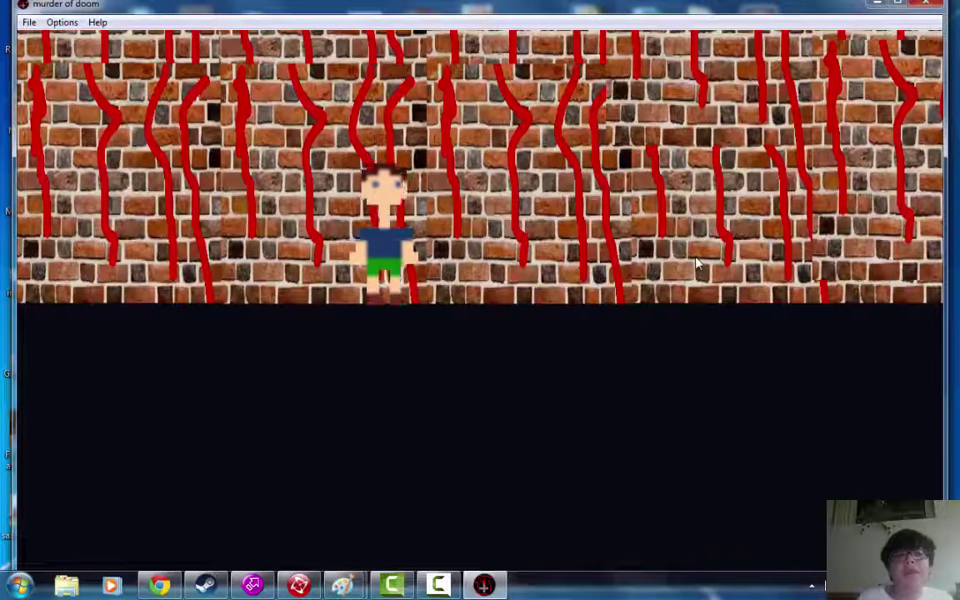
pyautogui.press('Right')
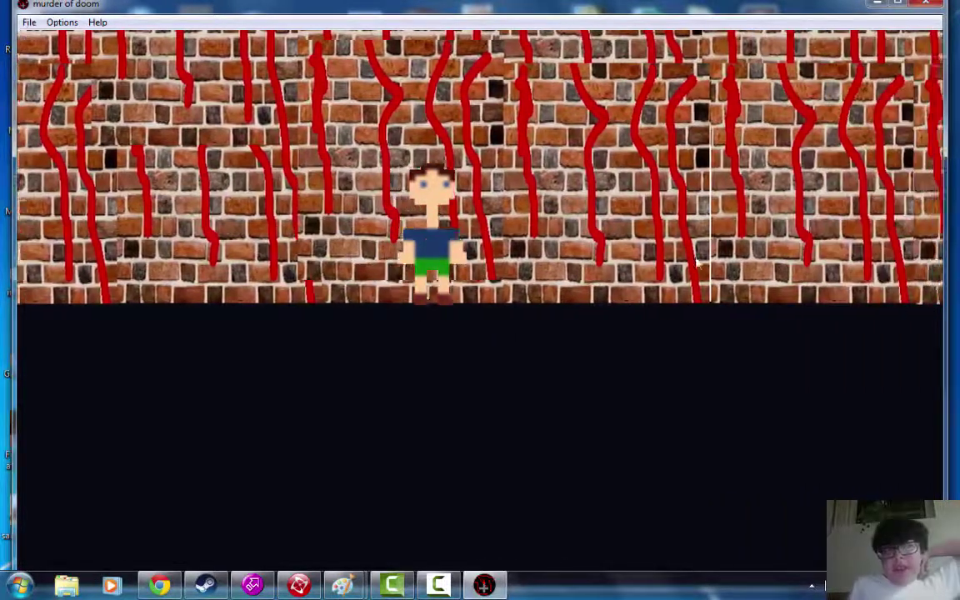
pyautogui.press('Right')
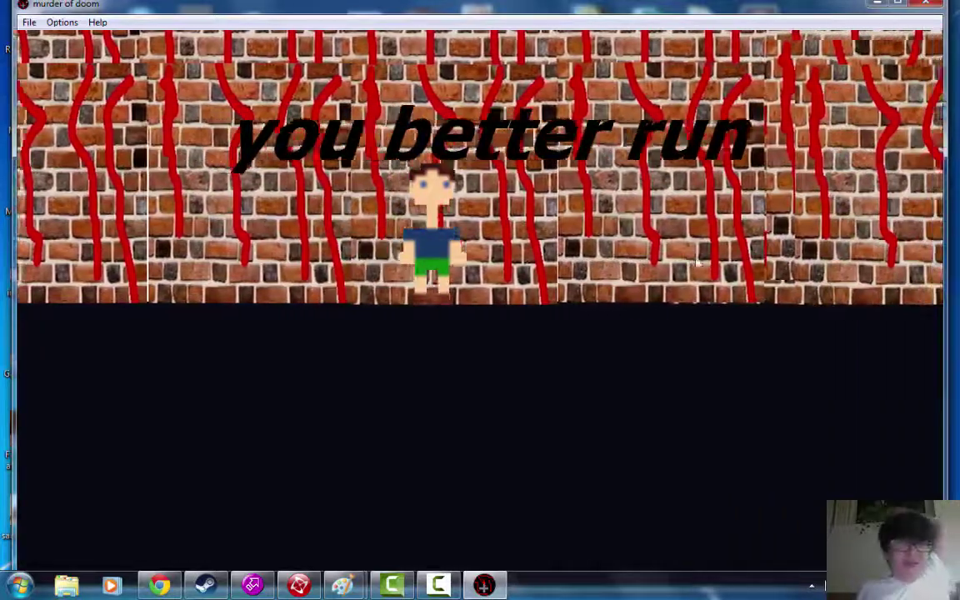
pyautogui.press('Right')
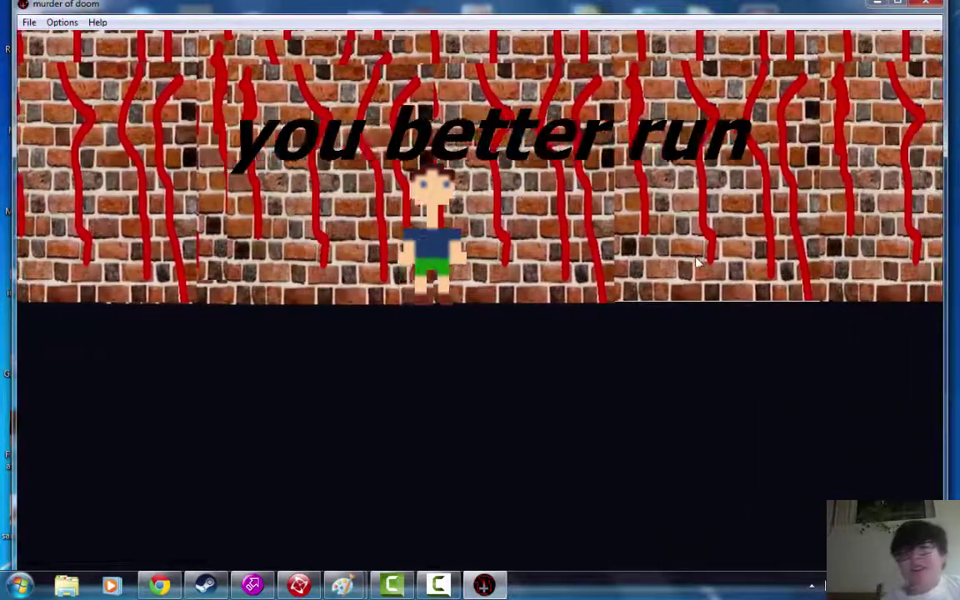
pyautogui.press('Right')
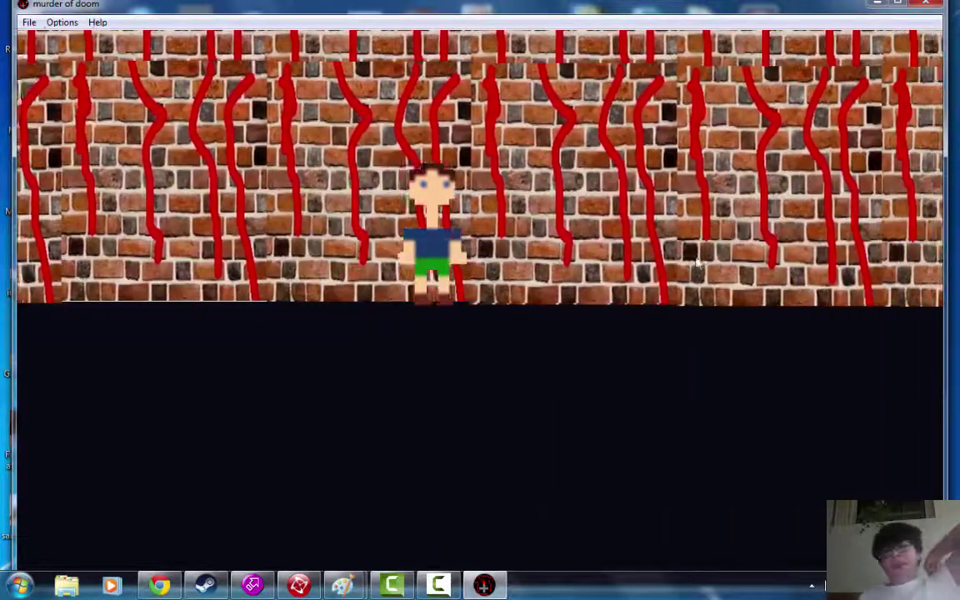
pyautogui.press('Right')
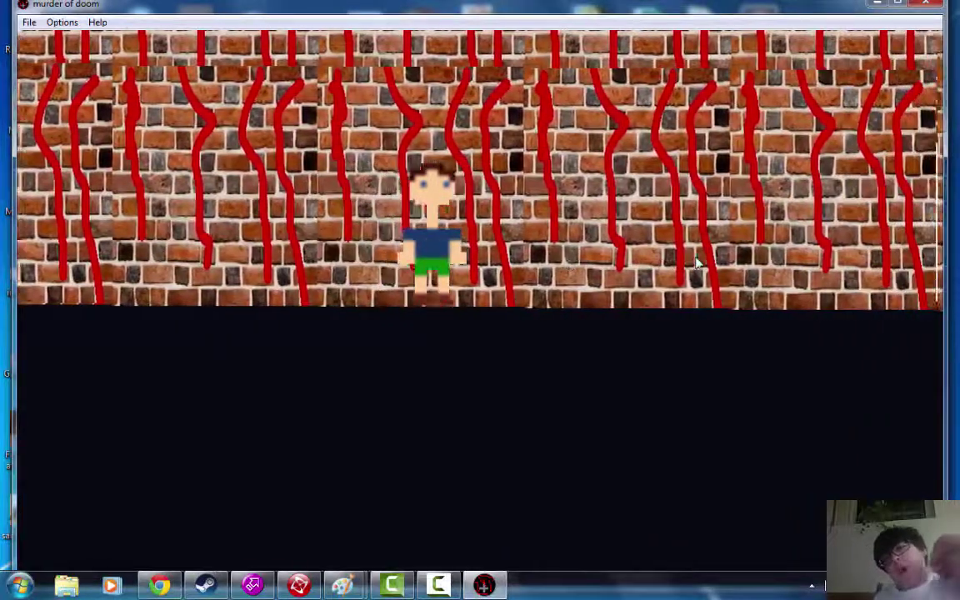
pyautogui.press('Right')
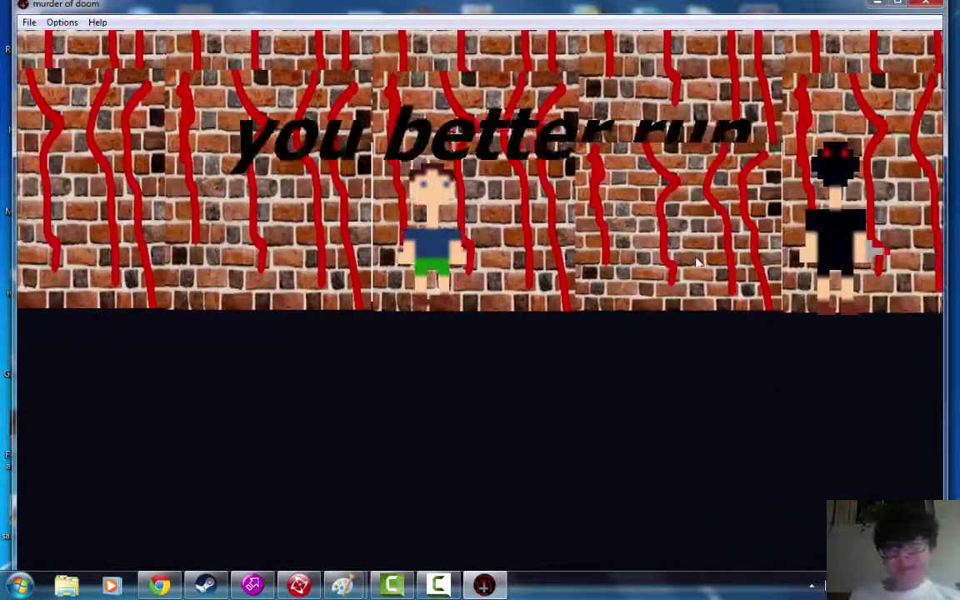
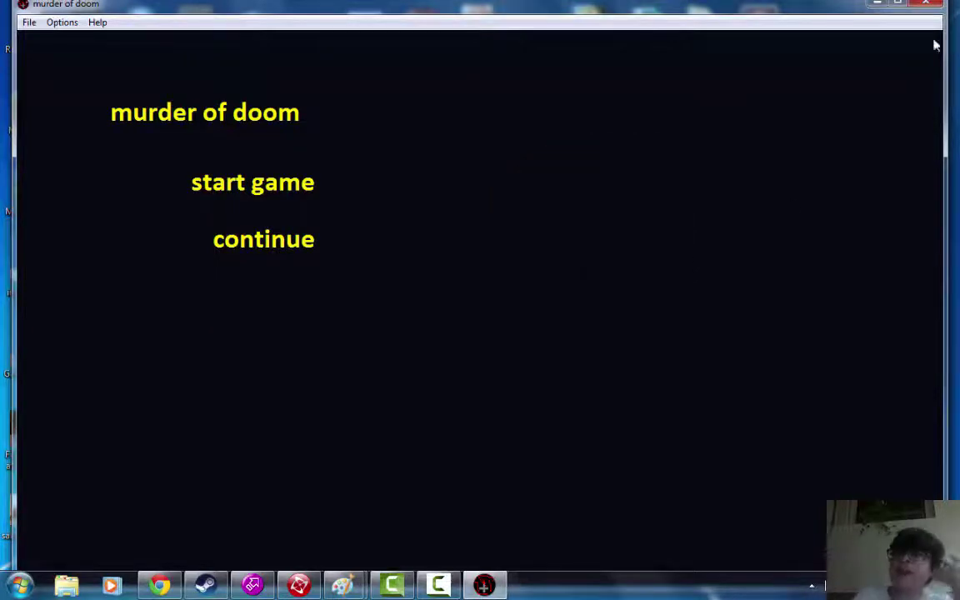
pyautogui.click(930, 5)
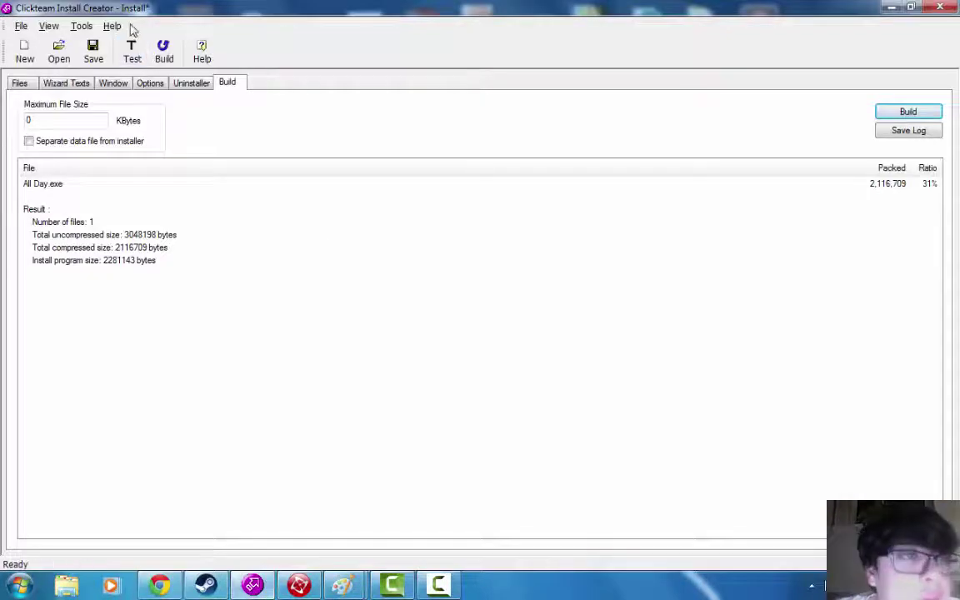
# - Start a new installer in Clickteam Install Creator, saving the changes to Install, and advance the wizard to the Directory page
pyautogui.moveTo(134, 9); pyautogui.dragTo(275, 33)
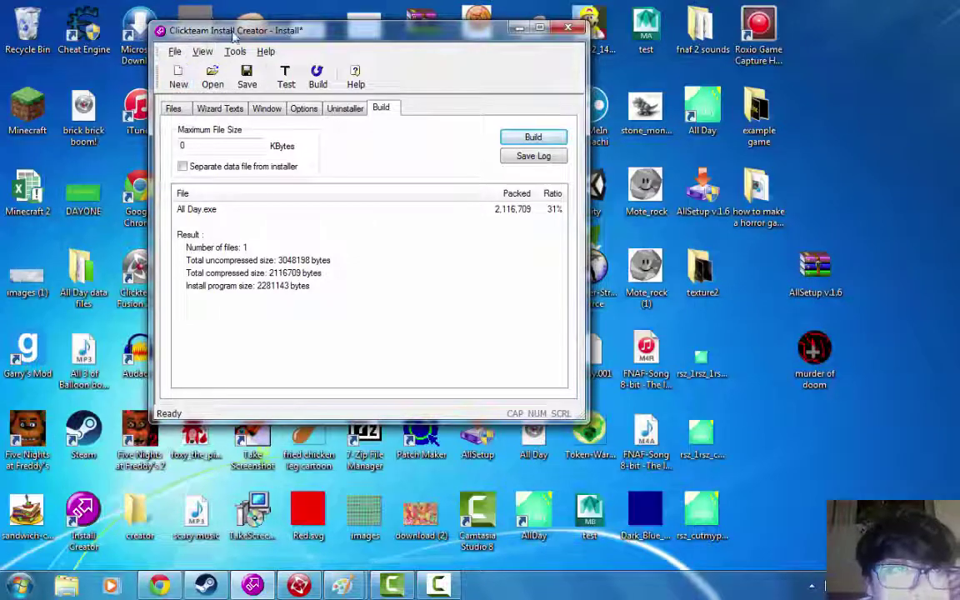
pyautogui.click(180, 74)
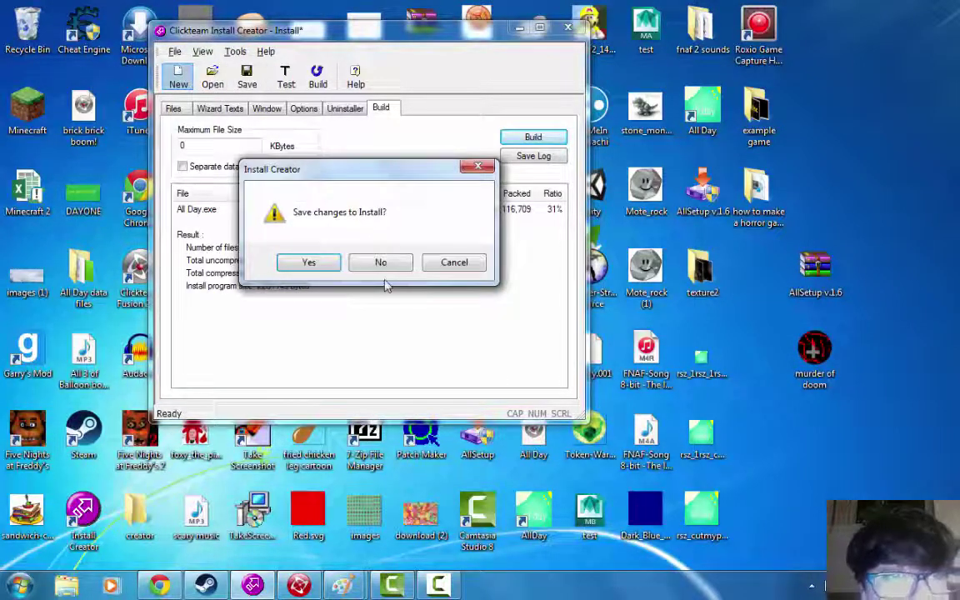
pyautogui.click(315, 260)
pyautogui.click(397, 340)
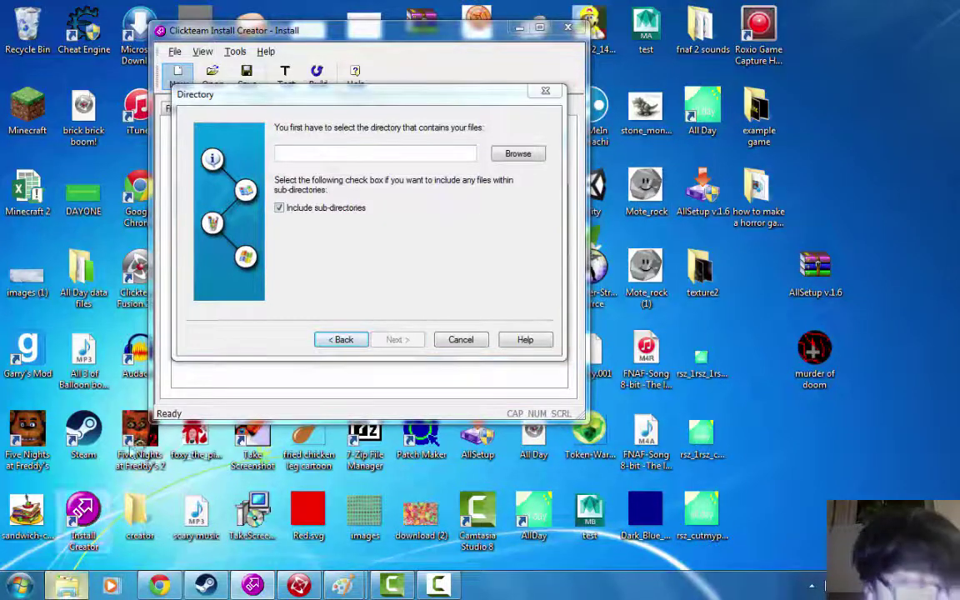
# - Create a new folder named "murder of doom" in the Documents library using Windows Explorer
pyautogui.click(70, 586)
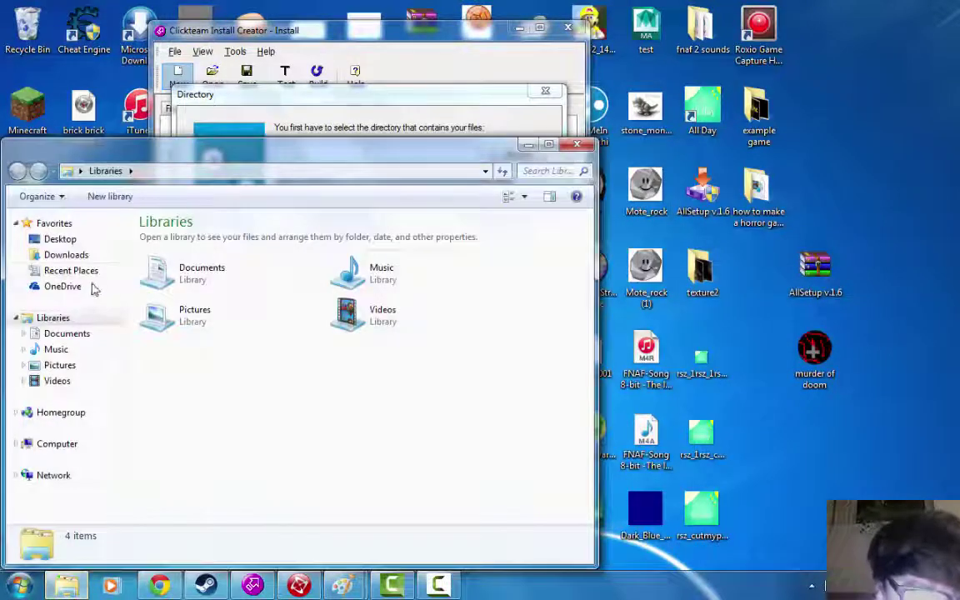
pyautogui.doubleClick(171, 276)
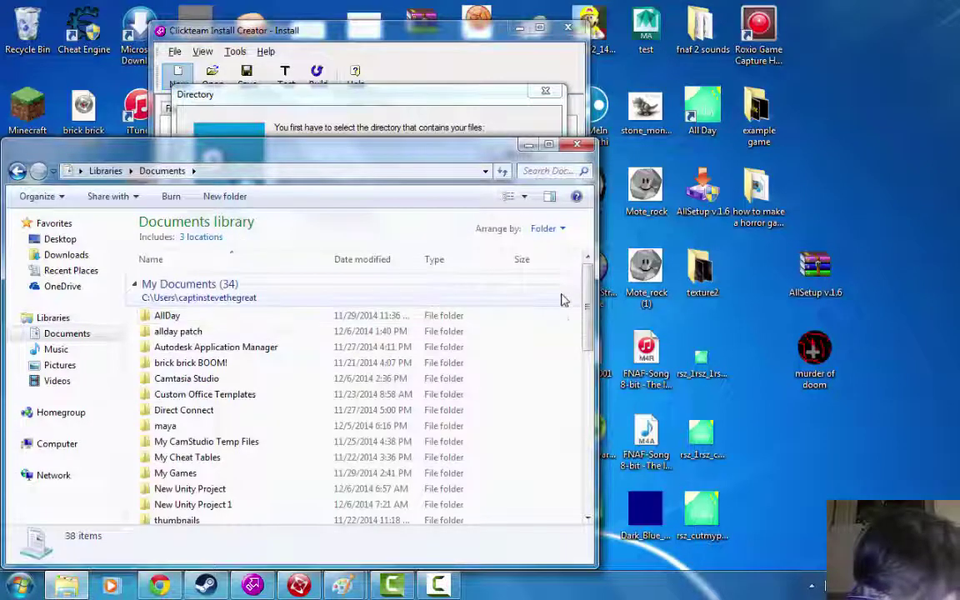
pyautogui.rightClick(573, 320)
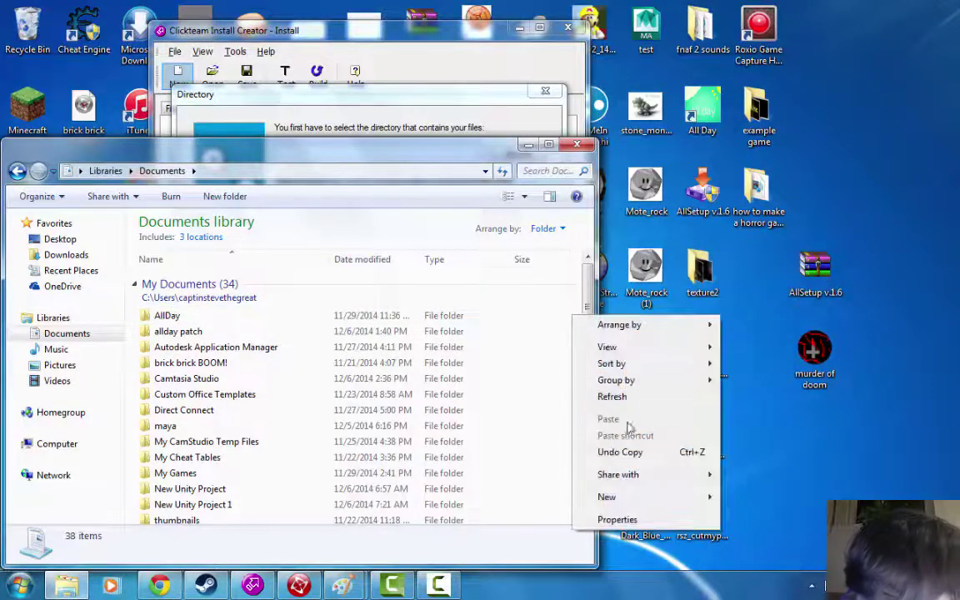
pyautogui.moveTo(634, 498)
pyautogui.click(754, 260)
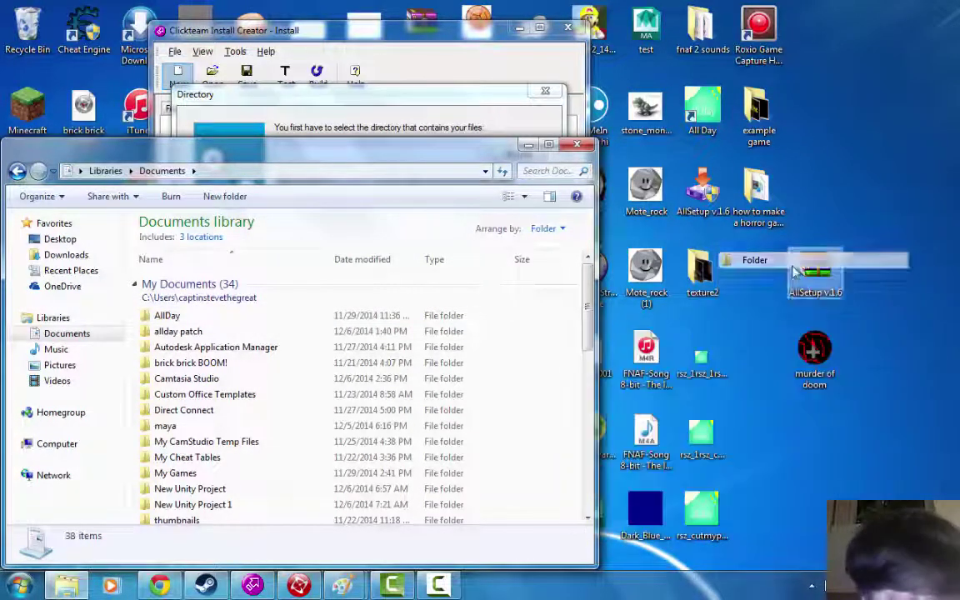
pyautogui.press('Return')
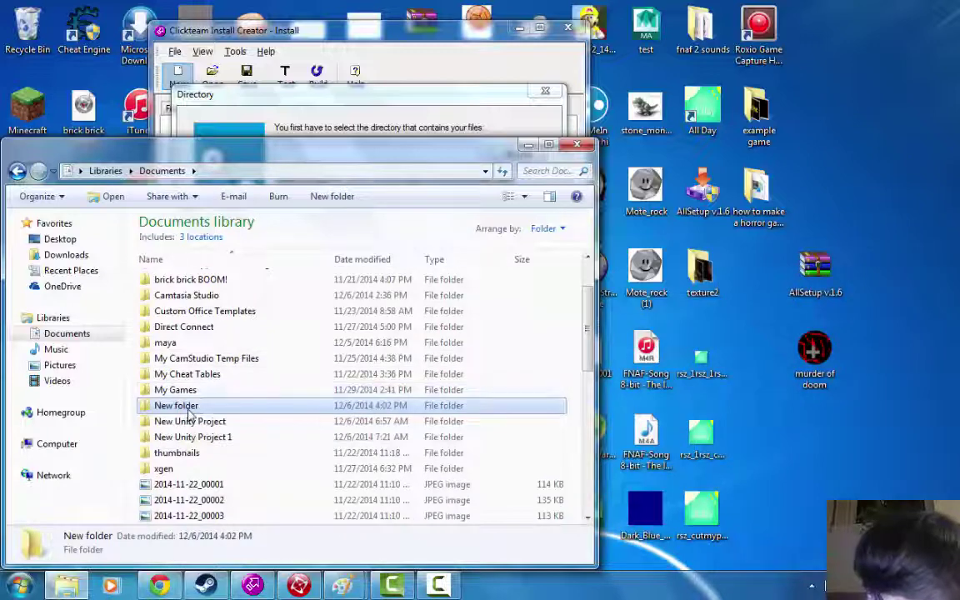
pyautogui.rightClick(190, 409)
pyautogui.click(229, 353)
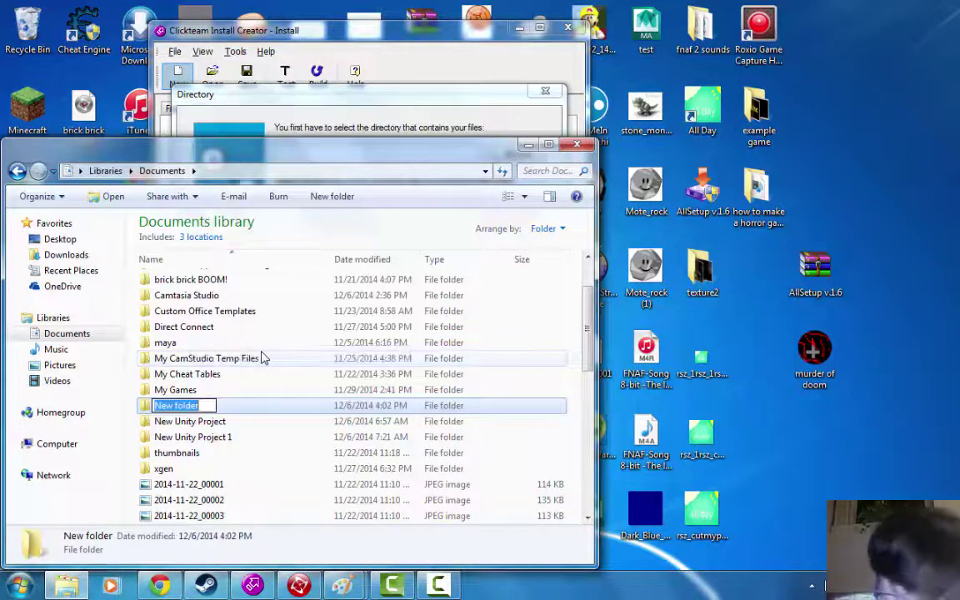
pyautogui.write('murder')
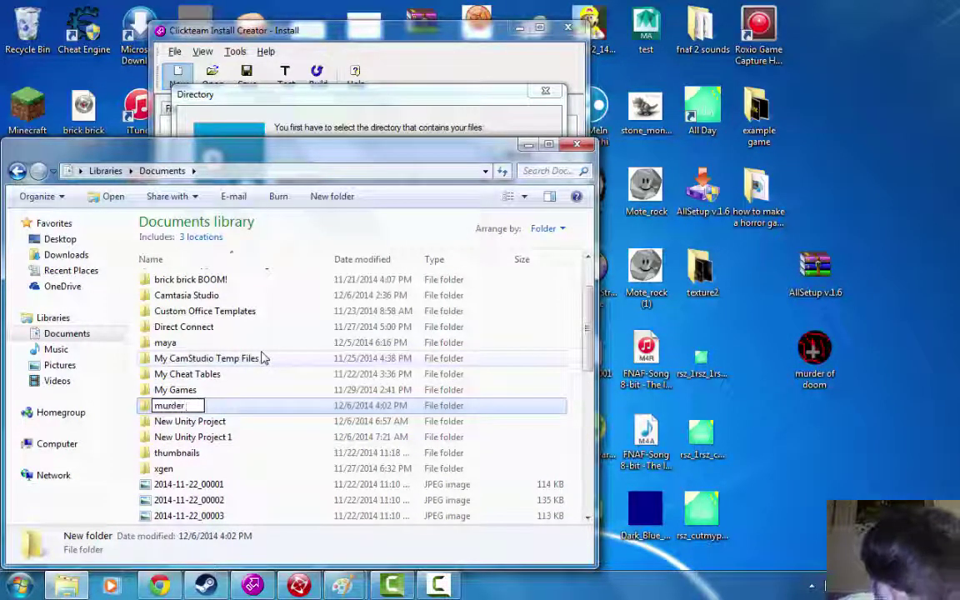
pyautogui.write(' of doom')
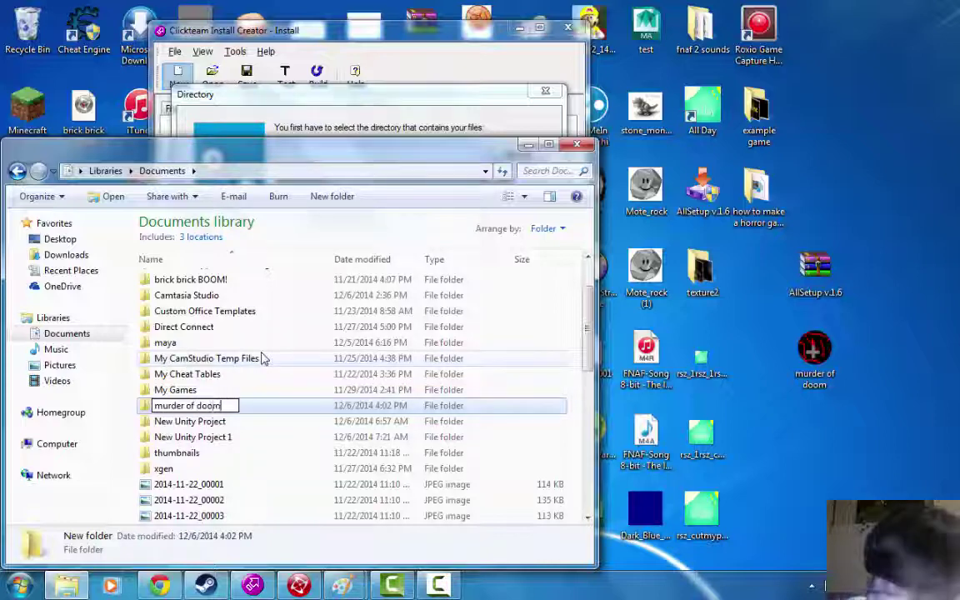
pyautogui.press('Return')
# - Try to move the murder of doom application from the desktop into the new murder of doom folder
pyautogui.click(815, 350)
pyautogui.moveTo(815, 350); pyautogui.dragTo(185, 360)
pyautogui.doubleClick(184, 359)
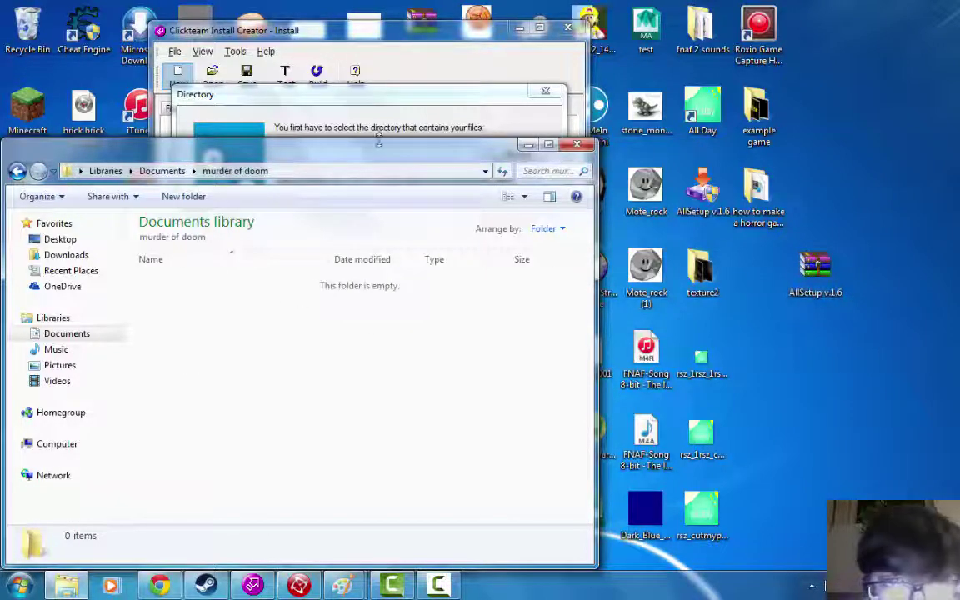
# - Look for the misplaced murder of doom application in the neighbouring Documents folders and move it from the maya folder back to the desktop
pyautogui.moveTo(379, 142); pyautogui.dragTo(565, 141)
pyautogui.click(223, 171)
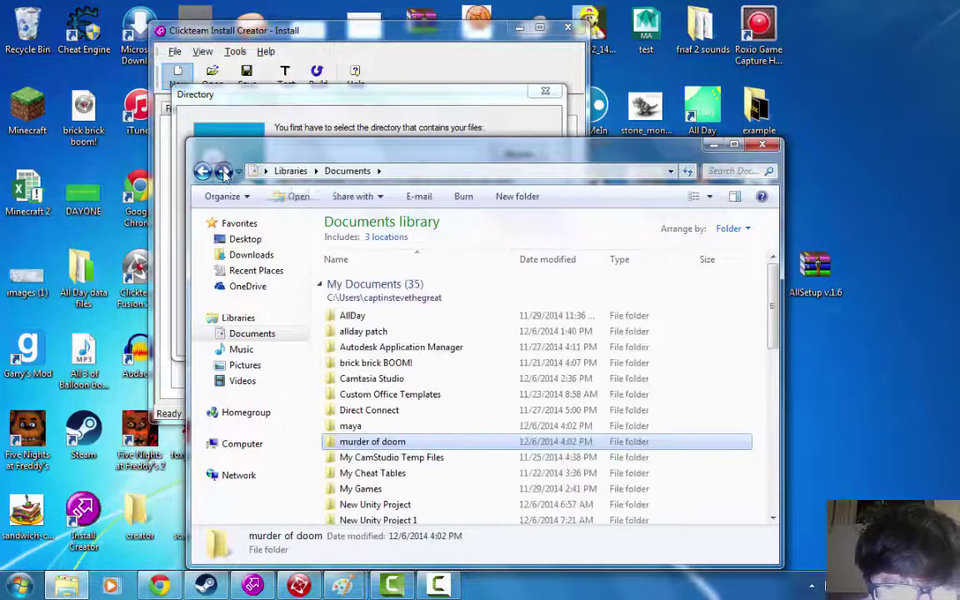
pyautogui.click(224, 171)
pyautogui.click(202, 171)
pyautogui.doubleClick(395, 458)
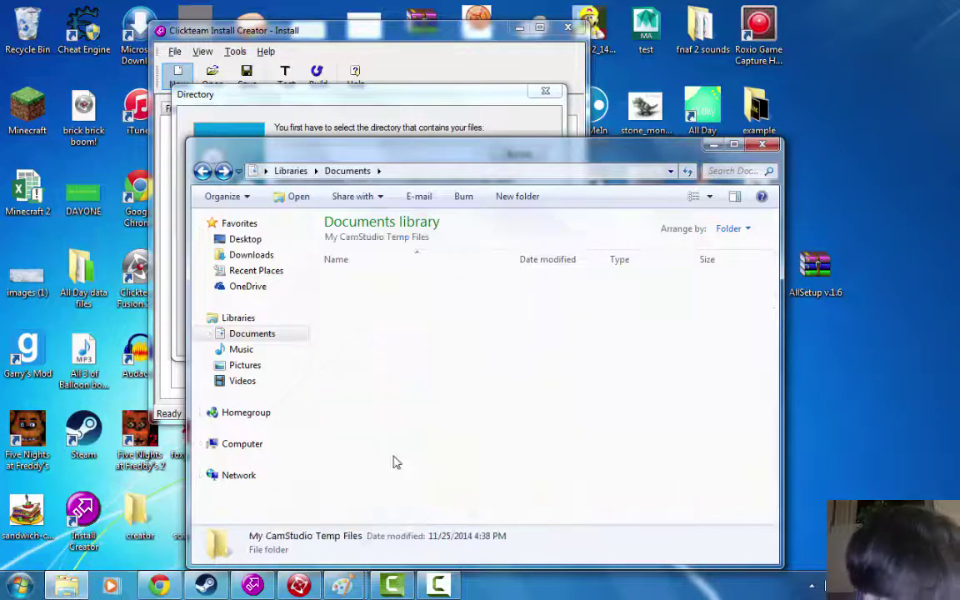
pyautogui.click(203, 172)
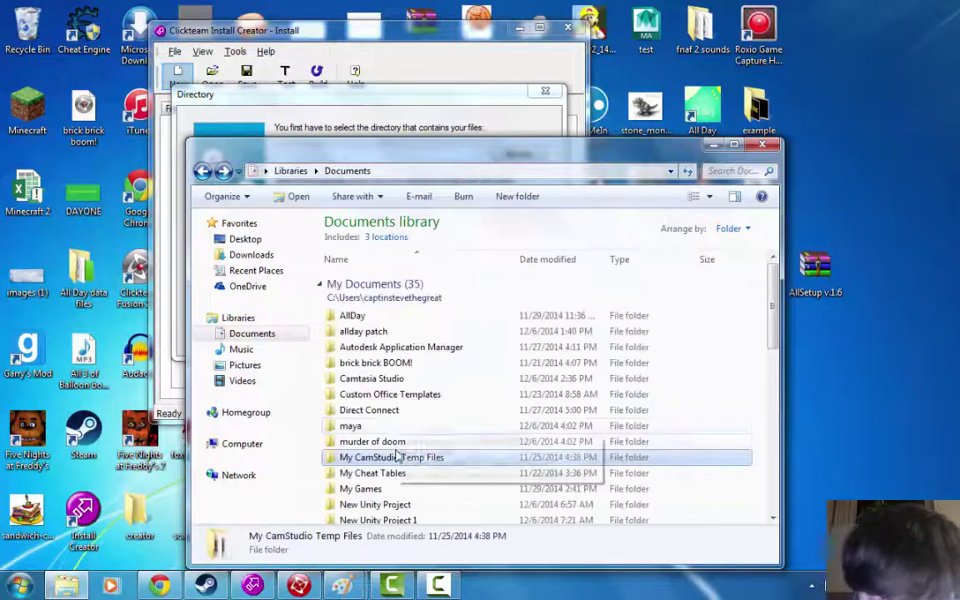
pyautogui.doubleClick(382, 429)
pyautogui.moveTo(375, 377); pyautogui.dragTo(871, 434)
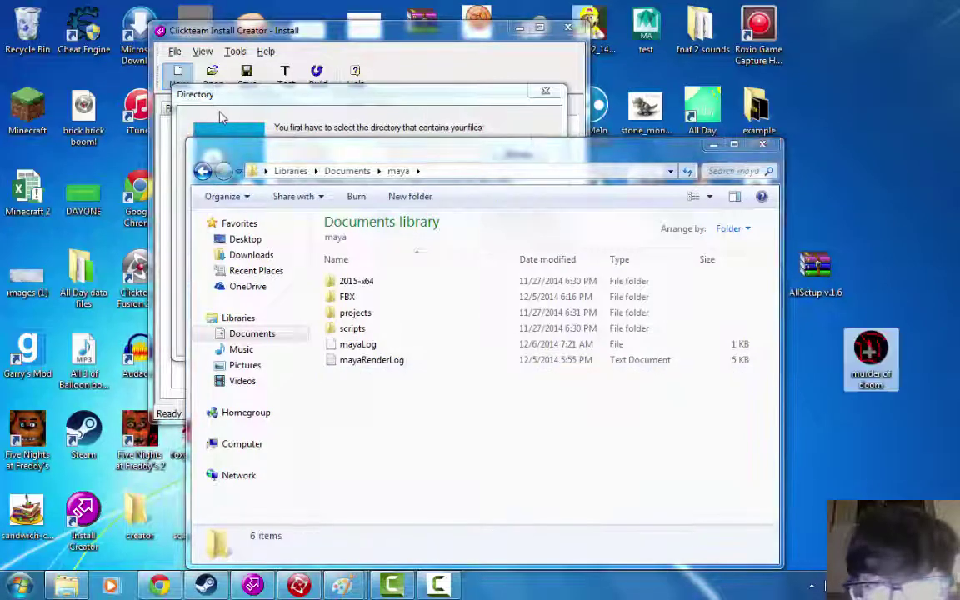
# - Move the murder of doom application from the desktop into the Documents folder murder of doom and minimize the folder window
pyautogui.click(202, 171)
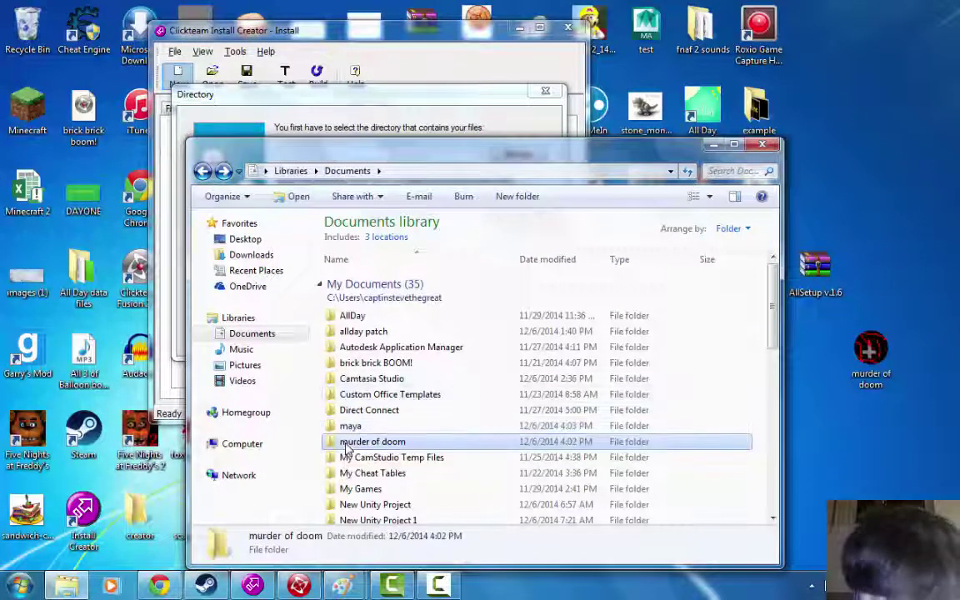
pyautogui.doubleClick(354, 443)
pyautogui.moveTo(867, 350); pyautogui.dragTo(680, 385)
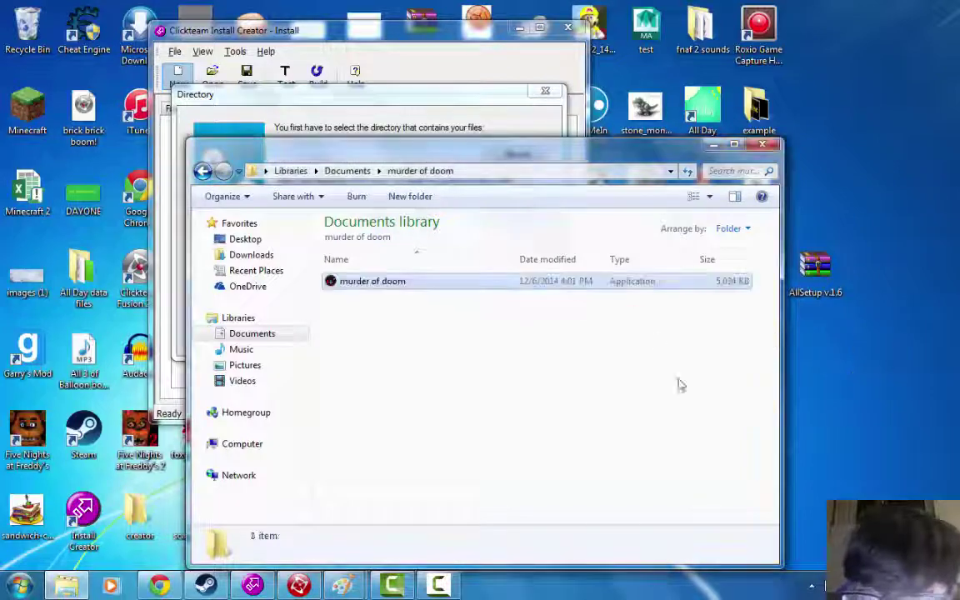
pyautogui.click(713, 144)
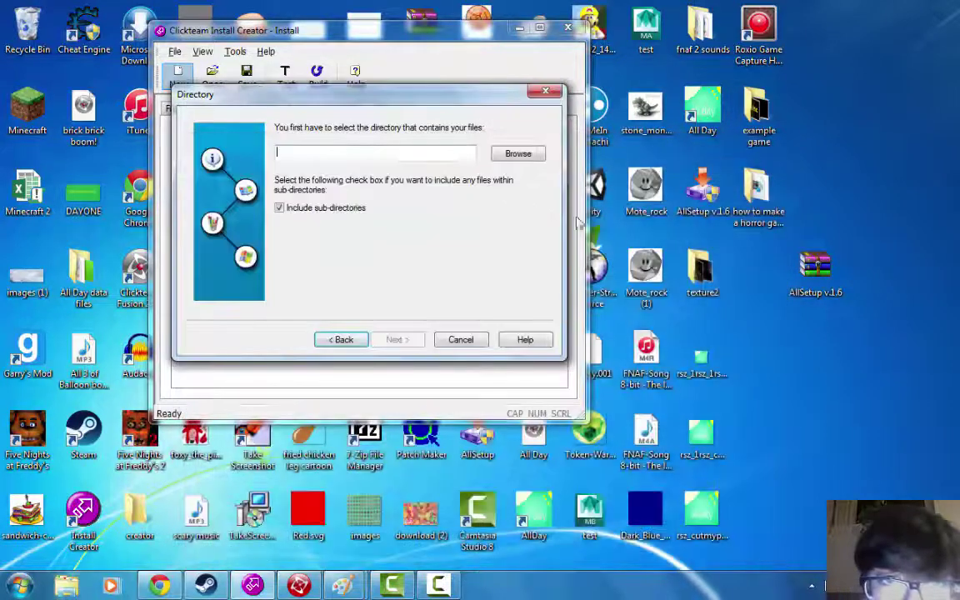
# - Choose the murder of doom folder in My Documents as the installer's source directory and continue to the title page
pyautogui.click(518, 157)
pyautogui.click(440, 281)
pyautogui.click(385, 253)
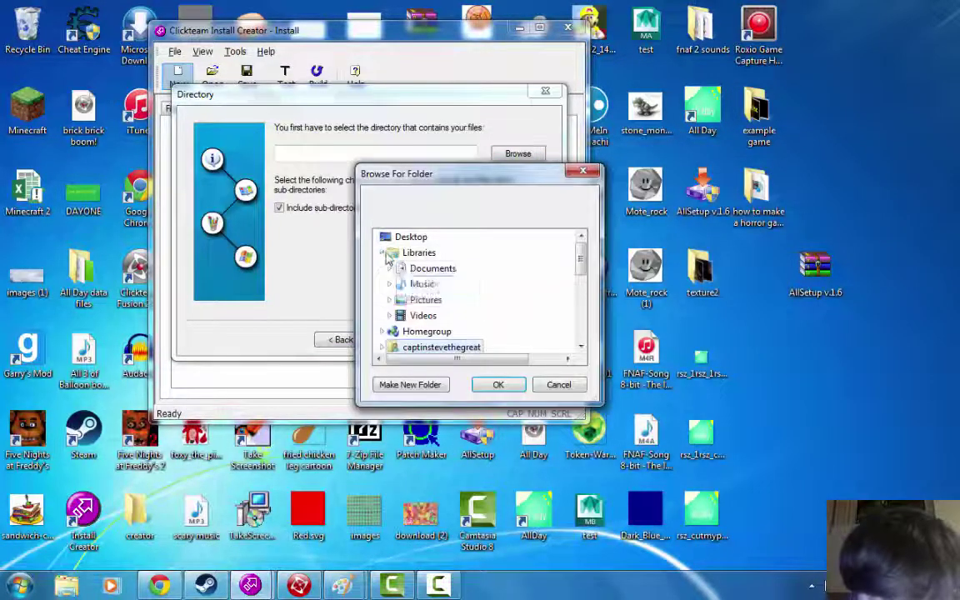
pyautogui.click(389, 268)
pyautogui.click(398, 284)
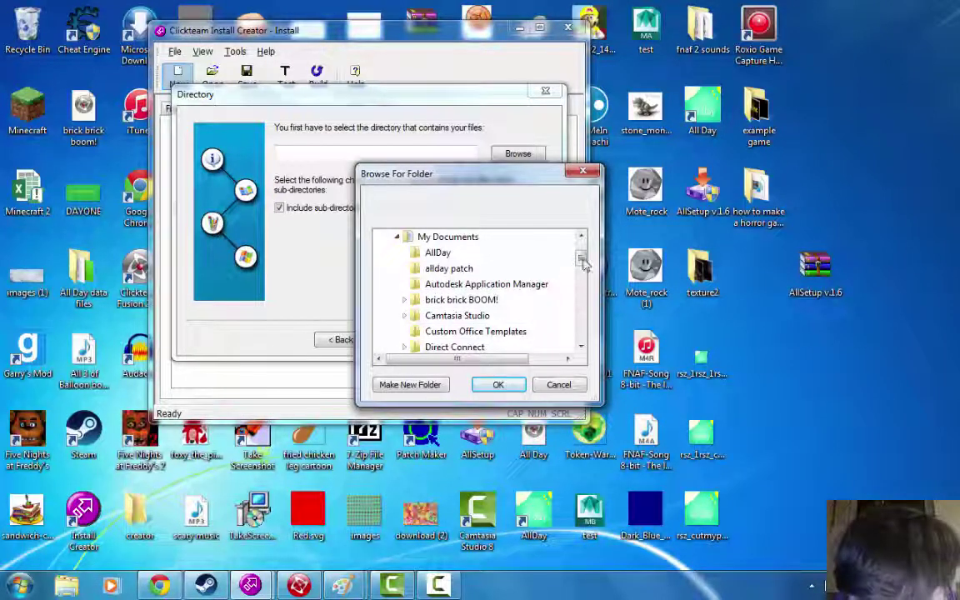
pyautogui.moveTo(583, 262); pyautogui.dragTo(548, 274)
pyautogui.click(459, 269)
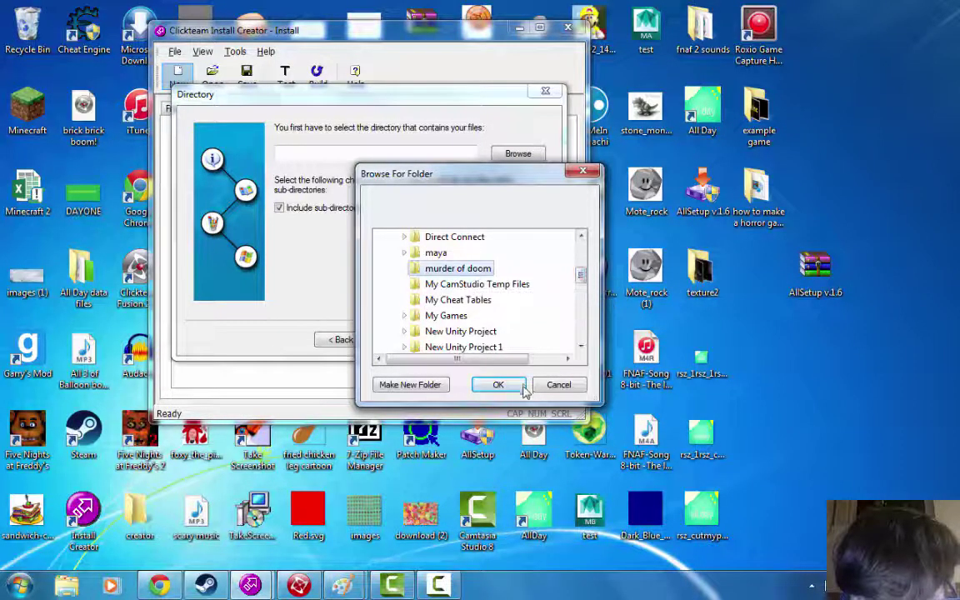
pyautogui.click(500, 385)
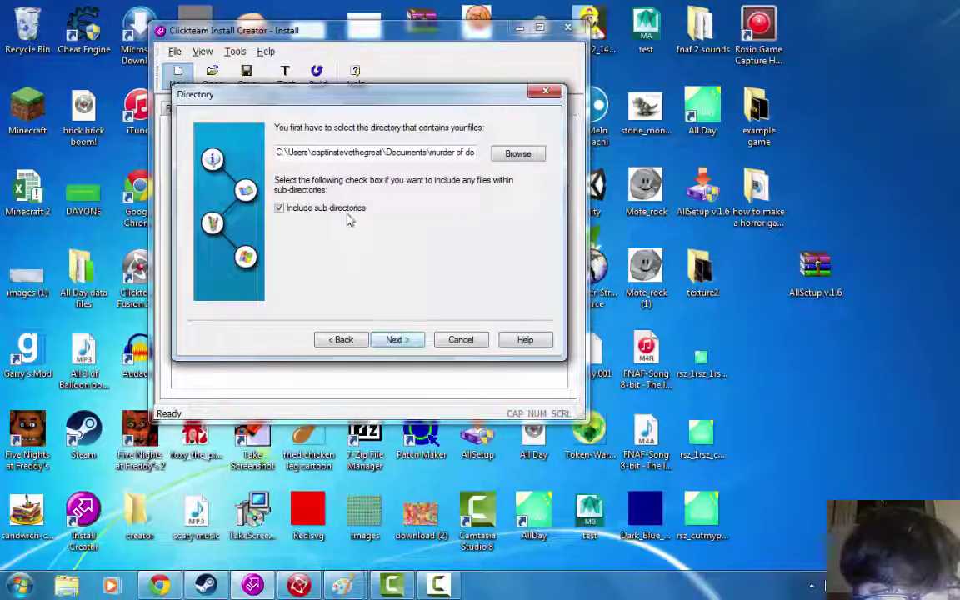
pyautogui.click(397, 337)
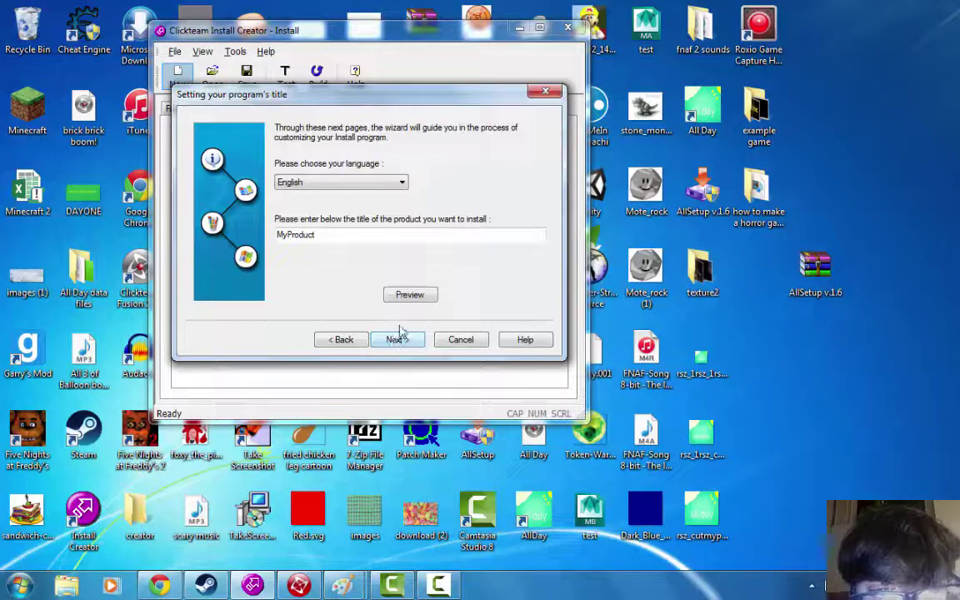
# - Set the installer's product title to "Murder of doom" and continue to the Window page
pyautogui.doubleClick(288, 235)
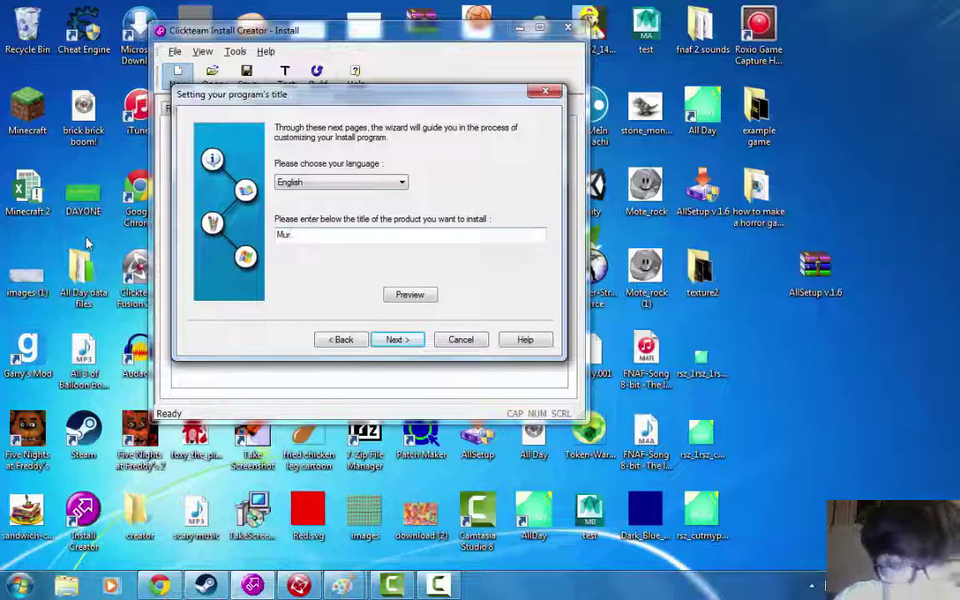
pyautogui.write('Murder of ')
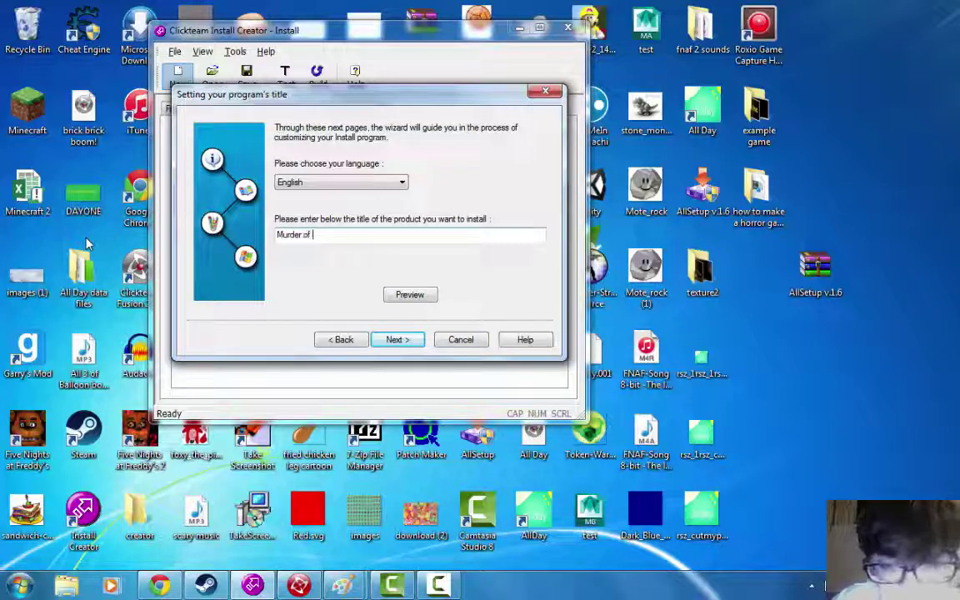
pyautogui.write('doom')
pyautogui.click(393, 339)
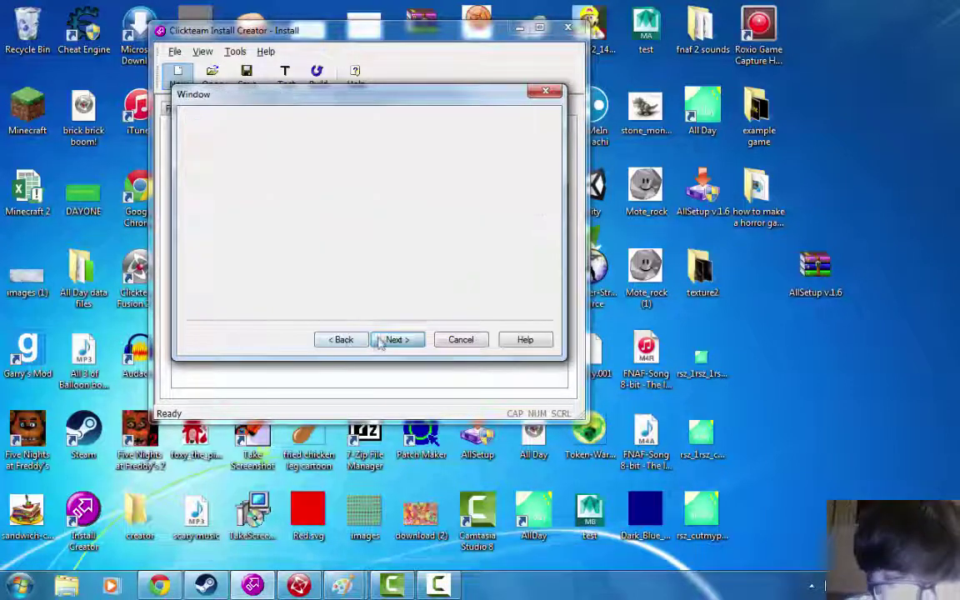
# - Set the installer window to Full Screen with a black-to-red gradient background and continue to the Bitmaps page
pyautogui.click(283, 167)
pyautogui.click(287, 217)
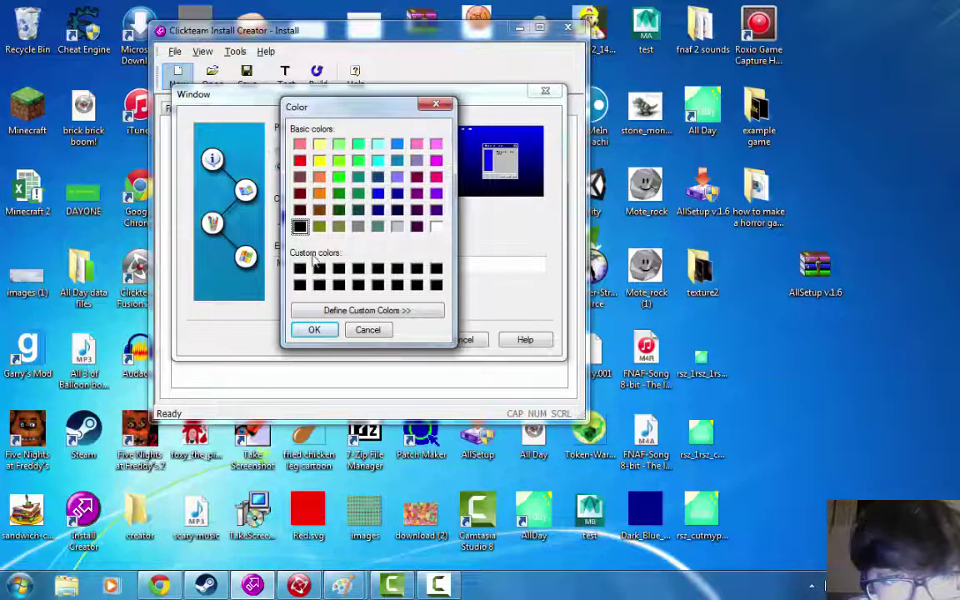
pyautogui.click(314, 330)
pyautogui.click(326, 217)
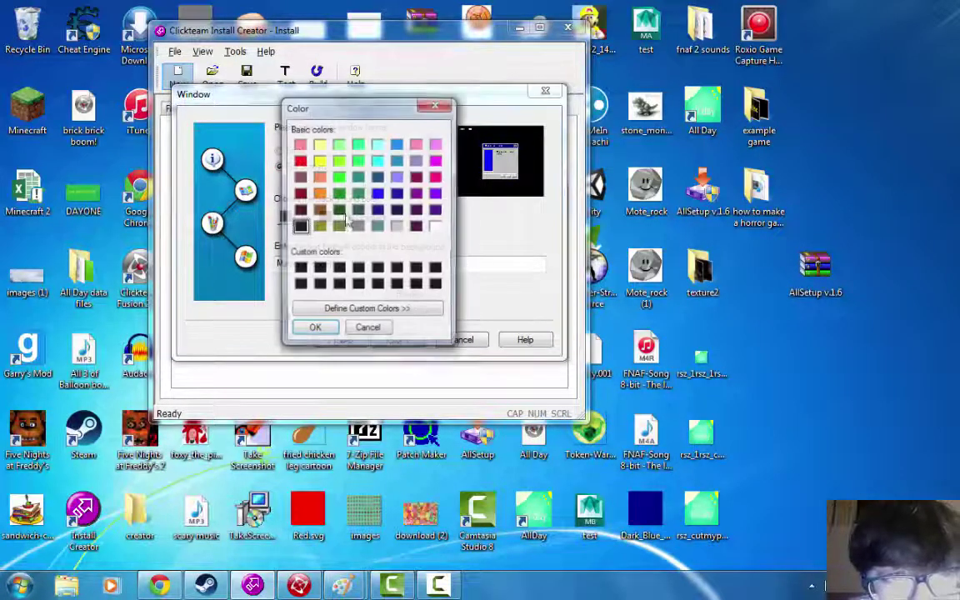
pyautogui.click(300, 160)
pyautogui.click(314, 331)
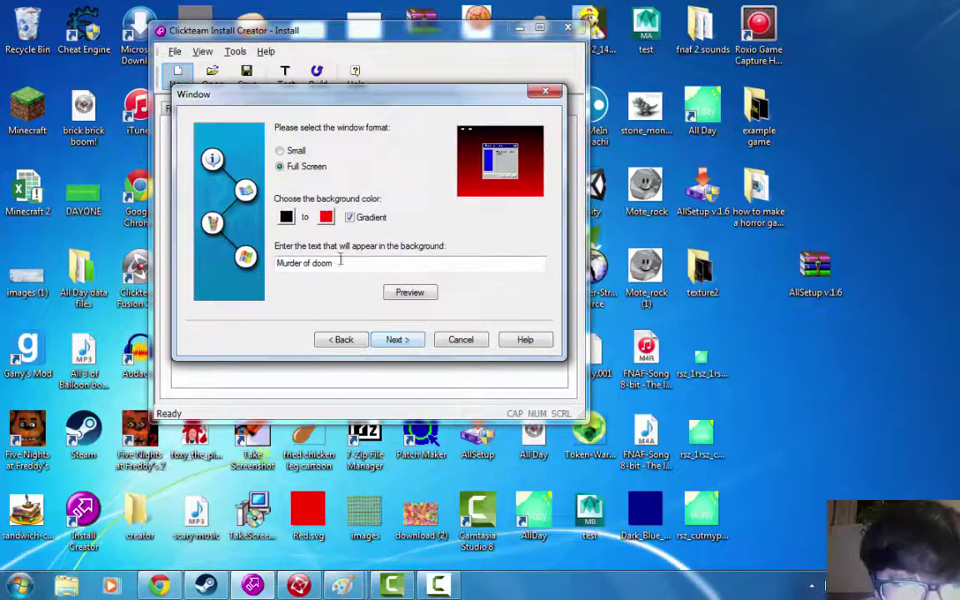
pyautogui.click(396, 341)
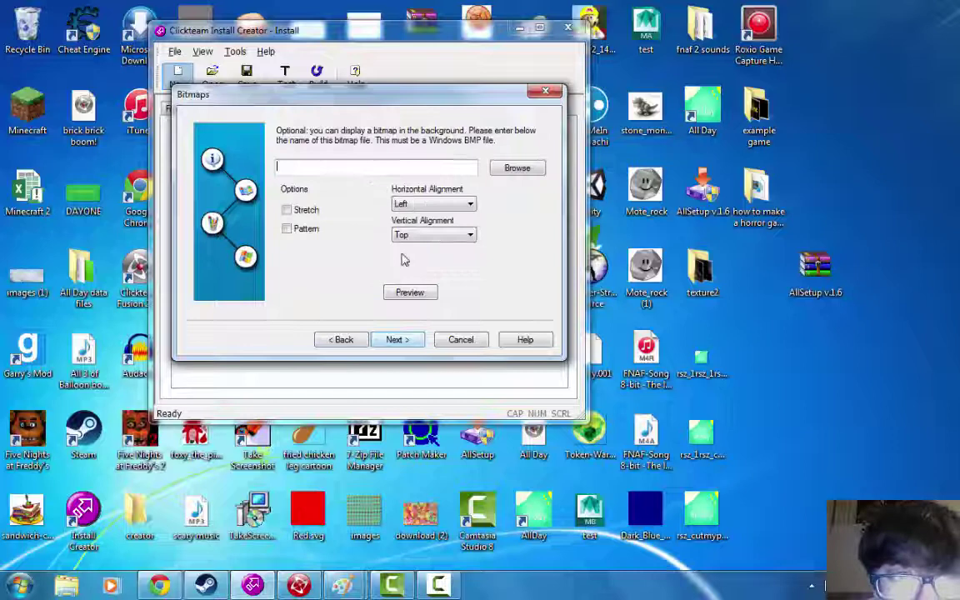
# - Skip the optional background bitmap, set the default installation directory to #Desktop#, and continue to the Shell page
pyautogui.click(404, 344)
pyautogui.click(404, 343)
pyautogui.click(404, 343)
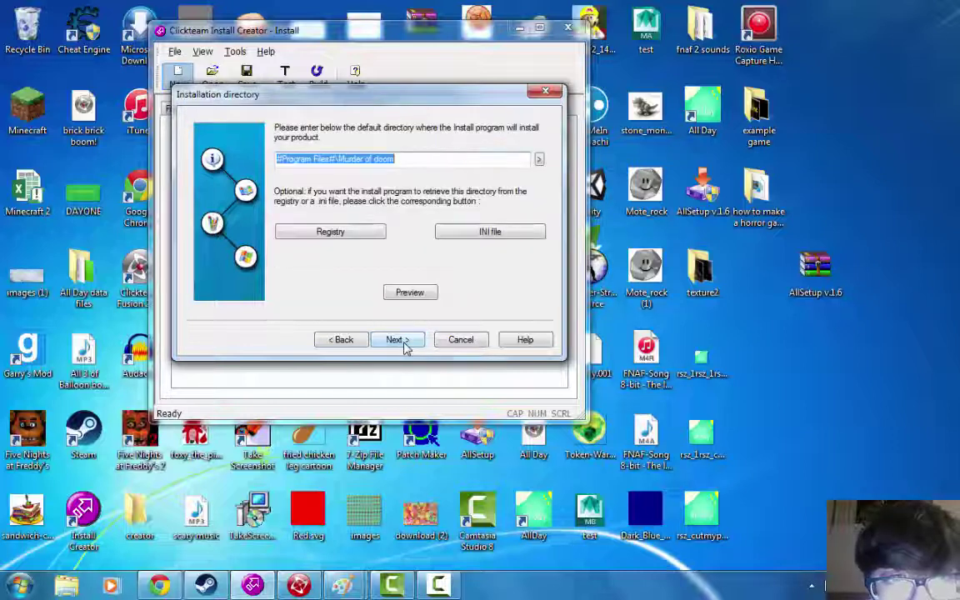
pyautogui.click(538, 158)
pyautogui.press('Escape')
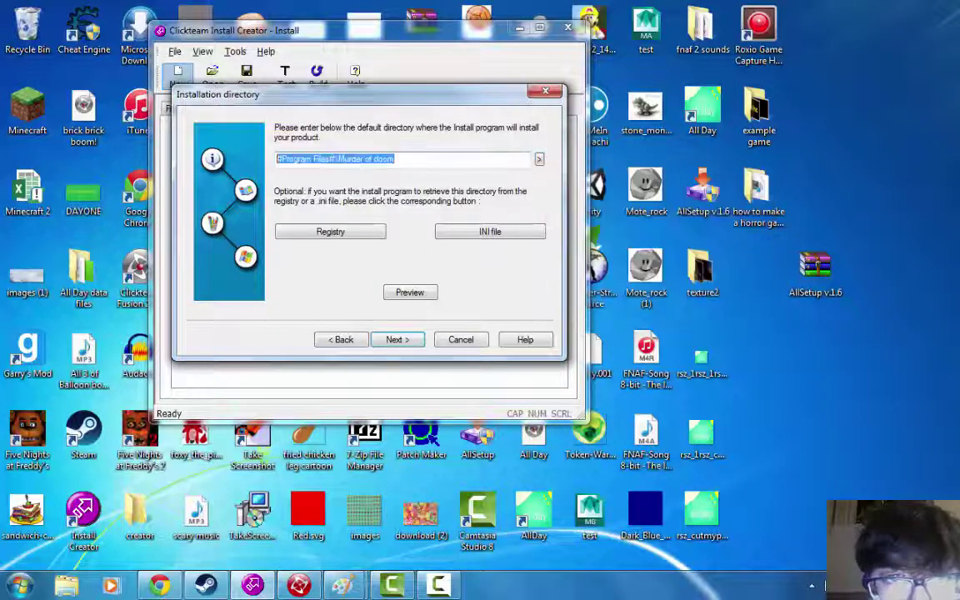
pyautogui.press('BackSpace')
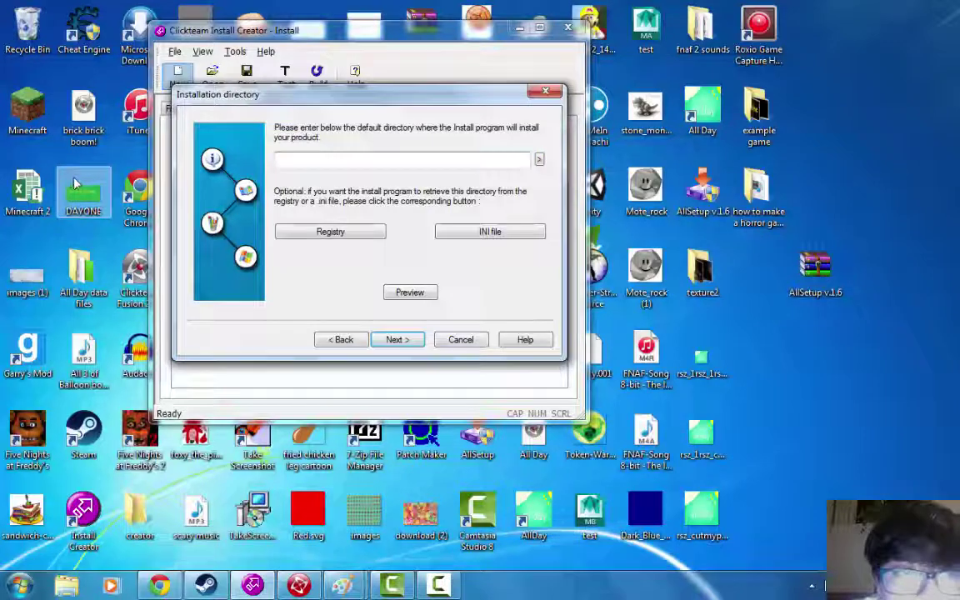
pyautogui.click(538, 160)
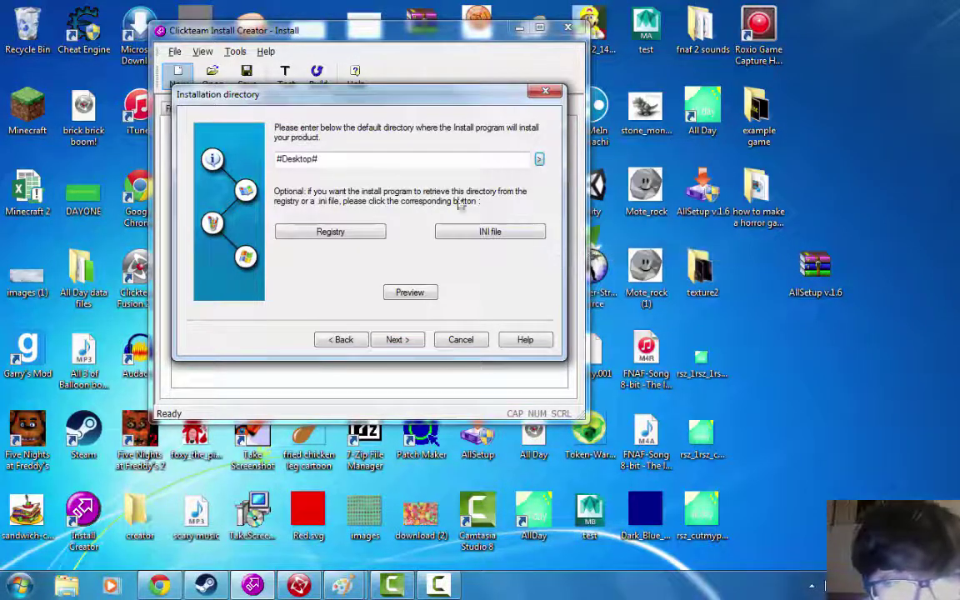
pyautogui.click(398, 340)
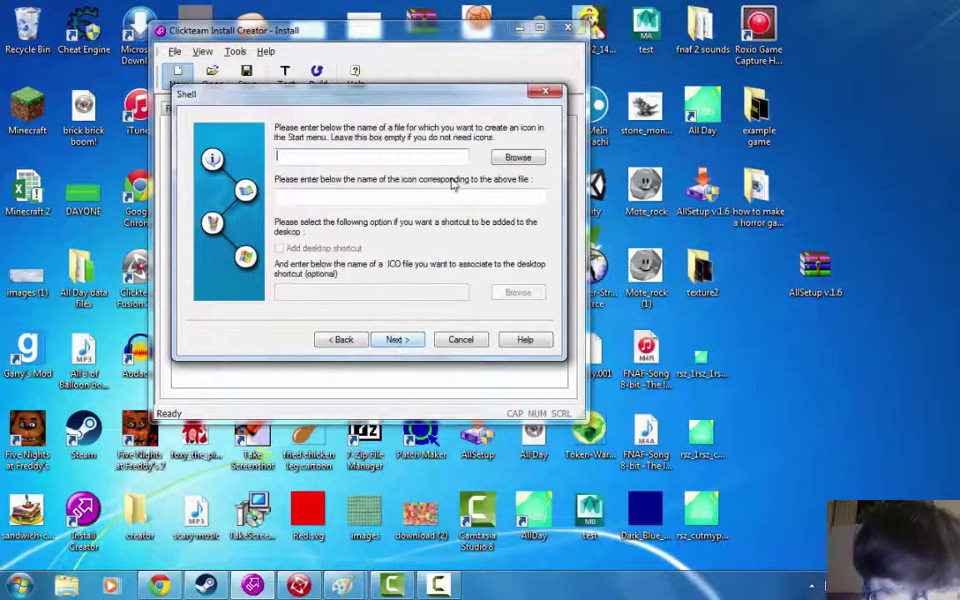
pyautogui.write('Murr')
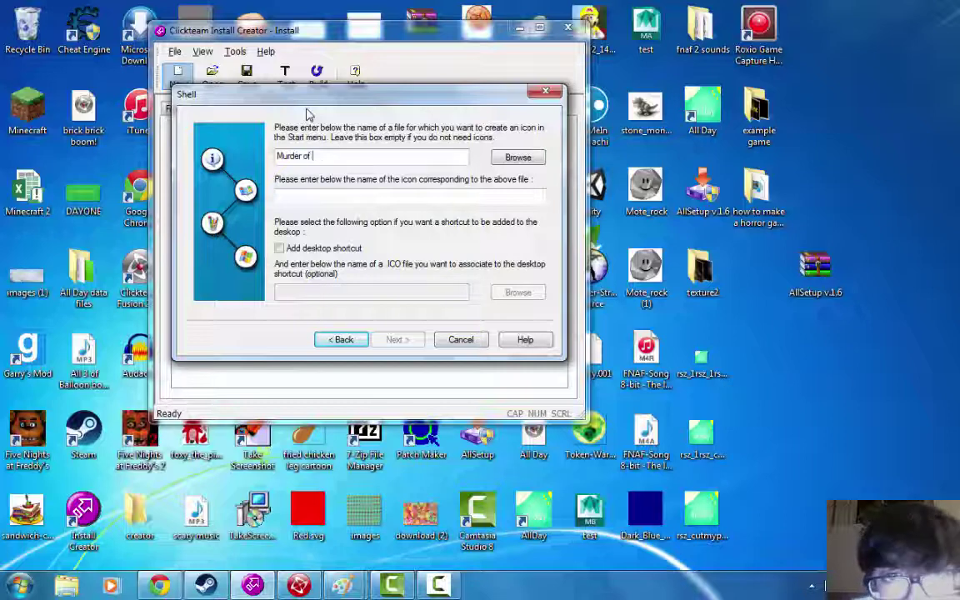
pyautogui.write('er of doom')
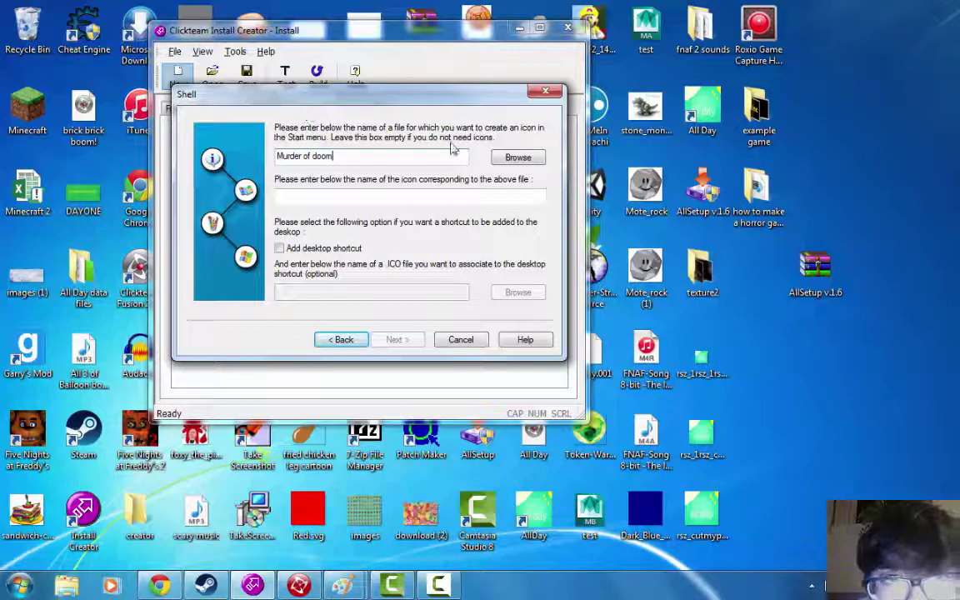
pyautogui.moveTo(403, 160); pyautogui.dragTo(276, 157)
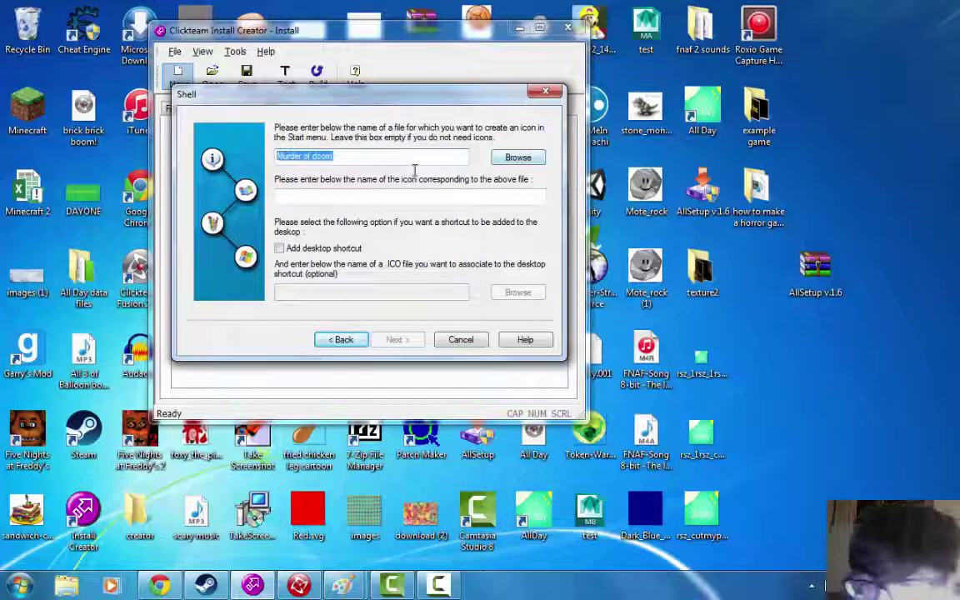
pyautogui.press('BackSpace')
# - Choose the murder of doom executable as the Start menu file and name its icon "Murder Of Doom"
pyautogui.click(517, 158)
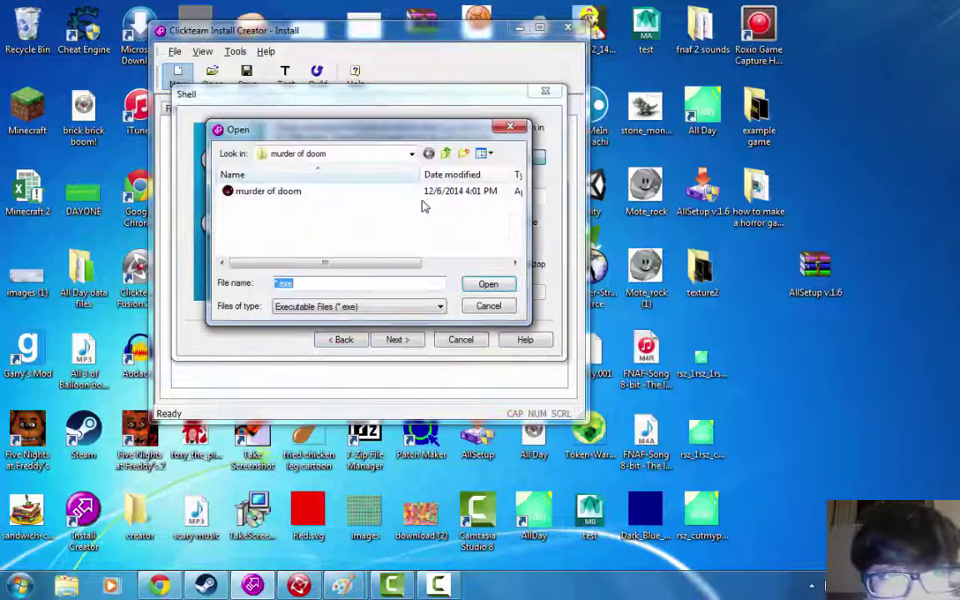
pyautogui.click(311, 197)
pyautogui.doubleClick(321, 199)
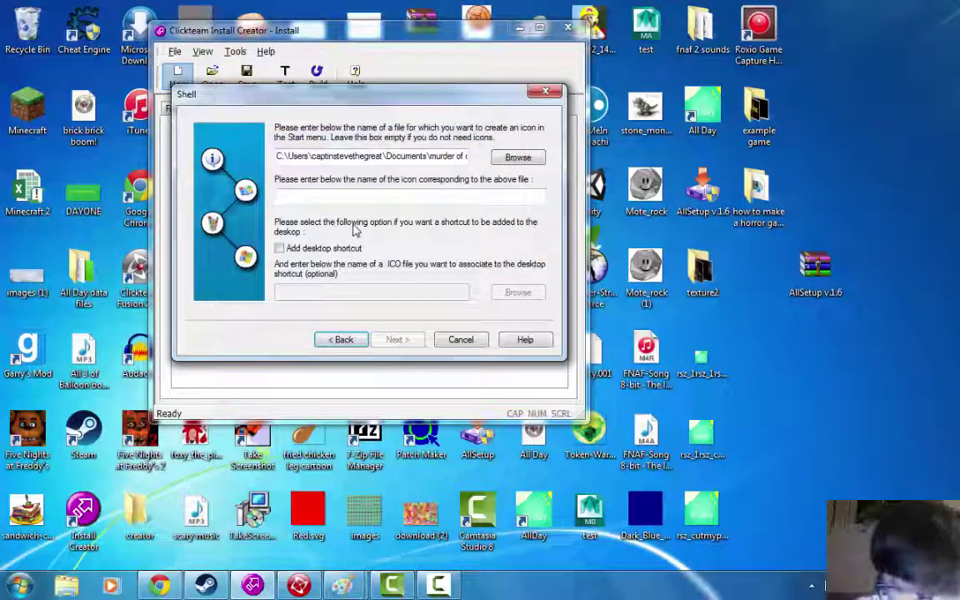
pyautogui.write('Mur')
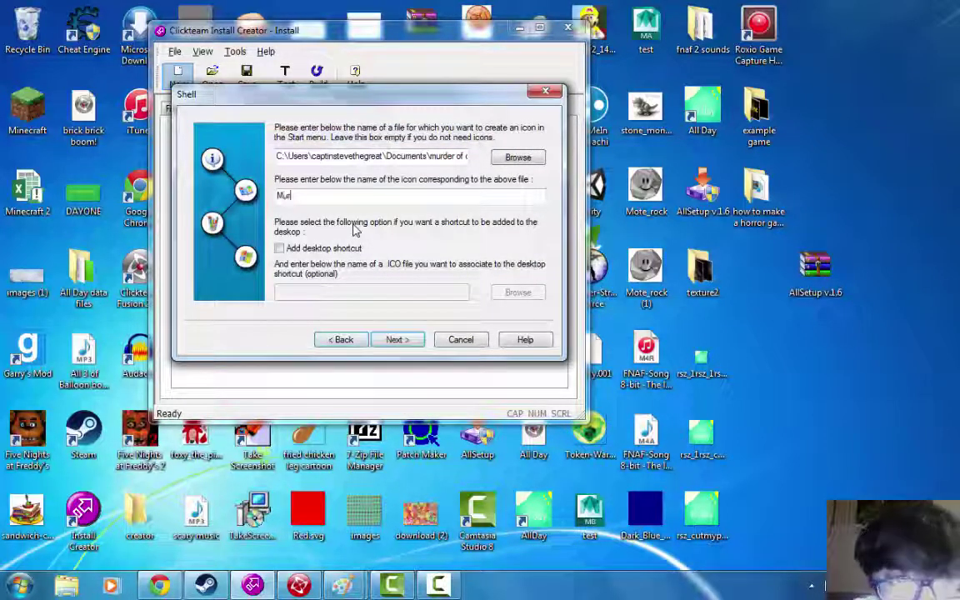
pyautogui.write('der Of Doom')
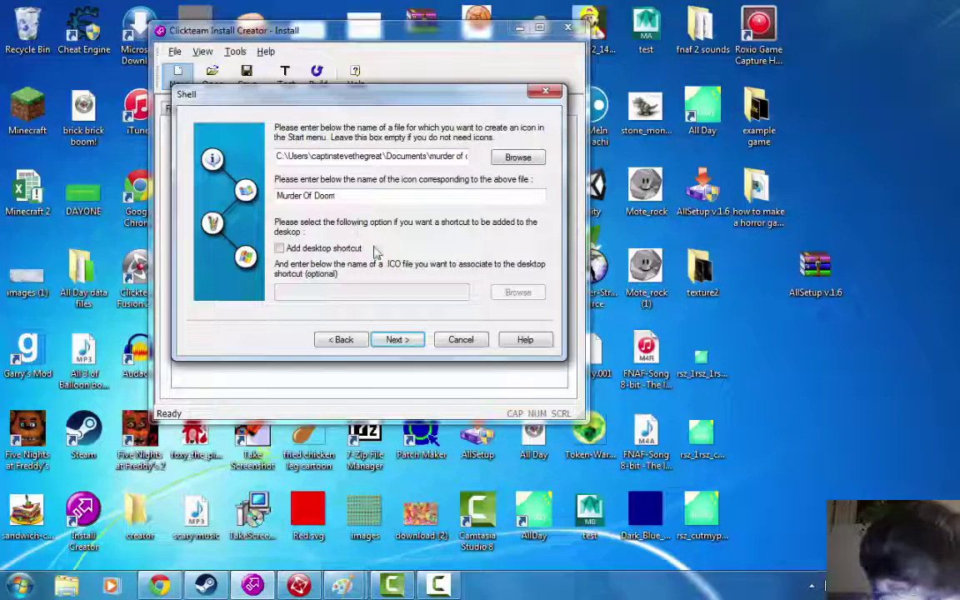
# - Enable the desktop shortcut, keep the Uninstall program option, and finish the setup wizard
pyautogui.click(300, 247)
pyautogui.click(334, 249)
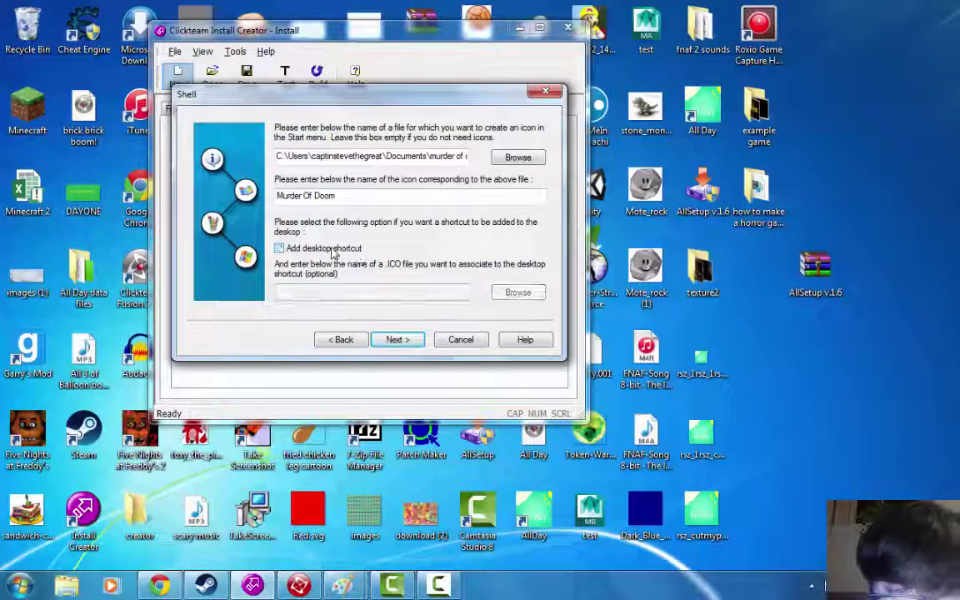
pyautogui.click(333, 250)
pyautogui.click(407, 340)
pyautogui.click(407, 340)
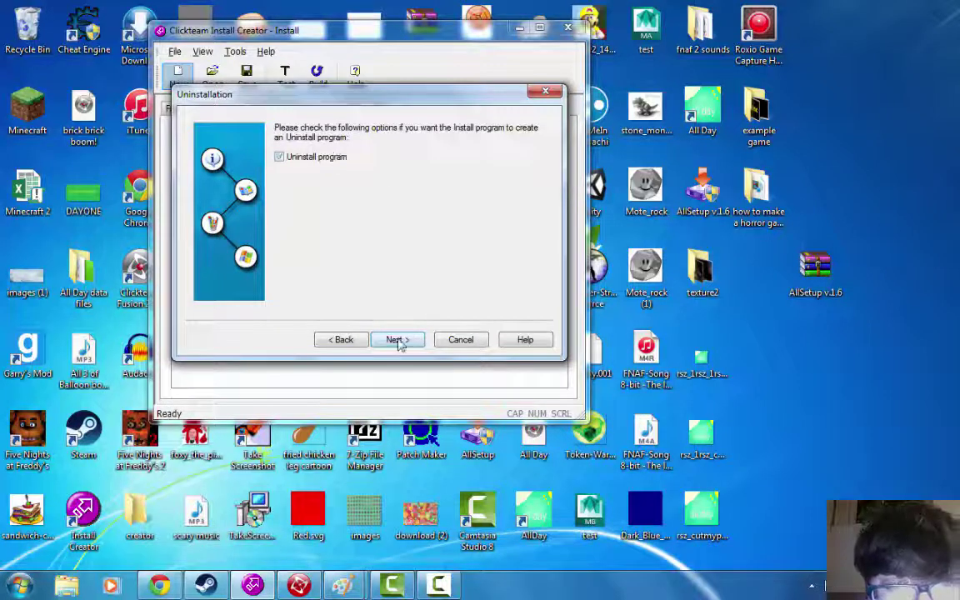
pyautogui.click(398, 340)
pyautogui.click(398, 340)
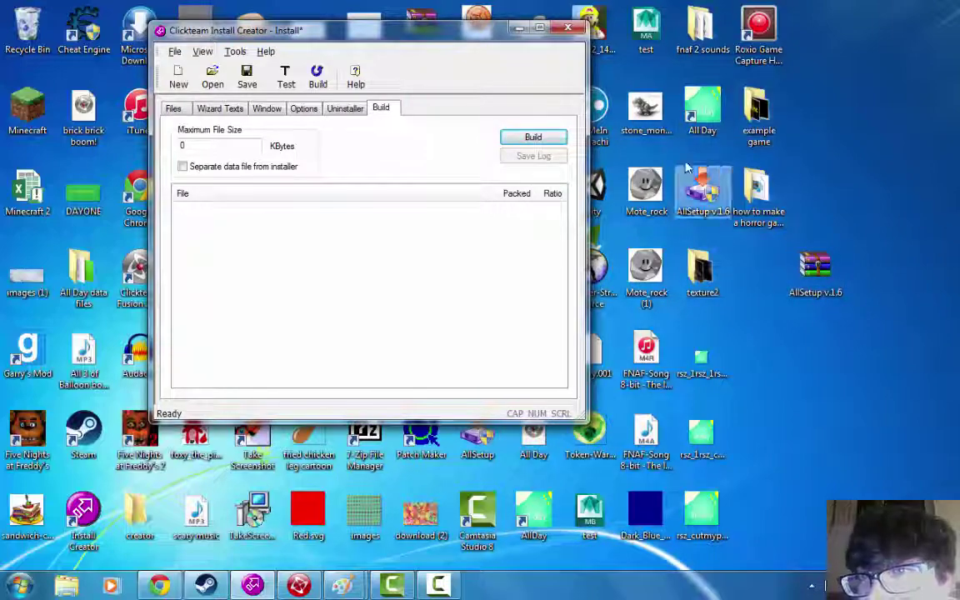
# - Build the installer to the Desktop as MurderSetup and close Install Creator without saving the project
pyautogui.moveTo(433, 30); pyautogui.dragTo(454, 1)
pyautogui.click(907, 112)
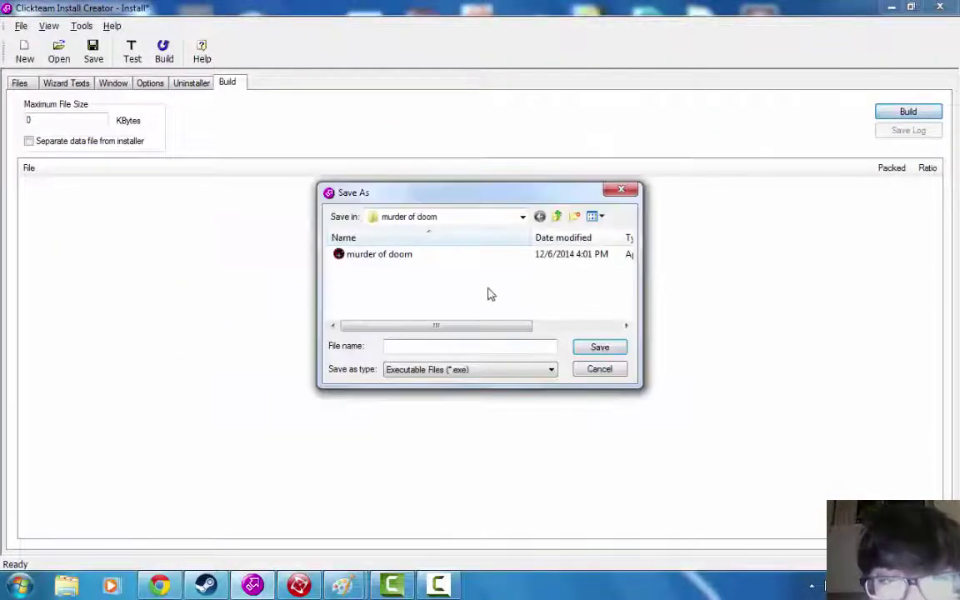
pyautogui.click(522, 217)
pyautogui.click(400, 227)
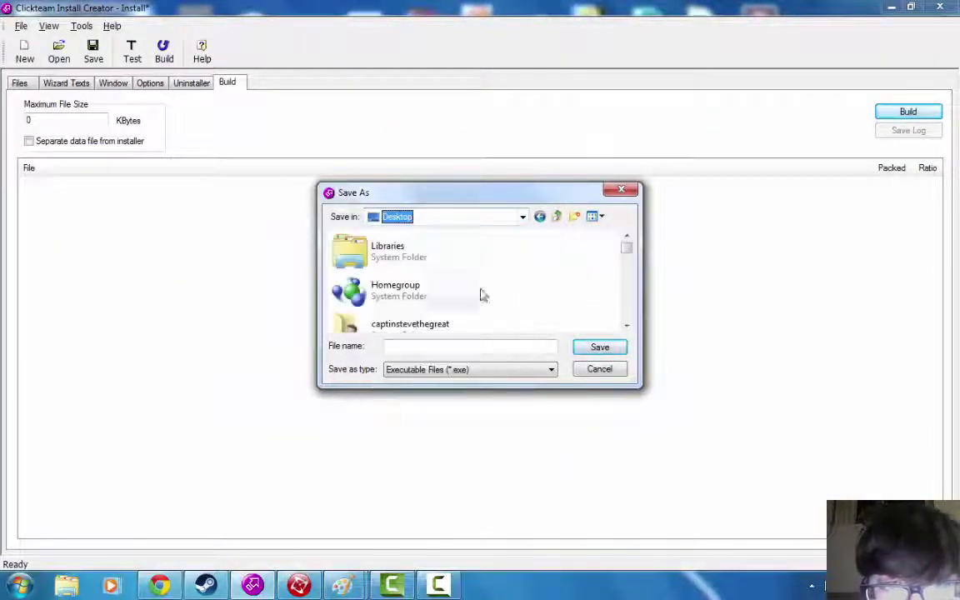
pyautogui.click(451, 349)
pyautogui.write('M')
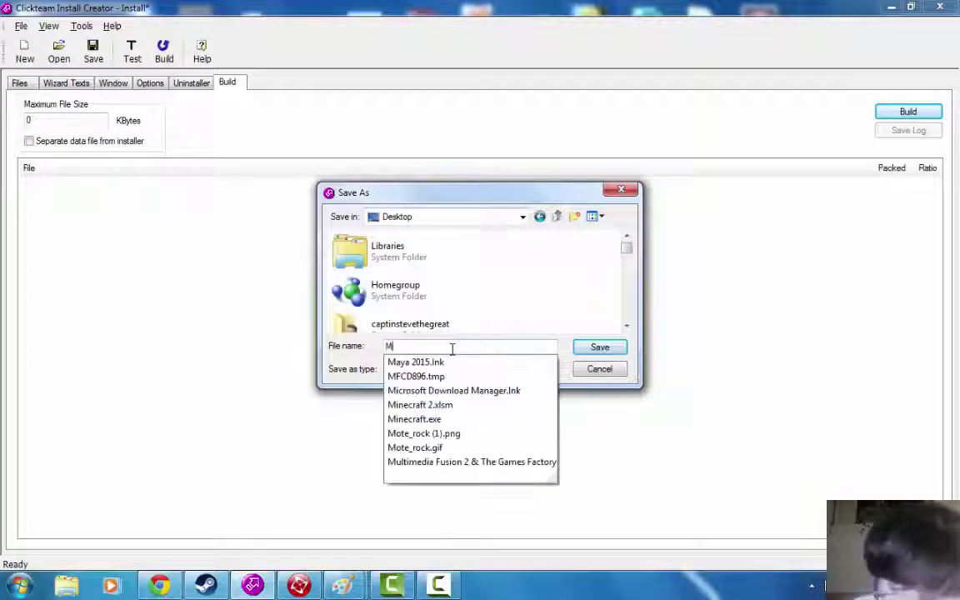
pyautogui.write('urder')
pyautogui.press('BackSpace')
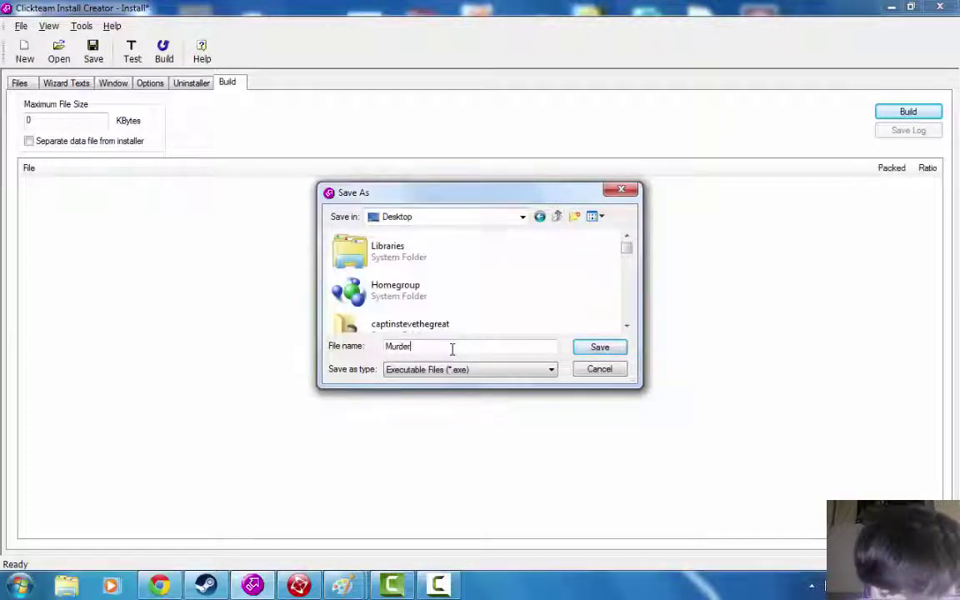
pyautogui.write('Setup')
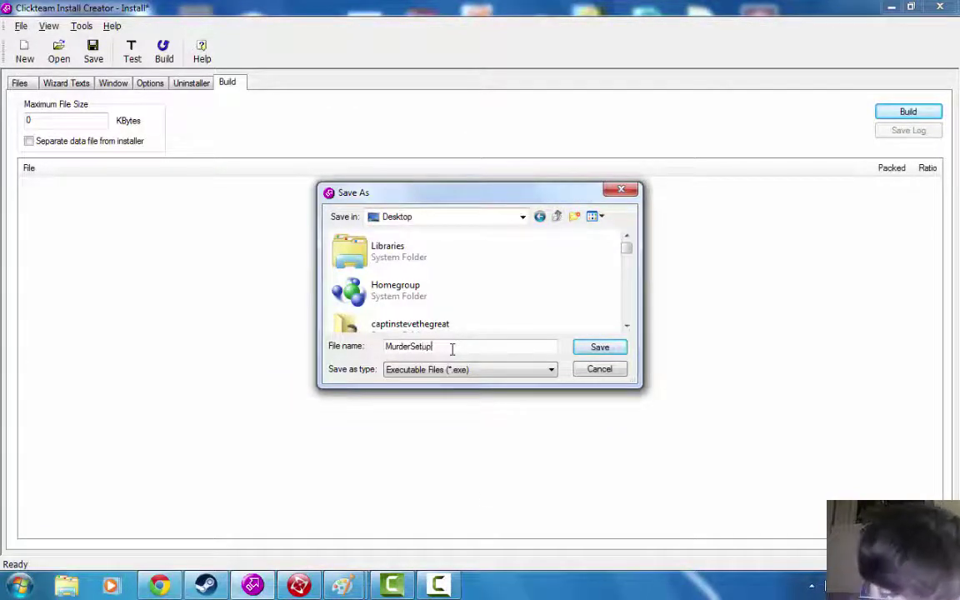
pyautogui.click(588, 341)
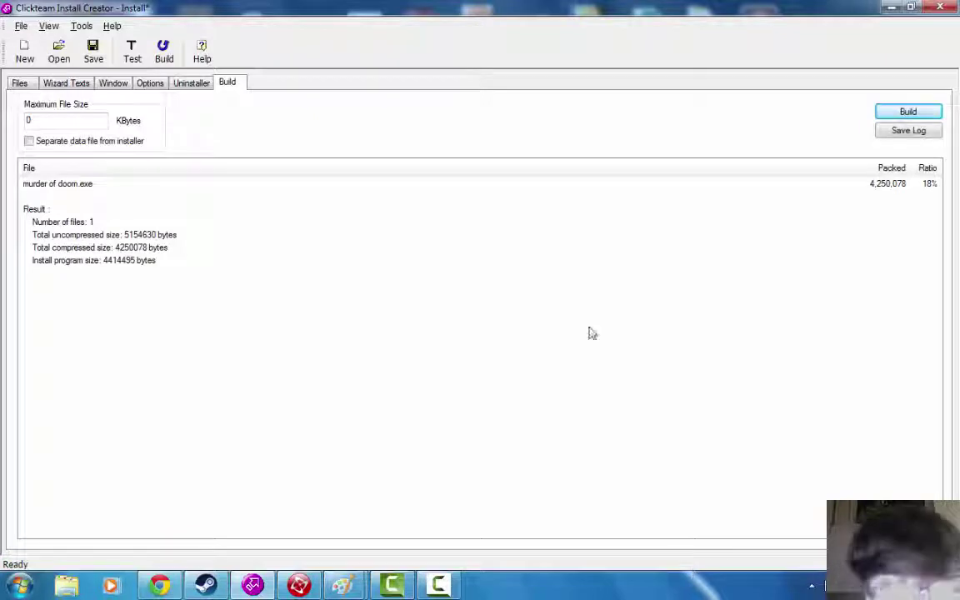
pyautogui.click(940, 6)
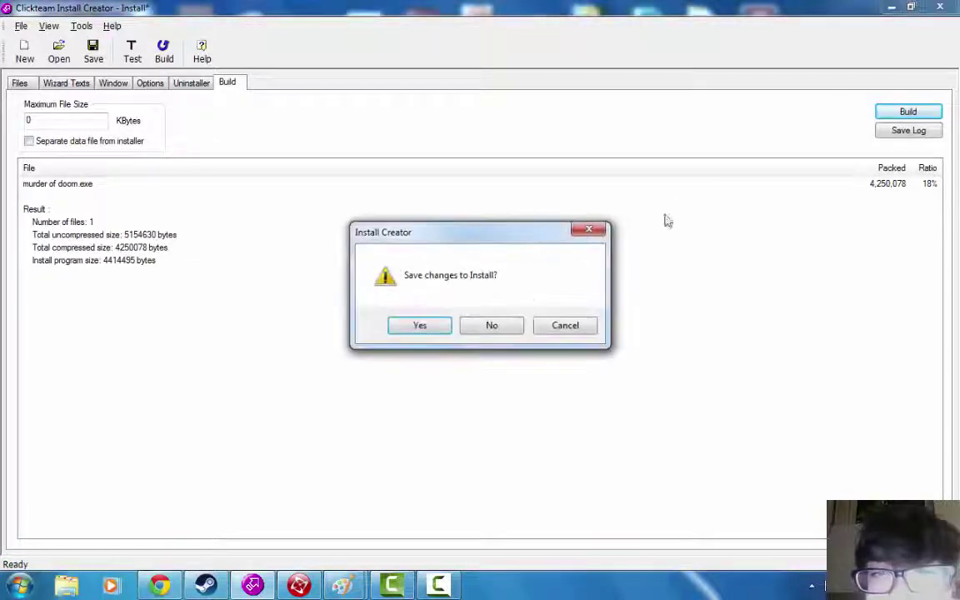
pyautogui.click(487, 330)
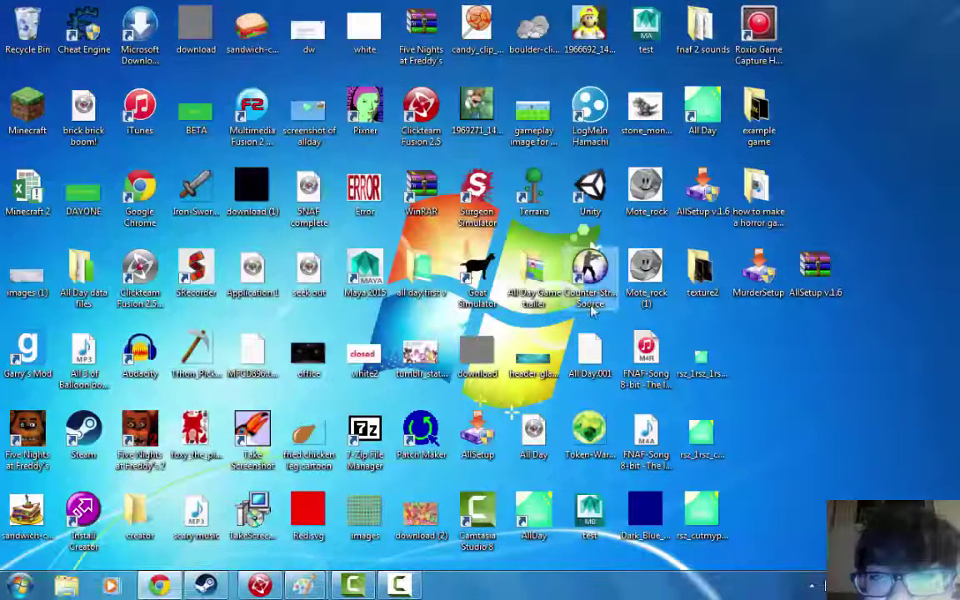
# - Install the game with MurderSetup from the desktop and move the Murder Of Doom shortcut into the example game folder
pyautogui.doubleClick(766, 284)
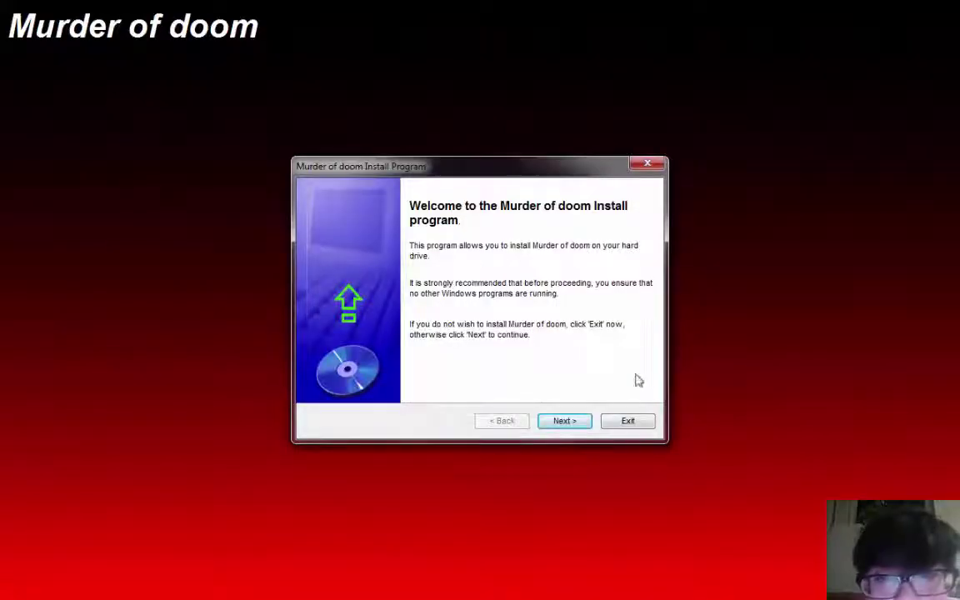
pyautogui.click(564, 422)
pyautogui.click(581, 425)
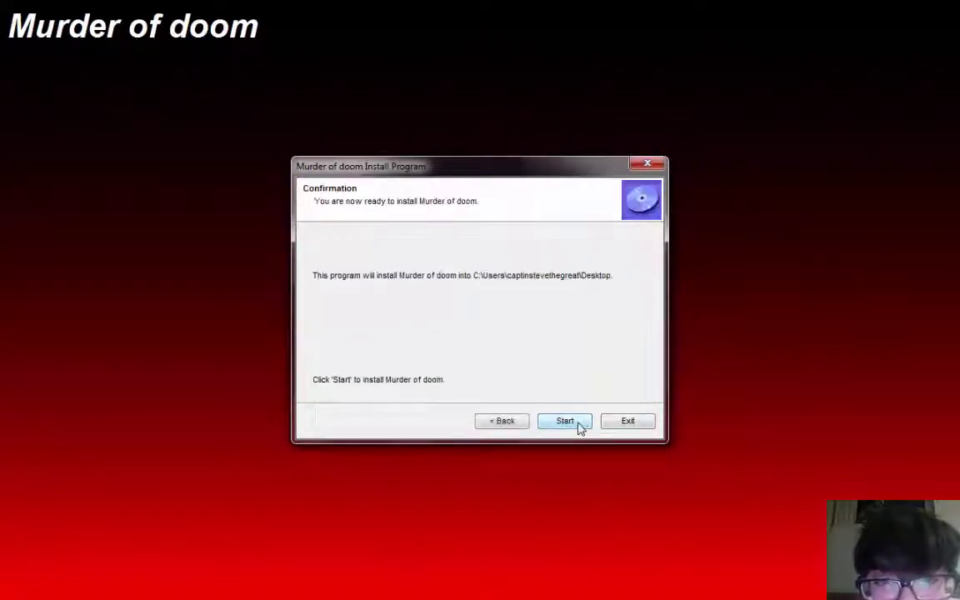
pyautogui.click(575, 425)
pyautogui.click(592, 422)
pyautogui.click(616, 426)
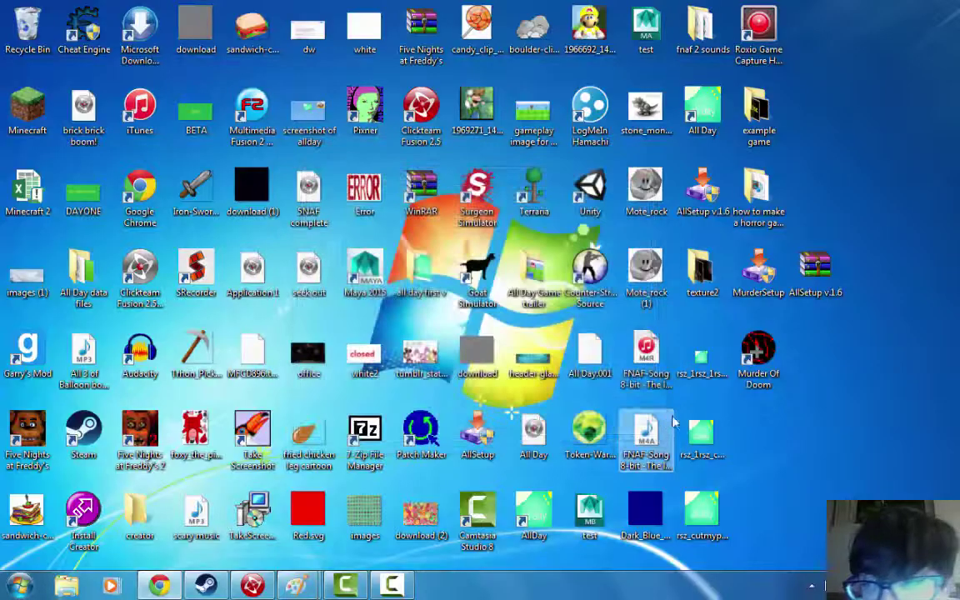
pyautogui.moveTo(765, 365); pyautogui.dragTo(757, 115)
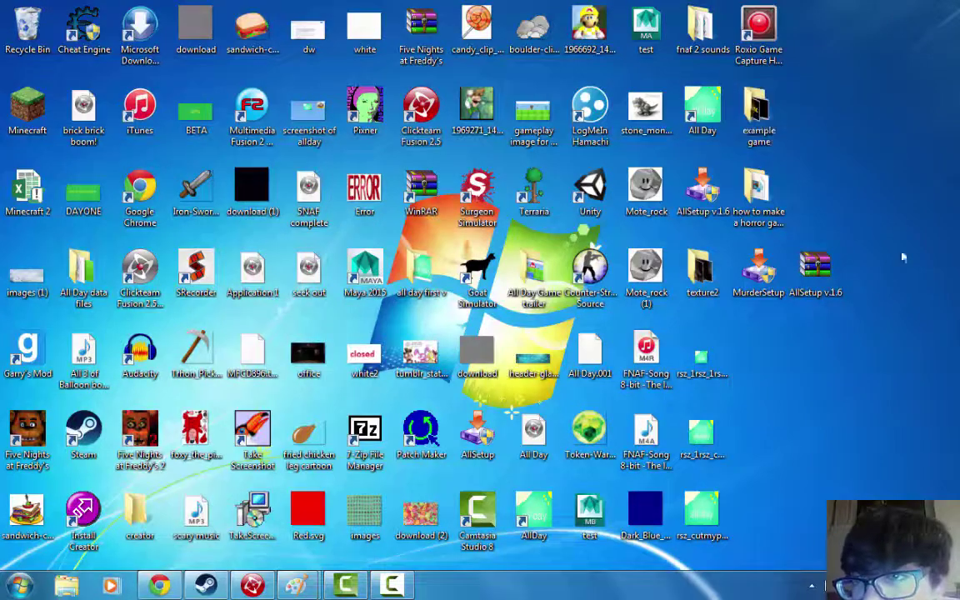
# - Run MurderSetup again to reinstall the game on the desktop
pyautogui.doubleClick(768, 283)
pyautogui.click(561, 420)
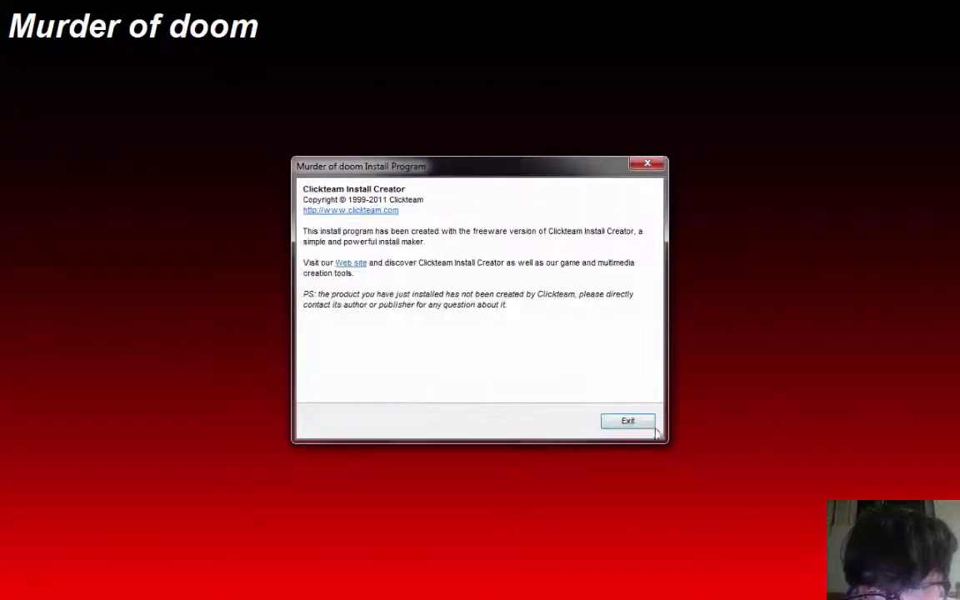
pyautogui.click(630, 423)
# - Launch the installed game from its desktop shortcut, start a new game, and close it
pyautogui.doubleClick(755, 348)
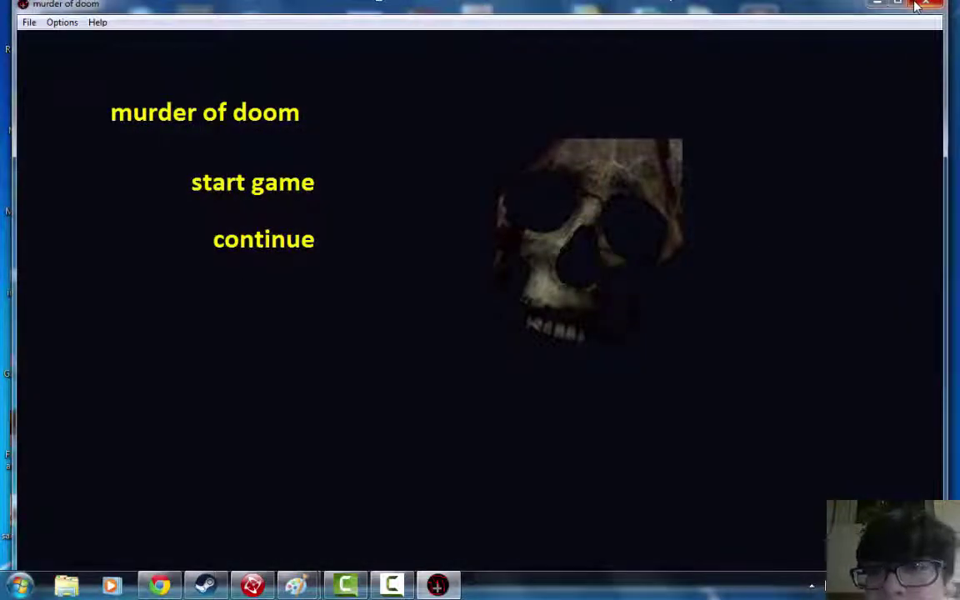
pyautogui.click(244, 177)
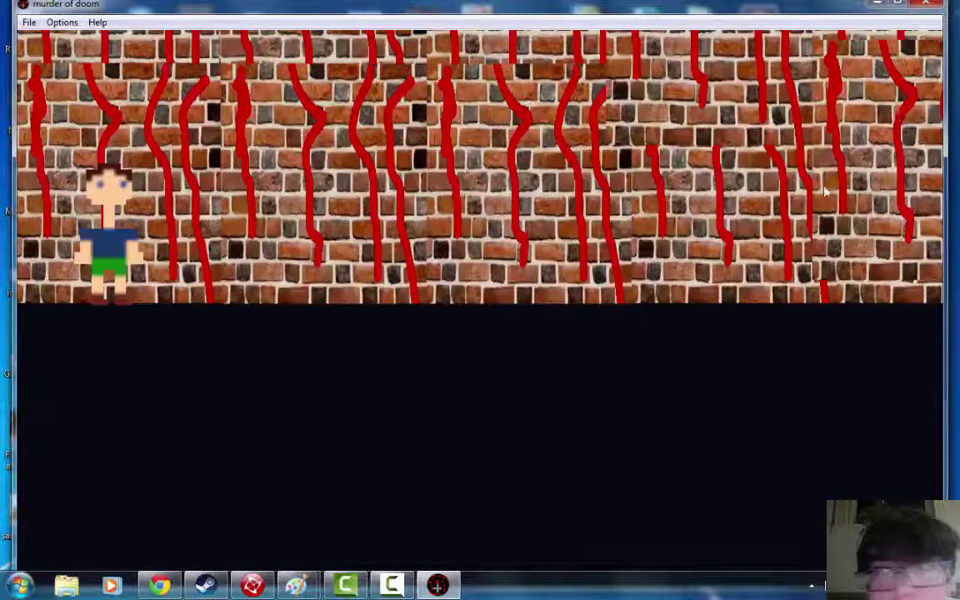
pyautogui.click(923, 6)
# - Set the Murder Of Doom shortcut and MurderSetup apart on the desktop, and compress MurderSetup into a zip archive named MurderSetup
pyautogui.moveTo(758, 354); pyautogui.dragTo(871, 198)
pyautogui.moveTo(753, 295); pyautogui.dragTo(865, 459)
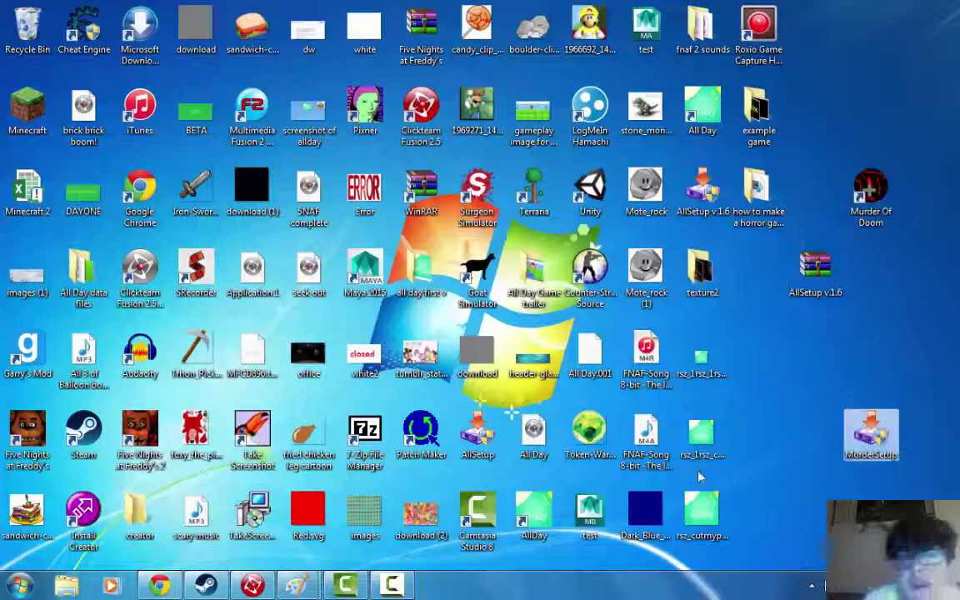
pyautogui.rightClick(869, 434)
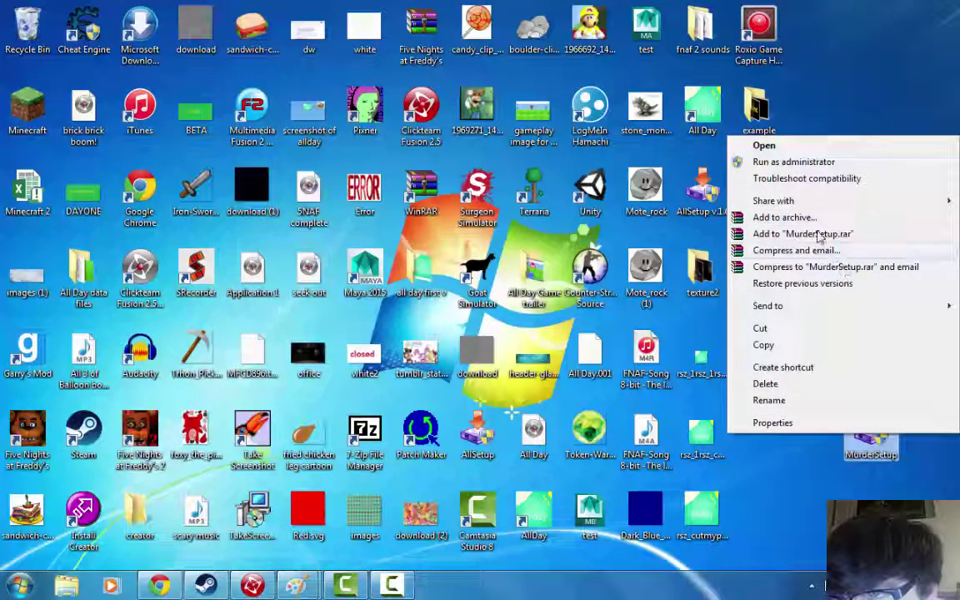
pyautogui.moveTo(775, 306)
pyautogui.click(667, 322)
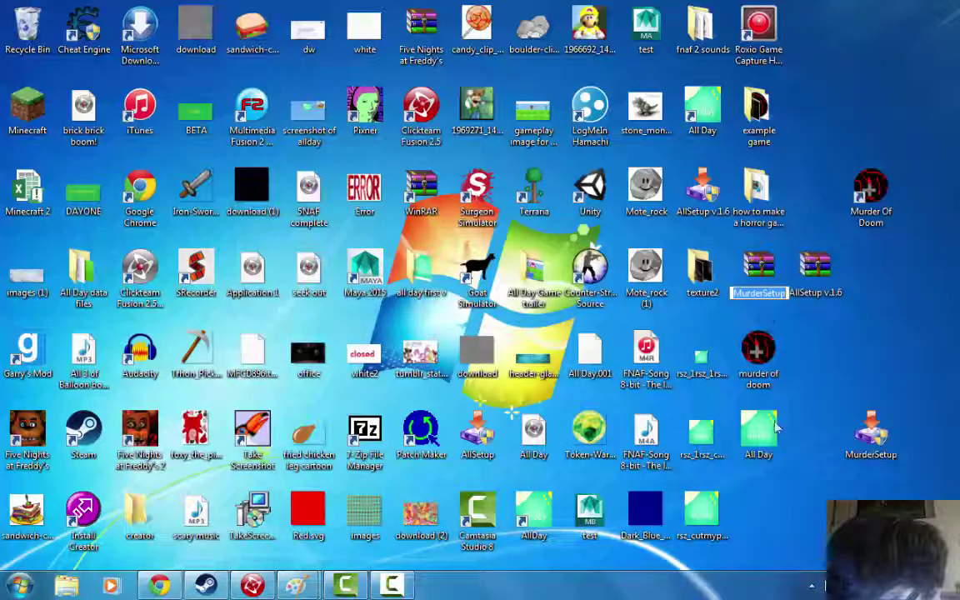
pyautogui.click(823, 403)
pyautogui.moveTo(764, 290); pyautogui.dragTo(877, 361)
# - Open the MurderSetup zip archive, test-run MurderSetup.exe from inside it, and close the archive
pyautogui.doubleClick(875, 359)
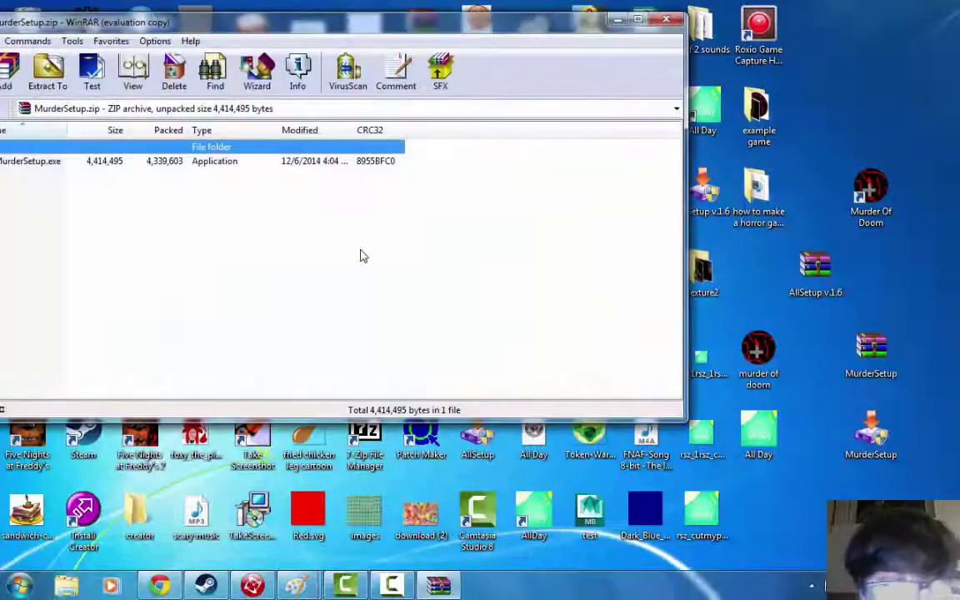
pyautogui.doubleClick(125, 163)
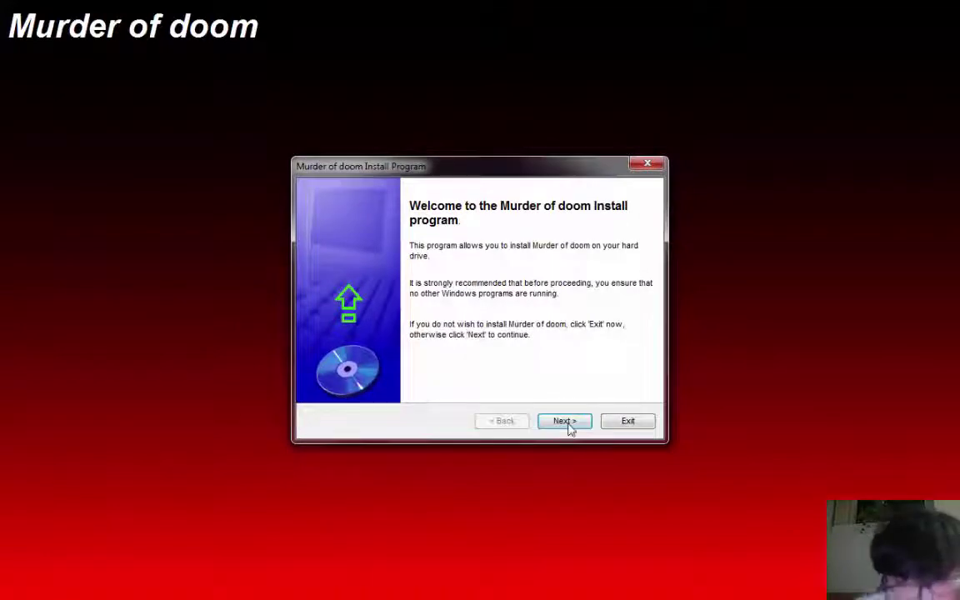
pyautogui.click(567, 423)
pyautogui.click(624, 421)
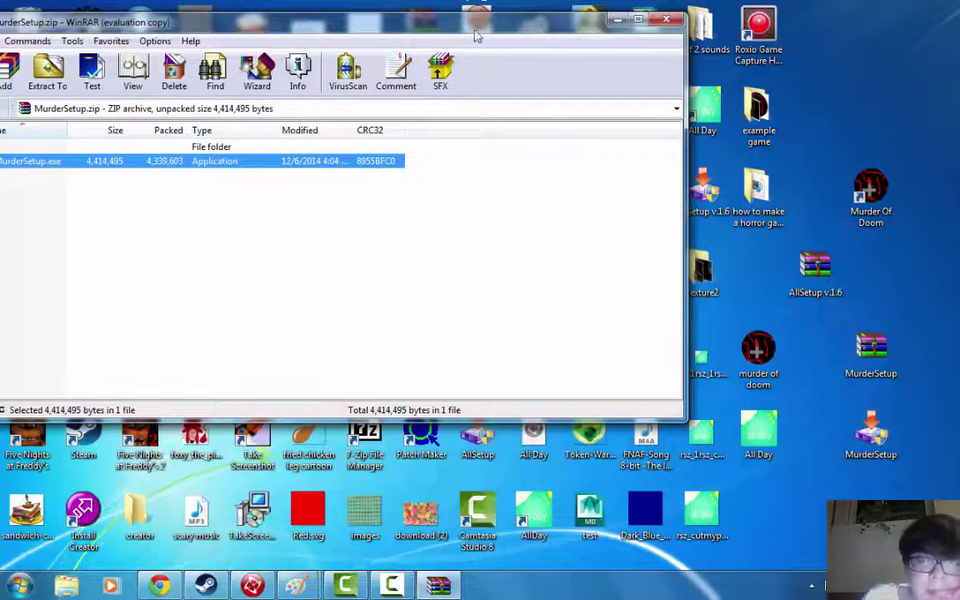
pyautogui.moveTo(476, 30); pyautogui.dragTo(537, 76)
pyautogui.click(754, 84)
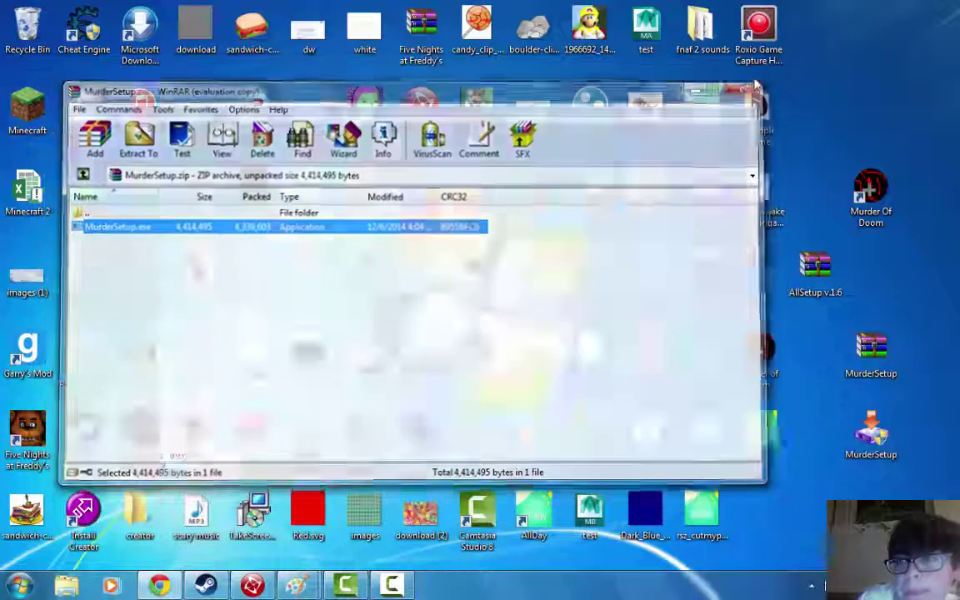
# - Move the Murder Of Doom shortcut into the example game folder, replacing the existing copy, and move the murder of doom executable there too
pyautogui.moveTo(871, 213); pyautogui.dragTo(760, 287)
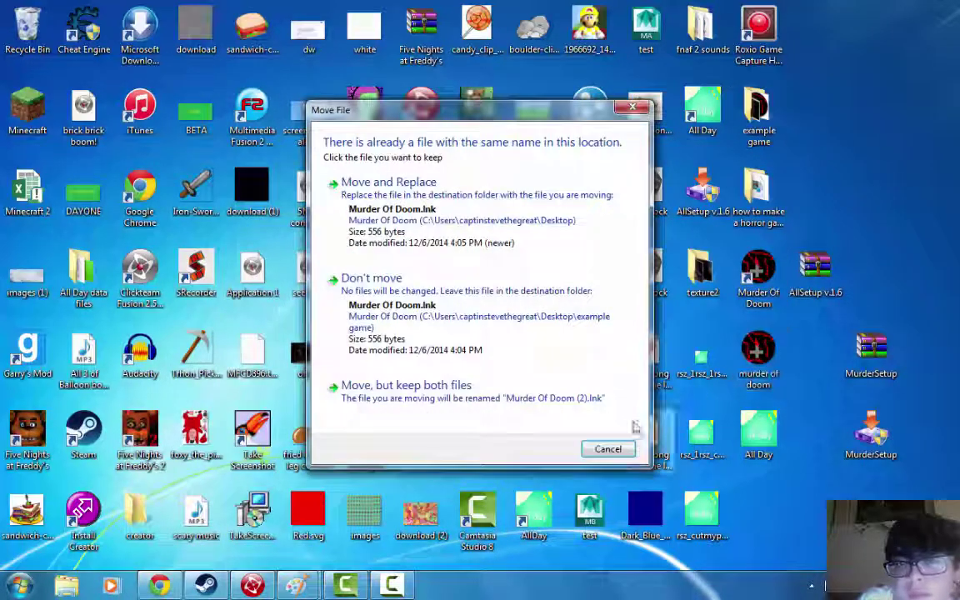
pyautogui.click(443, 230)
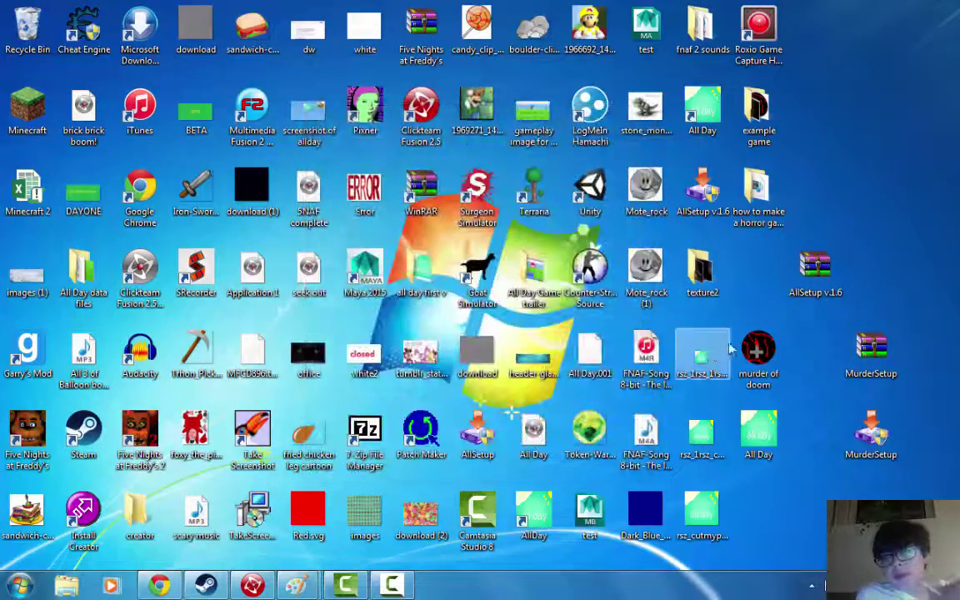
pyautogui.moveTo(756, 354); pyautogui.dragTo(748, 143)
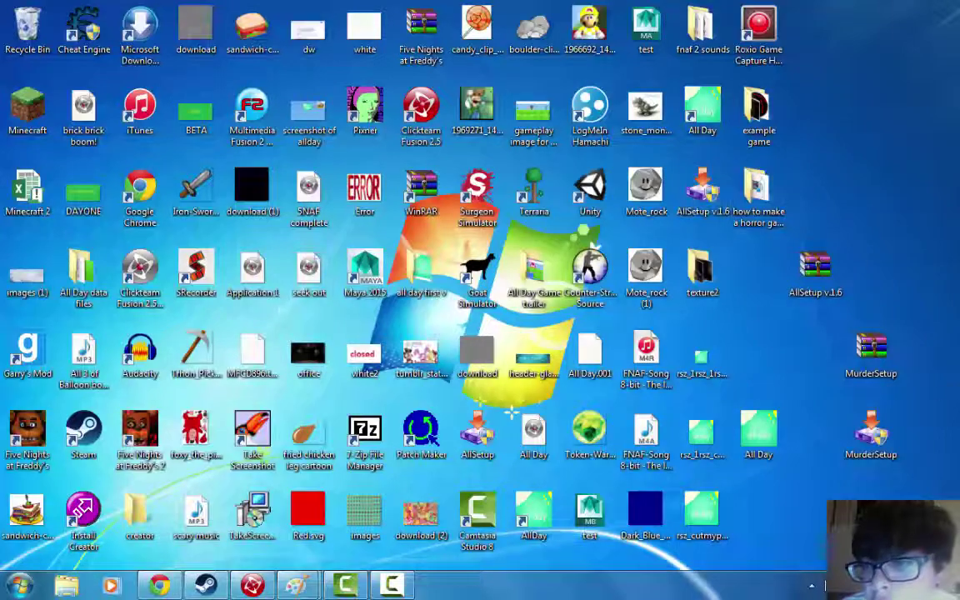
# - Run MurderSetup.exe from the MurderSetup archive again, exit the installer, close the archive, and place the archive above the MurderSetup installer on the desktop
pyautogui.moveTo(871, 350); pyautogui.dragTo(790, 335)
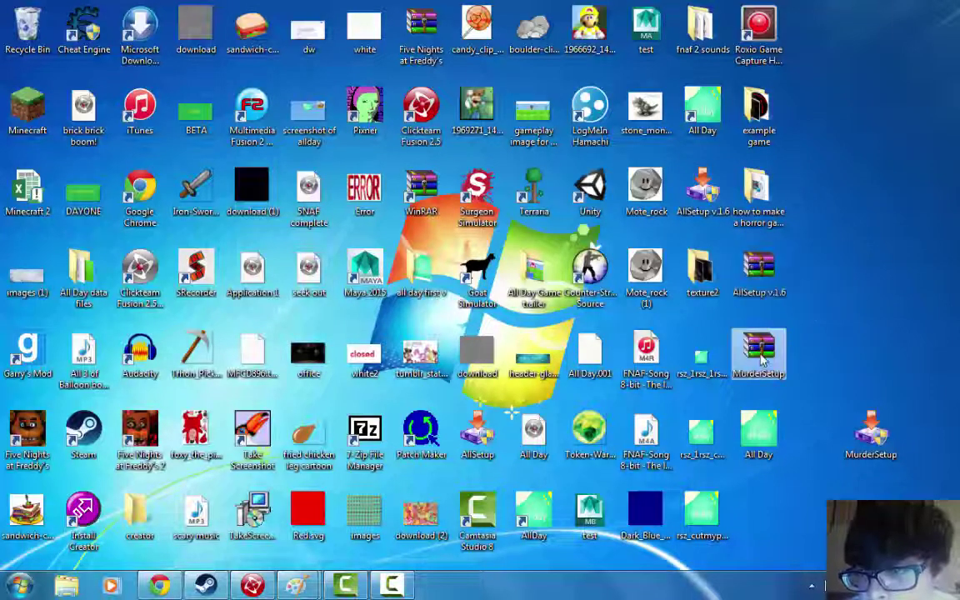
pyautogui.doubleClick(758, 352)
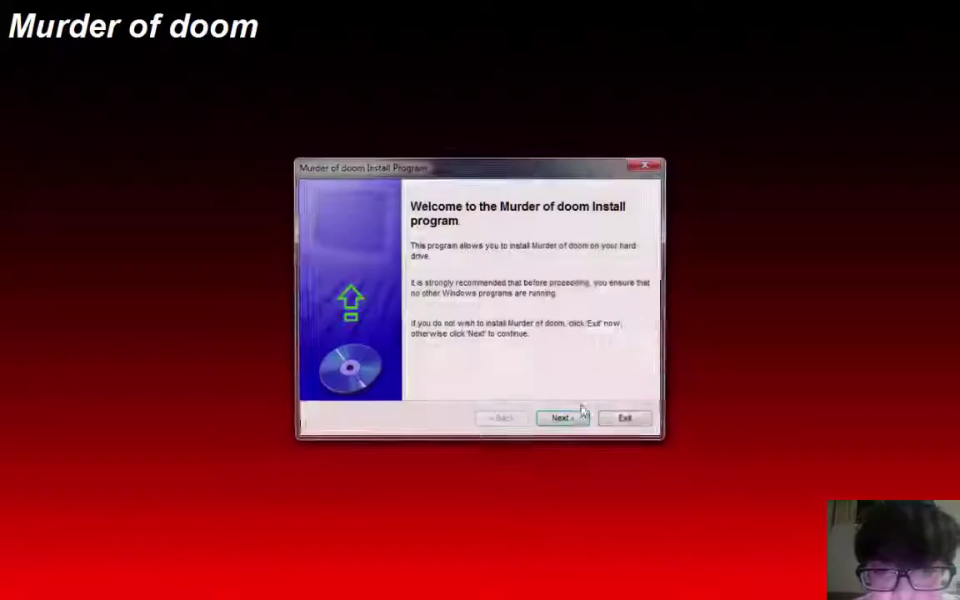
pyautogui.click(560, 418)
pyautogui.click(561, 419)
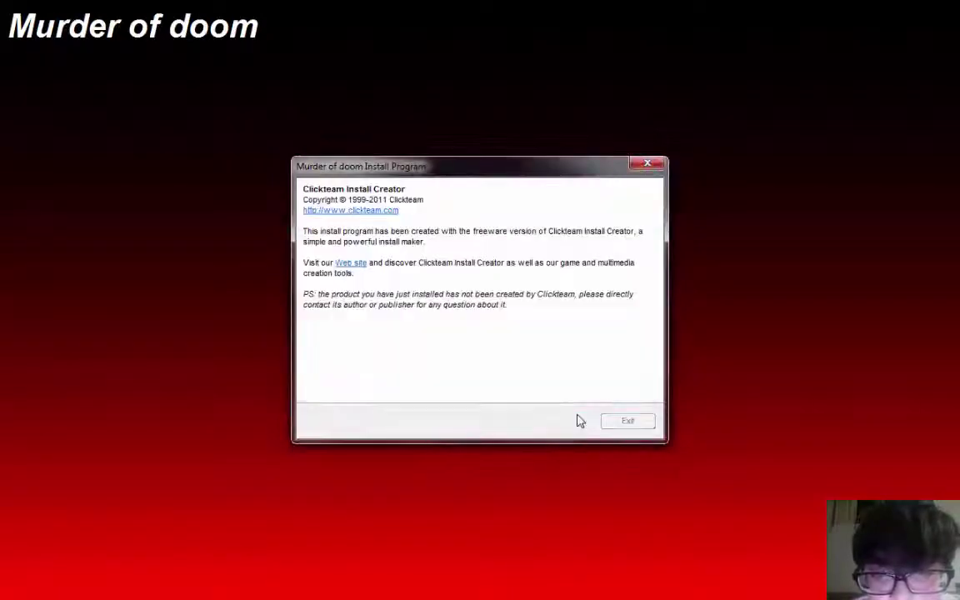
pyautogui.click(621, 421)
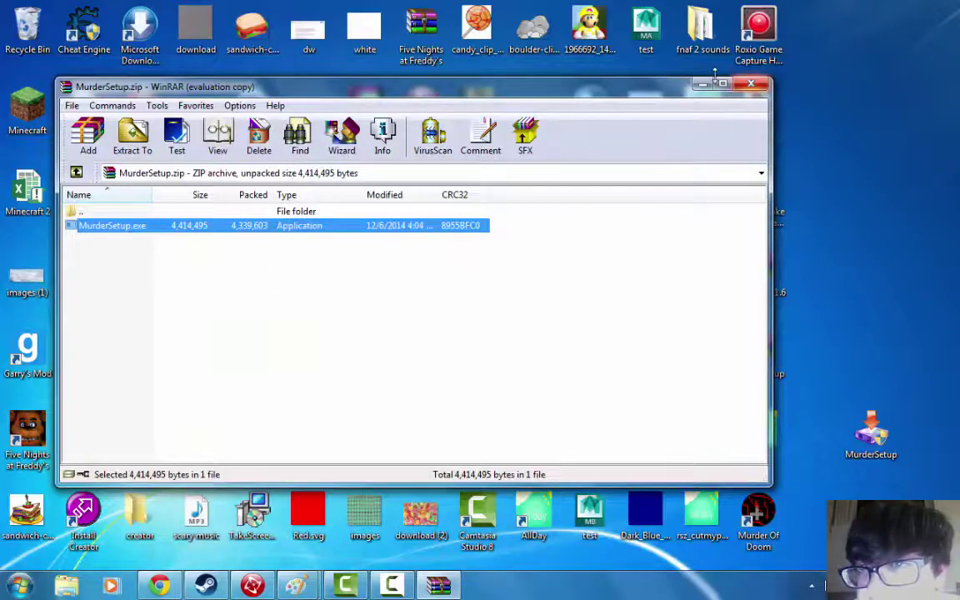
pyautogui.click(751, 84)
pyautogui.moveTo(768, 356); pyautogui.dragTo(881, 277)
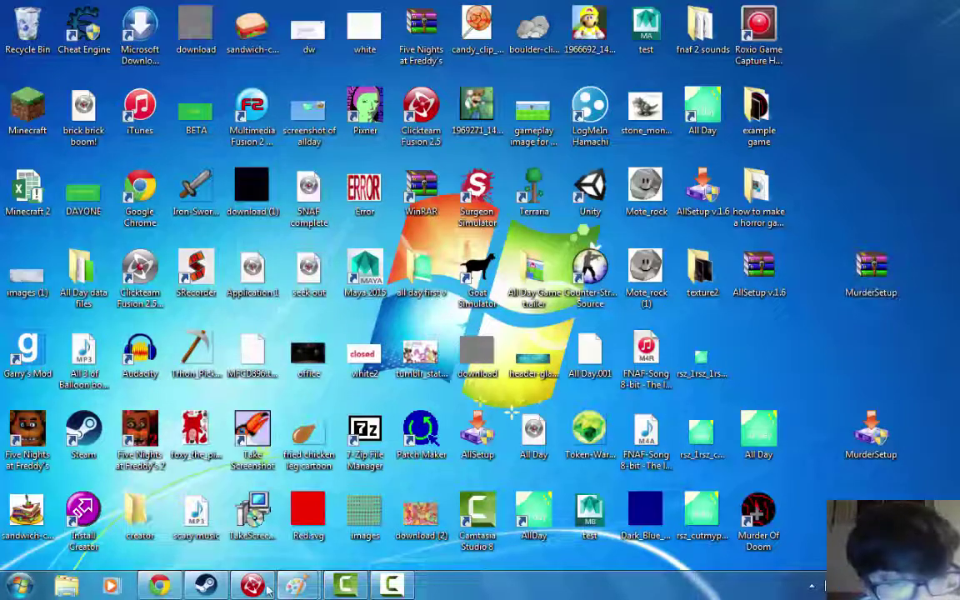
# - Switch to Chrome and load clickstore.clickteam.com in place of the picresize results page
pyautogui.click(159, 586)
pyautogui.moveTo(888, 28); pyautogui.dragTo(723, 1)
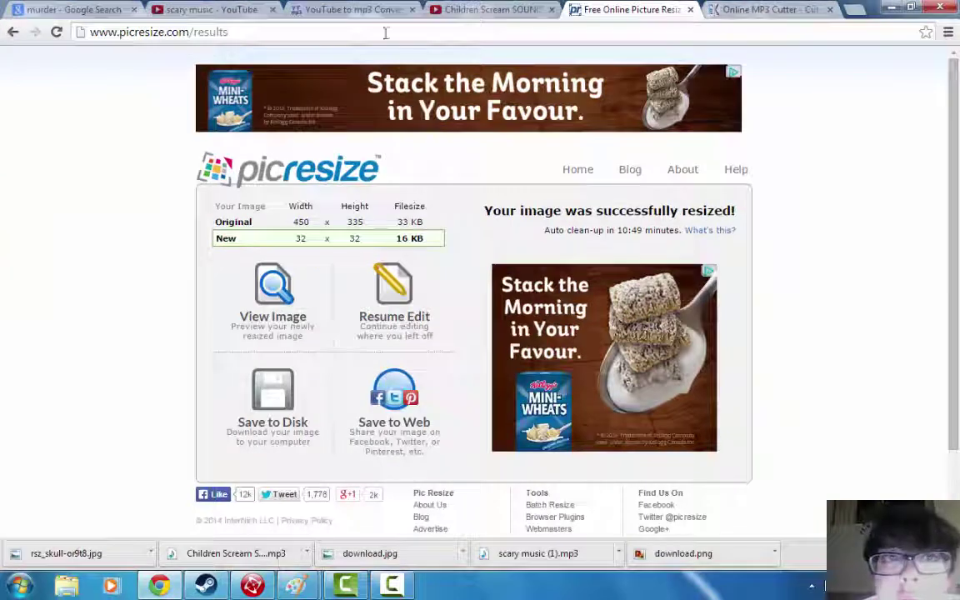
pyautogui.moveTo(206, 31); pyautogui.dragTo(3, 58)
pyautogui.write('click')
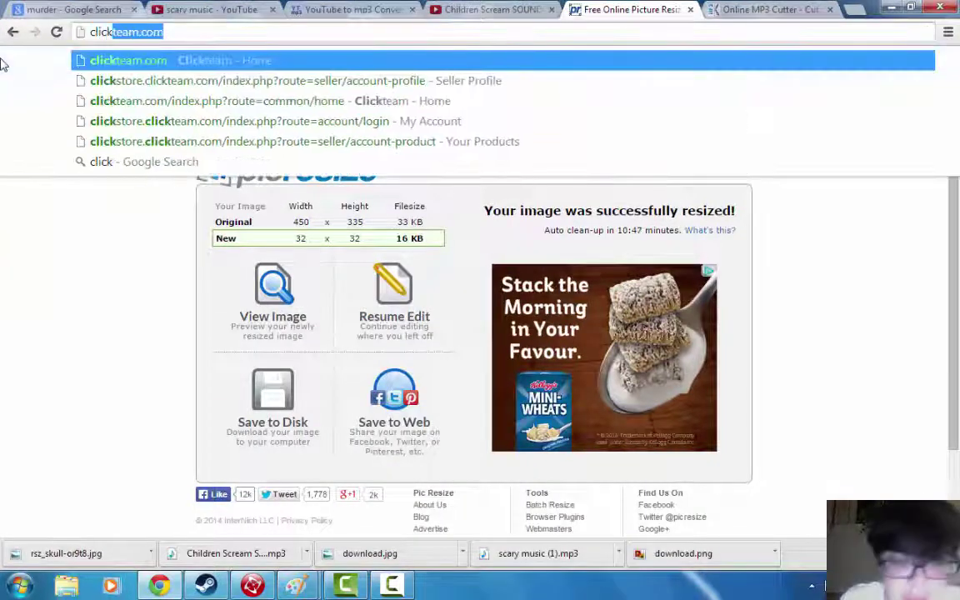
pyautogui.write('store.')
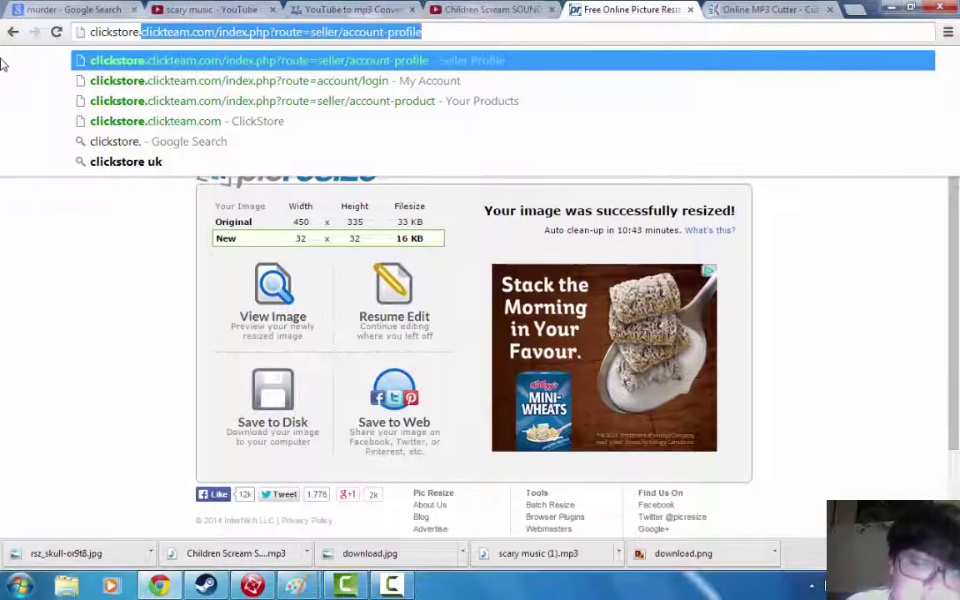
pyautogui.write('clickteam')
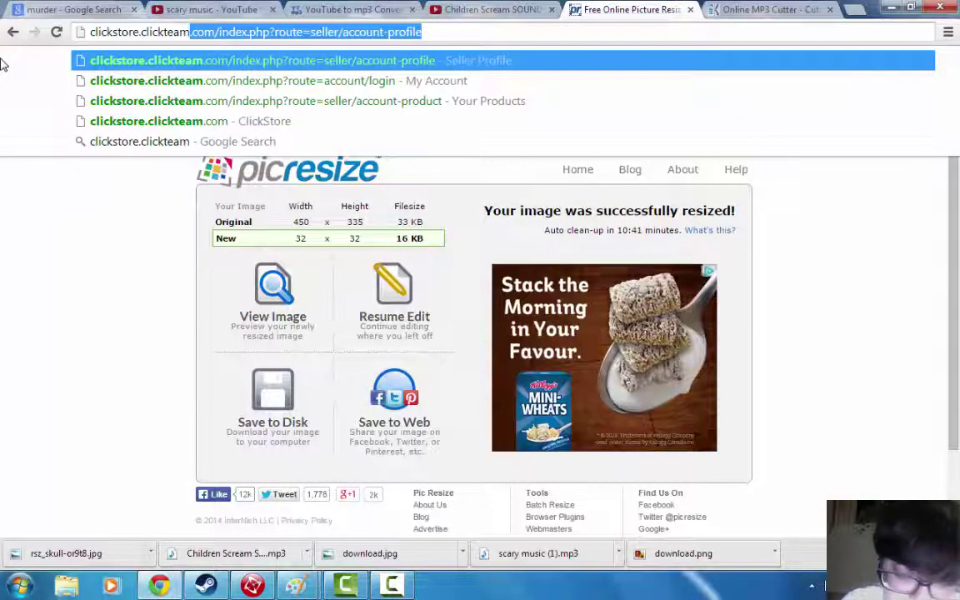
pyautogui.write('.com')
pyautogui.press('Return')
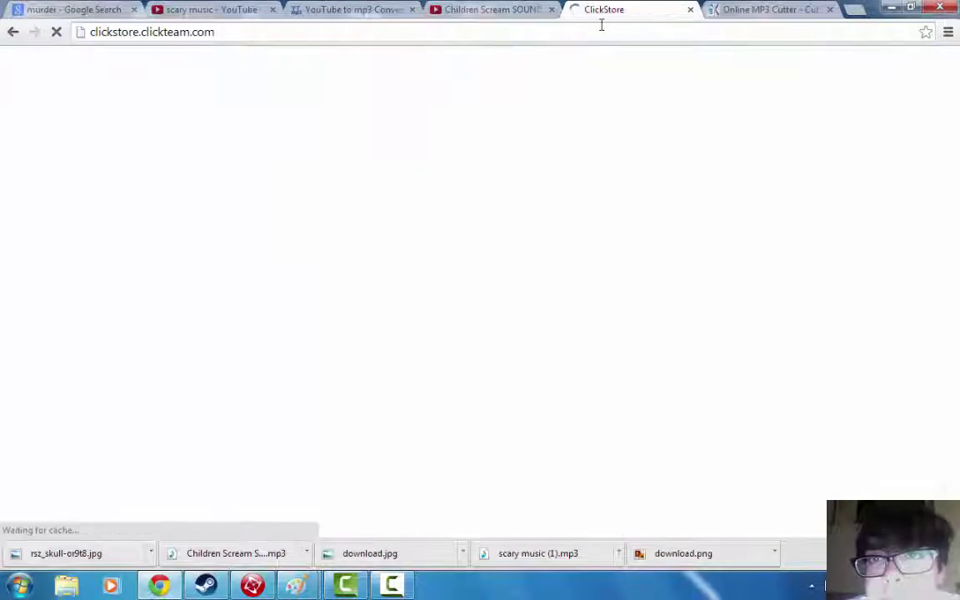
# - Go through the new authors login to the seller's product list and start creating a new product
pyautogui.scroll(-2, 371, 315)
pyautogui.scroll(2, 373, 314)
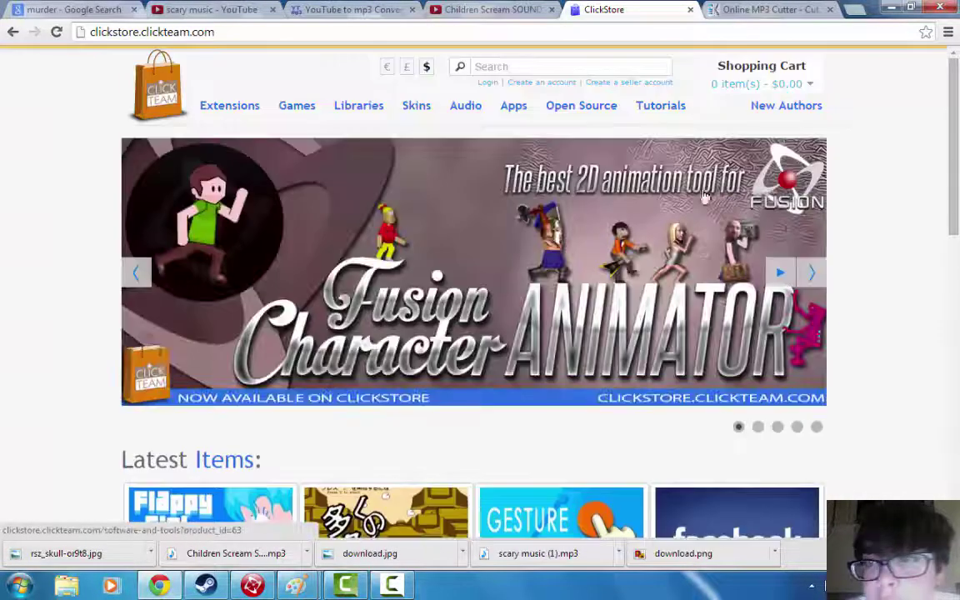
pyautogui.click(785, 116)
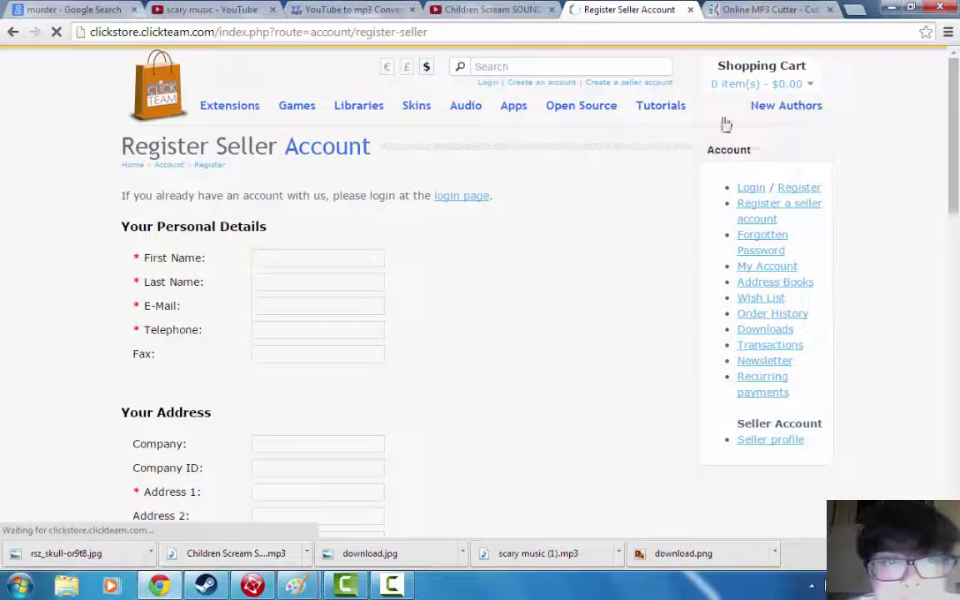
pyautogui.click(459, 195)
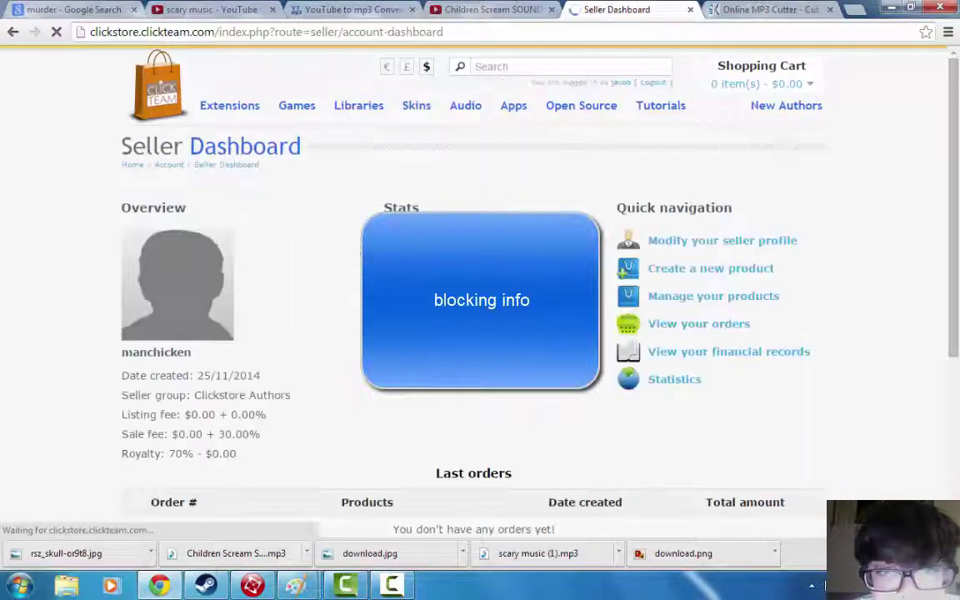
pyautogui.click(705, 298)
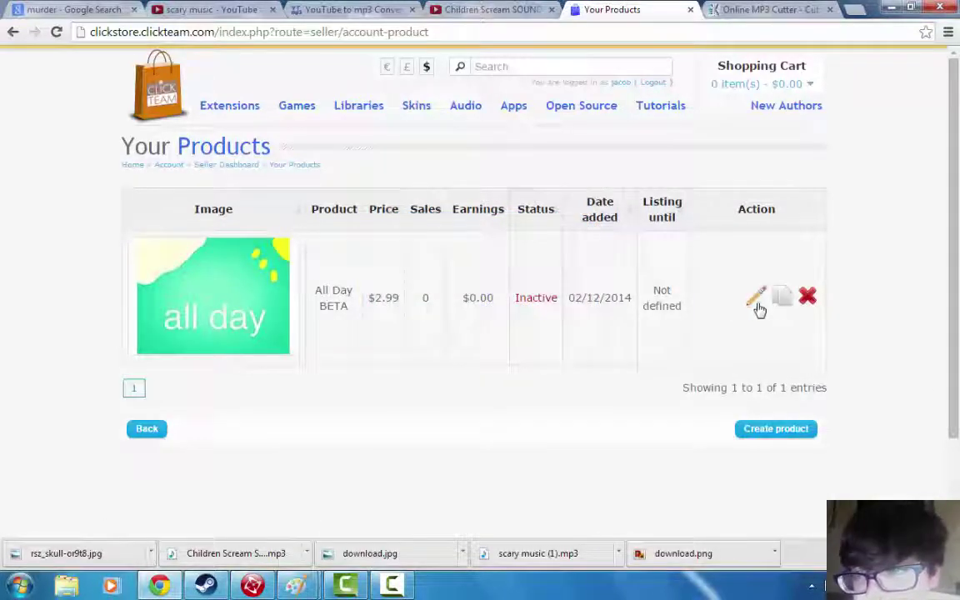
pyautogui.click(761, 429)
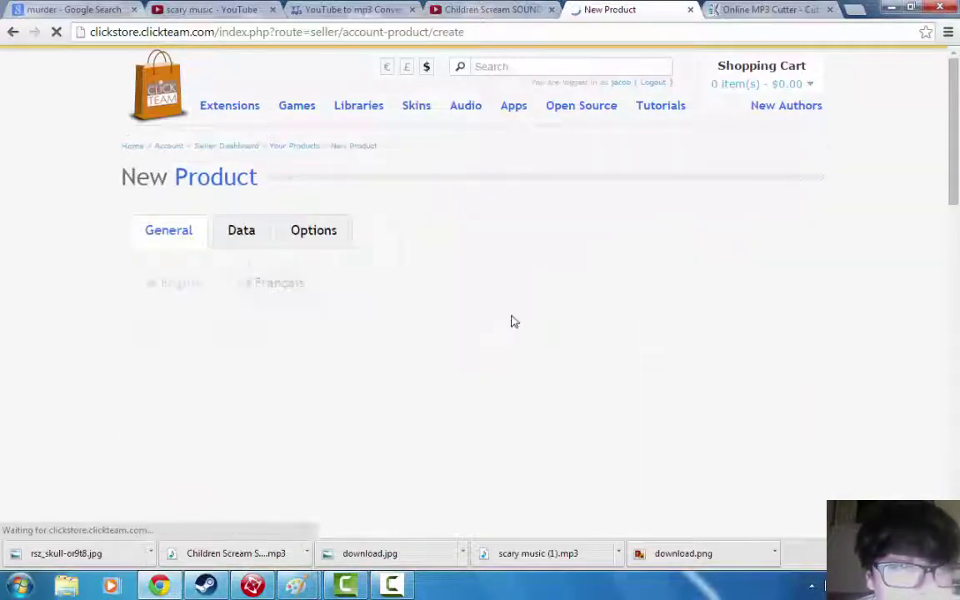
# - Name the product "Murder Of Doom" and describe it as "play as a kid that goes down a alley way thinking its a short cut home"
pyautogui.scroll(-2, 284, 288)
pyautogui.click(324, 219)
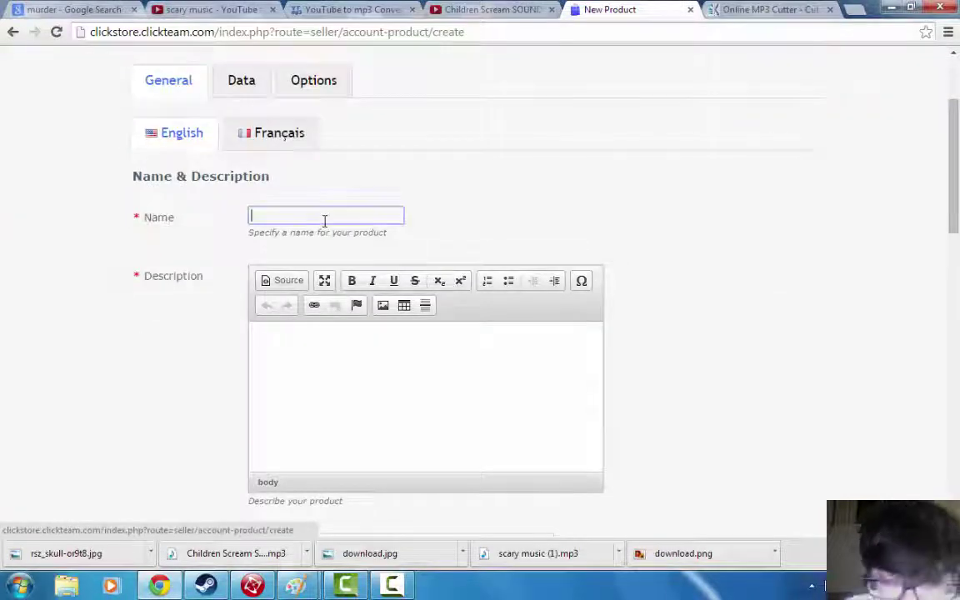
pyautogui.write('Murder Of')
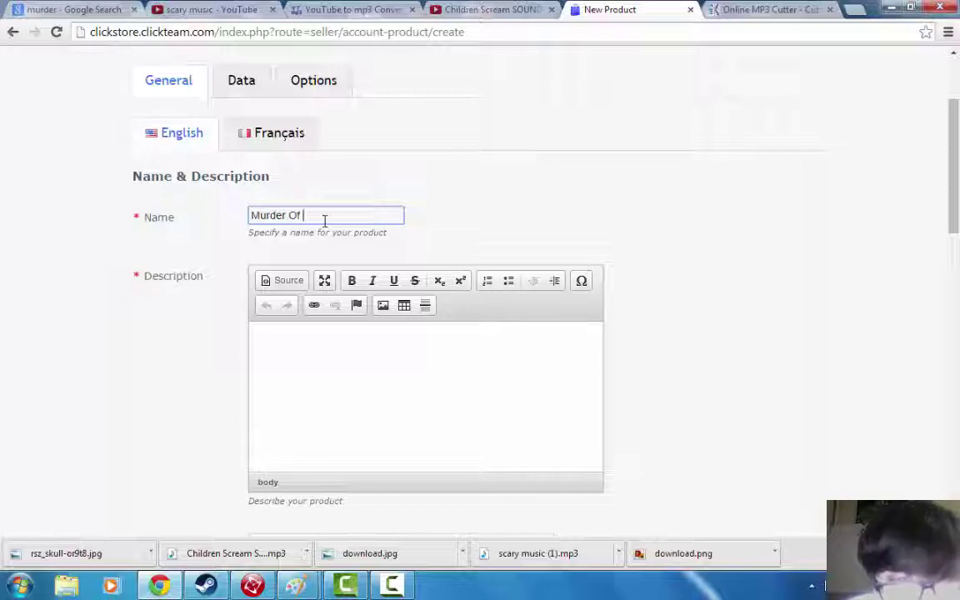
pyautogui.write(' Doom')
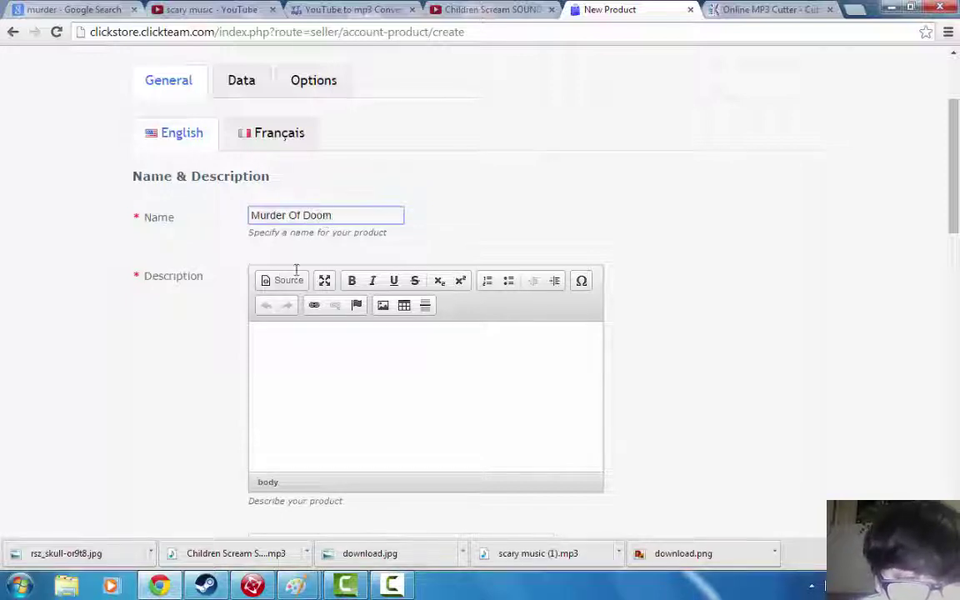
pyautogui.scroll(-1, 317, 271)
pyautogui.click(326, 271)
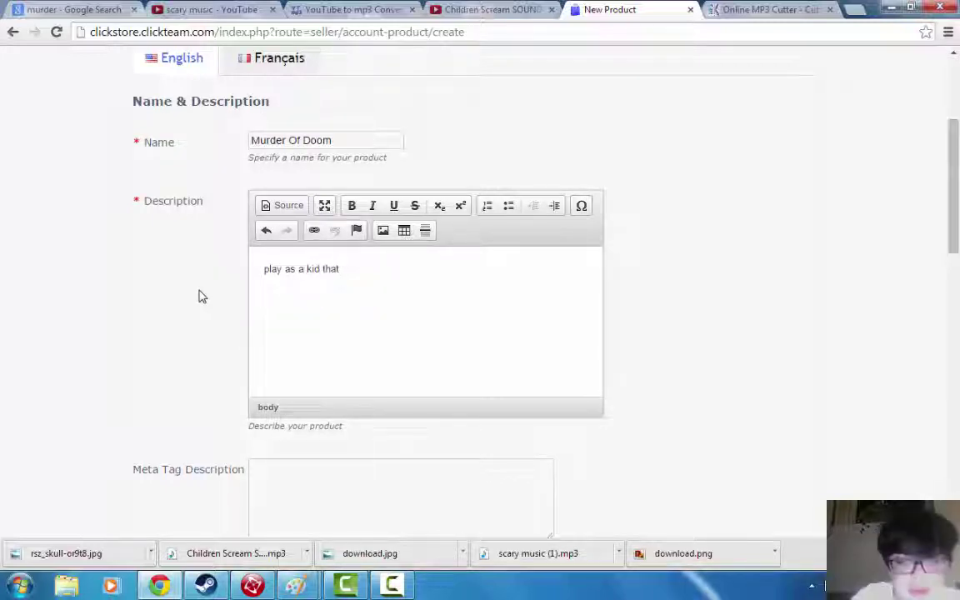
pyautogui.write('ge')
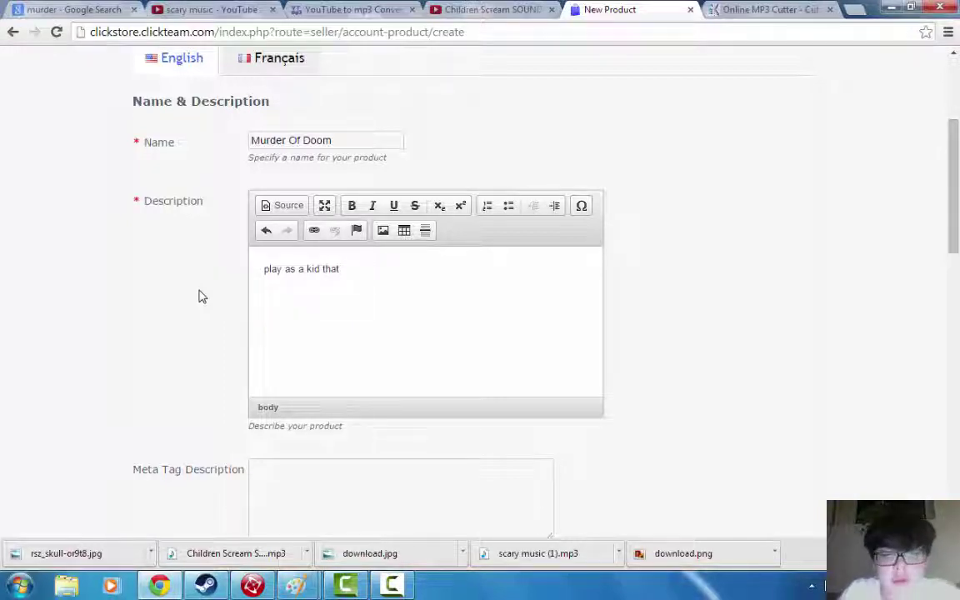
pyautogui.write('goes down a alley way thinking its a short cut home')
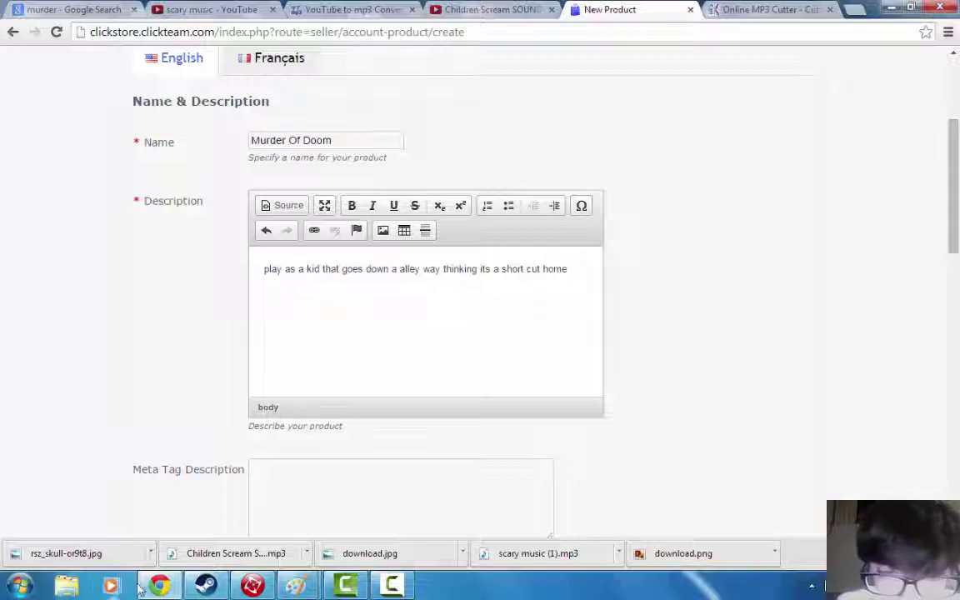
# - Set the product price to 0.99 and assign it to the Games and Survival / Horror categories
pyautogui.scroll(-6, 412, 279)
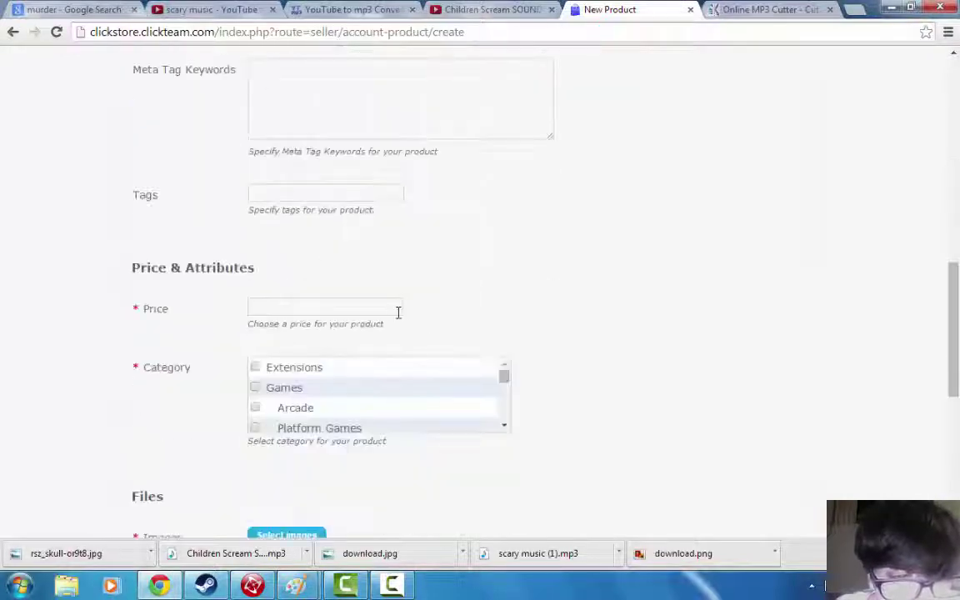
pyautogui.click(389, 308)
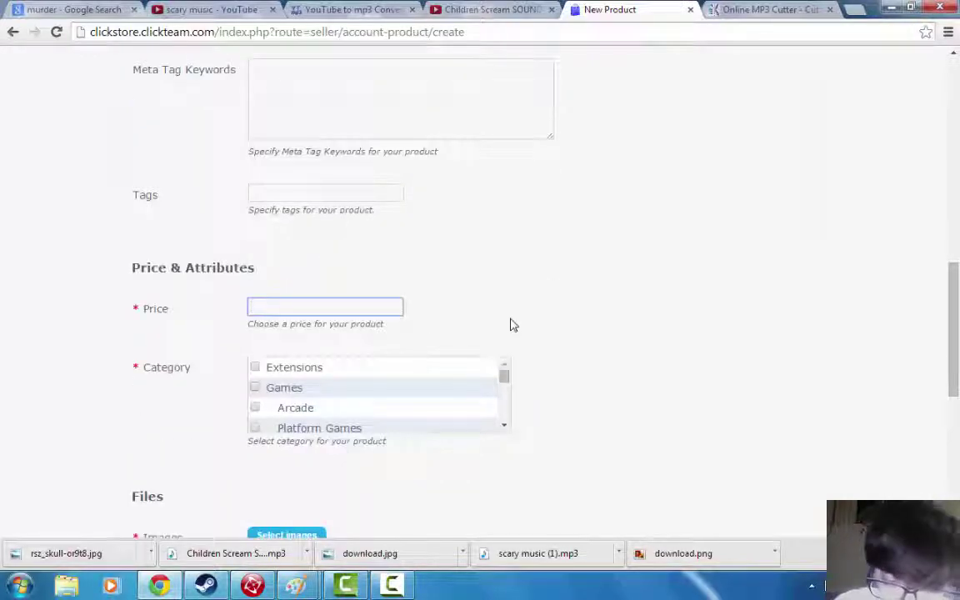
pyautogui.write('0.99')
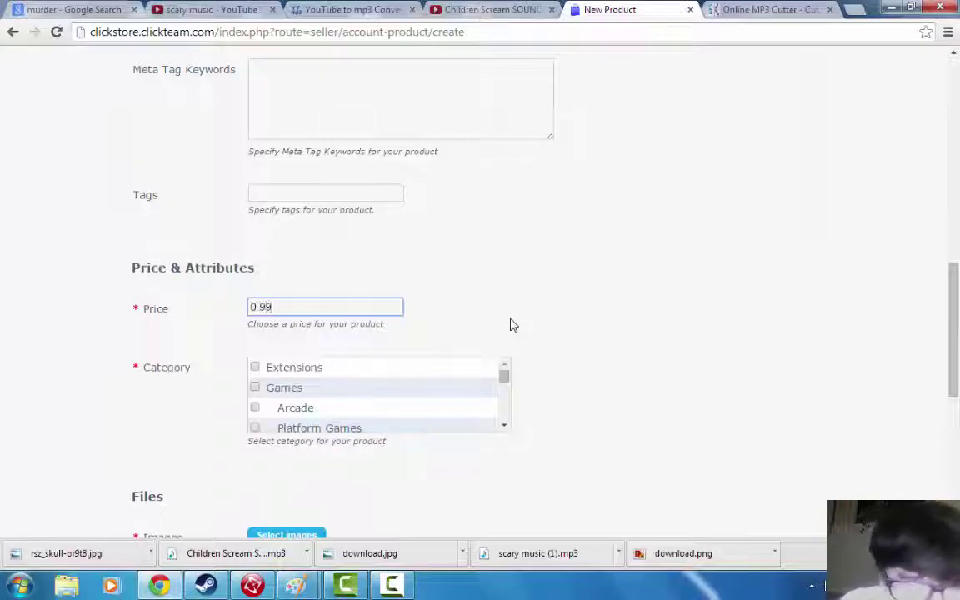
pyautogui.scroll(-2, 445, 161)
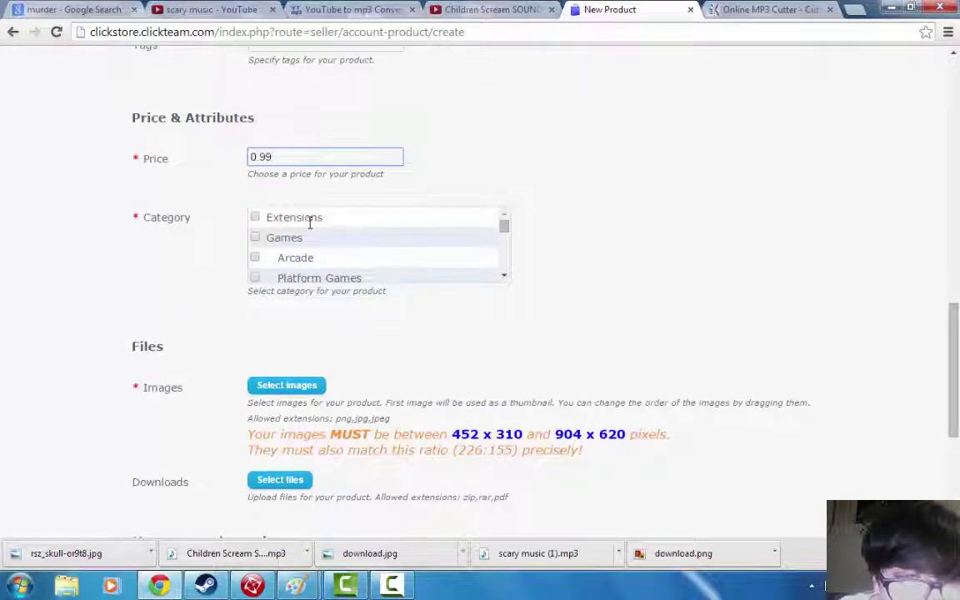
pyautogui.click(260, 238)
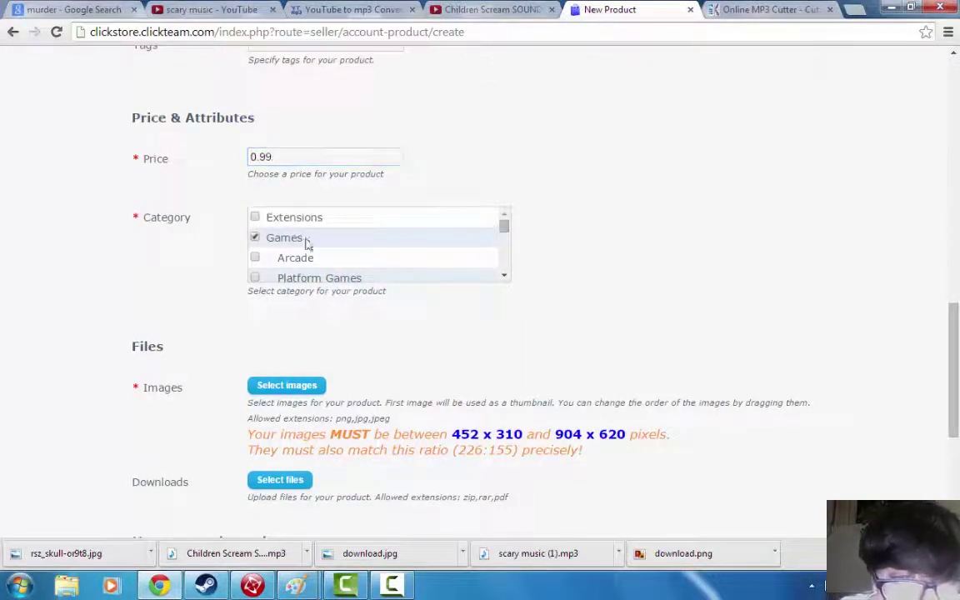
pyautogui.moveTo(510, 226)
pyautogui.mouseDown()
pyautogui.moveTo(506, 217)
pyautogui.moveTo(507, 242)
pyautogui.mouseUp()
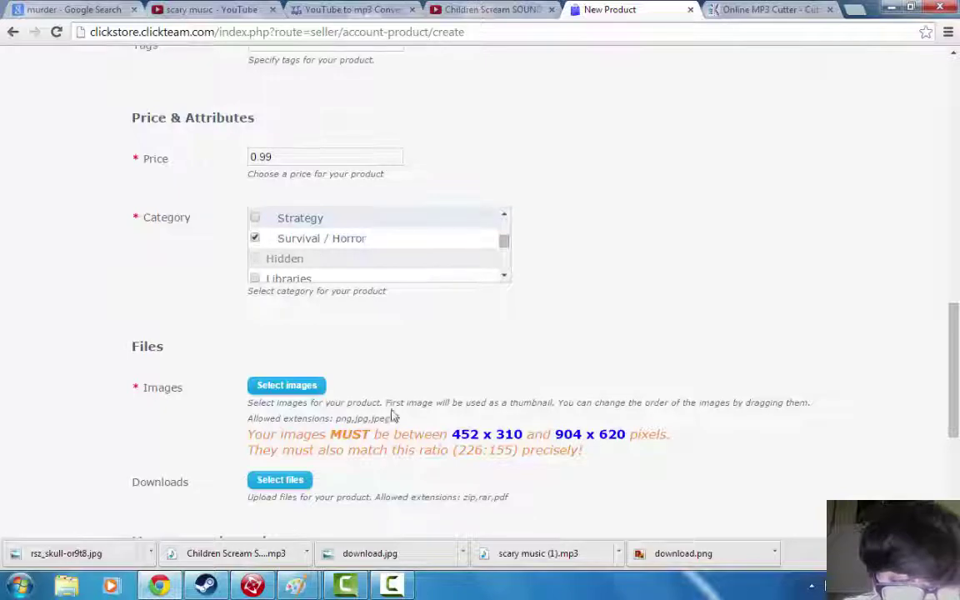
pyautogui.click(318, 386)
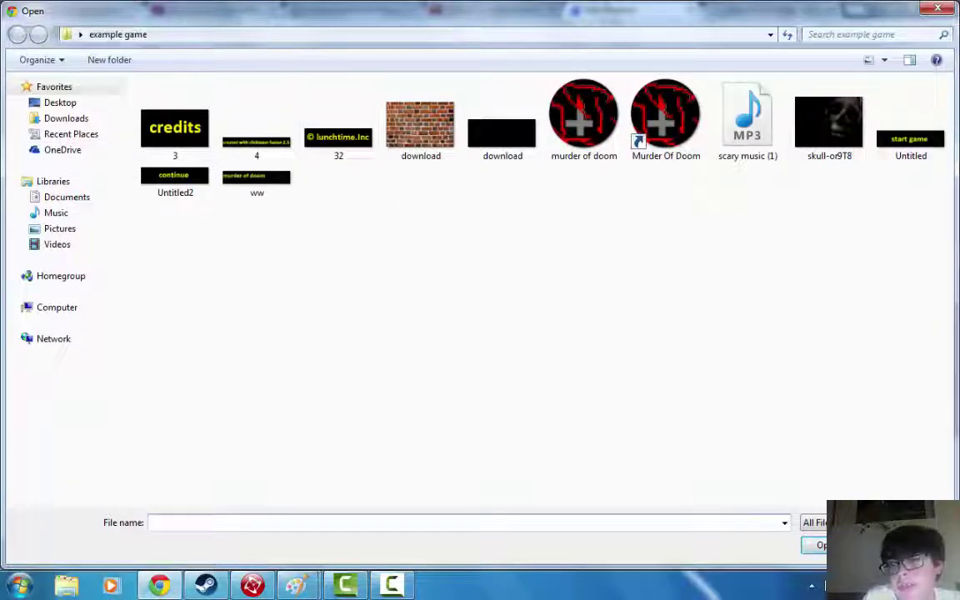
pyautogui.click(74, 120)
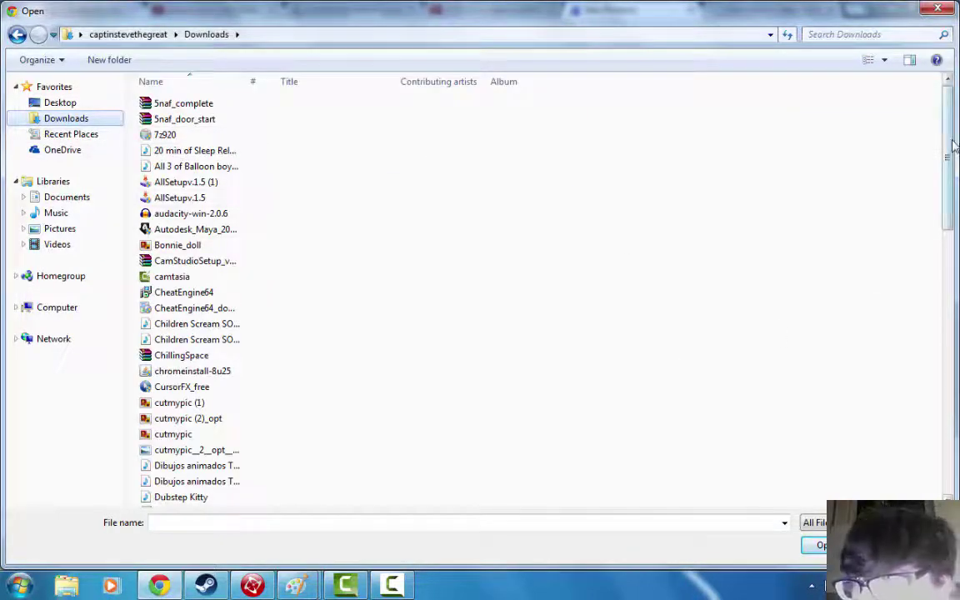
pyautogui.moveTo(950, 145); pyautogui.dragTo(914, 261)
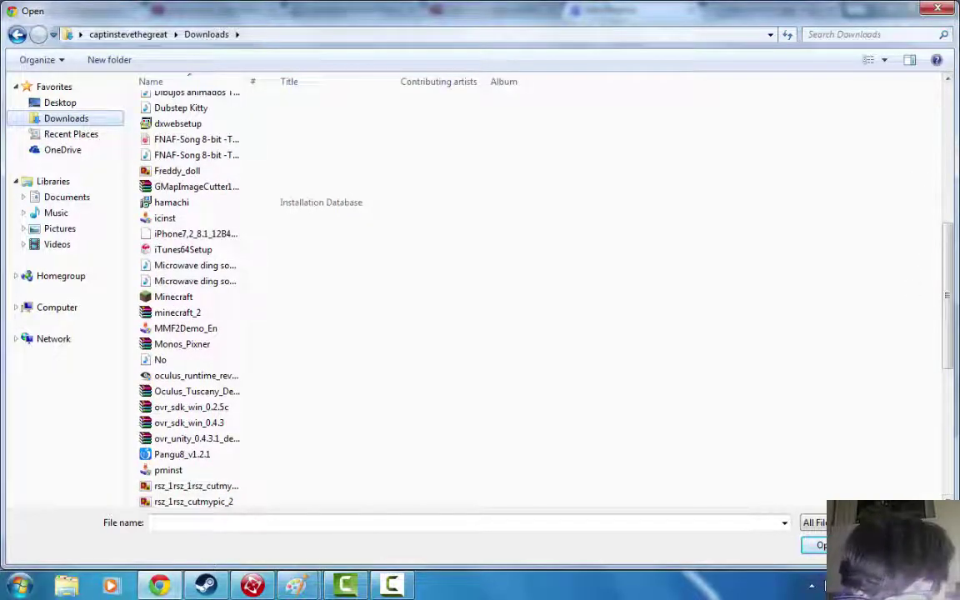
pyautogui.click(911, 545)
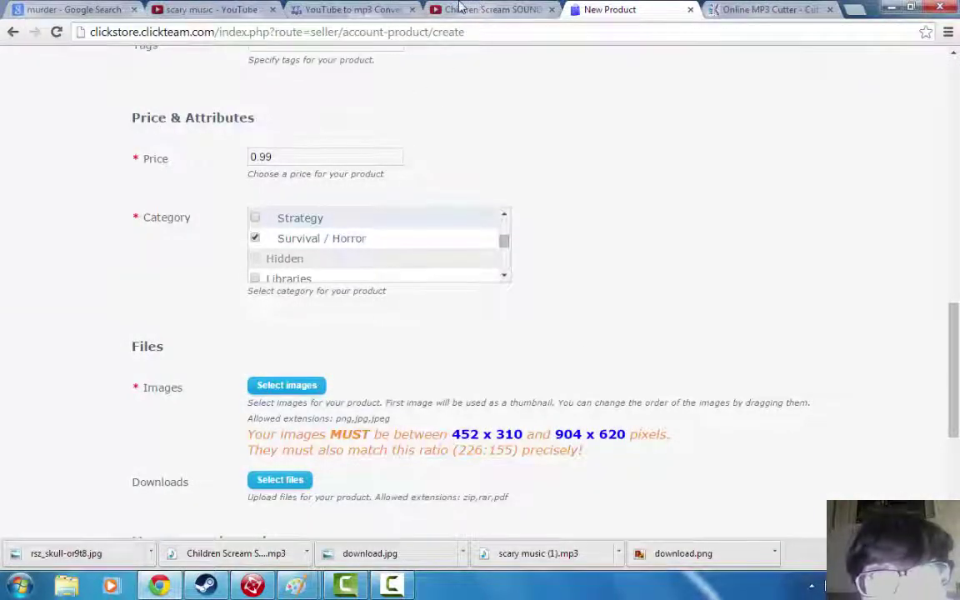
# - Close the YouTube to mp3 converter and scary music pages, and bring up the Online MP3 Cutter page
pyautogui.click(367, 9)
pyautogui.click(232, 10)
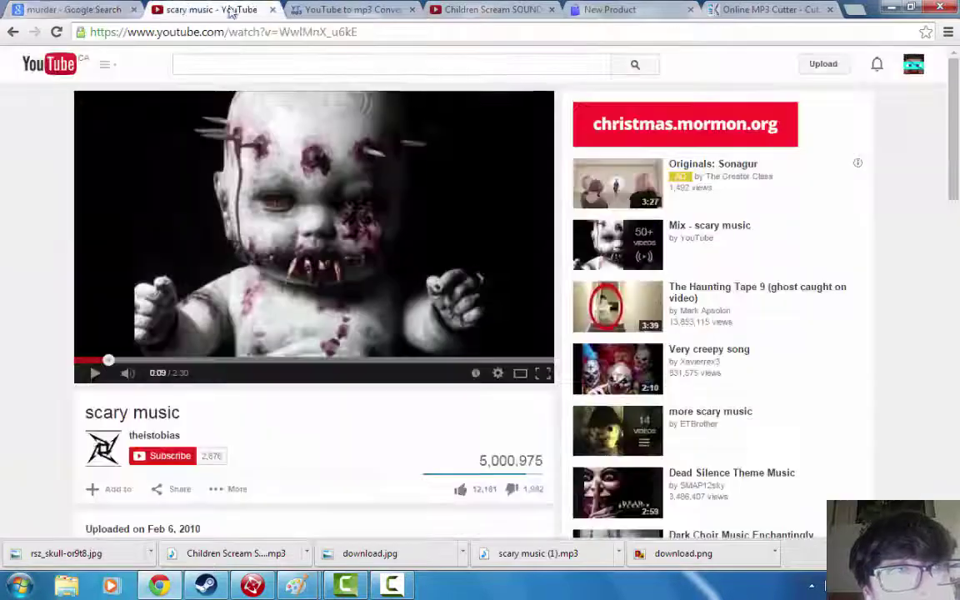
pyautogui.click(342, 10)
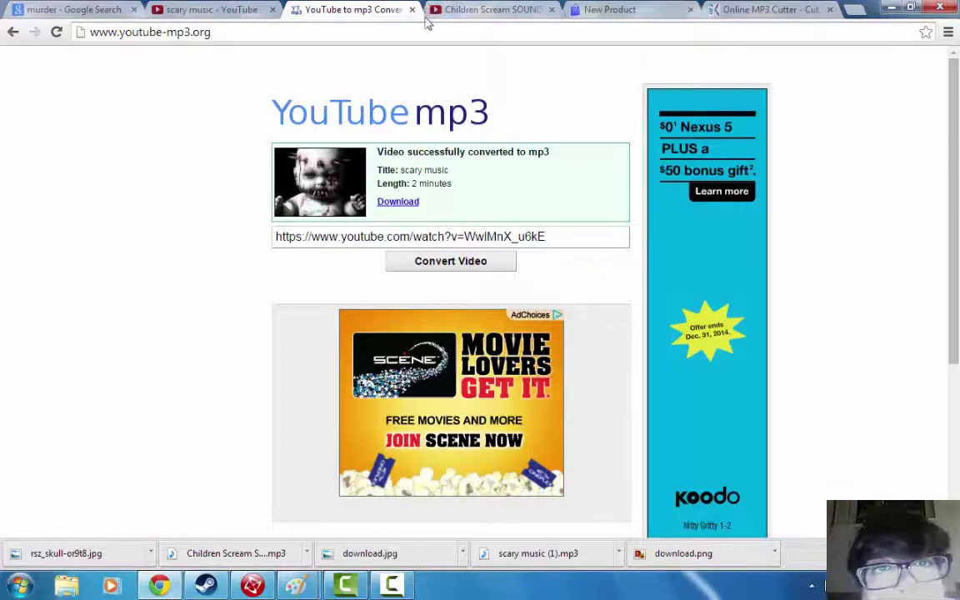
pyautogui.click(411, 10)
pyautogui.click(263, 11)
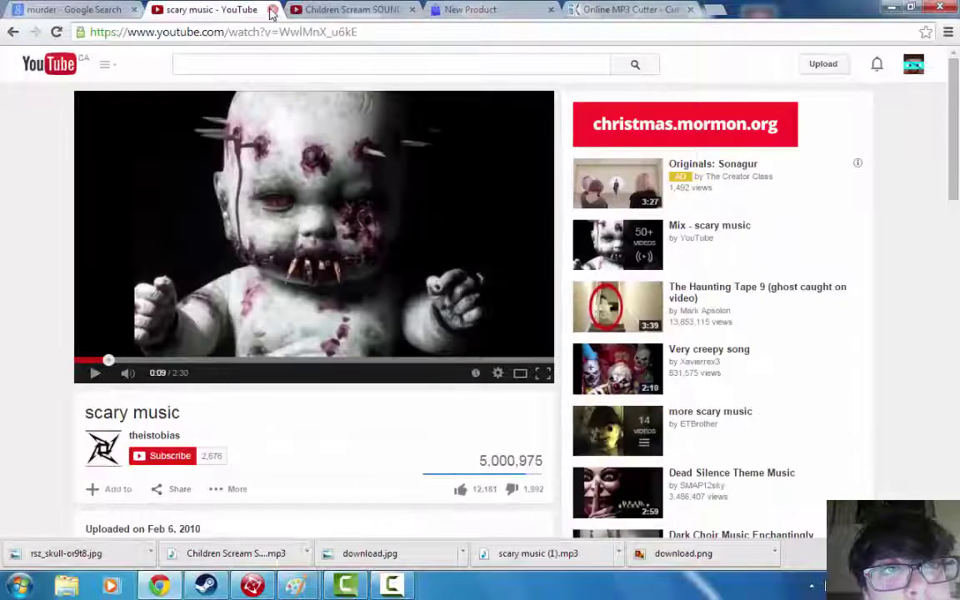
pyautogui.click(271, 9)
pyautogui.click(471, 17)
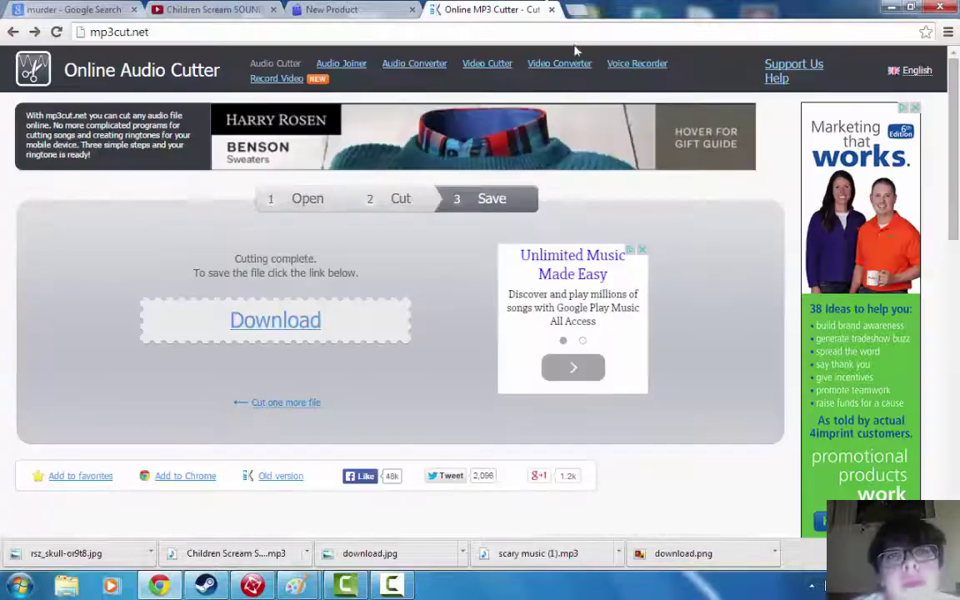
pyautogui.hotkey('ctrl', 'l')
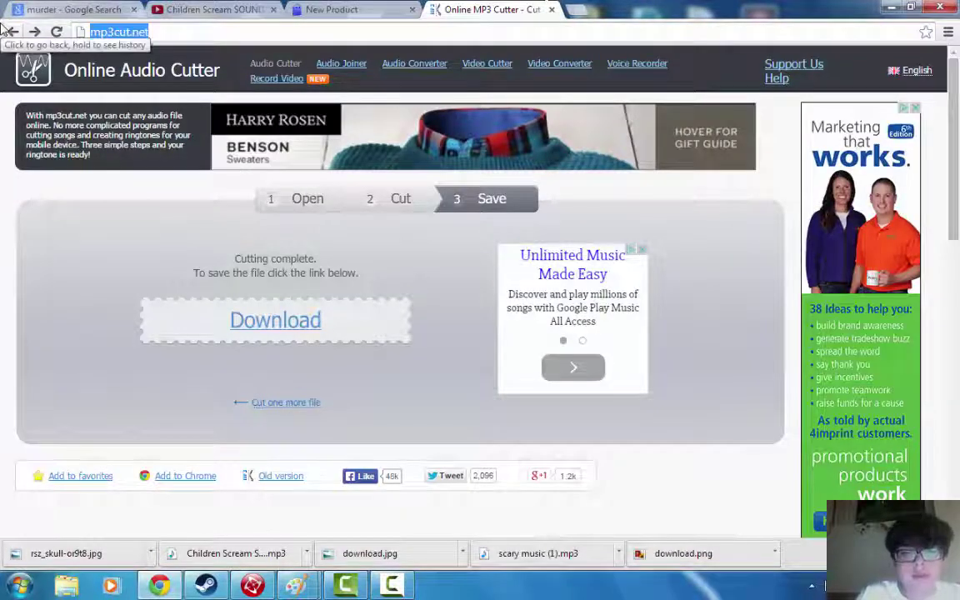
pyautogui.write('picre')
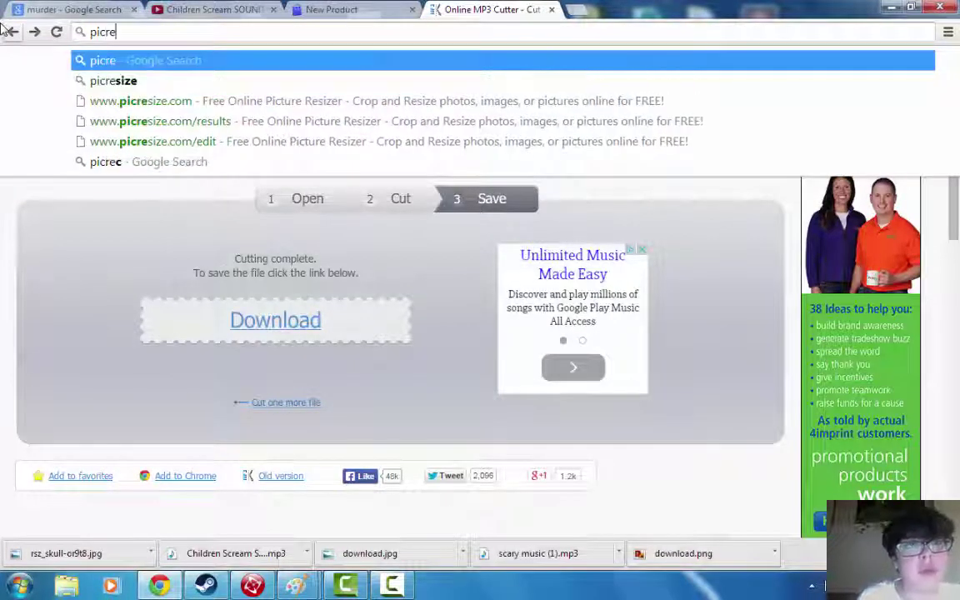
pyautogui.click(172, 99)
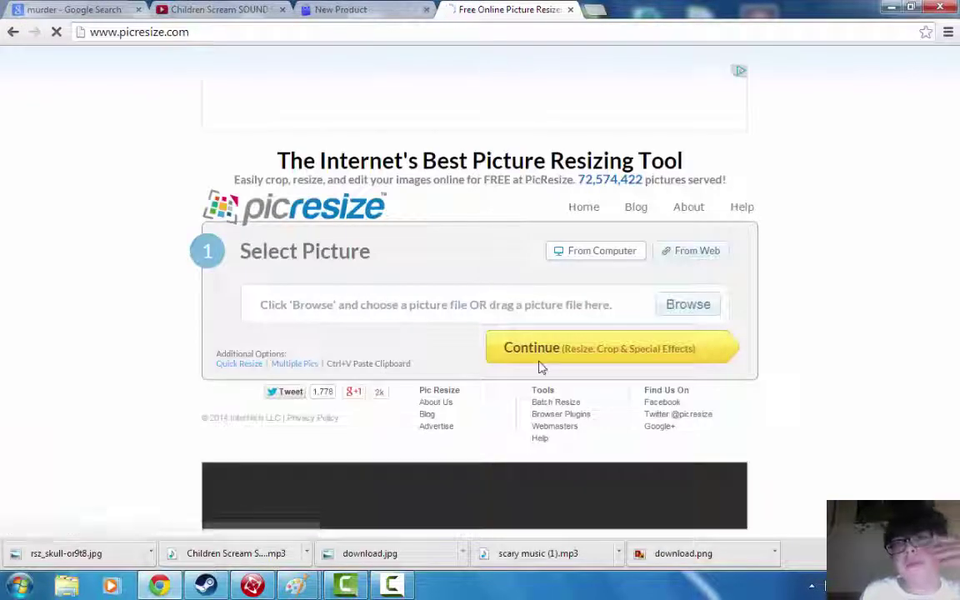
pyautogui.click(550, 349)
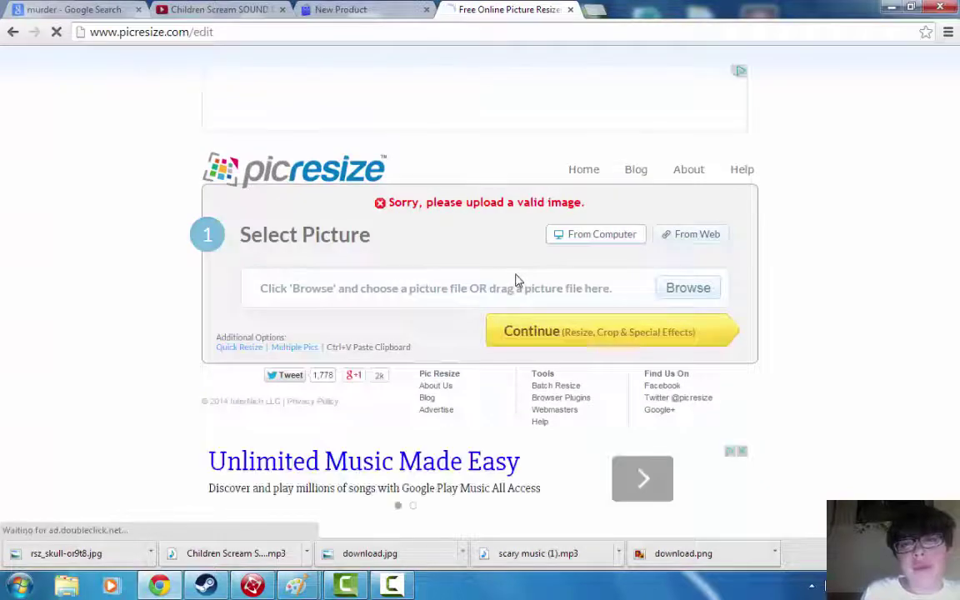
pyautogui.click(677, 292)
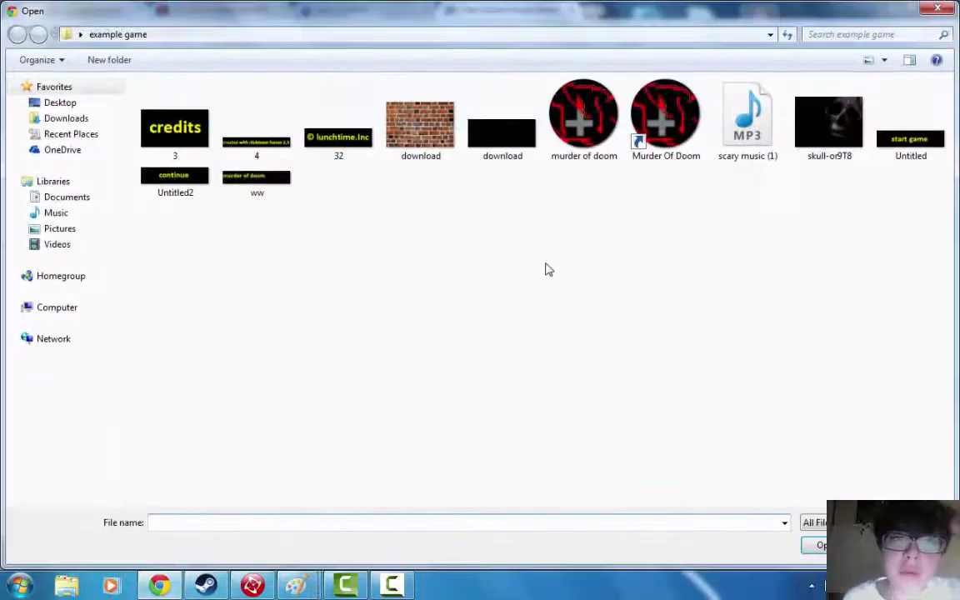
# - Look through the Desktop and Downloads folders for a picture to upload
pyautogui.click(60, 103)
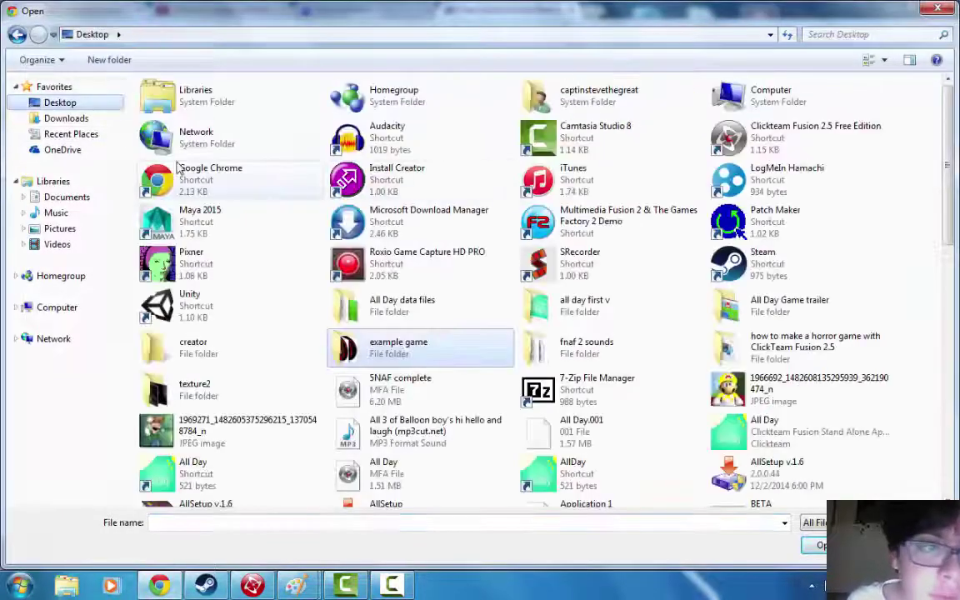
pyautogui.click(69, 118)
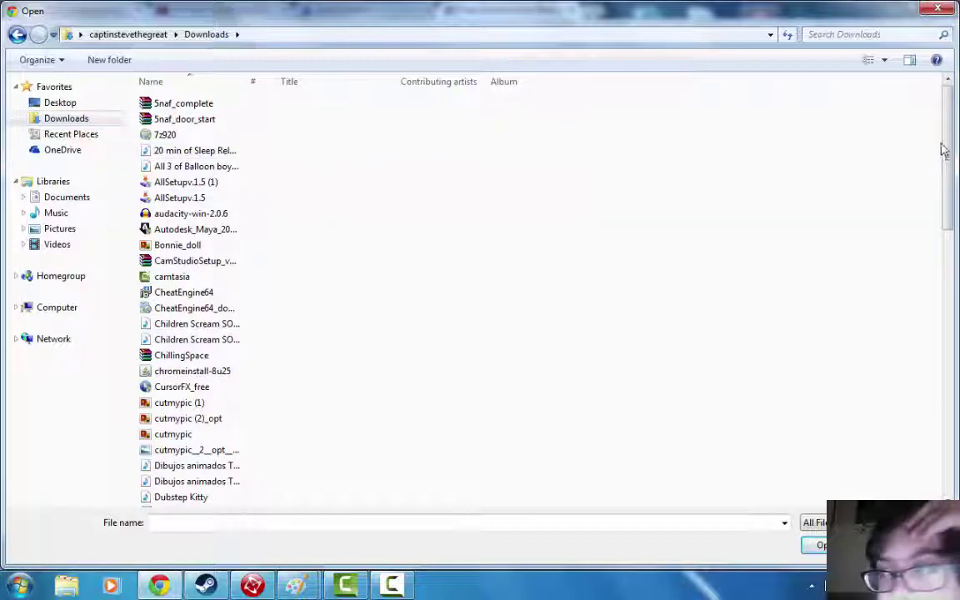
pyautogui.moveTo(945, 150); pyautogui.dragTo(913, 425)
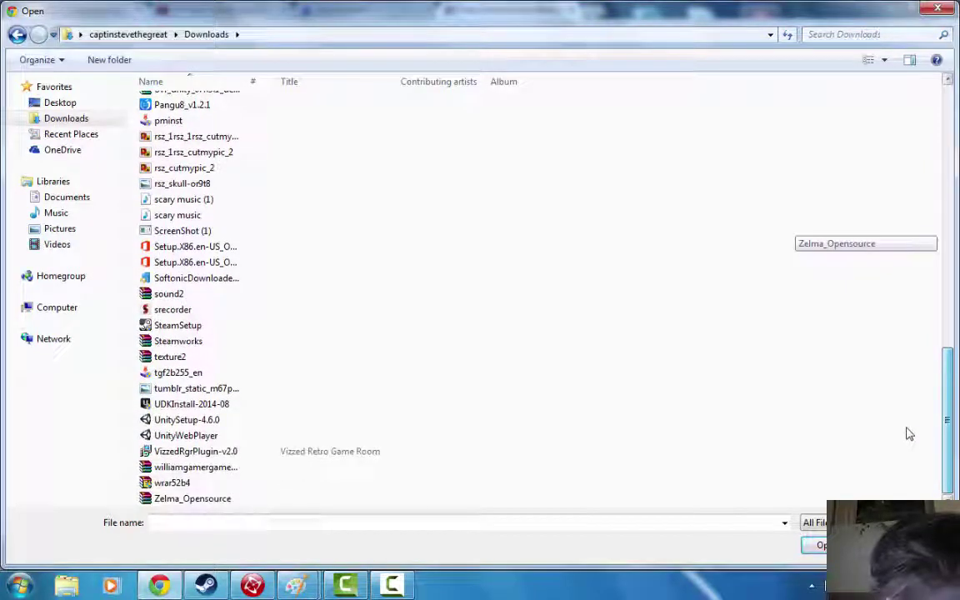
pyautogui.moveTo(909, 426); pyautogui.dragTo(925, 132)
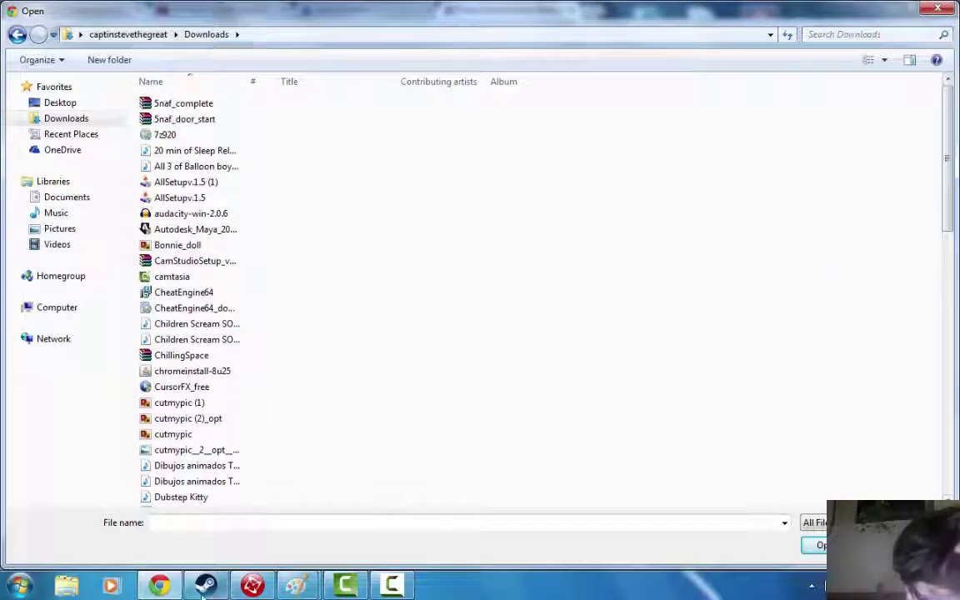
# - Switch to Paint and start a new blank image in place of the lunchtime.Inc picture
pyautogui.moveTo(295, 585)
pyautogui.click(322, 511)
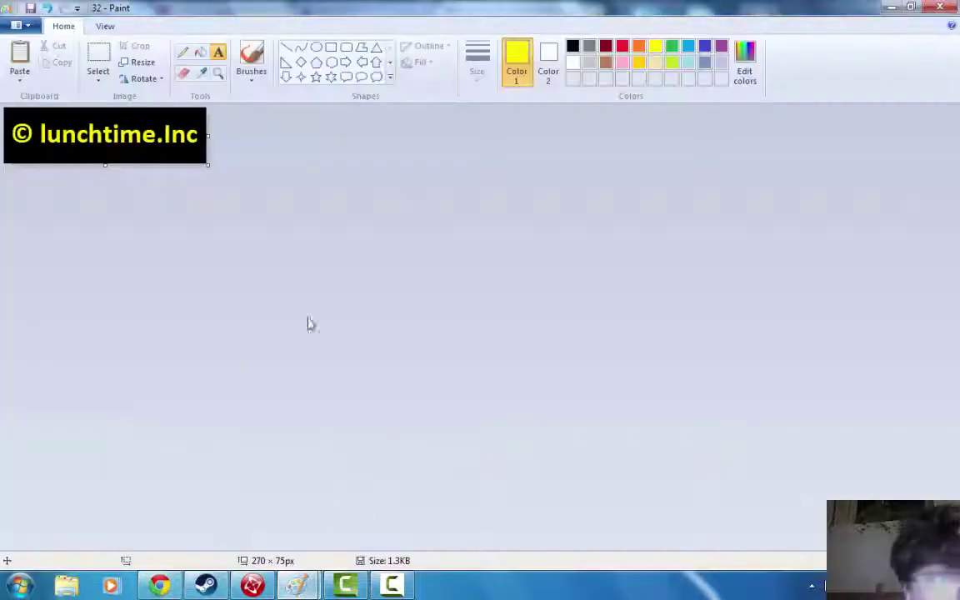
pyautogui.click(16, 25)
pyautogui.click(33, 47)
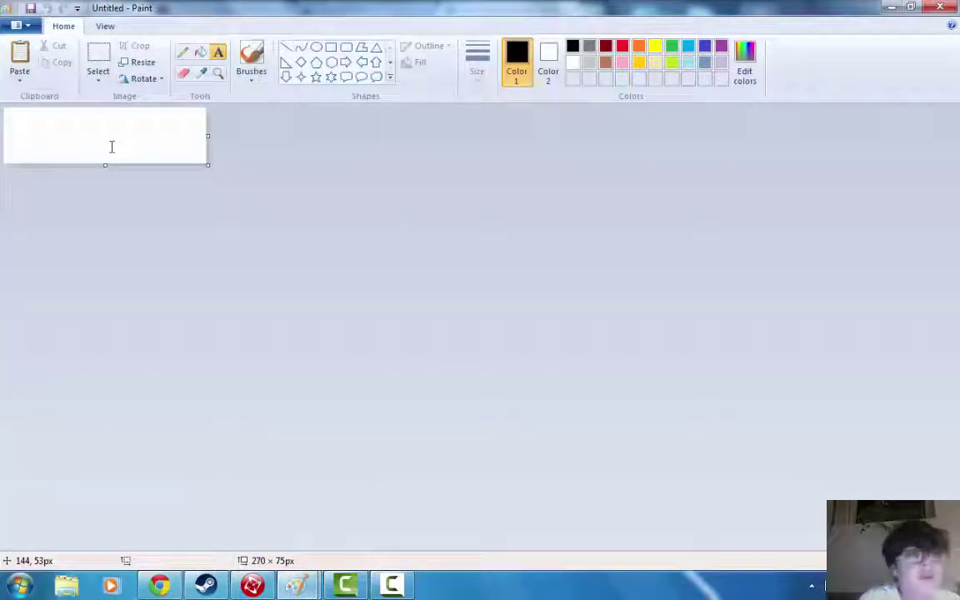
# - Paste the game icon into the blank image and enlarge it to about 69 × 64 px near the middle
pyautogui.hotkey('ctrl', 'v')
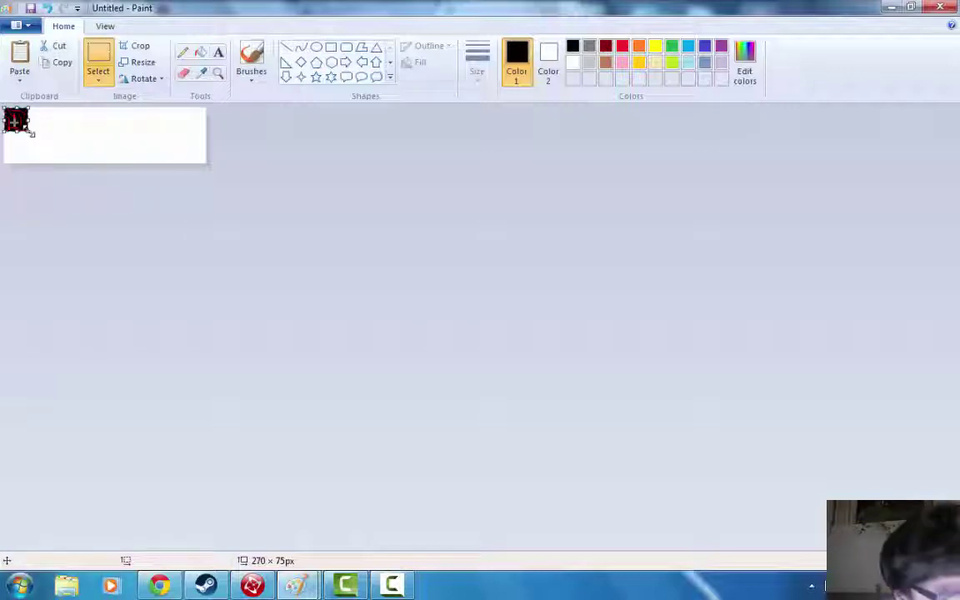
pyautogui.moveTo(32, 133); pyautogui.dragTo(58, 153)
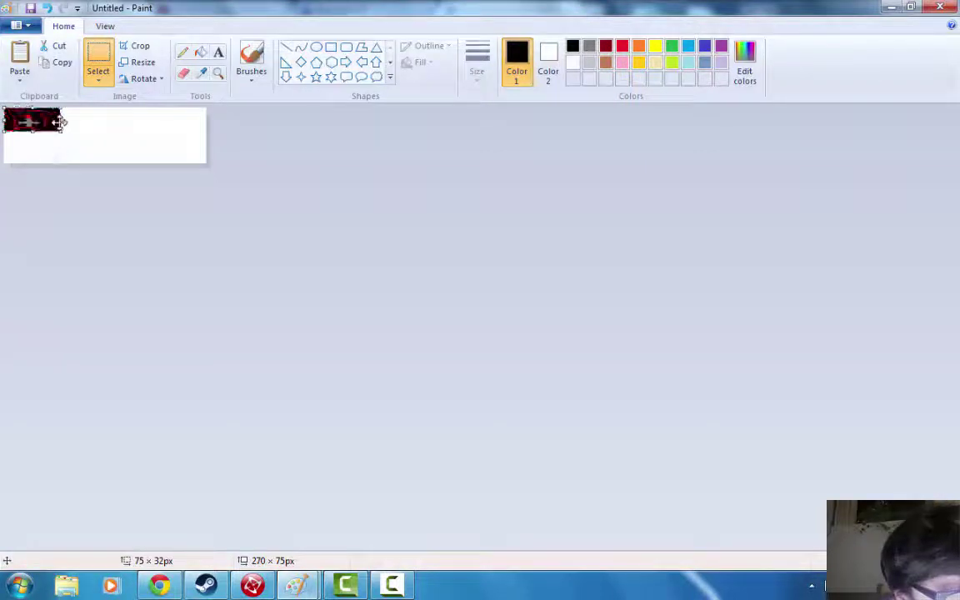
pyautogui.moveTo(26, 120); pyautogui.dragTo(90, 127)
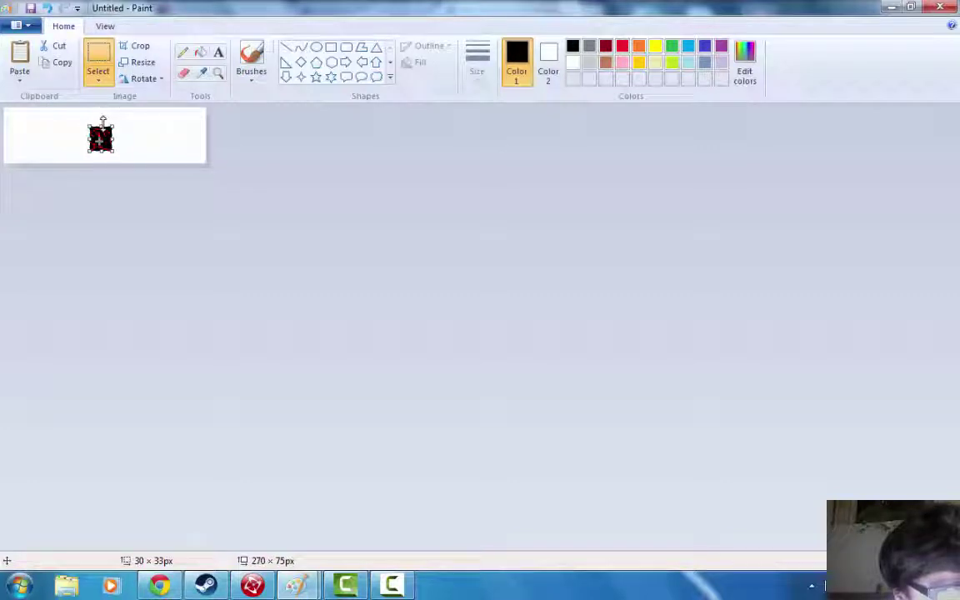
pyautogui.moveTo(101, 115); pyautogui.dragTo(142, 132)
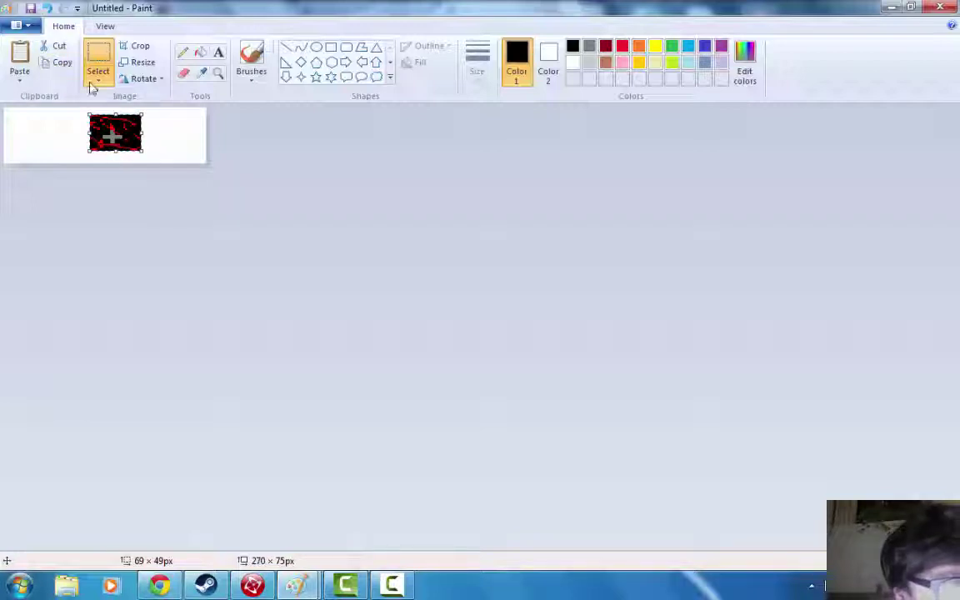
pyautogui.moveTo(115, 155); pyautogui.dragTo(114, 164)
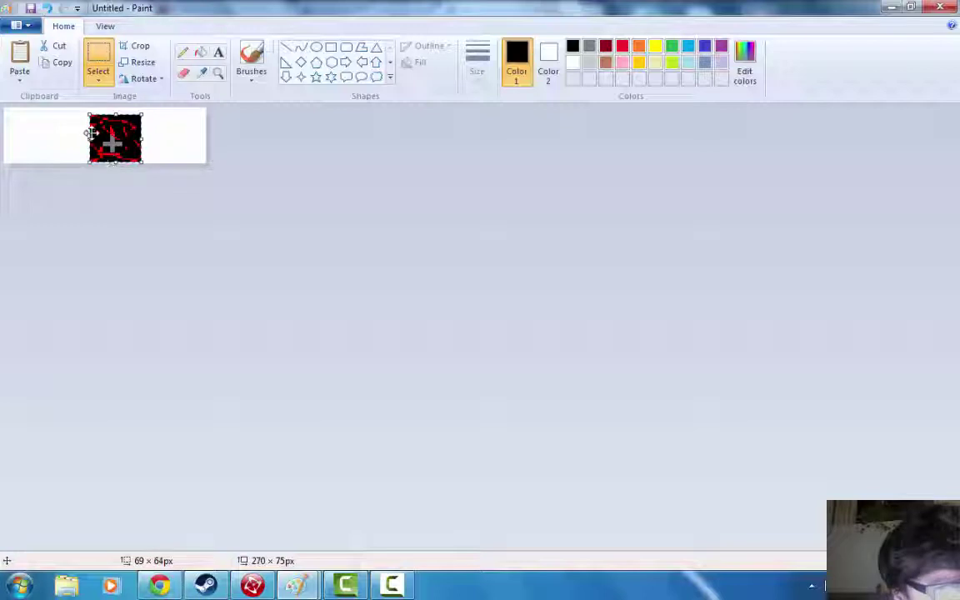
pyautogui.click(30, 8)
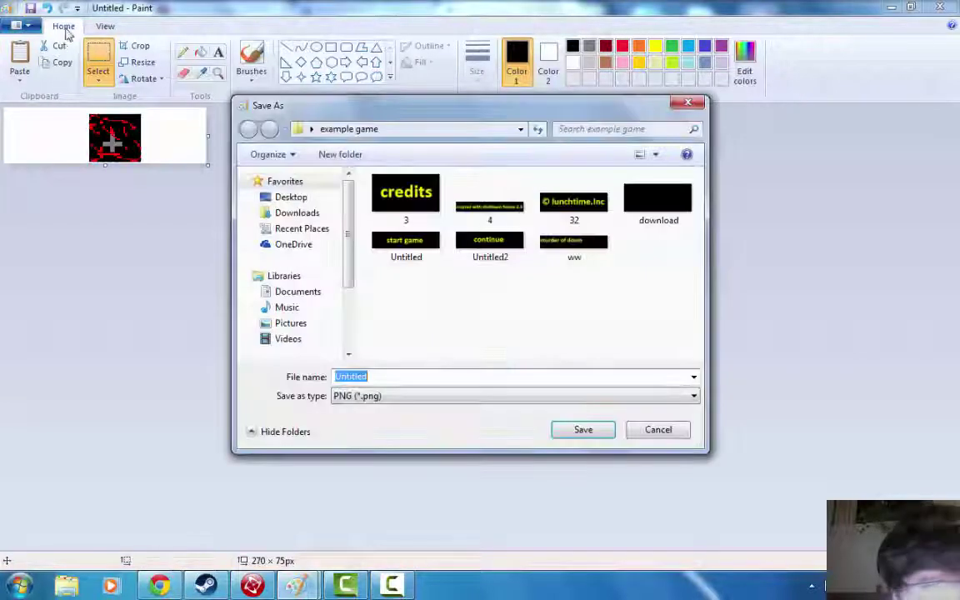
pyautogui.click(657, 430)
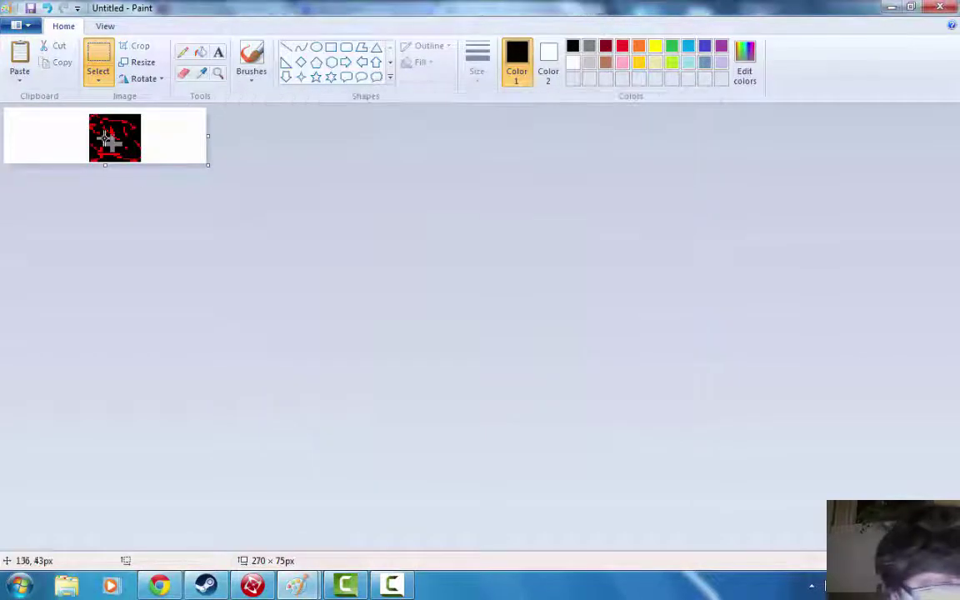
# - Extend the canvas height to about 246 px and try to reselect, move and enlarge the placed icon
pyautogui.moveTo(106, 165); pyautogui.dragTo(105, 292)
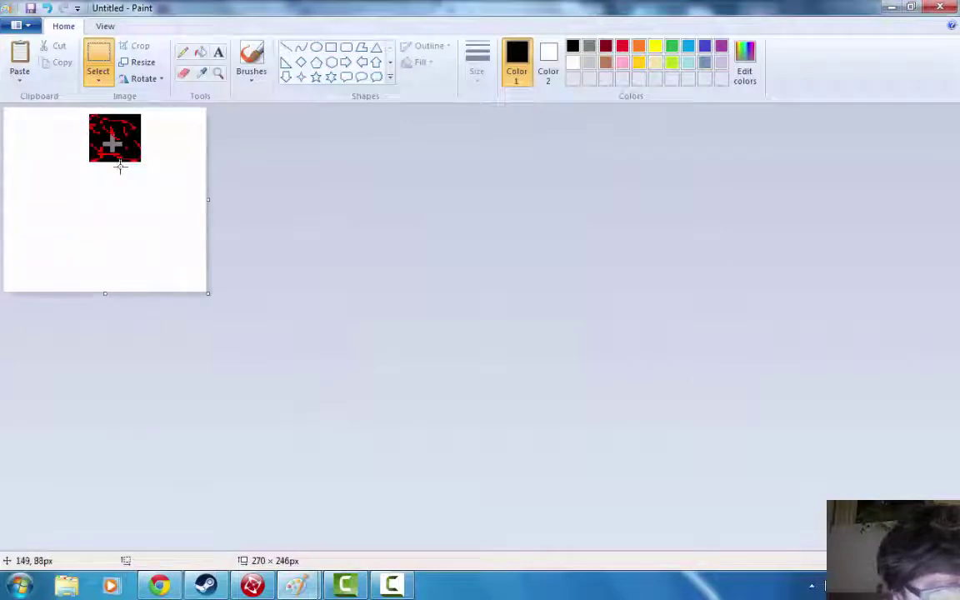
pyautogui.moveTo(112, 141); pyautogui.dragTo(98, 163)
pyautogui.moveTo(76, 120); pyautogui.dragTo(150, 260)
pyautogui.moveTo(121, 218); pyautogui.dragTo(4, 178)
pyautogui.moveTo(70, 192); pyautogui.dragTo(211, 246)
pyautogui.moveTo(17, 125); pyautogui.dragTo(189, 145)
pyautogui.moveTo(103, 125); pyautogui.dragTo(136, 169)
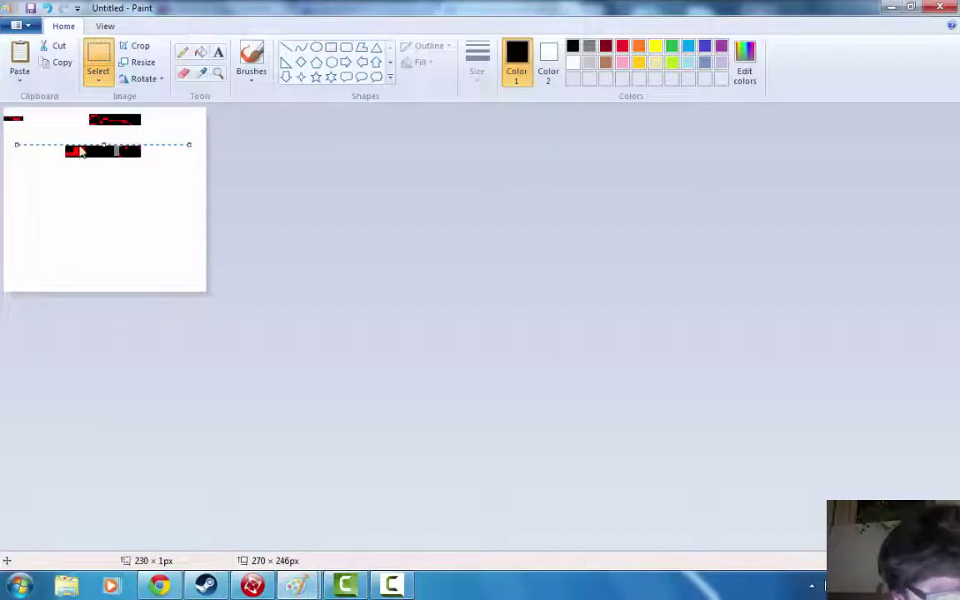
# - Discard the broken-up icon picture without saving and paste the game icon into a new image
pyautogui.click(19, 25)
pyautogui.click(43, 52)
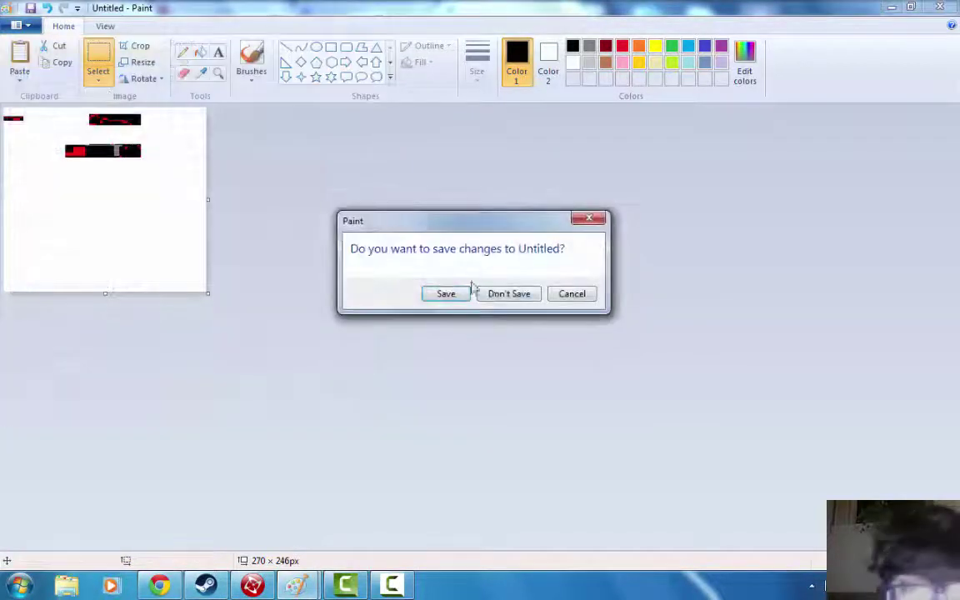
pyautogui.click(508, 291)
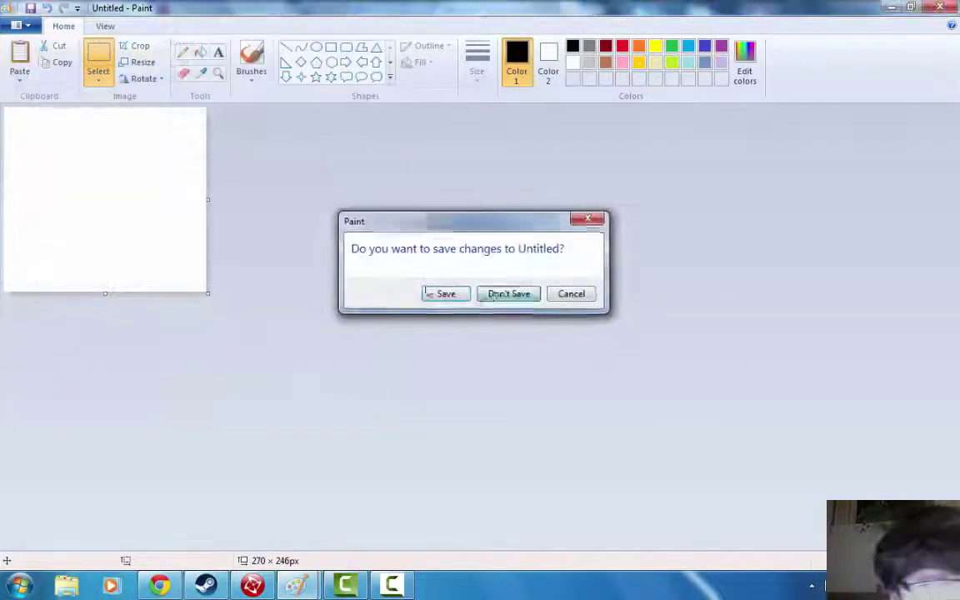
pyautogui.hotkey('ctrl', 'v')
pyautogui.rightClick(74, 136)
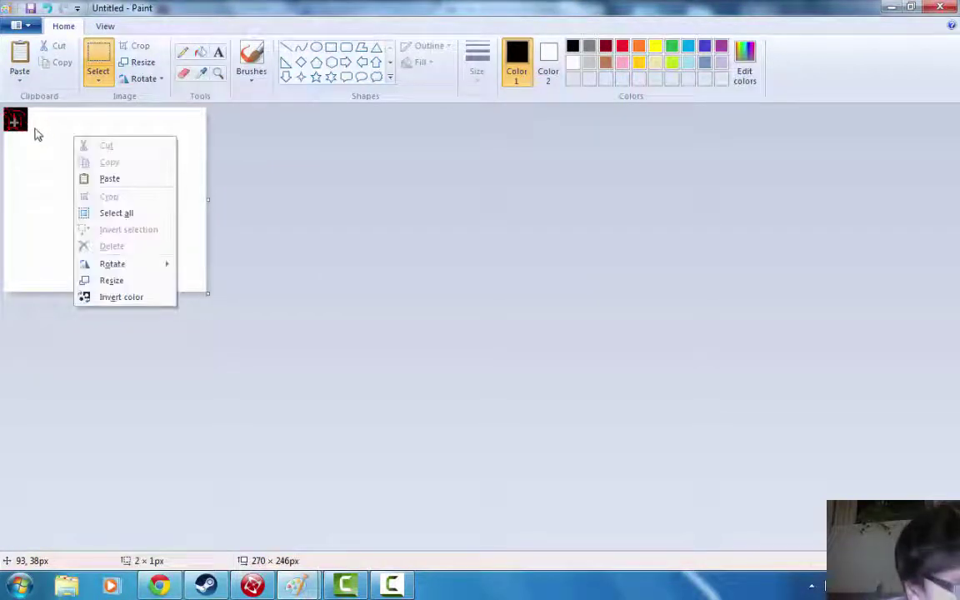
pyautogui.click(22, 120)
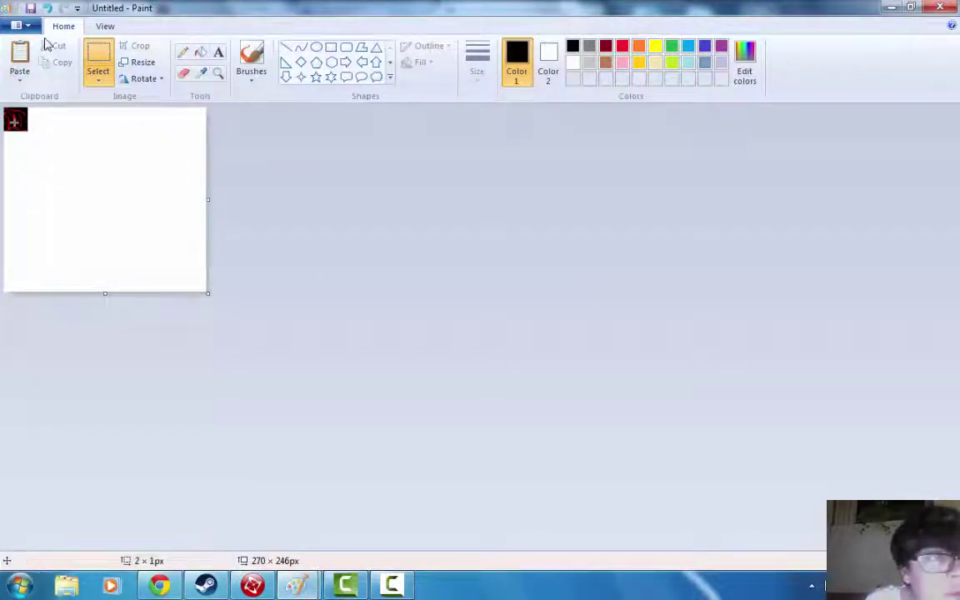
# - Start another blank image without saving, paste the game icon and stretch it to fill the whole canvas
pyautogui.click(18, 25)
pyautogui.click(60, 51)
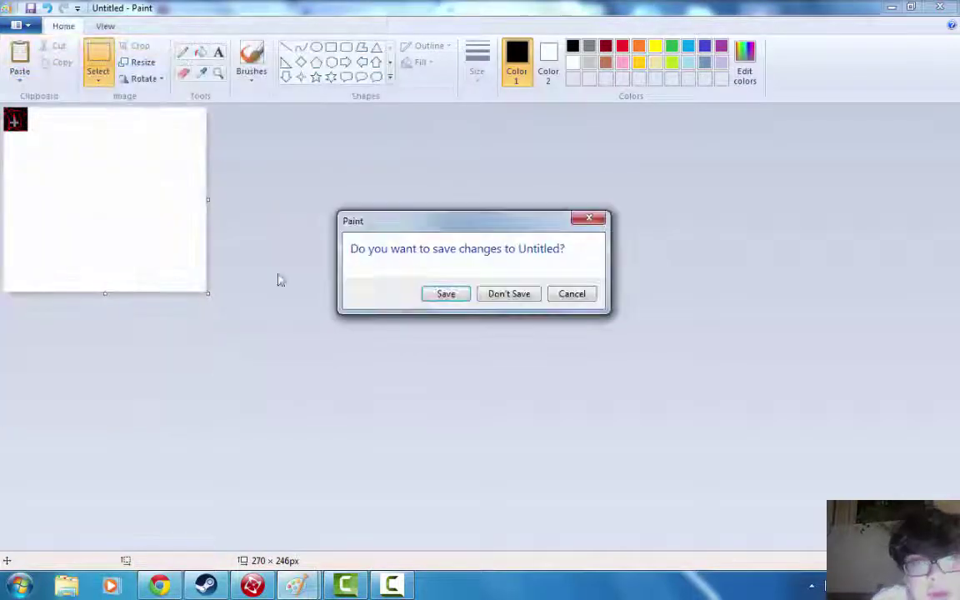
pyautogui.click(500, 297)
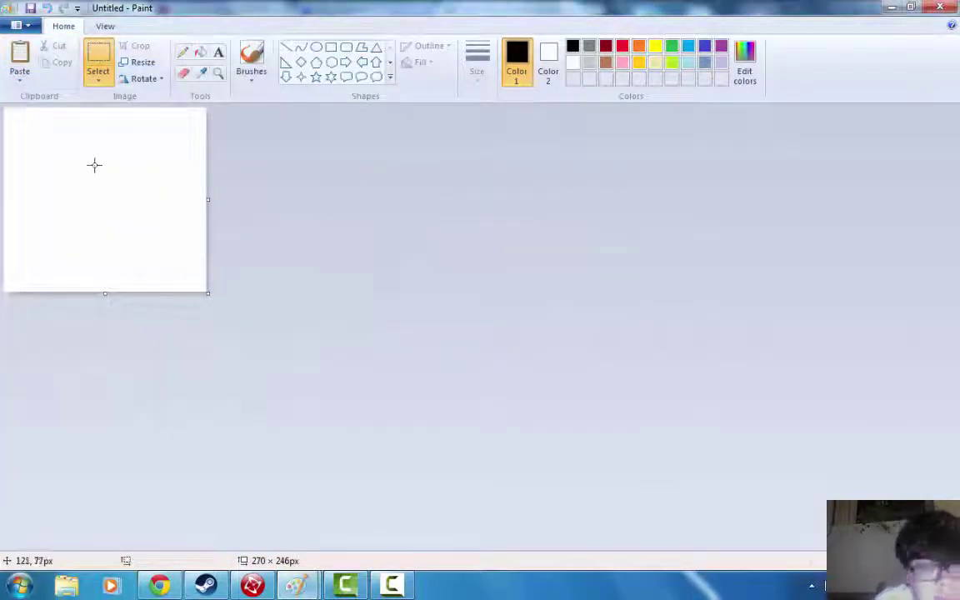
pyautogui.hotkey('ctrl', 'v')
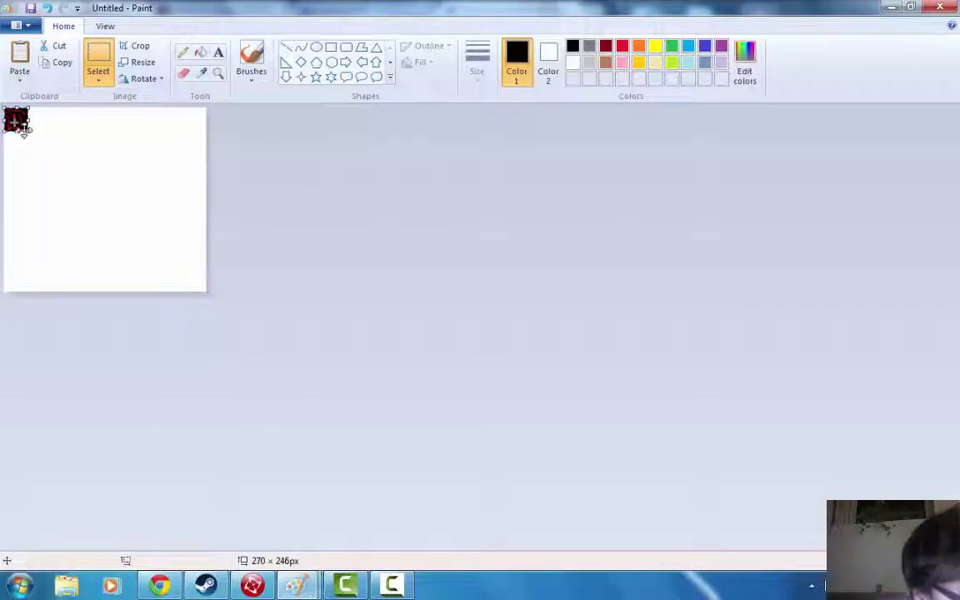
pyautogui.moveTo(31, 134); pyautogui.dragTo(208, 291)
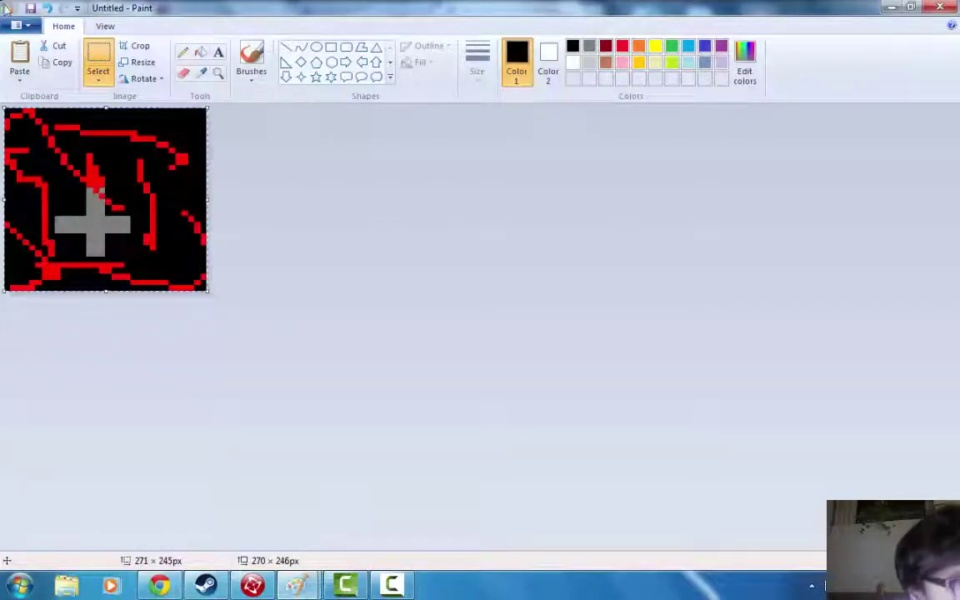
# - Save the enlarged icon as the PNG file Untitled in the example game folder, replacing the existing file
pyautogui.click(17, 25)
pyautogui.click(44, 119)
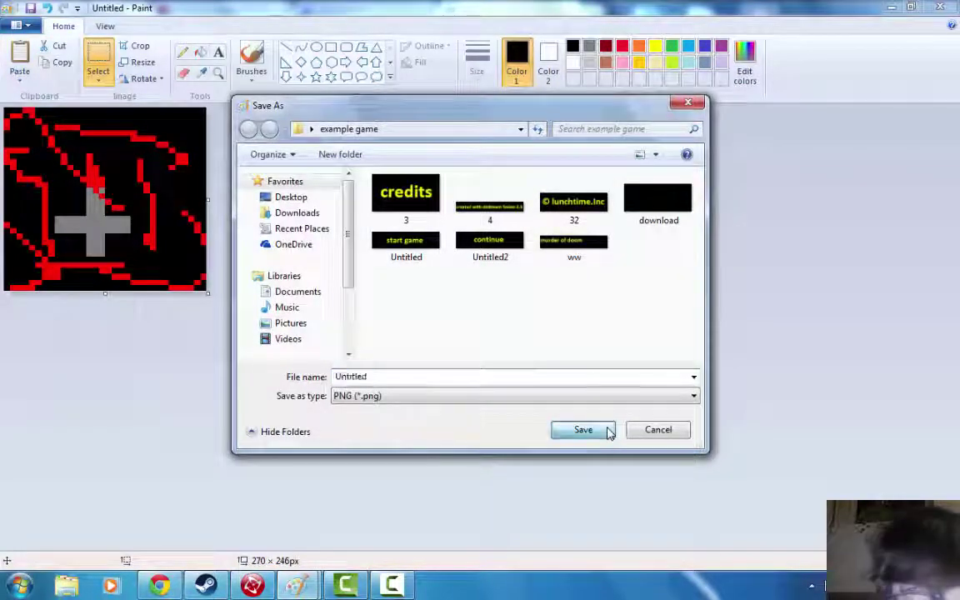
pyautogui.click(608, 431)
pyautogui.click(519, 293)
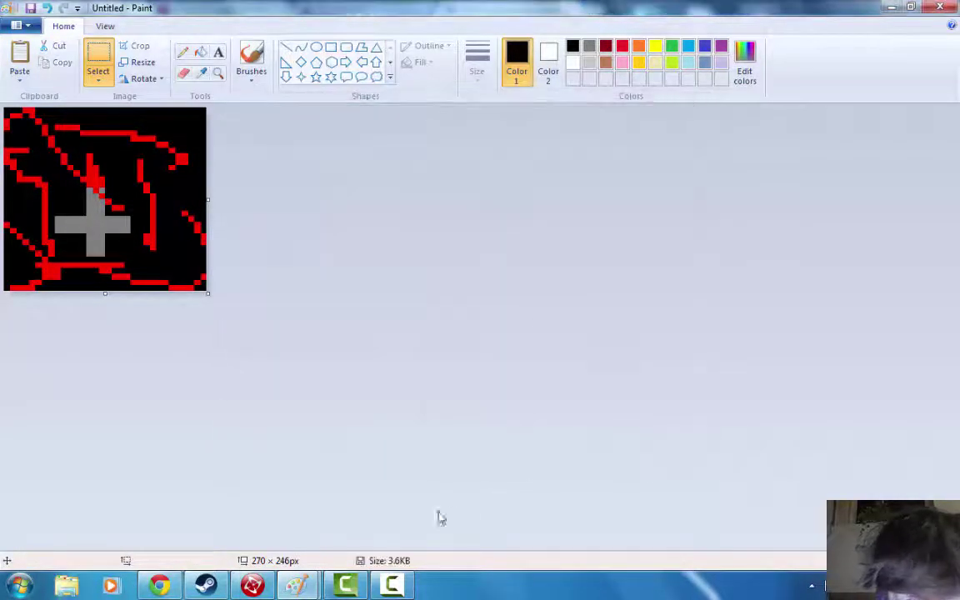
# - Return to Chrome and choose Untitled from the Desktop's example game folder as the picture to resize
pyautogui.click(162, 588)
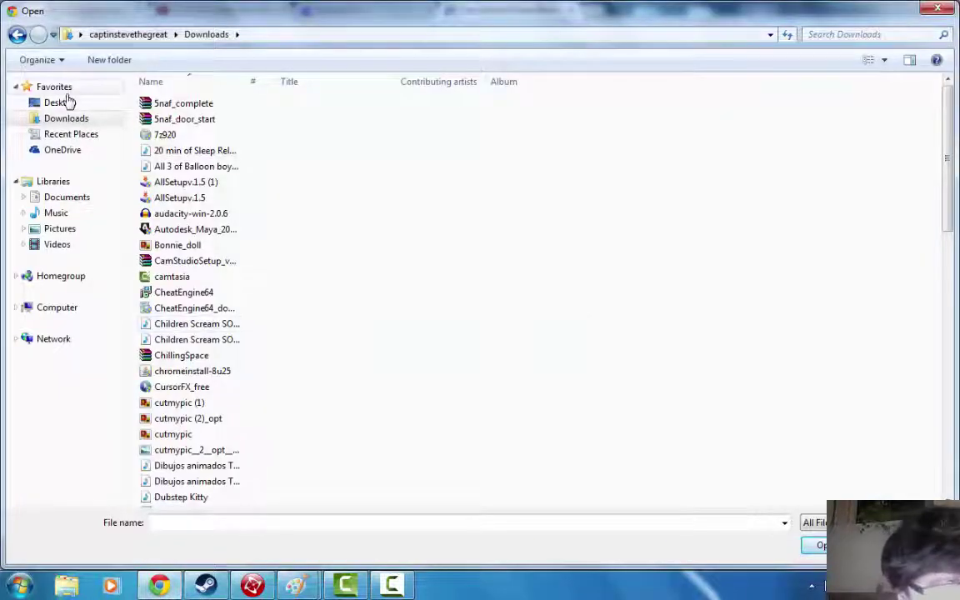
pyautogui.click(60, 103)
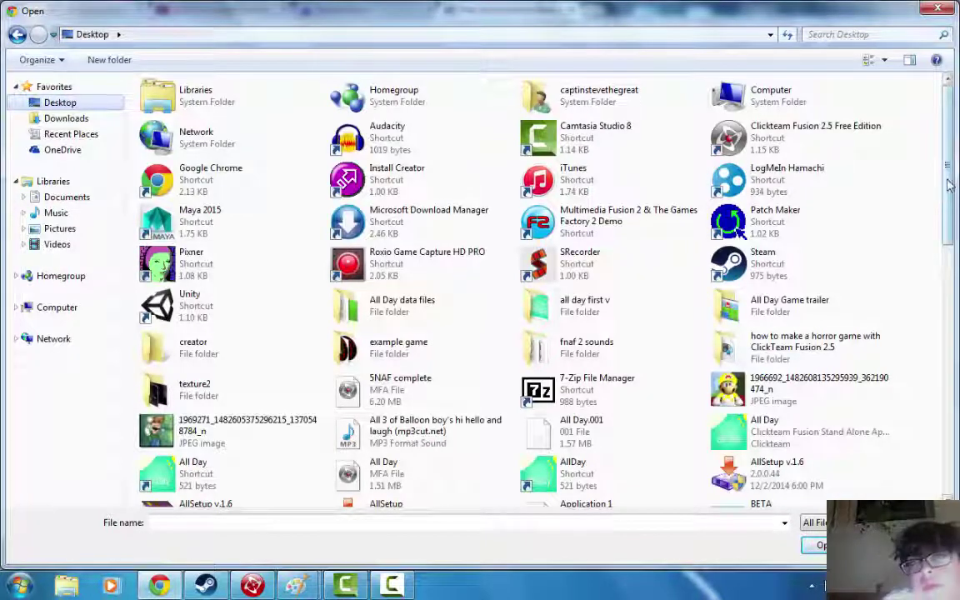
pyautogui.doubleClick(433, 348)
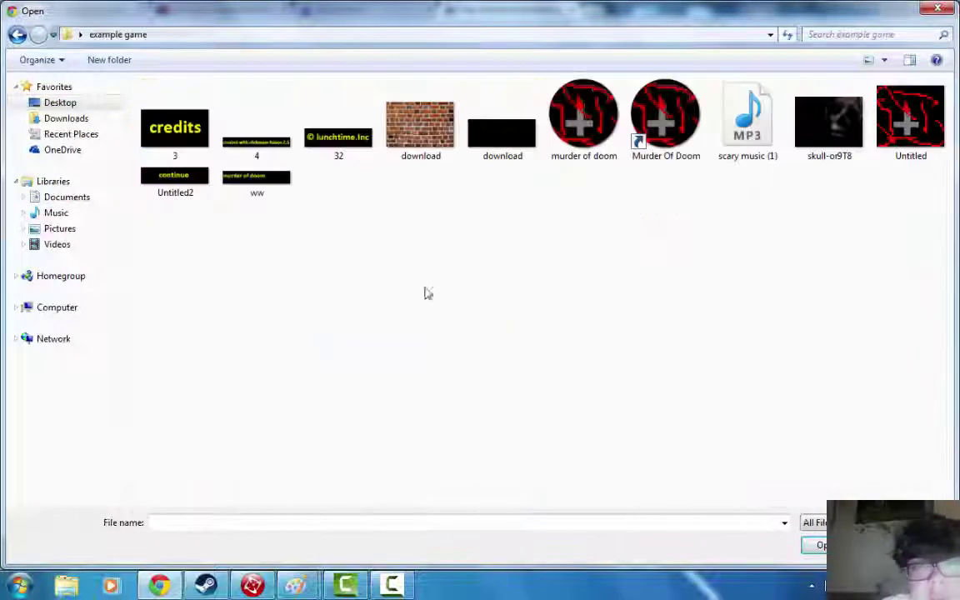
pyautogui.click(909, 124)
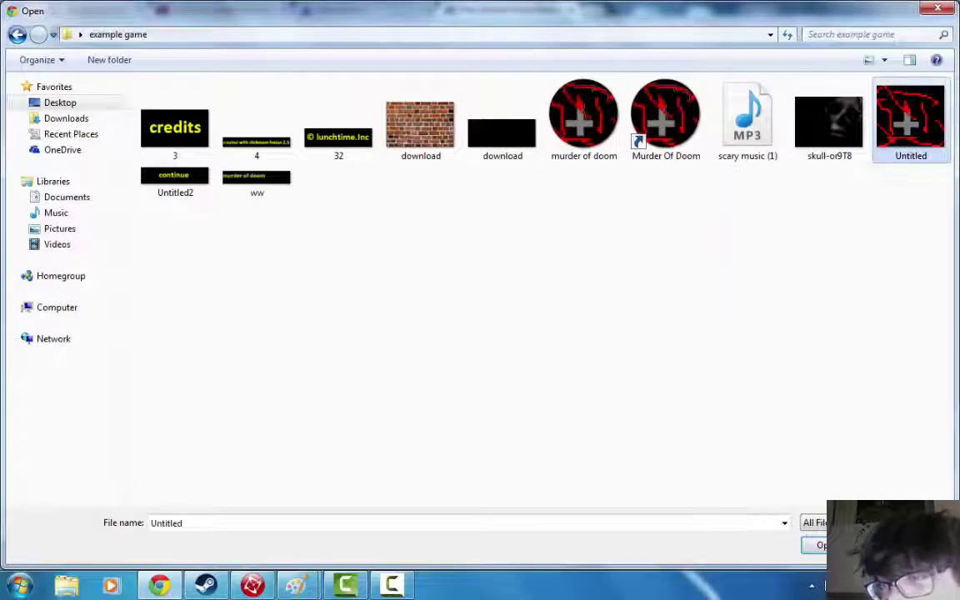
pyautogui.press('Return')
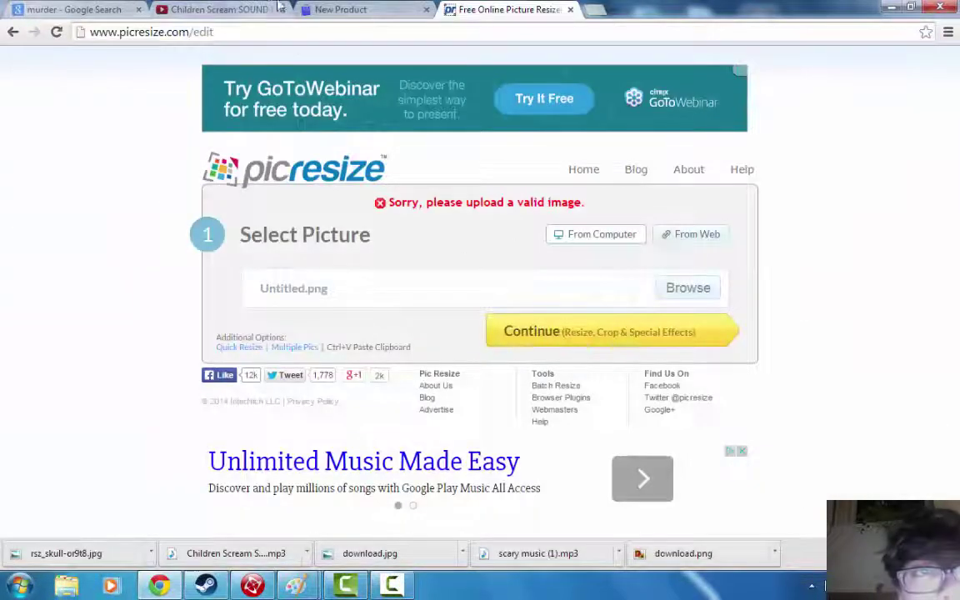
# - Try to upload Untitled from the example game folder as the product image on the ClickStore New Product page
pyautogui.click(338, 9)
pyautogui.click(285, 386)
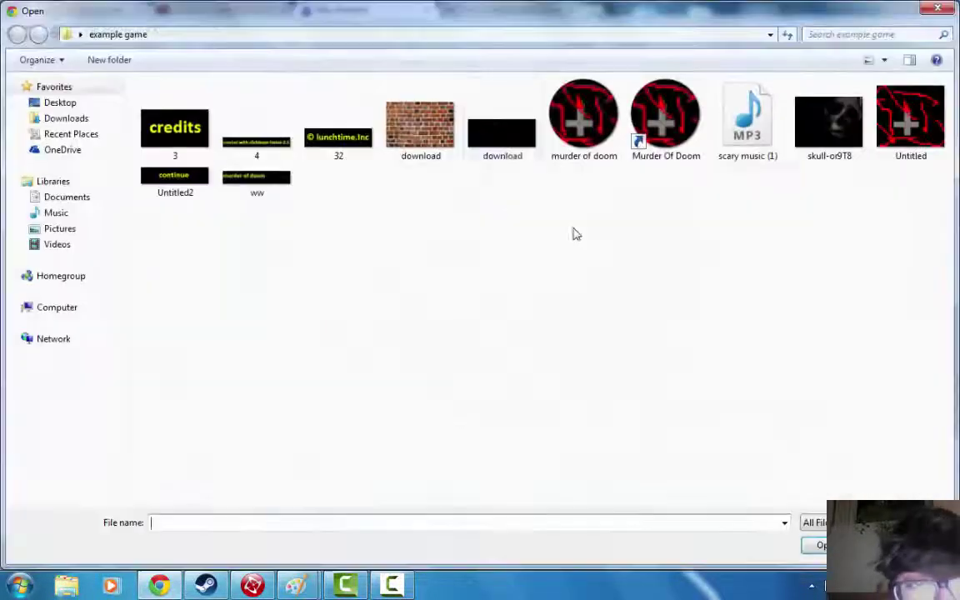
pyautogui.doubleClick(910, 123)
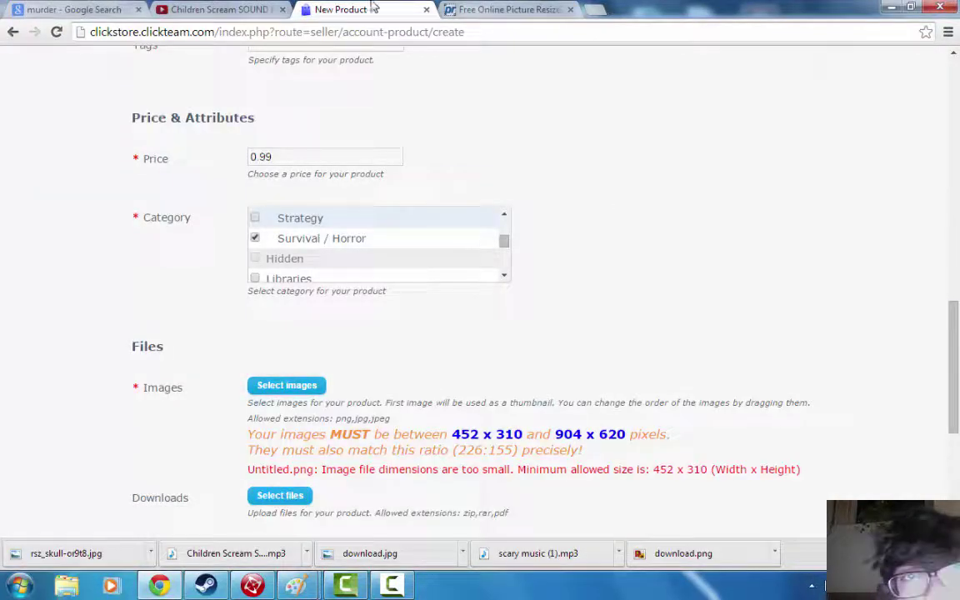
# - Return to PicResize, continue with Untitled.png and choose Custom Size as the resize option
pyautogui.click(508, 10)
pyautogui.click(574, 332)
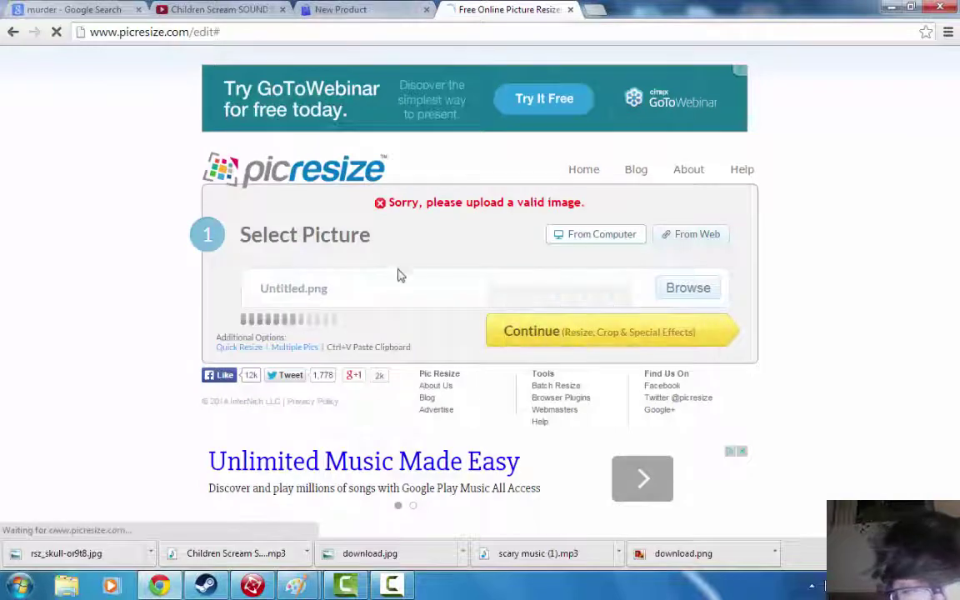
pyautogui.scroll(-5, 514, 337)
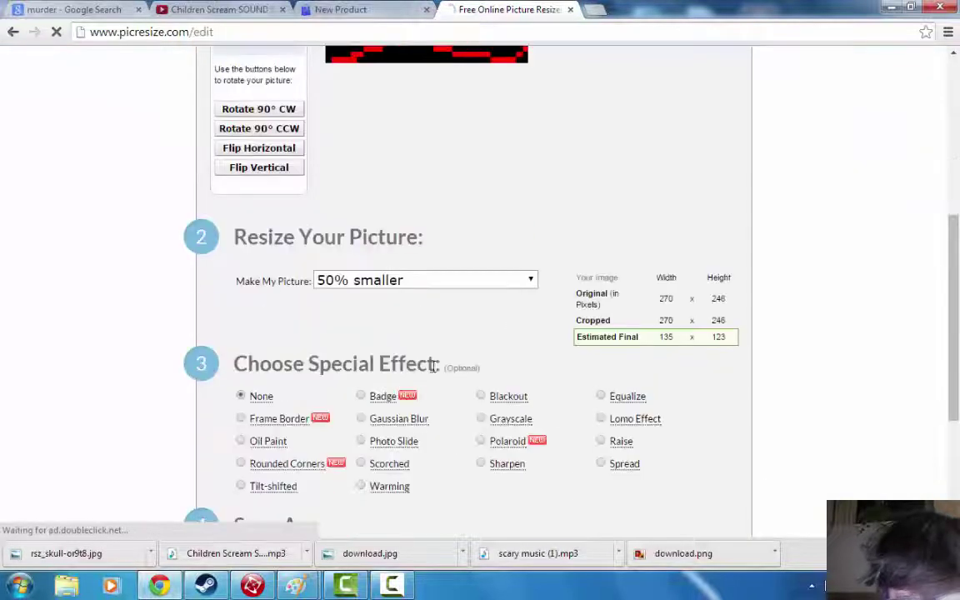
pyautogui.click(532, 280)
pyautogui.click(386, 369)
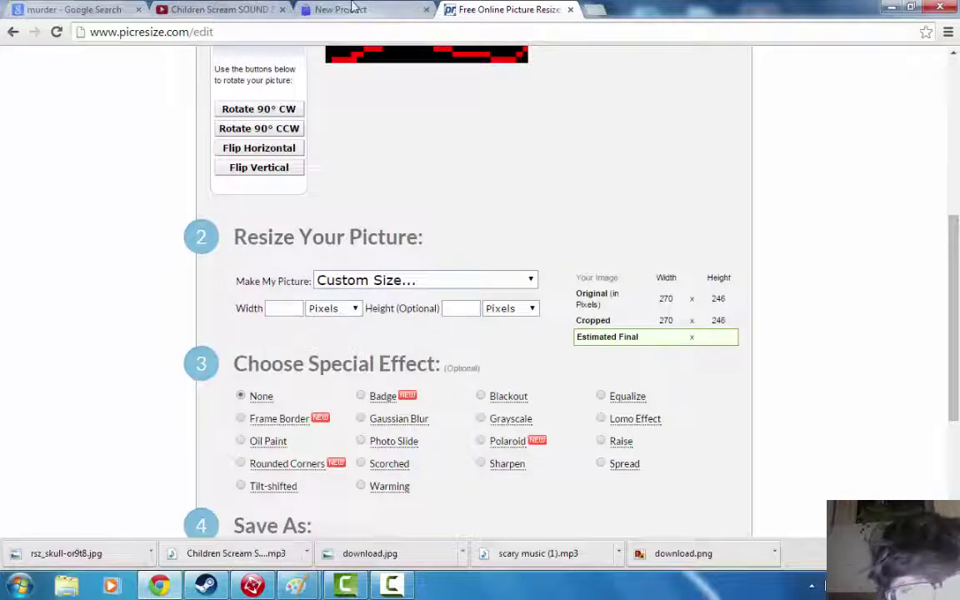
# - Check ClickStore's required image dimensions, enter a custom size of 904 by 620 pixels in PicResize and clear both values
pyautogui.click(337, 8)
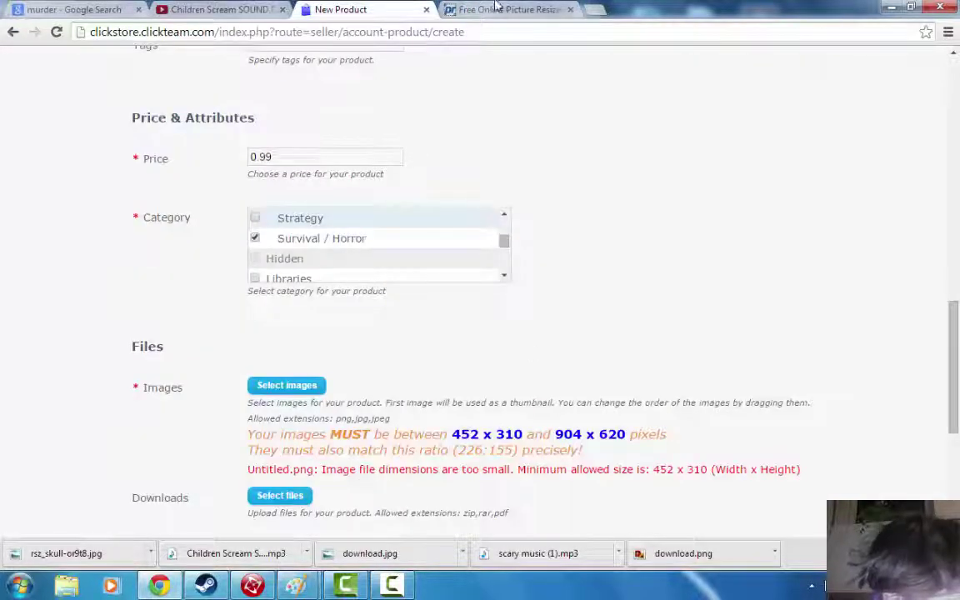
pyautogui.click(450, 9)
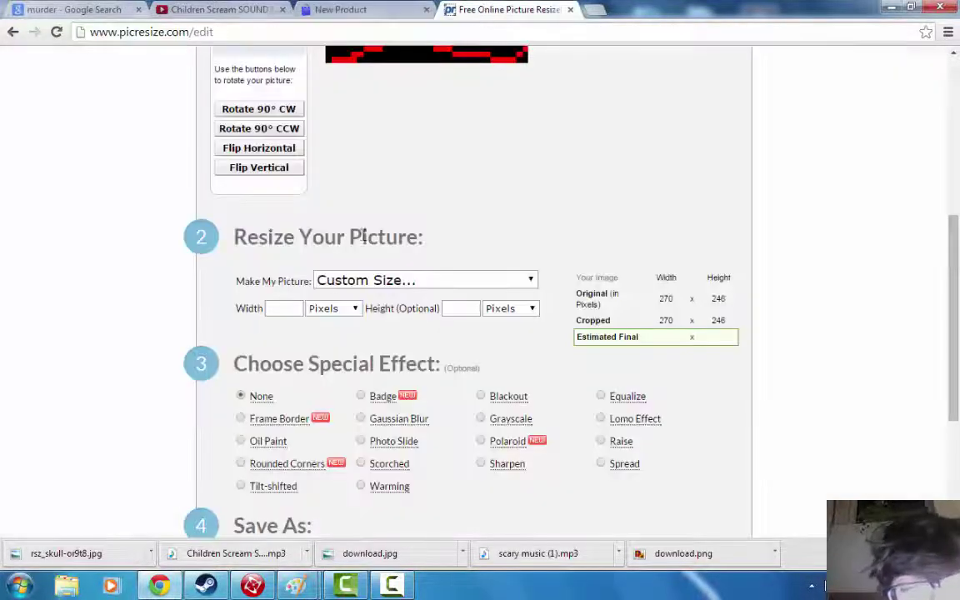
pyautogui.click(292, 309)
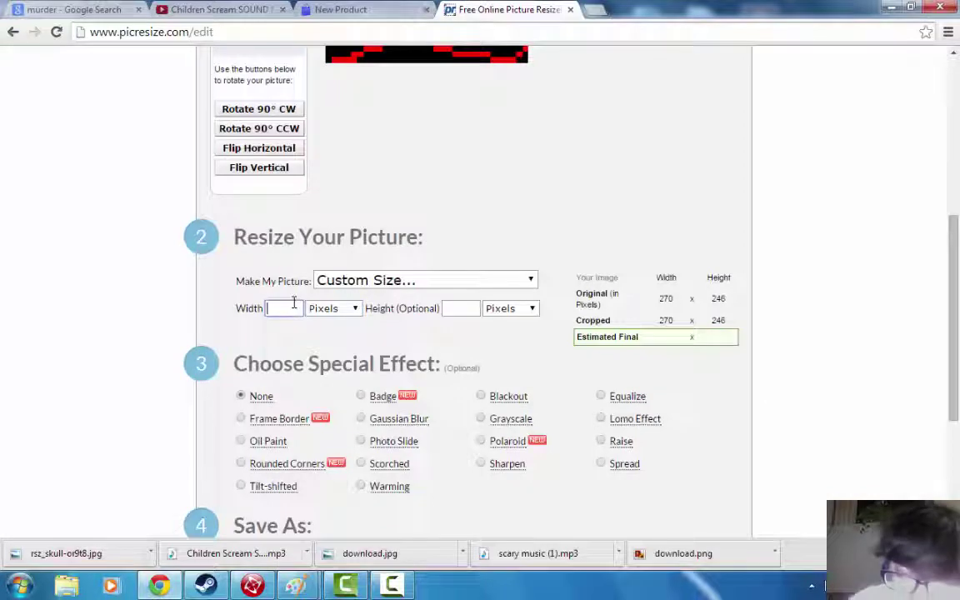
pyautogui.click(455, 307)
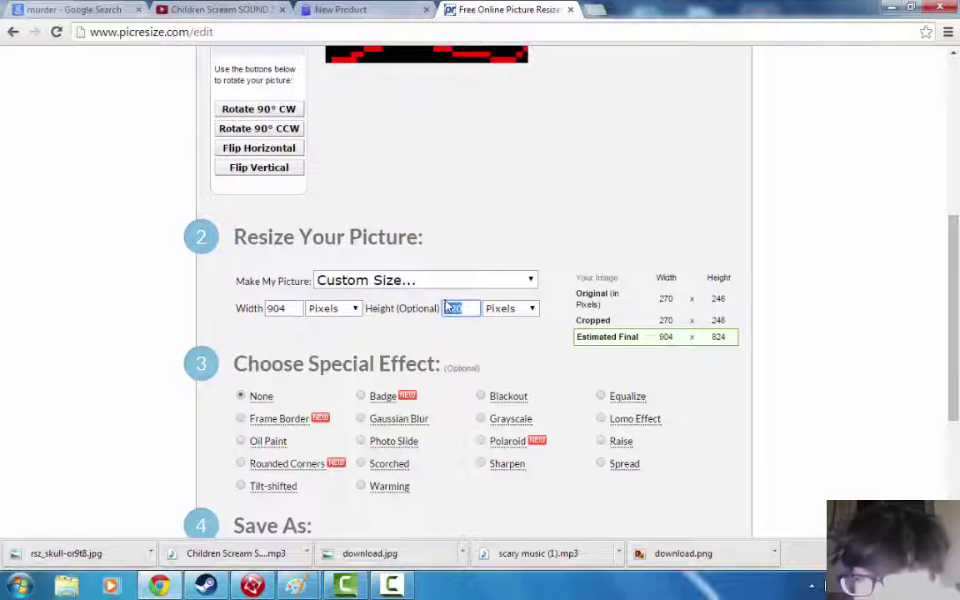
pyautogui.click(343, 310)
pyautogui.click(317, 311)
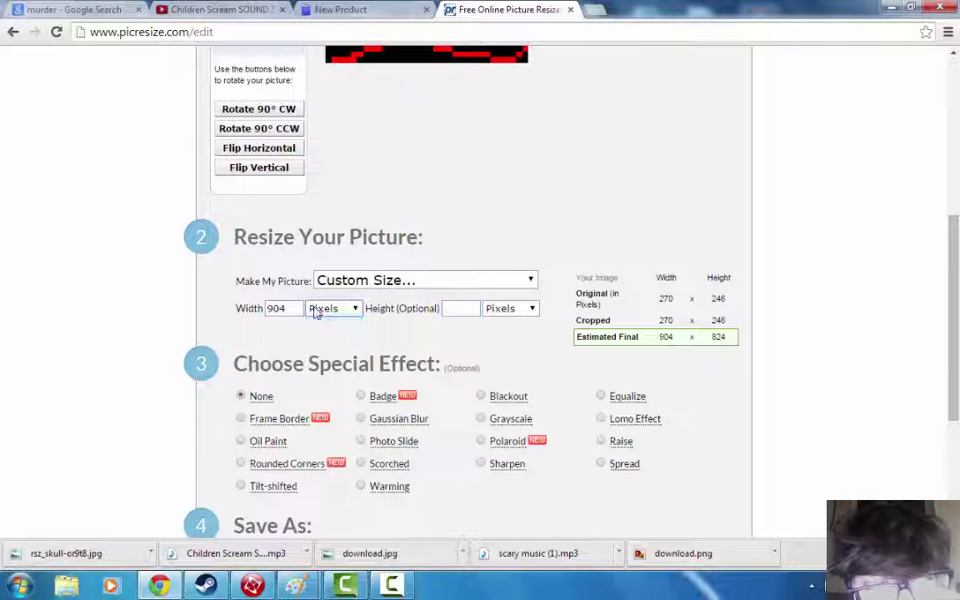
pyautogui.press('BackSpace')
pyautogui.press('BackSpace')
pyautogui.press('BackSpace')
# - Recheck the ClickStore size limits and try to resize the picture to 453 by 310 pixels as a PNG
pyautogui.click(331, 12)
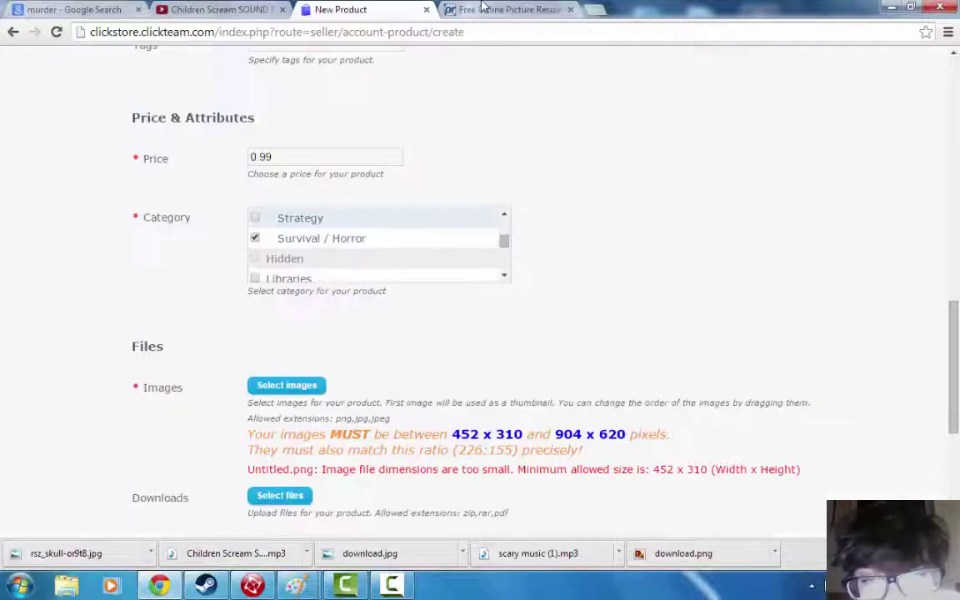
pyautogui.click(480, 7)
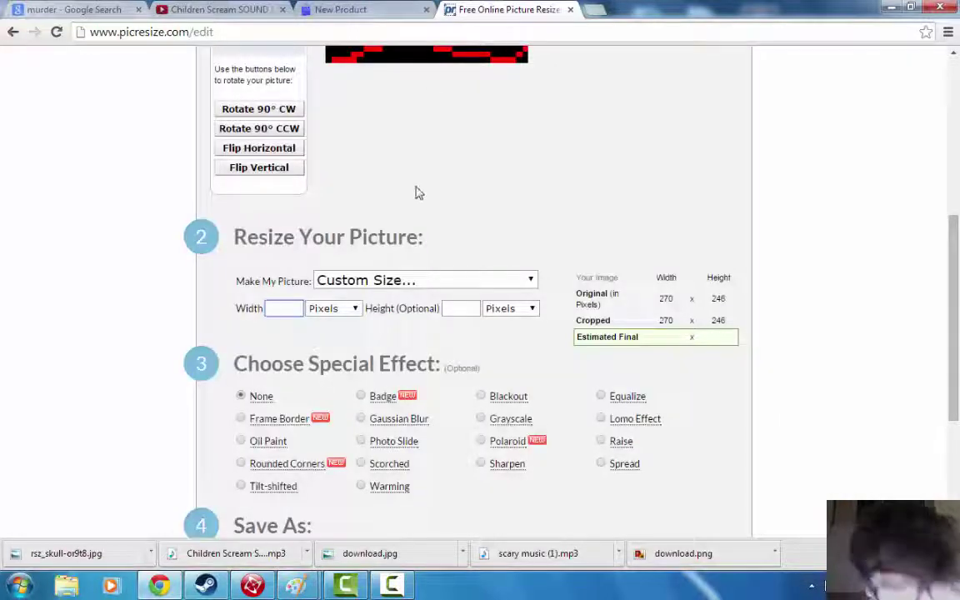
pyautogui.write('453')
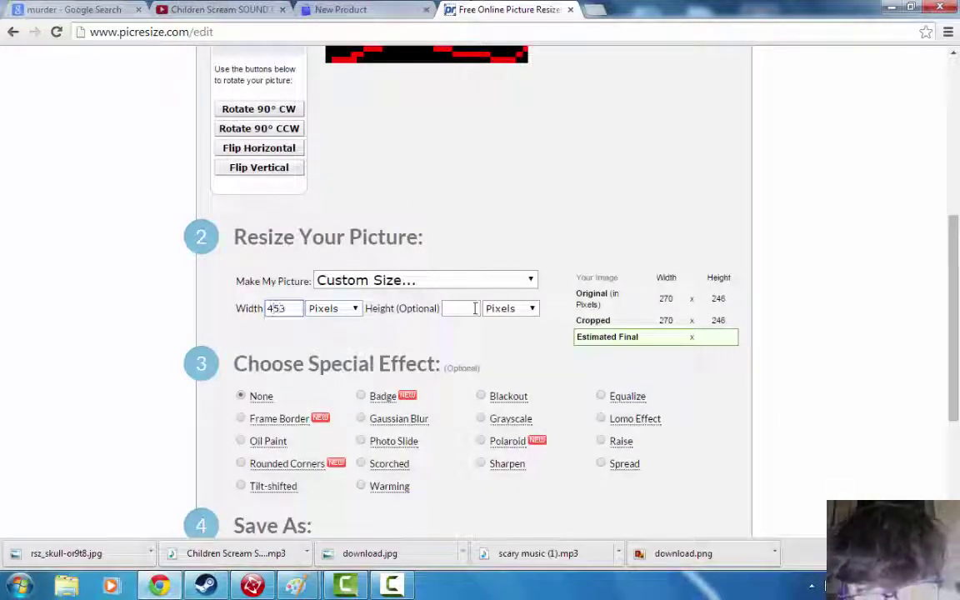
pyautogui.click(472, 305)
pyautogui.write('310')
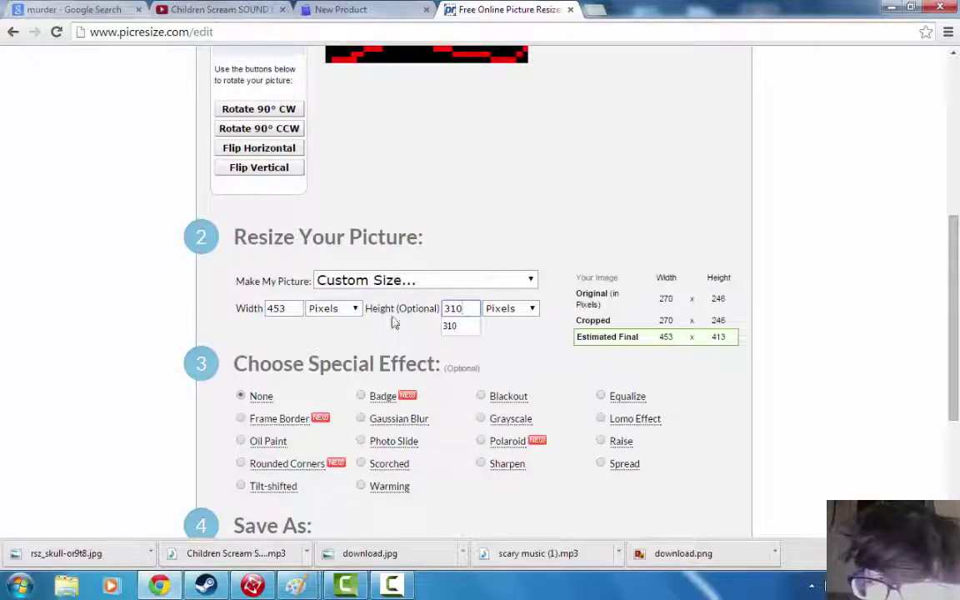
pyautogui.click(453, 327)
pyautogui.scroll(-3, 597, 338)
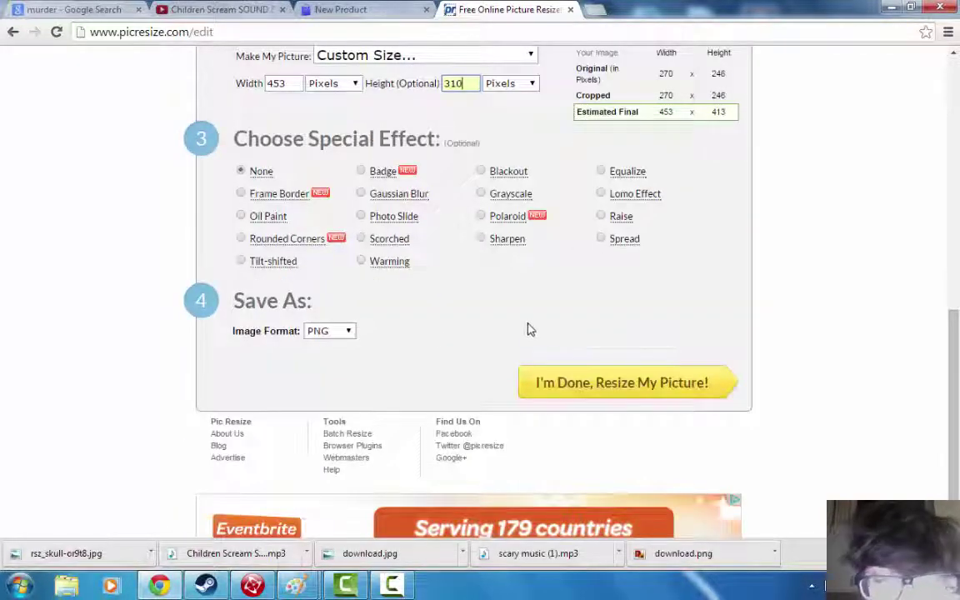
pyautogui.scroll(-1, 444, 341)
pyautogui.click(605, 366)
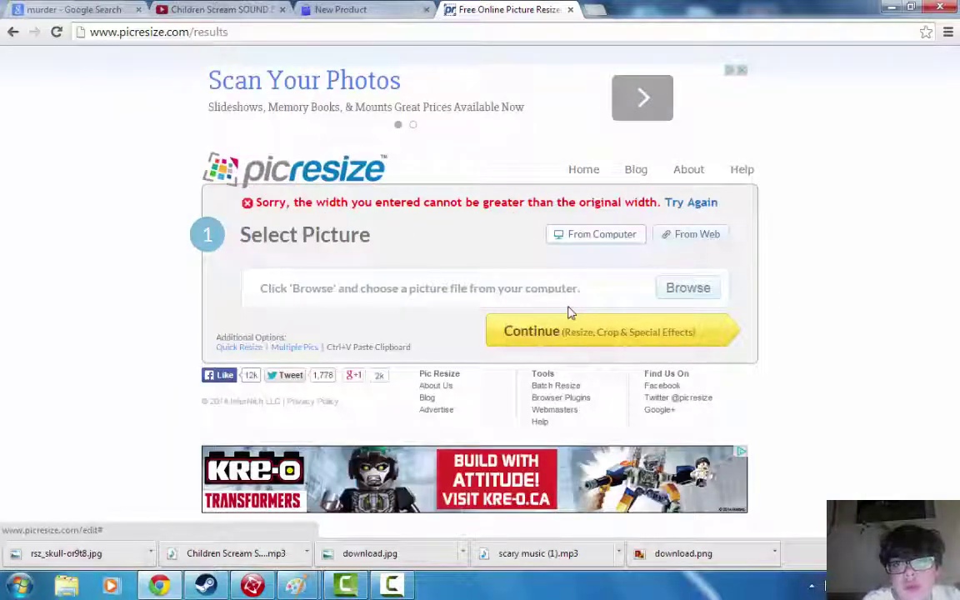
# - Try to choose Untitled again as the picture to resize on PicResize
pyautogui.click(691, 287)
pyautogui.click(915, 153)
pyautogui.doubleClick(914, 153)
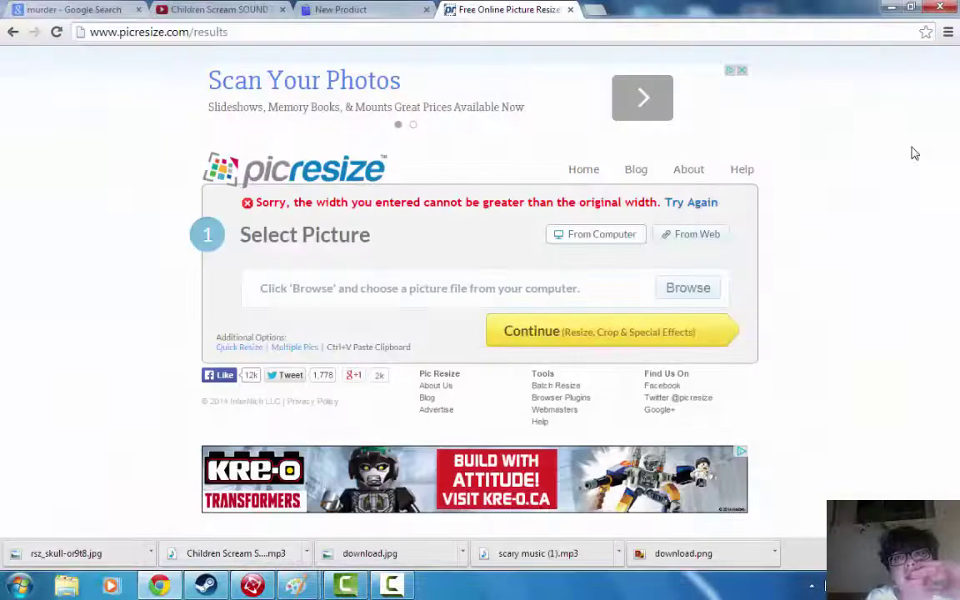
# - Search Google for "resize my pic" to find another picture resizer
pyautogui.click(262, 32)
pyautogui.click(393, 585)
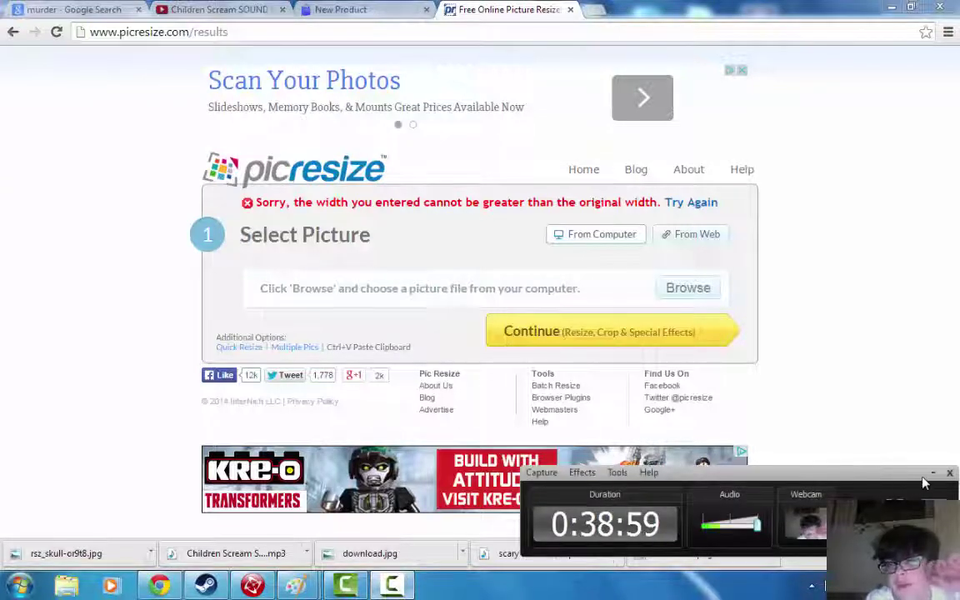
pyautogui.click(932, 472)
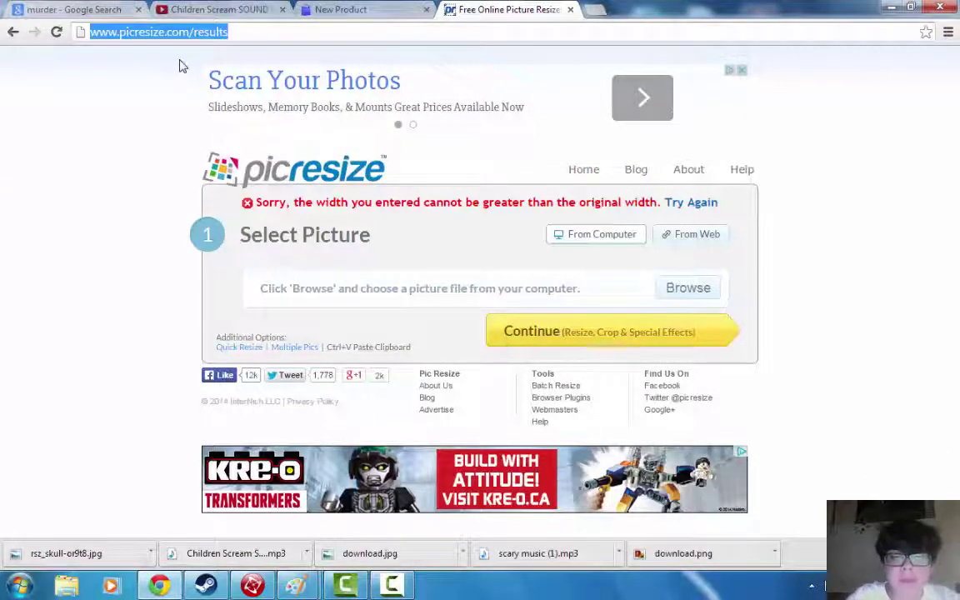
pyautogui.write('res')
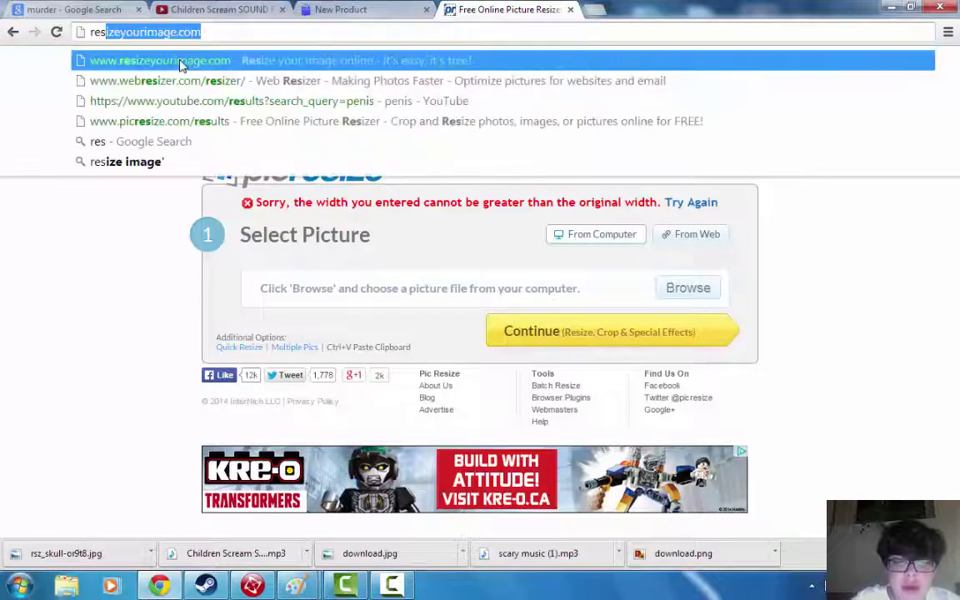
pyautogui.write('ize m')
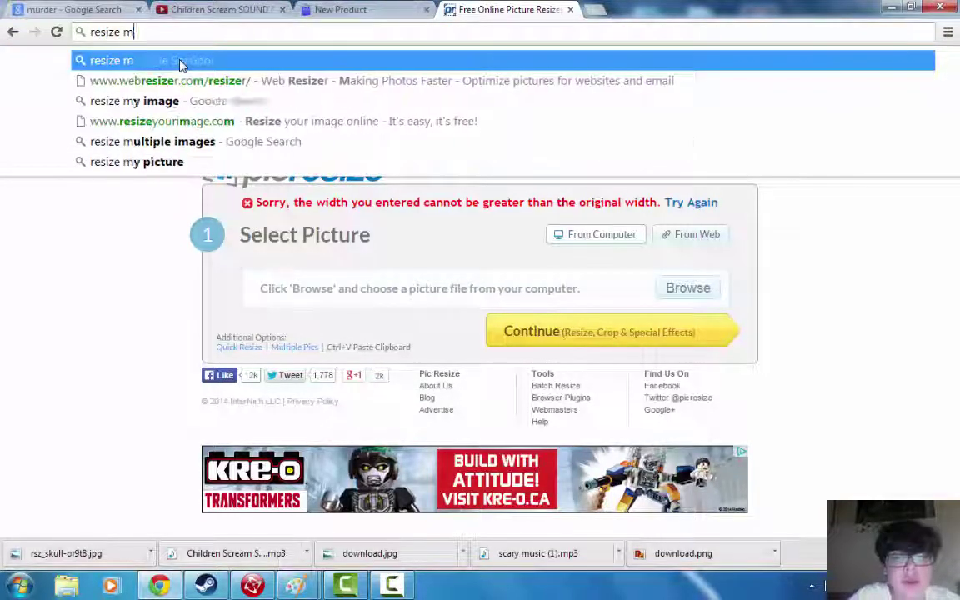
pyautogui.write('y pic')
pyautogui.press('Return')
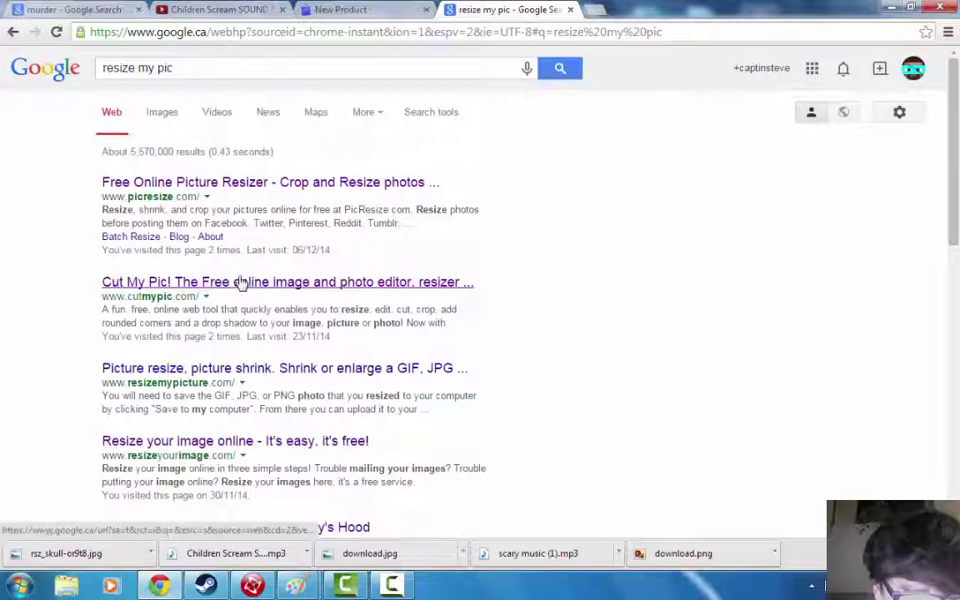
# - Open the Cut My Pic site and upload Untitled from the example game folder for editing
pyautogui.moveTo(242, 282); pyautogui.dragTo(492, 317)
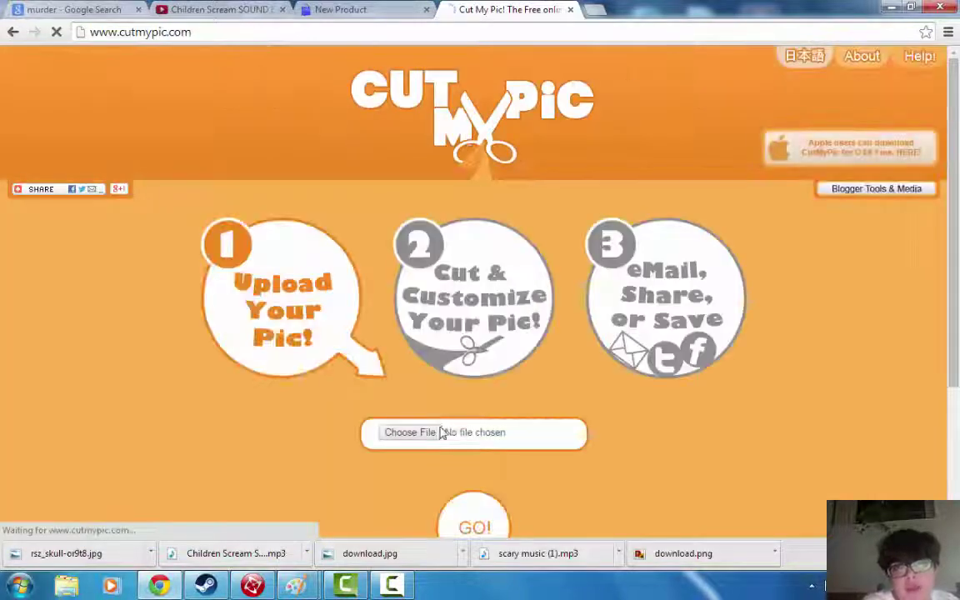
pyautogui.click(438, 433)
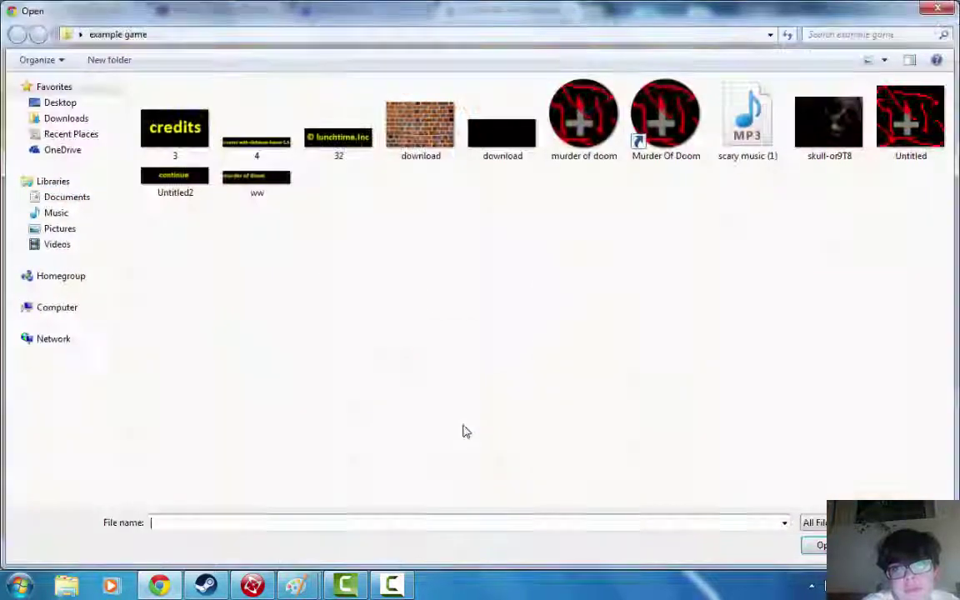
pyautogui.doubleClick(910, 121)
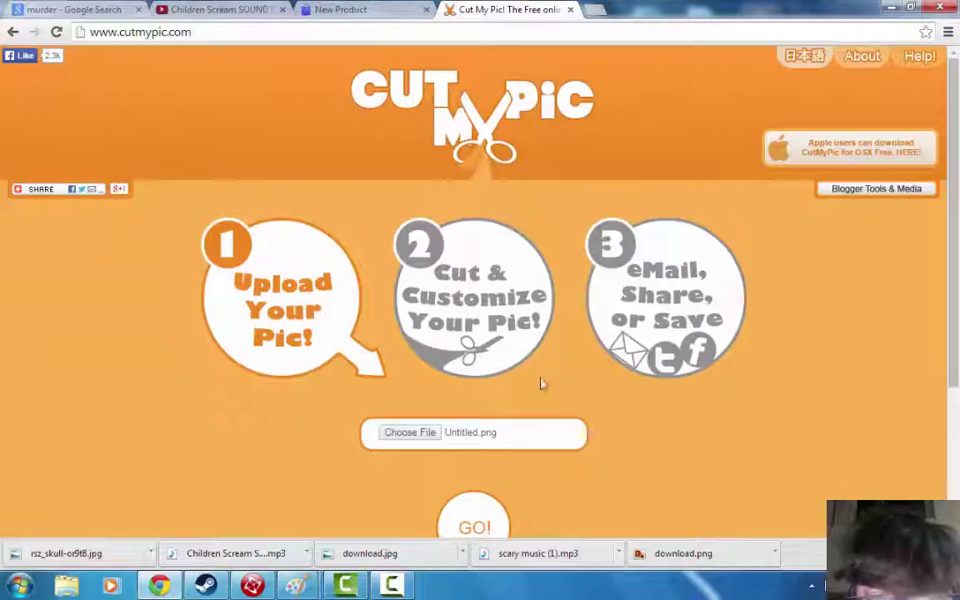
pyautogui.scroll(-3, 542, 384)
pyautogui.click(493, 399)
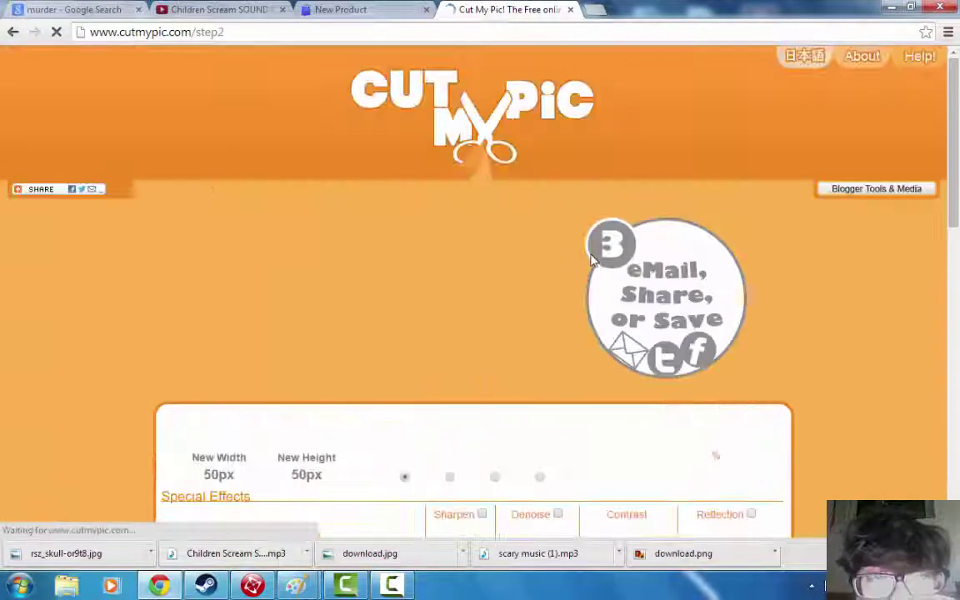
# - Try to edit the picture's width in Cut My Pic's sizing information
pyautogui.scroll(-3, 393, 224)
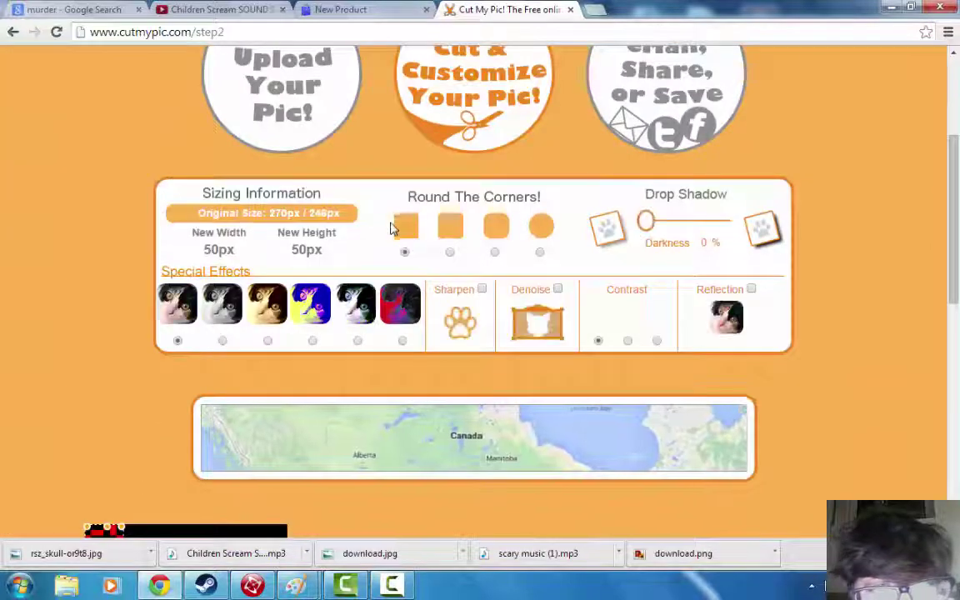
pyautogui.moveTo(282, 213); pyautogui.dragTo(262, 240)
pyautogui.click(216, 249)
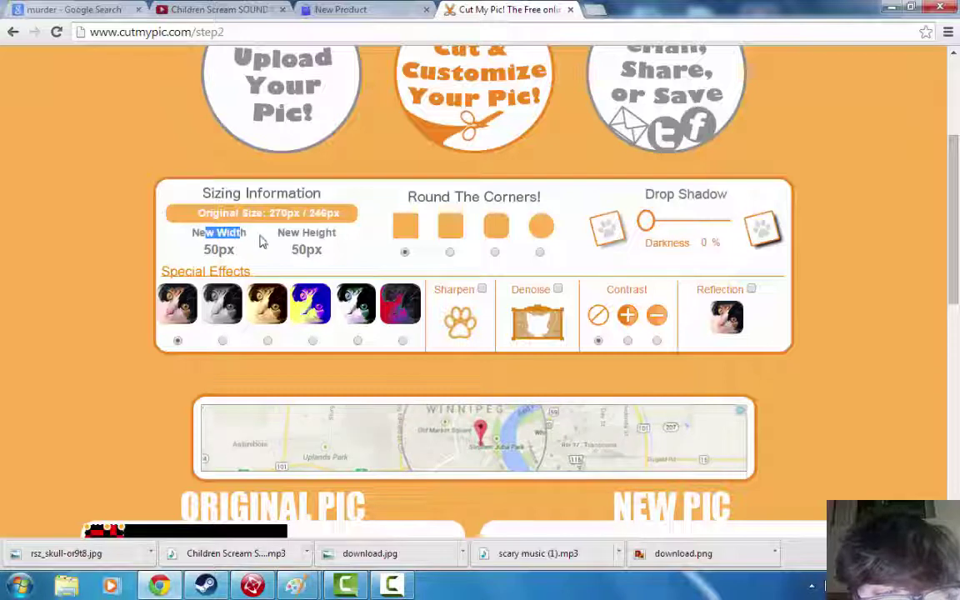
pyautogui.click(290, 214)
pyautogui.doubleClick(284, 215)
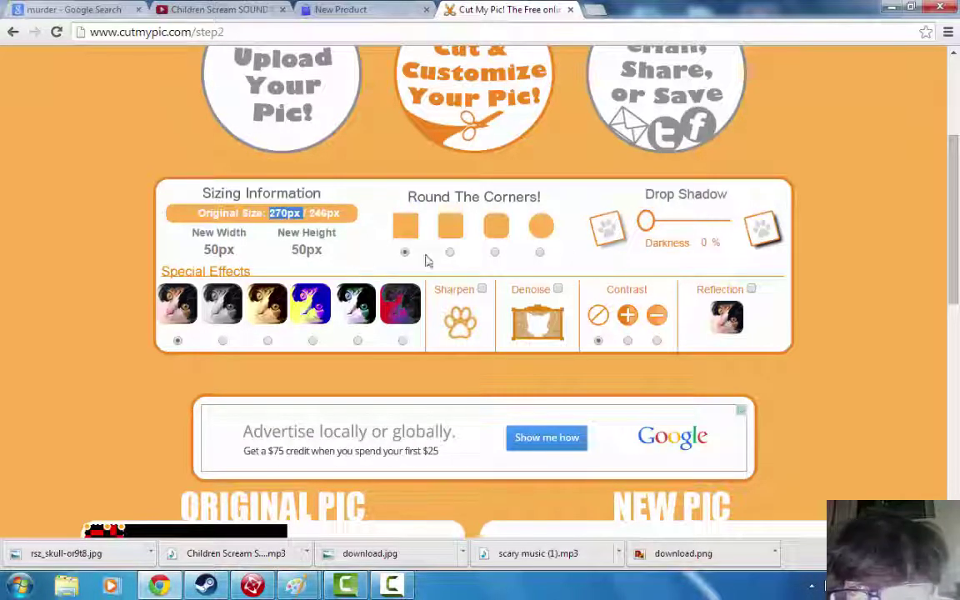
# - Set the drop shadow darkness to 100% and enlarge the crop selection over the original picture to about 261 by 246 px
pyautogui.moveTo(710, 225); pyautogui.dragTo(733, 231)
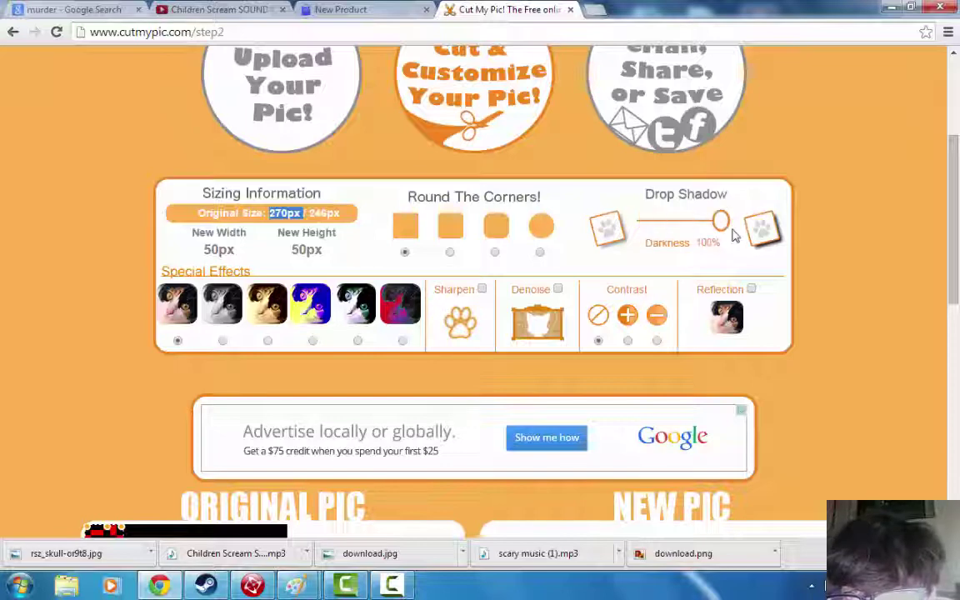
pyautogui.scroll(-3, 668, 266)
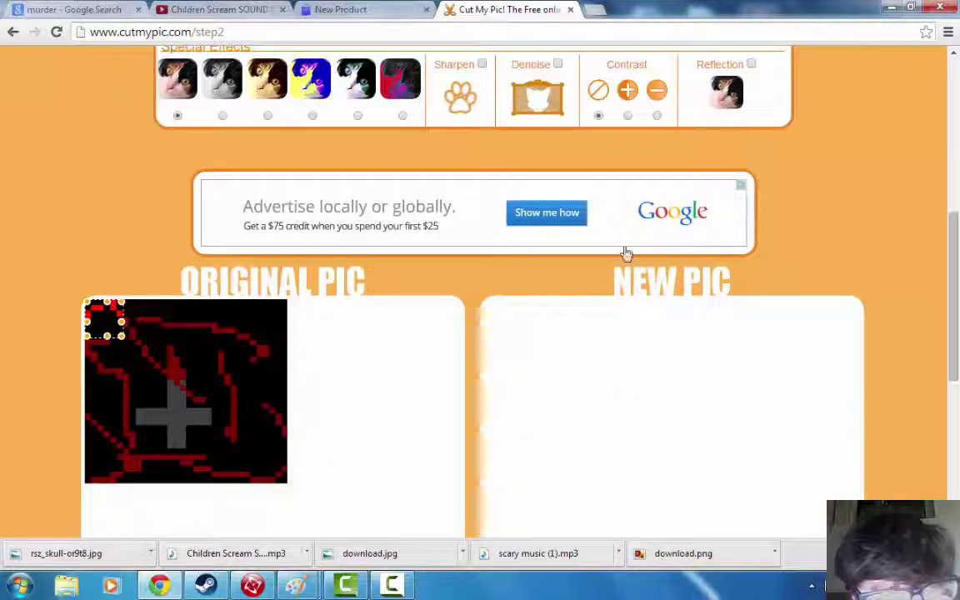
pyautogui.moveTo(123, 344); pyautogui.dragTo(300, 493)
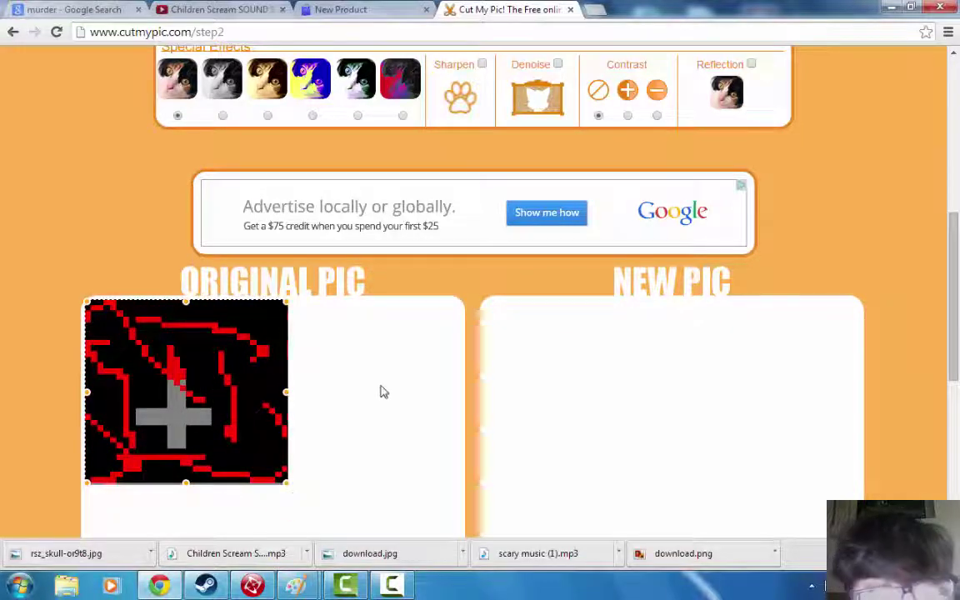
pyautogui.scroll(2, 384, 390)
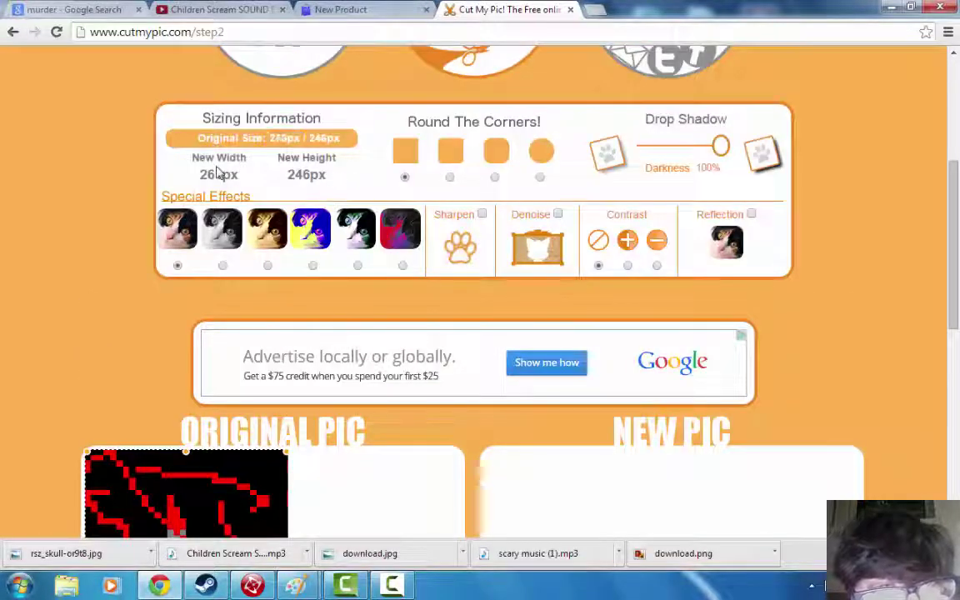
pyautogui.scroll(-3, 323, 432)
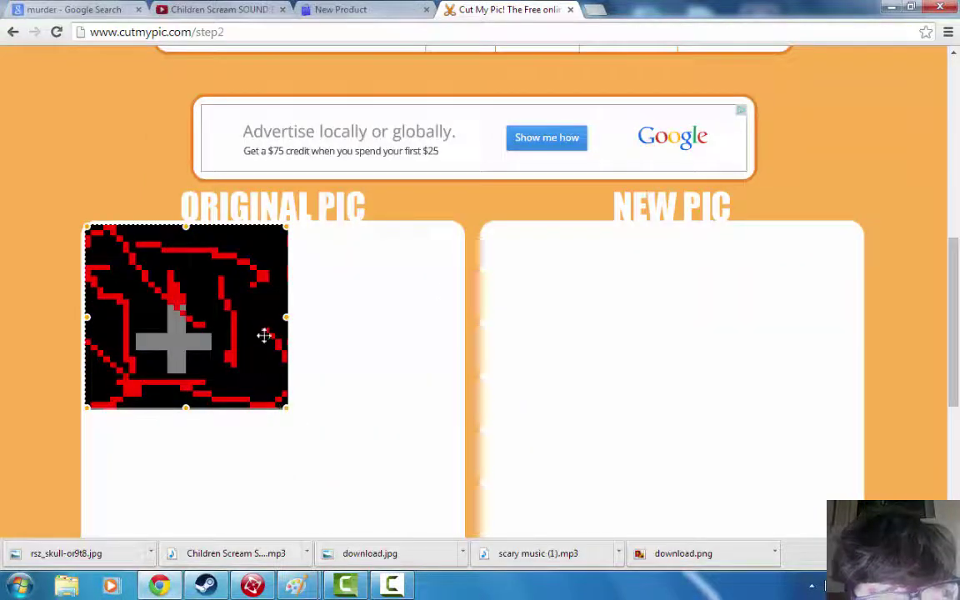
pyautogui.scroll(3, 450, 284)
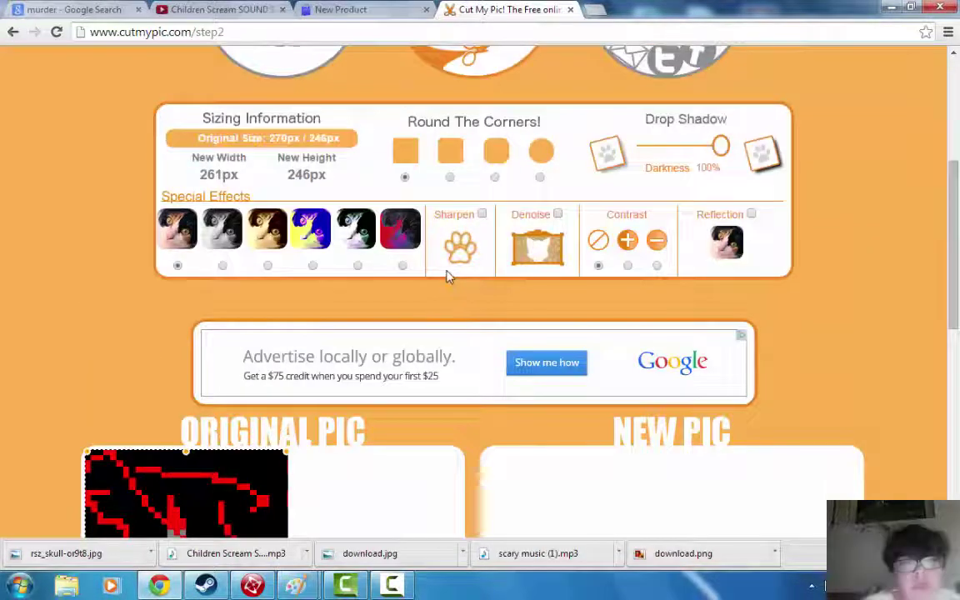
# - Look through Cut My Pic's sizing, effect and contrast options for a way to set the picture's dimensions
pyautogui.scroll(2, 448, 275)
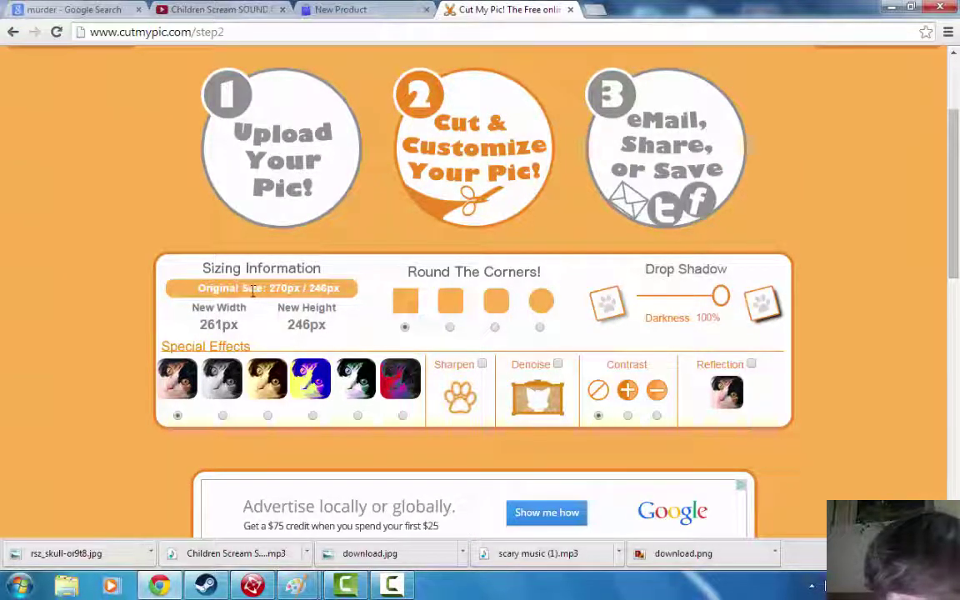
pyautogui.moveTo(260, 287); pyautogui.dragTo(369, 274)
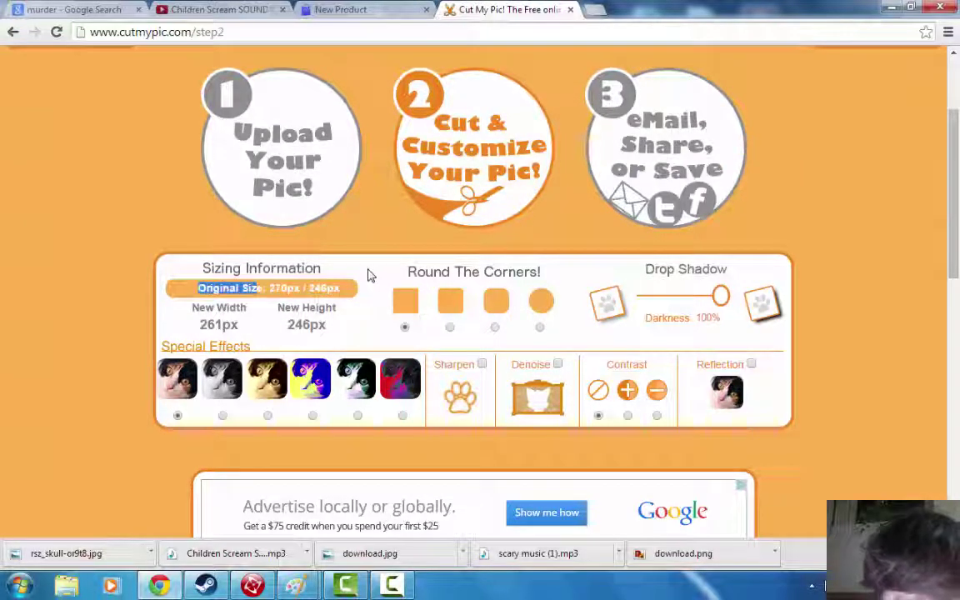
pyautogui.click(370, 275)
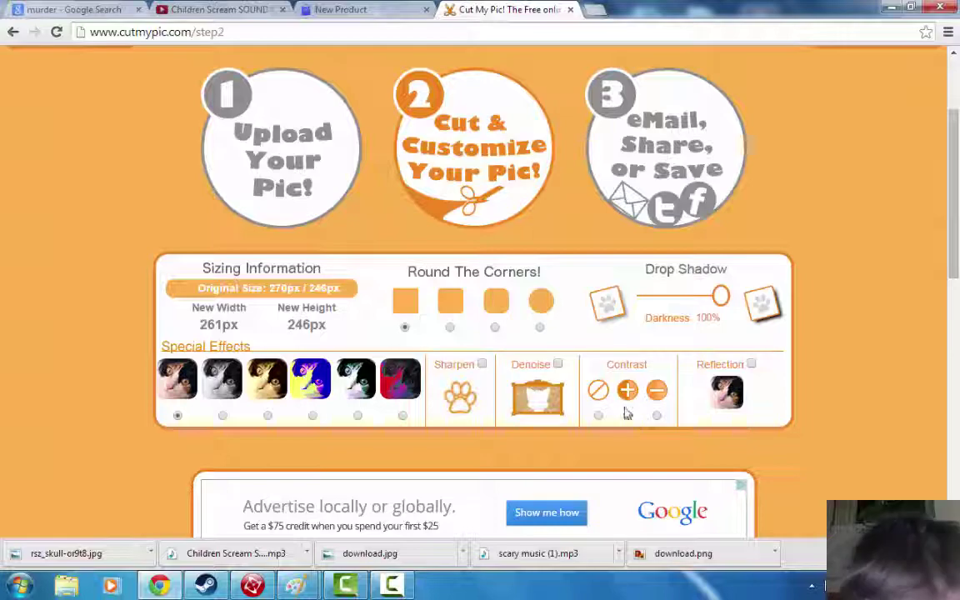
pyautogui.scroll(-4, 583, 329)
pyautogui.scroll(6, 319, 236)
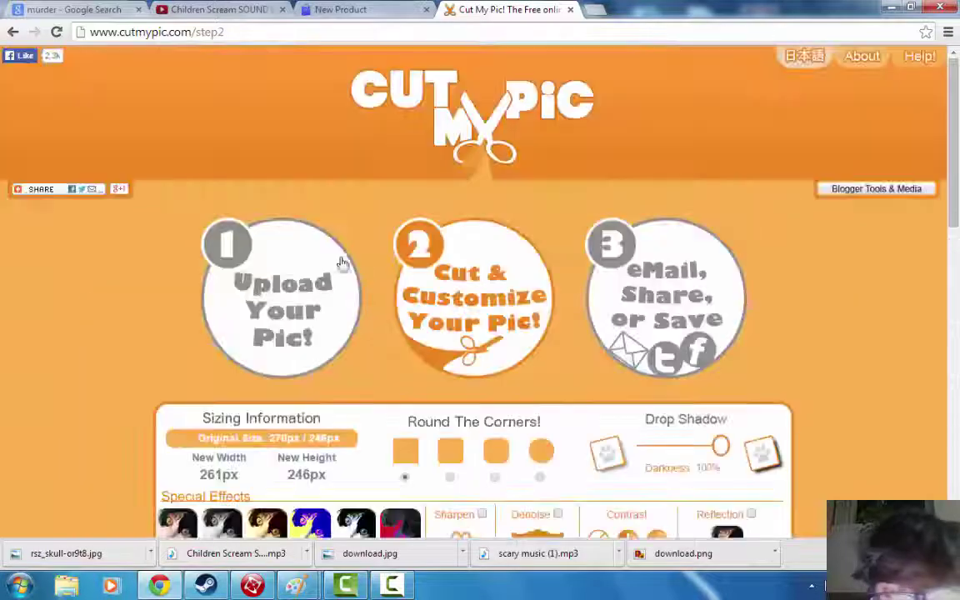
pyautogui.scroll(-5, 595, 360)
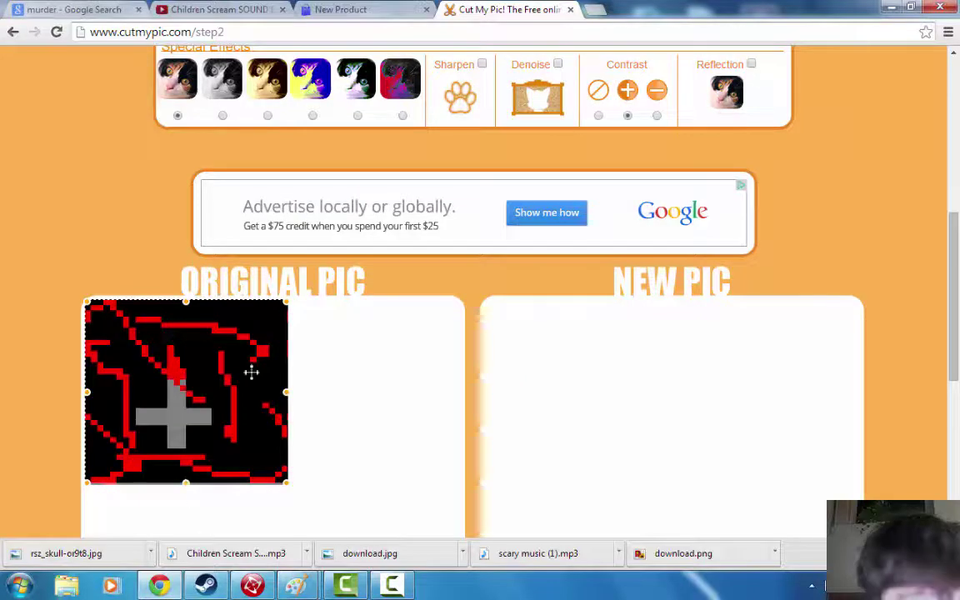
pyautogui.scroll(3, 262, 364)
pyautogui.moveTo(200, 250); pyautogui.dragTo(340, 268)
pyautogui.click(358, 264)
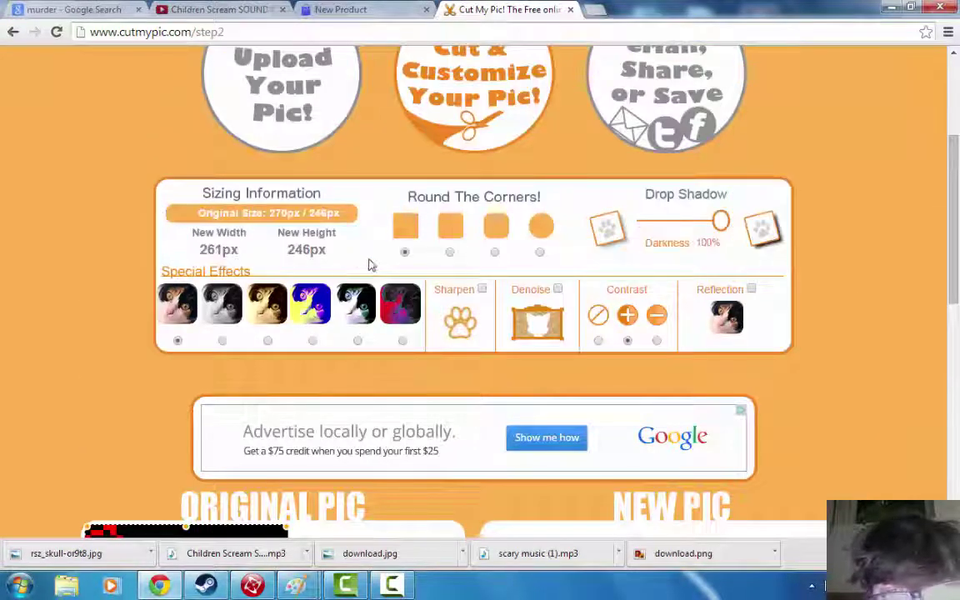
pyautogui.scroll(3, 908, 241)
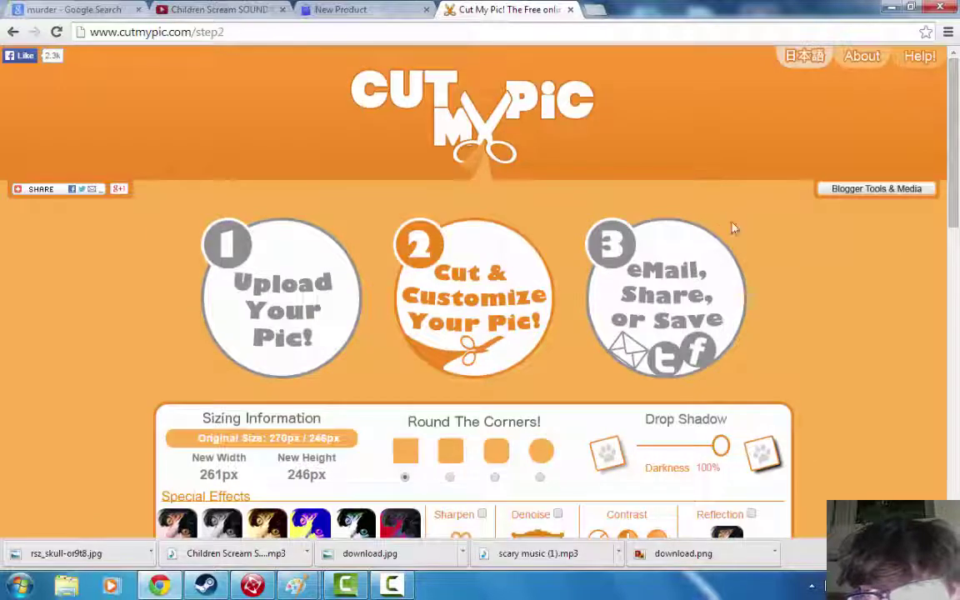
pyautogui.moveTo(871, 200)
pyautogui.scroll(-4, 775, 262)
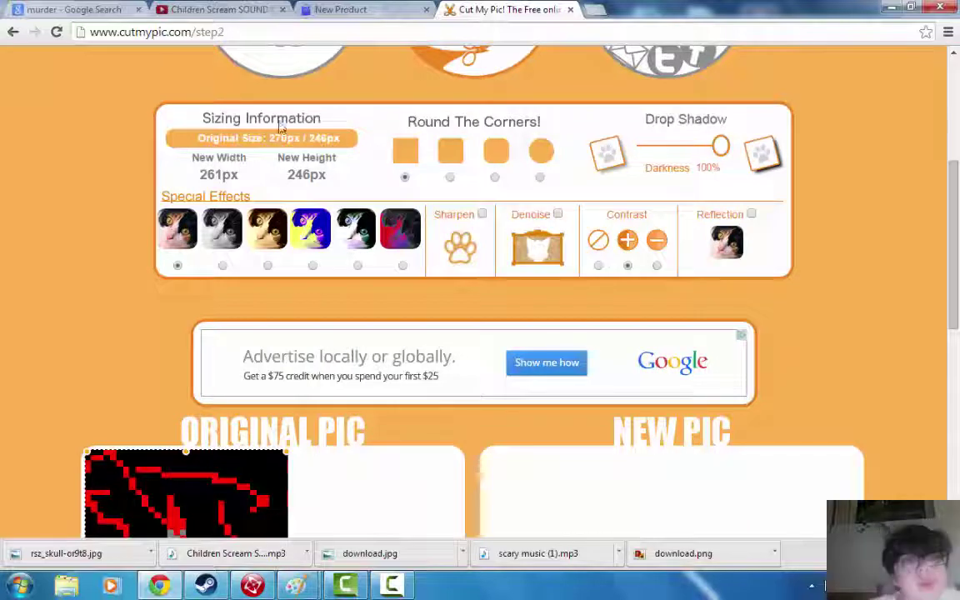
# - Return to the Google results, open the Resize My Picture site and choose Untitled from the example game folder as the file
pyautogui.click(14, 31)
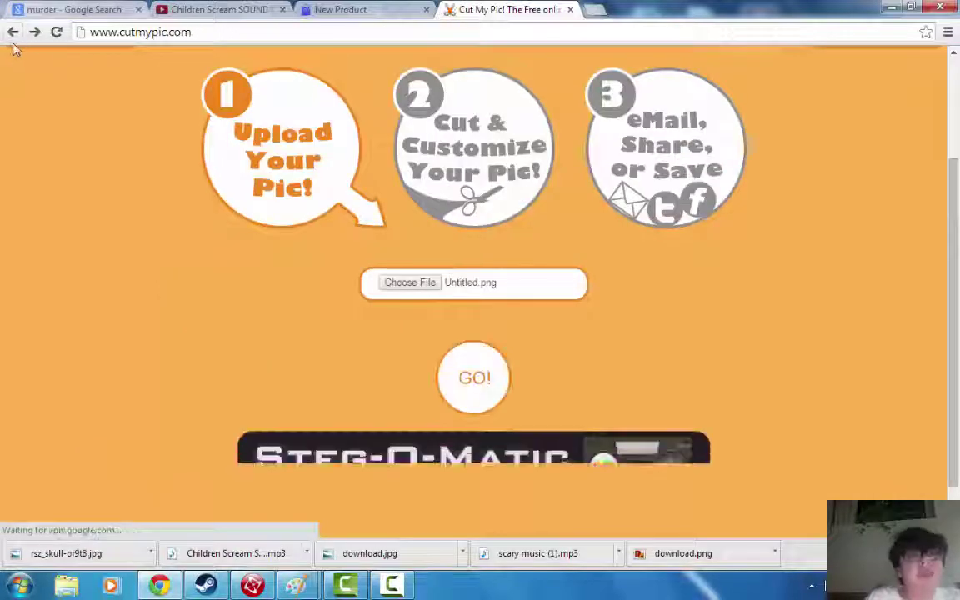
pyautogui.click(14, 33)
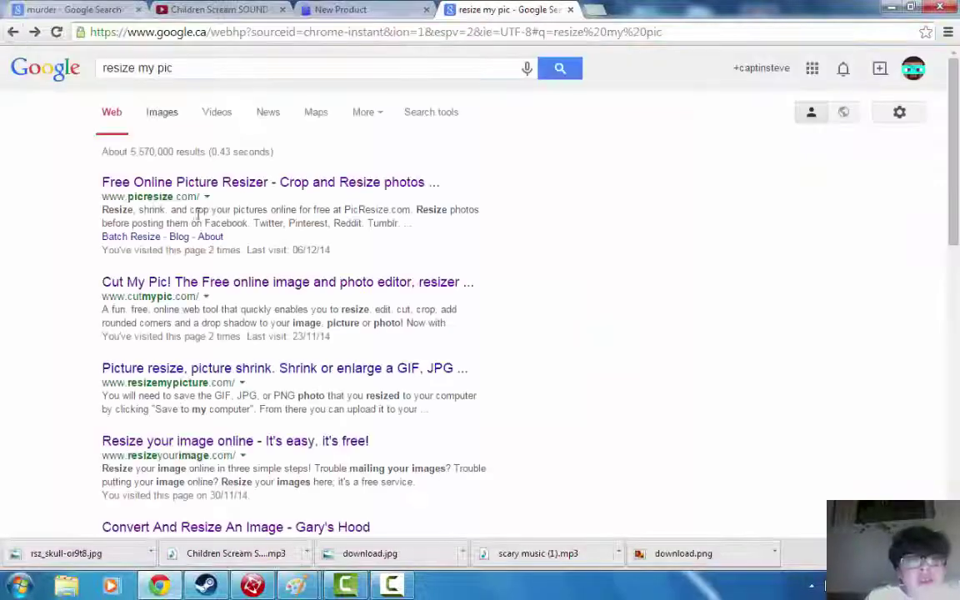
pyautogui.scroll(-1, 198, 215)
pyautogui.click(283, 296)
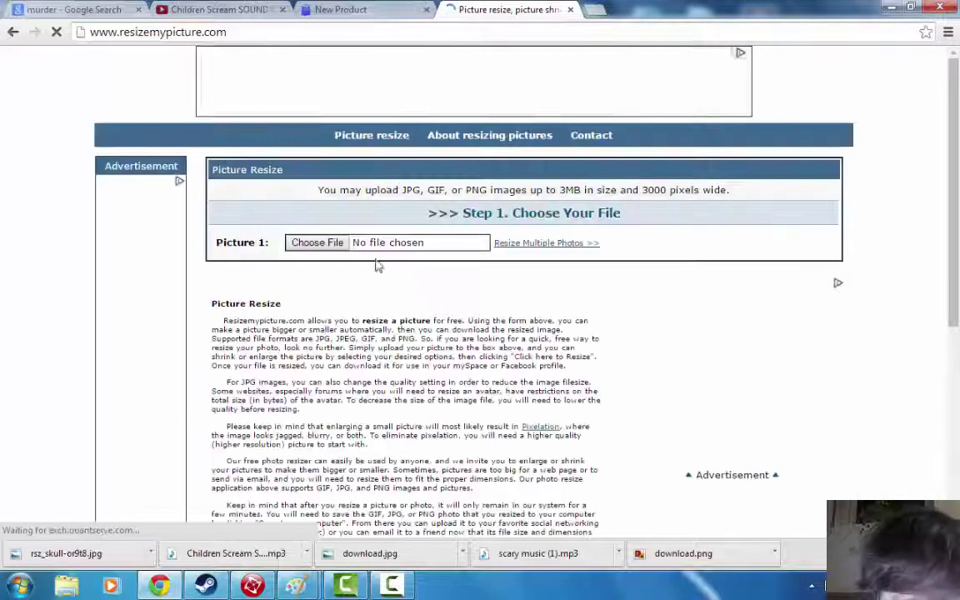
pyautogui.click(304, 242)
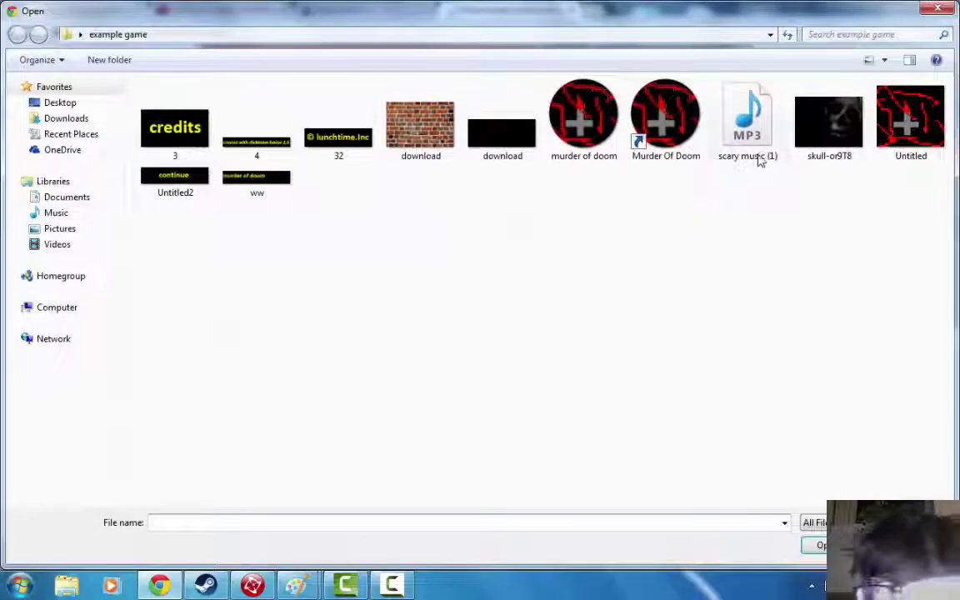
pyautogui.click(900, 133)
pyautogui.doubleClick(905, 135)
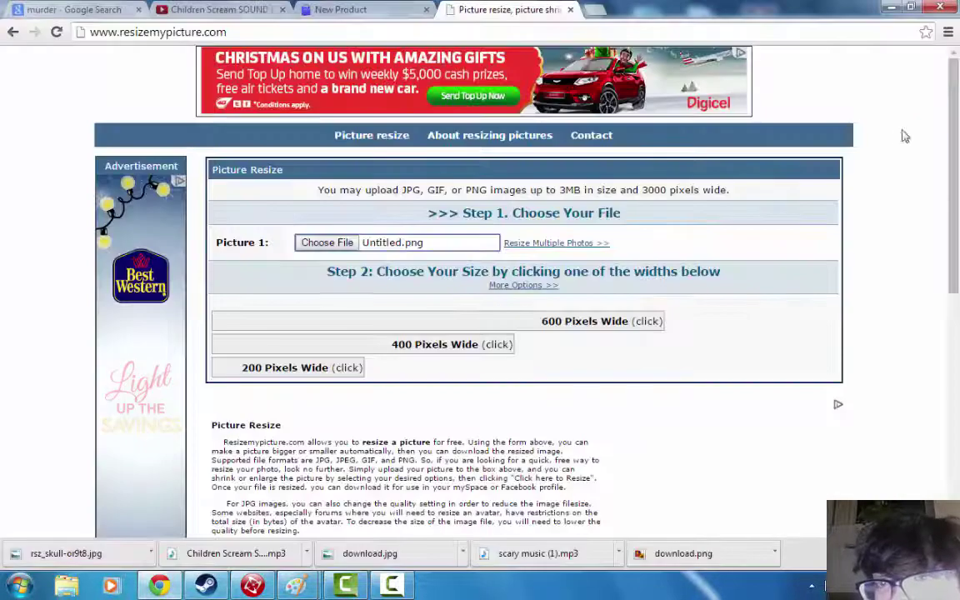
# - Try the preset picture widths of 600, 400 and 200 pixels
pyautogui.click(596, 325)
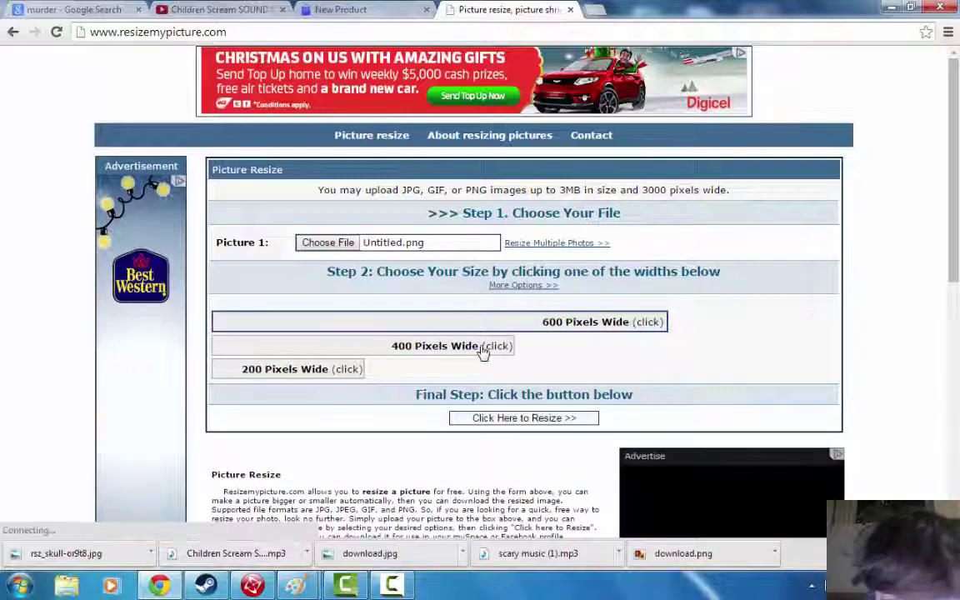
pyautogui.click(588, 329)
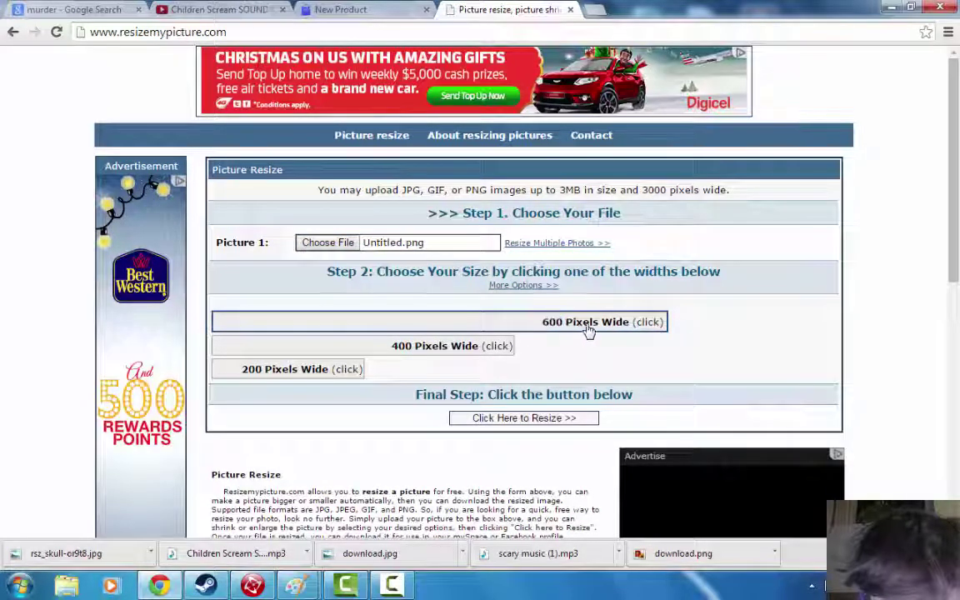
pyautogui.doubleClick(586, 330)
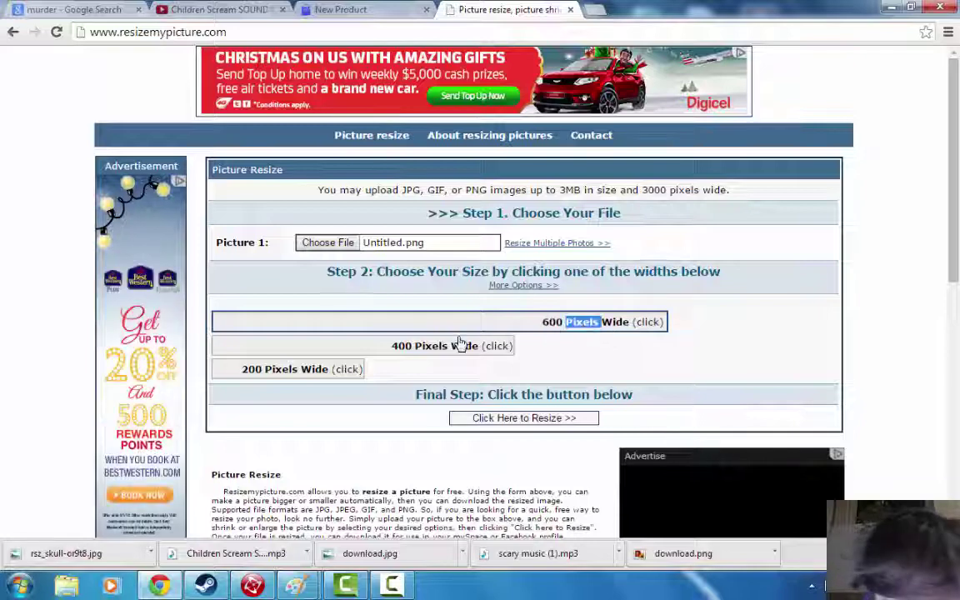
pyautogui.click(443, 353)
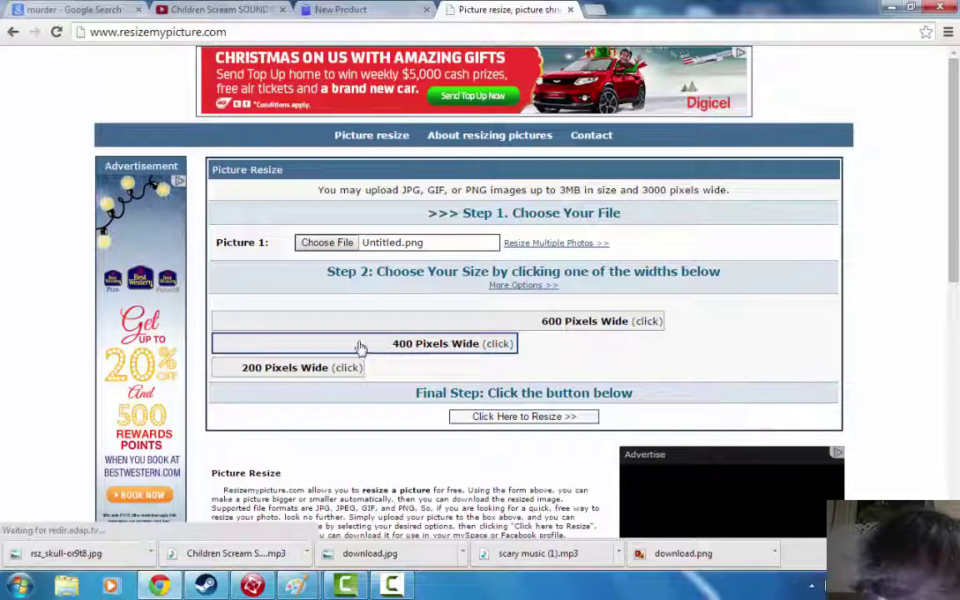
pyautogui.click(338, 371)
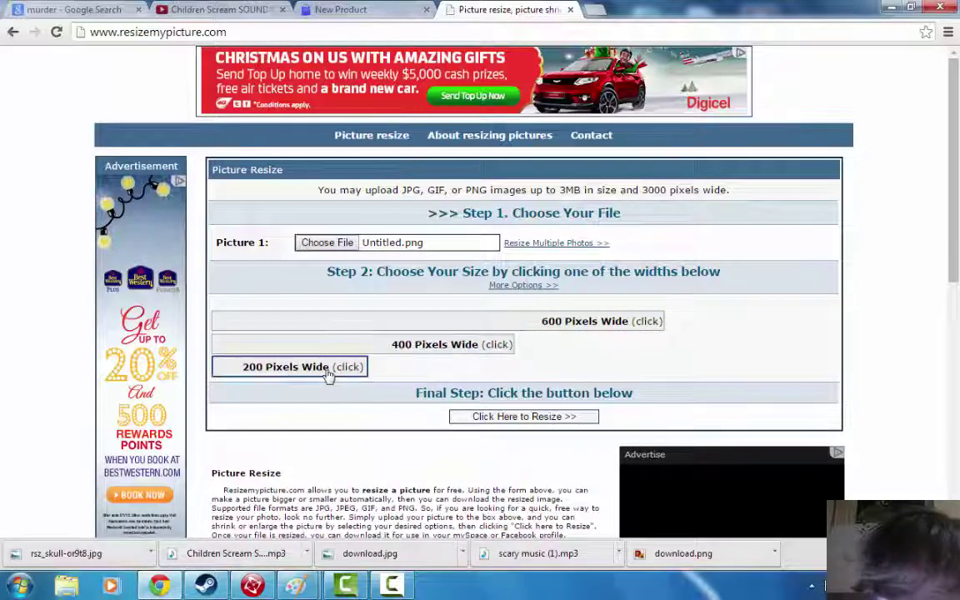
pyautogui.moveTo(416, 345); pyautogui.dragTo(424, 345)
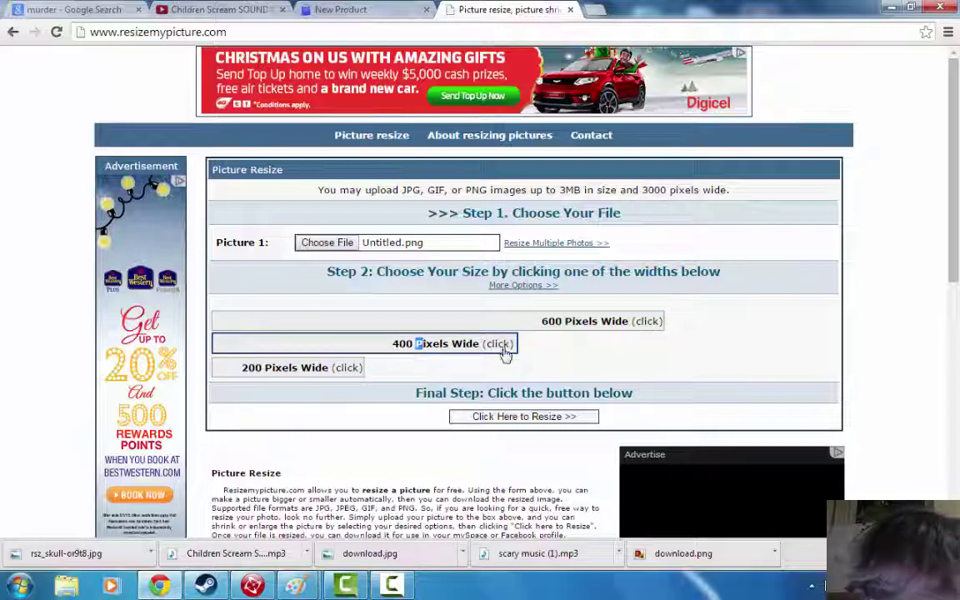
pyautogui.scroll(-2, 505, 353)
pyautogui.doubleClick(499, 195)
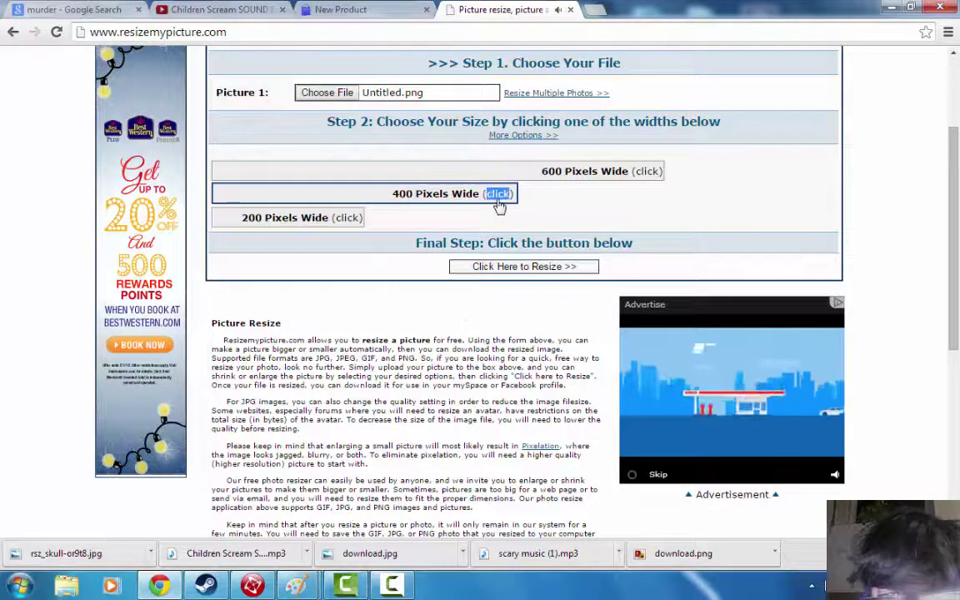
pyautogui.tripleClick(498, 197)
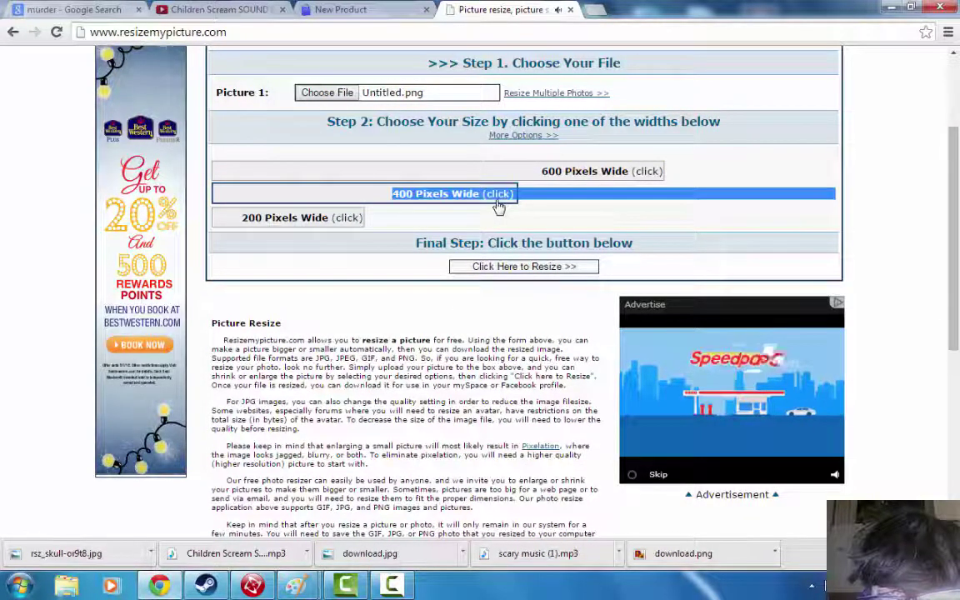
pyautogui.click(440, 175)
pyautogui.click(448, 198)
pyautogui.click(354, 218)
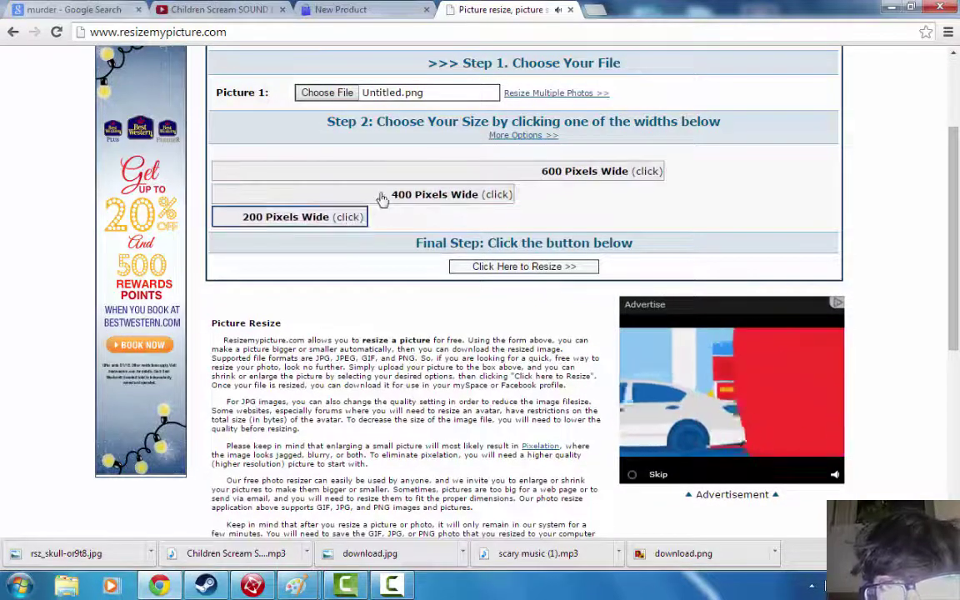
pyautogui.click(420, 171)
pyautogui.click(490, 193)
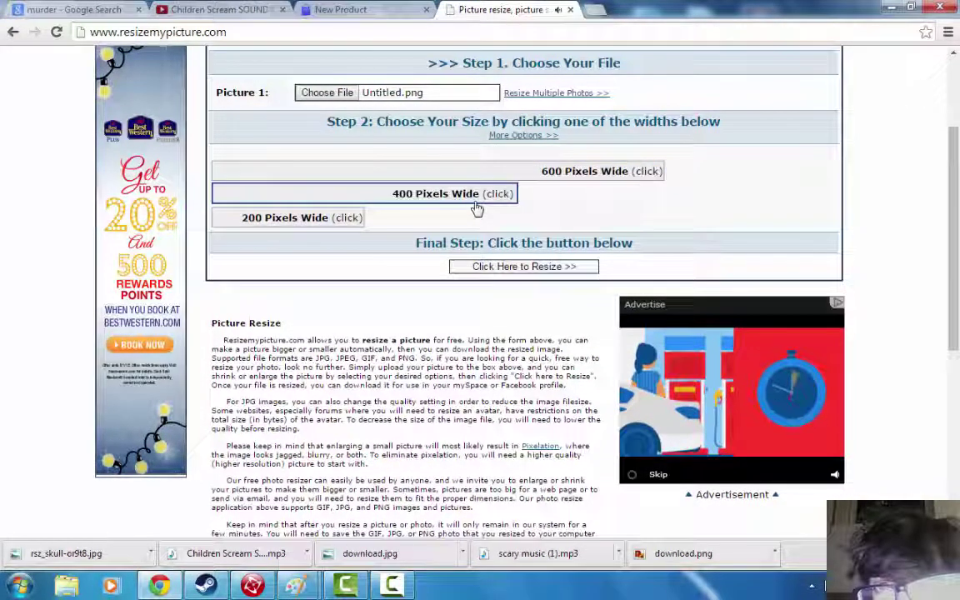
# - Specify a custom width of 904 and height of 620 per the ClickStore image requirements, and resize the picture
pyautogui.click(551, 137)
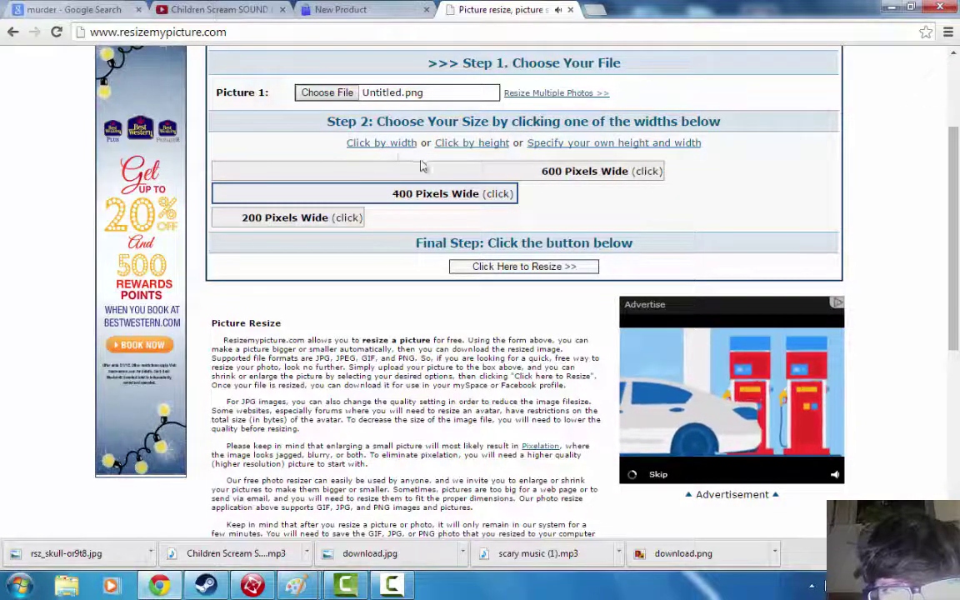
pyautogui.click(669, 145)
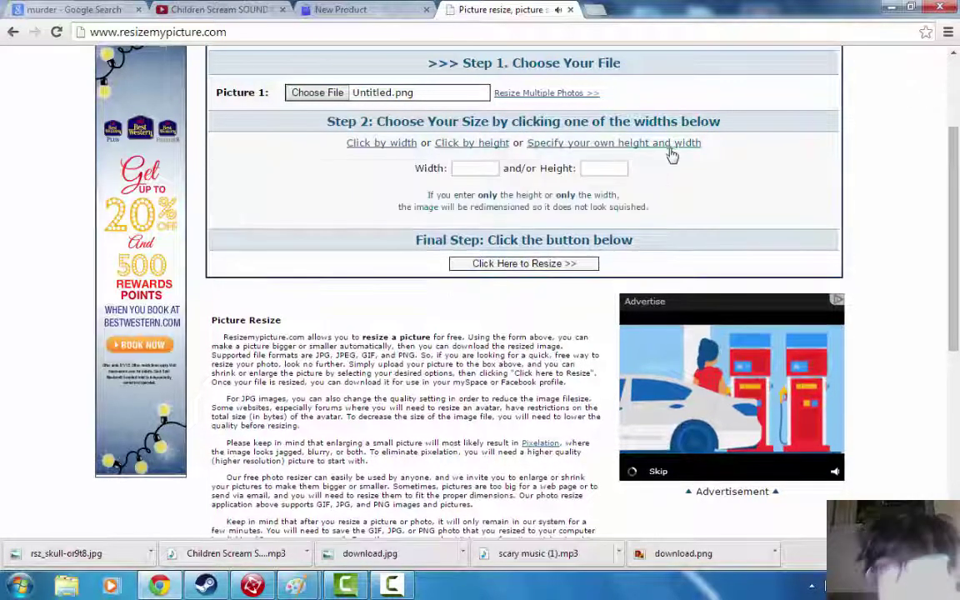
pyautogui.click(481, 170)
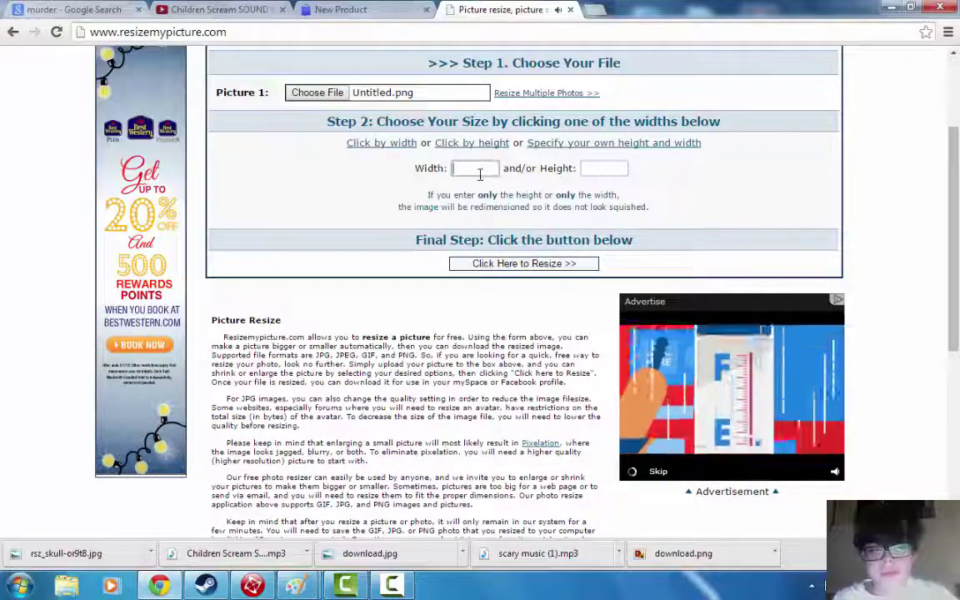
pyautogui.write('904')
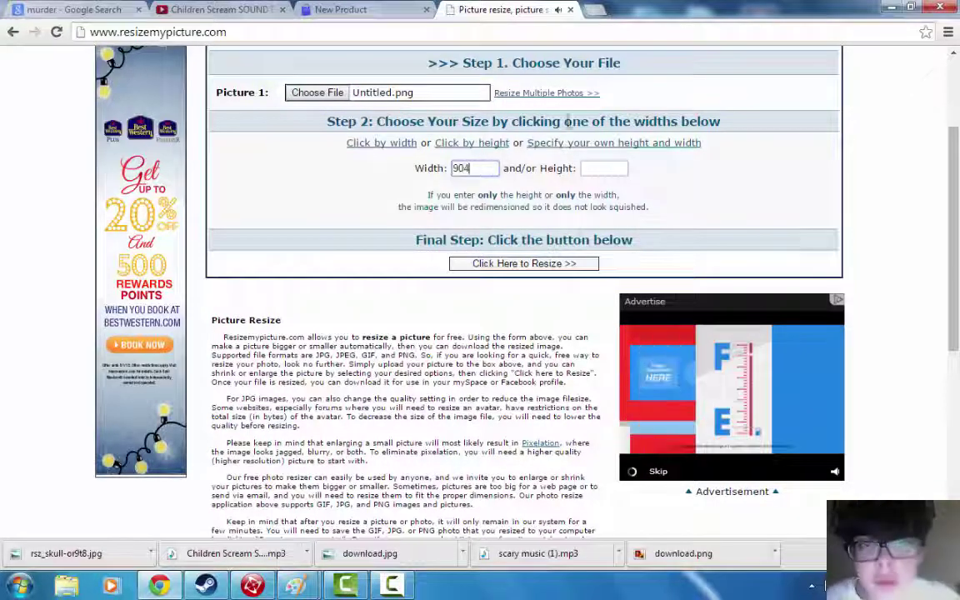
pyautogui.click(367, 11)
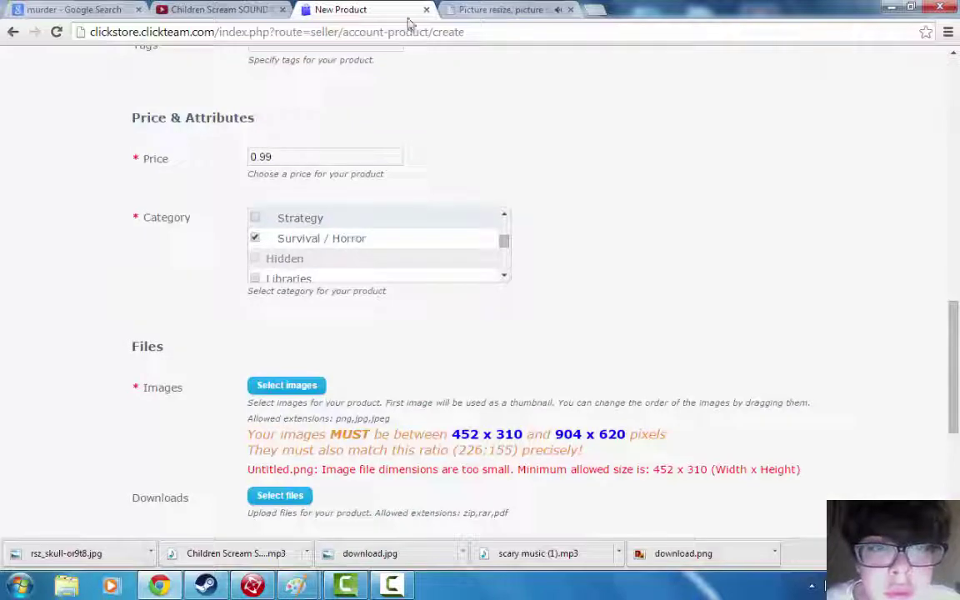
pyautogui.click(505, 11)
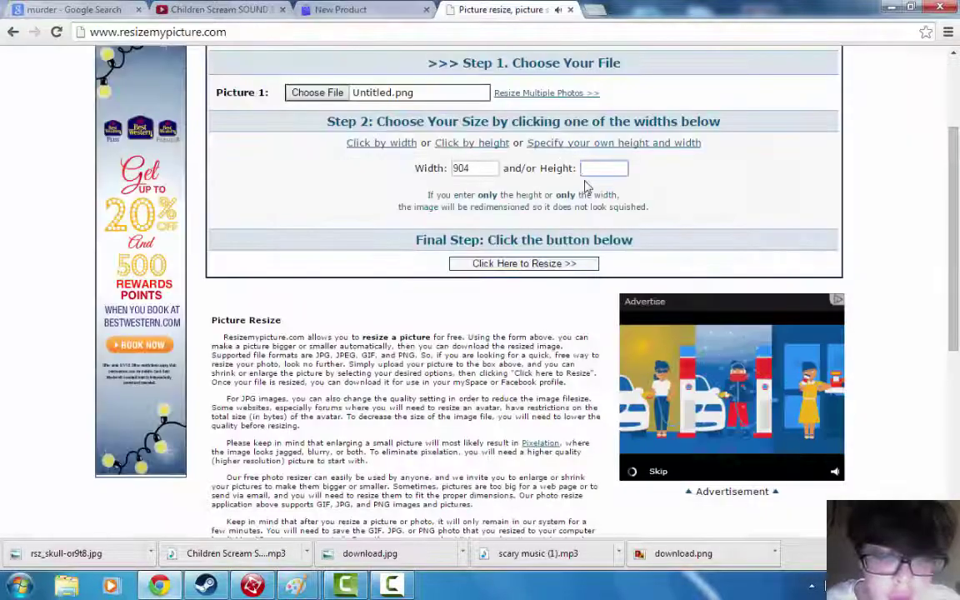
pyautogui.write('628')
pyautogui.scroll(-2, 585, 186)
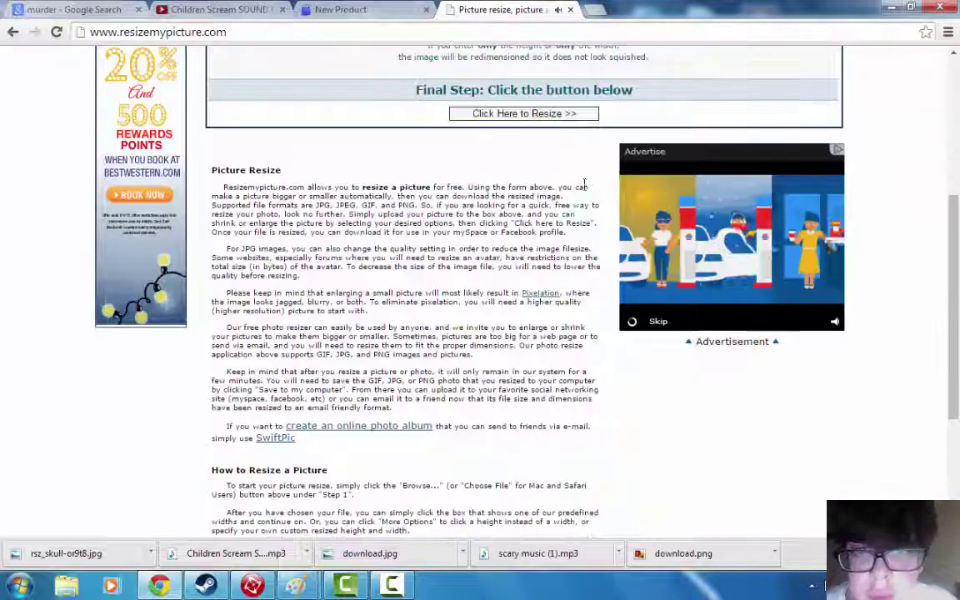
pyautogui.click(568, 116)
pyautogui.scroll(2, 553, 208)
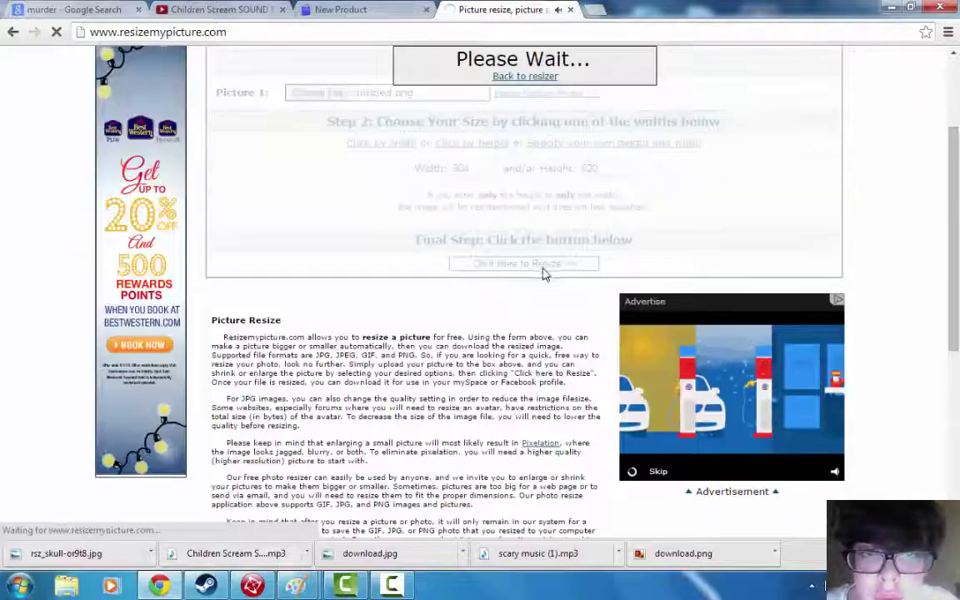
# - Save the resized picture as a PNG image in the example game folder under its suggested name
pyautogui.scroll(-2, 389, 185)
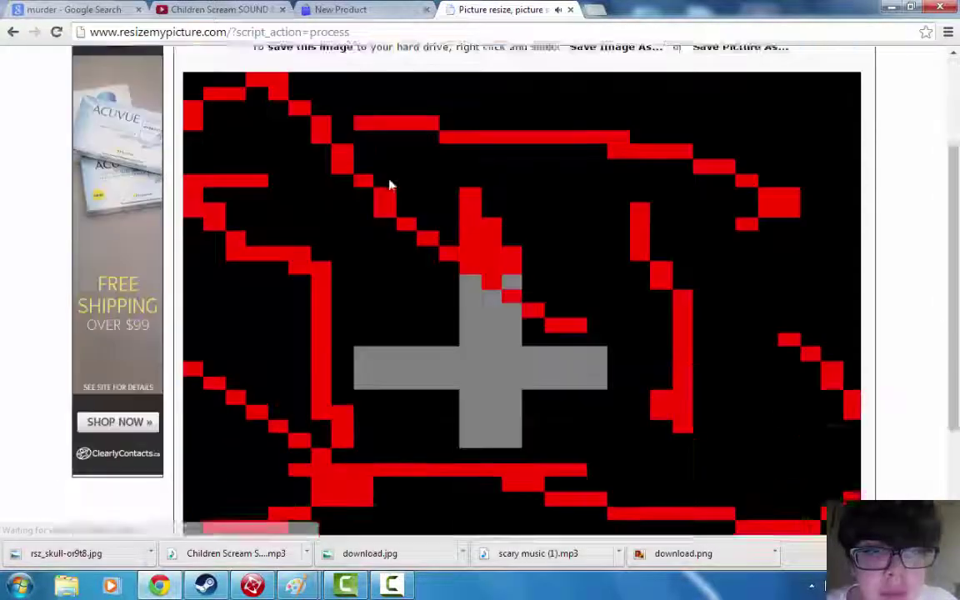
pyautogui.scroll(-2, 390, 185)
pyautogui.scroll(4, 390, 185)
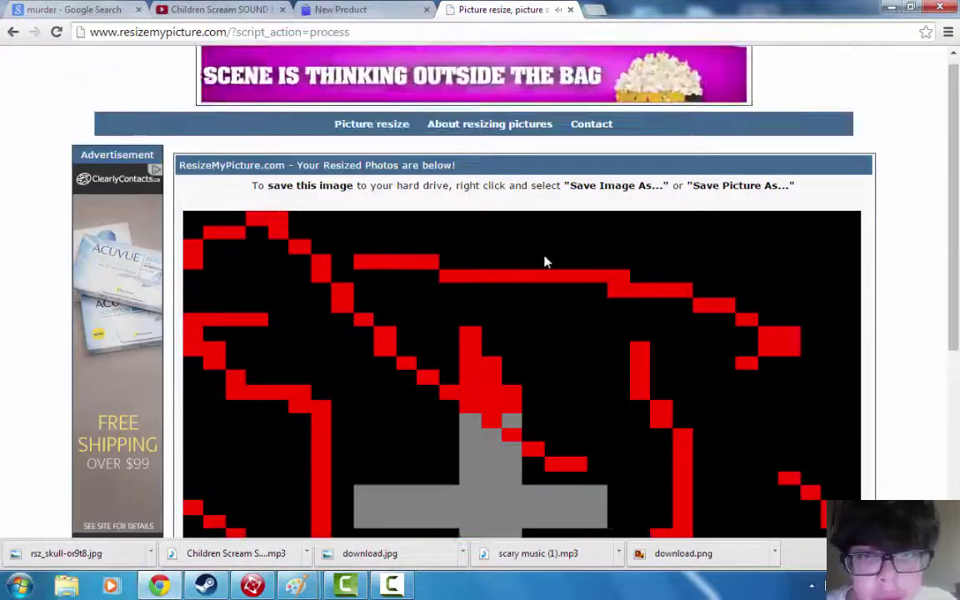
pyautogui.scroll(-4, 546, 250)
pyautogui.rightClick(540, 209)
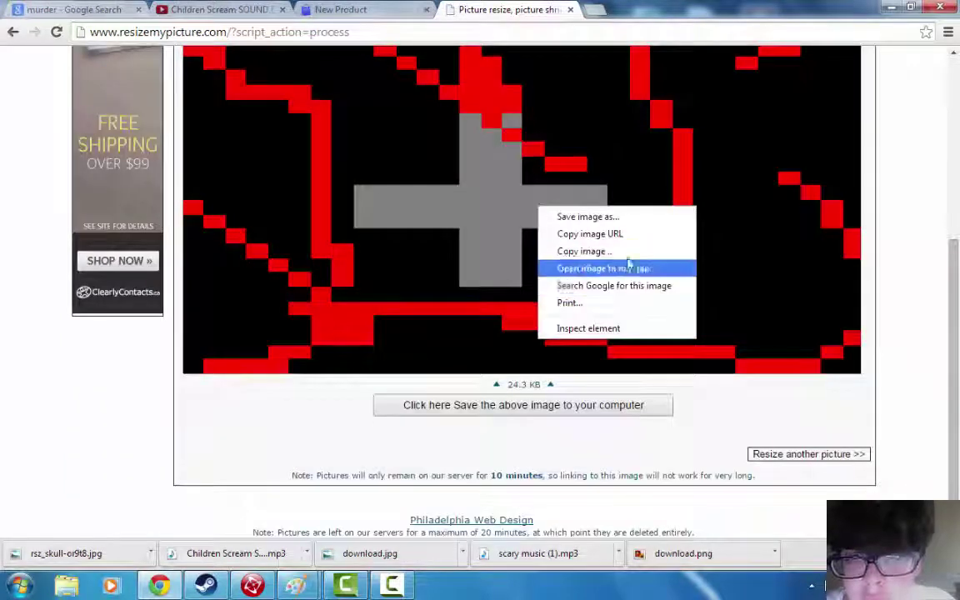
pyautogui.click(634, 217)
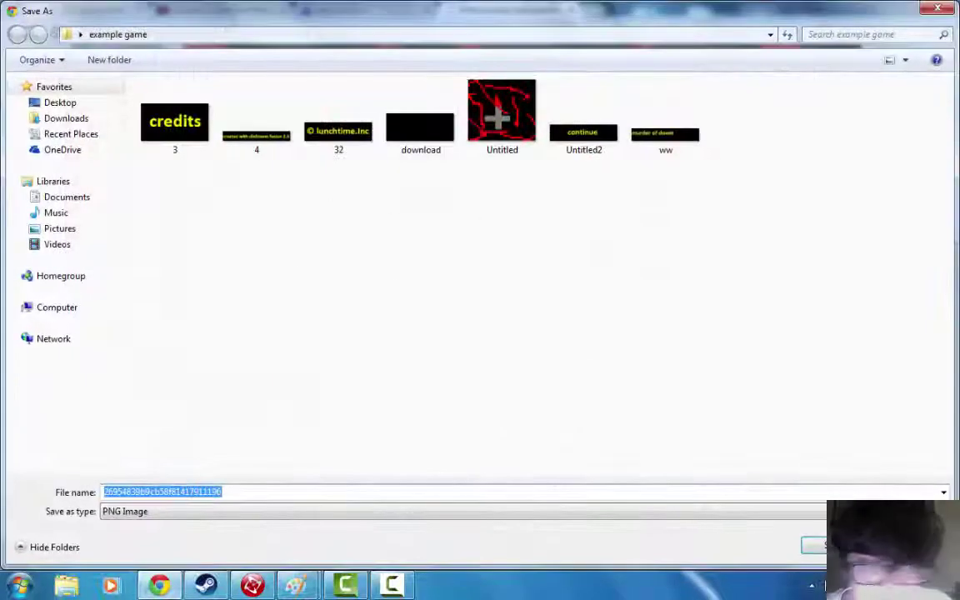
pyautogui.press('Return')
pyautogui.click(390, 10)
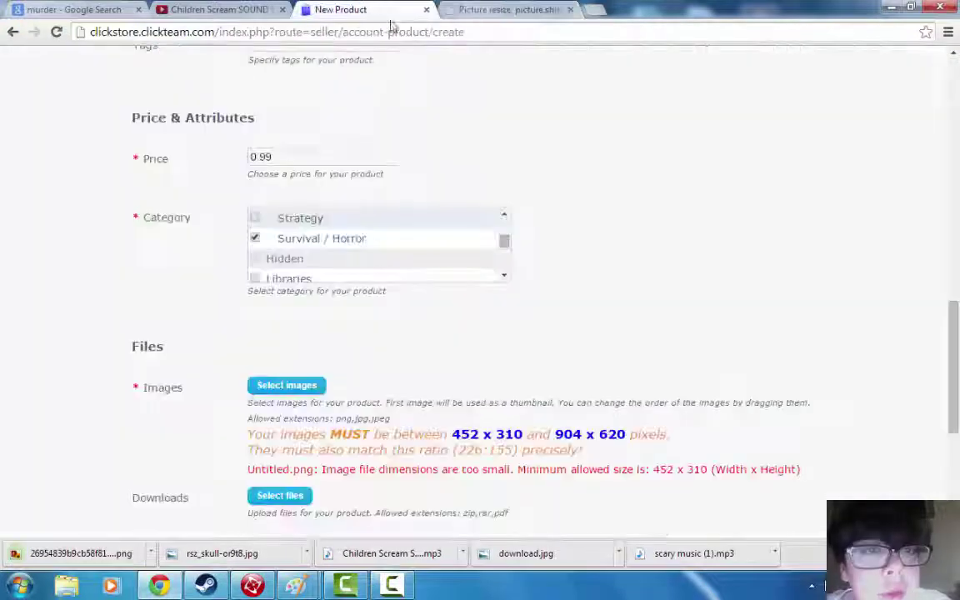
pyautogui.click(300, 386)
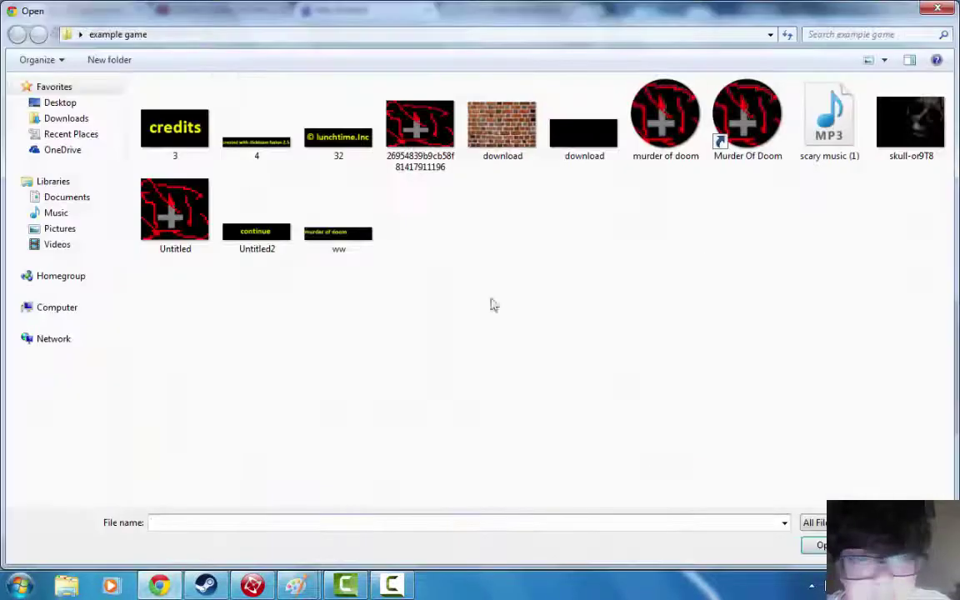
pyautogui.doubleClick(196, 221)
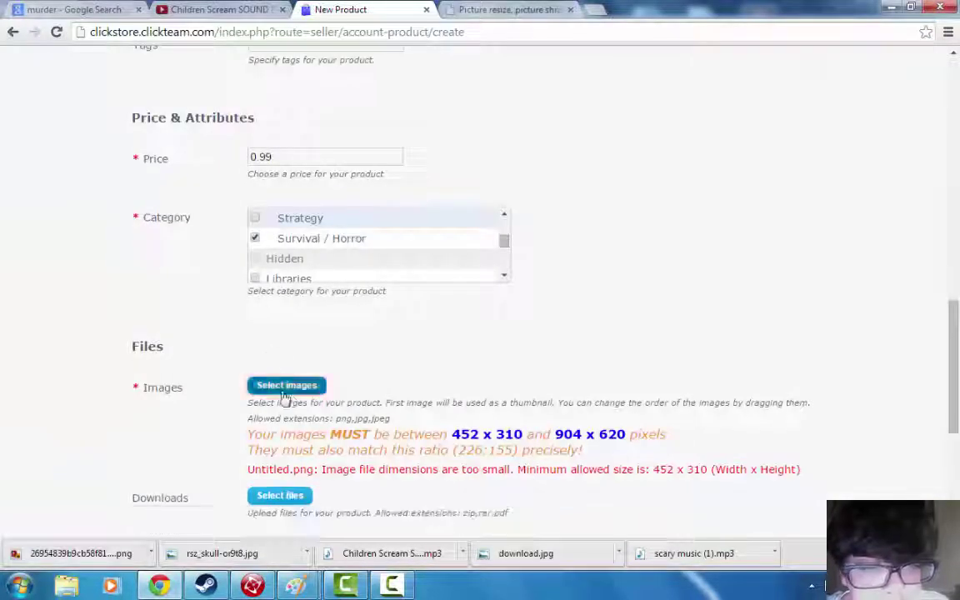
pyautogui.click(292, 385)
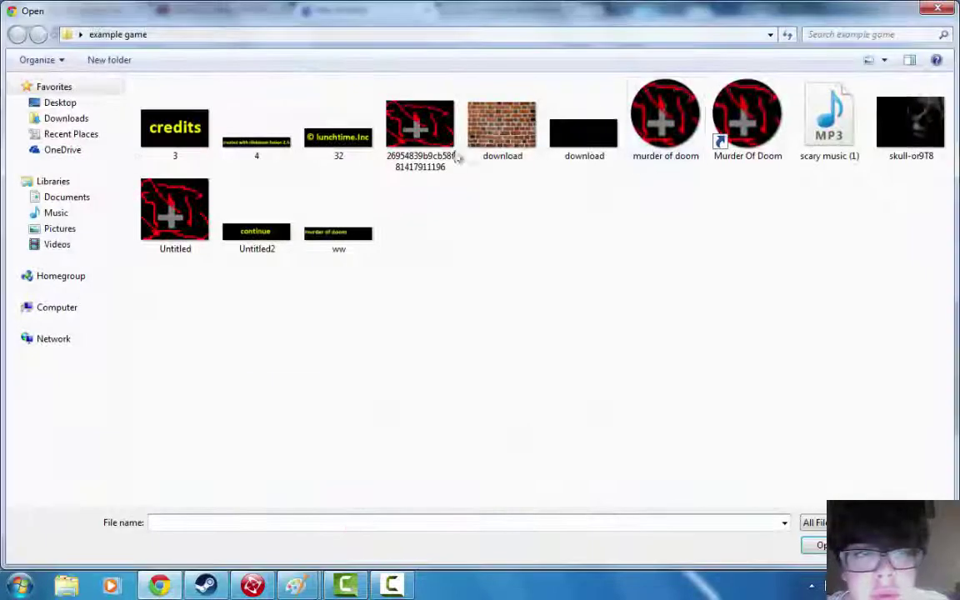
pyautogui.doubleClick(419, 125)
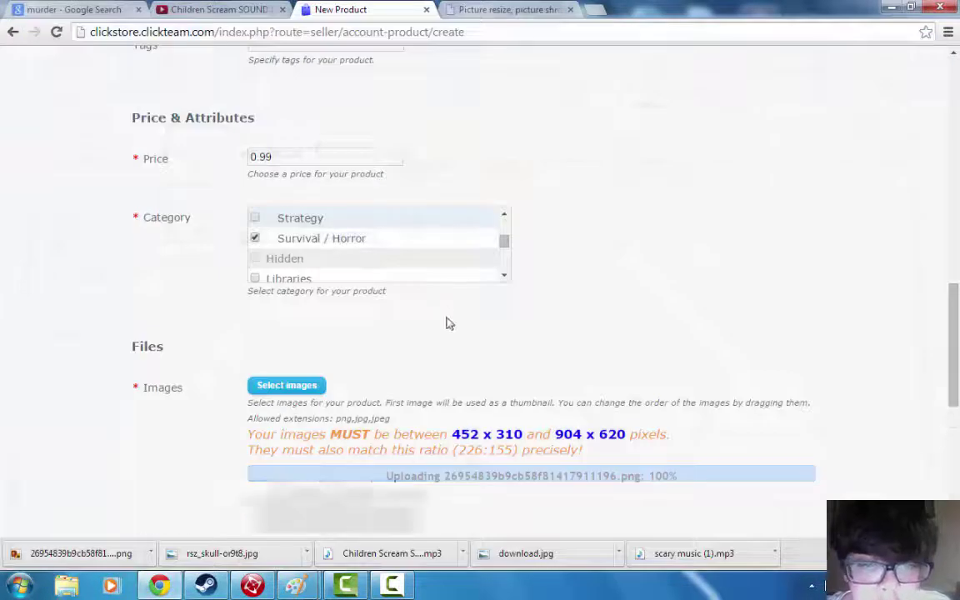
# - Upload the MurderSetup ZIP archive from the Desktop as the product download and submit the new product
pyautogui.scroll(-3, 488, 400)
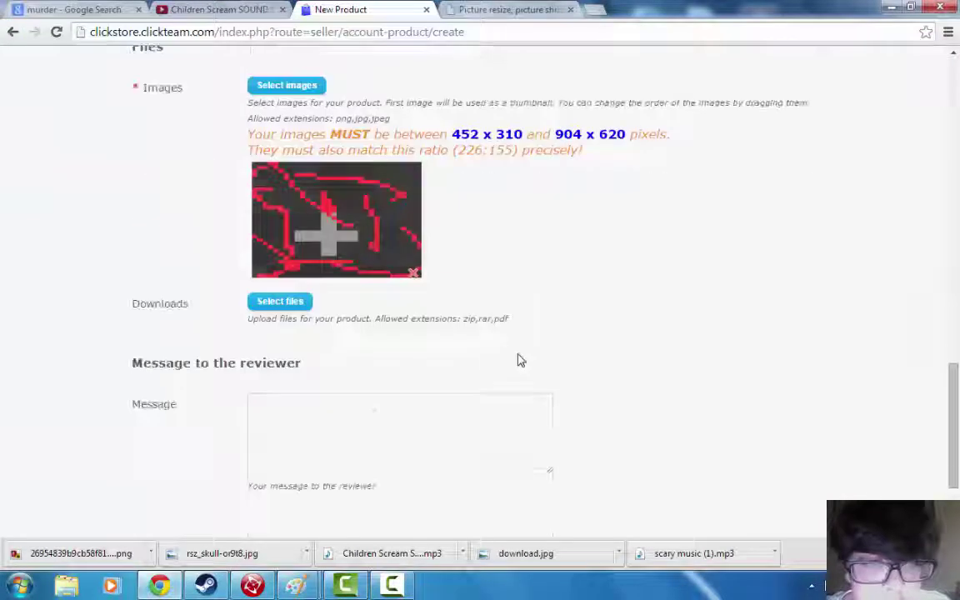
pyautogui.click(288, 301)
pyautogui.doubleClick(55, 92)
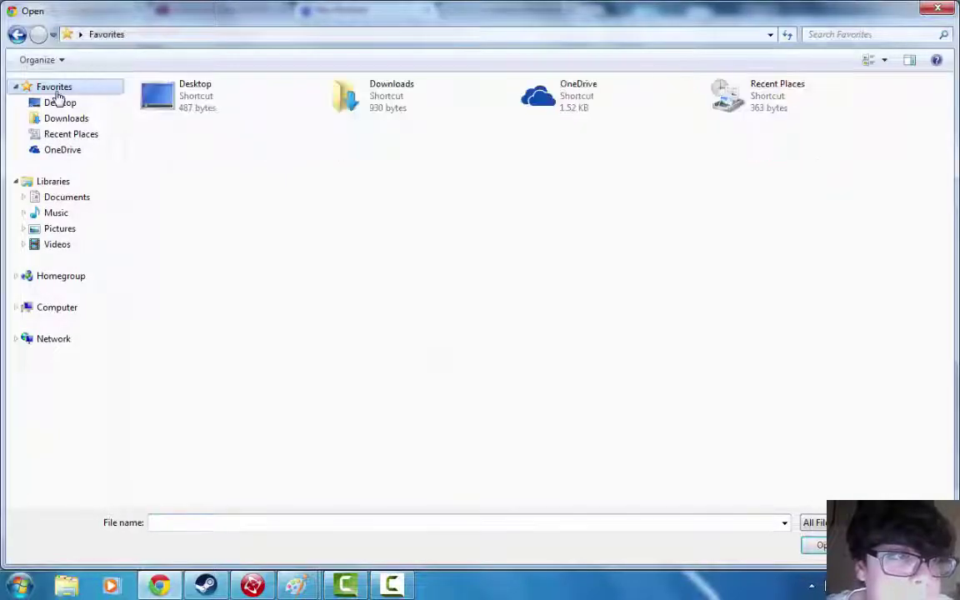
pyautogui.click(164, 112)
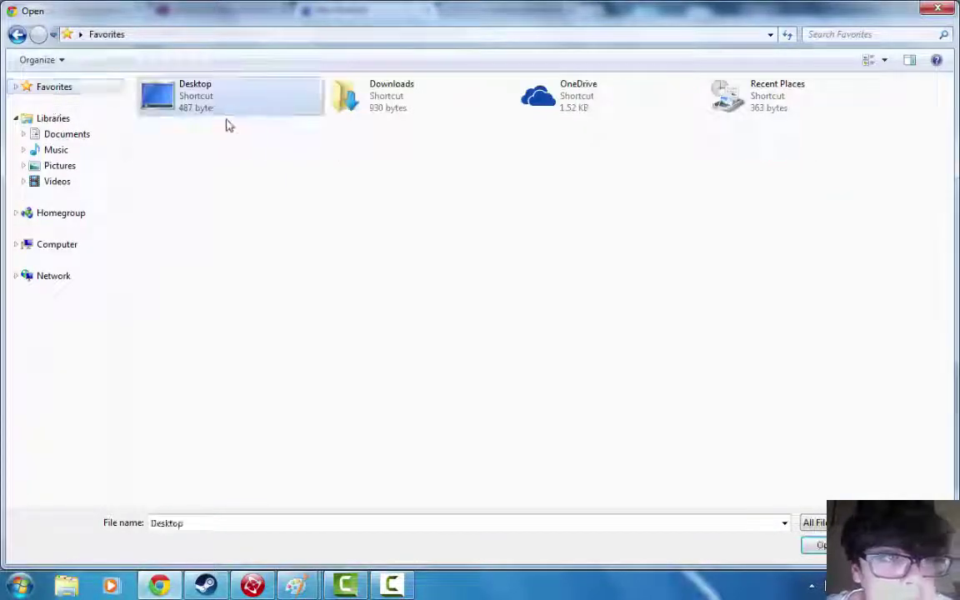
pyautogui.doubleClick(187, 94)
pyautogui.scroll(-6, 933, 240)
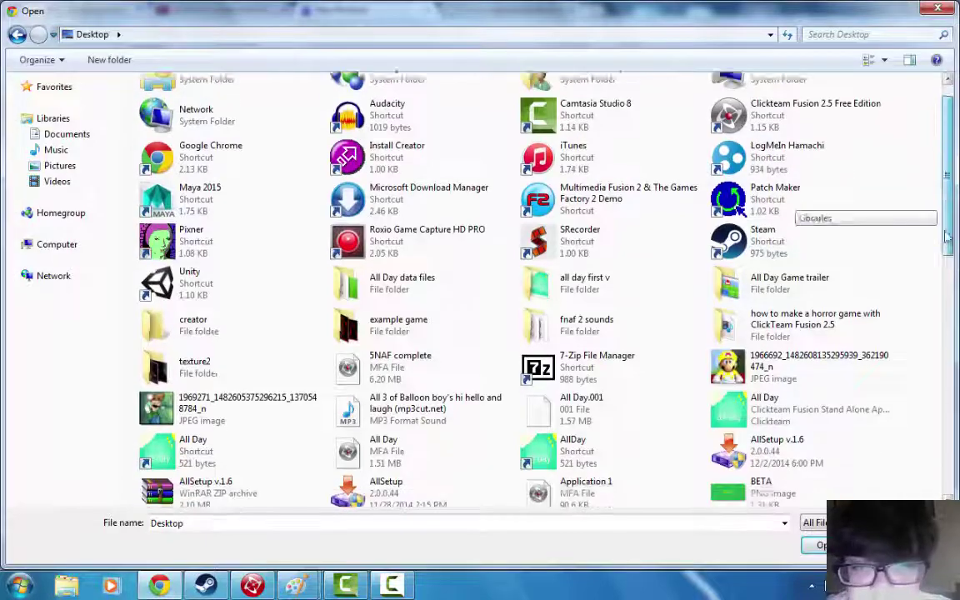
pyautogui.scroll(-5, 934, 241)
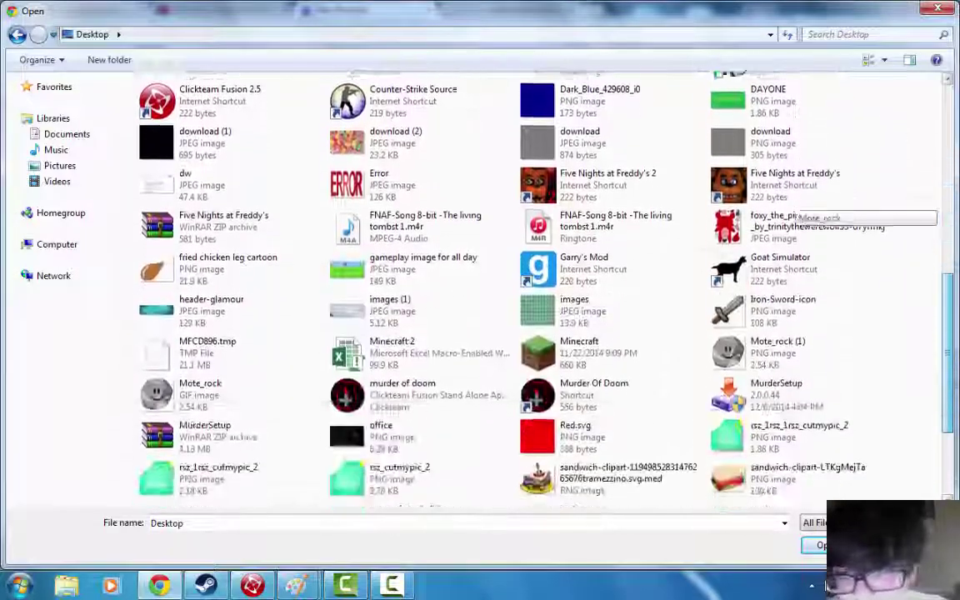
pyautogui.moveTo(958, 455); pyautogui.dragTo(958, 457)
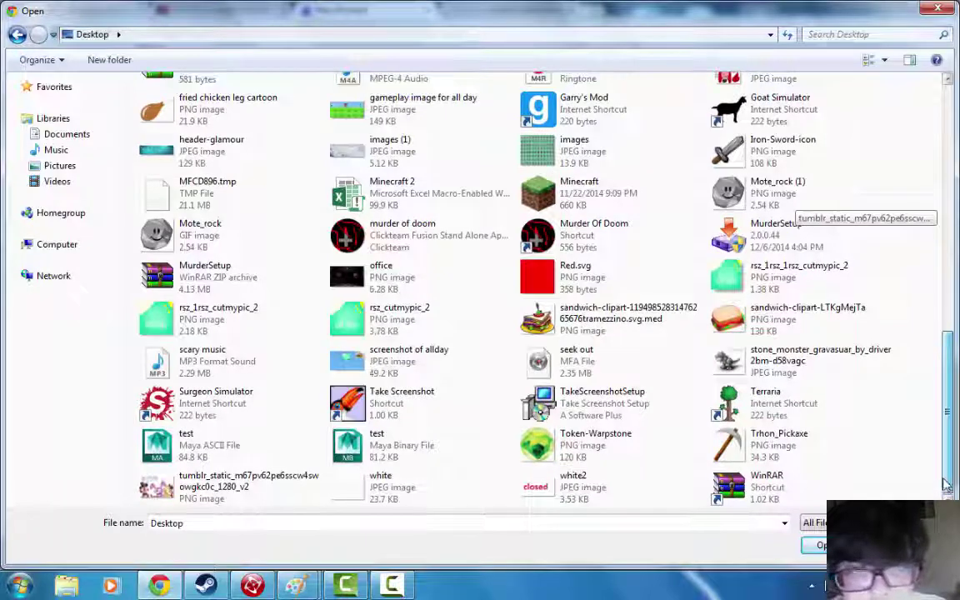
pyautogui.doubleClick(194, 272)
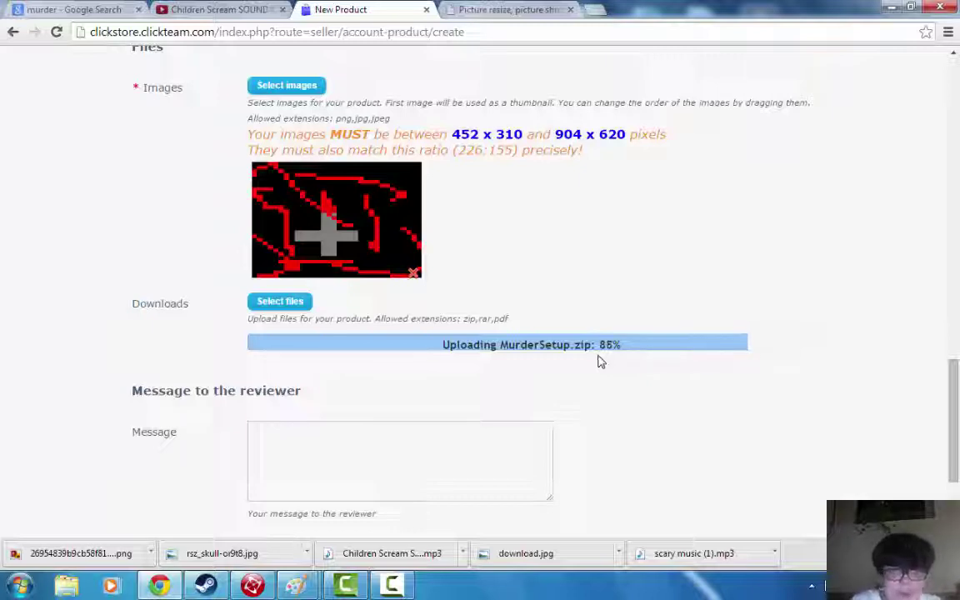
pyautogui.scroll(-3, 518, 324)
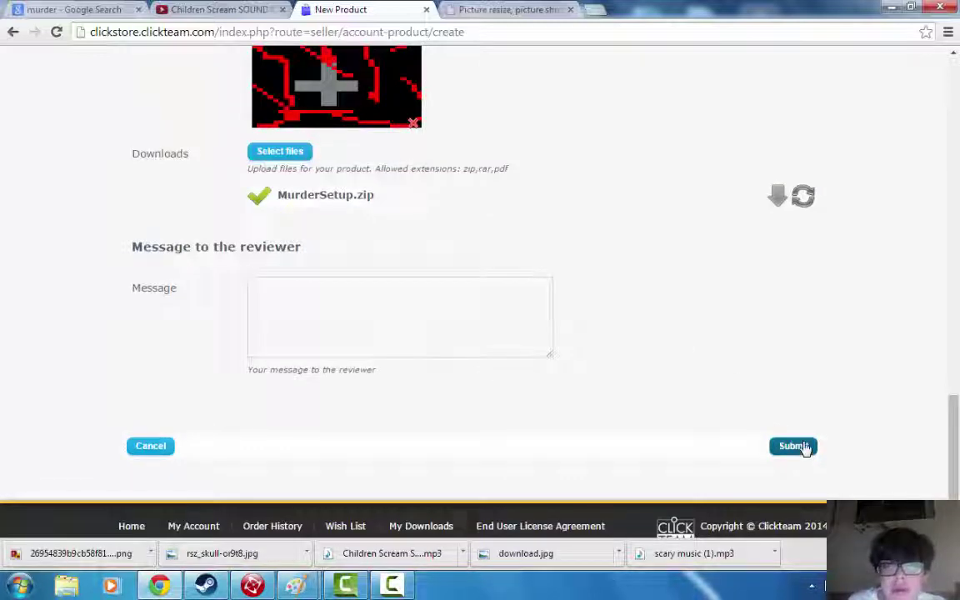
pyautogui.click(794, 446)
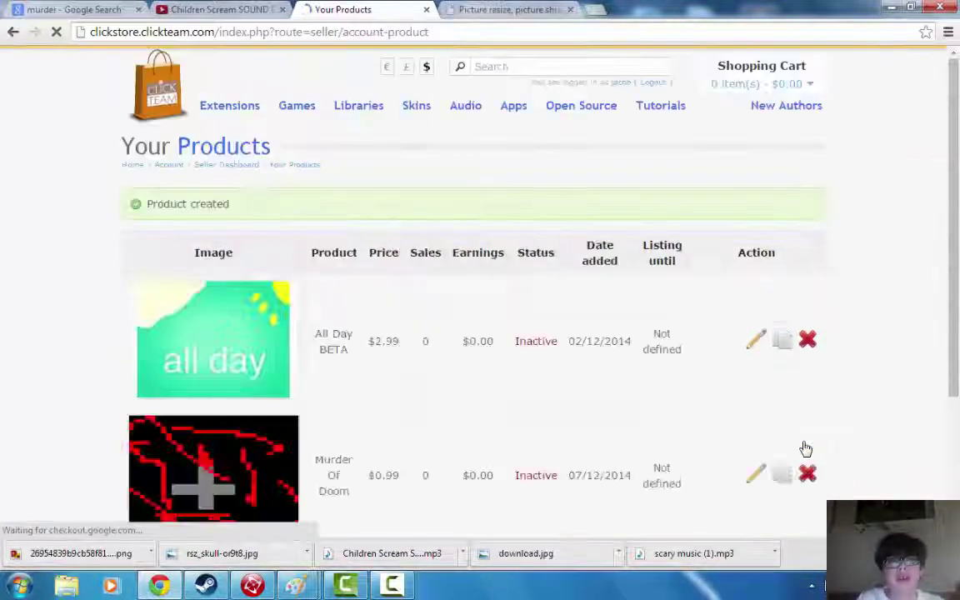